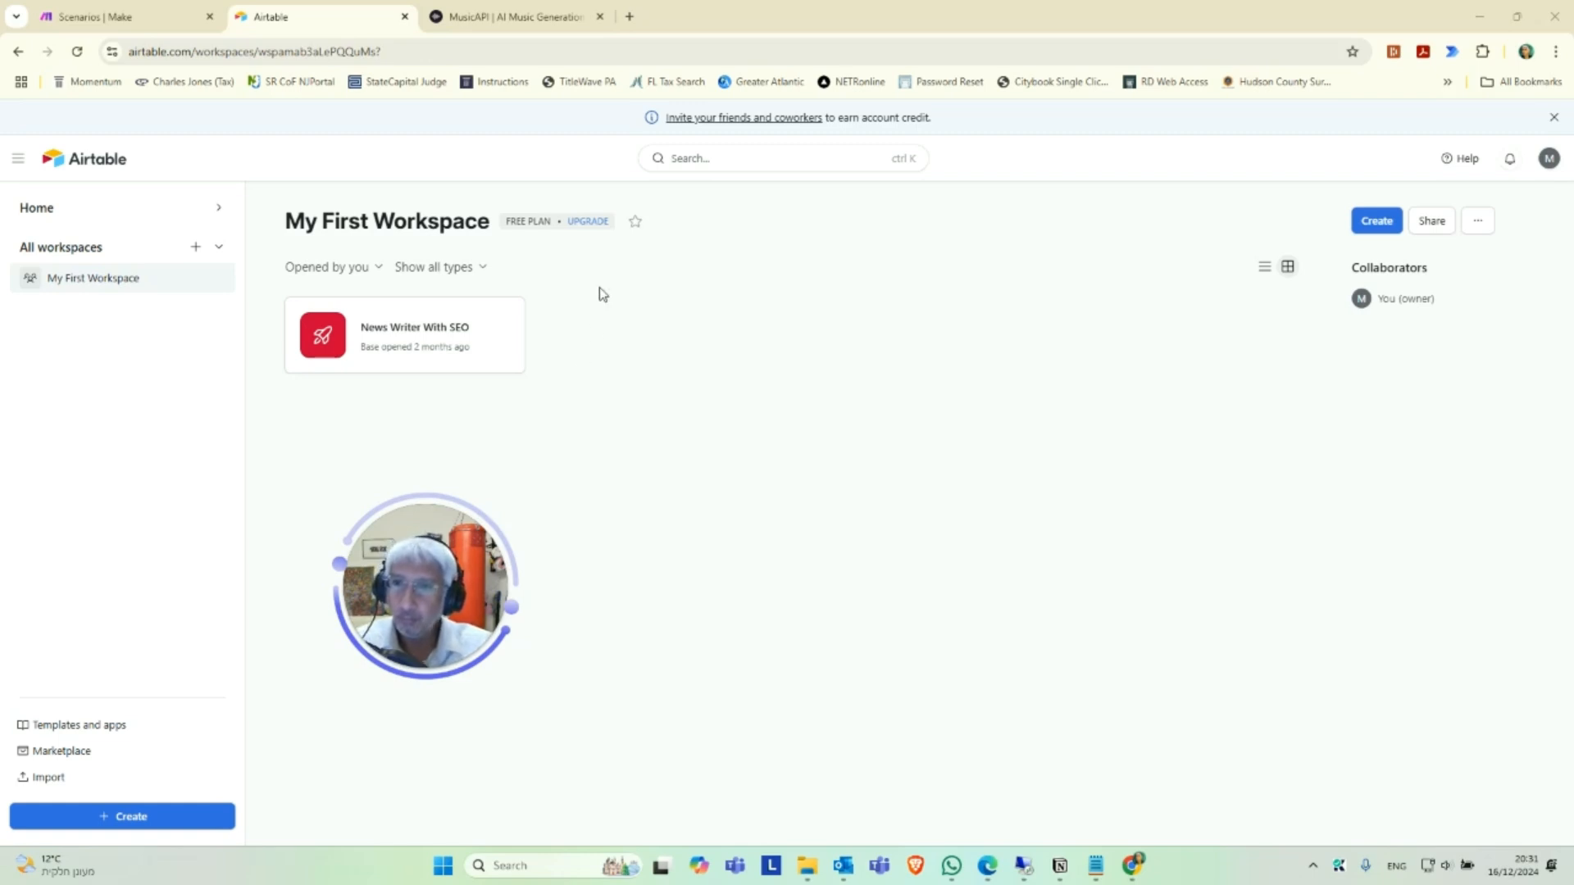
Switch to the MusicAPI site, view the account's API Key page, and load the home page at musicapi.ai.
{"action": "left_click", "coordinate": [507, 18]}
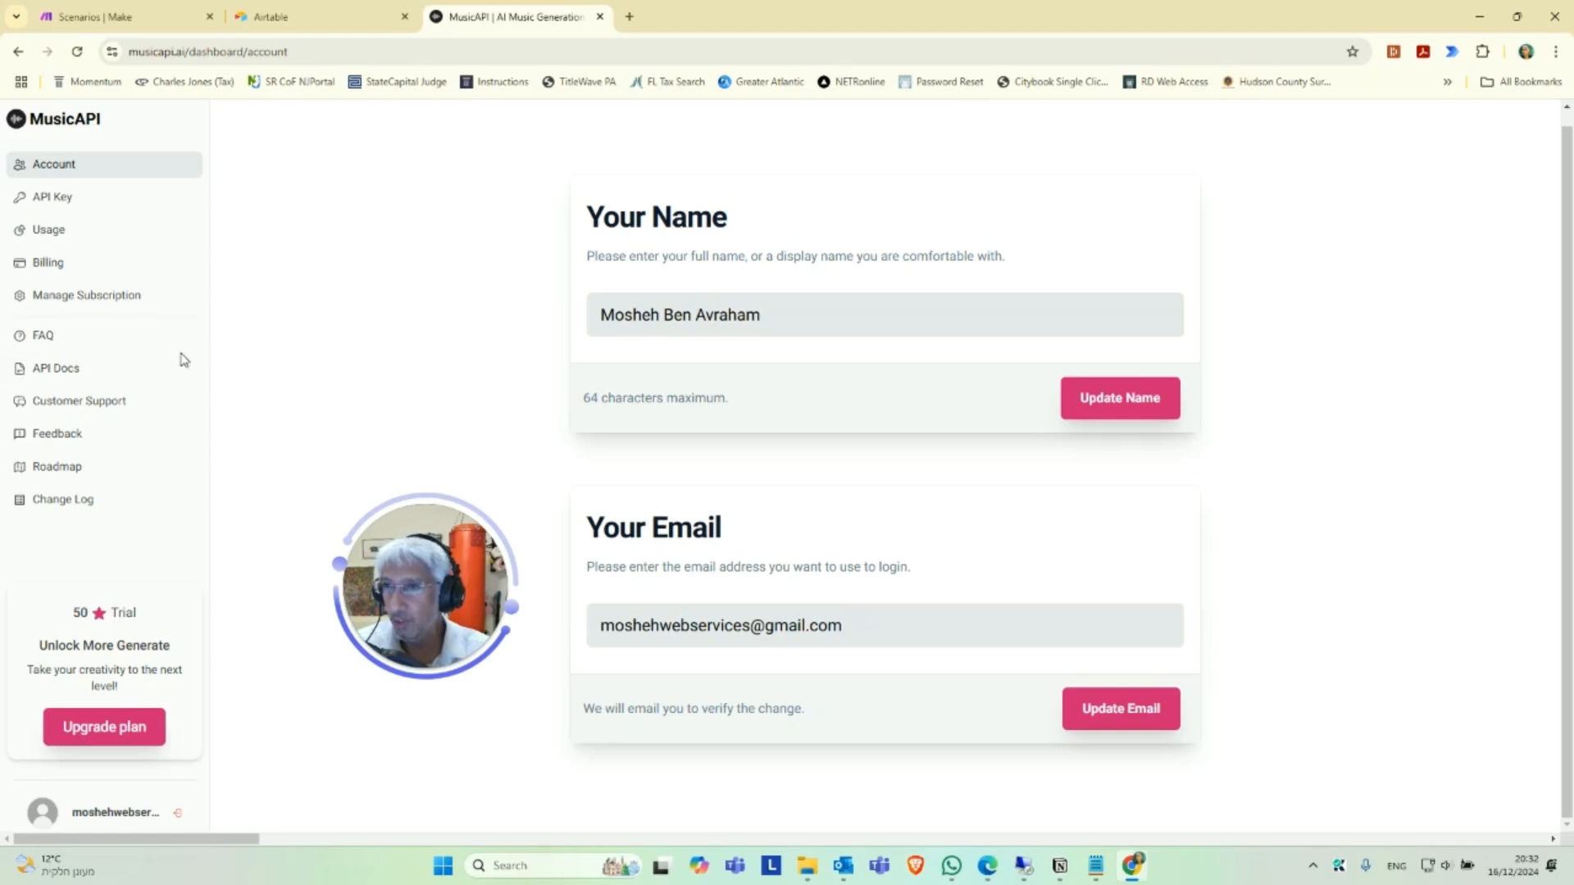
{"action": "left_click", "coordinate": [76, 199]}
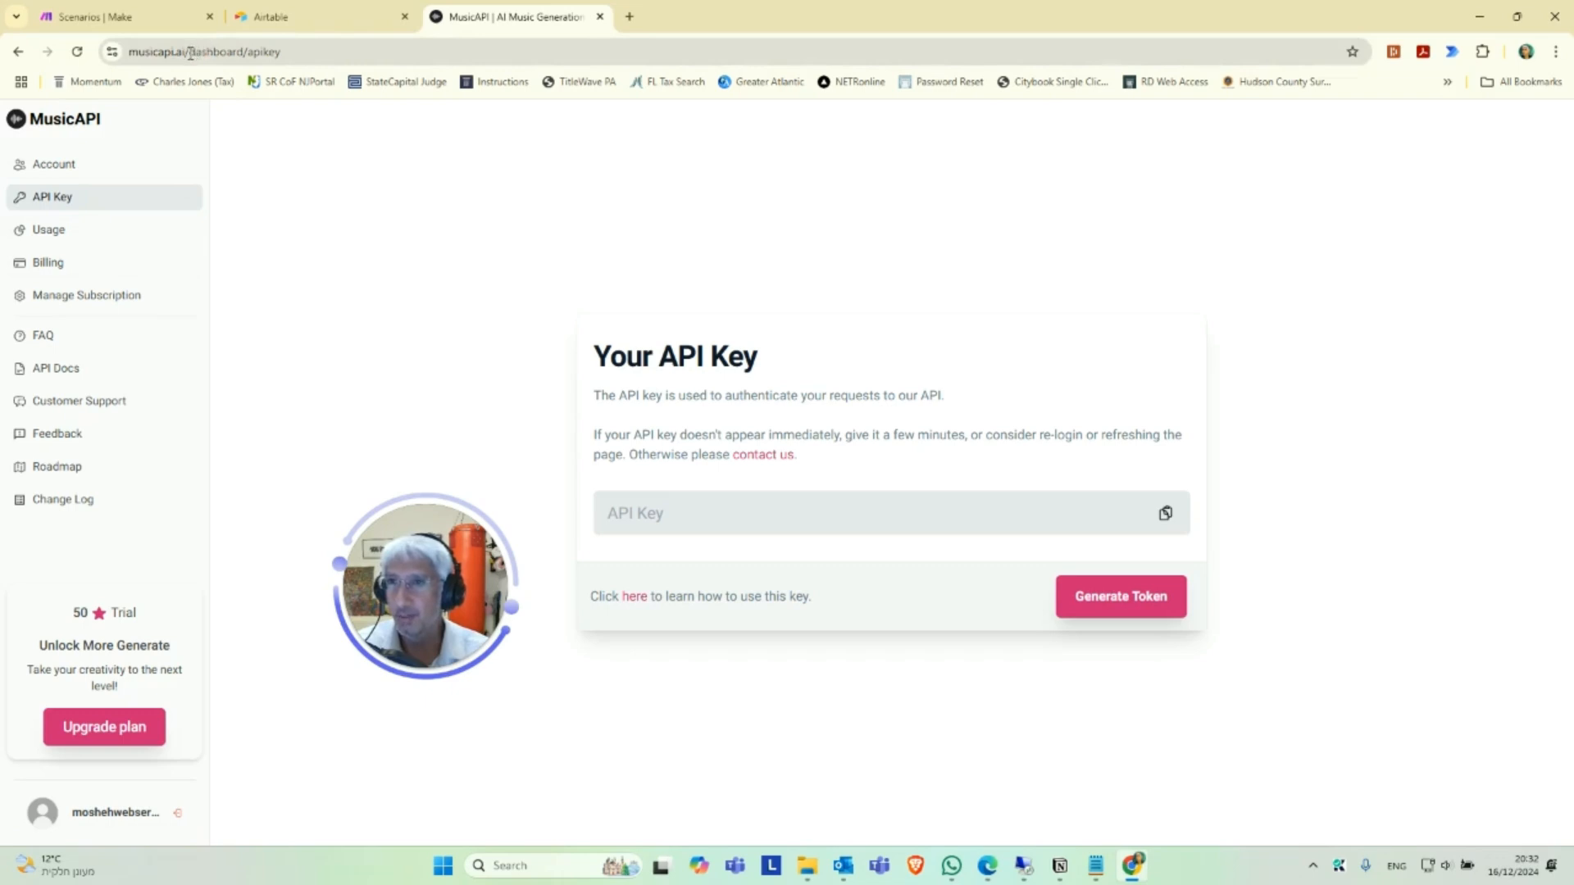
{"action": "left_click_drag", "start_coordinate": [191, 51], "coordinate": [468, 78]}
{"action": "key", "text": "BackSpace"}
{"action": "key", "text": "Return"}
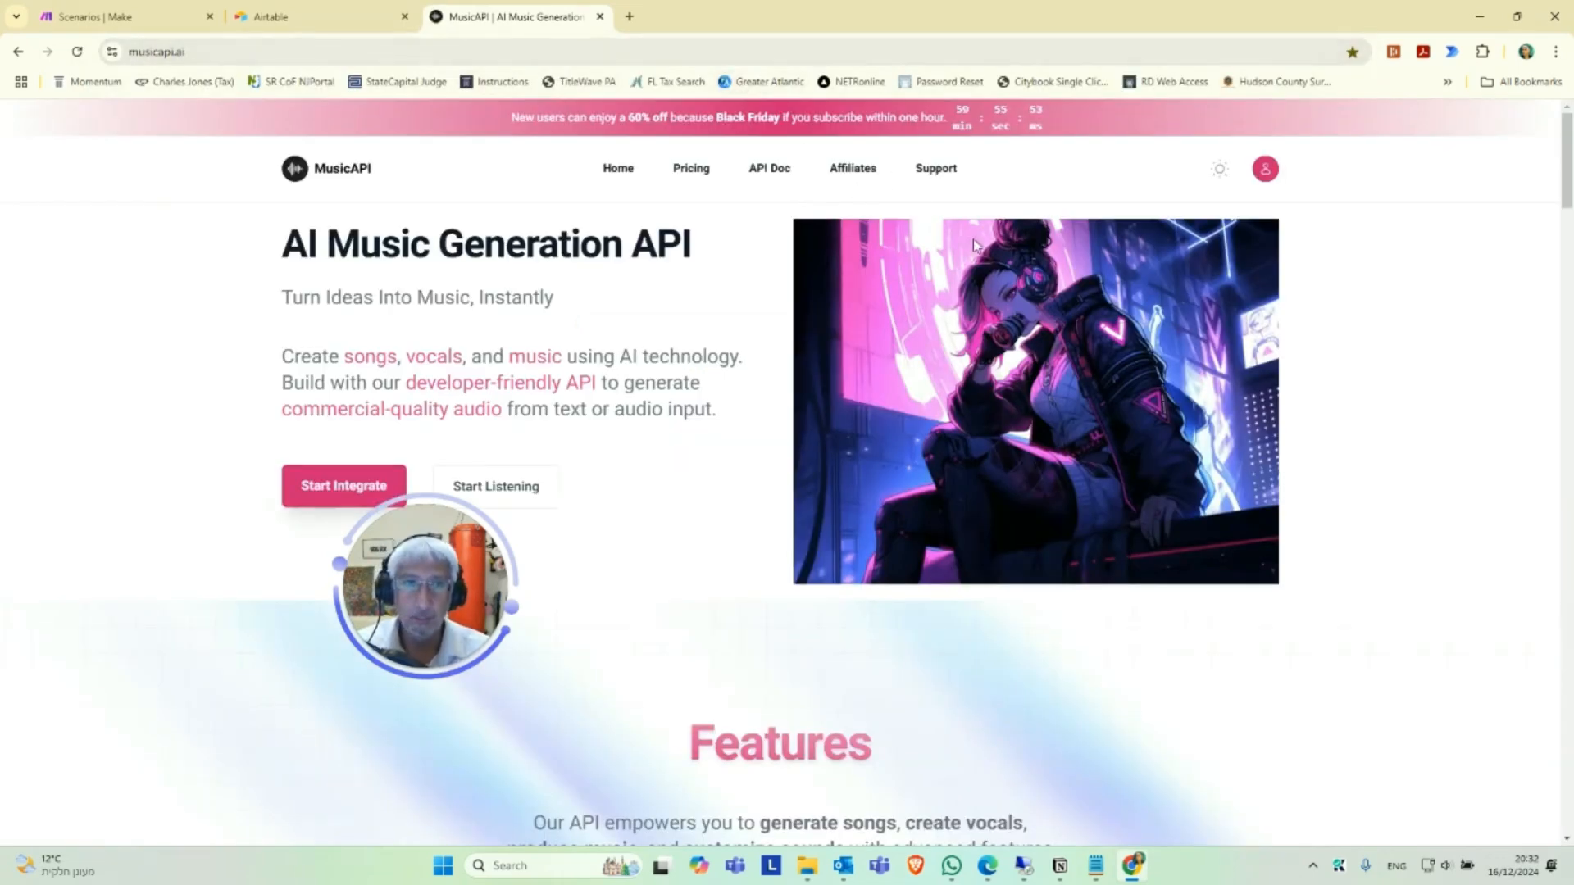
From the MusicAPI dashboard, generate a token on the API Key page, copy it, and switch to the notes file.
{"action": "left_click", "coordinate": [1265, 171]}
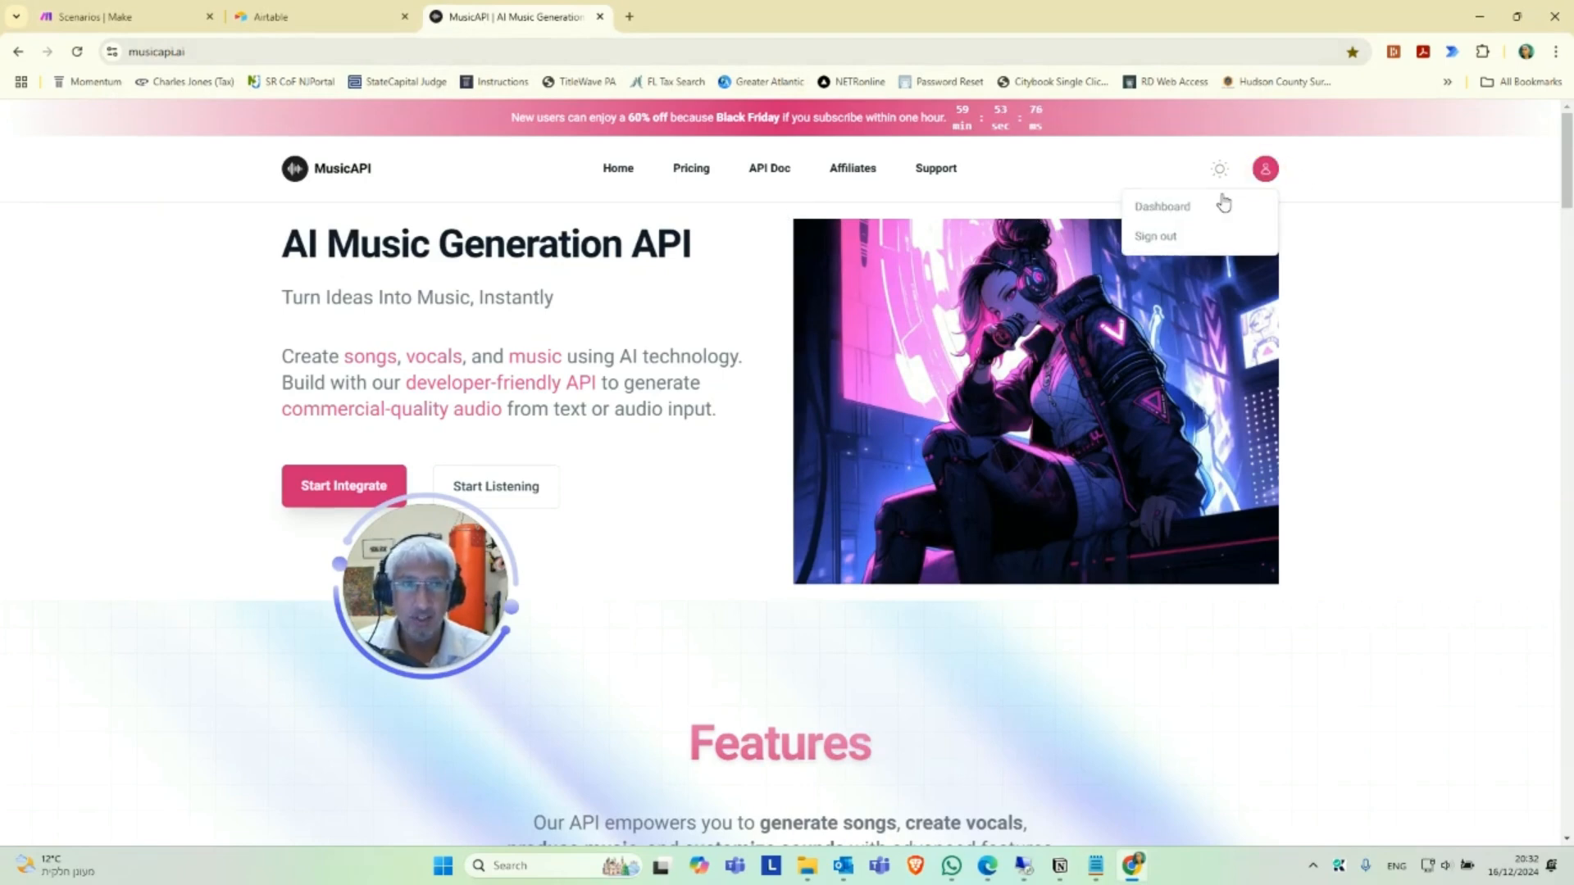
{"action": "left_click", "coordinate": [1163, 208]}
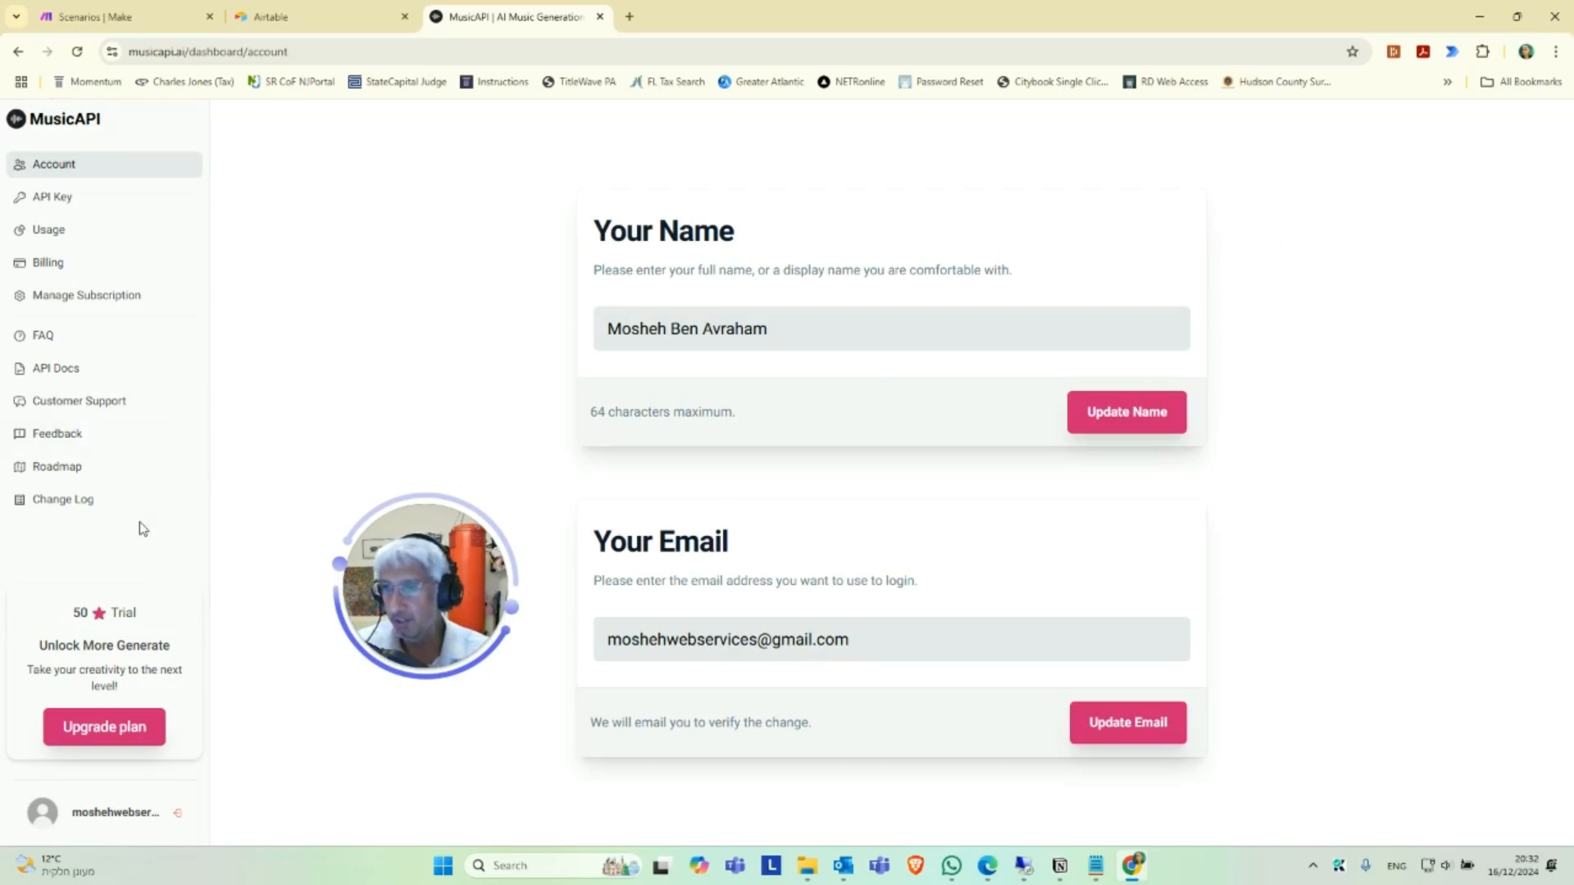
{"action": "left_click", "coordinate": [51, 197]}
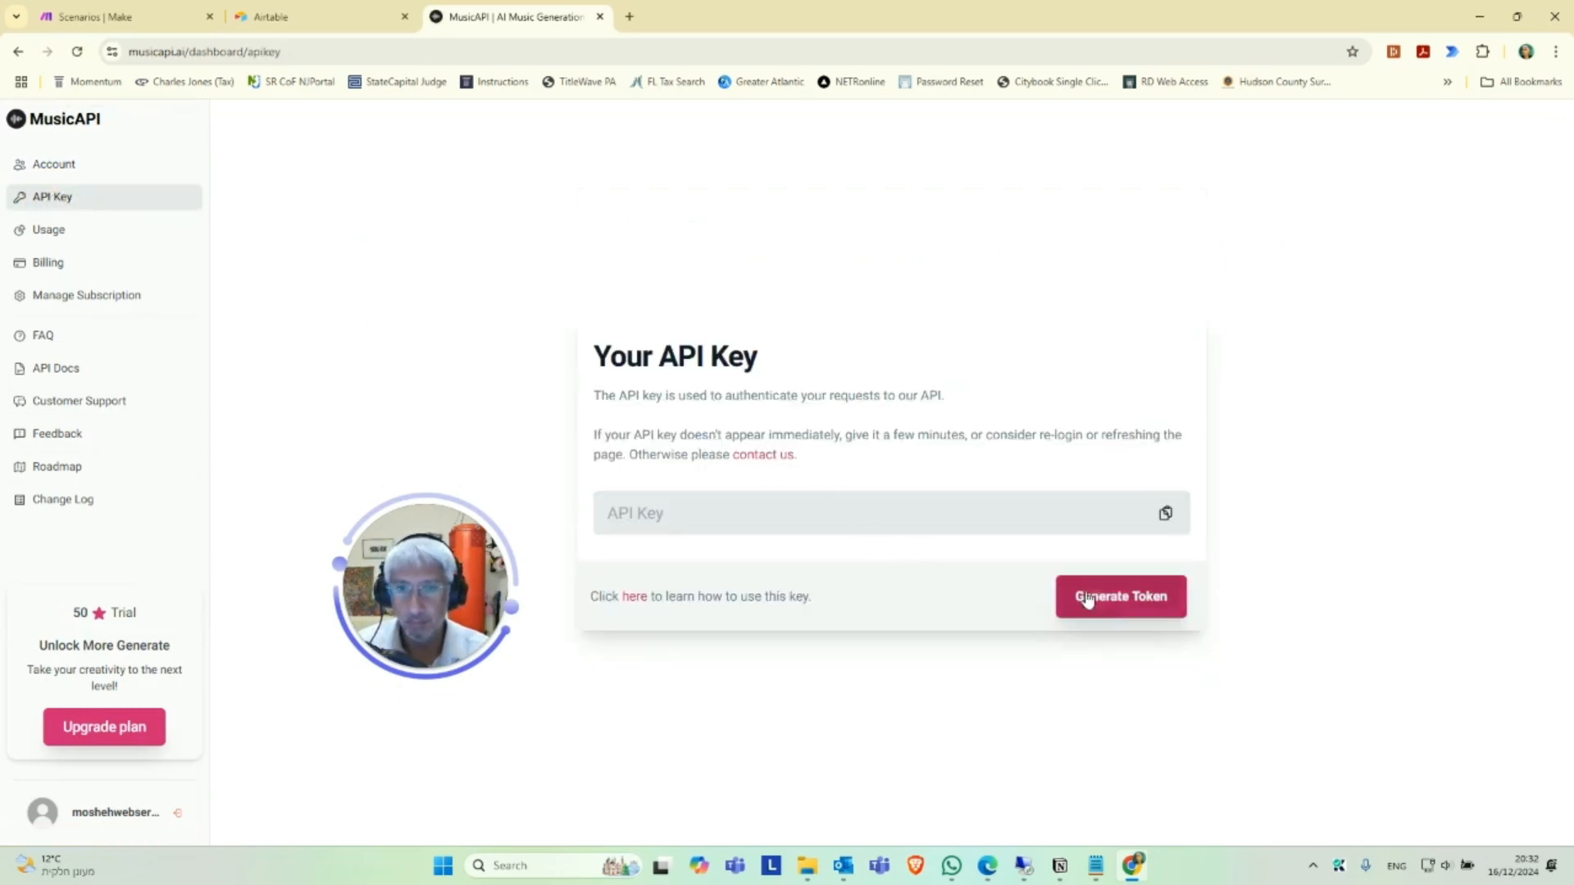
{"action": "left_click", "coordinate": [1115, 604]}
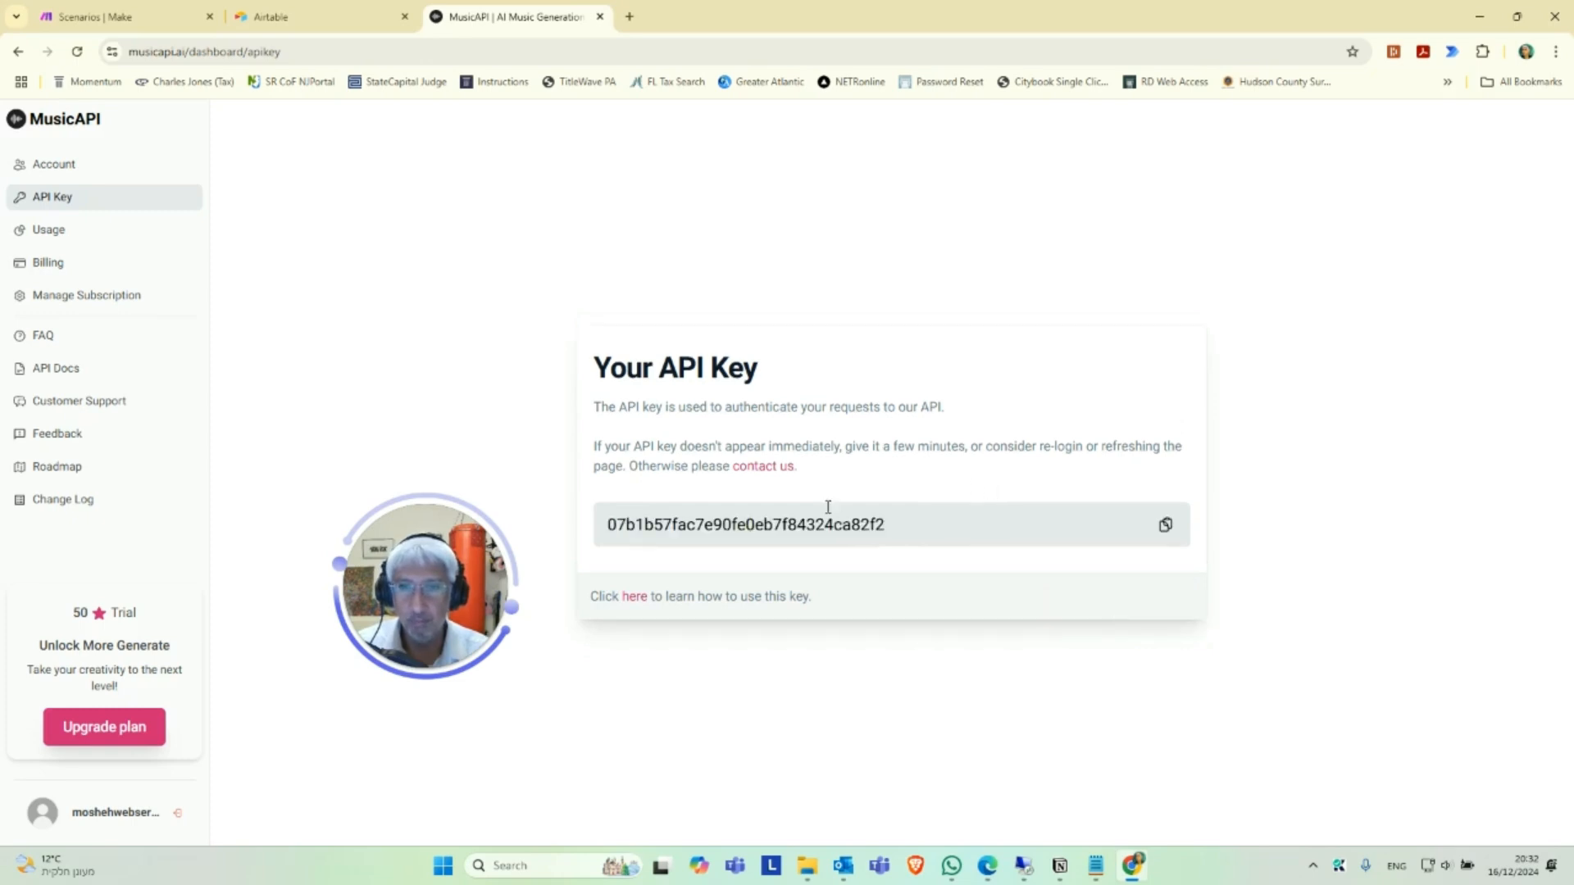
{"action": "left_click", "coordinate": [1164, 525]}
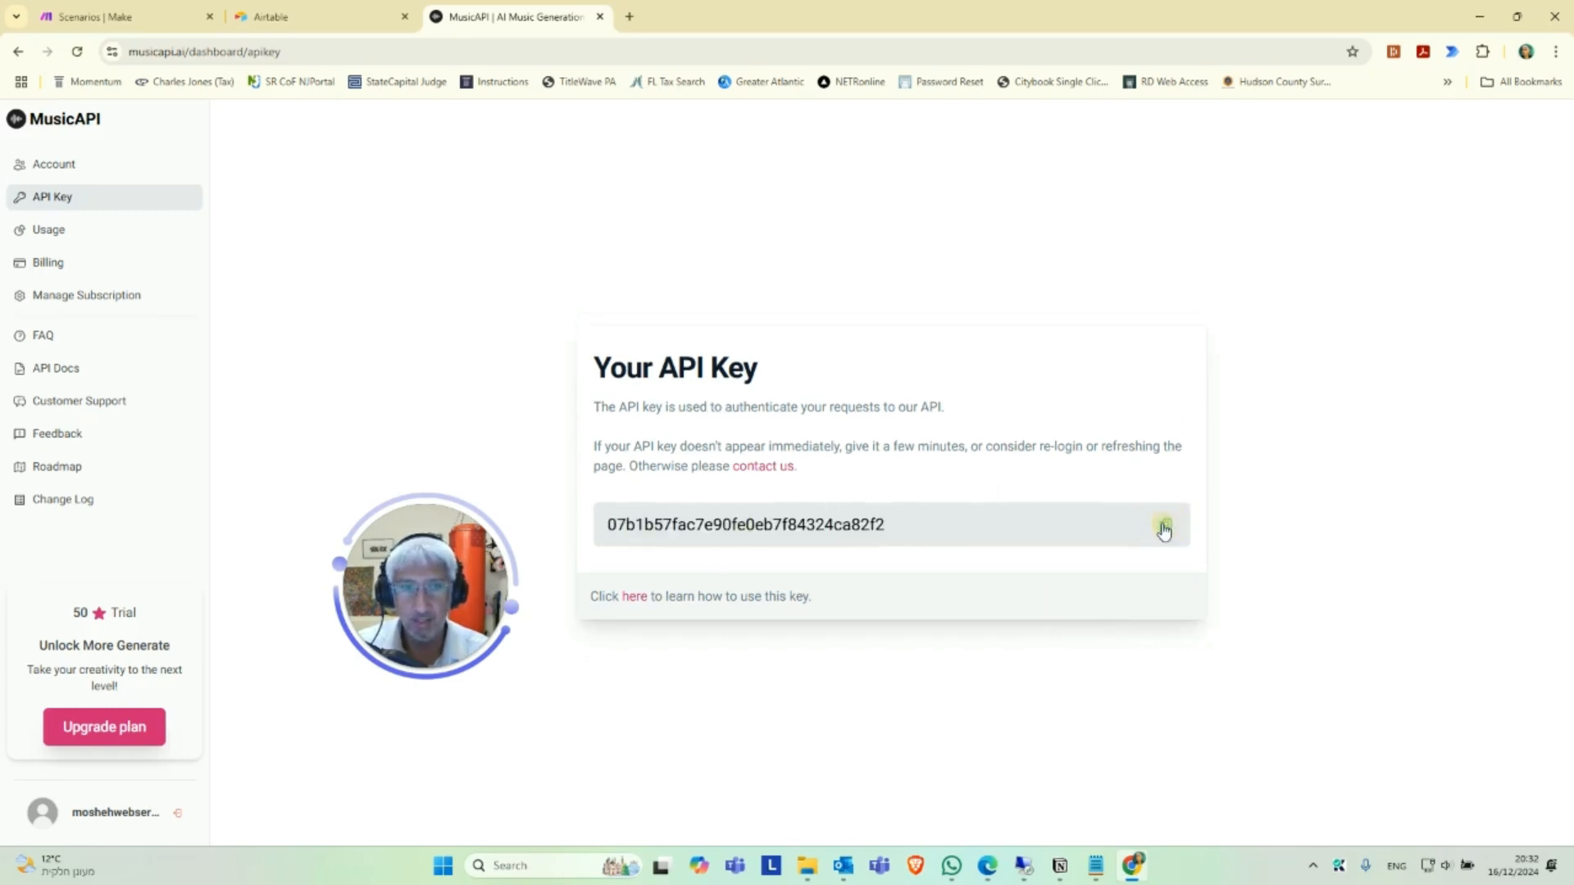
{"action": "left_click", "coordinate": [1094, 859]}
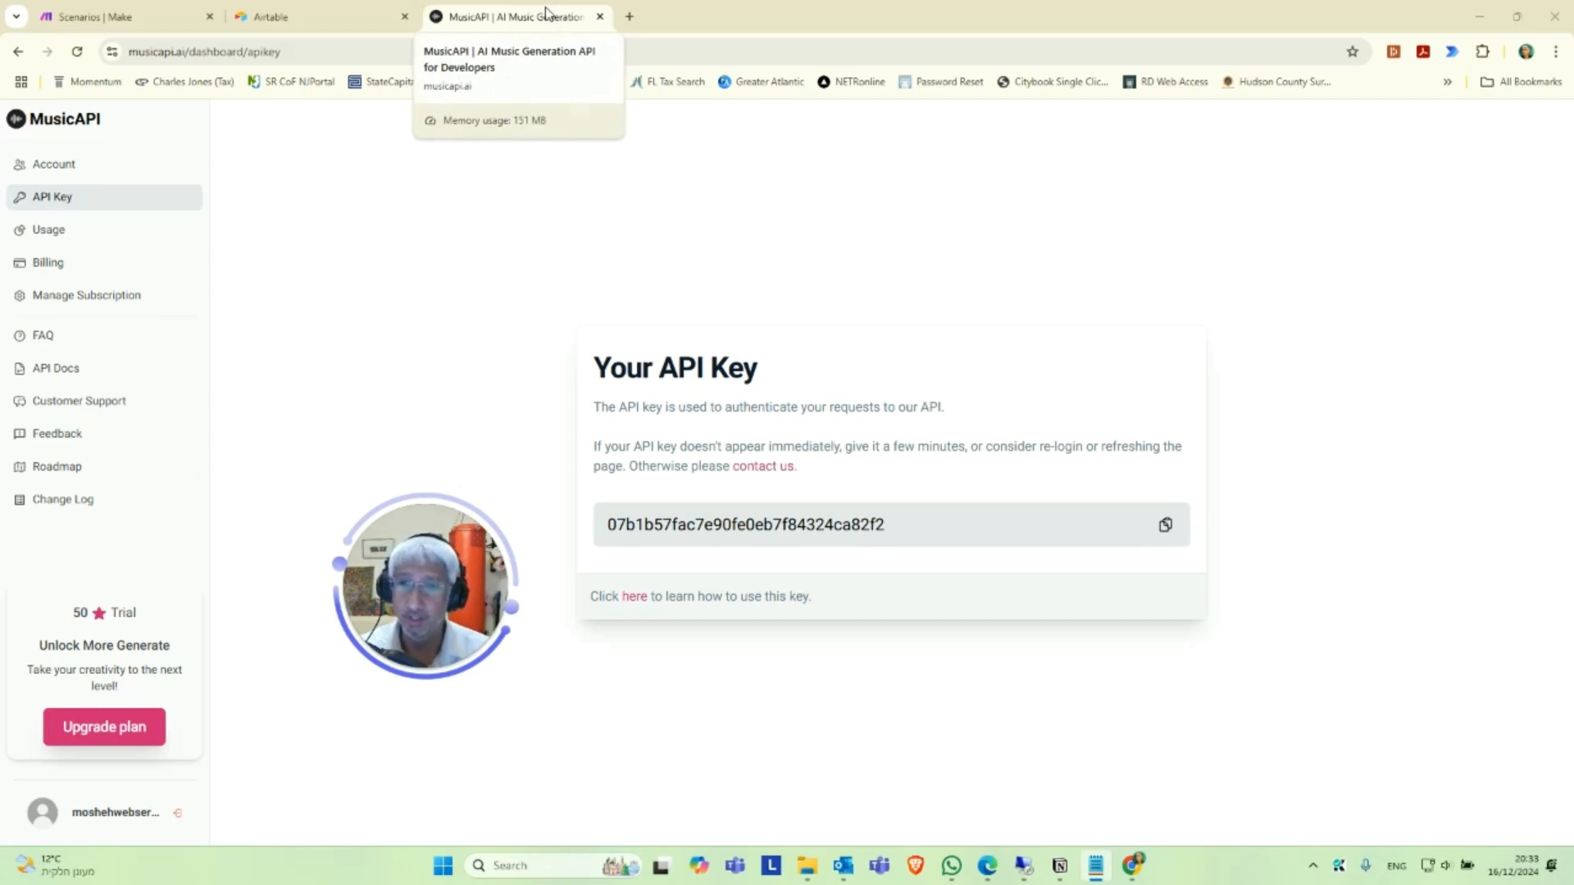
Review the MusicAPI credit usage page and the API documentation's Introduction, and close the MusicAPI site.
{"action": "left_click", "coordinate": [64, 233]}
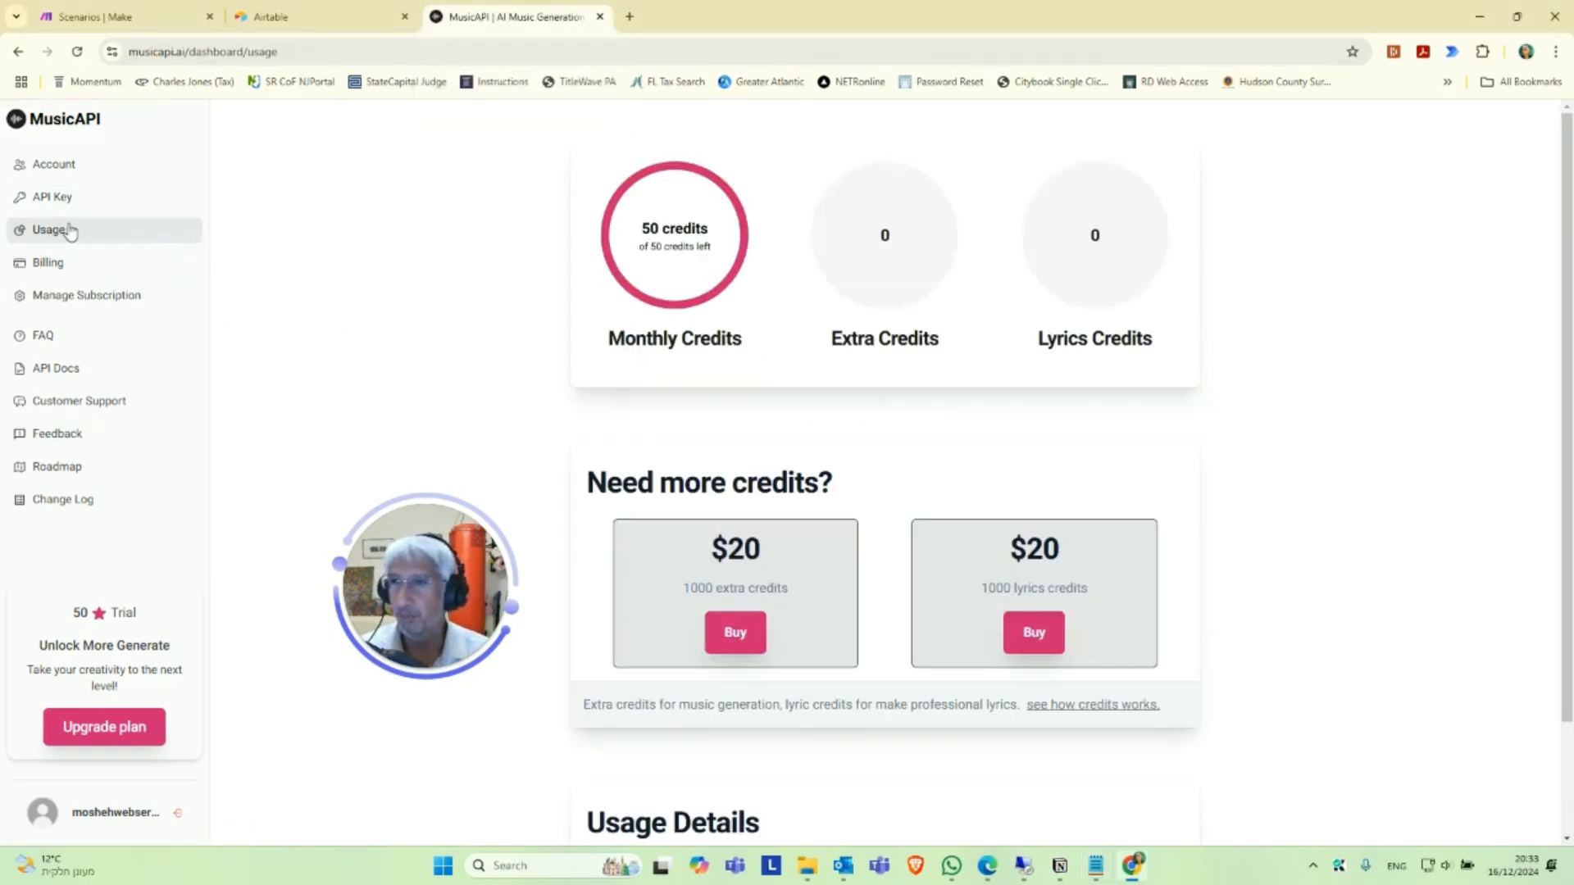
{"action": "scroll", "coordinate": [864, 563], "scroll_direction": "down", "scroll_amount": 2}
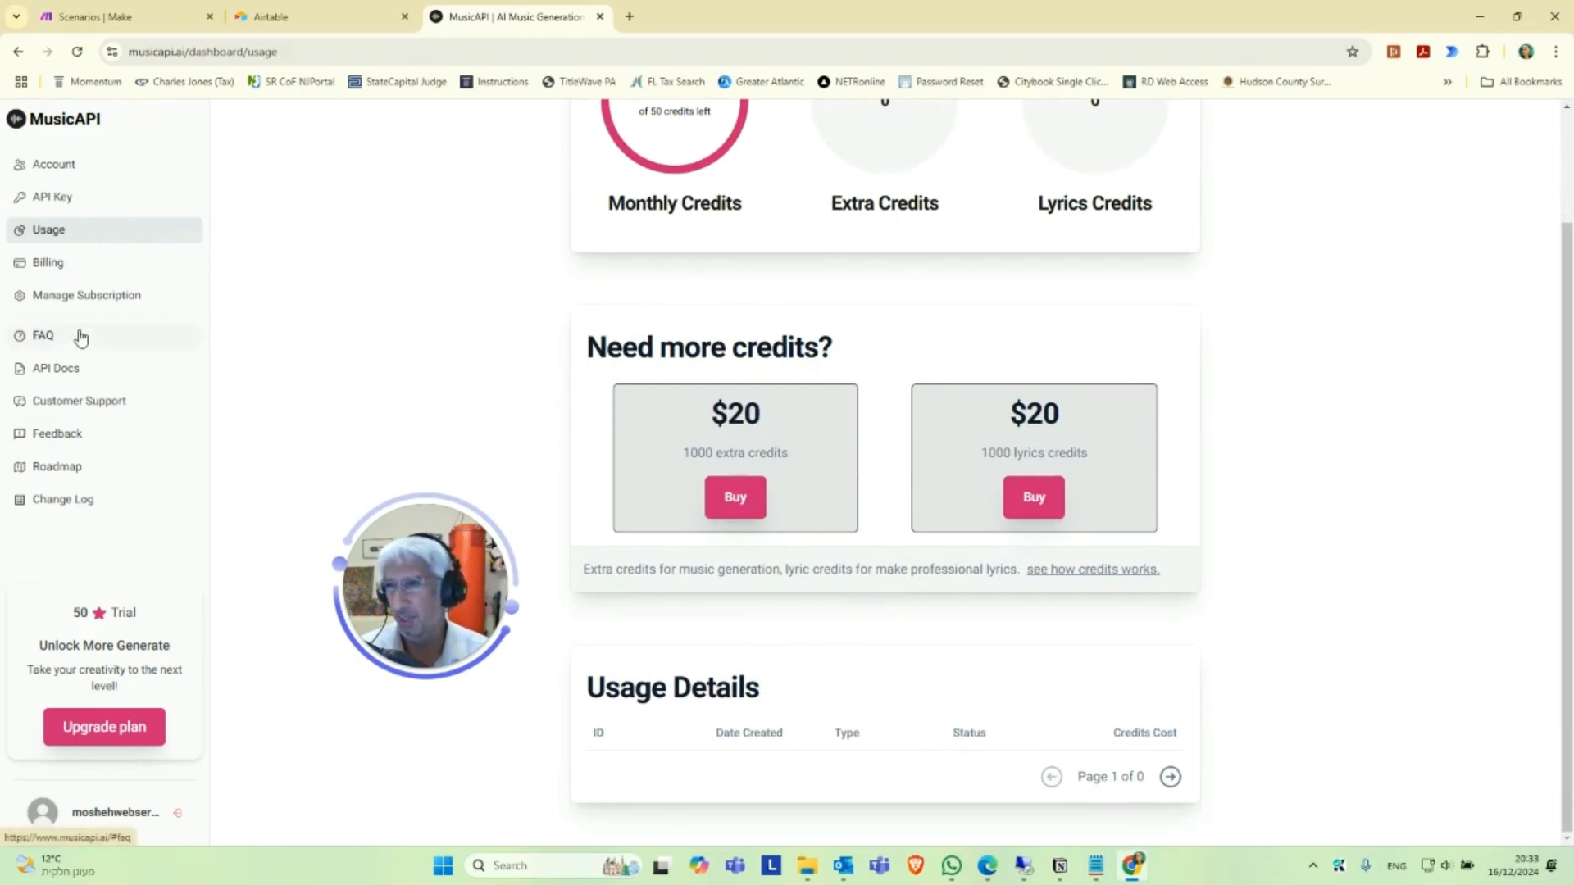
{"action": "left_click", "coordinate": [62, 373]}
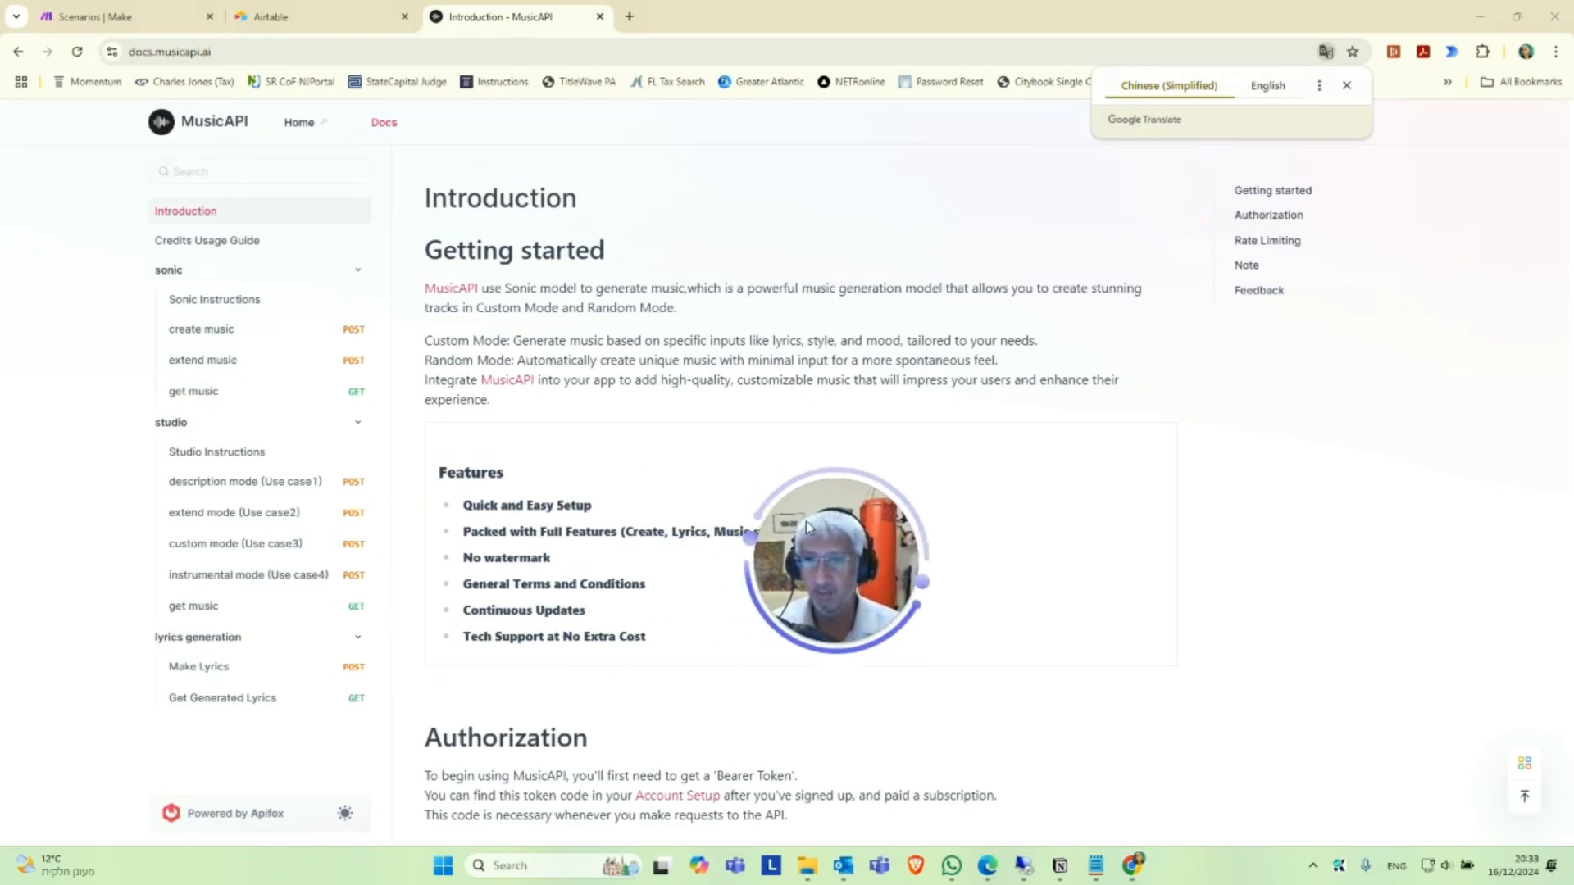
{"action": "scroll", "coordinate": [464, 438], "scroll_direction": "down", "scroll_amount": 1}
{"action": "scroll", "coordinate": [597, 433], "scroll_direction": "down", "scroll_amount": 3}
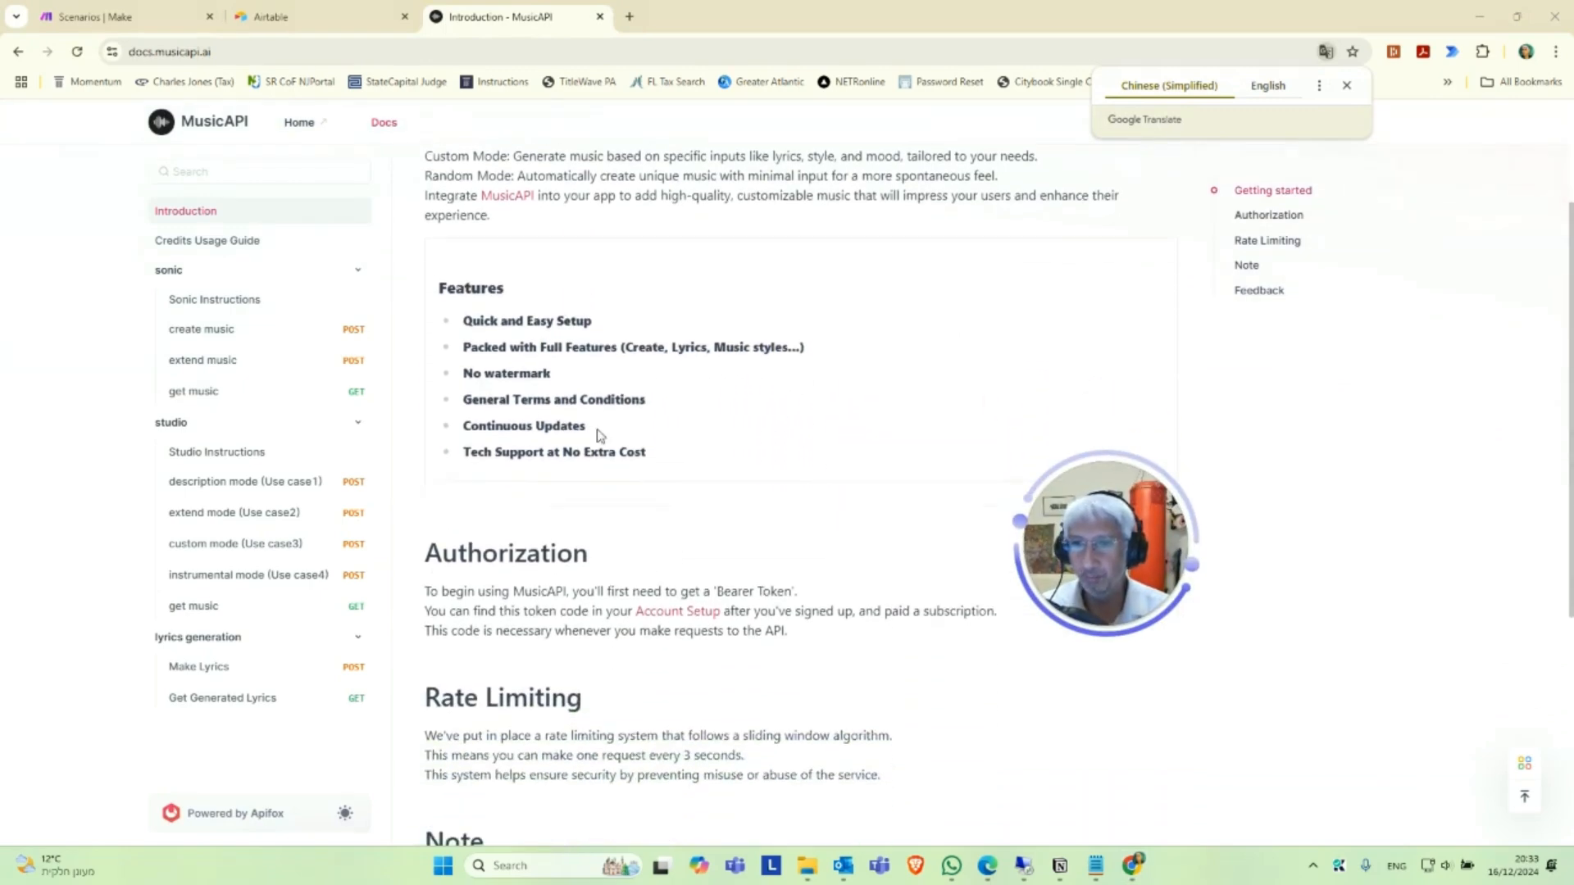
{"action": "scroll", "coordinate": [602, 438], "scroll_direction": "up", "scroll_amount": 4}
{"action": "scroll", "coordinate": [621, 445], "scroll_direction": "down", "scroll_amount": 4}
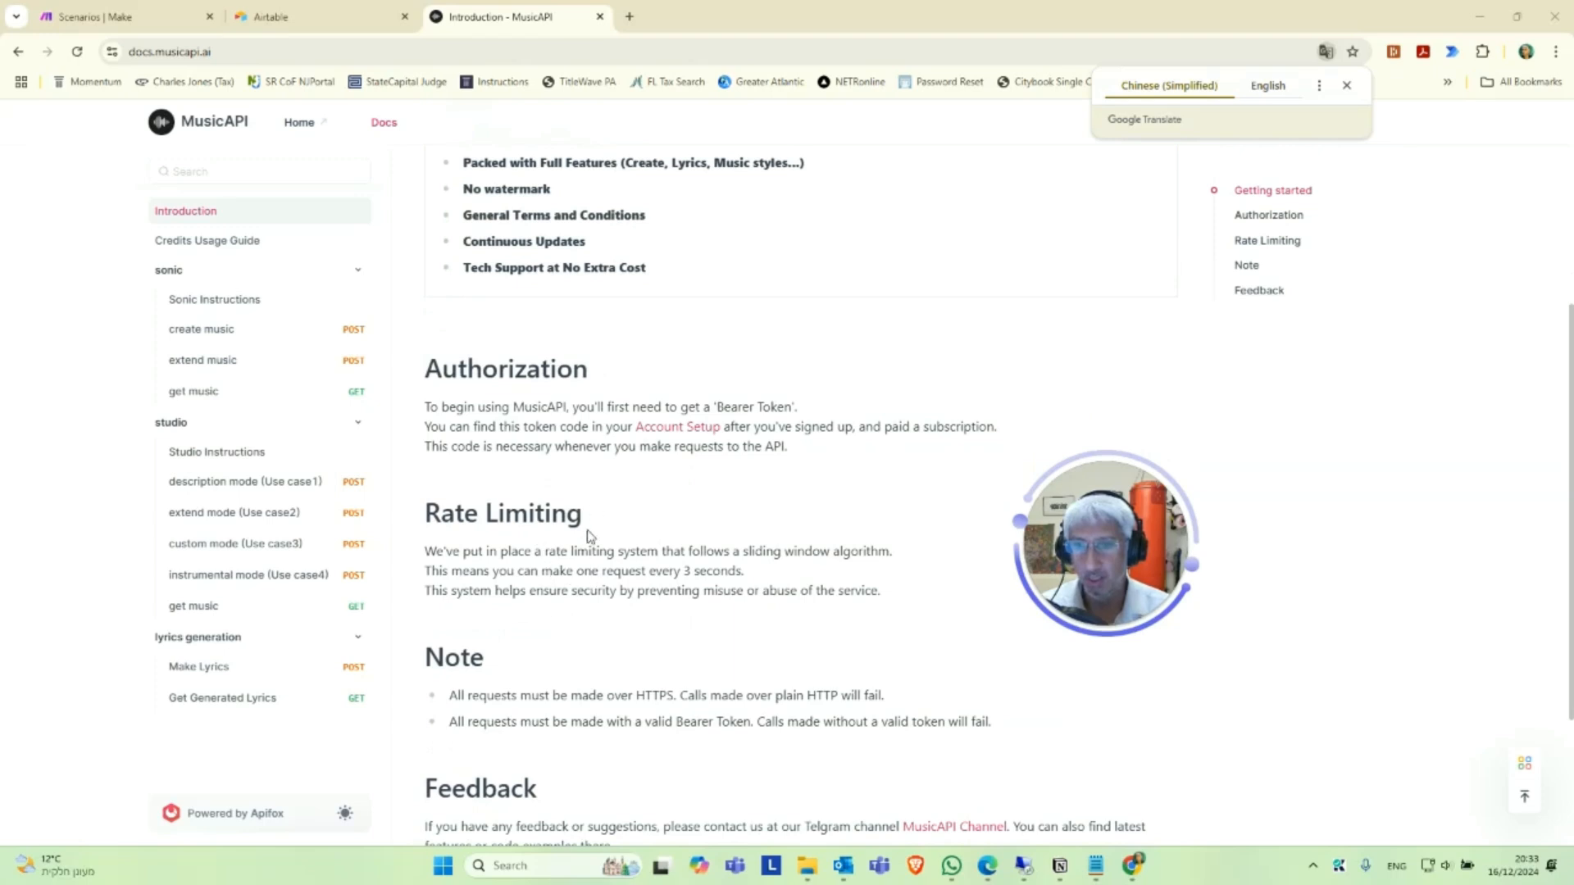
{"action": "scroll", "coordinate": [589, 537], "scroll_direction": "up", "scroll_amount": 3}
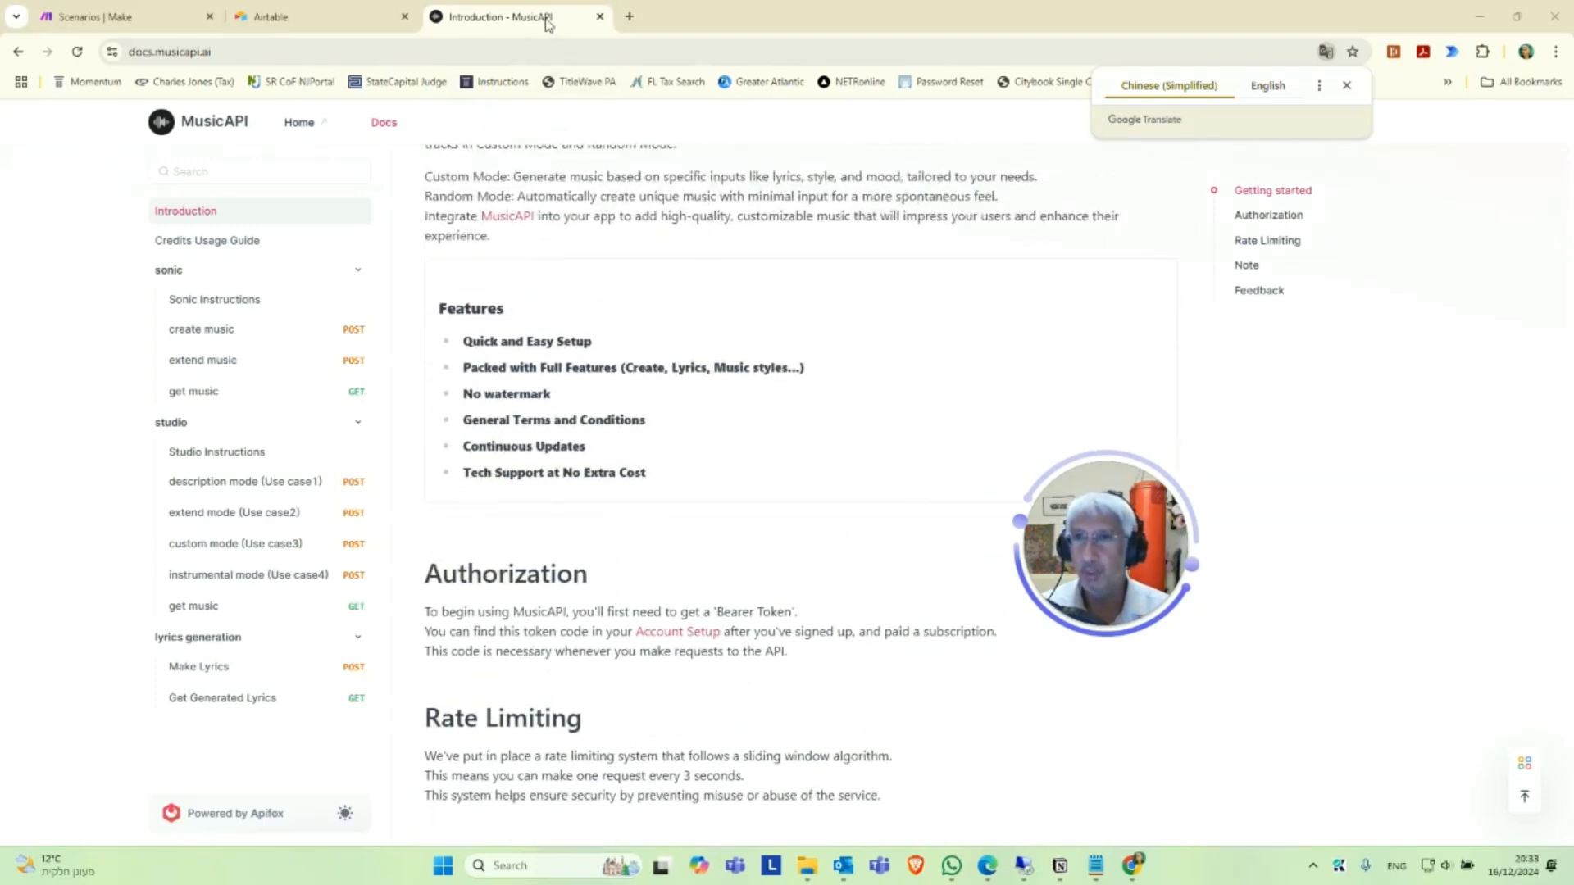
{"action": "left_click", "coordinate": [600, 16]}
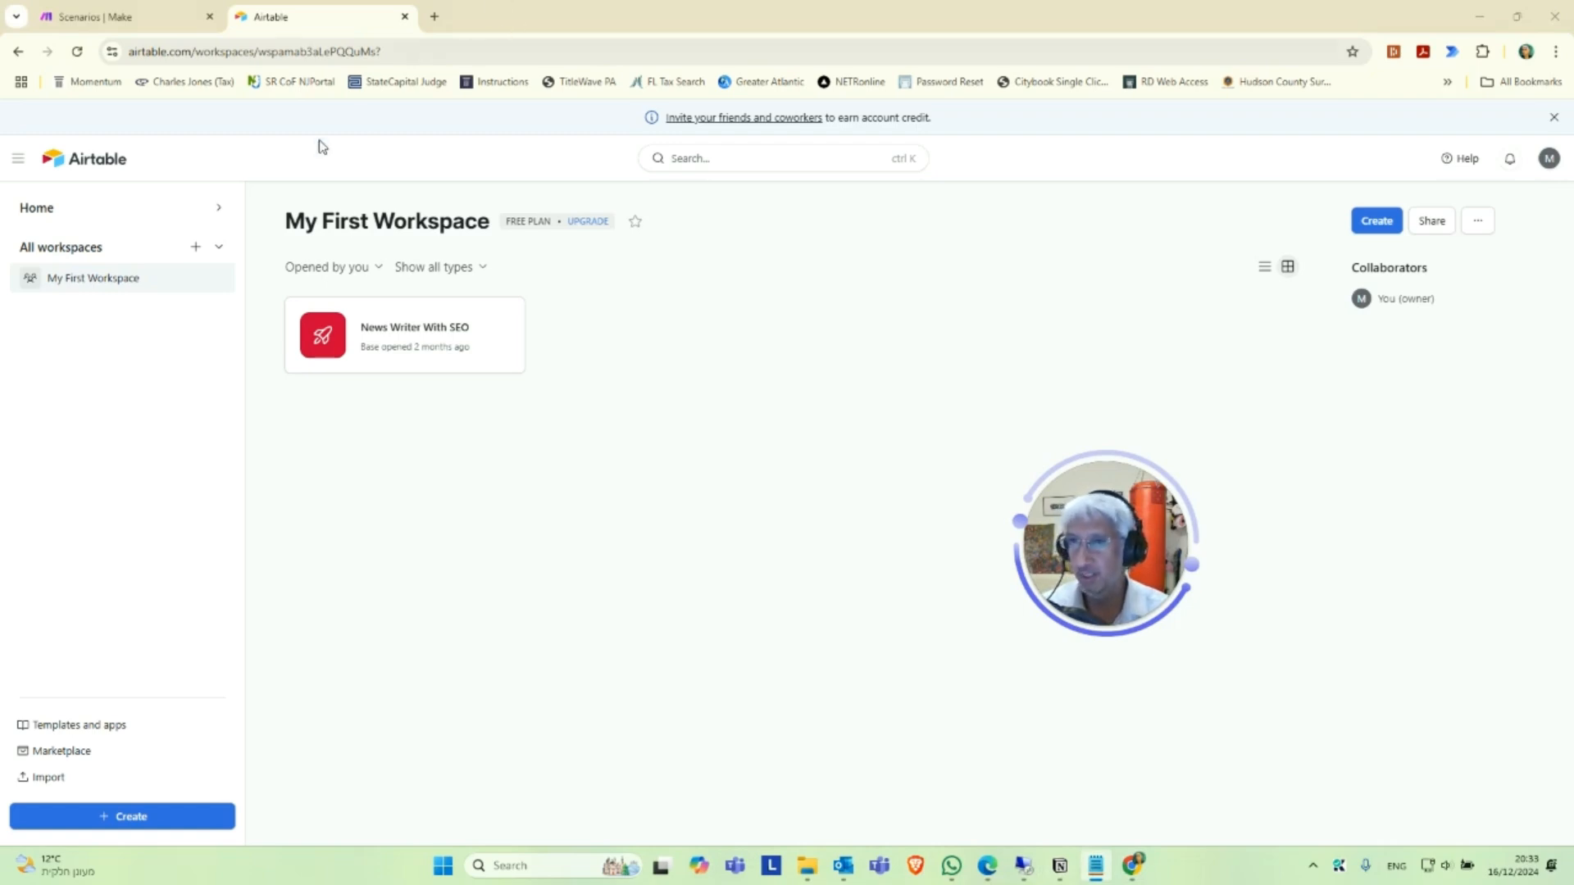
Open the shared Music Producer base from its copied link, copy it into My First Workspace, and dismiss the import suggestions.
{"action": "left_click", "coordinate": [435, 17]}
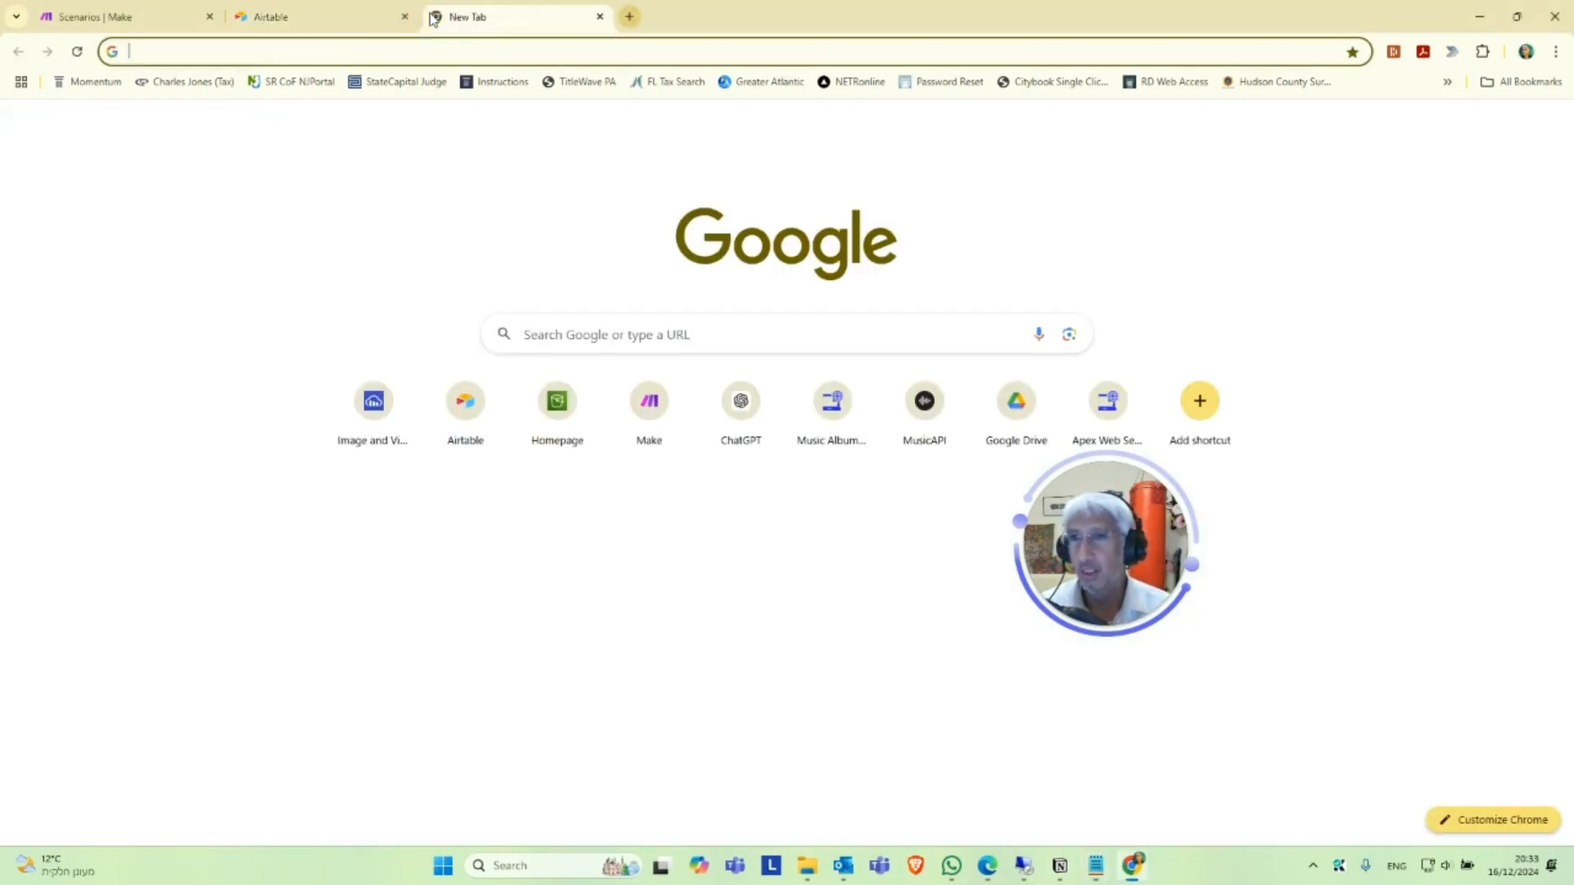
{"action": "key", "text": "ctrl+v"}
{"action": "key", "text": "Return"}
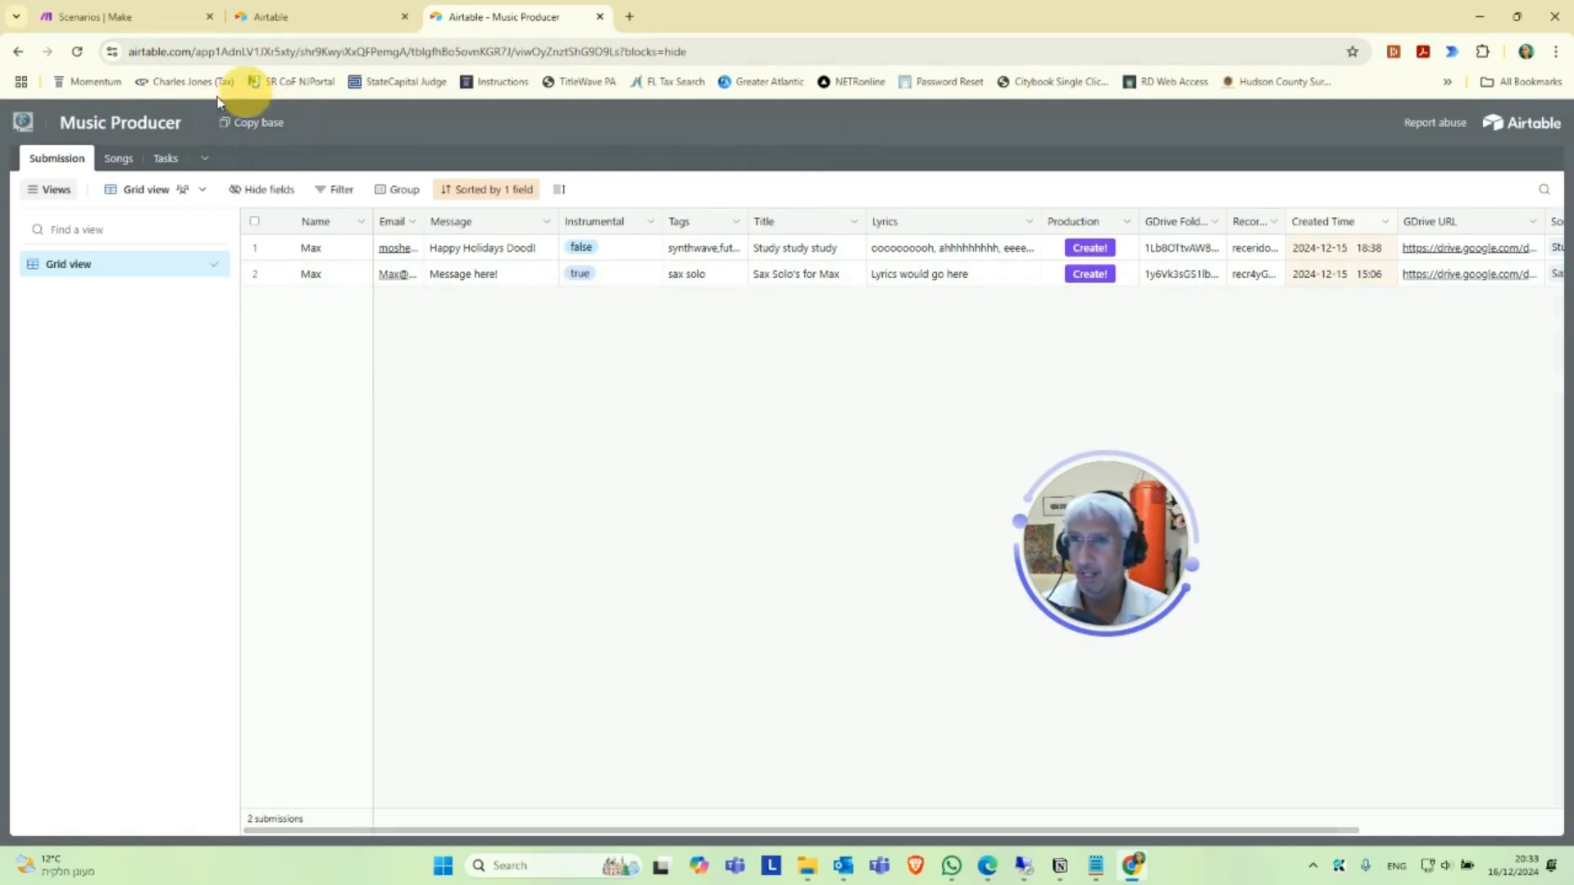
{"action": "left_click", "coordinate": [257, 125]}
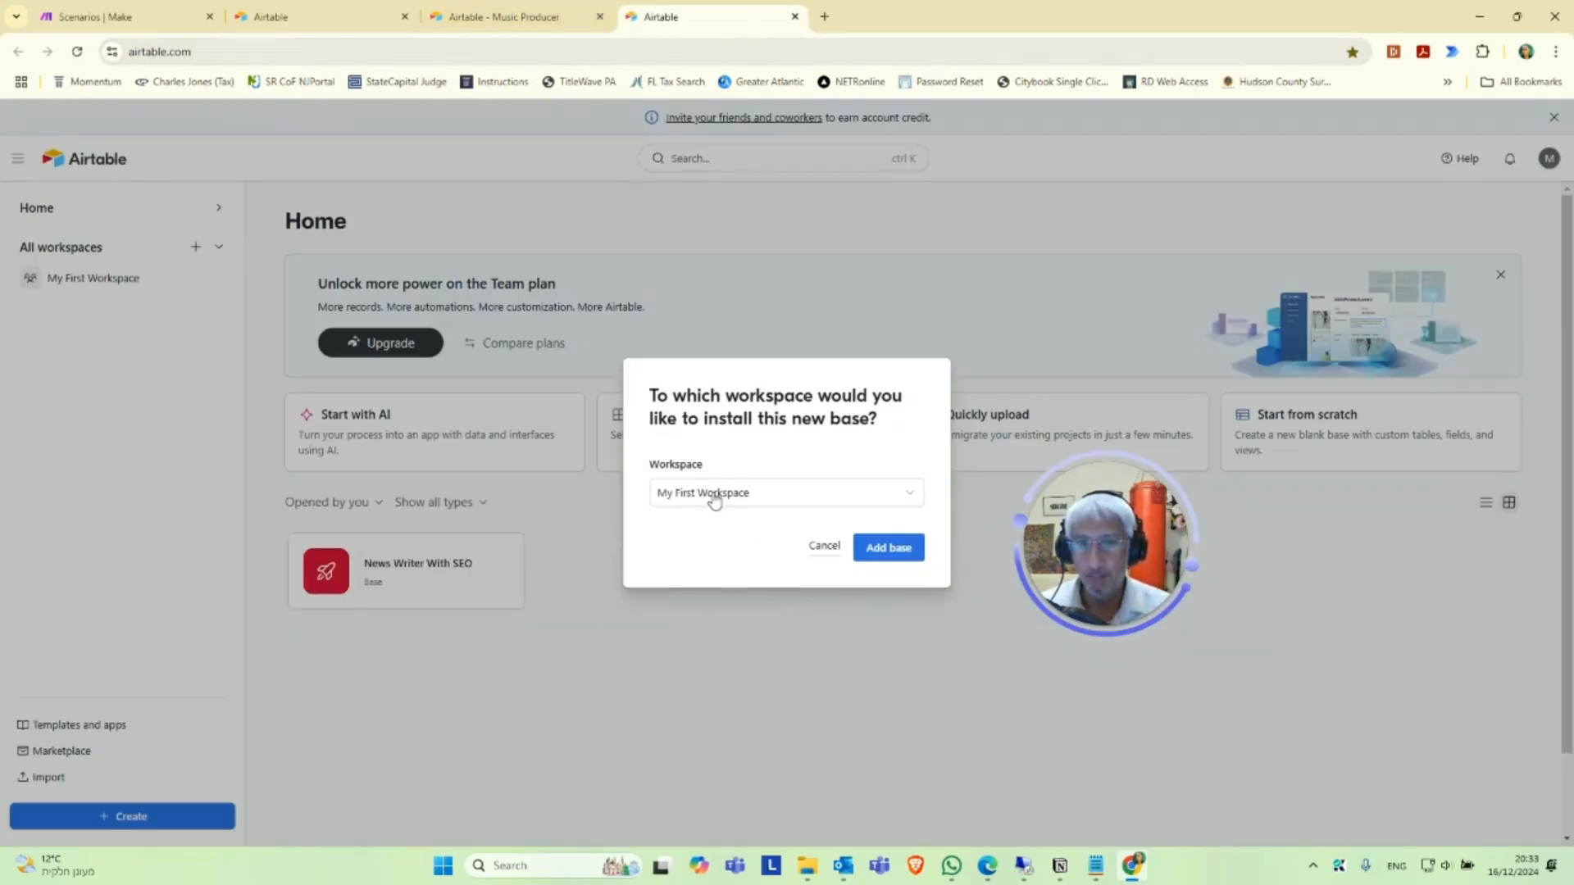
{"action": "left_click", "coordinate": [711, 493]}
{"action": "left_click", "coordinate": [726, 561]}
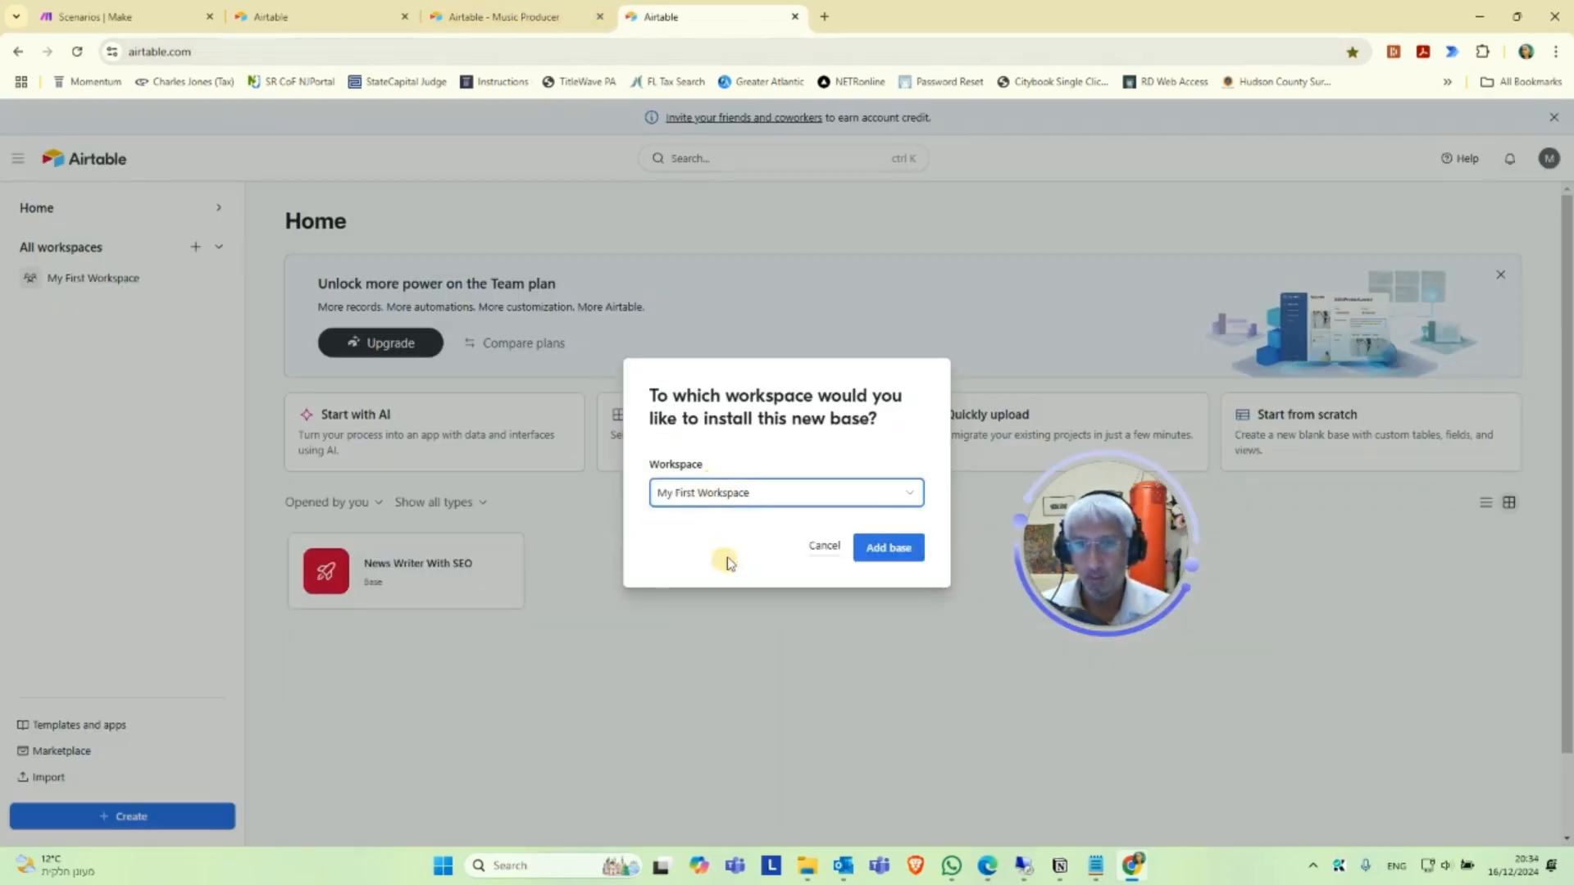
{"action": "left_click", "coordinate": [890, 549]}
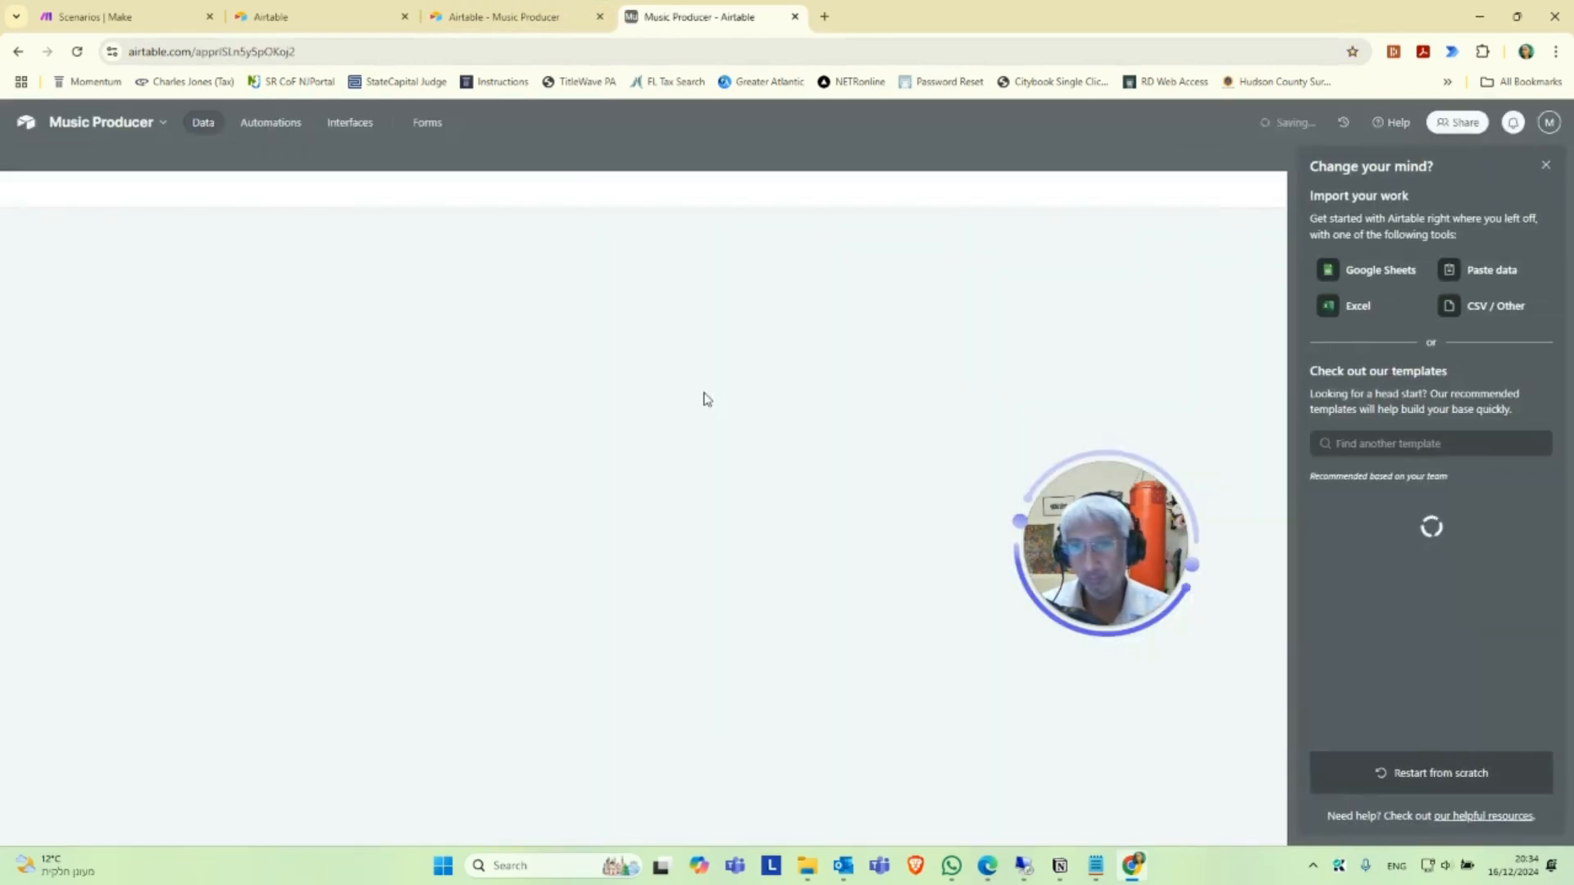
{"action": "left_click_drag", "start_coordinate": [1134, 522], "coordinate": [173, 399]}
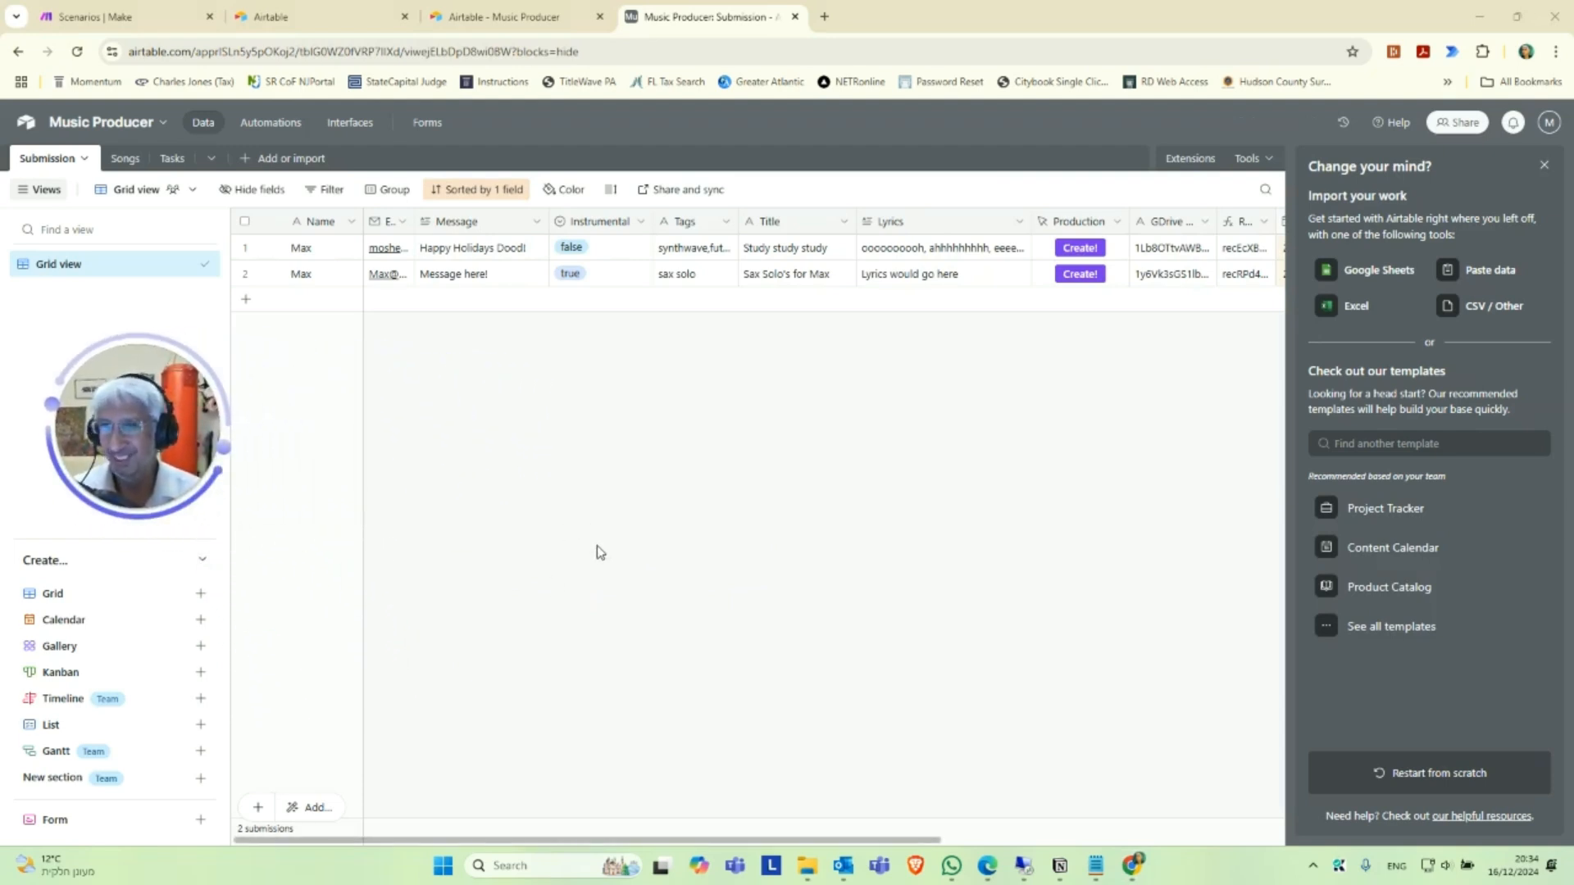
{"action": "left_click", "coordinate": [1544, 164]}
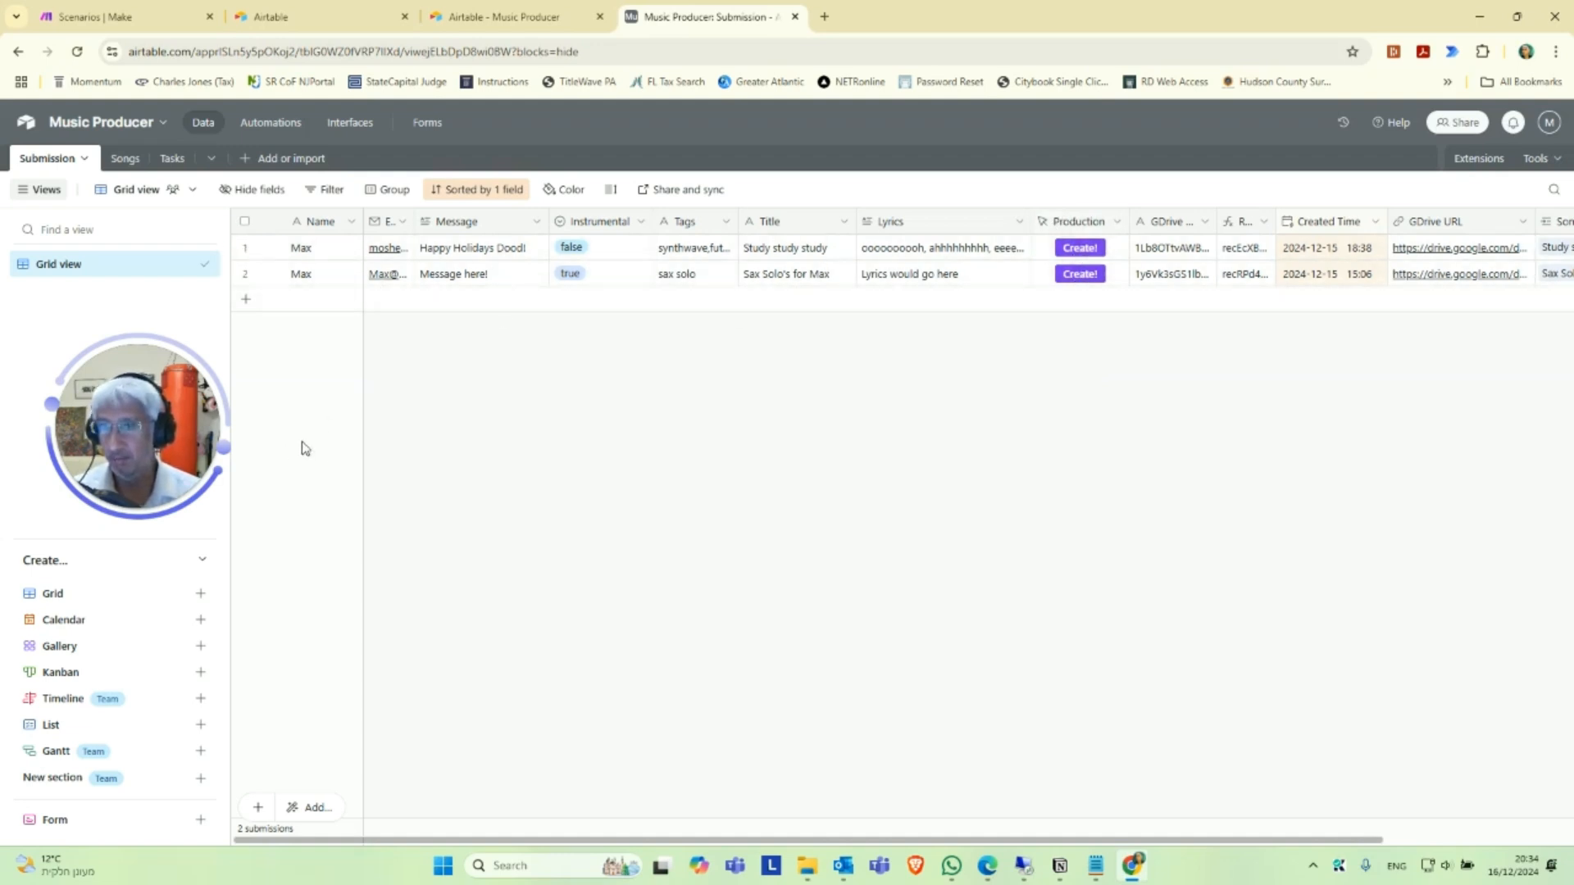
In the Submission table, widen the Email and Tags columns and narrow the Message, Instrumental, Title and Lyrics columns.
{"action": "left_click_drag", "start_coordinate": [363, 222], "coordinate": [494, 221]}
{"action": "left_click_drag", "start_coordinate": [628, 220], "coordinate": [575, 215]}
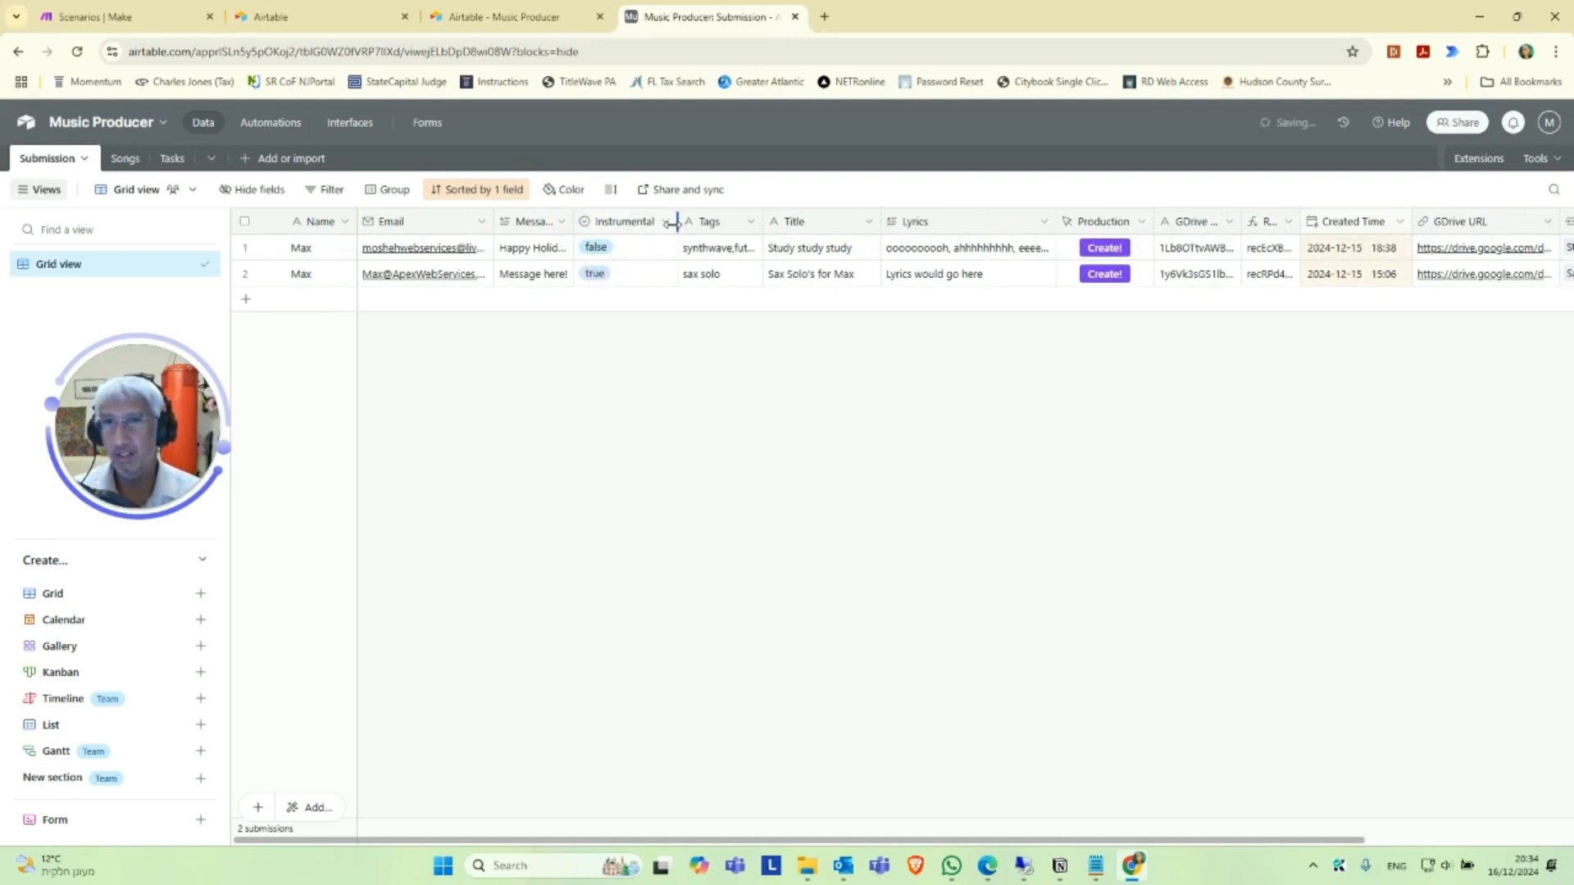
{"action": "left_click_drag", "start_coordinate": [677, 222], "coordinate": [778, 221]}
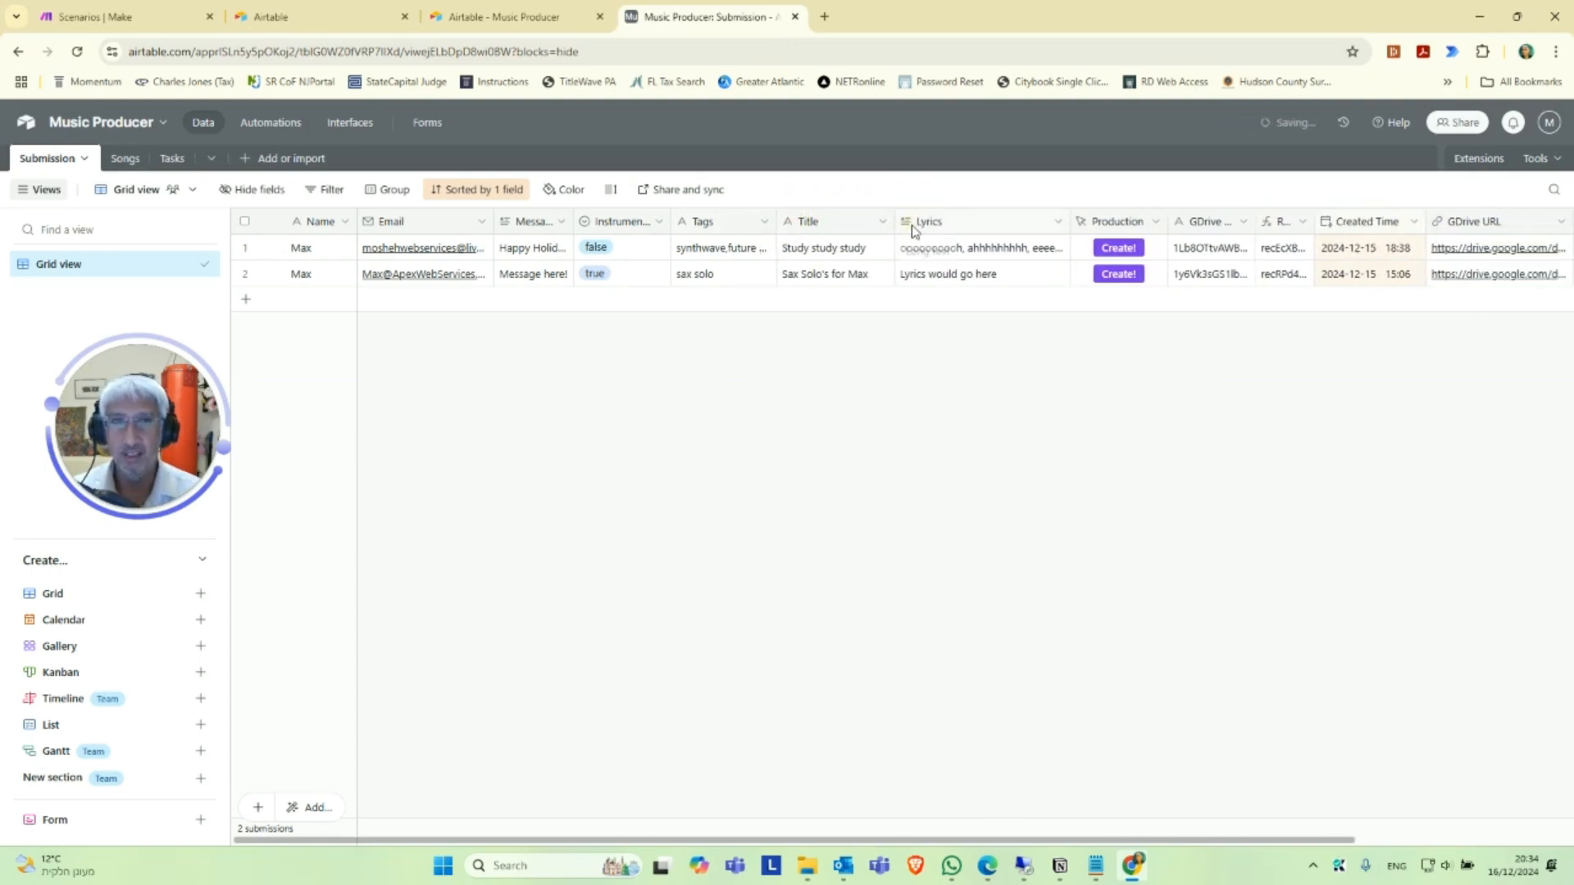
{"action": "mouse_move", "coordinate": [895, 219]}
{"action": "left_mouse_down"}
{"action": "mouse_move", "coordinate": [980, 218]}
{"action": "mouse_move", "coordinate": [887, 218]}
{"action": "left_mouse_up"}
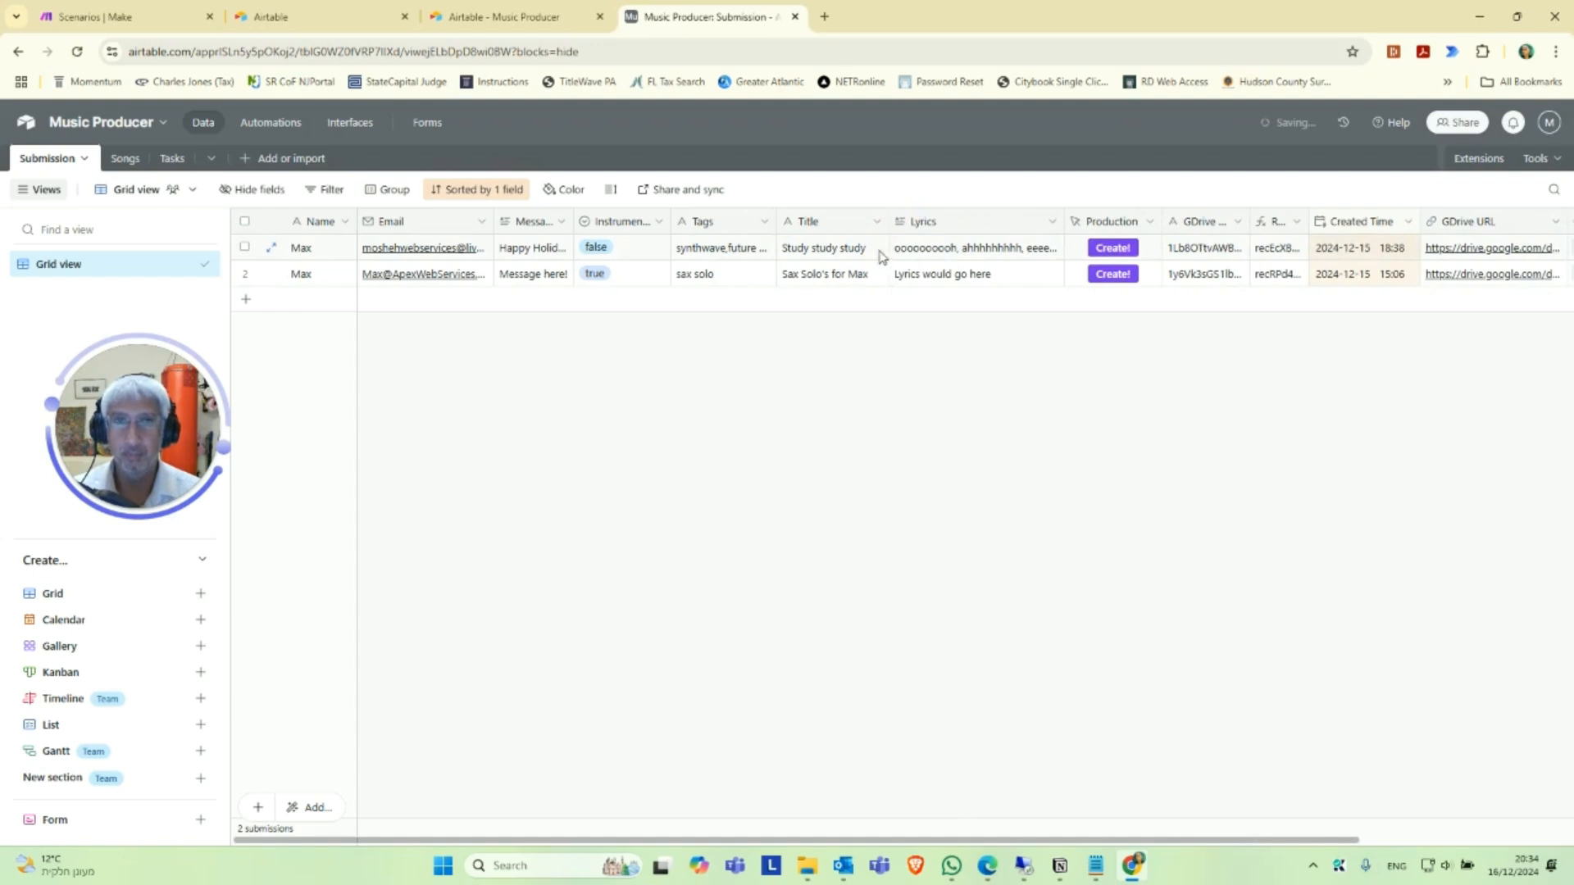
{"action": "left_click_drag", "start_coordinate": [1065, 219], "coordinate": [1002, 218]}
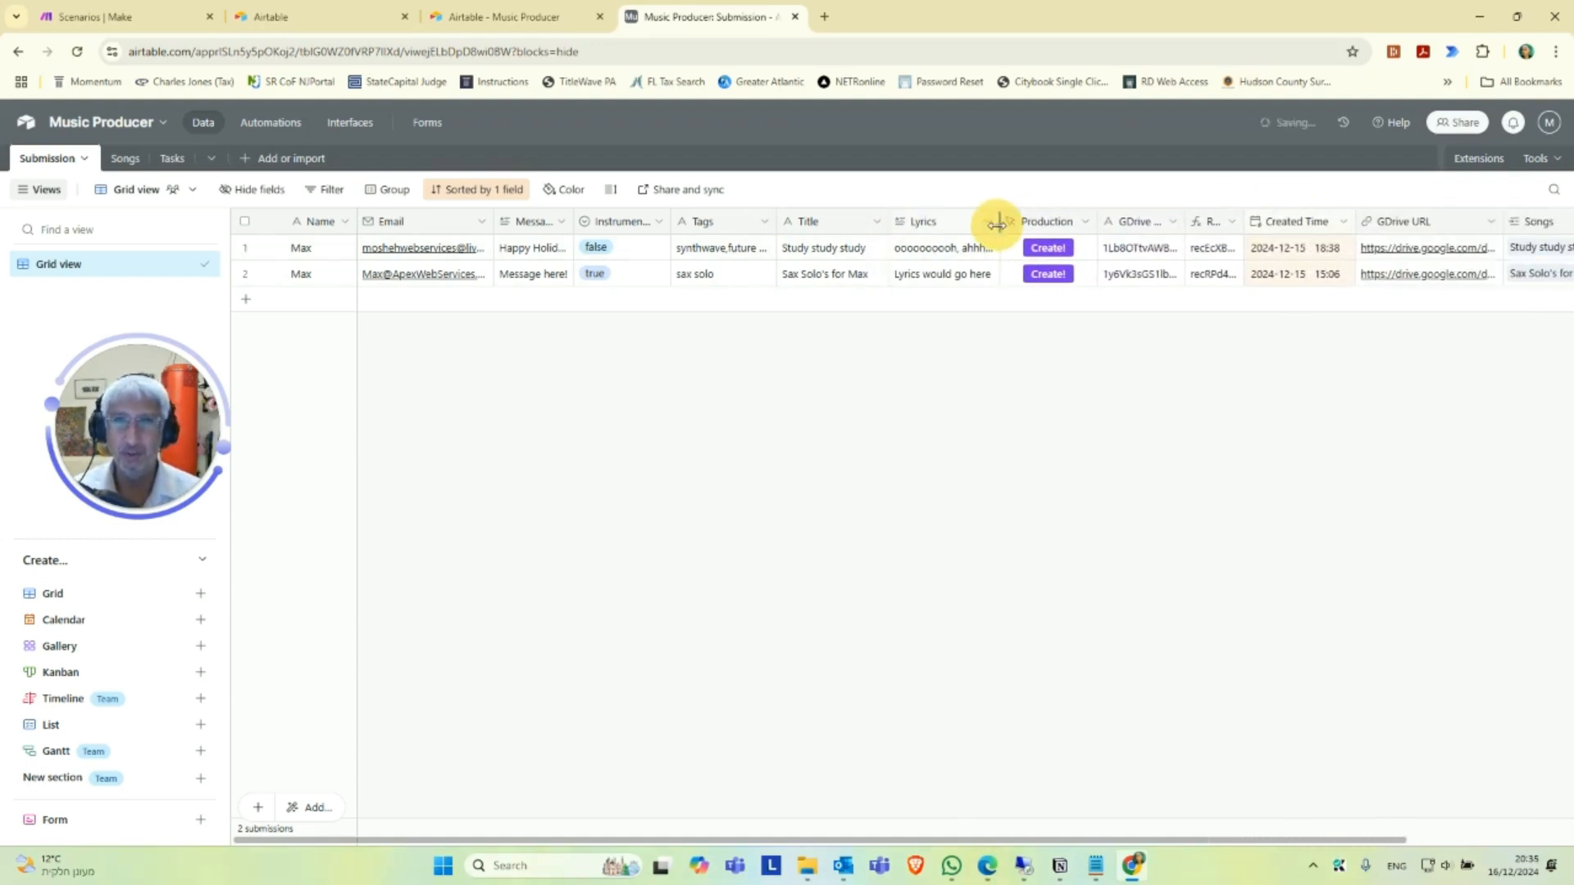
{"action": "left_click", "coordinate": [953, 280]}
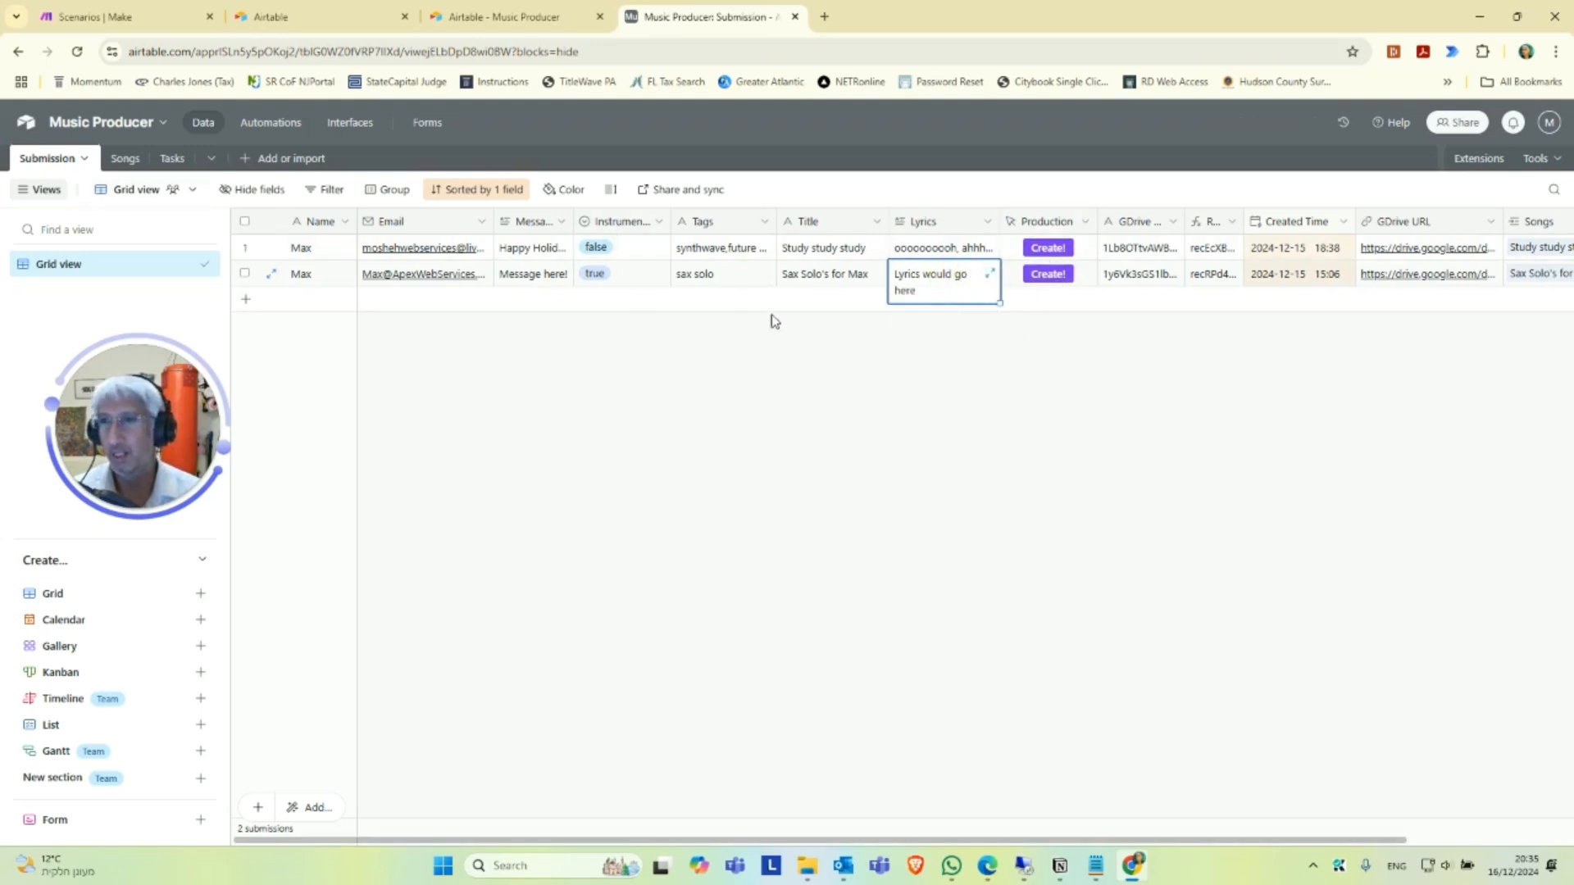
In the Songs table, play a short part of the first song's audio attachment and pause it.
{"action": "left_click", "coordinate": [124, 159]}
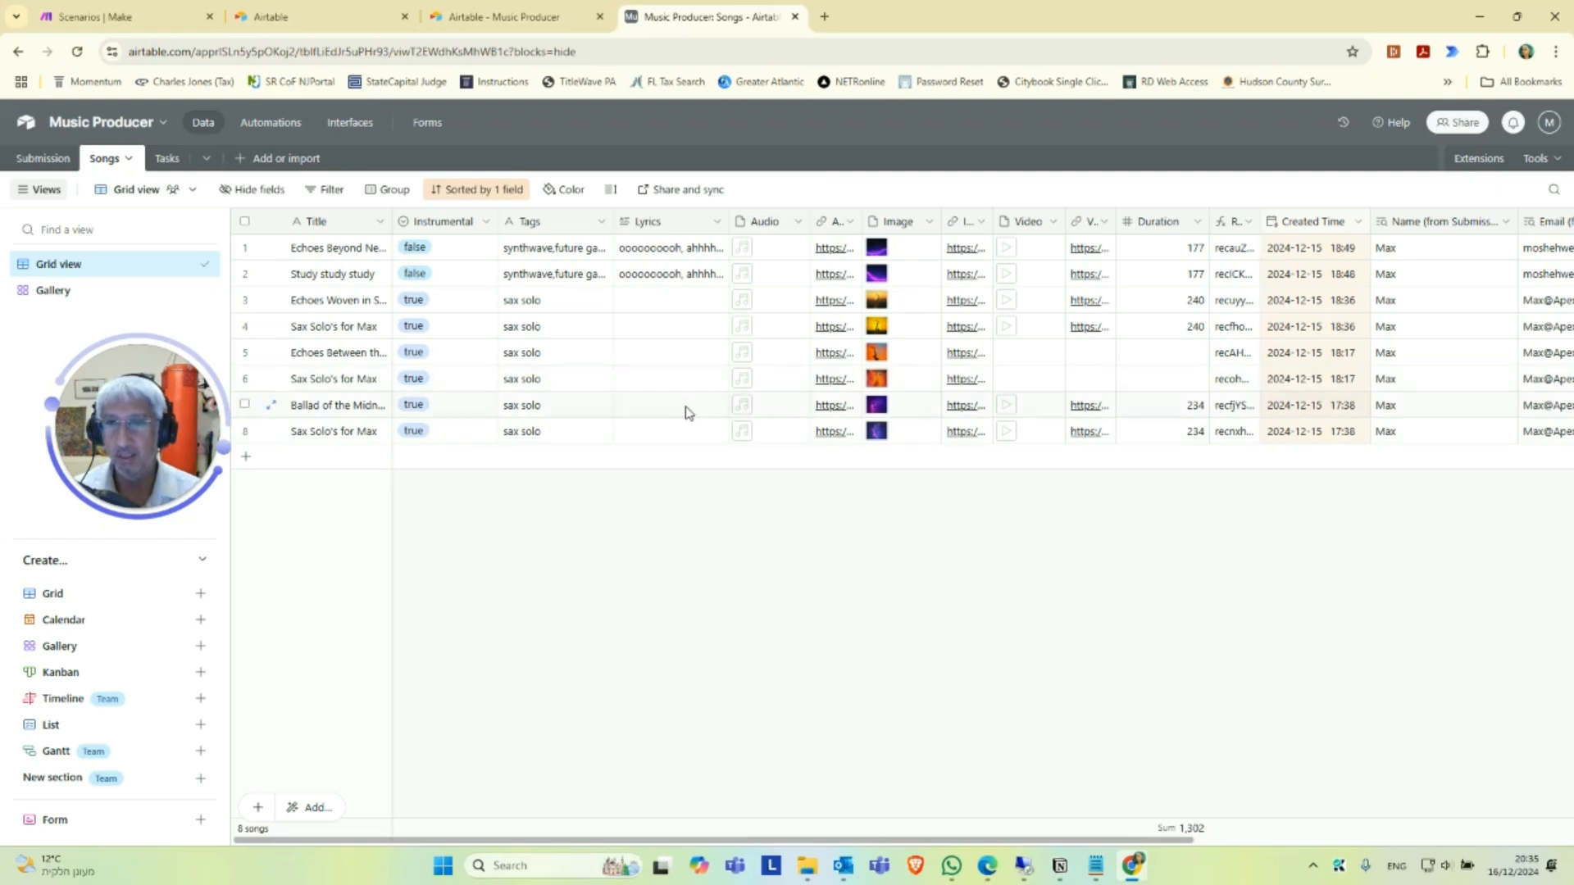
{"action": "left_click", "coordinate": [767, 253]}
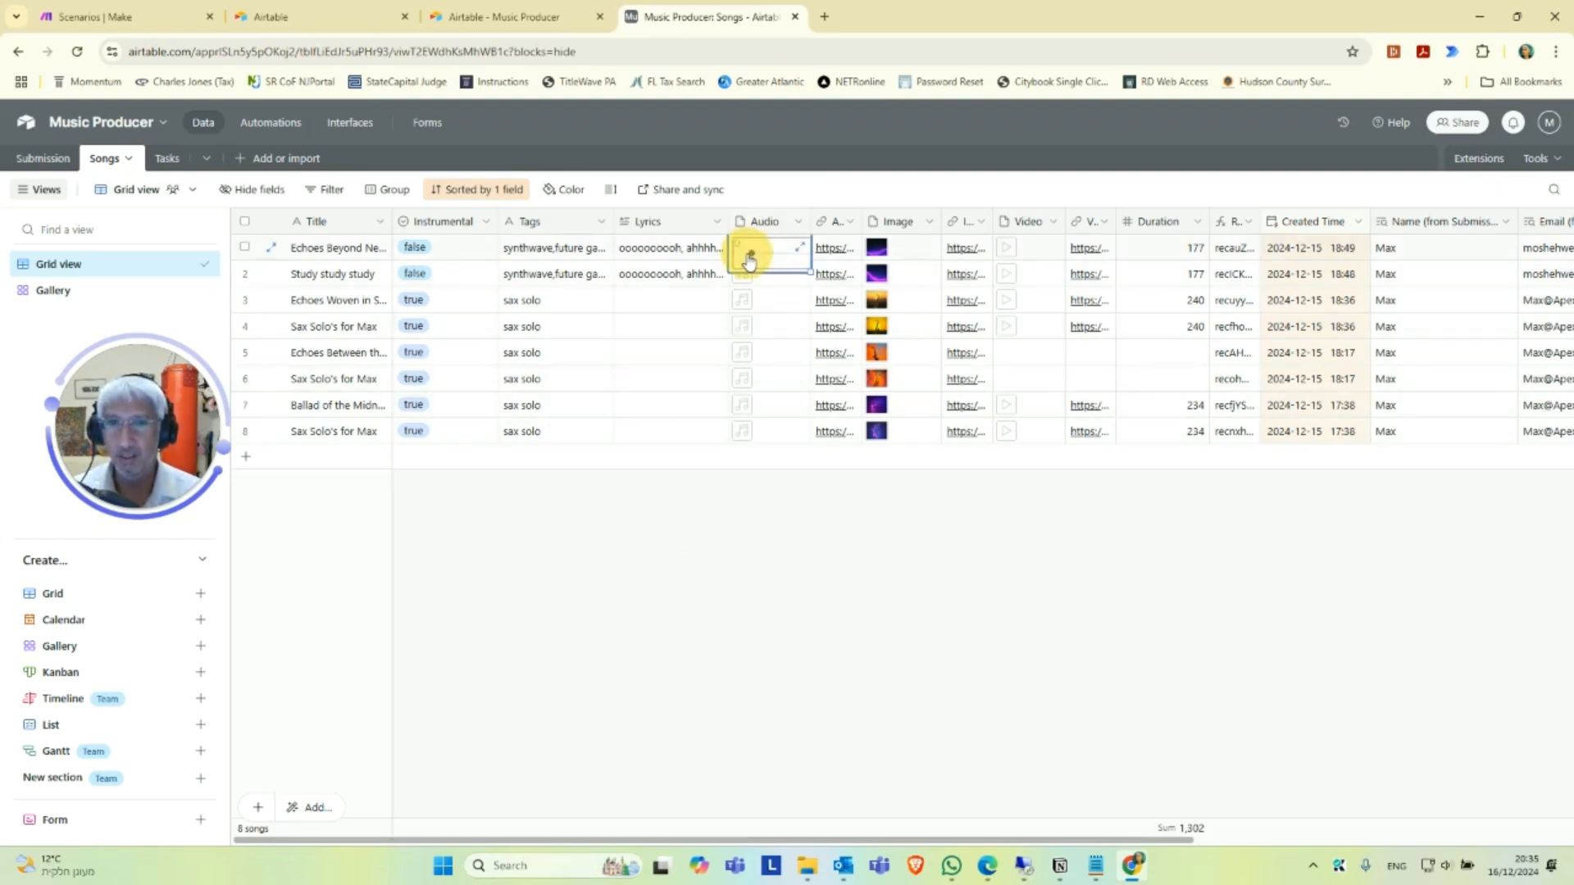
{"action": "left_click", "coordinate": [748, 256]}
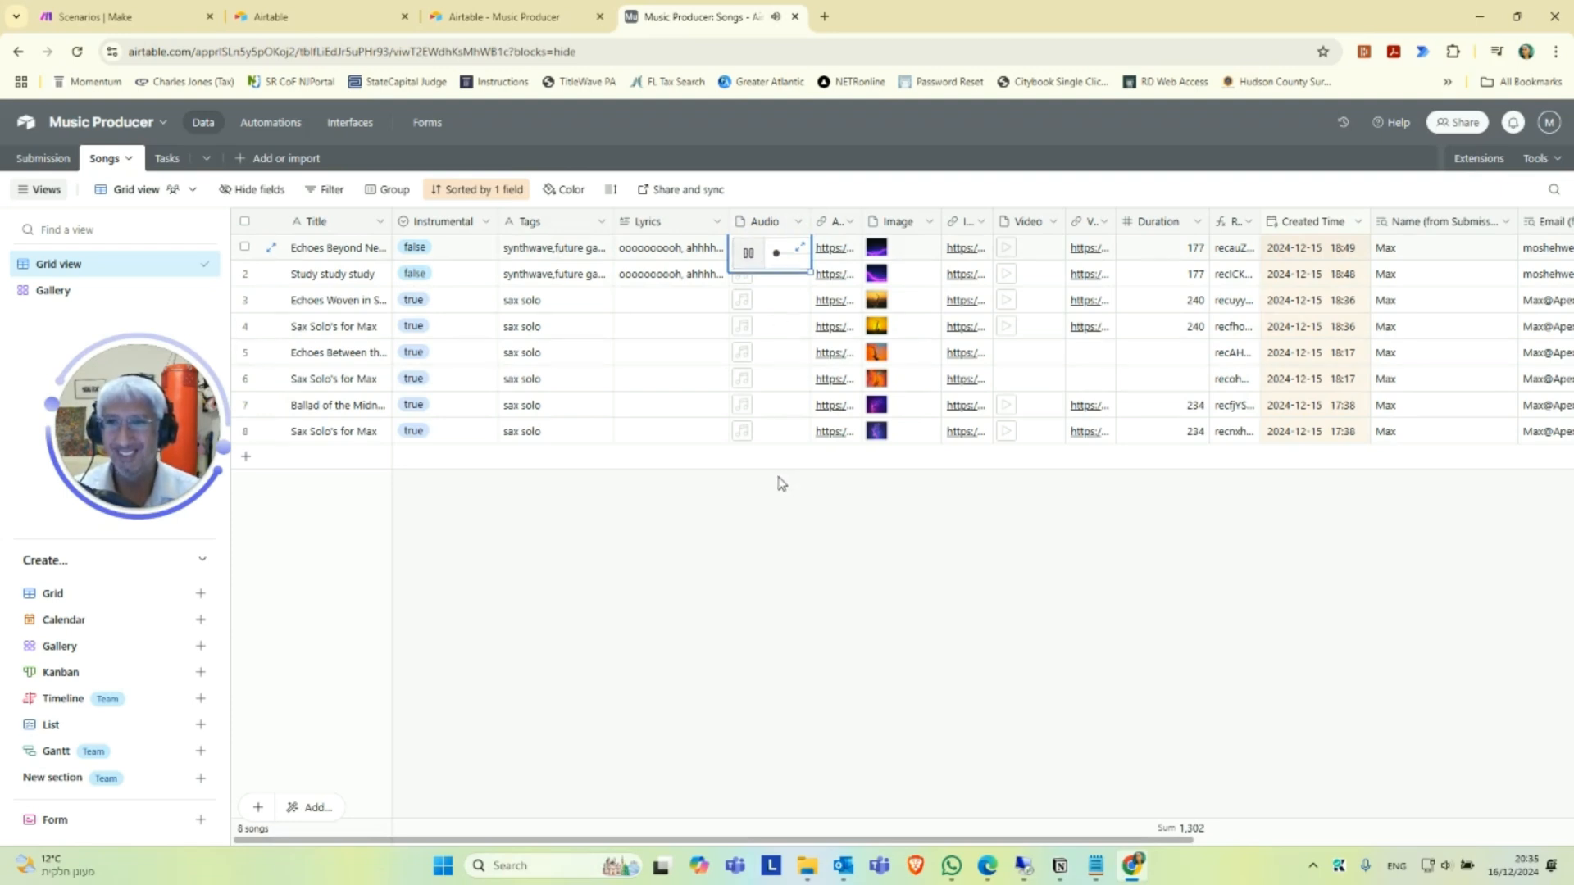
{"action": "left_click", "coordinate": [749, 253]}
Slightly widen the audio link column, and preview the first song's image attachment before closing it.
{"action": "mouse_move", "coordinate": [863, 221]}
{"action": "left_mouse_down"}
{"action": "mouse_move", "coordinate": [981, 215]}
{"action": "mouse_move", "coordinate": [860, 216]}
{"action": "left_mouse_up"}
{"action": "left_click", "coordinate": [875, 252]}
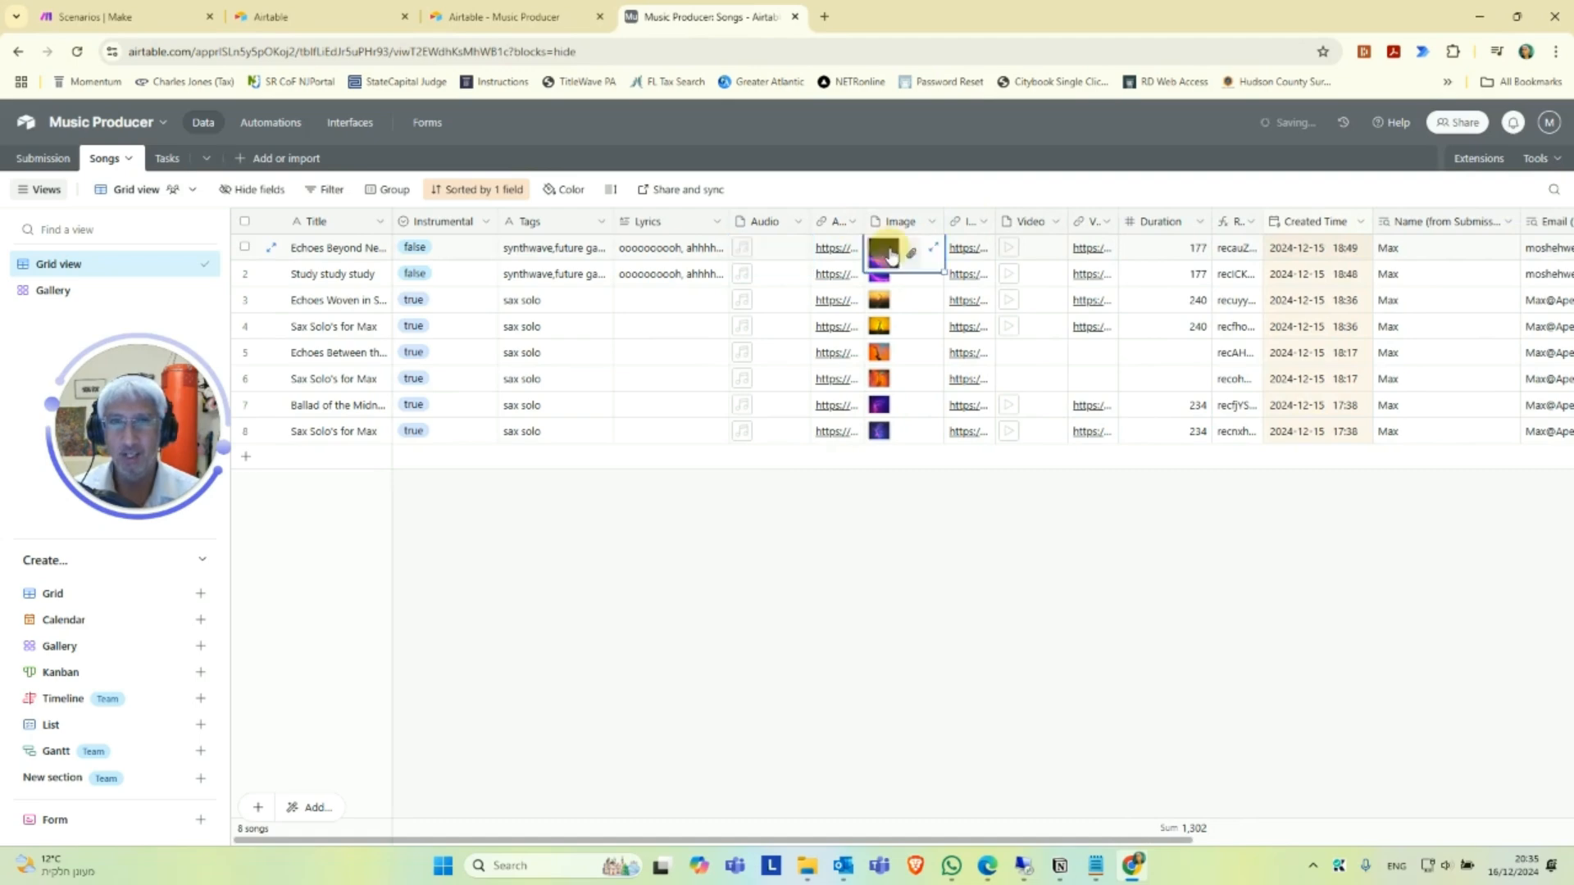
{"action": "left_click", "coordinate": [882, 254]}
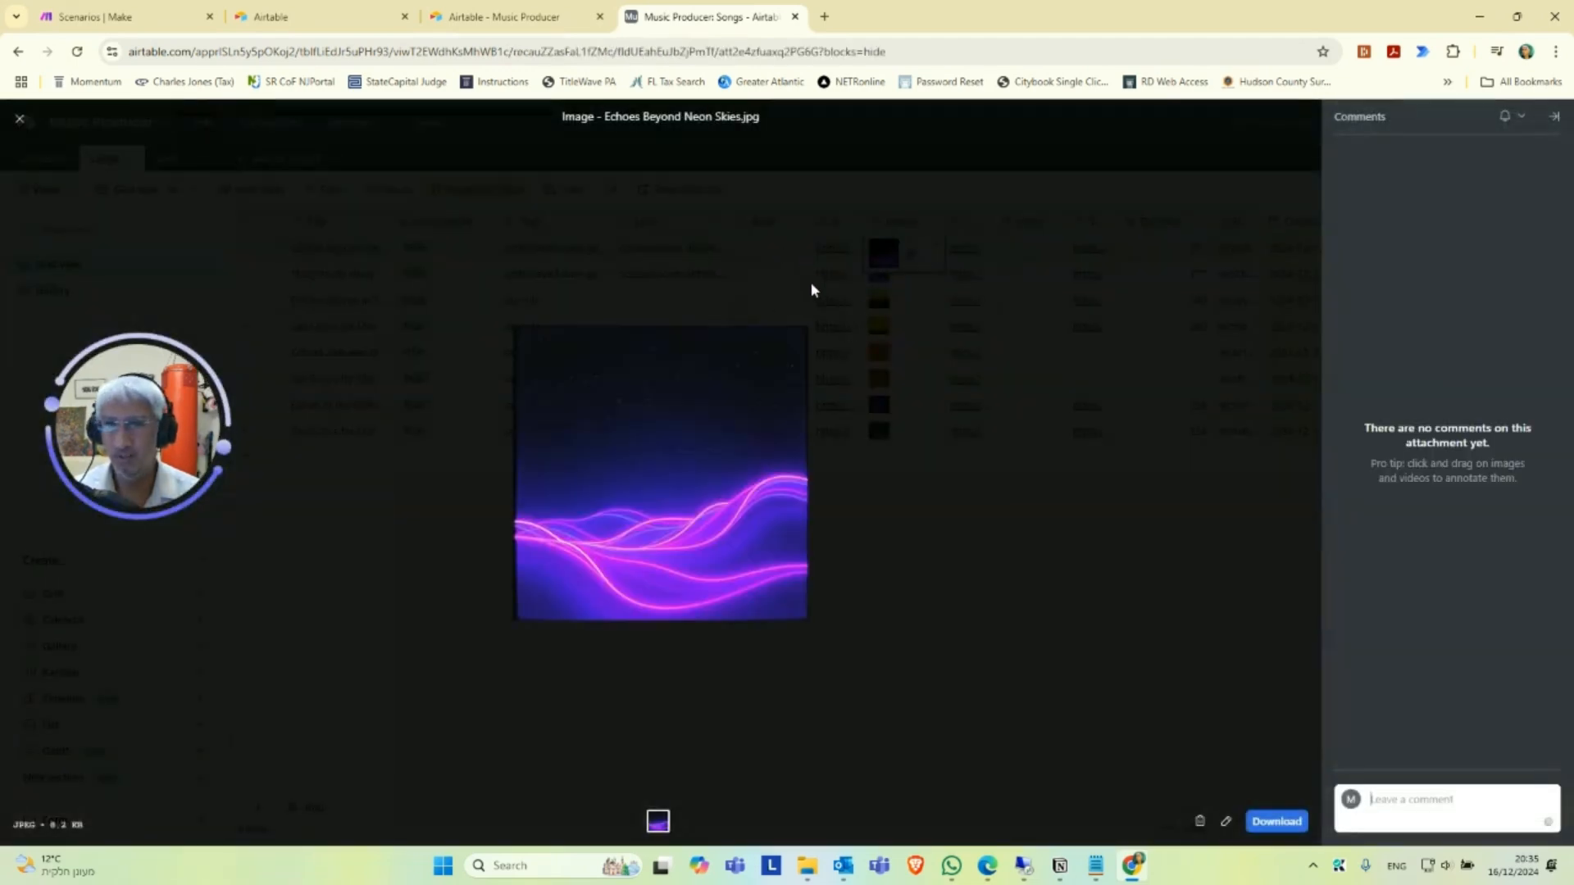
{"action": "left_click", "coordinate": [475, 534]}
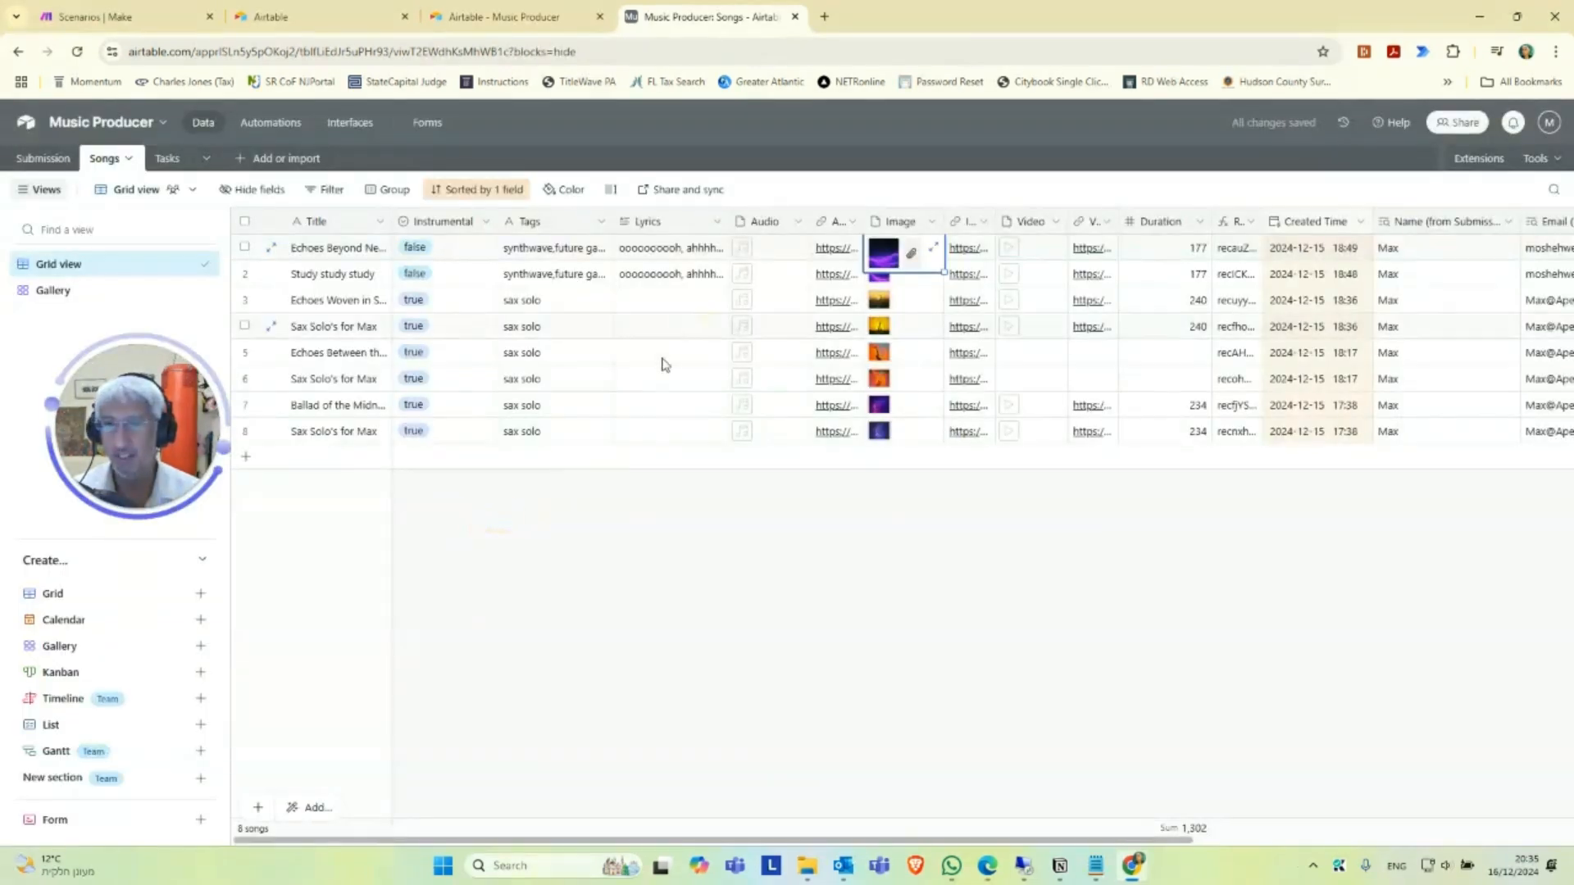
Preview the first song's video attachment in the Songs table and close the preview.
{"action": "left_click", "coordinate": [1023, 248]}
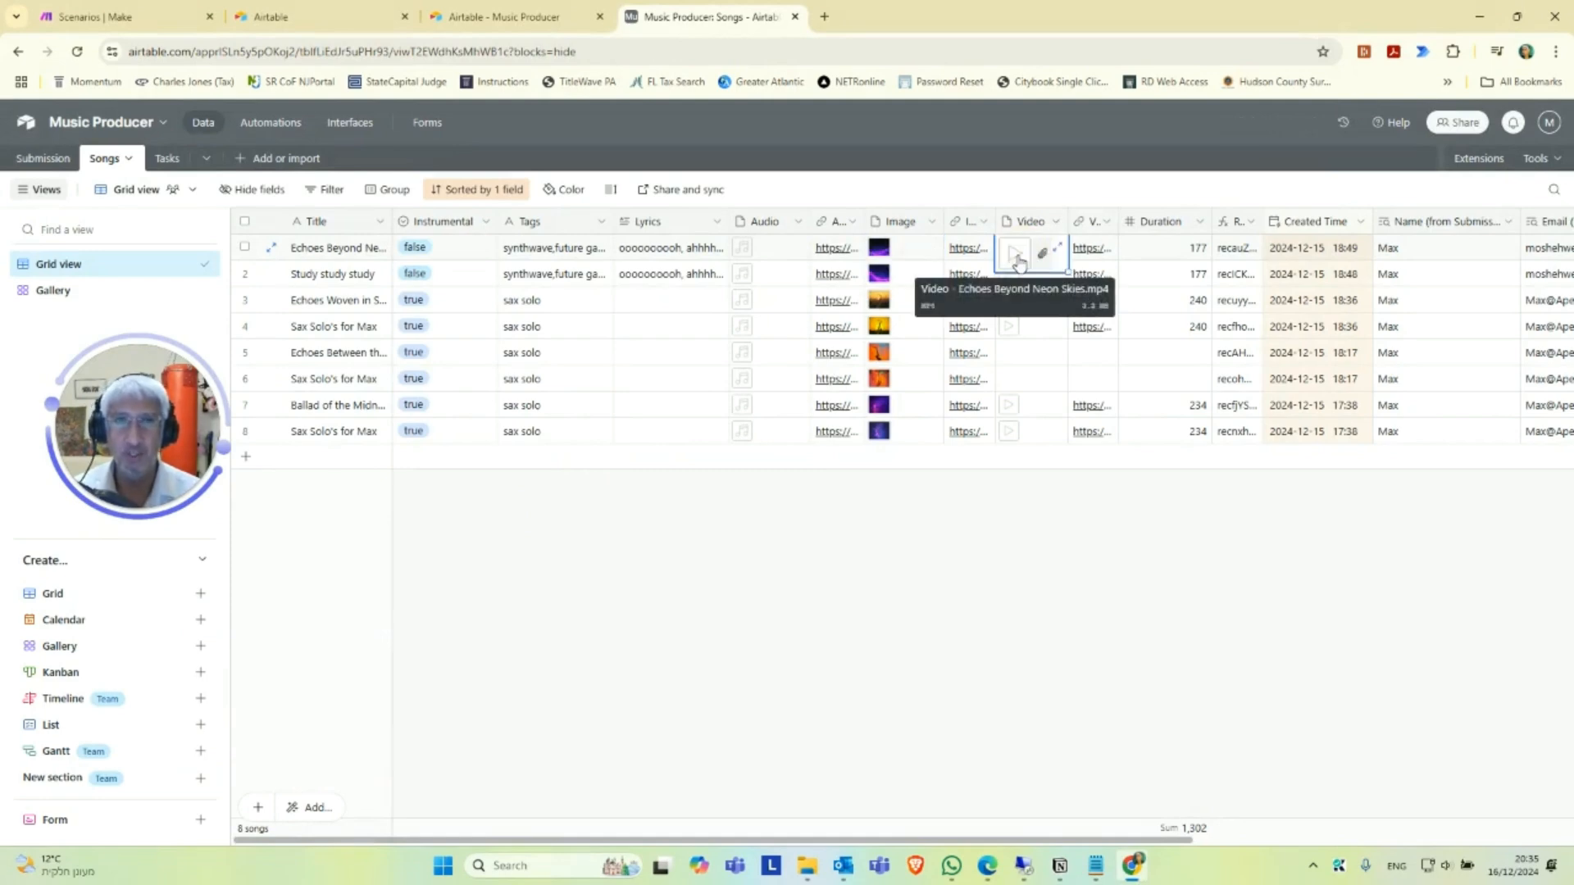
{"action": "left_click", "coordinate": [1010, 357]}
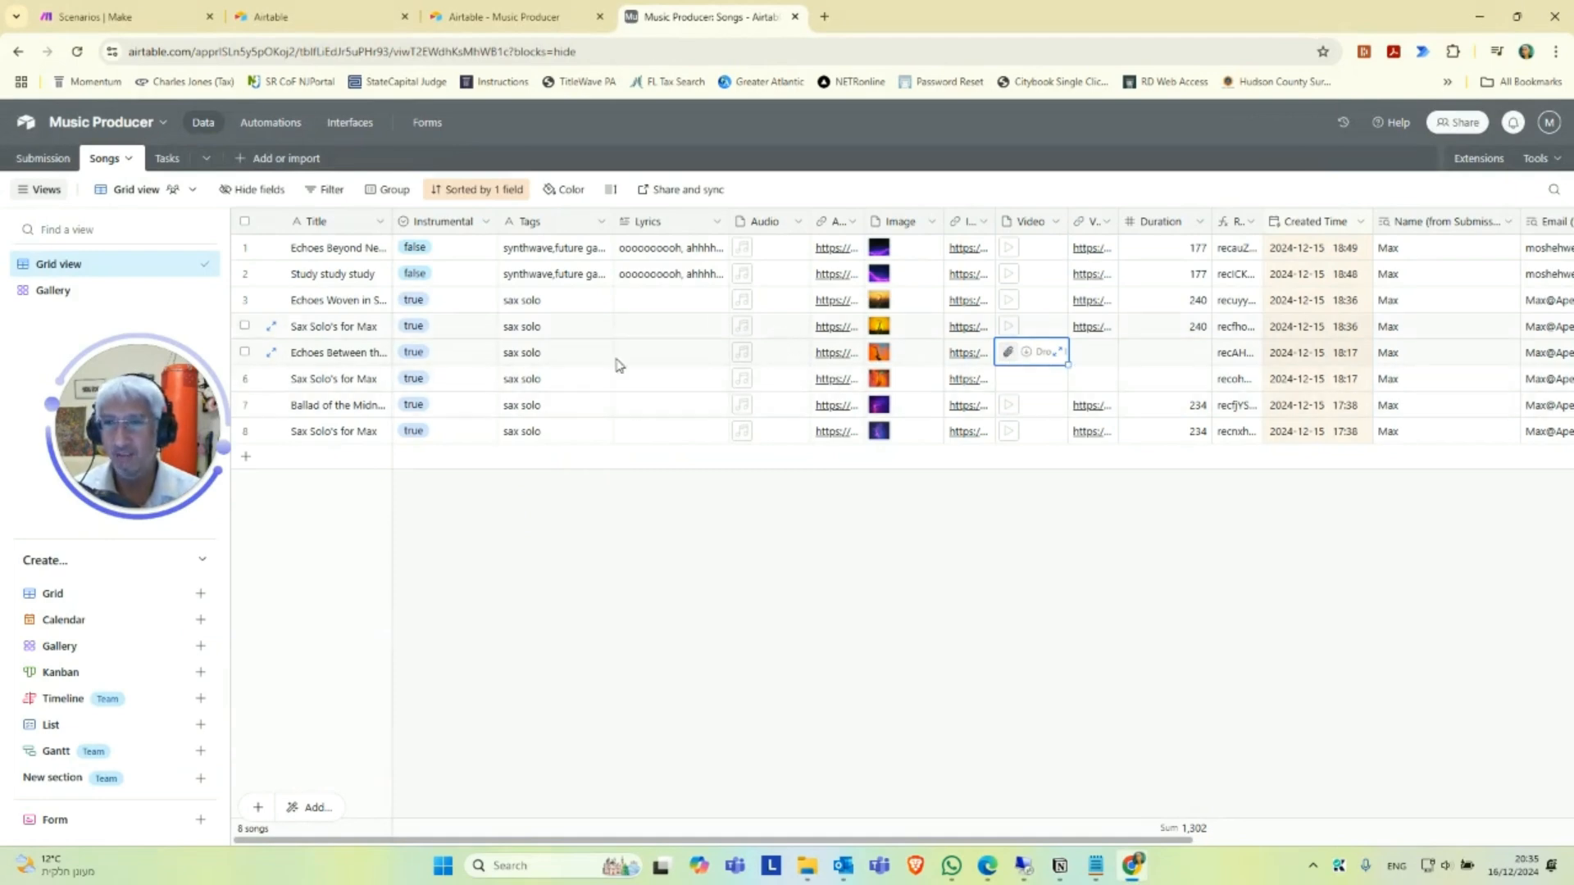
{"action": "left_click", "coordinate": [1022, 378]}
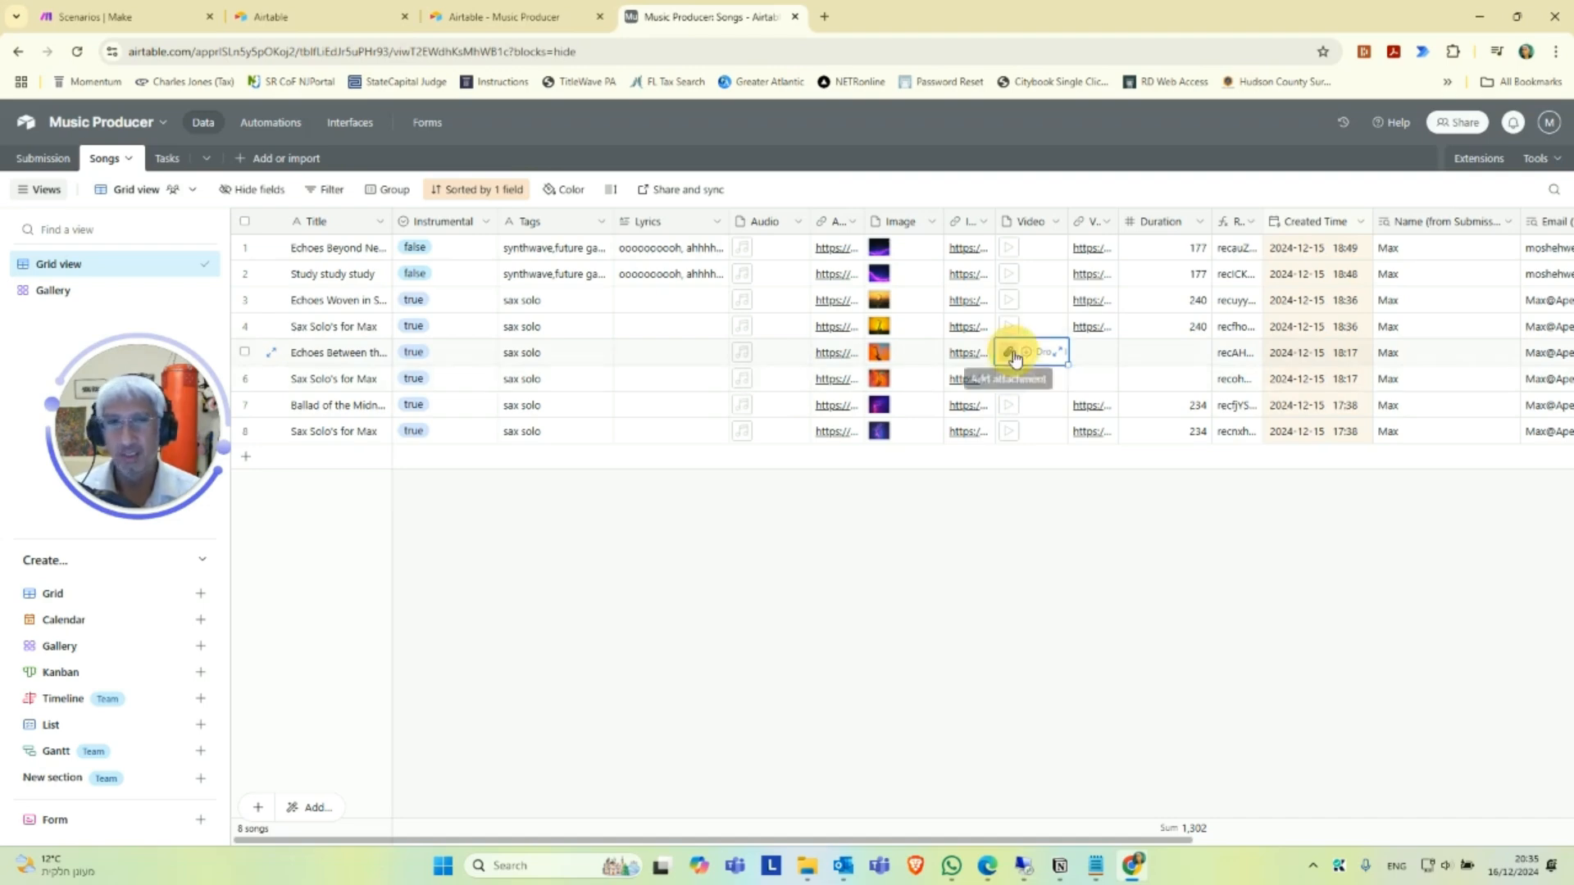
{"action": "left_click", "coordinate": [1010, 255]}
{"action": "left_click", "coordinate": [1010, 256]}
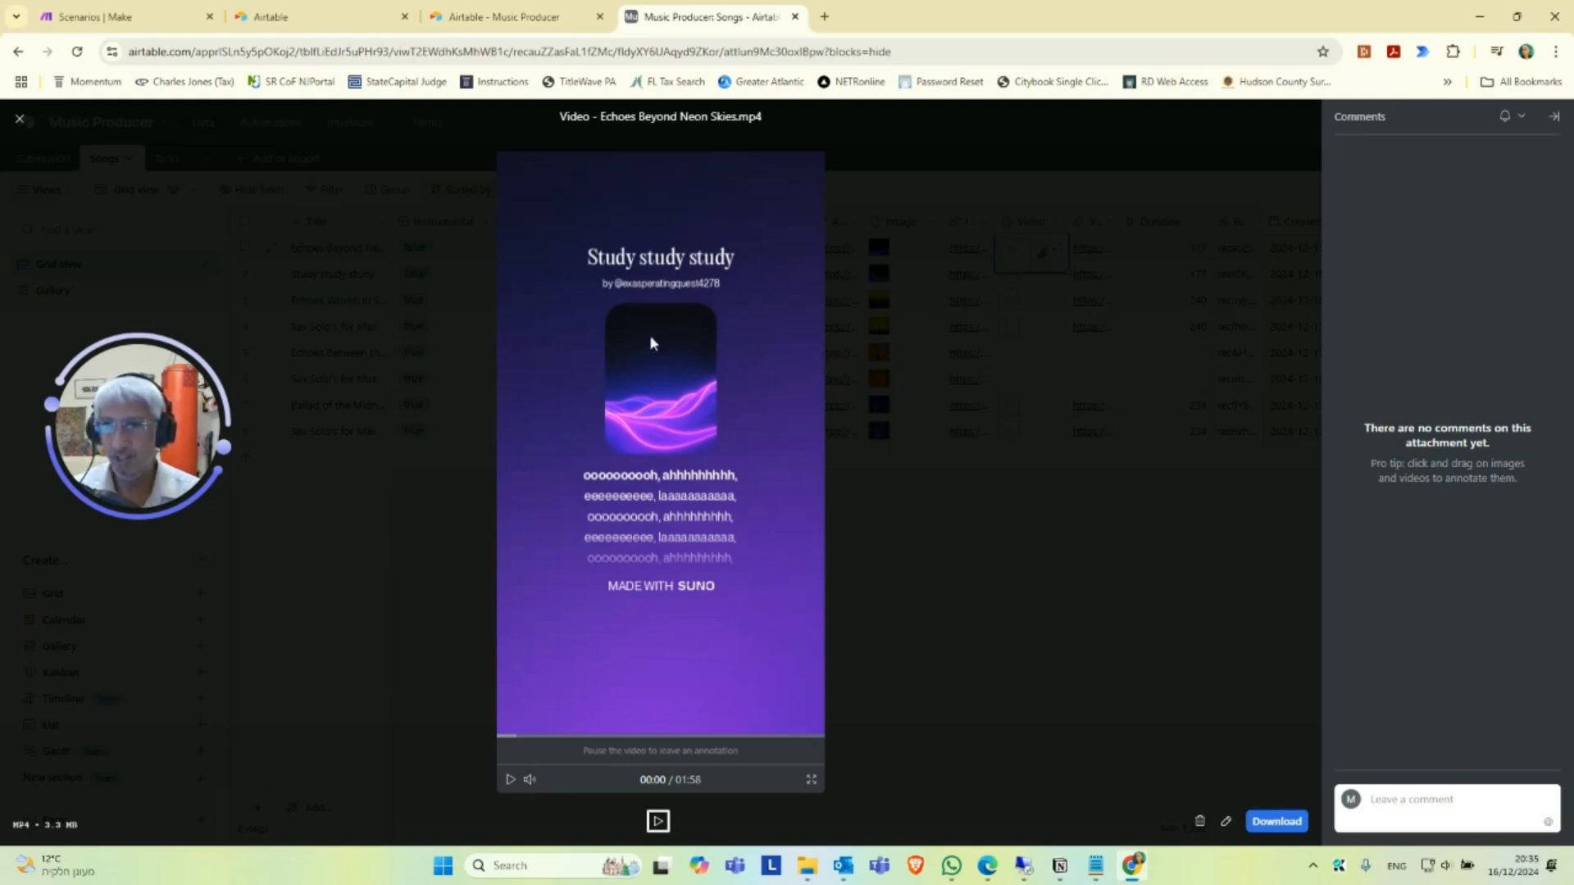
{"action": "left_click", "coordinate": [941, 577]}
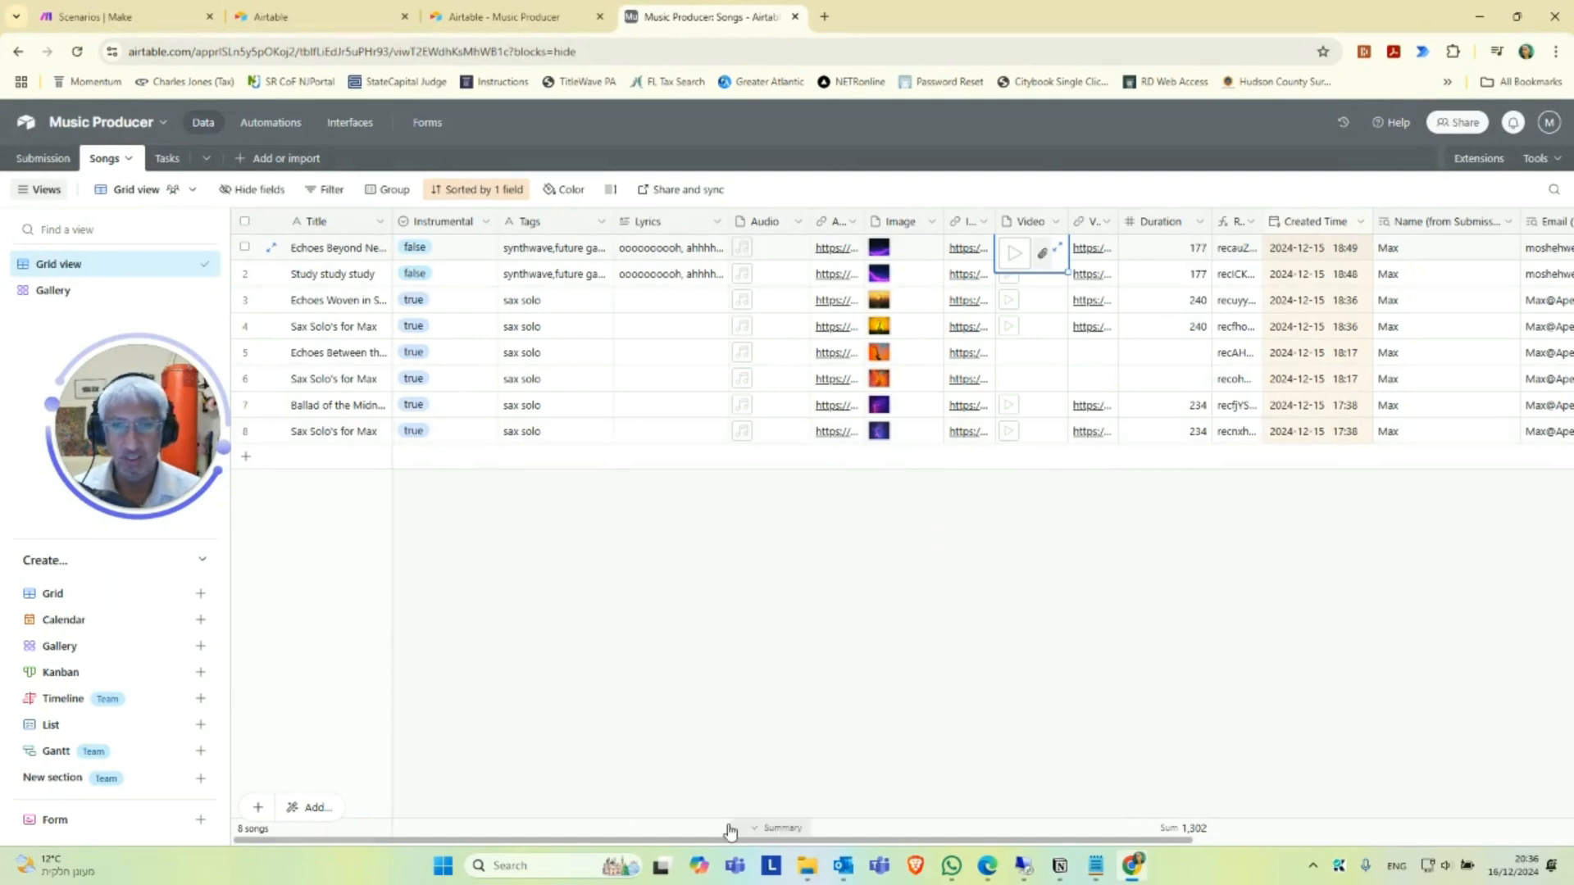
Open the submission record linked to the first song, review its fields, and close it.
{"action": "left_click_drag", "start_coordinate": [742, 839], "coordinate": [1212, 844]}
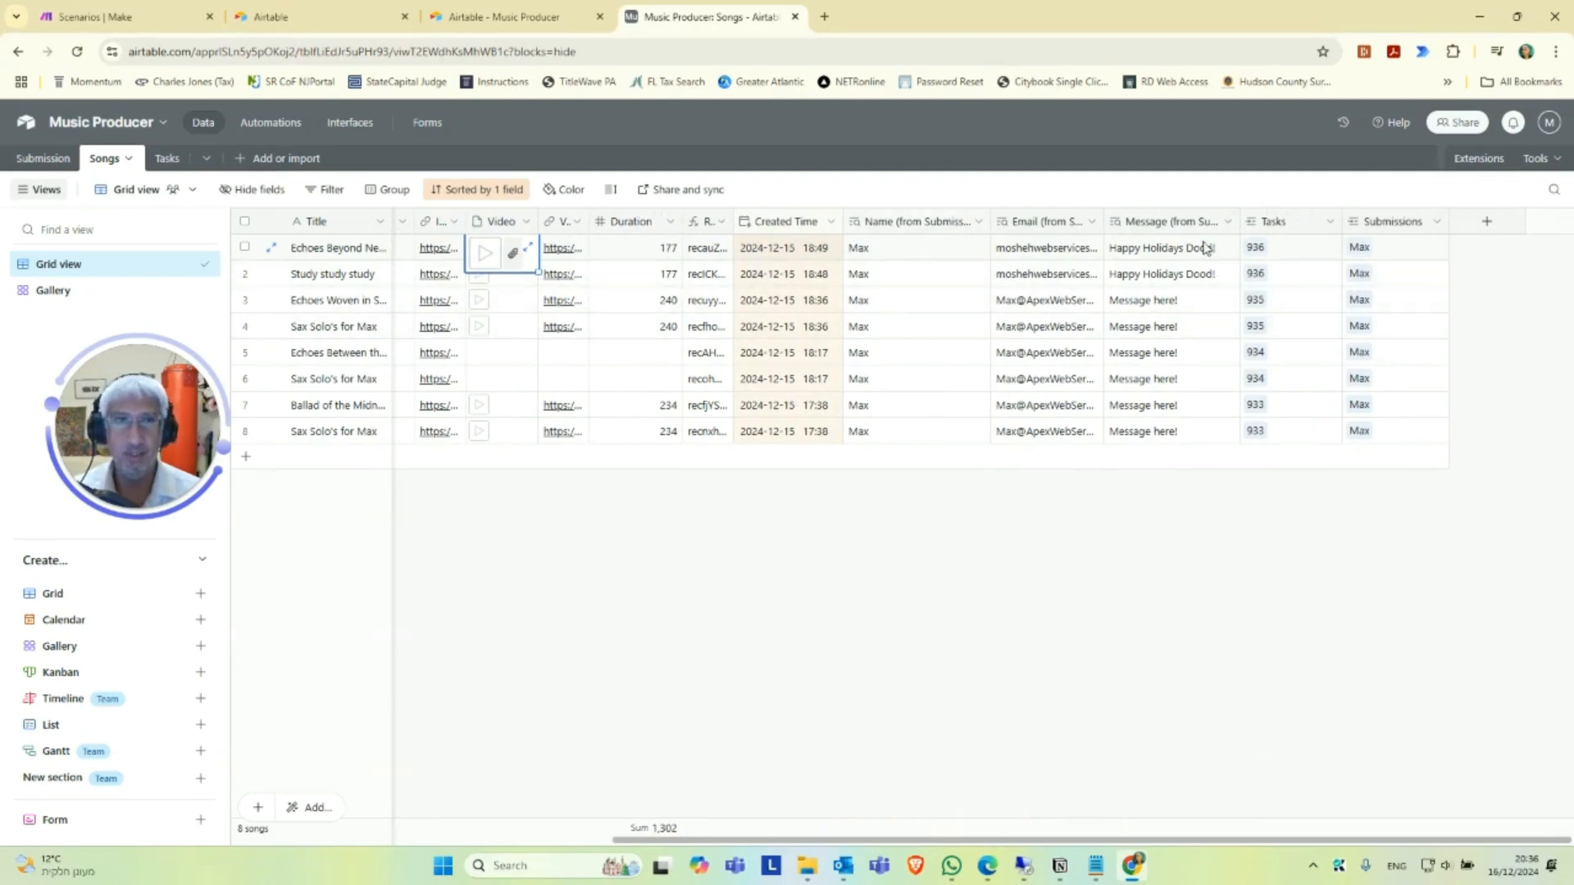
{"action": "left_click", "coordinate": [1357, 253]}
{"action": "left_click", "coordinate": [1359, 247]}
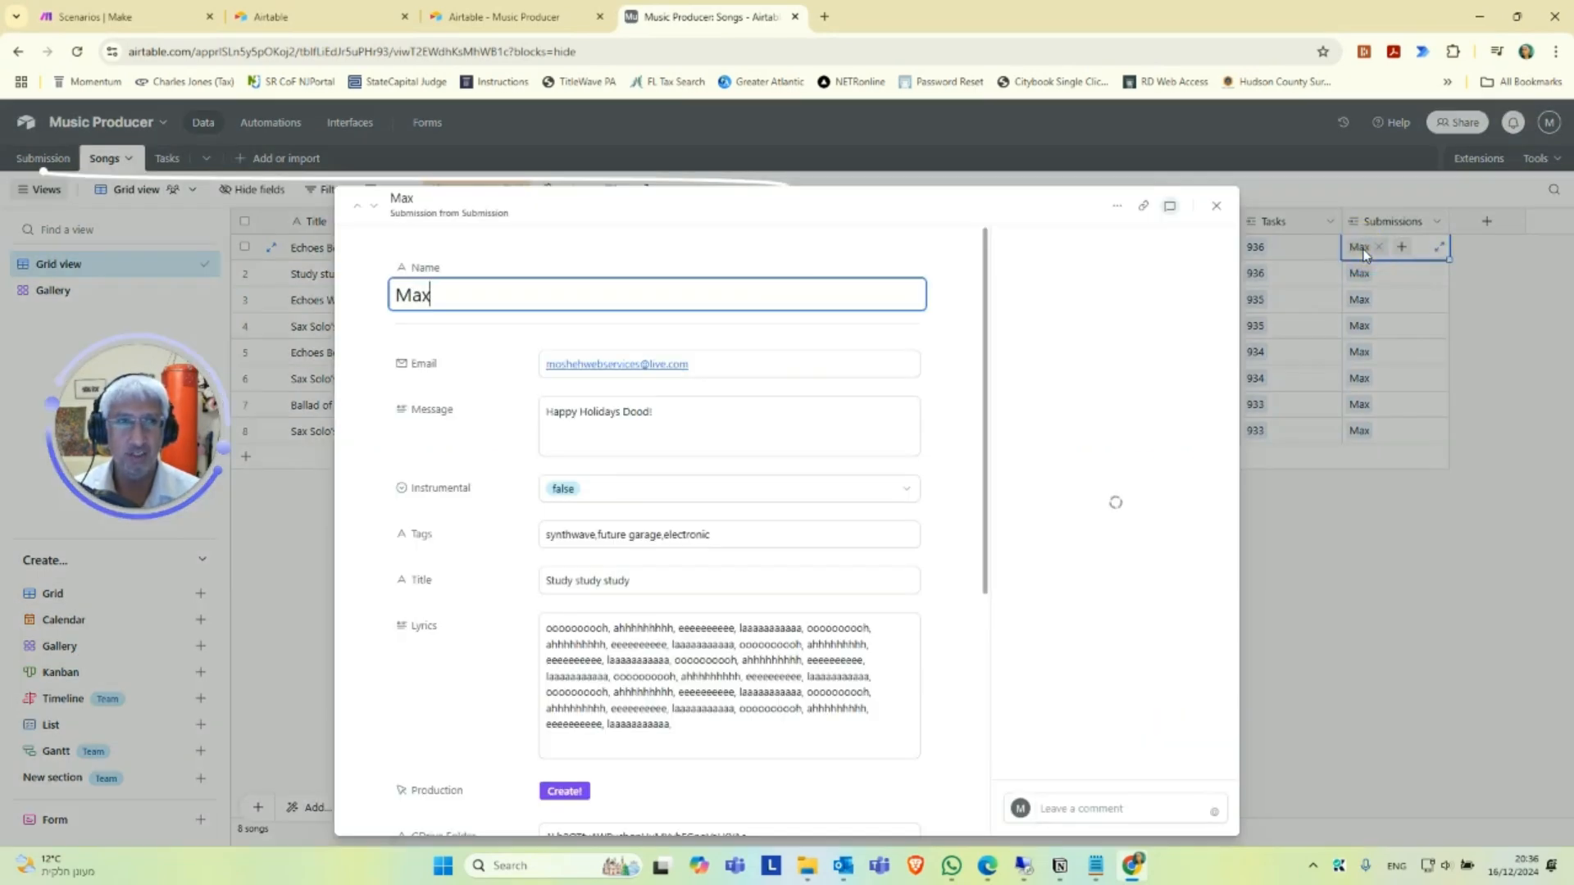
{"action": "scroll", "coordinate": [687, 394], "scroll_direction": "down", "scroll_amount": 3}
{"action": "scroll", "coordinate": [994, 386], "scroll_direction": "up", "scroll_amount": 3}
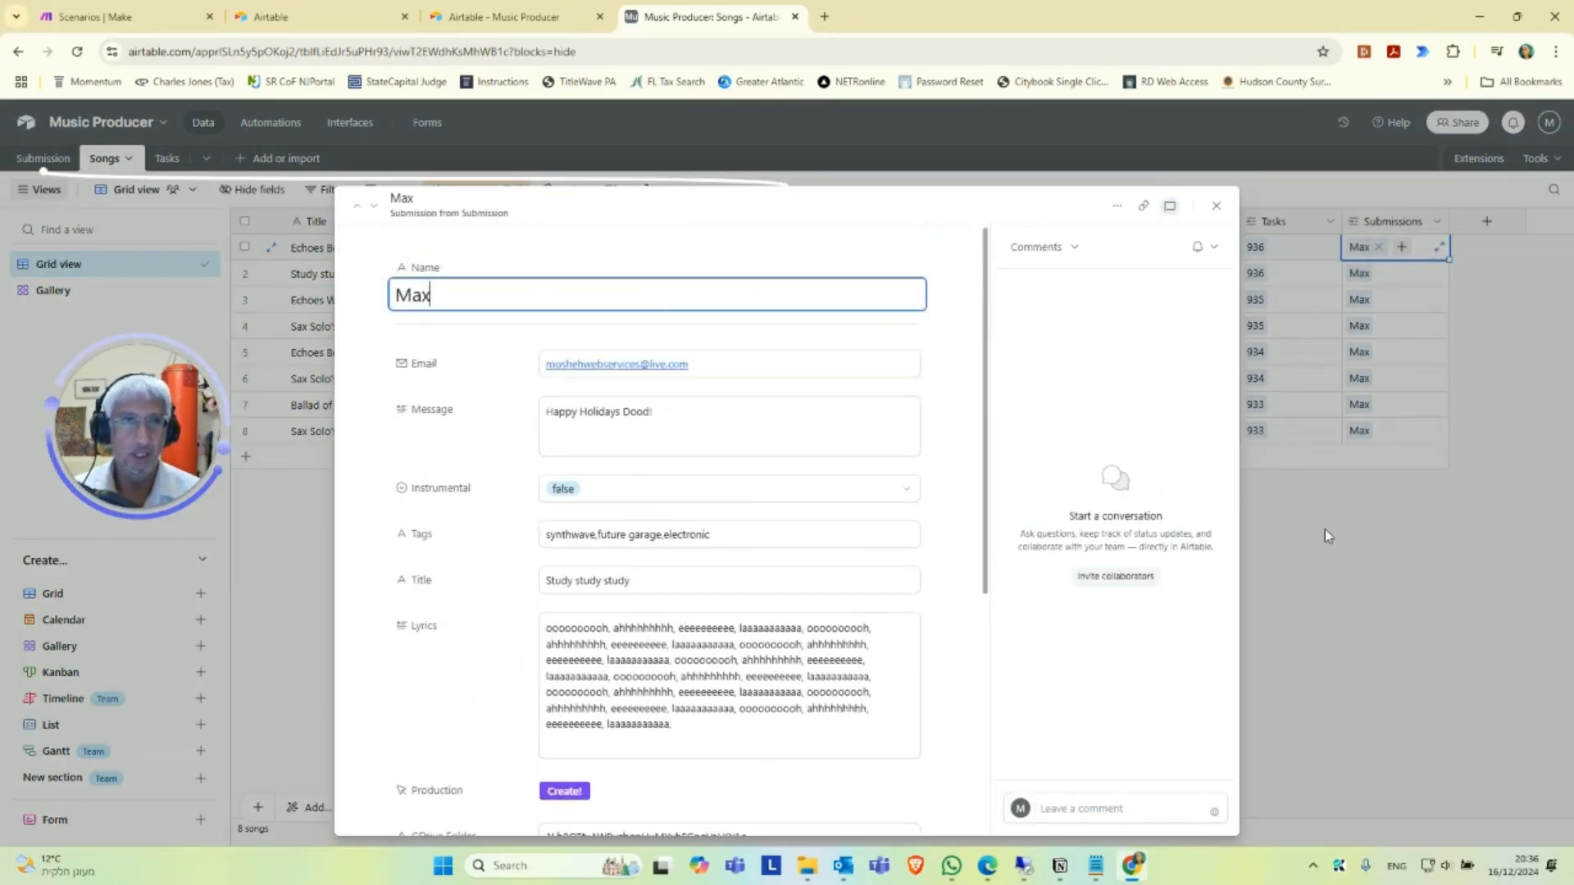
{"action": "left_click", "coordinate": [1324, 534]}
Open the task record linked to the first song and close it.
{"action": "left_click", "coordinate": [1261, 252]}
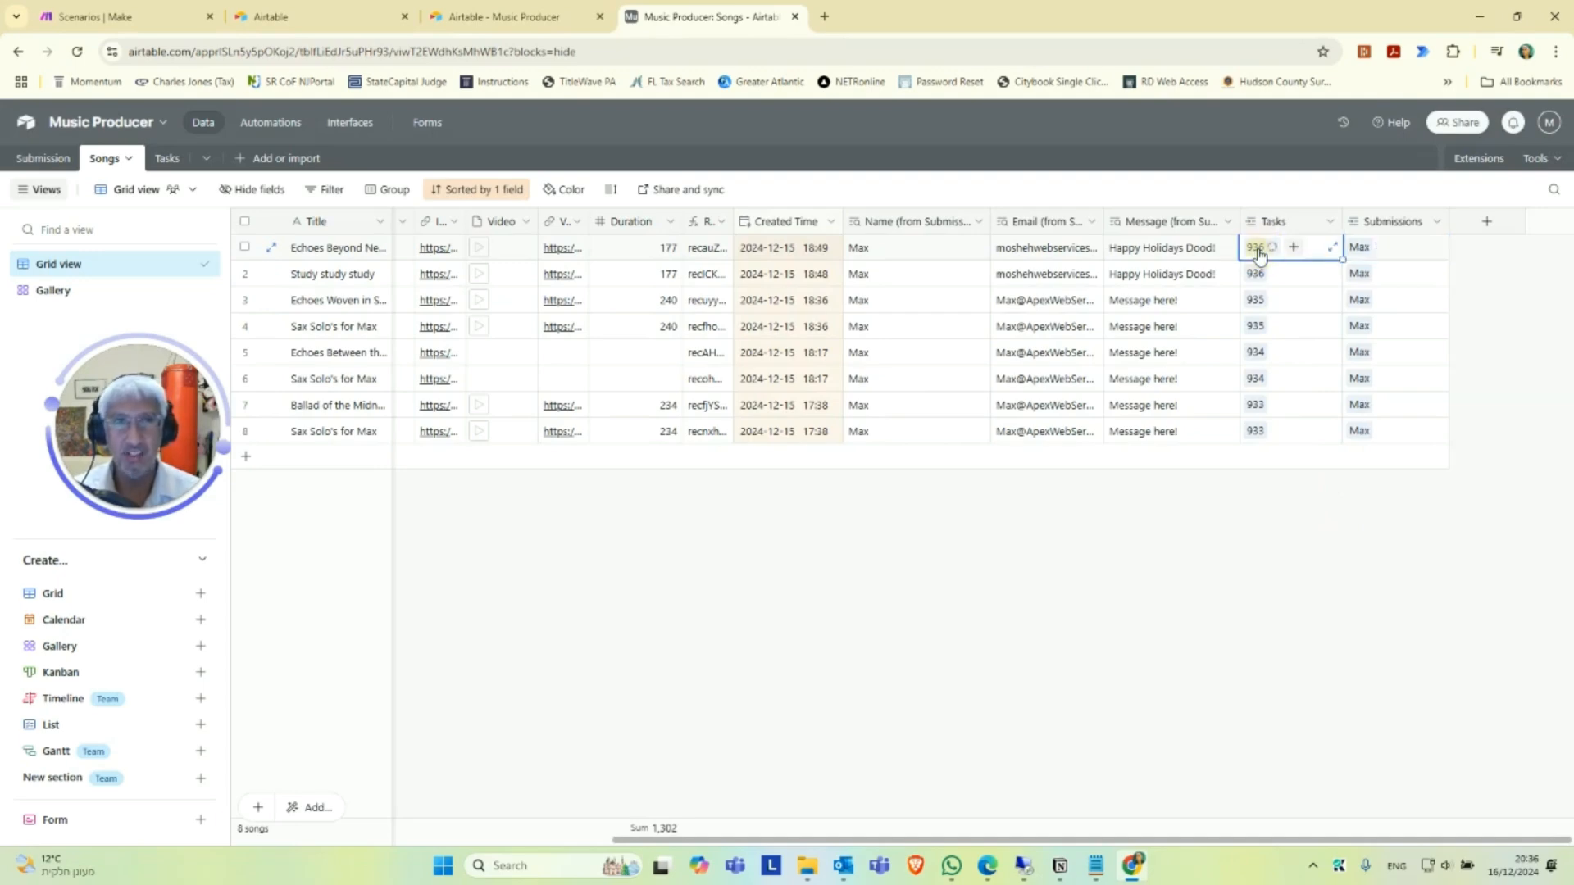
{"action": "left_click", "coordinate": [1260, 252]}
{"action": "left_click", "coordinate": [1311, 564]}
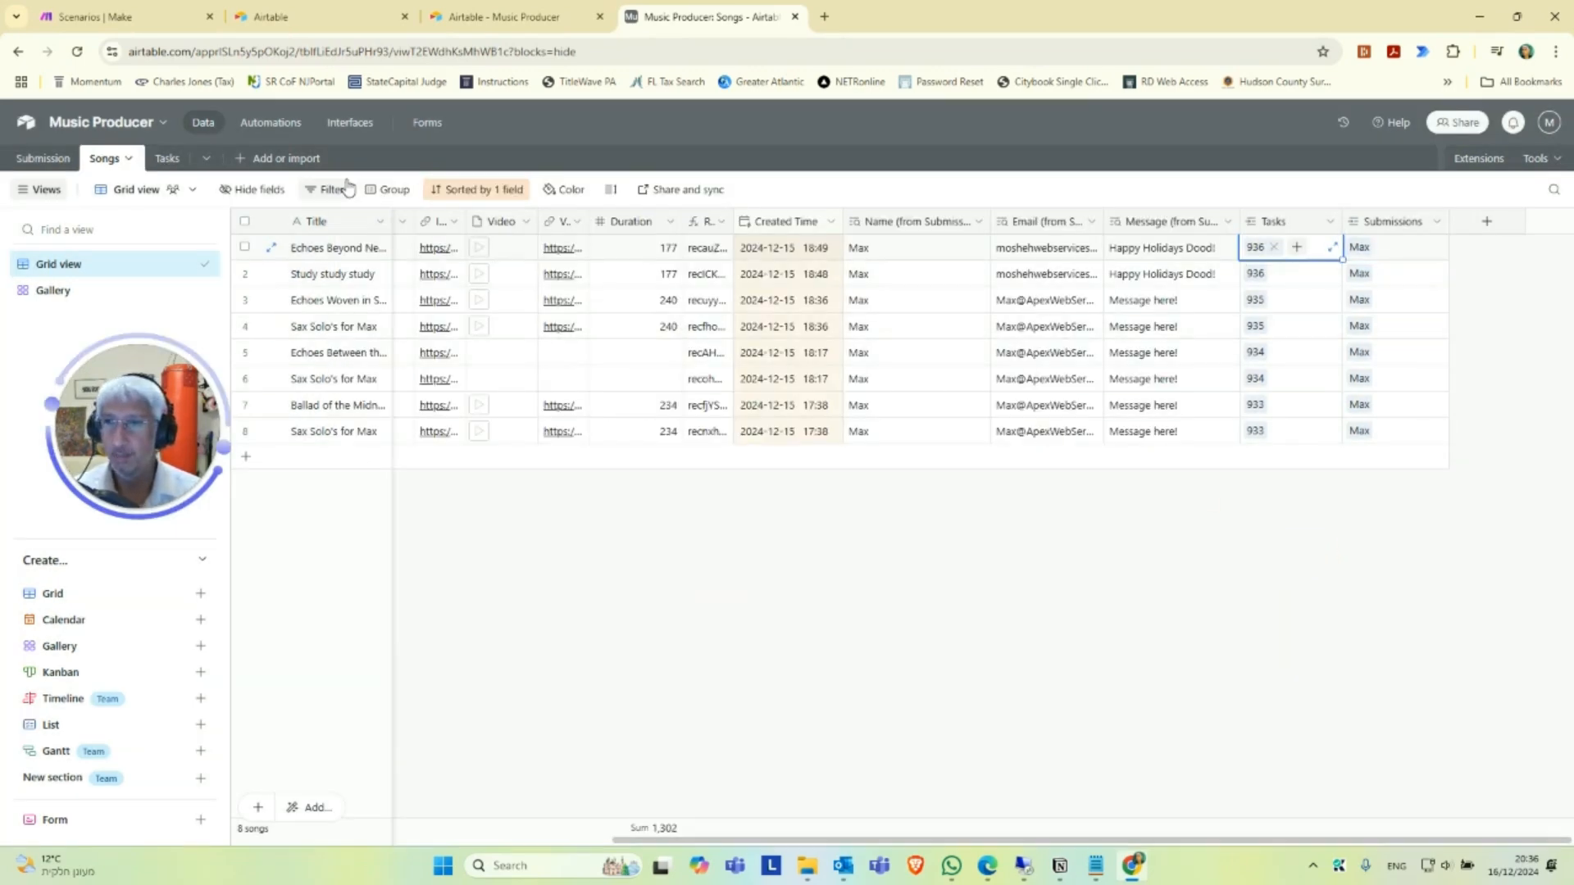
Slightly widen the state column in the Tasks table, and return to the Submission table.
{"action": "left_click", "coordinate": [167, 158]}
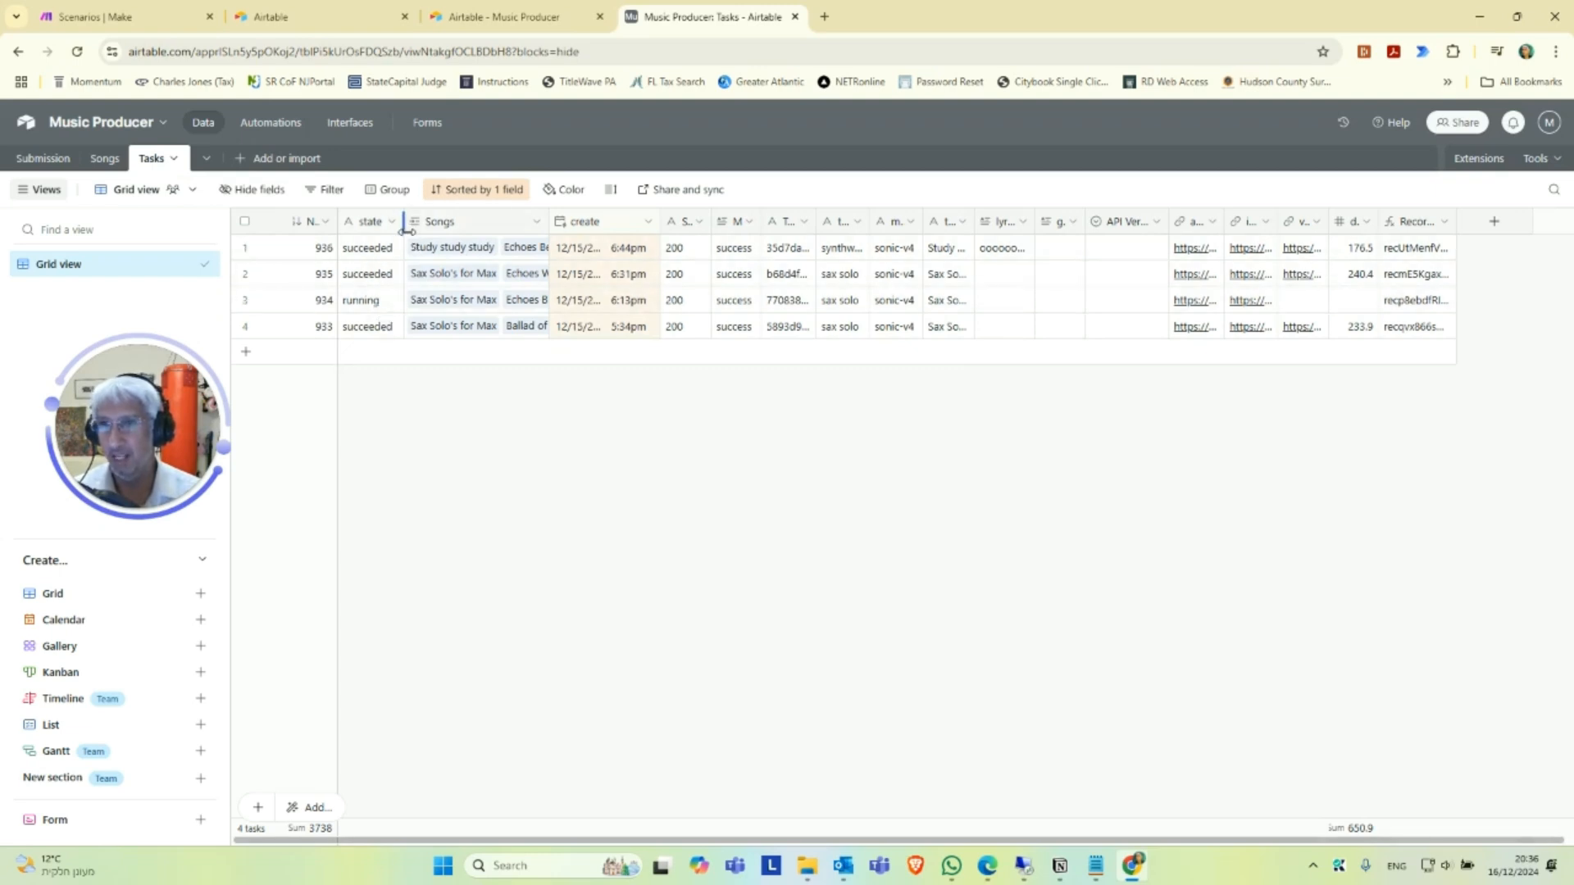
{"action": "left_click_drag", "start_coordinate": [405, 228], "coordinate": [447, 228]}
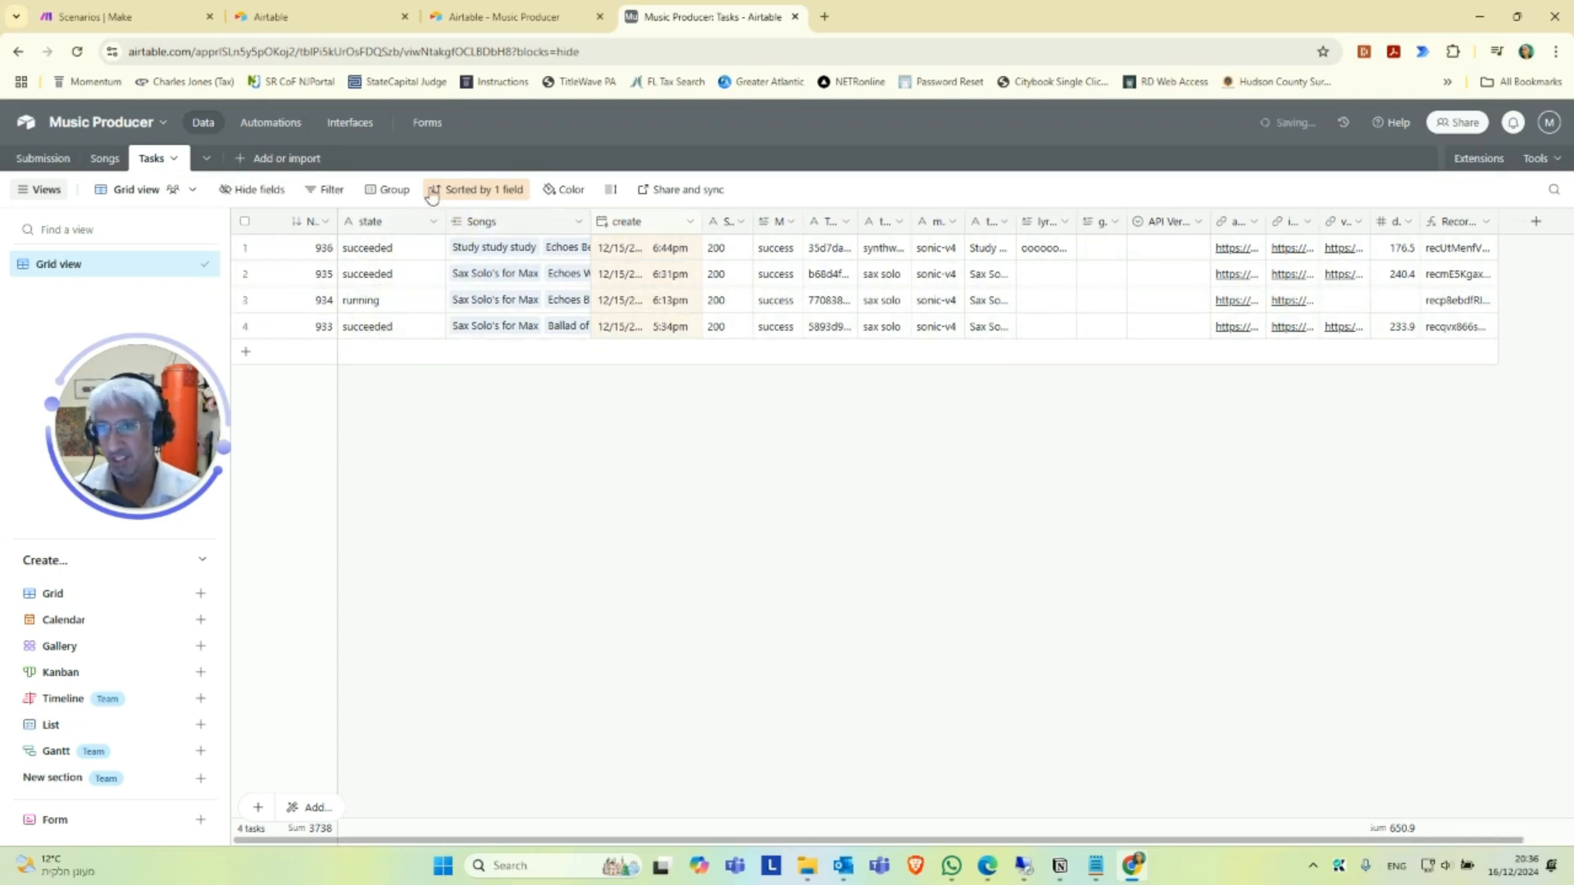
{"action": "left_click_drag", "start_coordinate": [446, 221], "coordinate": [413, 223]}
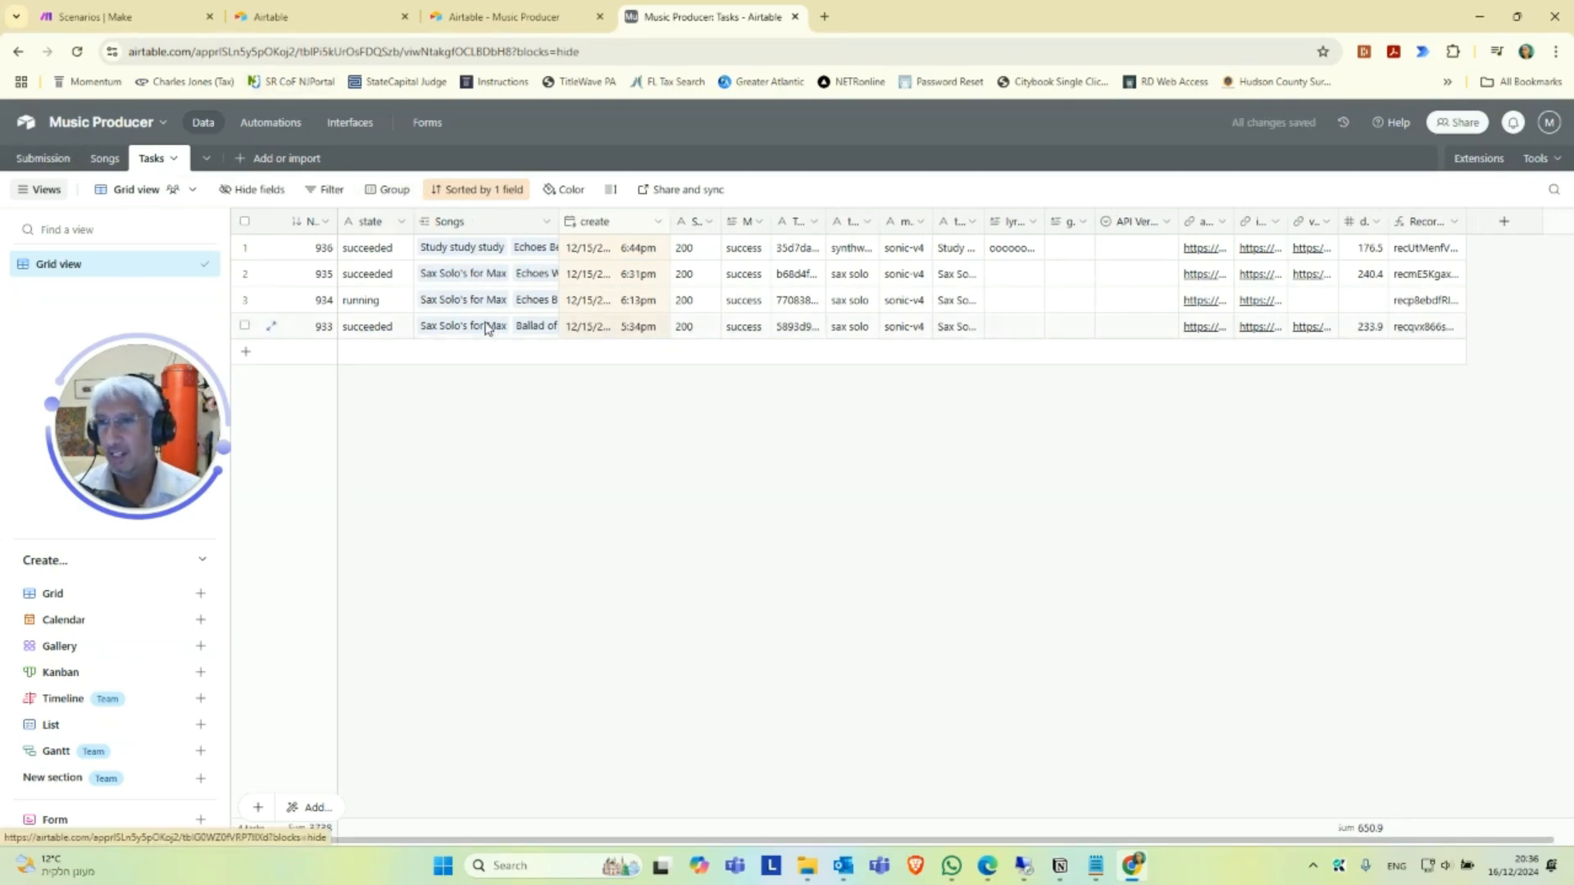
{"action": "left_click", "coordinate": [44, 160]}
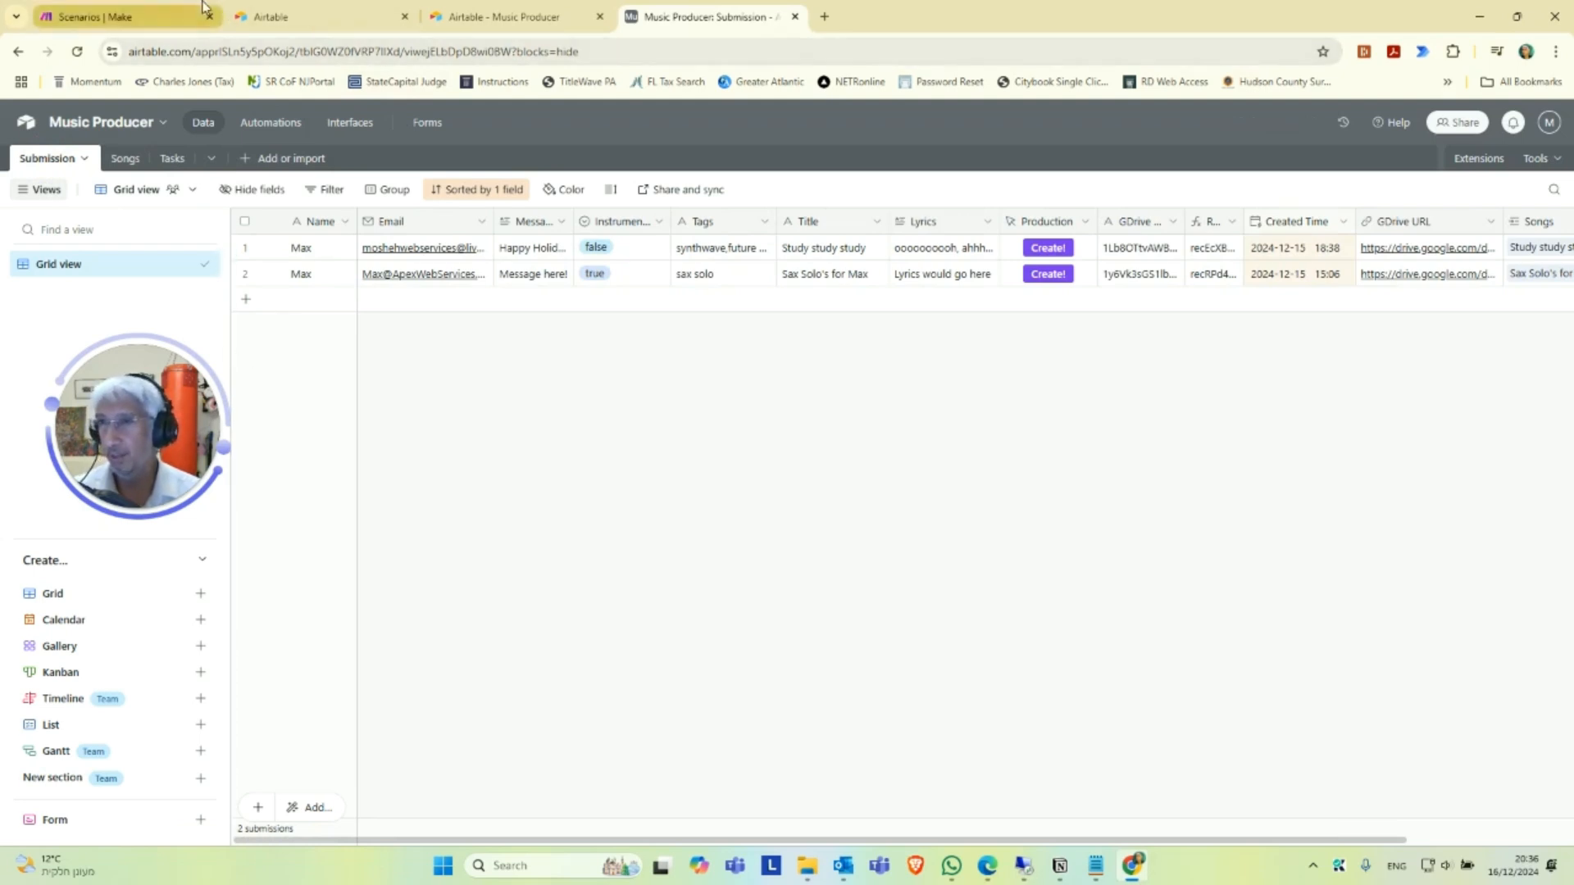
Switch to Make and add a scenario folder named "Music Folder Oh YEAH".
{"action": "left_click", "coordinate": [148, 10]}
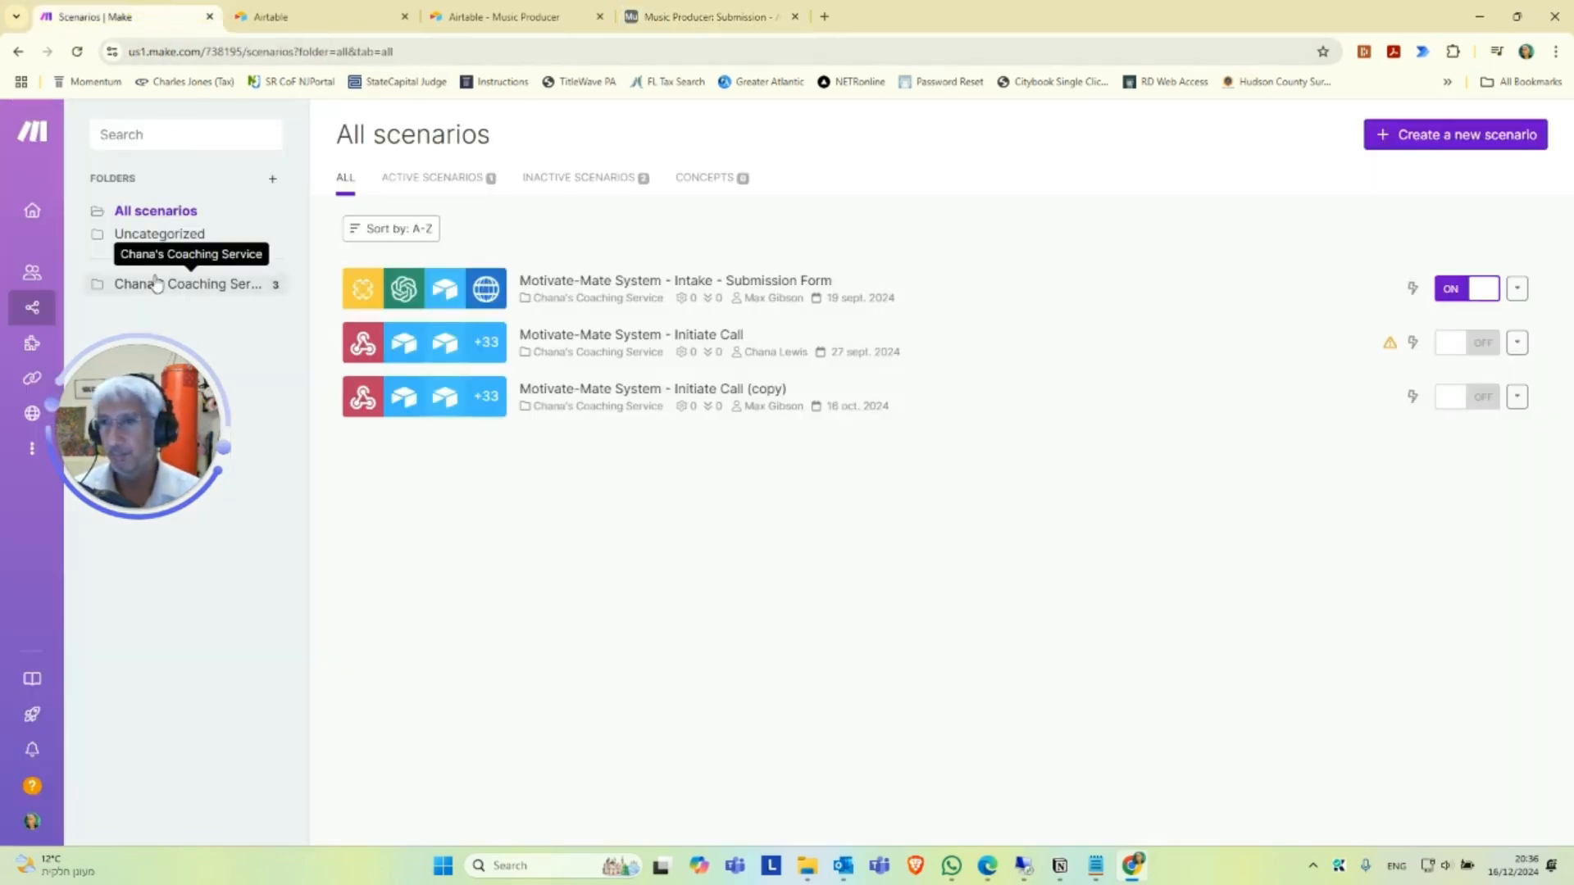
{"action": "left_click", "coordinate": [275, 184]}
{"action": "left_click", "coordinate": [683, 217]}
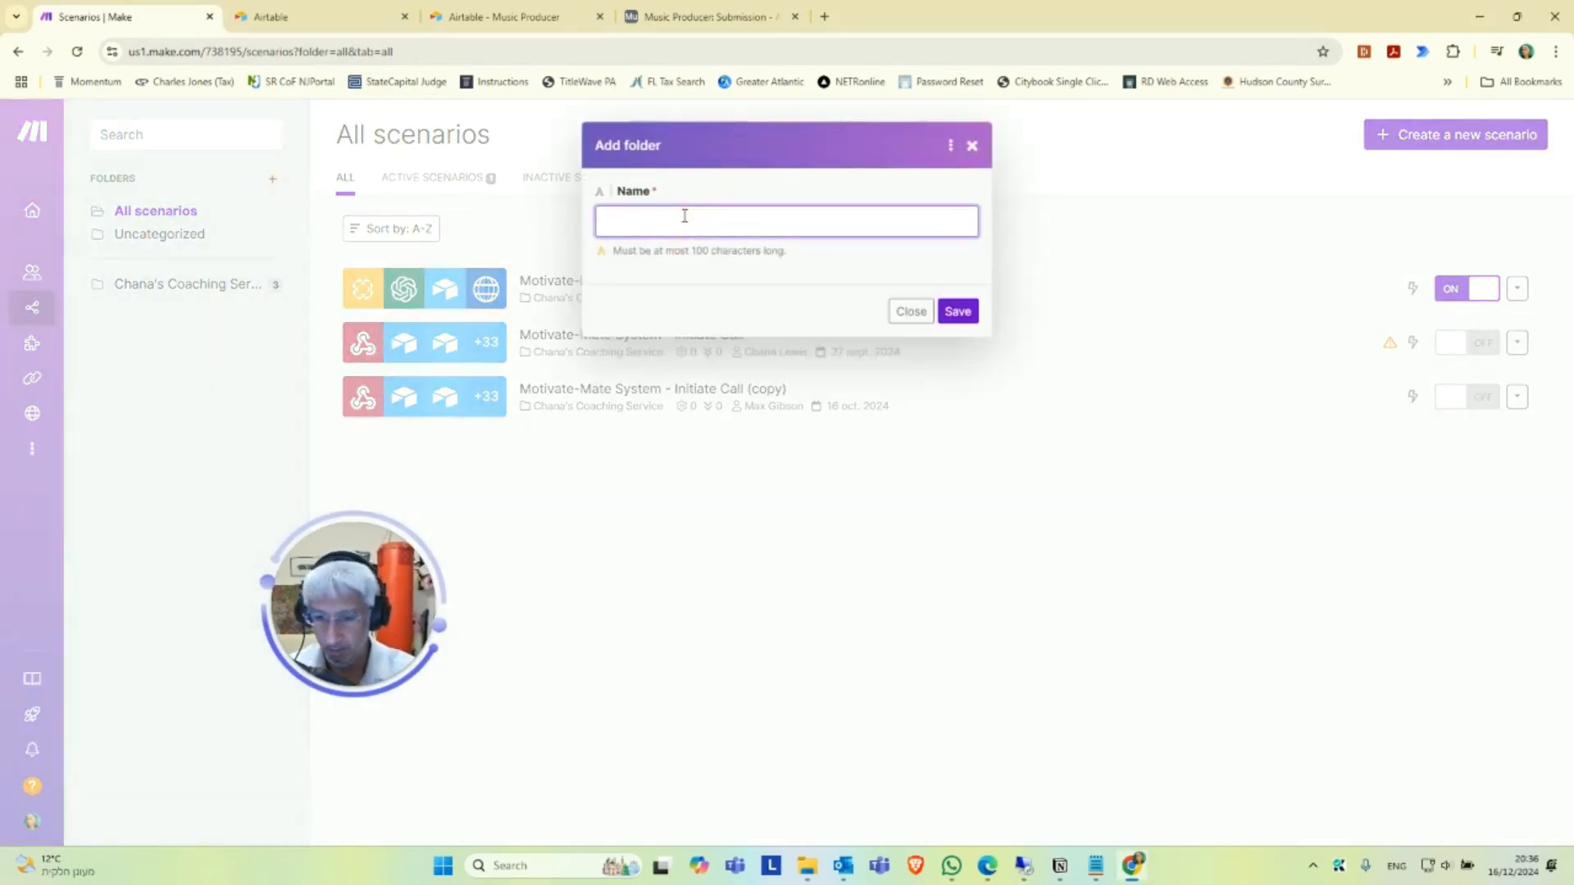
{"action": "type", "text": "Music Folde"}
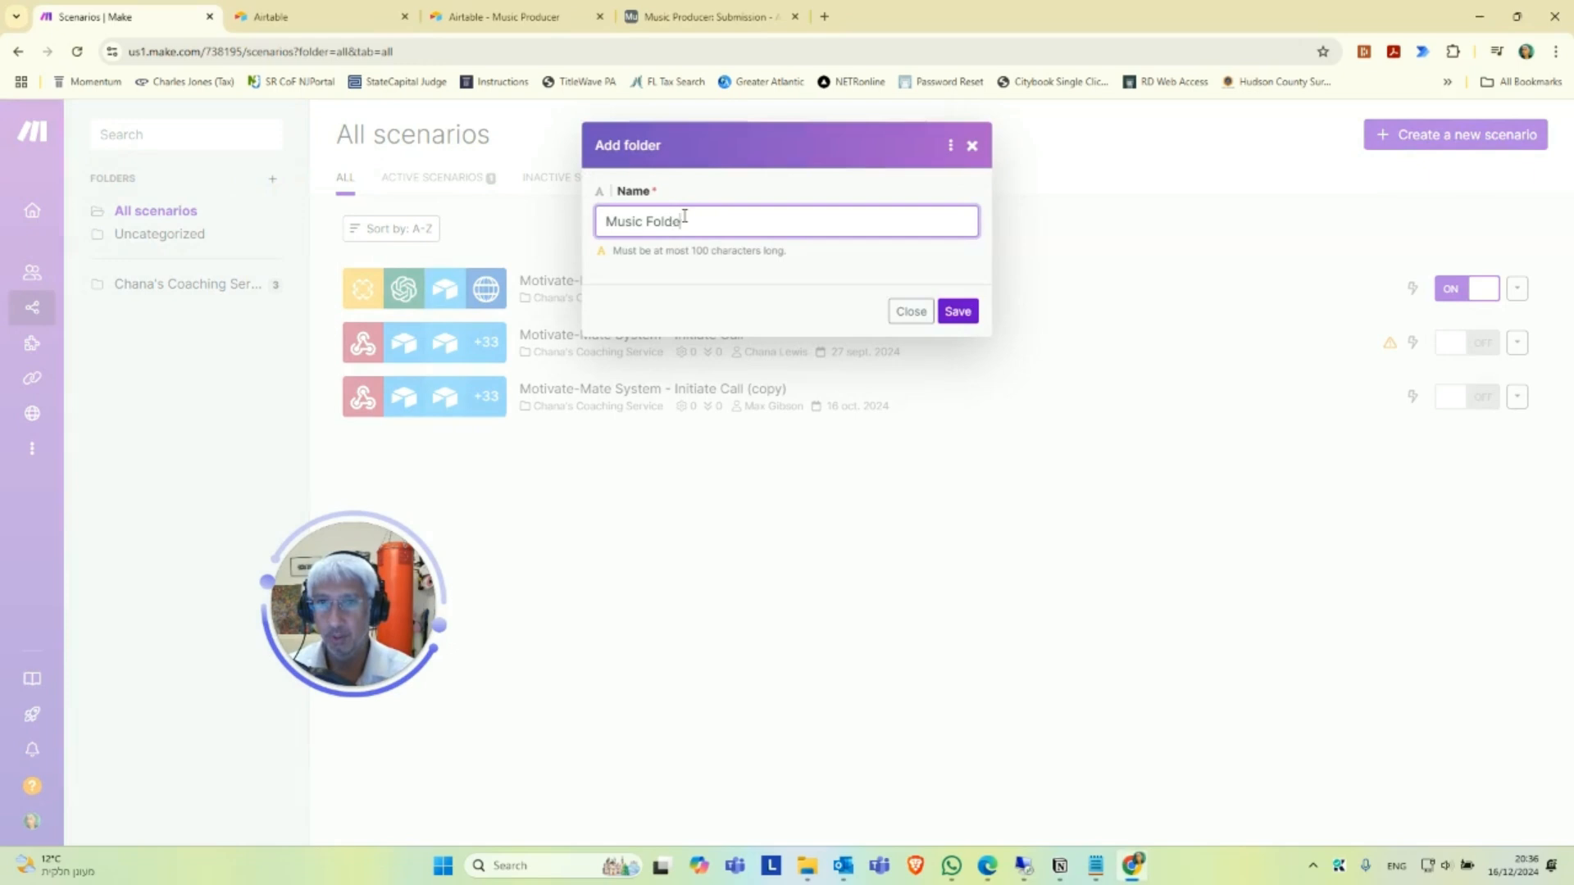
{"action": "type", "text": "r Oh YEAH"}
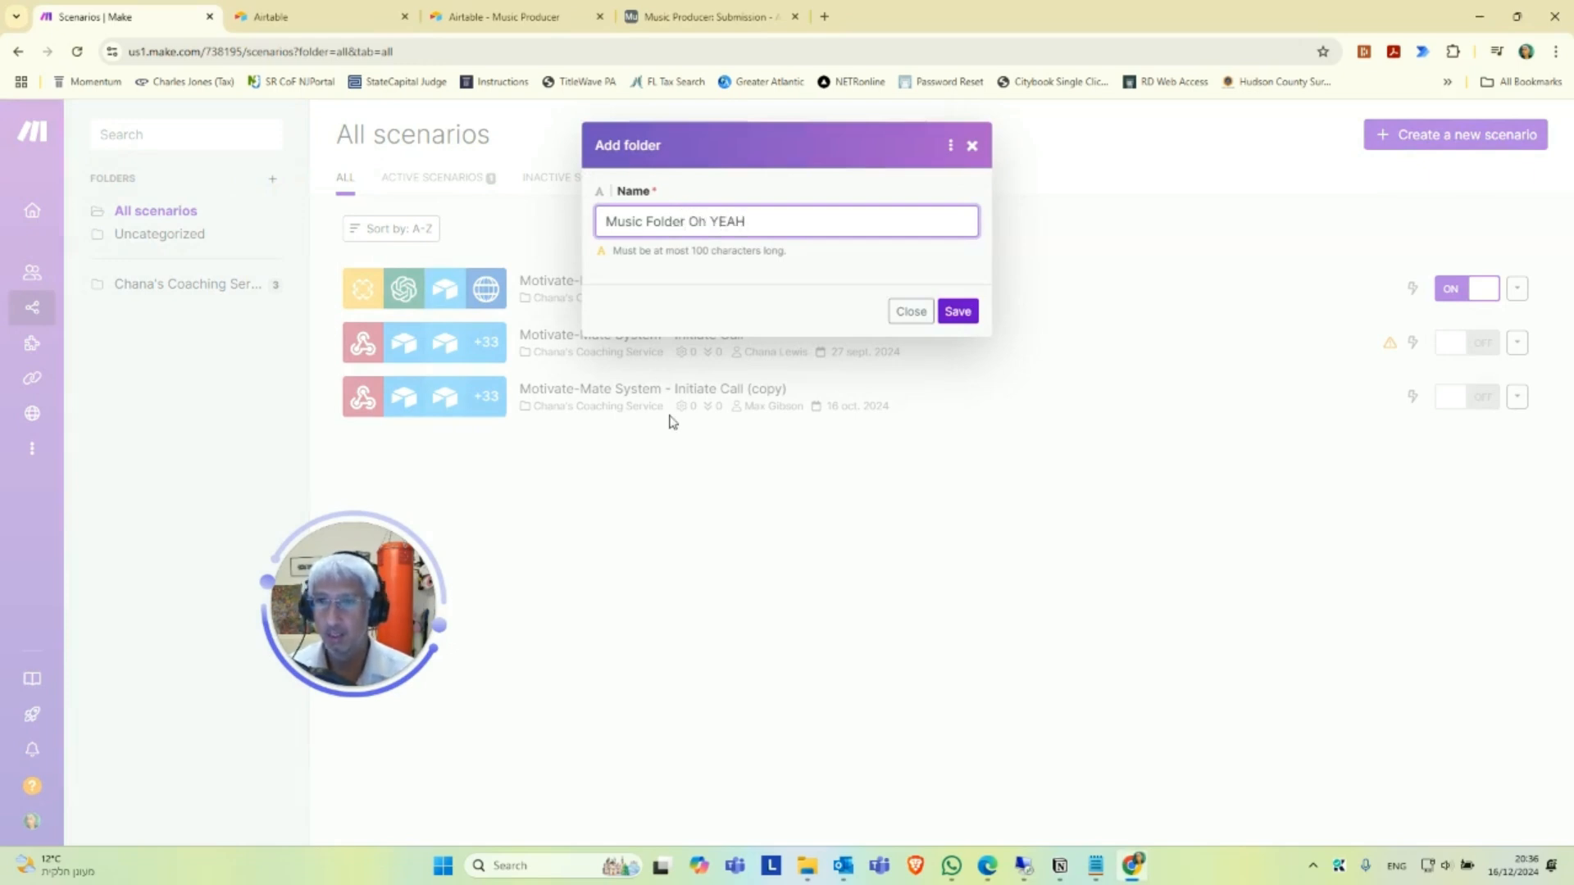
{"action": "left_click", "coordinate": [947, 310]}
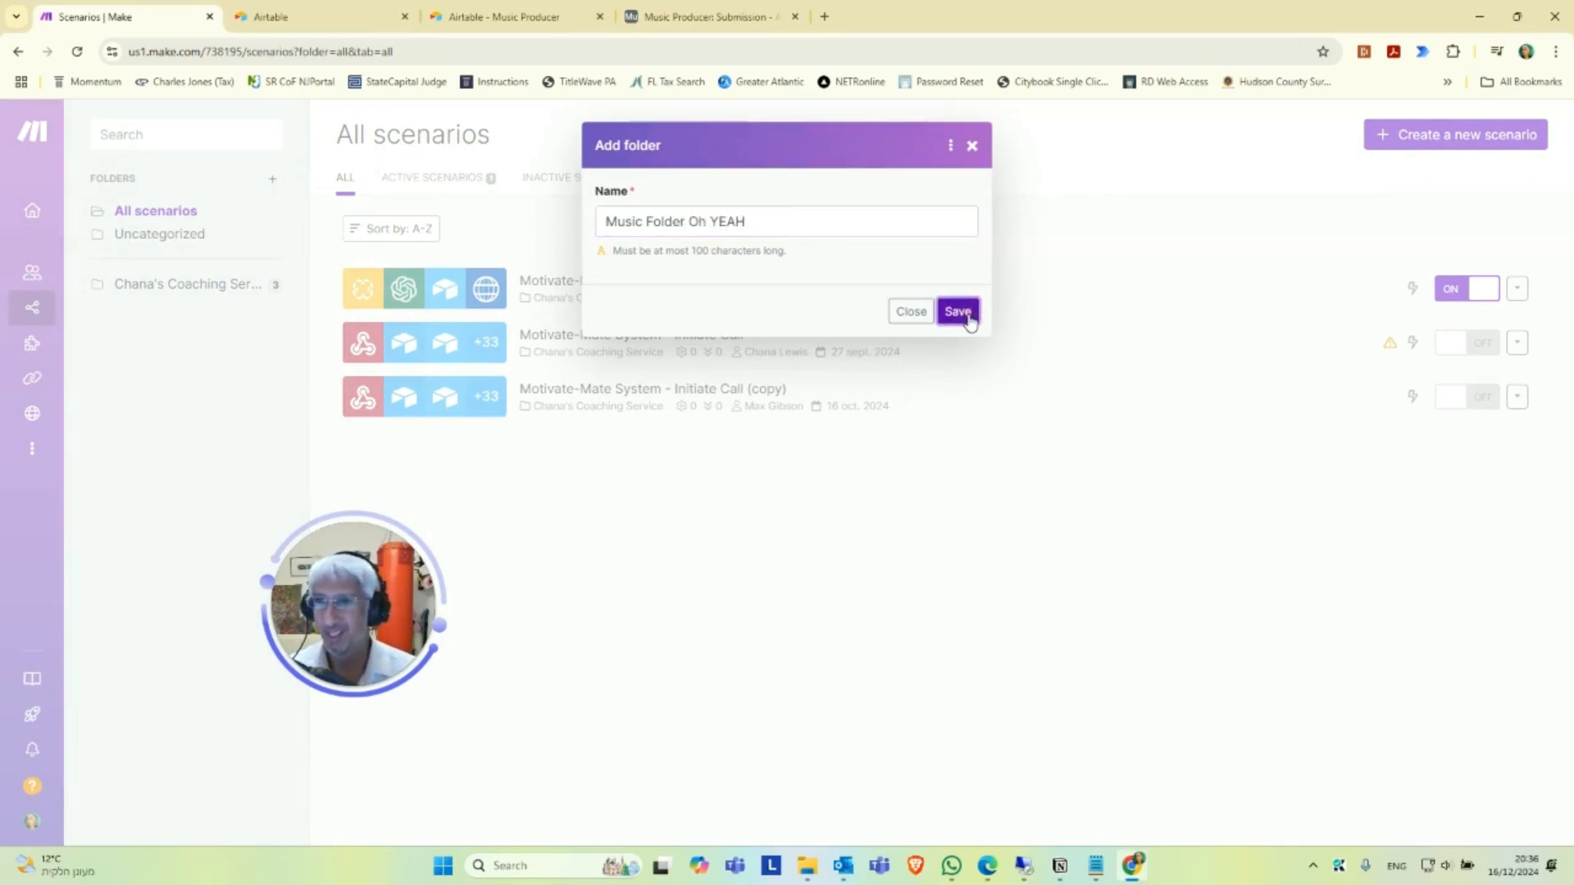
{"action": "mouse_move", "coordinate": [41, 326]}
Create a new scenario inside the "Music Folder Oh YEAH" folder.
{"action": "left_click", "coordinate": [207, 310]}
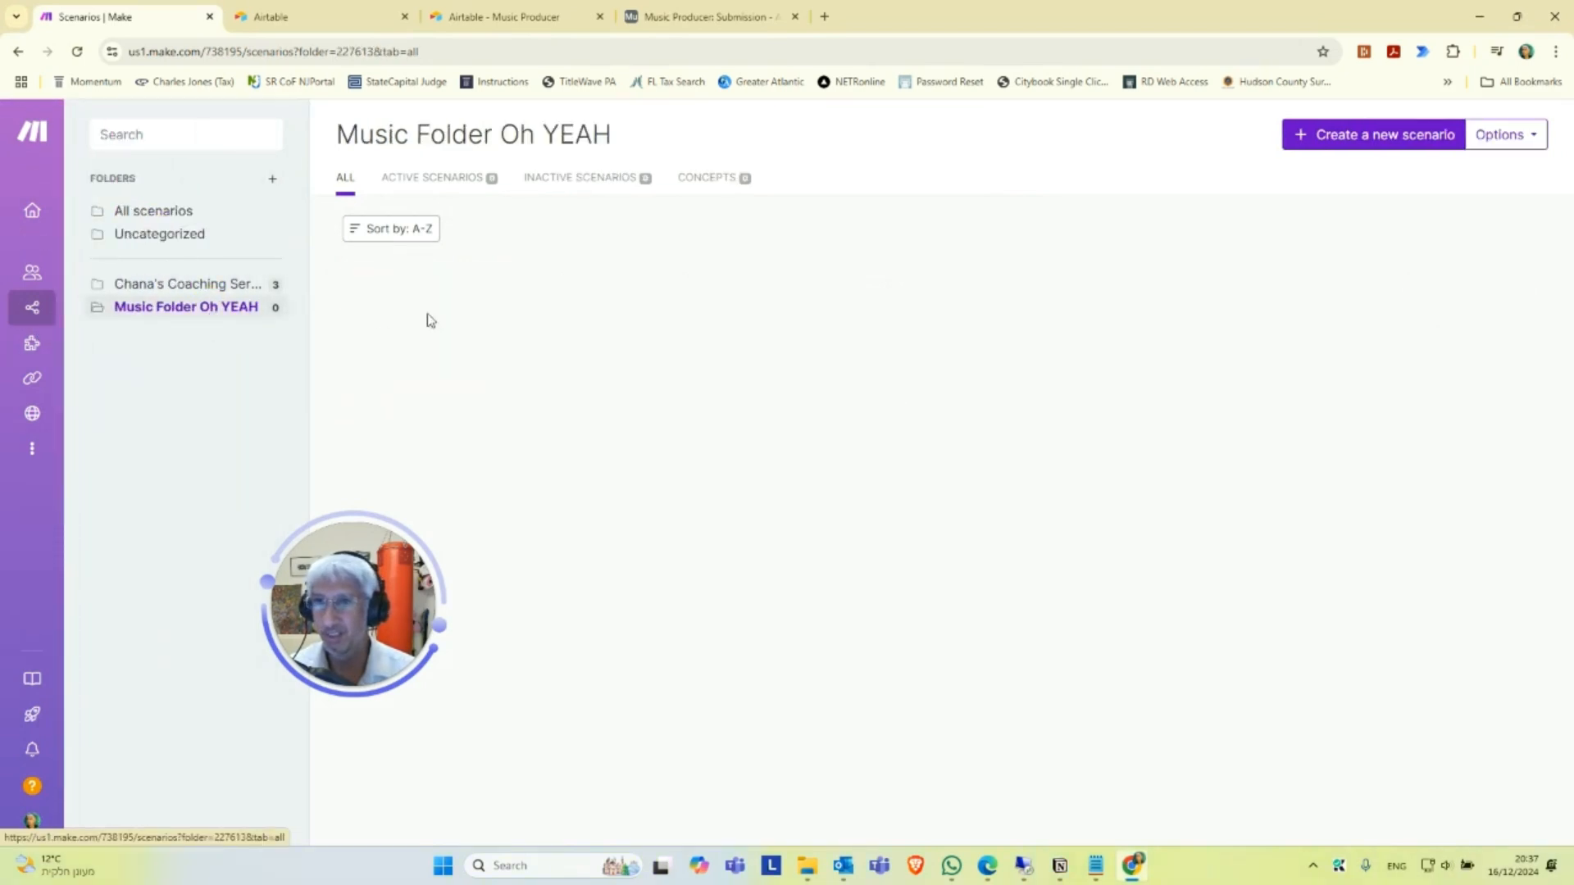
{"action": "left_click", "coordinate": [1361, 140]}
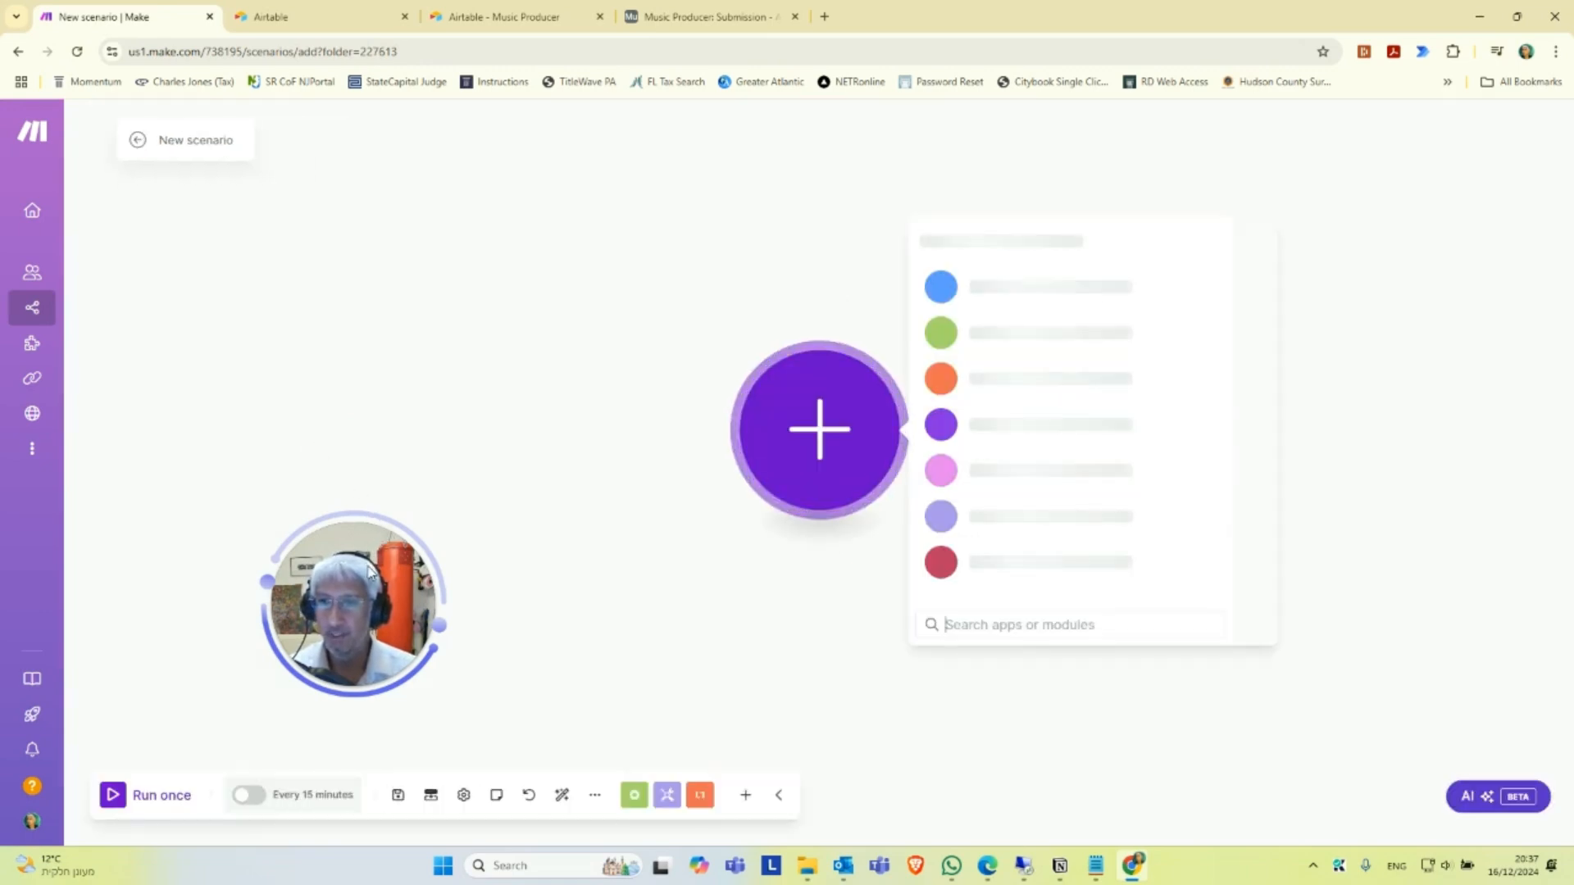
{"action": "left_click_drag", "start_coordinate": [374, 545], "coordinate": [764, 141]}
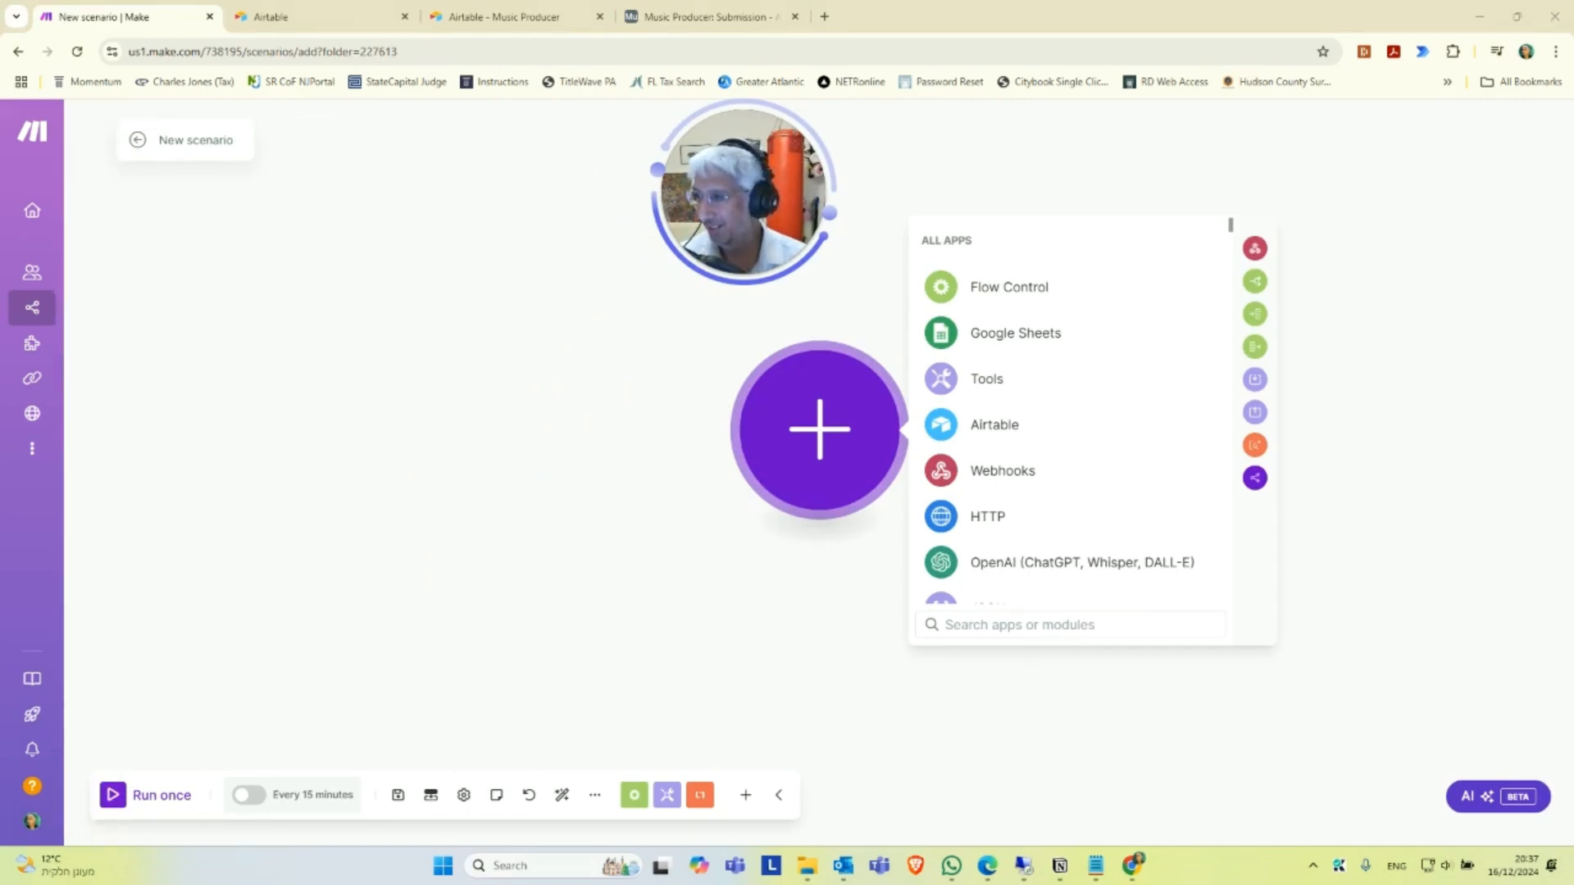
{"action": "key", "text": "alt+Tab"}
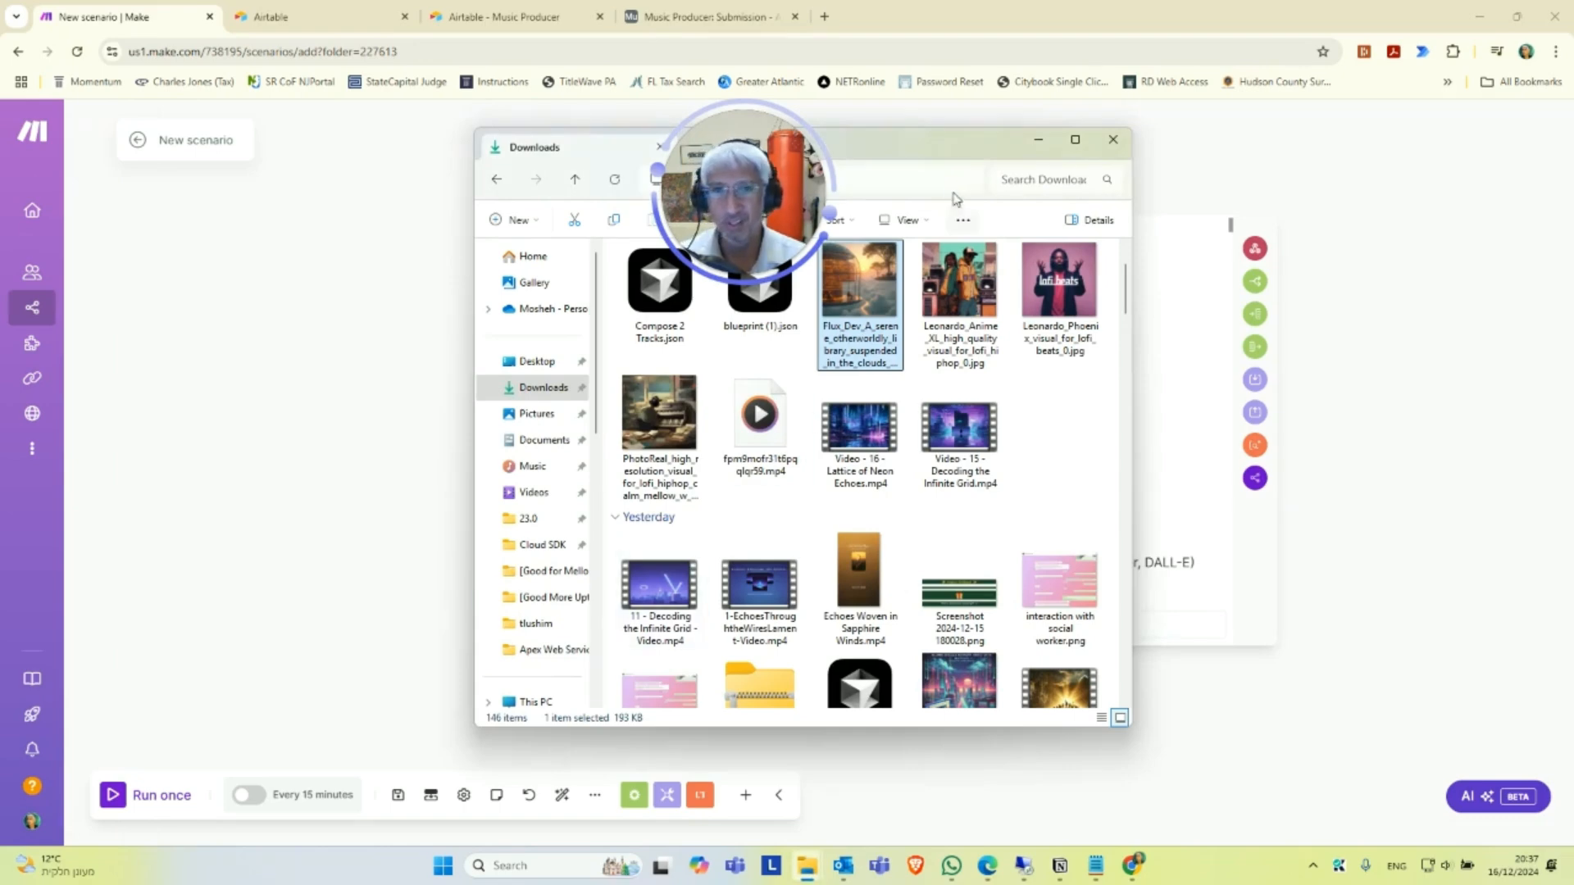
{"action": "key", "text": "alt+Tab"}
Import the blueprint file "Compose 2 Tracks.json" from Downloads into the new scenario.
{"action": "left_click", "coordinate": [594, 795]}
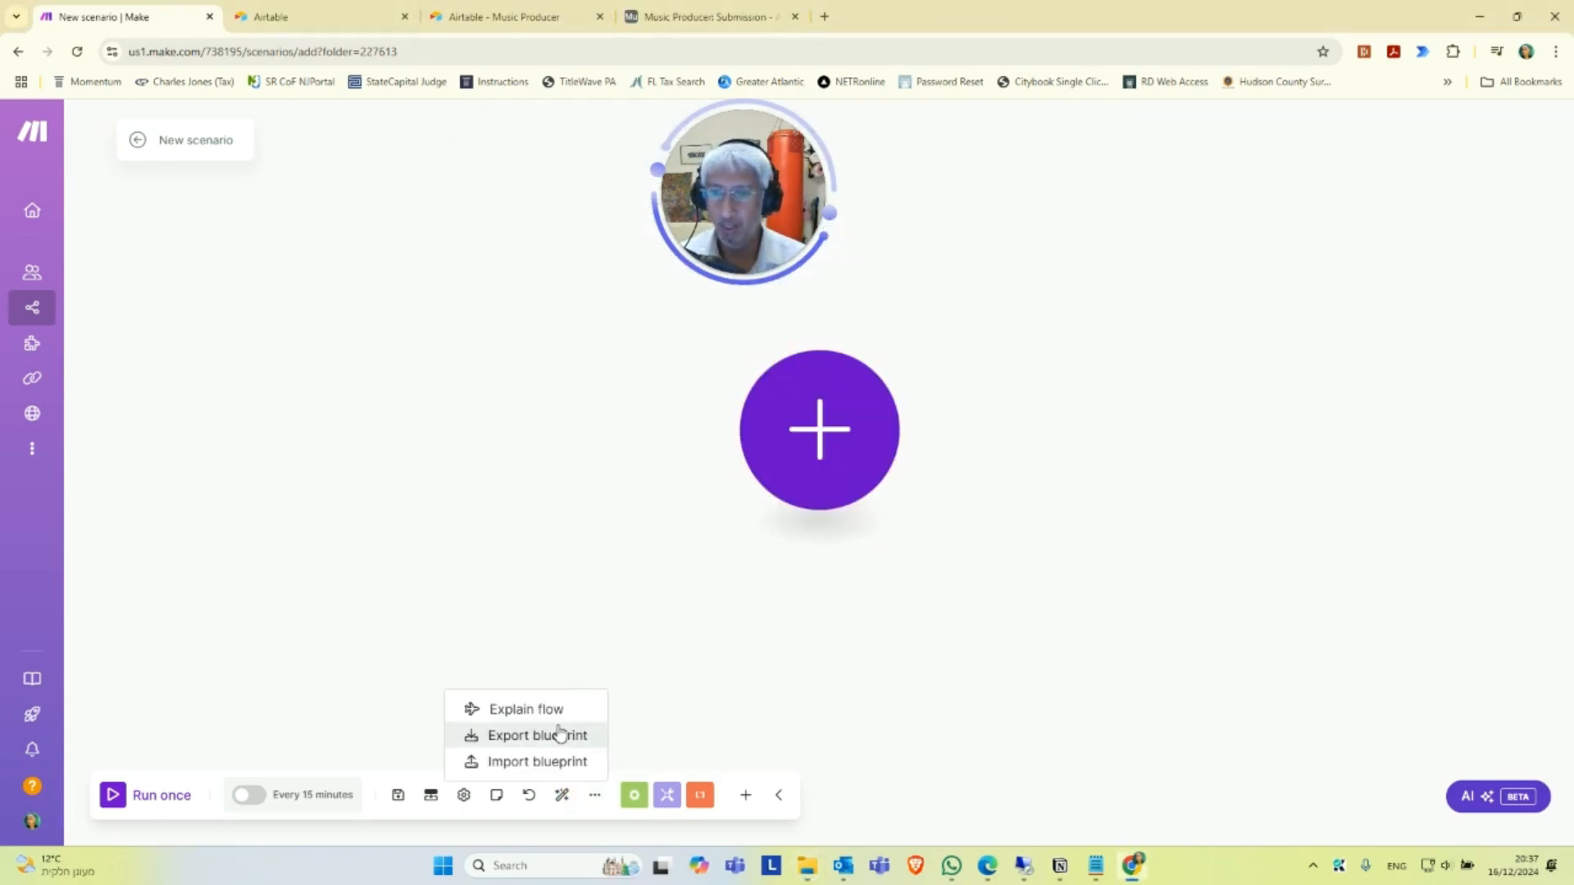
{"action": "left_click", "coordinate": [569, 761]}
{"action": "left_click", "coordinate": [656, 481]}
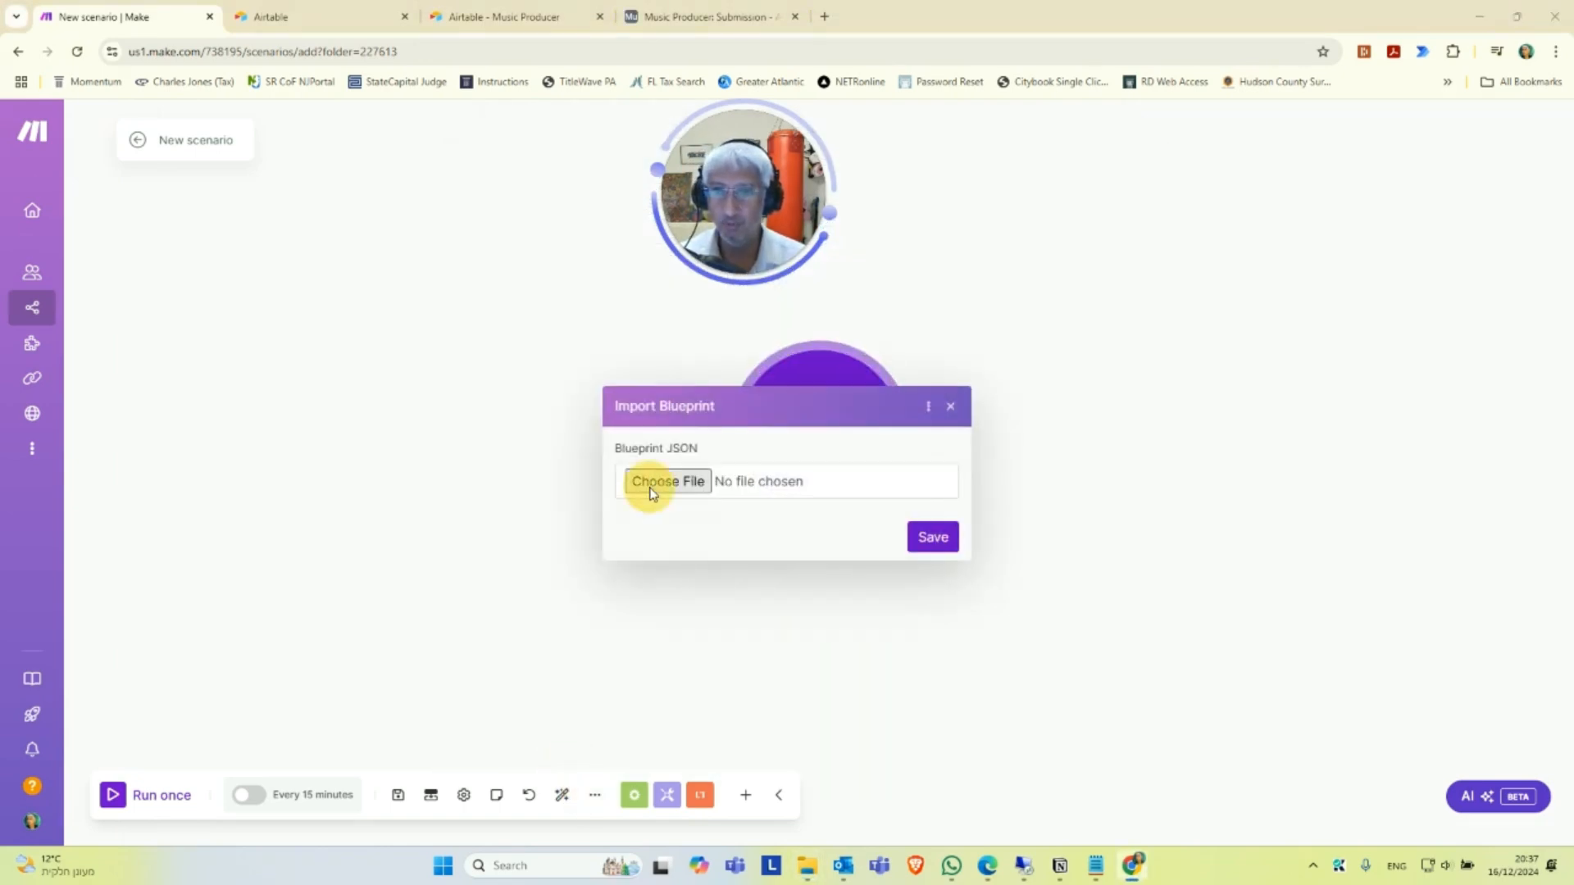
{"action": "left_click", "coordinate": [192, 168]}
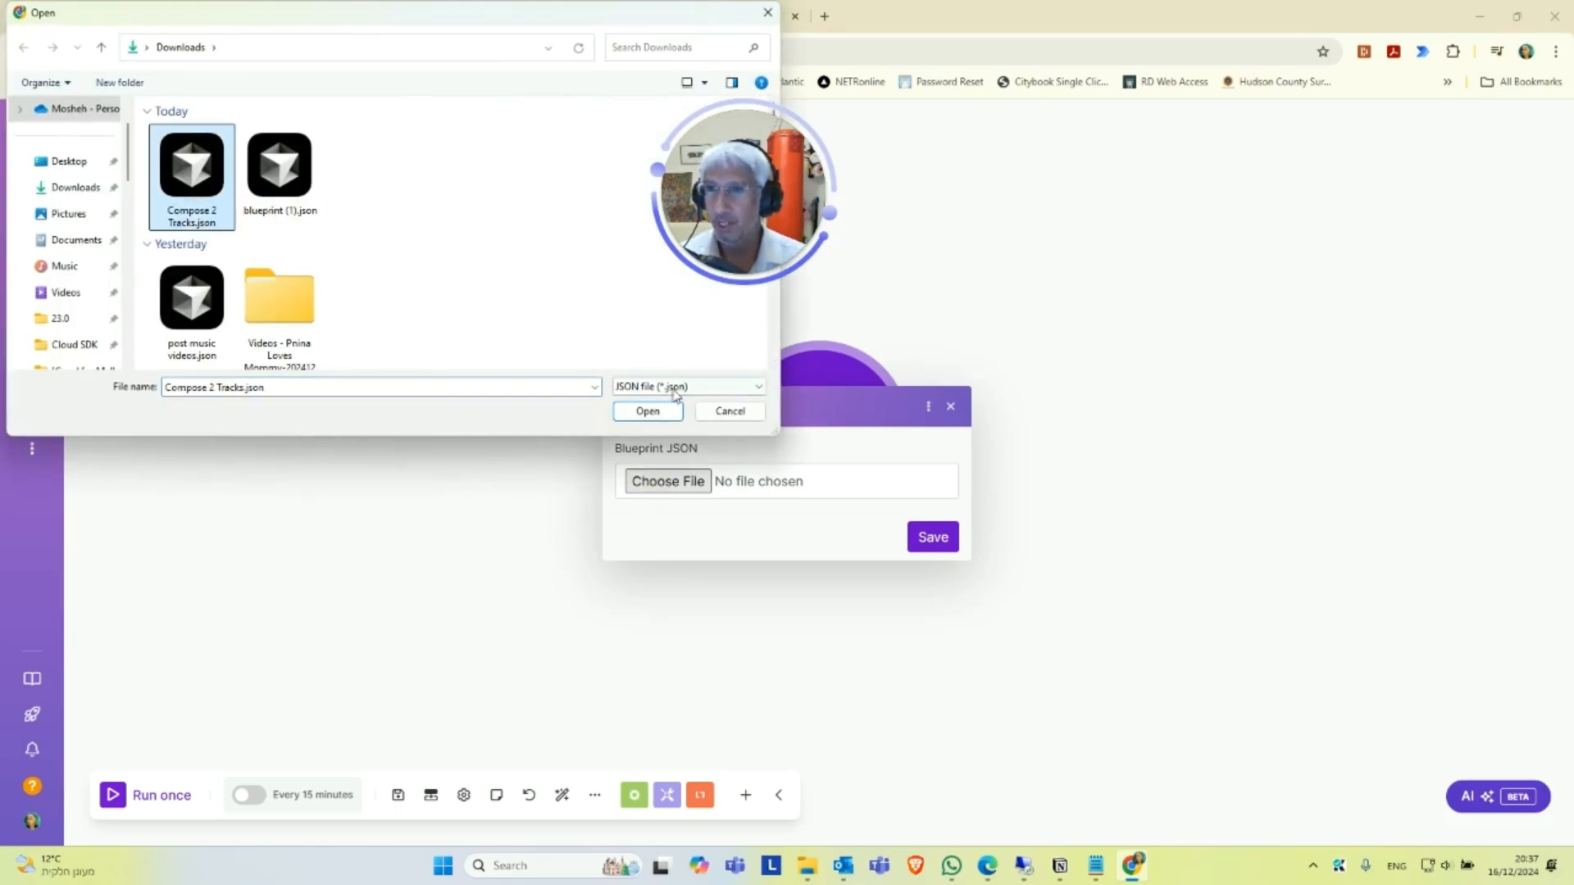
{"action": "left_click", "coordinate": [648, 410]}
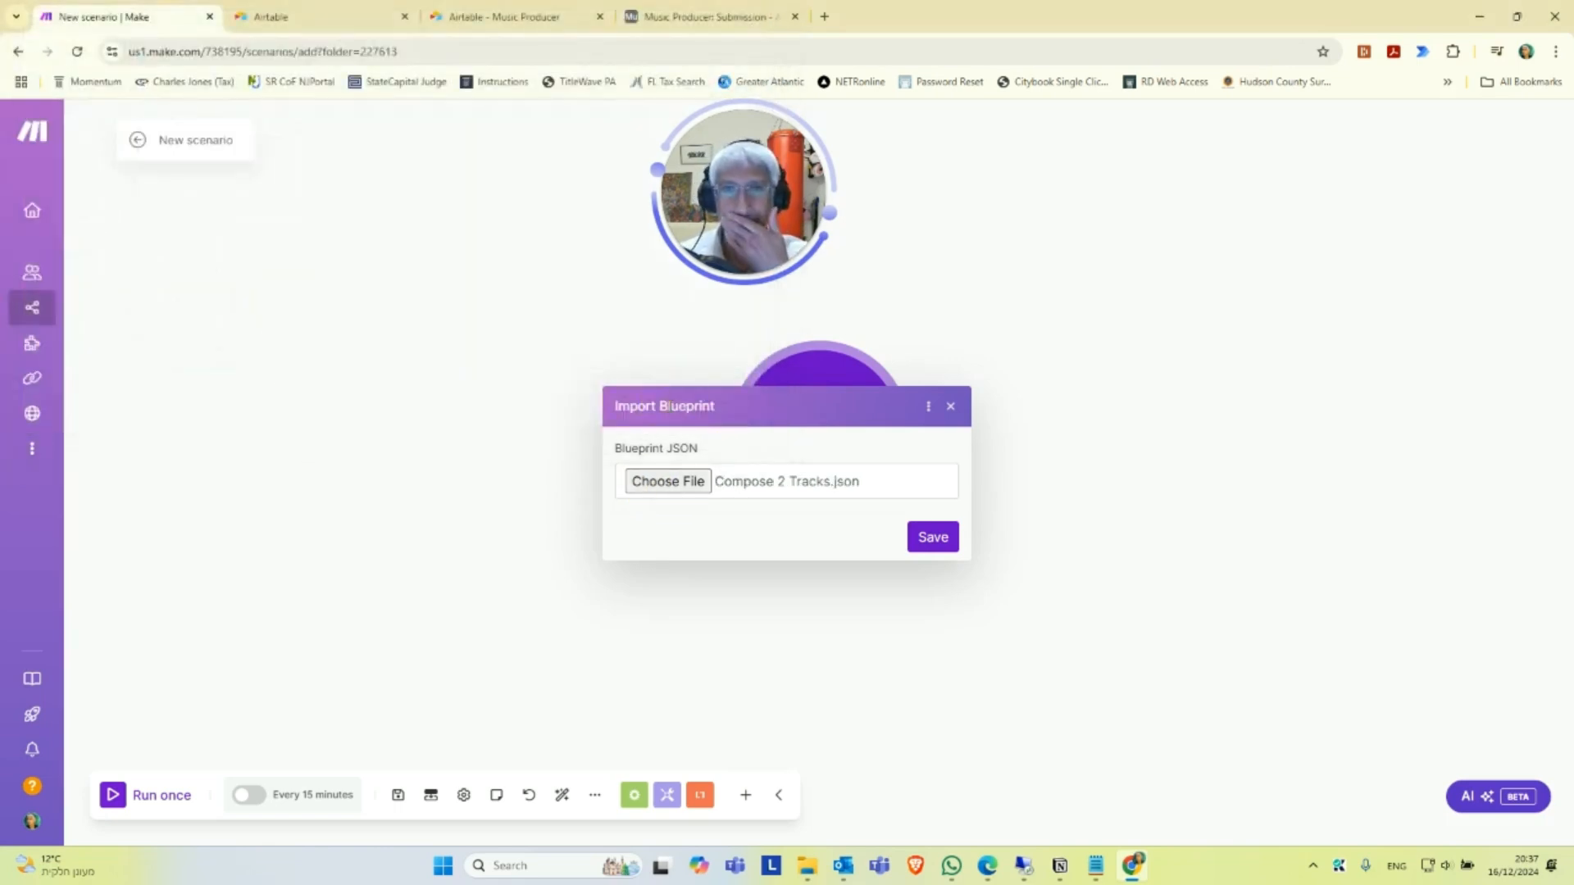
{"action": "left_click", "coordinate": [934, 537]}
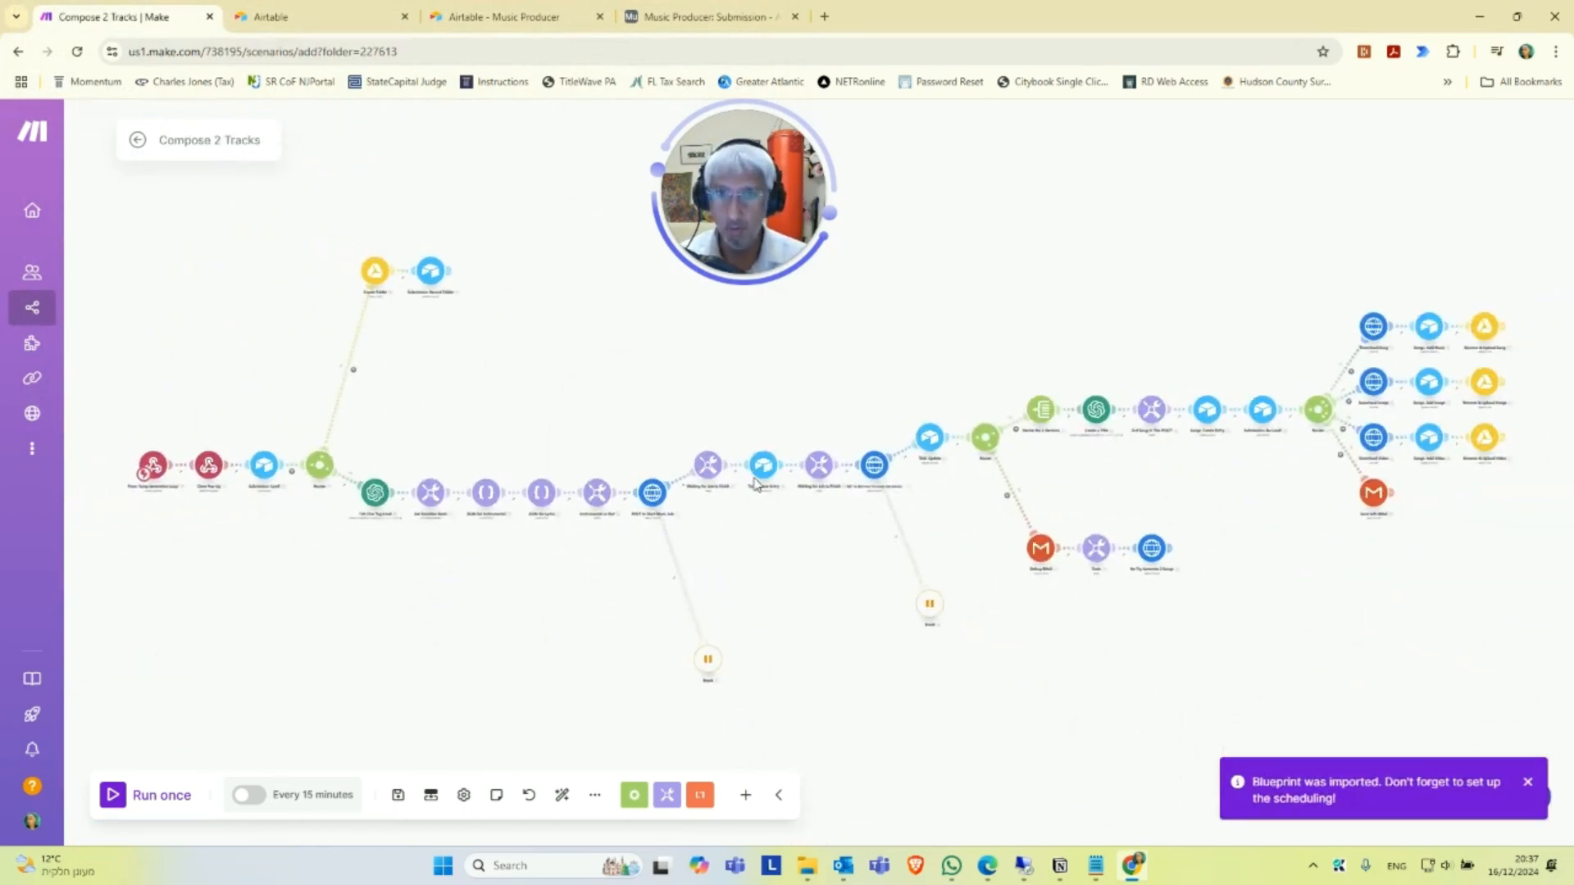
Try to save the imported Compose 2 Tracks scenario.
{"action": "left_click", "coordinate": [398, 796]}
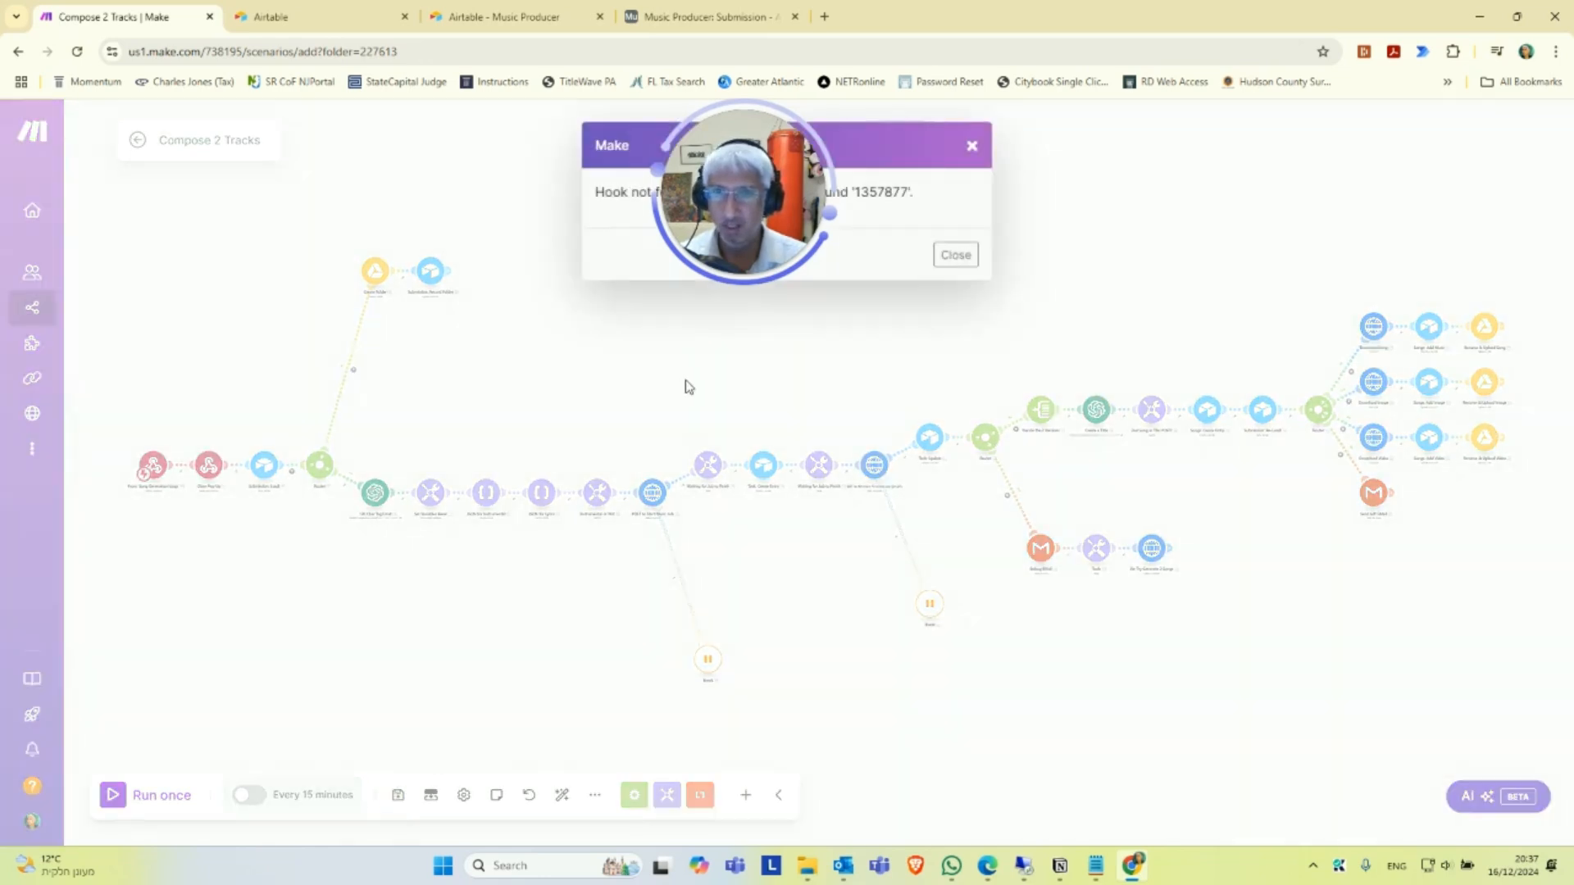
{"action": "left_click_drag", "start_coordinate": [724, 259], "coordinate": [455, 396]}
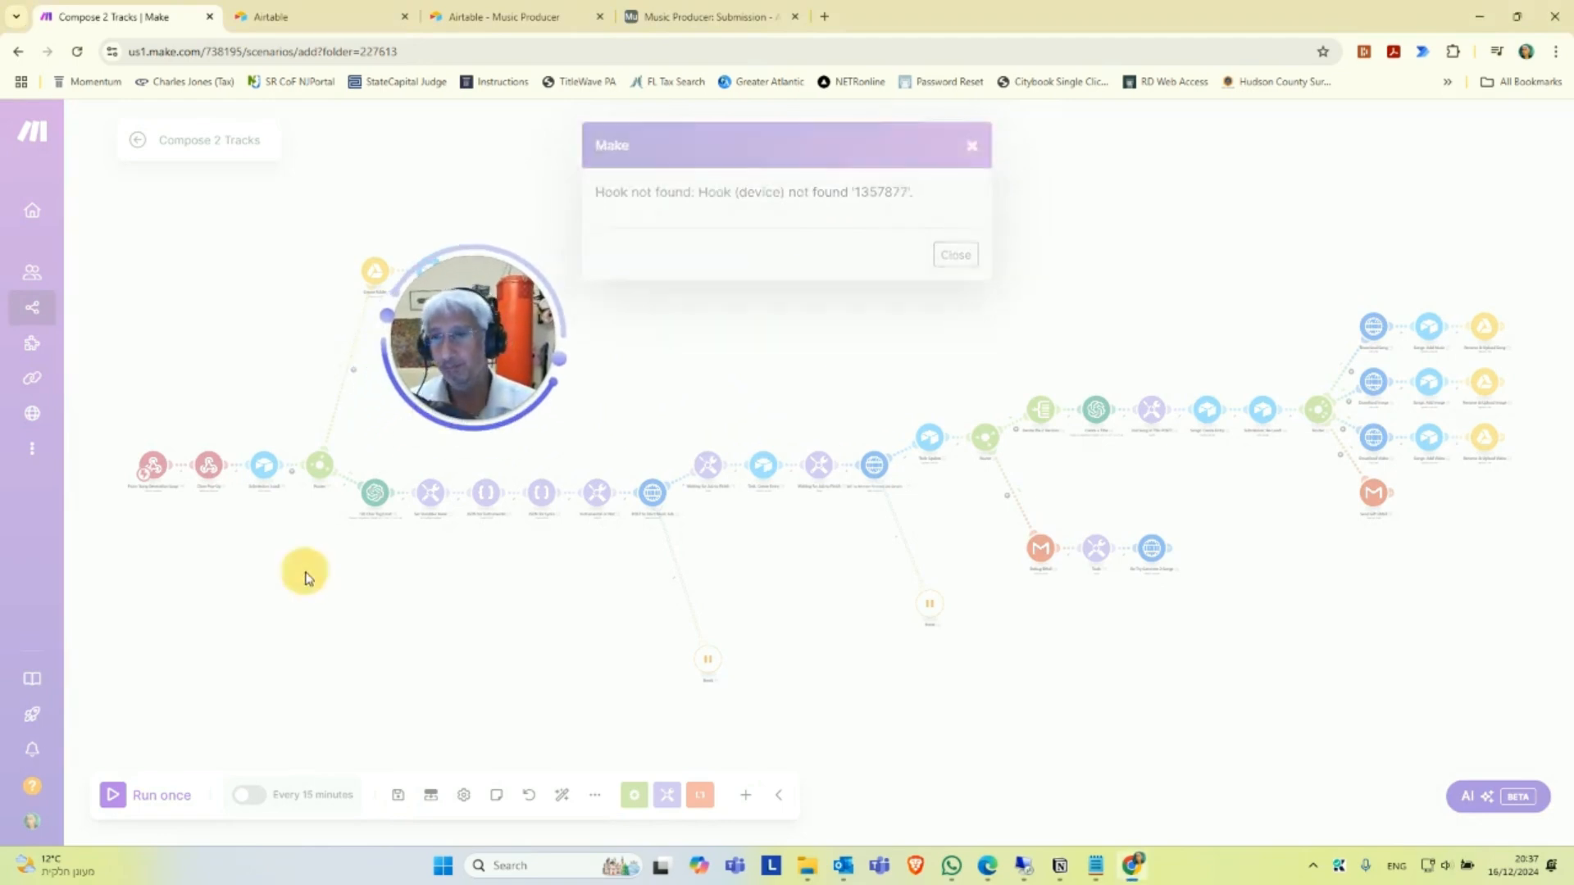
{"action": "key", "text": "Escape"}
Open the settings of the "Set Variables Here!" module that follows the 120 Char Tag Limit module.
{"action": "scroll", "coordinate": [344, 580], "scroll_direction": "up", "scroll_amount": 3}
{"action": "left_click_drag", "start_coordinate": [484, 590], "coordinate": [429, 668]}
{"action": "scroll", "coordinate": [533, 660], "scroll_direction": "up", "scroll_amount": 2}
{"action": "scroll", "coordinate": [558, 668], "scroll_direction": "up", "scroll_amount": 2}
{"action": "left_click_drag", "start_coordinate": [755, 667], "coordinate": [615, 667]}
{"action": "scroll", "coordinate": [670, 649], "scroll_direction": "up", "scroll_amount": 1}
{"action": "scroll", "coordinate": [670, 649], "scroll_direction": "down", "scroll_amount": 5}
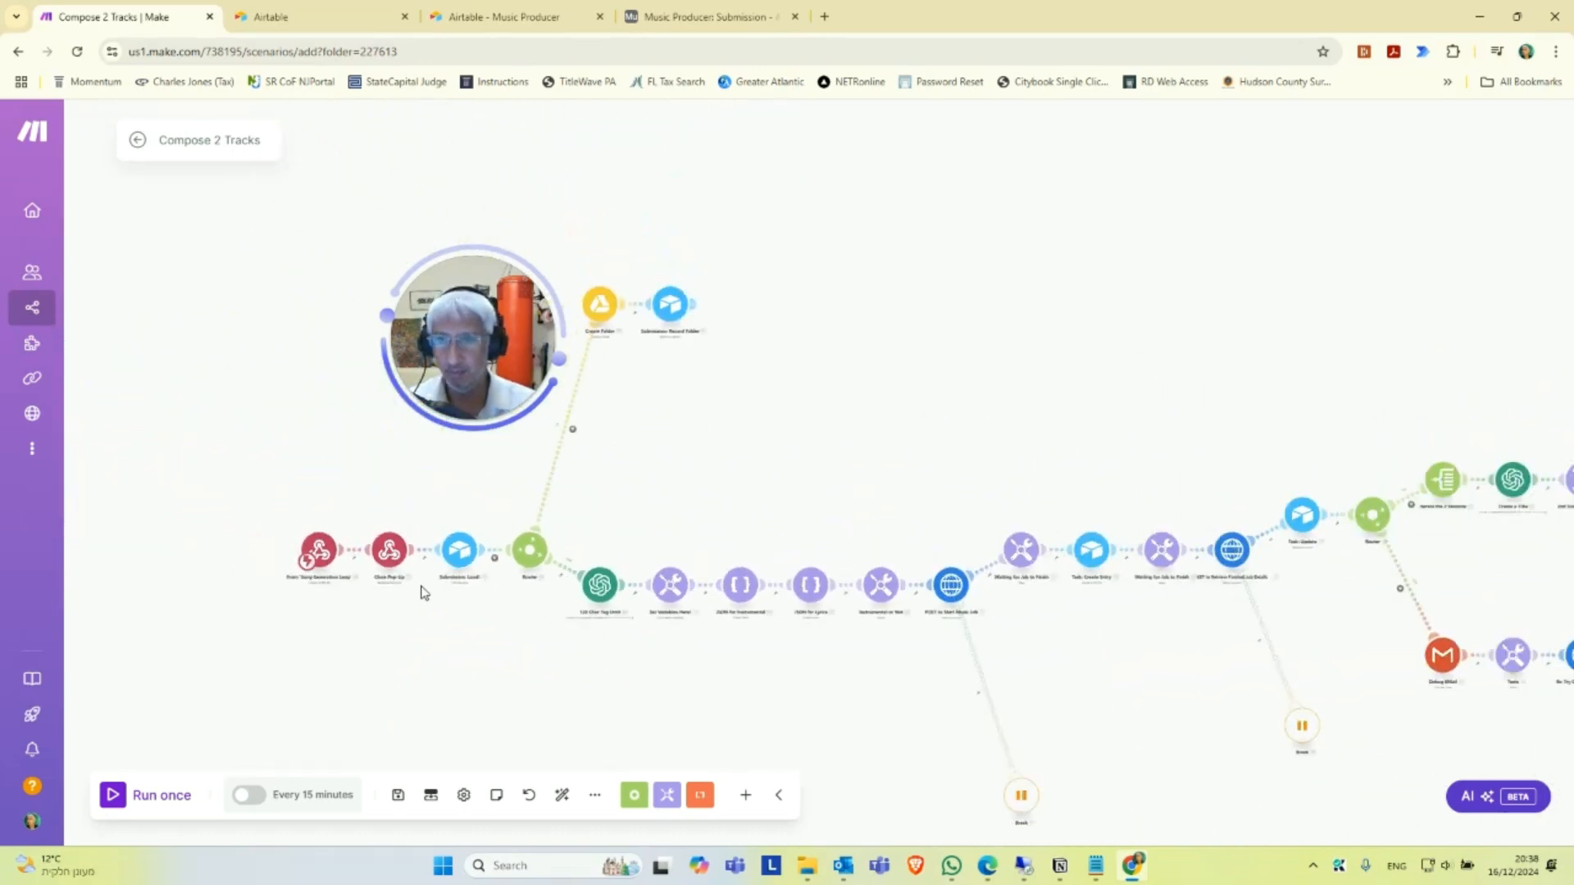
{"action": "scroll", "coordinate": [670, 602], "scroll_direction": "up", "scroll_amount": 3}
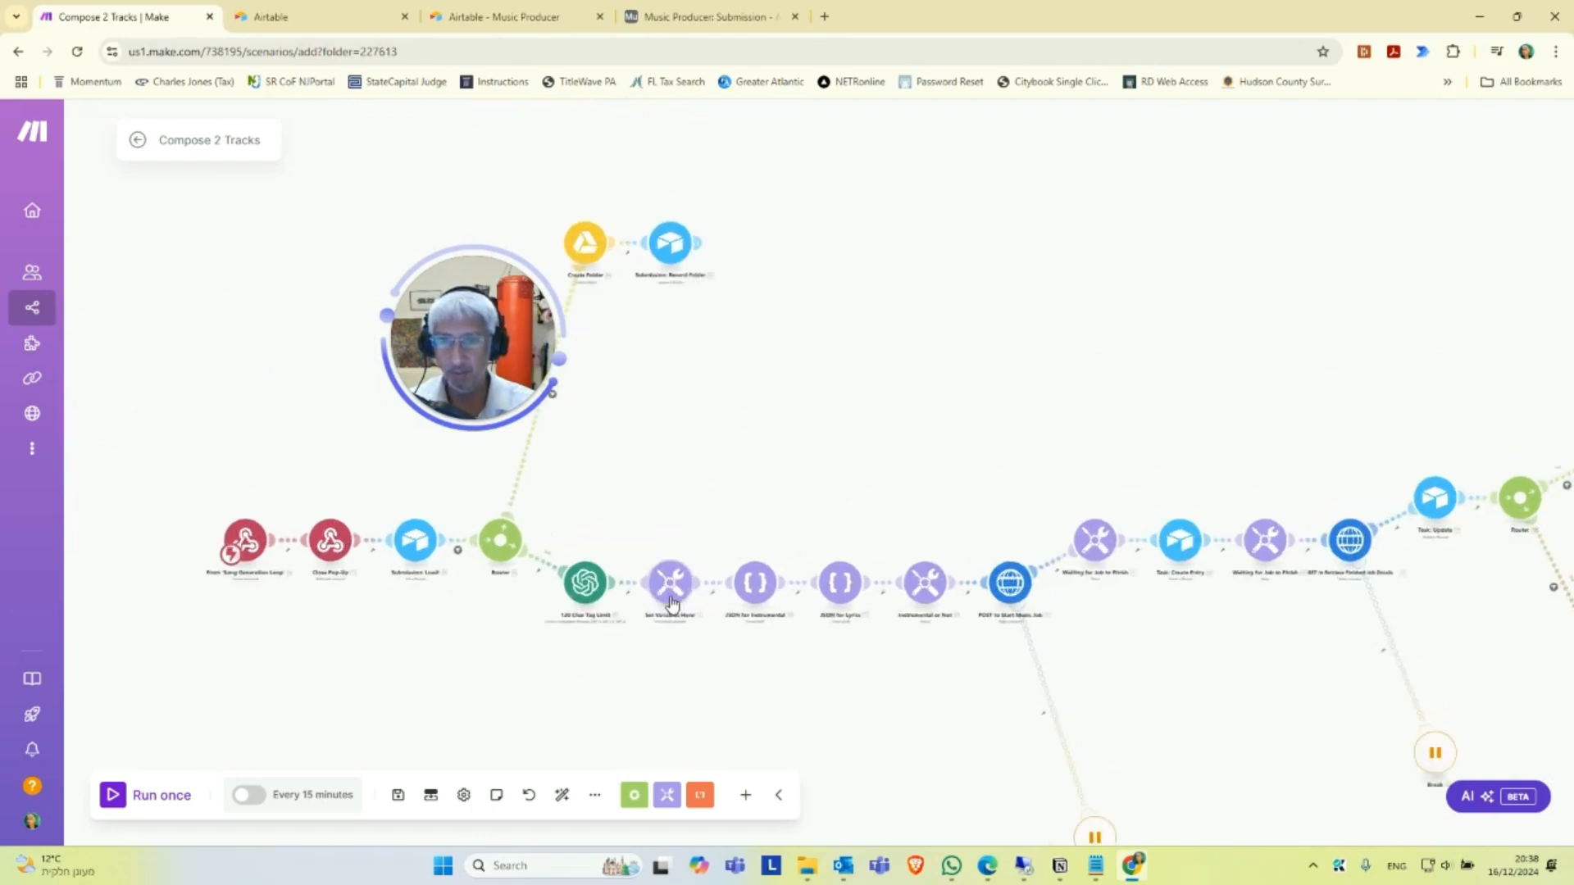
{"action": "scroll", "coordinate": [673, 607], "scroll_direction": "up", "scroll_amount": 1}
{"action": "scroll", "coordinate": [675, 647], "scroll_direction": "up", "scroll_amount": 2}
{"action": "left_click", "coordinate": [669, 500]}
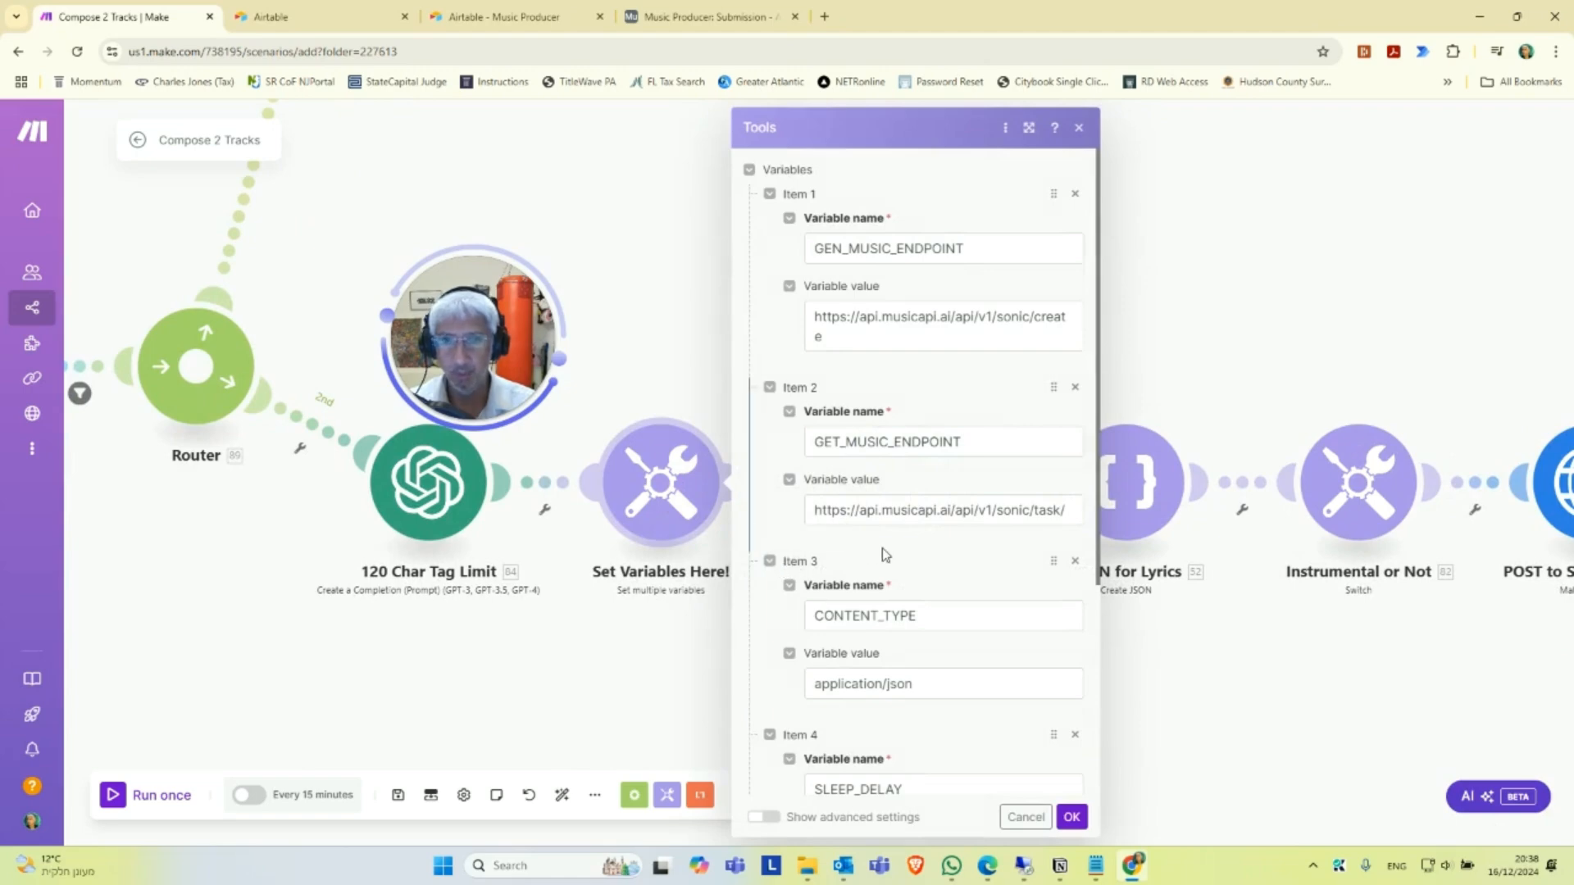
Replace the placeholder in the X_API_KEY variable's value with the MusicAPI.AI API key after "Bearer", and confirm the module settings.
{"action": "scroll", "coordinate": [889, 545], "scroll_direction": "down", "scroll_amount": 4}
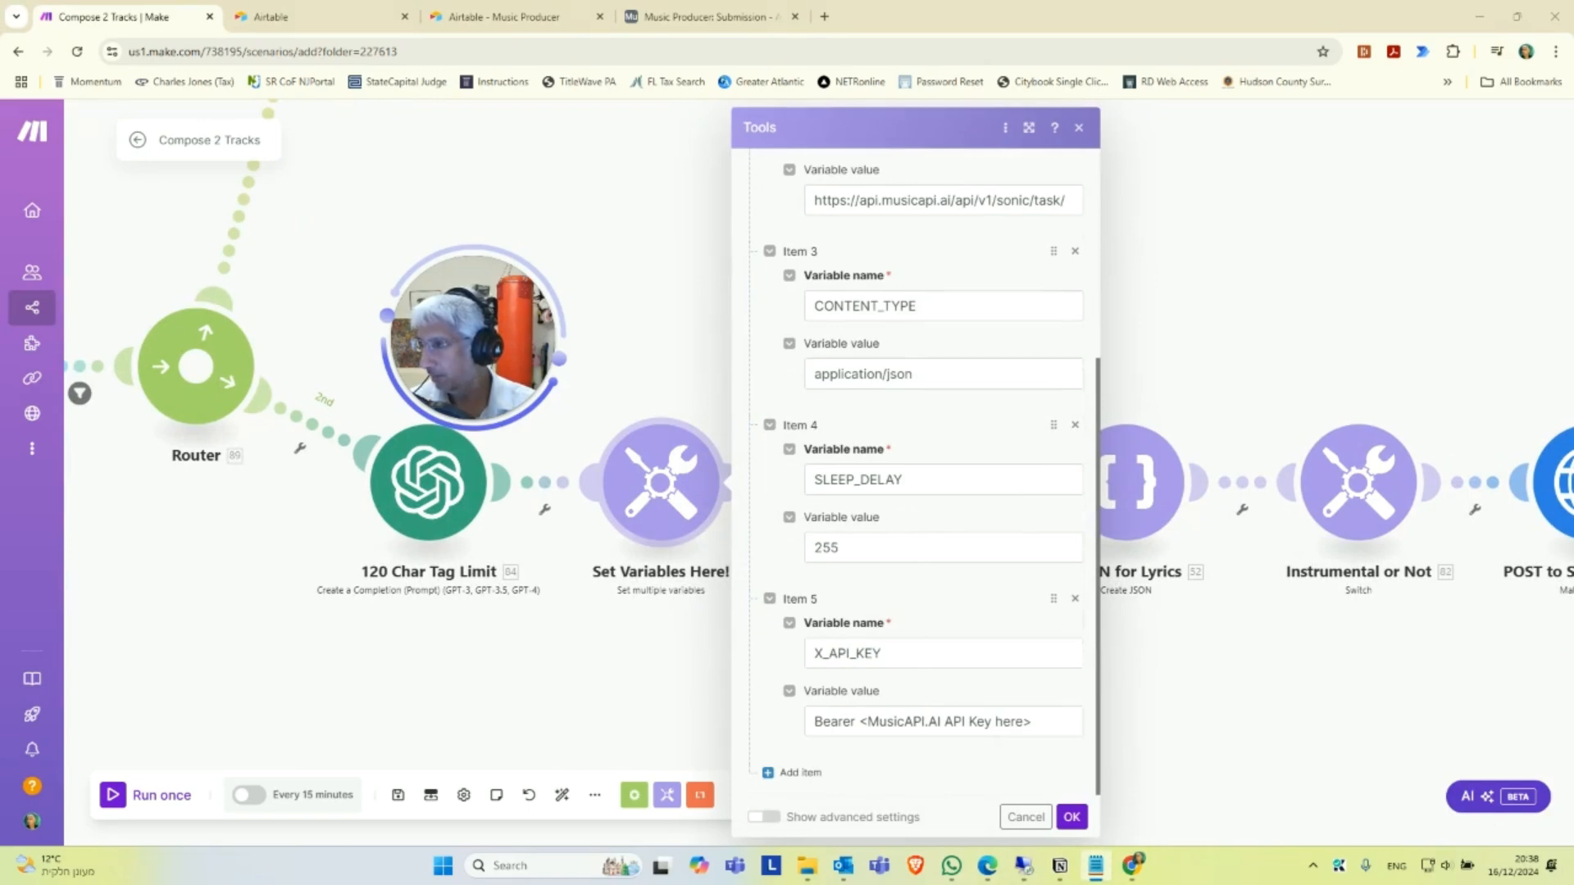
{"action": "left_click", "coordinate": [862, 723]}
{"action": "key", "text": "shift+End"}
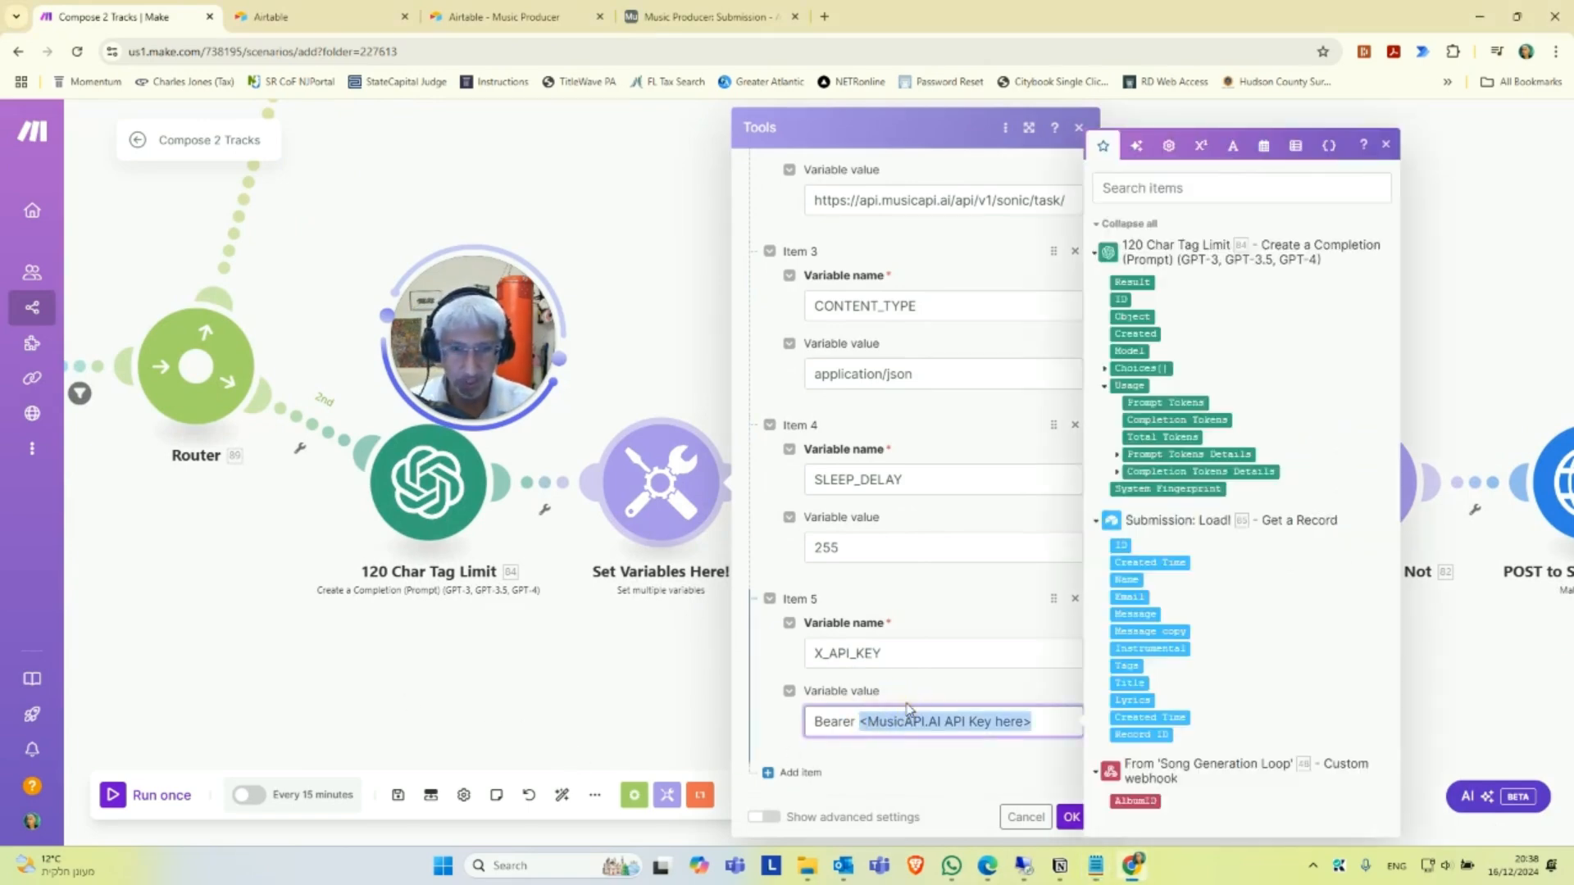
{"action": "key", "text": "ctrl+v"}
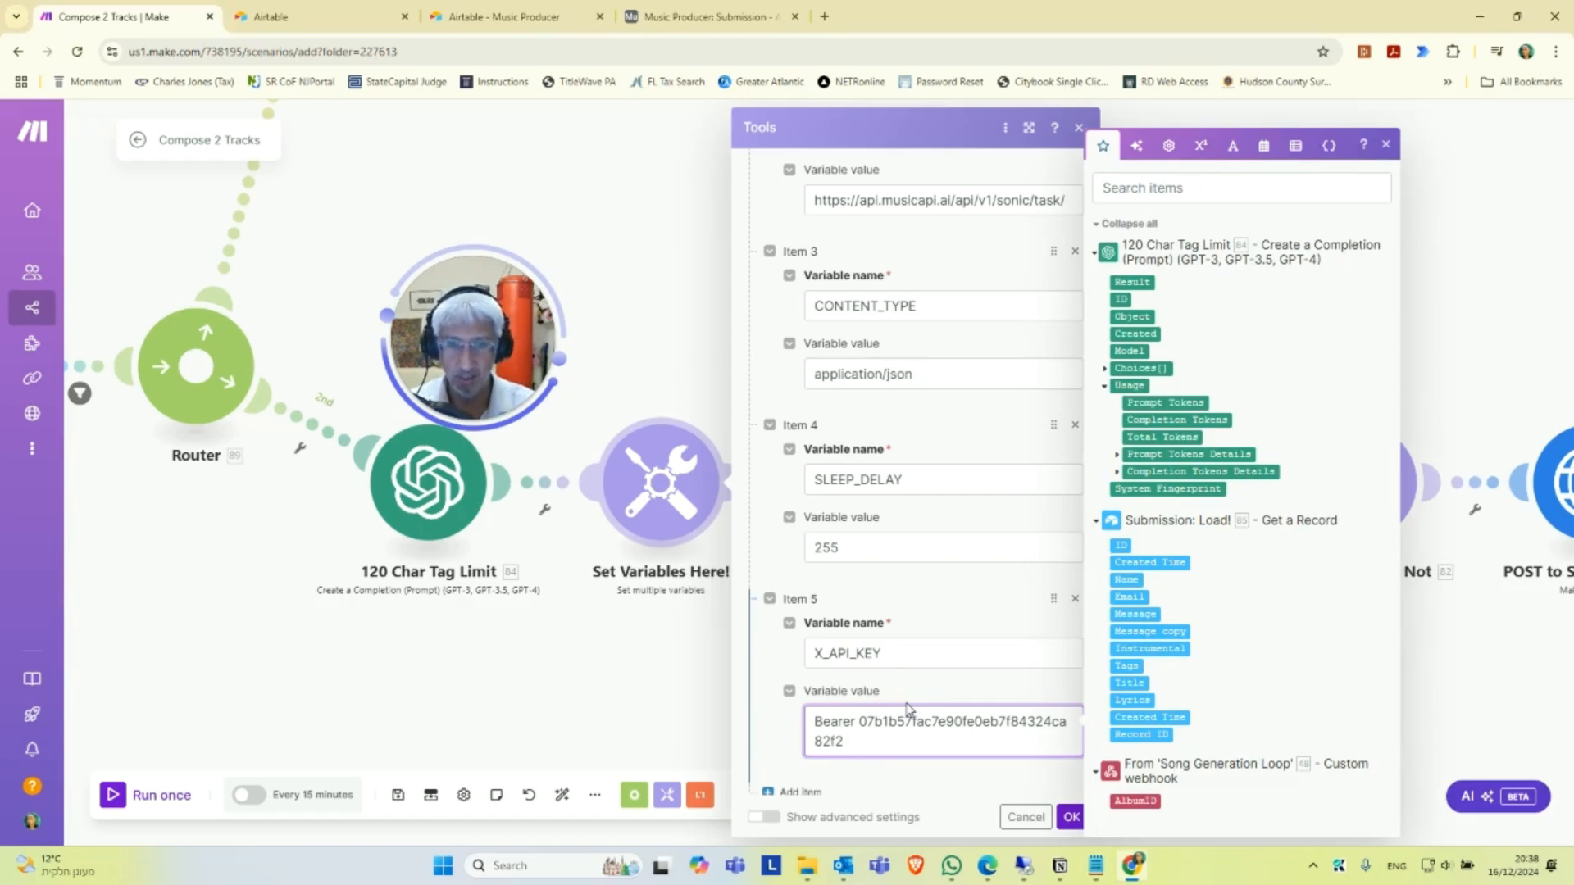
{"action": "left_click", "coordinate": [1071, 817]}
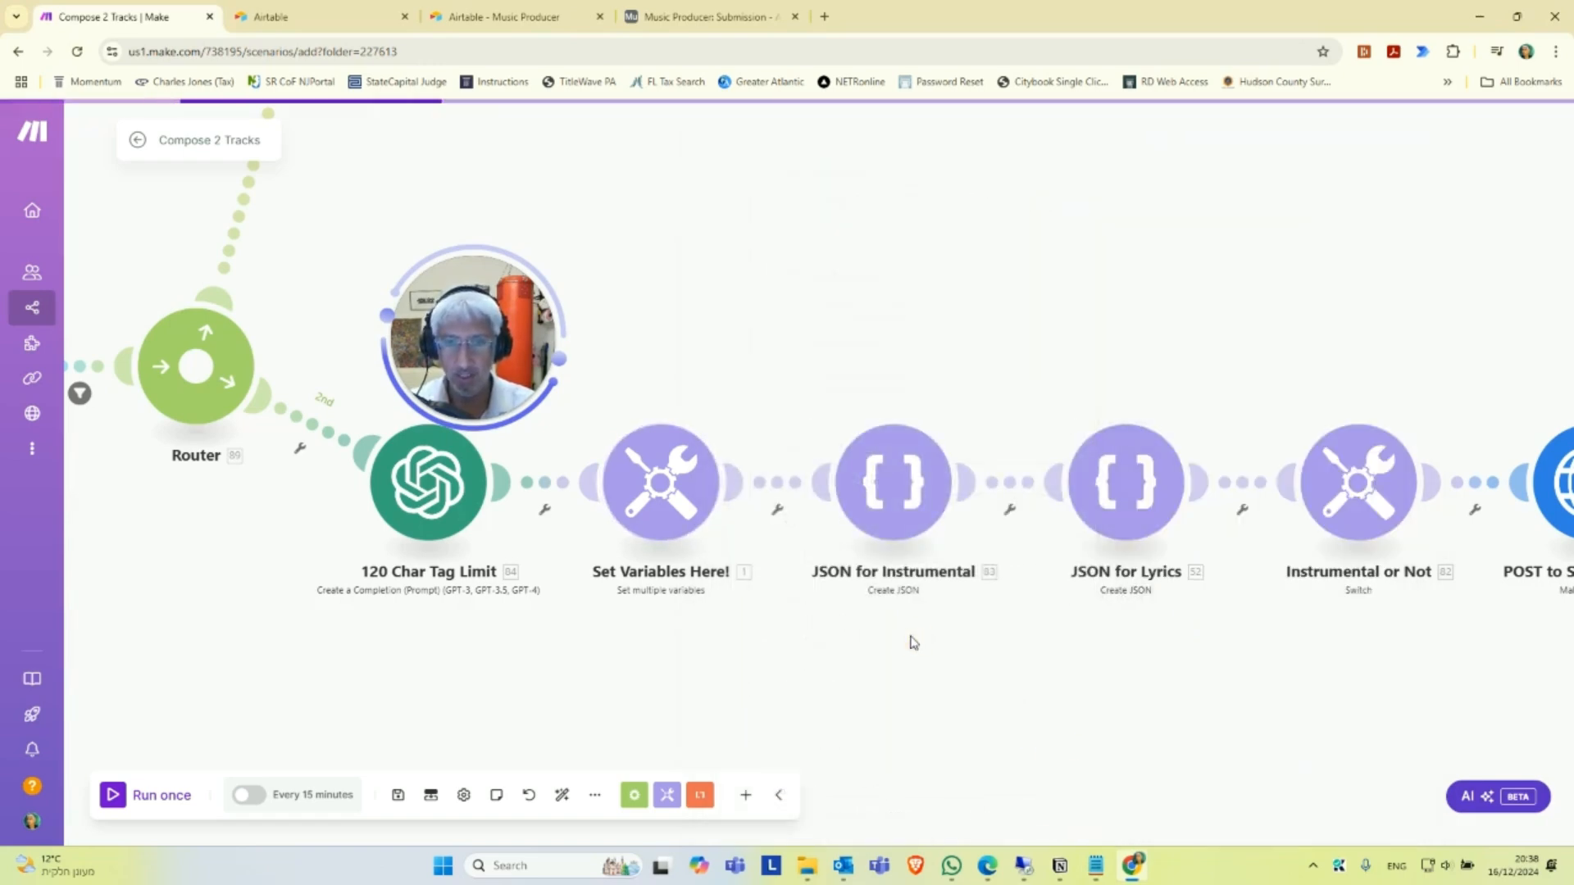
Create a webhook named "Compose 2 Tracks - Webhook" for the From 'Song Generation Loop' module at the scenario's start.
{"action": "left_click_drag", "start_coordinate": [364, 626], "coordinate": [547, 618]}
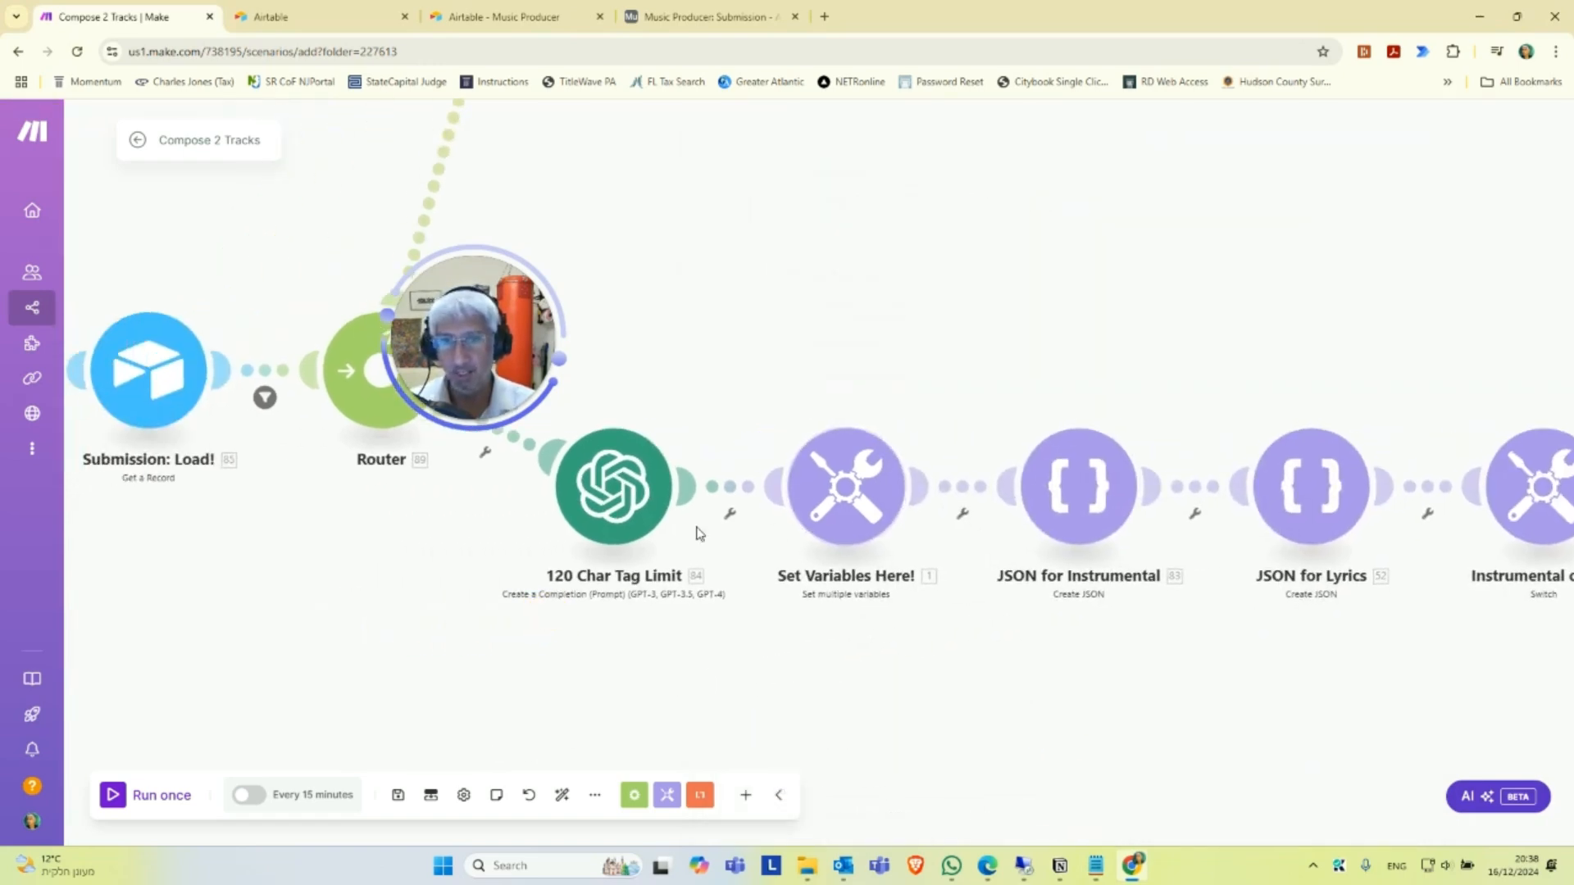
{"action": "left_click_drag", "start_coordinate": [419, 605], "coordinate": [668, 571]}
{"action": "left_click_drag", "start_coordinate": [478, 572], "coordinate": [664, 611]}
{"action": "left_click_drag", "start_coordinate": [429, 584], "coordinate": [487, 651]}
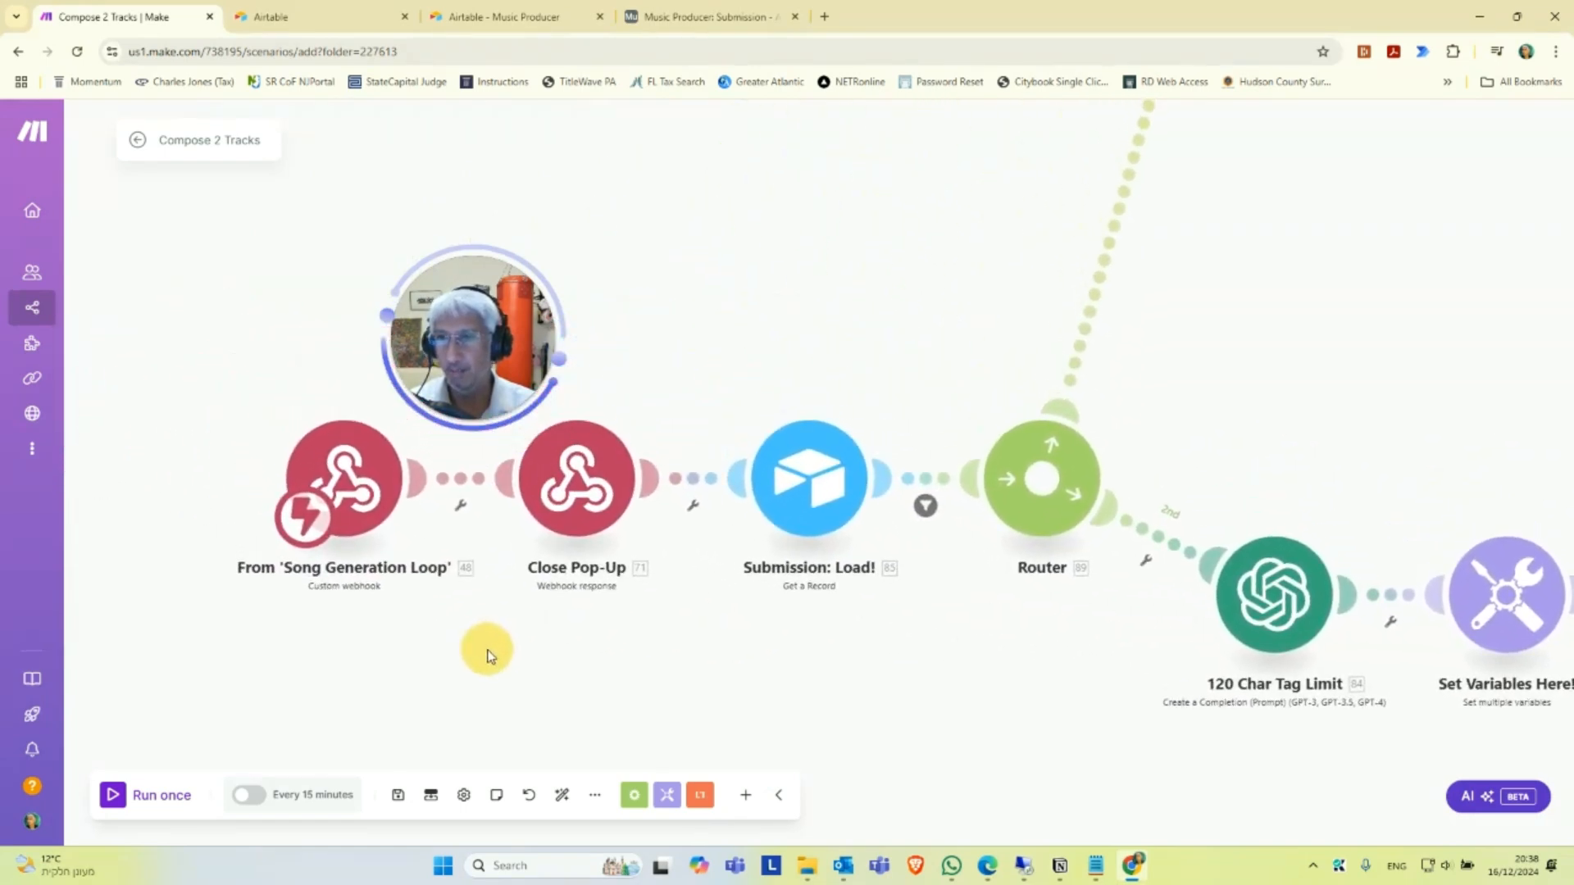
{"action": "left_click", "coordinate": [358, 501]}
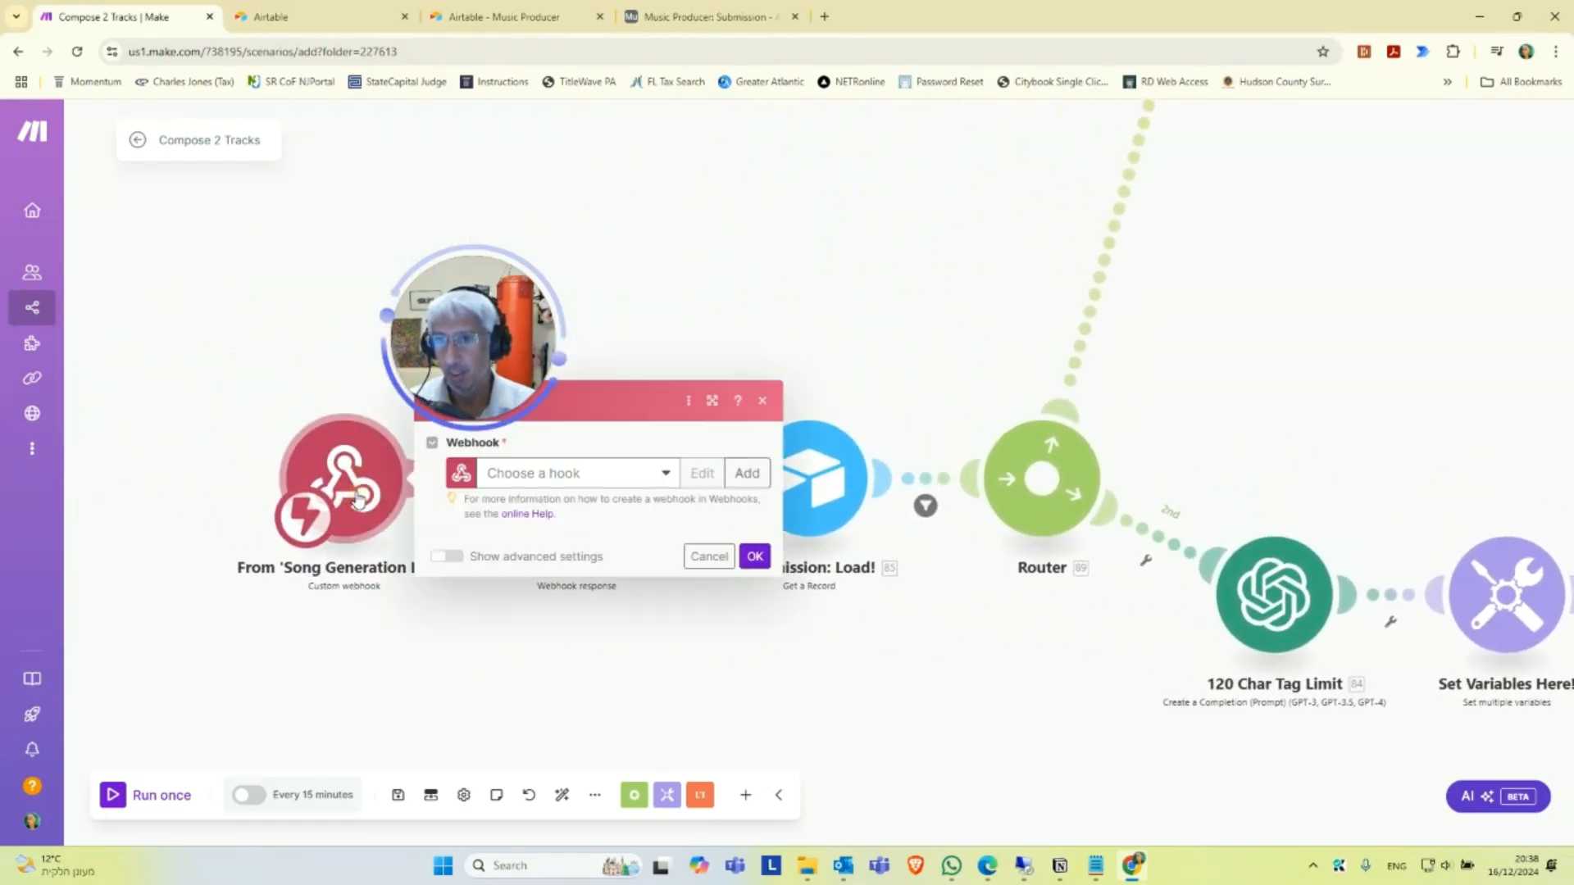
{"action": "left_click", "coordinate": [756, 481]}
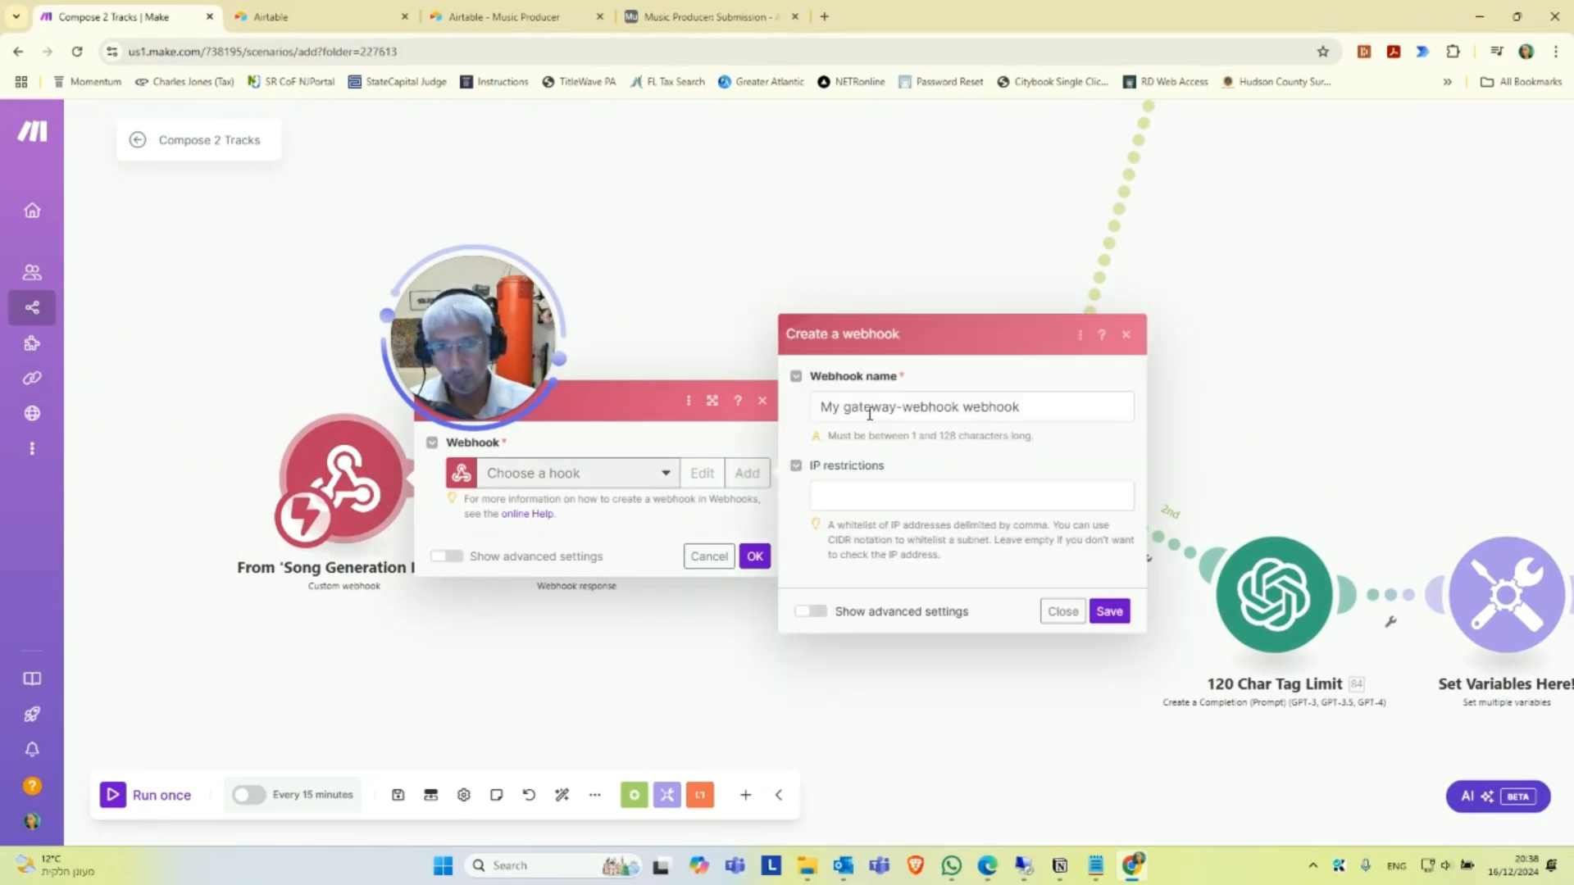
{"action": "triple_click", "coordinate": [870, 414]}
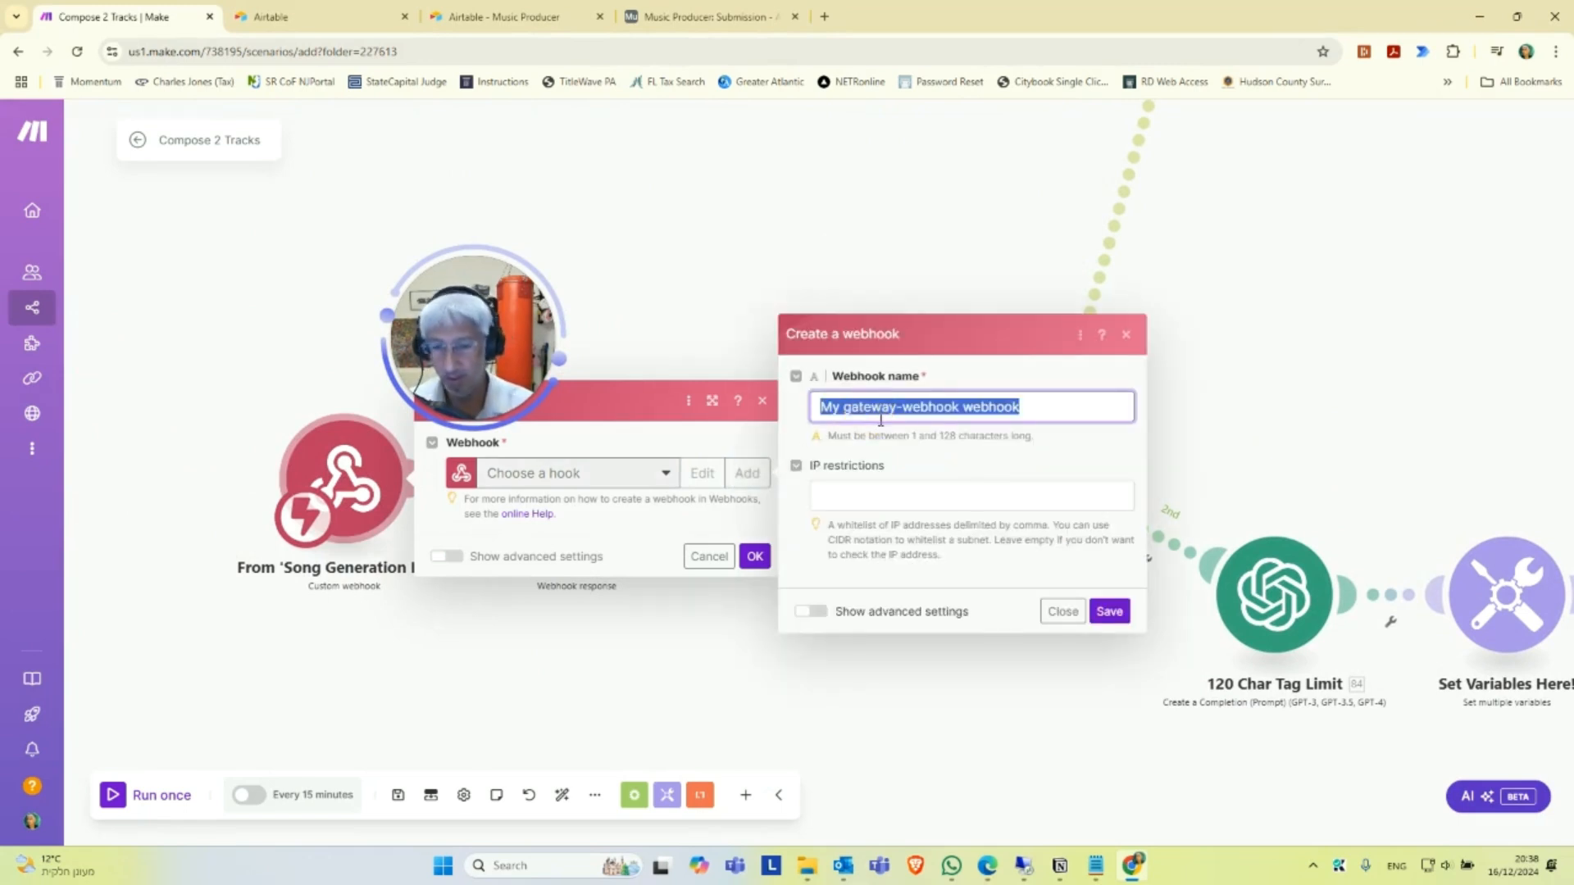
{"action": "type", "text": "Compose 2 Tracks - Webhook"}
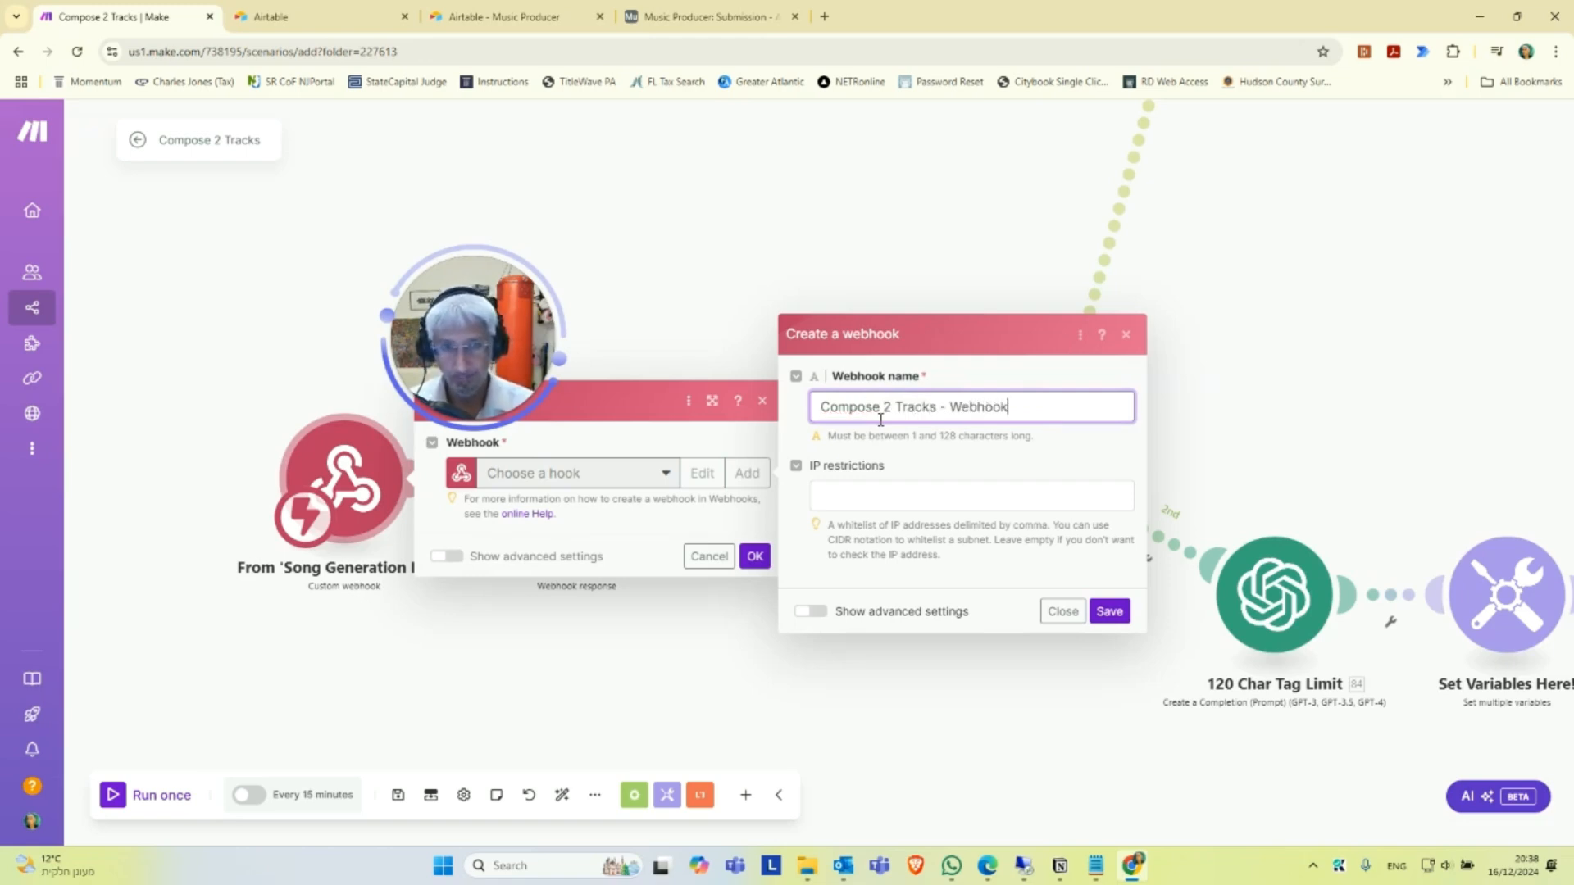
{"action": "left_click", "coordinate": [1120, 613]}
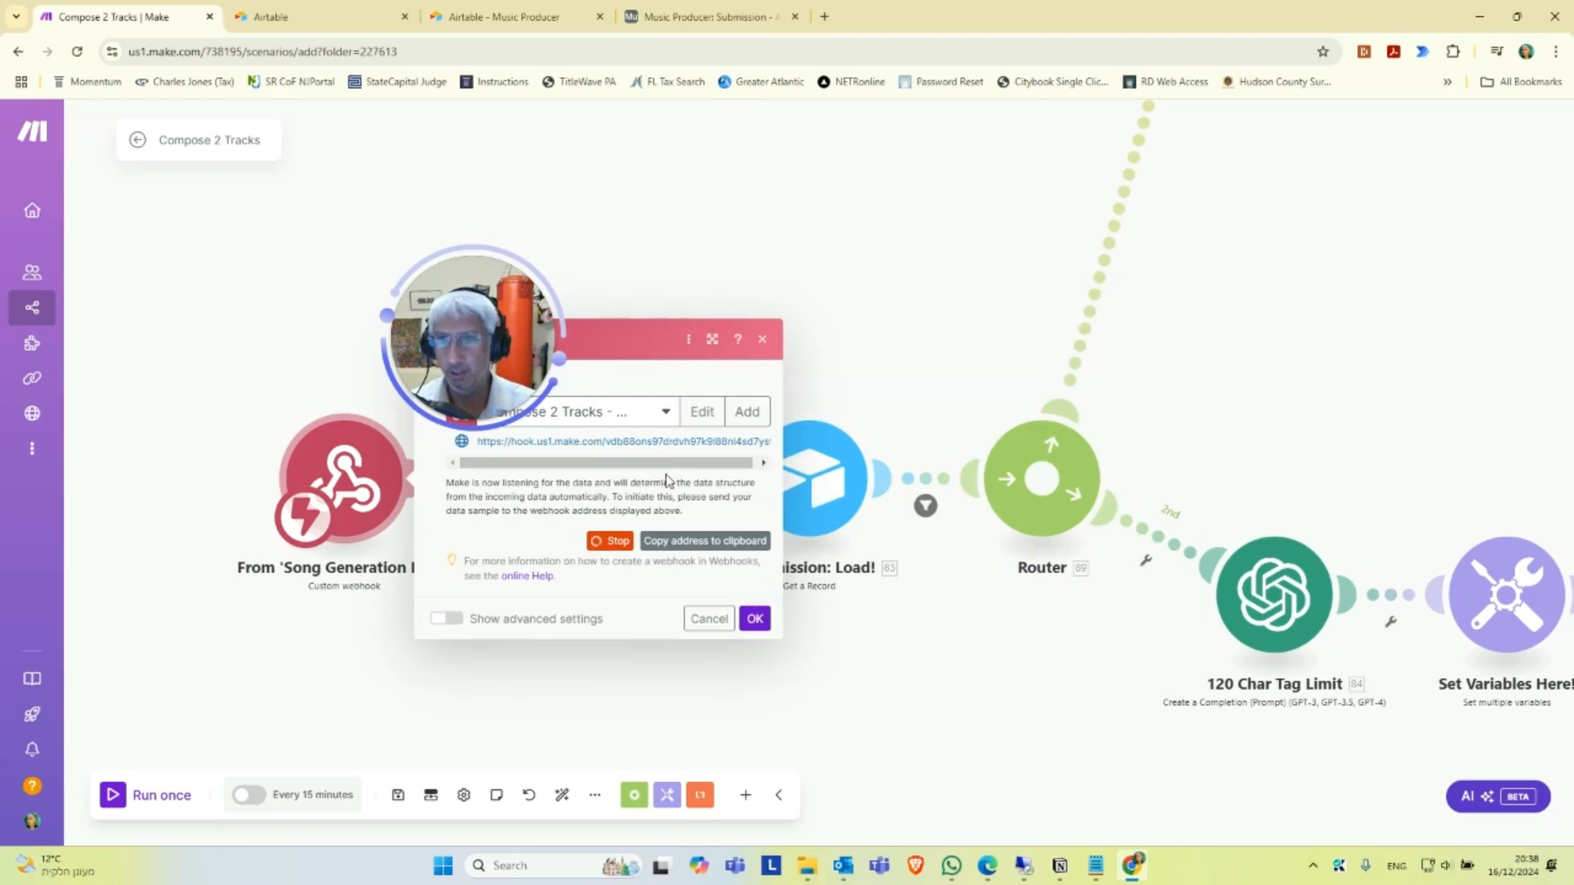
Copy the new webhook's address, and close the Airtable workspace page and the read-only shared Music Producer base.
{"action": "left_click", "coordinate": [724, 543]}
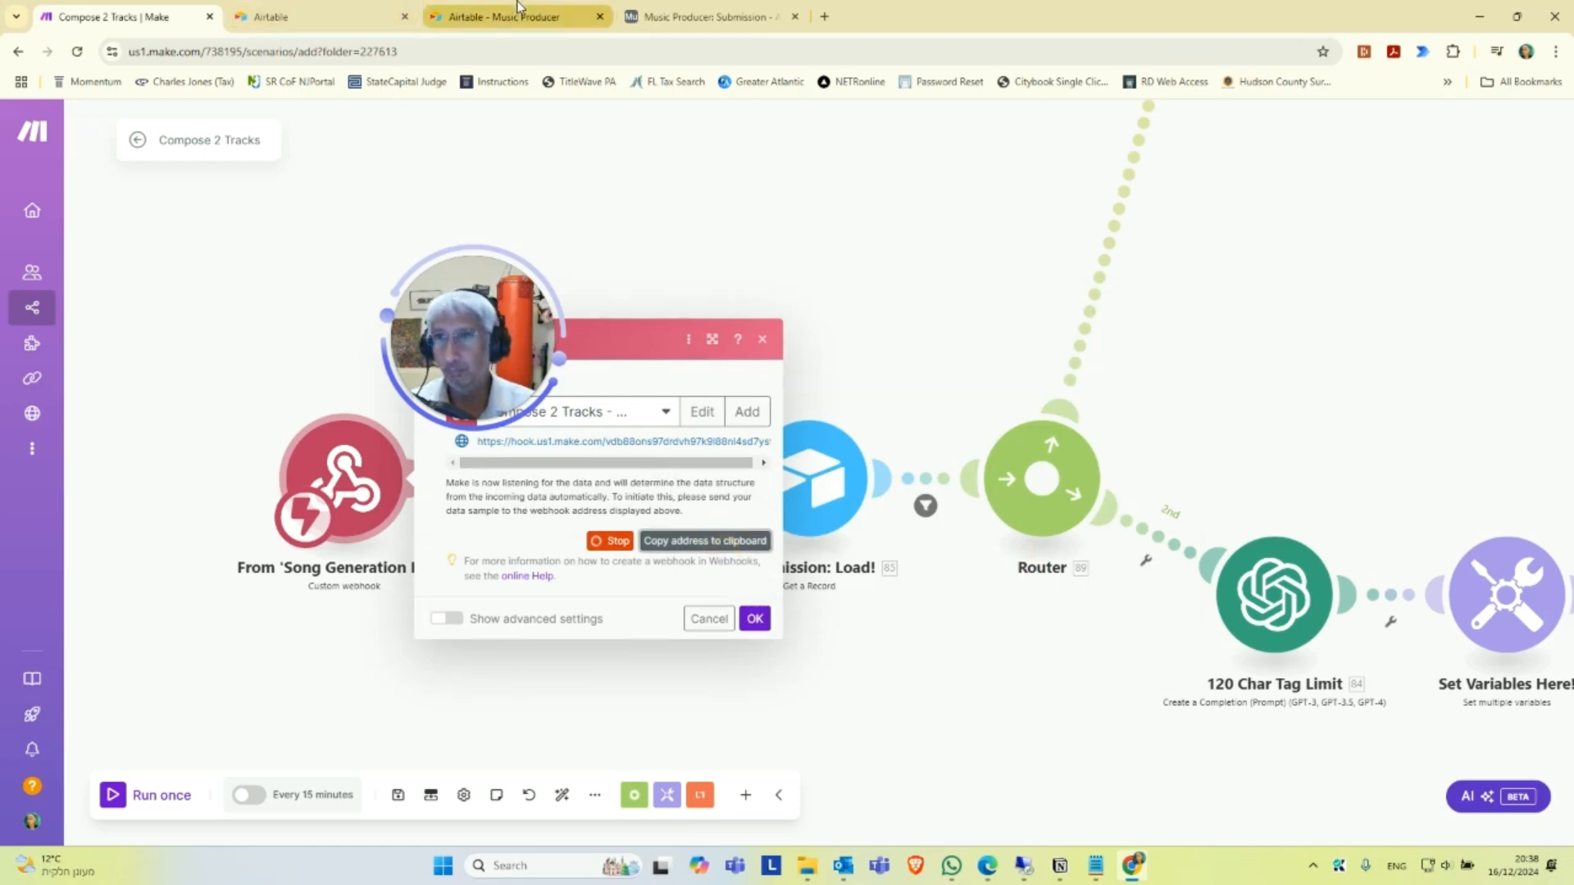
{"action": "left_click", "coordinate": [366, 14]}
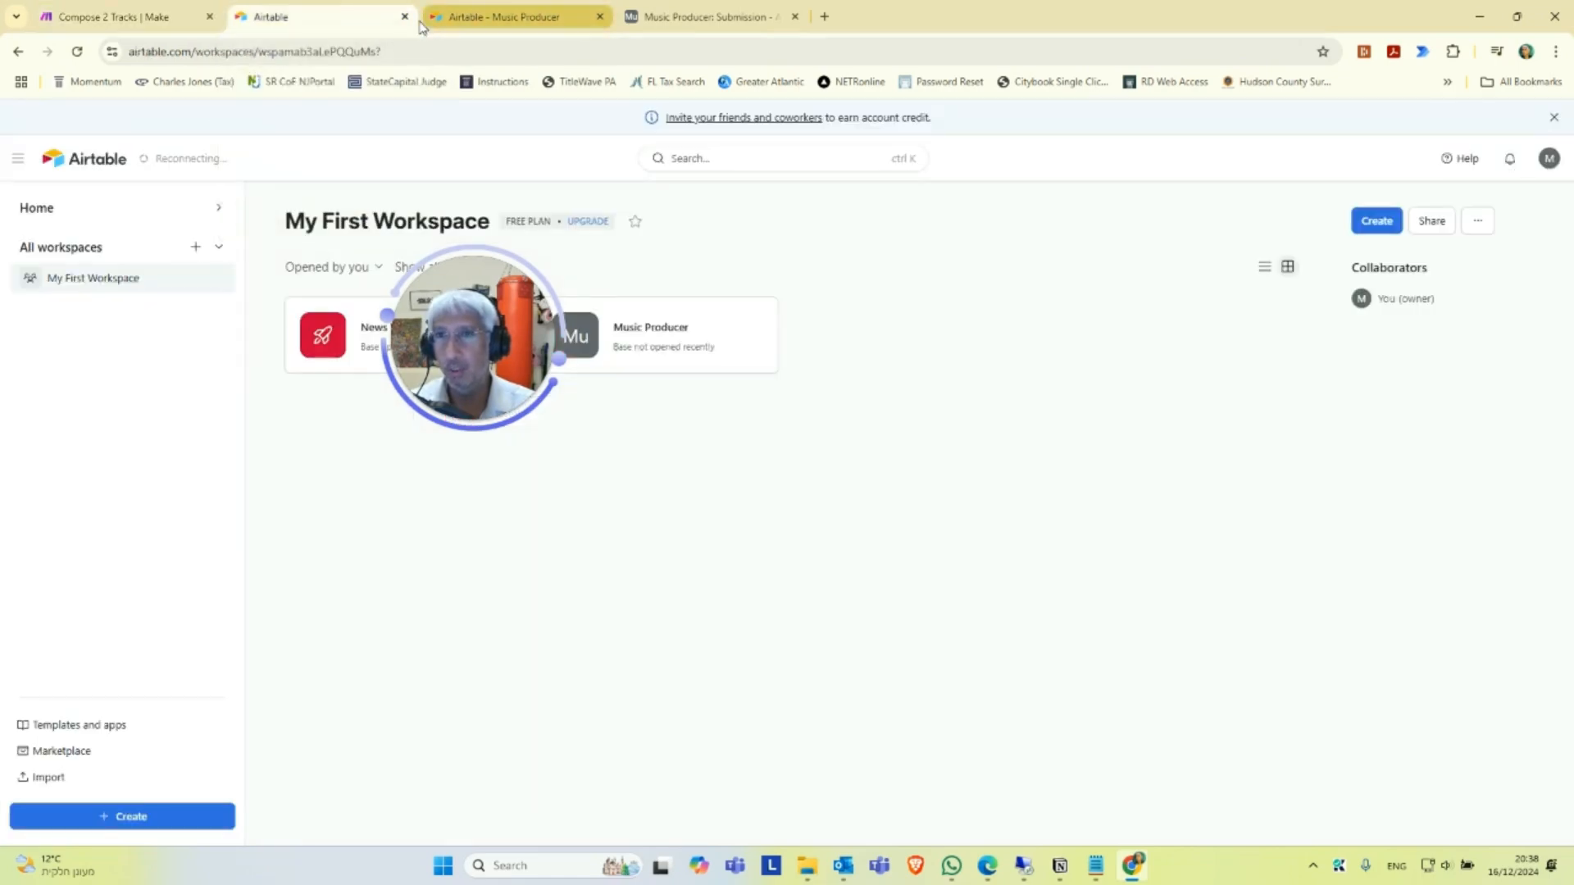
{"action": "left_click", "coordinate": [404, 16]}
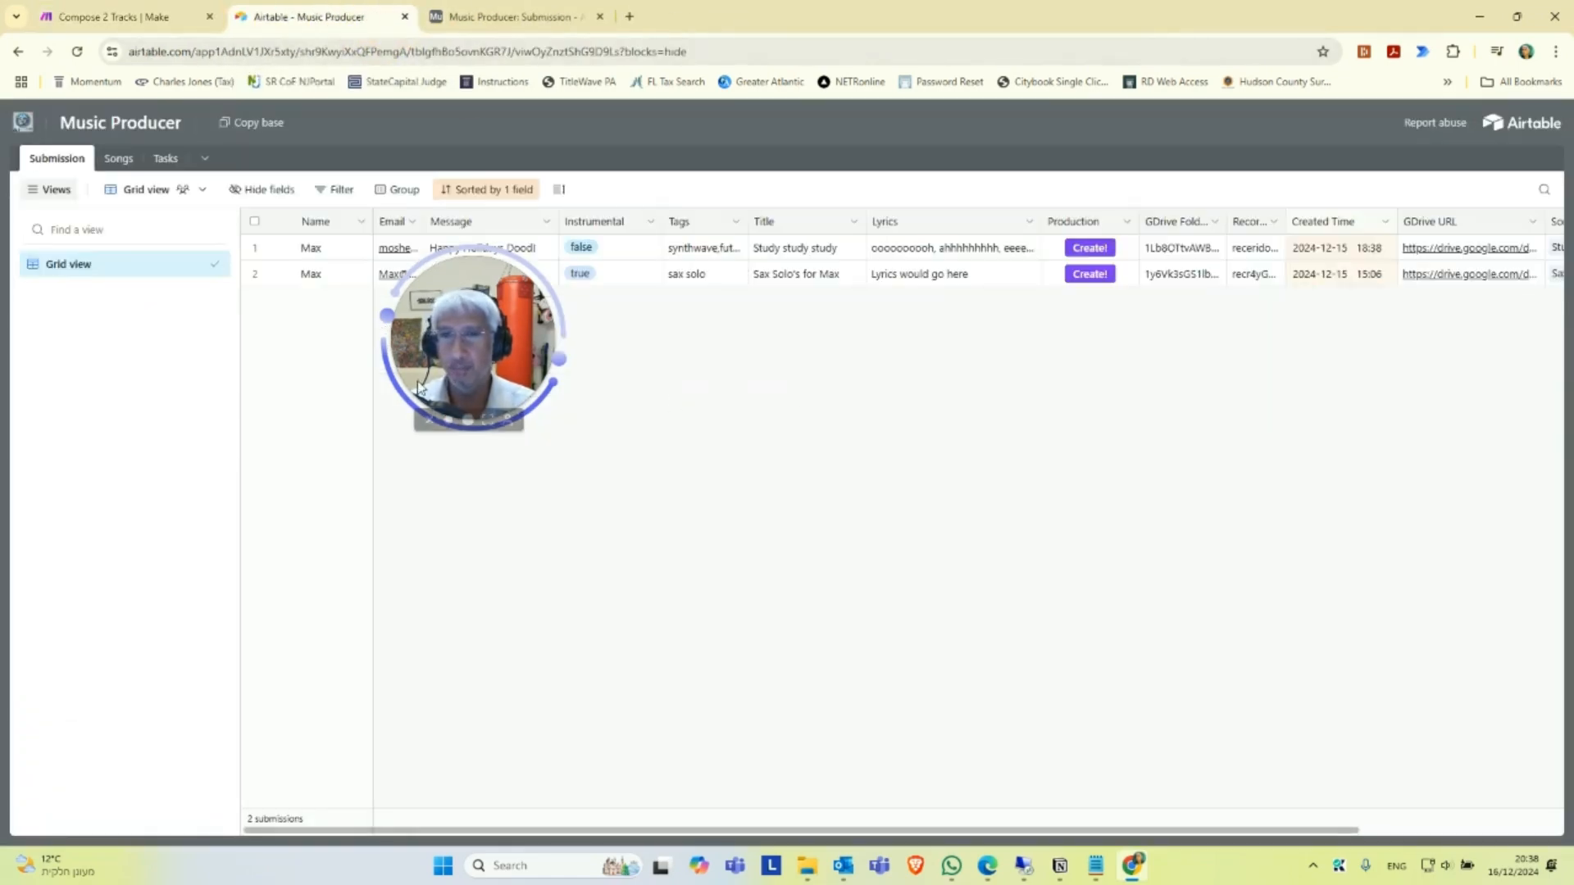
{"action": "right_click", "coordinate": [1087, 227]}
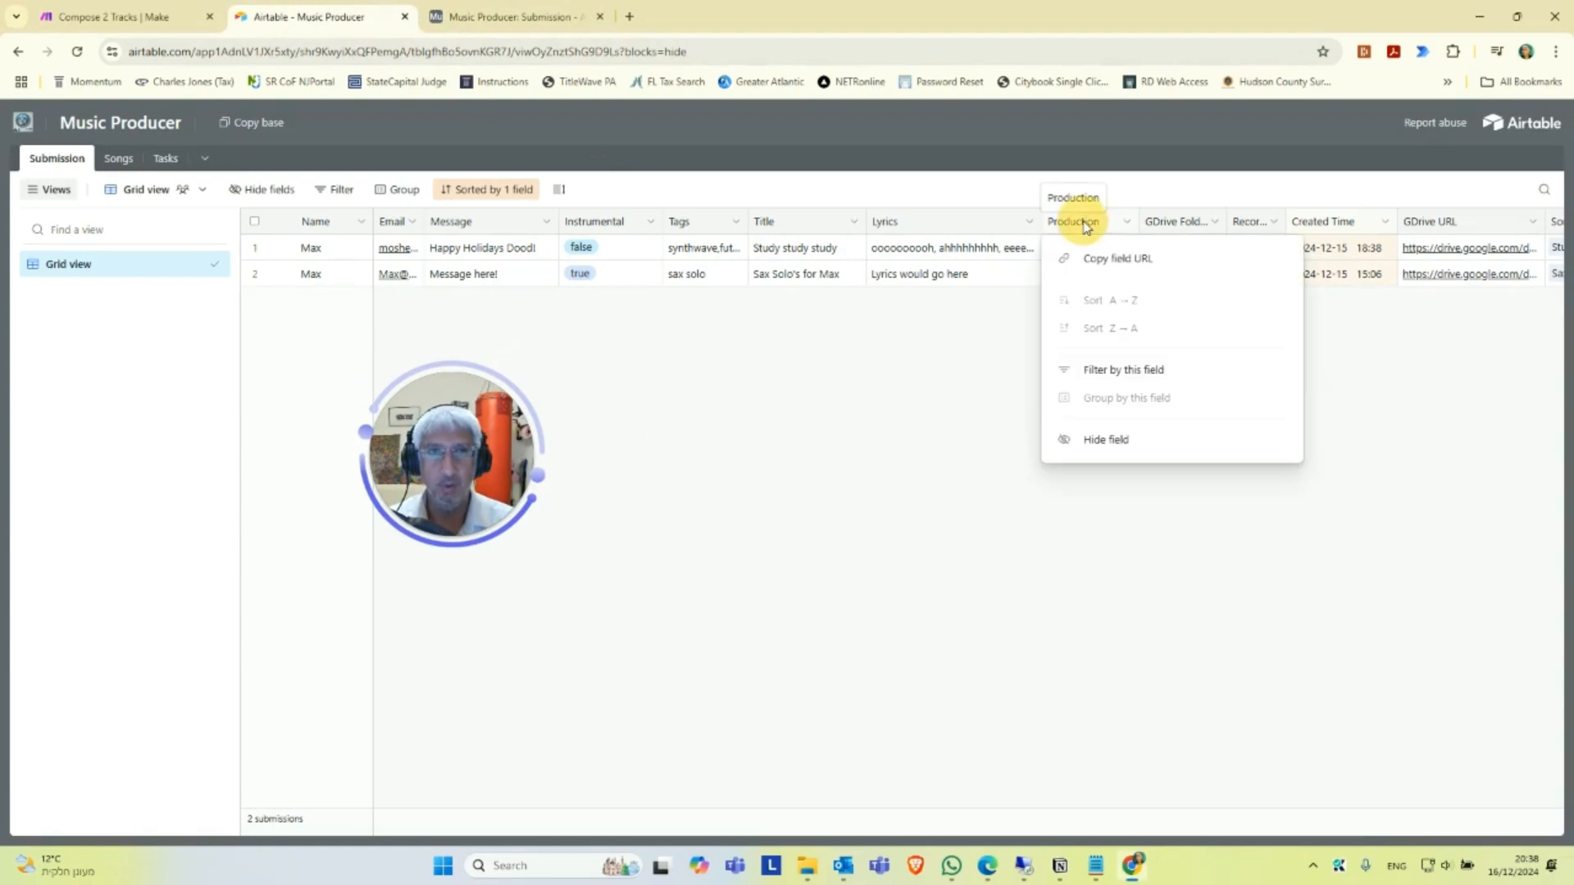
{"action": "left_click", "coordinate": [1016, 354]}
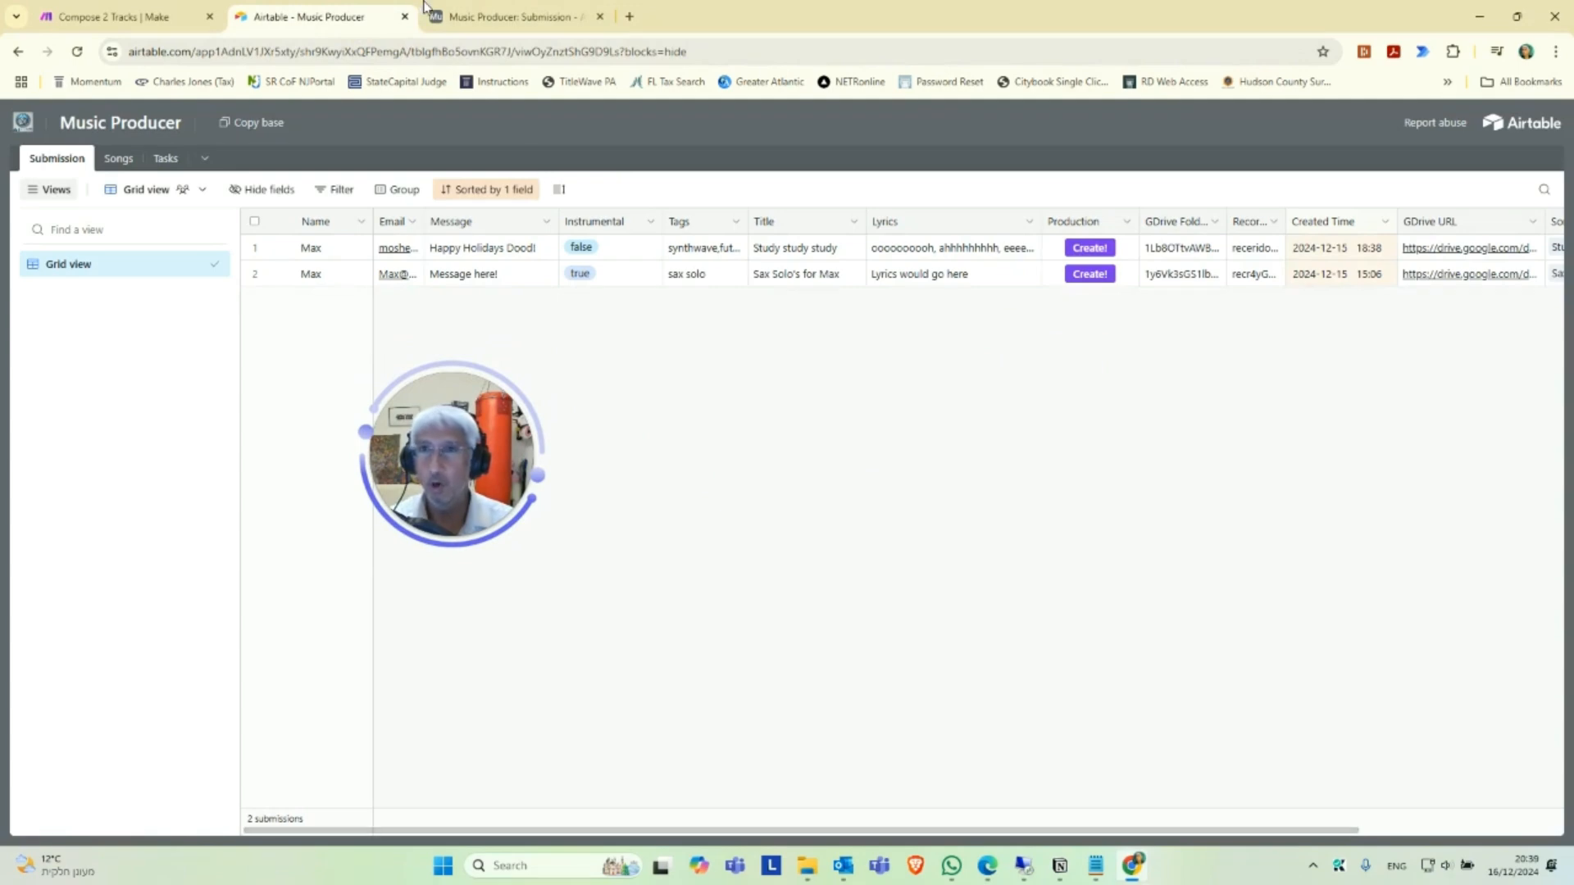
{"action": "left_click", "coordinate": [402, 18]}
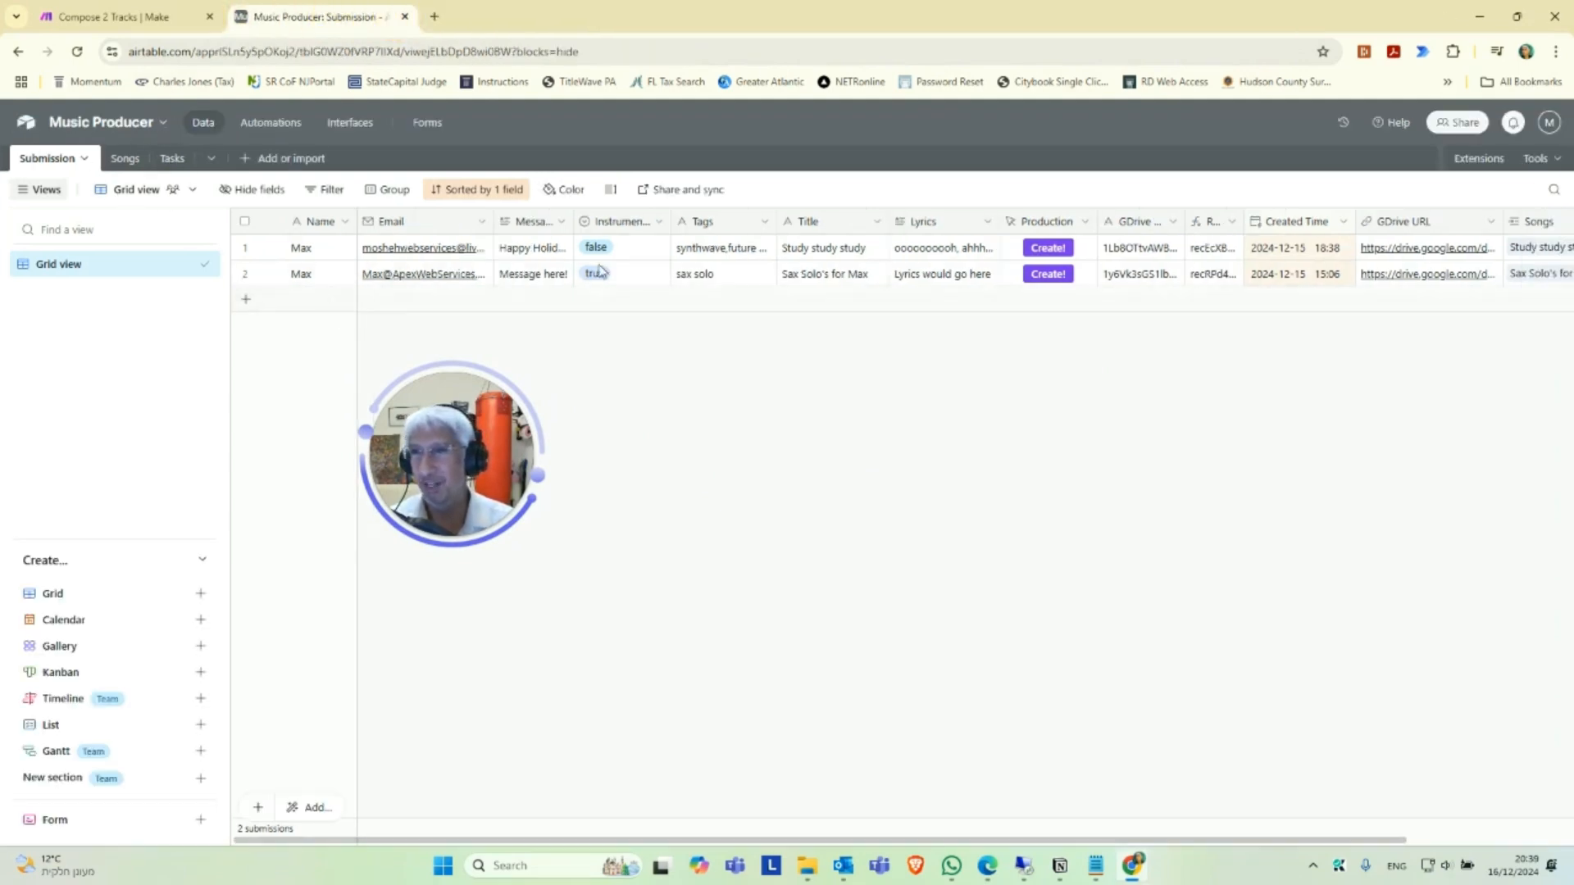
{"action": "left_click", "coordinate": [1059, 369]}
{"action": "left_click", "coordinate": [1054, 368]}
{"action": "right_click", "coordinate": [1054, 228]}
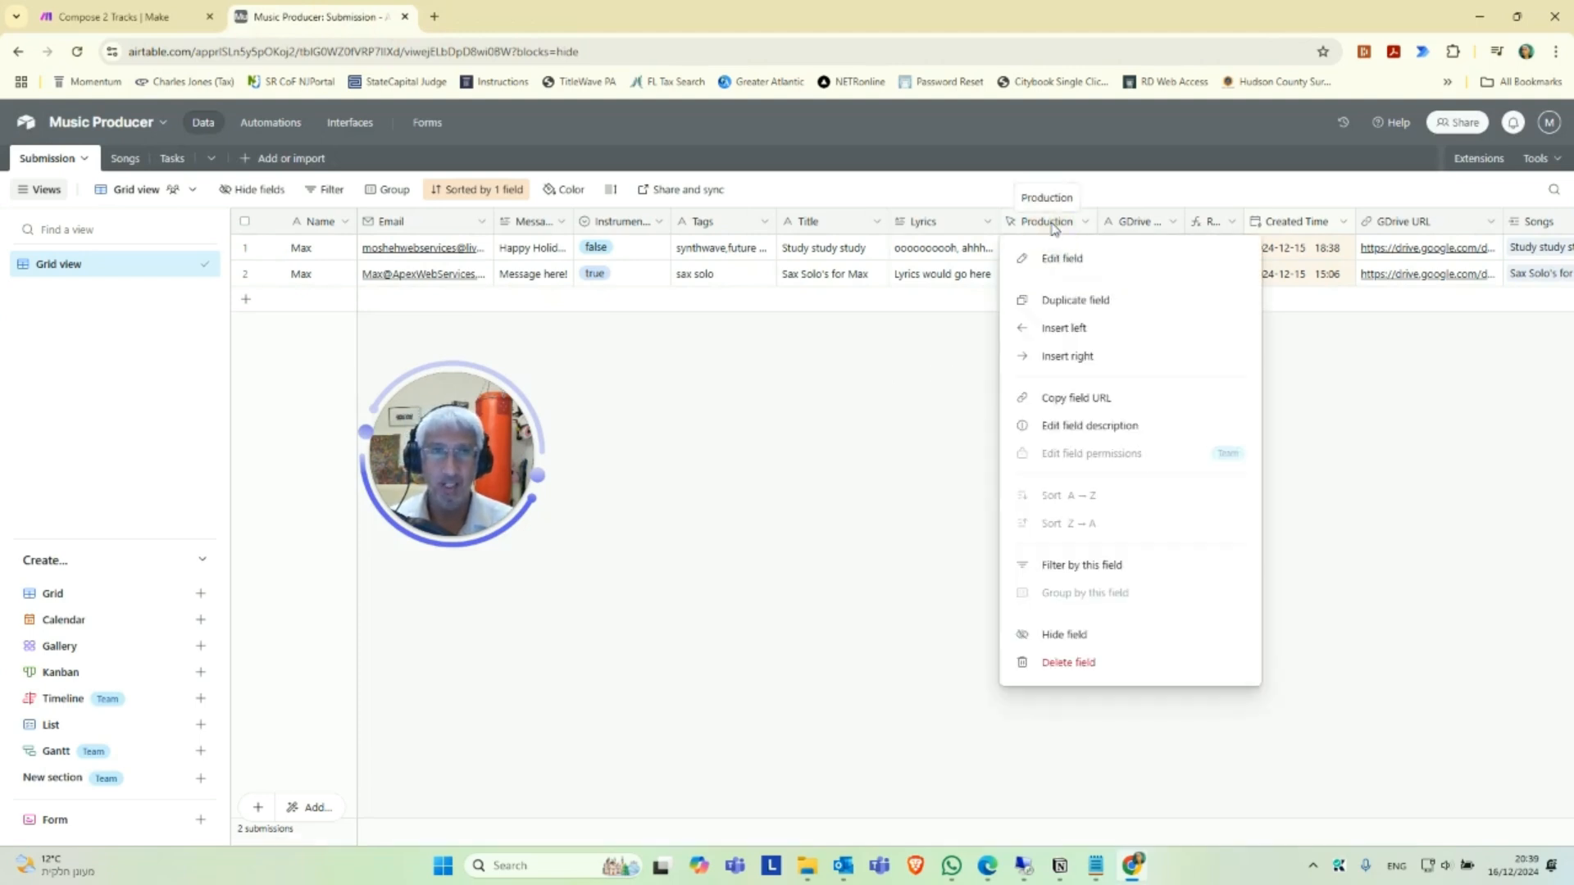
{"action": "left_click", "coordinate": [1067, 257]}
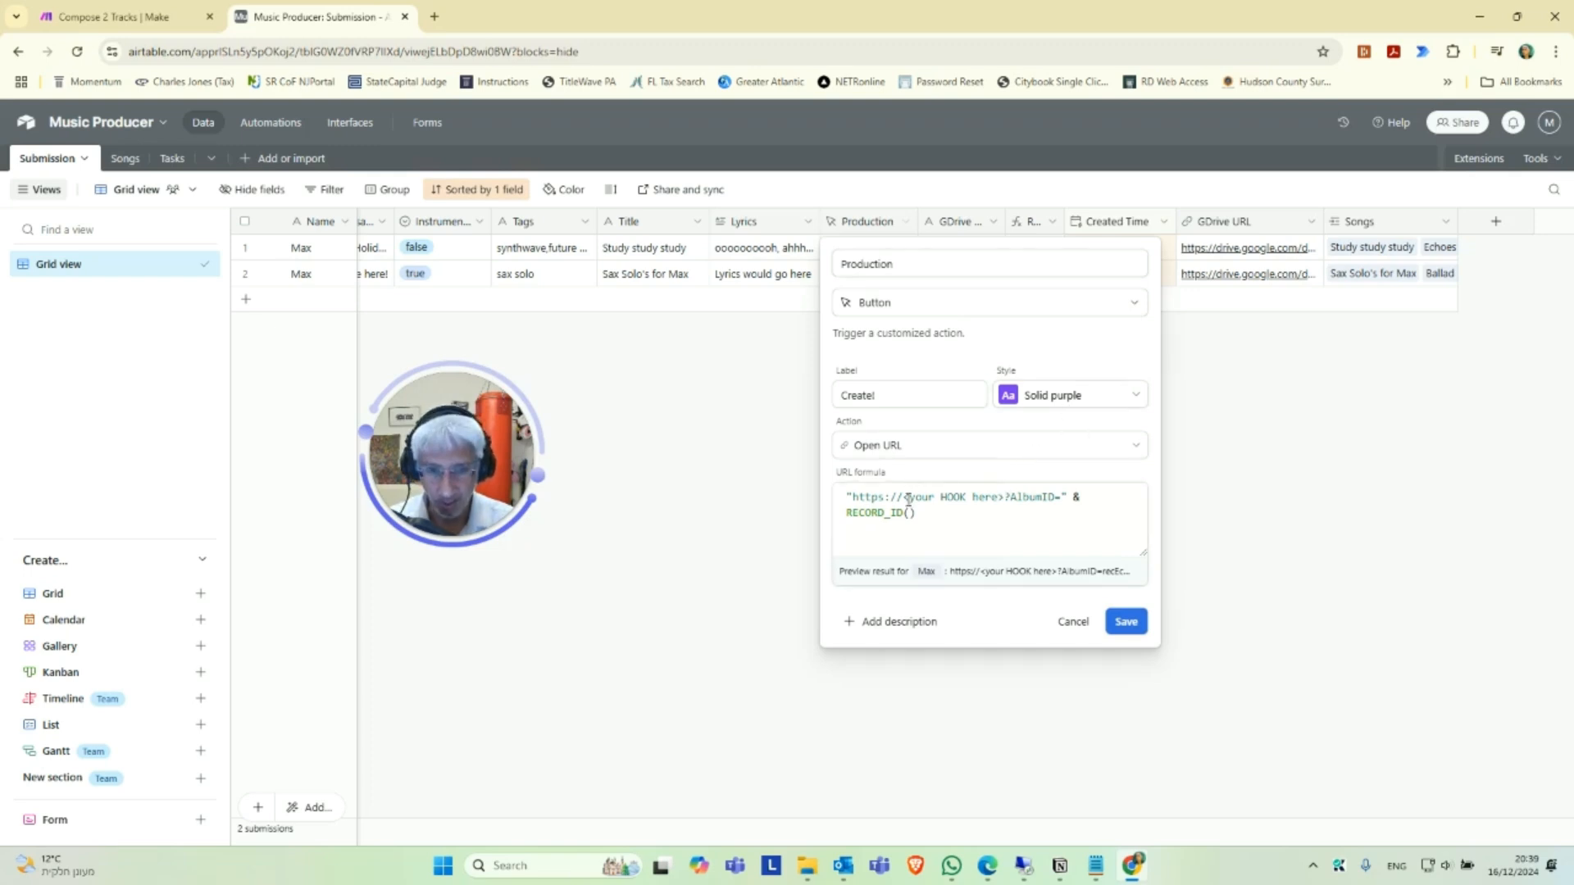
{"action": "left_click_drag", "start_coordinate": [854, 497], "coordinate": [1006, 495]}
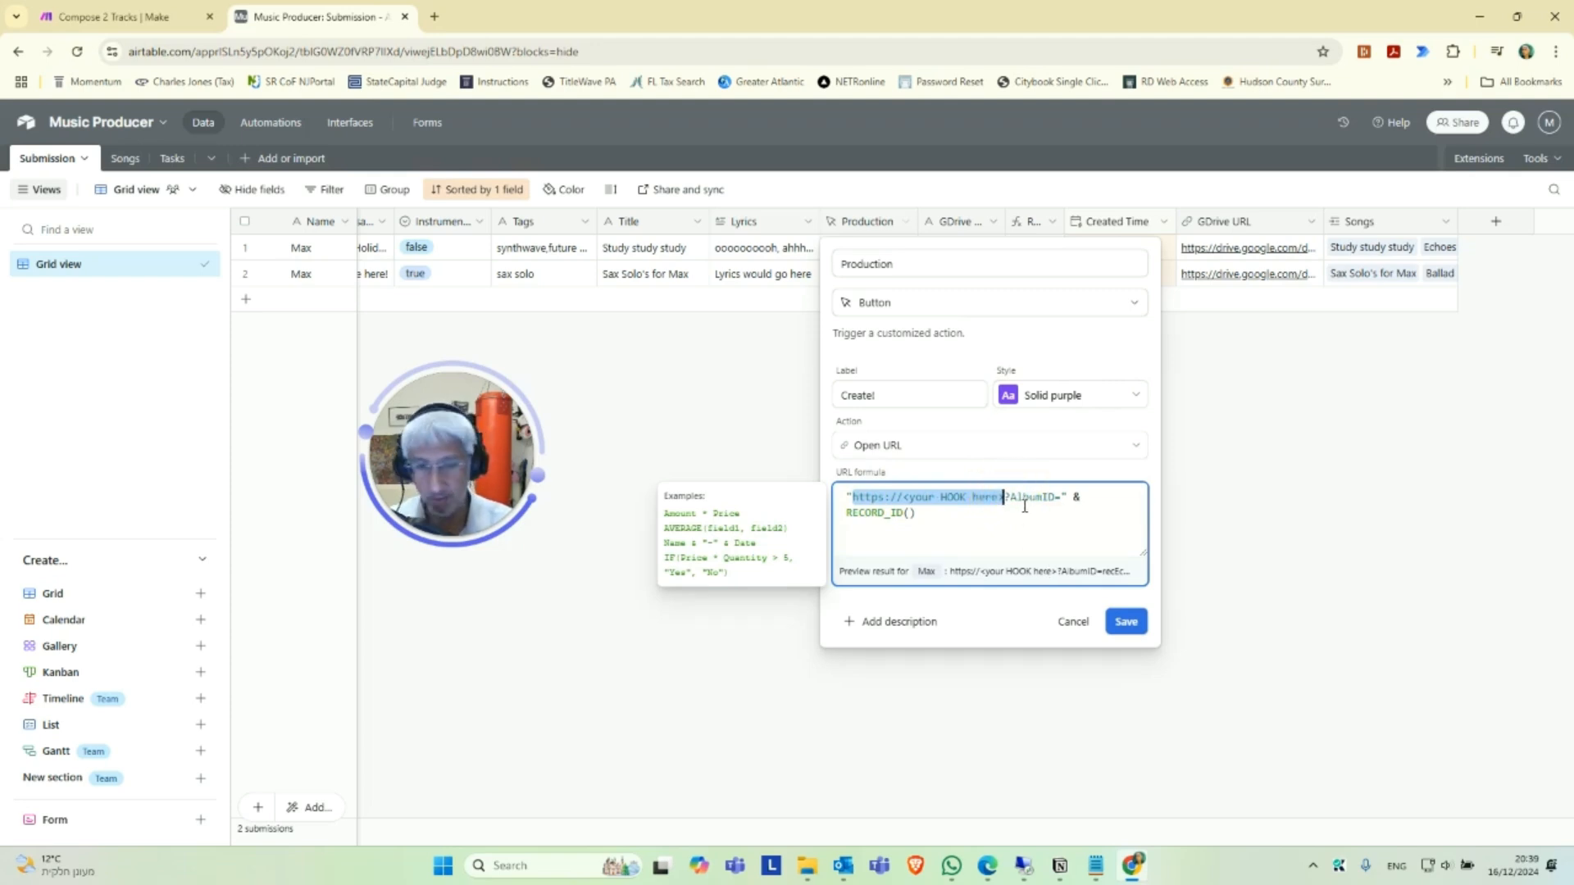
{"action": "key", "text": "ctrl+v"}
{"action": "left_click", "coordinate": [1060, 514]}
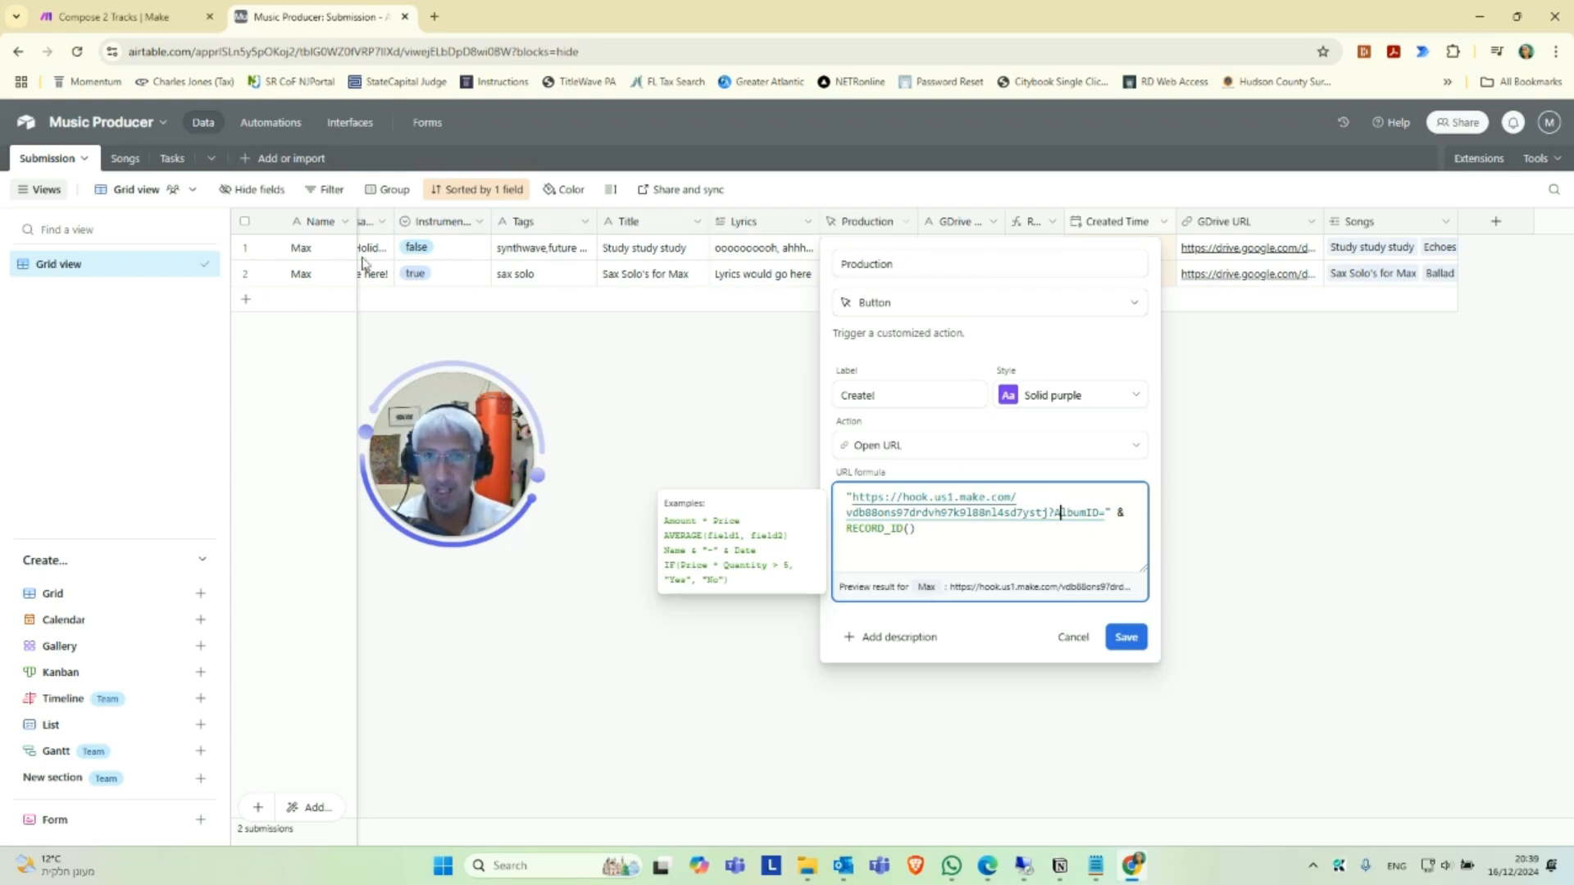
{"action": "left_click", "coordinate": [1134, 641]}
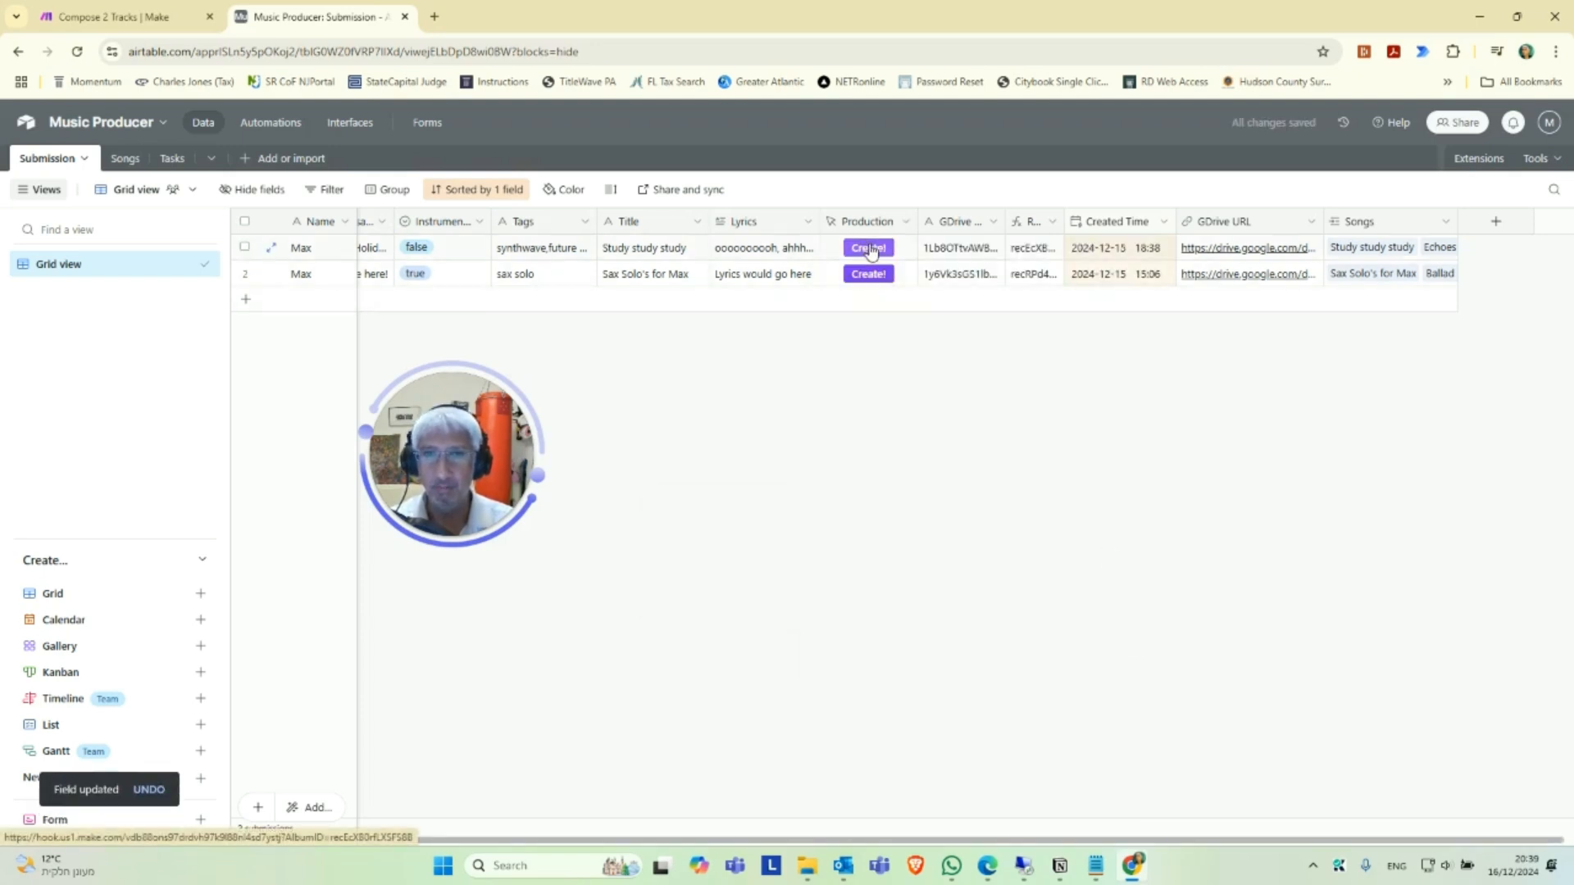
Trigger Create! for the first submission to send sample data to the webhook, and confirm the webhook settings back in Make.
{"action": "left_click", "coordinate": [869, 250]}
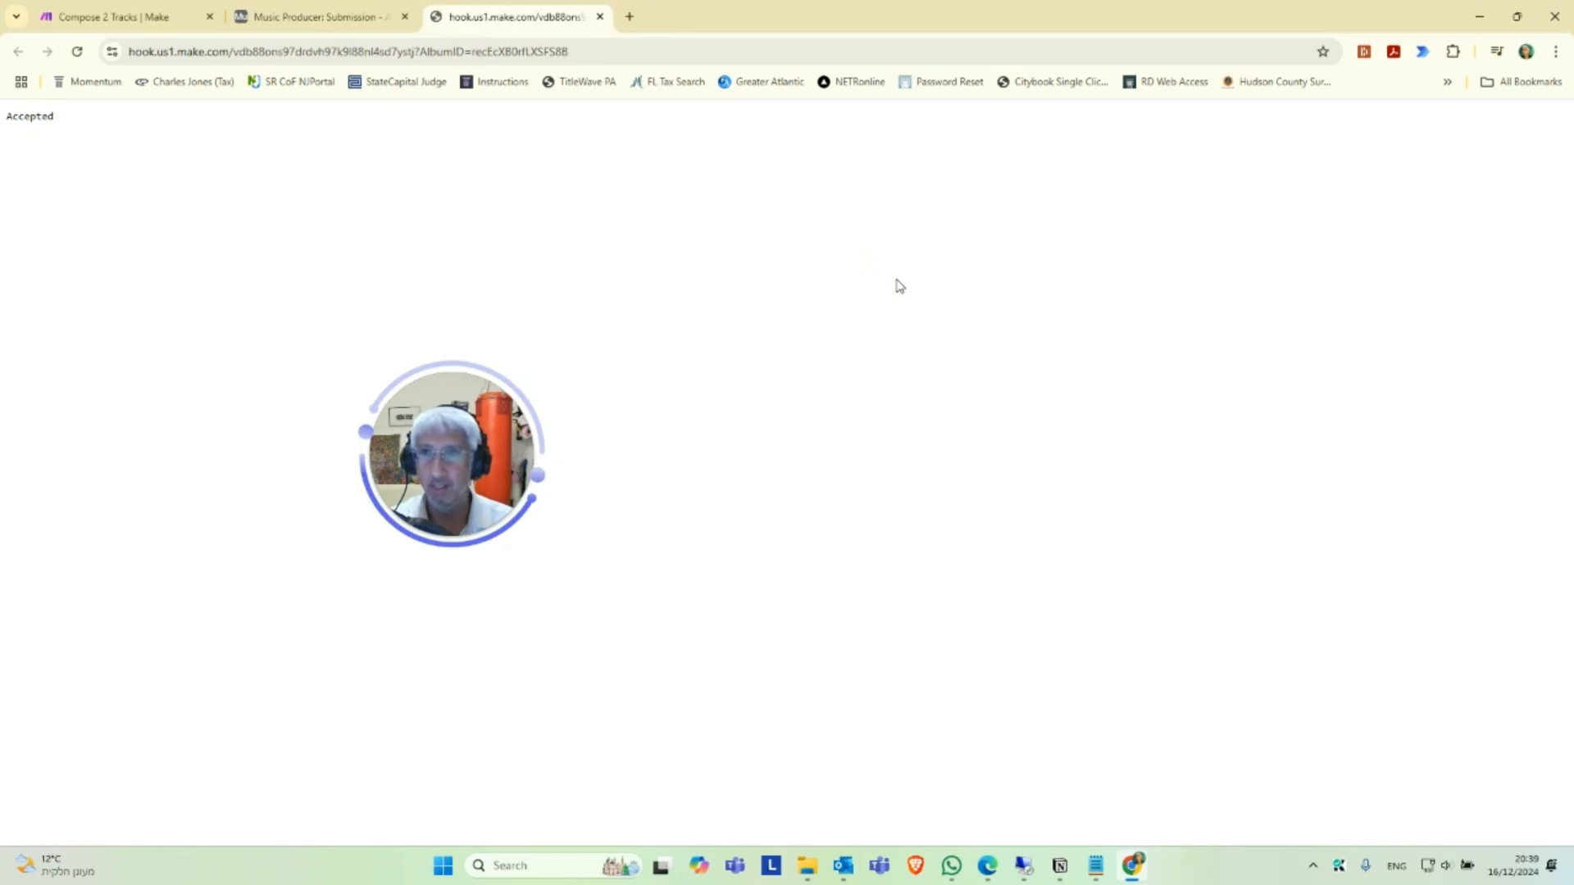
{"action": "left_click", "coordinate": [135, 11]}
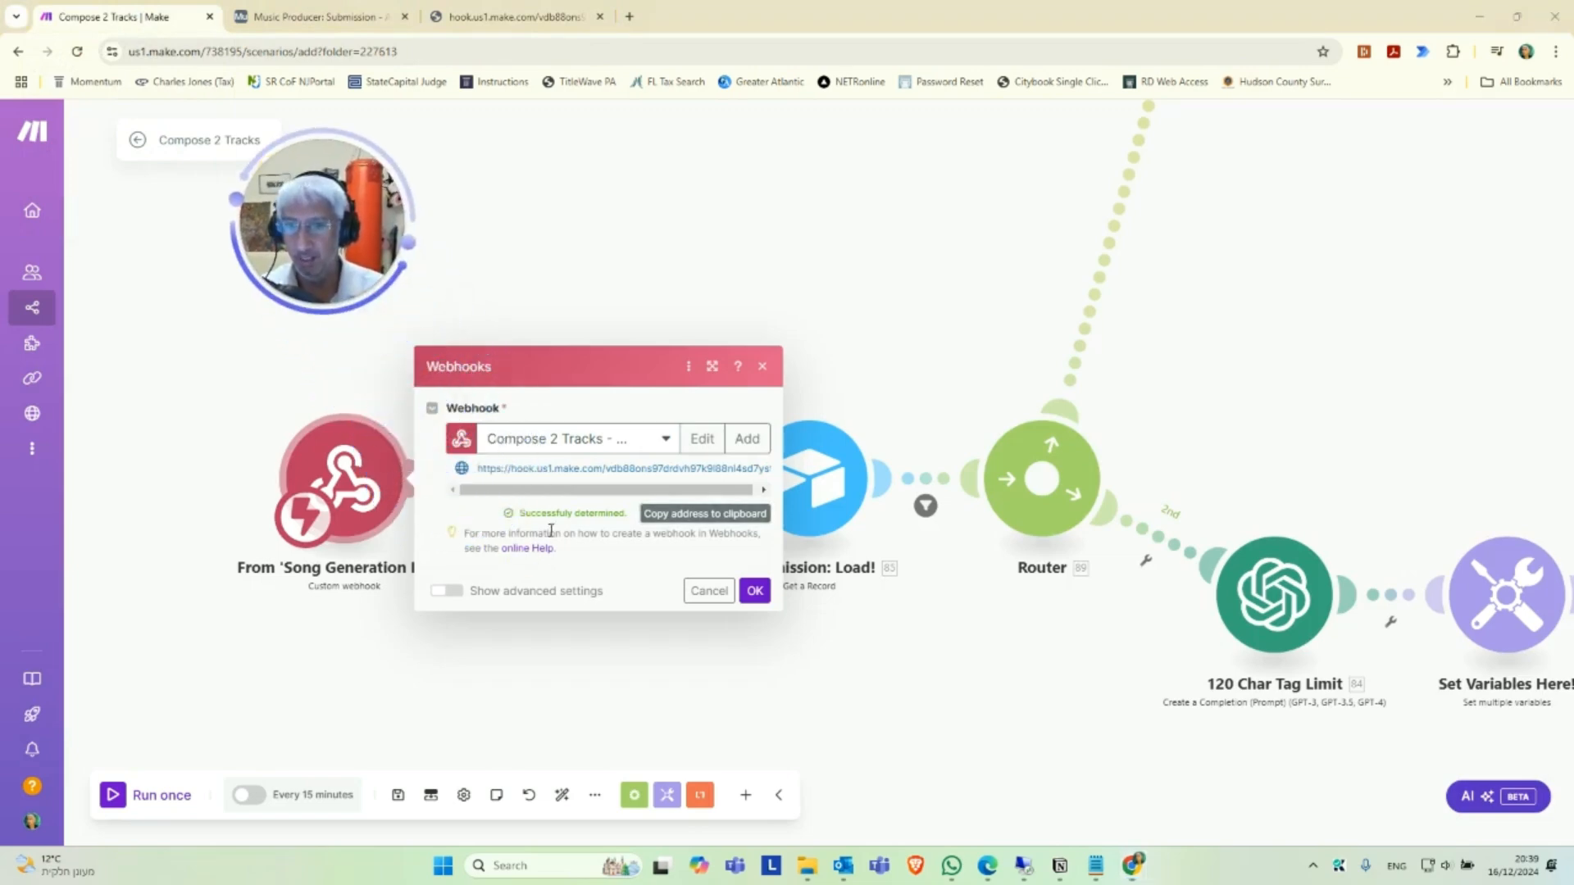
{"action": "left_click", "coordinate": [756, 589]}
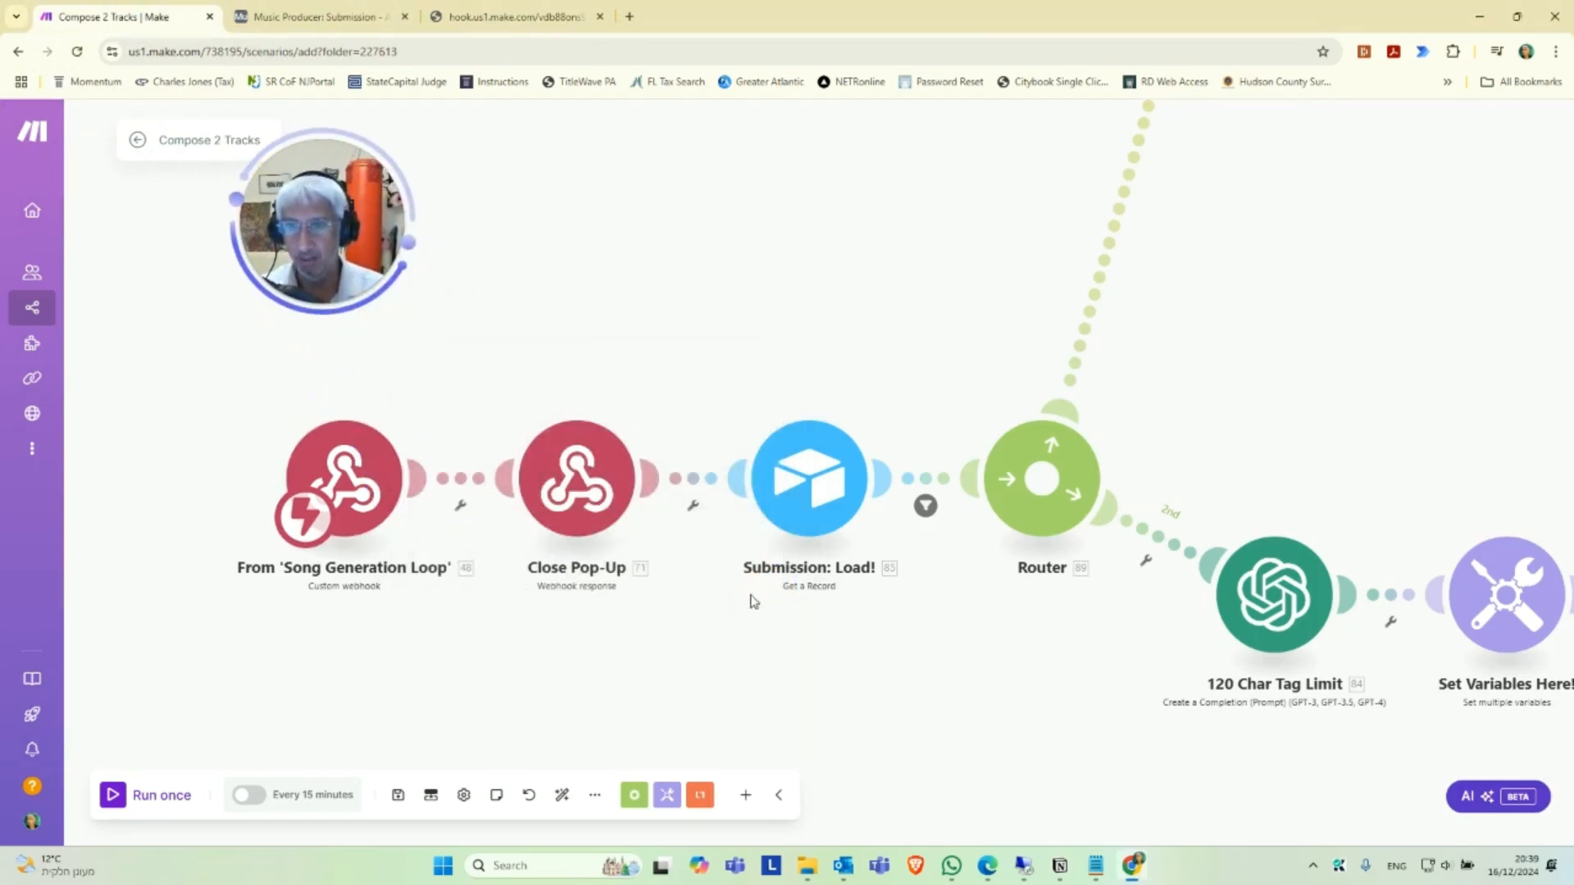
Try to save the scenario with the configured webhook.
{"action": "left_click", "coordinate": [403, 799]}
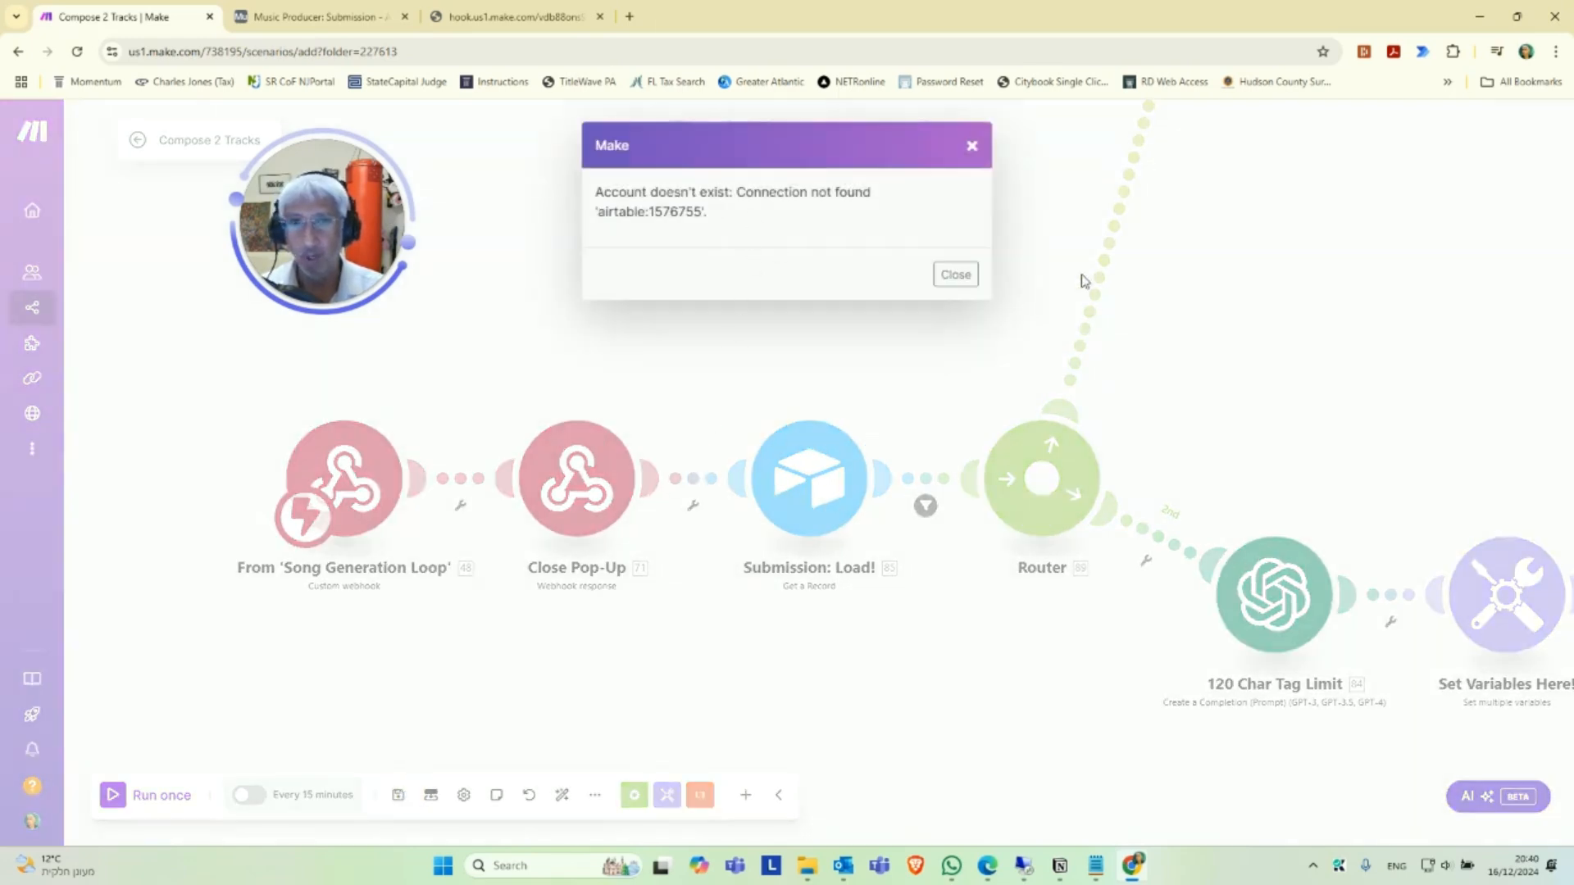
{"action": "left_click", "coordinate": [964, 281]}
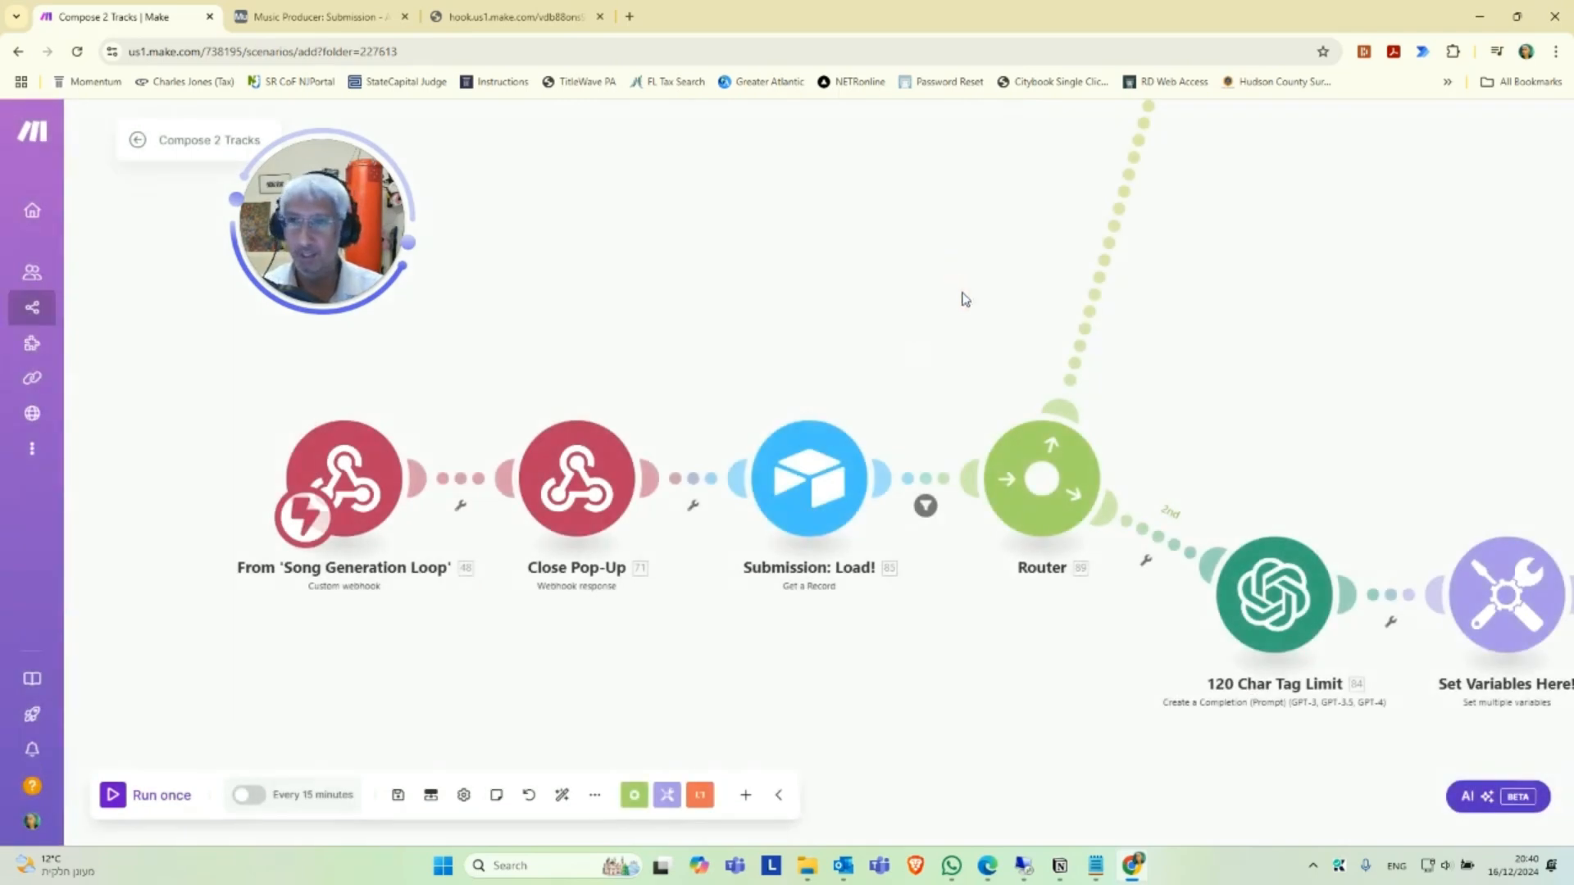
{"action": "left_click_drag", "start_coordinate": [783, 664], "coordinate": [654, 631]}
{"action": "scroll", "coordinate": [727, 647], "scroll_direction": "up", "scroll_amount": 1}
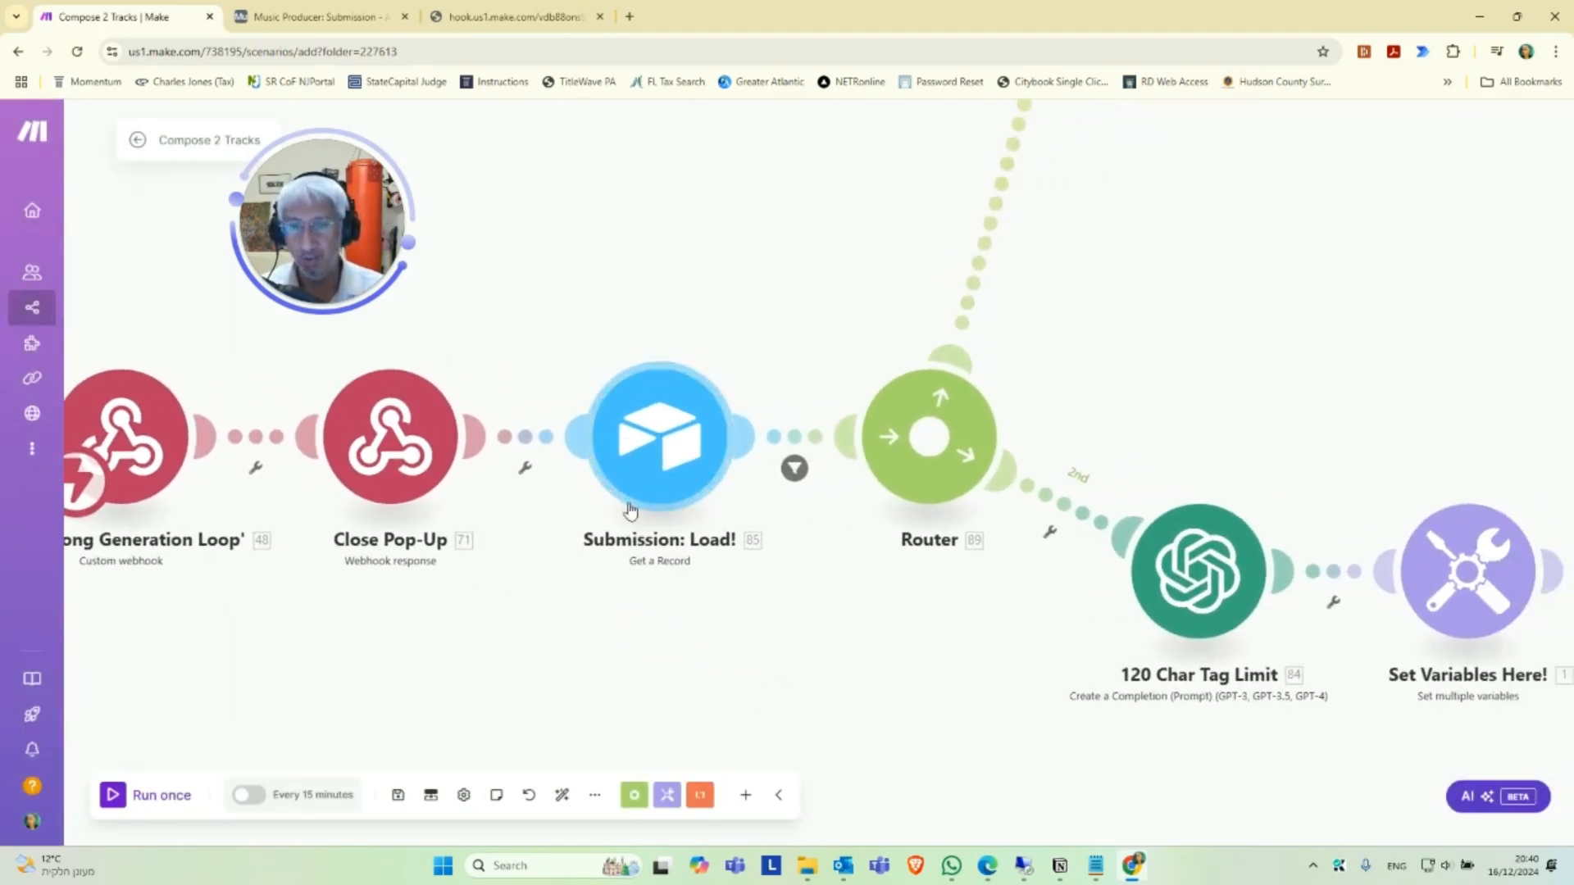
{"action": "scroll", "coordinate": [657, 447], "scroll_direction": "up", "scroll_amount": 1}
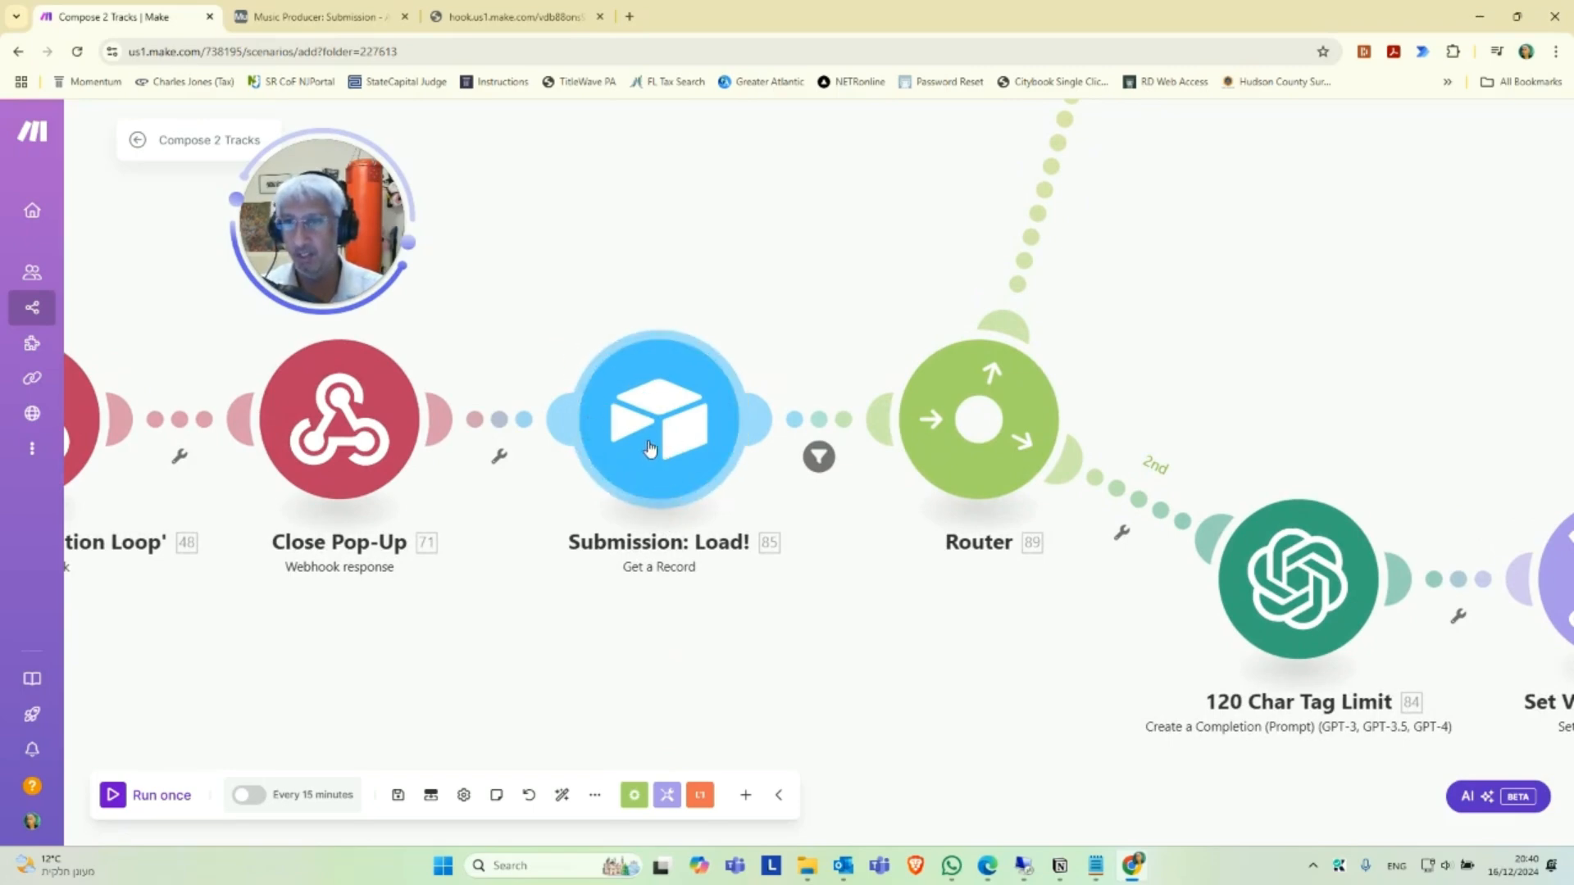
{"action": "left_click", "coordinate": [679, 443]}
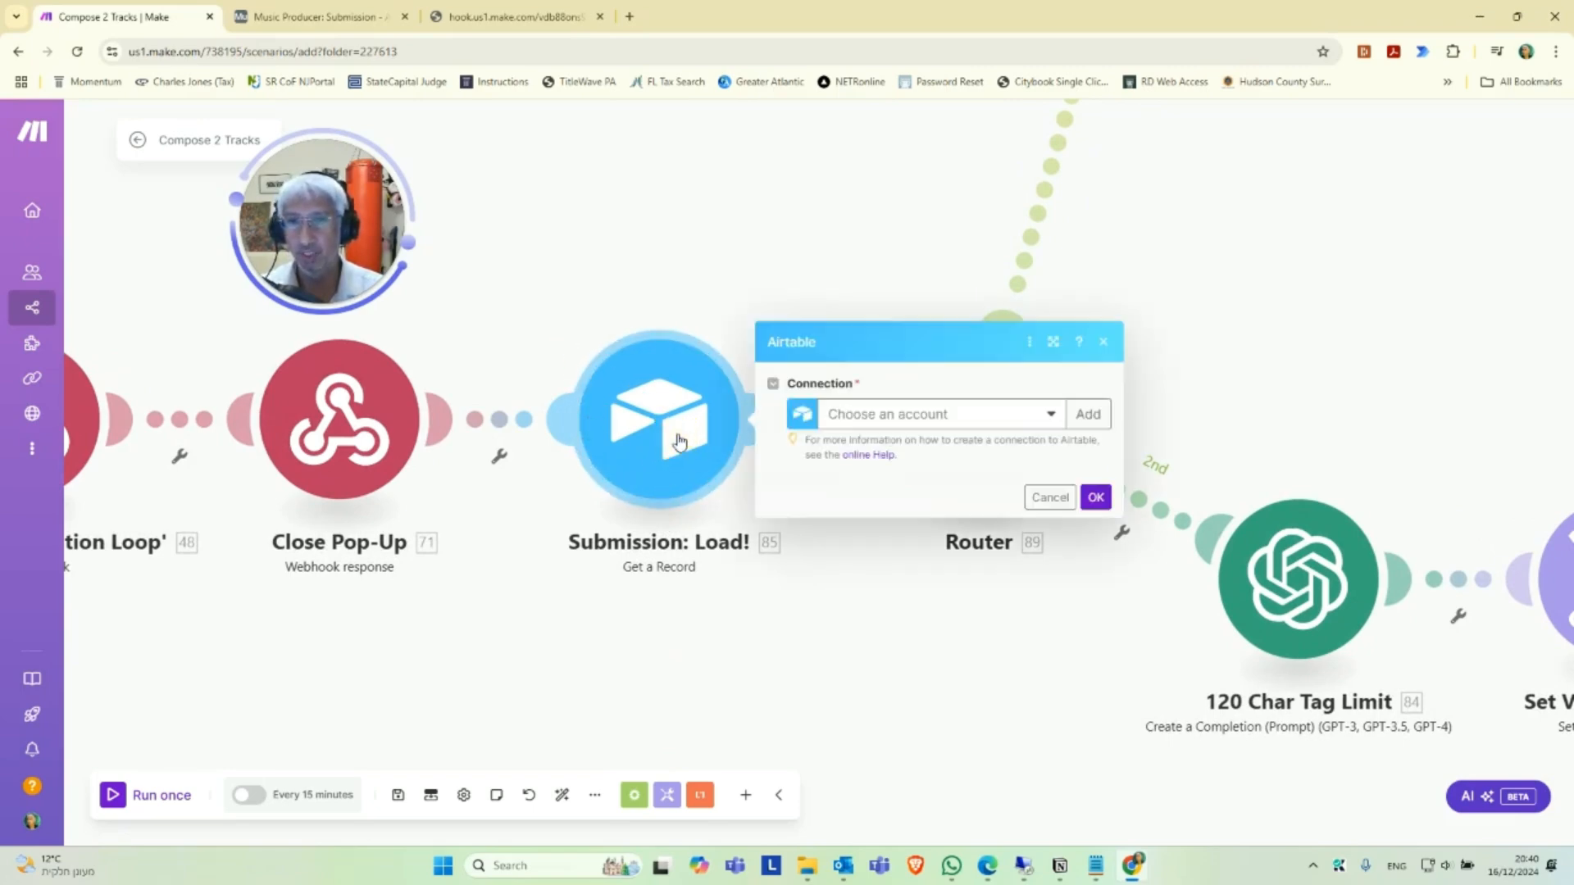
{"action": "left_click", "coordinate": [894, 420]}
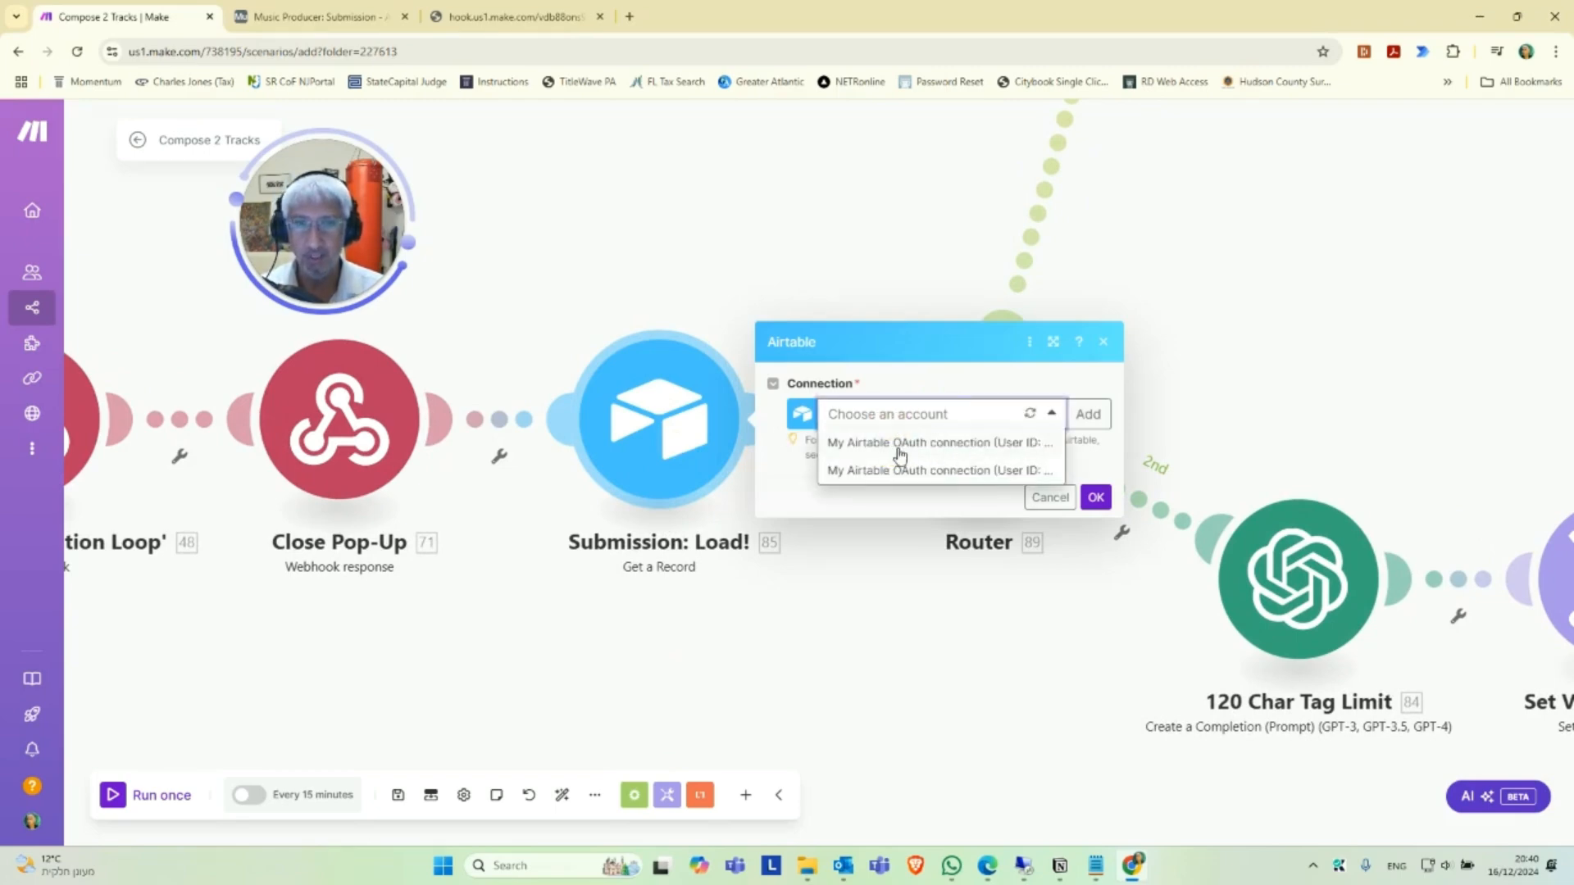
{"action": "left_click_drag", "start_coordinate": [1123, 346], "coordinate": [1326, 350]}
{"action": "left_click", "coordinate": [1189, 408]}
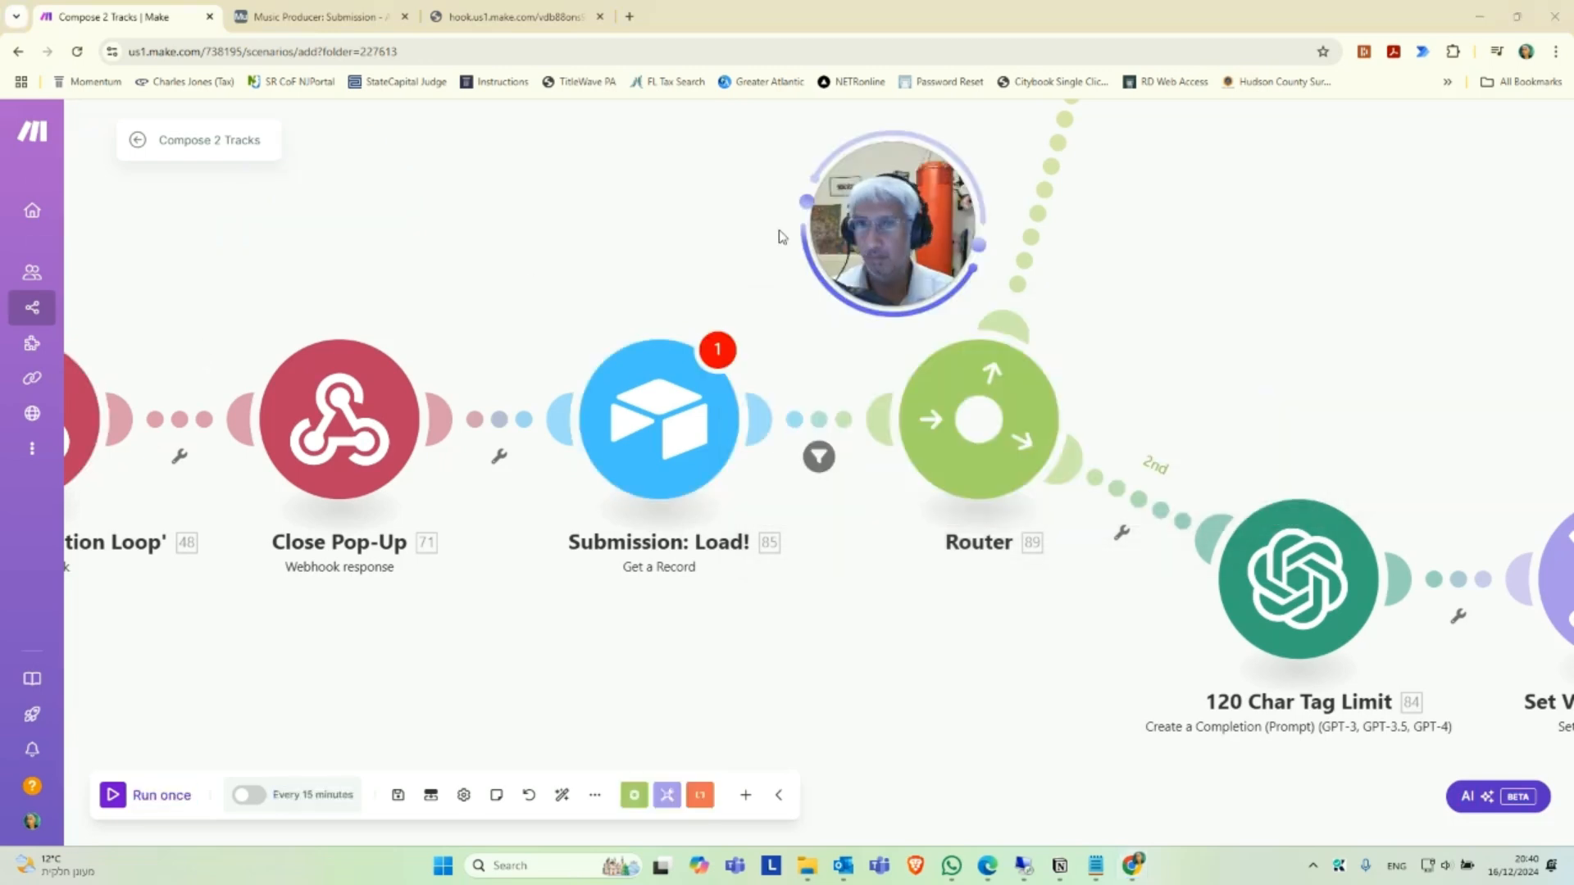
Create an Airtable OAuth connection named "Music Connection - Airtable" for the Submission: Load! module.
{"action": "left_click", "coordinate": [660, 426]}
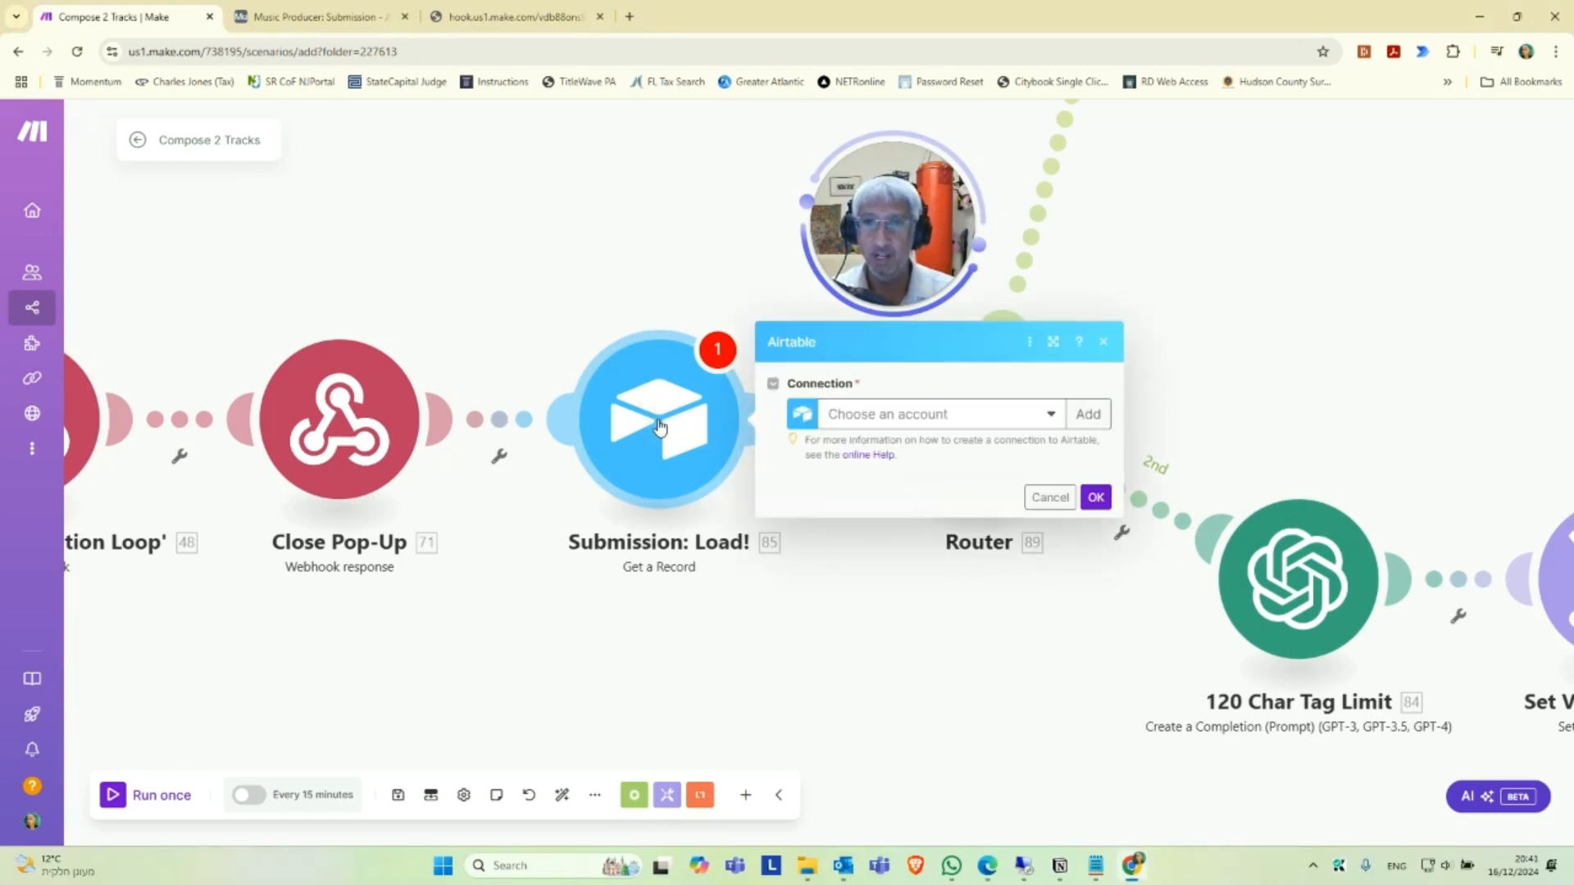
{"action": "left_click", "coordinate": [1088, 414]}
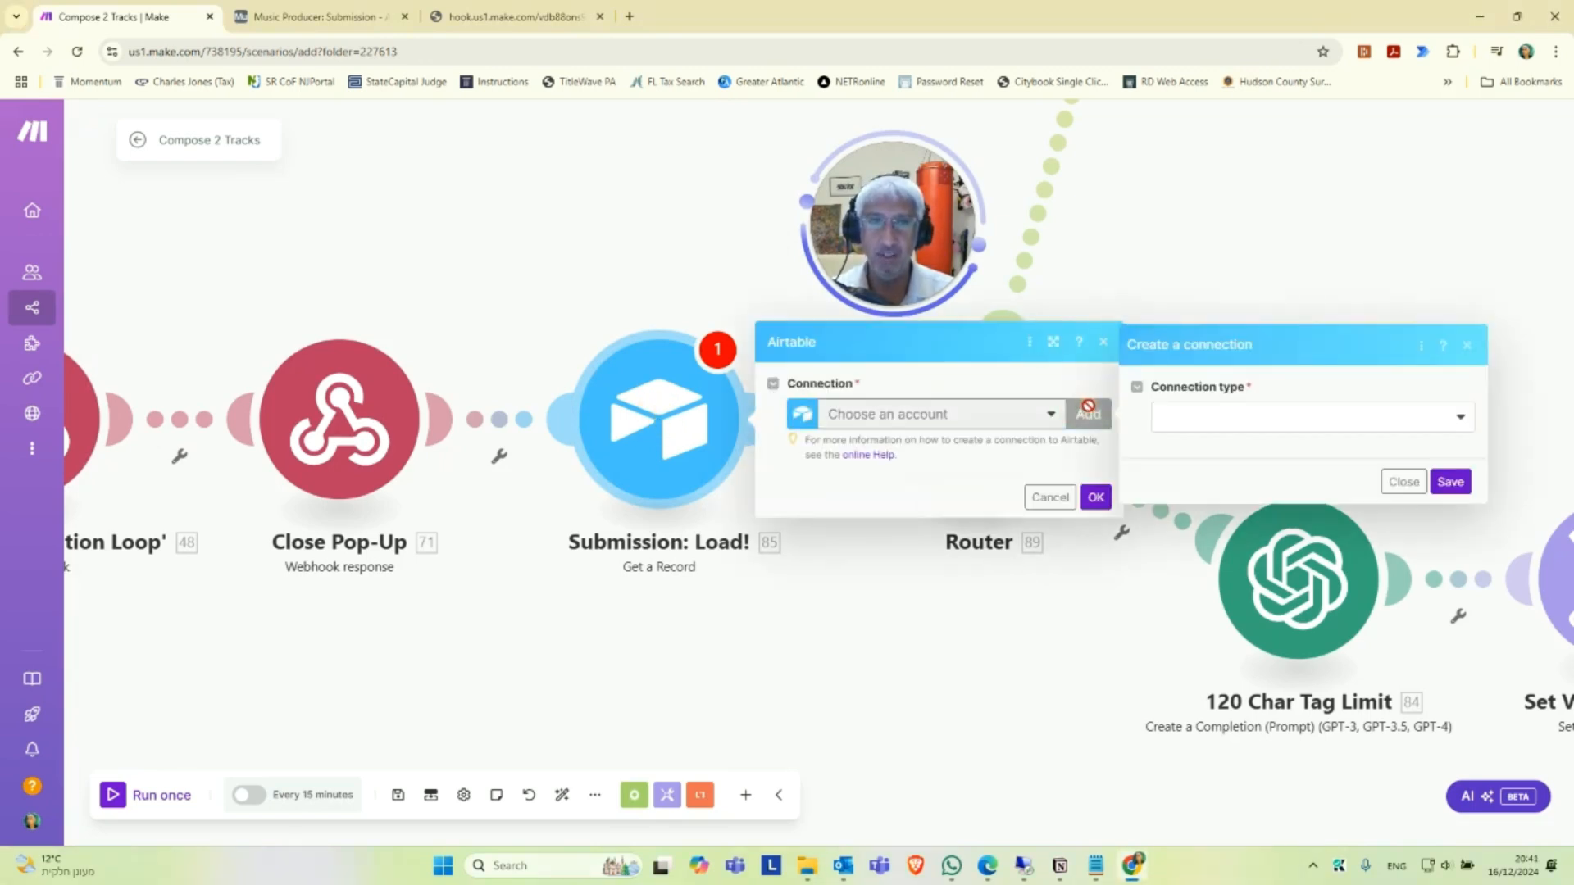
{"action": "left_click", "coordinate": [1277, 416]}
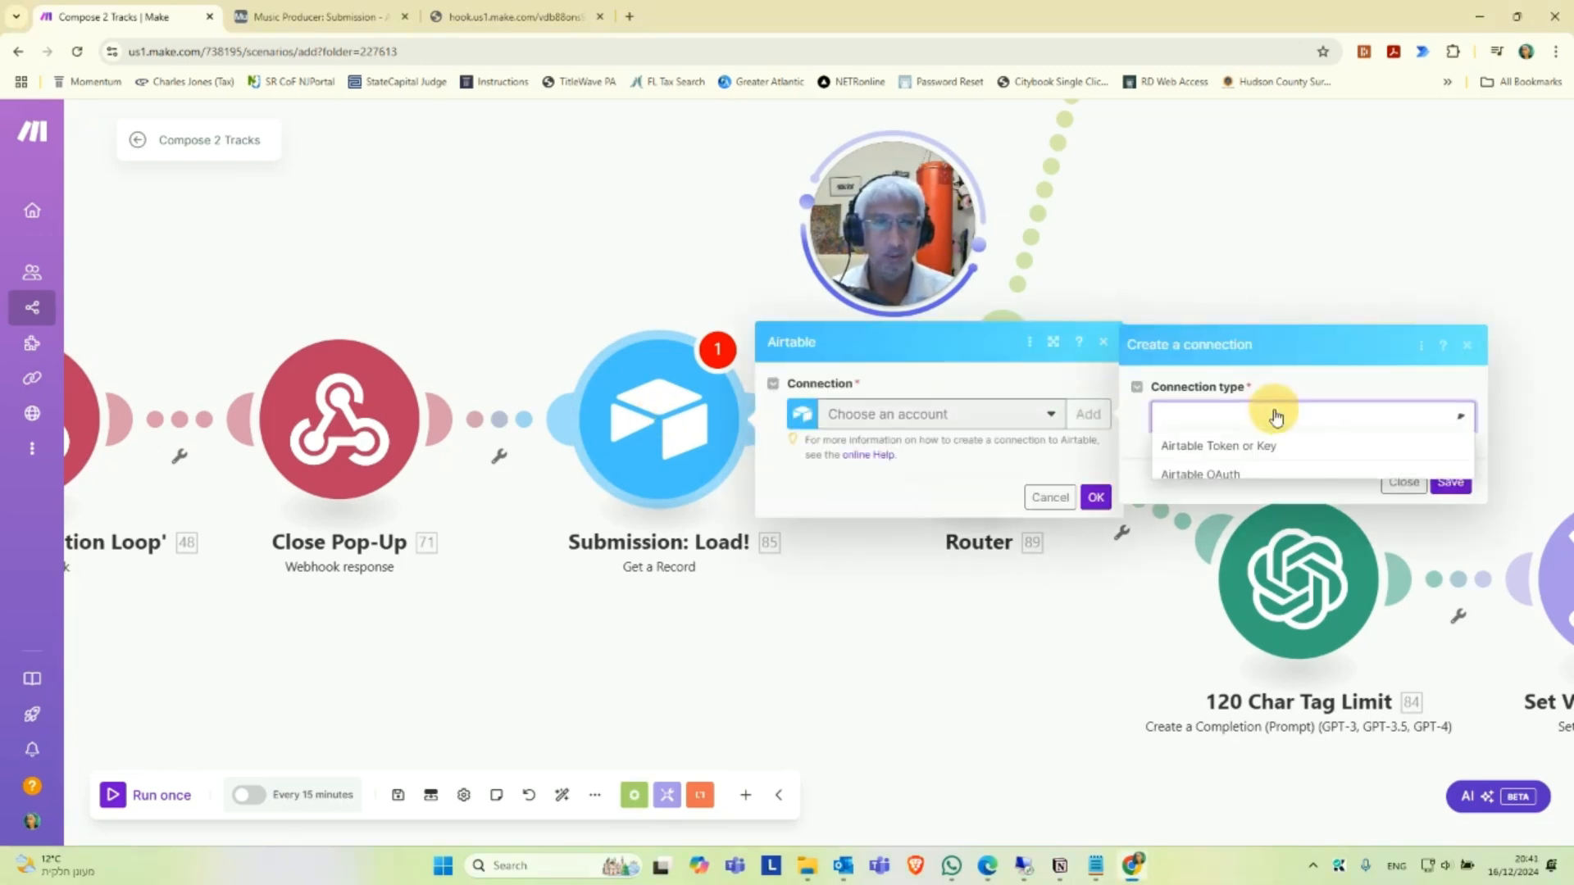
{"action": "left_click", "coordinate": [1259, 475]}
{"action": "double_click", "coordinate": [1213, 453]}
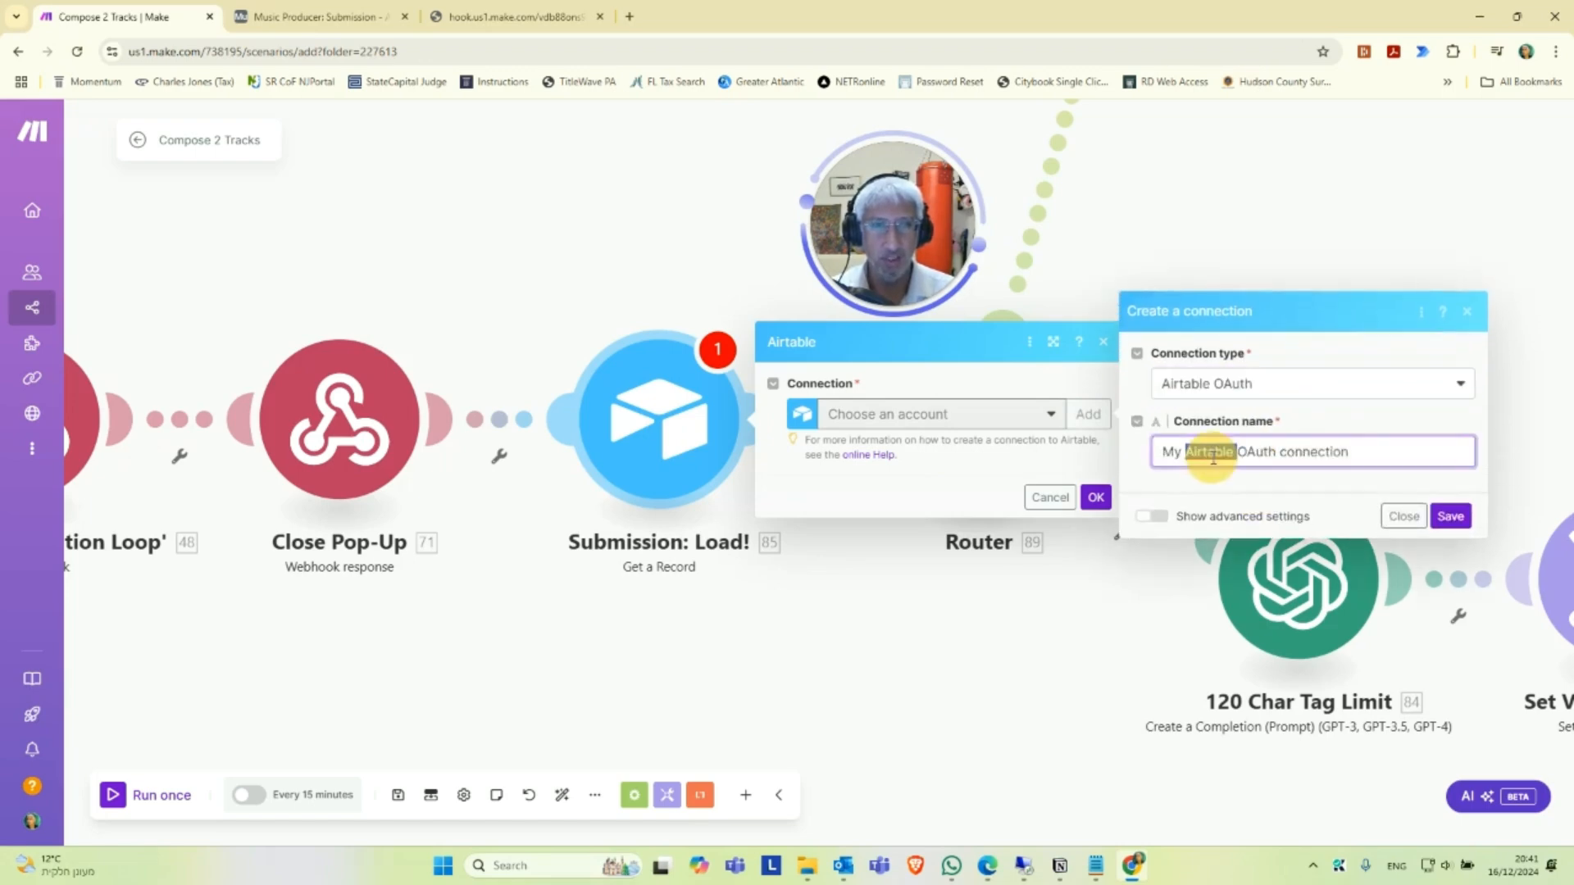
{"action": "triple_click", "coordinate": [1221, 459]}
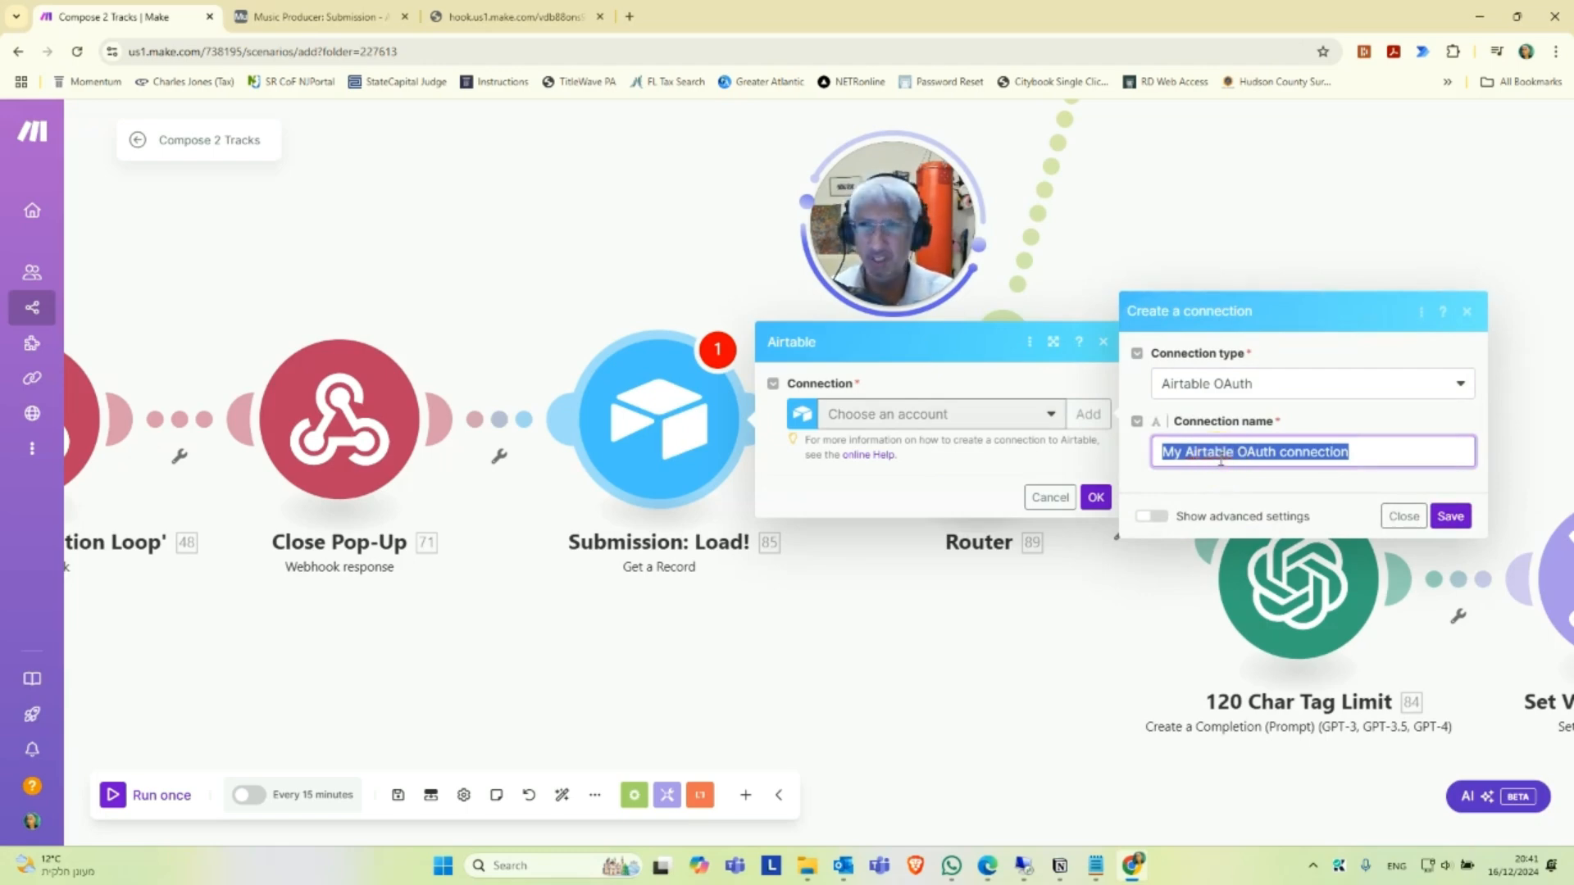
{"action": "type", "text": "Music Connection - Airtable"}
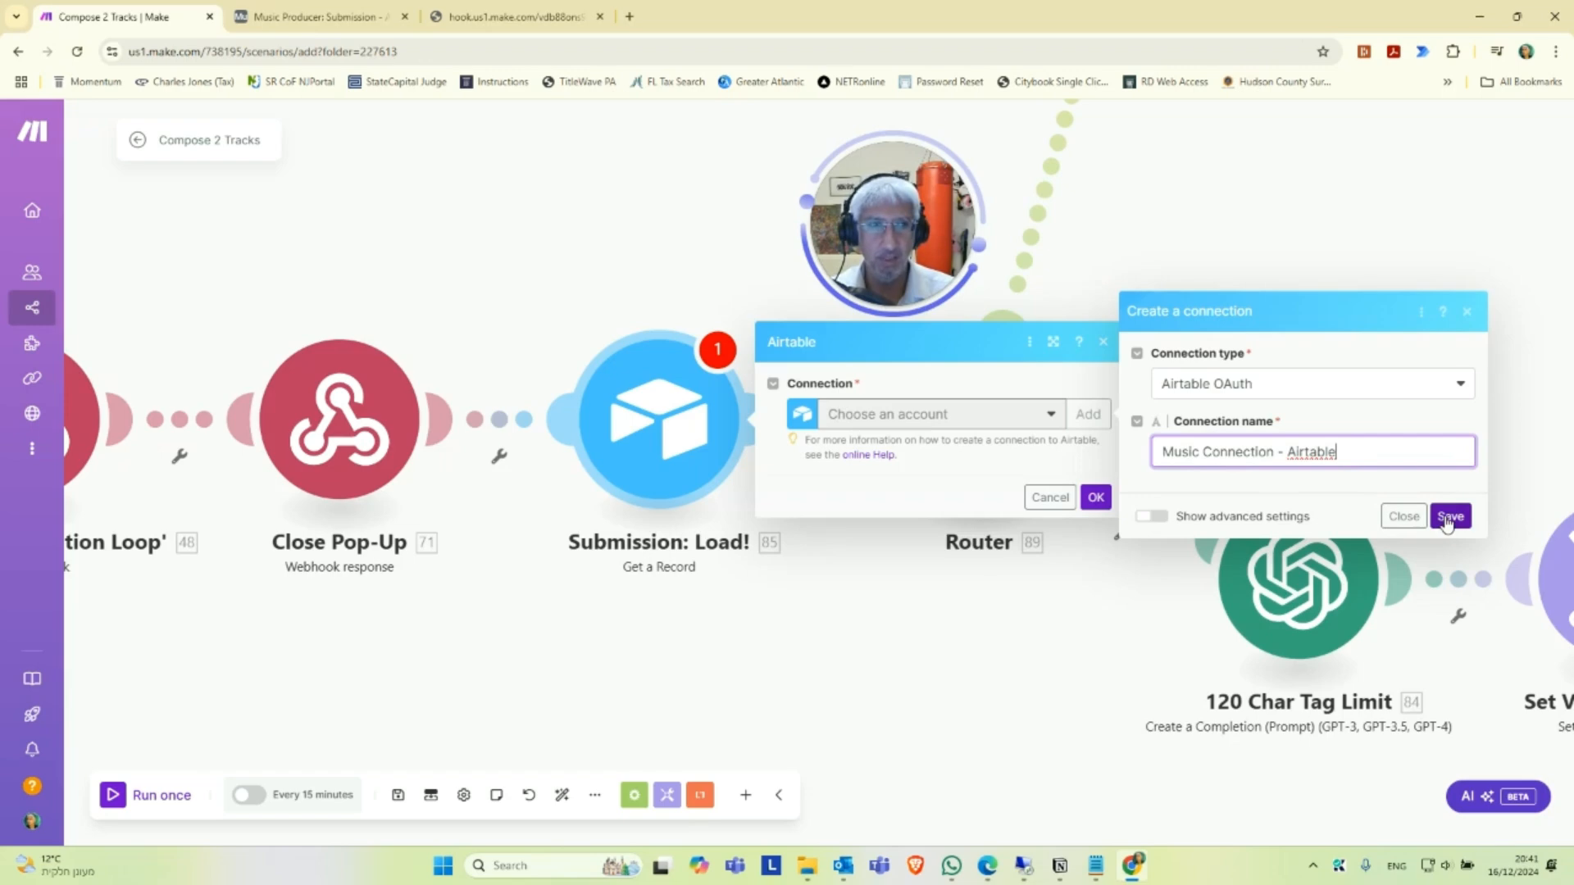
{"action": "left_click", "coordinate": [1449, 518]}
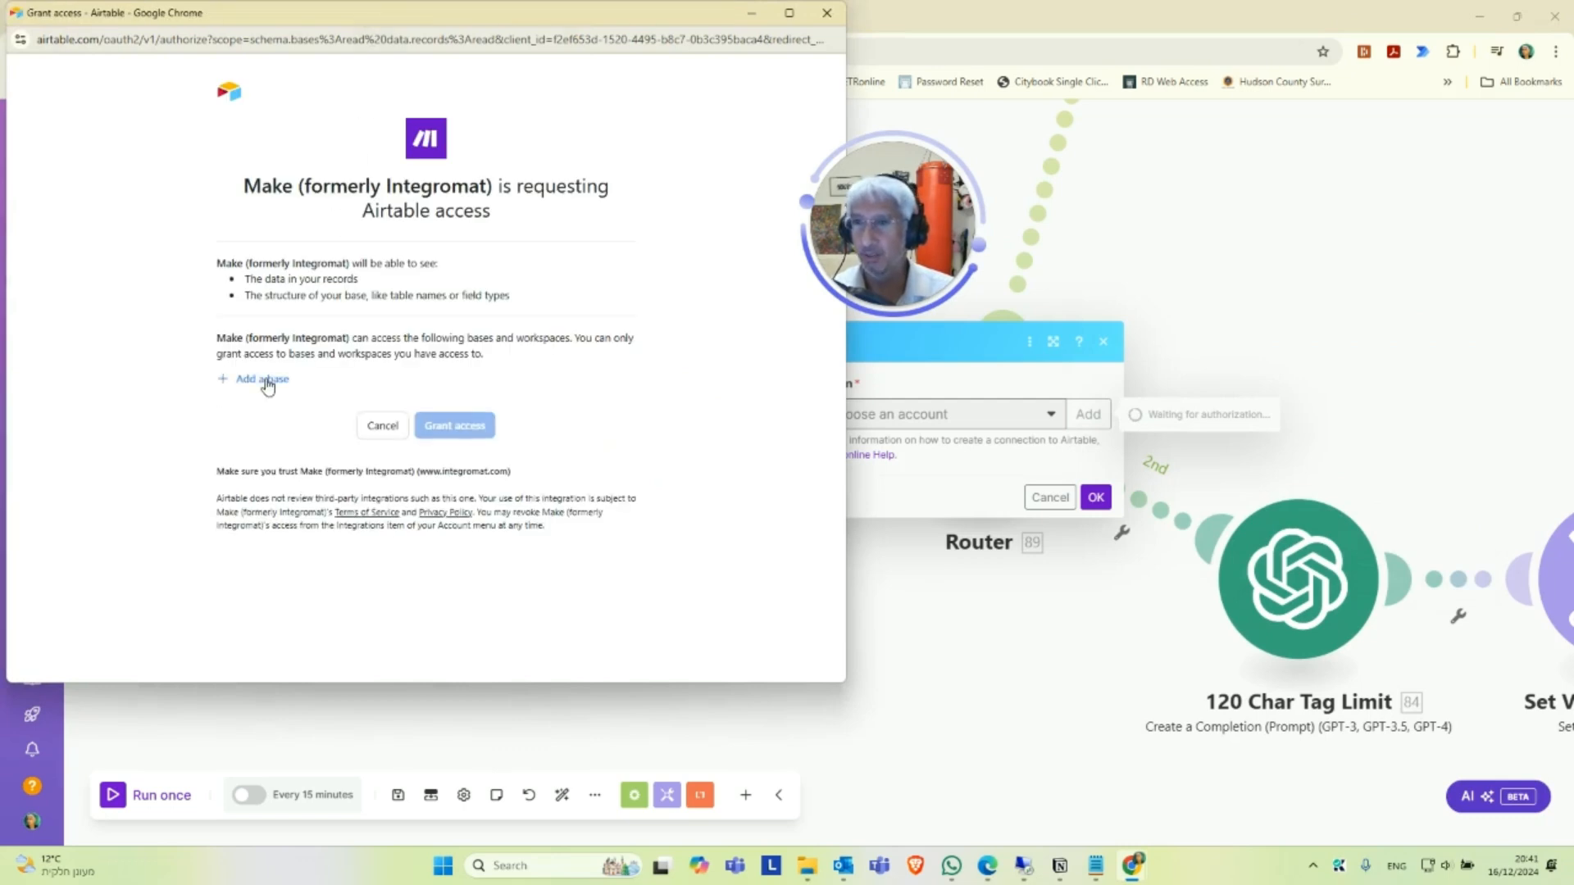
Grant Make access to the Music Producer base and confirm the Submission: Load! module settings.
{"action": "left_click", "coordinate": [267, 387]}
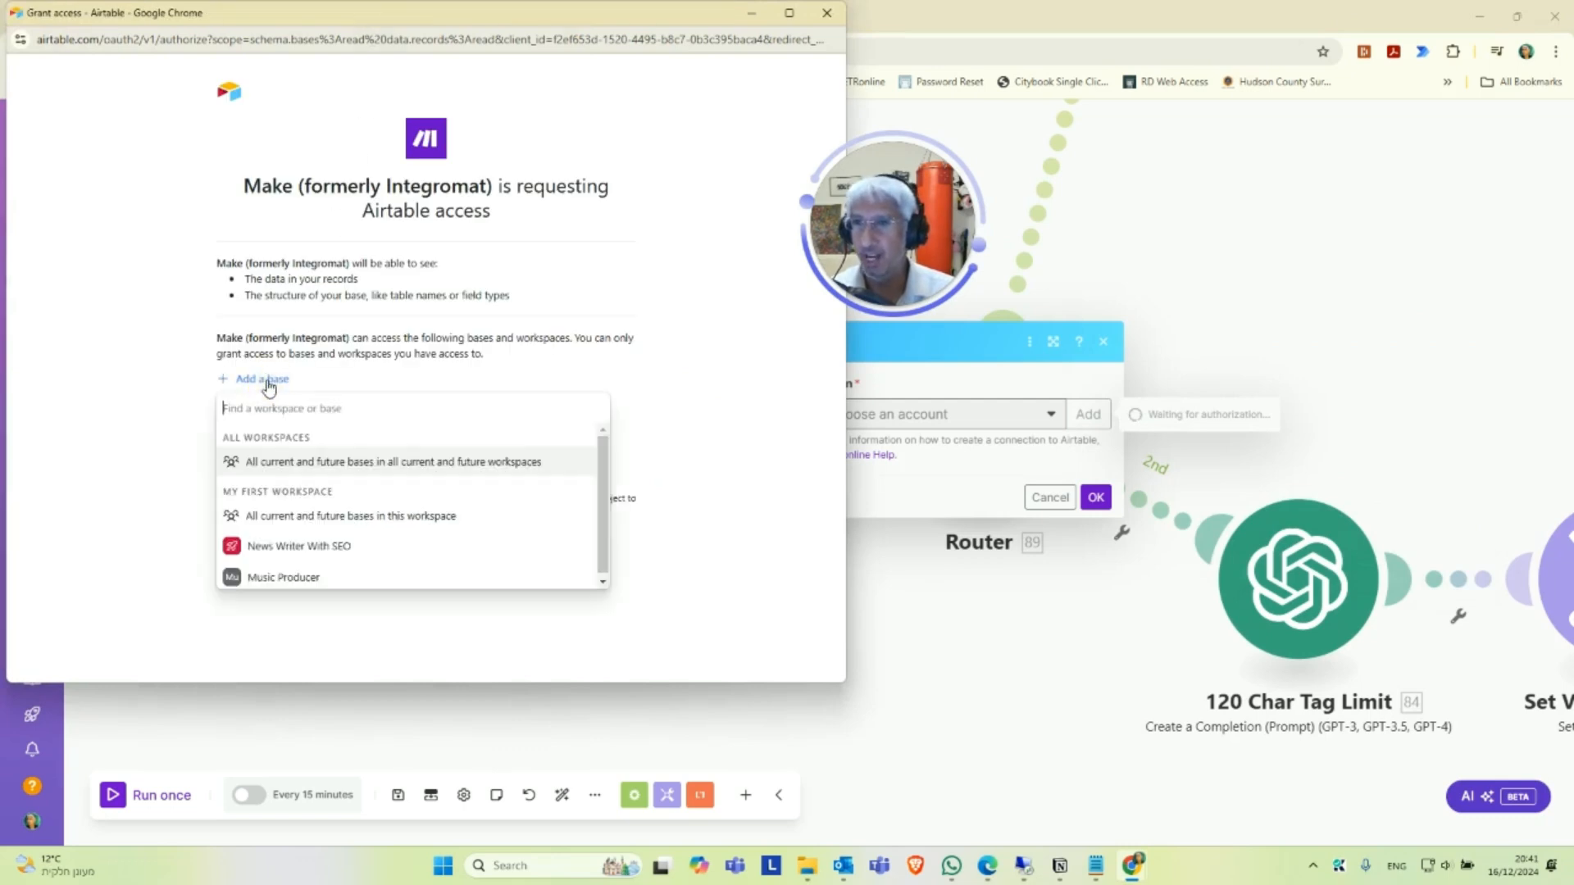
{"action": "left_click", "coordinate": [294, 583]}
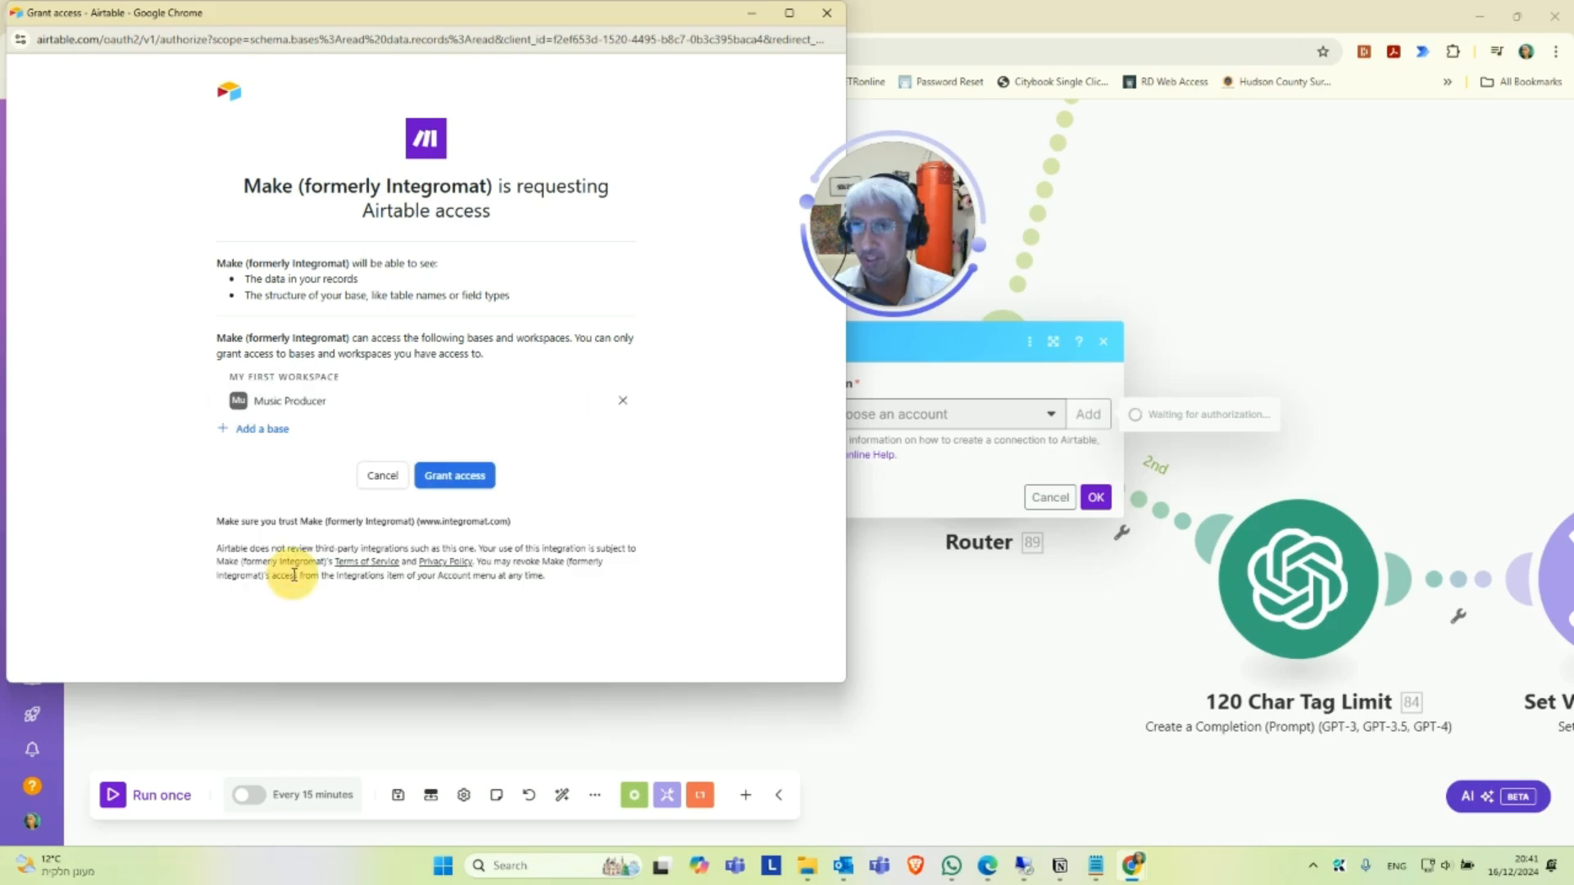
{"action": "left_click", "coordinate": [463, 479]}
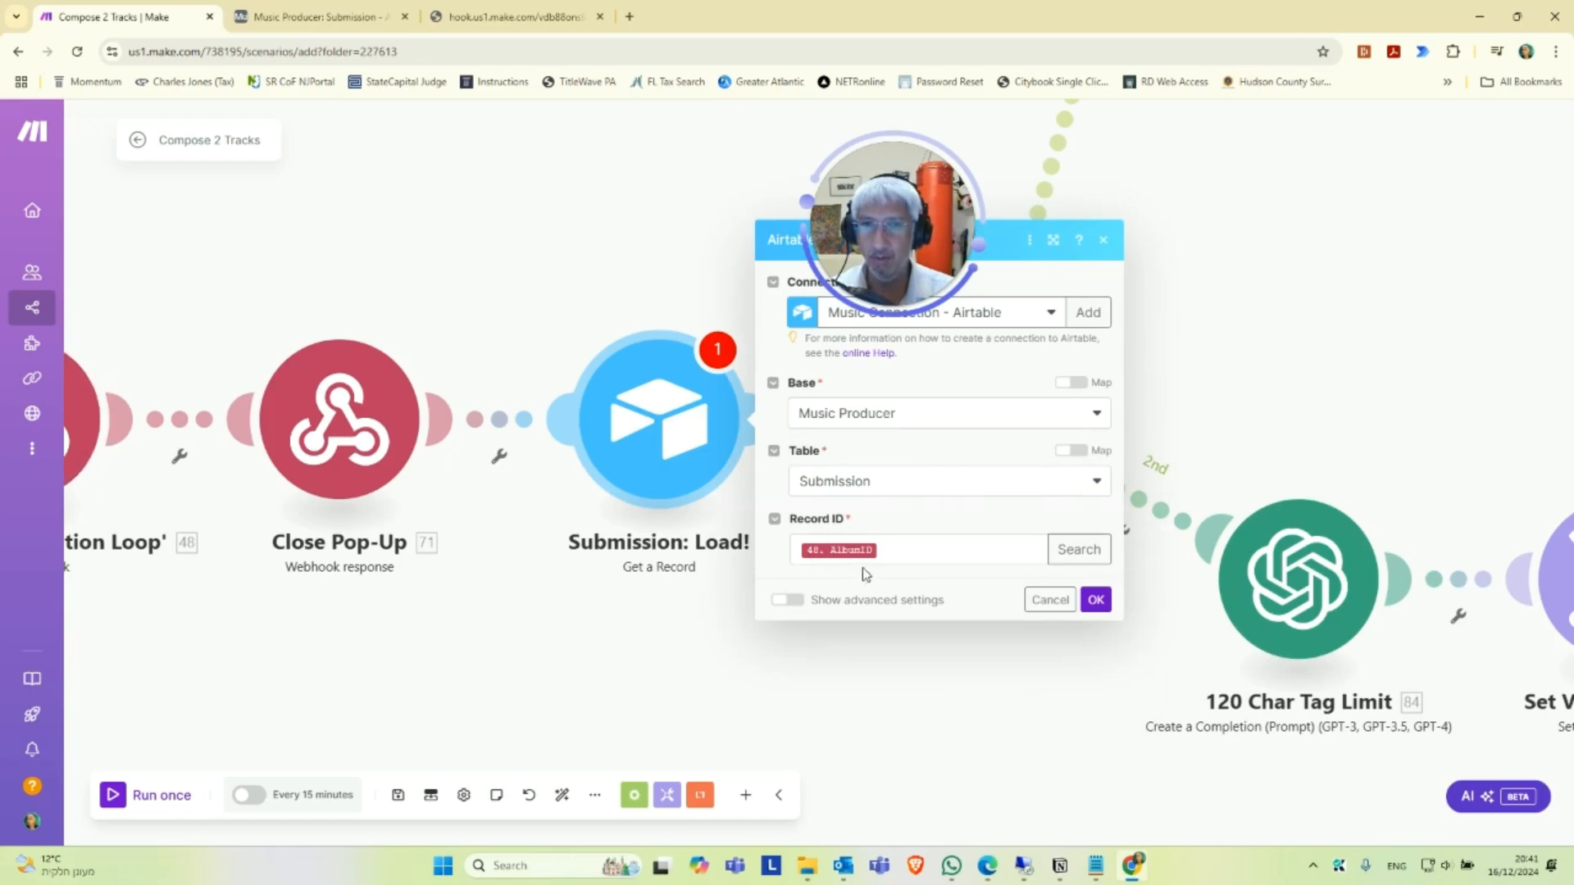
{"action": "left_click_drag", "start_coordinate": [485, 660], "coordinate": [572, 650]}
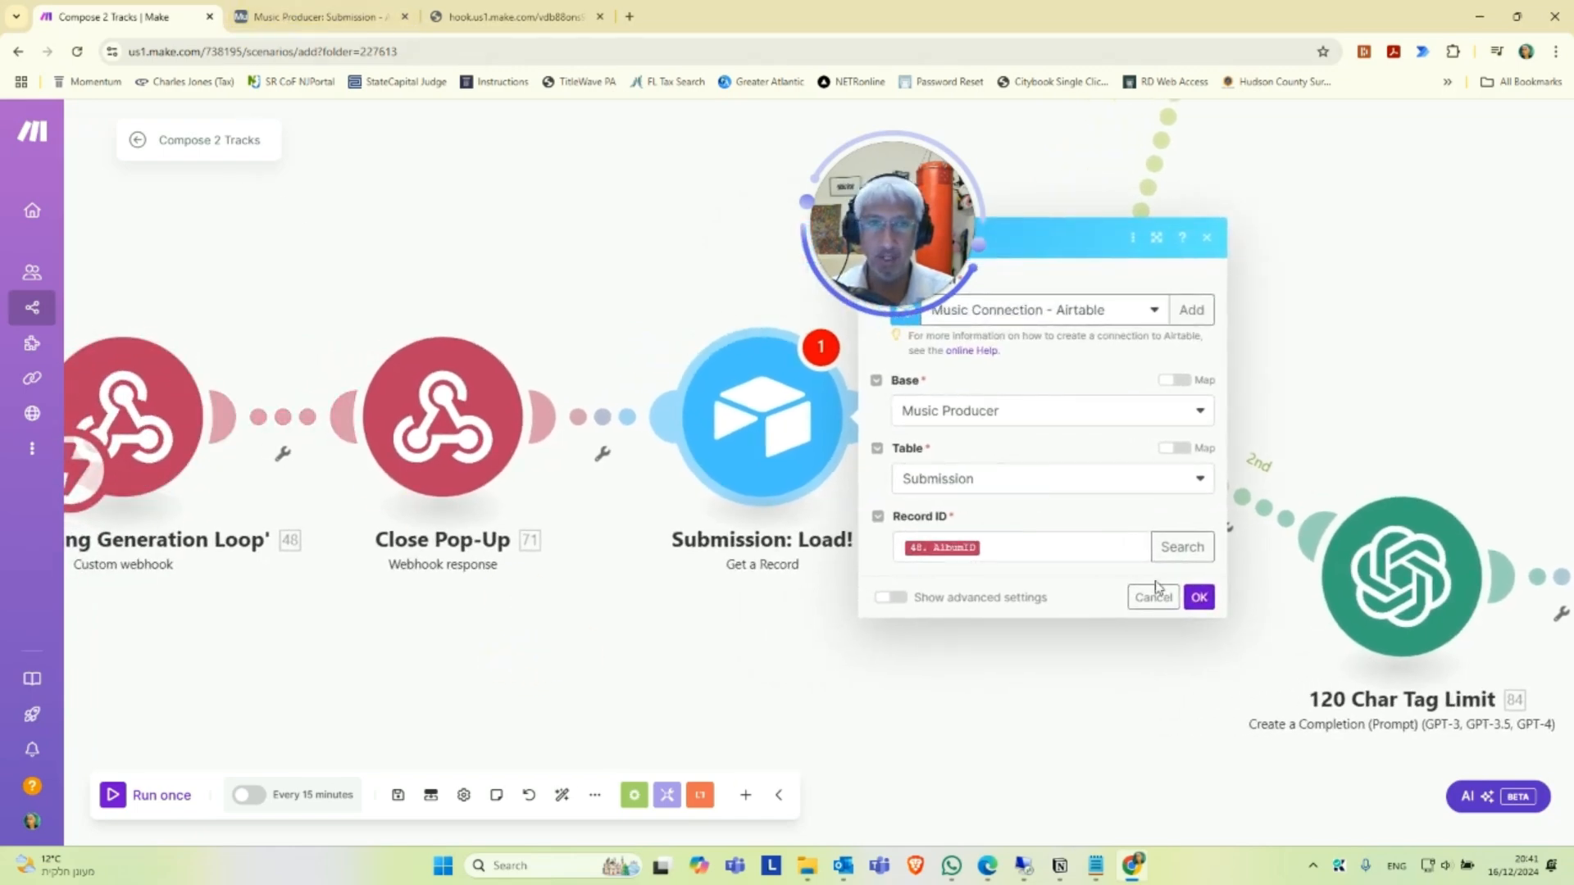
{"action": "left_click", "coordinate": [1199, 596]}
Open the filter between Submission: Load! and the Router to examine its conditions.
{"action": "left_click_drag", "start_coordinate": [1090, 605], "coordinate": [916, 602]}
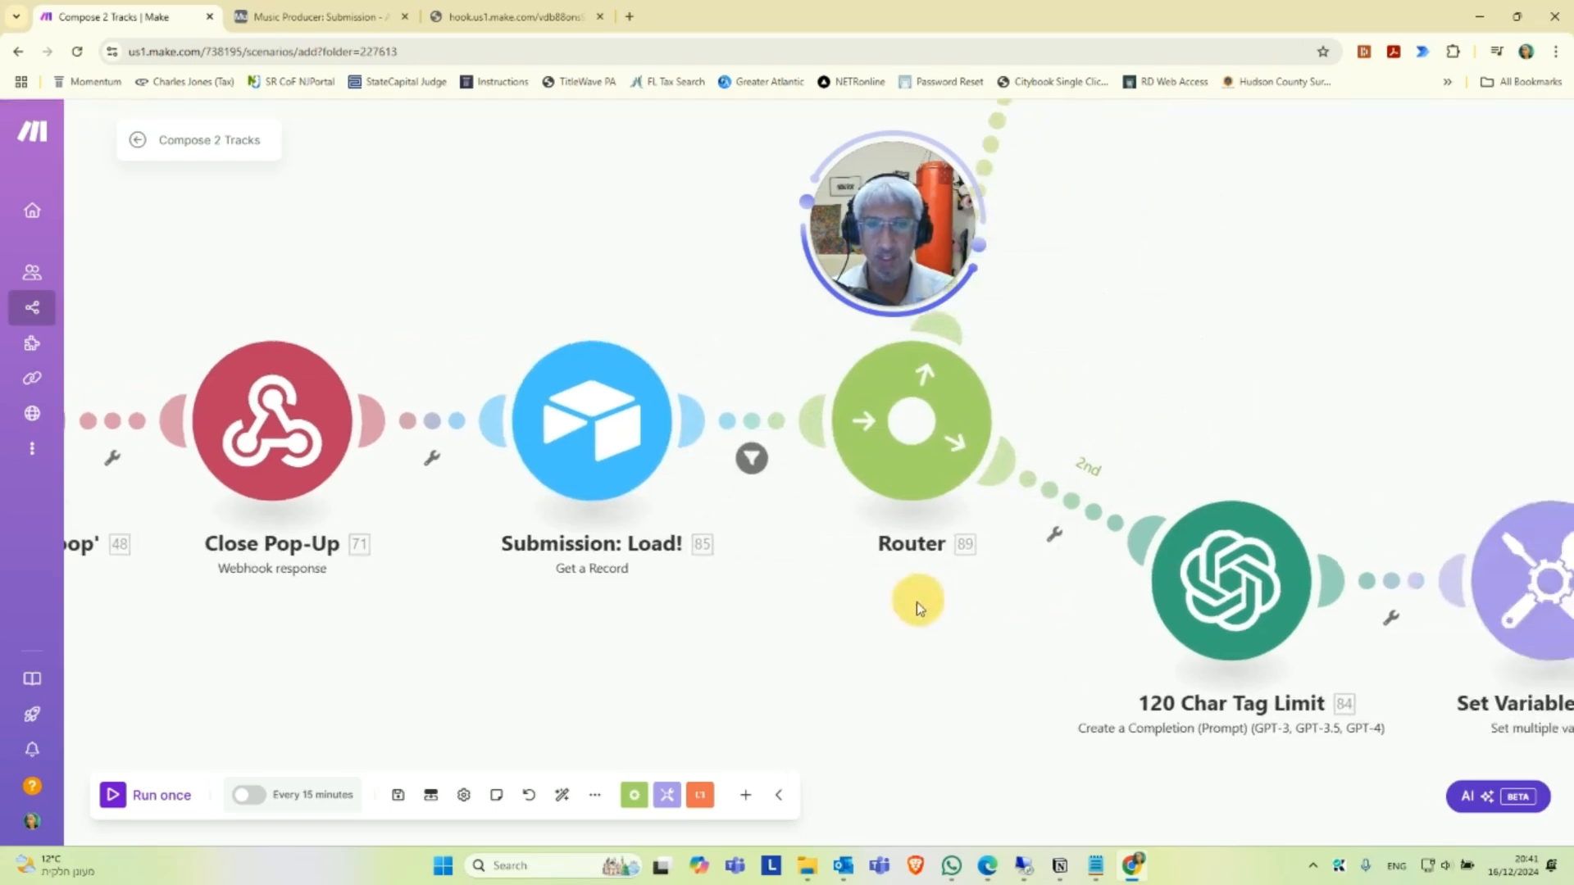
{"action": "scroll", "coordinate": [917, 603], "scroll_direction": "down", "scroll_amount": 3}
{"action": "scroll", "coordinate": [914, 609], "scroll_direction": "up", "scroll_amount": 3}
{"action": "left_click_drag", "start_coordinate": [755, 596], "coordinate": [824, 602]}
{"action": "left_click_drag", "start_coordinate": [635, 635], "coordinate": [866, 632]}
{"action": "left_click_drag", "start_coordinate": [486, 603], "coordinate": [534, 601]}
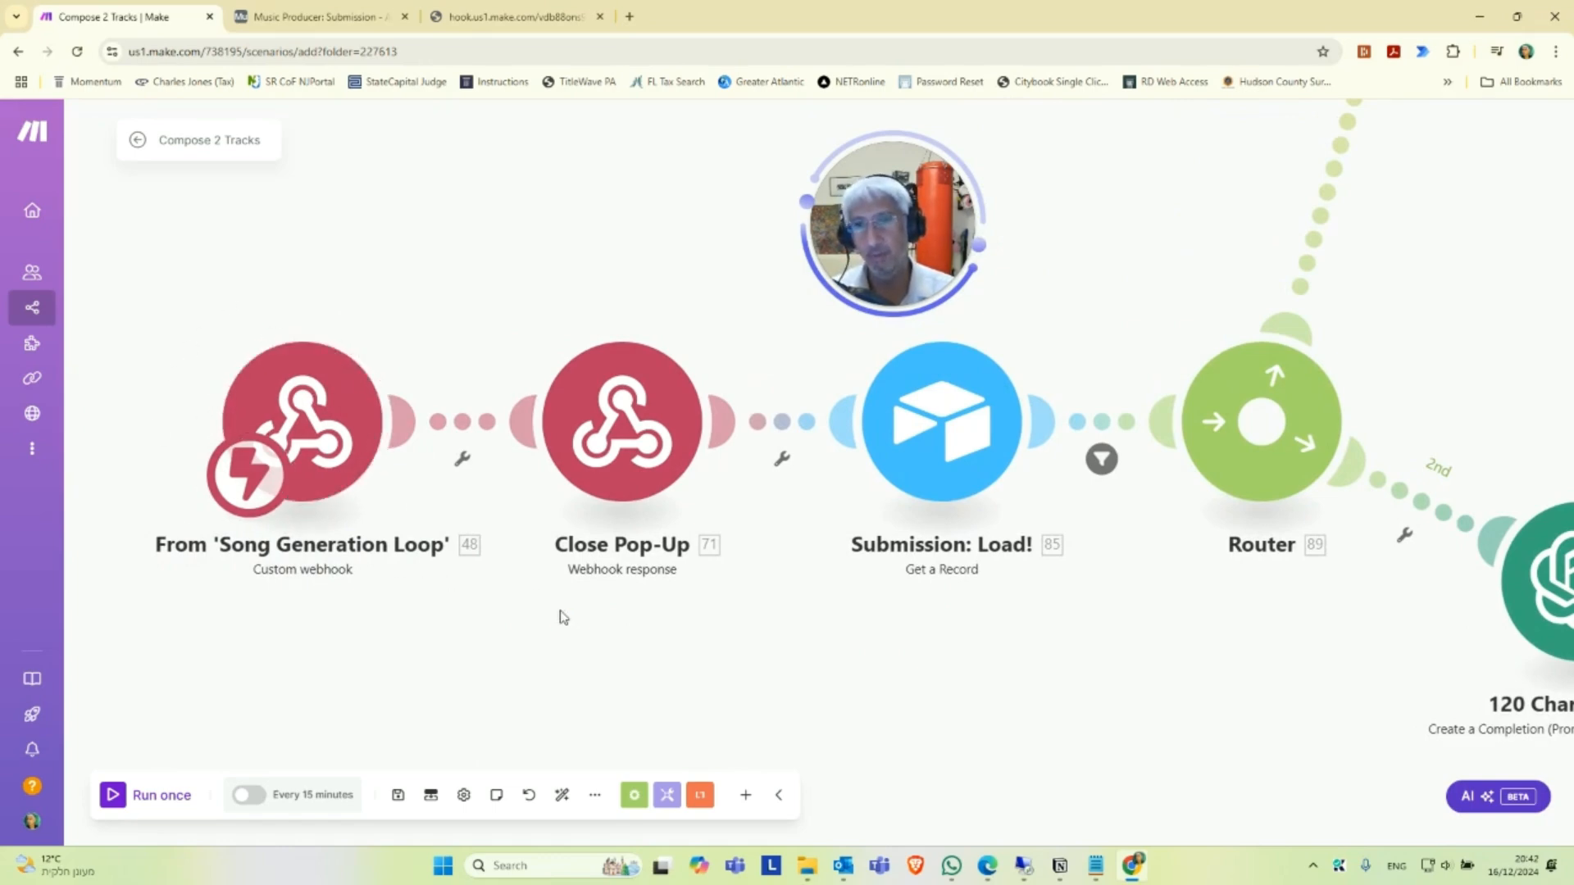
{"action": "left_click_drag", "start_coordinate": [724, 615], "coordinate": [521, 629]}
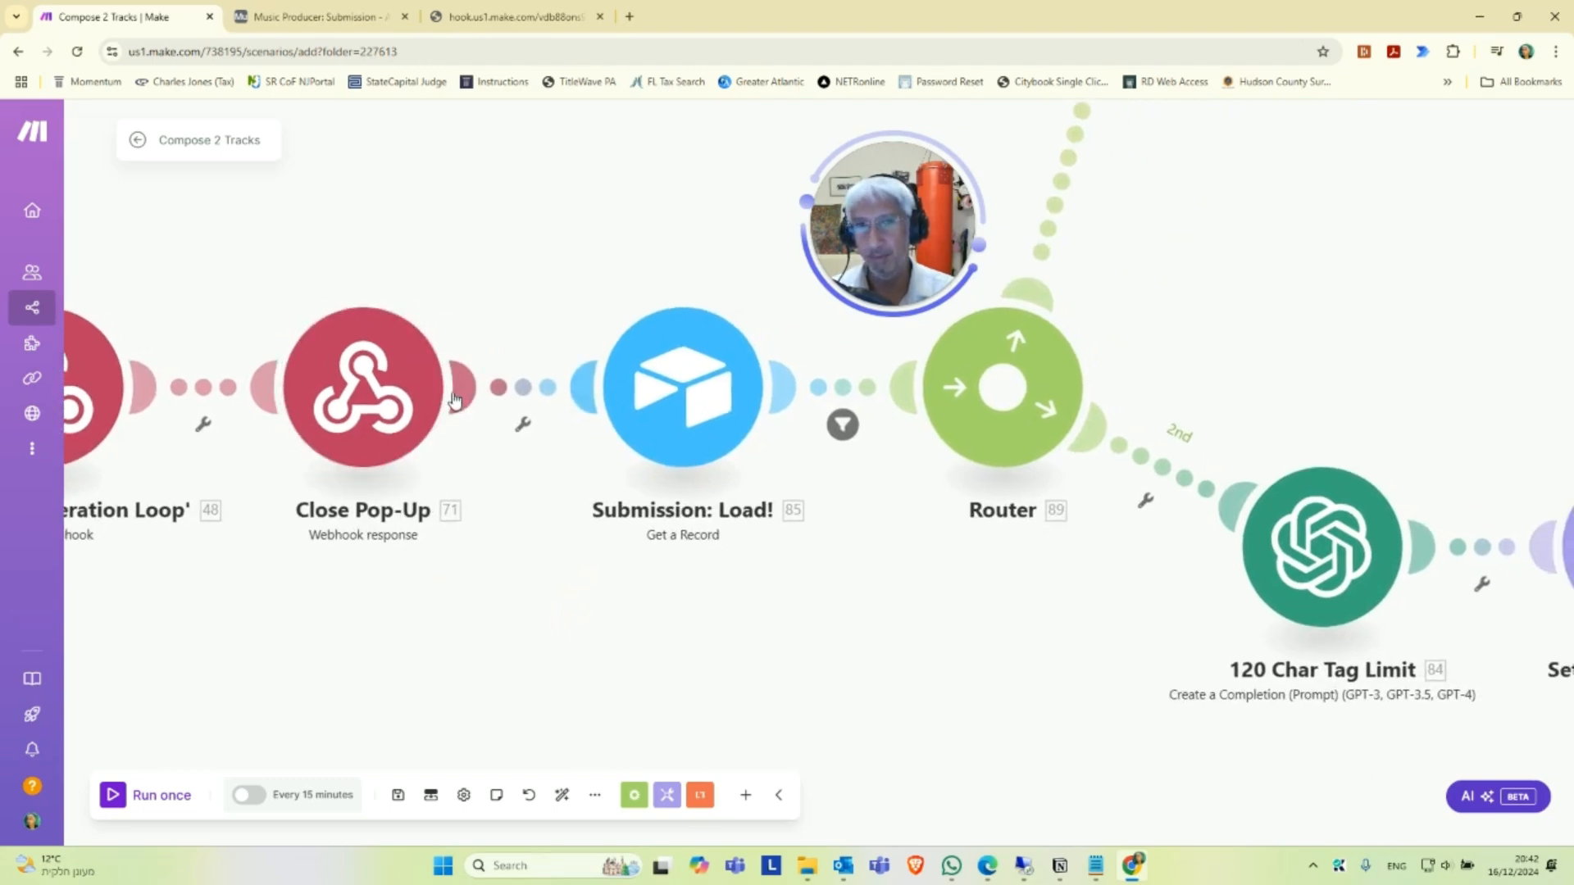
{"action": "mouse_move", "coordinate": [780, 632]}
{"action": "left_mouse_down"}
{"action": "mouse_move", "coordinate": [623, 611]}
{"action": "mouse_move", "coordinate": [621, 590]}
{"action": "left_mouse_up"}
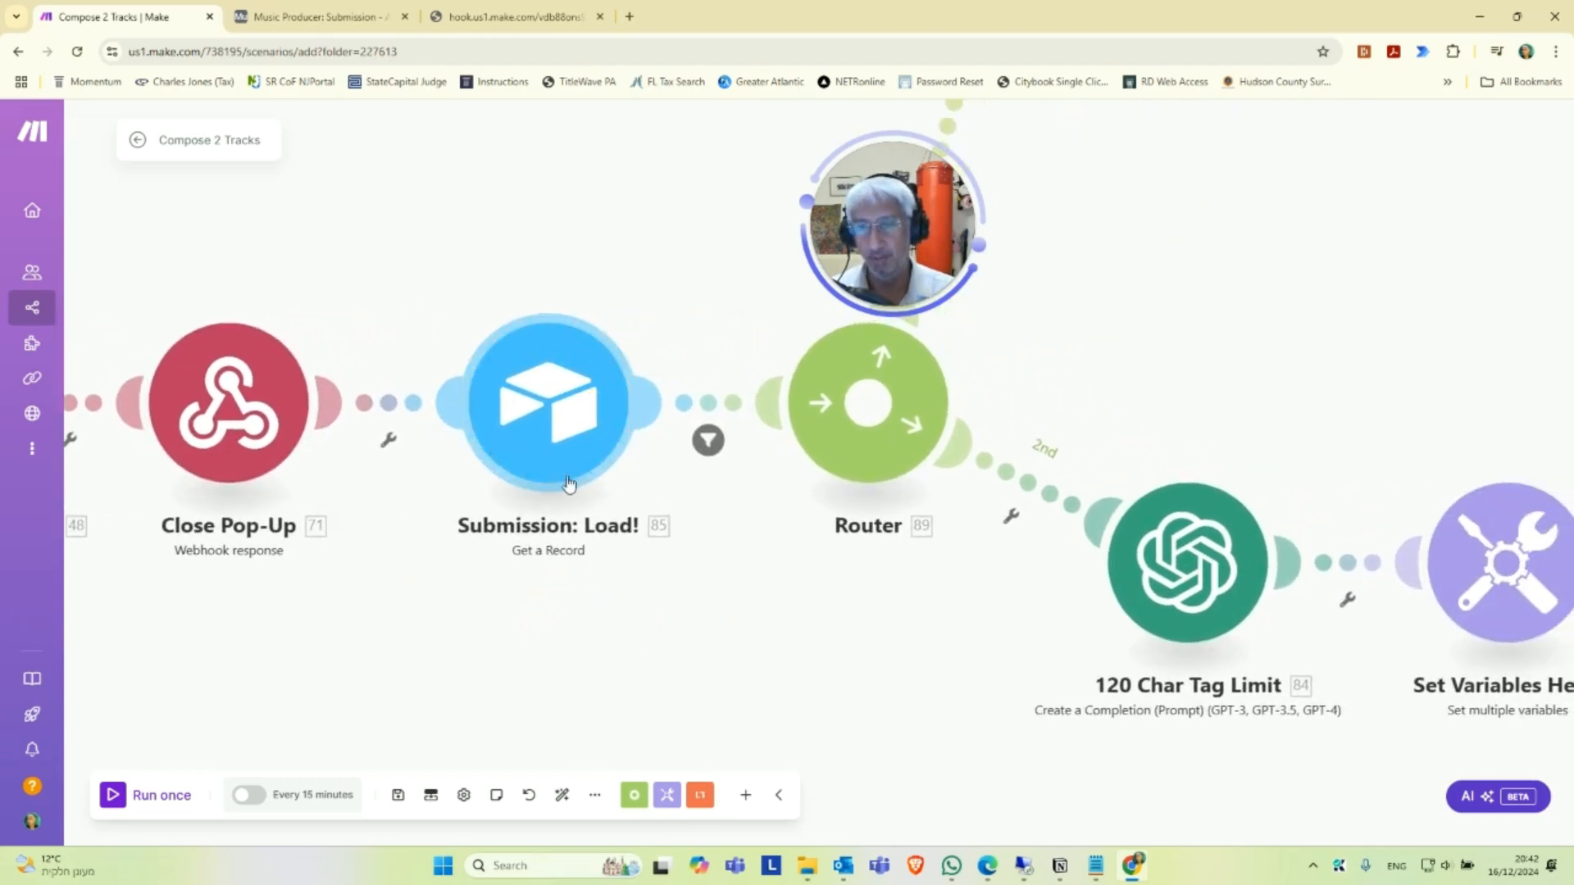
{"action": "left_click", "coordinate": [708, 441]}
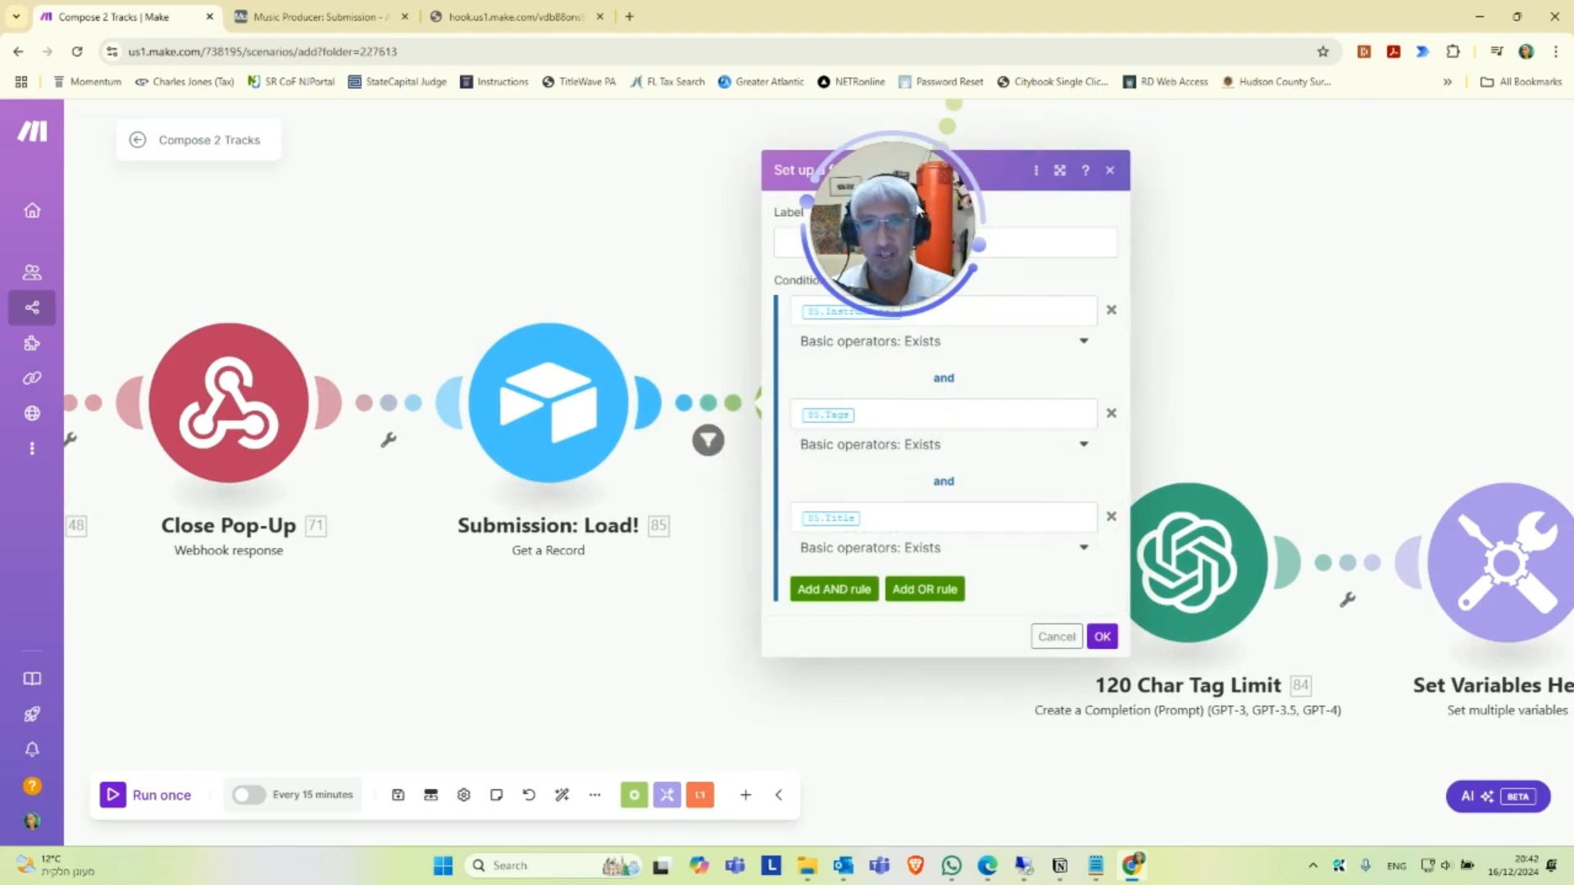
{"action": "left_click_drag", "start_coordinate": [899, 192], "coordinate": [593, 182]}
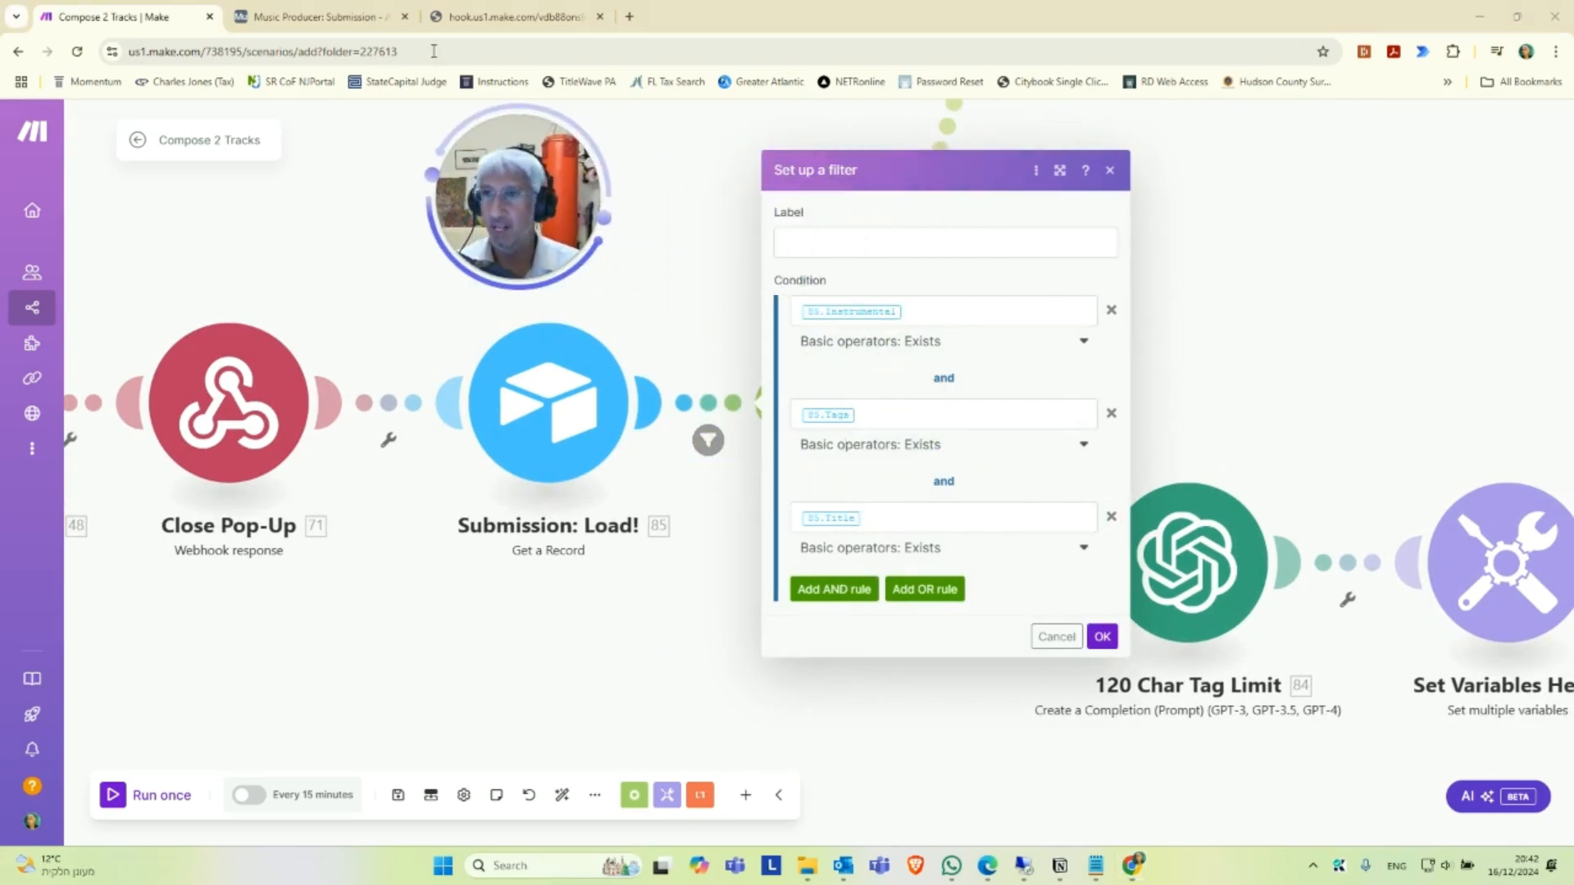
Check the Instrumental, Tags and Title fields in Airtable's Submission table, close the webhook response page, and dismiss the filter settings in Make.
{"action": "left_click", "coordinate": [316, 16]}
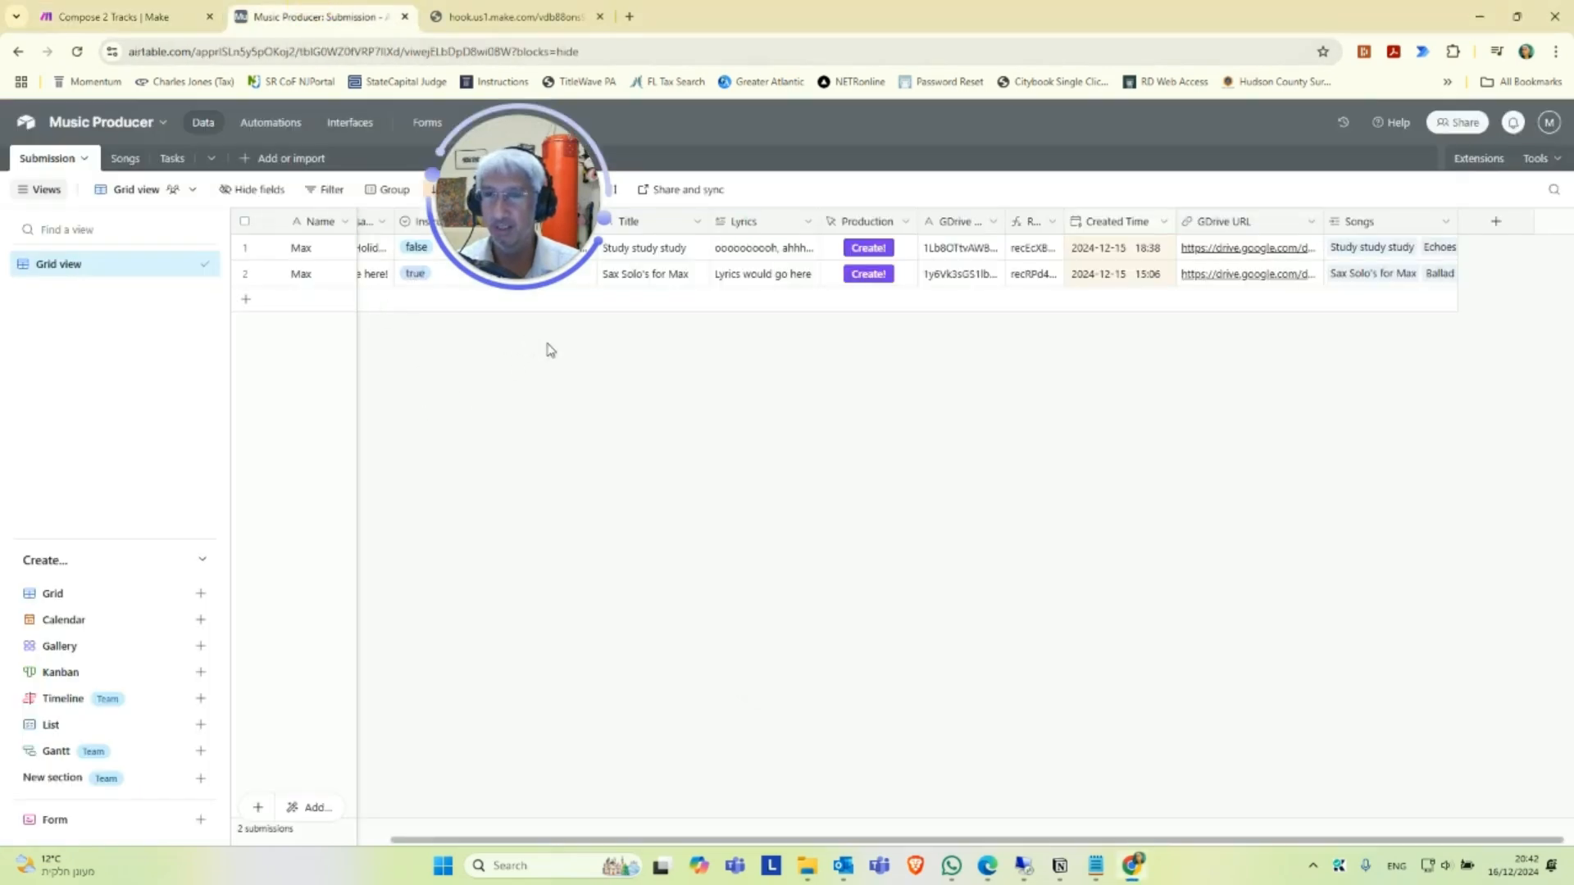
{"action": "left_click_drag", "start_coordinate": [509, 240], "coordinate": [531, 444]}
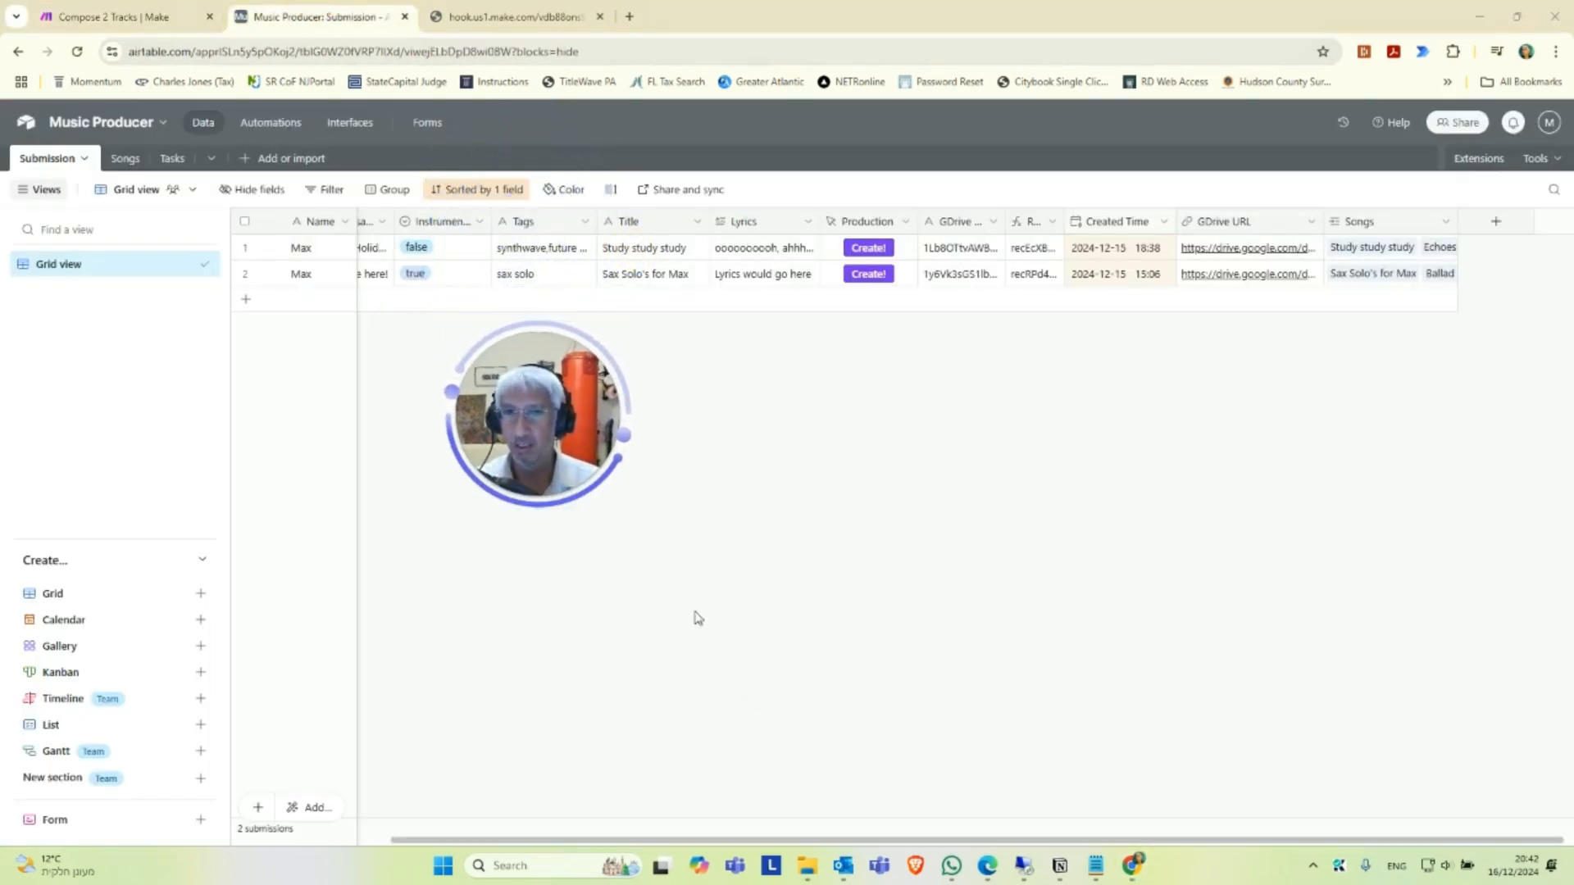
{"action": "left_click", "coordinate": [529, 10]}
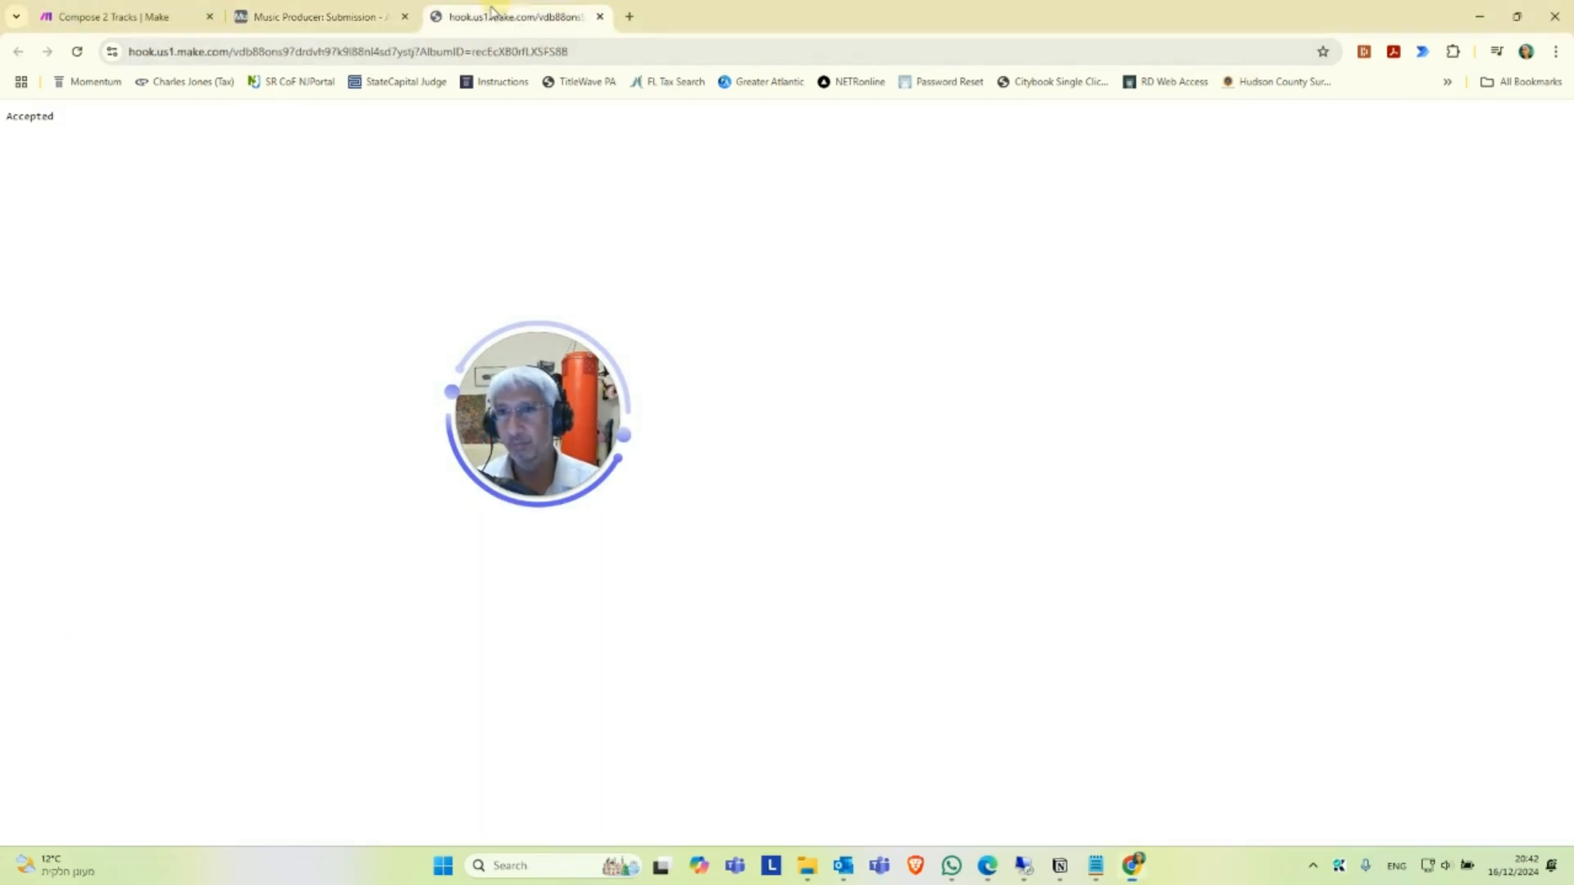
{"action": "left_click", "coordinate": [602, 16]}
{"action": "left_click", "coordinate": [123, 17]}
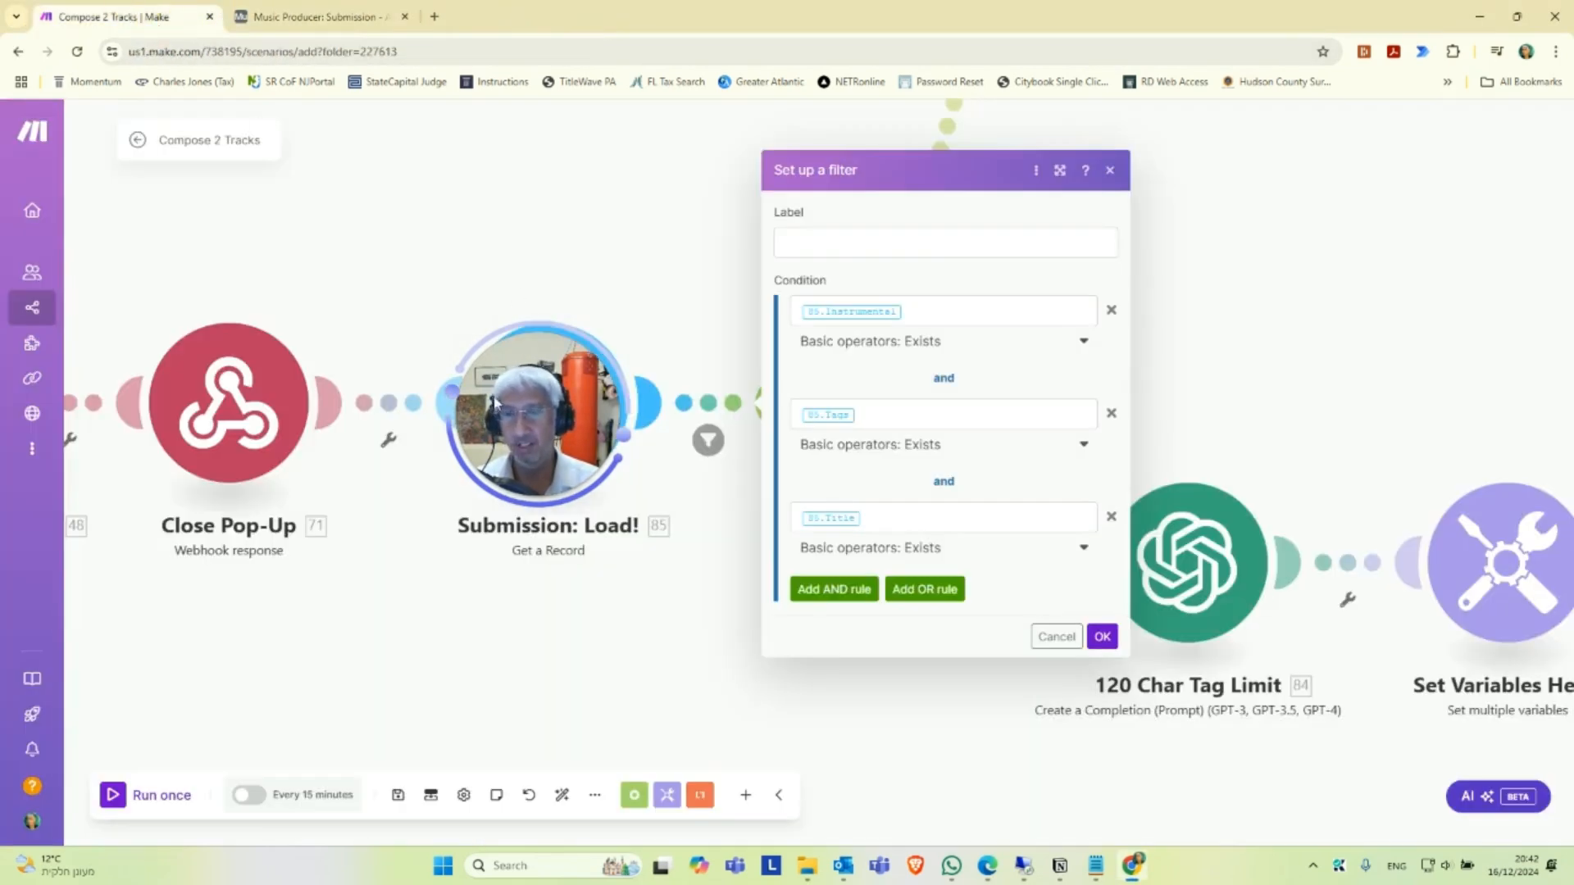
{"action": "left_click", "coordinate": [722, 587]}
Examine the filter condition on the Router's first route to Create Folder and confirm it as is.
{"action": "left_click_drag", "start_coordinate": [779, 552], "coordinate": [629, 645]}
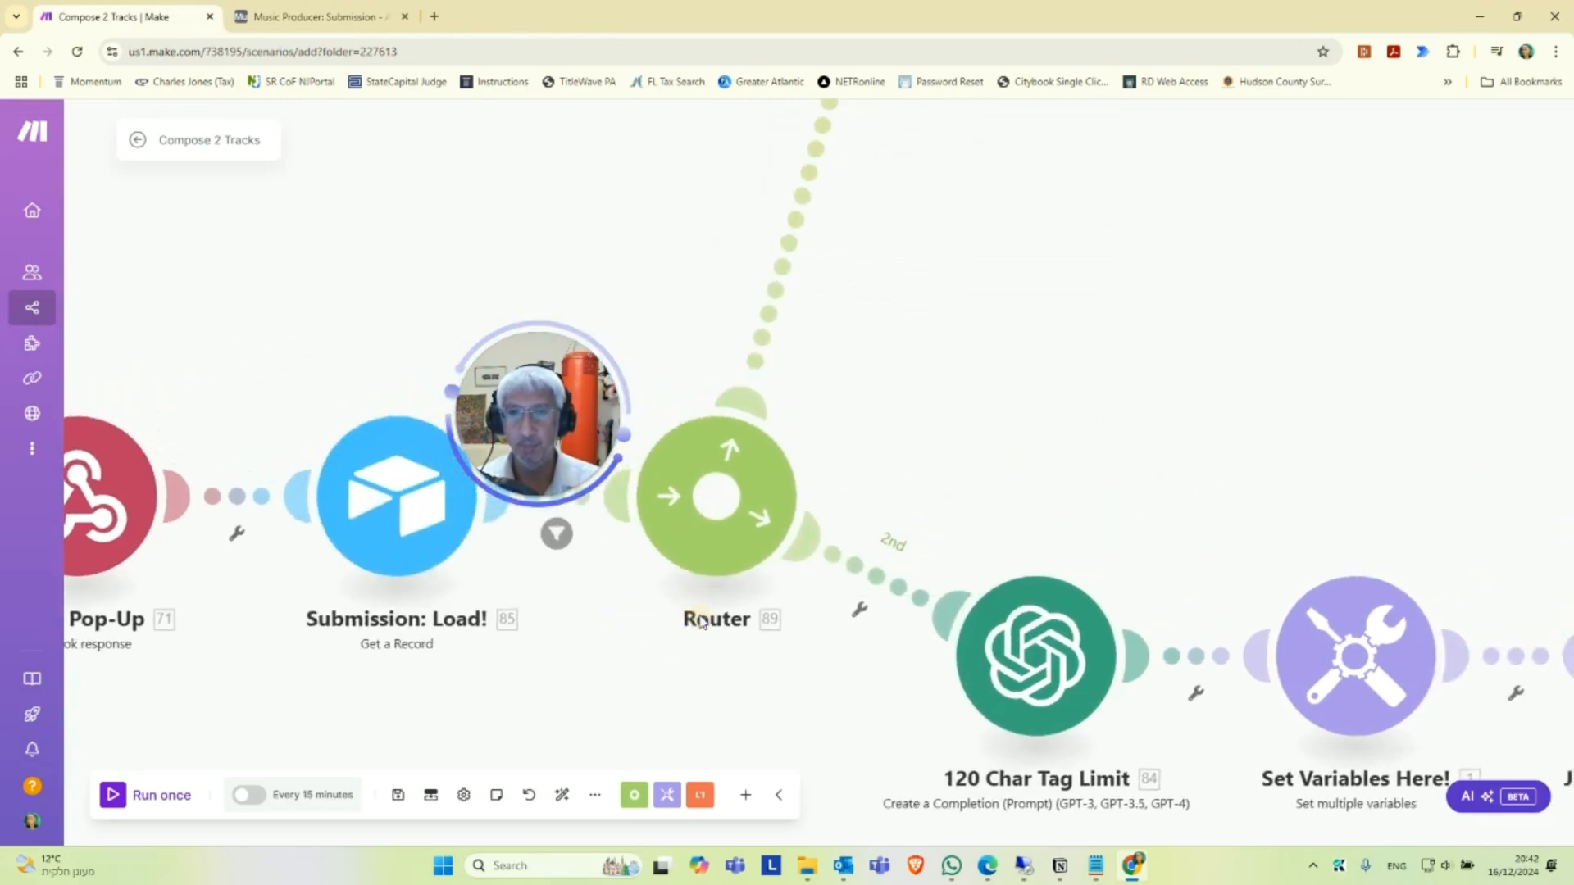
{"action": "scroll", "coordinate": [699, 617], "scroll_direction": "down", "scroll_amount": 2}
{"action": "scroll", "coordinate": [869, 394], "scroll_direction": "down", "scroll_amount": 3}
{"action": "left_click_drag", "start_coordinate": [869, 406], "coordinate": [850, 543]}
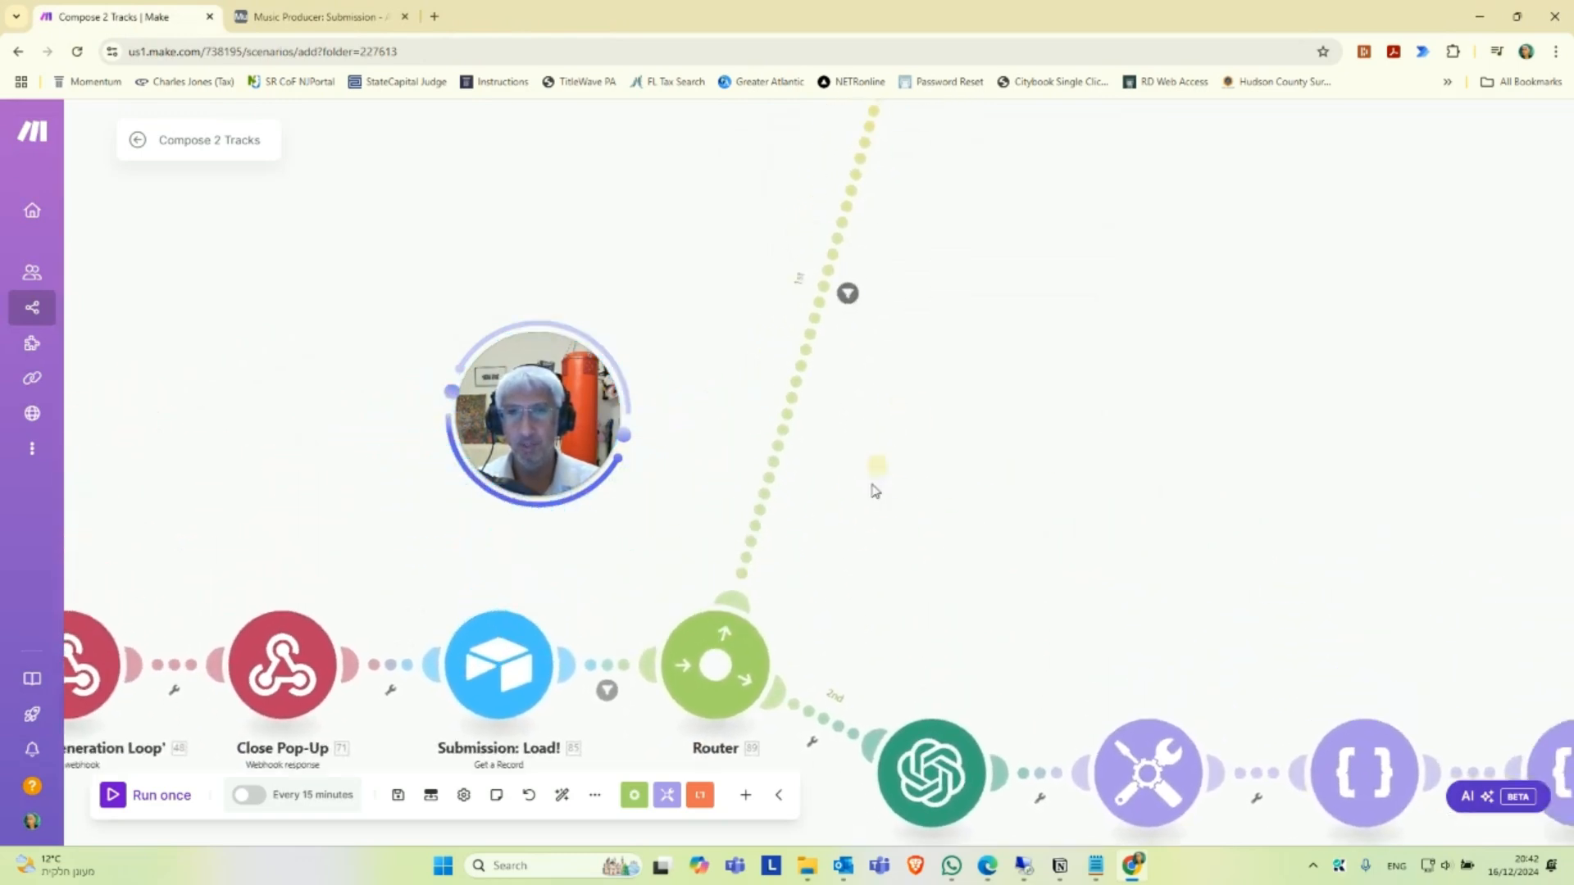
{"action": "left_click_drag", "start_coordinate": [893, 433], "coordinate": [858, 585]}
{"action": "scroll", "coordinate": [879, 532], "scroll_direction": "down", "scroll_amount": 1}
{"action": "left_click_drag", "start_coordinate": [939, 495], "coordinate": [892, 584]}
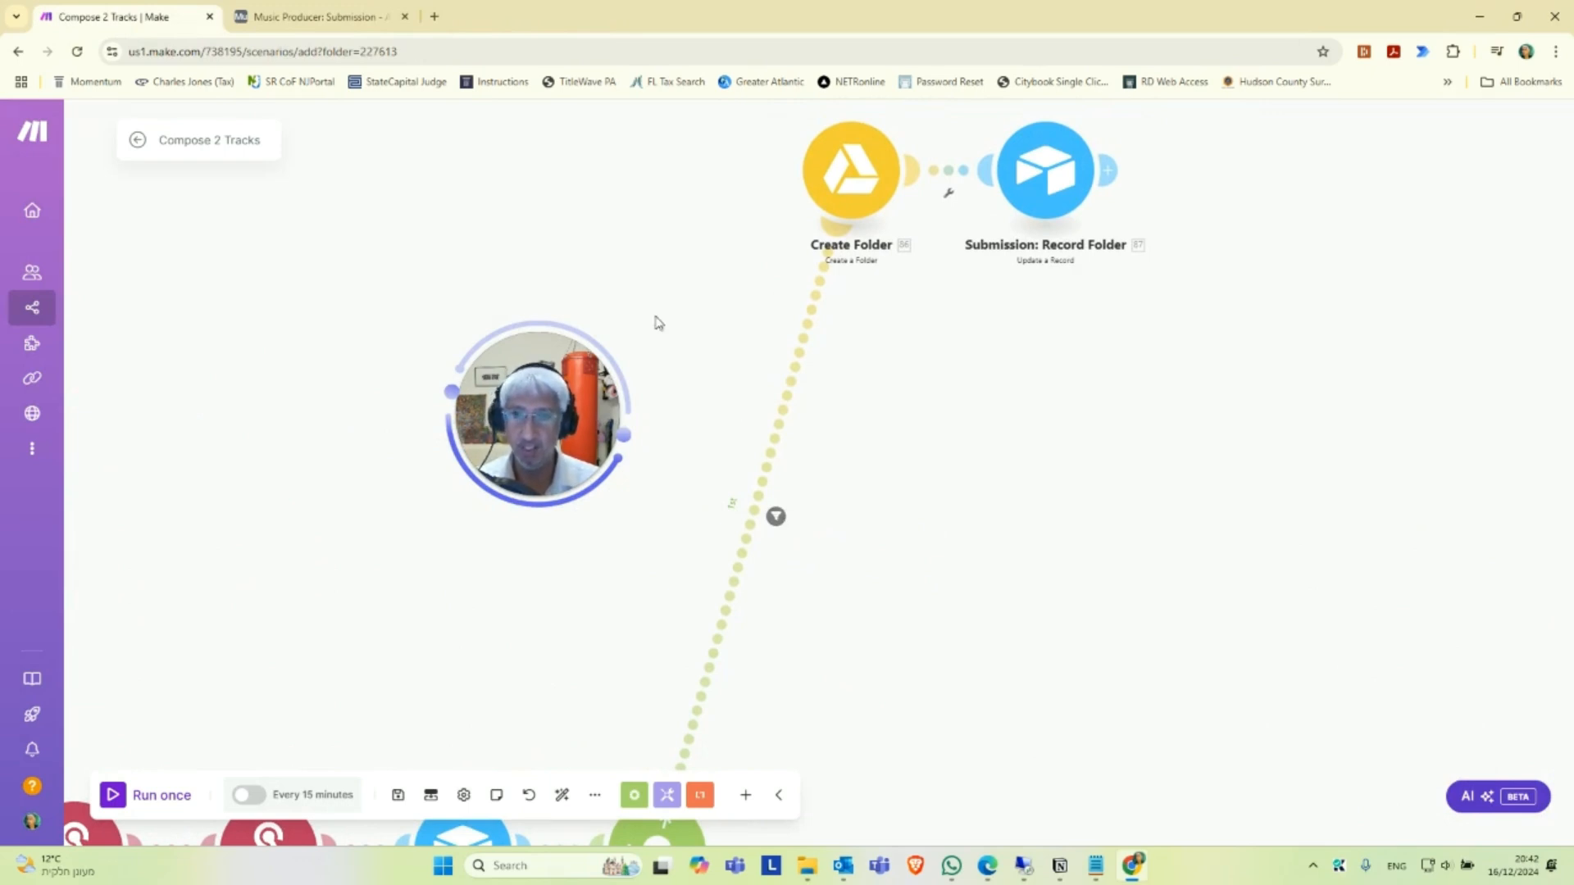
{"action": "left_click", "coordinate": [775, 517]}
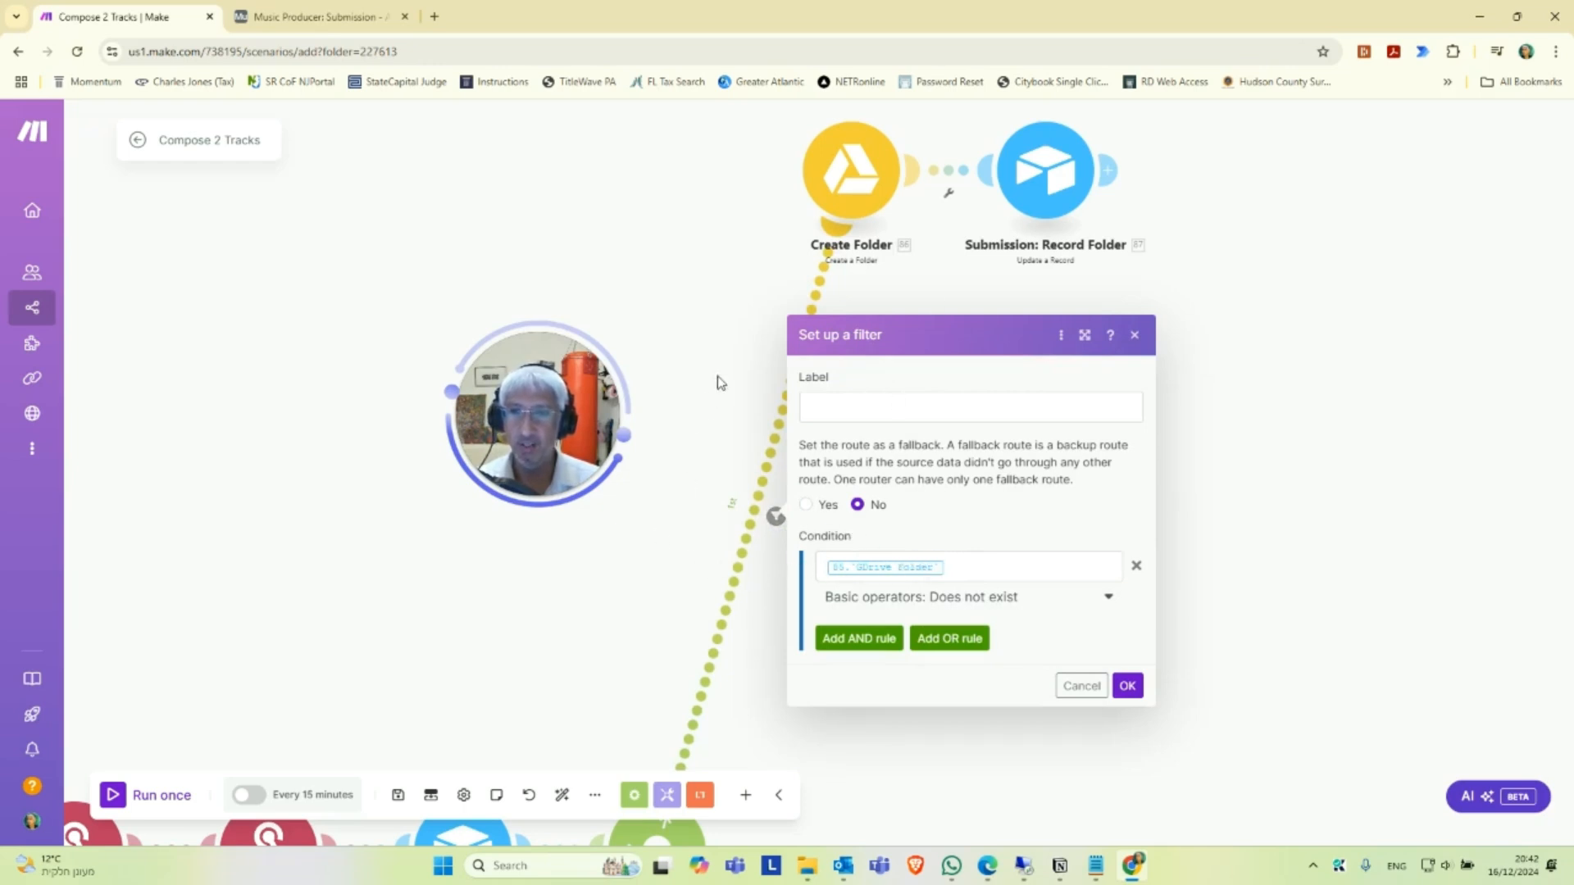
{"action": "left_click", "coordinate": [1127, 686]}
Begin a new Google Drive connection for the Create Folder module and name it "Google Drive for Music".
{"action": "left_click_drag", "start_coordinate": [922, 381], "coordinate": [848, 518]}
{"action": "left_click", "coordinate": [781, 397]}
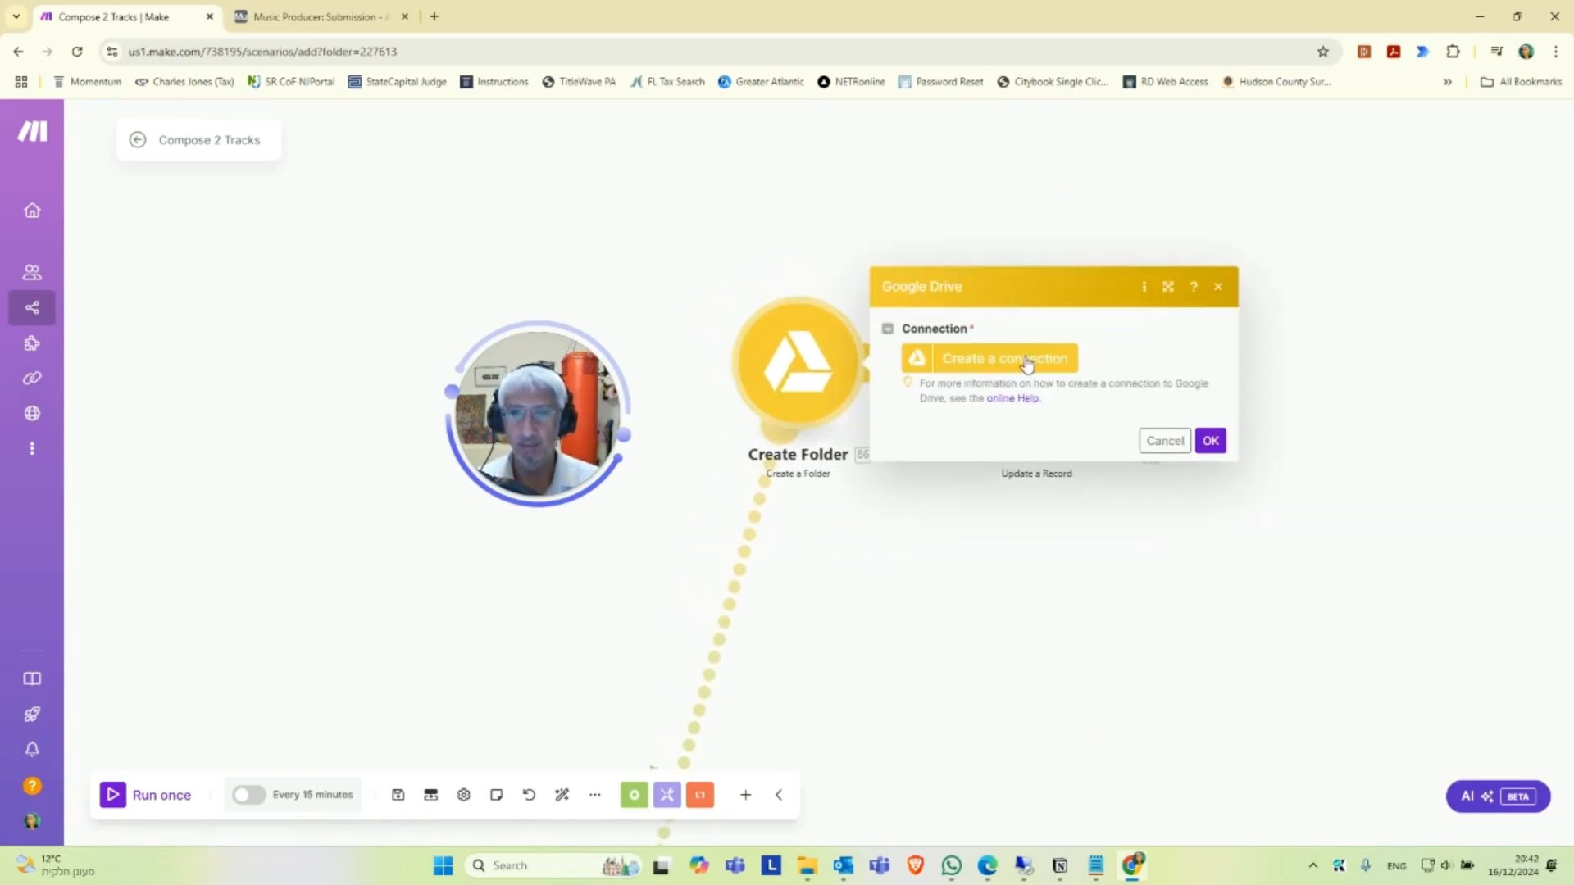
{"action": "left_click", "coordinate": [1025, 365]}
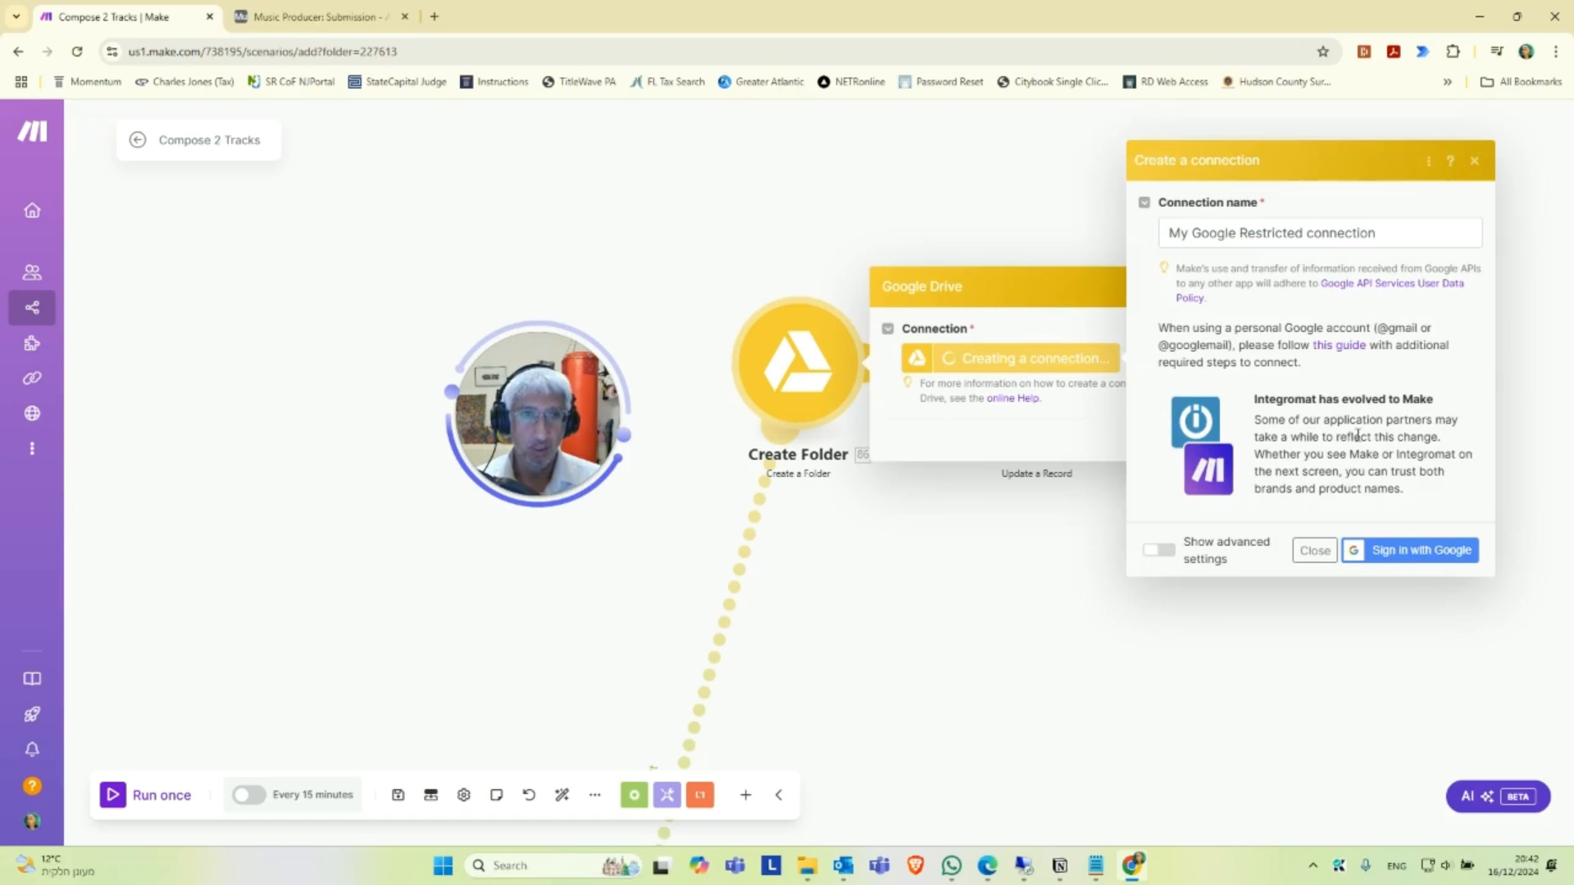
{"action": "triple_click", "coordinate": [1254, 233]}
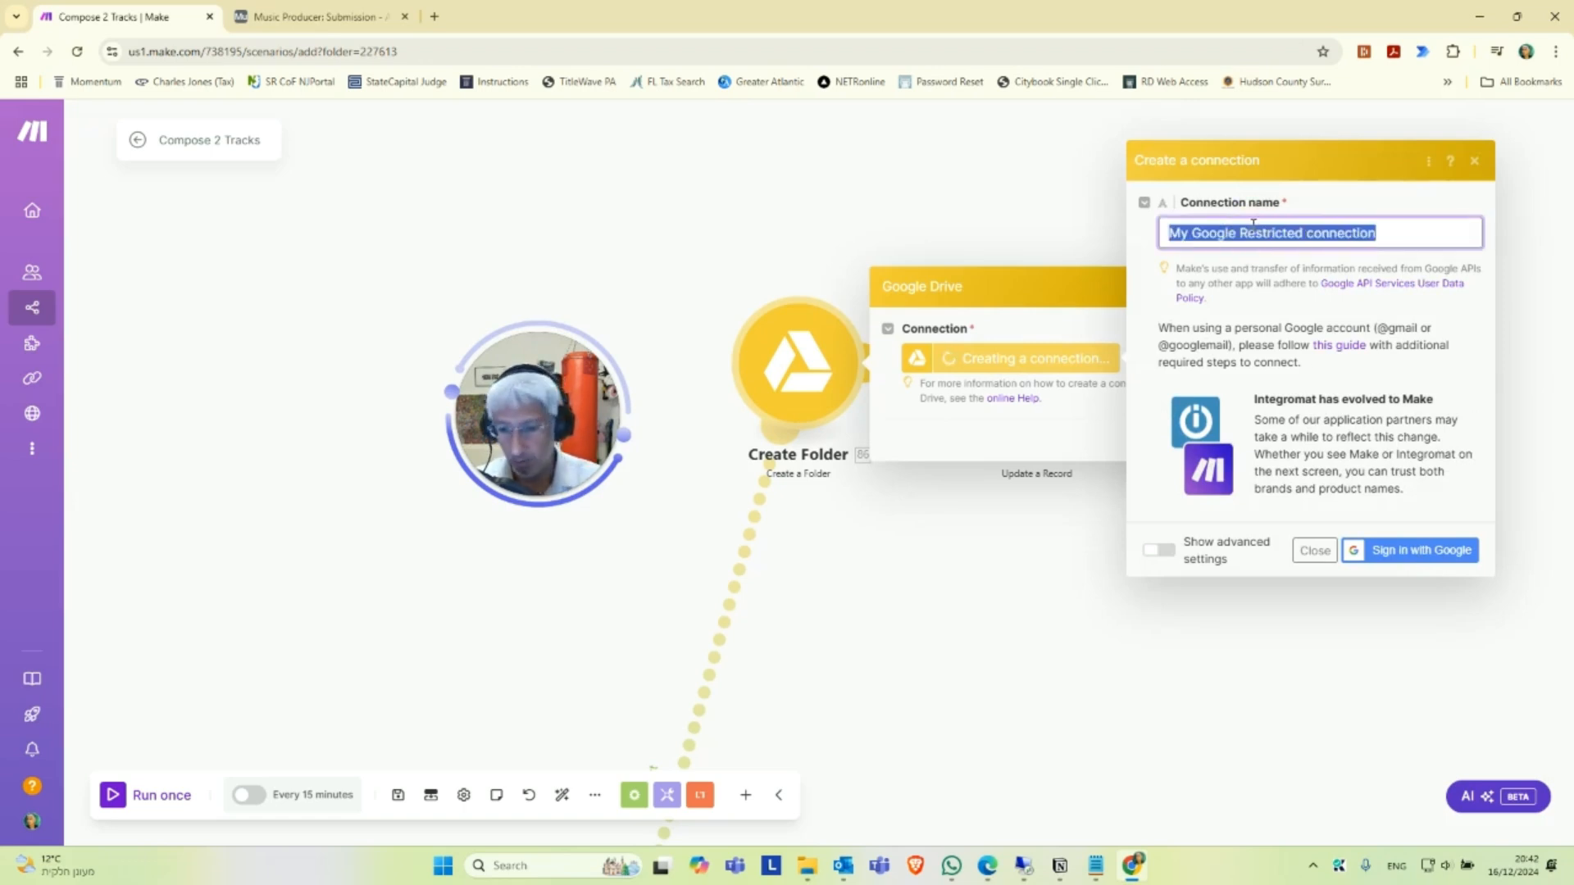
{"action": "type", "text": "Google Drive for Music"}
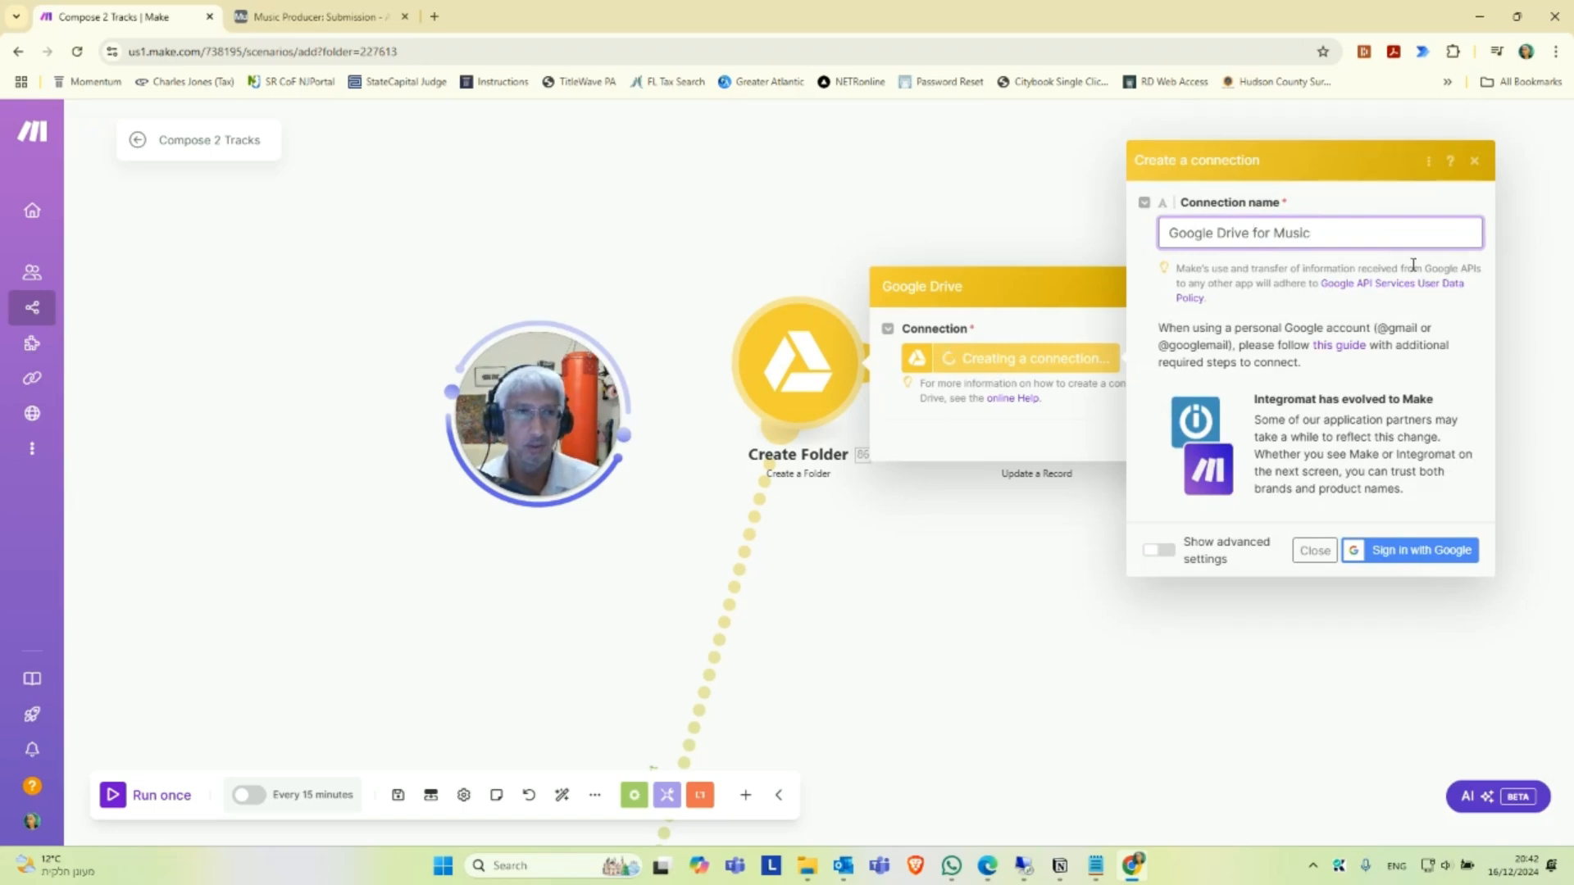
Sign in with the first listed Google account and allow Make to access its Google Drive files.
{"action": "left_click", "coordinate": [1423, 551]}
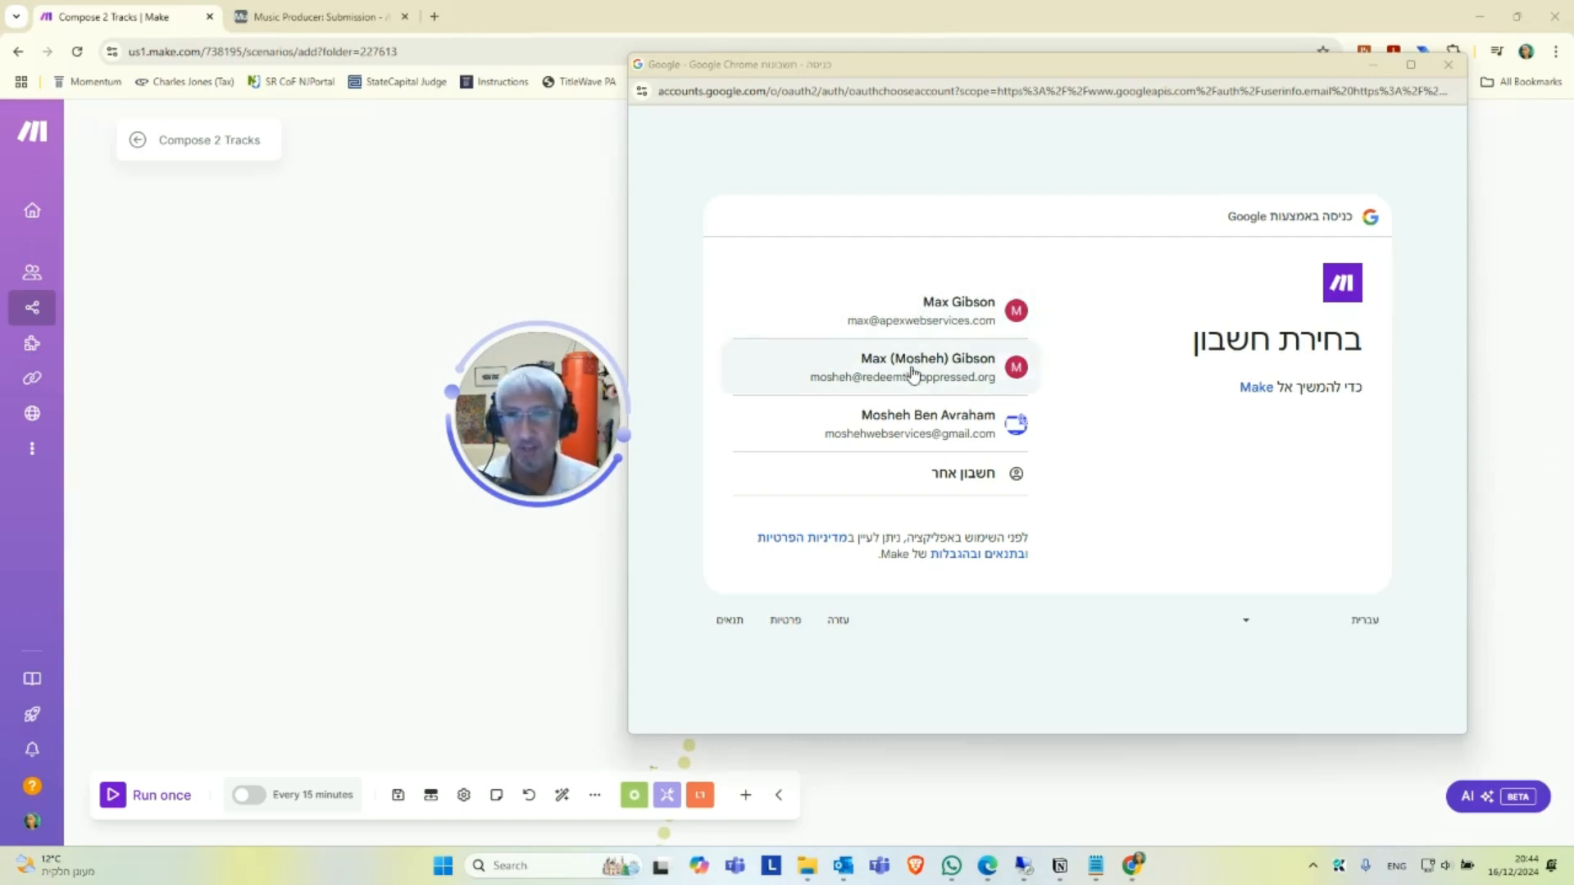
{"action": "left_click", "coordinate": [942, 316]}
{"action": "left_click", "coordinate": [1281, 505]}
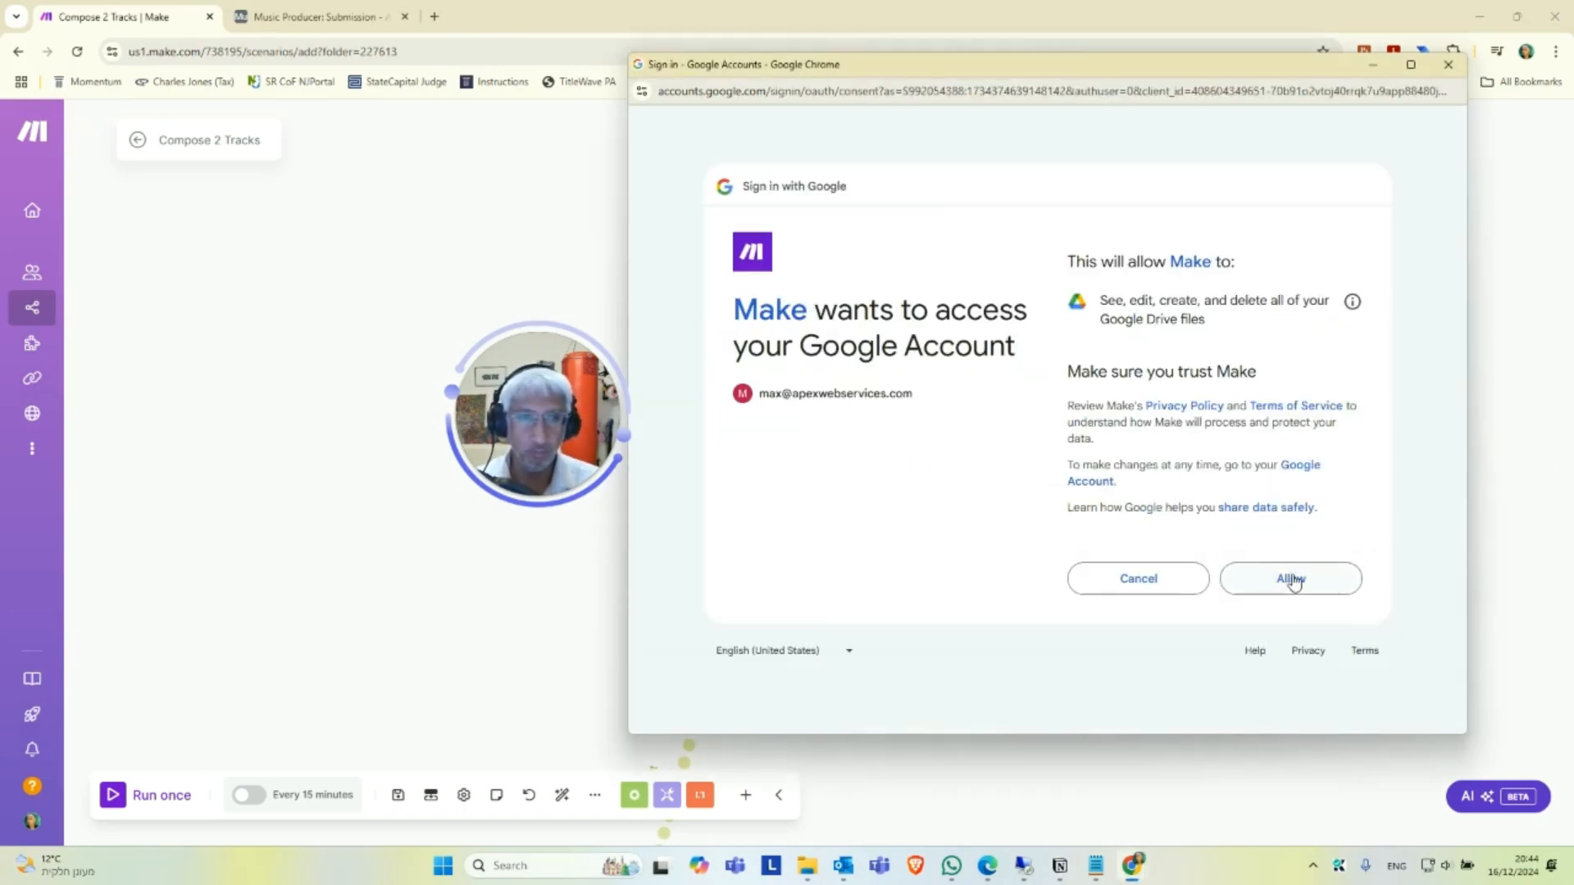
{"action": "left_click", "coordinate": [1293, 581]}
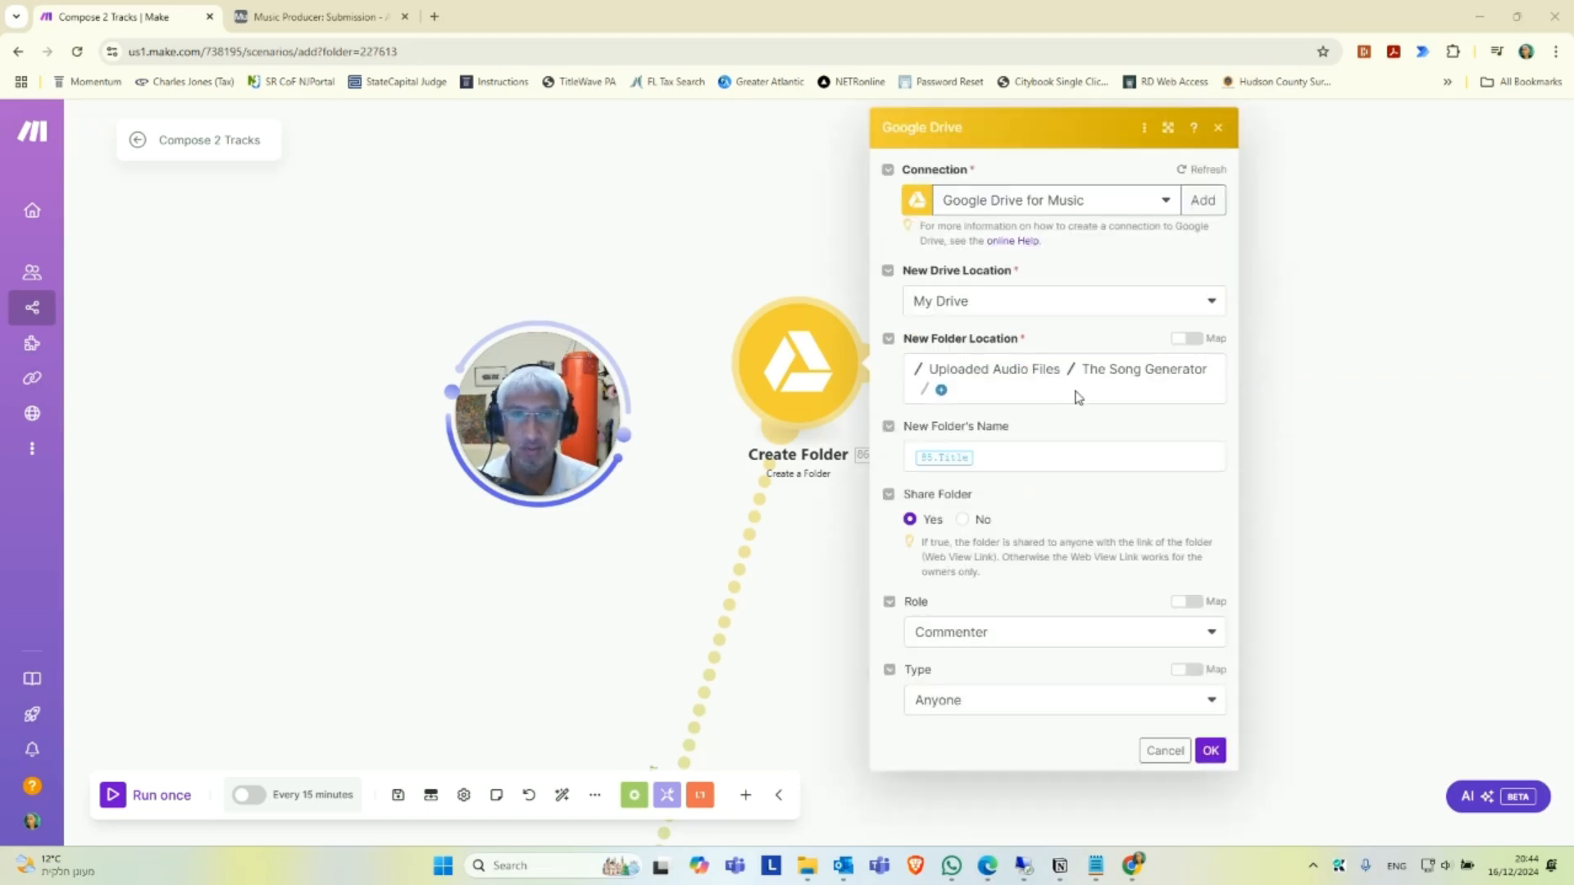
Reselect Uploaded Audio Files / The Song Generator as the new folder location in the Create Folder module.
{"action": "left_click", "coordinate": [952, 369]}
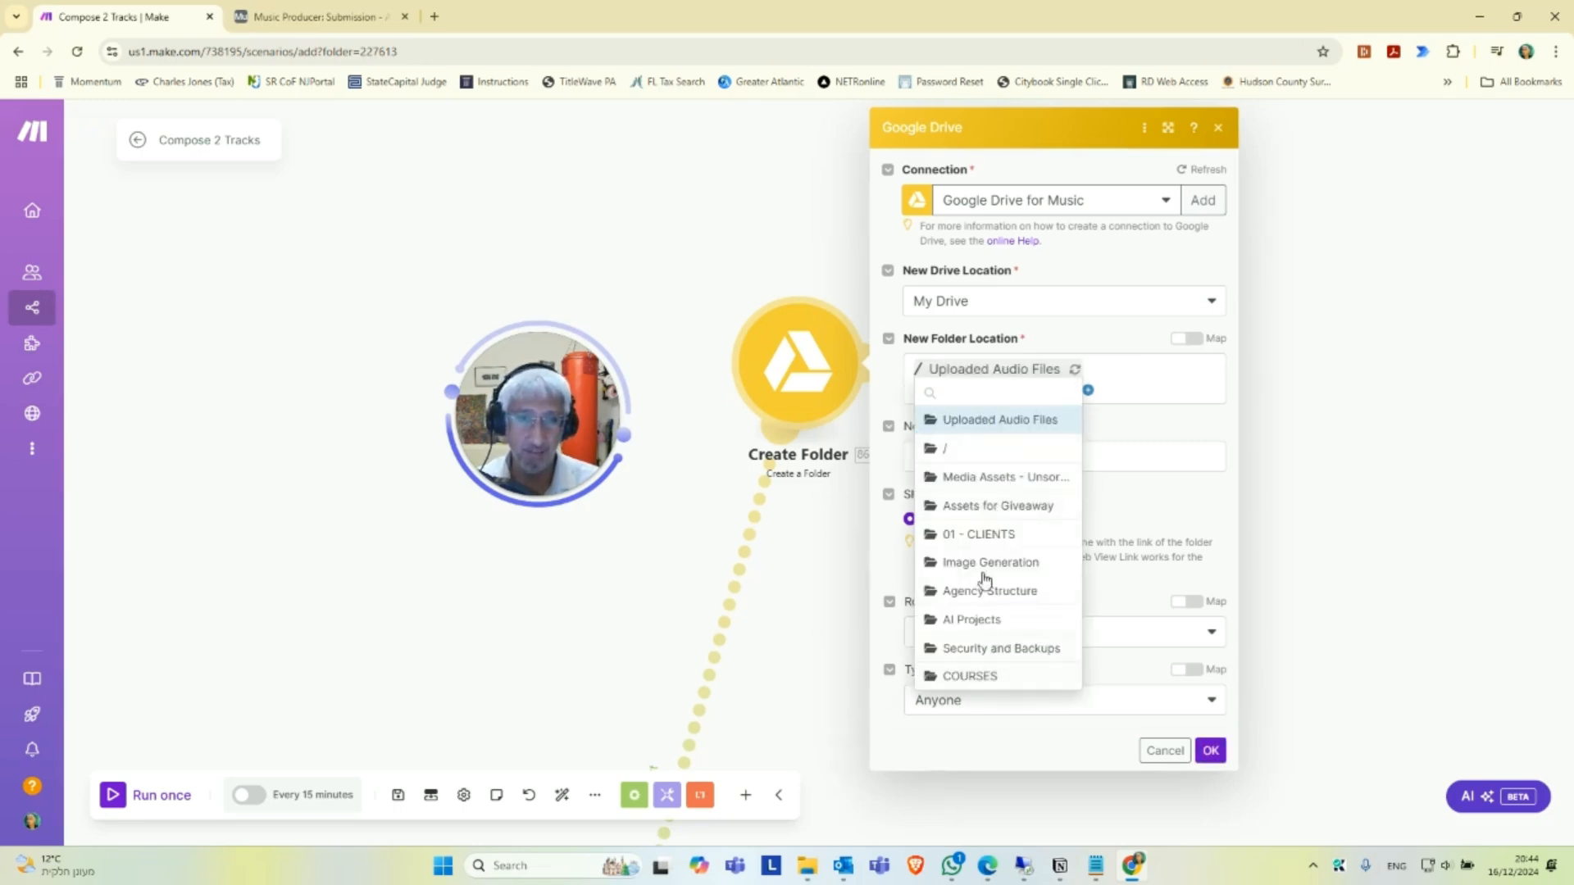
{"action": "left_click", "coordinate": [988, 423]}
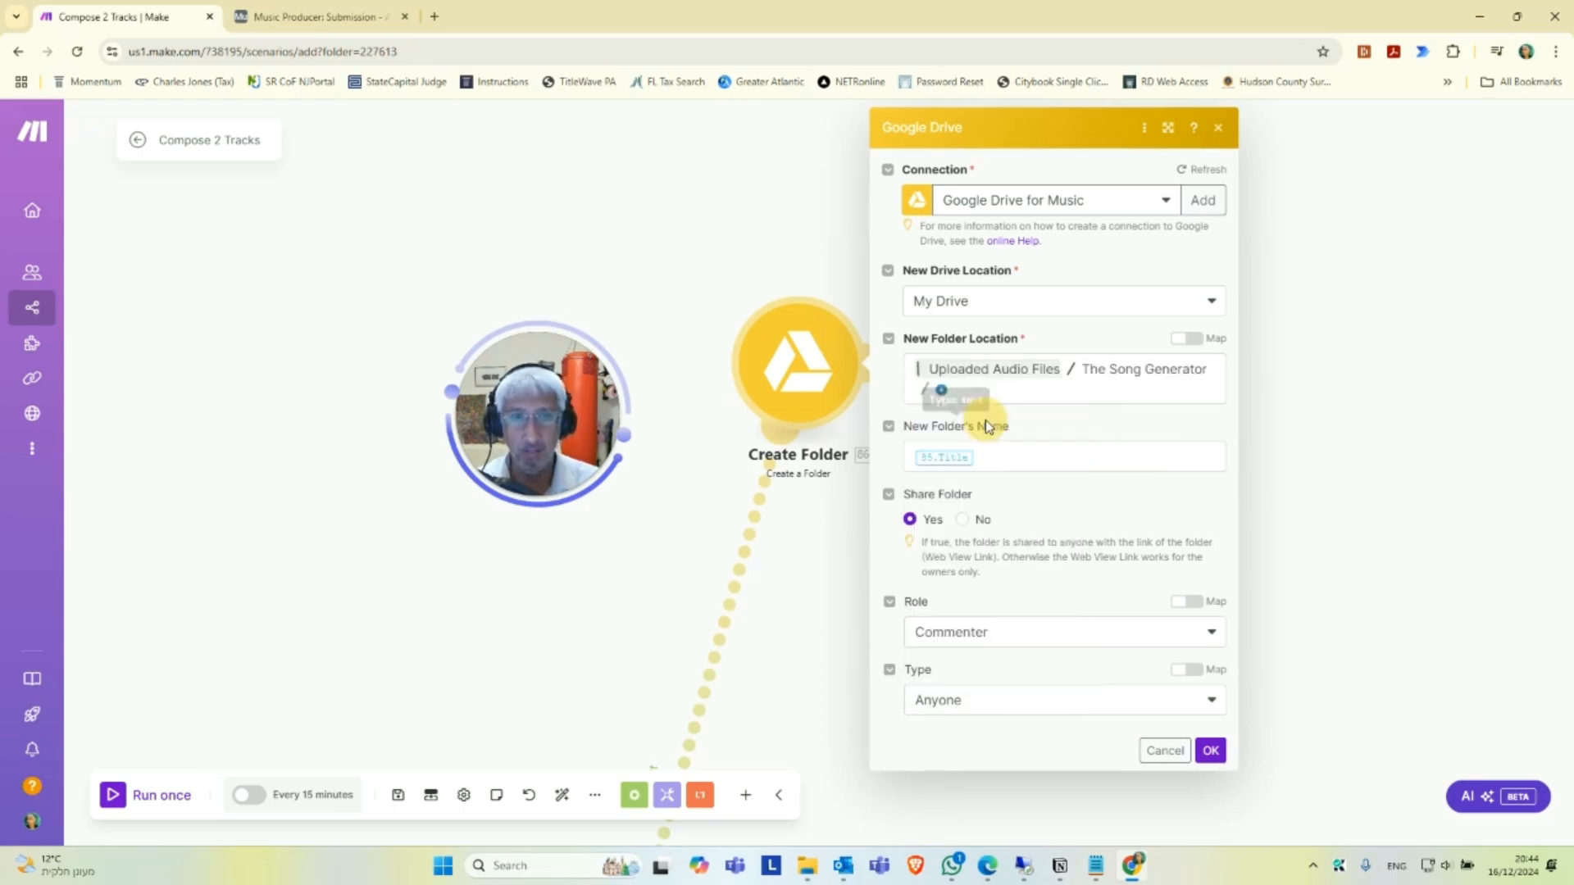
{"action": "left_click", "coordinate": [1115, 371]}
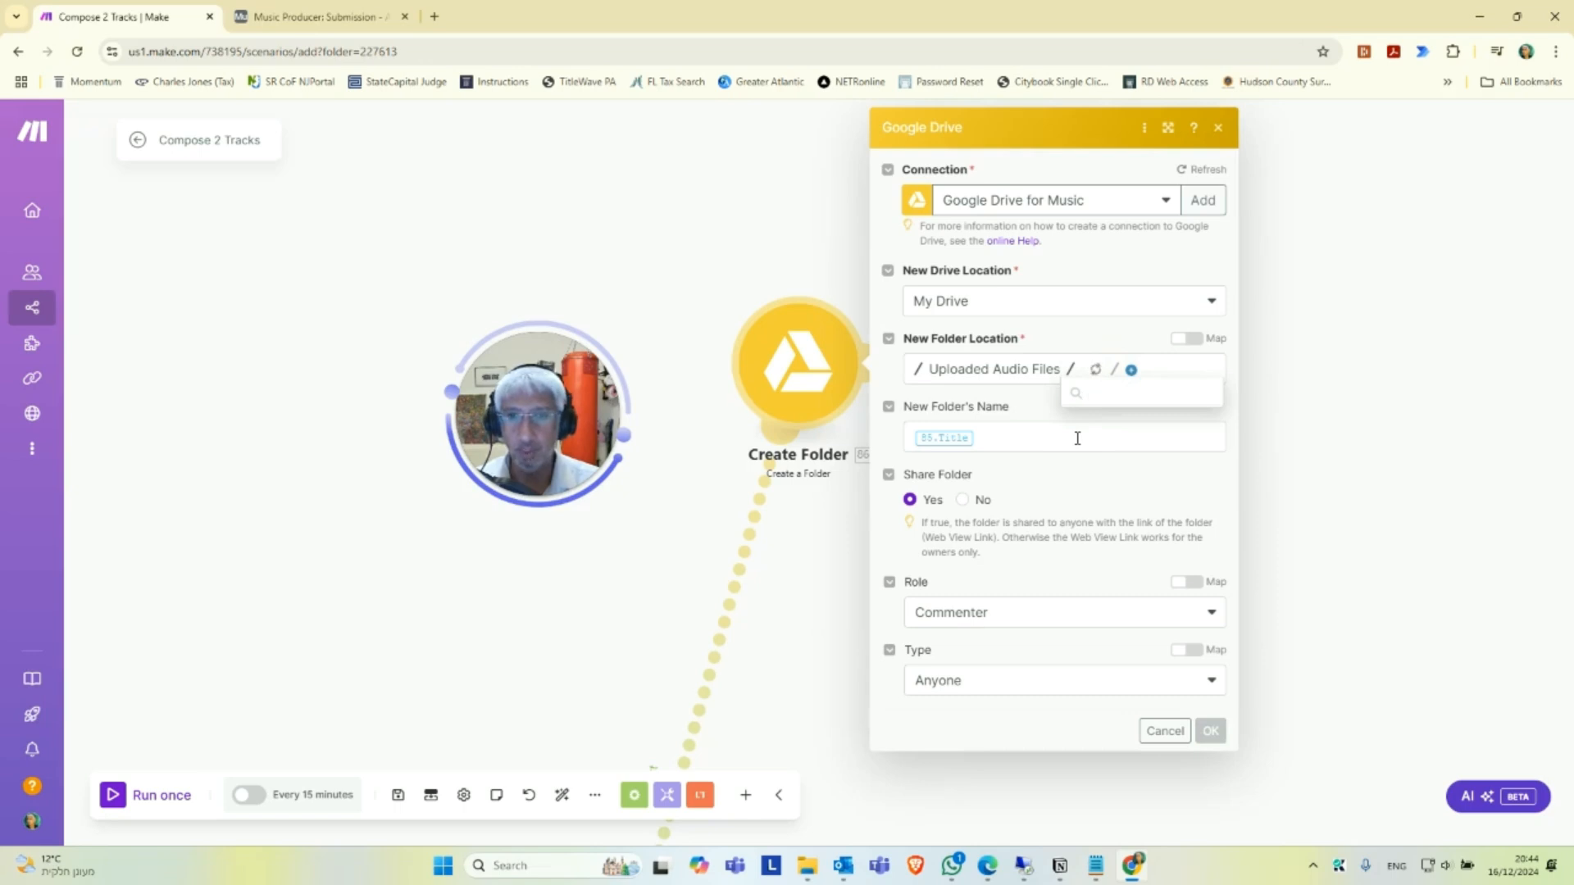
{"action": "left_click", "coordinate": [1012, 415]}
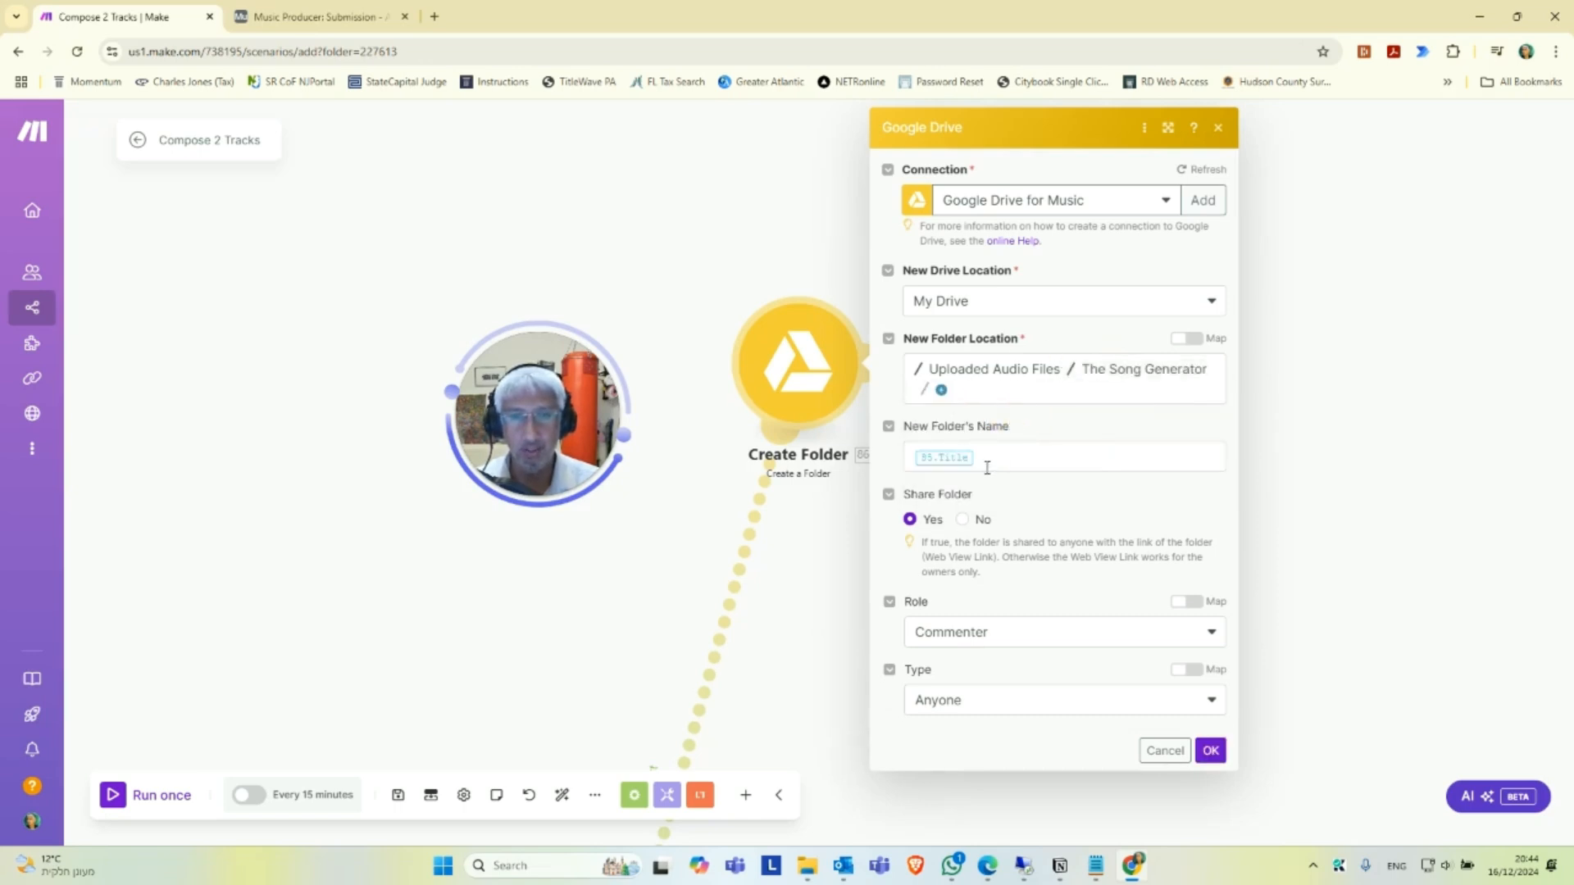
Set the folder sharing role to Commenter and the type to Anyone, and save the Create Folder module.
{"action": "left_click", "coordinate": [1017, 641]}
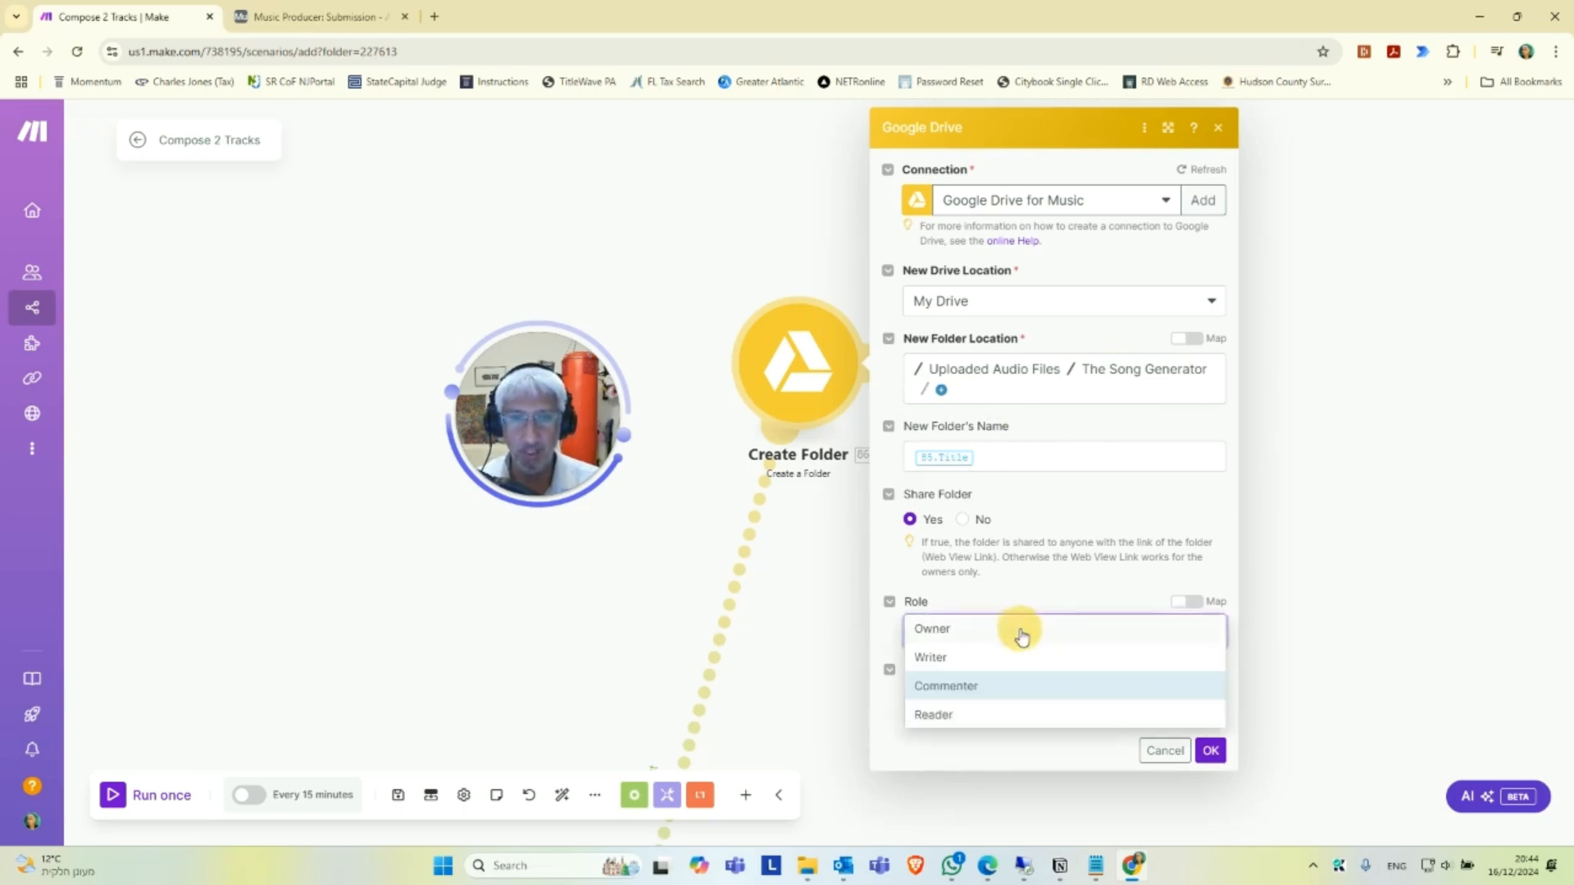
{"action": "left_click", "coordinate": [957, 689]}
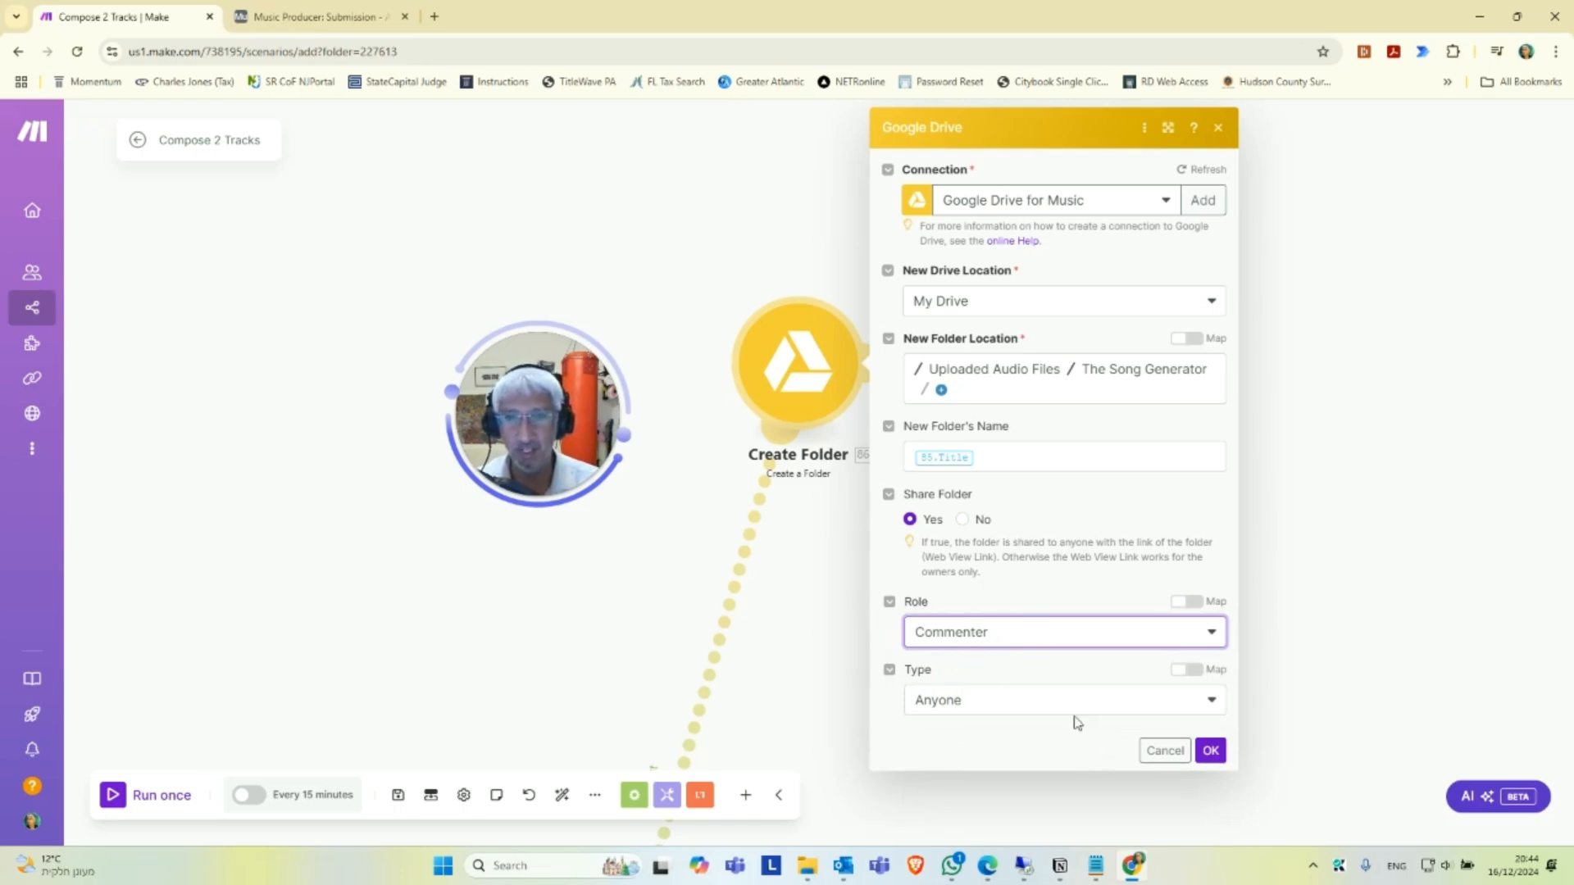
{"action": "left_click", "coordinate": [1012, 710]}
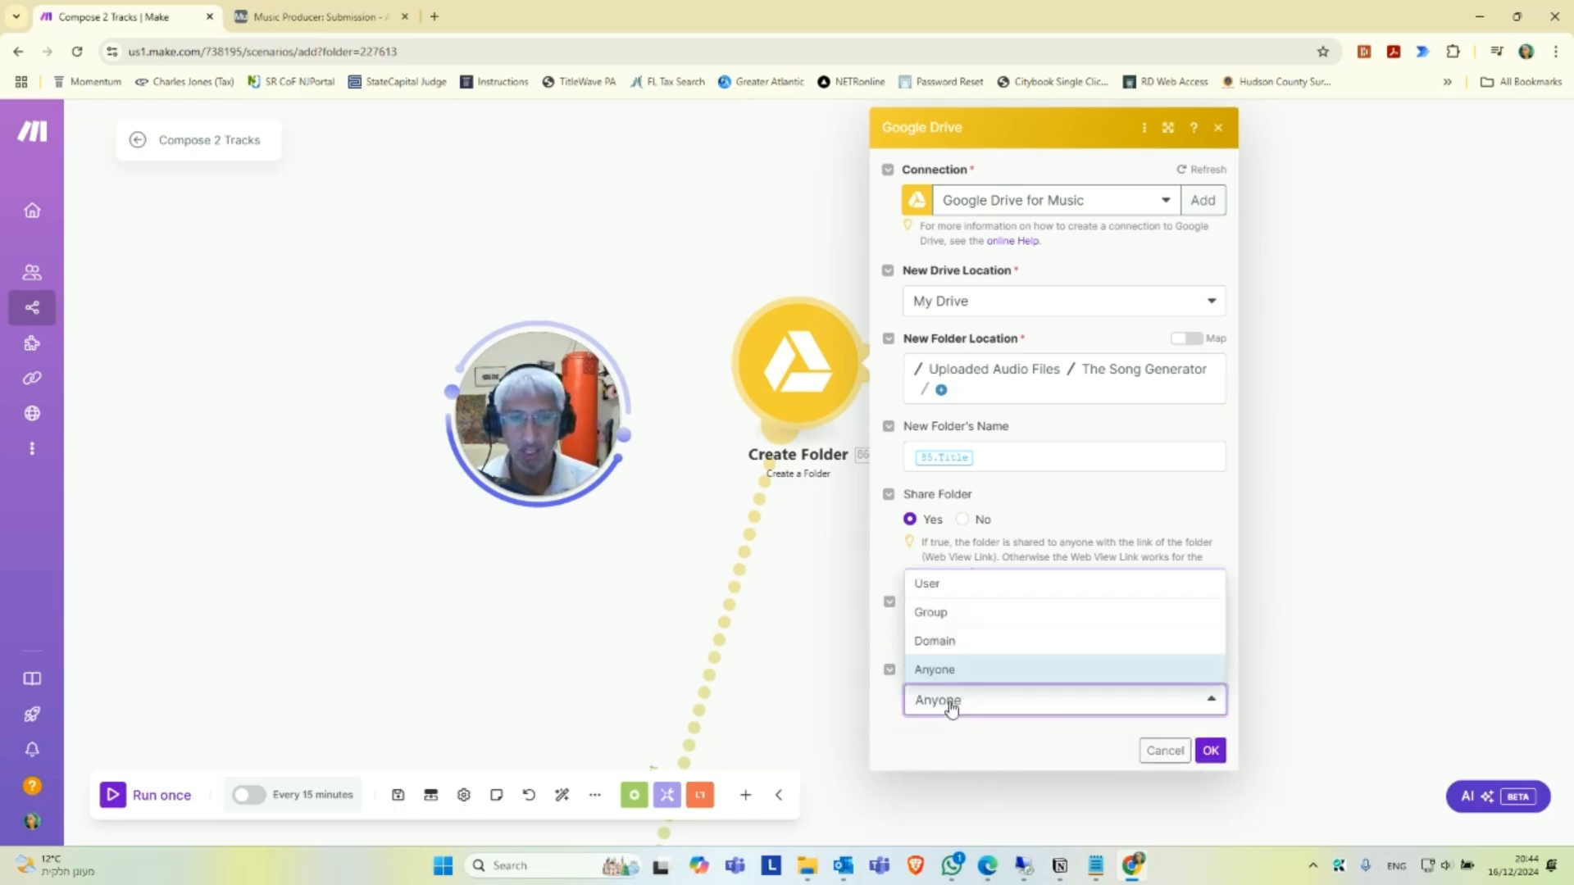
{"action": "left_click", "coordinate": [953, 674]}
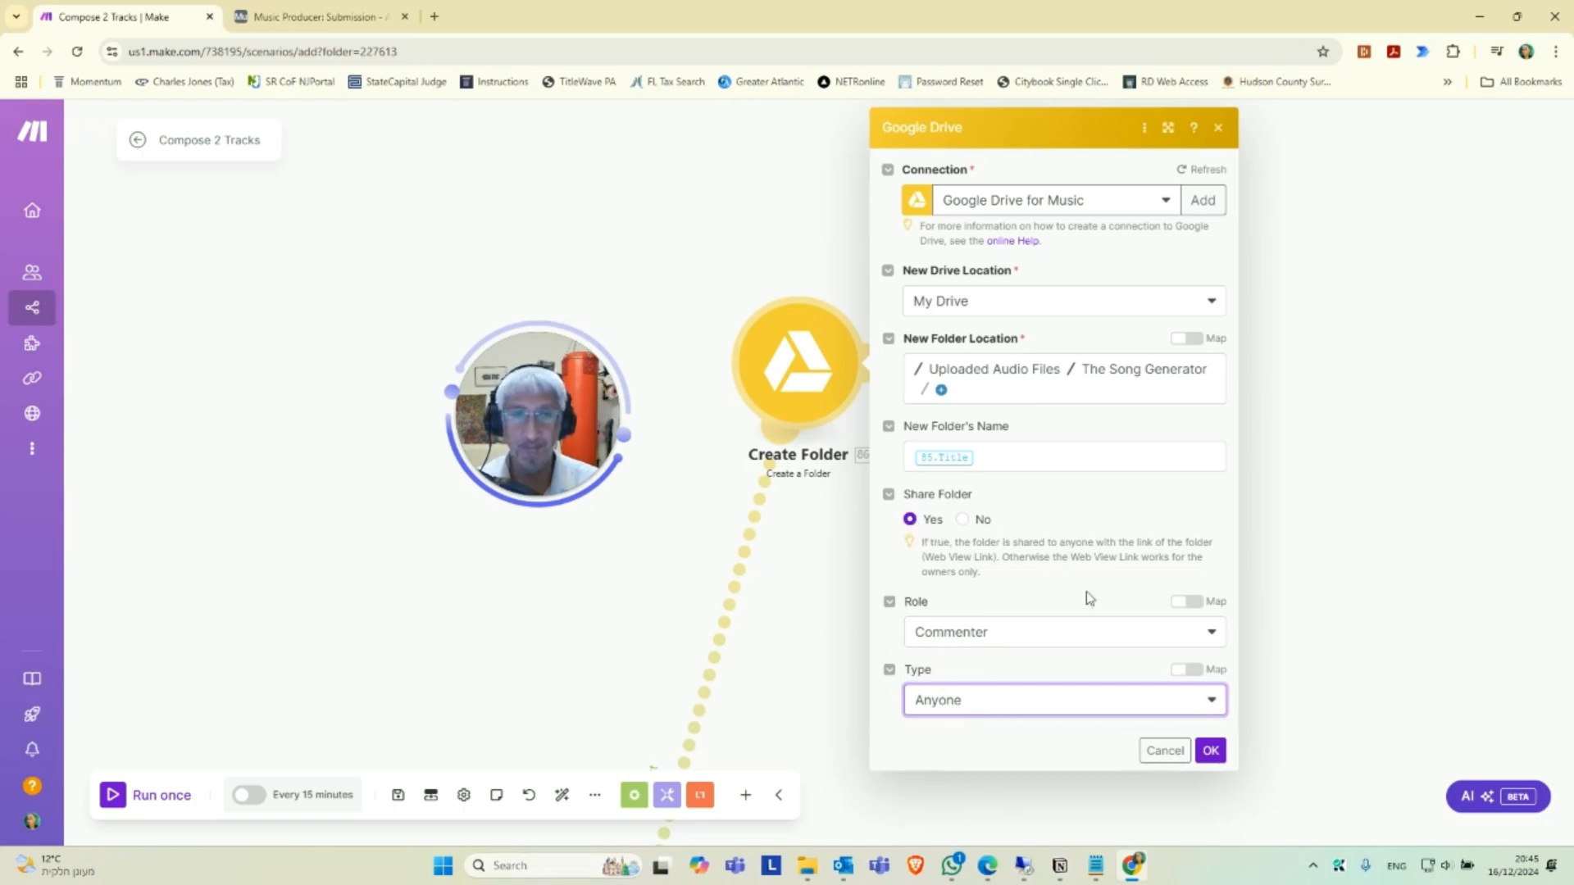
{"action": "left_click", "coordinate": [1210, 751]}
Choose the Music Connection - Airtable account for the Submission: Record Folder module and proceed with the required permissions update.
{"action": "left_click_drag", "start_coordinate": [1106, 557], "coordinate": [1056, 583]}
{"action": "scroll", "coordinate": [921, 606], "scroll_direction": "up", "scroll_amount": 2}
{"action": "left_click_drag", "start_coordinate": [878, 596], "coordinate": [944, 639]}
{"action": "left_click", "coordinate": [878, 449]}
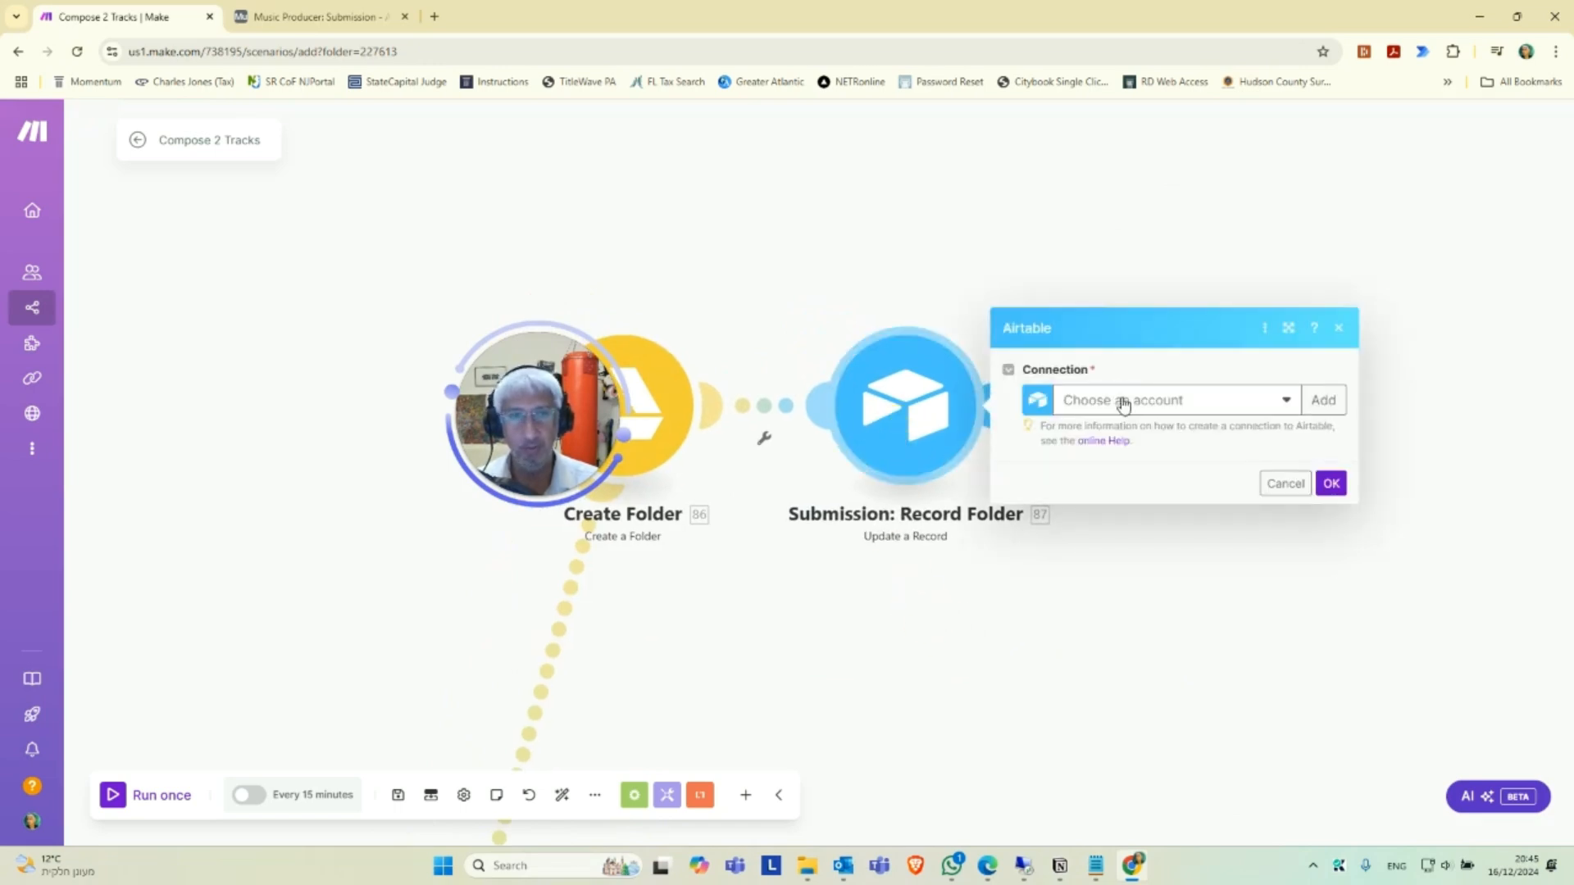
{"action": "left_click", "coordinate": [1122, 403]}
{"action": "left_click", "coordinate": [1135, 428]}
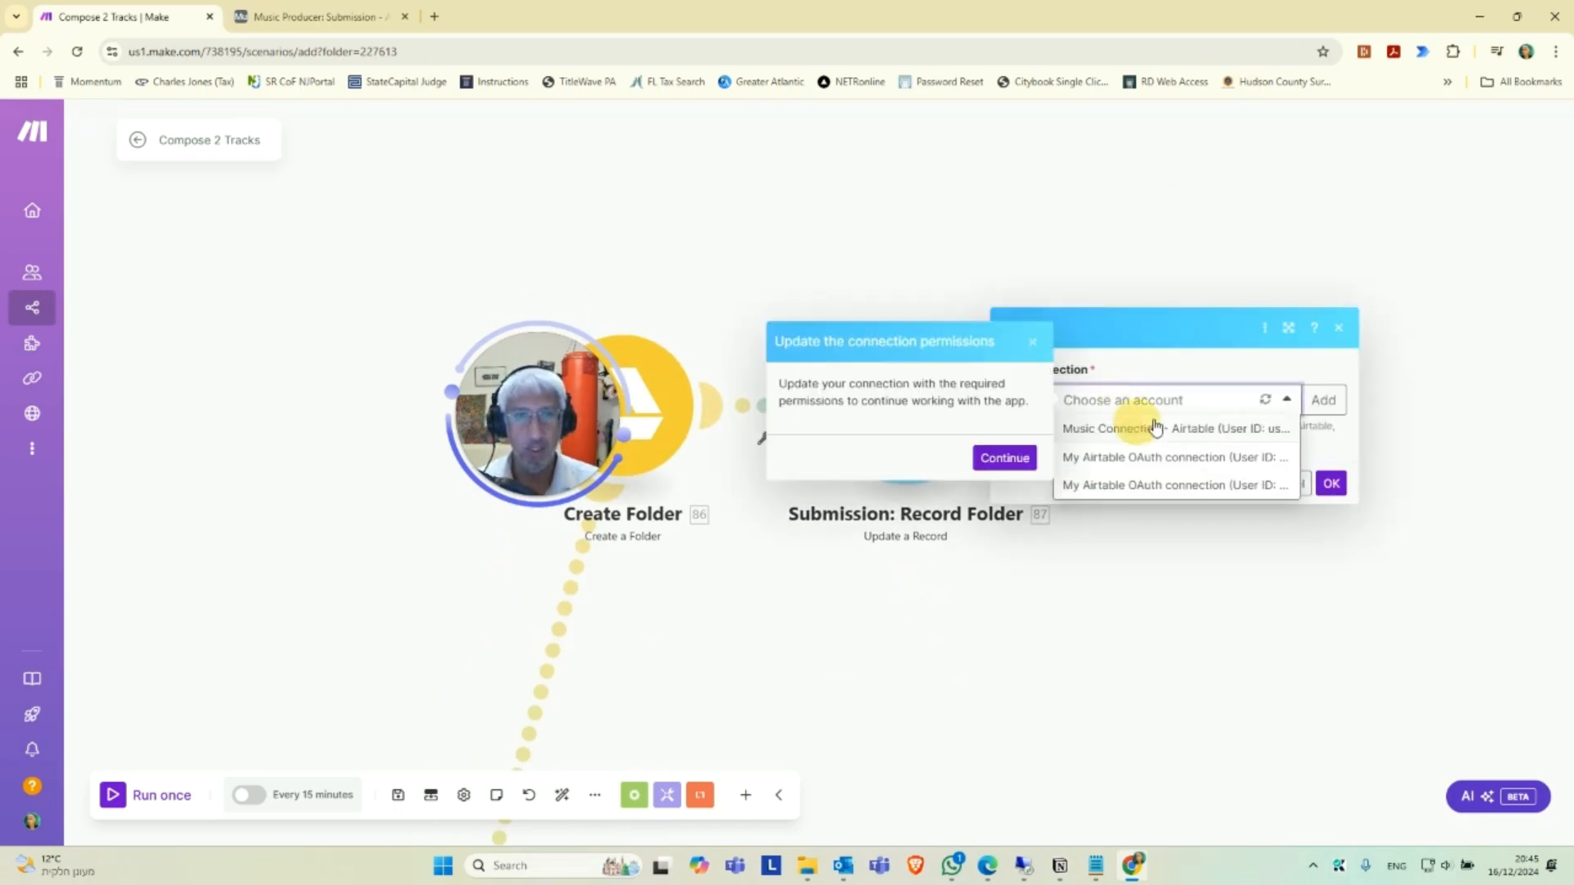
{"action": "left_click", "coordinate": [1008, 458]}
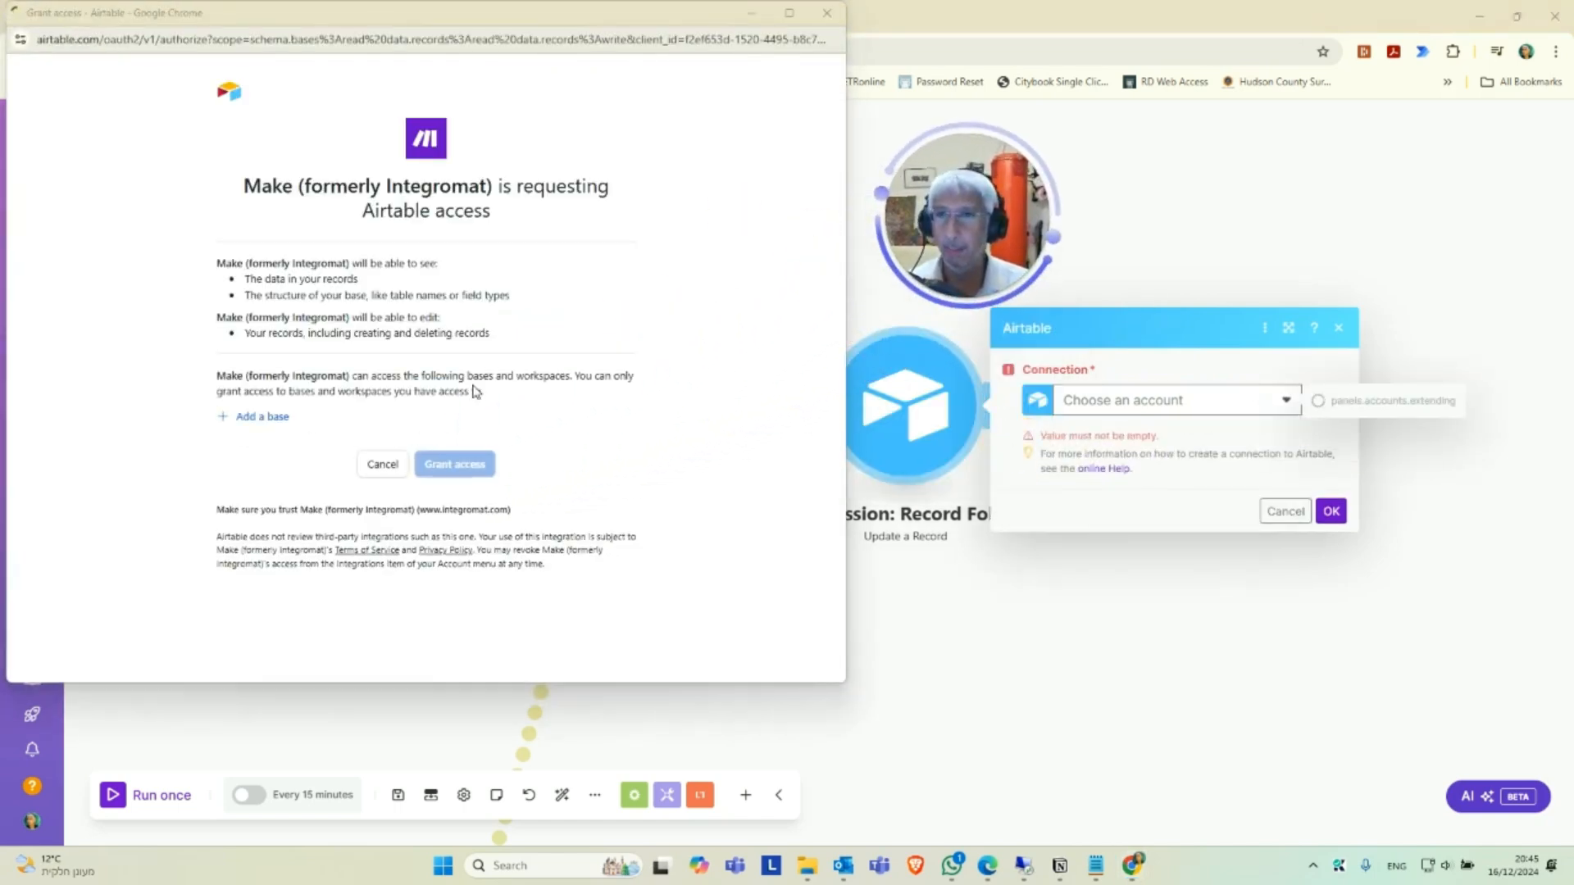
Add the Music Producer base to Make's Airtable authorization and grant access.
{"action": "left_click", "coordinate": [275, 418]}
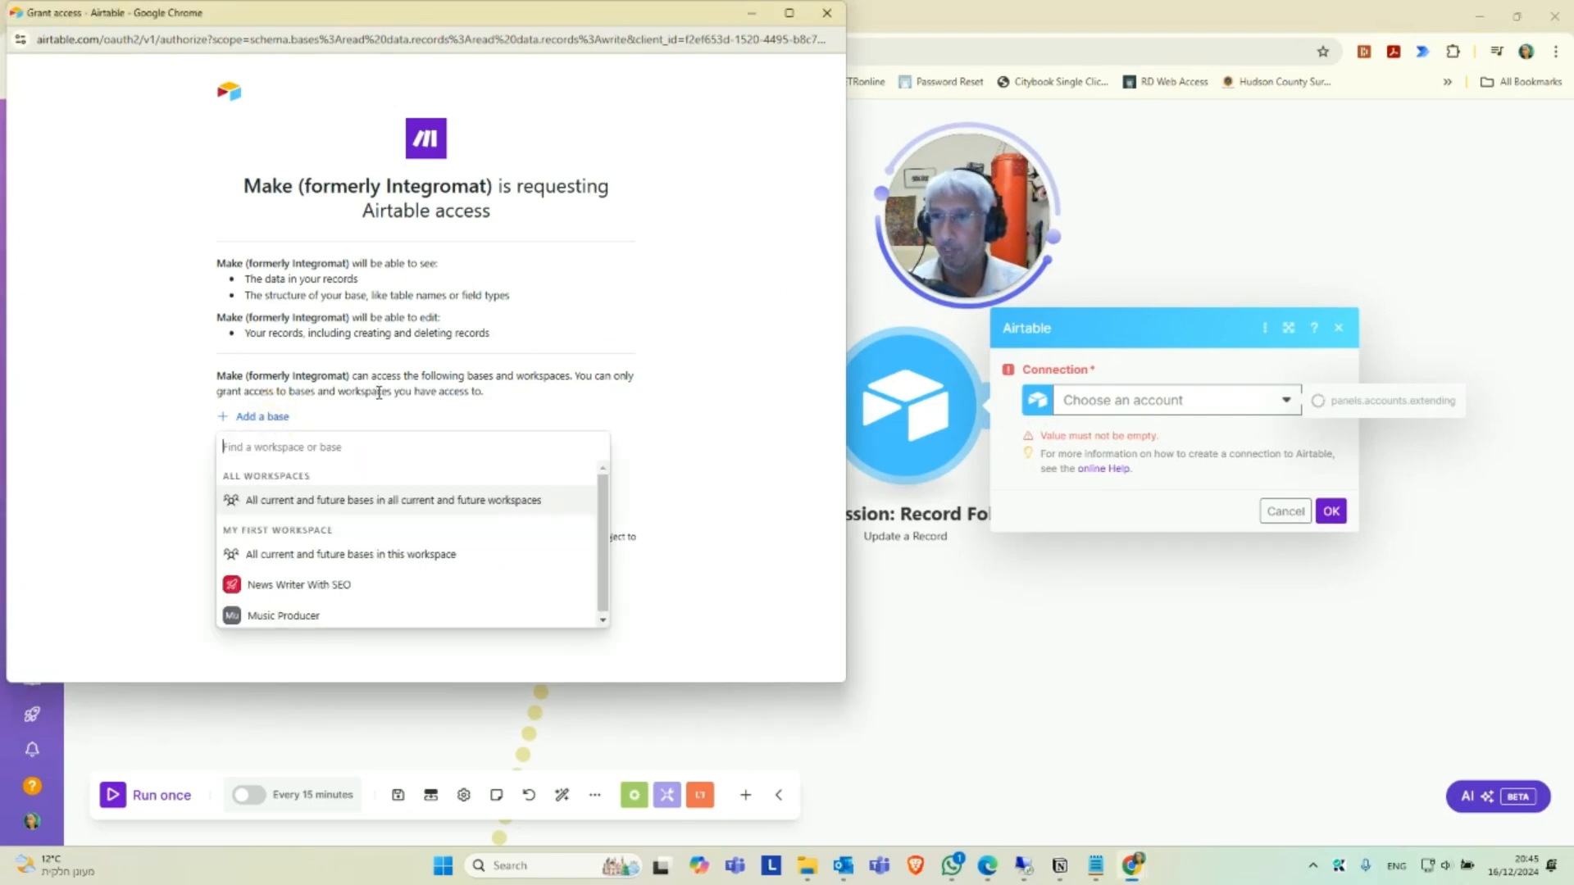
{"action": "left_click", "coordinate": [308, 612]}
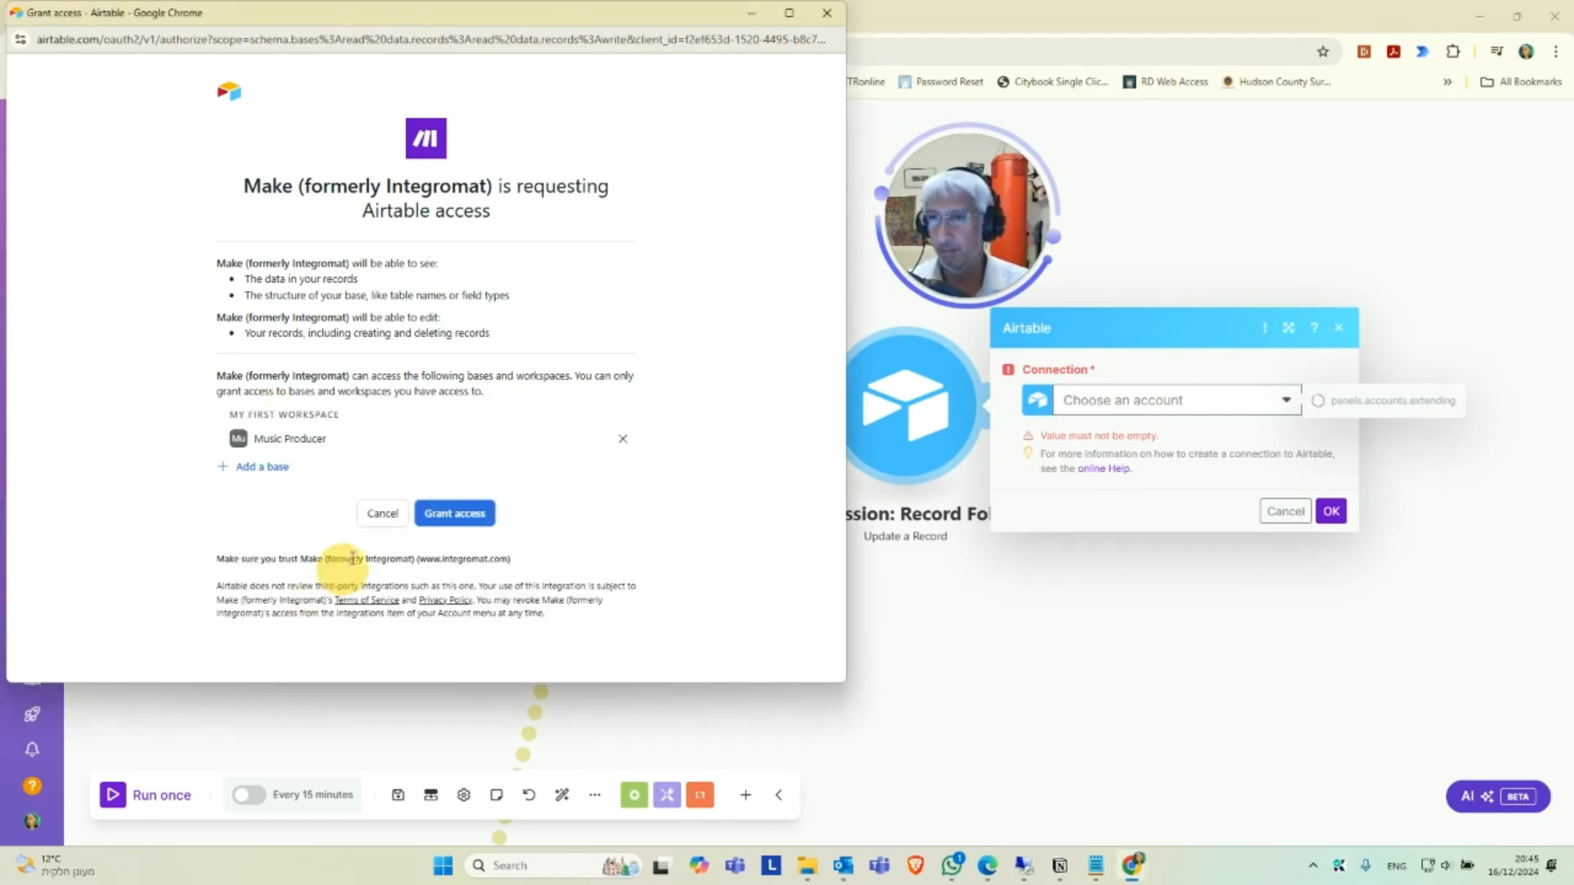
{"action": "left_click", "coordinate": [456, 514]}
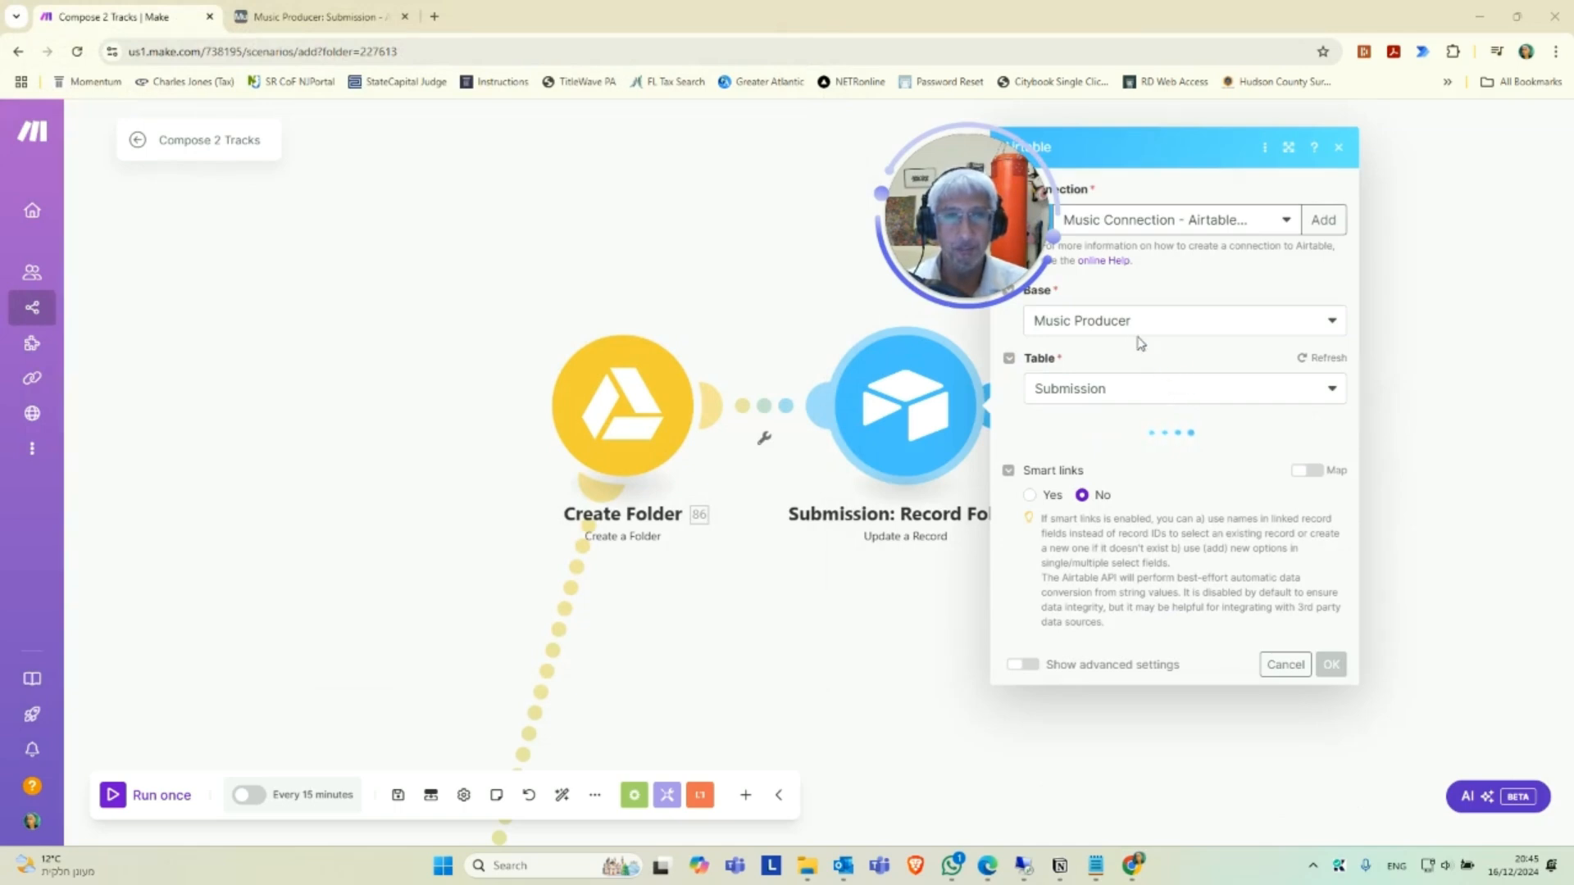
Select the second listed Music Producer base and its Submission table for the Submission: Record Folder module.
{"action": "left_click", "coordinate": [1115, 305]}
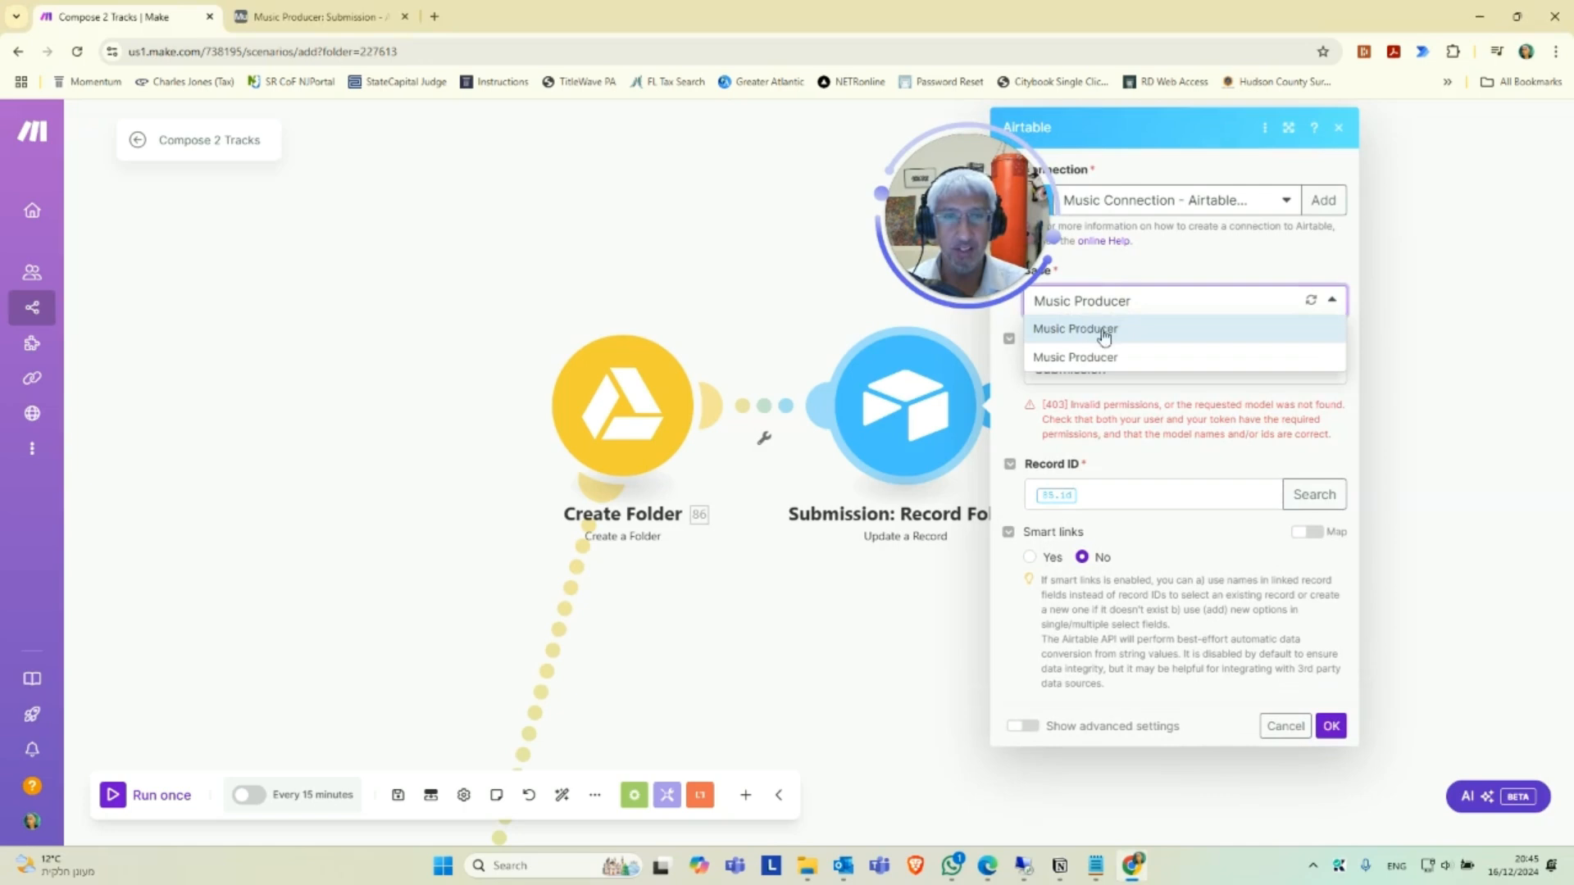
{"action": "left_click", "coordinate": [1108, 358]}
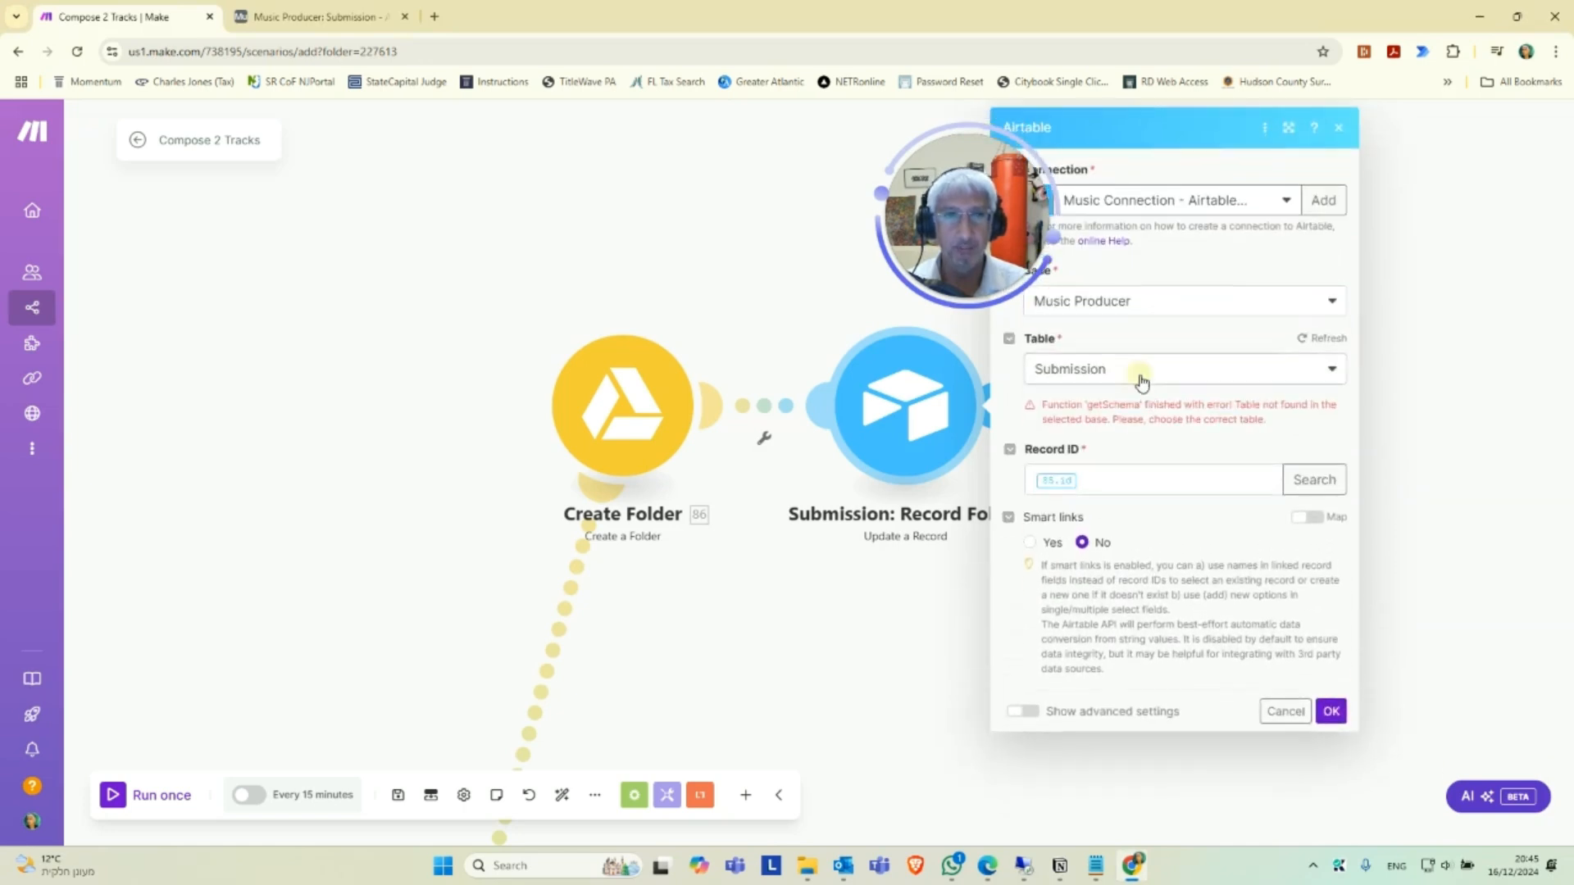
{"action": "left_click", "coordinate": [1141, 382]}
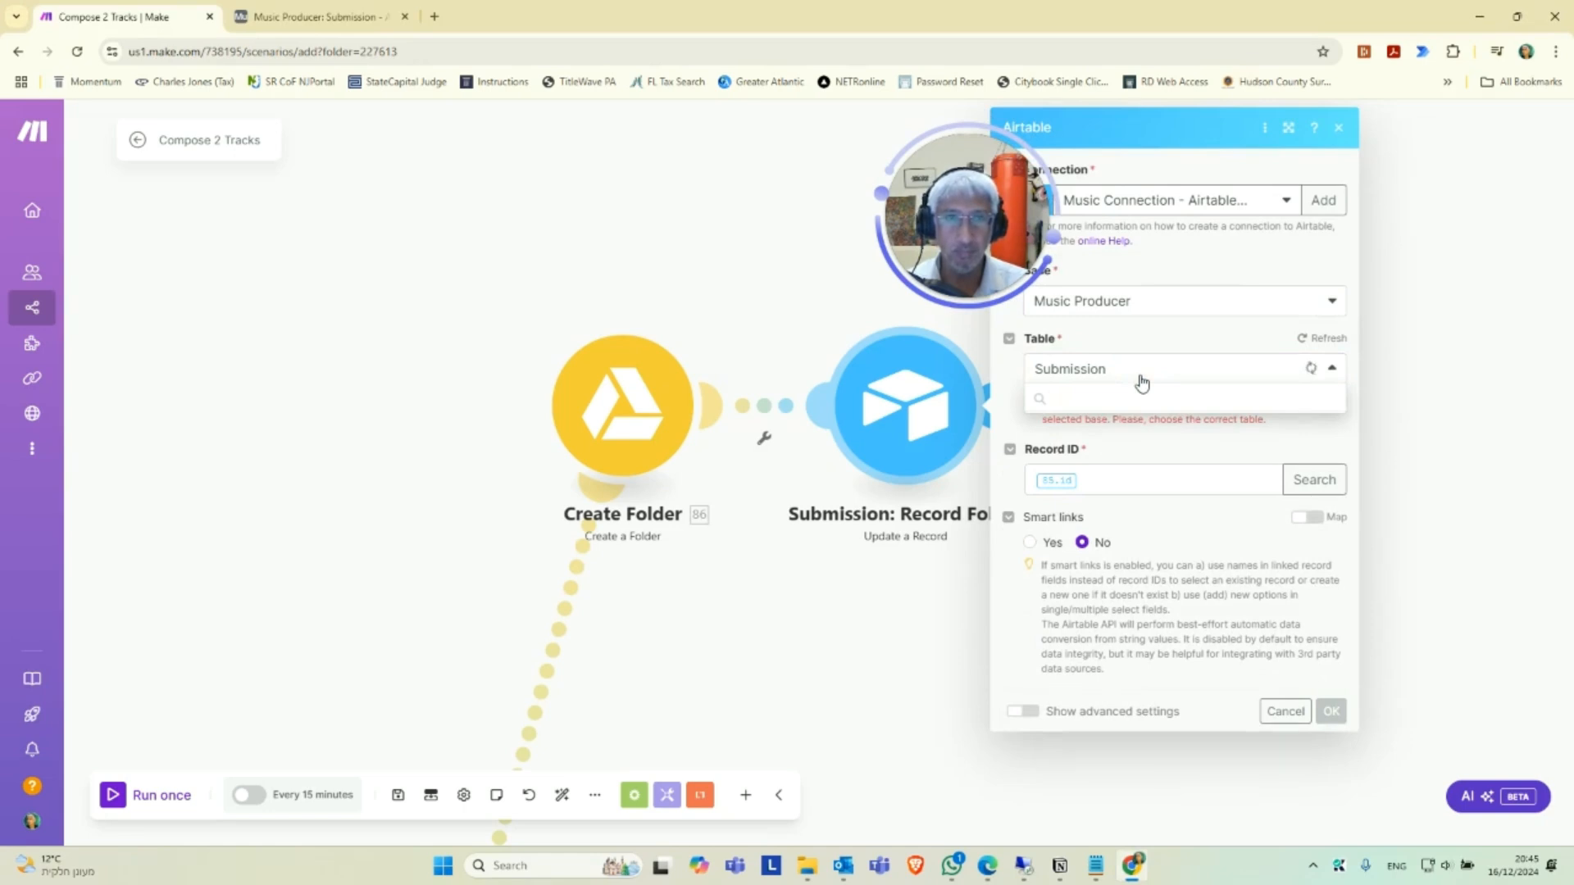
{"action": "left_click", "coordinate": [1089, 438]}
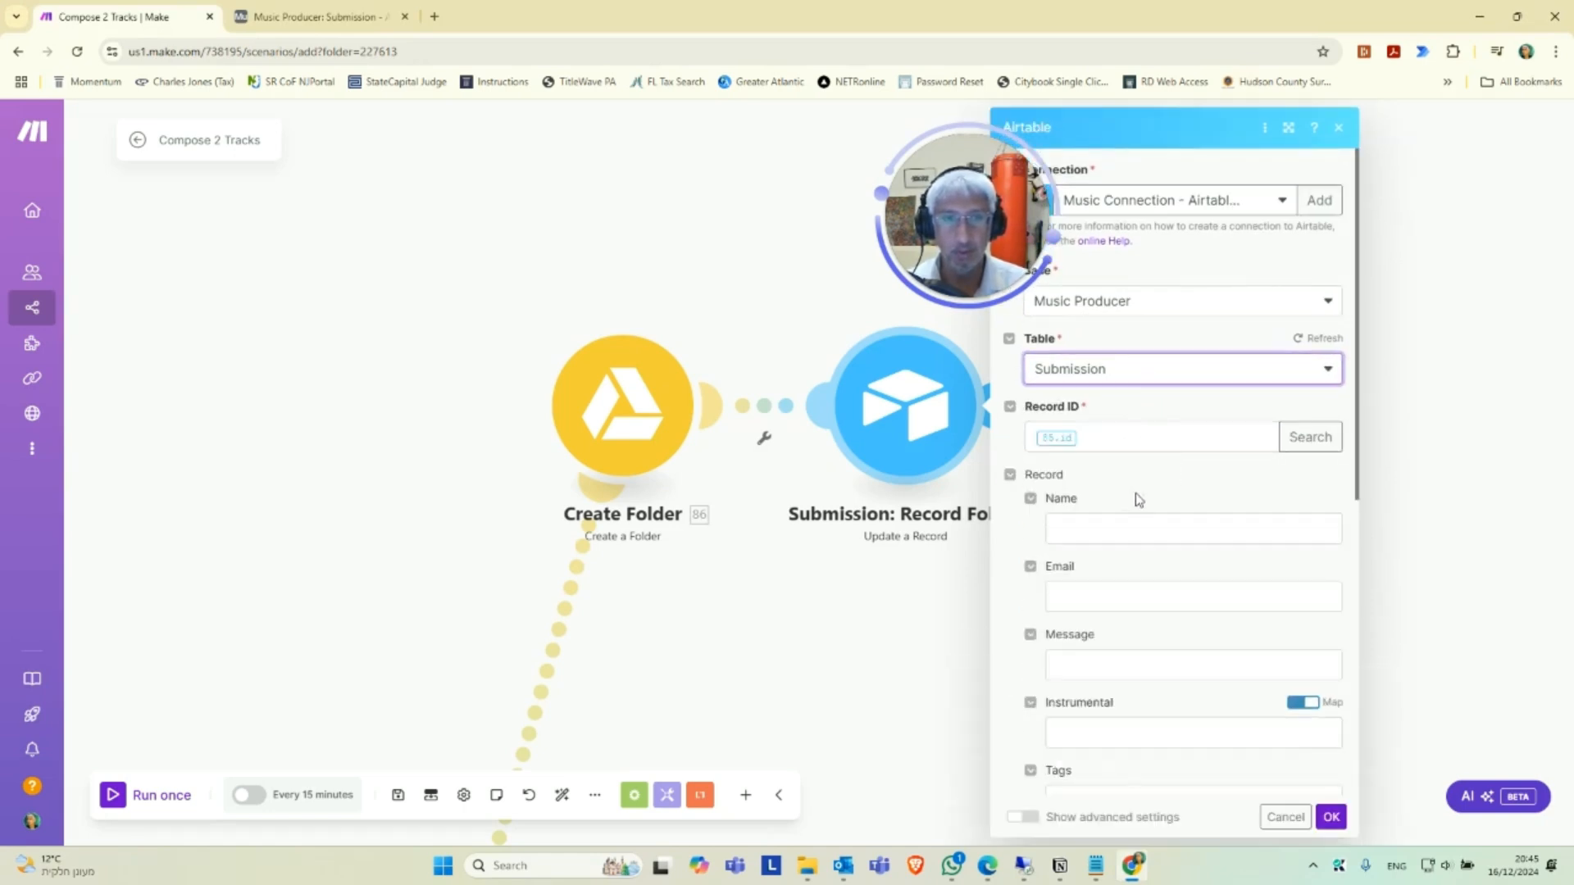
Map the GDrive URL field to the Create Folder module's Web View Link and save the Submission: Record Folder module.
{"action": "scroll", "coordinate": [1156, 492], "scroll_direction": "down", "scroll_amount": 7}
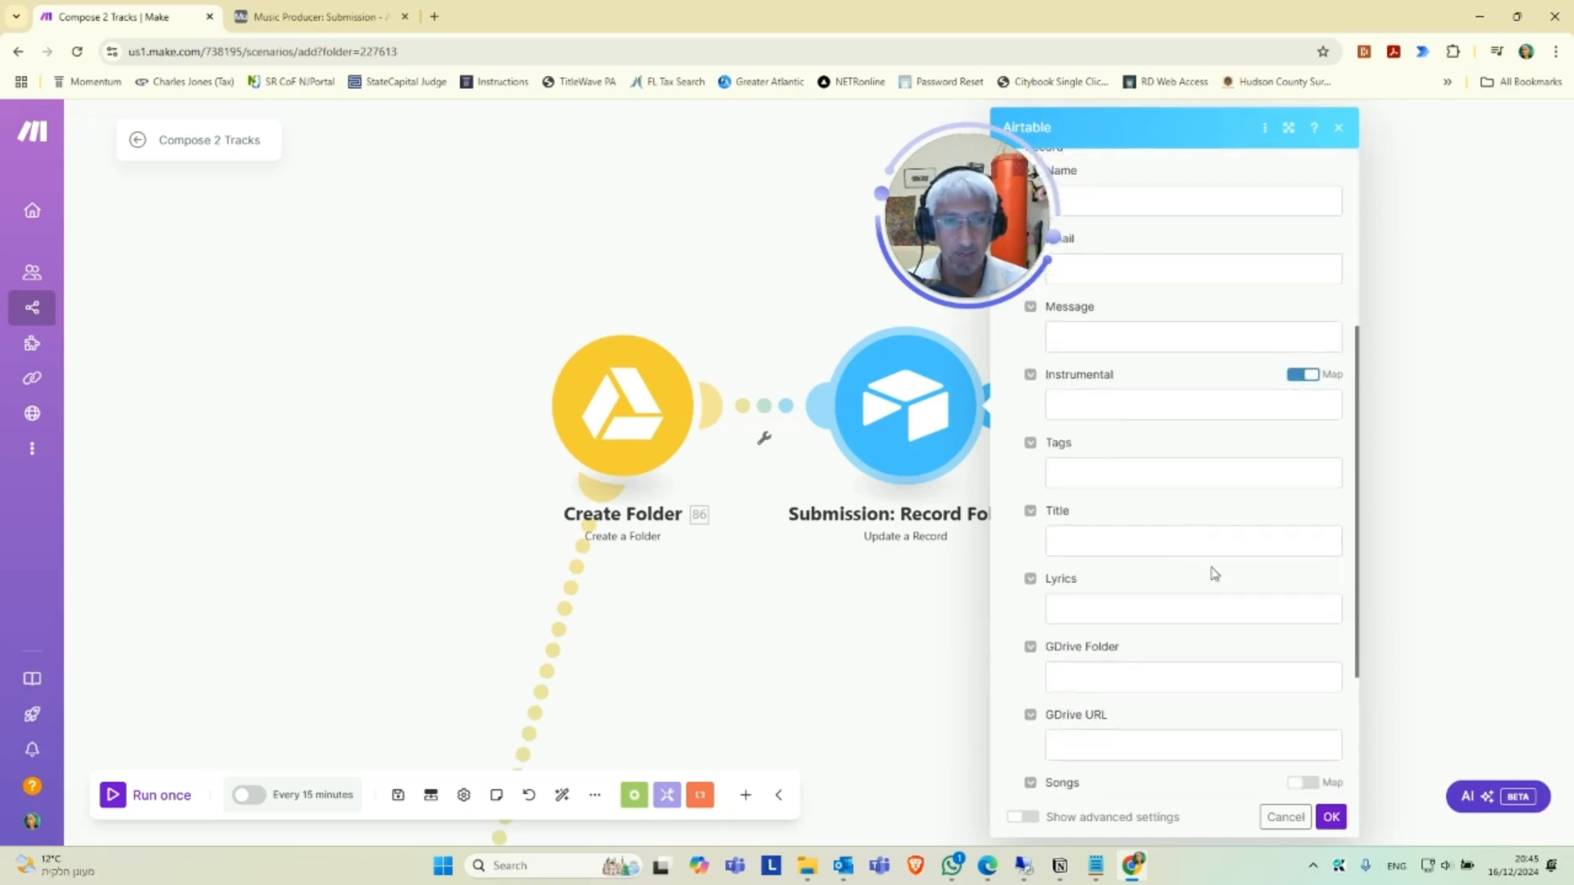
{"action": "scroll", "coordinate": [1100, 617], "scroll_direction": "up", "scroll_amount": 1}
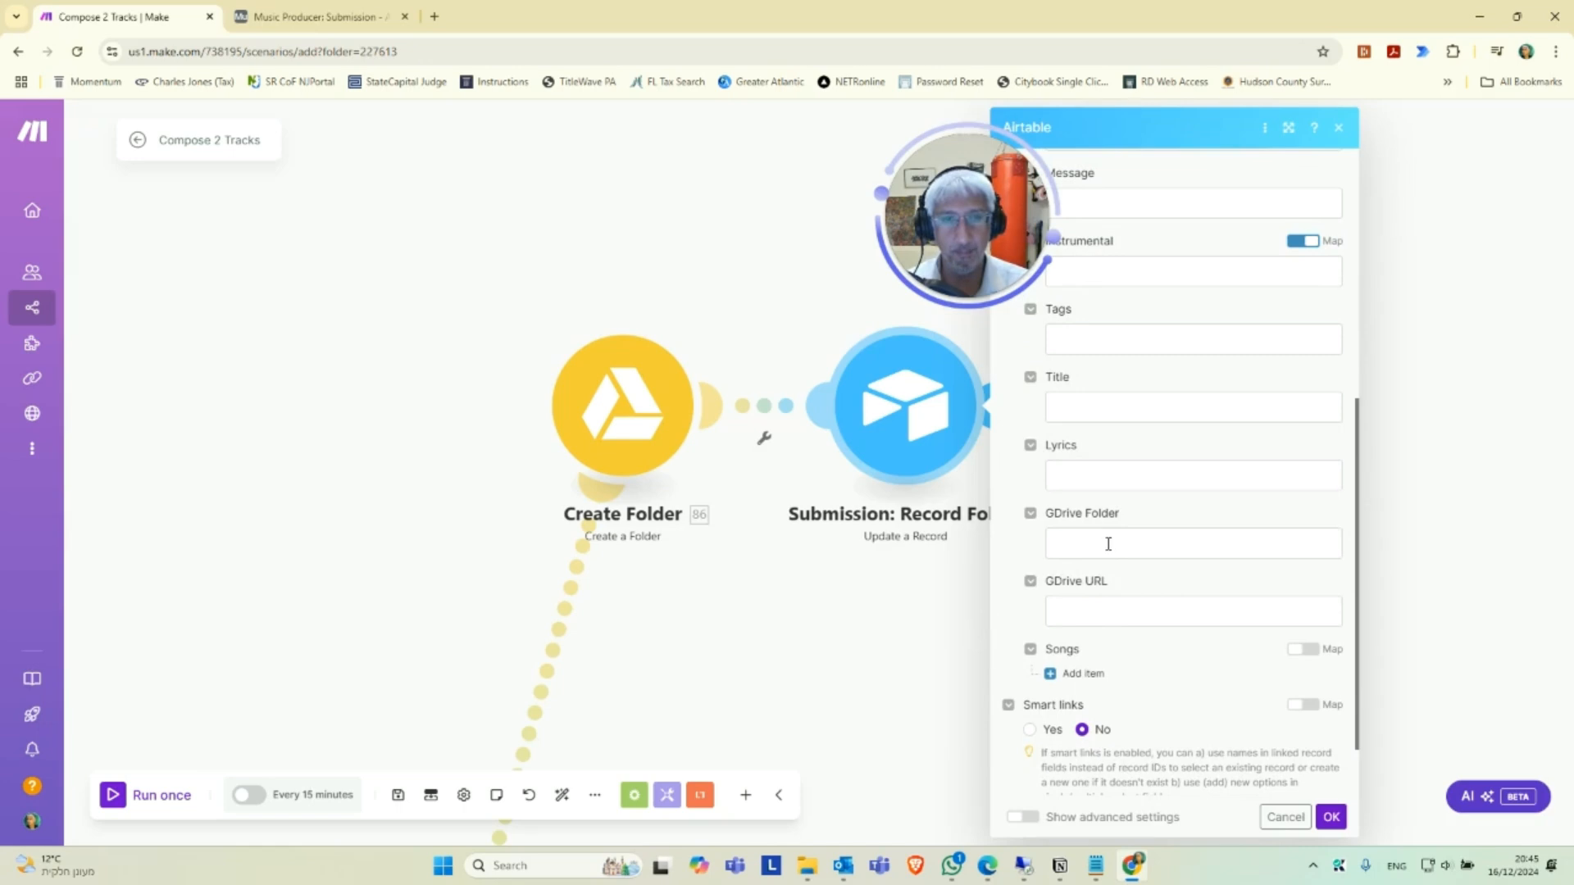
{"action": "left_click", "coordinate": [1117, 609]}
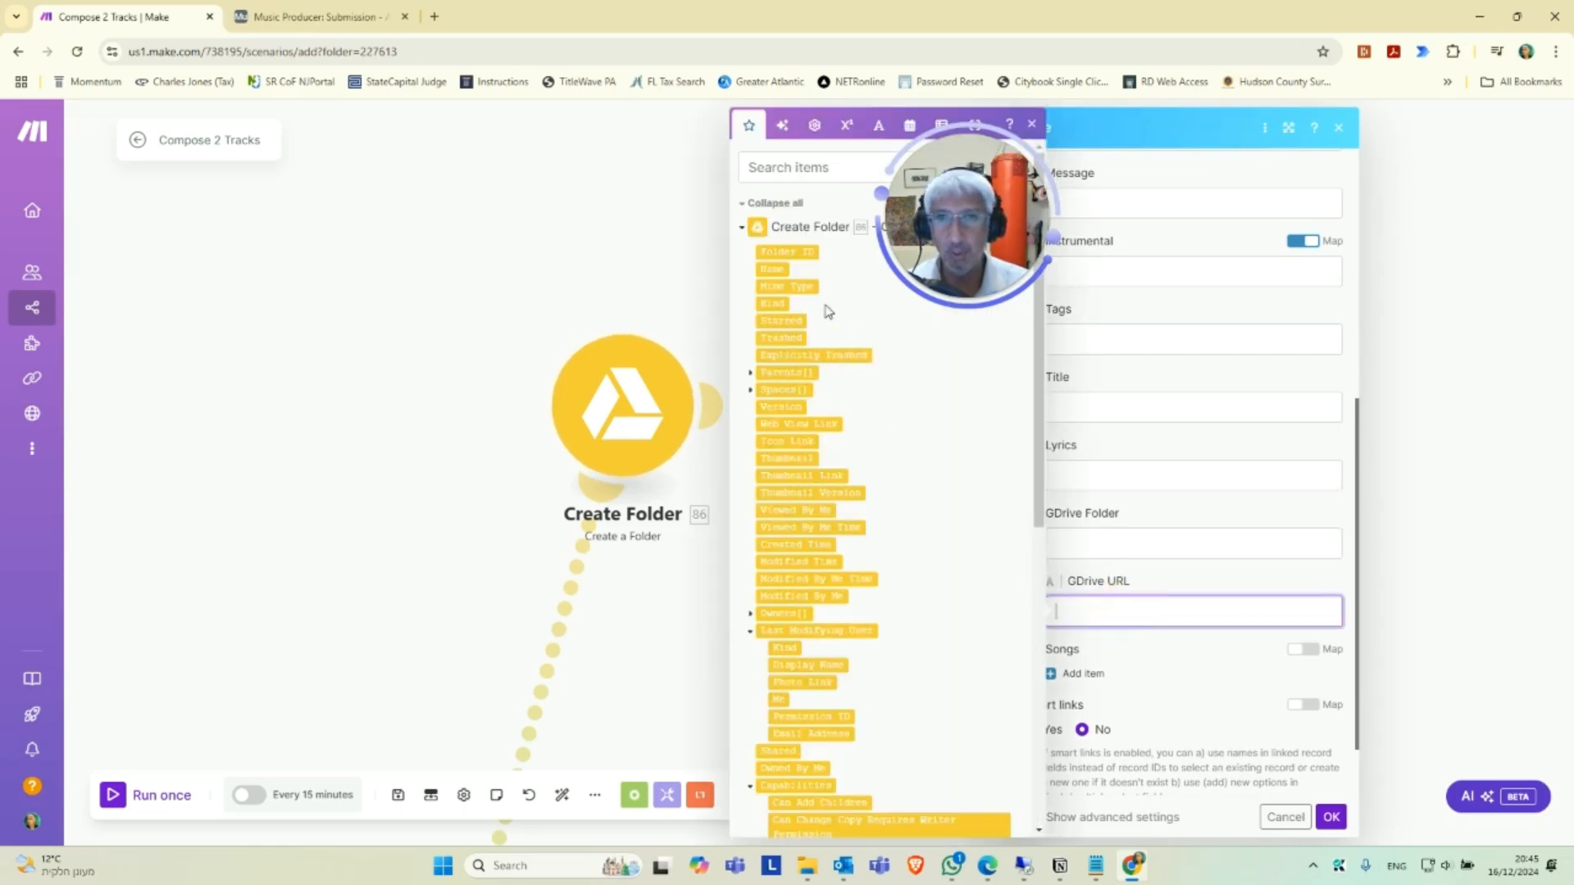
{"action": "scroll", "coordinate": [794, 495], "scroll_direction": "down", "scroll_amount": 3}
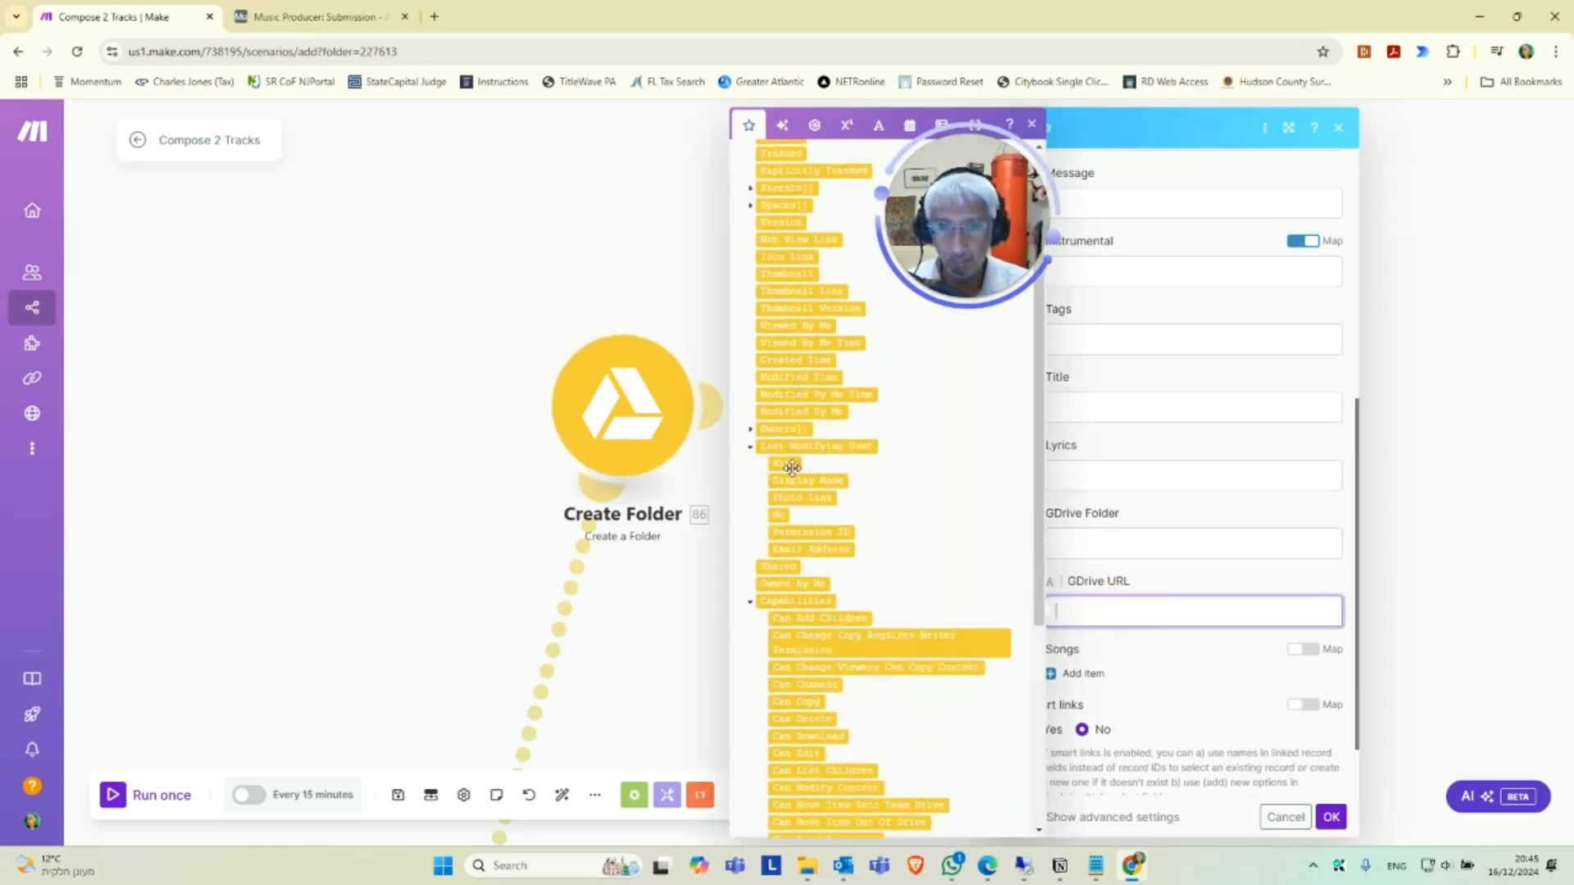
{"action": "scroll", "coordinate": [828, 487], "scroll_direction": "down", "scroll_amount": 2}
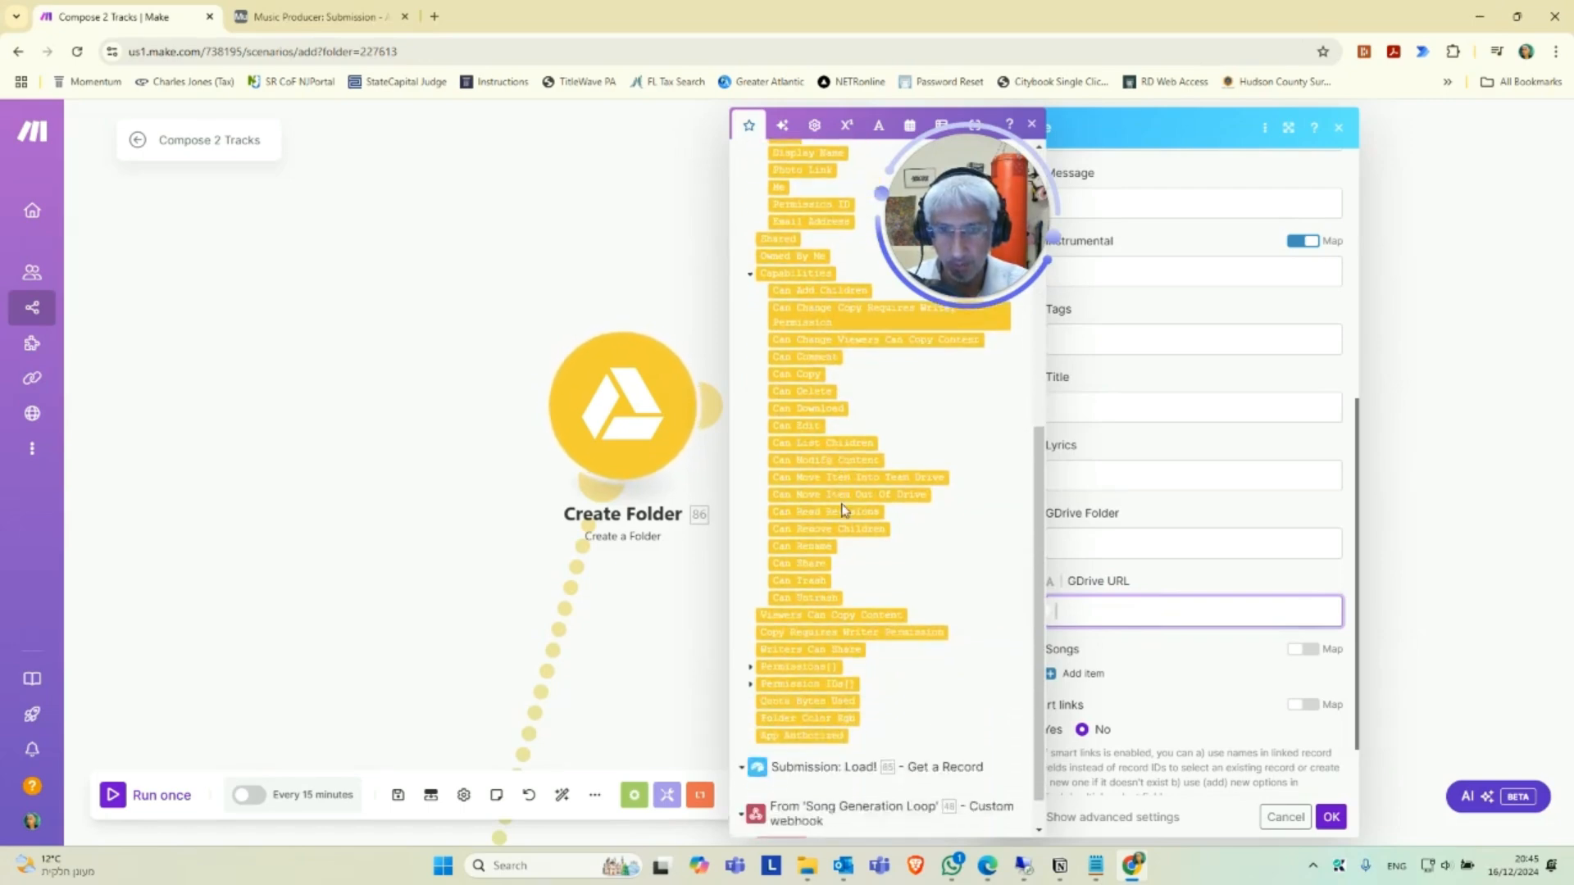
{"action": "scroll", "coordinate": [843, 510], "scroll_direction": "up", "scroll_amount": 3}
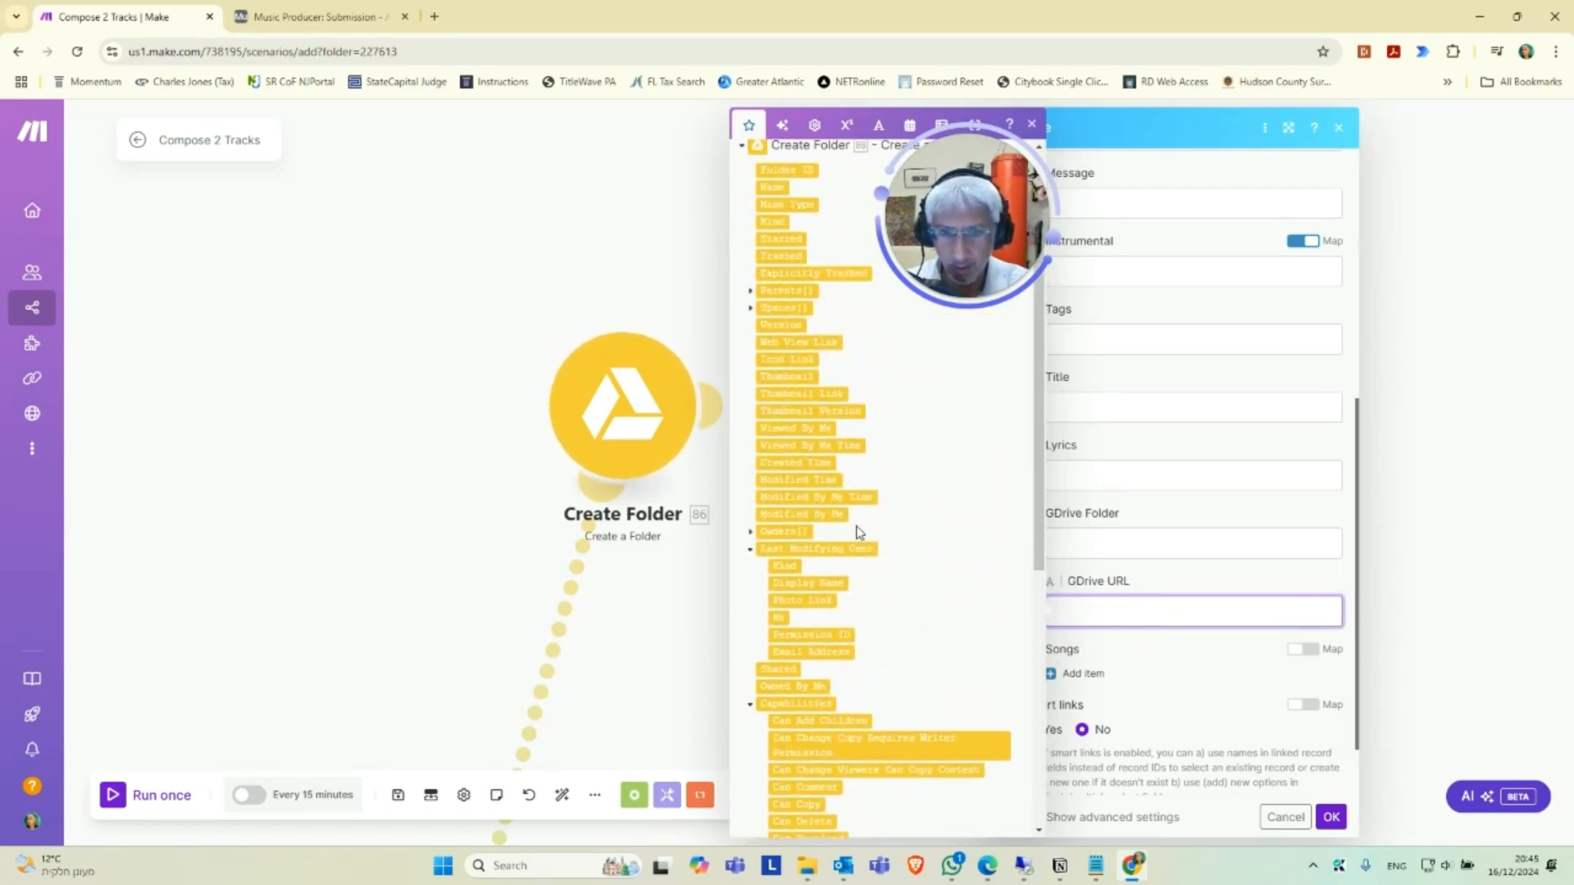
{"action": "scroll", "coordinate": [853, 525], "scroll_direction": "down", "scroll_amount": 1}
{"action": "scroll", "coordinate": [804, 425], "scroll_direction": "up", "scroll_amount": 1}
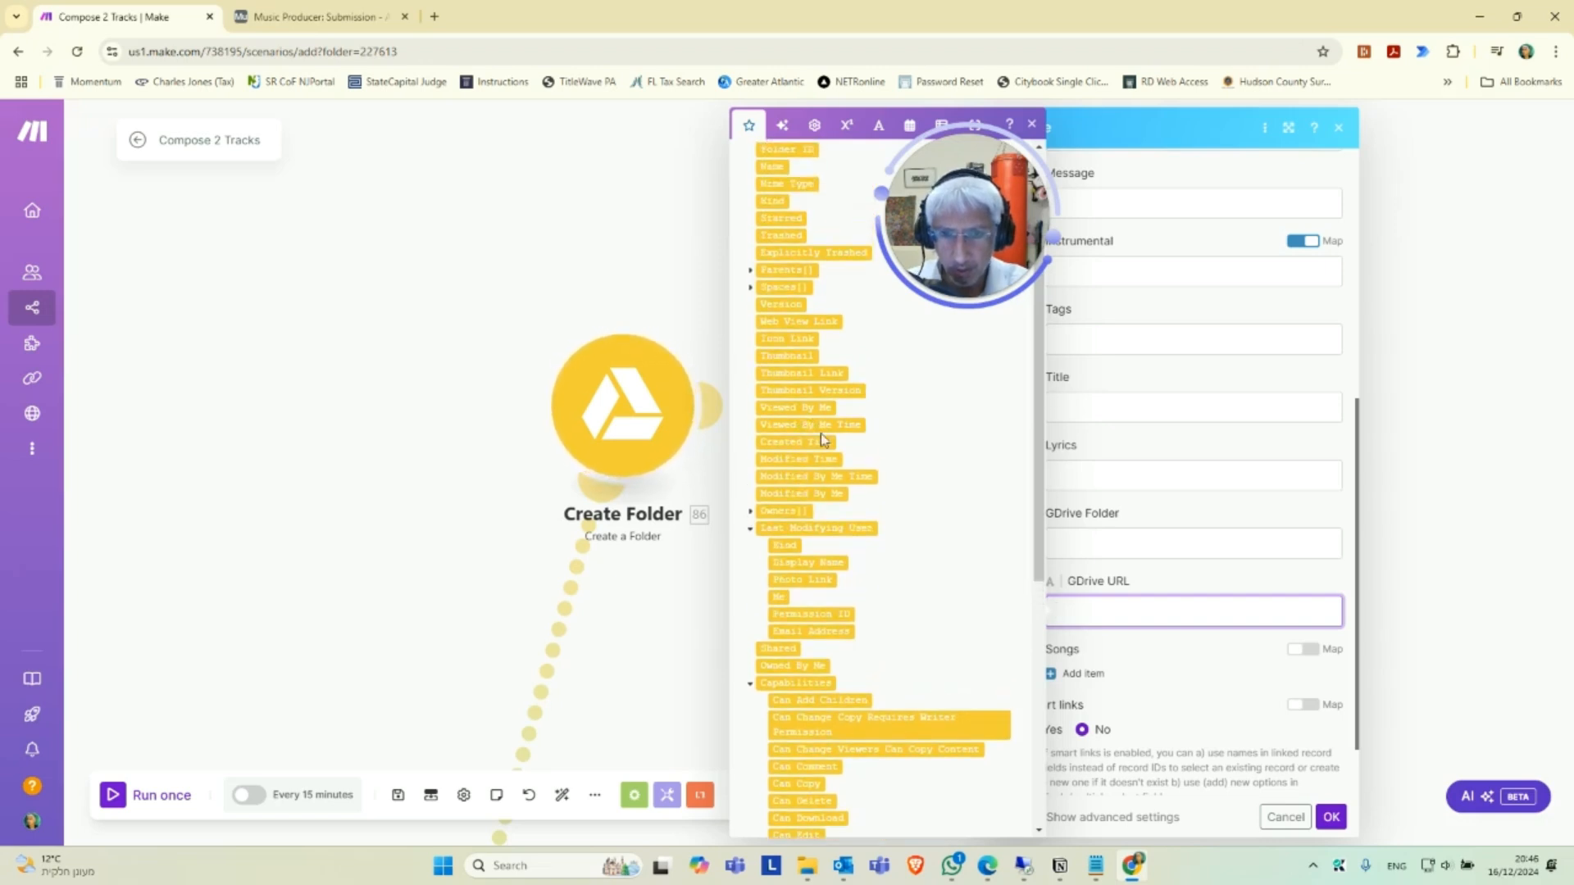
{"action": "scroll", "coordinate": [814, 431], "scroll_direction": "down", "scroll_amount": 2}
{"action": "scroll", "coordinate": [825, 436], "scroll_direction": "down", "scroll_amount": 3}
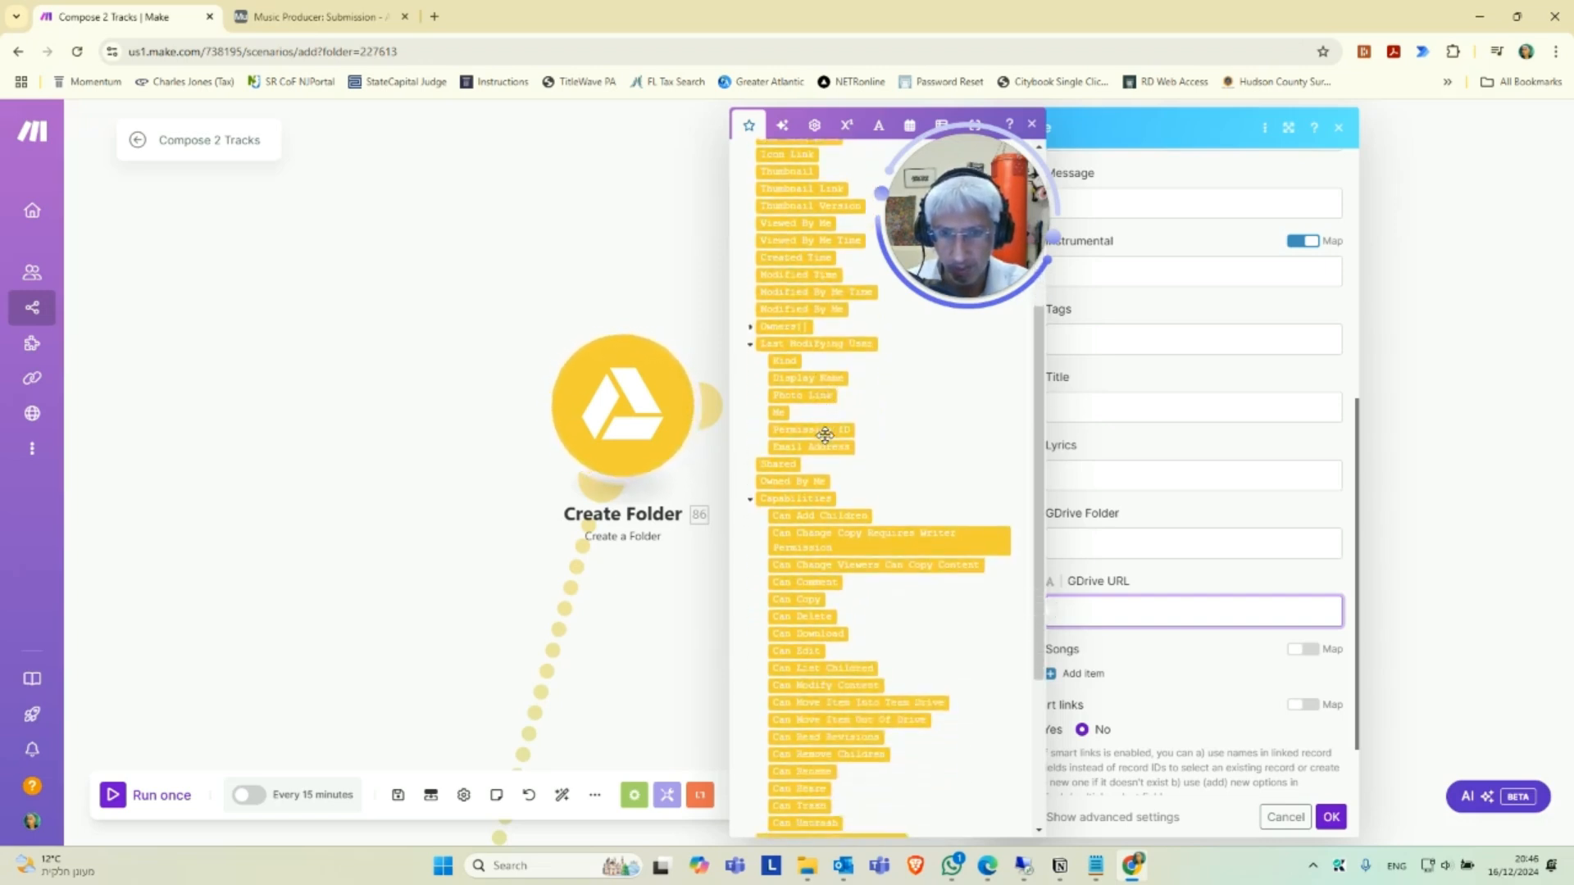
{"action": "scroll", "coordinate": [841, 464], "scroll_direction": "down", "scroll_amount": 2}
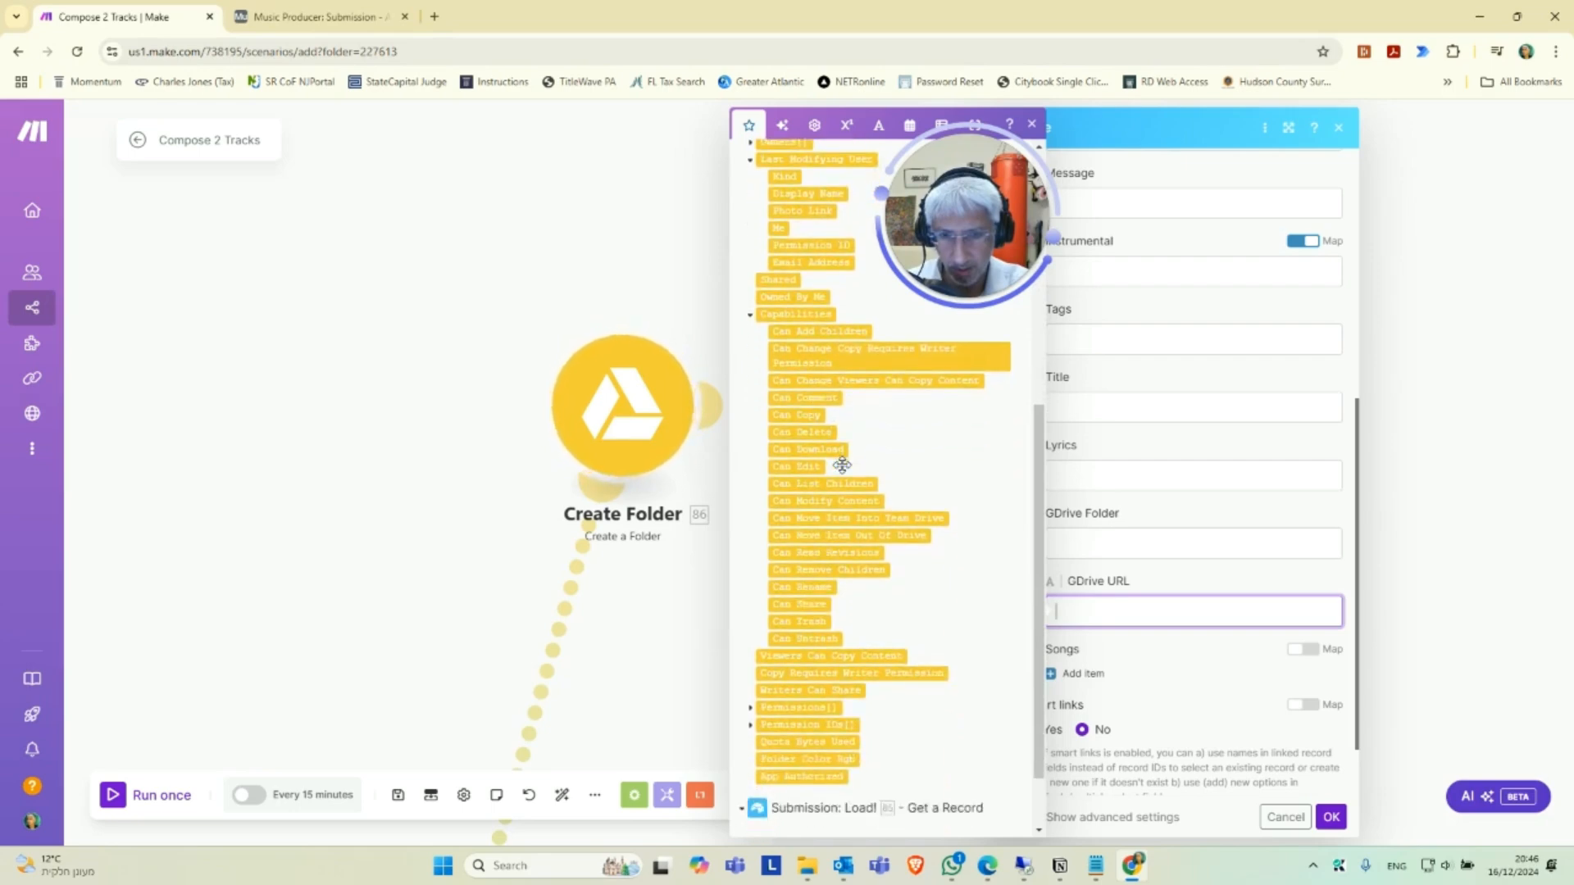
{"action": "scroll", "coordinate": [847, 471], "scroll_direction": "down", "scroll_amount": 1}
{"action": "scroll", "coordinate": [843, 457], "scroll_direction": "up", "scroll_amount": 8}
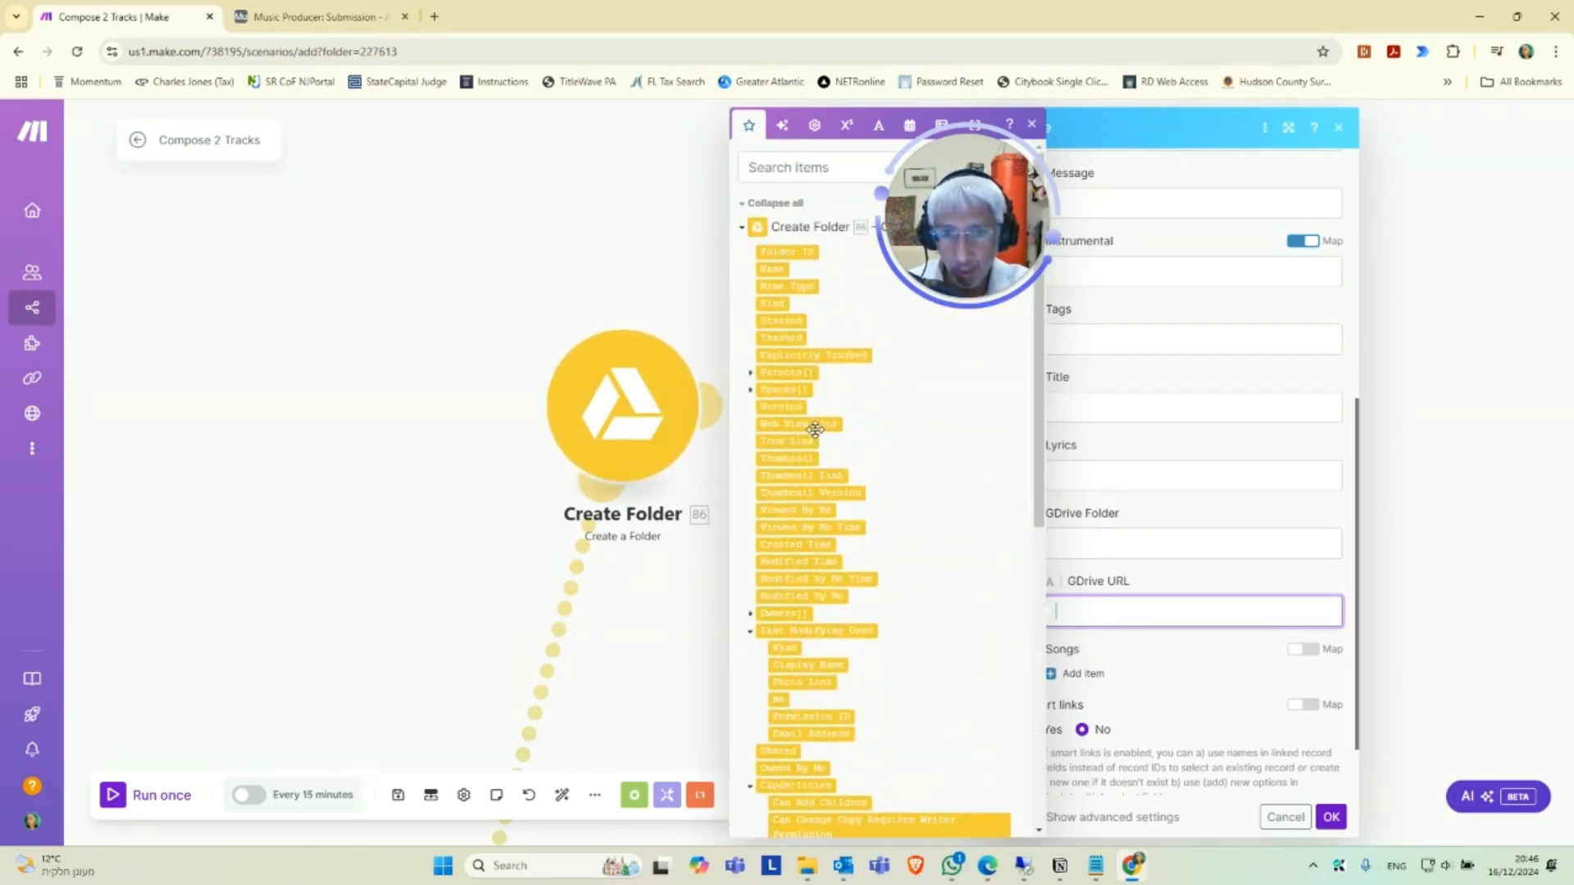
{"action": "left_click", "coordinate": [826, 428]}
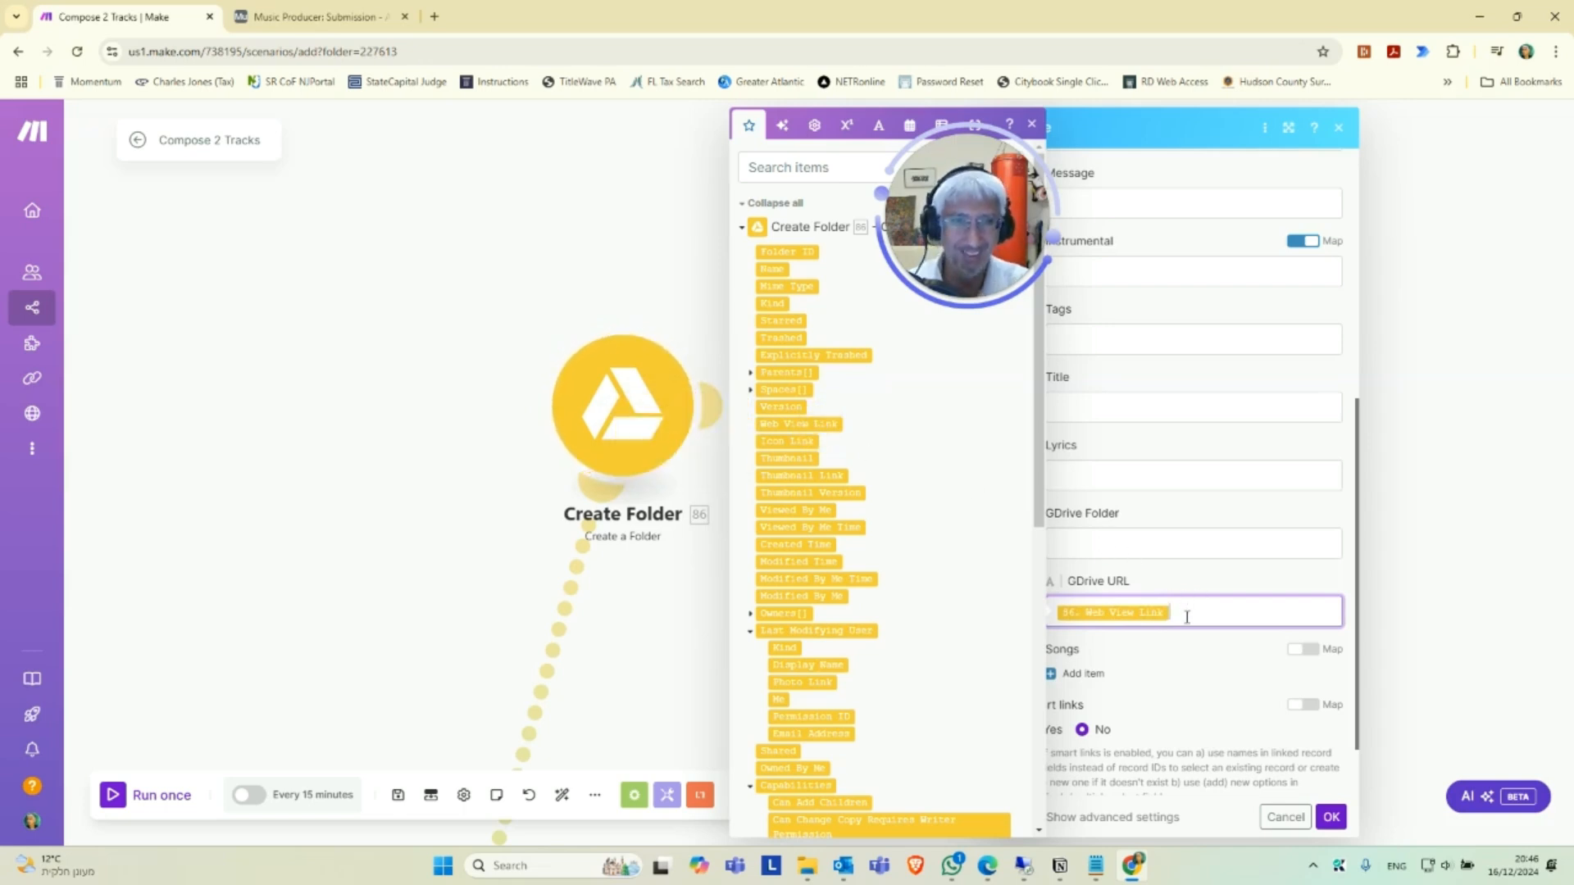
{"action": "left_click", "coordinate": [1333, 818]}
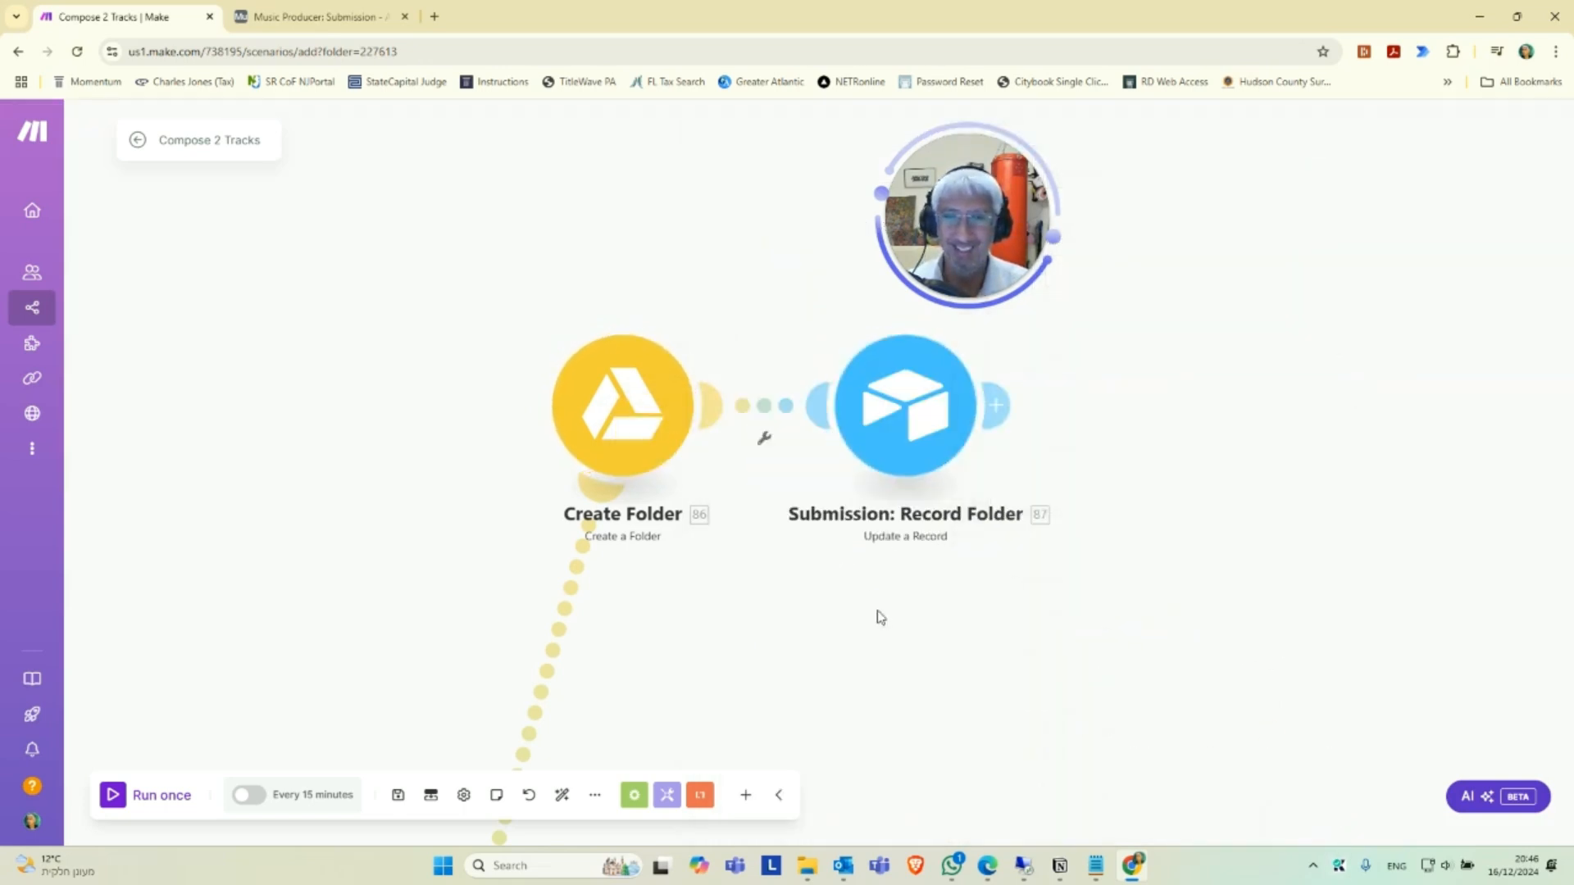
Choose the first listed My OpenAI connection for the 120 Char Tag Limit module.
{"action": "scroll", "coordinate": [869, 541], "scroll_direction": "down", "scroll_amount": 5}
{"action": "scroll", "coordinate": [878, 510], "scroll_direction": "down", "scroll_amount": 4}
{"action": "left_click_drag", "start_coordinate": [802, 707], "coordinate": [829, 574]}
{"action": "scroll", "coordinate": [828, 588], "scroll_direction": "down", "scroll_amount": 1}
{"action": "left_click_drag", "start_coordinate": [628, 841], "coordinate": [676, 648]}
{"action": "left_click_drag", "start_coordinate": [820, 722], "coordinate": [632, 572]}
{"action": "scroll", "coordinate": [655, 680], "scroll_direction": "up", "scroll_amount": 3}
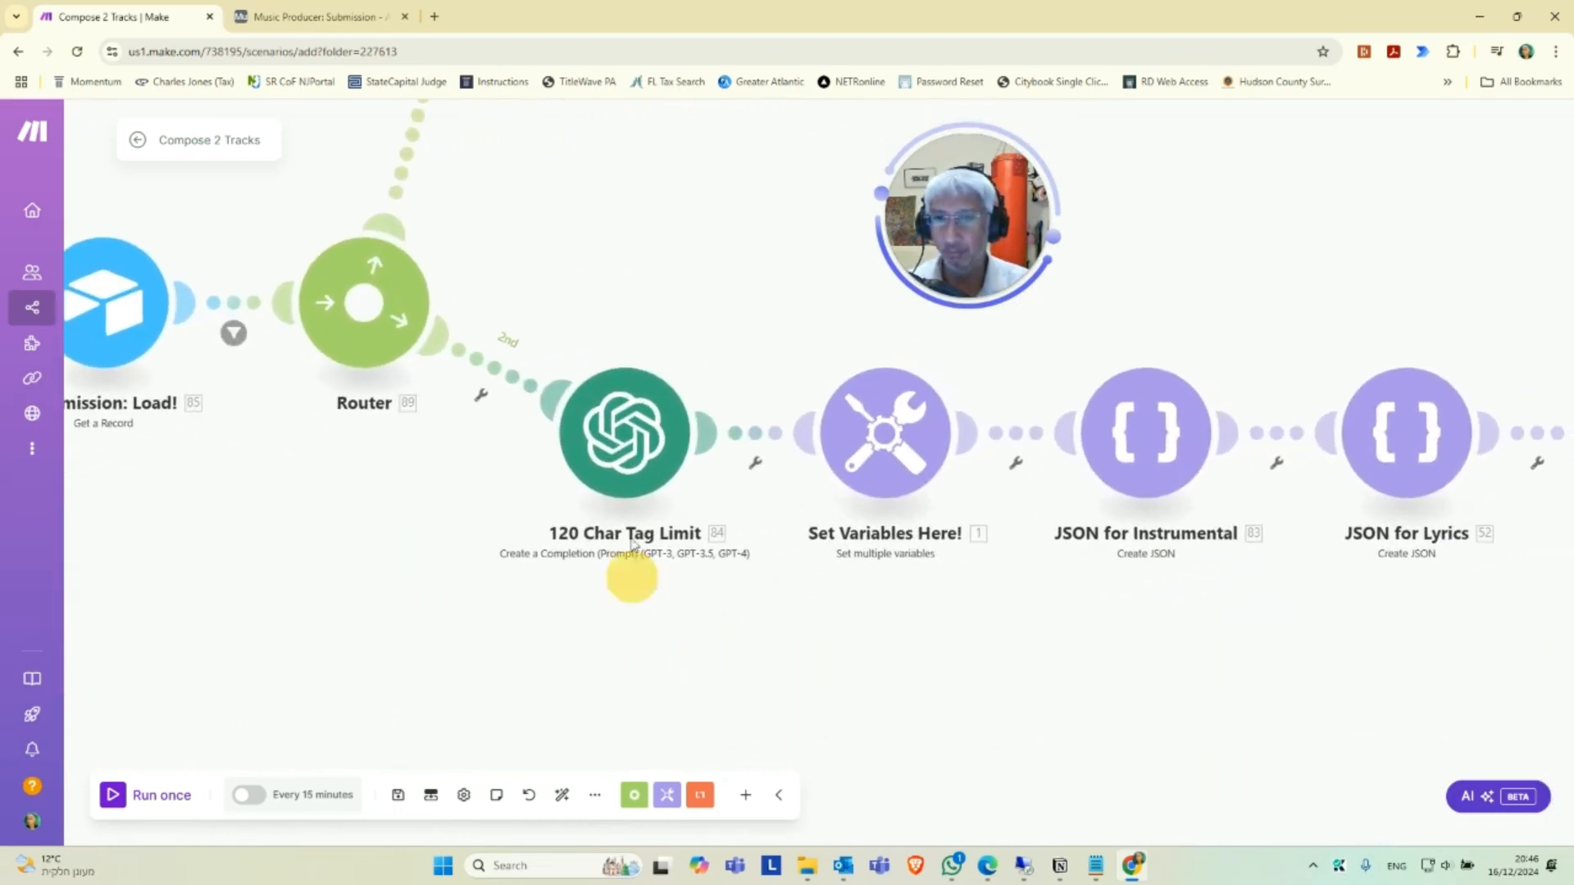
{"action": "left_click", "coordinate": [628, 433]}
{"action": "left_click", "coordinate": [909, 432]}
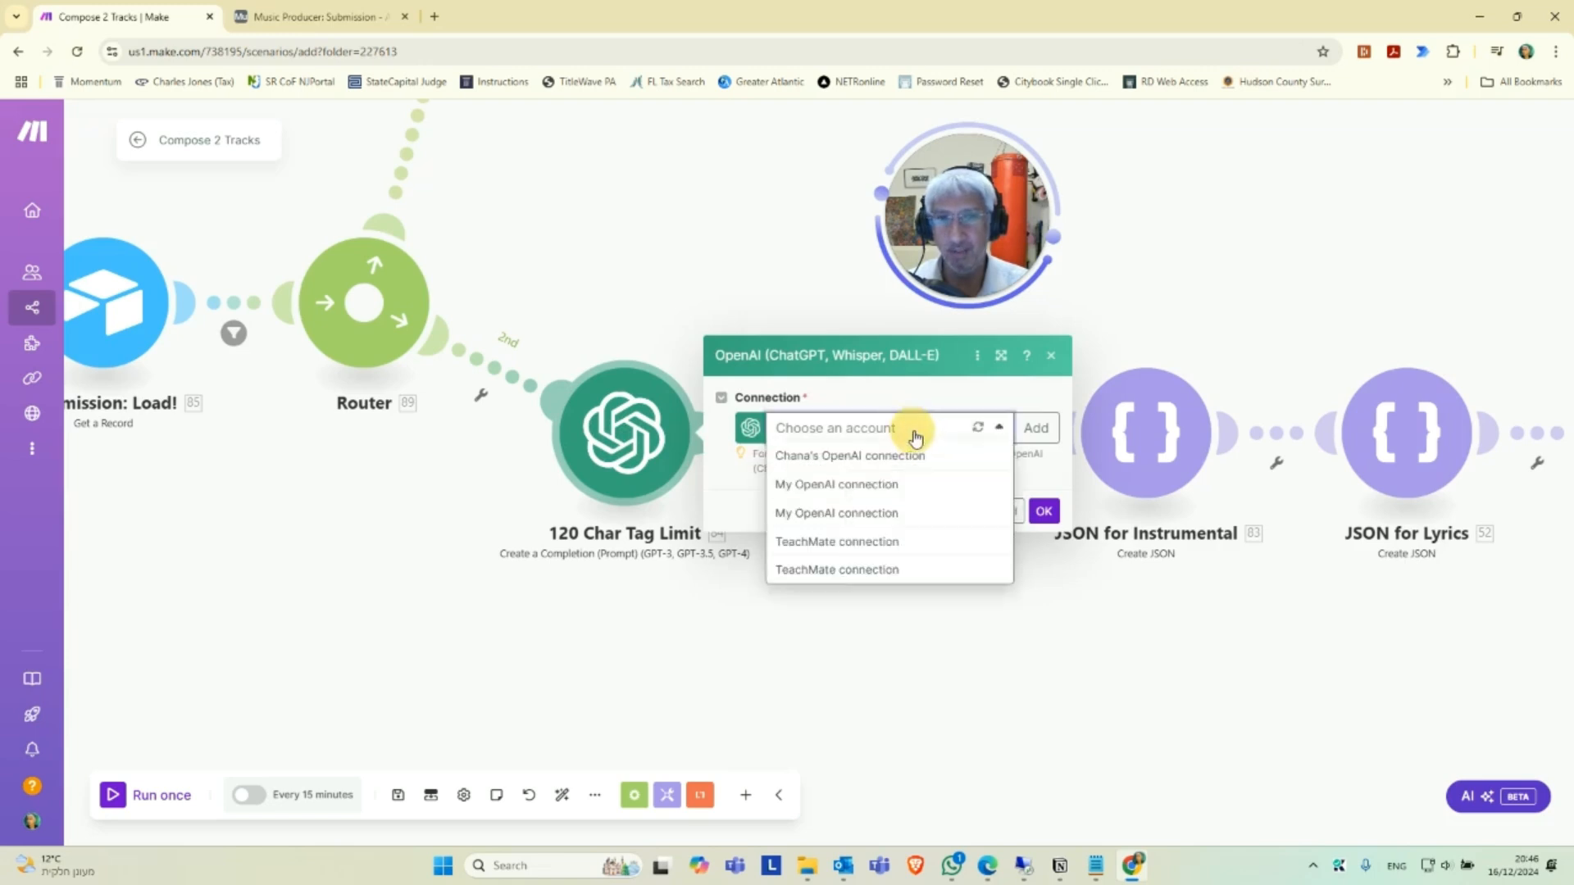
{"action": "left_click", "coordinate": [894, 487]}
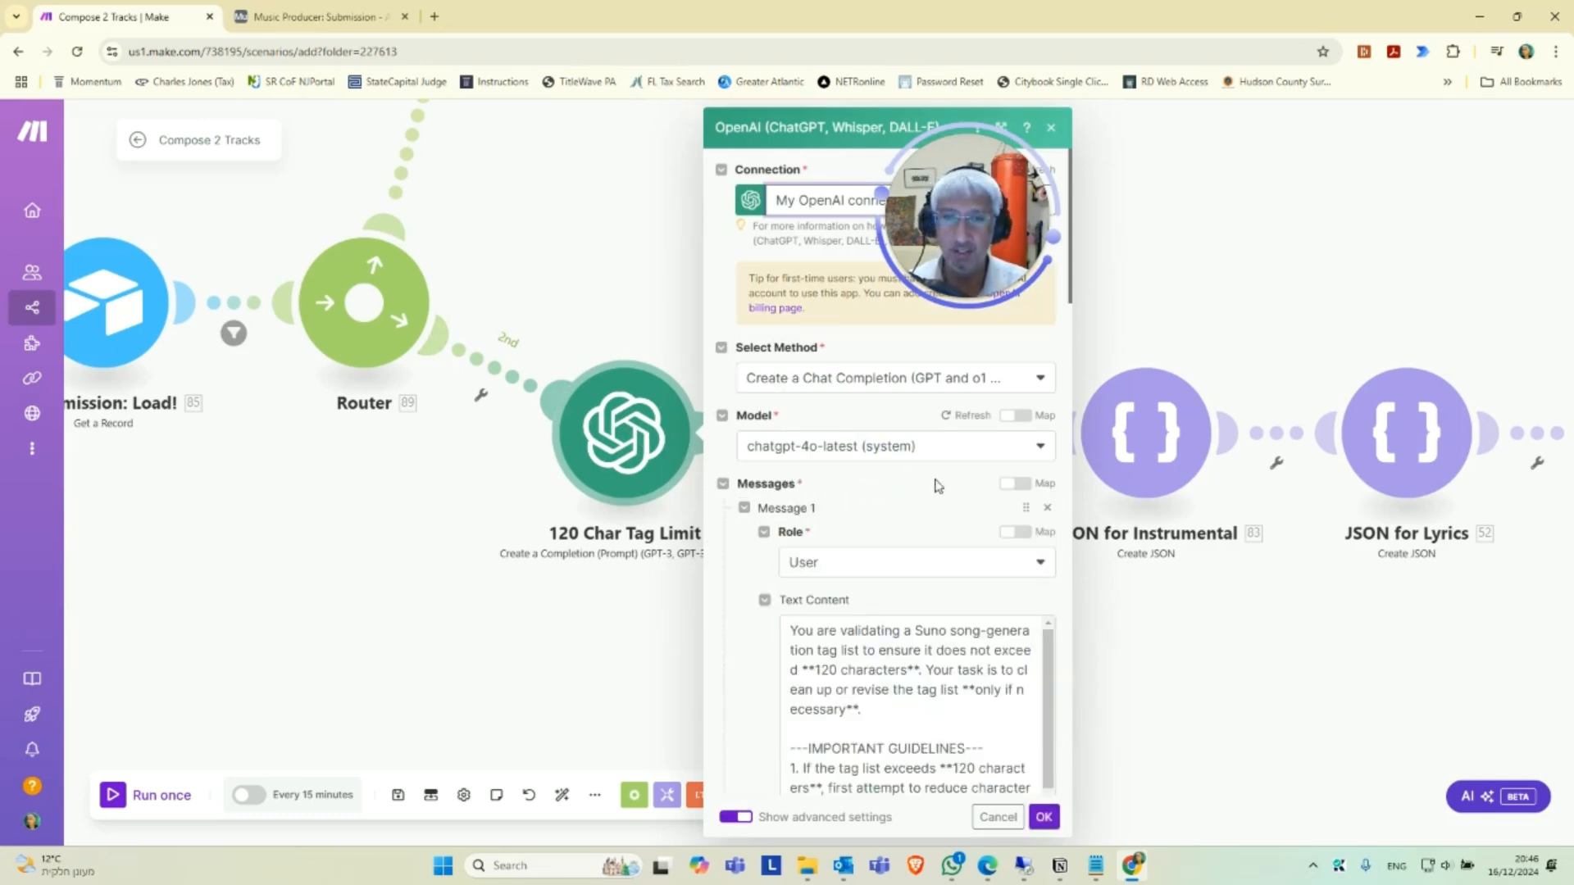
Review the tag-validation prompt and save the 120 Char Tag Limit module.
{"action": "scroll", "coordinate": [877, 676], "scroll_direction": "down", "scroll_amount": 10}
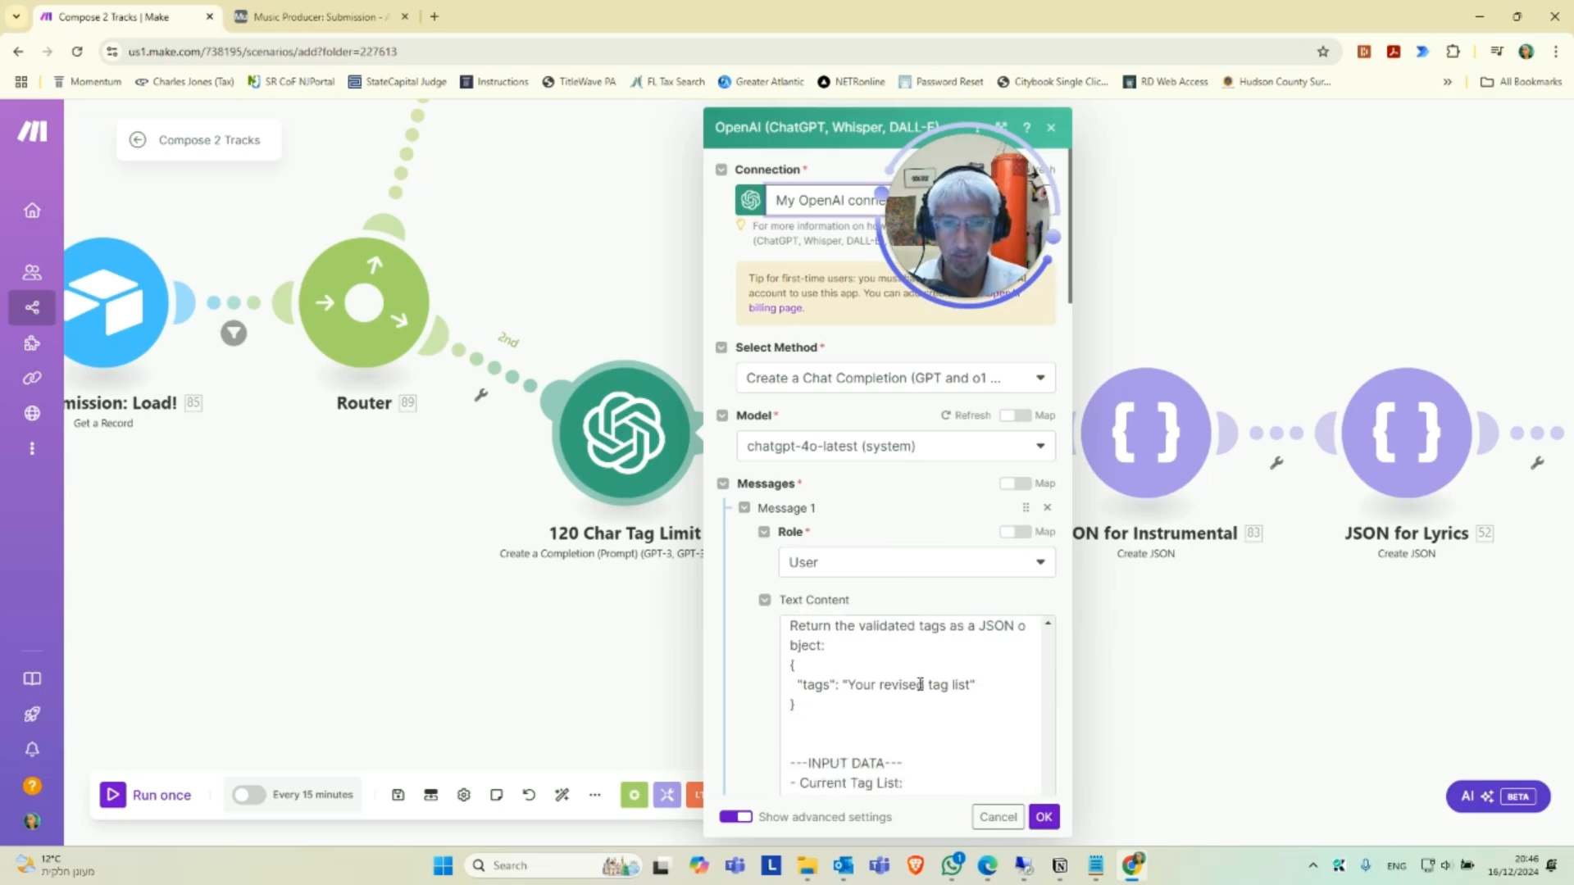
{"action": "scroll", "coordinate": [918, 708], "scroll_direction": "down", "scroll_amount": 3}
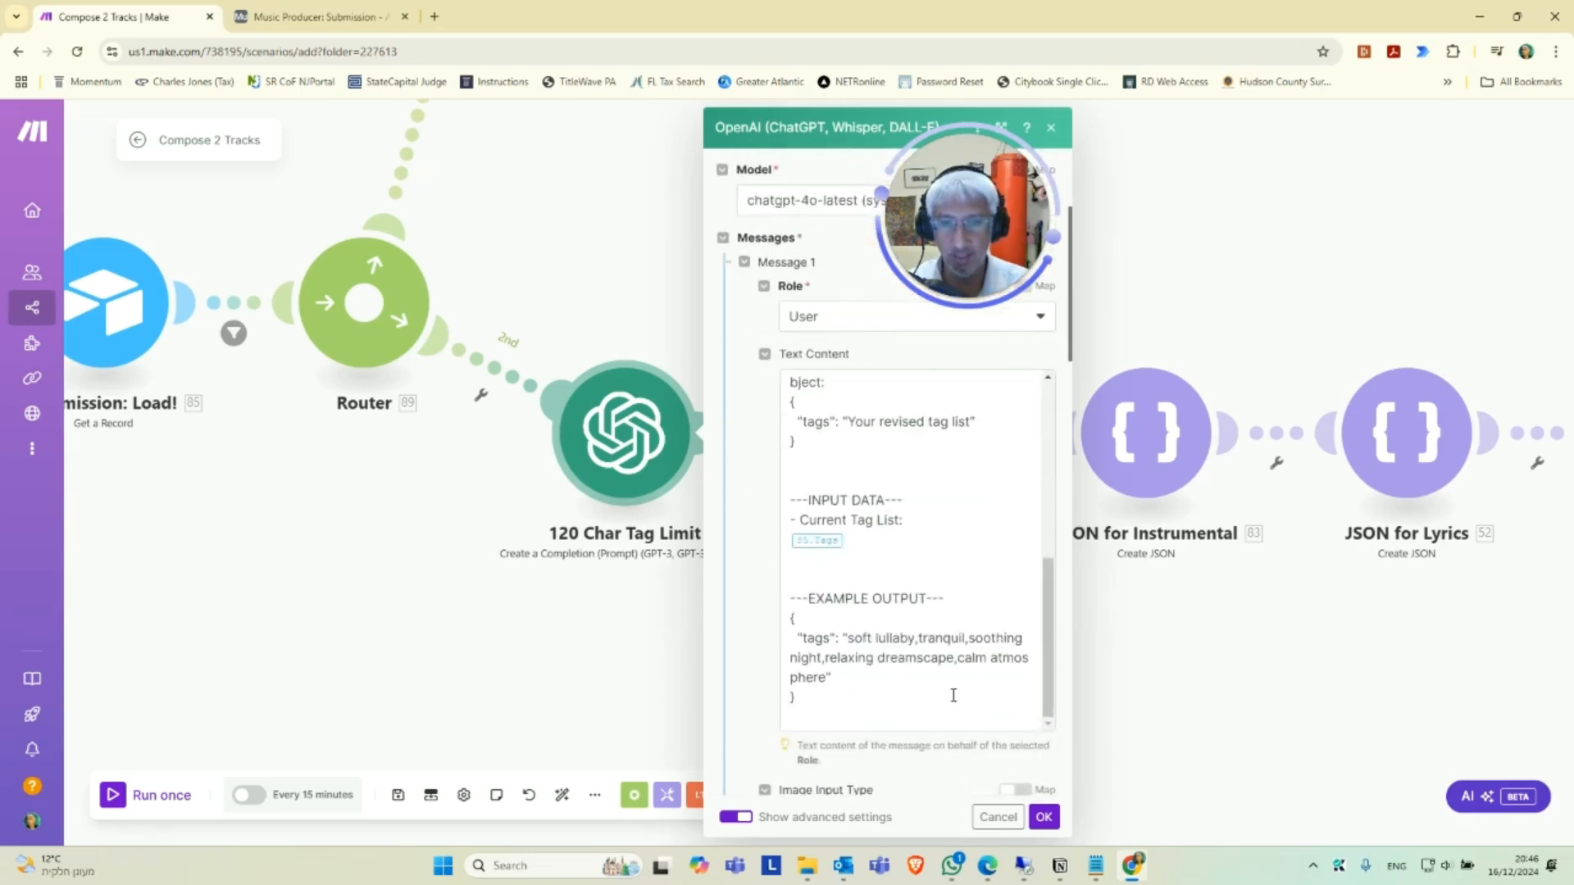
{"action": "left_click", "coordinate": [1046, 817]}
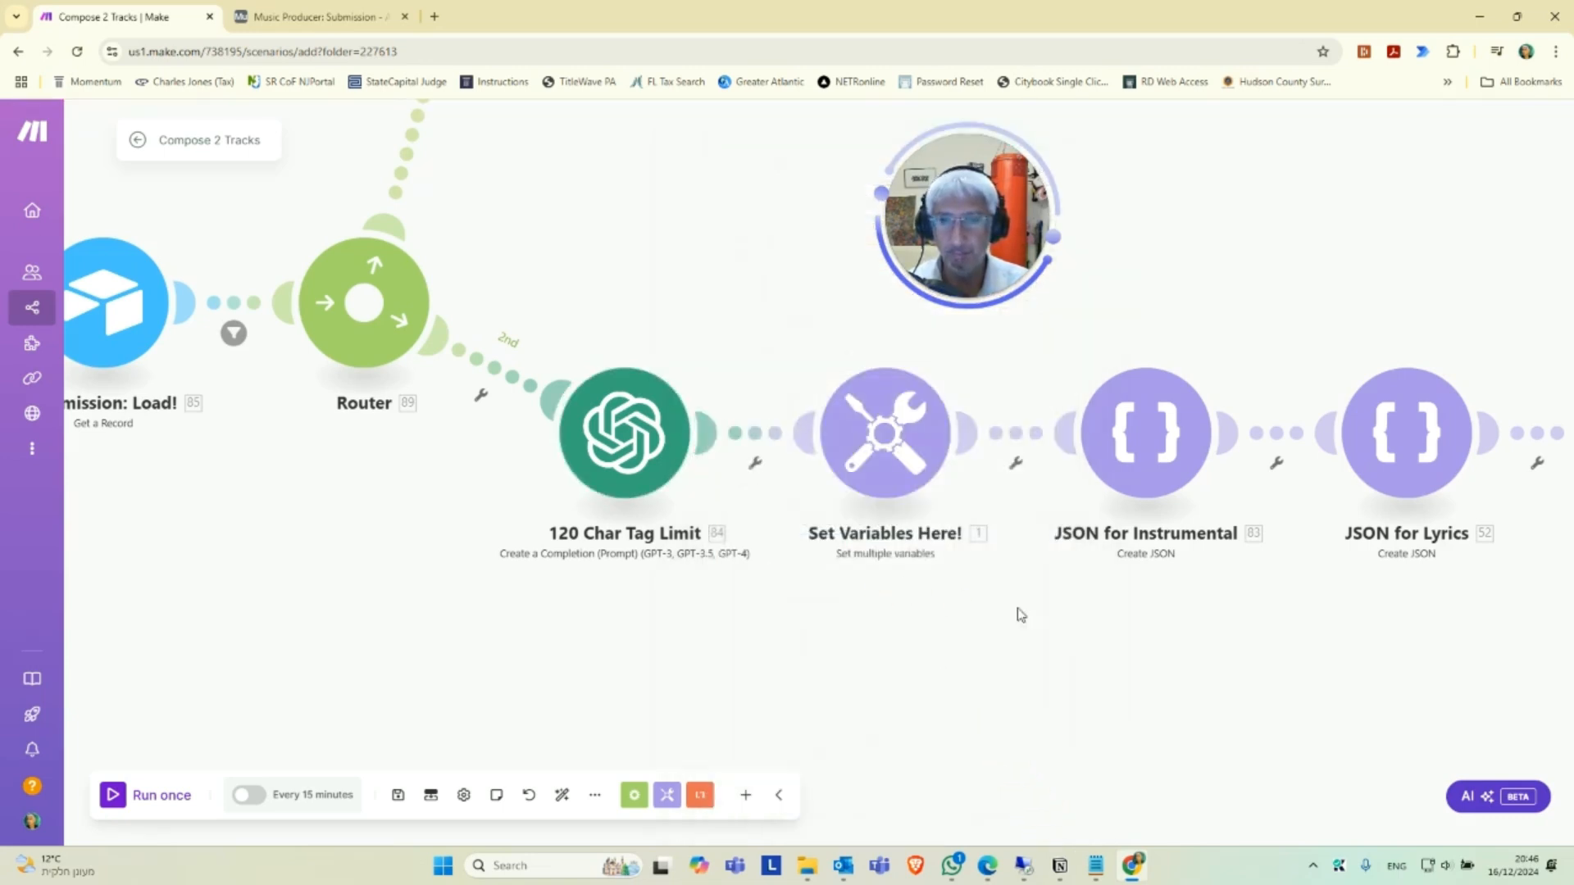
Review the predefined variables in the Set Variables Here! module and close its settings.
{"action": "left_click_drag", "start_coordinate": [768, 641], "coordinate": [813, 635]}
{"action": "left_click_drag", "start_coordinate": [924, 623], "coordinate": [586, 630]}
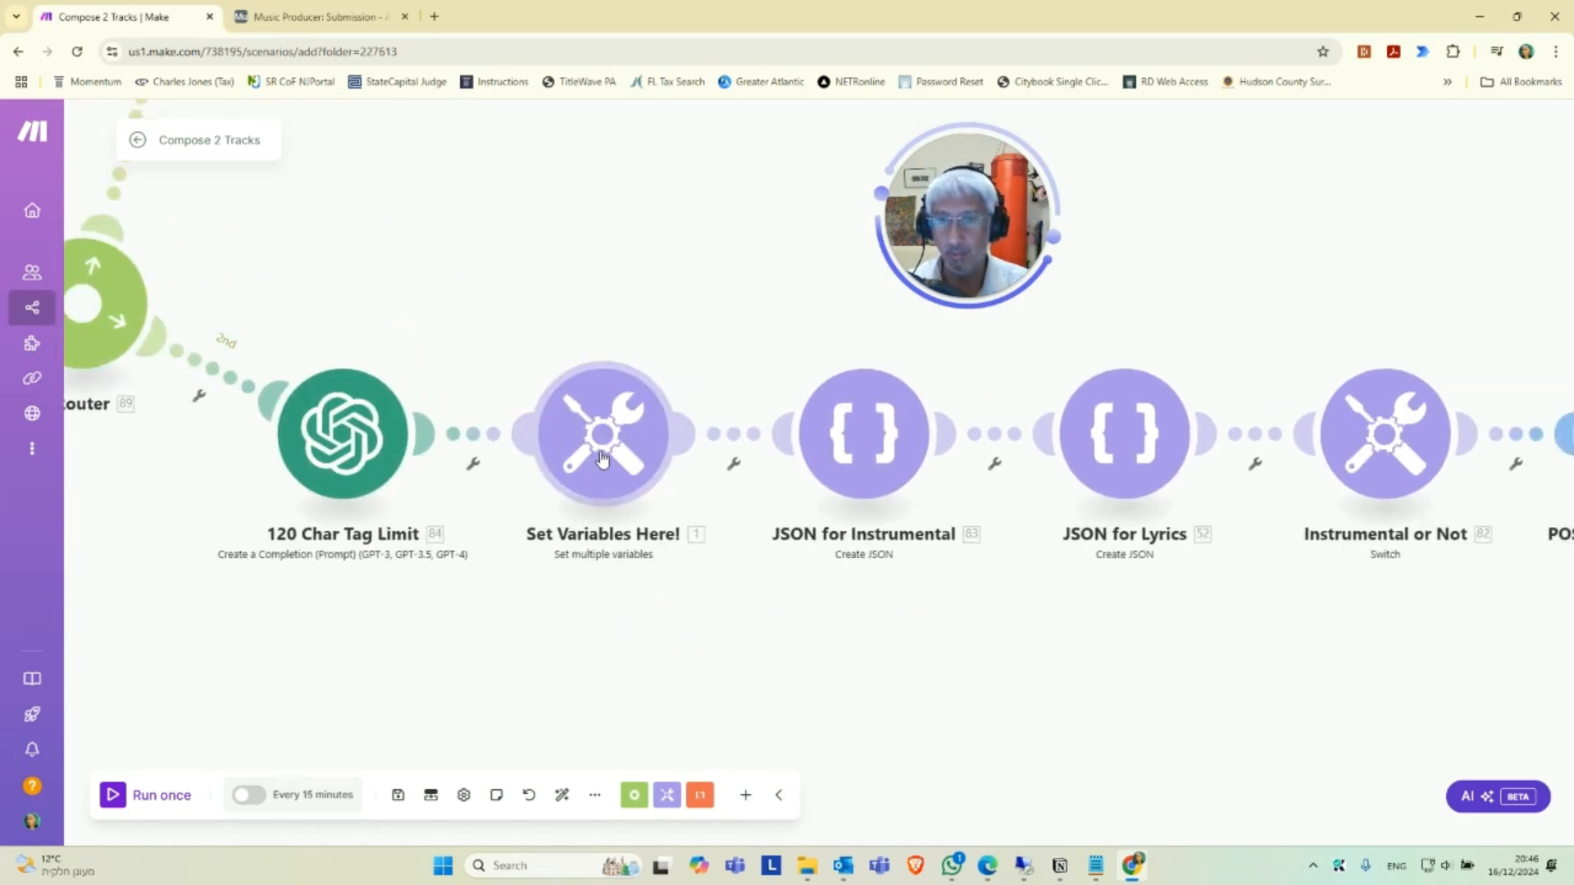
{"action": "left_click", "coordinate": [601, 457]}
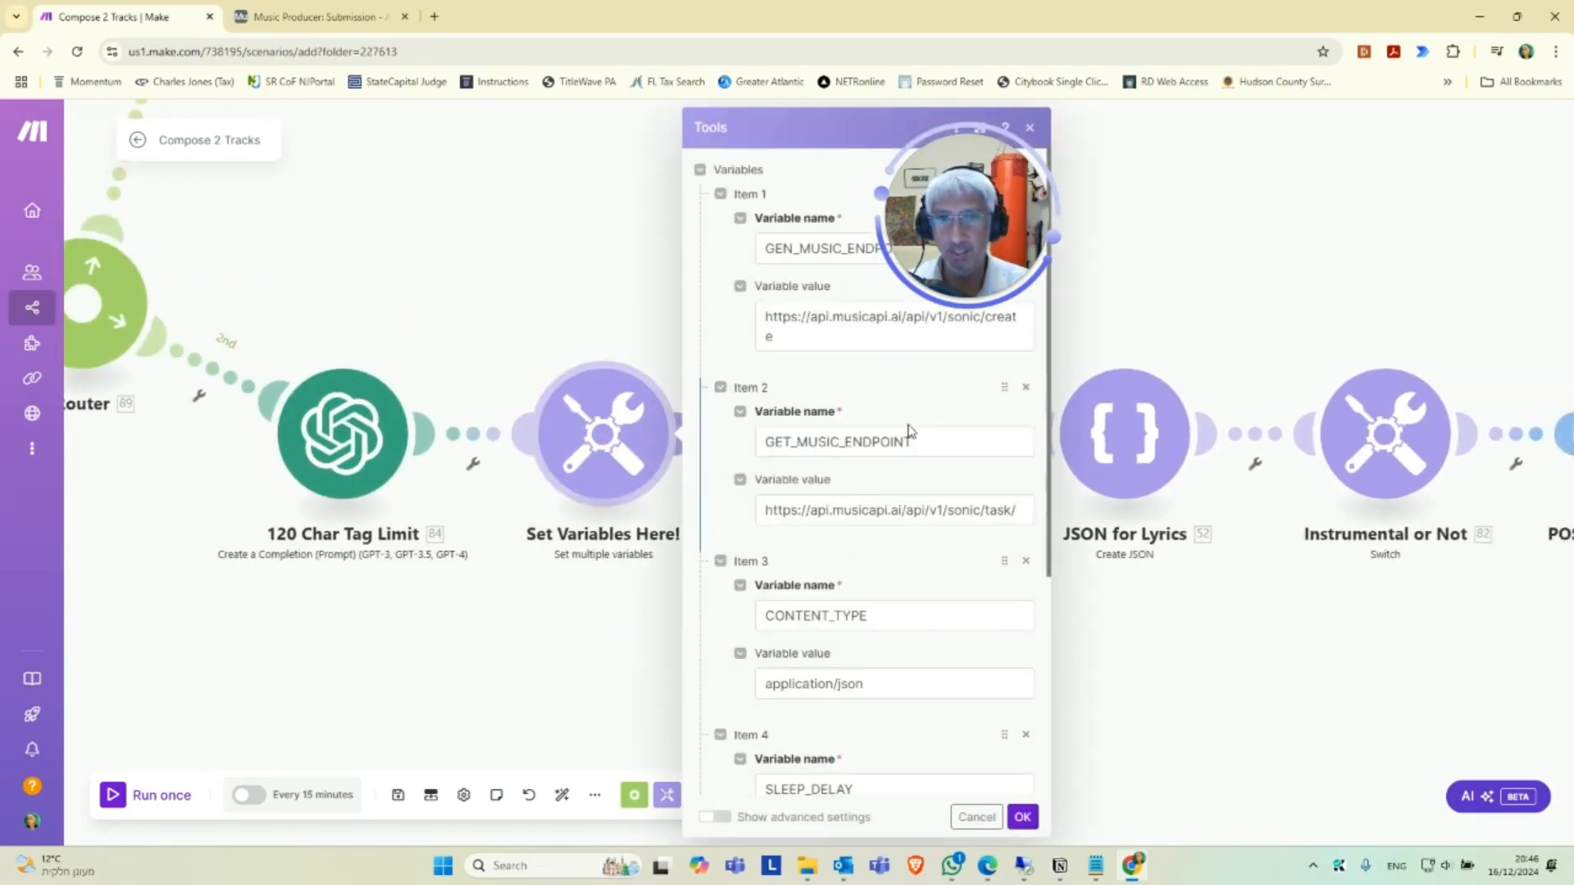
{"action": "scroll", "coordinate": [919, 460], "scroll_direction": "down", "scroll_amount": 4}
{"action": "left_click", "coordinate": [1023, 817]}
Add a new data structure named Instrumental JSON for the JSON for Instrumental module.
{"action": "left_click_drag", "start_coordinate": [821, 586], "coordinate": [766, 604]}
{"action": "left_click", "coordinate": [712, 426]}
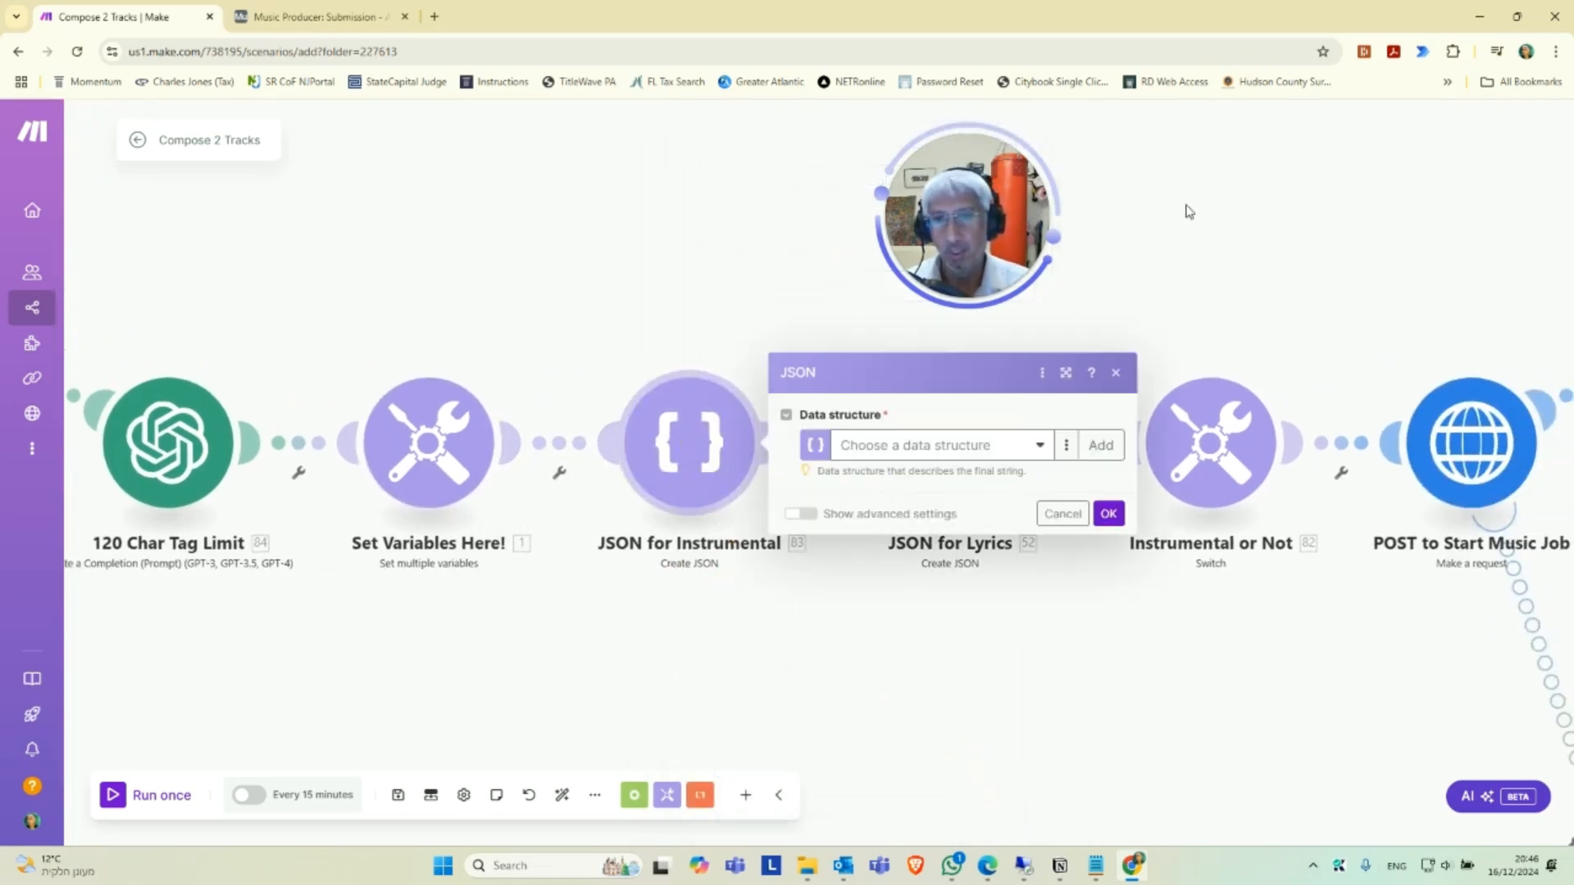
{"action": "left_click", "coordinate": [1037, 450]}
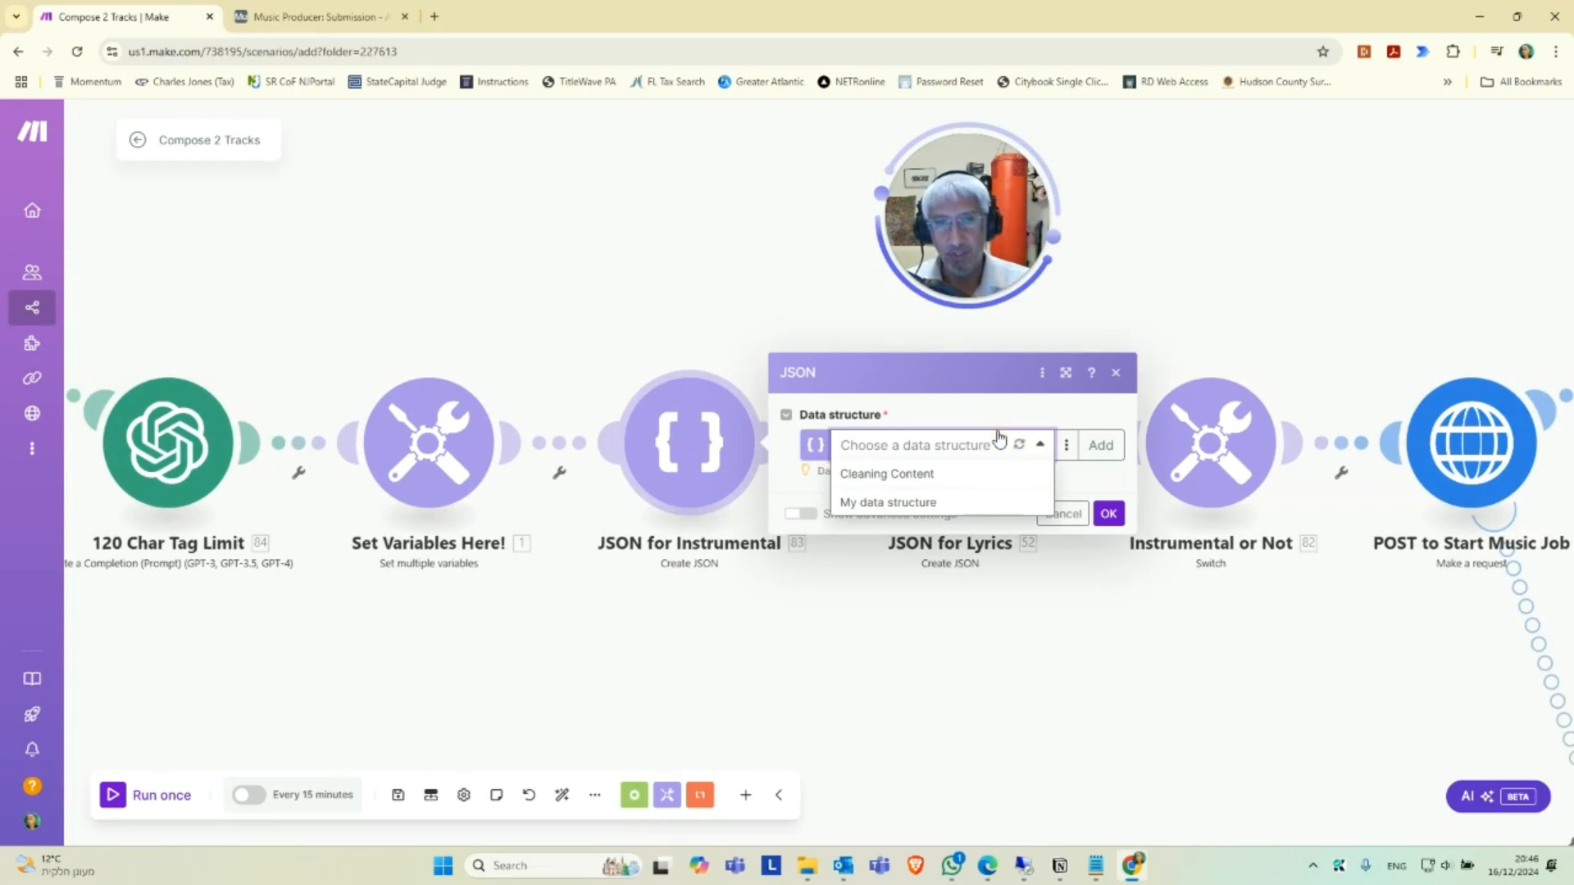
{"action": "left_click", "coordinate": [948, 443]}
{"action": "left_click", "coordinate": [1100, 445]}
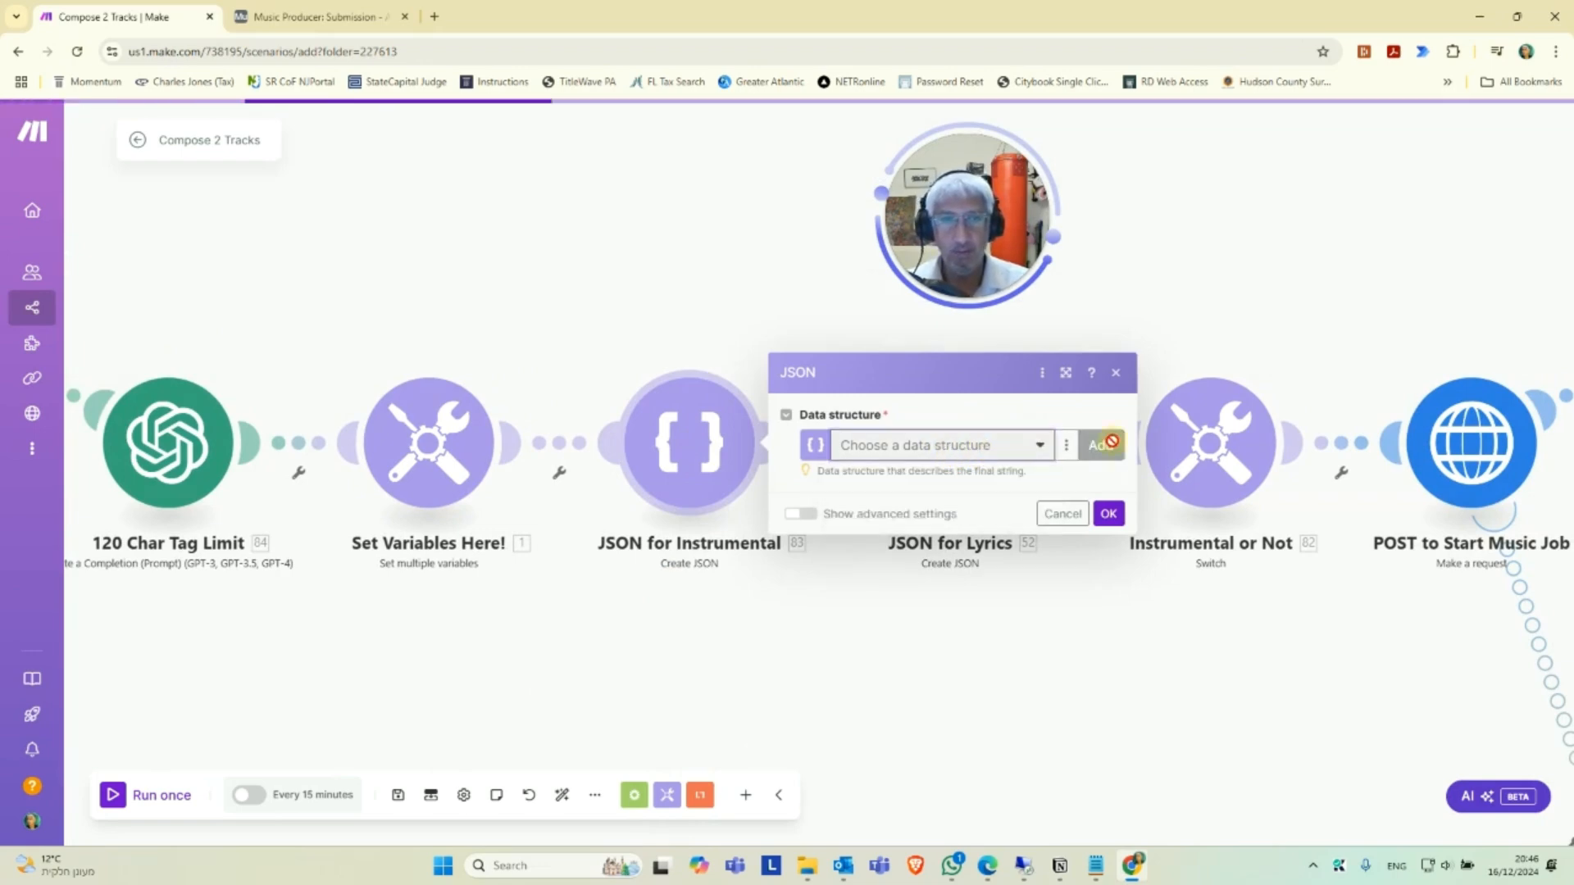
{"action": "triple_click", "coordinate": [1288, 367]}
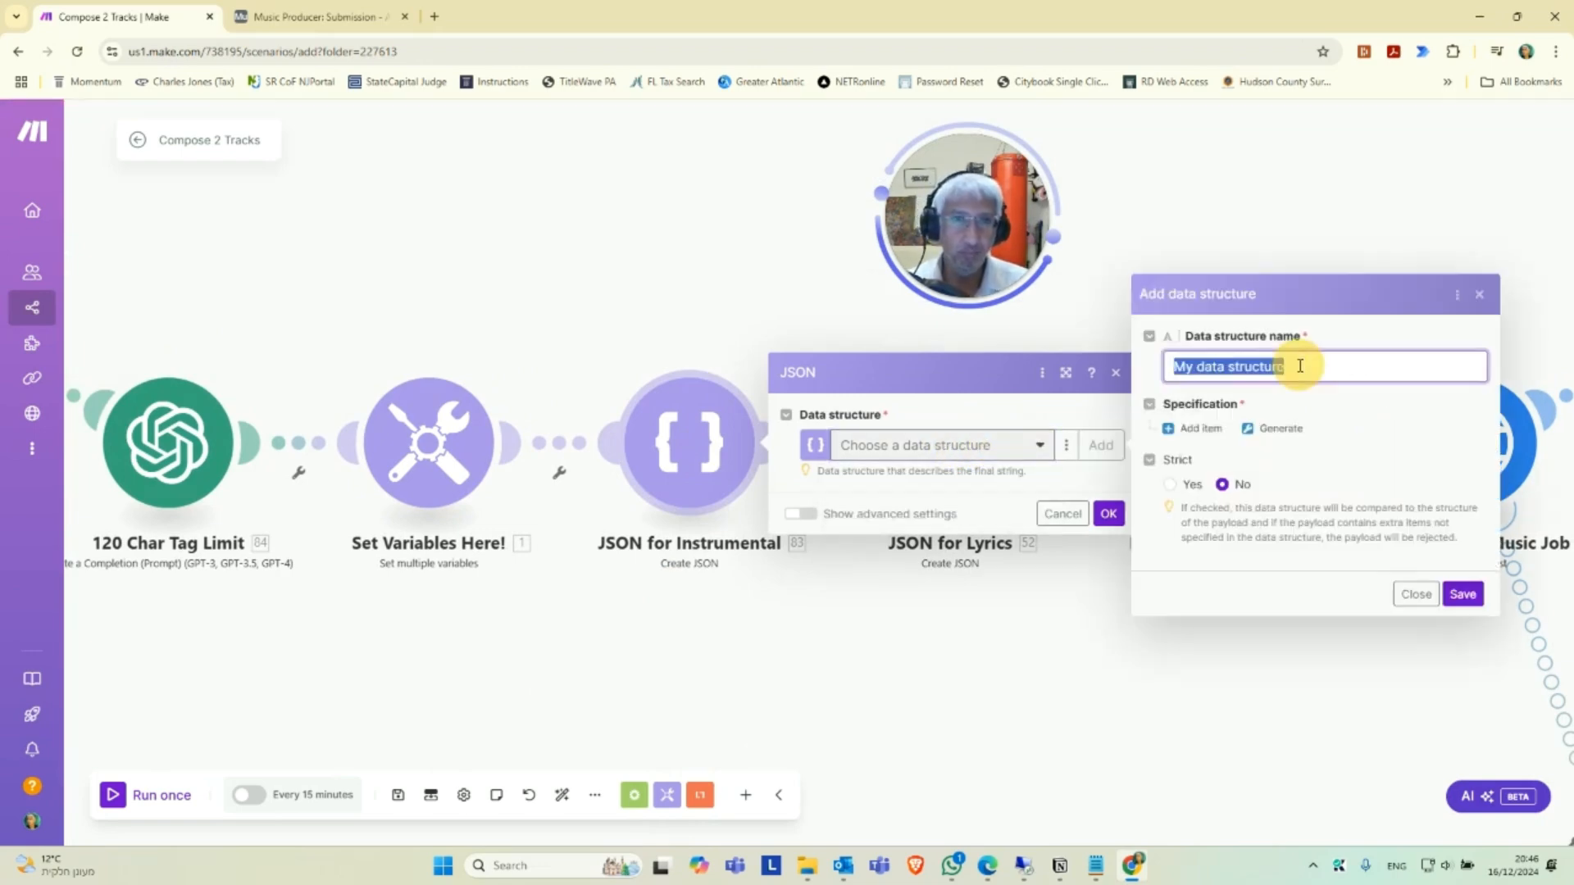
{"action": "key", "text": "BackSpace"}
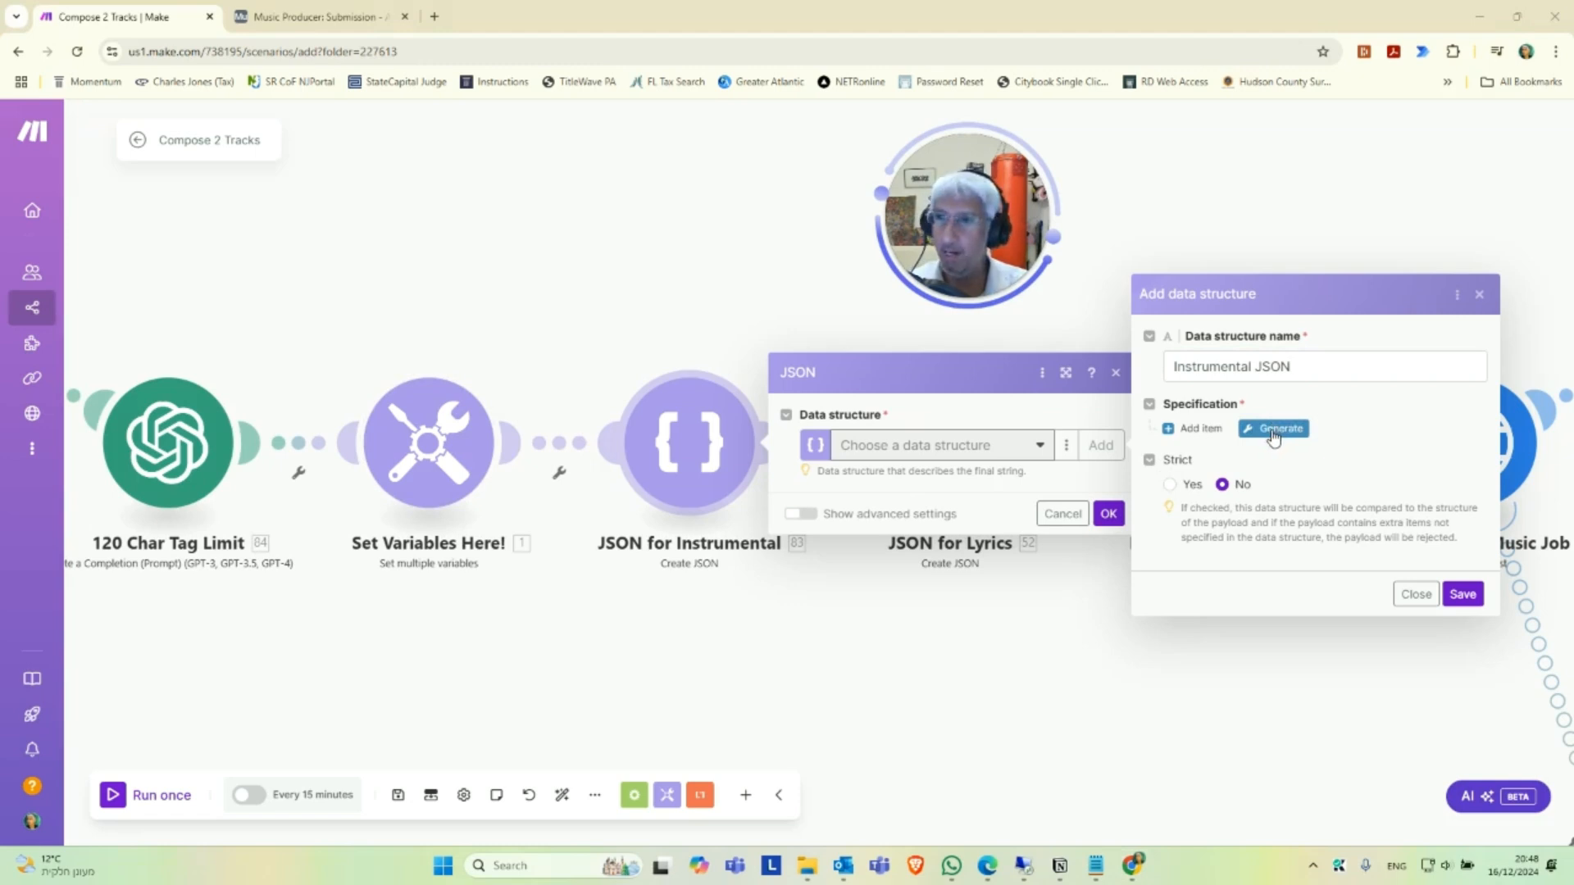
Generate the Instrumental JSON specification from the copied JSON sample data.
{"action": "left_click", "coordinate": [1275, 431]}
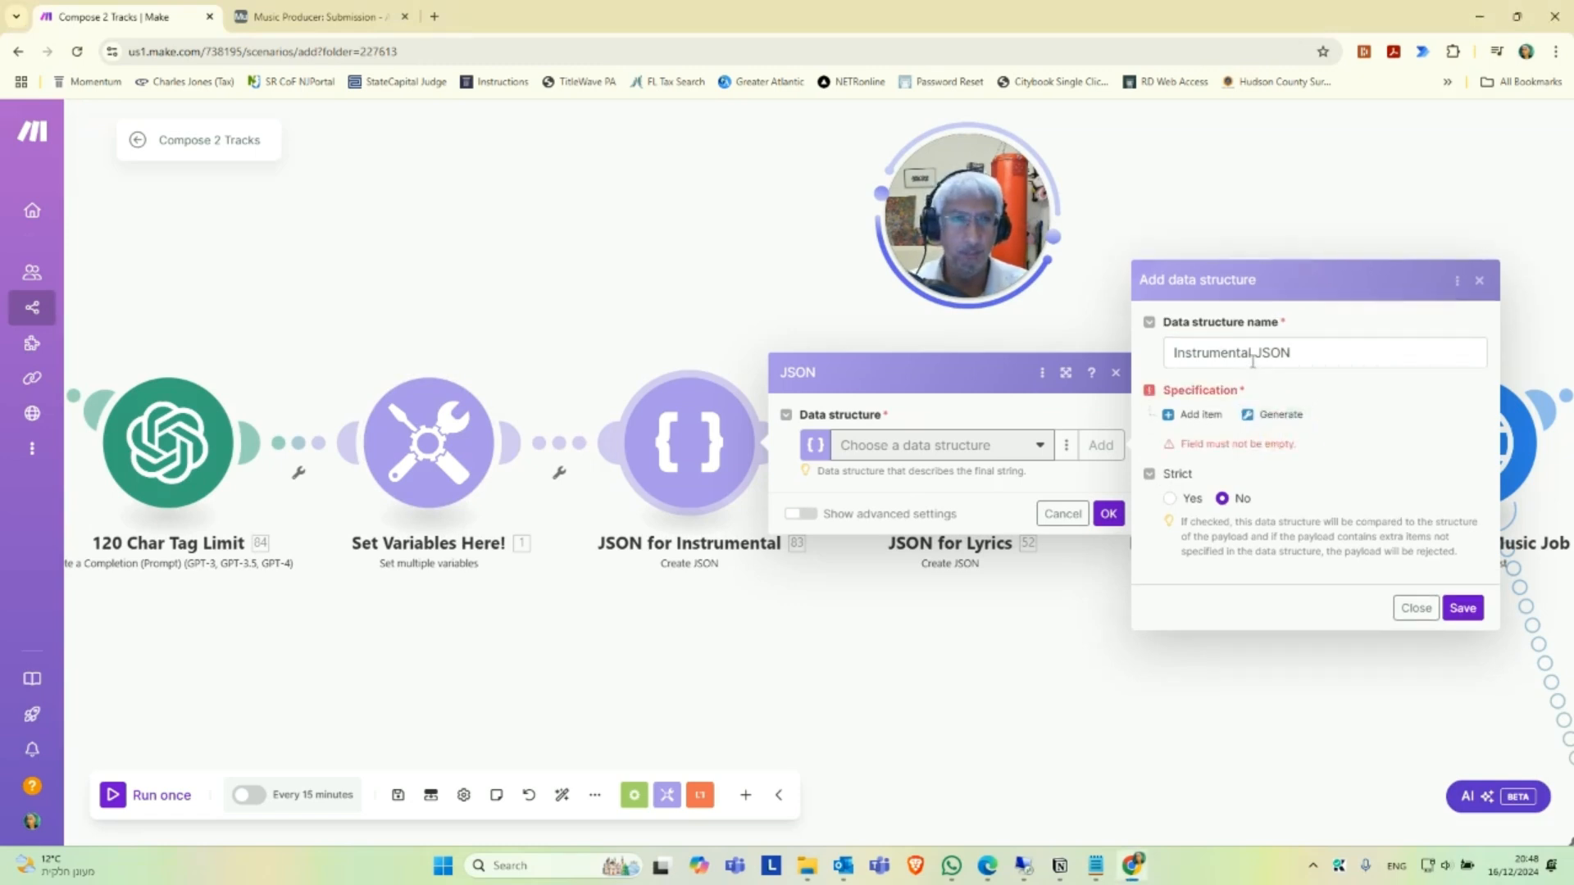
{"action": "left_click", "coordinate": [1265, 416]}
{"action": "left_click", "coordinate": [941, 432]}
{"action": "key", "text": "ctrl+v"}
{"action": "scroll", "coordinate": [1047, 451], "scroll_direction": "up", "scroll_amount": 3}
{"action": "scroll", "coordinate": [1025, 448], "scroll_direction": "down", "scroll_amount": 3}
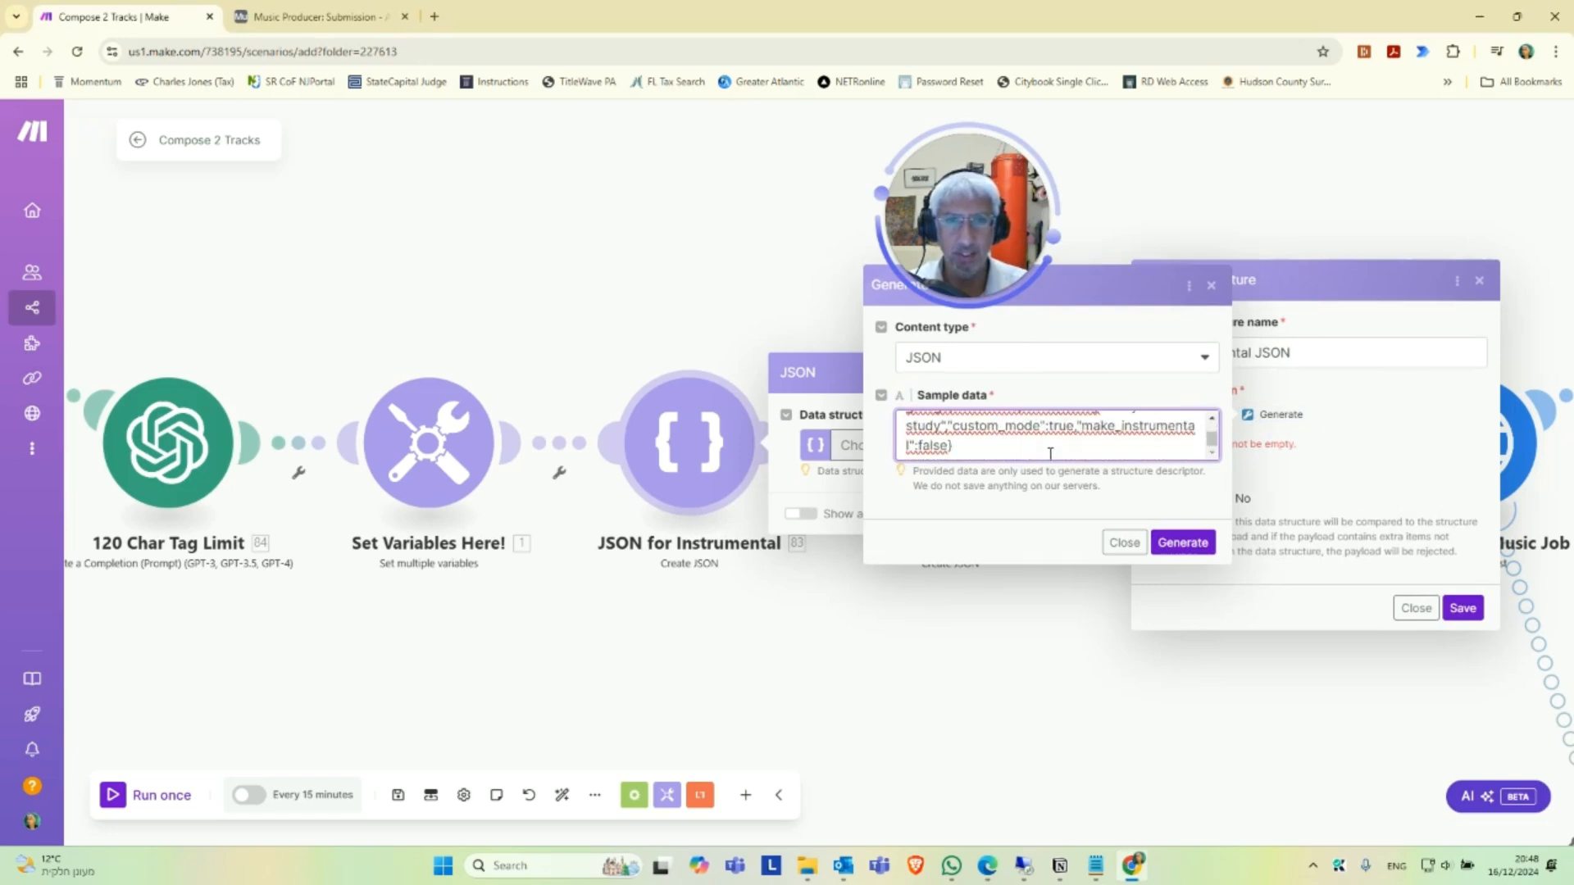
{"action": "left_click", "coordinate": [1183, 543]}
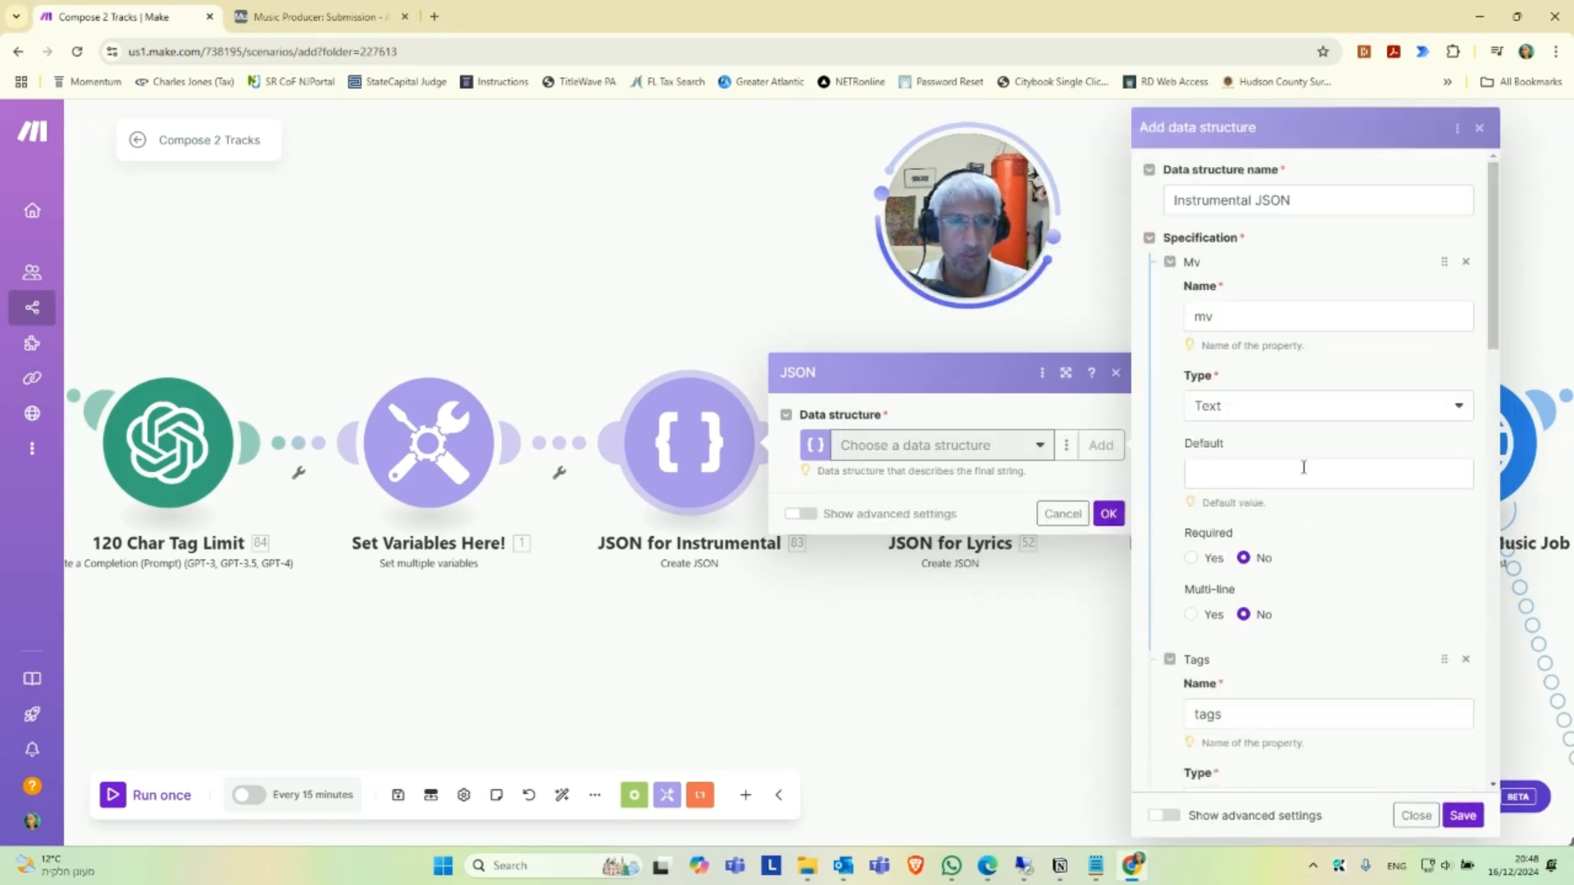
Make mv, tags, title, custom_mode and make_instrumental required, then save the Instrumental JSON structure and its module.
{"action": "scroll", "coordinate": [1242, 534], "scroll_direction": "down", "scroll_amount": 1}
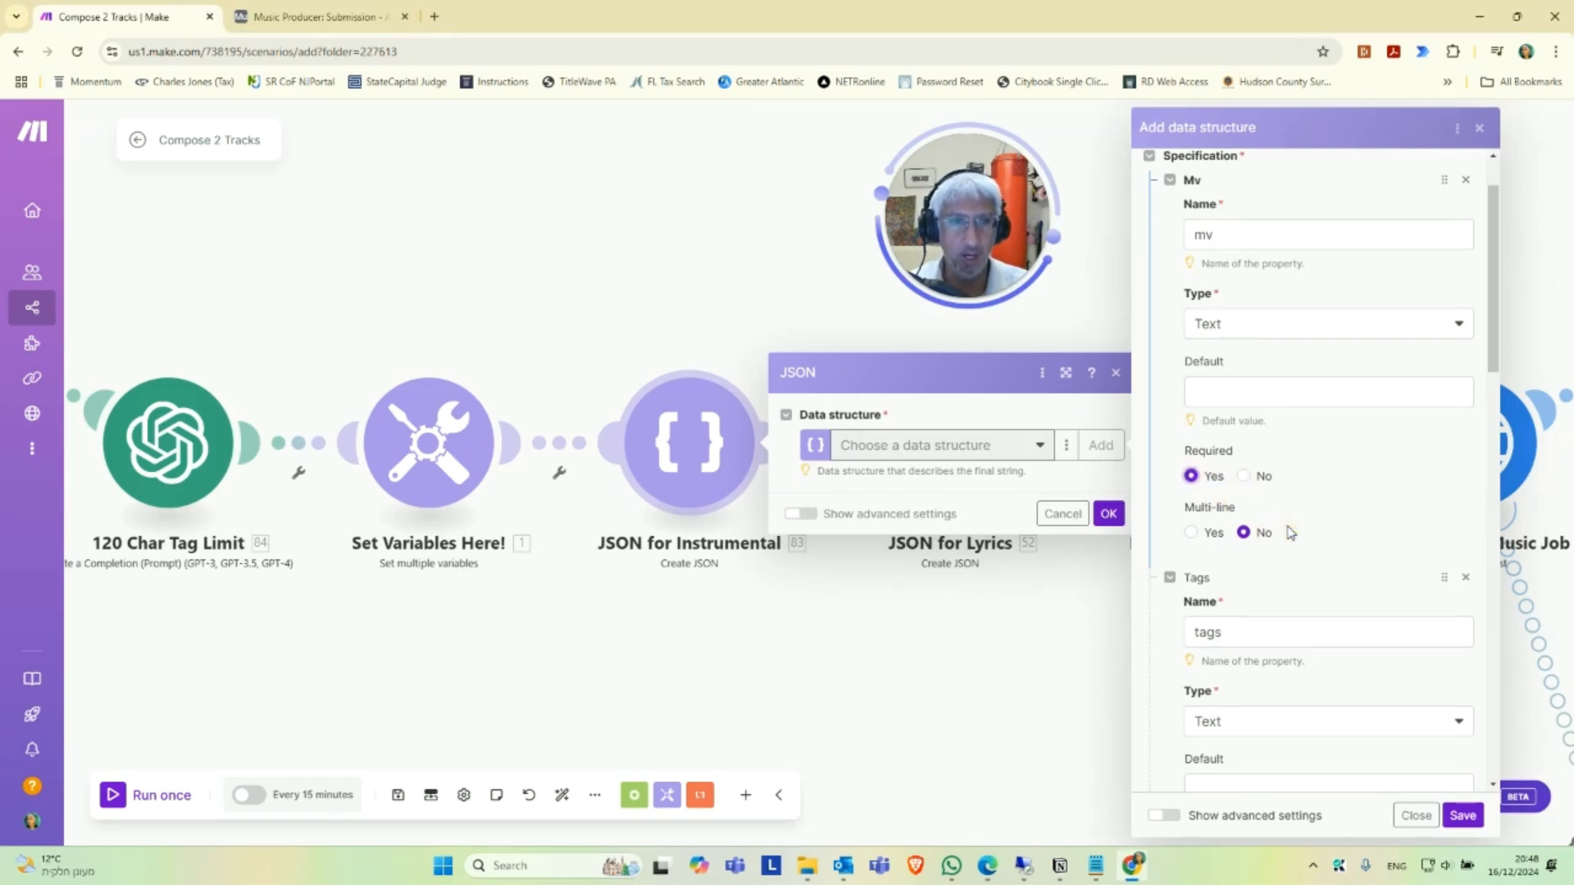
{"action": "scroll", "coordinate": [1271, 557], "scroll_direction": "down", "scroll_amount": 4}
{"action": "left_click", "coordinate": [1191, 546]}
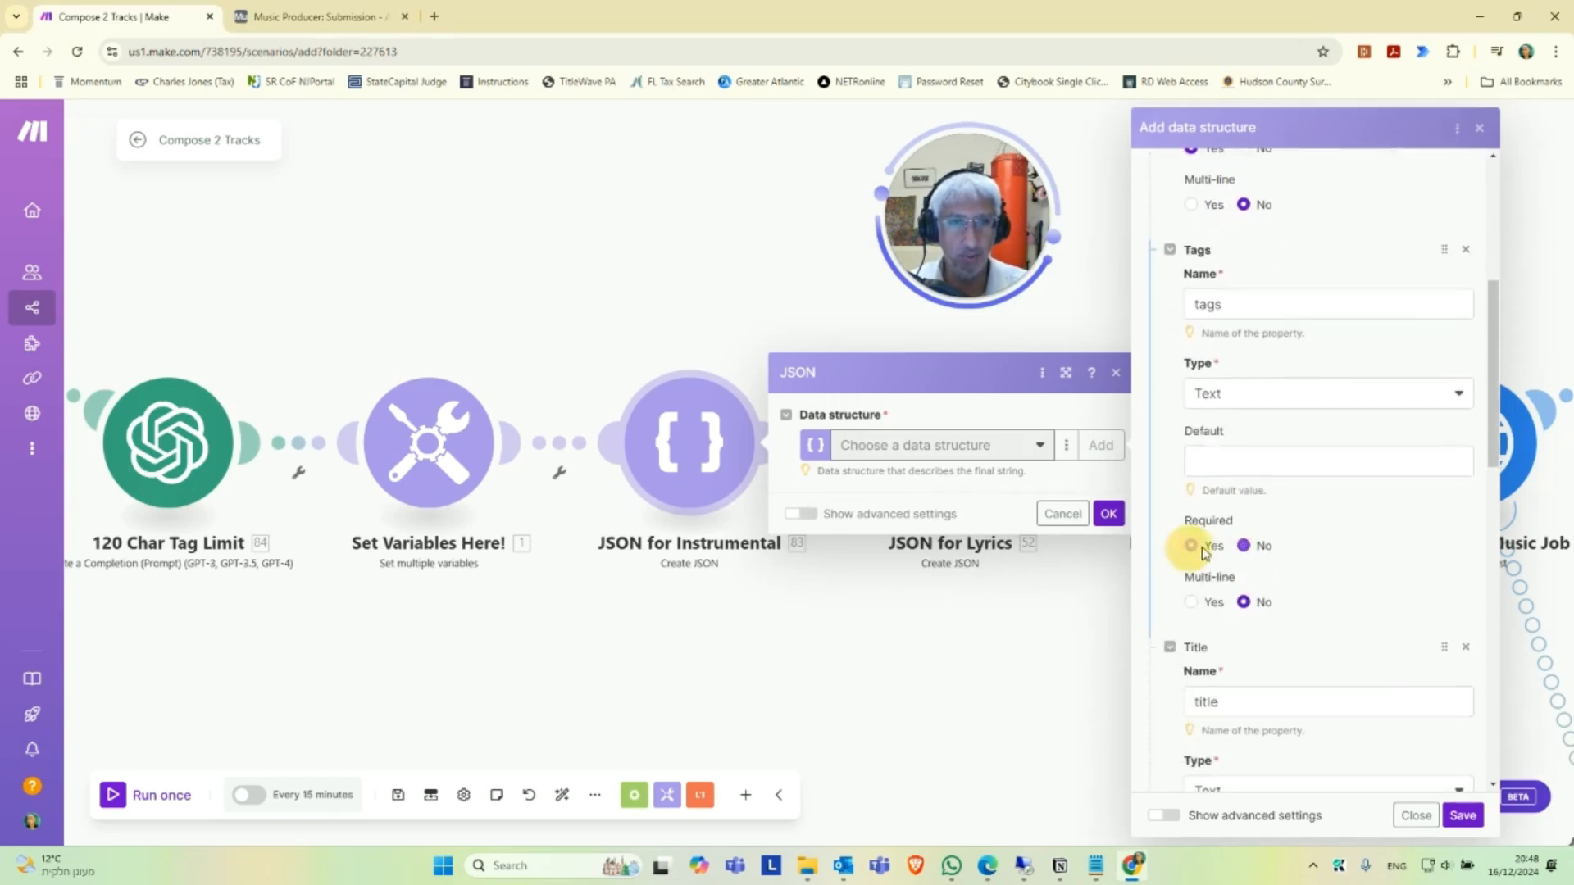
{"action": "scroll", "coordinate": [1192, 574], "scroll_direction": "down", "scroll_amount": 5}
{"action": "left_click", "coordinate": [1191, 573]}
{"action": "scroll", "coordinate": [1392, 608], "scroll_direction": "down", "scroll_amount": 4}
{"action": "scroll", "coordinate": [1336, 608], "scroll_direction": "down", "scroll_amount": 1}
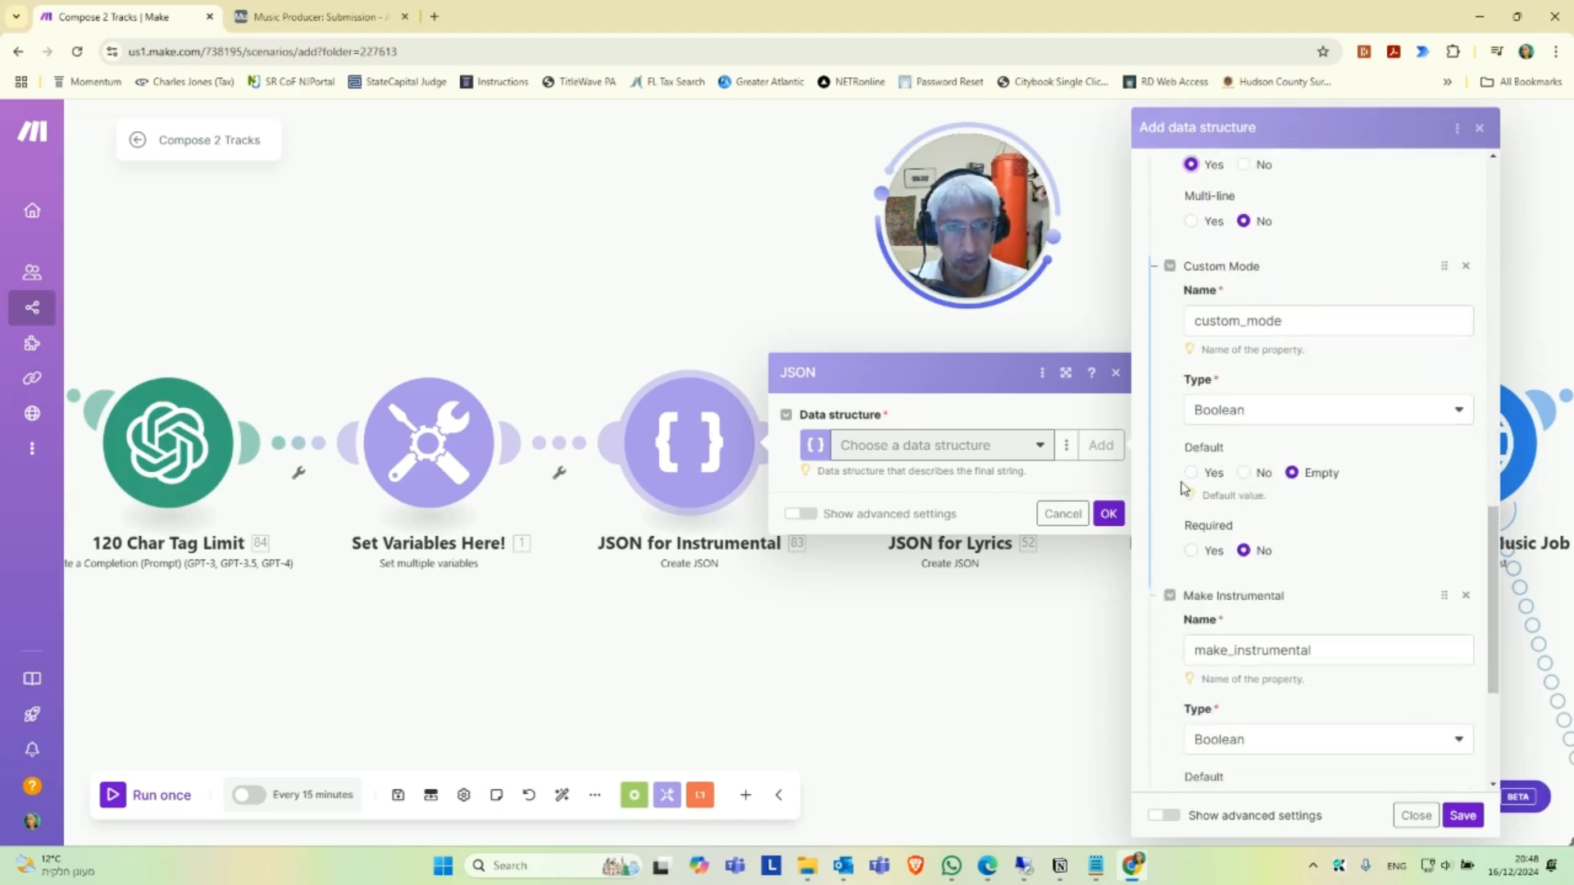
{"action": "left_click", "coordinate": [1191, 550]}
{"action": "scroll", "coordinate": [1197, 574], "scroll_direction": "down", "scroll_amount": 3}
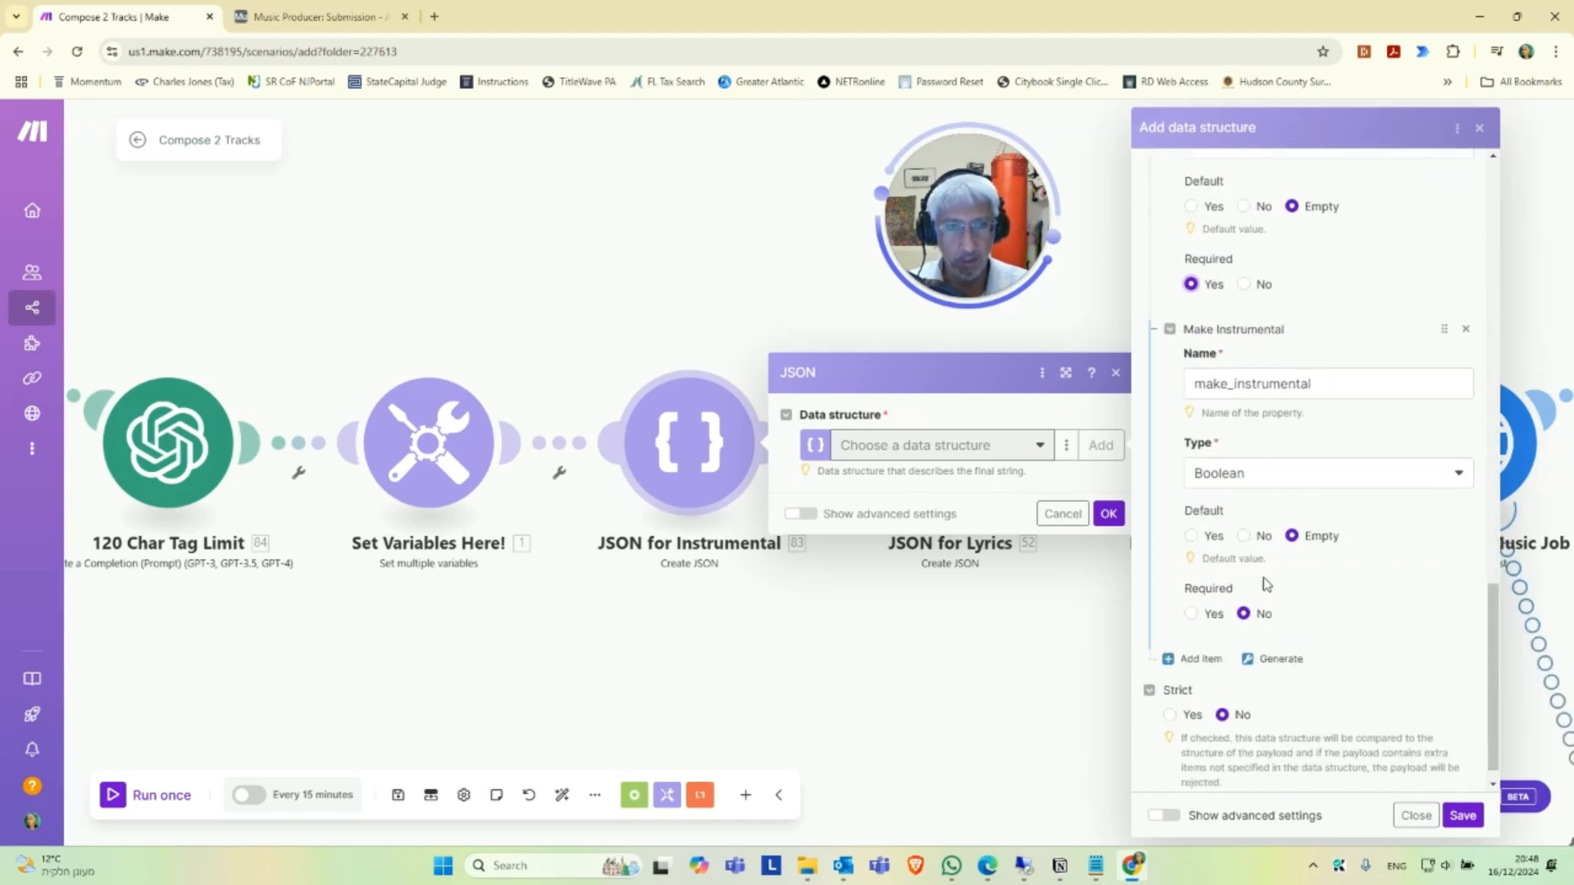
{"action": "left_click", "coordinate": [1195, 614]}
{"action": "scroll", "coordinate": [1388, 615], "scroll_direction": "down", "scroll_amount": 1}
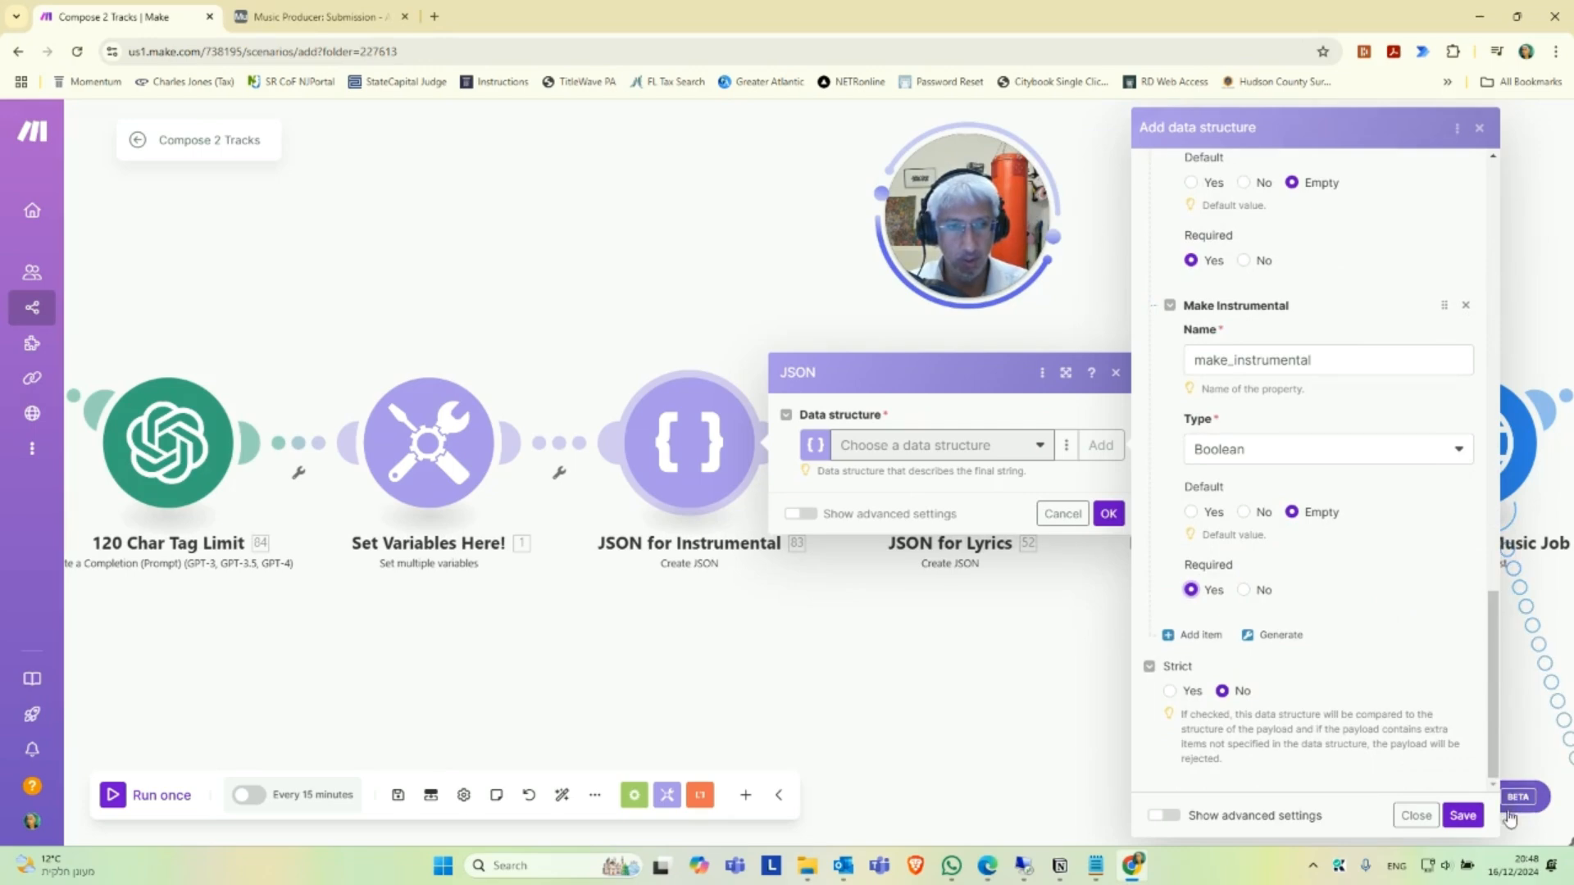
{"action": "left_click", "coordinate": [1462, 816]}
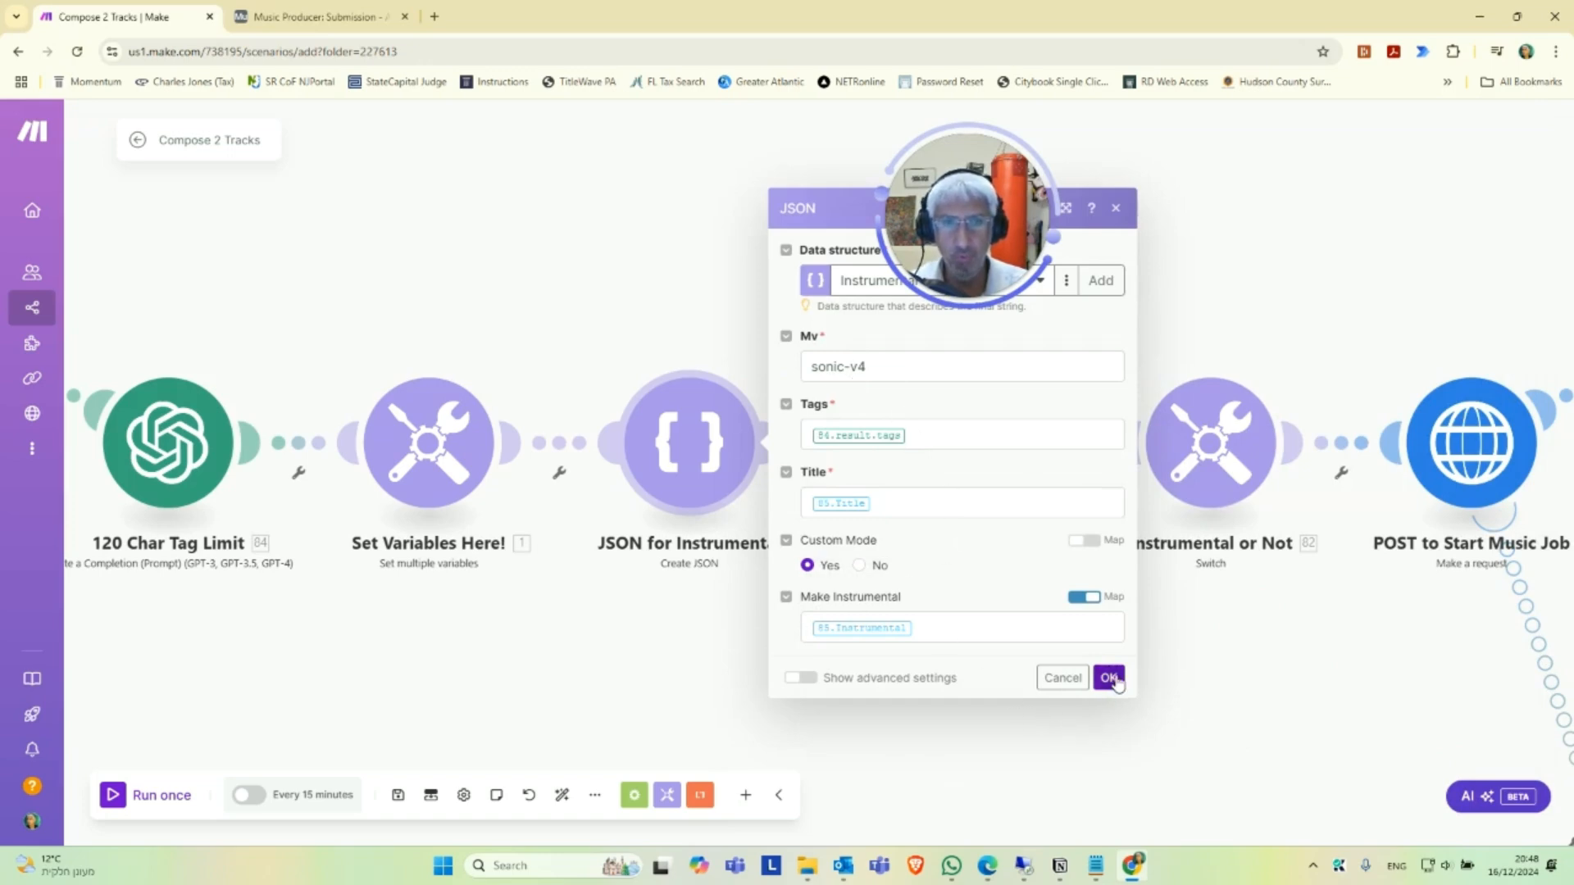
{"action": "left_click", "coordinate": [1118, 678]}
Review the JSON for Instrumental module's field values and mappings, and close its settings.
{"action": "left_click_drag", "start_coordinate": [1065, 640], "coordinate": [802, 643]}
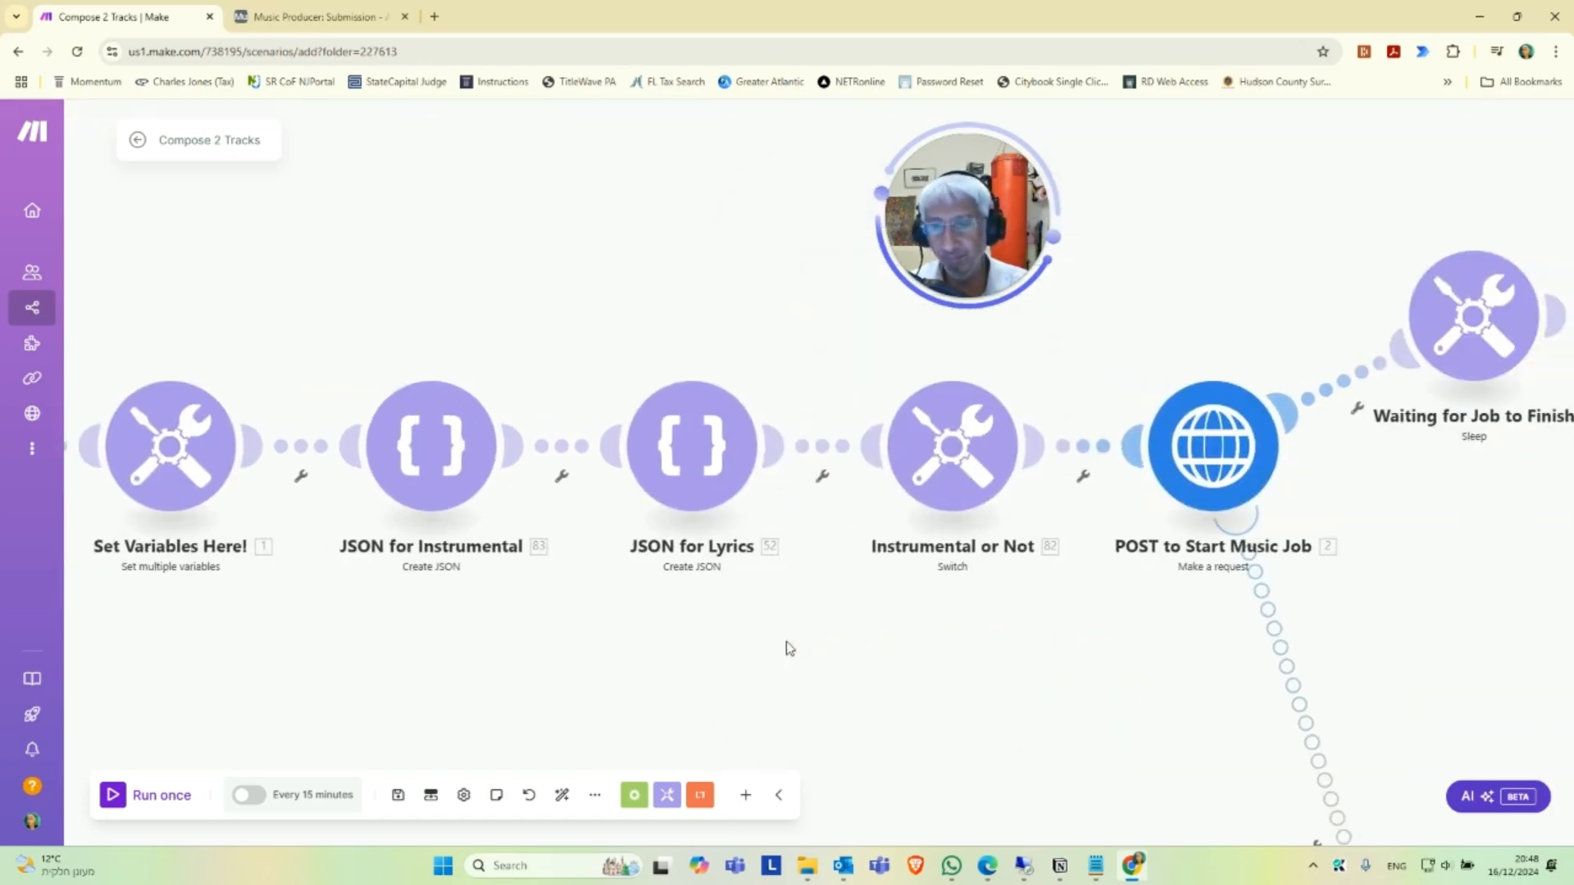
{"action": "scroll", "coordinate": [761, 663], "scroll_direction": "up", "scroll_amount": 1}
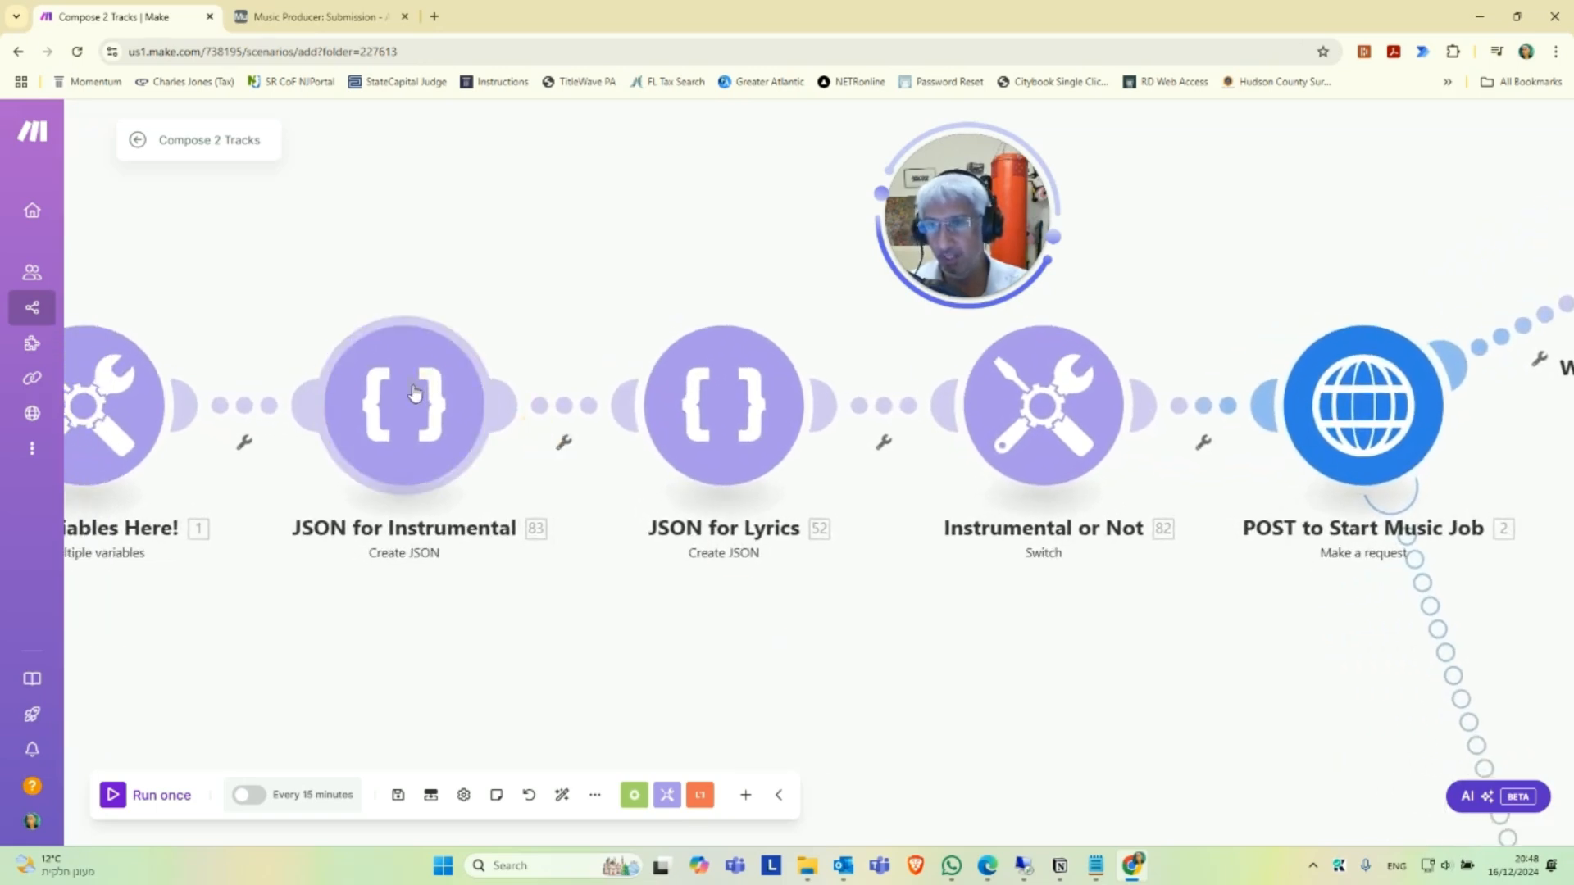
{"action": "left_click", "coordinate": [414, 394]}
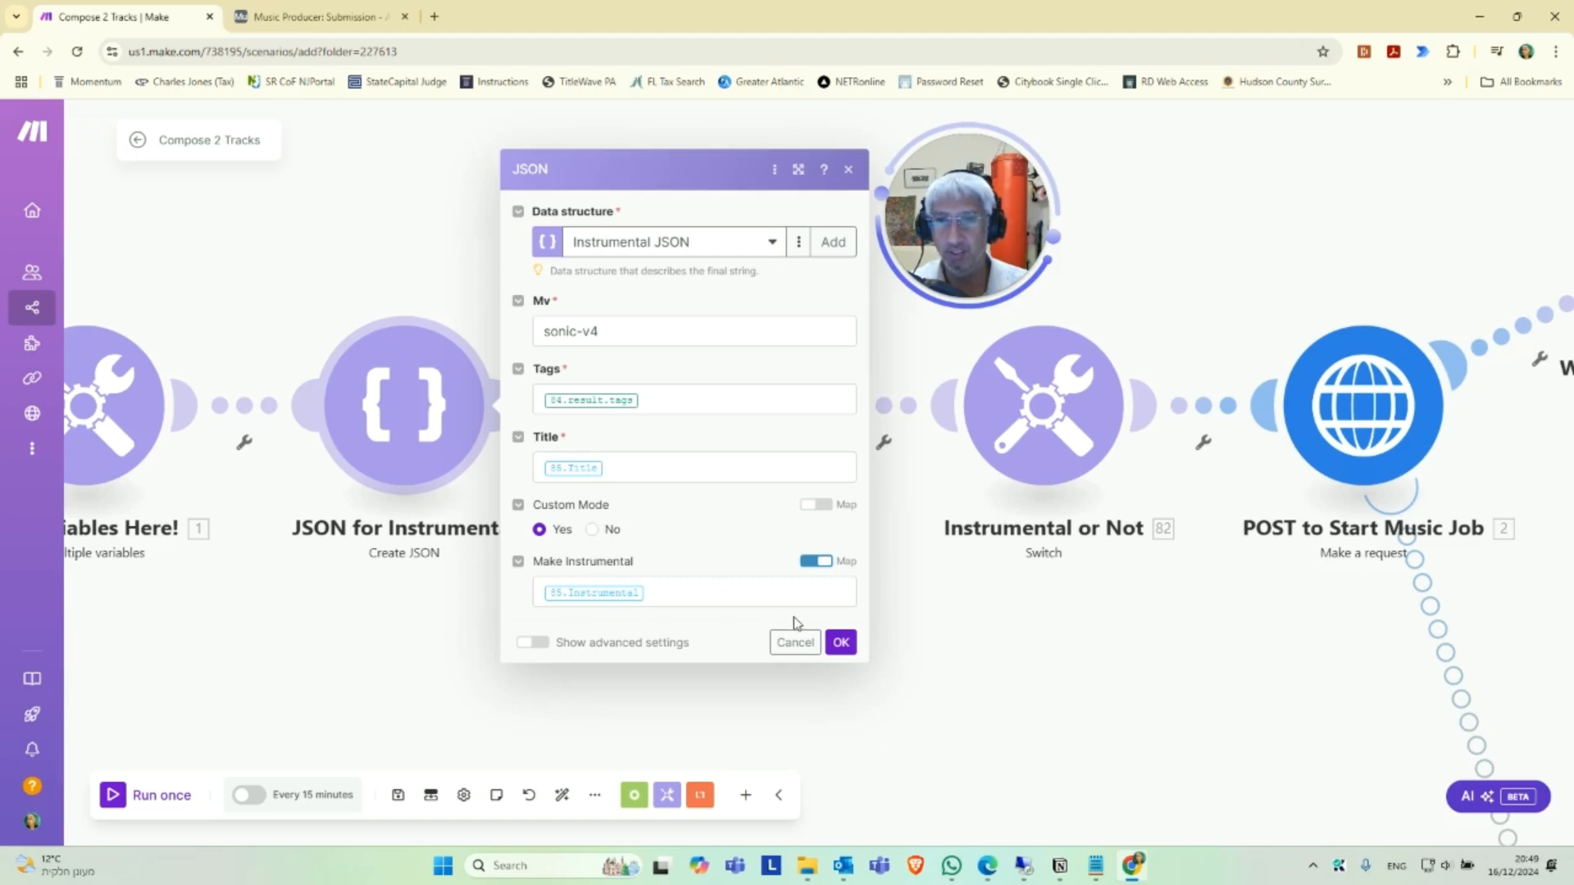
{"action": "left_click", "coordinate": [841, 643]}
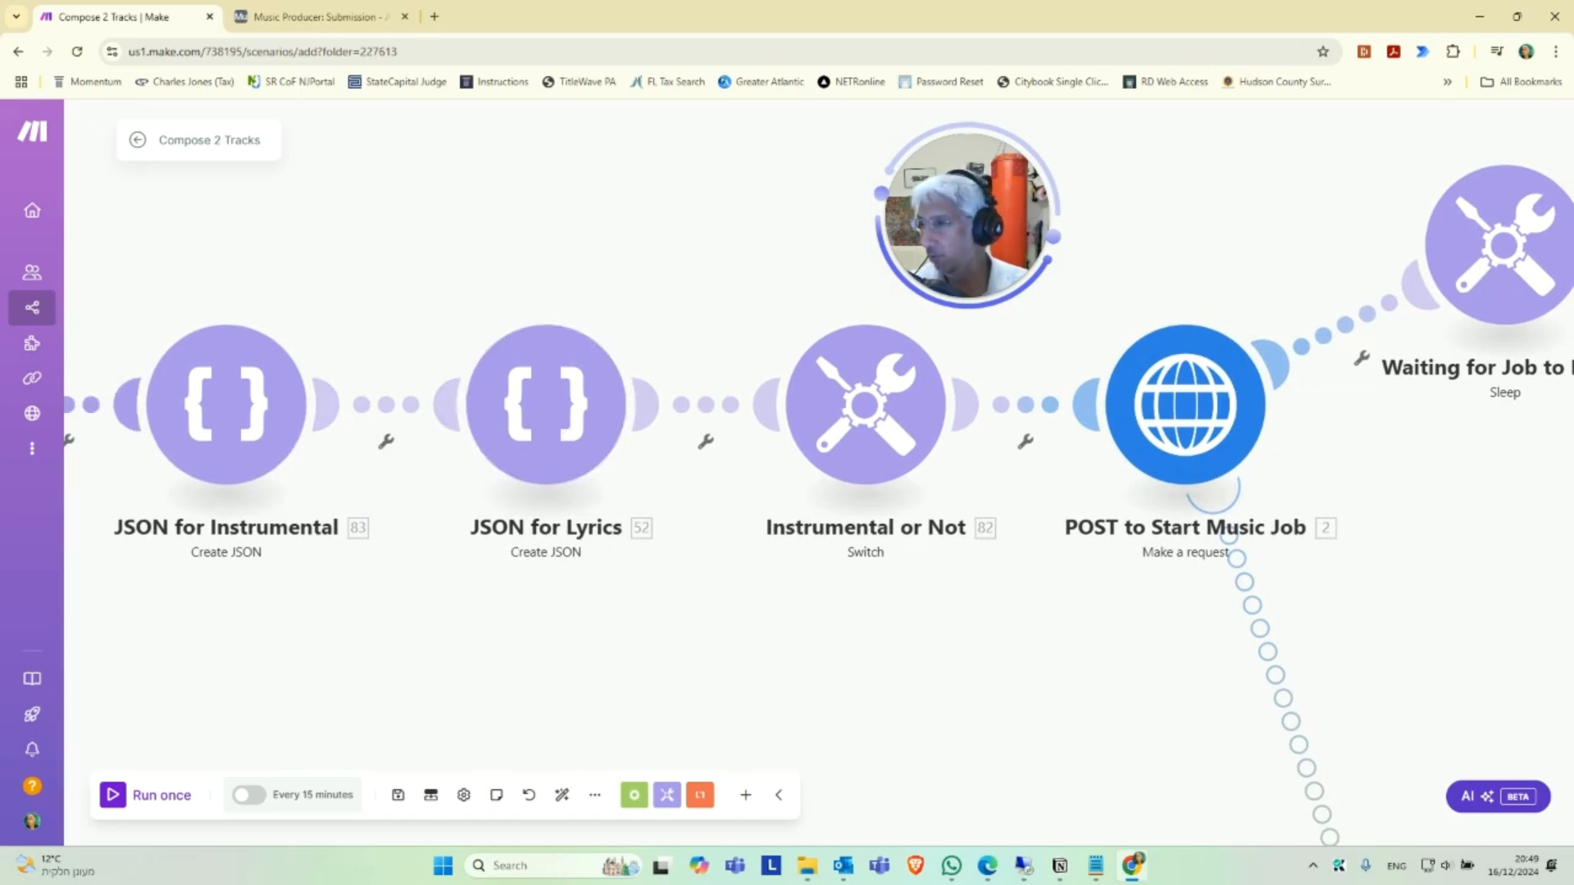
Add a new data structure named "Lyric Structure - JSON" for the JSON for Lyrics module.
{"action": "key", "text": "alt+Tab"}
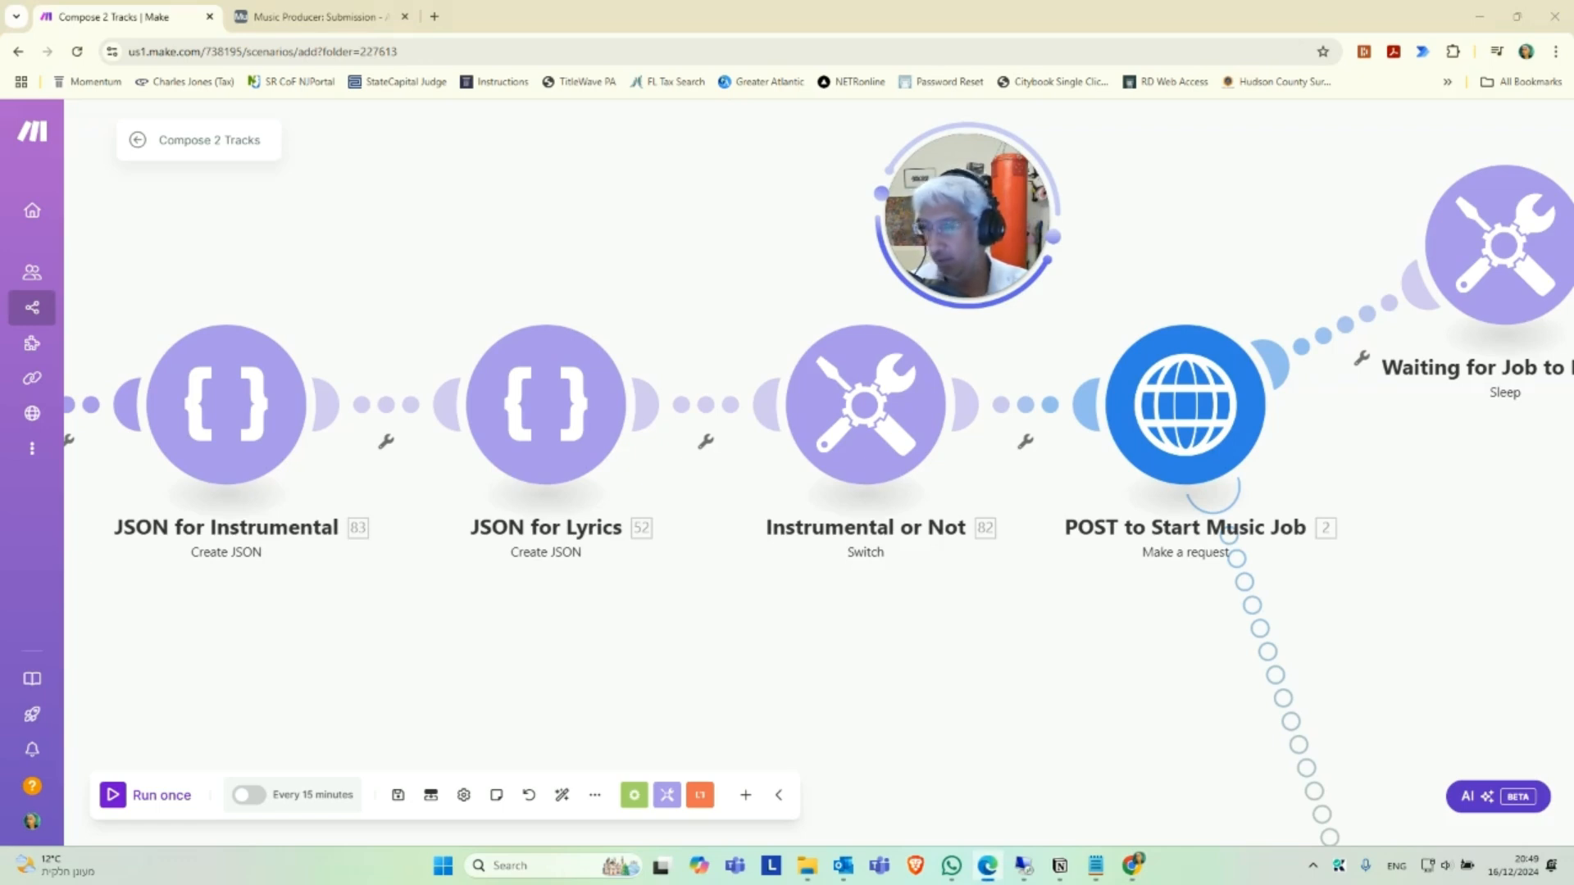
{"action": "left_click", "coordinate": [565, 421]}
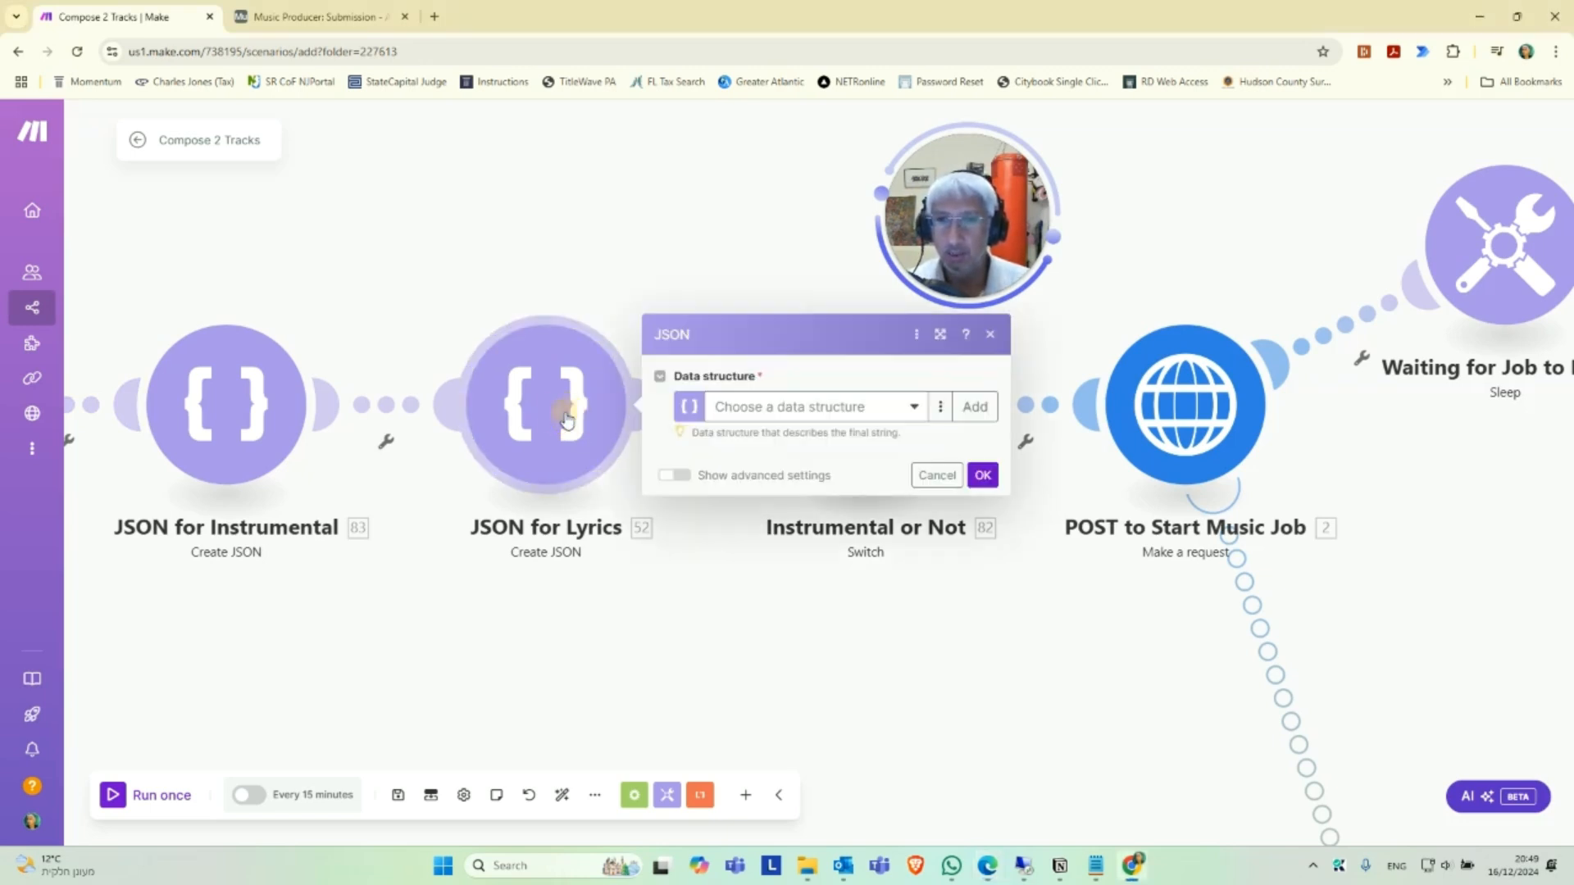
{"action": "left_click", "coordinate": [974, 407]}
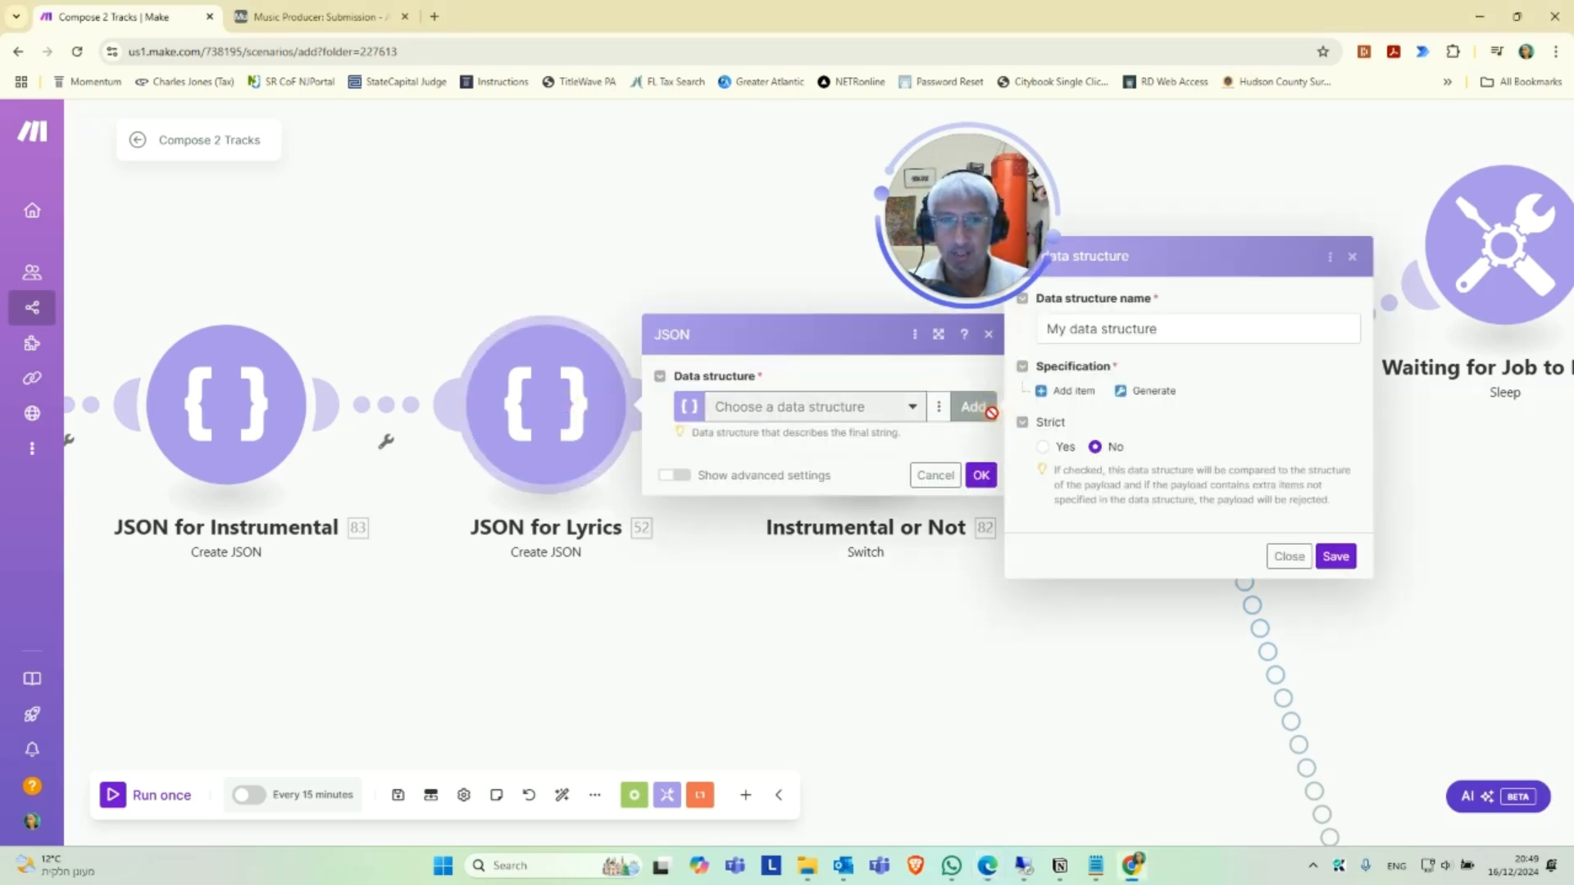
{"action": "double_click", "coordinate": [1126, 331]}
{"action": "triple_click", "coordinate": [1127, 332]}
{"action": "type", "text": "Lyric Structure - JSON"}
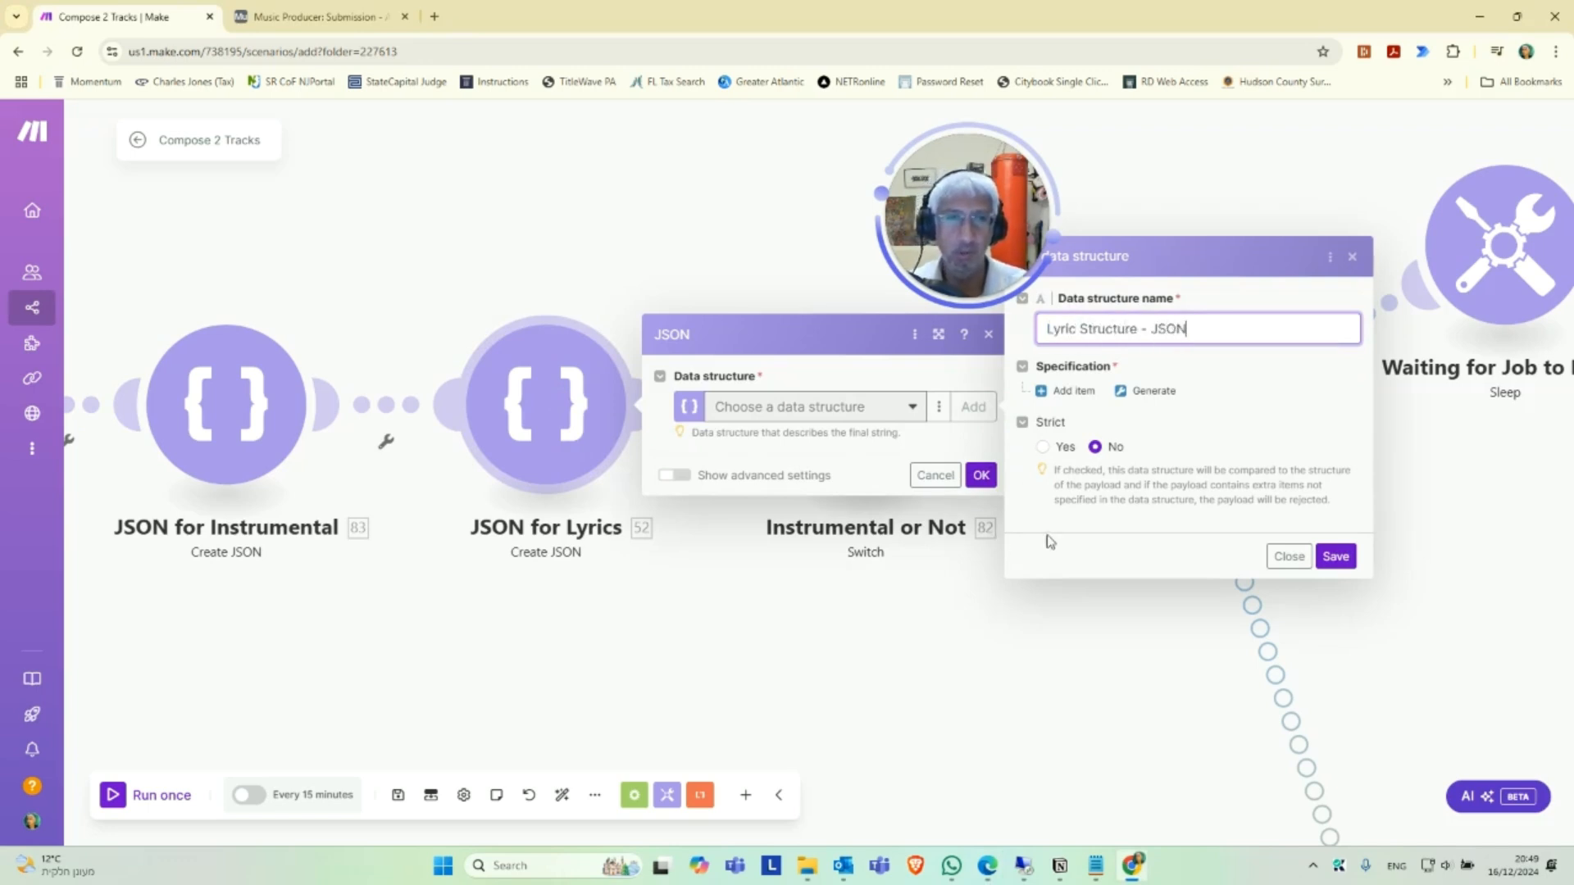
Generate the lyric structure's specification from the copied JSON sample data.
{"action": "left_click", "coordinate": [1135, 391]}
{"action": "left_click", "coordinate": [1321, 408]}
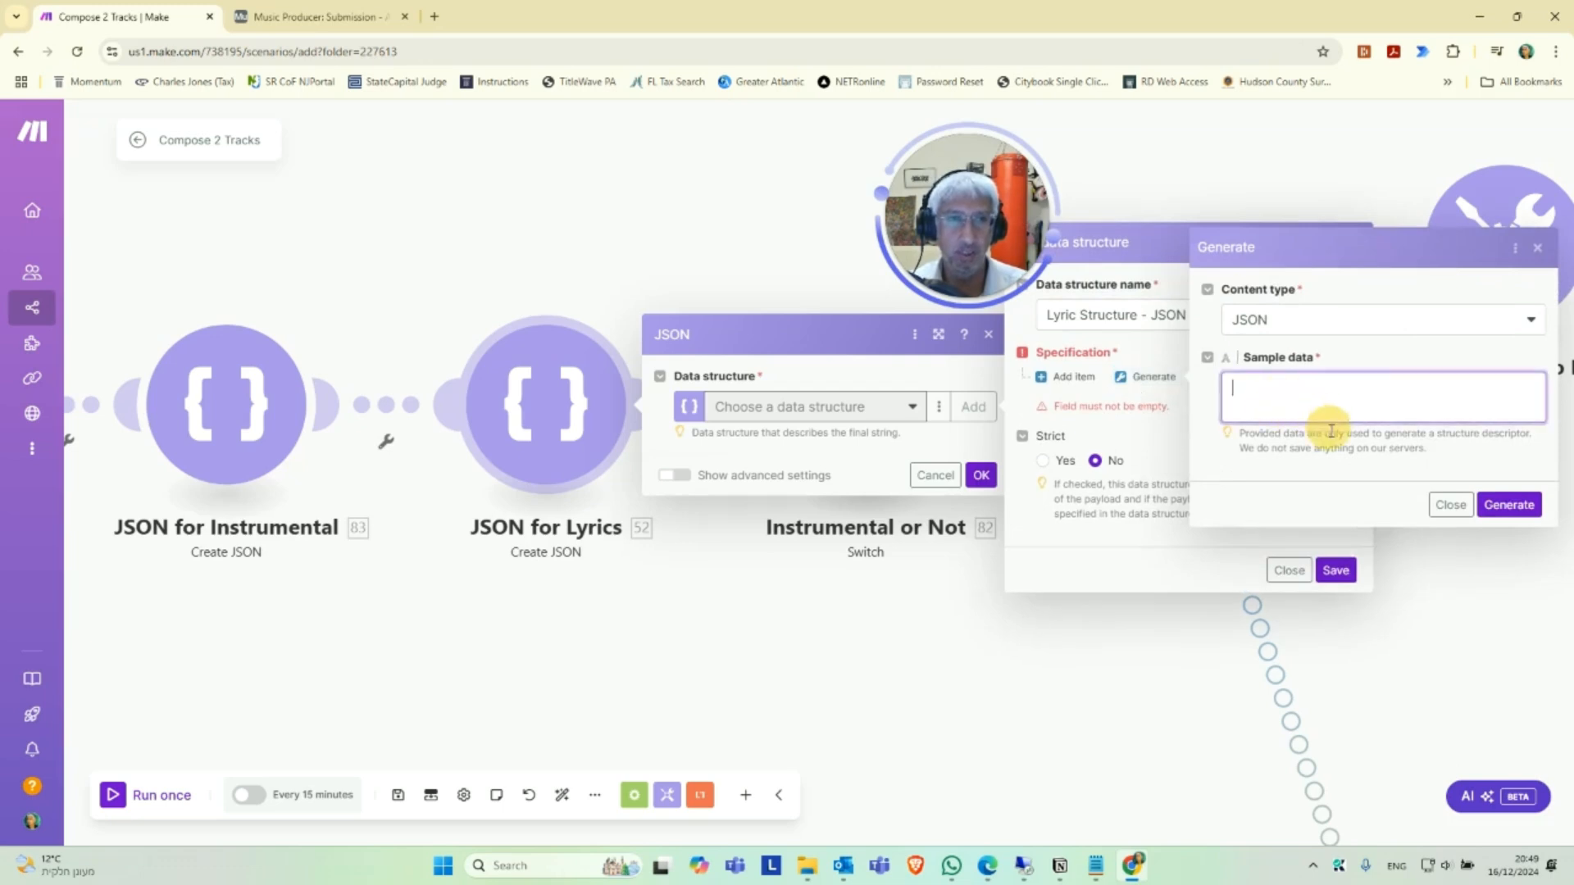
{"action": "key", "text": "ctrl+v"}
{"action": "left_click", "coordinate": [1509, 504]}
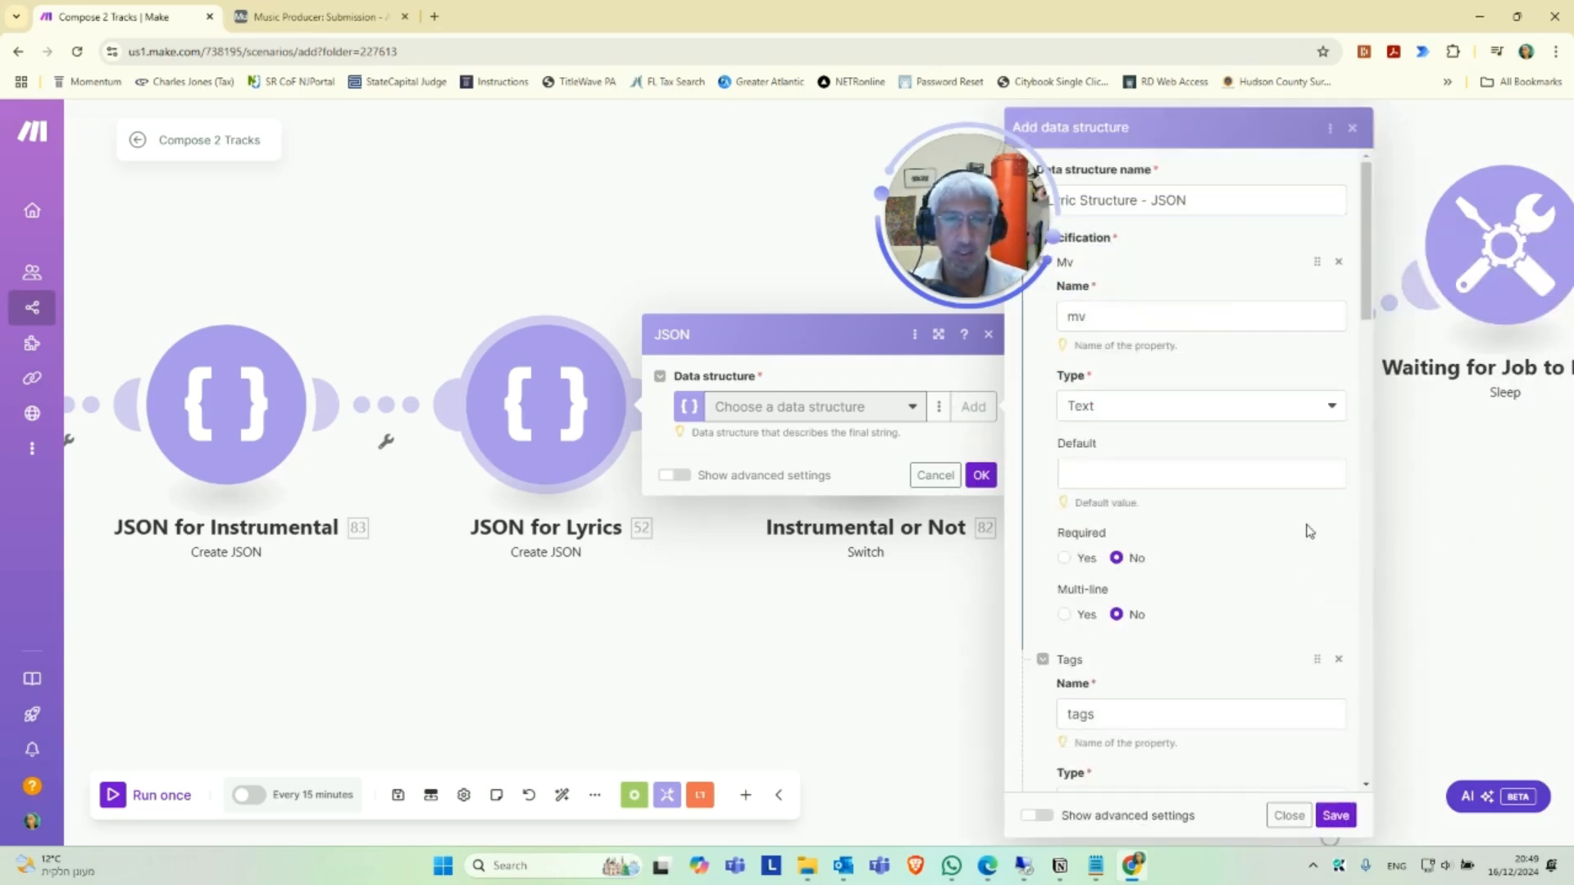
Make mv, tags, title, prompt, custom_mode and make_instrumental required, then save the lyric structure and the JSON for Lyrics module.
{"action": "left_click", "coordinate": [1066, 559]}
{"action": "scroll", "coordinate": [1148, 566], "scroll_direction": "down", "scroll_amount": 5}
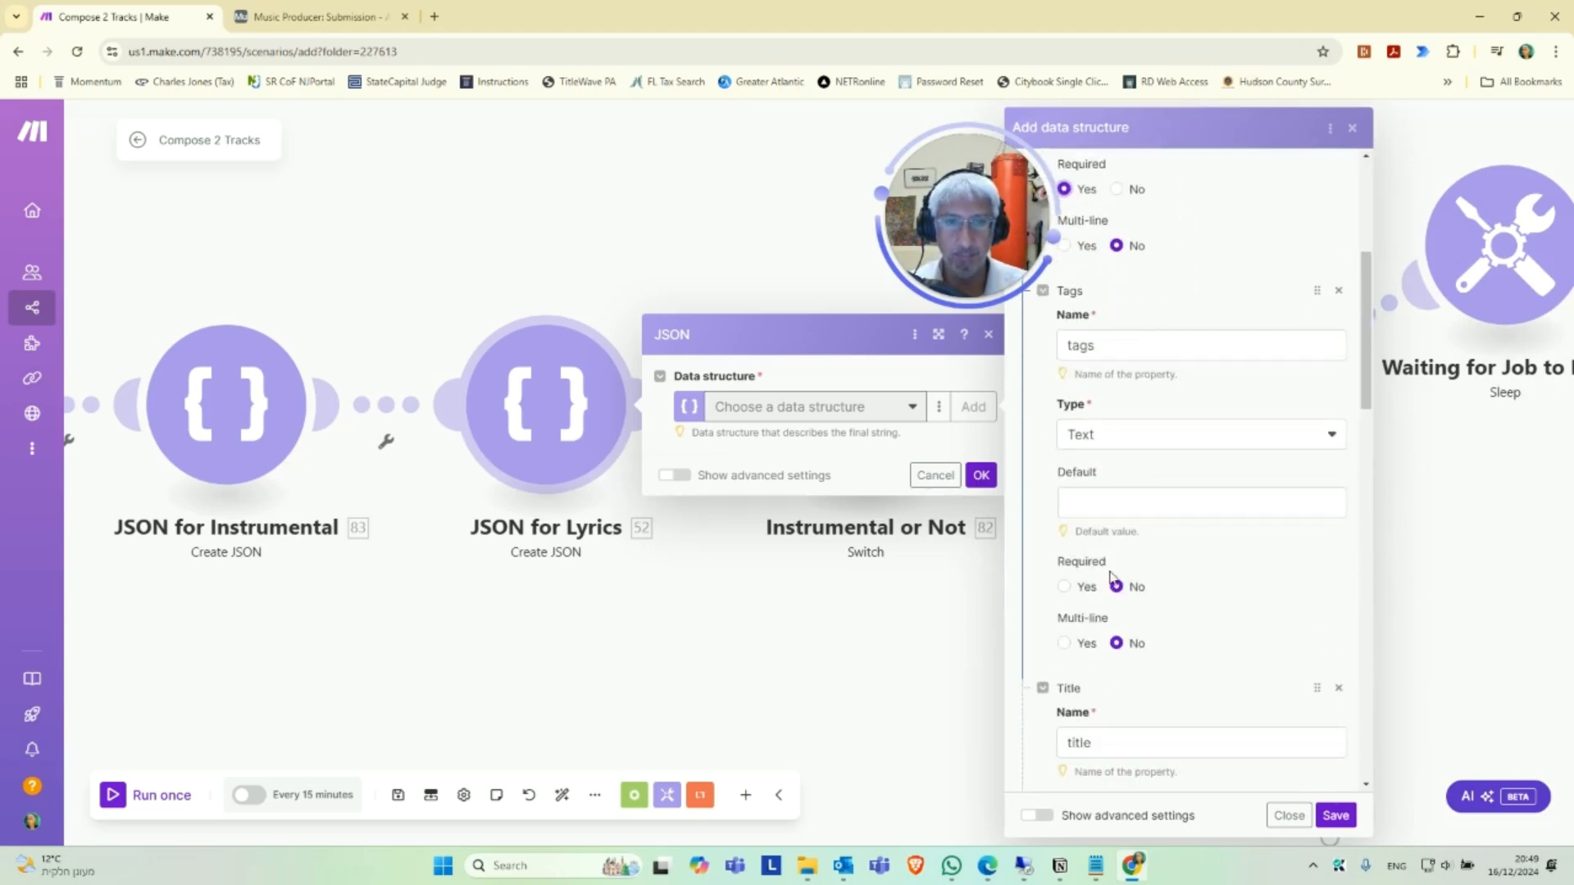
{"action": "left_click", "coordinate": [1065, 587]}
{"action": "scroll", "coordinate": [1070, 566], "scroll_direction": "down", "scroll_amount": 6}
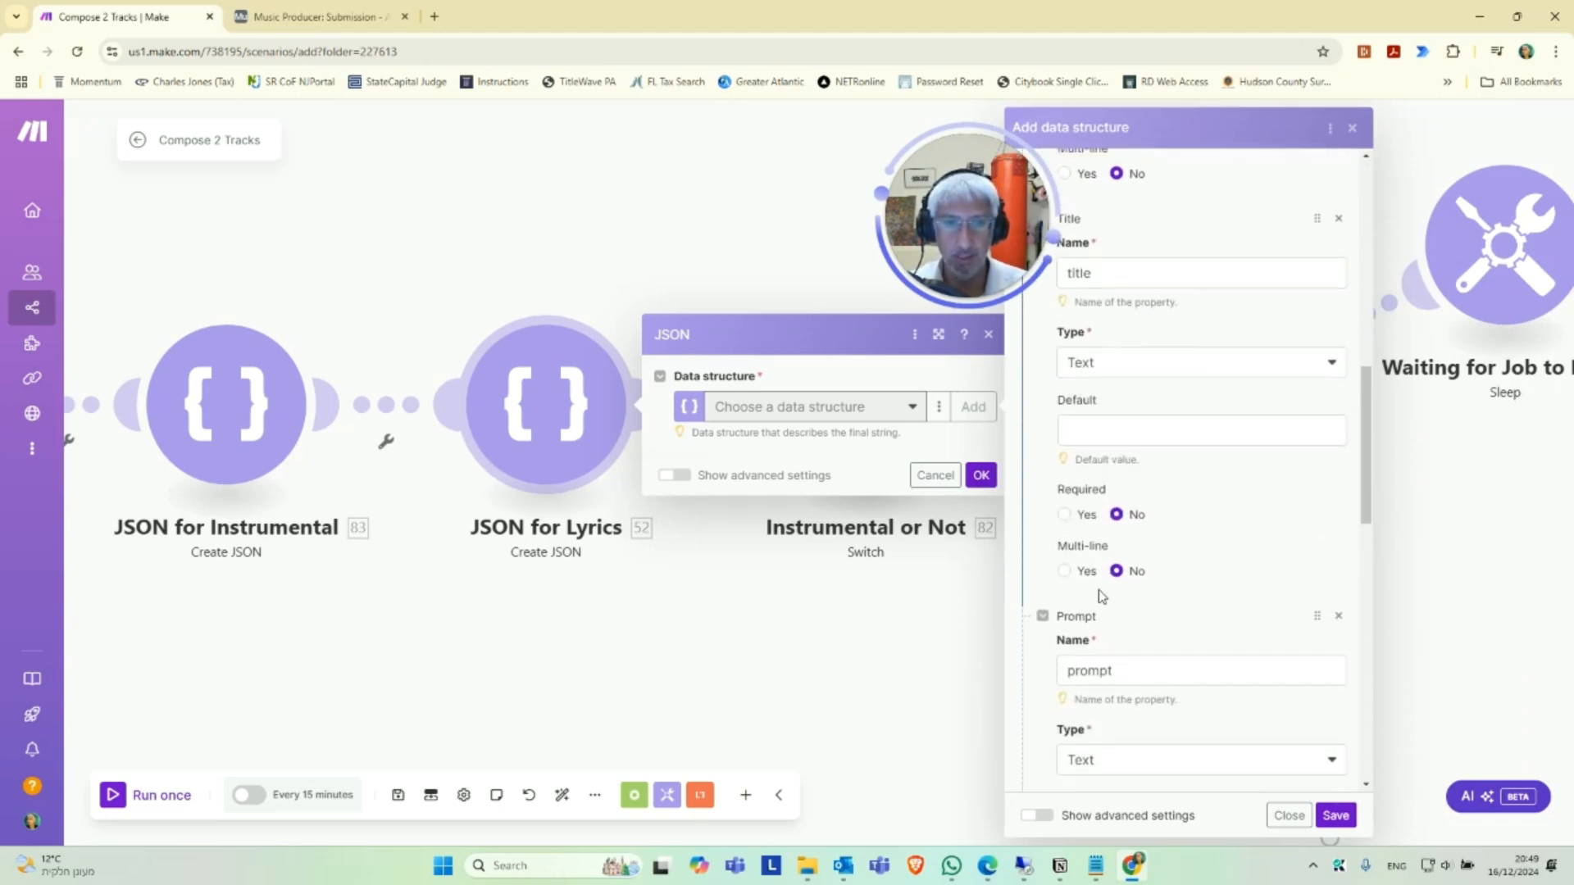
{"action": "left_click", "coordinate": [1064, 512]}
{"action": "scroll", "coordinate": [1070, 566], "scroll_direction": "down", "scroll_amount": 4}
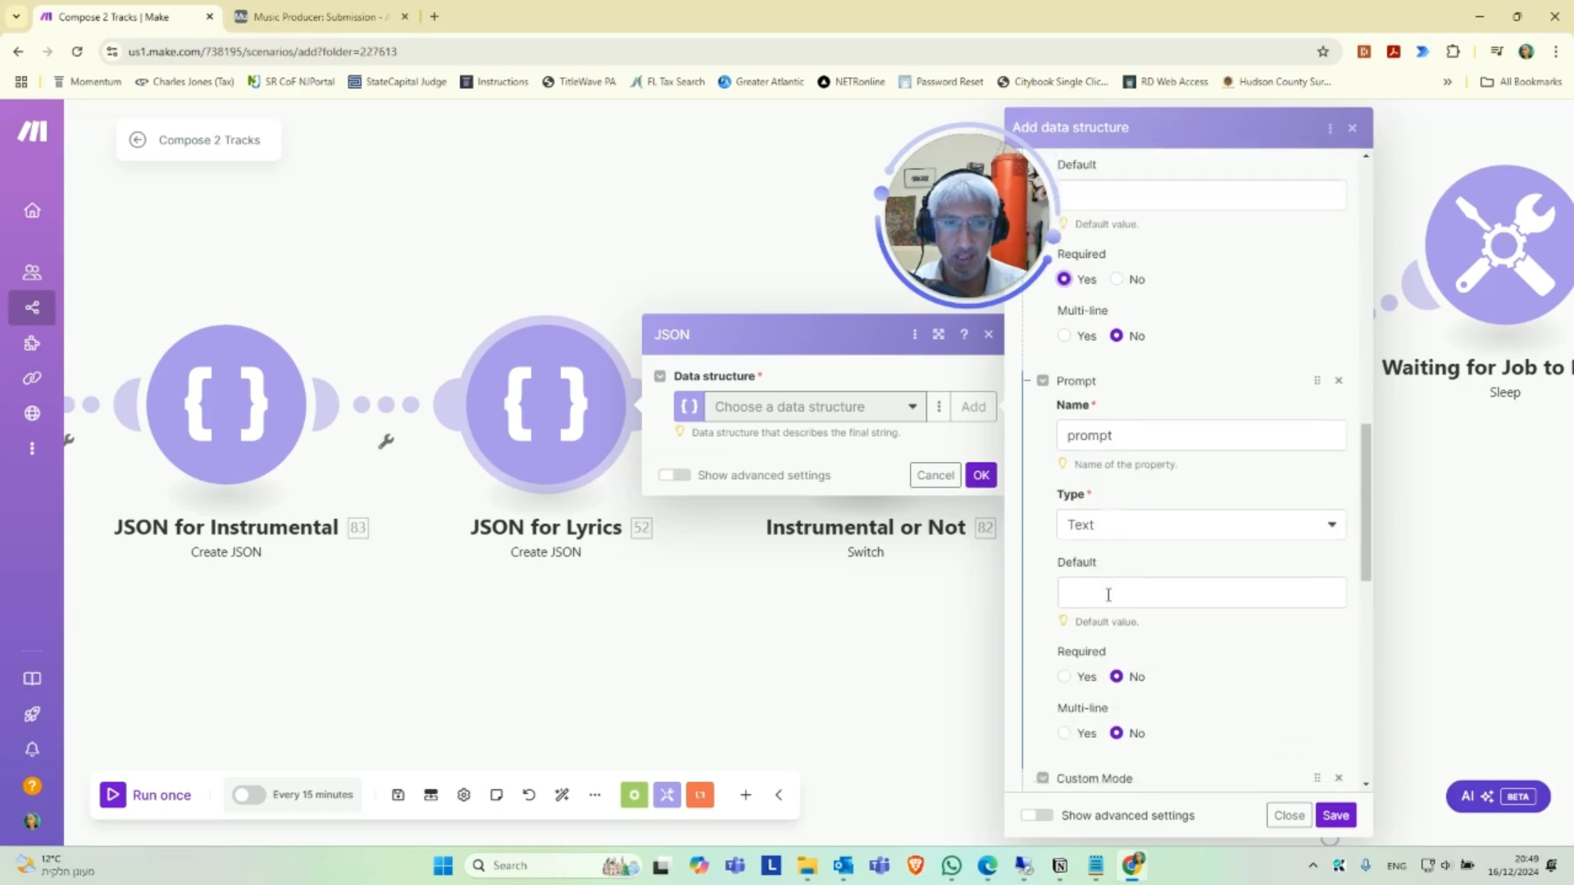
{"action": "left_click", "coordinate": [1065, 582]}
{"action": "scroll", "coordinate": [1079, 599], "scroll_direction": "down", "scroll_amount": 4}
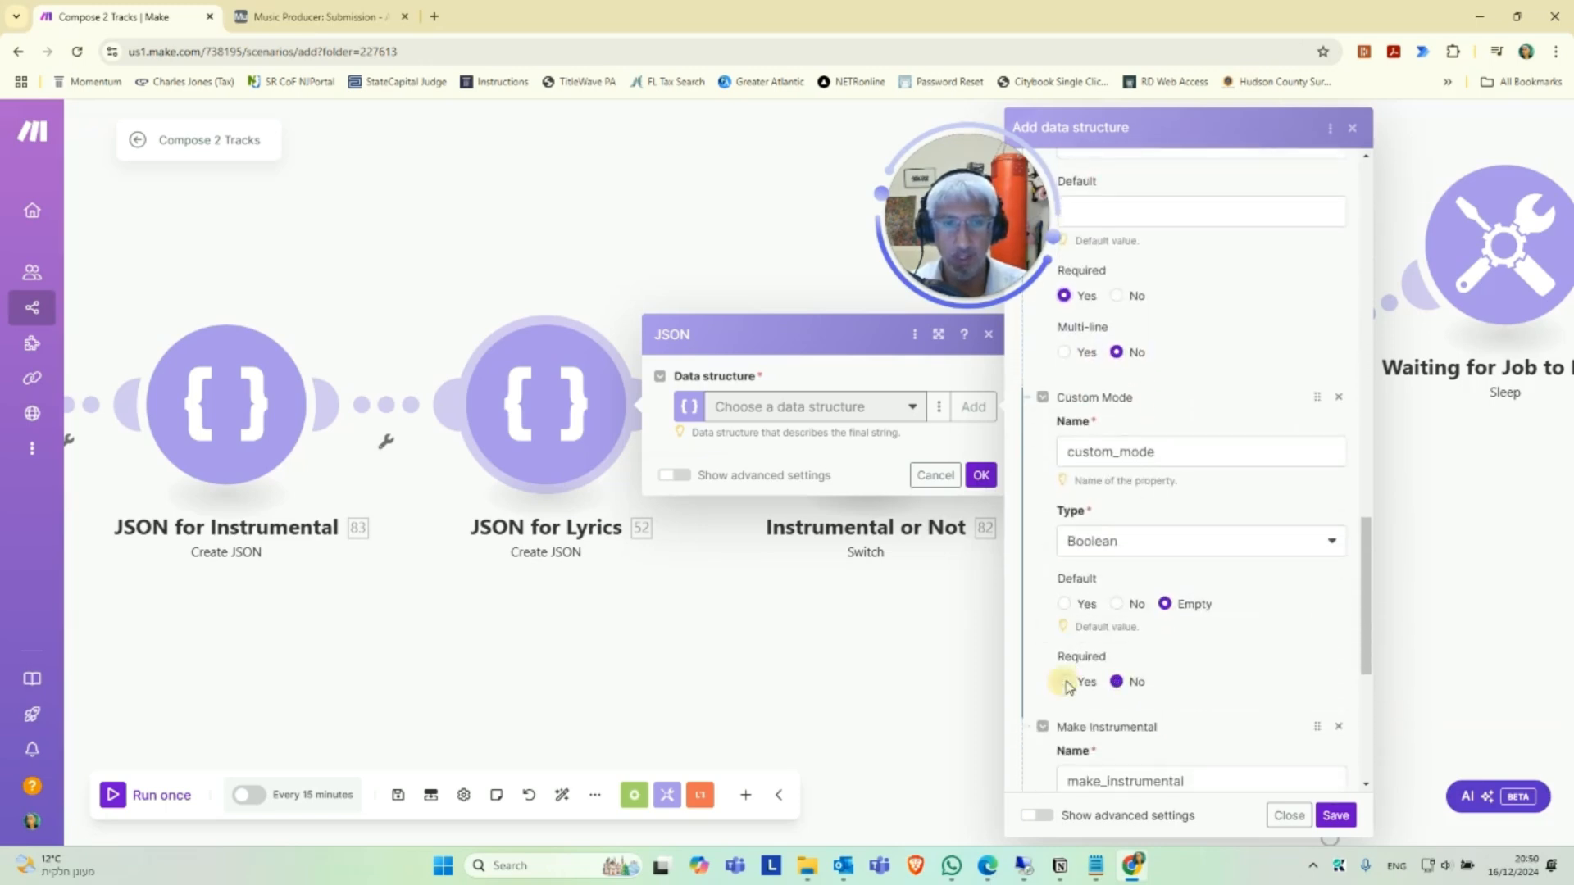
{"action": "left_click", "coordinate": [1065, 681]}
{"action": "scroll", "coordinate": [1065, 639], "scroll_direction": "down", "scroll_amount": 5}
{"action": "left_click", "coordinate": [1065, 590]}
{"action": "left_click", "coordinate": [1335, 815]}
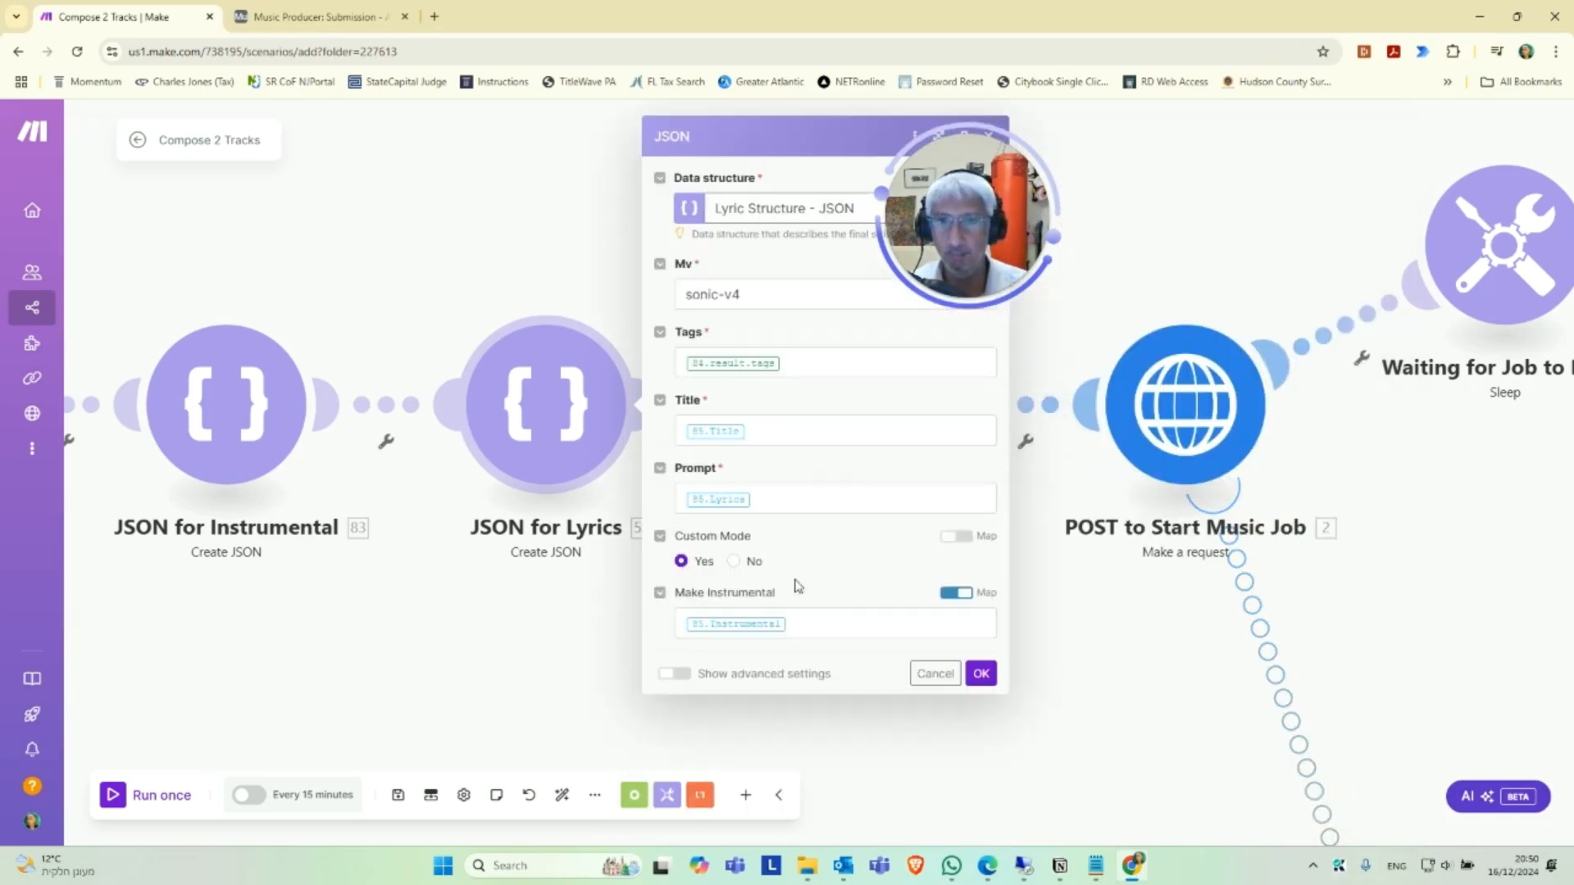
{"action": "left_click", "coordinate": [983, 675]}
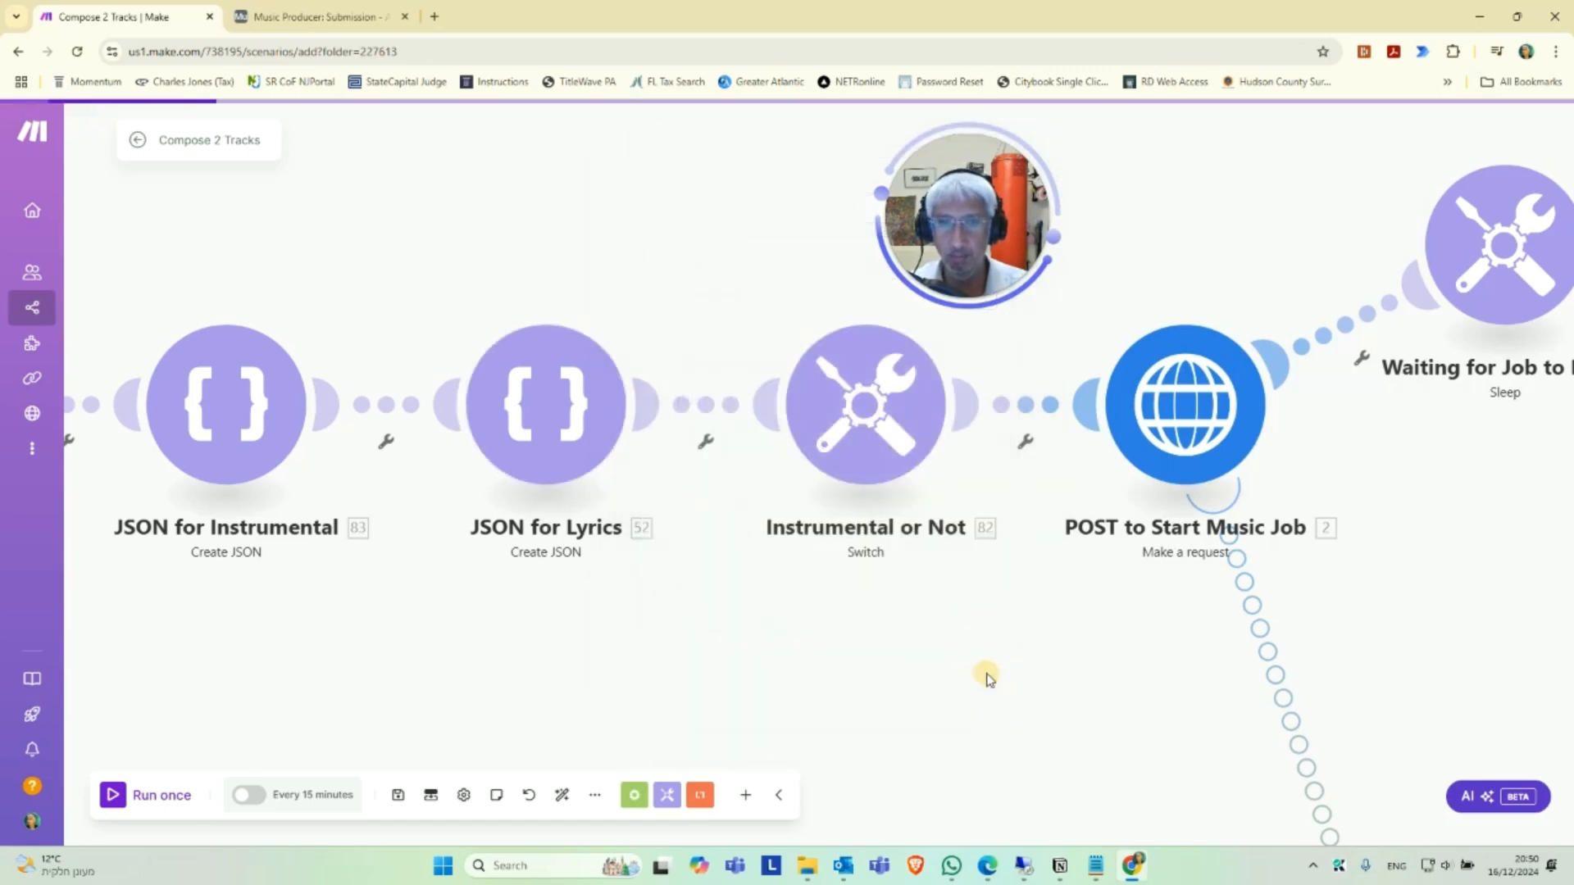
Review the Instrumental or Not switch's input, case pattern, output and else mapping, and close its settings.
{"action": "left_click_drag", "start_coordinate": [1021, 674], "coordinate": [894, 703]}
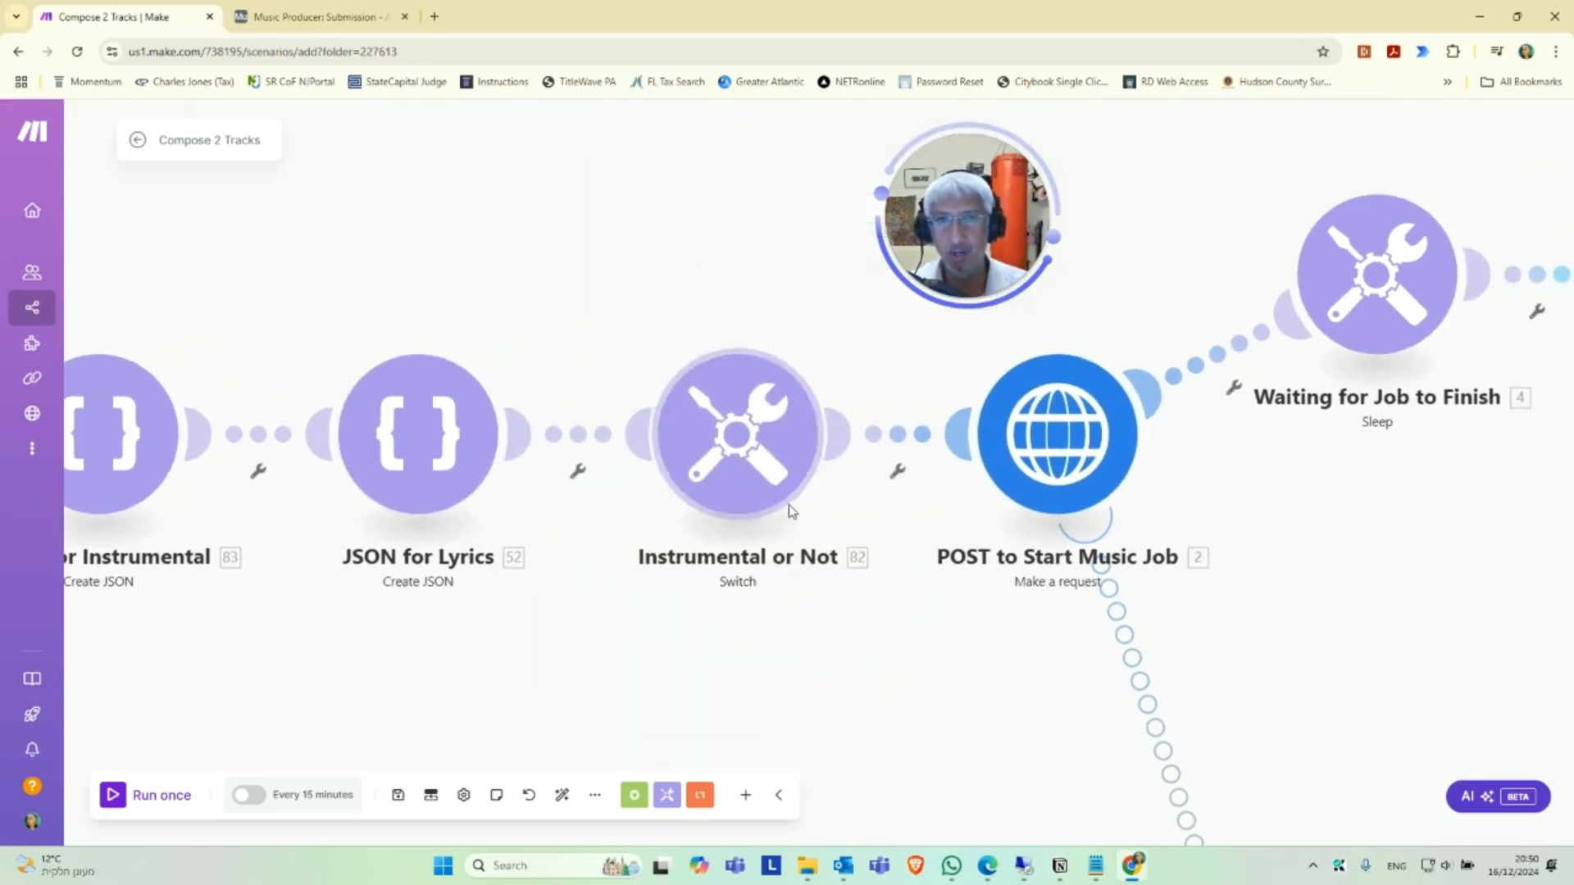
{"action": "left_click_drag", "start_coordinate": [486, 650], "coordinate": [612, 657]}
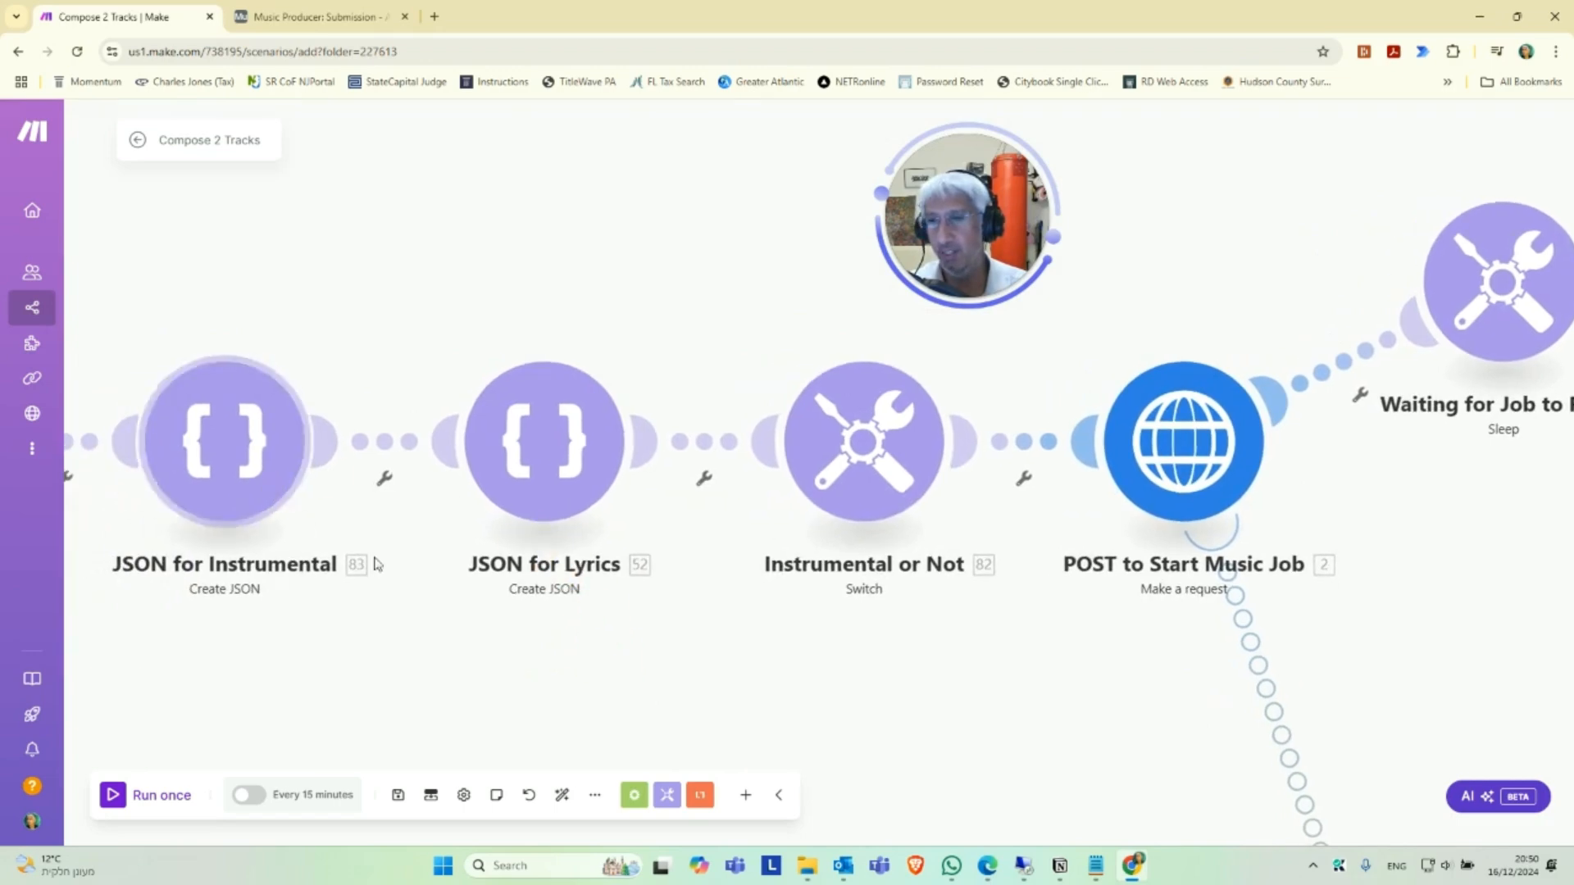
{"action": "left_click", "coordinate": [861, 441]}
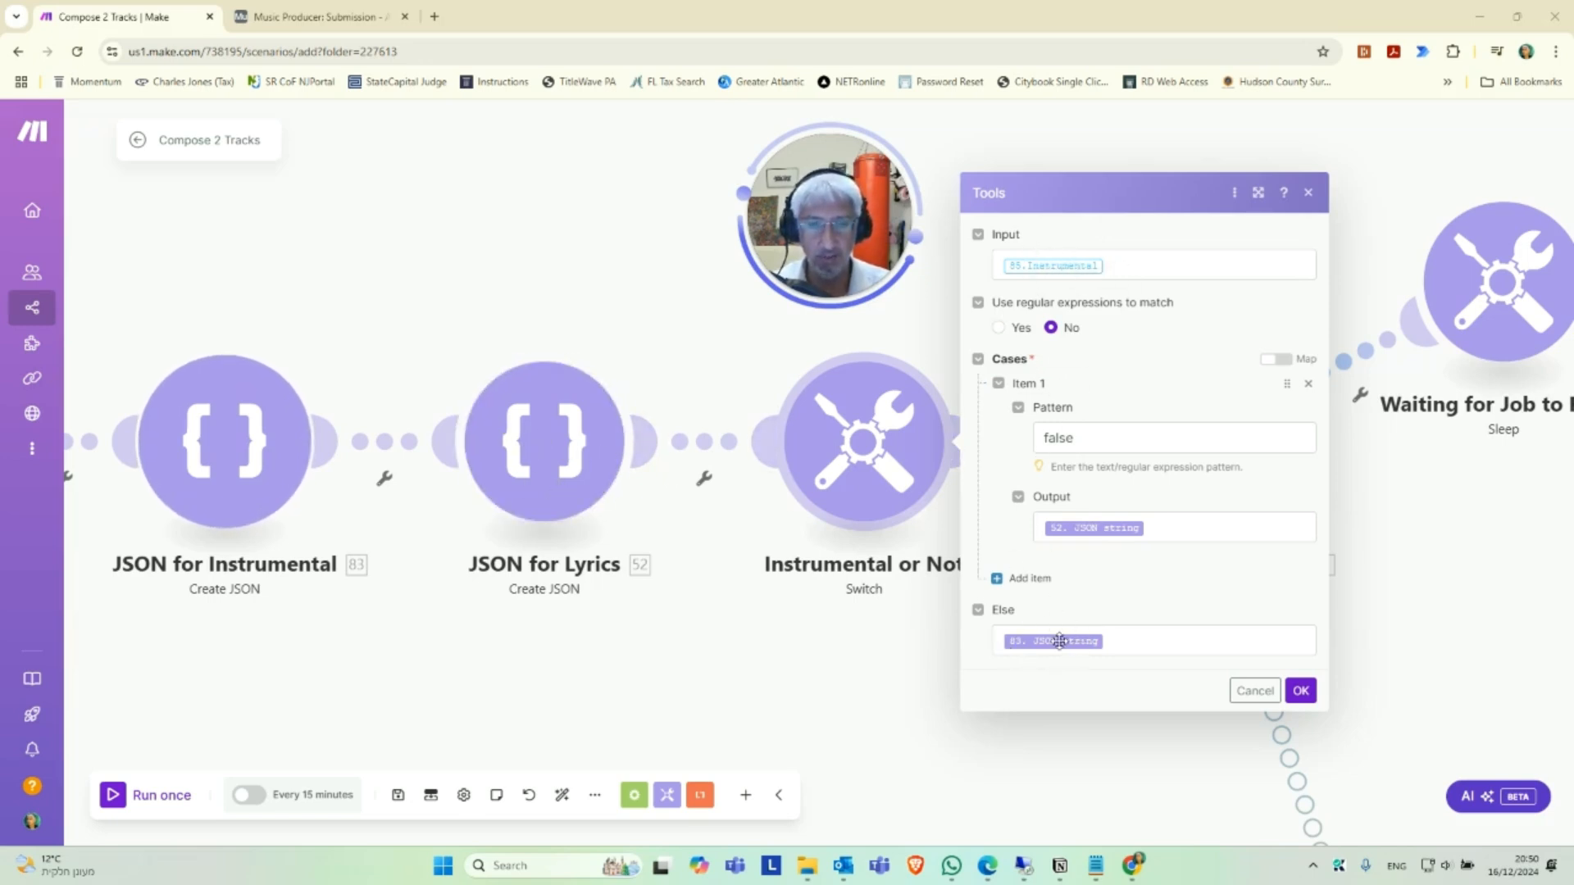
{"action": "left_click", "coordinate": [1301, 691]}
Review the POST to Start Music Job request's endpoint, method, headers, body type, request content and response parsing, and close its settings.
{"action": "left_click_drag", "start_coordinate": [1189, 692], "coordinate": [967, 685]}
{"action": "left_click_drag", "start_coordinate": [1269, 656], "coordinate": [1137, 683]}
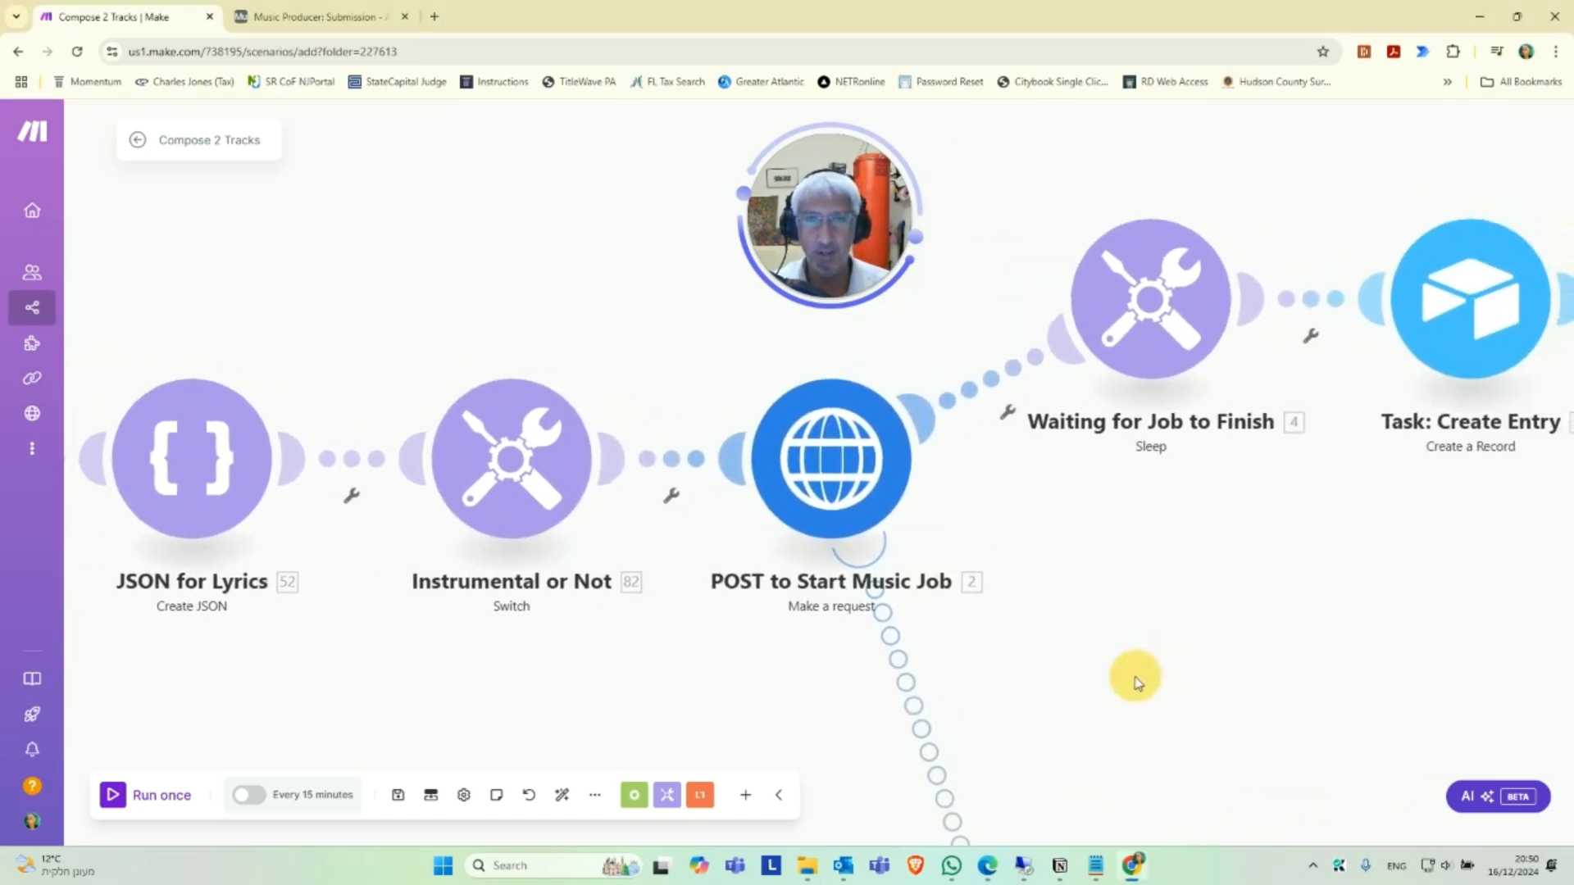
{"action": "scroll", "coordinate": [1110, 564], "scroll_direction": "down", "scroll_amount": 2}
{"action": "scroll", "coordinate": [1107, 600], "scroll_direction": "up", "scroll_amount": 2}
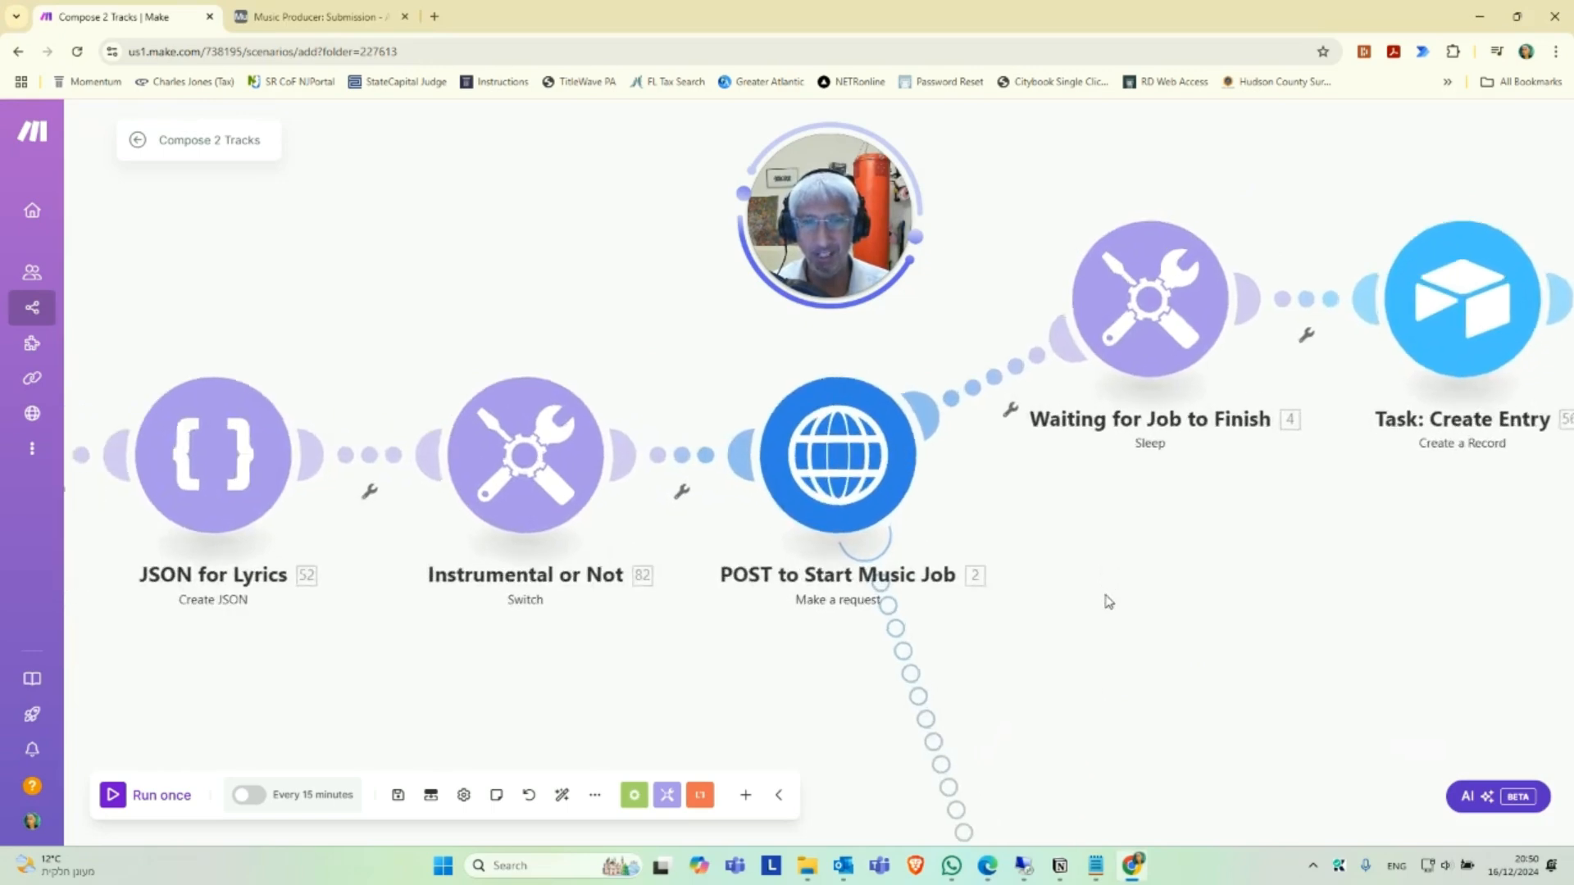
{"action": "left_click_drag", "start_coordinate": [1098, 605], "coordinate": [1026, 610]}
{"action": "left_click", "coordinate": [752, 463]}
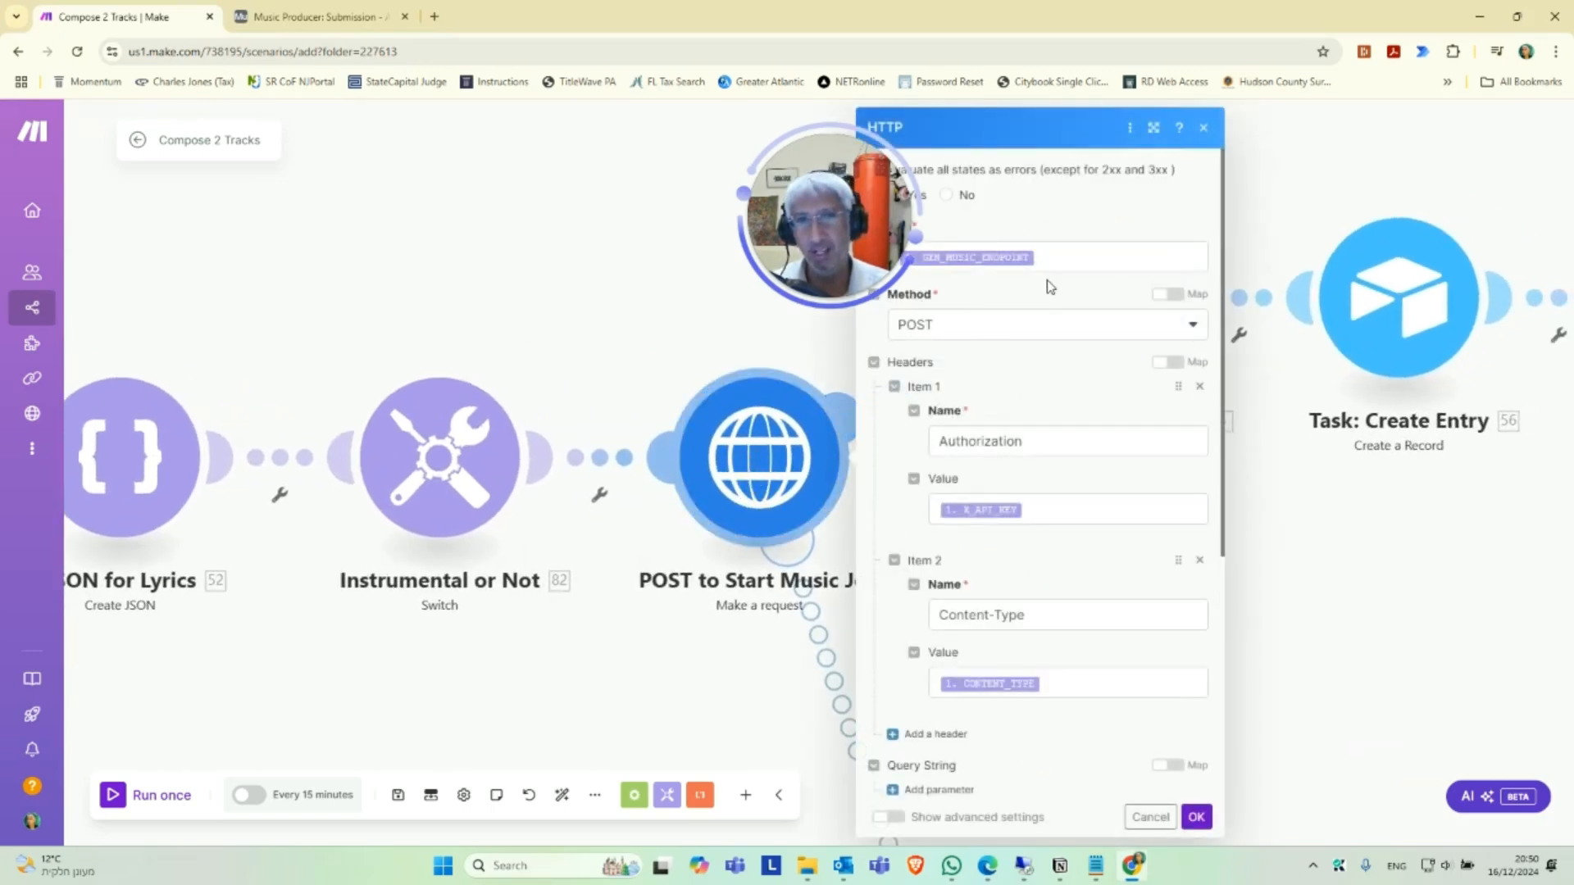
{"action": "scroll", "coordinate": [1068, 418], "scroll_direction": "down", "scroll_amount": 1}
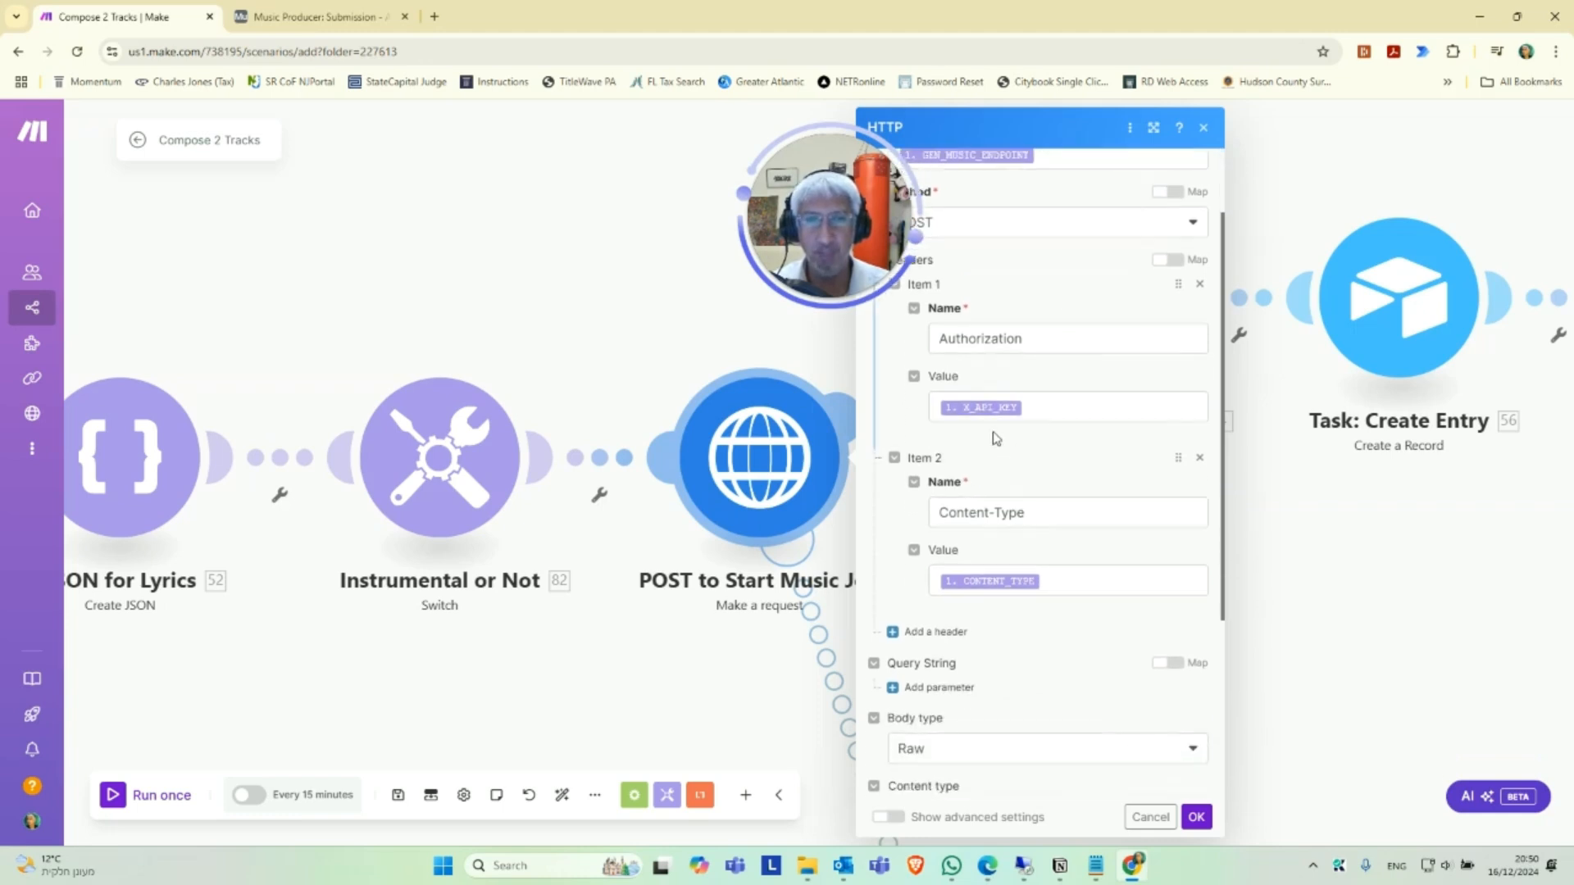
{"action": "scroll", "coordinate": [1135, 502], "scroll_direction": "down", "scroll_amount": 3}
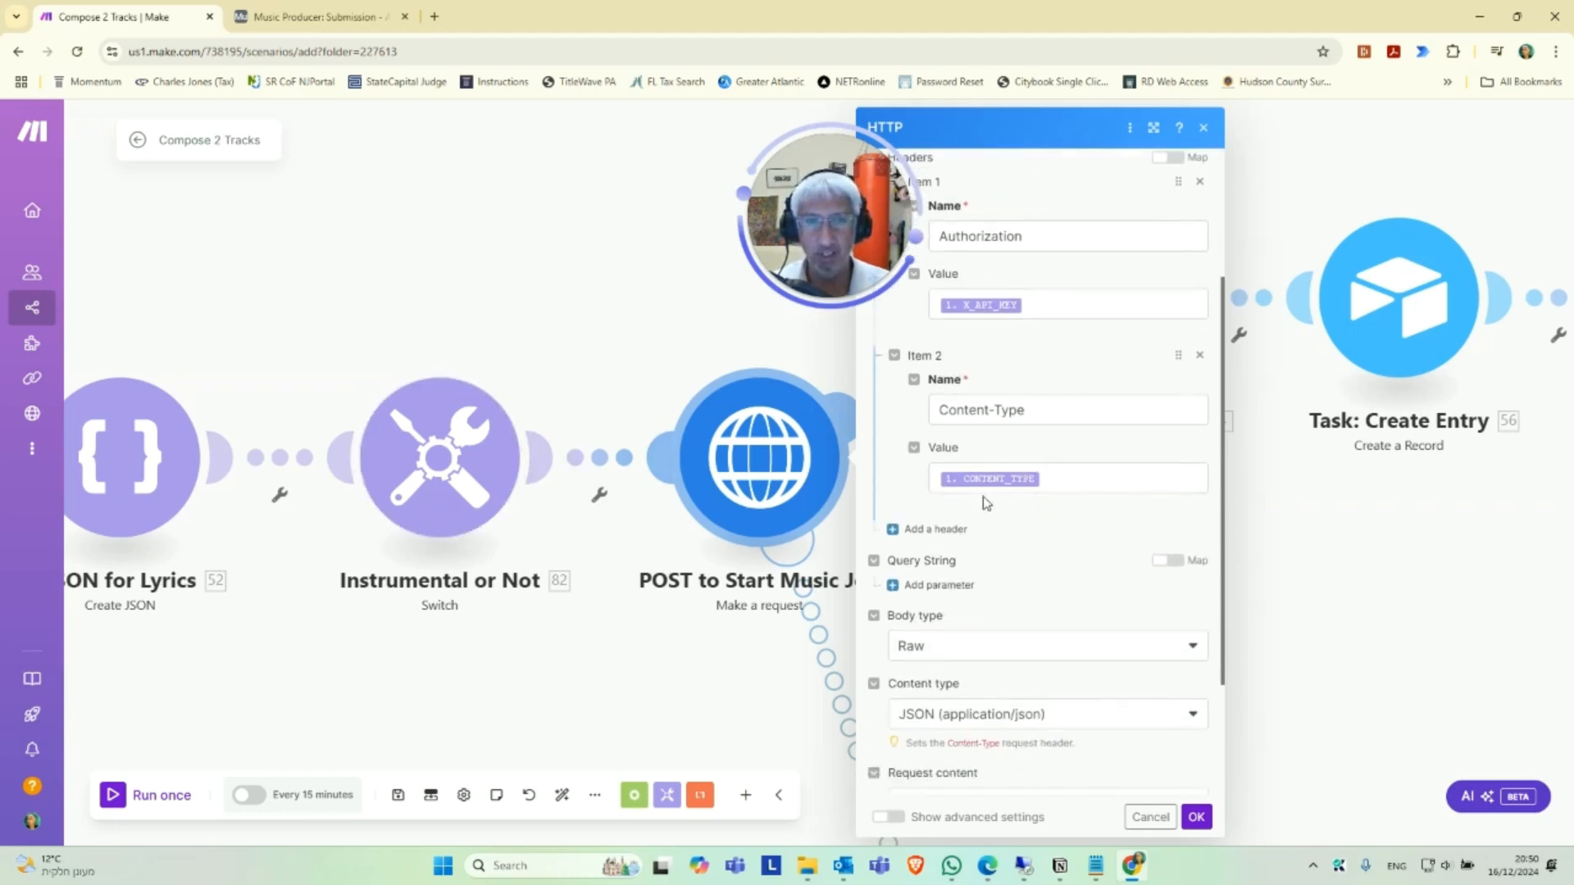
{"action": "scroll", "coordinate": [1025, 558], "scroll_direction": "up", "scroll_amount": 1}
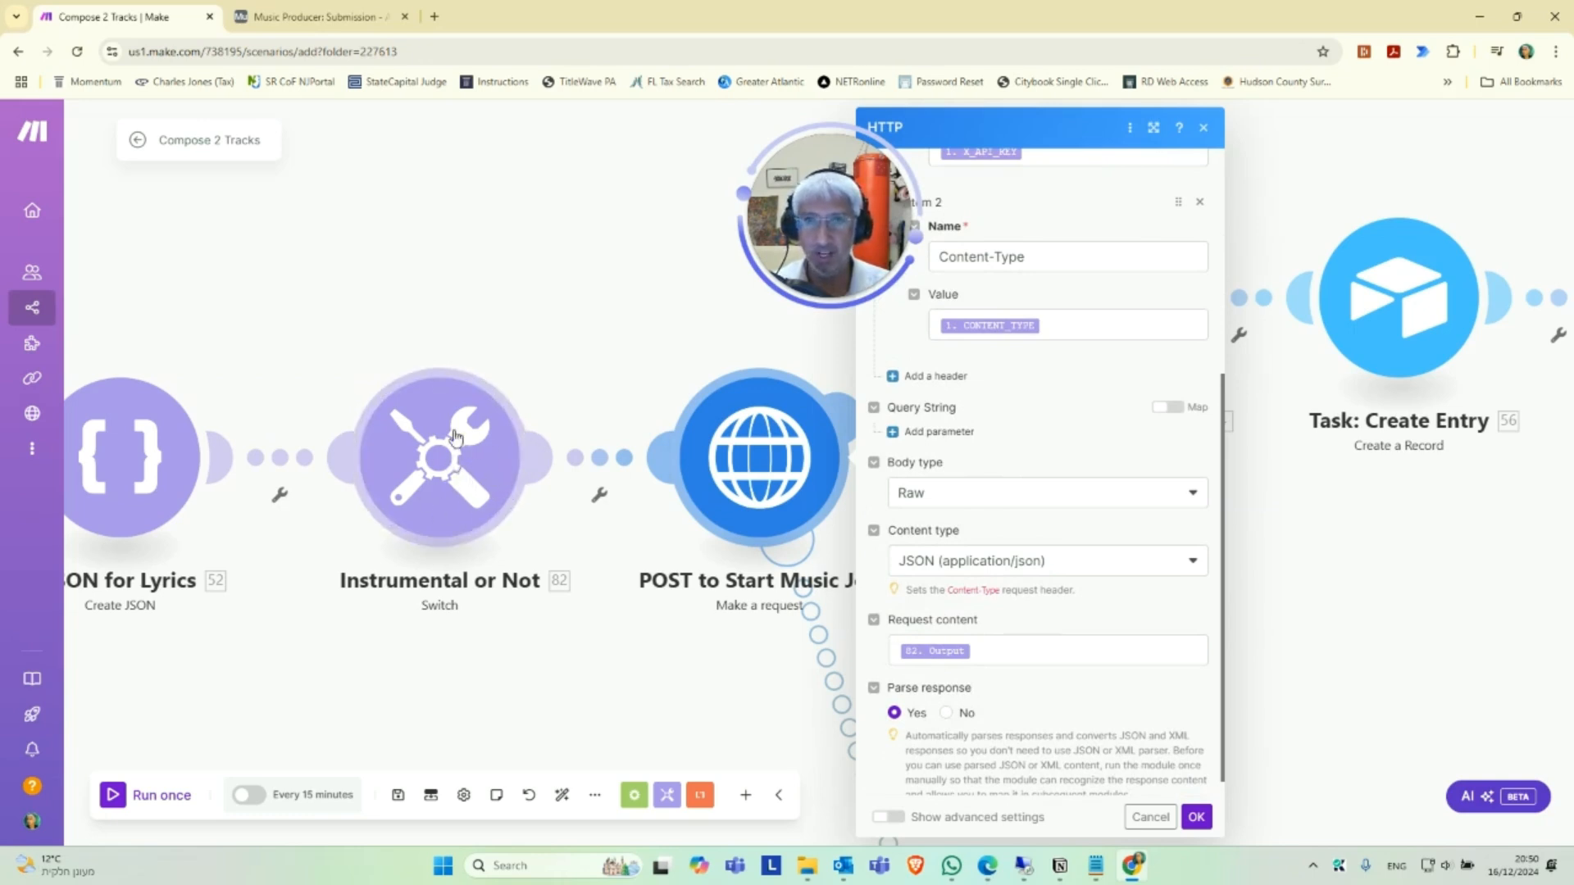
{"action": "scroll", "coordinate": [1074, 652], "scroll_direction": "down", "scroll_amount": 1}
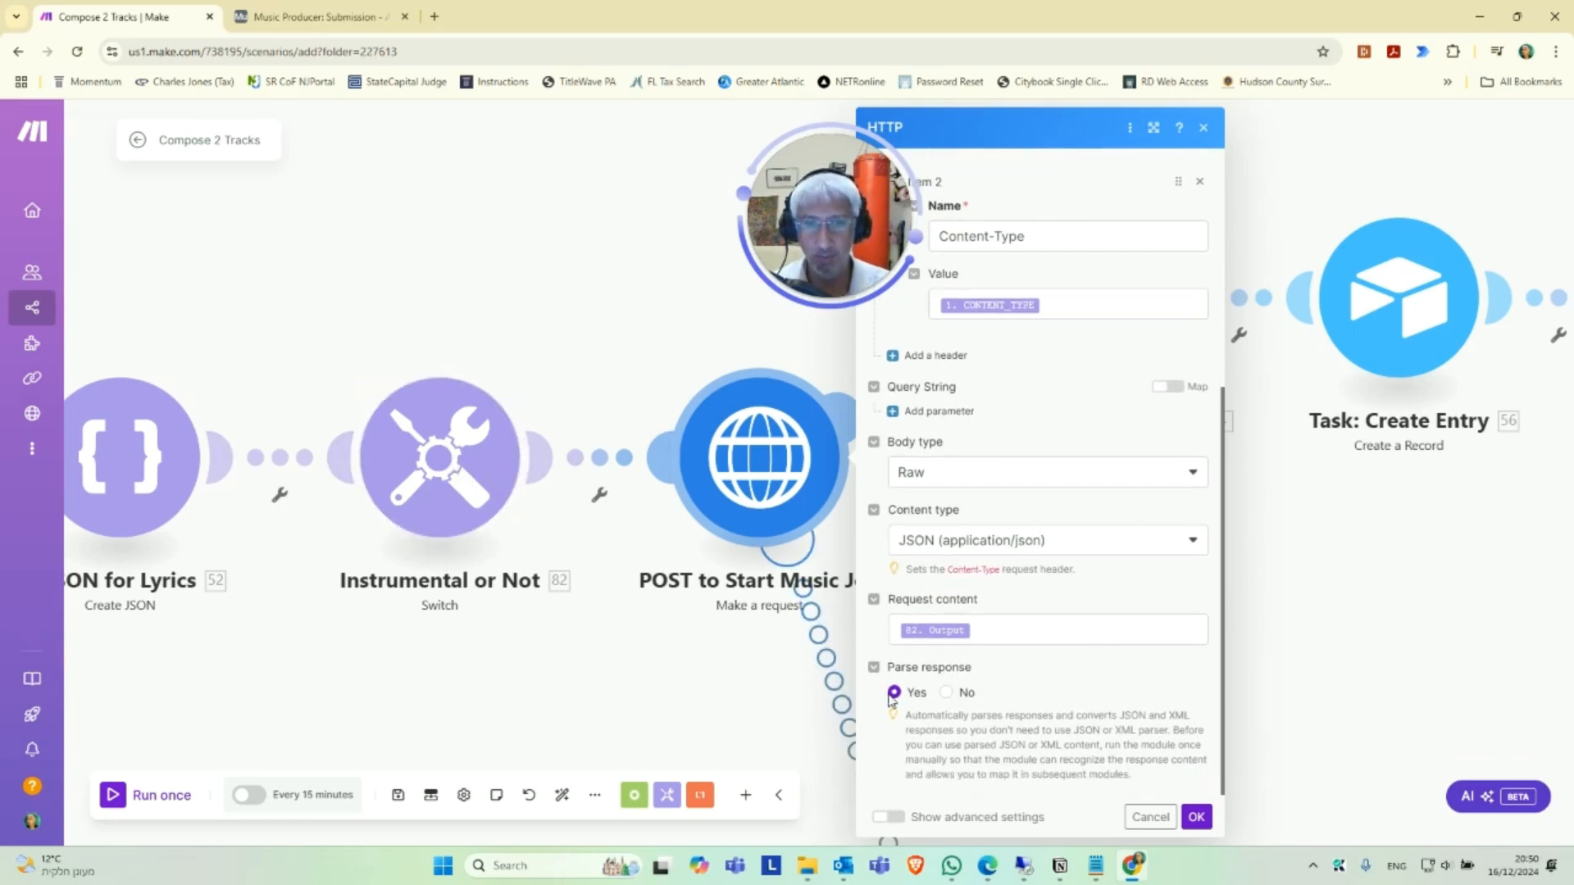
{"action": "left_click", "coordinate": [1202, 814]}
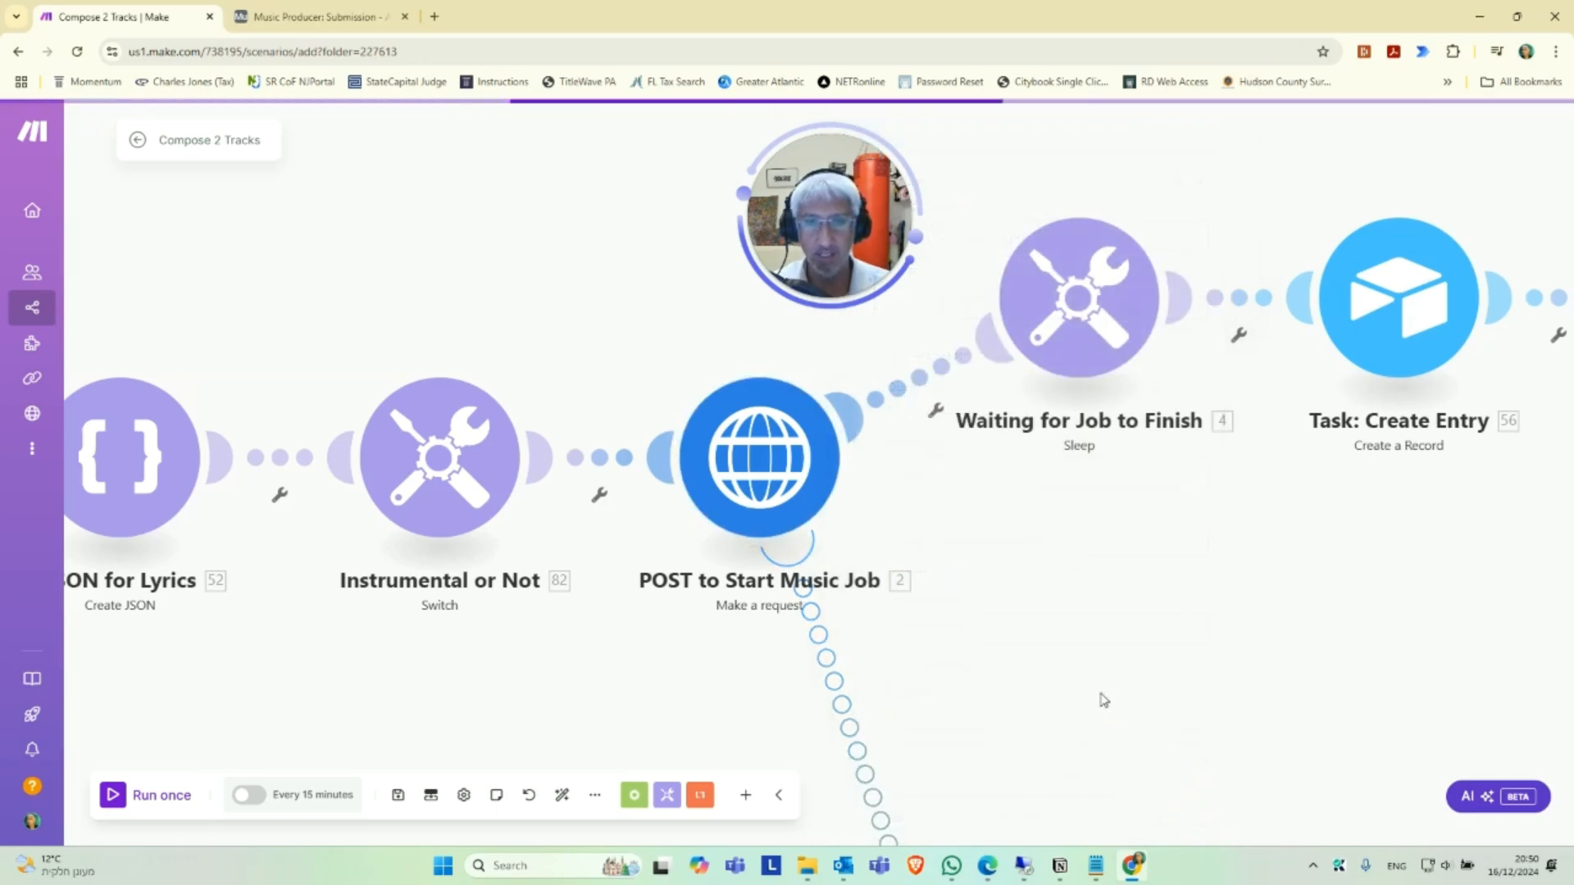
Assign the Music Connection - Airtable connection to the Task: Create Entry module and check its record fields.
{"action": "scroll", "coordinate": [1103, 700], "scroll_direction": "down", "scroll_amount": 1}
{"action": "left_click_drag", "start_coordinate": [1201, 620], "coordinate": [793, 675]}
{"action": "scroll", "coordinate": [894, 660], "scroll_direction": "up", "scroll_amount": 1}
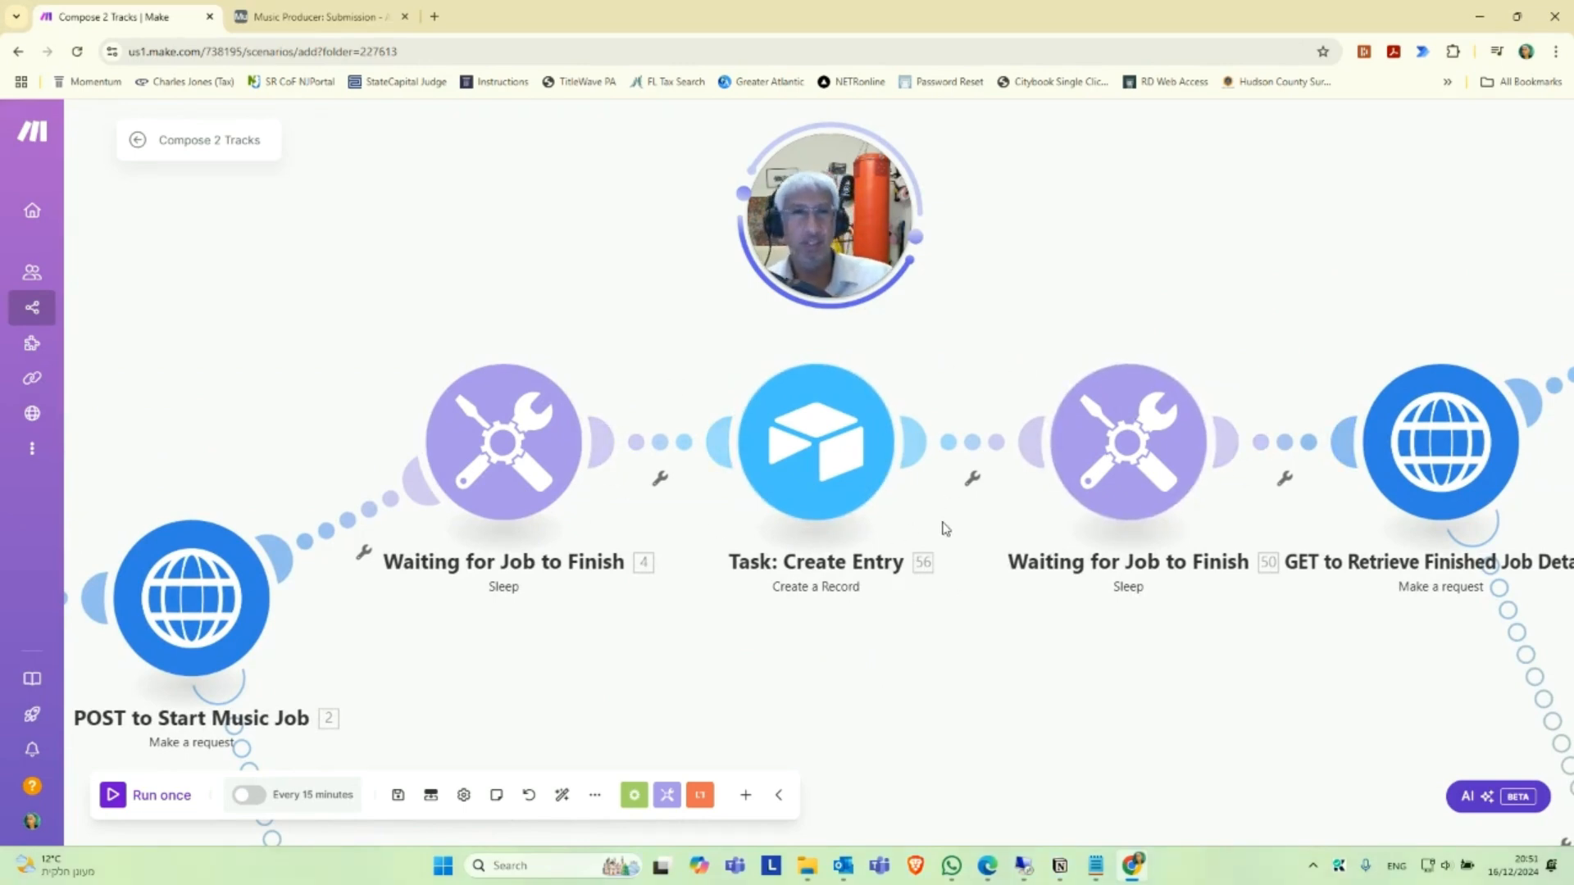
{"action": "left_click_drag", "start_coordinate": [1119, 666], "coordinate": [1035, 667]}
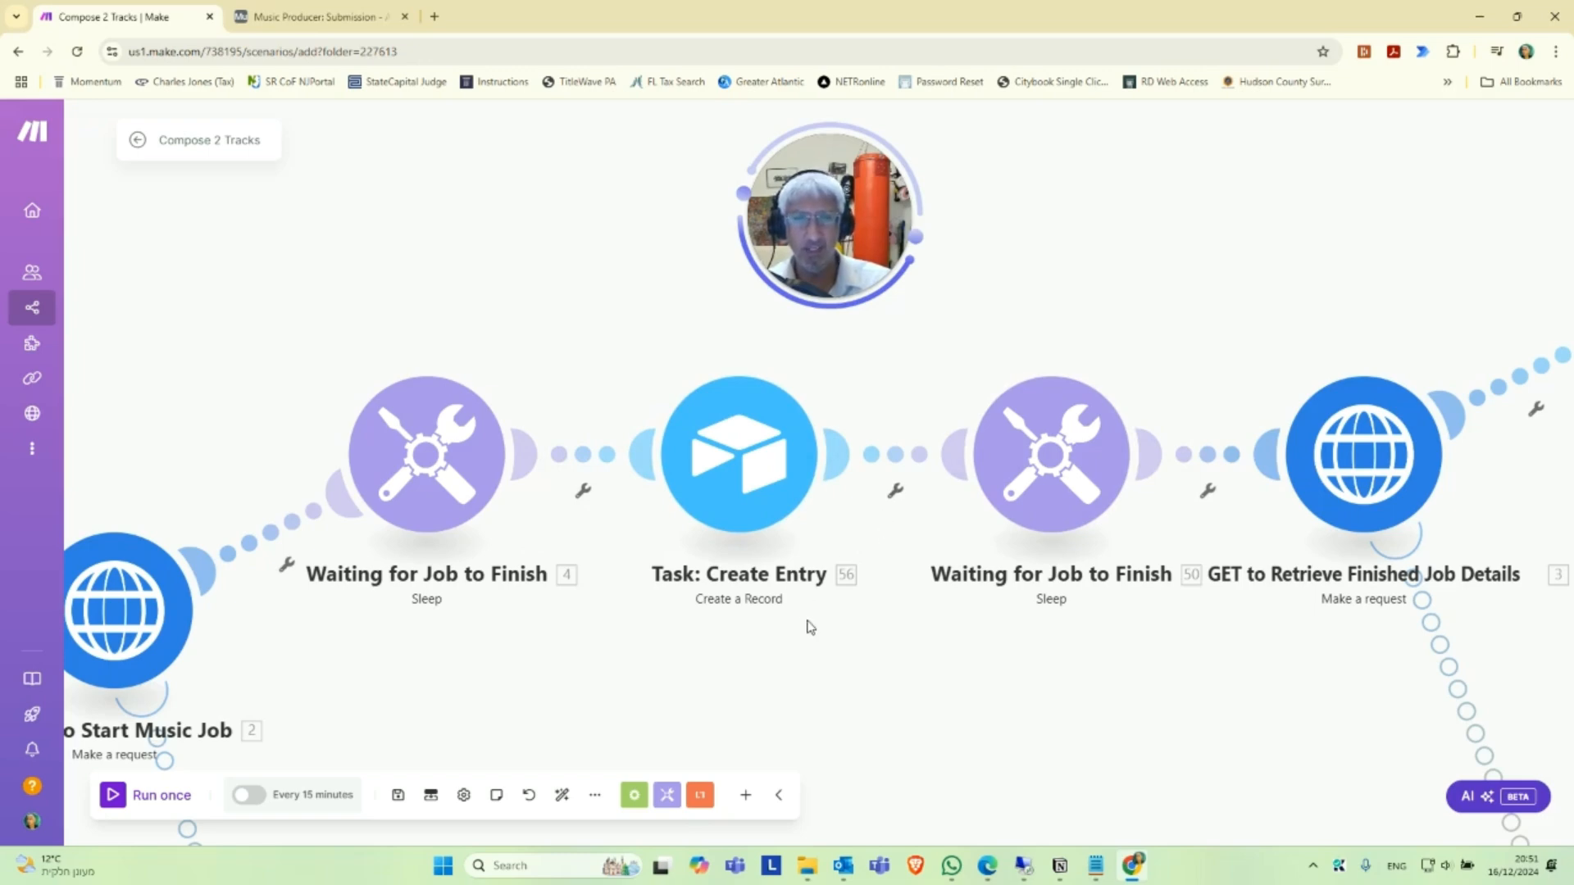
{"action": "left_click_drag", "start_coordinate": [863, 658], "coordinate": [761, 662]}
{"action": "scroll", "coordinate": [756, 651], "scroll_direction": "up", "scroll_amount": 1}
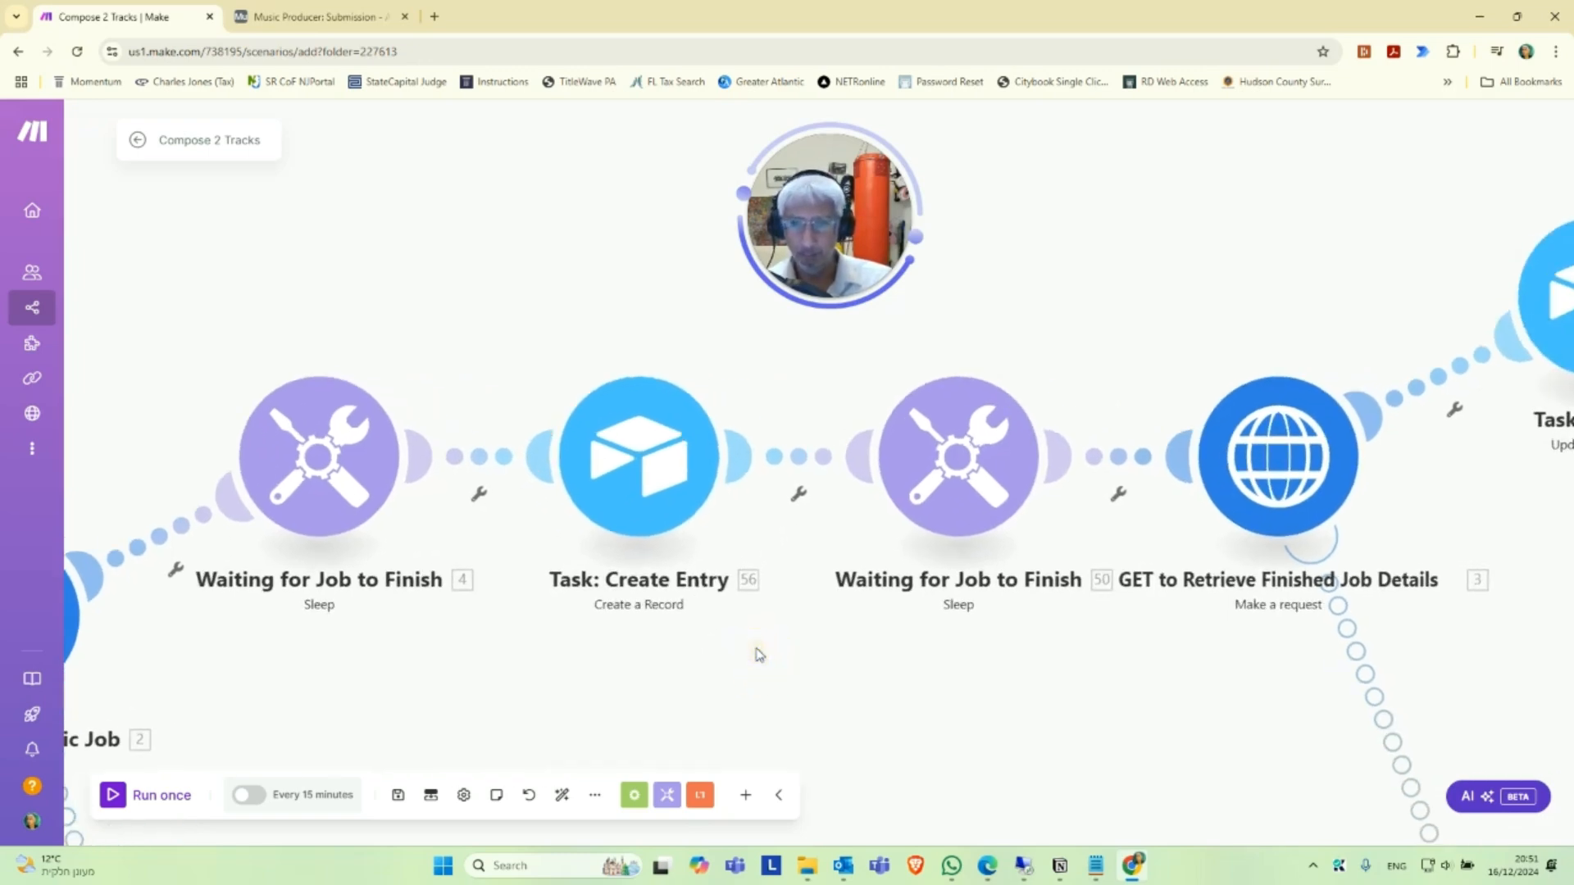
{"action": "left_click", "coordinate": [642, 457]}
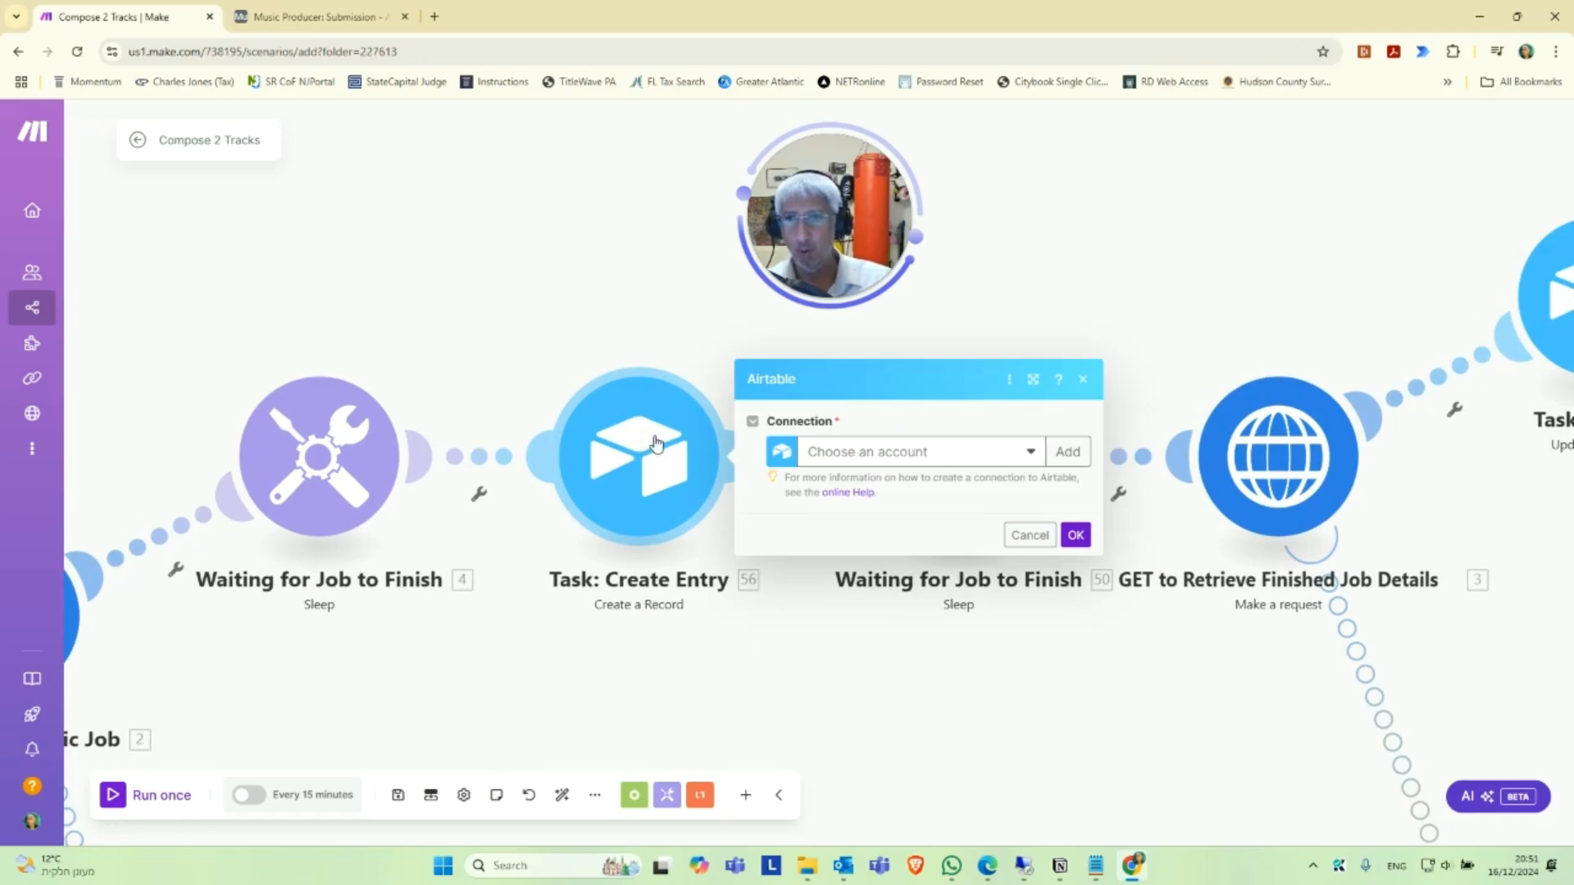
{"action": "left_click", "coordinate": [966, 452]}
{"action": "left_click", "coordinate": [943, 475]}
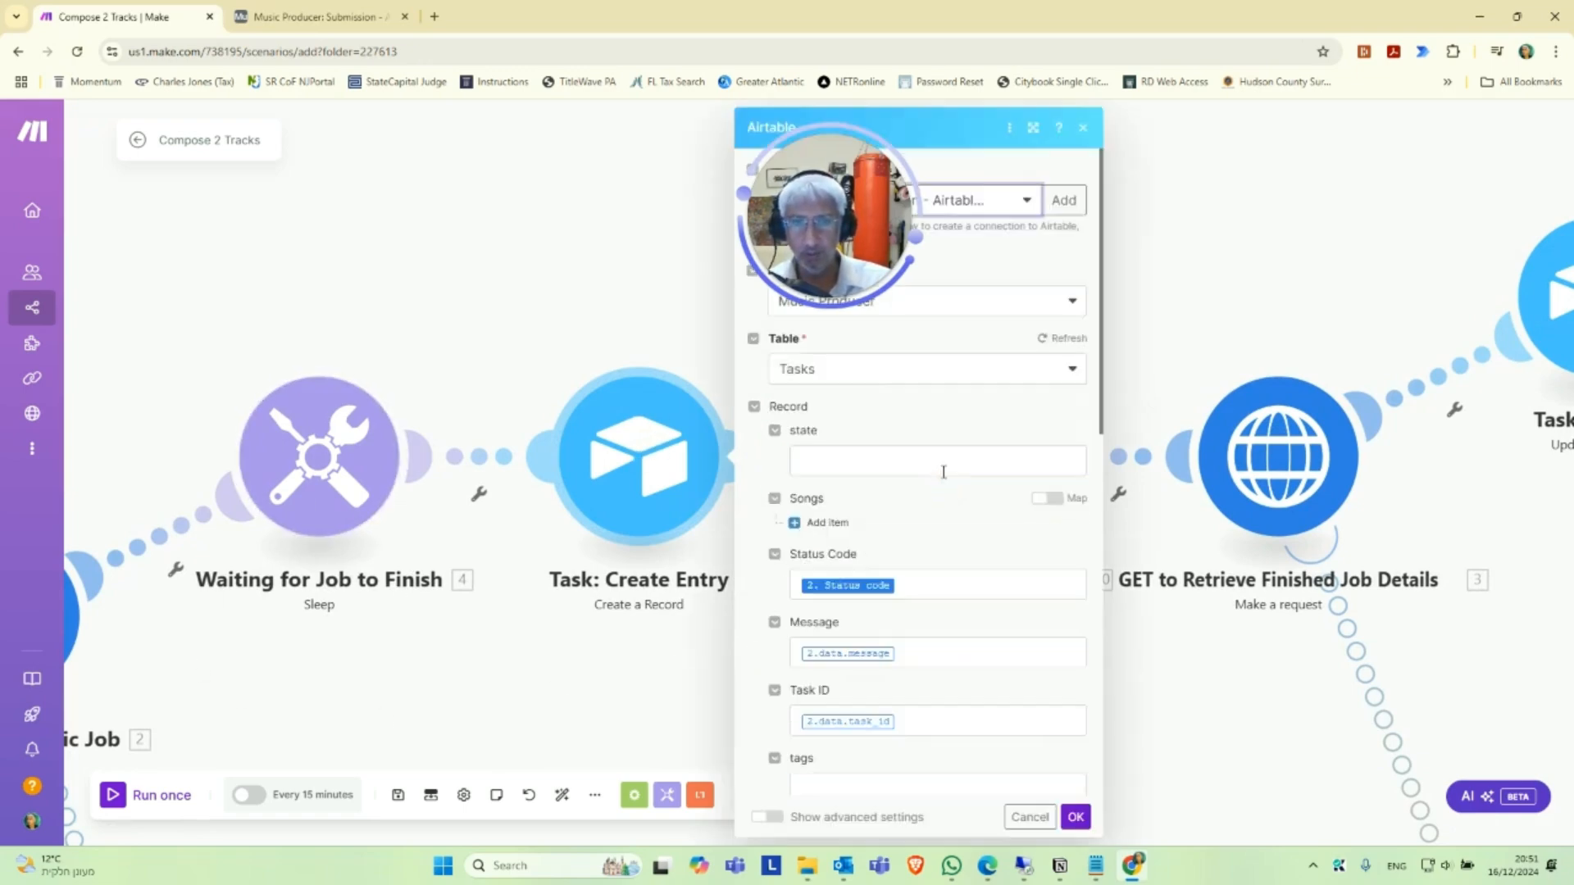
{"action": "scroll", "coordinate": [983, 579], "scroll_direction": "down", "scroll_amount": 10}
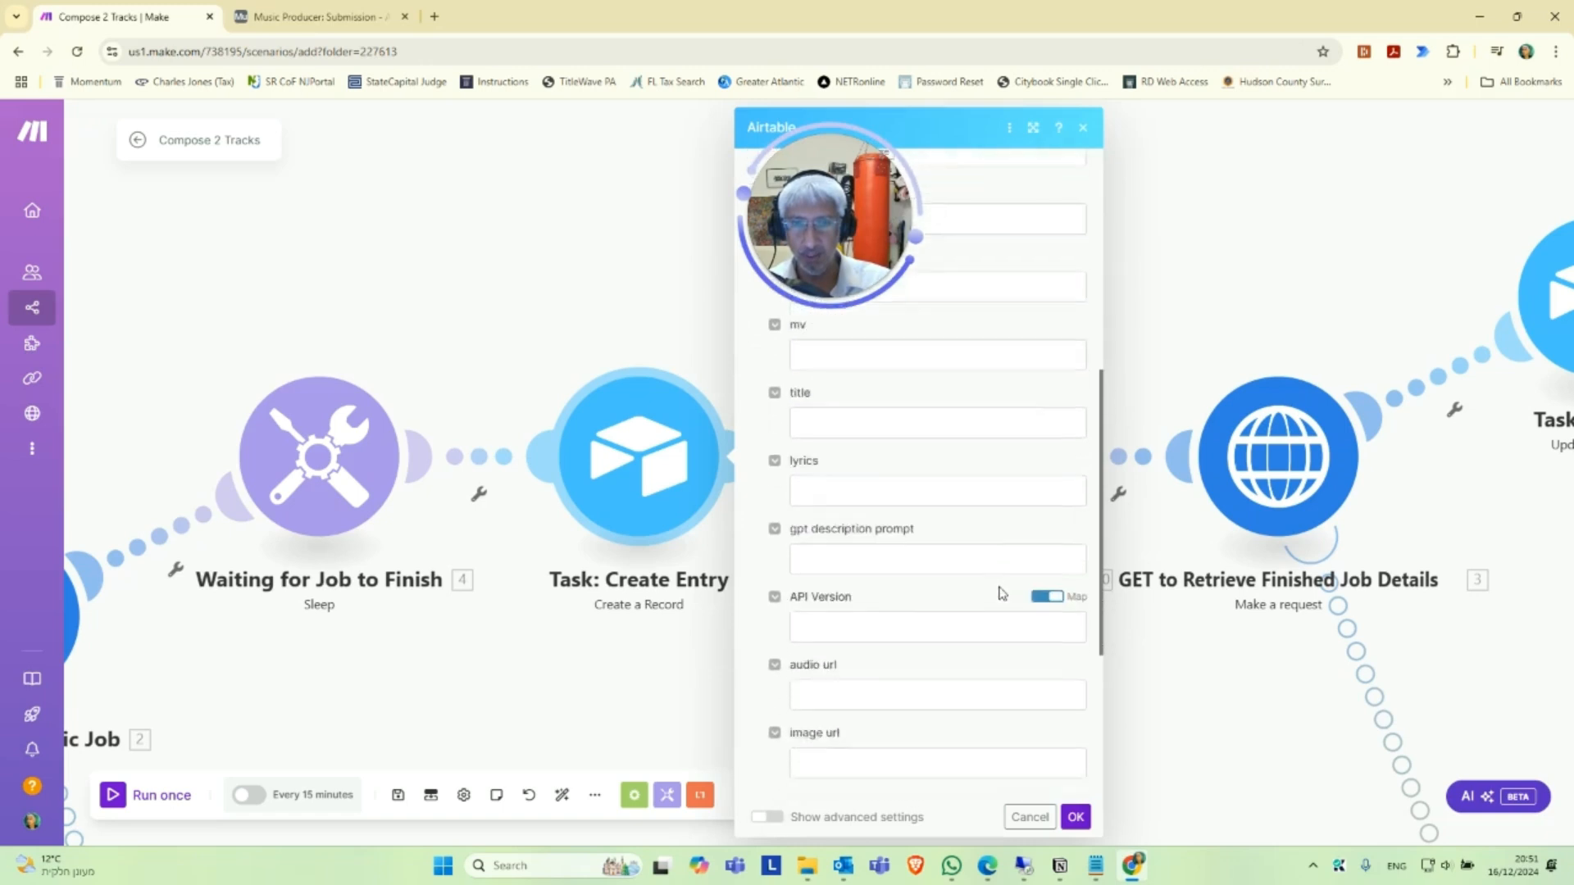
{"action": "scroll", "coordinate": [1017, 607], "scroll_direction": "up", "scroll_amount": 10}
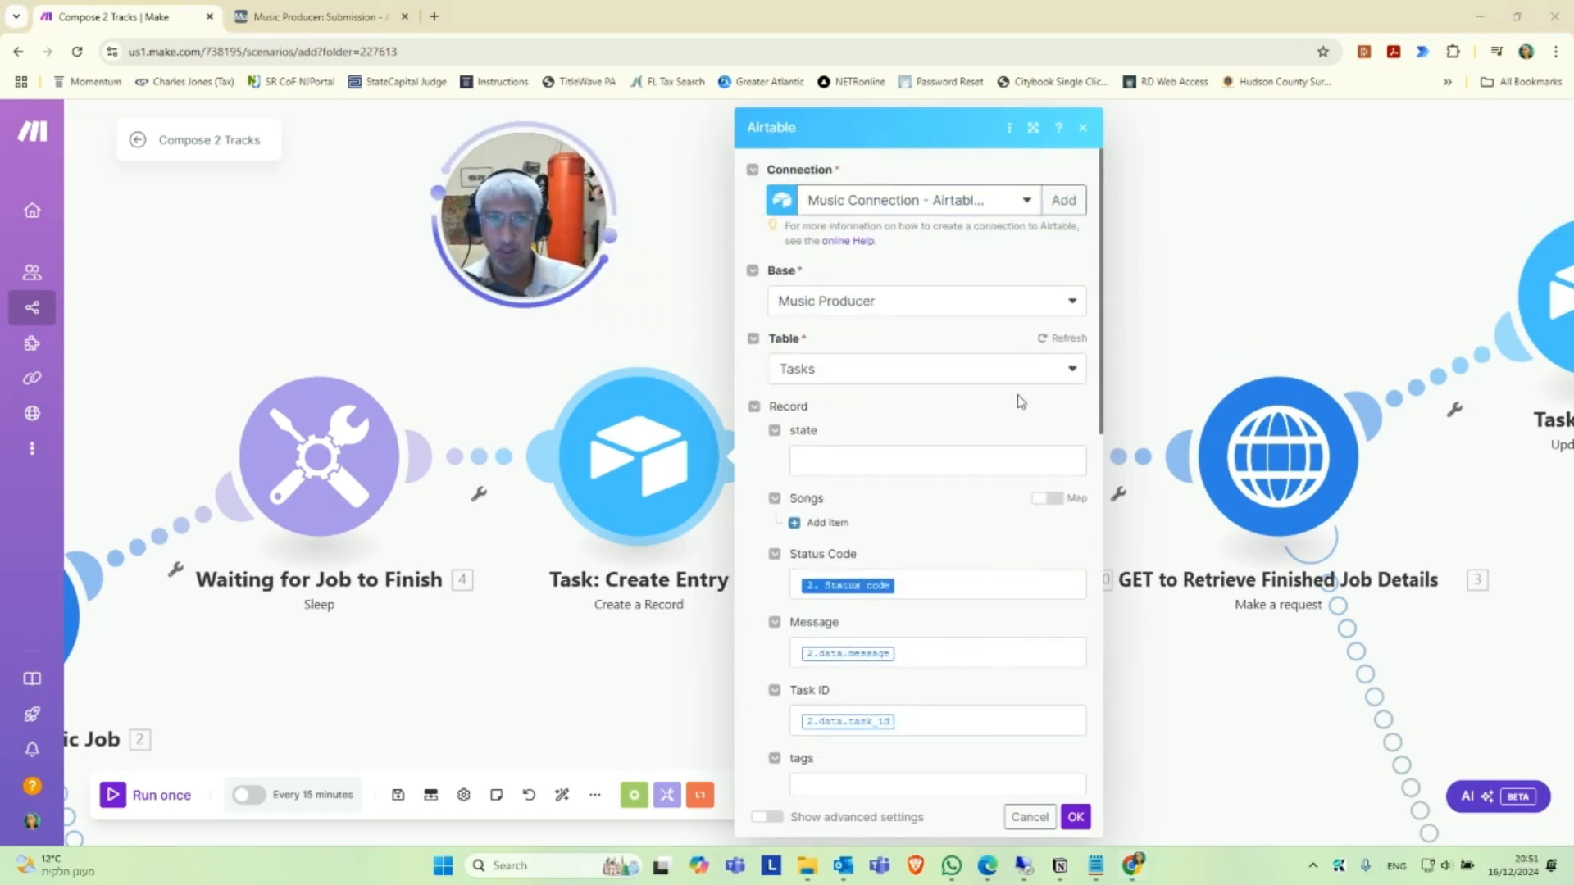
Point the Task: Create Entry module to the second listed Music Producer base and that base's own Tasks table.
{"action": "left_click", "coordinate": [888, 313]}
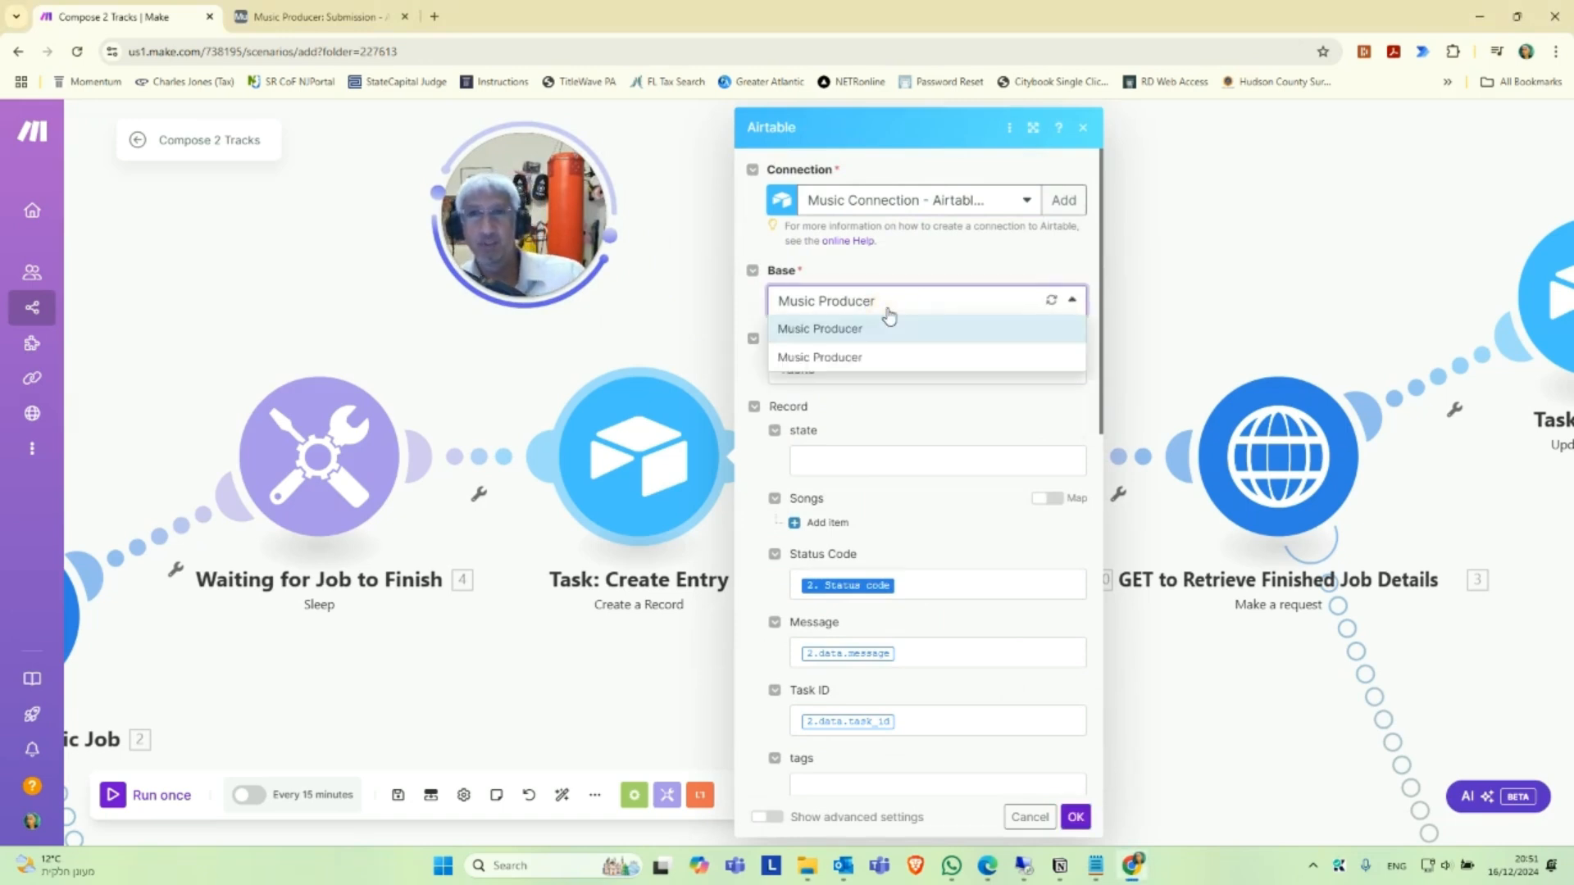
{"action": "left_click", "coordinate": [870, 358]}
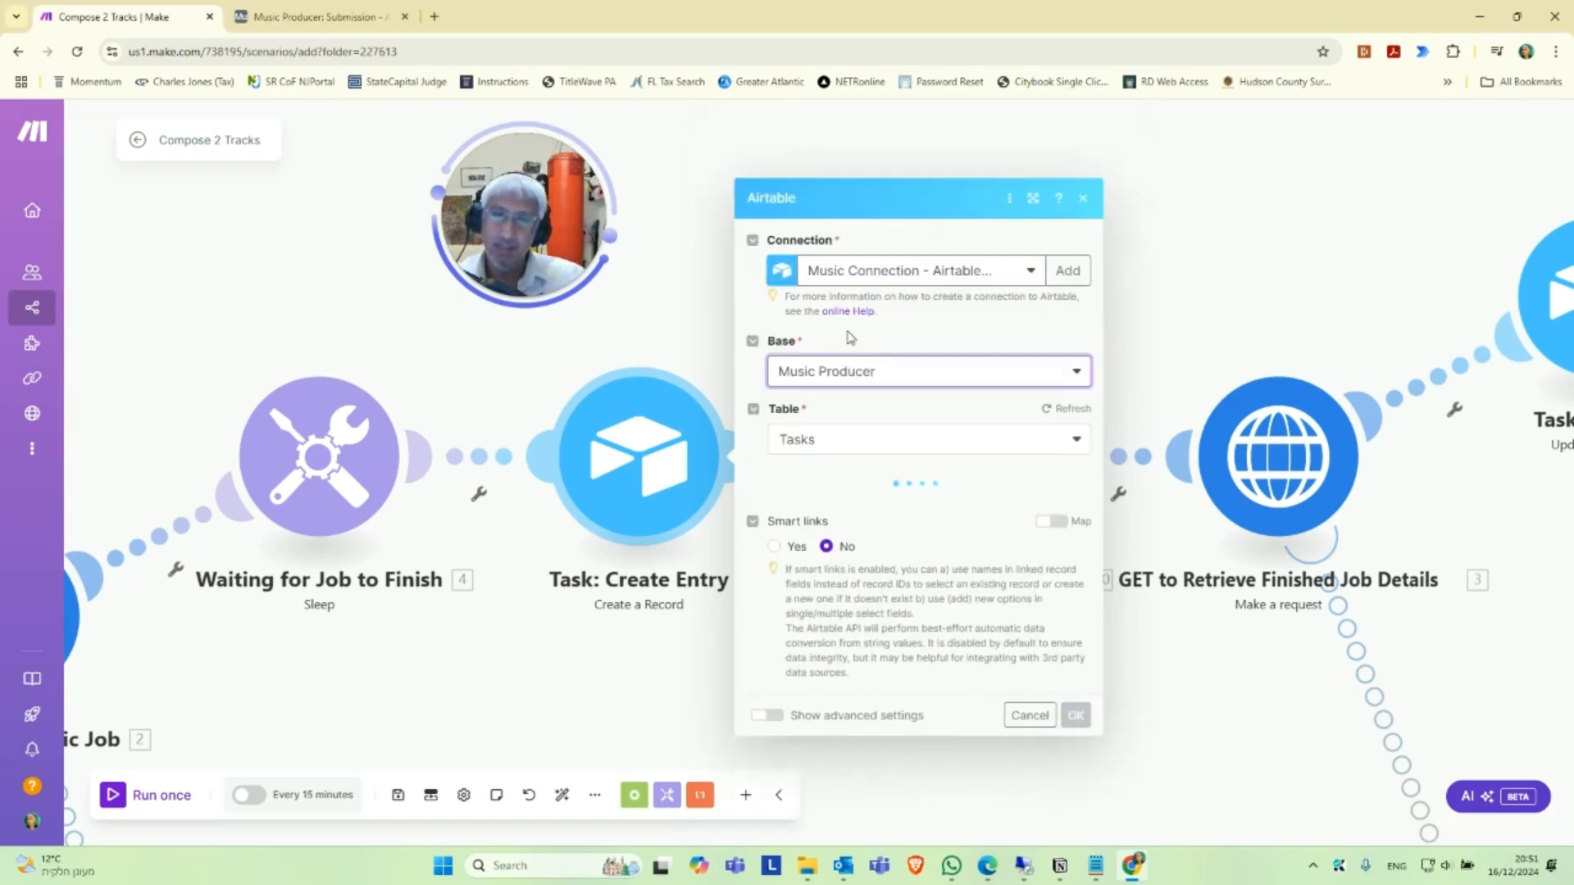
{"action": "left_click", "coordinate": [908, 450]}
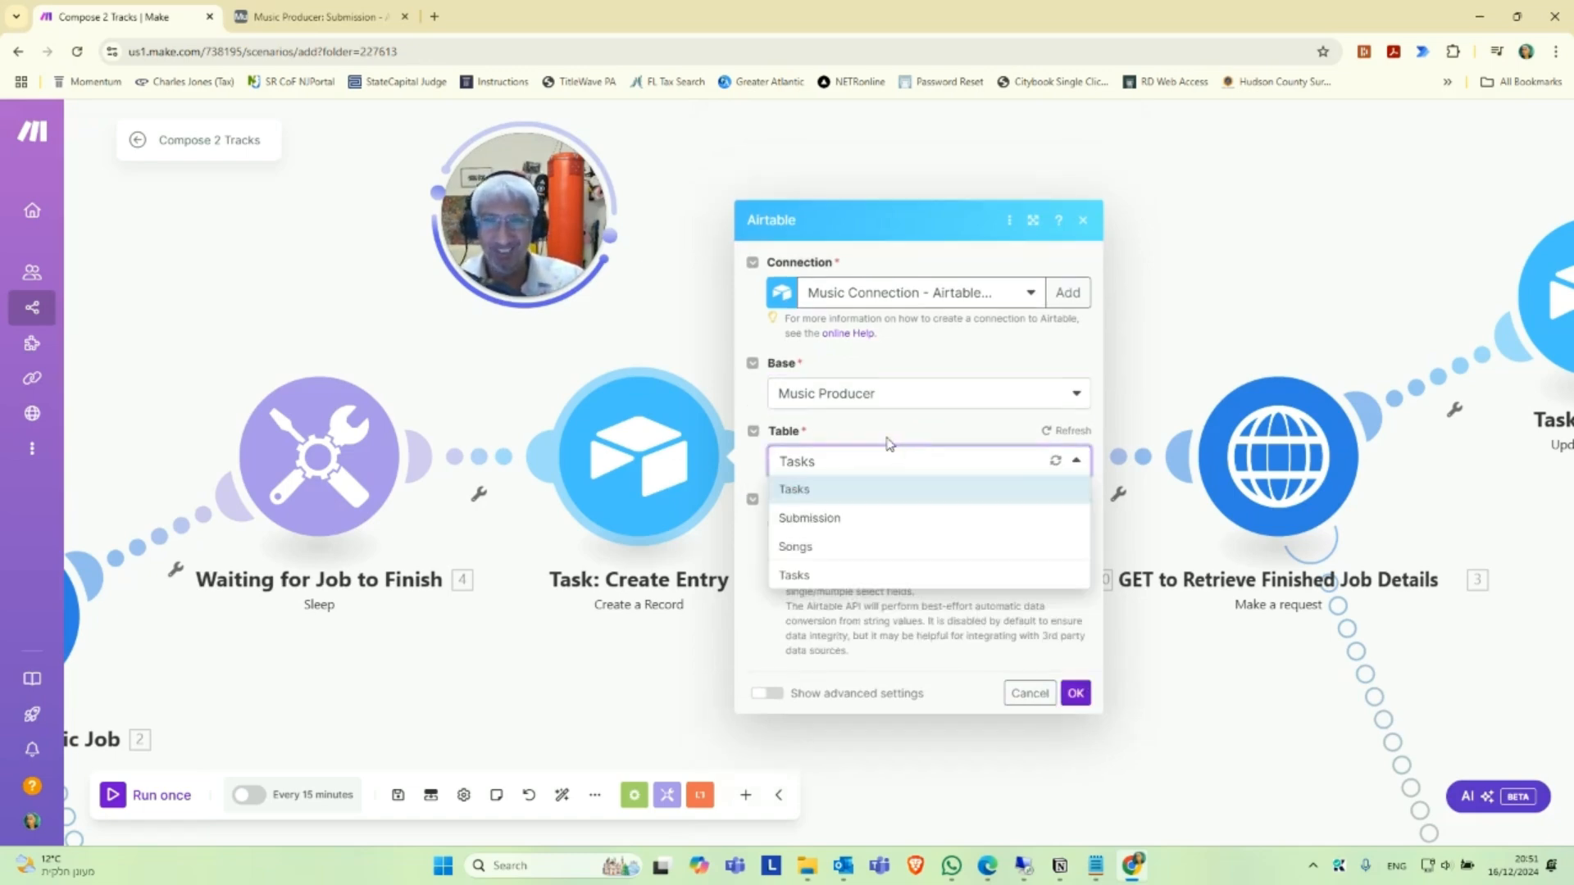
{"action": "left_click", "coordinate": [820, 579]}
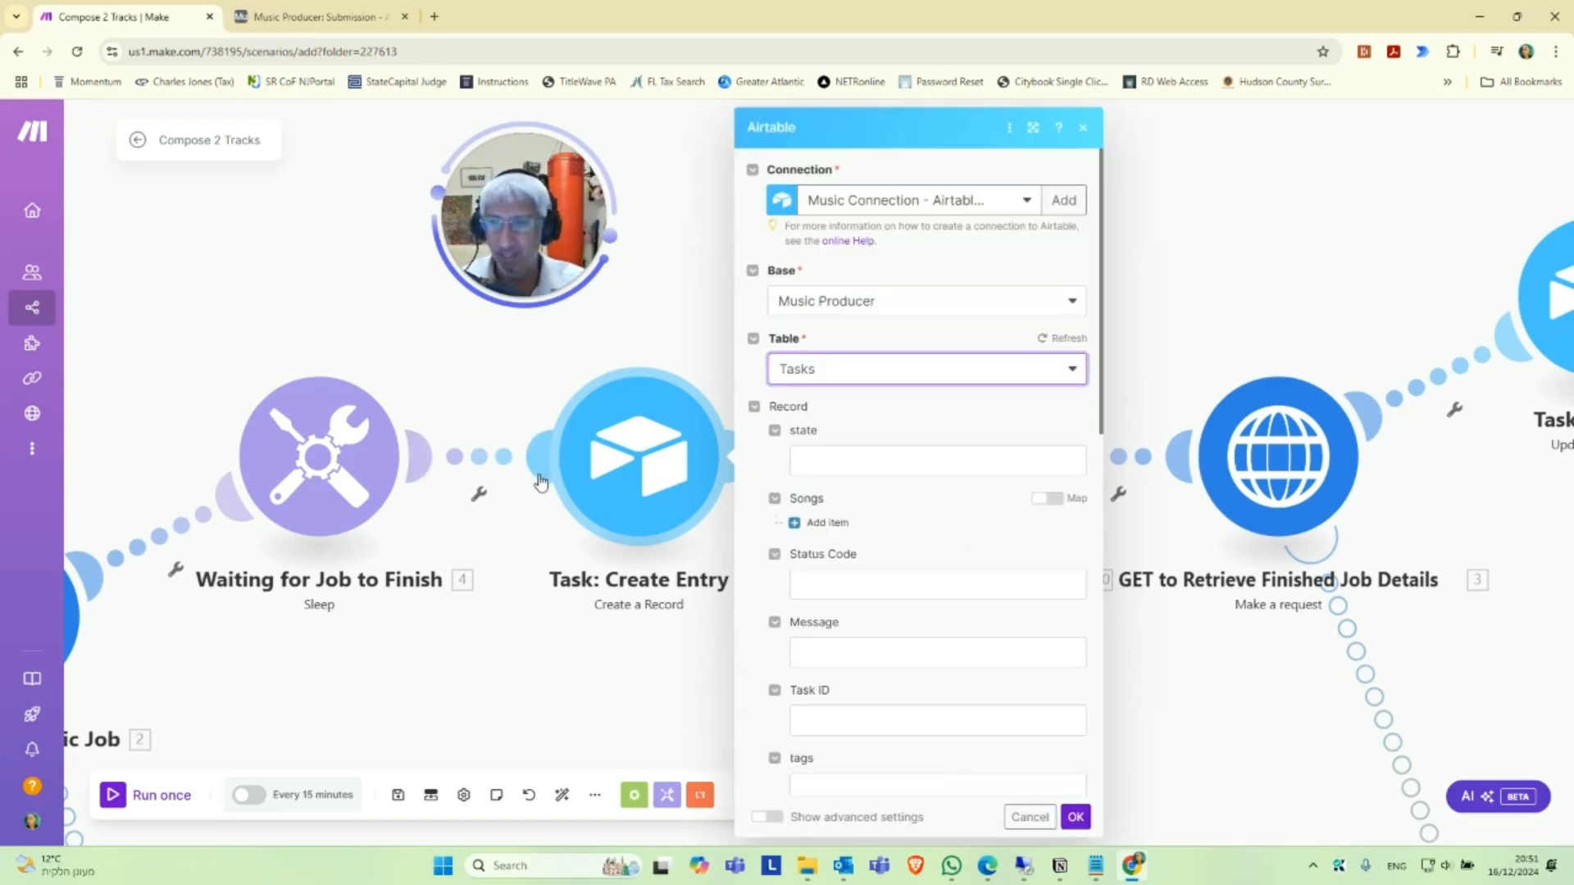
Map Status Code, Message and Task ID in the Tasks record to module 2's Status code, data.message and data.task_id.
{"action": "key", "text": "alt+Tab"}
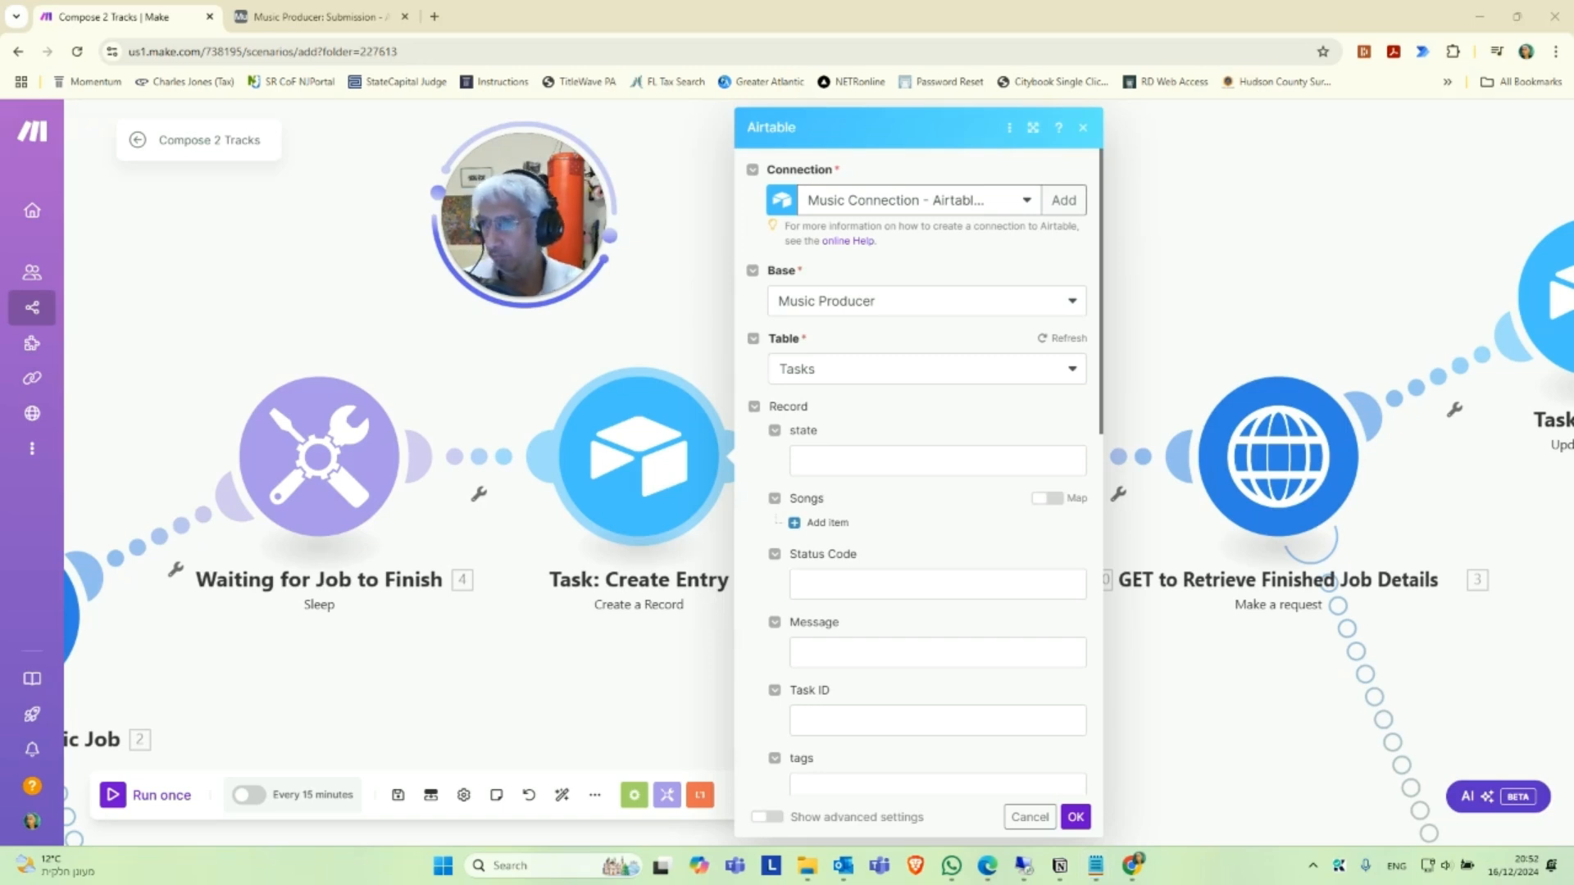
{"action": "left_click", "coordinate": [854, 588]}
{"action": "type", "text": "2. Status code"}
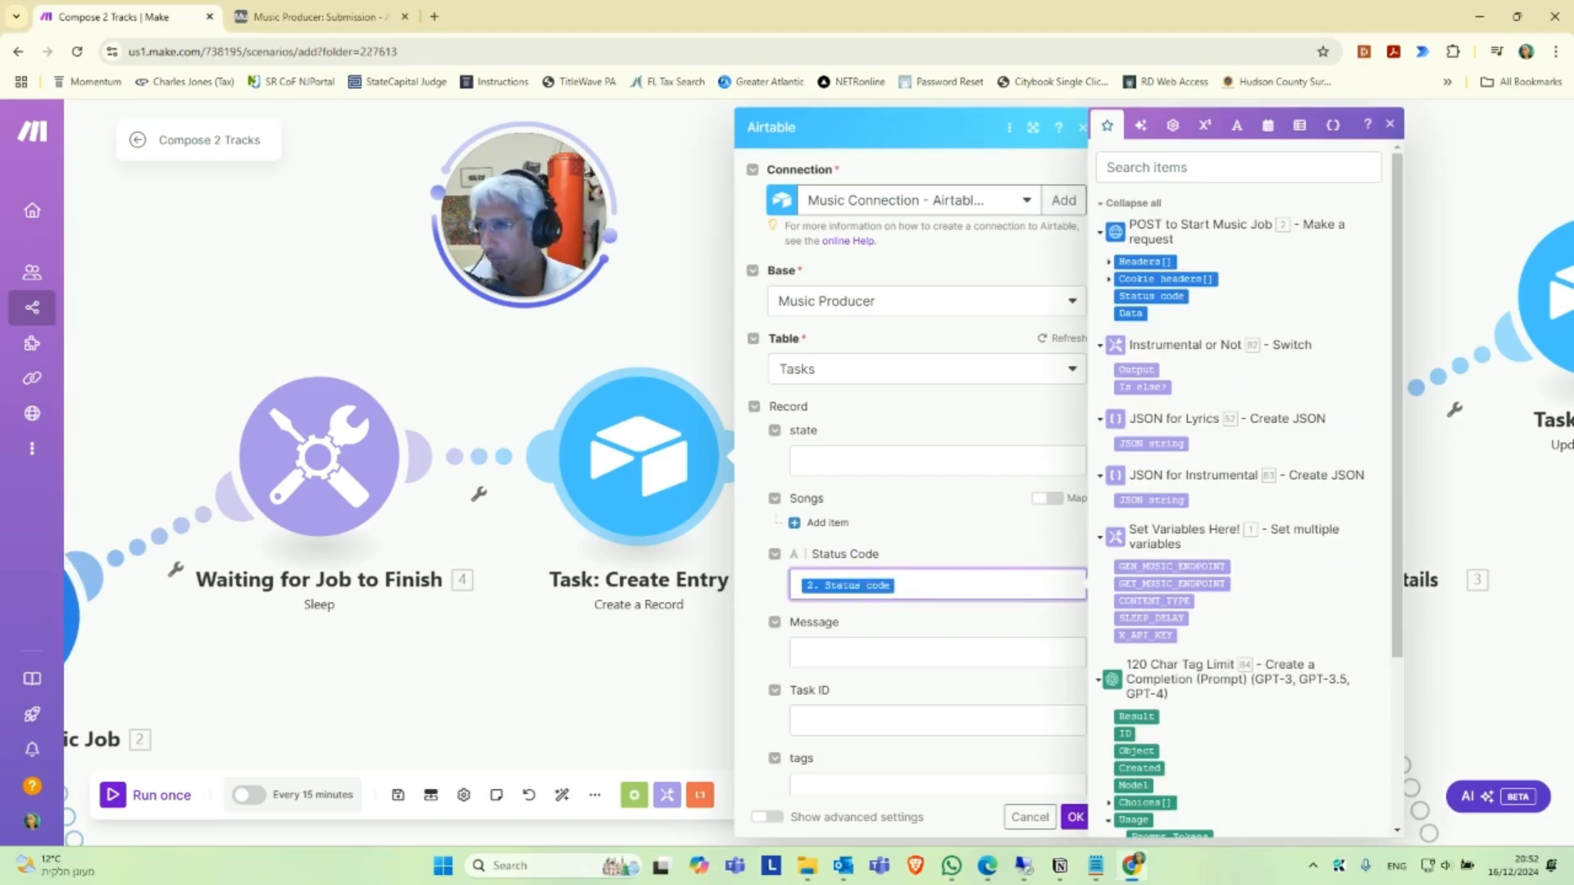
{"action": "key", "text": "alt+Tab"}
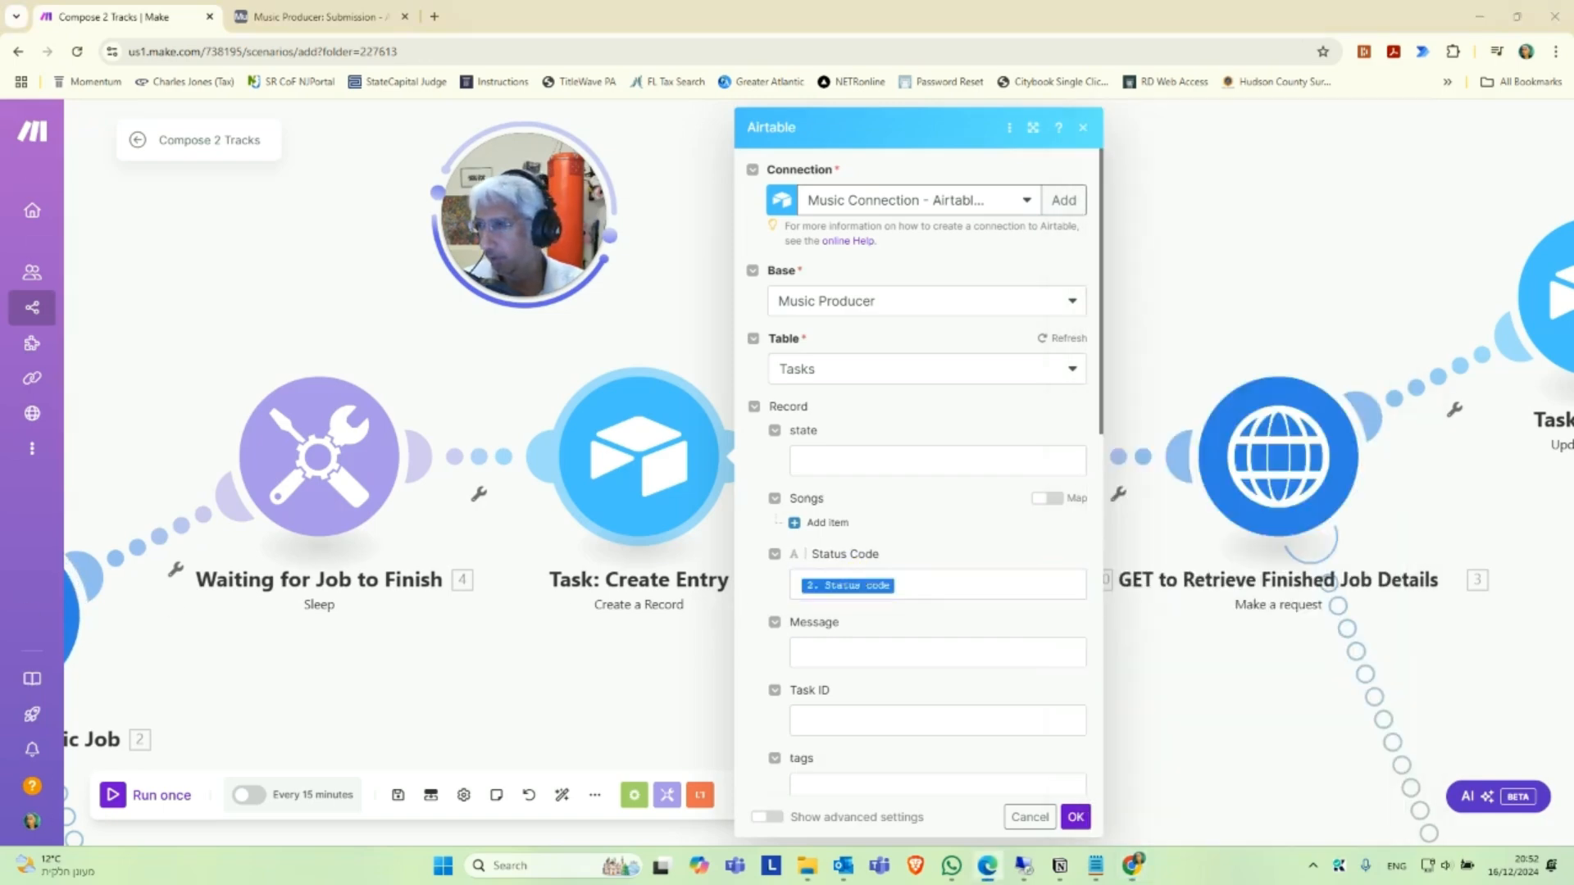
{"action": "left_click", "coordinate": [831, 652]}
{"action": "type", "text": "2. data.message"}
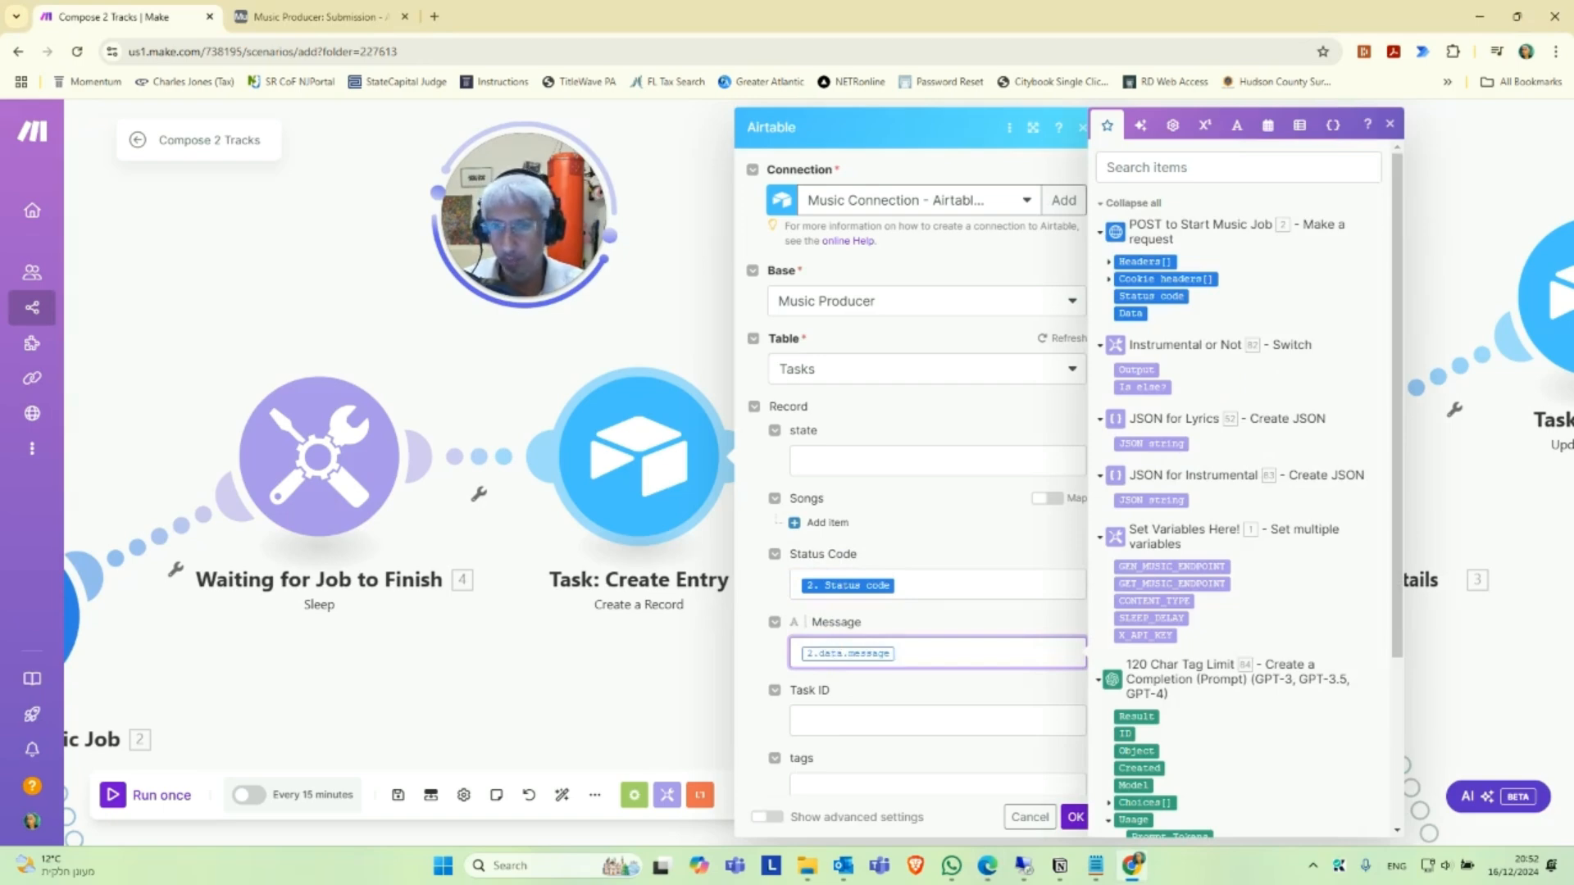
{"action": "key", "text": "alt+Tab"}
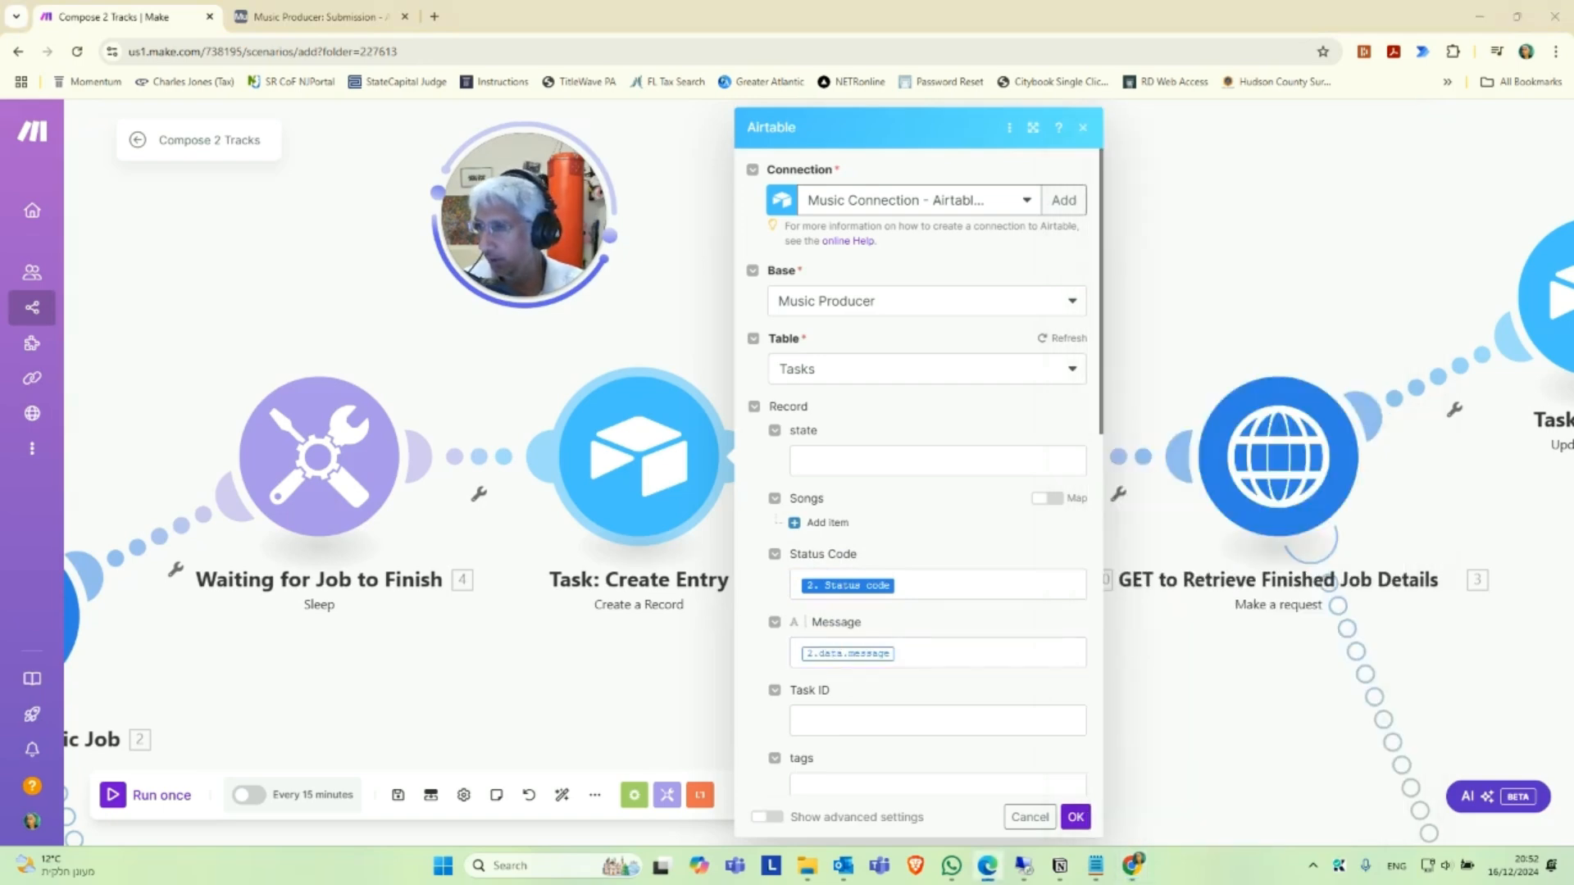
{"action": "left_click", "coordinate": [842, 728]}
{"action": "type", "text": "2.data.task_id"}
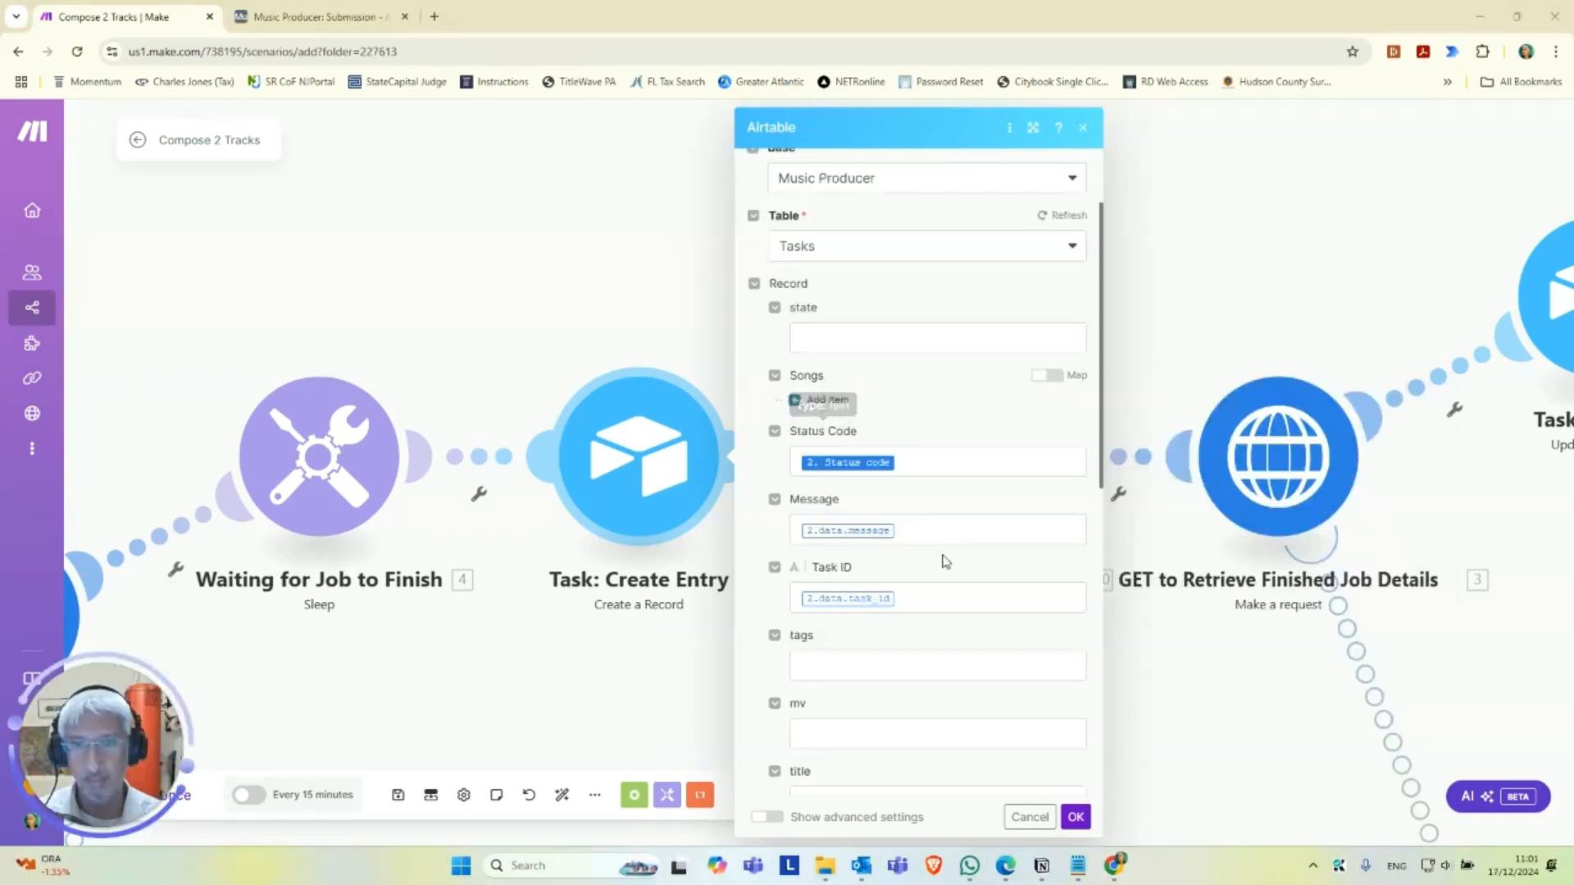
{"action": "scroll", "coordinate": [947, 564], "scroll_direction": "down", "scroll_amount": 1}
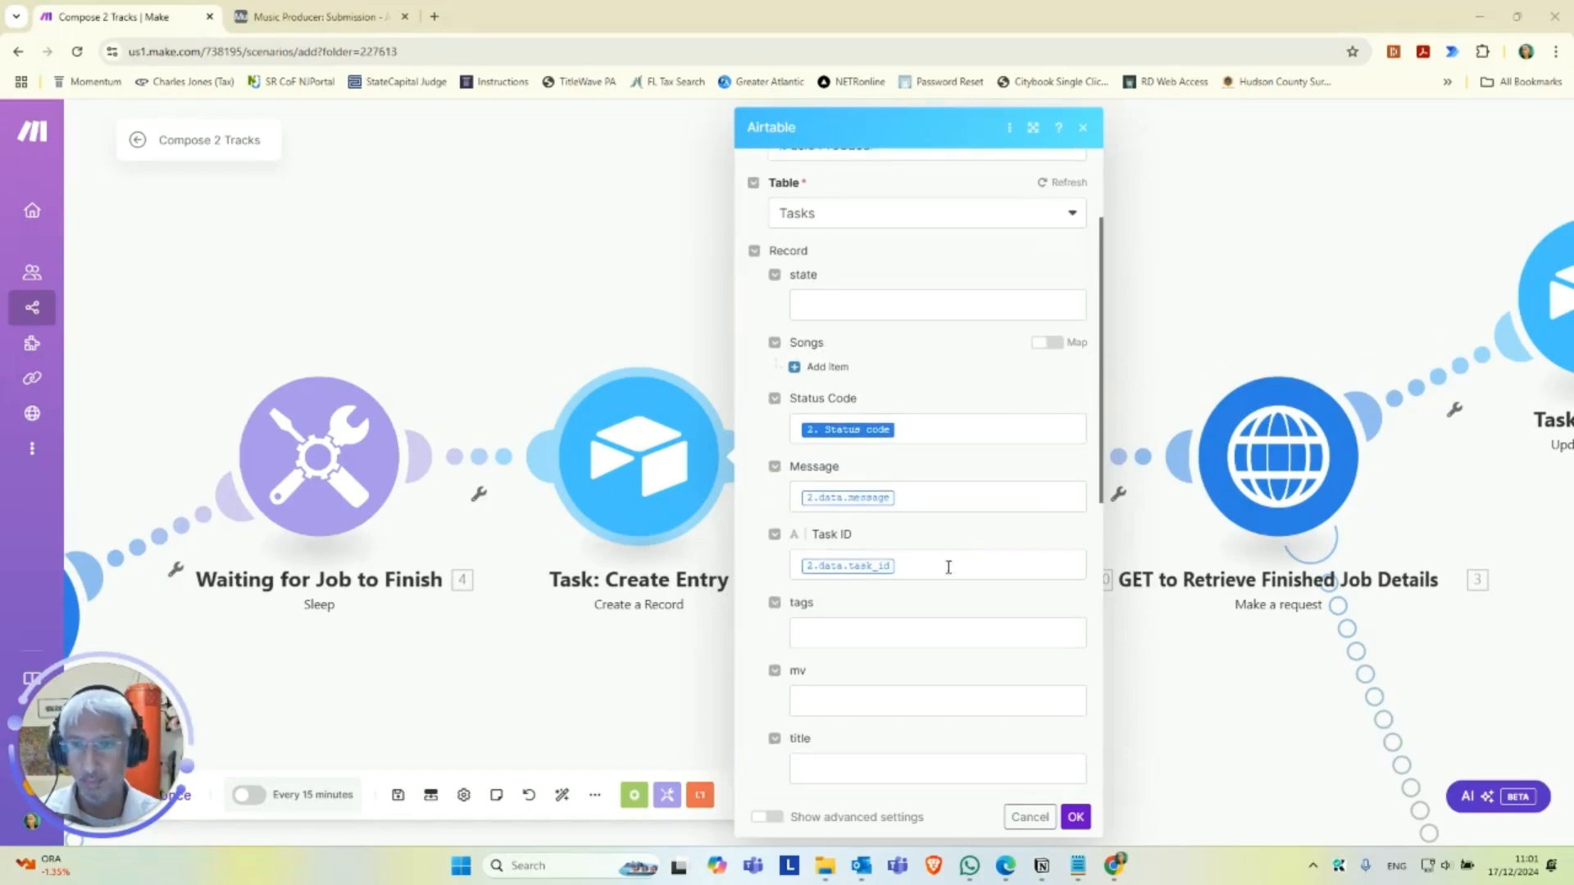
Save the Task: Create Entry settings and review the endpoint, content type, sleep delay and API key variables in Set Variables Here!
{"action": "left_click", "coordinate": [1075, 817]}
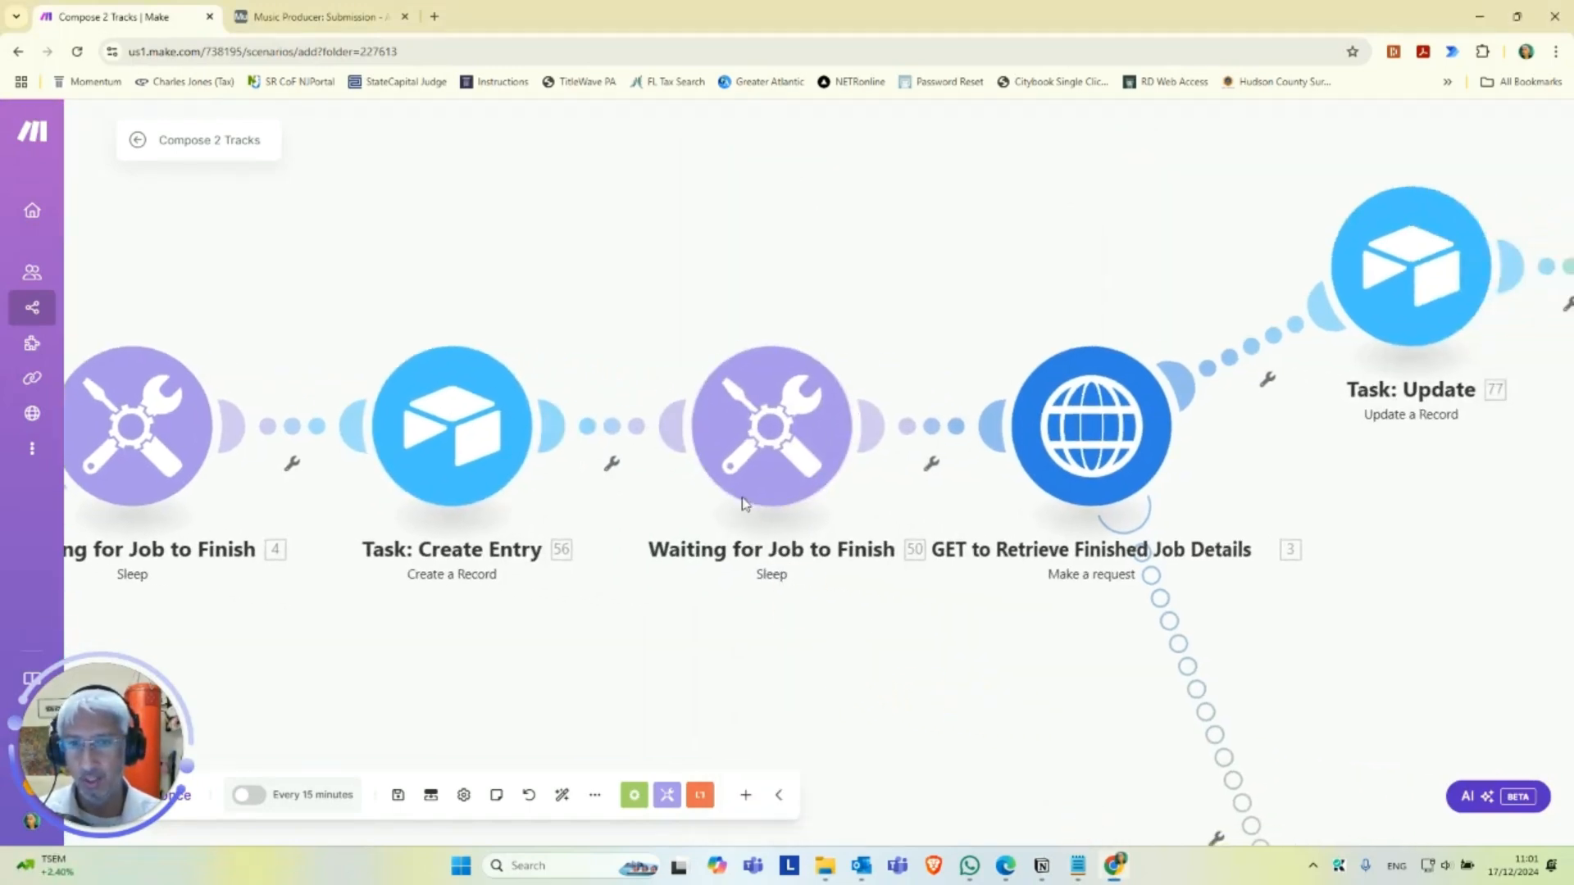
{"action": "scroll", "coordinate": [796, 630], "scroll_direction": "down", "scroll_amount": 2}
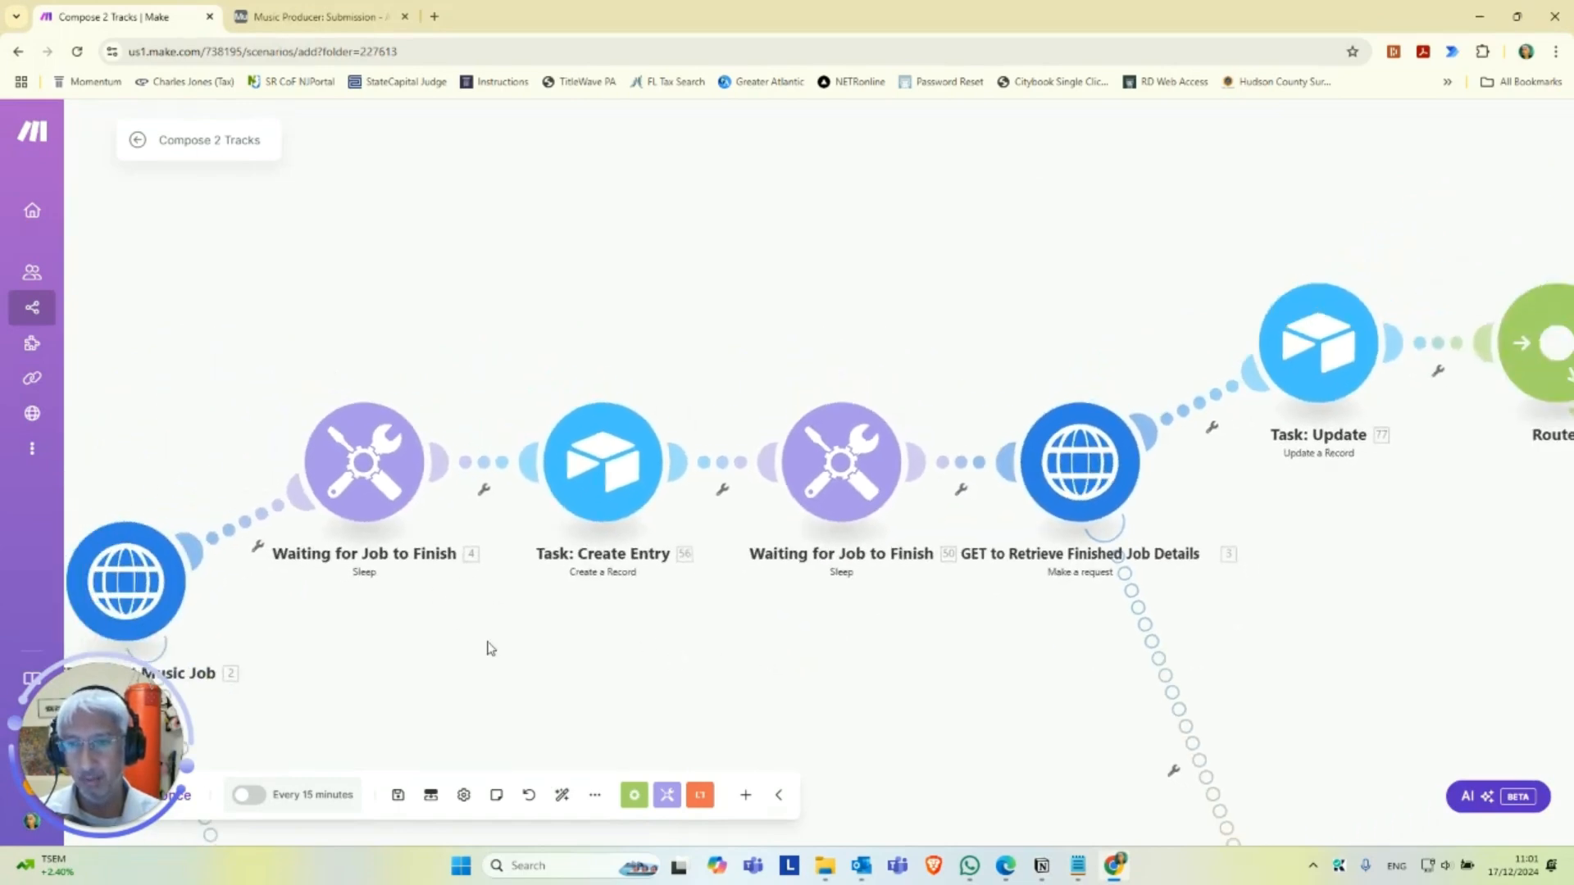
{"action": "left_click_drag", "start_coordinate": [459, 619], "coordinate": [1291, 434]}
{"action": "left_click_drag", "start_coordinate": [608, 622], "coordinate": [984, 603]}
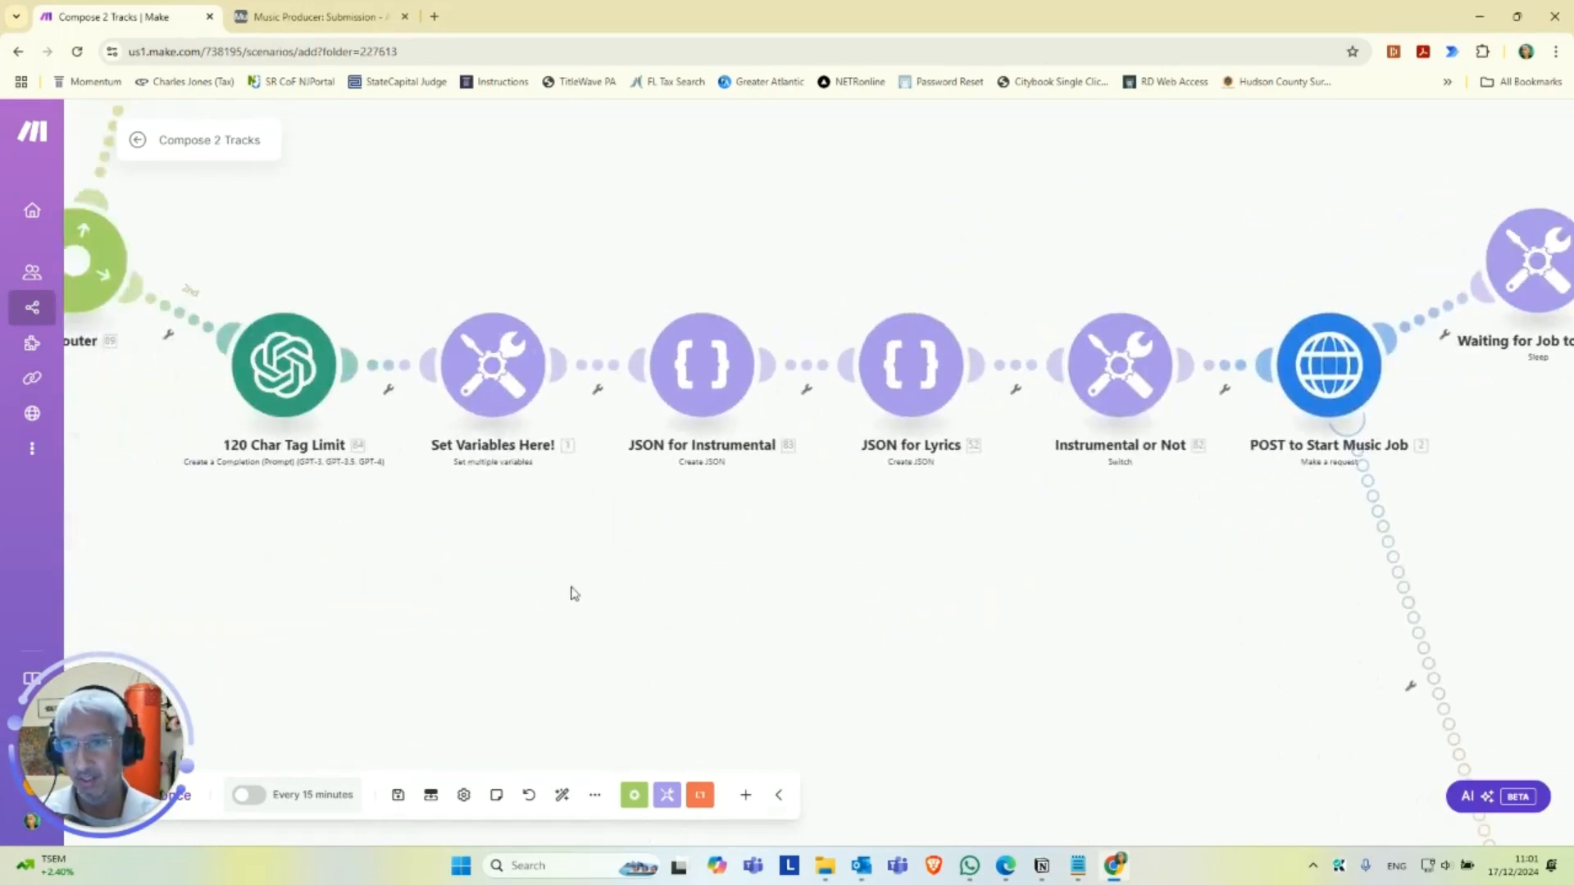
{"action": "left_click_drag", "start_coordinate": [504, 459], "coordinate": [661, 464]}
{"action": "left_click", "coordinate": [658, 388]}
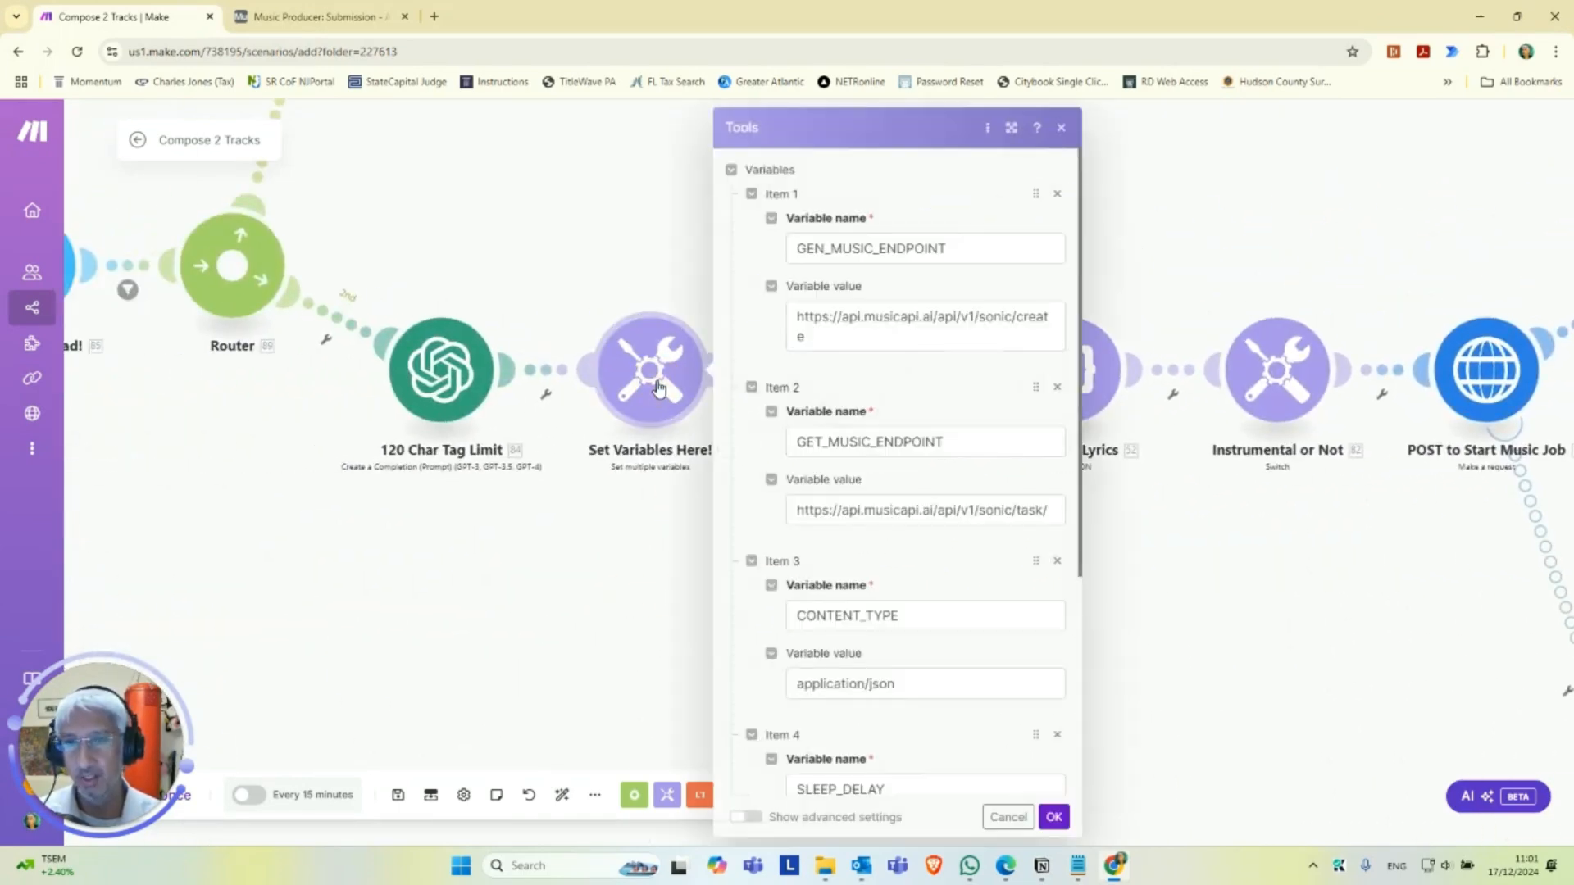
{"action": "scroll", "coordinate": [984, 631], "scroll_direction": "down", "scroll_amount": 4}
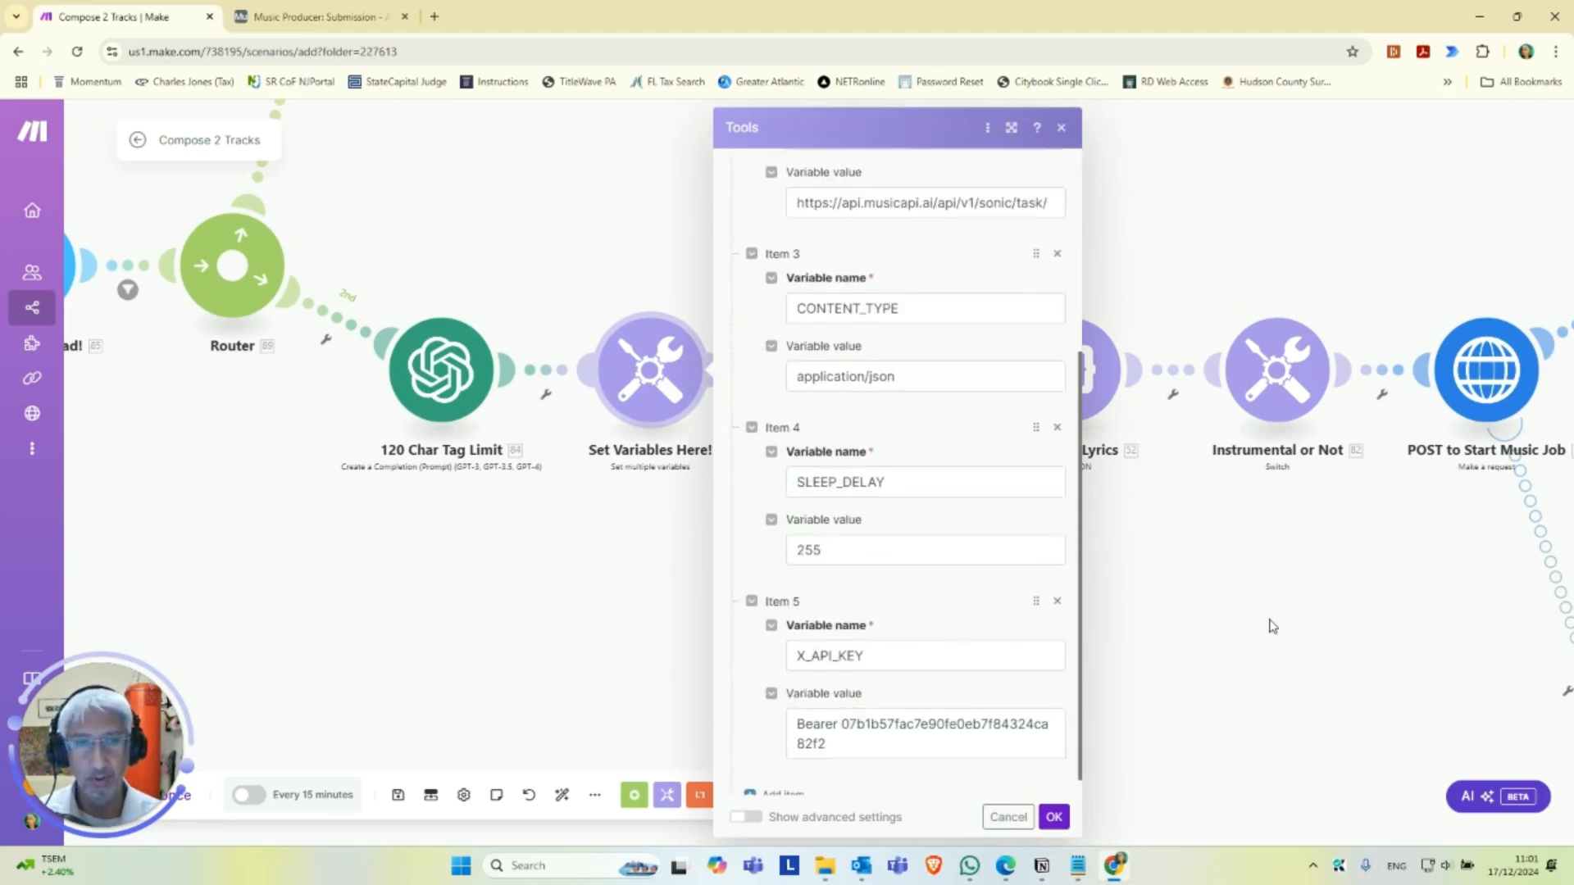
{"action": "left_click", "coordinate": [1054, 817]}
Review the GET to Retrieve Finished Job Details request's URL, method, headers, body type and response parsing, and close its settings.
{"action": "left_click_drag", "start_coordinate": [1234, 604], "coordinate": [411, 656]}
{"action": "left_click_drag", "start_coordinate": [1310, 533], "coordinate": [999, 595]}
{"action": "scroll", "coordinate": [875, 571], "scroll_direction": "up", "scroll_amount": 2}
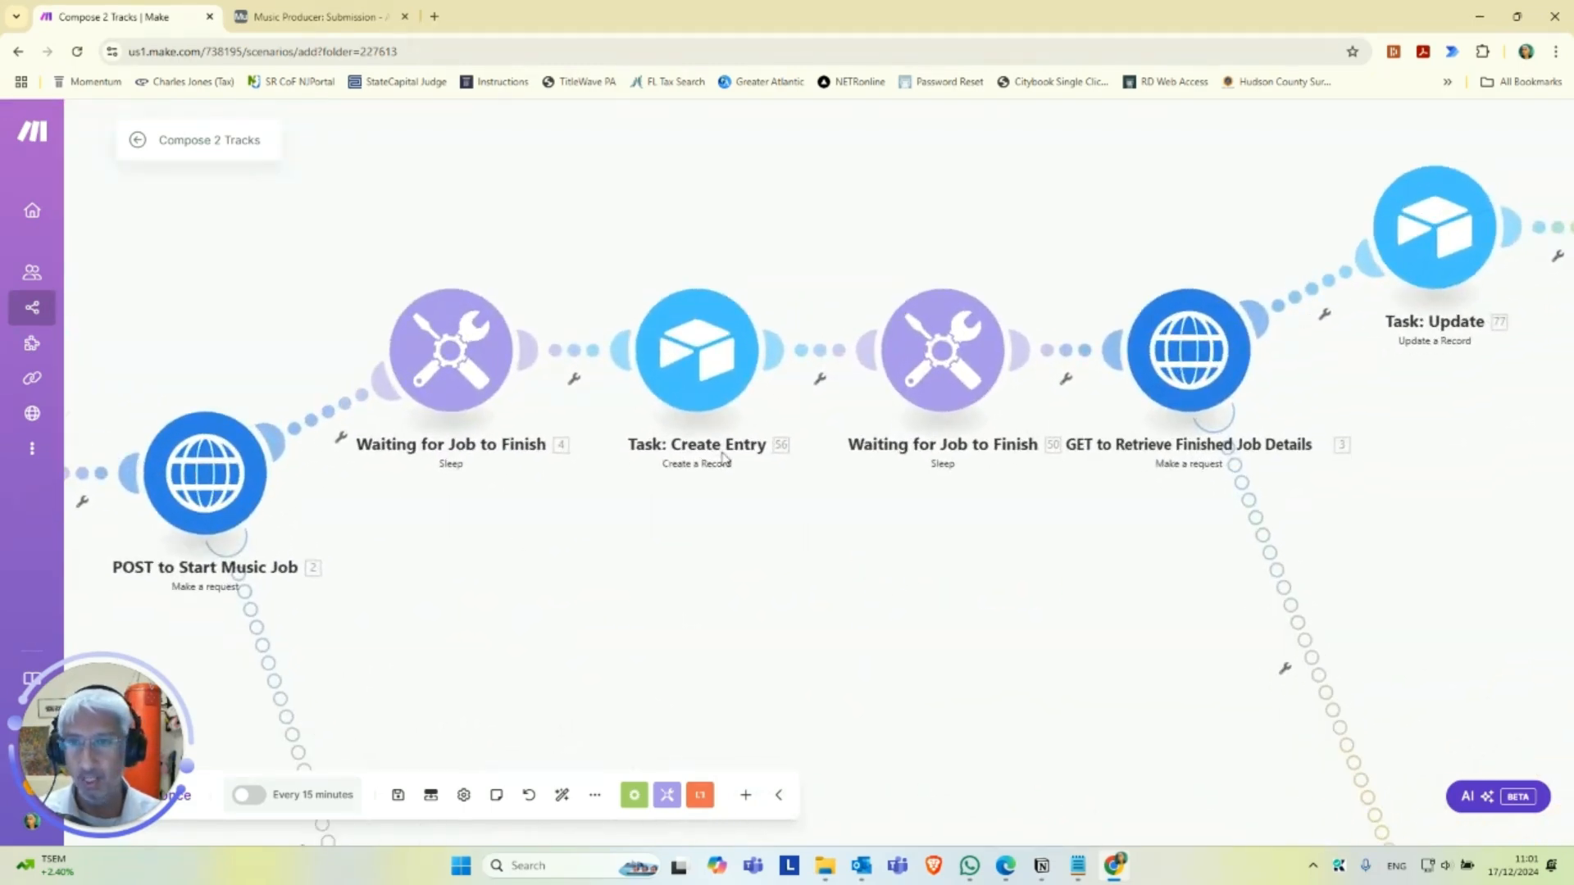
{"action": "left_click_drag", "start_coordinate": [1153, 555], "coordinate": [770, 601]}
{"action": "scroll", "coordinate": [1128, 534], "scroll_direction": "up", "scroll_amount": 3}
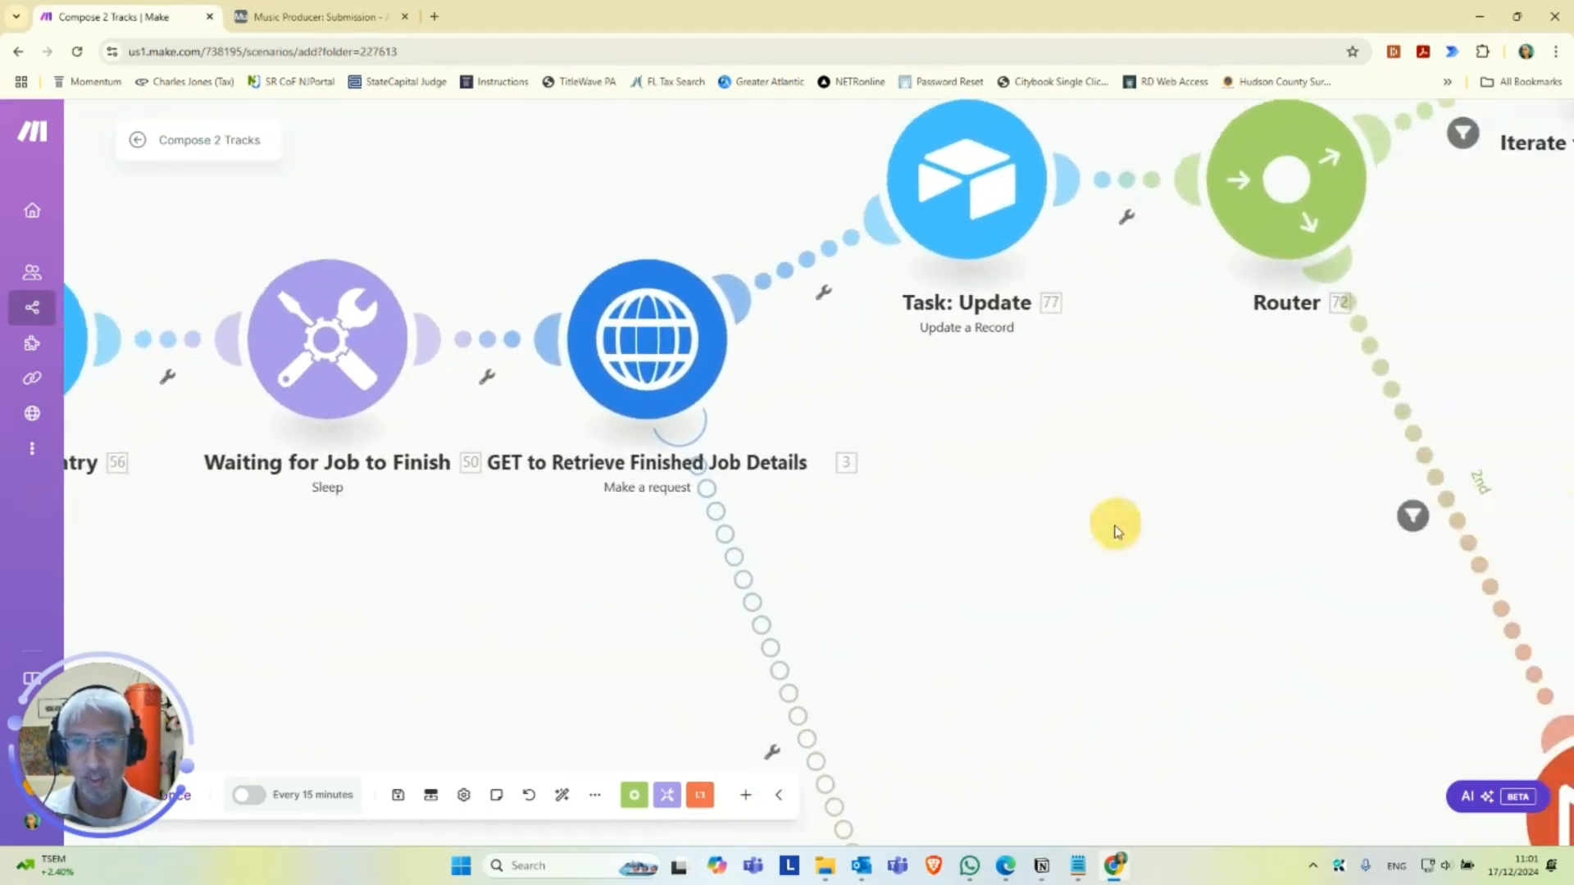
{"action": "left_click_drag", "start_coordinate": [994, 567], "coordinate": [1017, 565]}
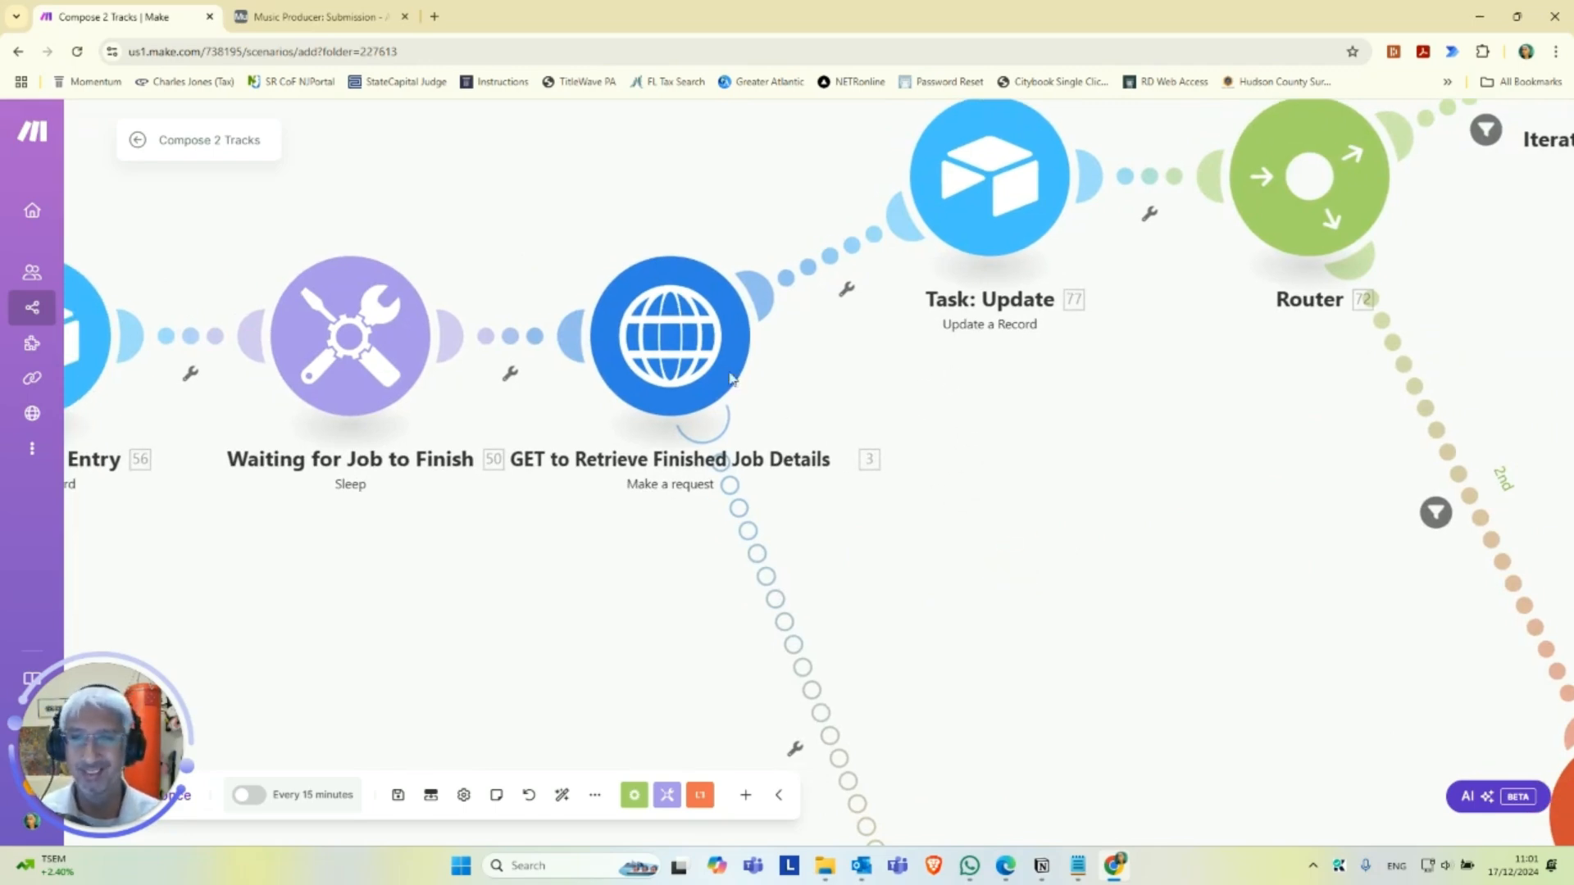
{"action": "left_click", "coordinate": [678, 359]}
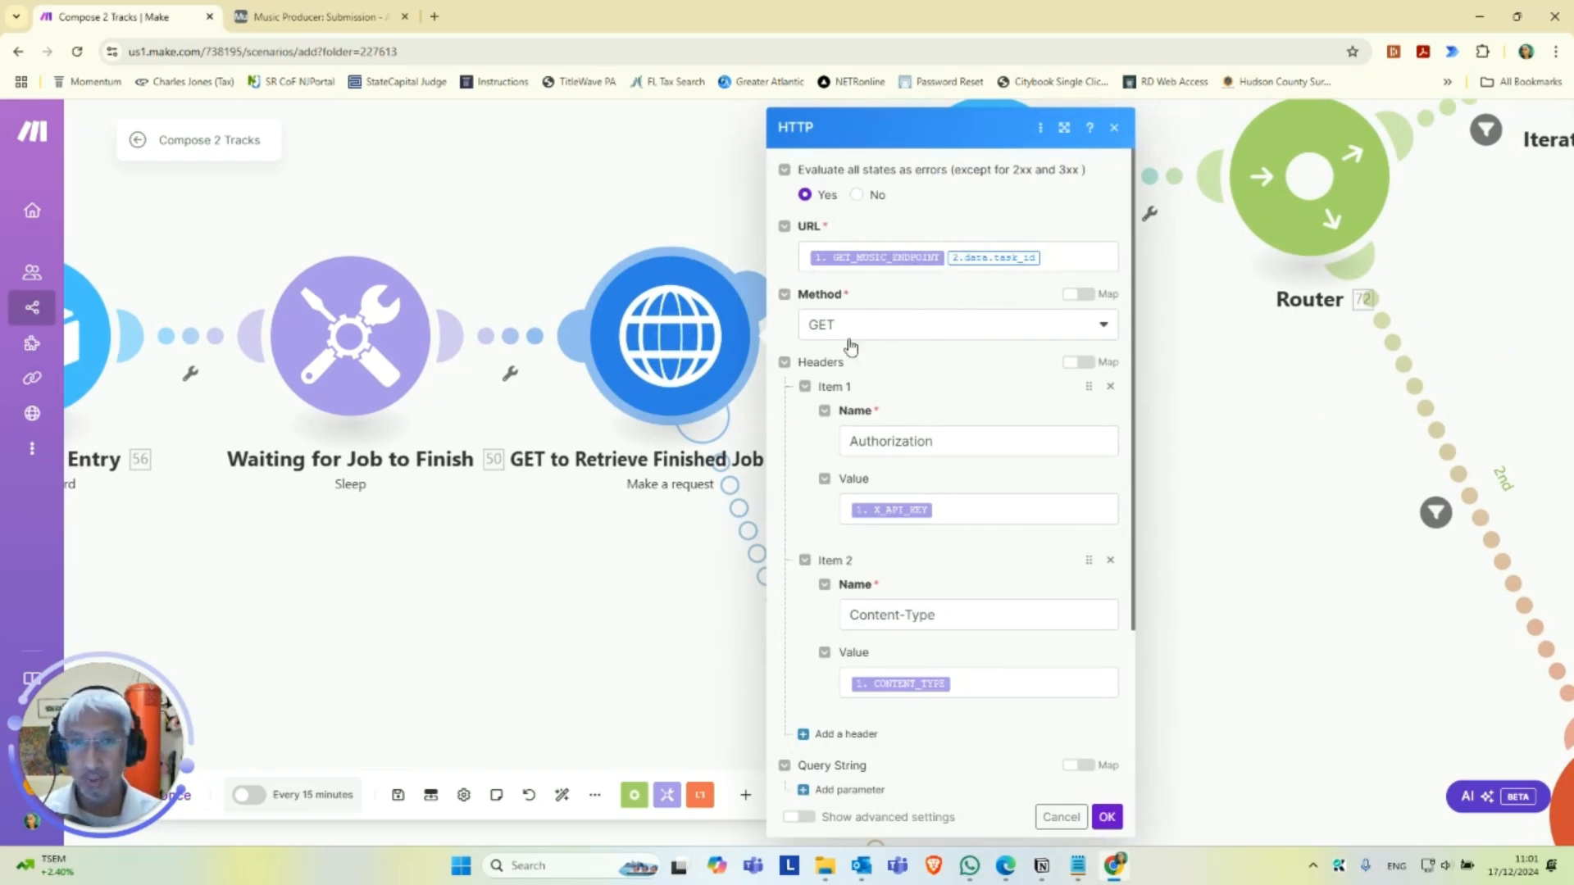
{"action": "scroll", "coordinate": [943, 557], "scroll_direction": "down", "scroll_amount": 3}
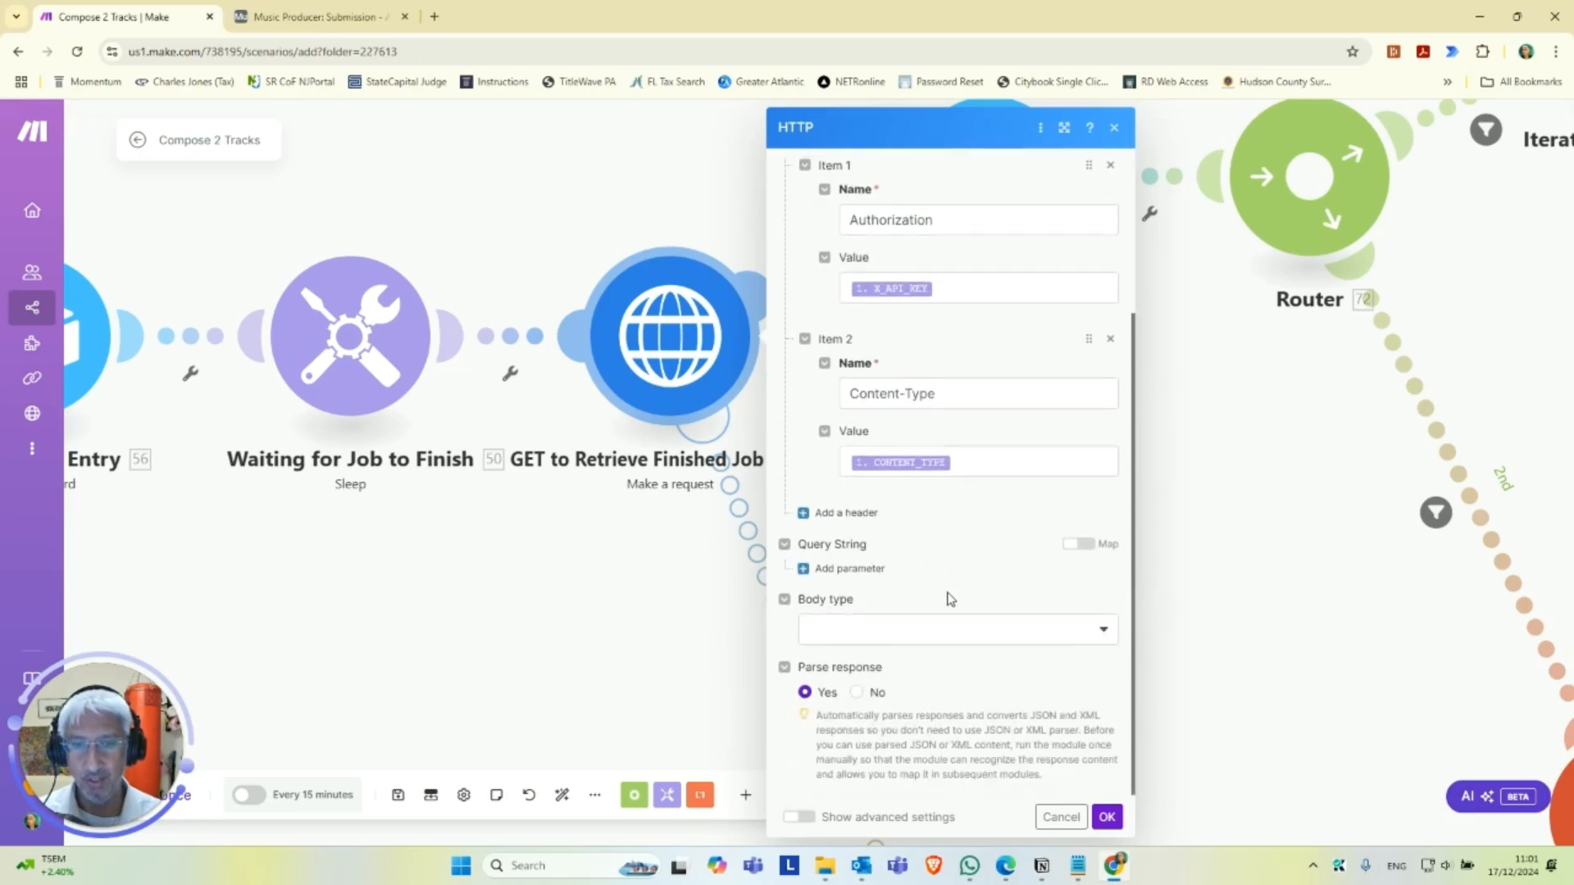
{"action": "left_click", "coordinate": [1107, 816]}
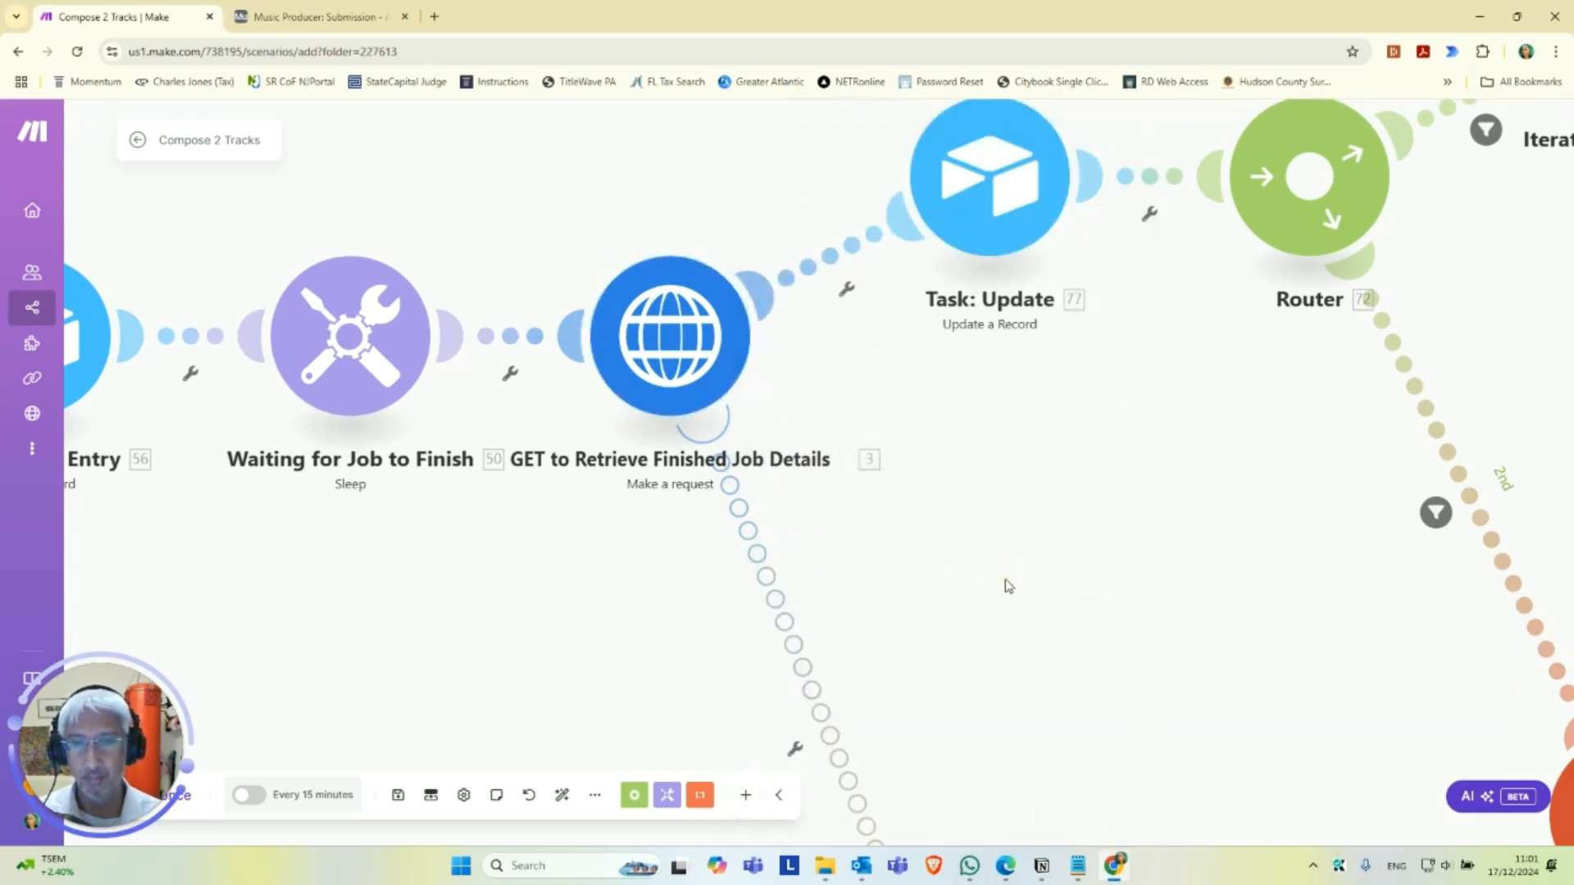
Assign the Music Connection - Airtable connection to the Task: Update module that follows the GET request.
{"action": "scroll", "coordinate": [970, 552], "scroll_direction": "down", "scroll_amount": 3}
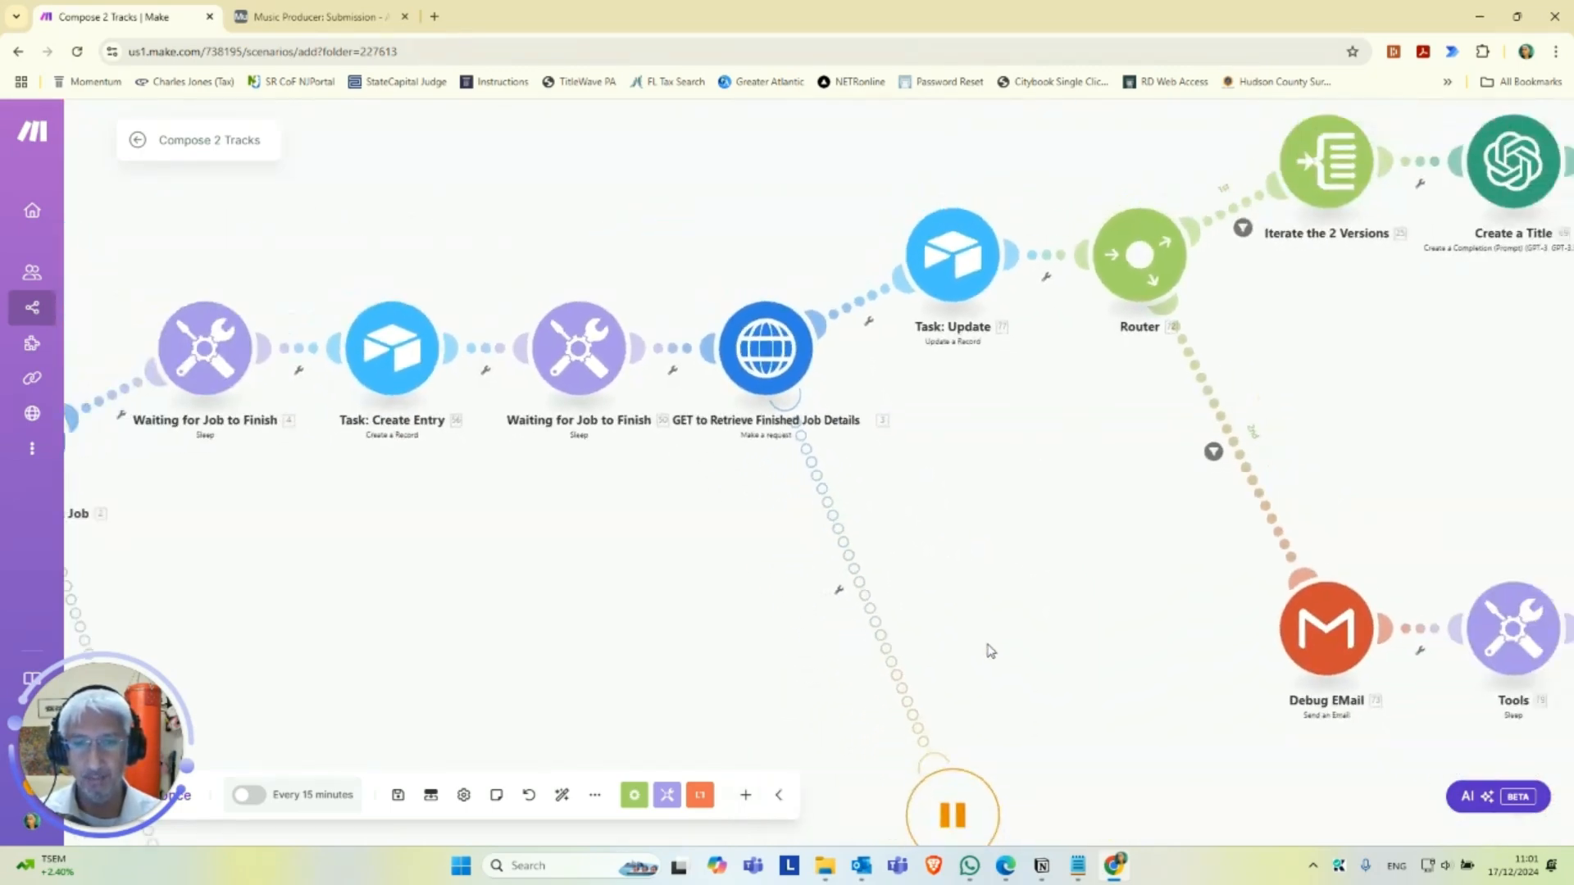
{"action": "left_click_drag", "start_coordinate": [981, 773], "coordinate": [946, 629]}
{"action": "scroll", "coordinate": [941, 361], "scroll_direction": "down", "scroll_amount": 1}
{"action": "left_click_drag", "start_coordinate": [939, 361], "coordinate": [887, 566]}
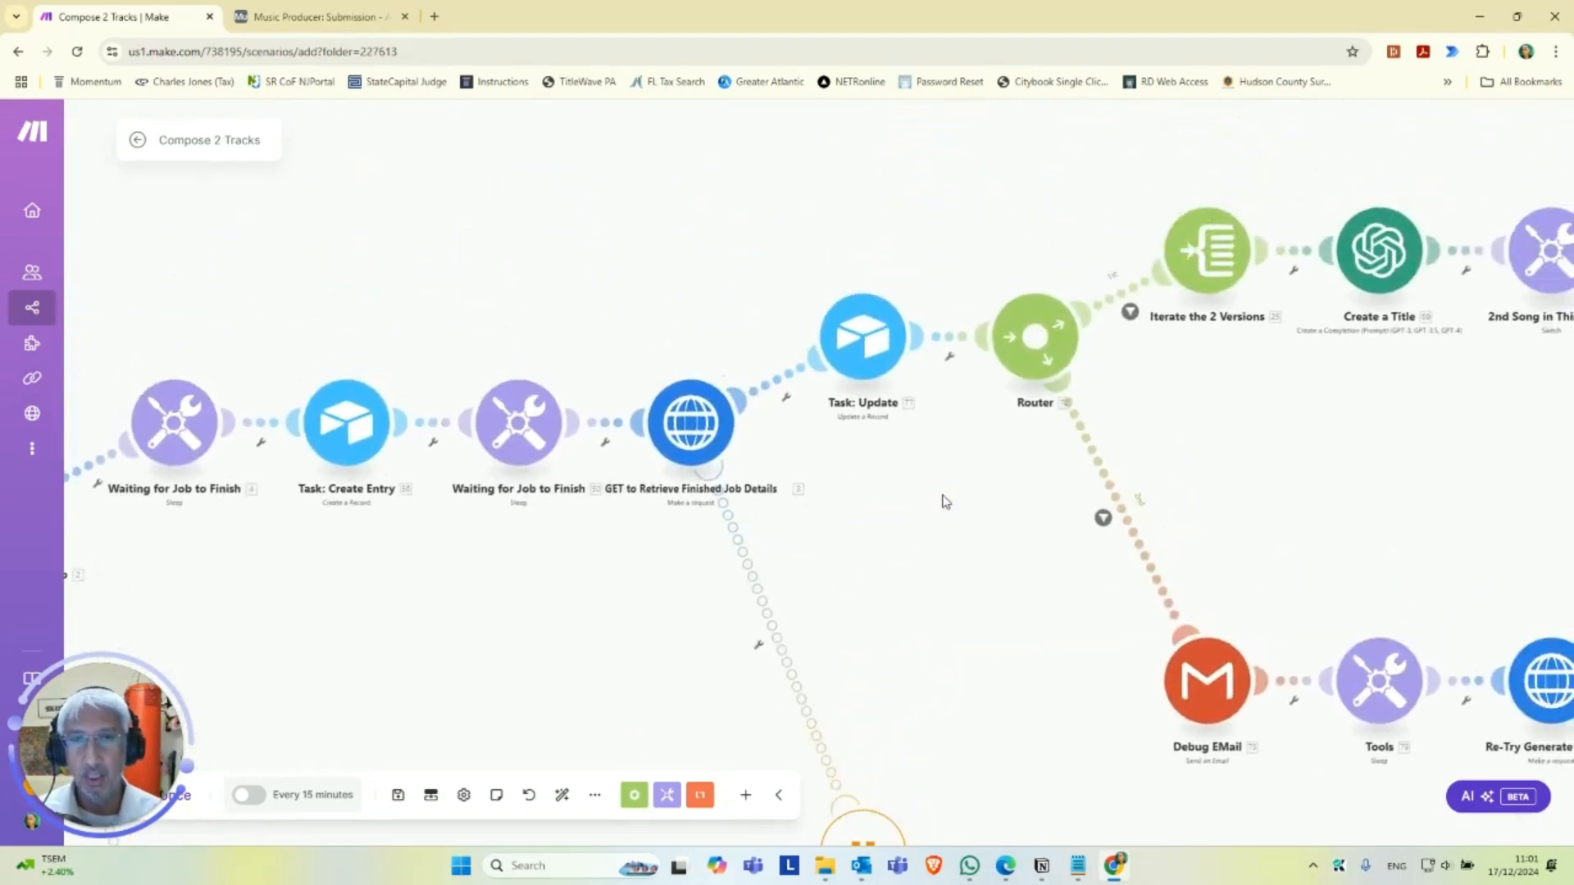
{"action": "scroll", "coordinate": [943, 492], "scroll_direction": "up", "scroll_amount": 1}
{"action": "left_click_drag", "start_coordinate": [910, 481], "coordinate": [885, 595]}
{"action": "scroll", "coordinate": [820, 555], "scroll_direction": "up", "scroll_amount": 1}
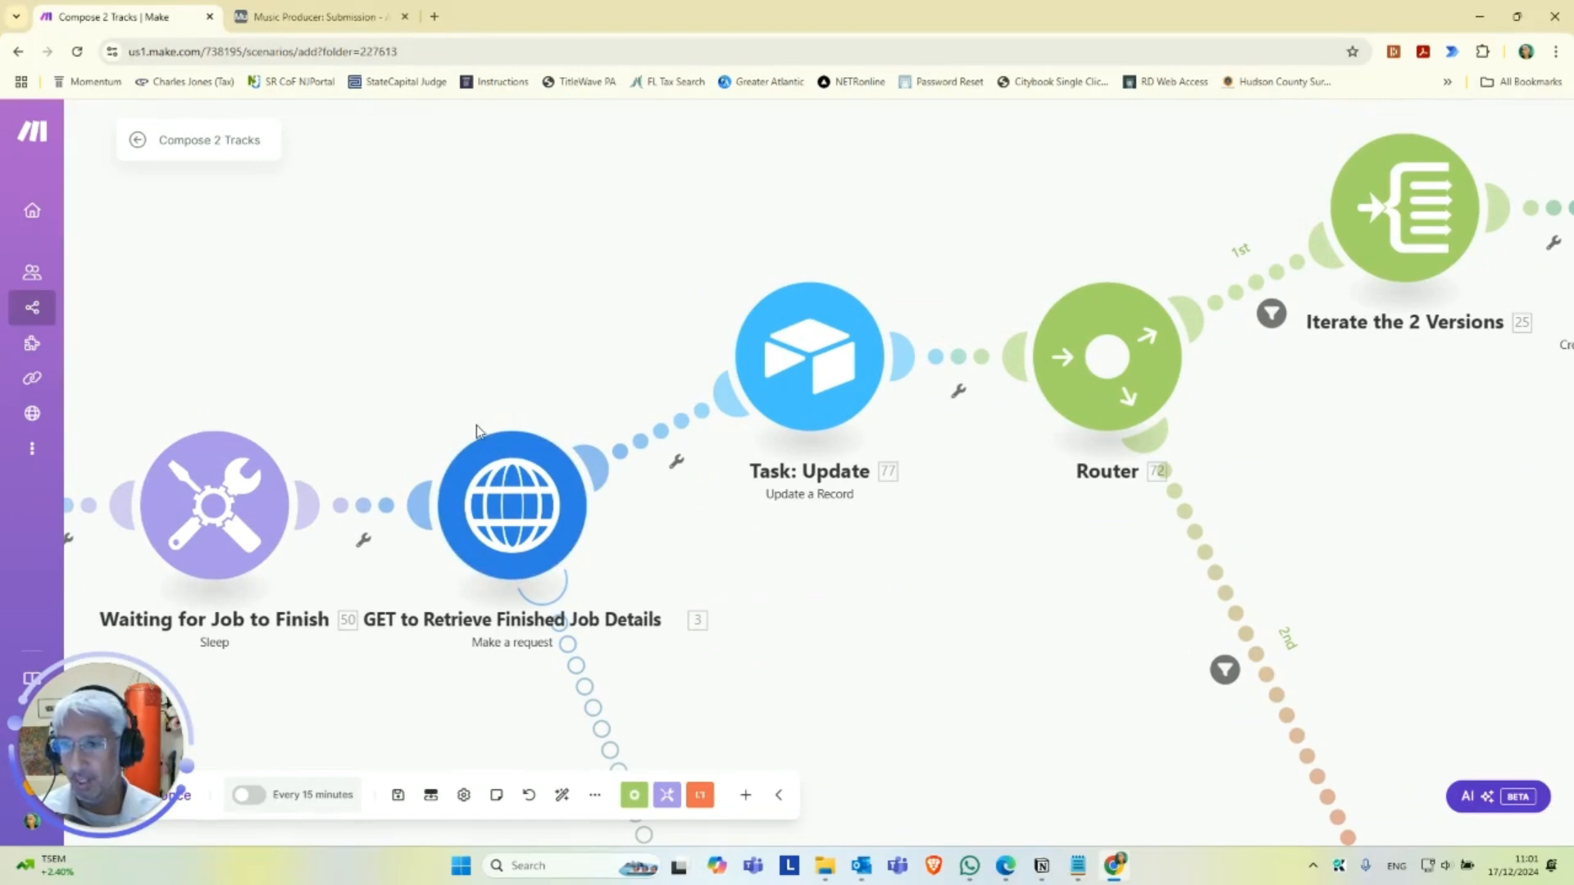
{"action": "left_click_drag", "start_coordinate": [963, 636], "coordinate": [935, 641]}
{"action": "left_click", "coordinate": [787, 400]}
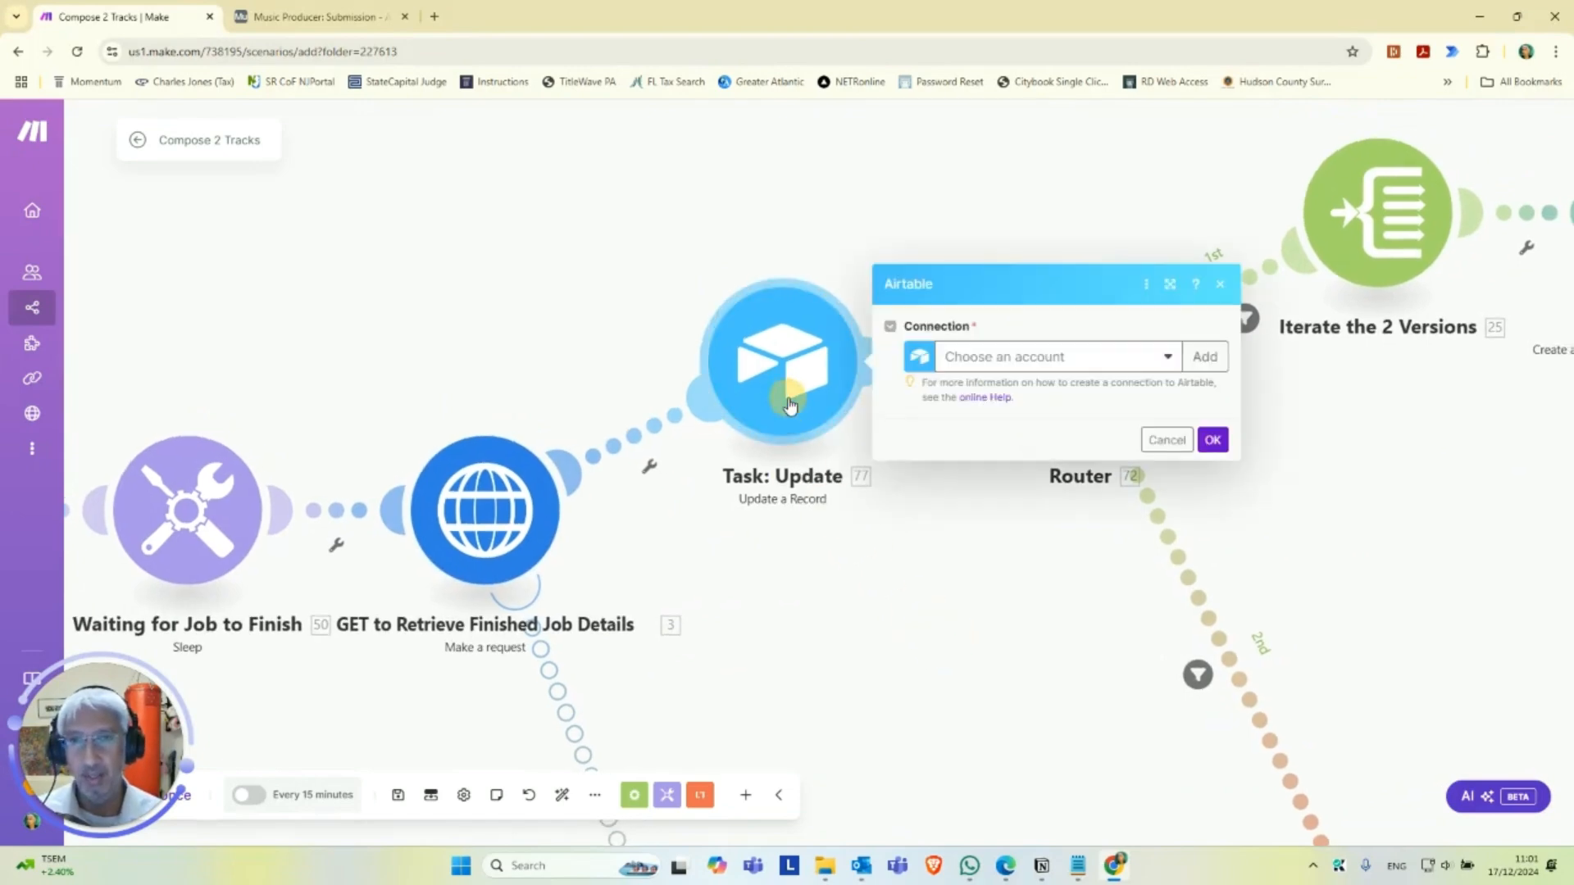
{"action": "left_click", "coordinate": [1112, 359]}
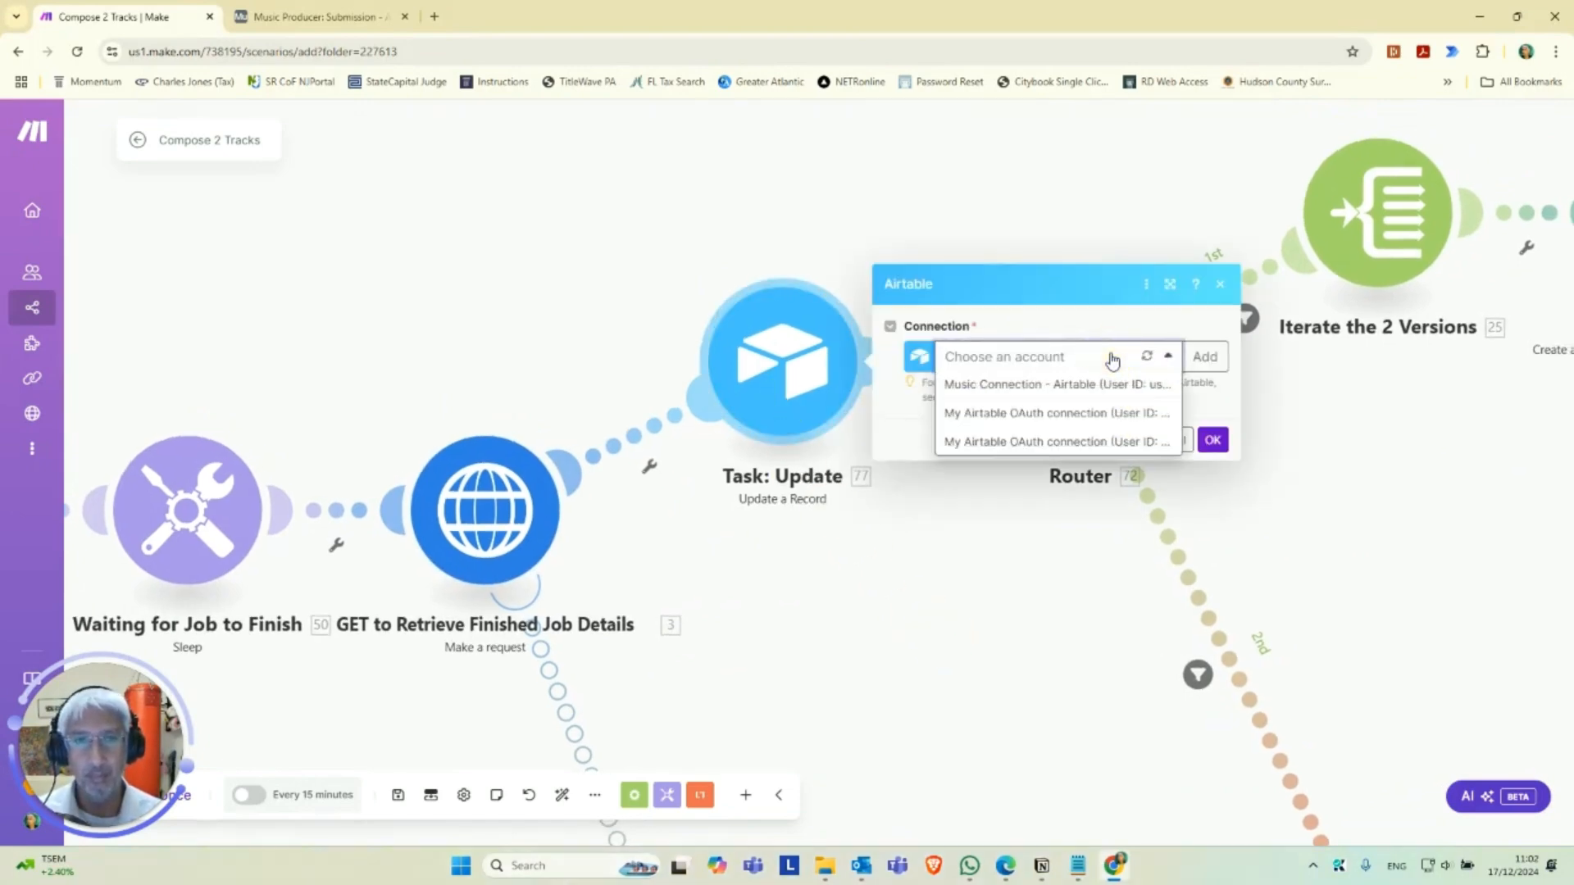
{"action": "left_click", "coordinate": [1056, 385]}
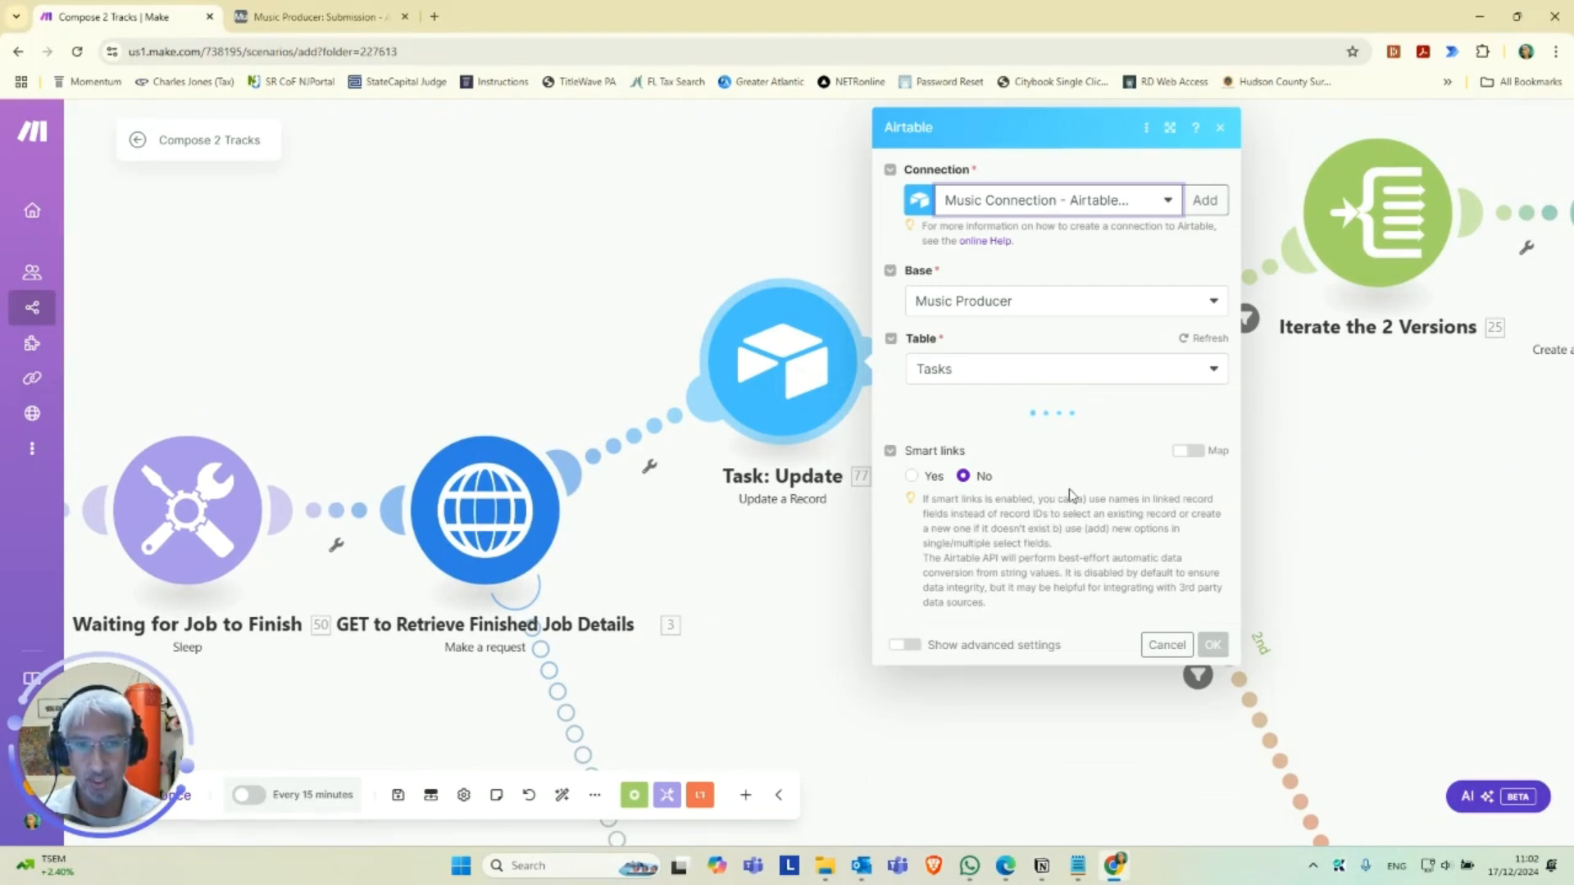
Point the Task: Update module to the second listed Music Producer base and that base's own Tasks table.
{"action": "left_click", "coordinate": [1064, 308]}
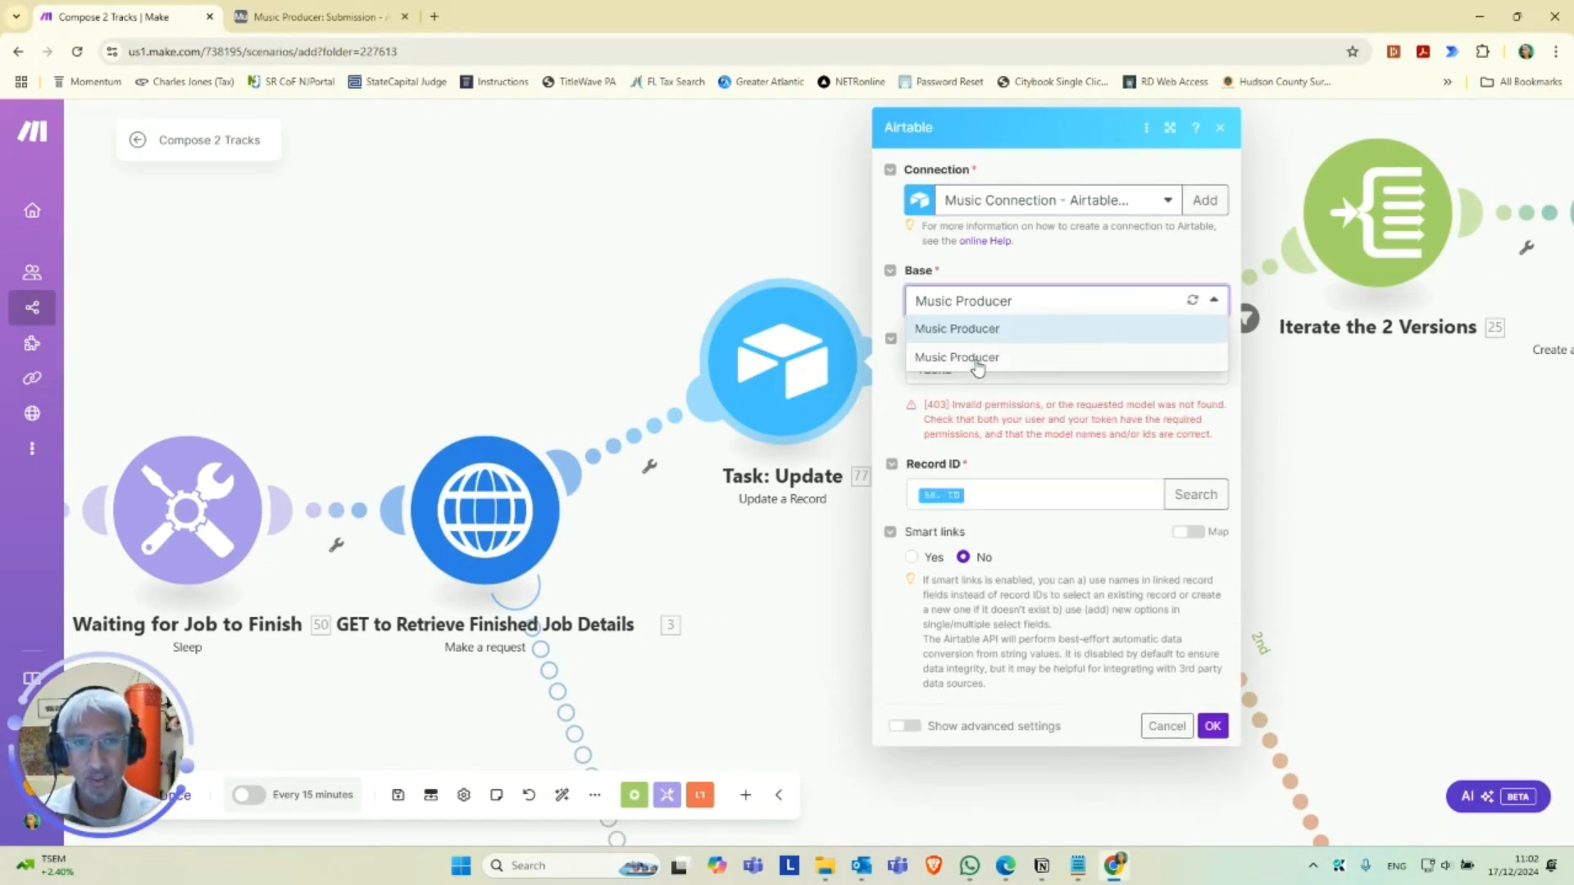
{"action": "left_click", "coordinate": [982, 358]}
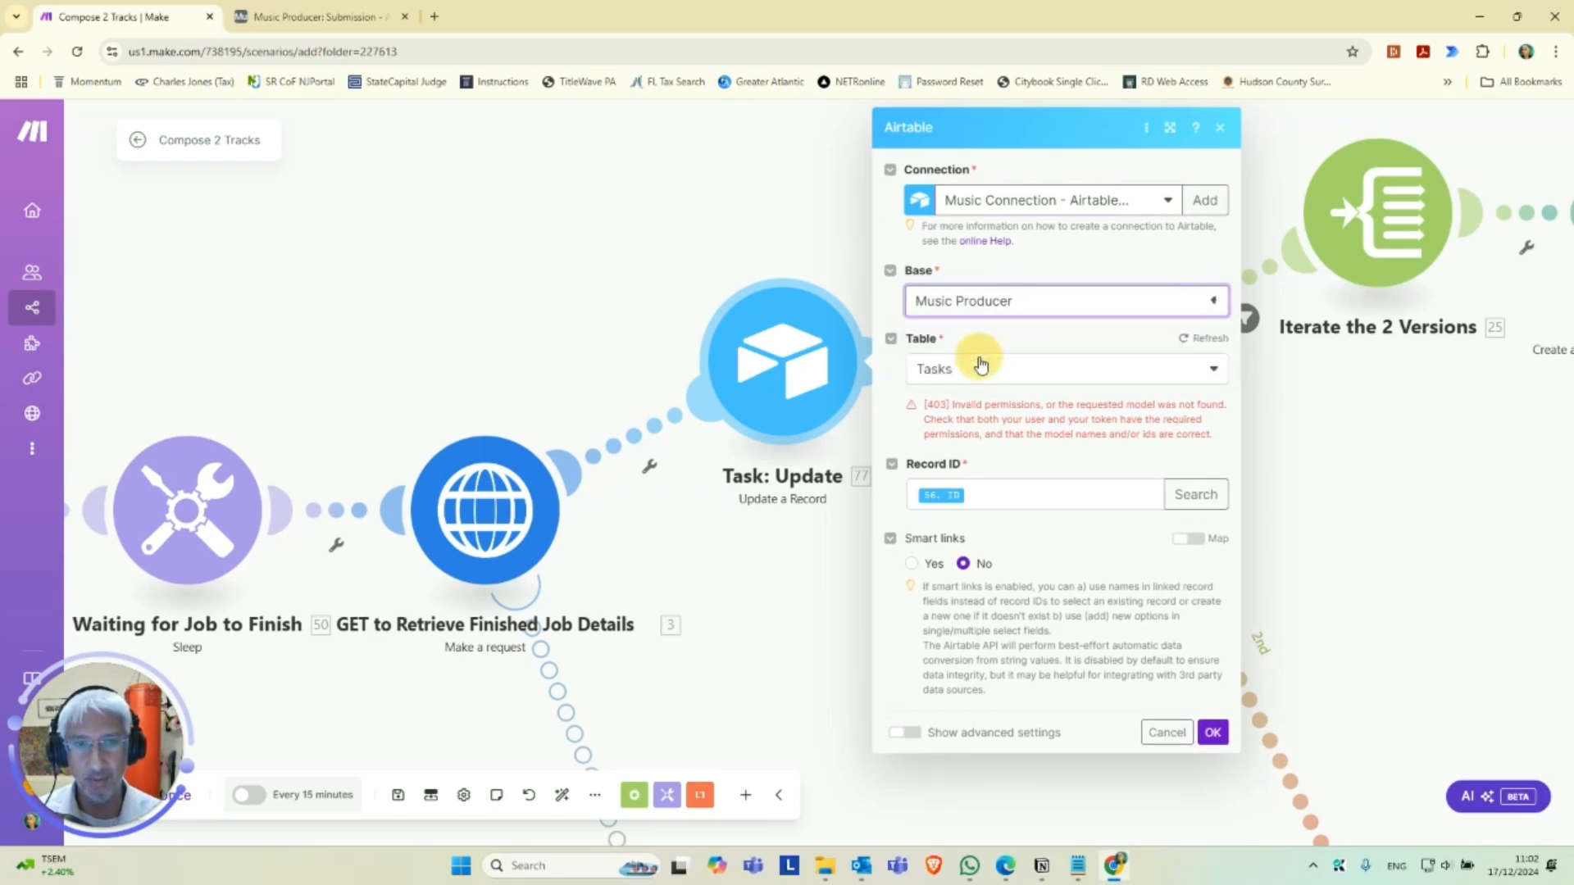
{"action": "left_click", "coordinate": [1019, 379]}
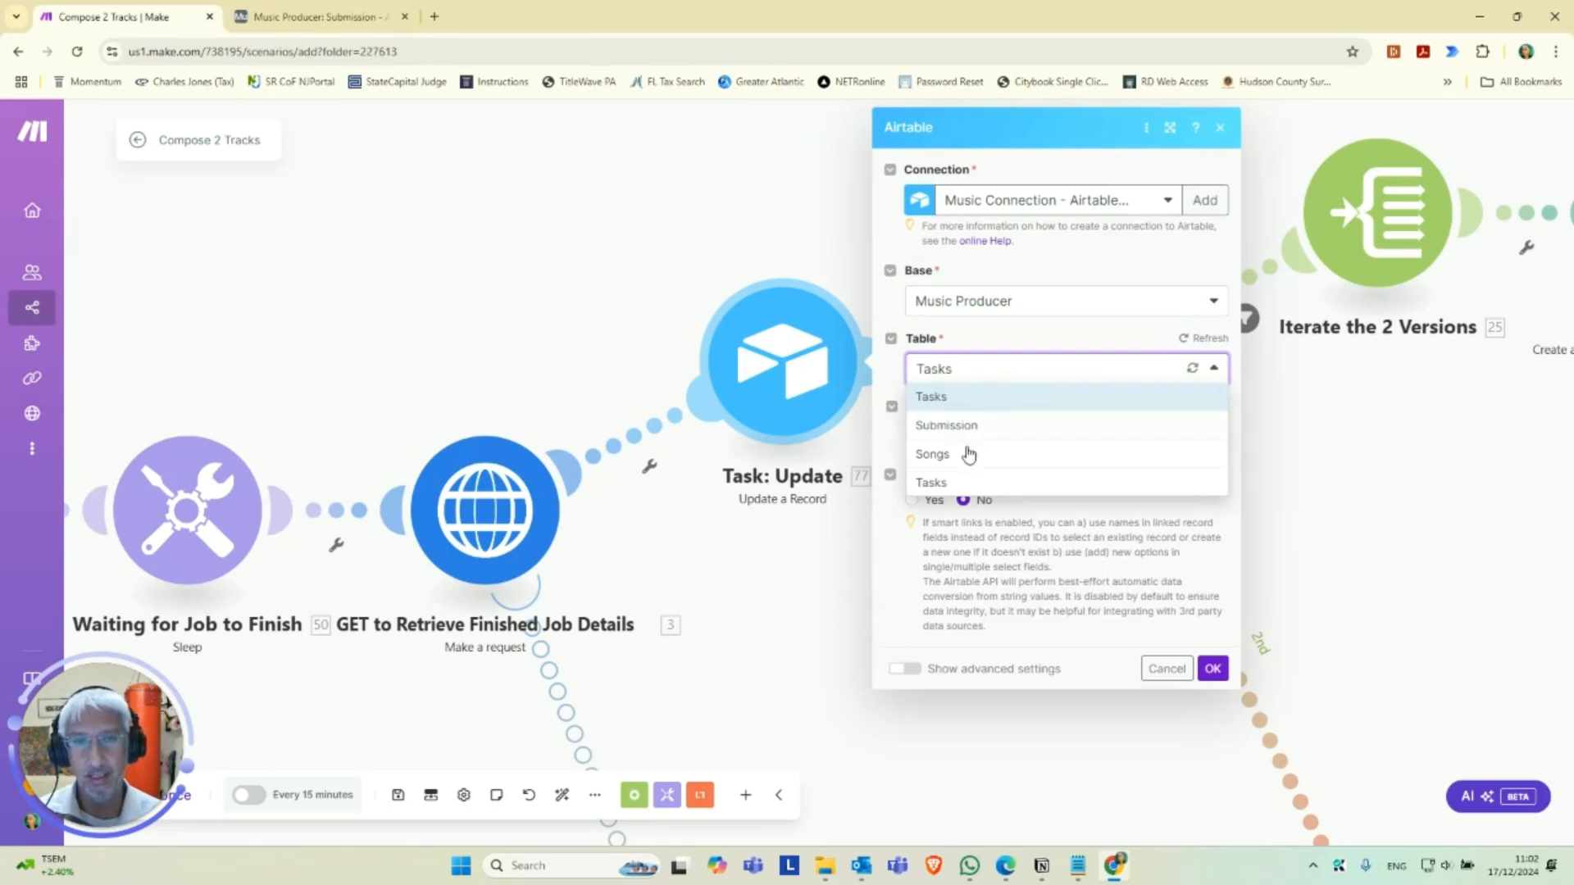
{"action": "left_click", "coordinate": [957, 482]}
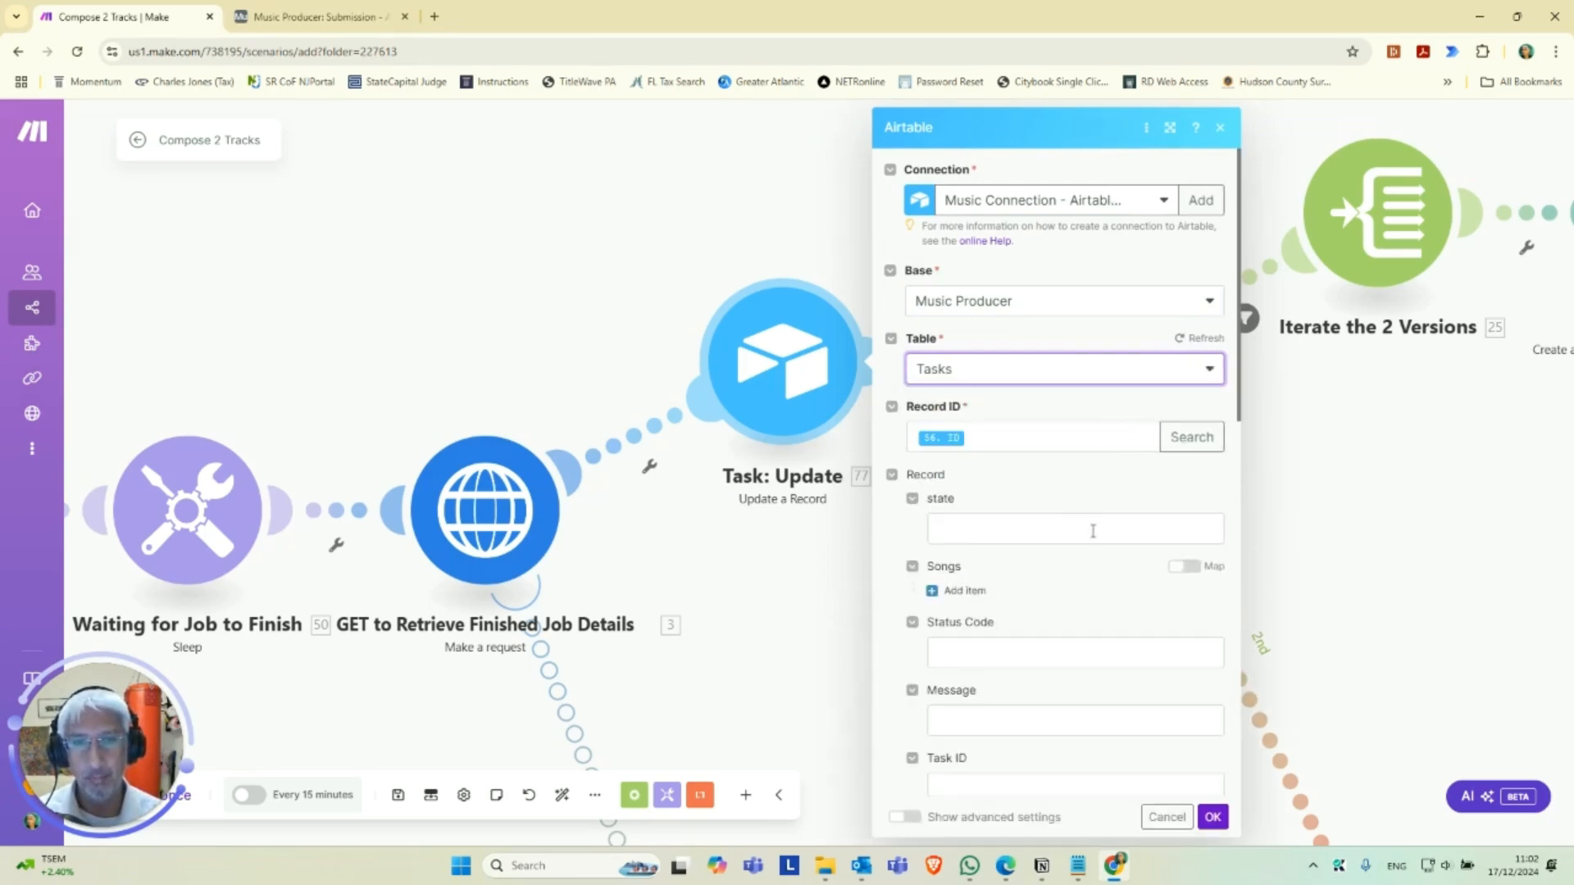
Examine the Tasks record fields in the Task: Update module and switch to Notepad.
{"action": "scroll", "coordinate": [1066, 538], "scroll_direction": "down", "scroll_amount": 2}
{"action": "left_click", "coordinate": [1078, 866]}
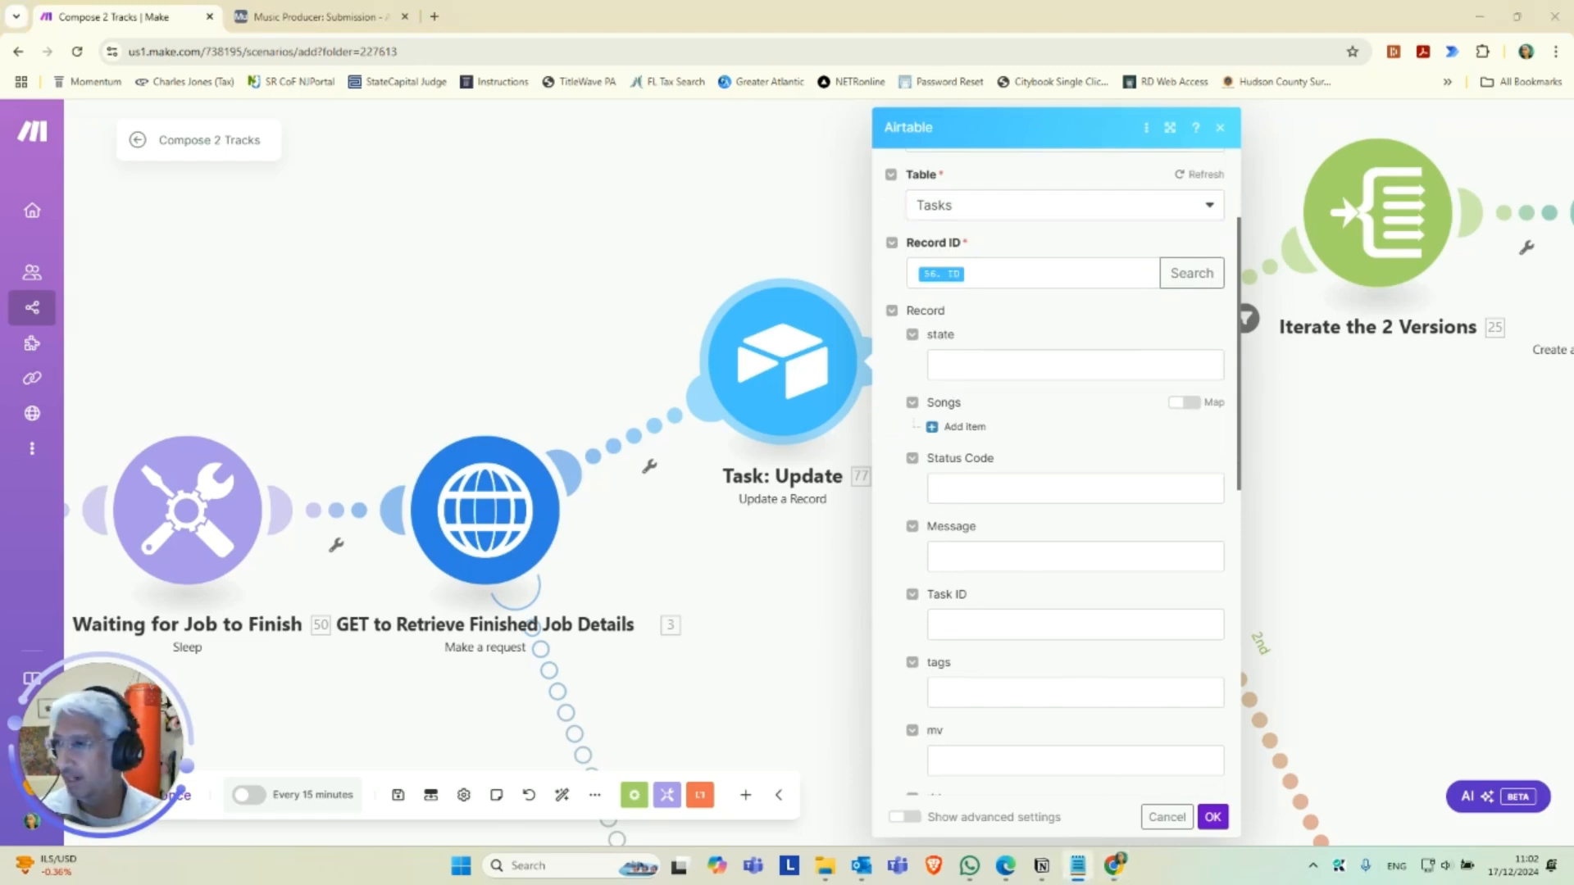
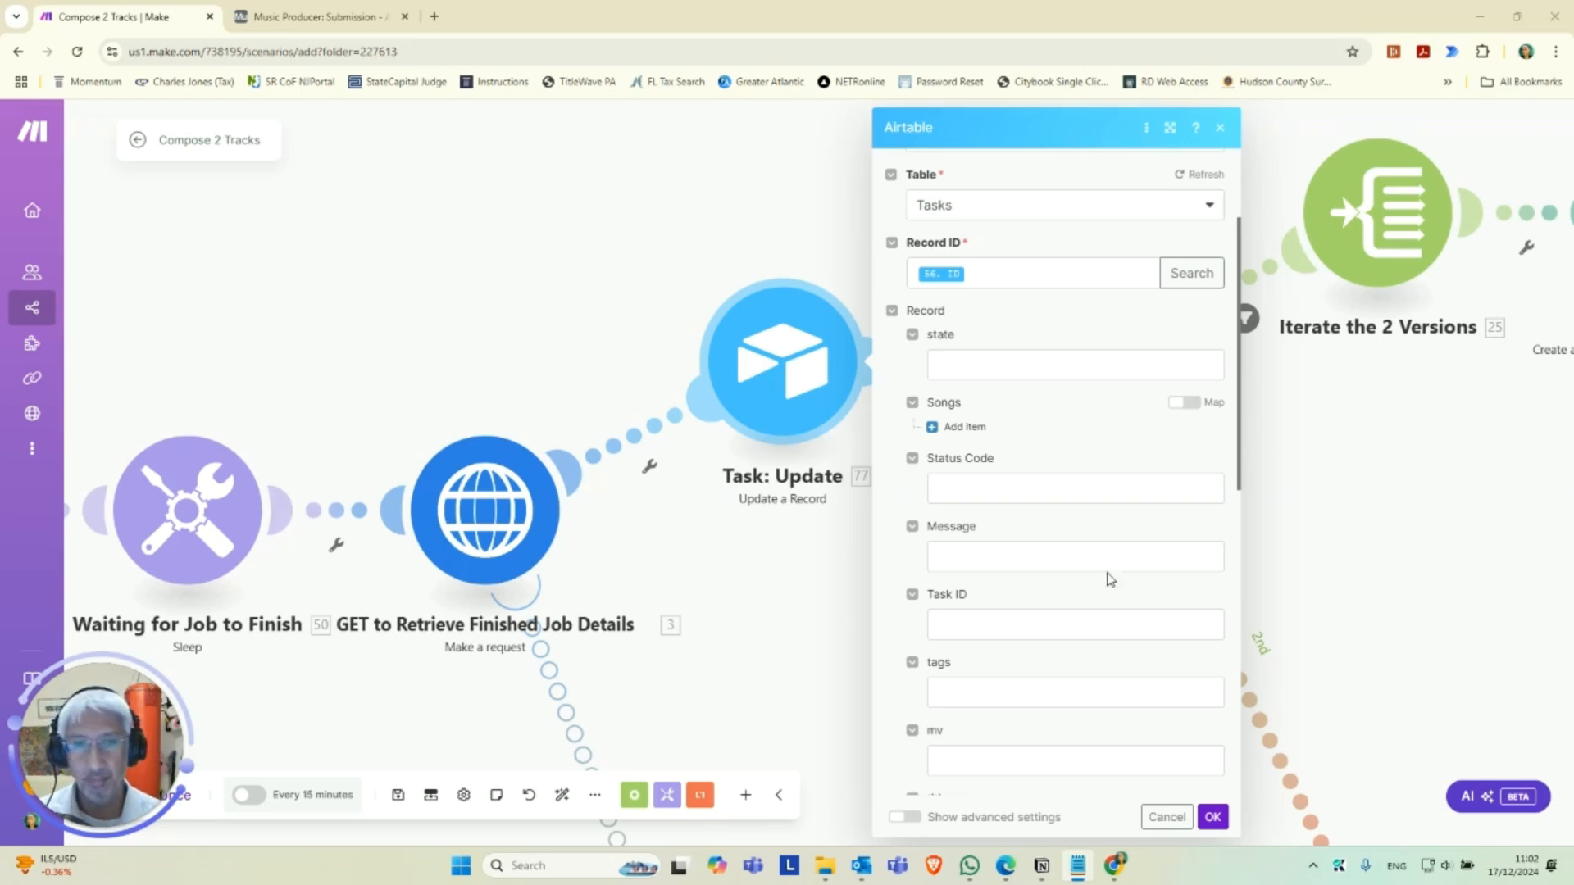
Fill the state field of the Task: Update record with the copied 3. Data[] state mapping.
{"action": "scroll", "coordinate": [981, 637], "scroll_direction": "down", "scroll_amount": 6}
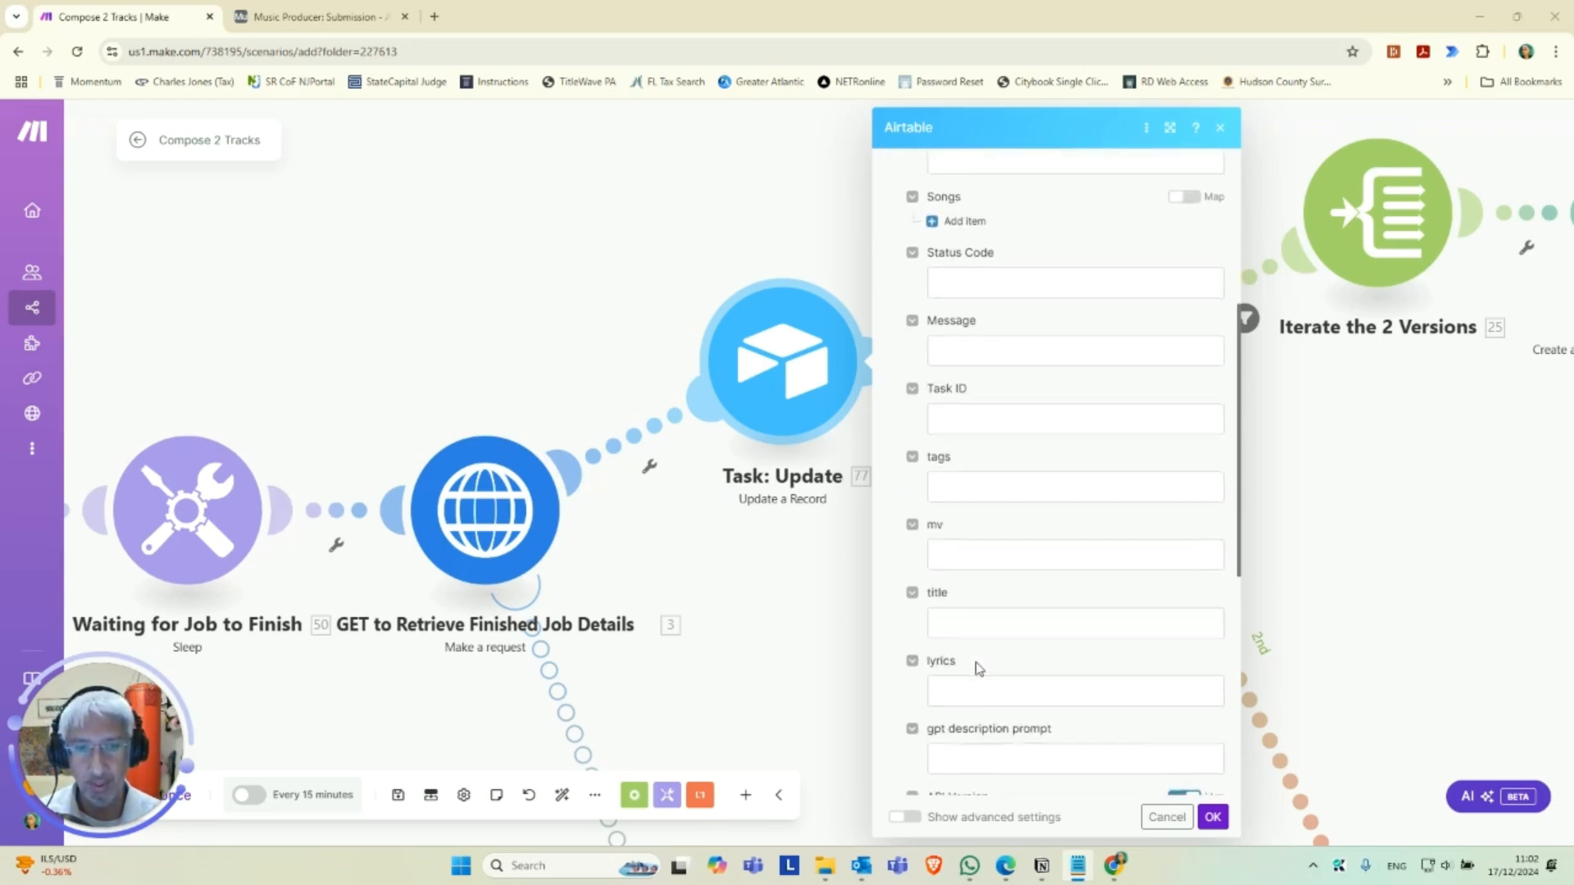
{"action": "scroll", "coordinate": [992, 661], "scroll_direction": "down", "scroll_amount": 4}
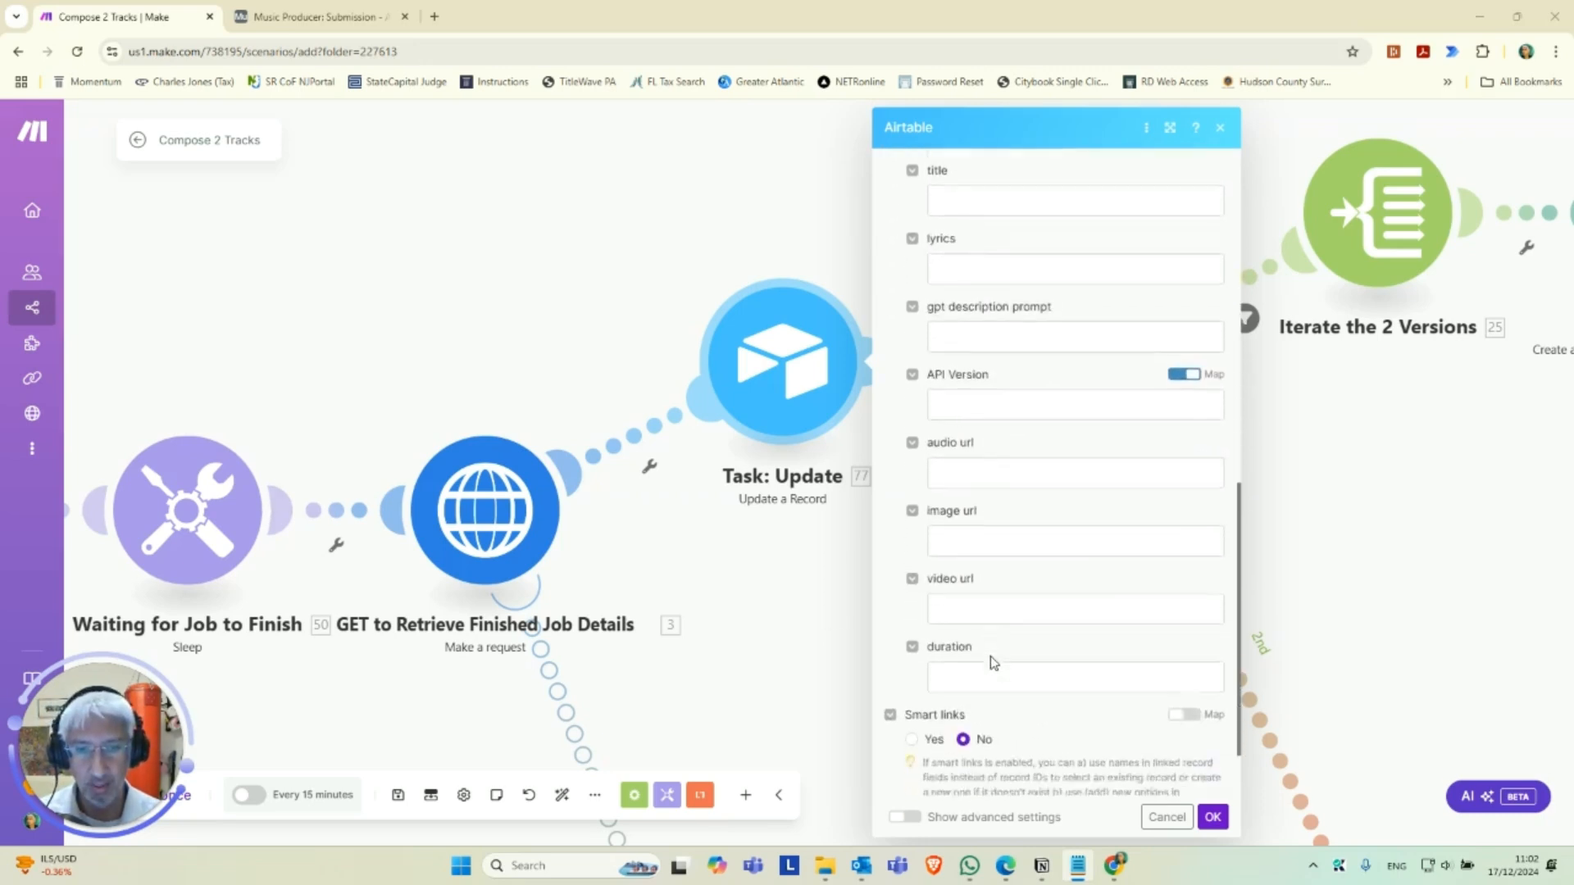
{"action": "scroll", "coordinate": [1002, 650], "scroll_direction": "up", "scroll_amount": 5}
{"action": "scroll", "coordinate": [1000, 640], "scroll_direction": "up", "scroll_amount": 7}
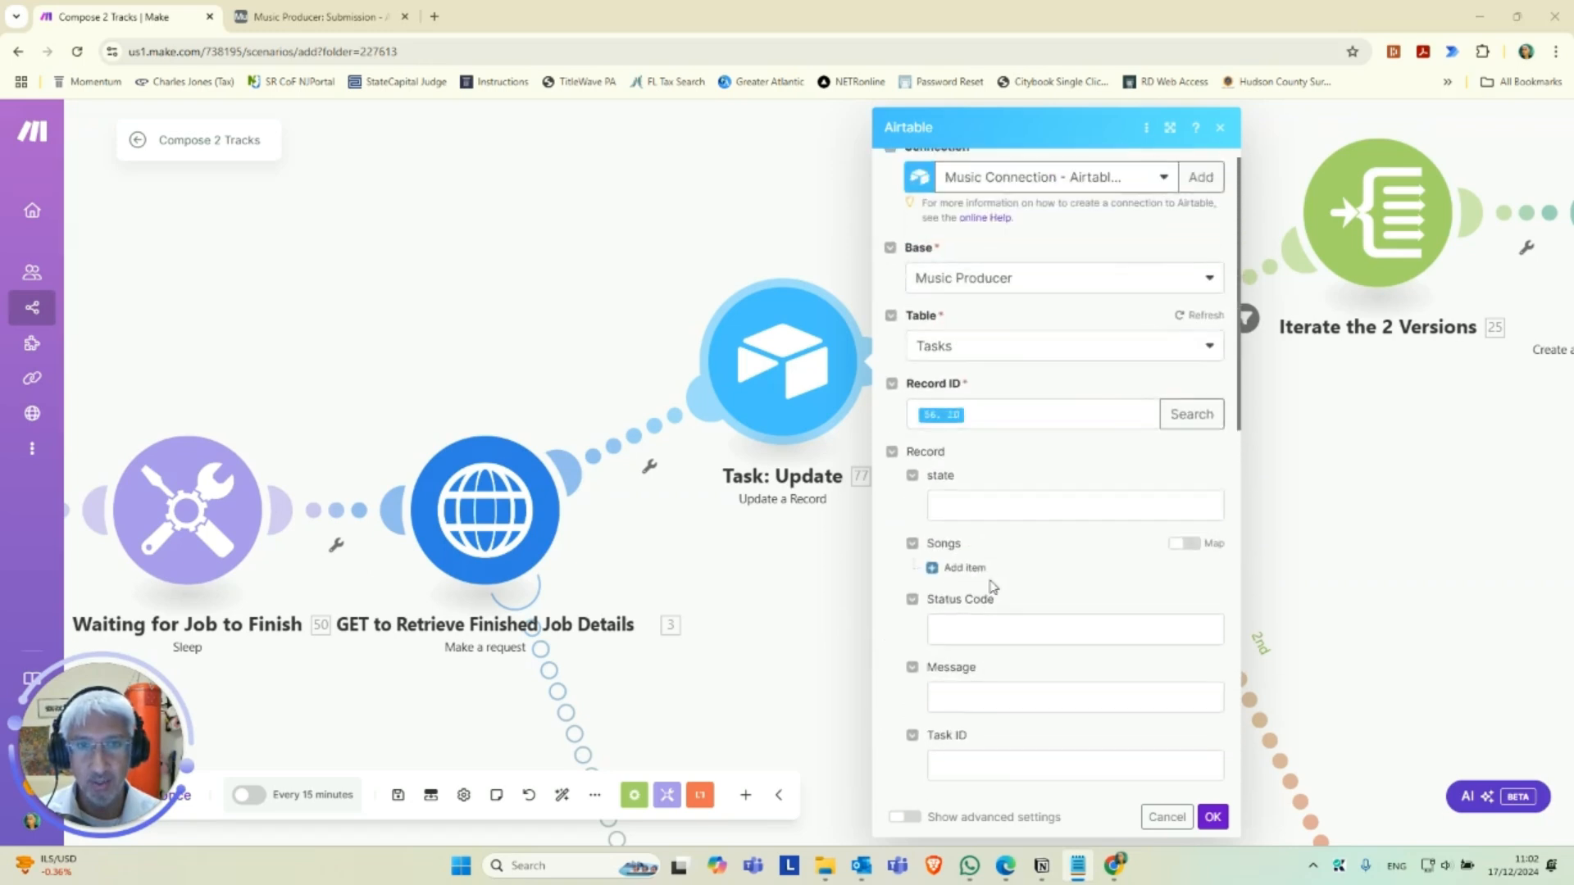
{"action": "left_click", "coordinate": [976, 510]}
{"action": "type", "text": "3. Data[]: state"}
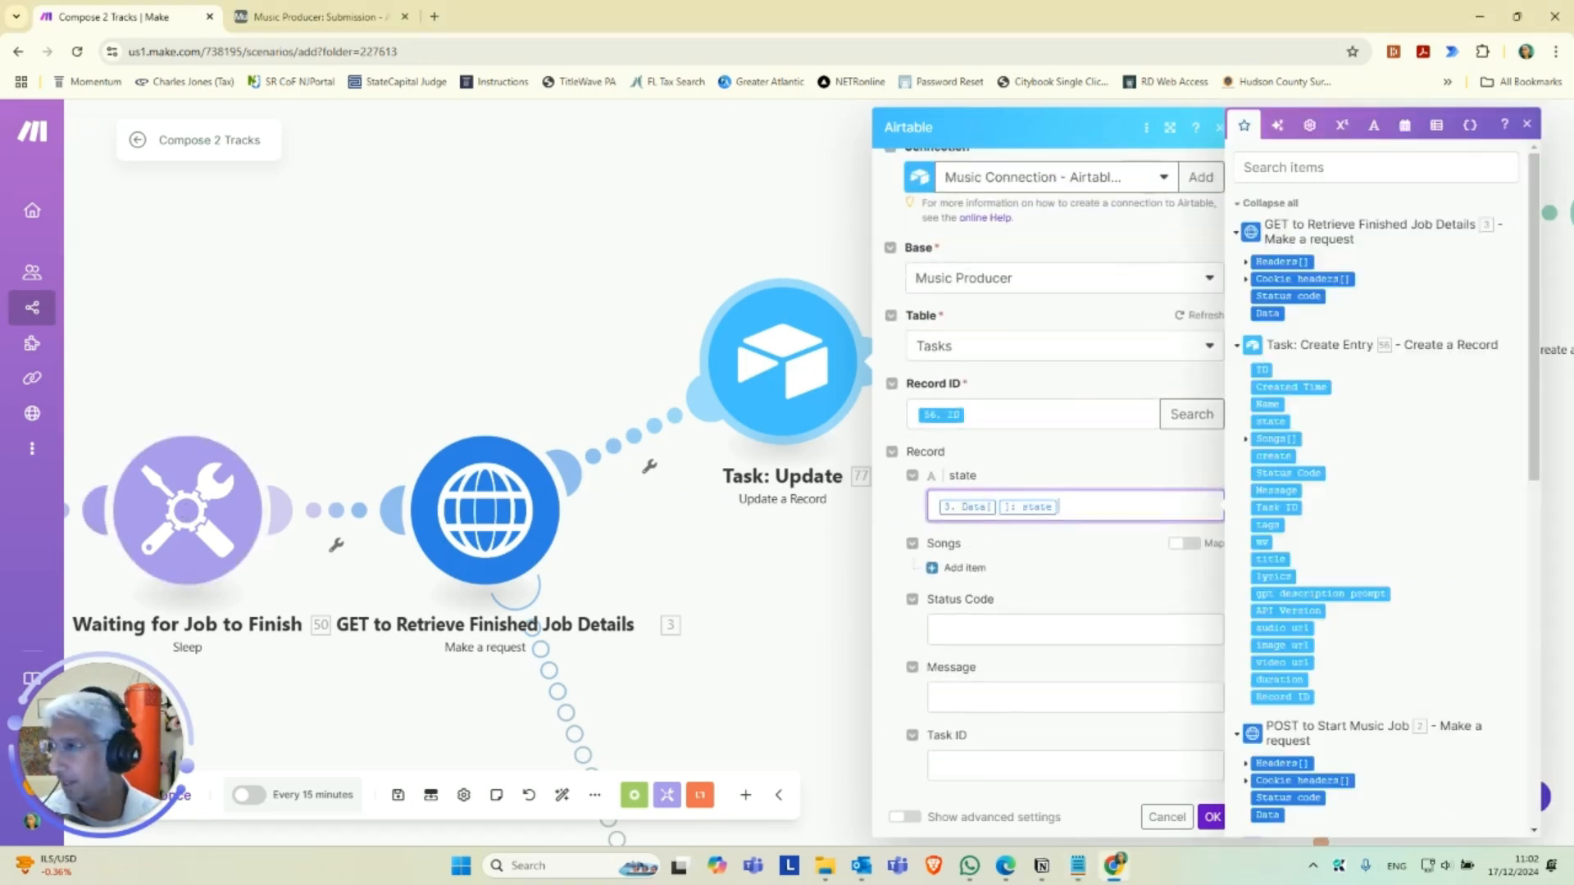
Copy the tags and mv mappings of 3. Data[] from Notepad into the matching Task: Update fields.
{"action": "key", "text": "alt+Tab"}
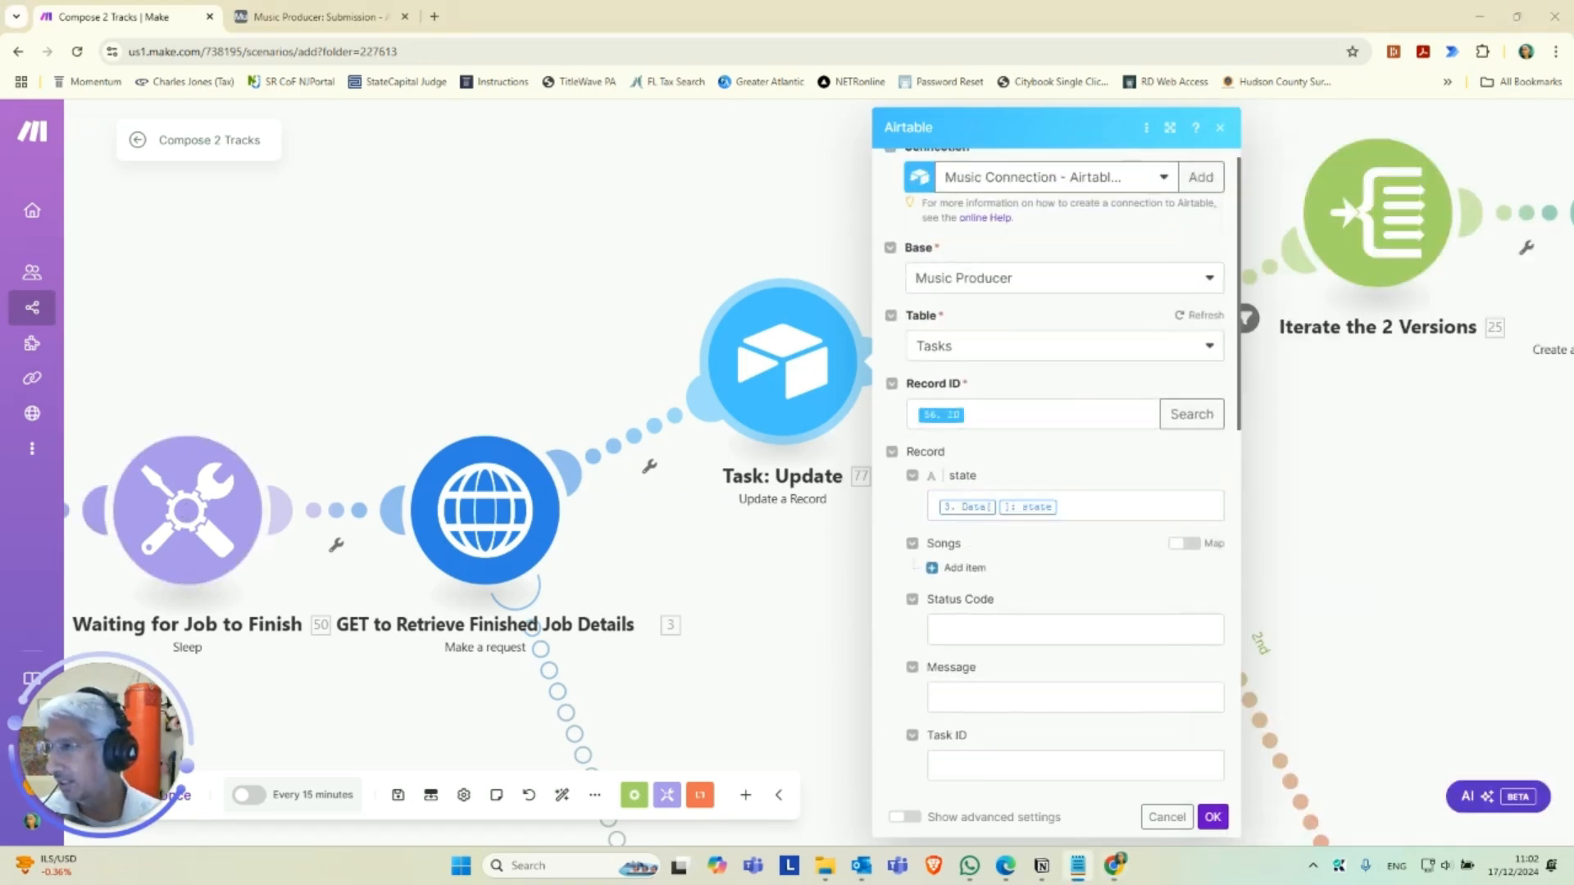
{"action": "scroll", "coordinate": [990, 566], "scroll_direction": "down", "scroll_amount": 2}
{"action": "left_click", "coordinate": [977, 669]}
{"action": "type", "text": "3. Data[]: tags"}
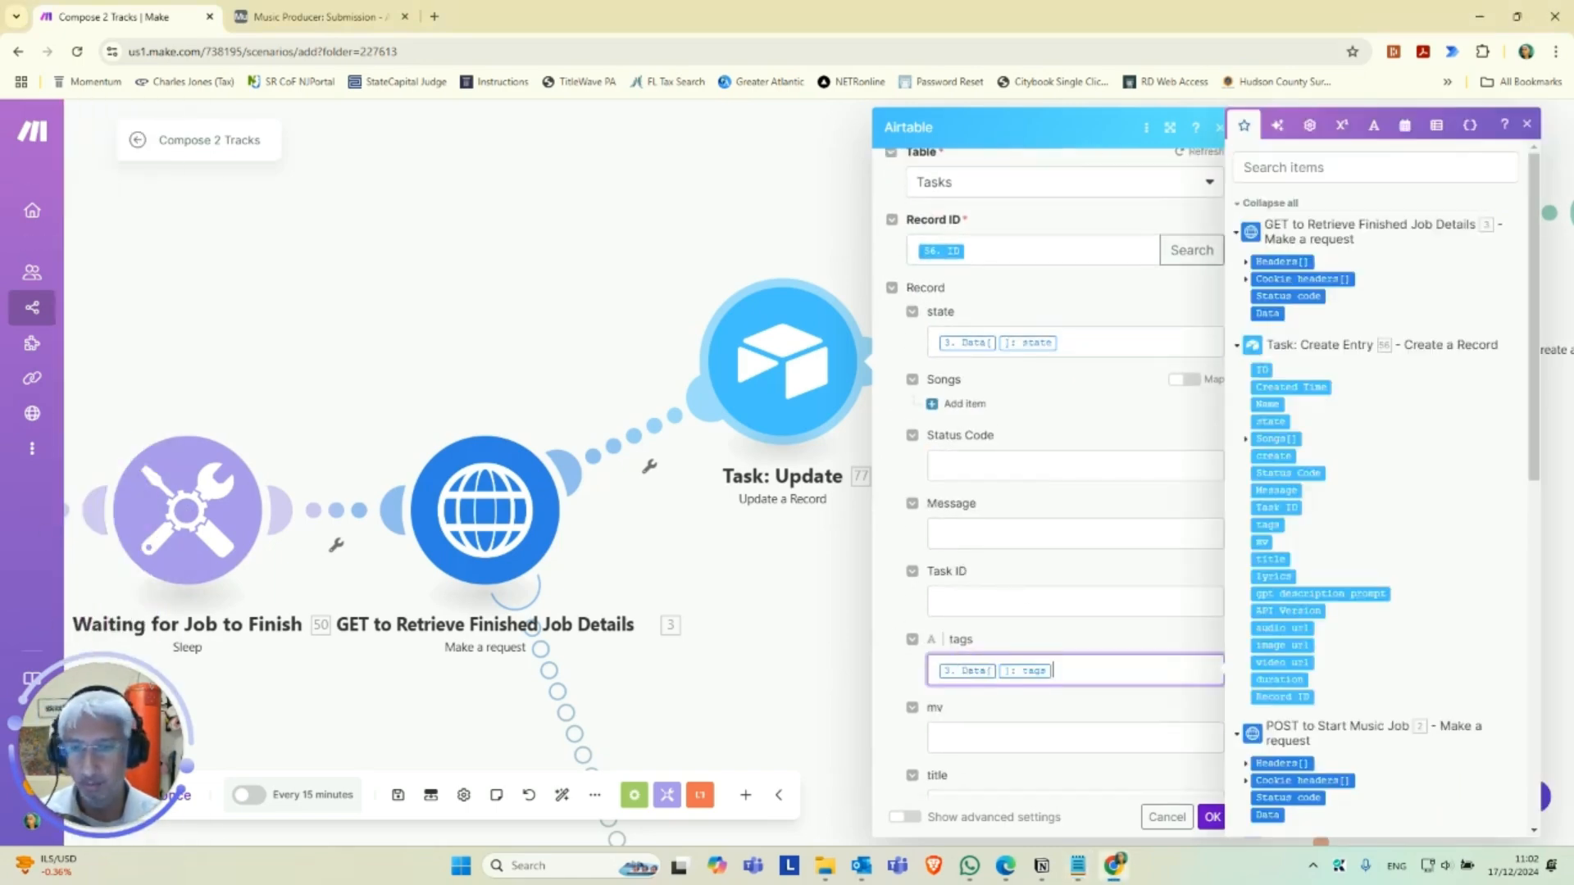
{"action": "key", "text": "alt+Tab"}
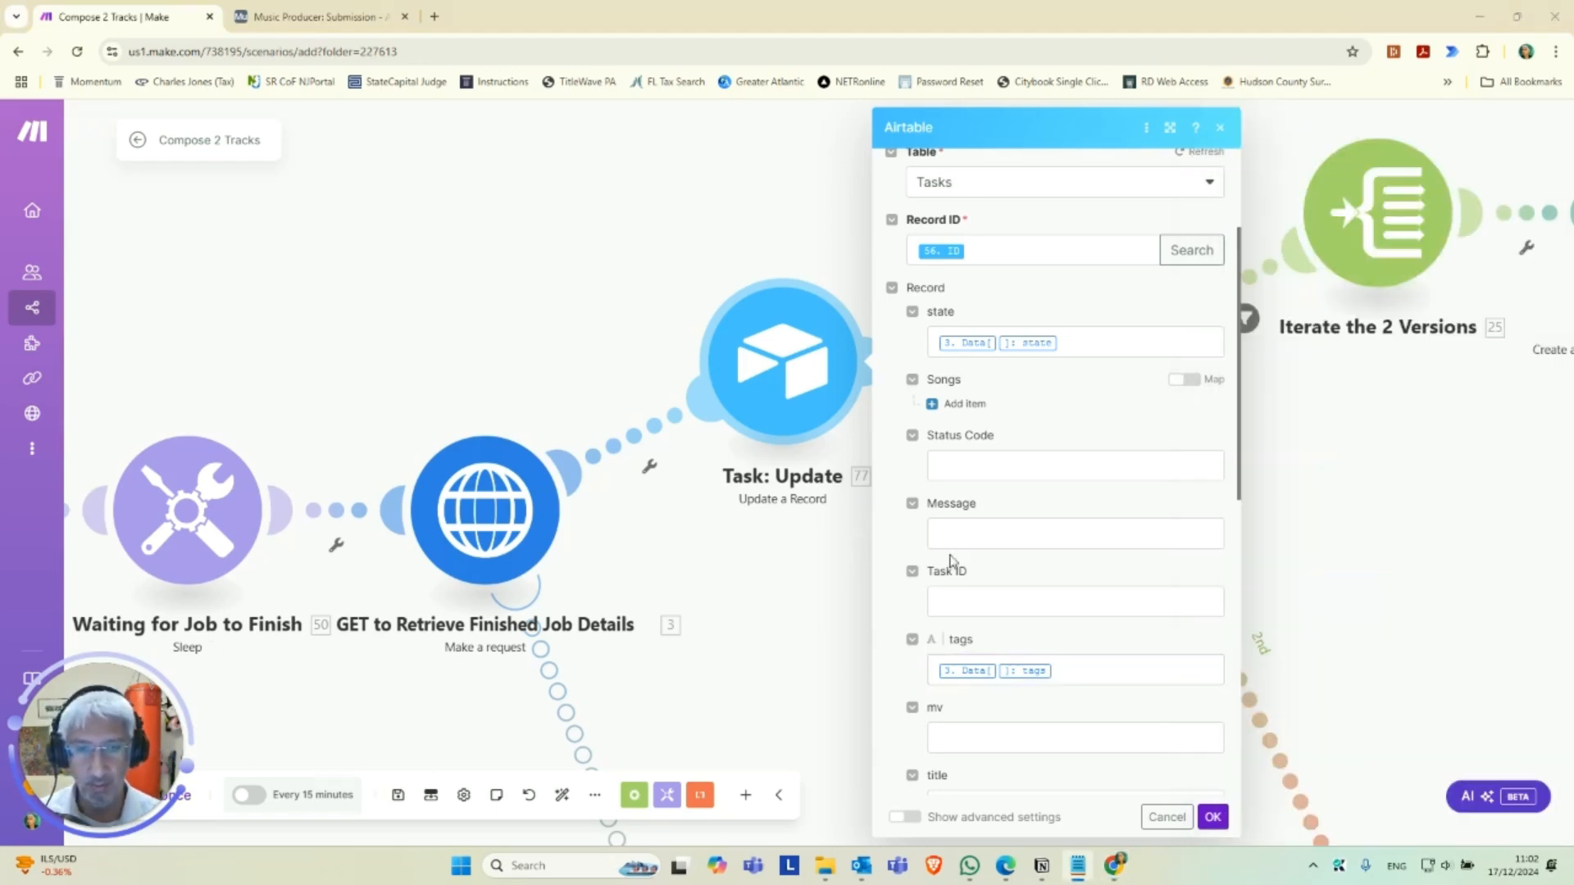
{"action": "scroll", "coordinate": [912, 553], "scroll_direction": "down", "scroll_amount": 1}
{"action": "left_click", "coordinate": [977, 636]}
{"action": "key", "text": "ctrl+v"}
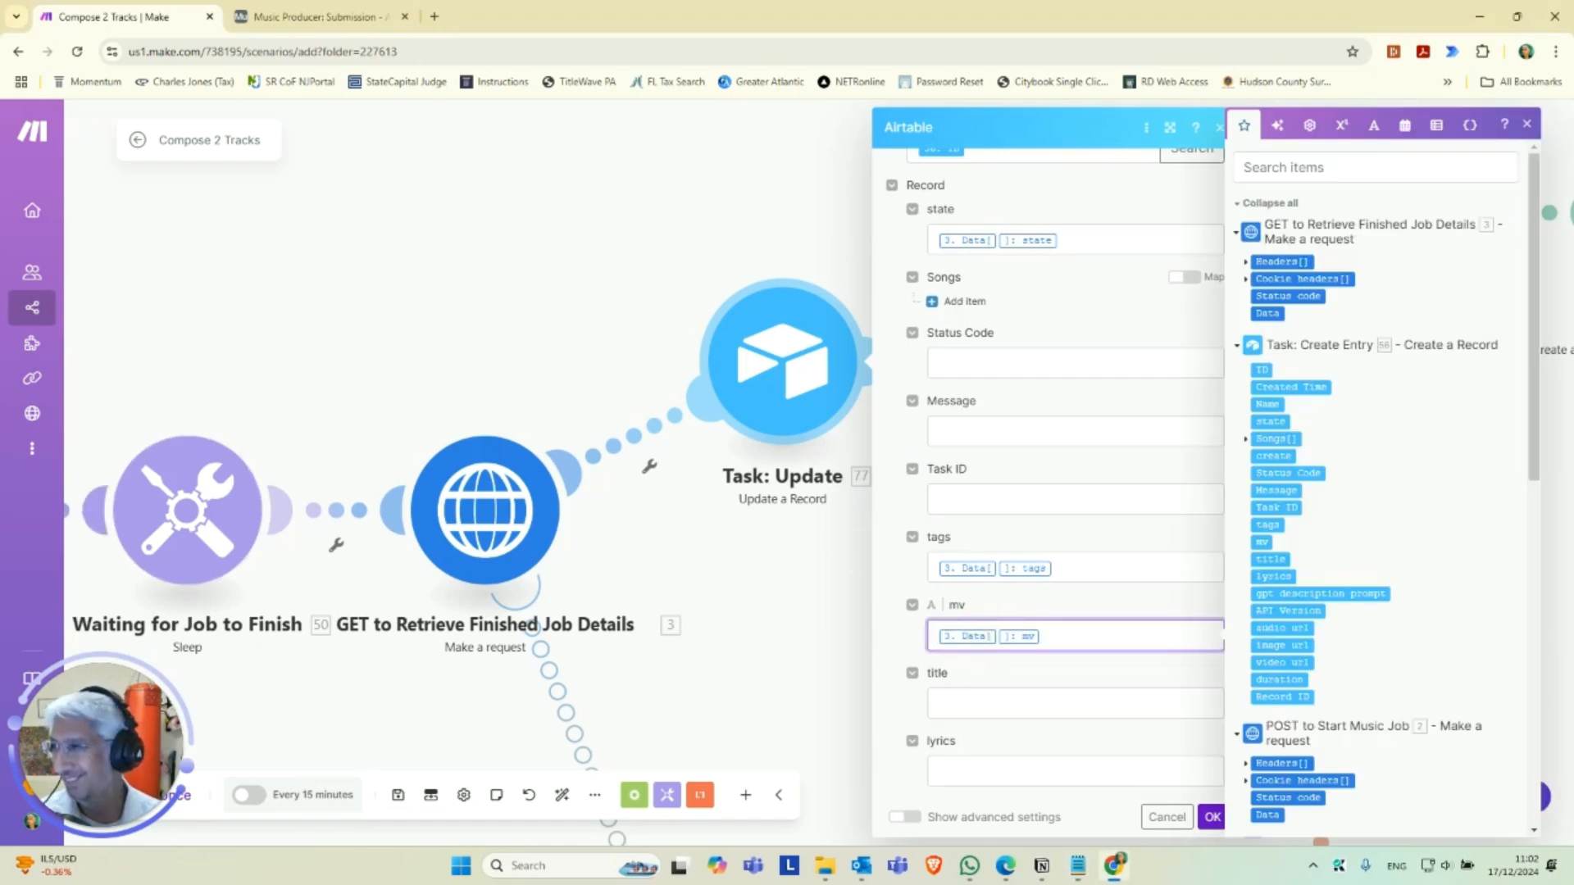
Copy the title and lyrics mappings of 3. Data[] from Notepad into the matching Task: Update fields.
{"action": "key", "text": "alt+Tab"}
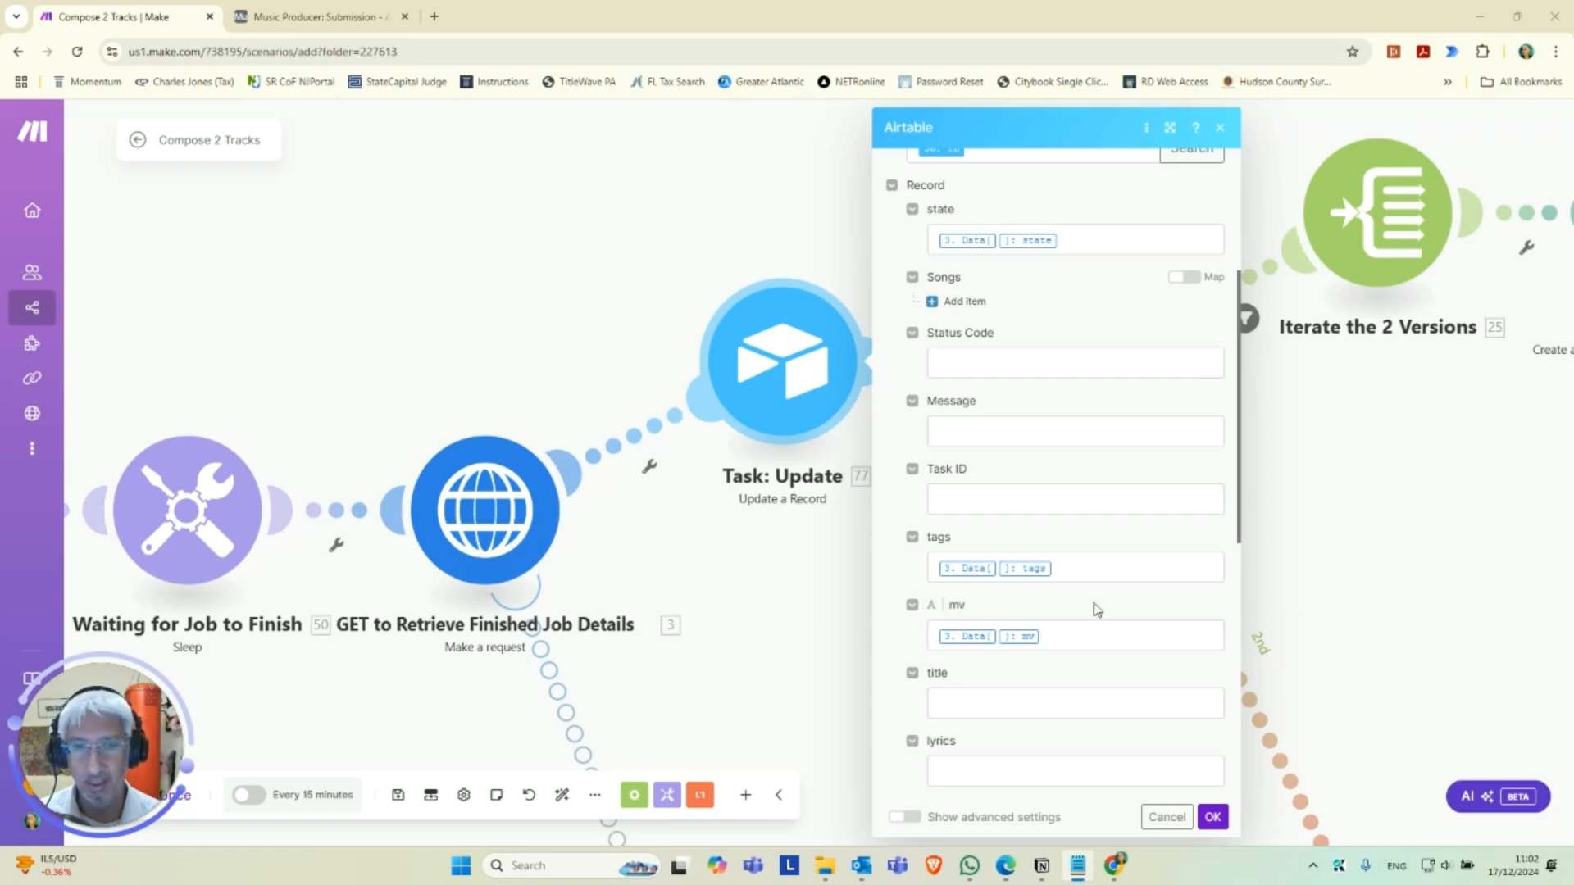
{"action": "scroll", "coordinate": [993, 599], "scroll_direction": "down", "scroll_amount": 2}
{"action": "left_click", "coordinate": [995, 562]}
{"action": "type", "text": "3. Data[]: title"}
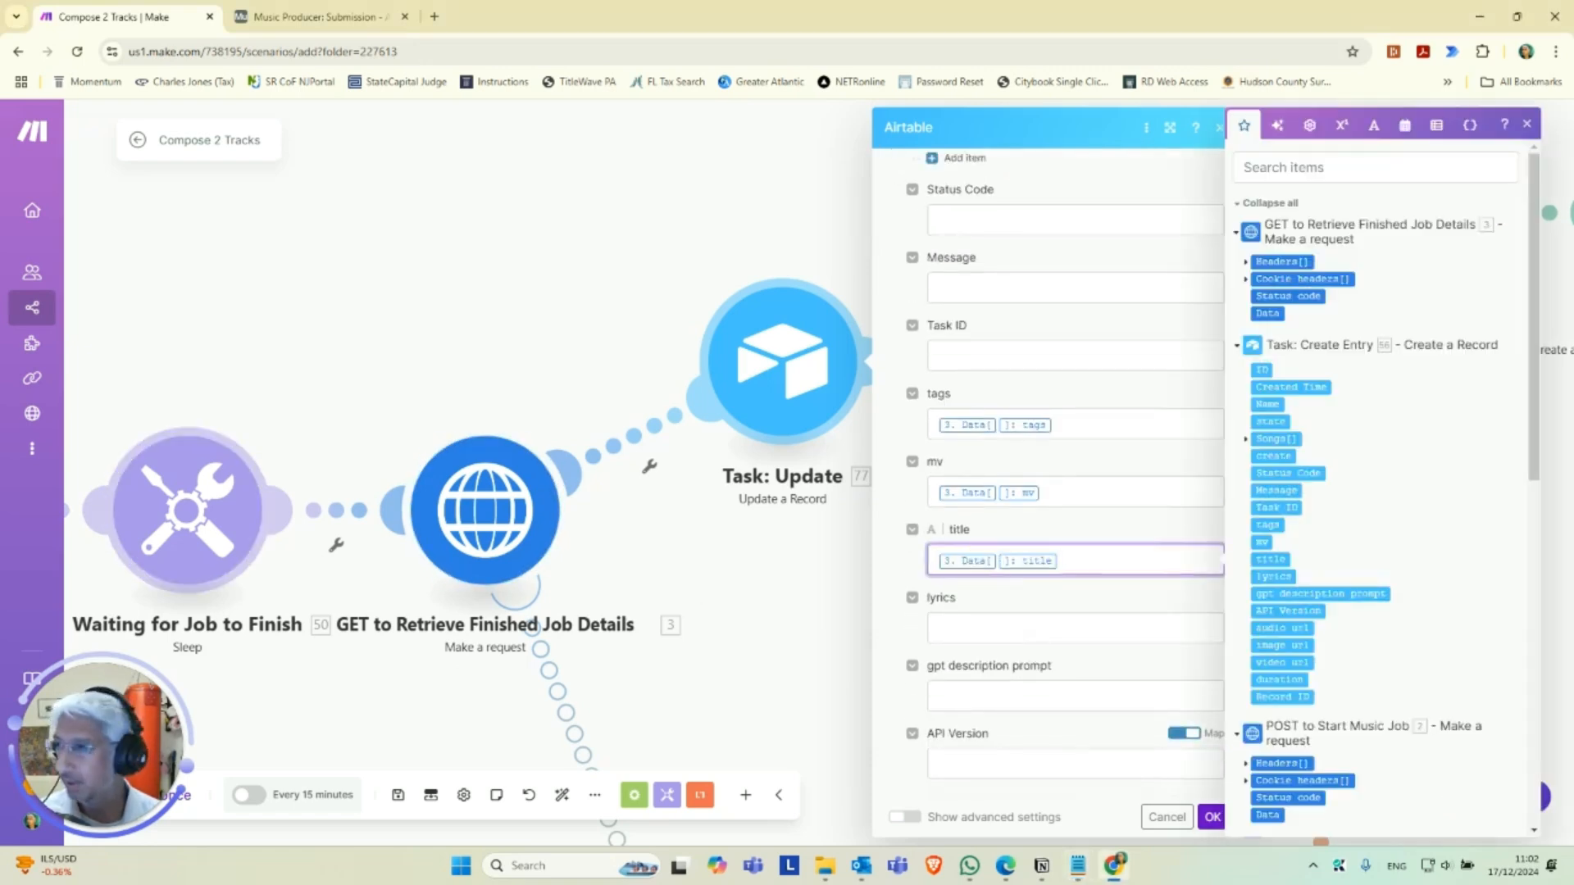
{"action": "key", "text": "alt+Tab"}
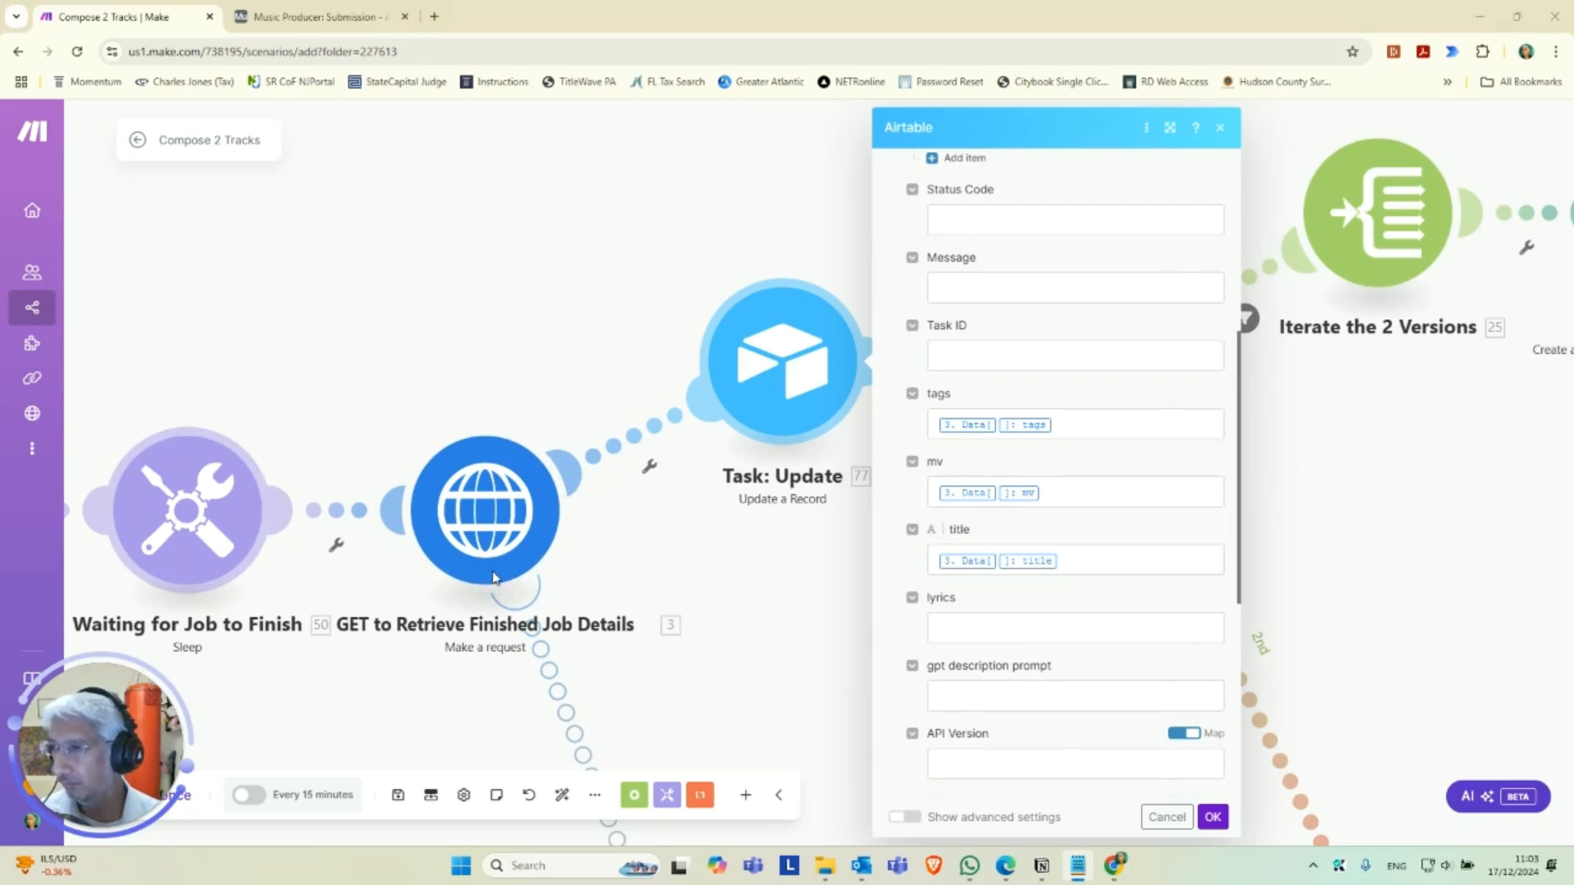
{"action": "left_click", "coordinate": [982, 631]}
{"action": "key", "text": "ctrl+v"}
{"action": "scroll", "coordinate": [981, 634], "scroll_direction": "down", "scroll_amount": 1}
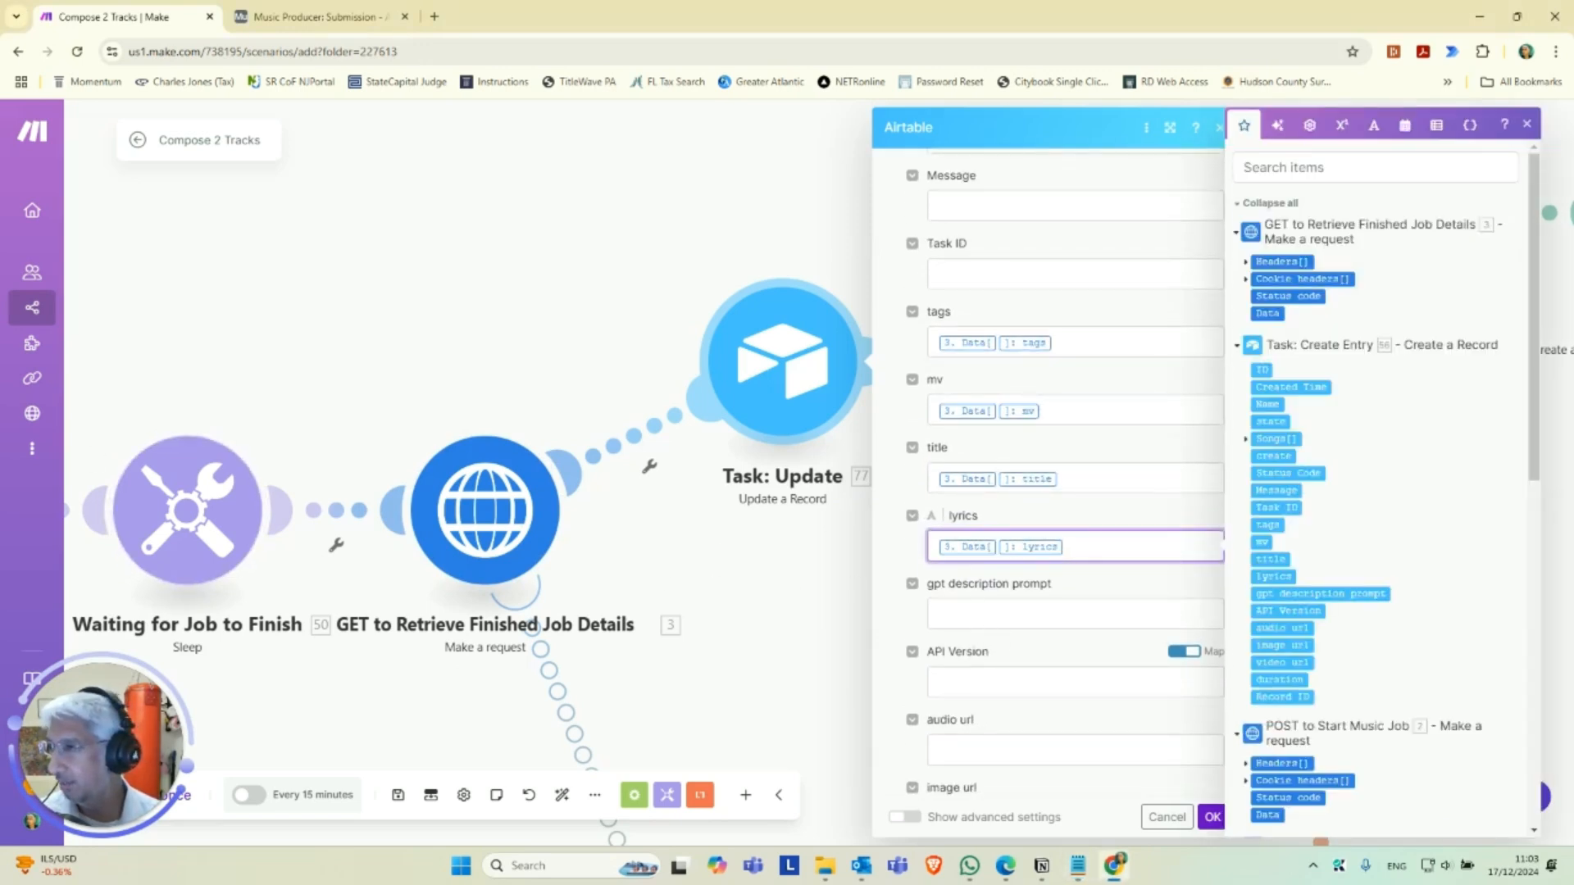
Copy the gpt_description_prompt mapping of 3. Data[] from Notepad into the gpt description prompt field.
{"action": "key", "text": "alt+Tab"}
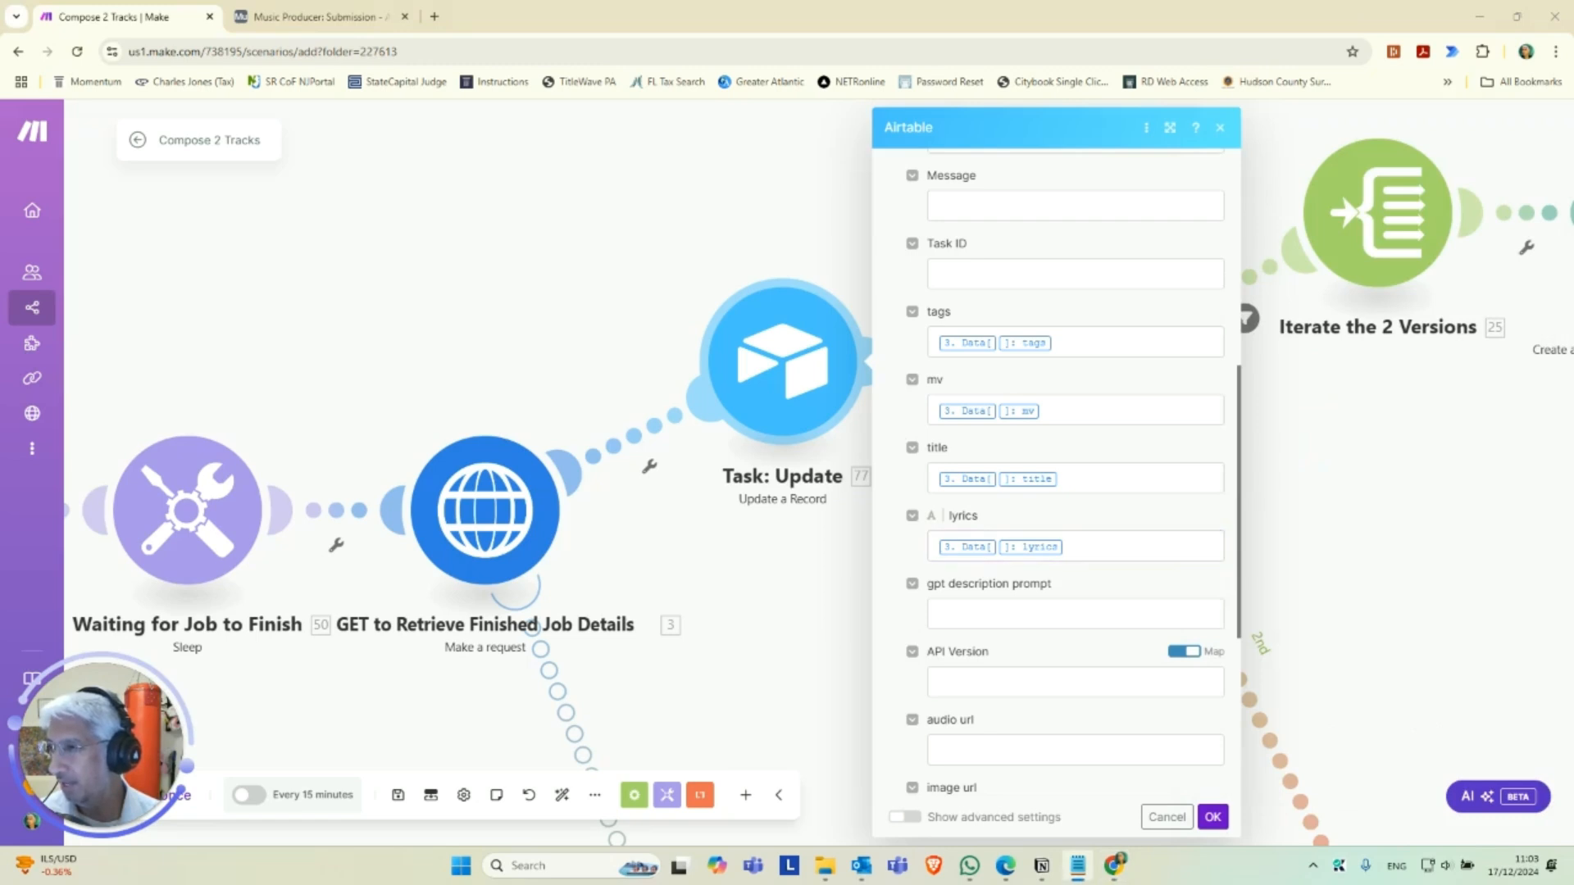
{"action": "left_click", "coordinate": [977, 615]}
{"action": "type", "text": "3. Data[]: gpt_description_prompt"}
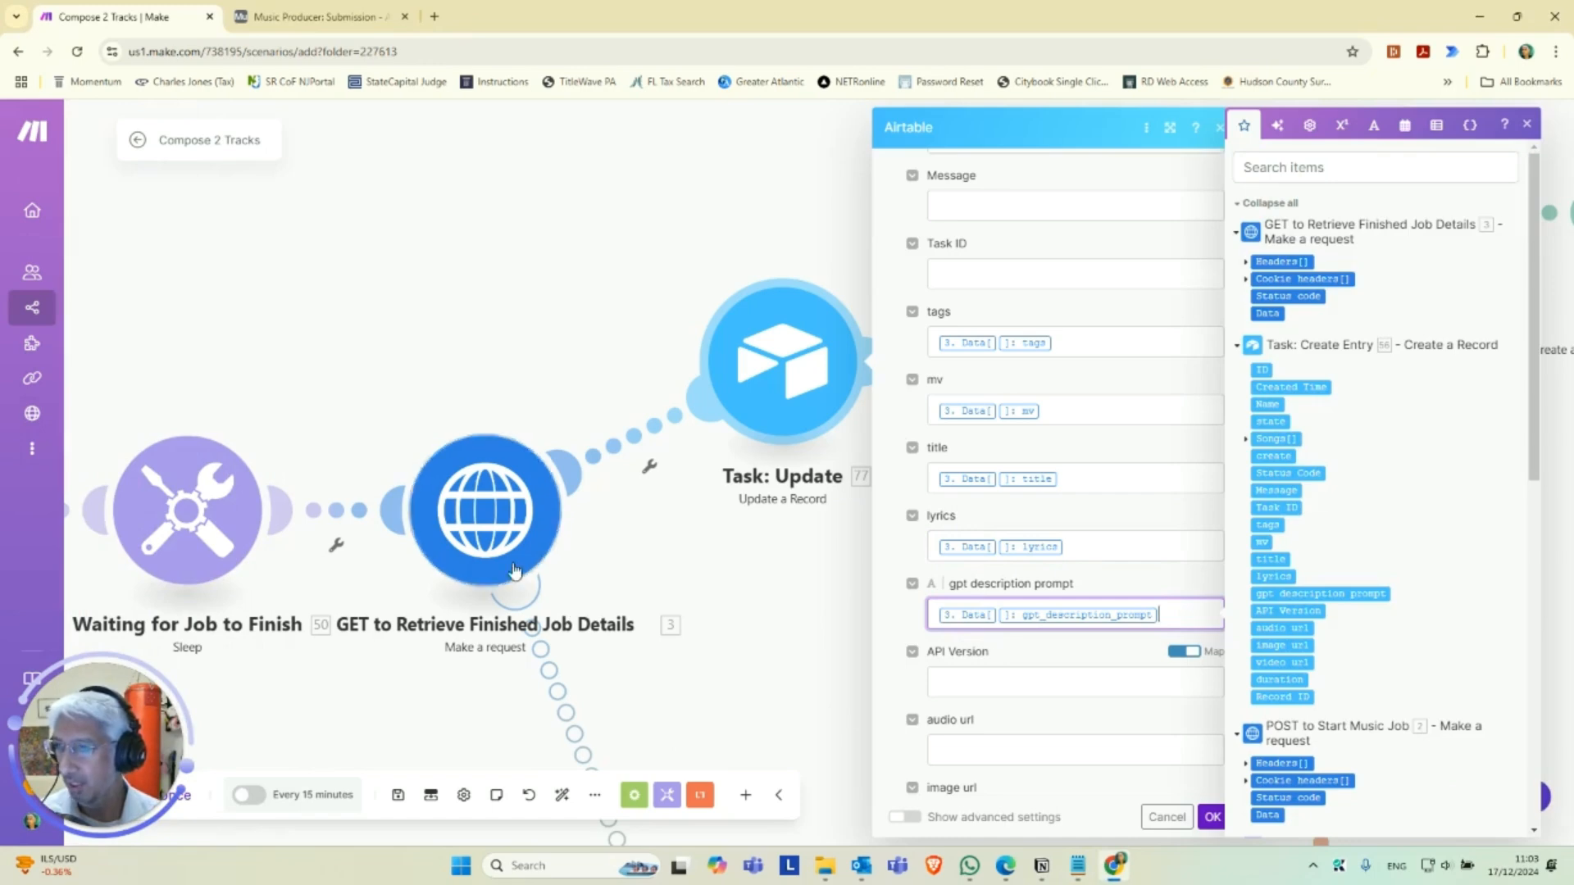
{"action": "scroll", "coordinate": [1000, 633], "scroll_direction": "down", "scroll_amount": 1}
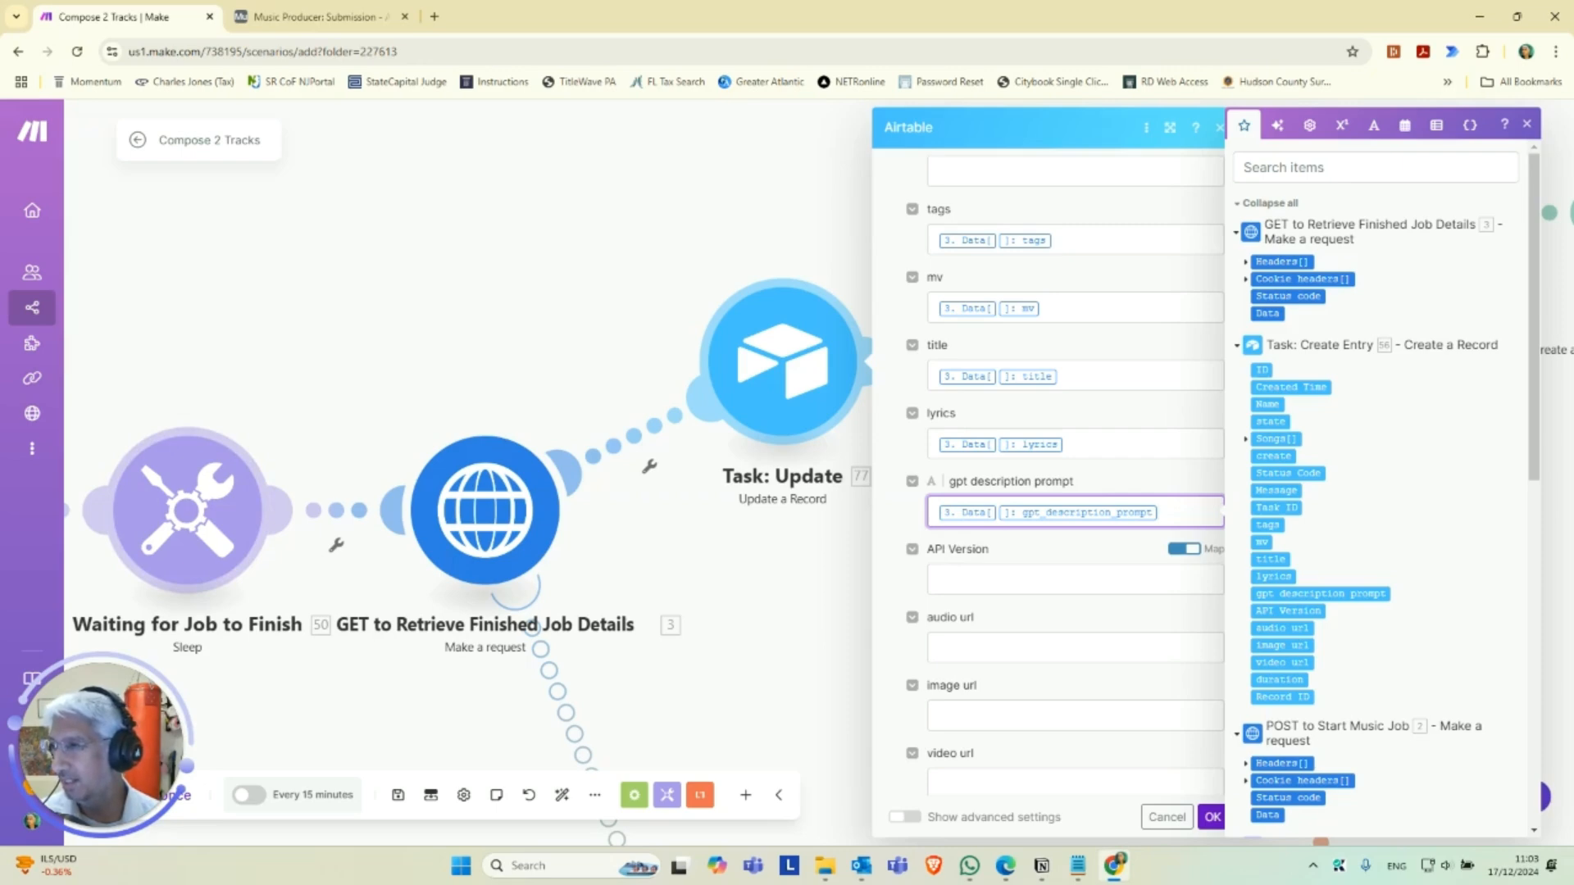
Copy the audio_url and image_url mappings of 3. Data[] from Notepad into the audio url and image url fields.
{"action": "key", "text": "alt+Tab"}
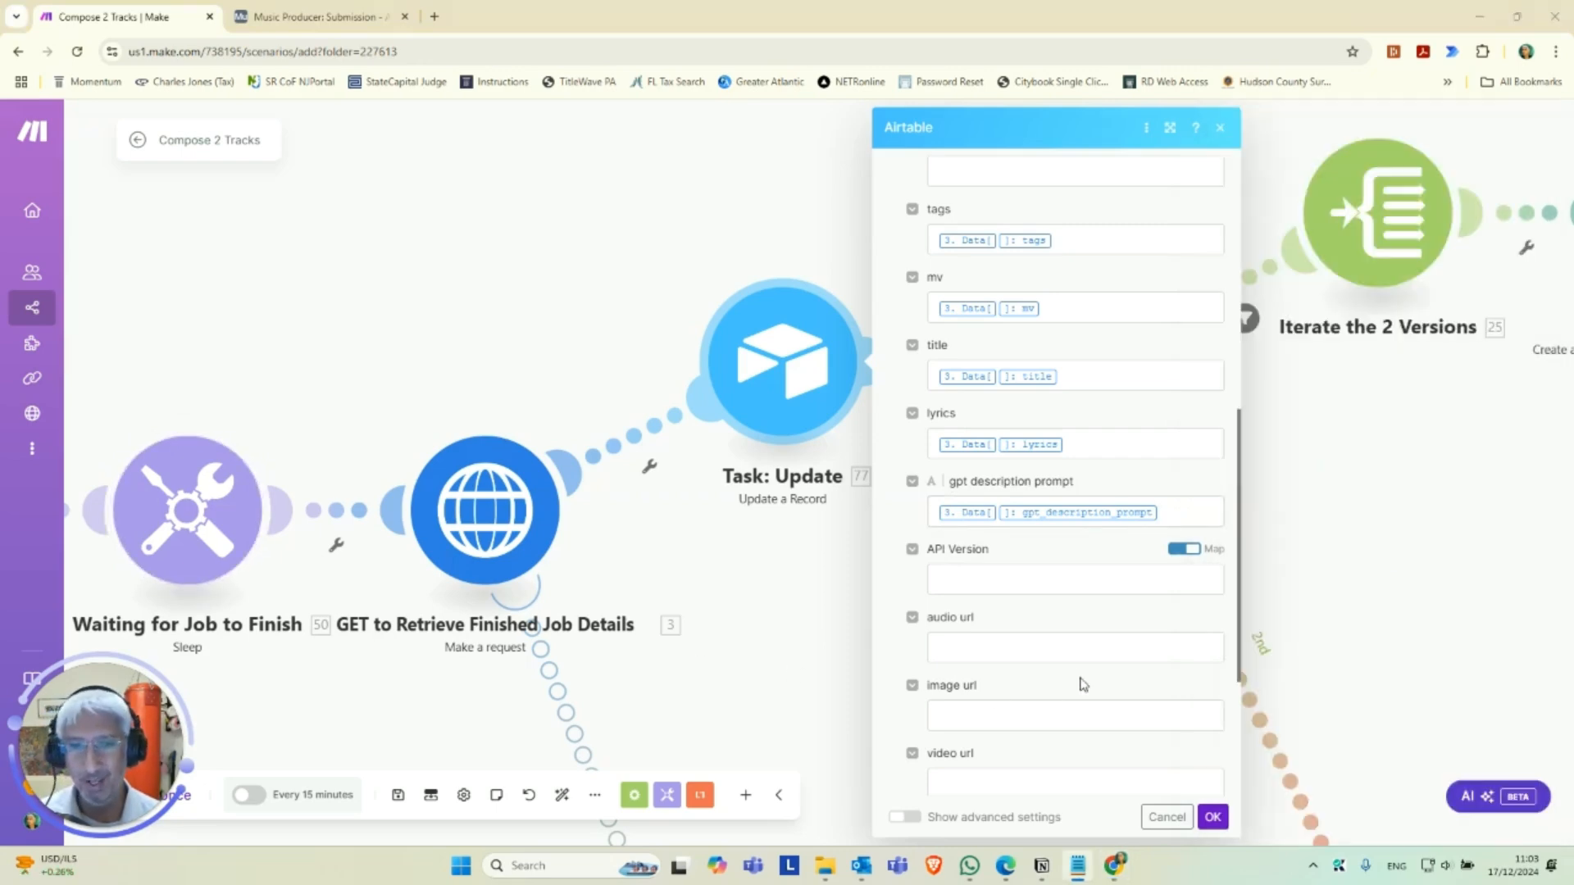
{"action": "left_click", "coordinate": [1032, 648]}
{"action": "type", "text": "{{3.data[].audio_url}}"}
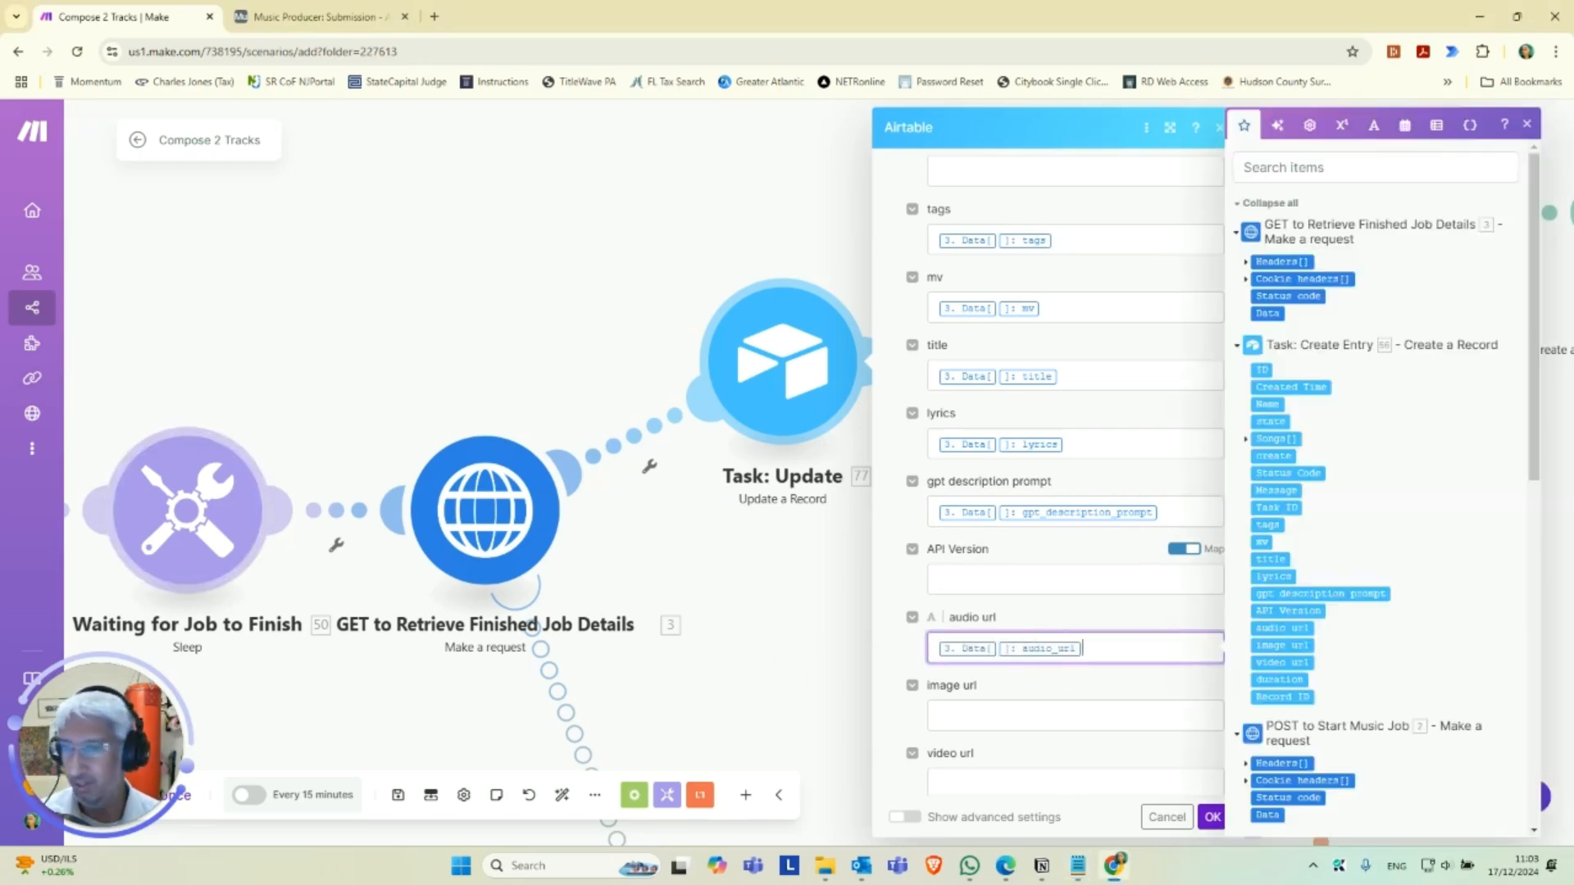
{"action": "key", "text": "alt+Tab"}
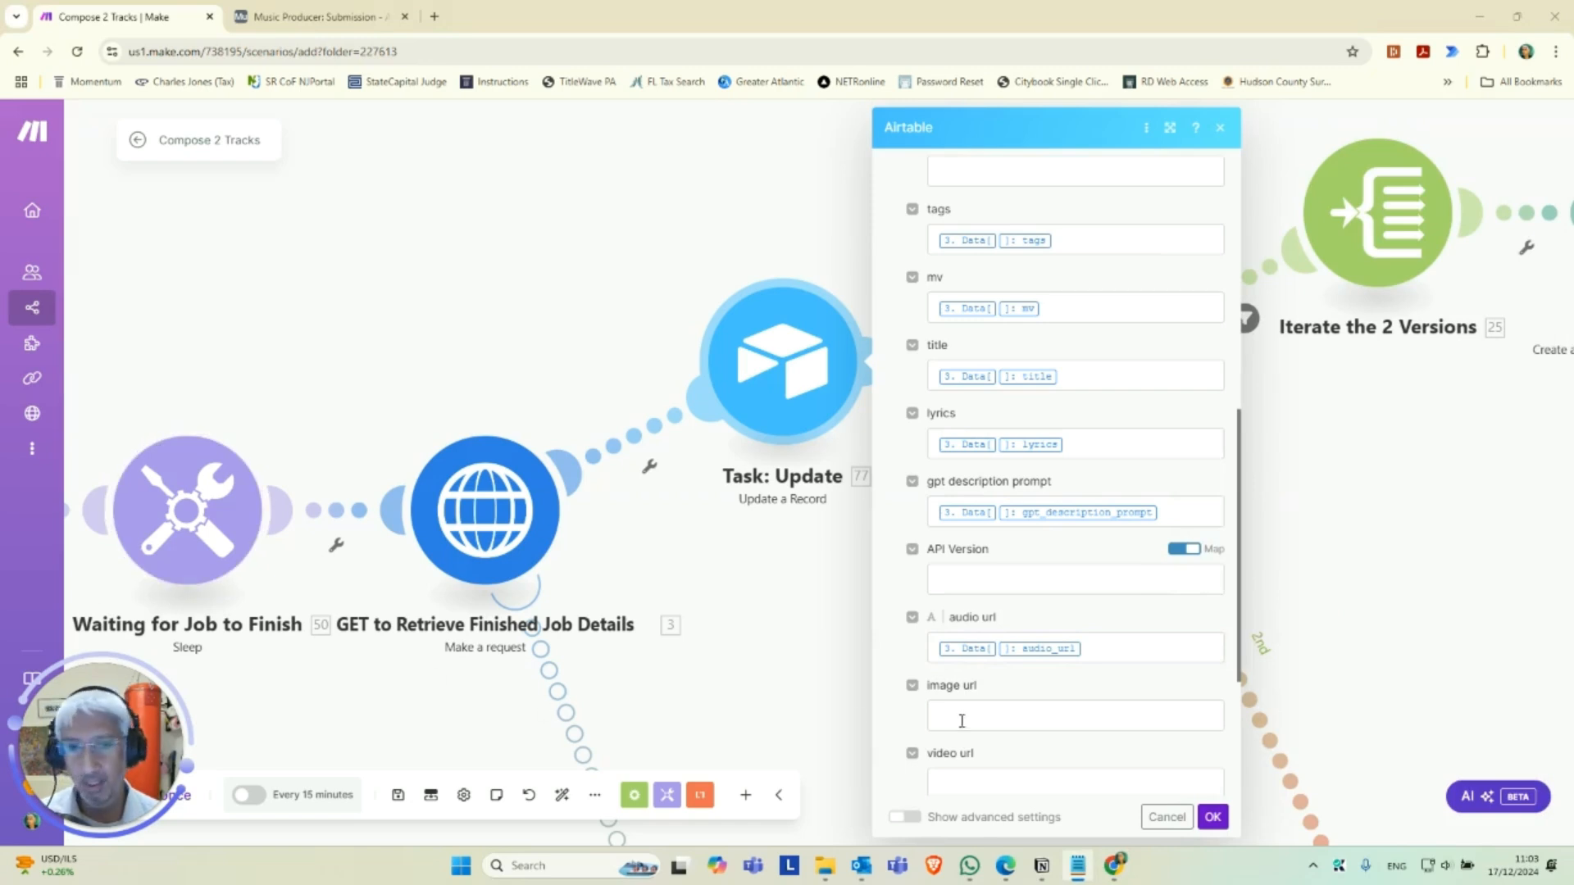
{"action": "left_click", "coordinate": [1014, 714]}
{"action": "type", "text": "3. Data[]: image_url"}
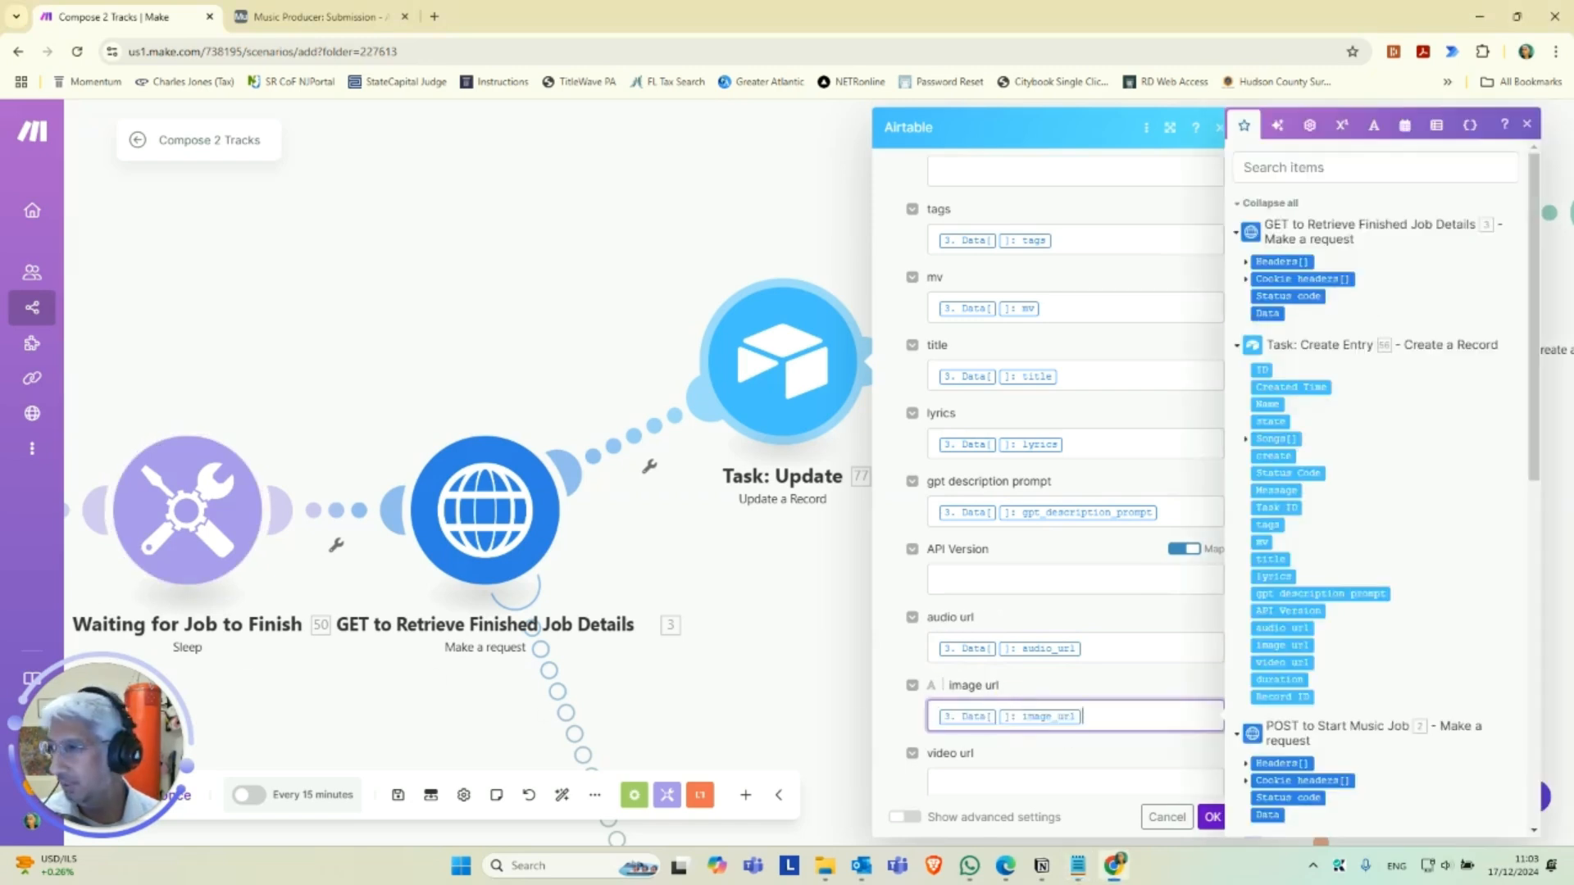
Copy the video_url and duration mappings of 3. Data[] from Notepad into their fields and save the Task: Update module.
{"action": "key", "text": "alt+Tab"}
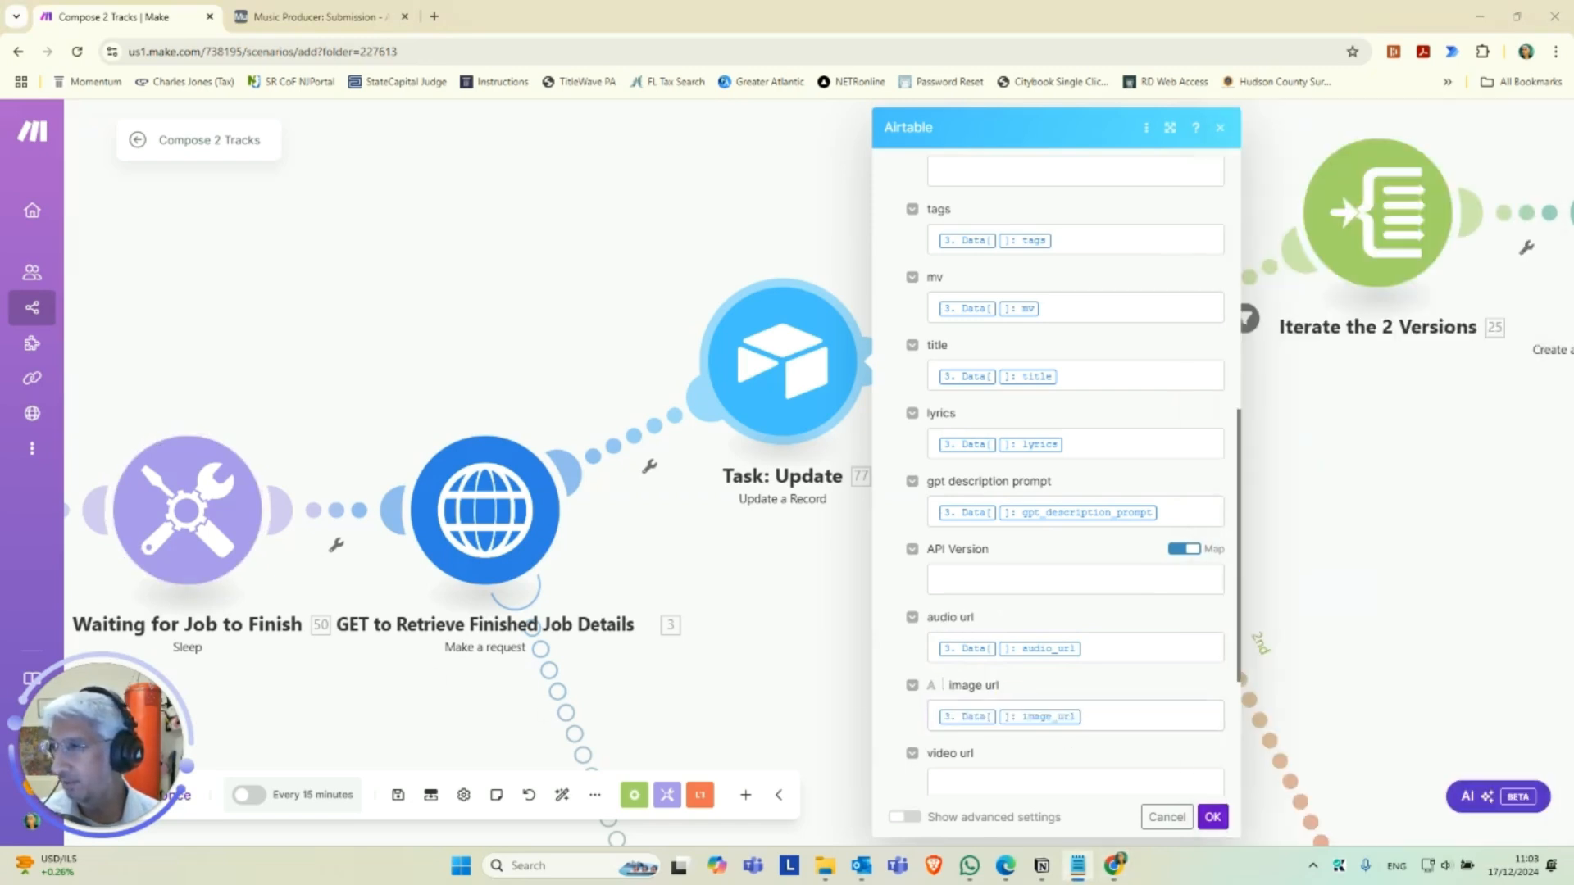
{"action": "scroll", "coordinate": [523, 661], "scroll_direction": "down", "scroll_amount": 2}
{"action": "scroll", "coordinate": [913, 660], "scroll_direction": "down", "scroll_amount": 4}
{"action": "left_click", "coordinate": [919, 521]}
{"action": "type", "text": "3. Data[ ]: video_url"}
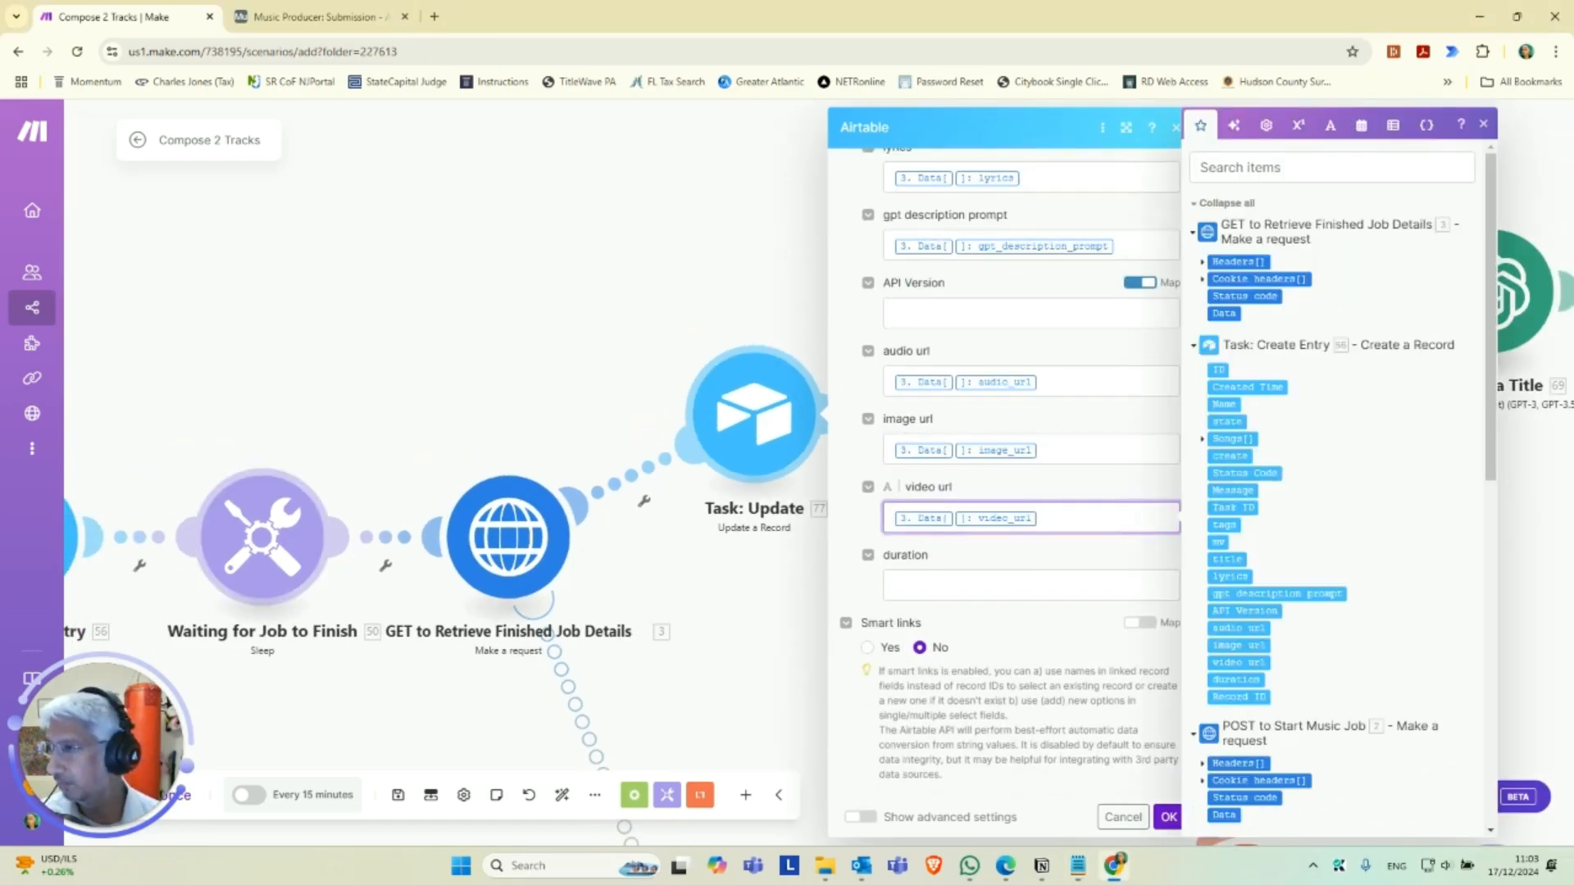
{"action": "key", "text": "alt+Tab"}
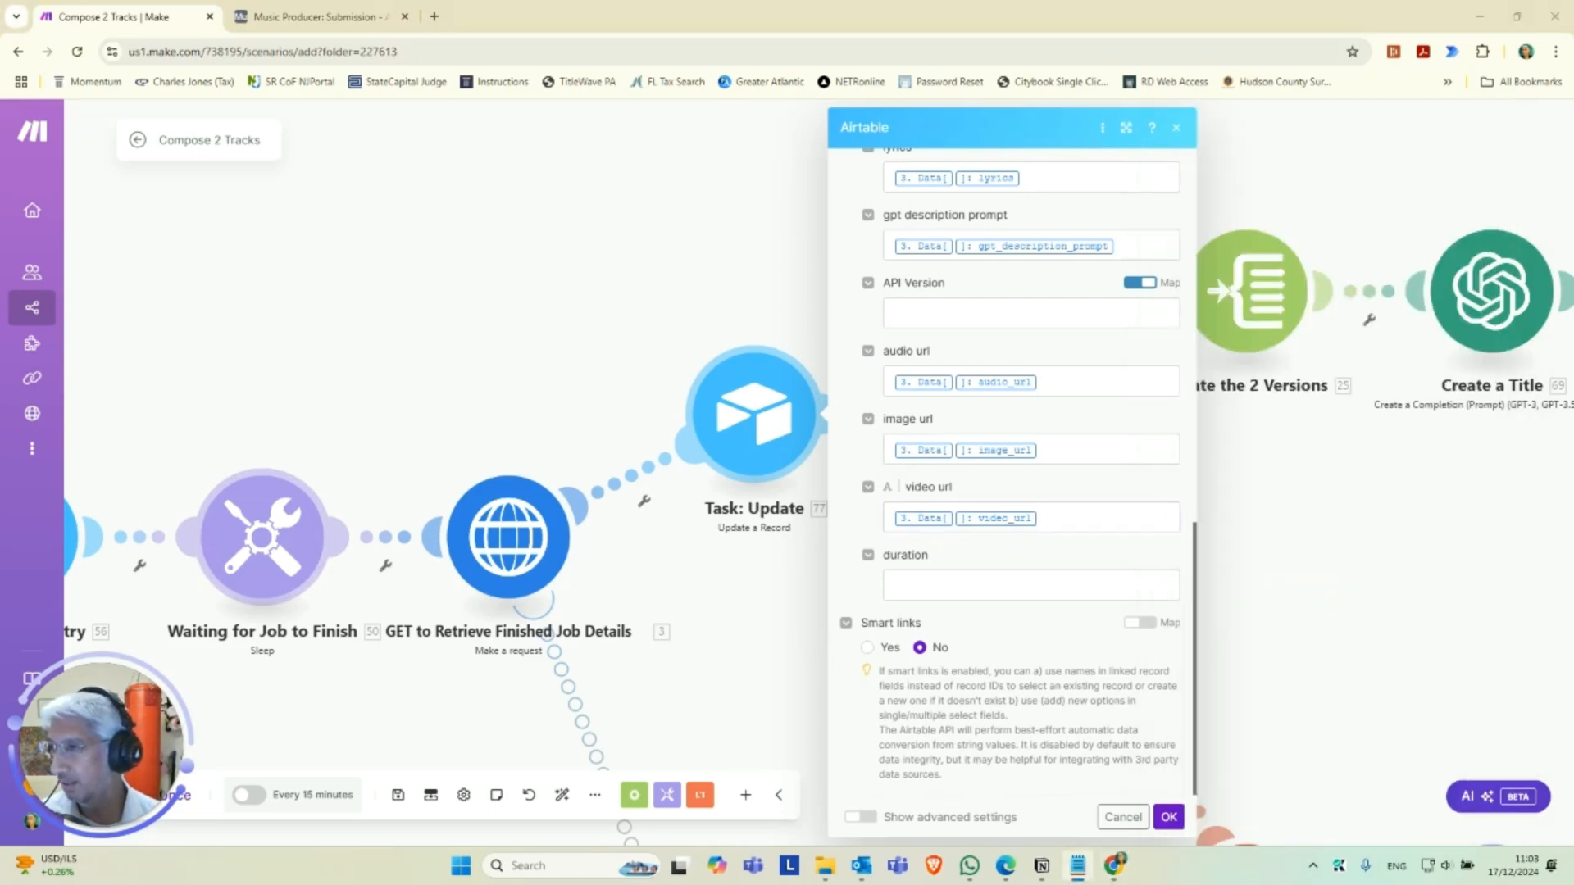
{"action": "left_click", "coordinate": [921, 580]}
{"action": "type", "text": "3. Data[]: duration"}
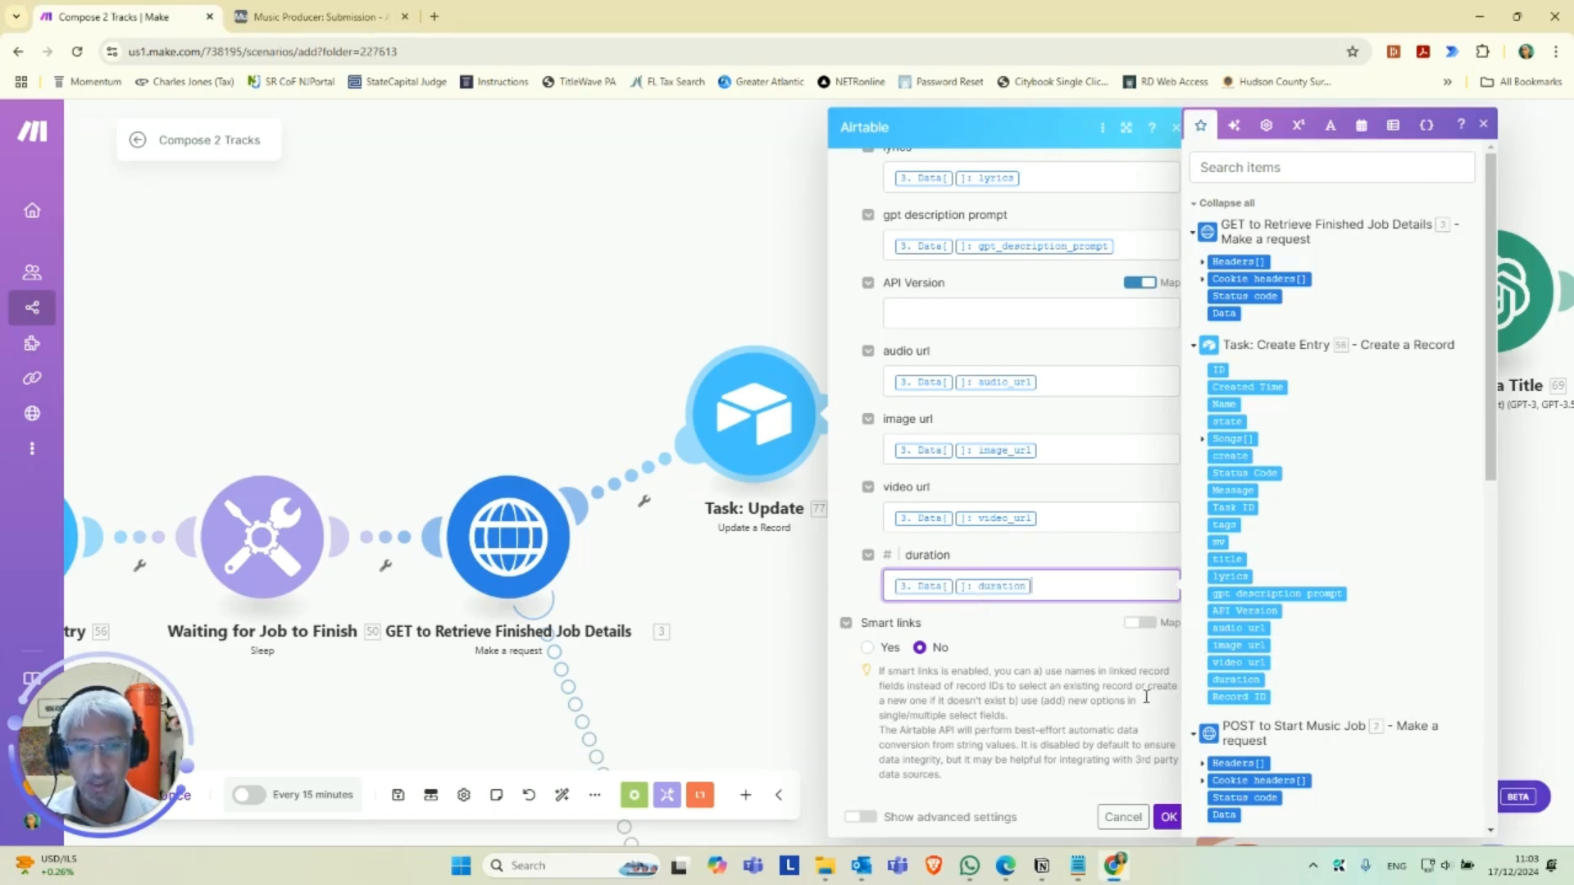
{"action": "left_click", "coordinate": [1165, 815]}
Review the filter condition on the Router's 2nd route to Debug EMail and close it.
{"action": "left_click_drag", "start_coordinate": [934, 576], "coordinate": [848, 573]}
{"action": "scroll", "coordinate": [886, 597], "scroll_direction": "up", "scroll_amount": 2}
{"action": "scroll", "coordinate": [889, 607], "scroll_direction": "down", "scroll_amount": 2}
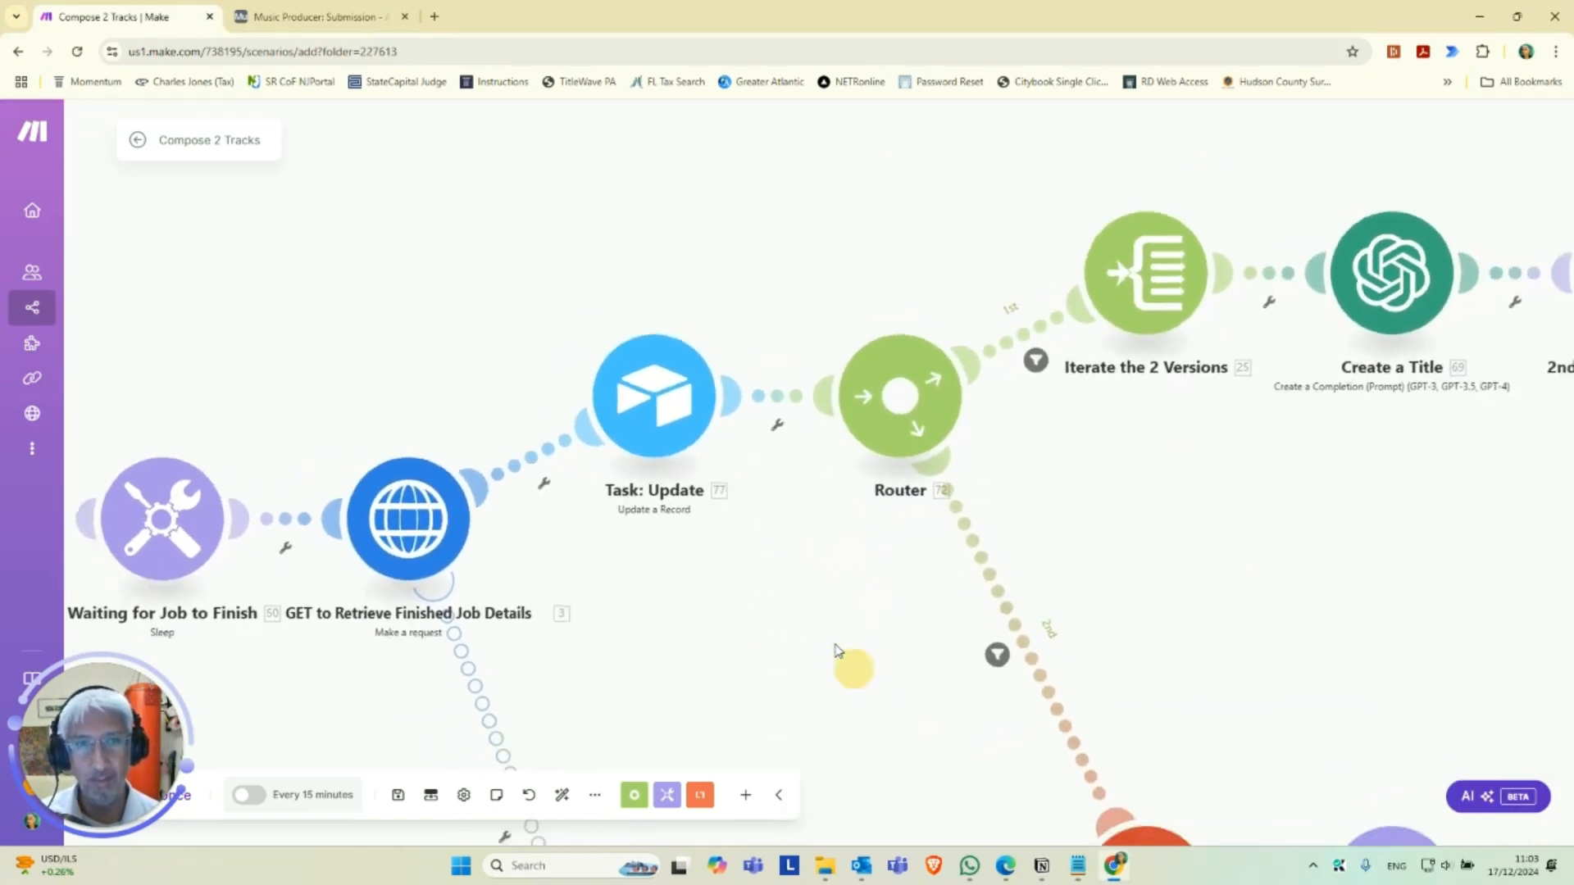
{"action": "scroll", "coordinate": [844, 656], "scroll_direction": "down", "scroll_amount": 1}
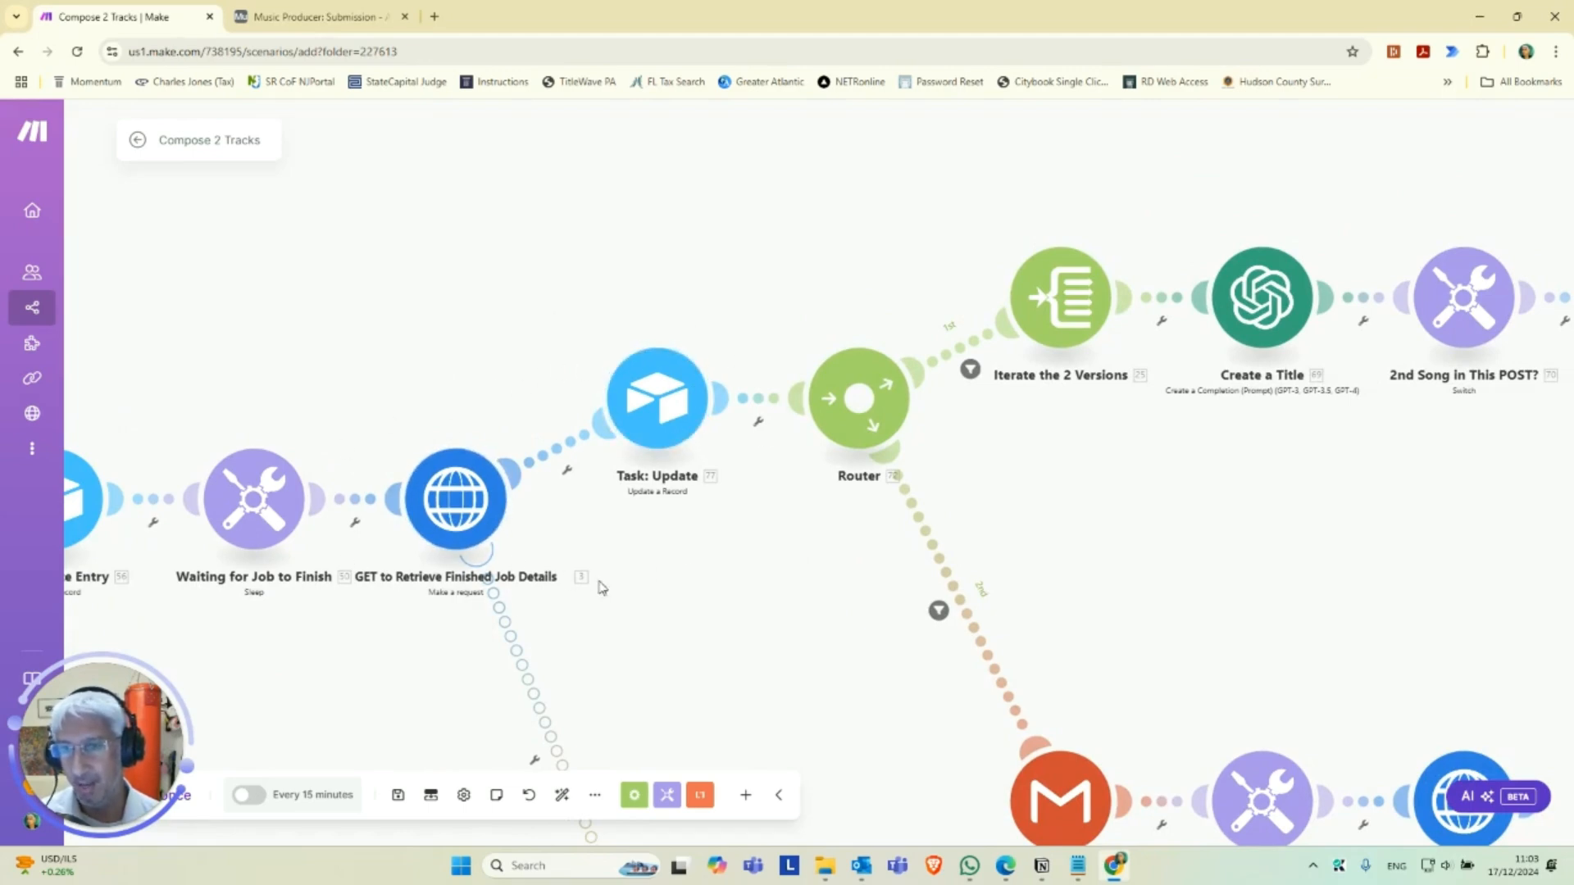
{"action": "left_click_drag", "start_coordinate": [831, 599], "coordinate": [780, 579]}
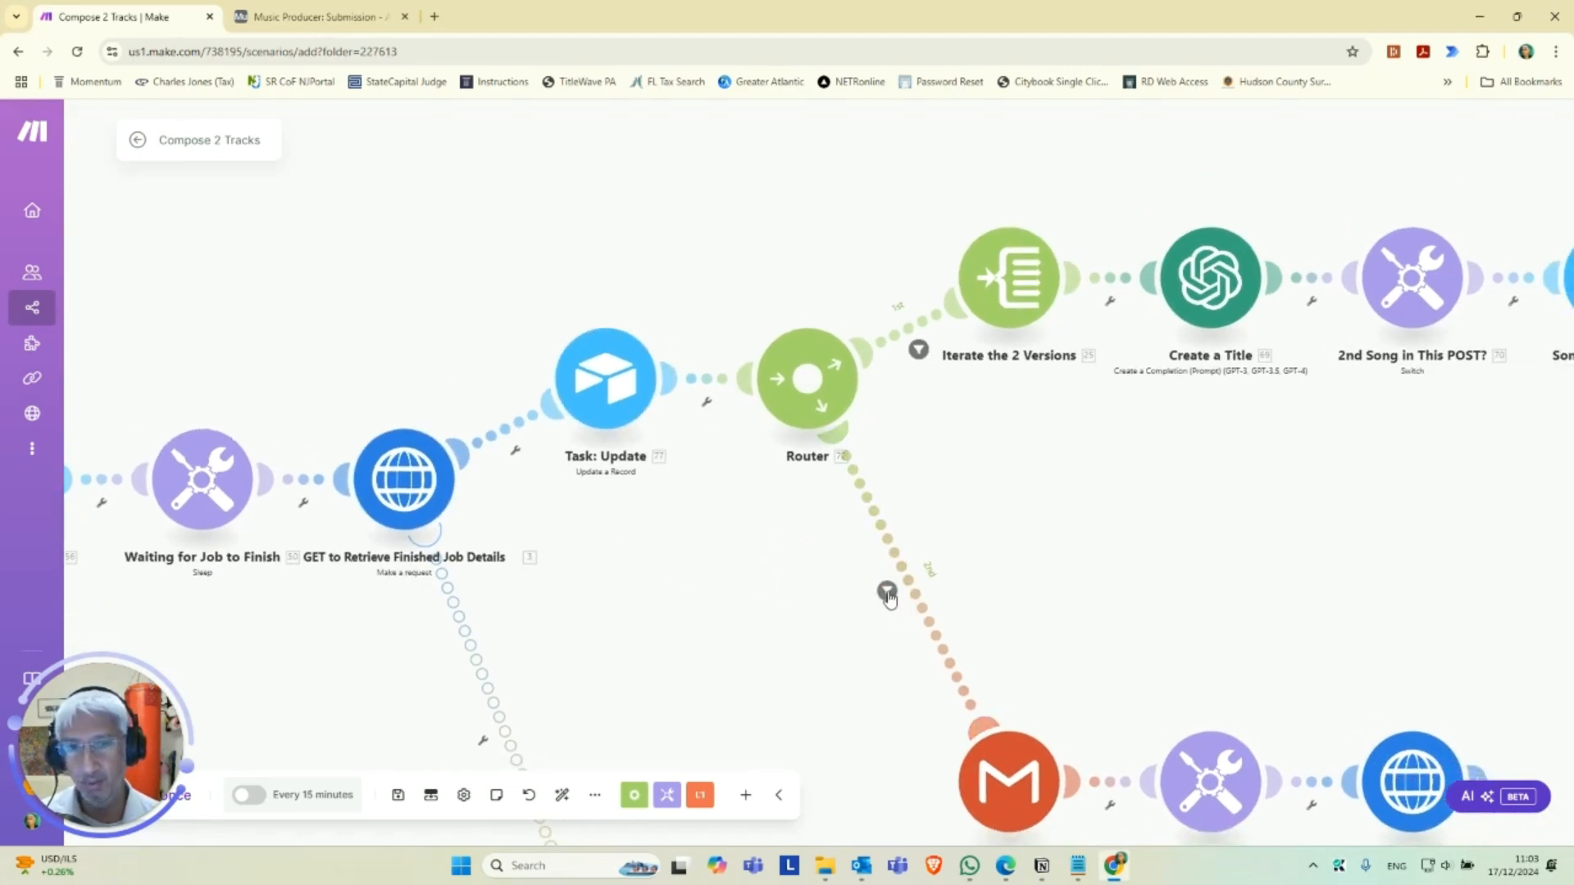
{"action": "left_click", "coordinate": [888, 593]}
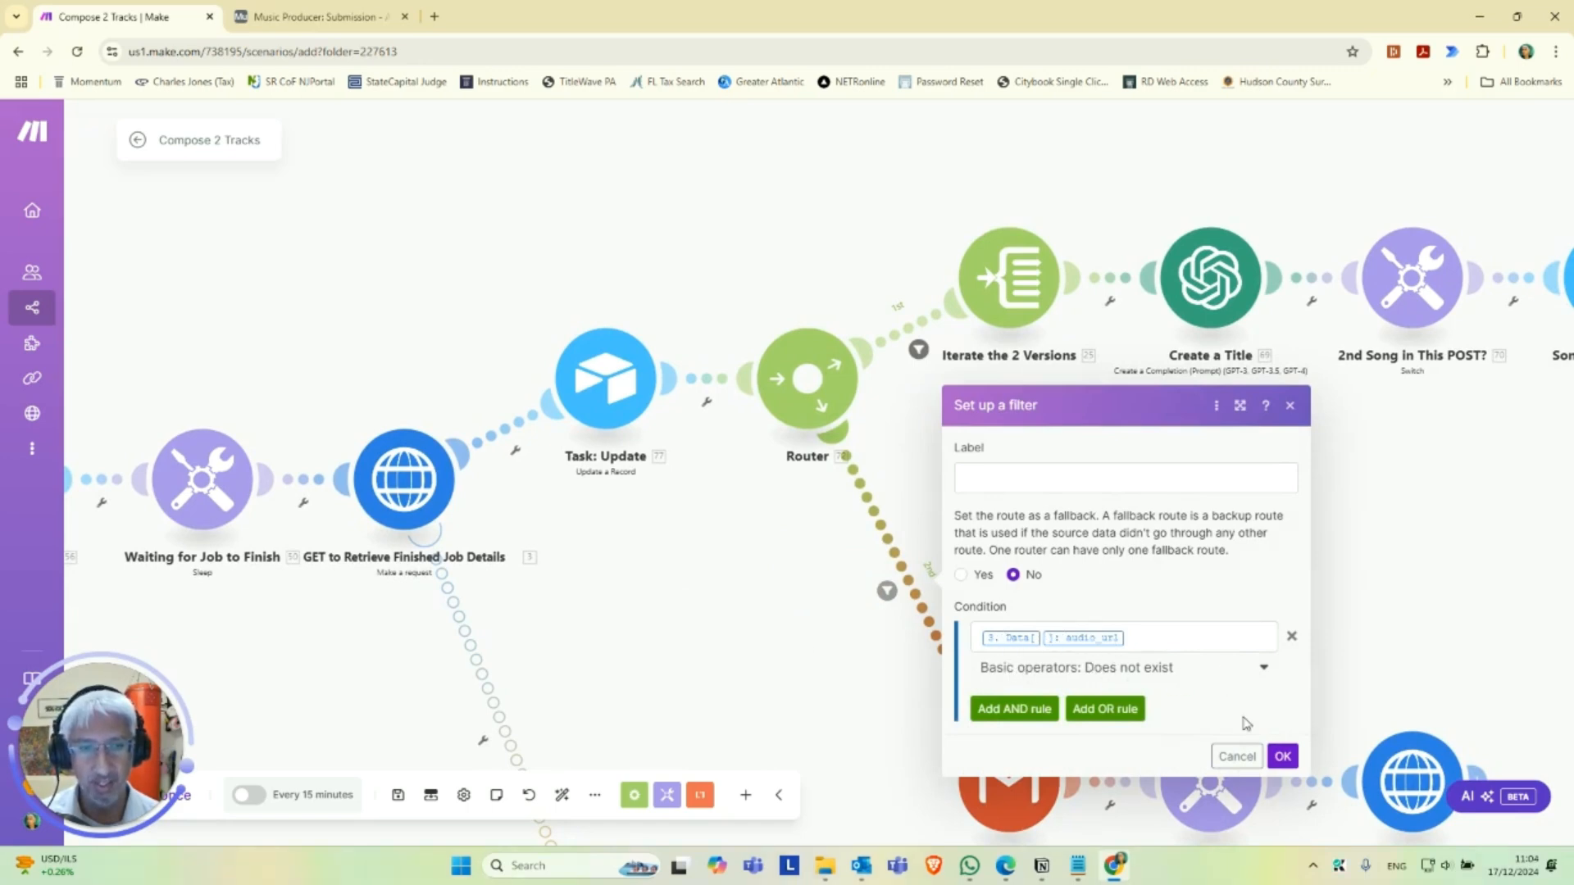
{"action": "left_click_drag", "start_coordinate": [1112, 592], "coordinate": [938, 458]}
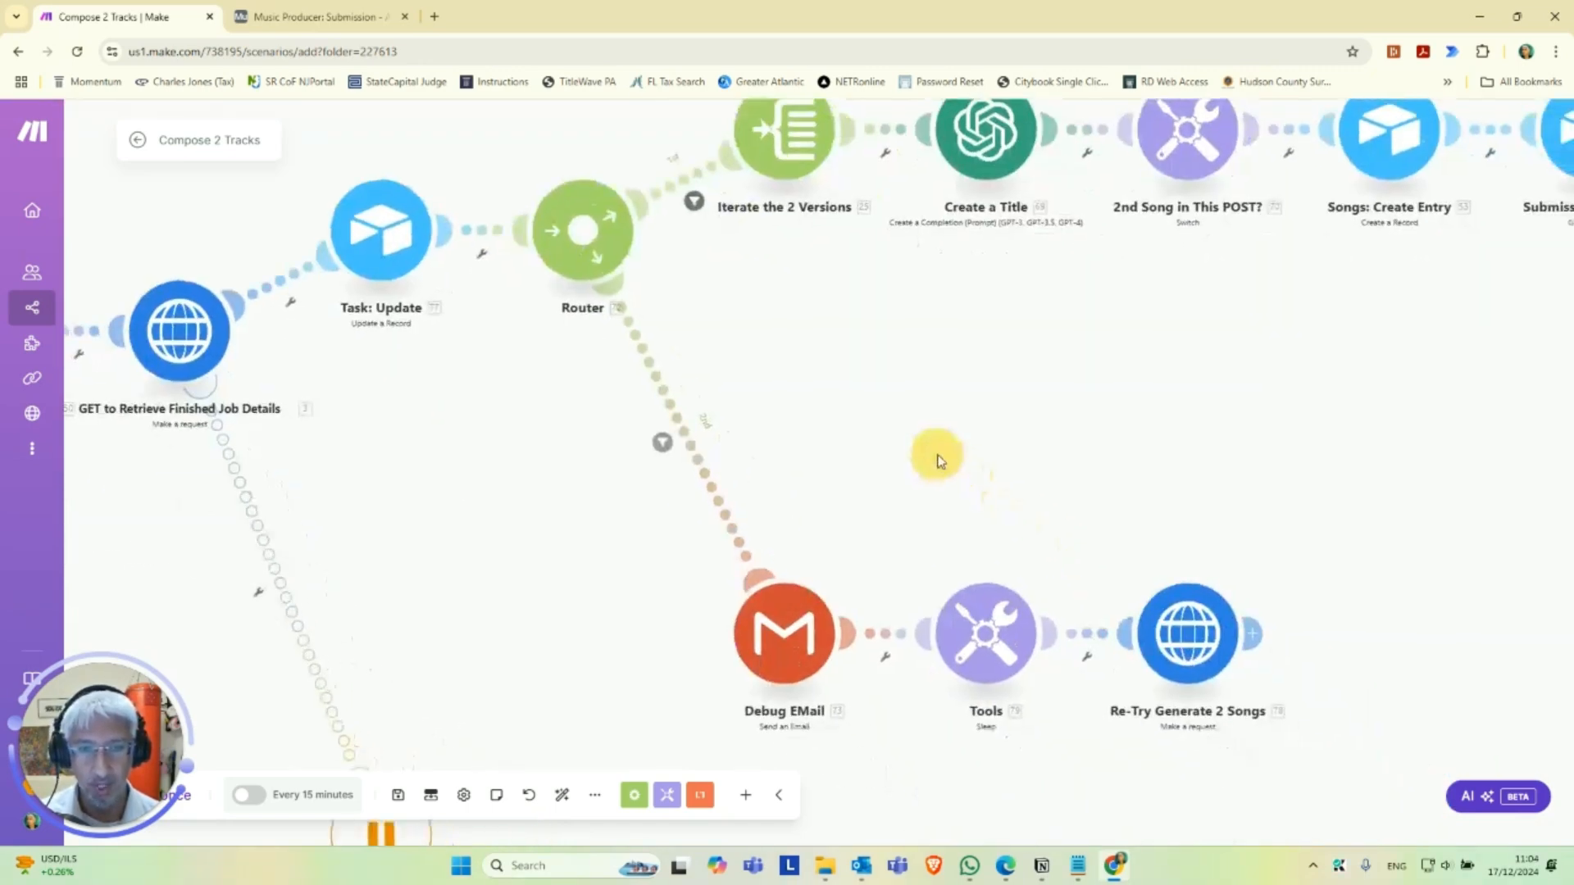
Select the Google Drive for Music connection for the Debug EMail module.
{"action": "left_click_drag", "start_coordinate": [962, 740], "coordinate": [824, 526]}
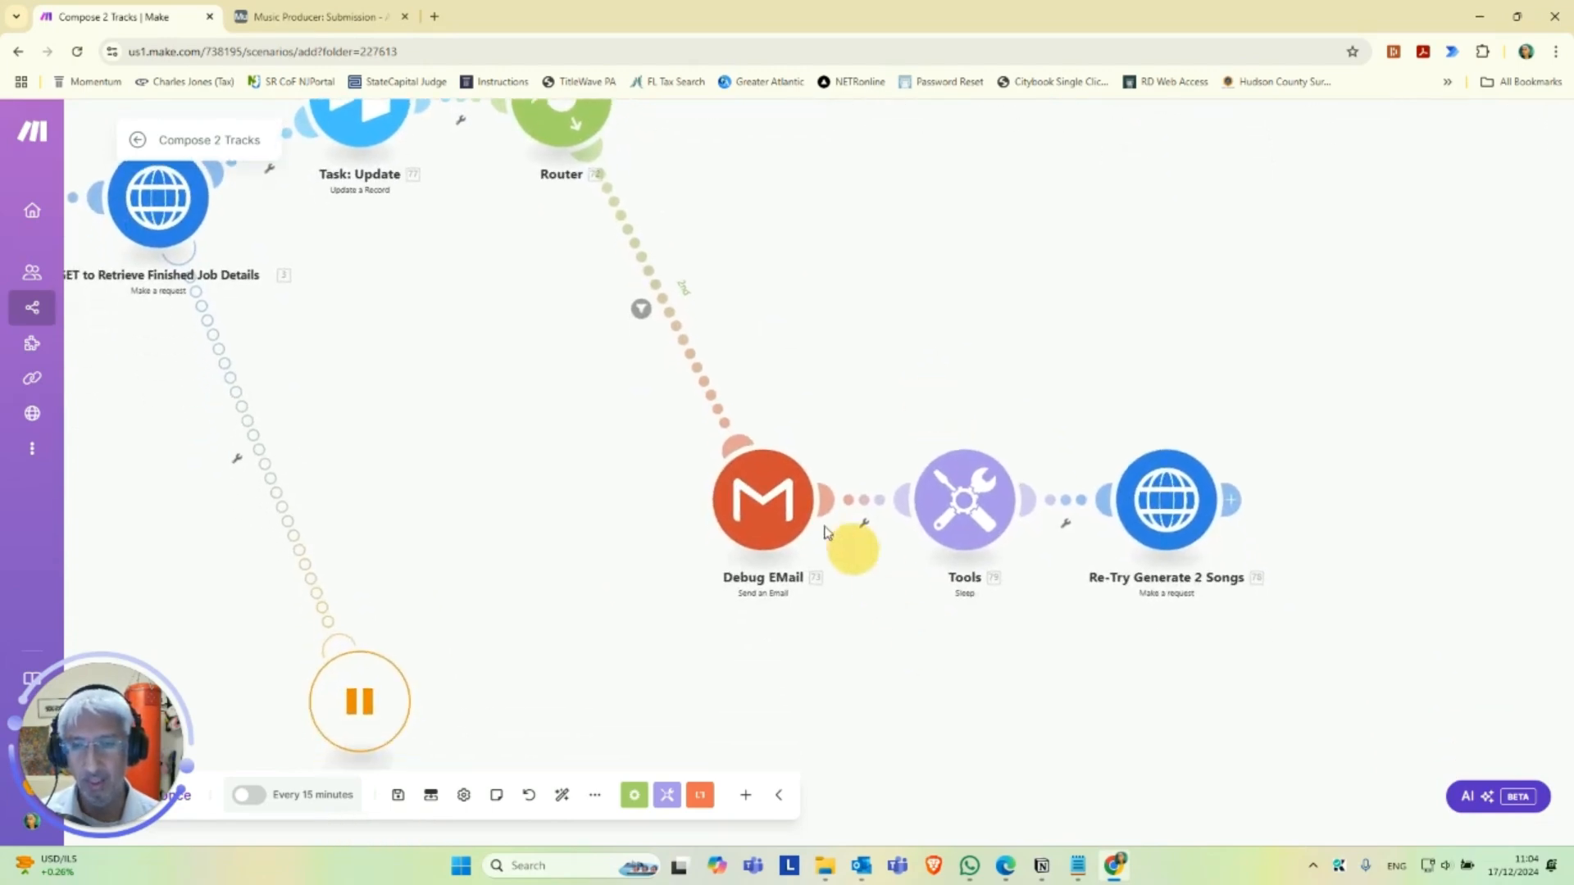
{"action": "left_click", "coordinate": [769, 515]}
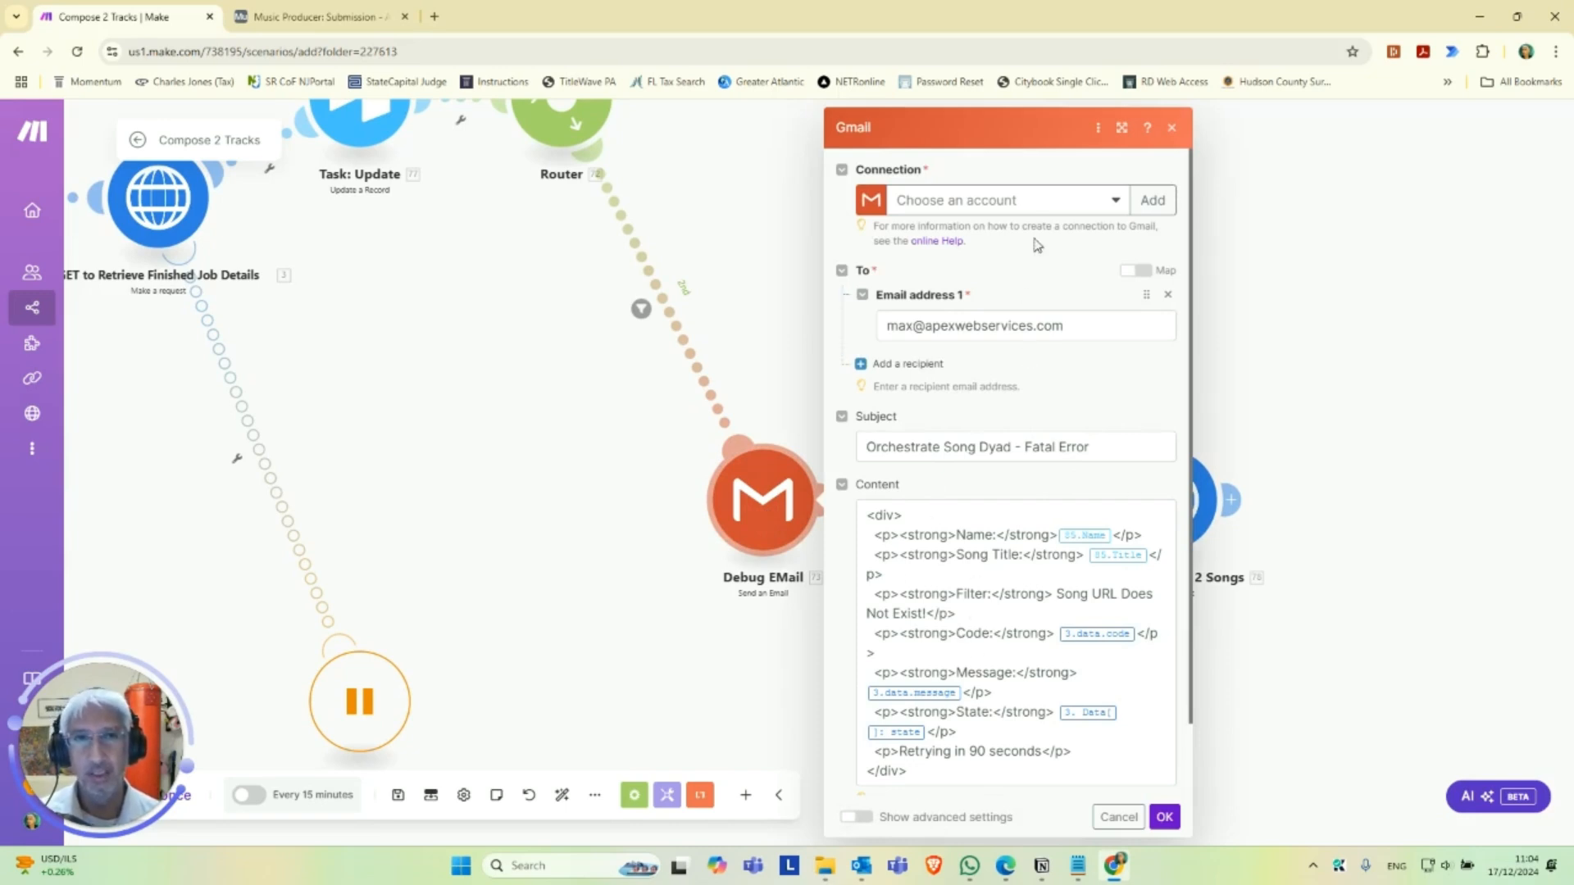
{"action": "left_click", "coordinate": [1108, 202]}
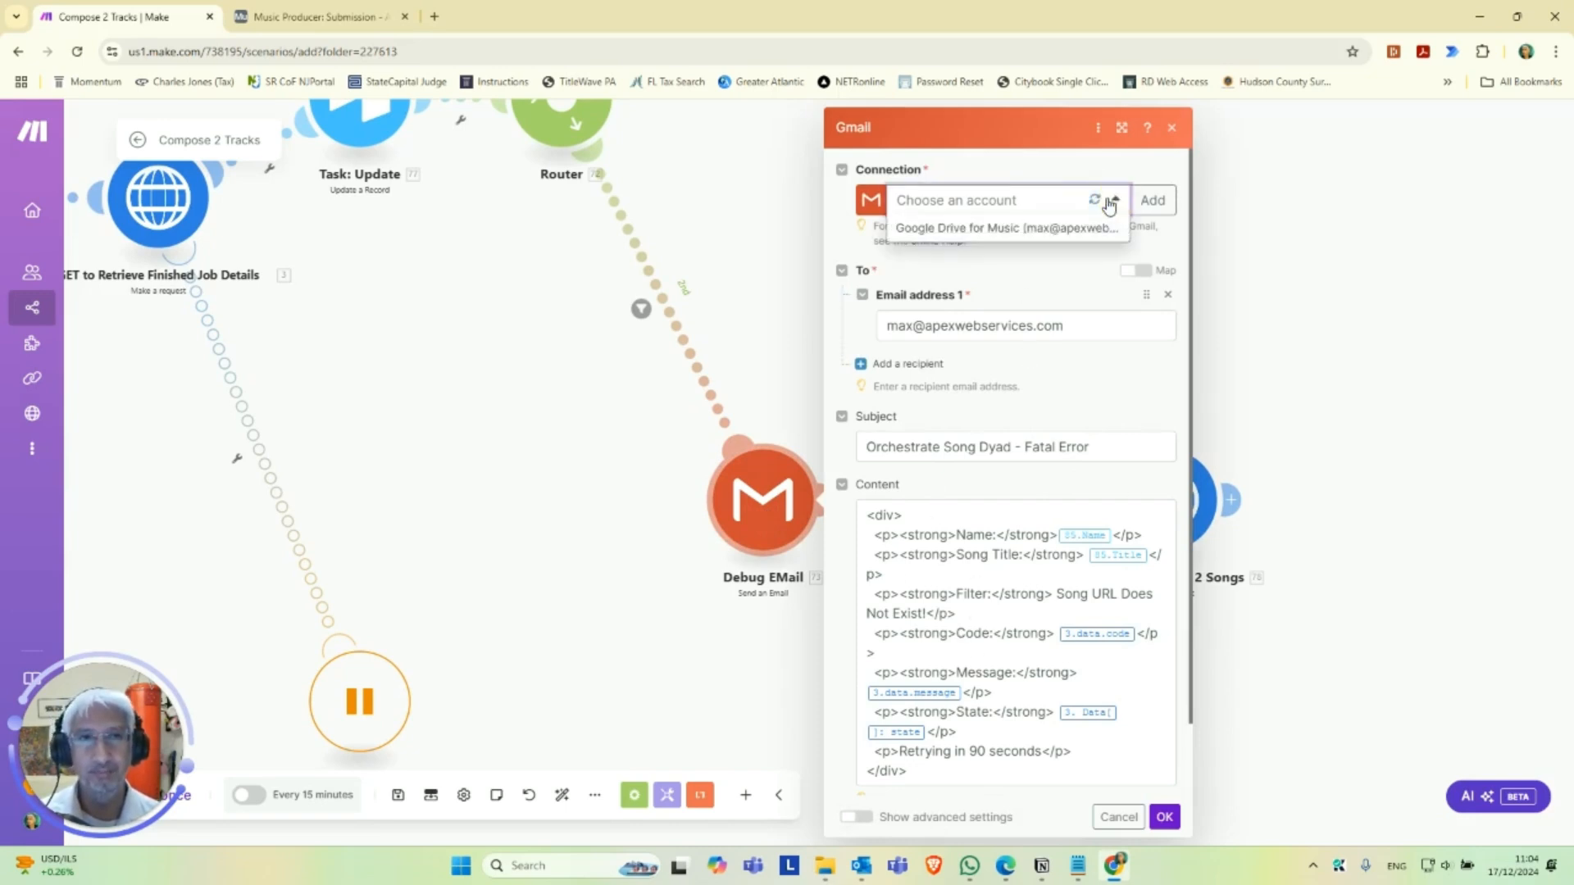
{"action": "left_click", "coordinate": [1016, 231]}
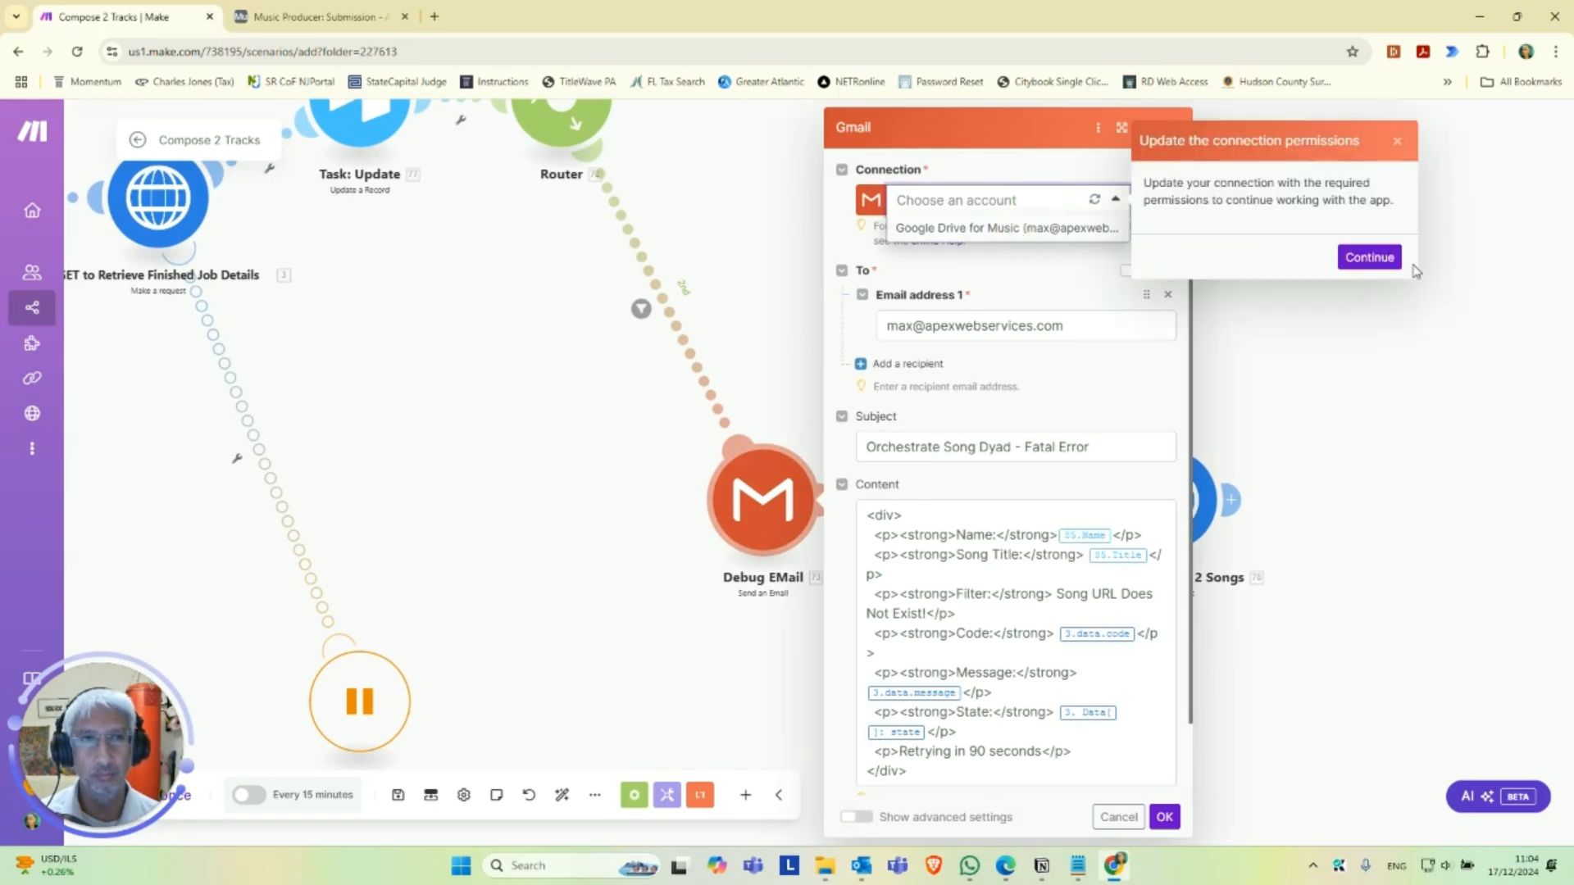
Grant the Google Drive for Music connection the required Gmail permissions by choosing the Google account and allowing Make access.
{"action": "left_click", "coordinate": [1380, 259]}
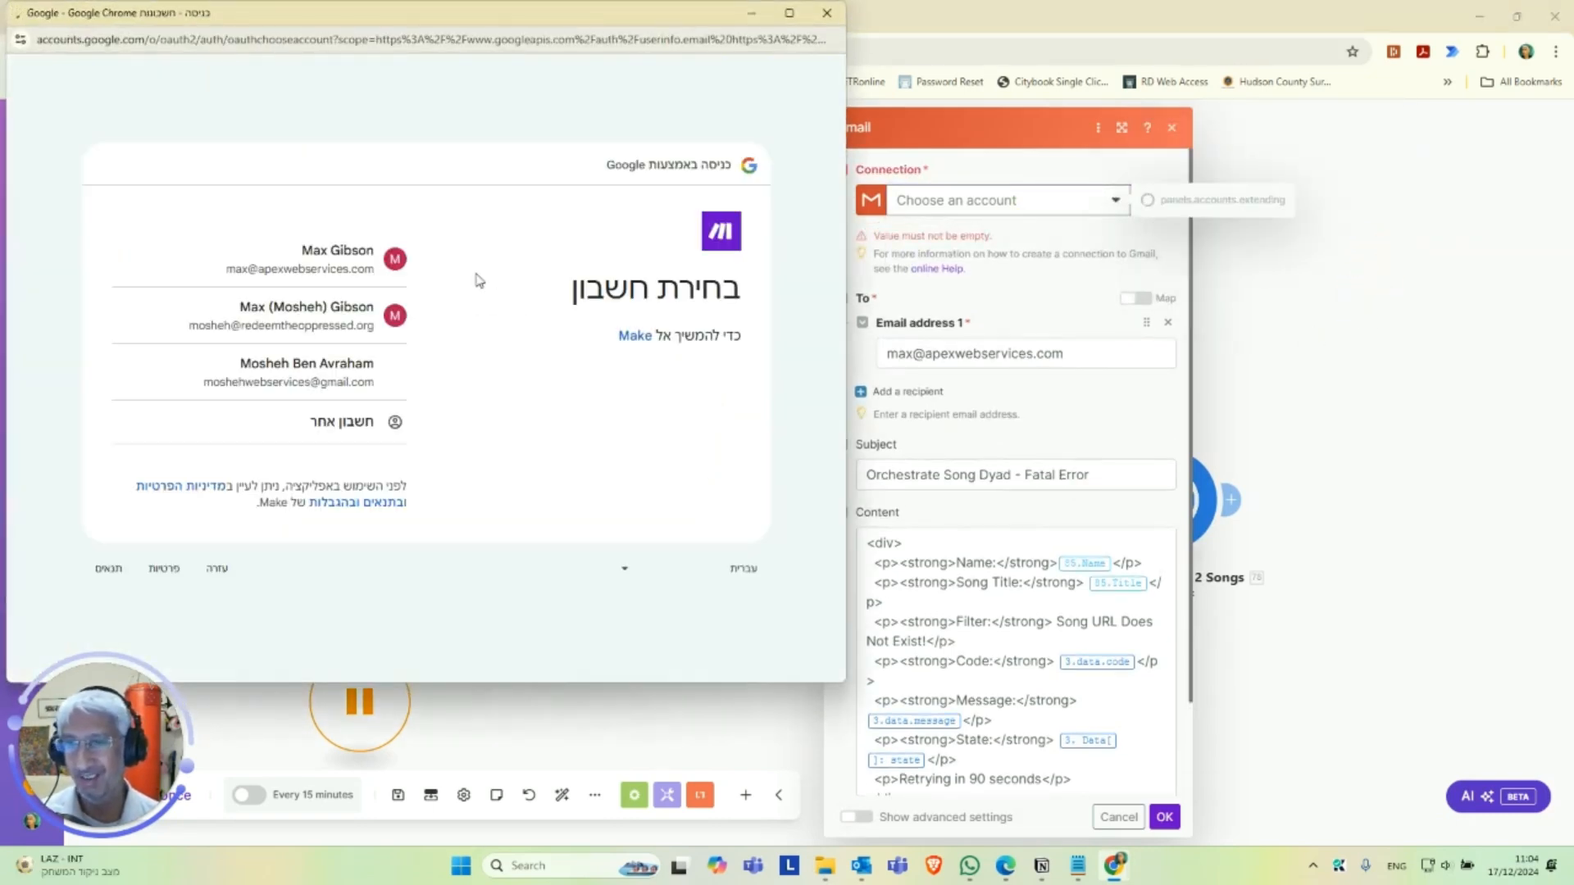
{"action": "left_click", "coordinate": [410, 262]}
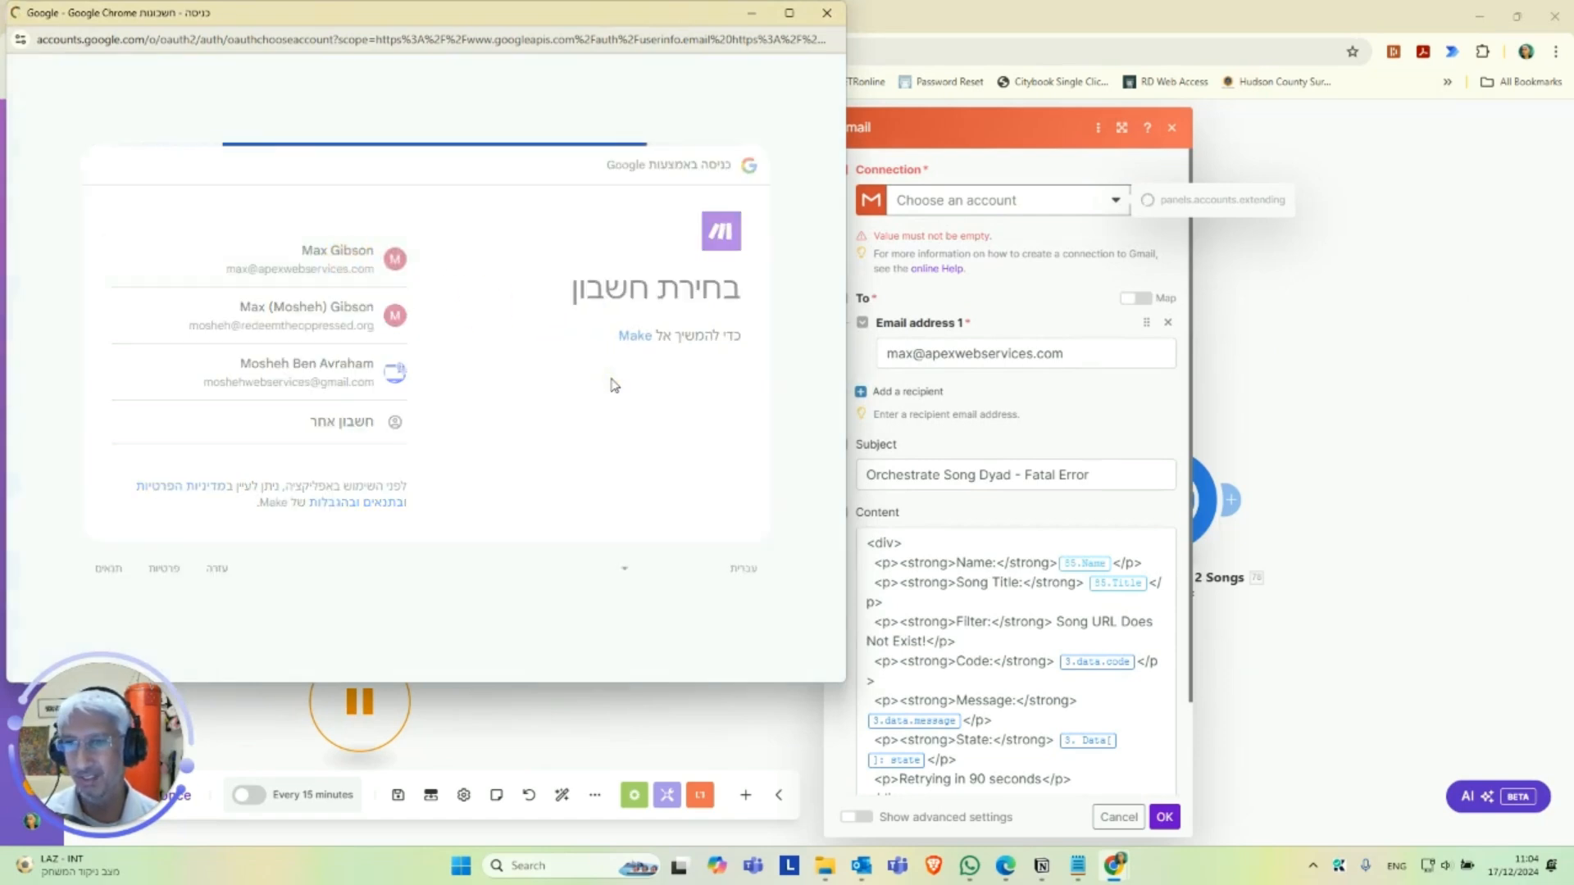
{"action": "left_click", "coordinate": [707, 453]}
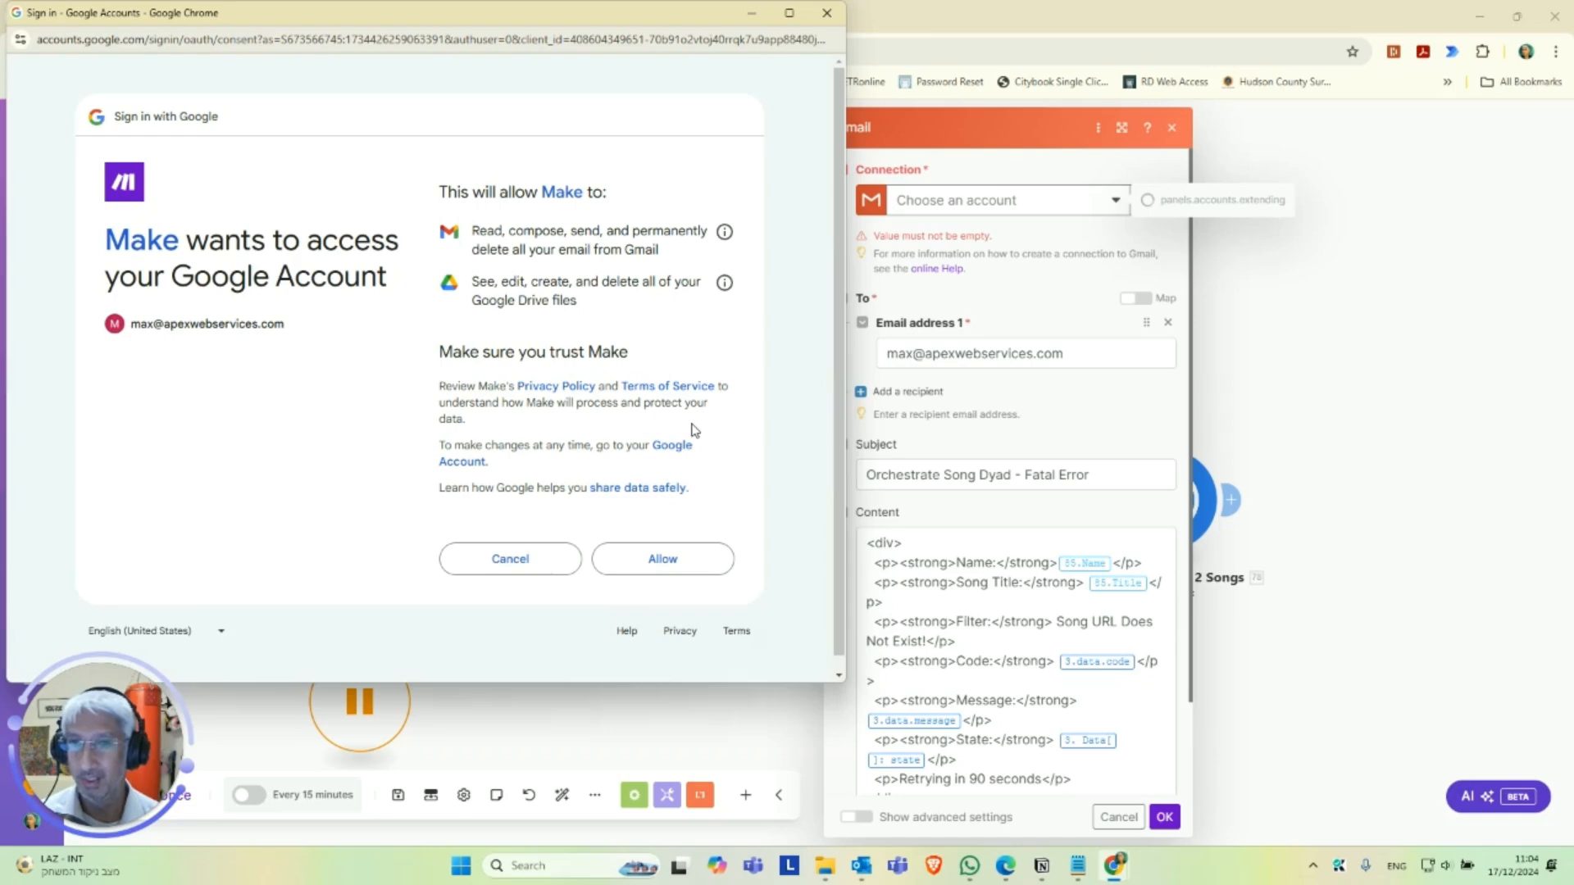
{"action": "left_click", "coordinate": [660, 564]}
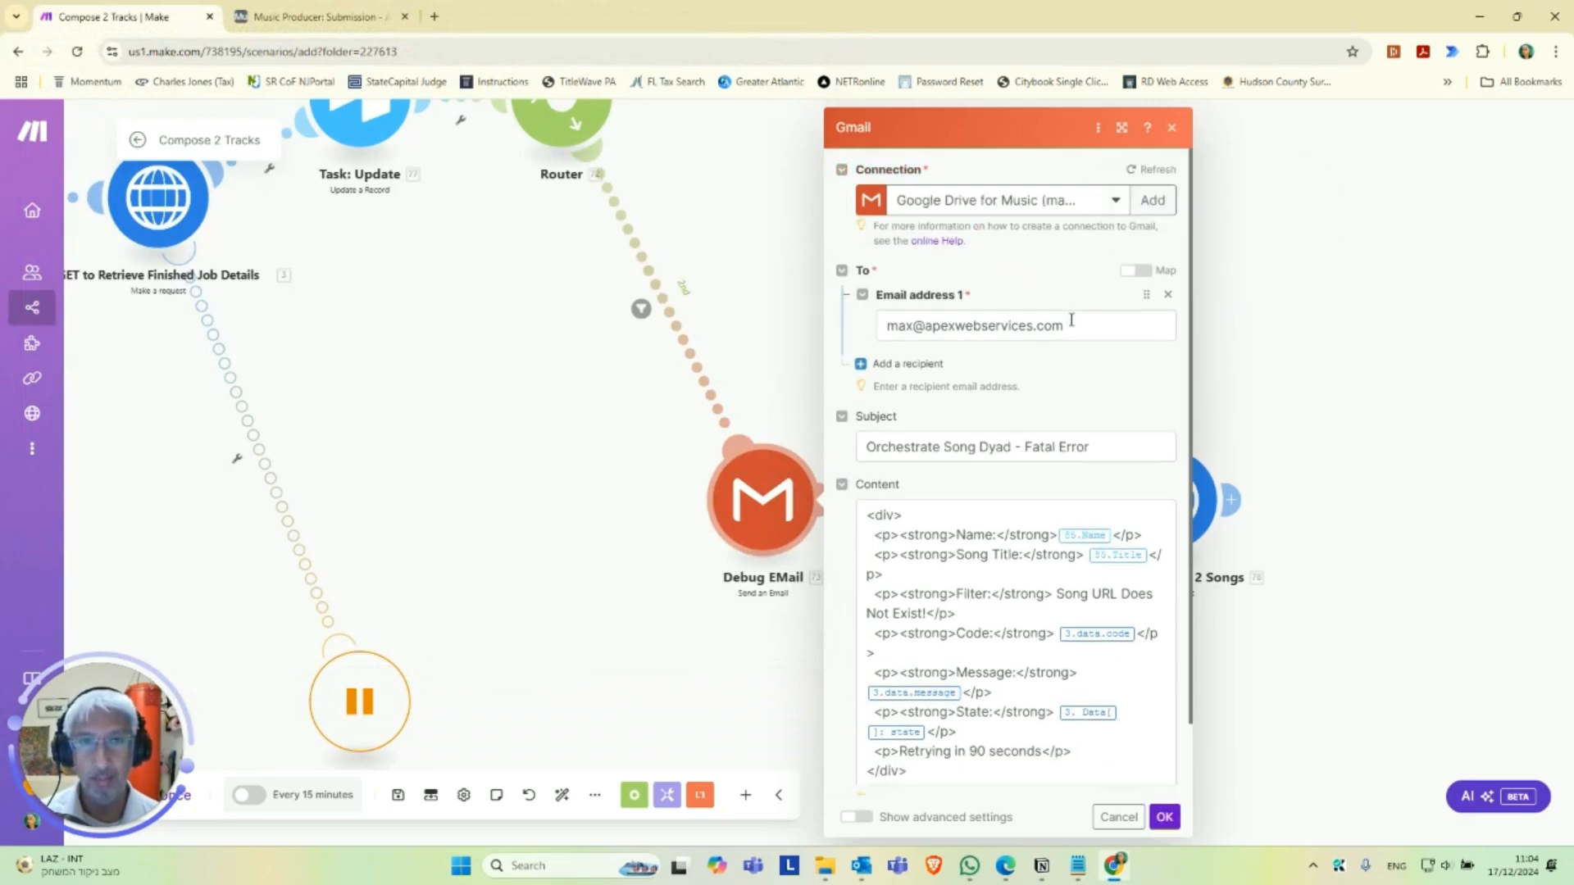
Check the recipient address, subject and HTML content of the Debug EMail module and save it.
{"action": "scroll", "coordinate": [1041, 328], "scroll_direction": "down", "scroll_amount": 2}
{"action": "scroll", "coordinate": [1015, 552], "scroll_direction": "up", "scroll_amount": 2}
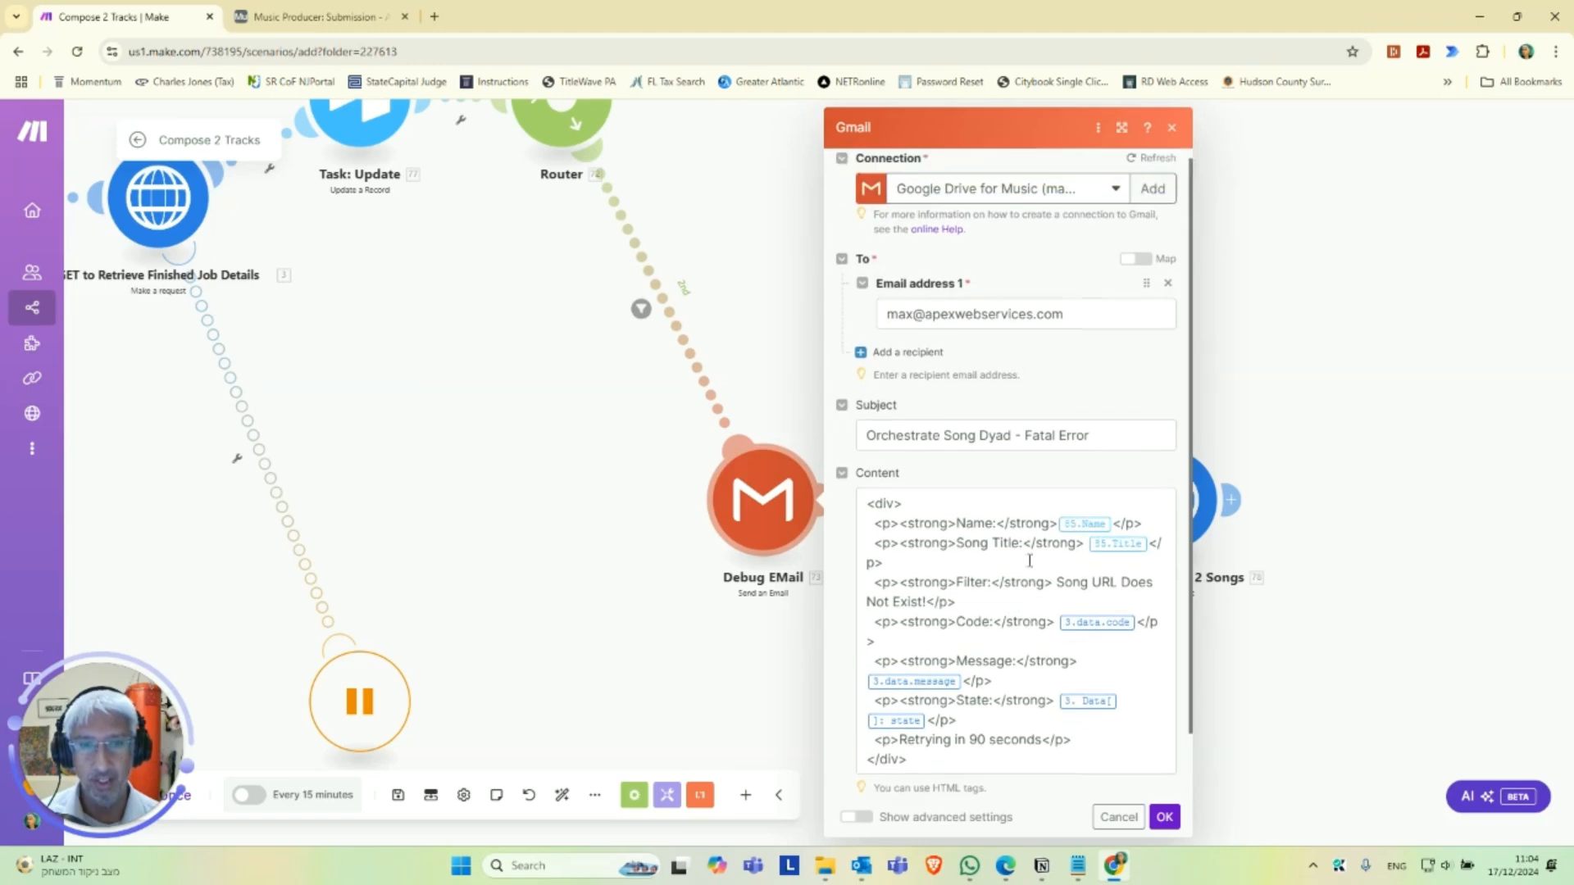
{"action": "scroll", "coordinate": [1025, 586], "scroll_direction": "down", "scroll_amount": 1}
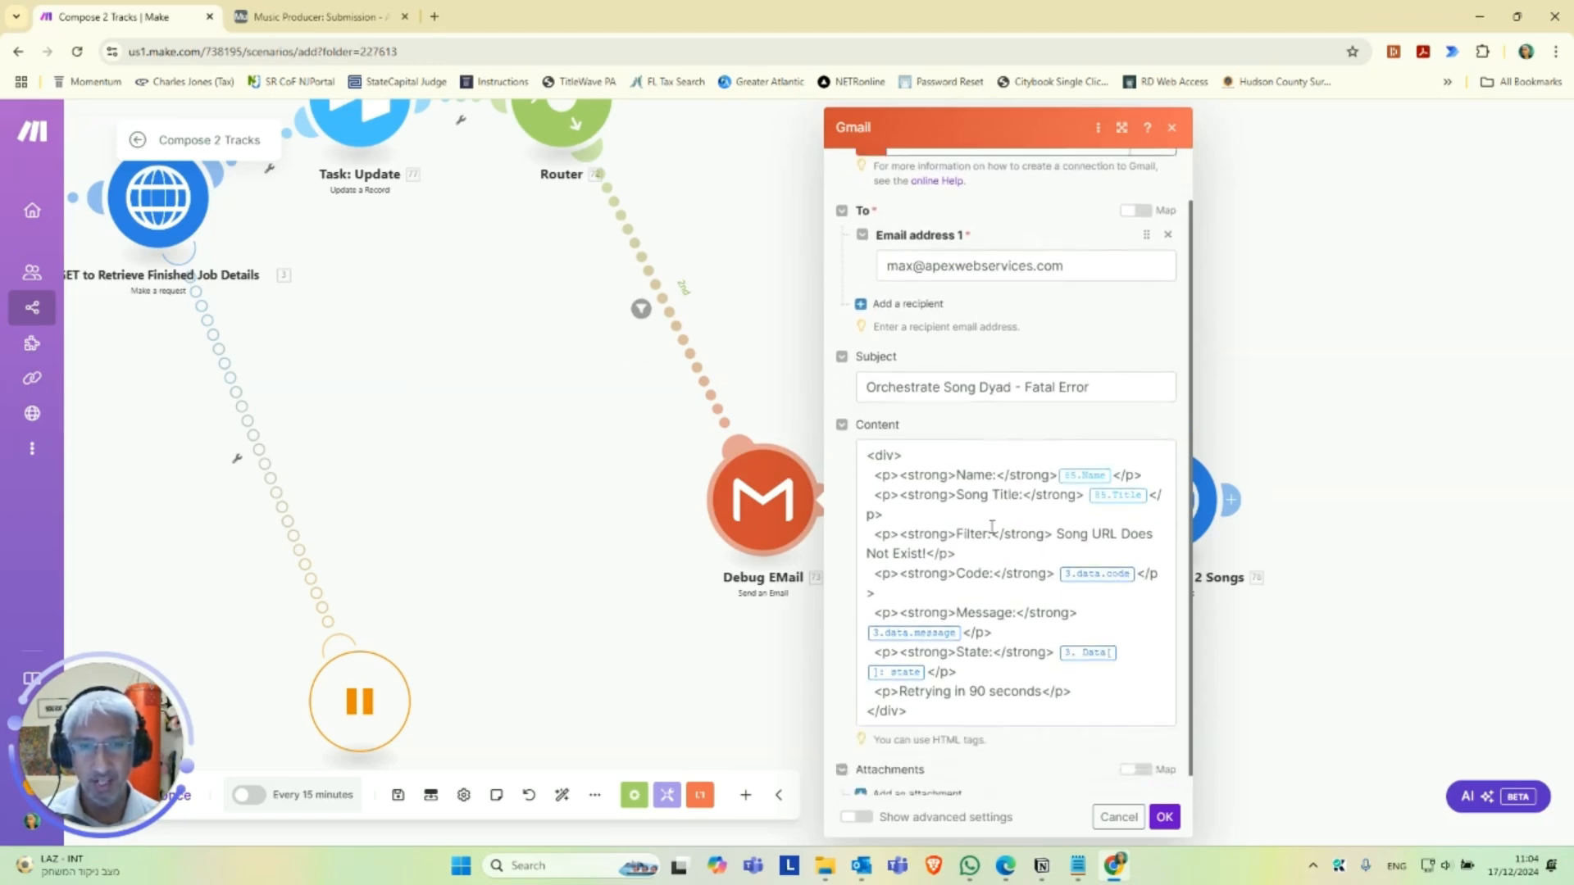
{"action": "scroll", "coordinate": [984, 369], "scroll_direction": "up", "scroll_amount": 1}
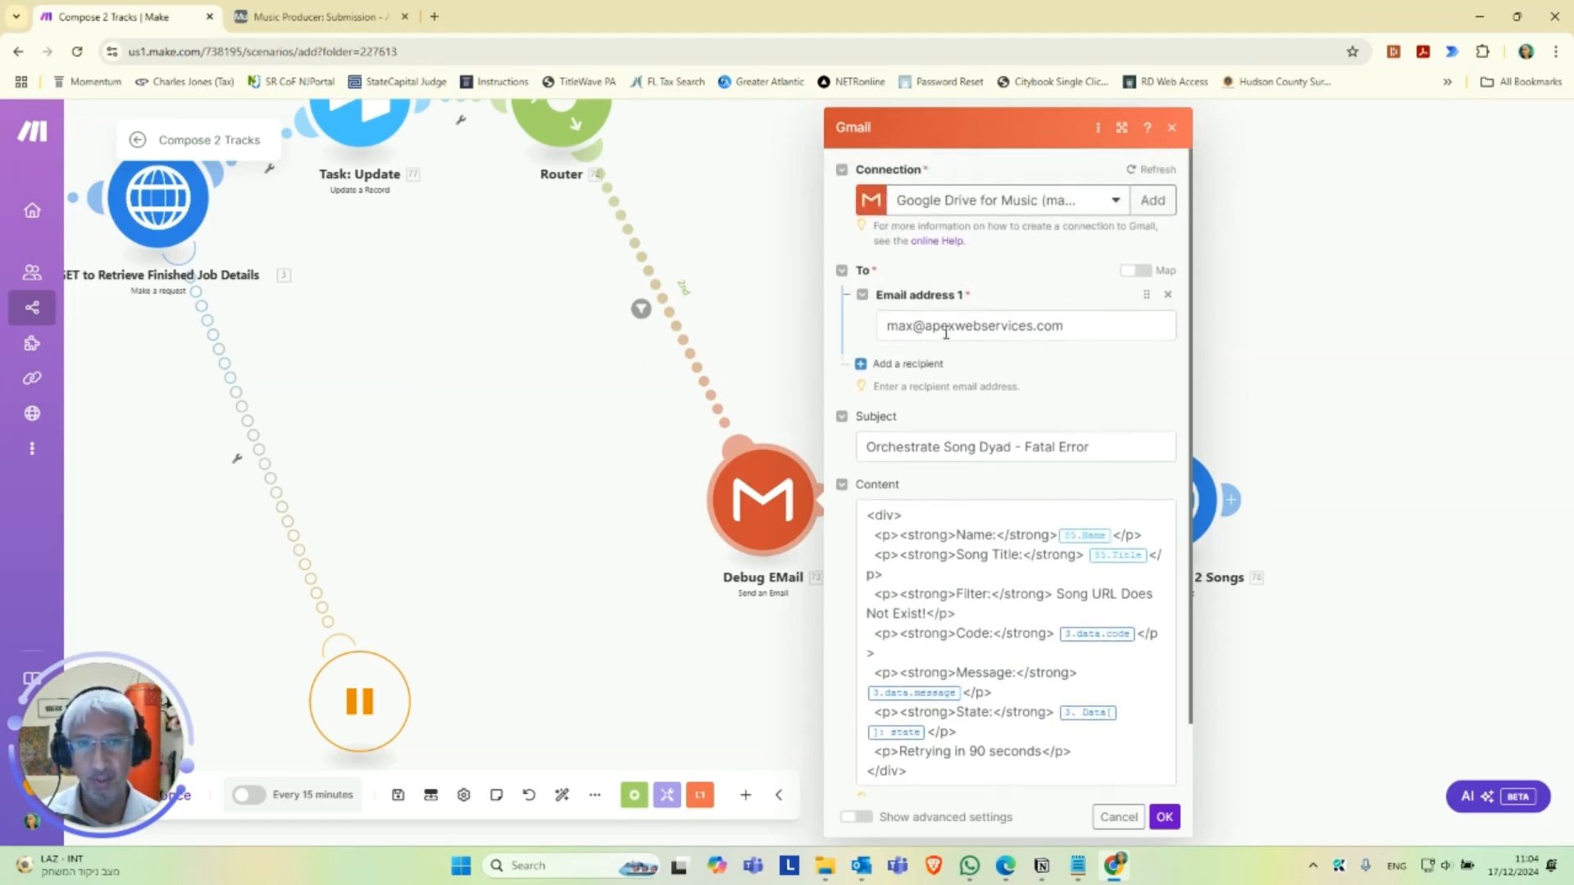
{"action": "left_click", "coordinate": [1081, 323]}
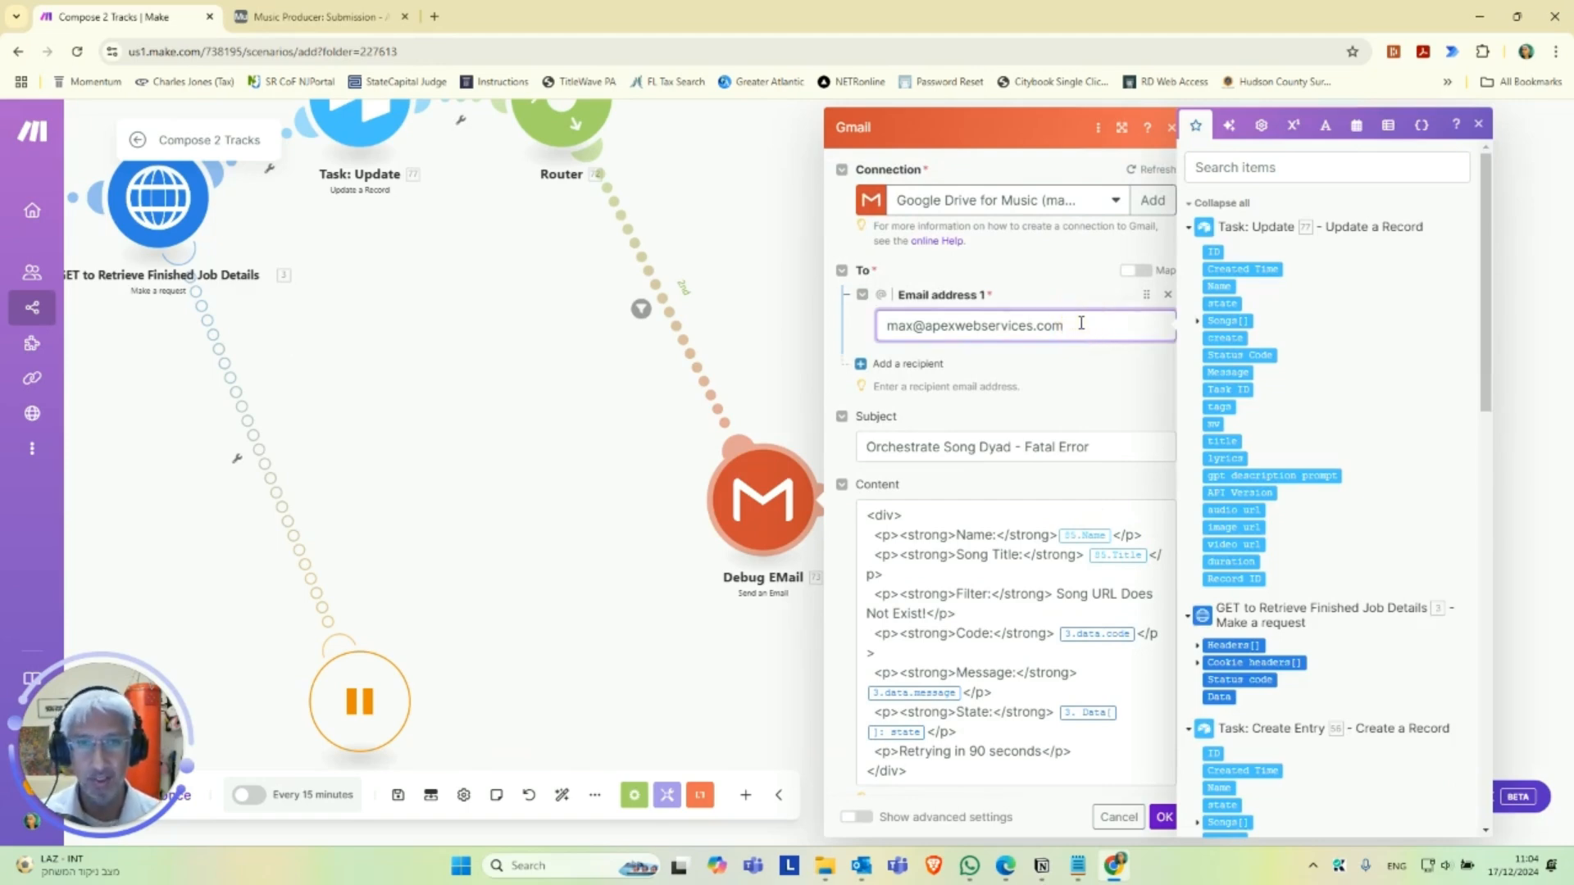
{"action": "triple_click", "coordinate": [984, 328]}
{"action": "left_click", "coordinate": [984, 326]}
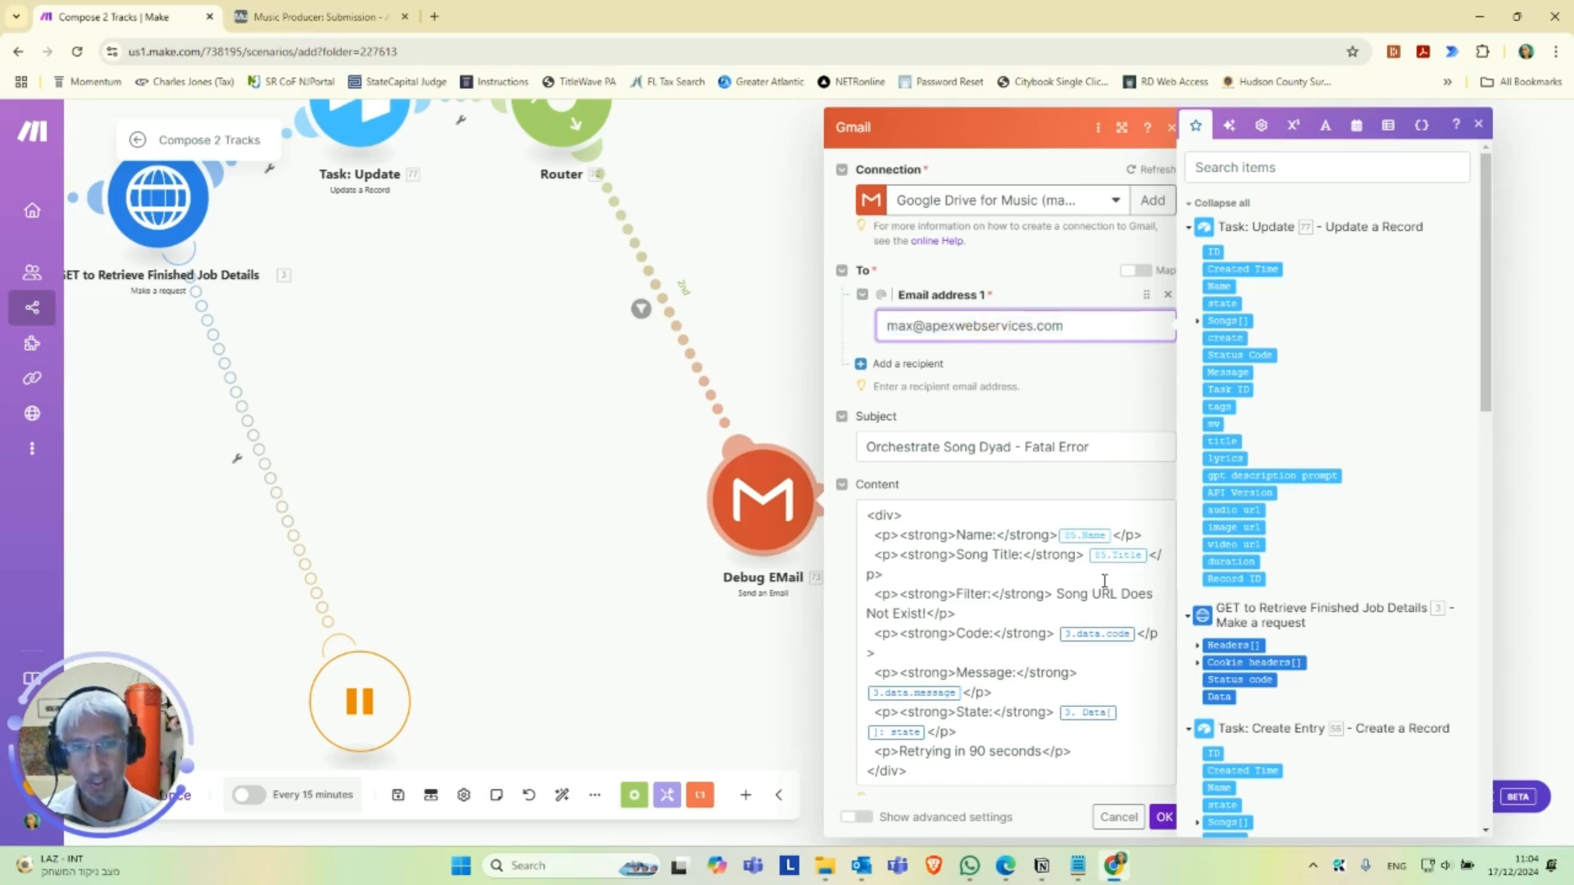
{"action": "left_click", "coordinate": [1168, 816]}
Review the delay set in the Tools Sleep module after Debug EMail and close it.
{"action": "left_click_drag", "start_coordinate": [1058, 670], "coordinate": [707, 682]}
{"action": "scroll", "coordinate": [680, 668], "scroll_direction": "up", "scroll_amount": 2}
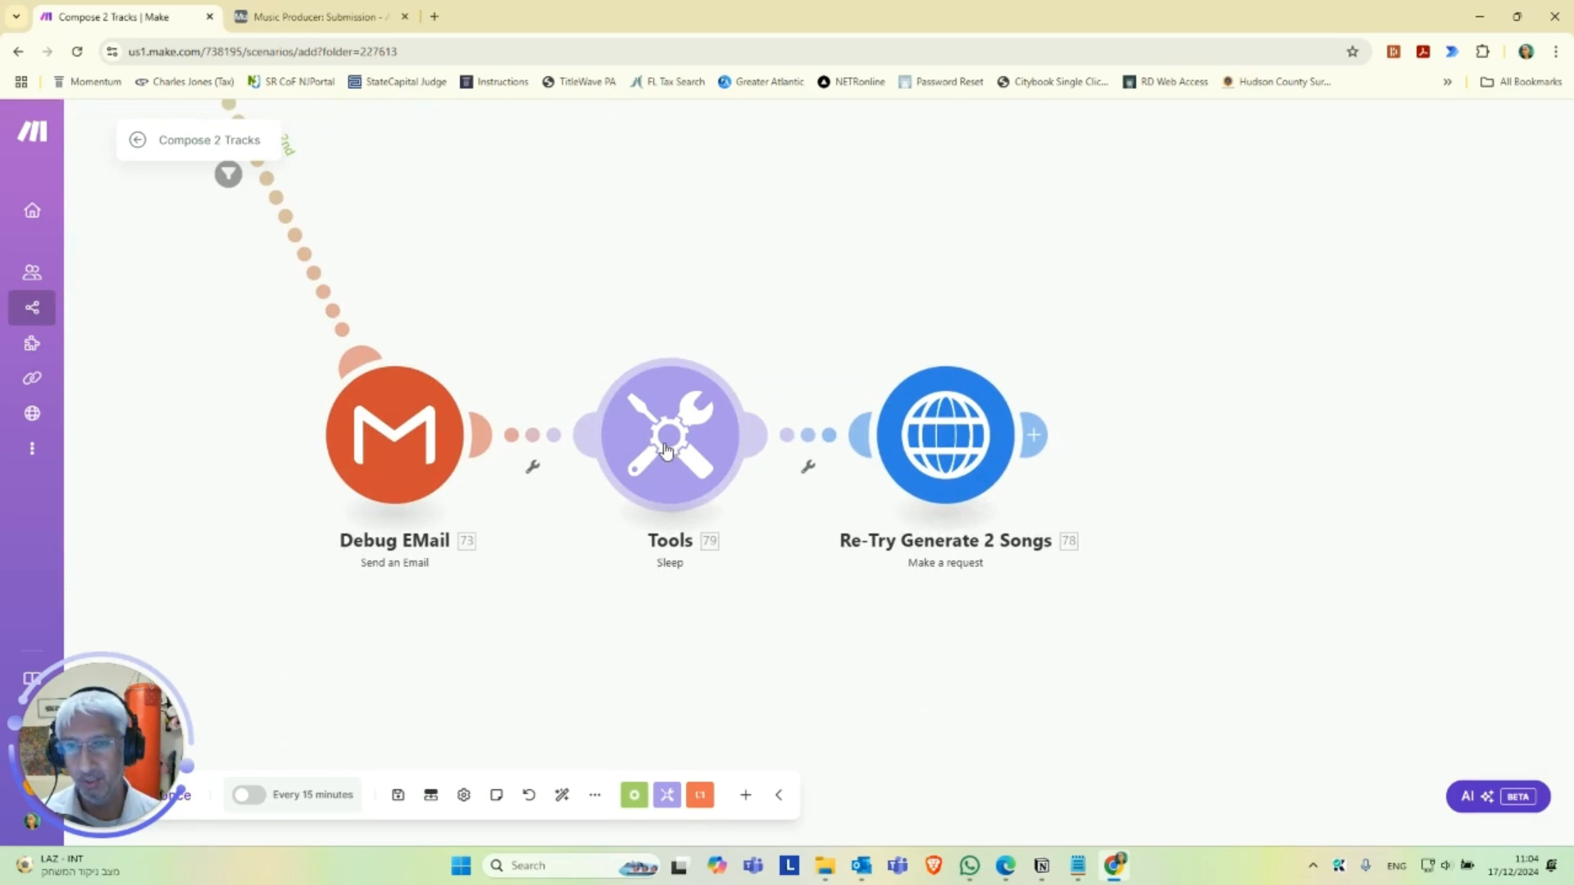
{"action": "left_click", "coordinate": [666, 450]}
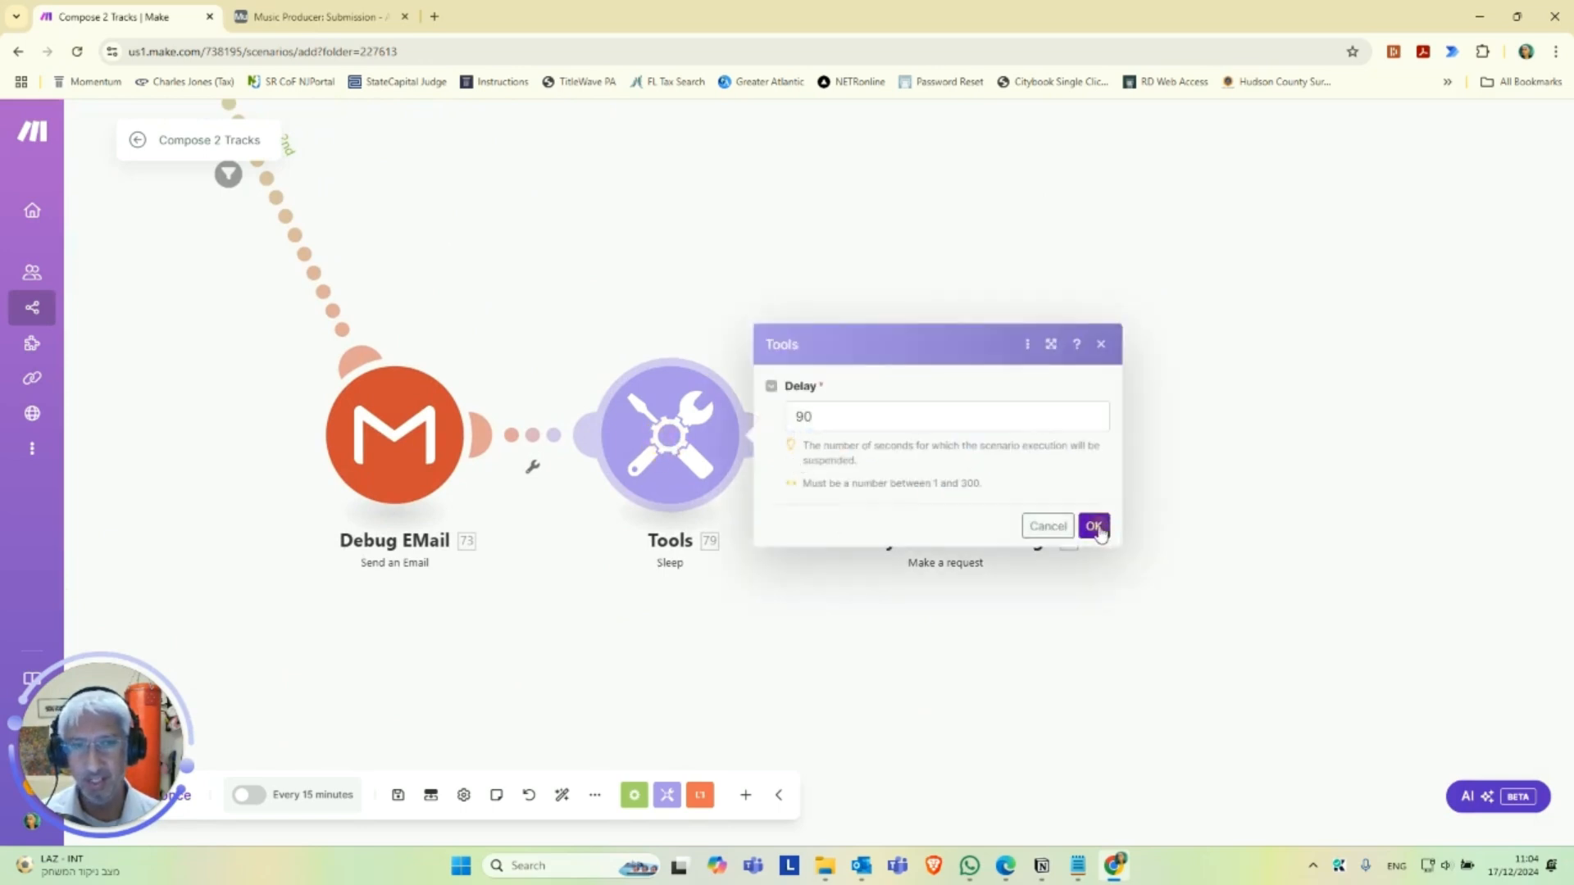
{"action": "left_click", "coordinate": [1093, 523]}
Compare the request URL in Re-Try Generate 2 Songs with the Compose 2 Tracks webhook address in From 'Song Generation Loop'.
{"action": "left_click_drag", "start_coordinate": [983, 642], "coordinate": [712, 662]}
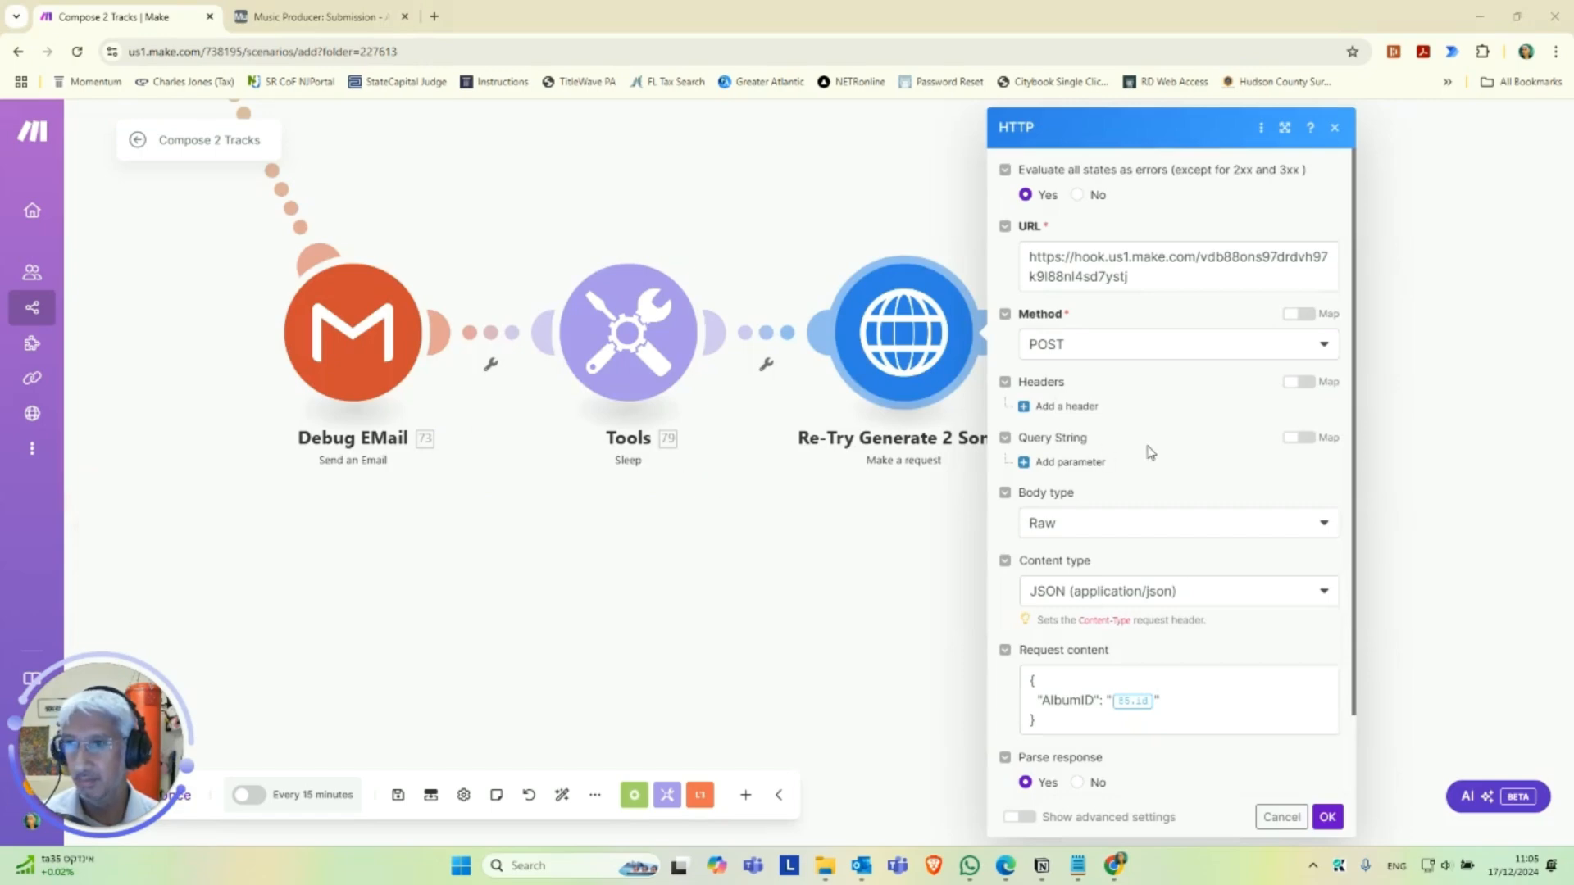
{"action": "scroll", "coordinate": [845, 500], "scroll_direction": "down", "scroll_amount": 2}
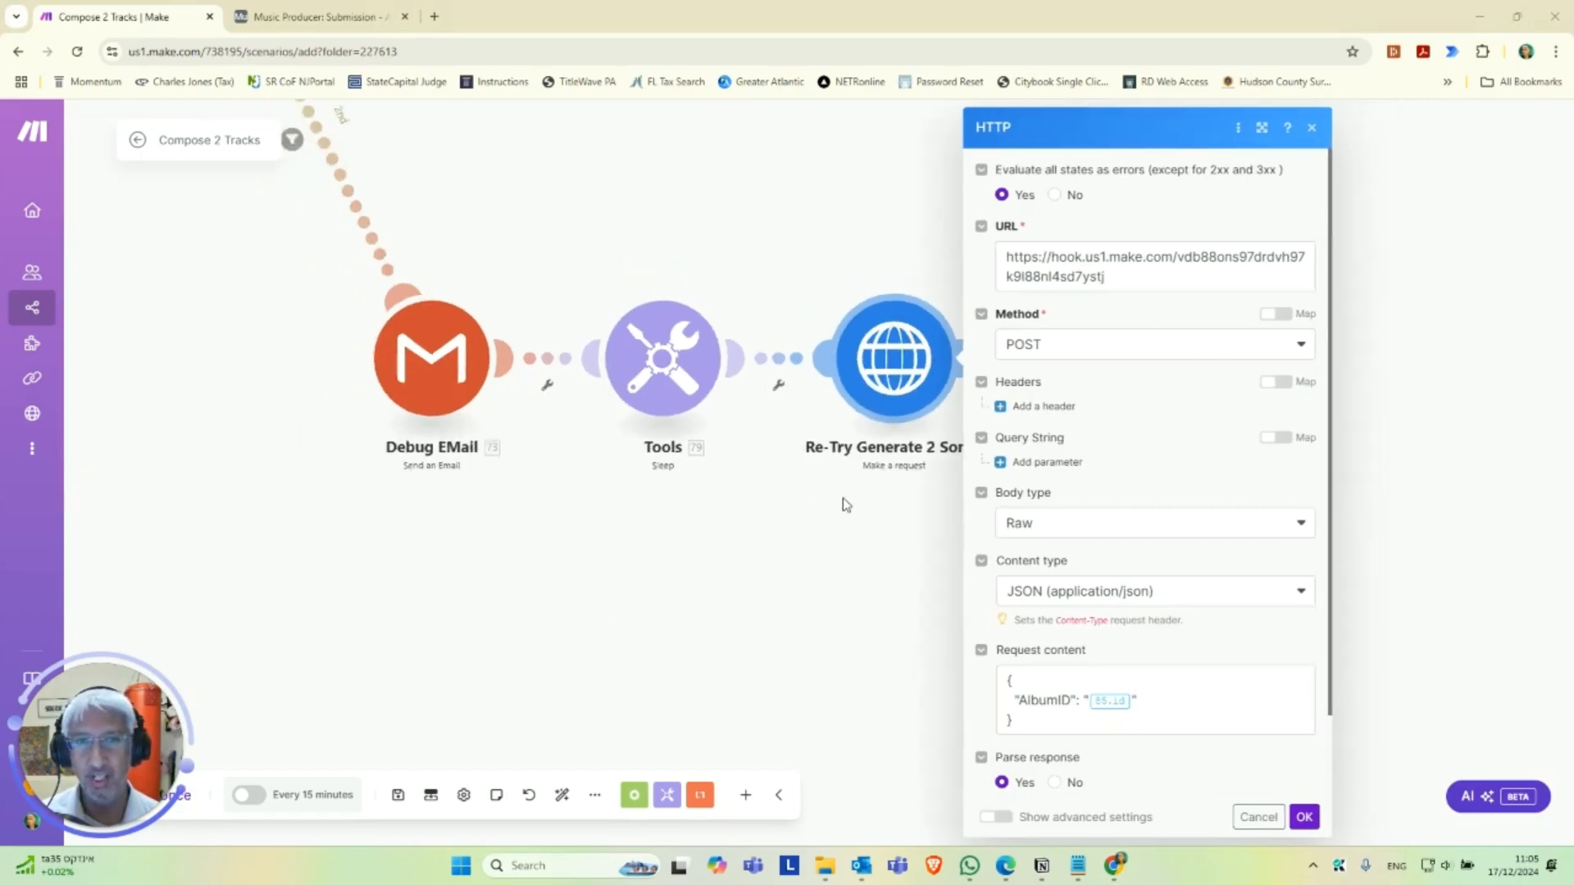
{"action": "left_click_drag", "start_coordinate": [564, 557], "coordinate": [973, 651]}
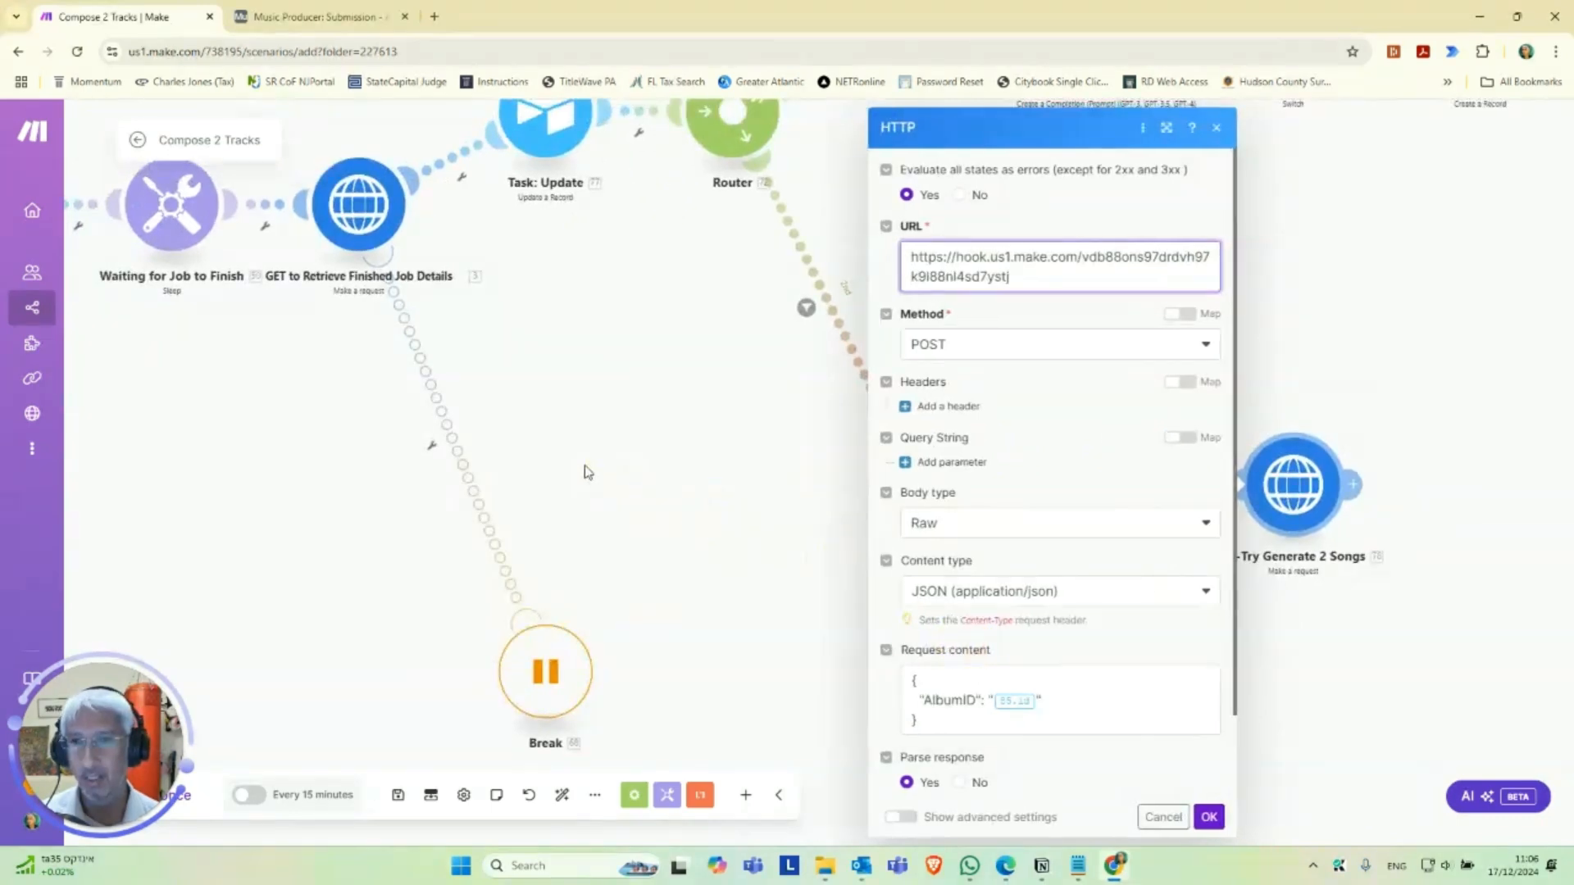
{"action": "left_click_drag", "start_coordinate": [541, 459], "coordinate": [907, 535]}
{"action": "left_click_drag", "start_coordinate": [466, 506], "coordinate": [942, 501]}
{"action": "left_click_drag", "start_coordinate": [629, 522], "coordinate": [1021, 518]}
{"action": "left_click_drag", "start_coordinate": [328, 575], "coordinate": [750, 564]}
{"action": "scroll", "coordinate": [748, 586], "scroll_direction": "down", "scroll_amount": 5}
{"action": "scroll", "coordinate": [446, 548], "scroll_direction": "up", "scroll_amount": 5}
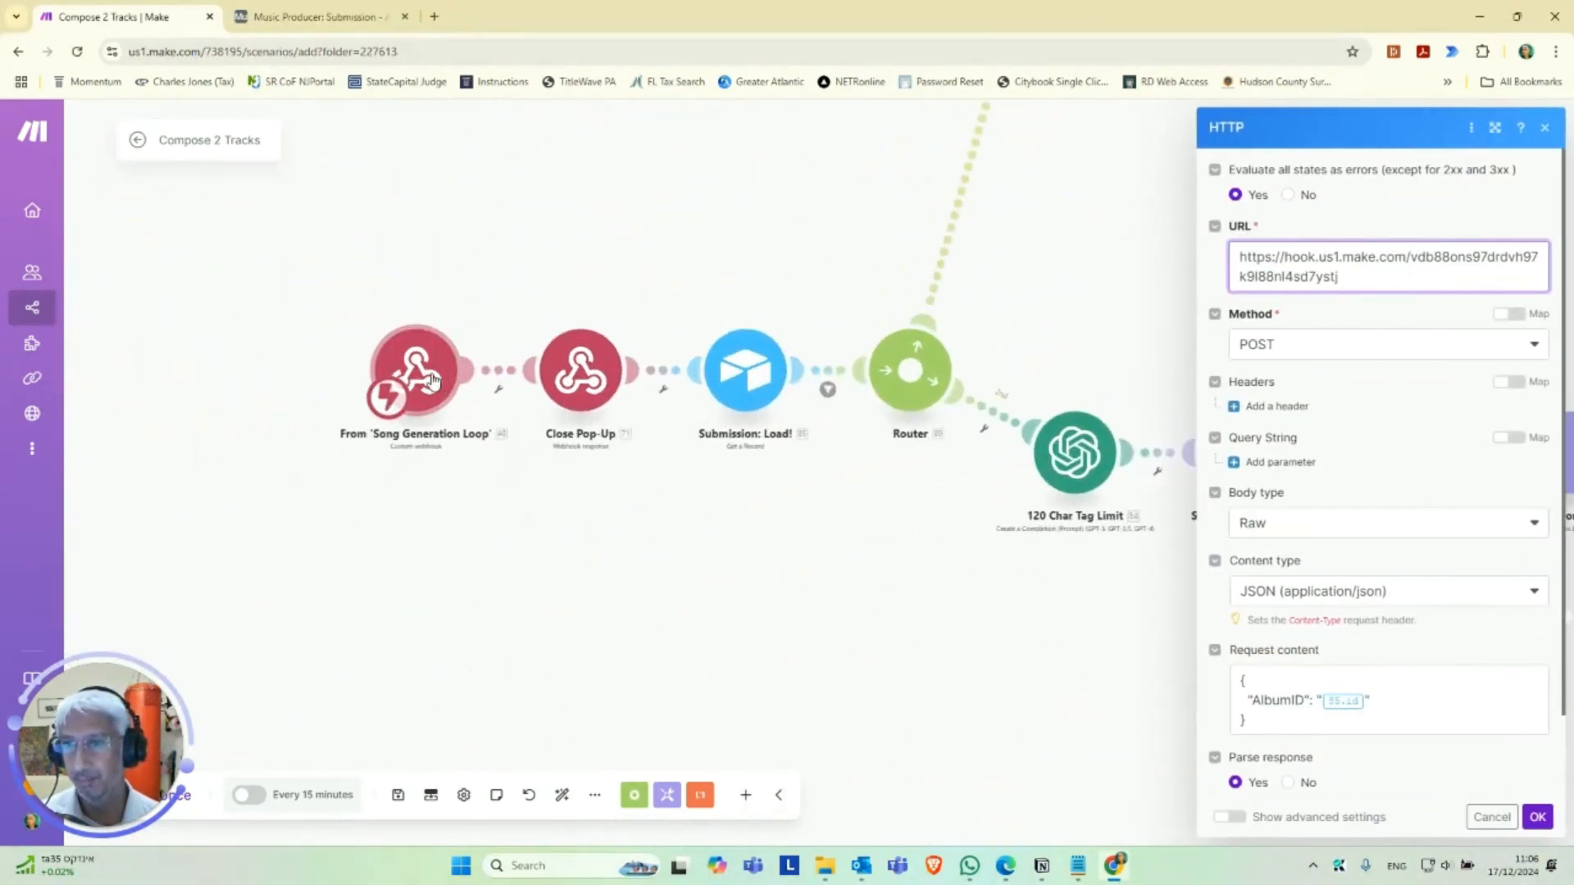
{"action": "left_click", "coordinate": [451, 388]}
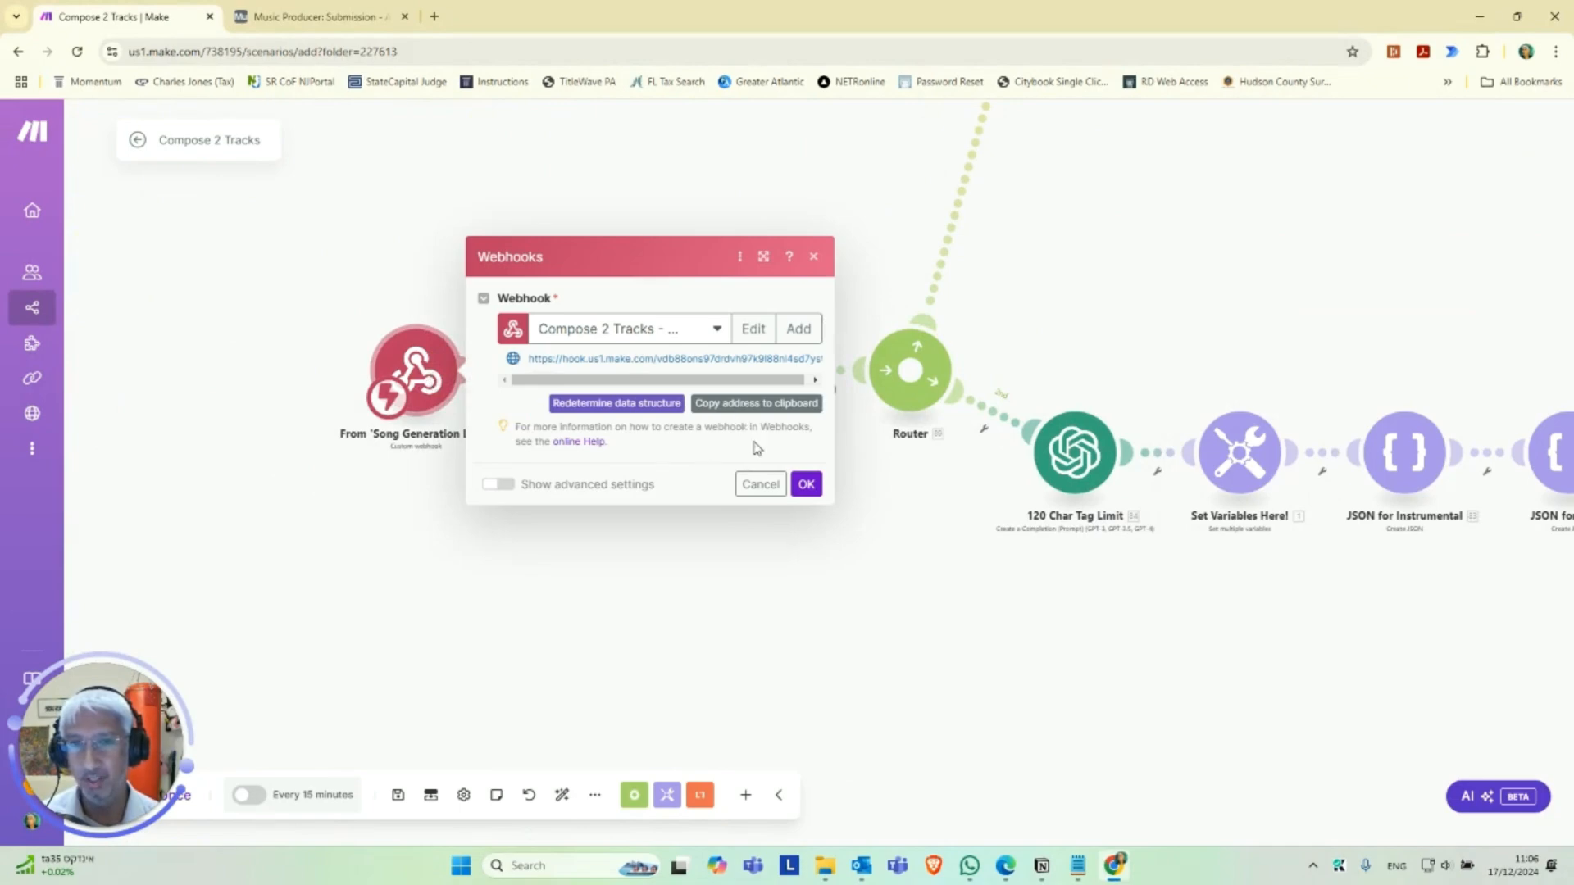
{"action": "left_click", "coordinate": [806, 484]}
Review the method, content type and AlbumID request content of the Re-Try Generate 2 Songs module and close it.
{"action": "left_click_drag", "start_coordinate": [1275, 675], "coordinate": [401, 620]}
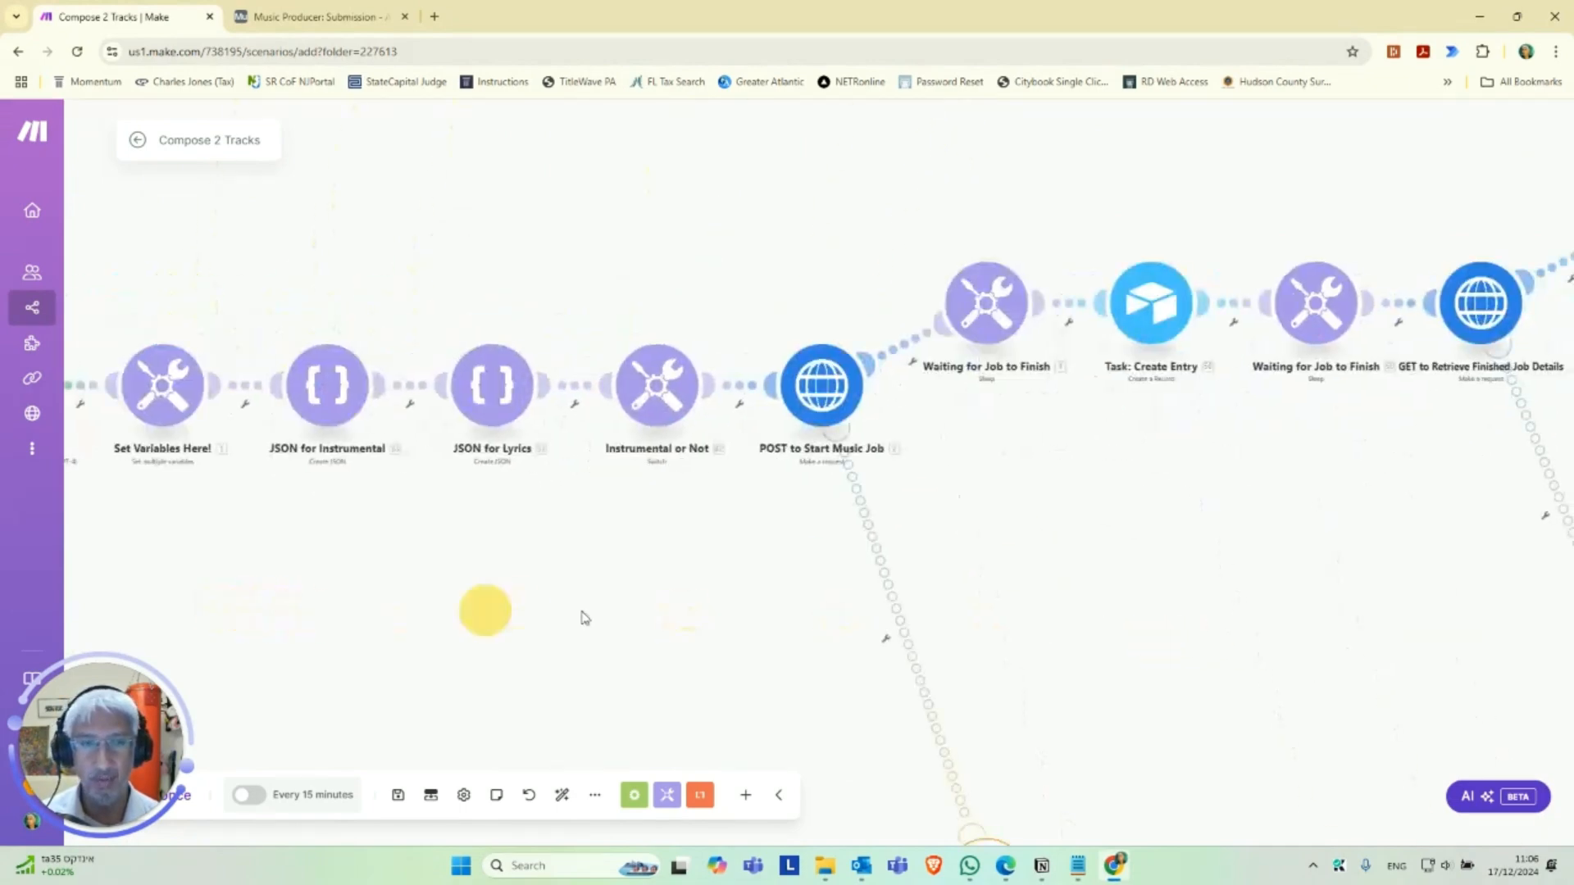
{"action": "left_click_drag", "start_coordinate": [1129, 643], "coordinate": [379, 552]}
{"action": "left_click_drag", "start_coordinate": [938, 555], "coordinate": [632, 591]}
{"action": "left_click", "coordinate": [775, 458]}
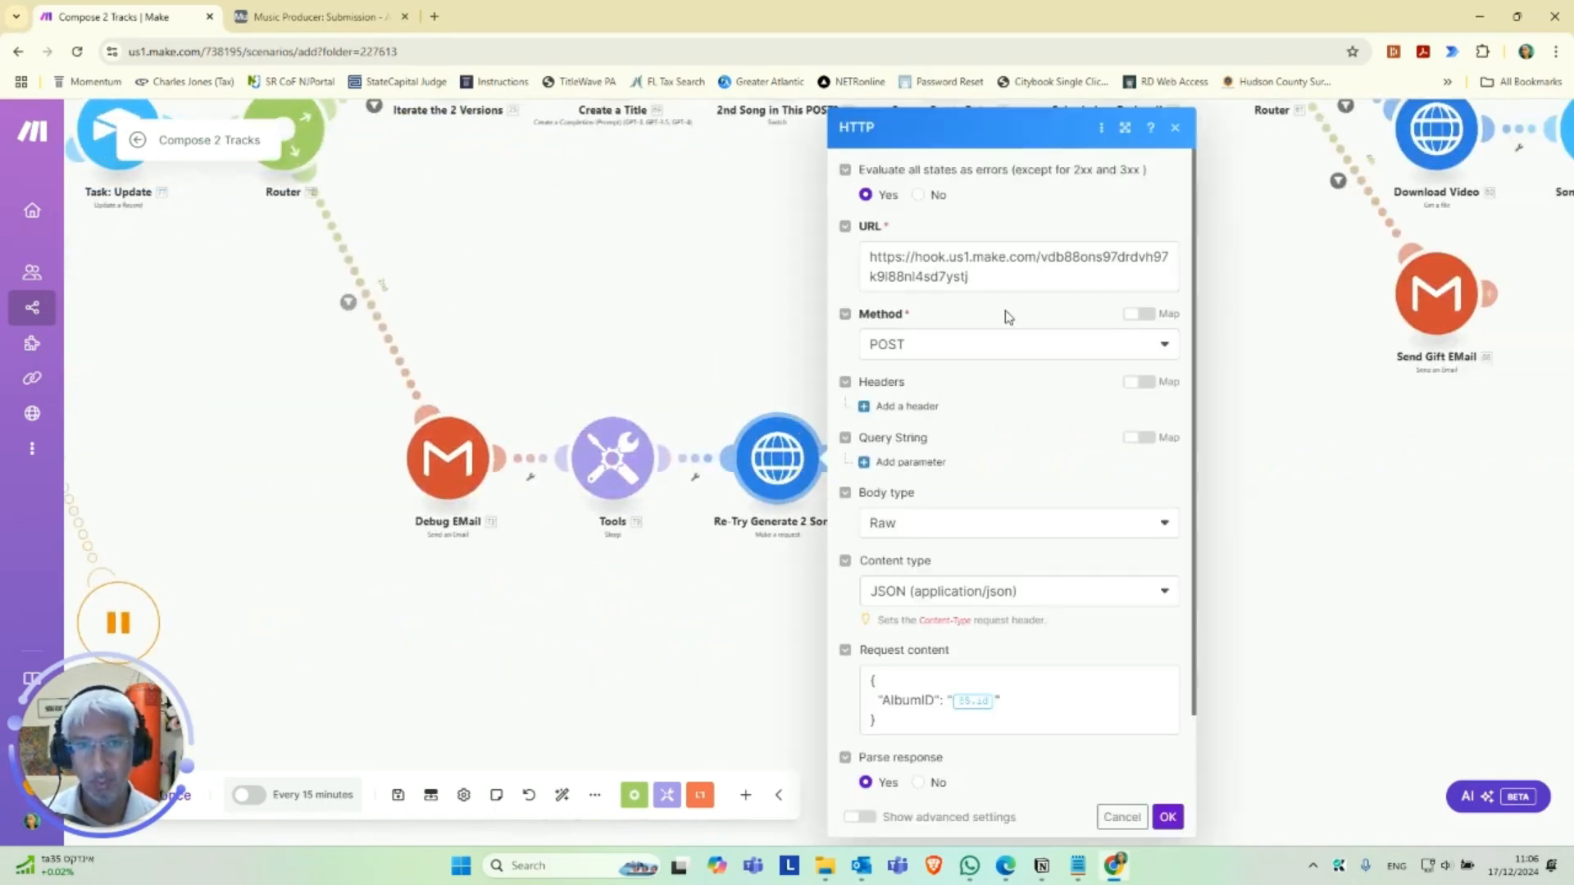
{"action": "scroll", "coordinate": [1020, 586], "scroll_direction": "down", "scroll_amount": 2}
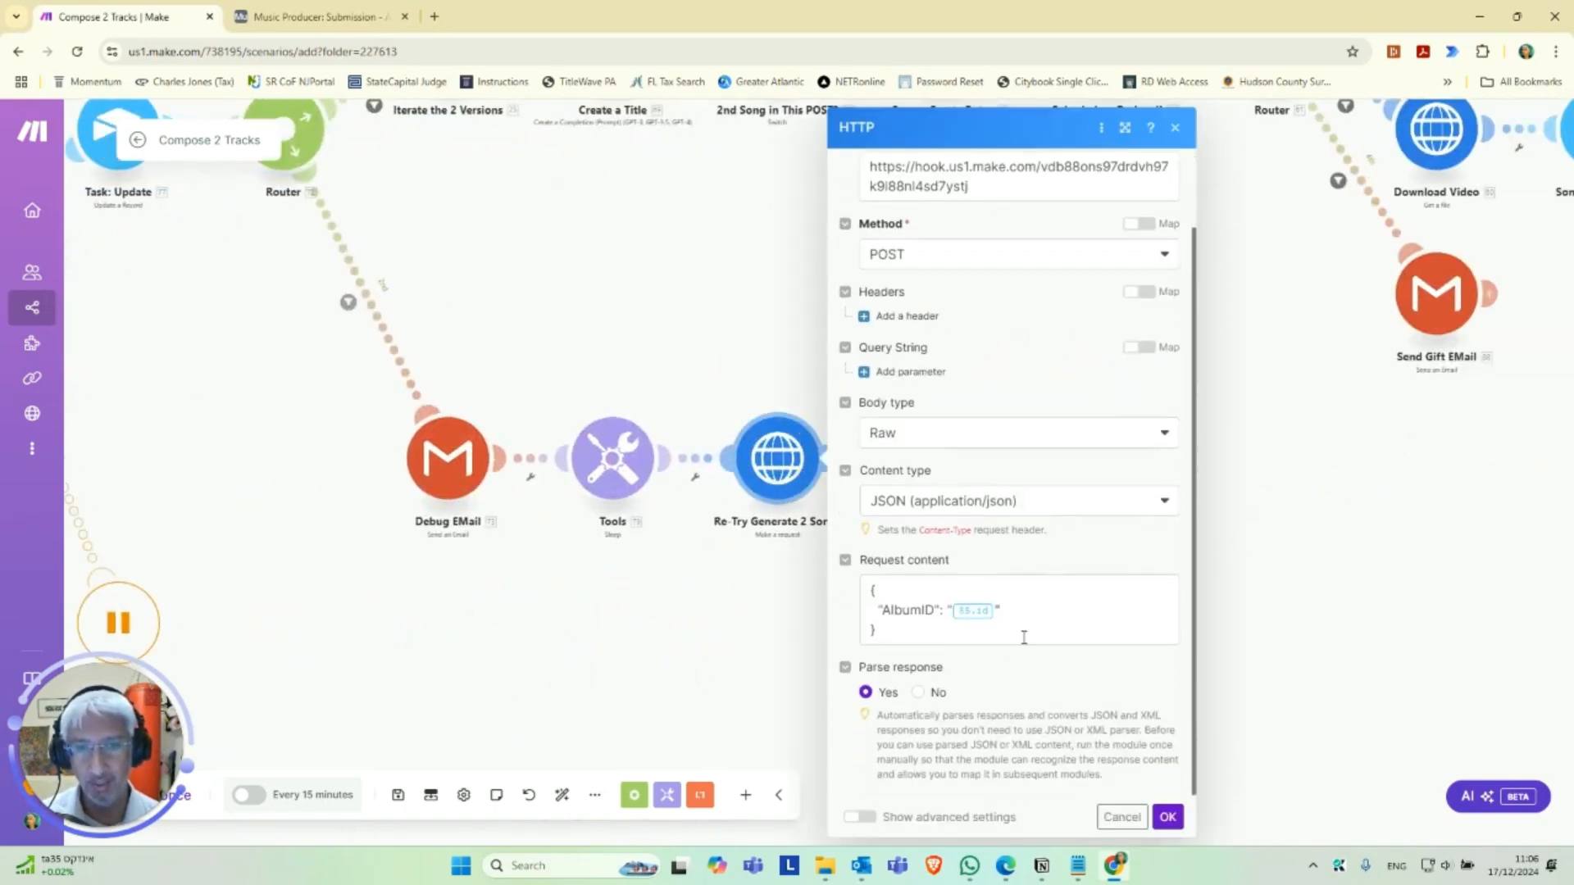
{"action": "left_click", "coordinate": [1168, 817]}
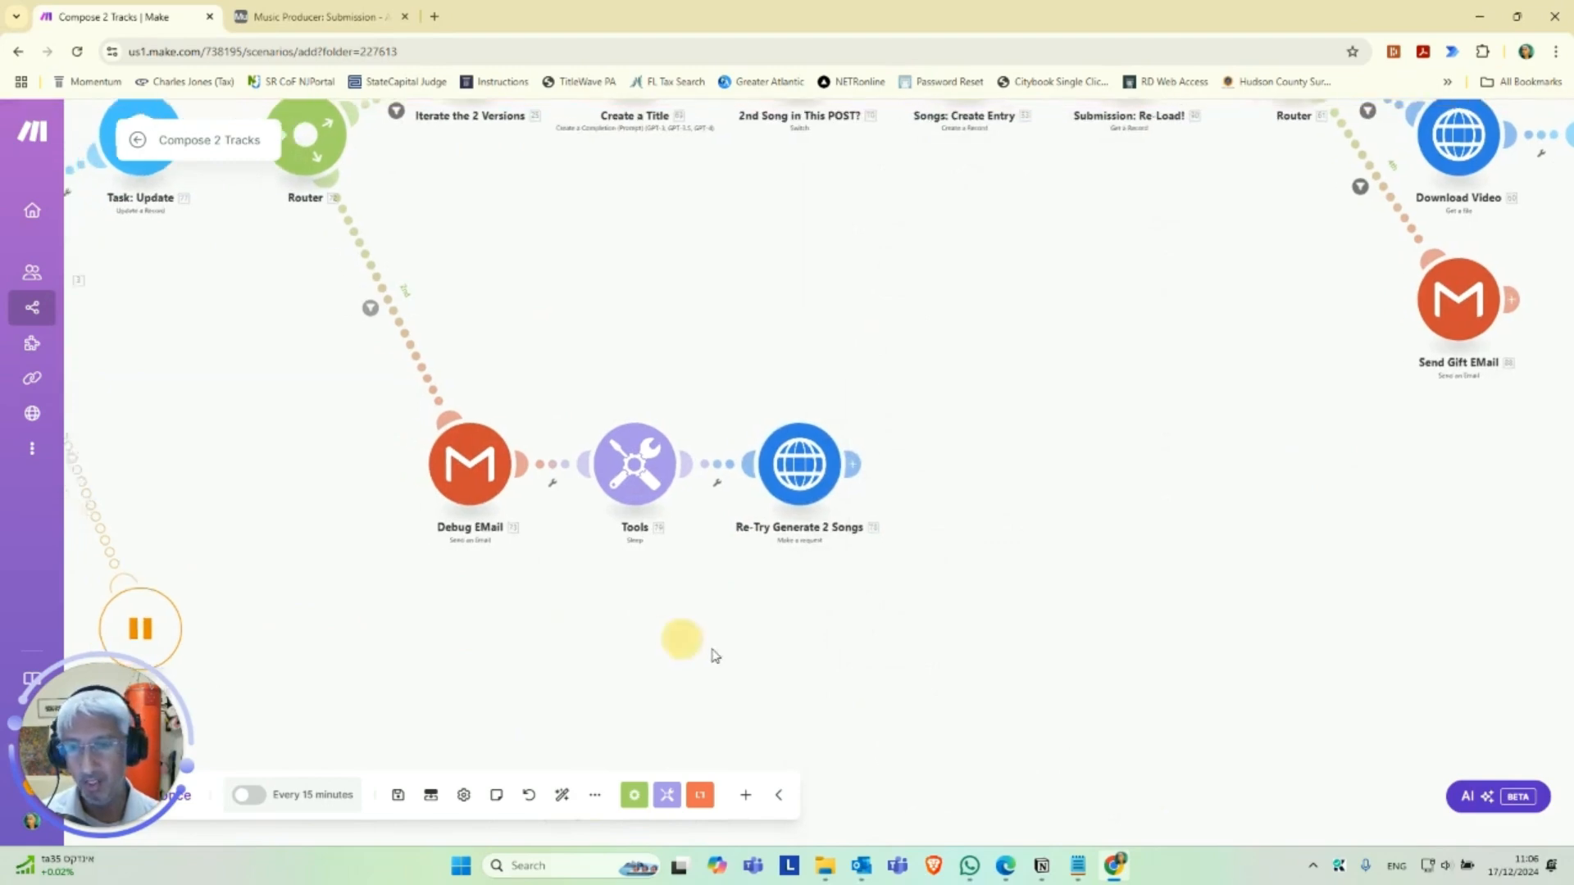
Examine the scenario flow from the From 'Song Generation Loop' webhook through the music job modules to the Re-Try Generate 2 Songs branch.
{"action": "left_click_drag", "start_coordinate": [491, 391], "coordinate": [798, 492]}
{"action": "scroll", "coordinate": [611, 496], "scroll_direction": "up", "scroll_amount": 3}
{"action": "left_click_drag", "start_coordinate": [279, 608], "coordinate": [783, 567]}
{"action": "scroll", "coordinate": [664, 573], "scroll_direction": "down", "scroll_amount": 3}
{"action": "left_click_drag", "start_coordinate": [327, 626], "coordinate": [656, 627]}
{"action": "scroll", "coordinate": [574, 607], "scroll_direction": "down", "scroll_amount": 3}
{"action": "left_click_drag", "start_coordinate": [425, 629], "coordinate": [533, 629]}
{"action": "scroll", "coordinate": [534, 629], "scroll_direction": "up", "scroll_amount": 3}
{"action": "left_click_drag", "start_coordinate": [303, 531], "coordinate": [439, 600]}
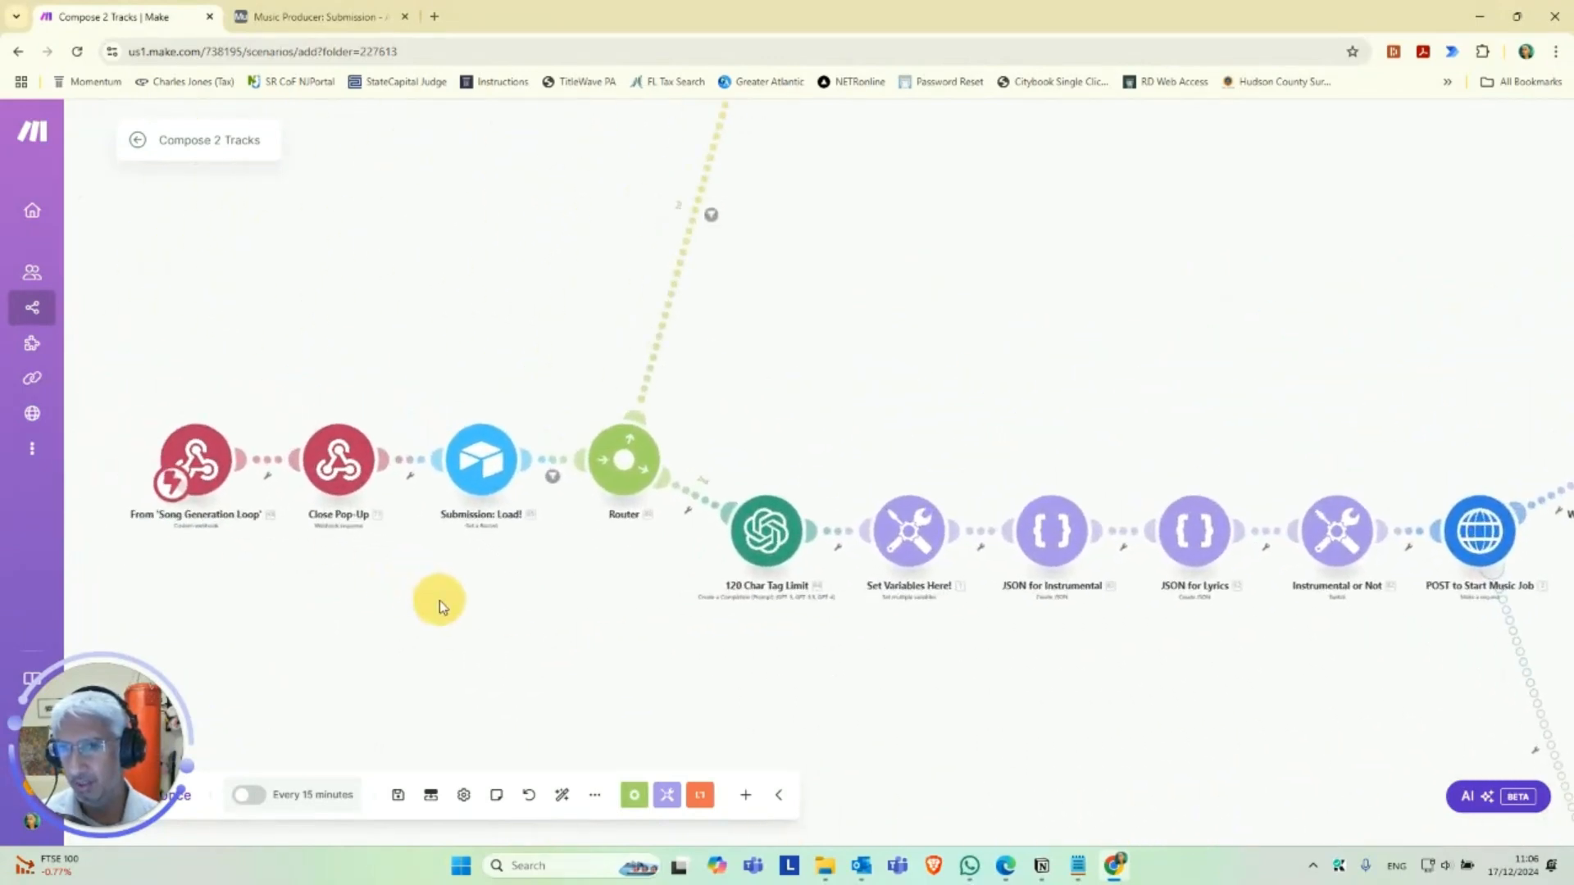
{"action": "scroll", "coordinate": [440, 600], "scroll_direction": "up", "scroll_amount": 3}
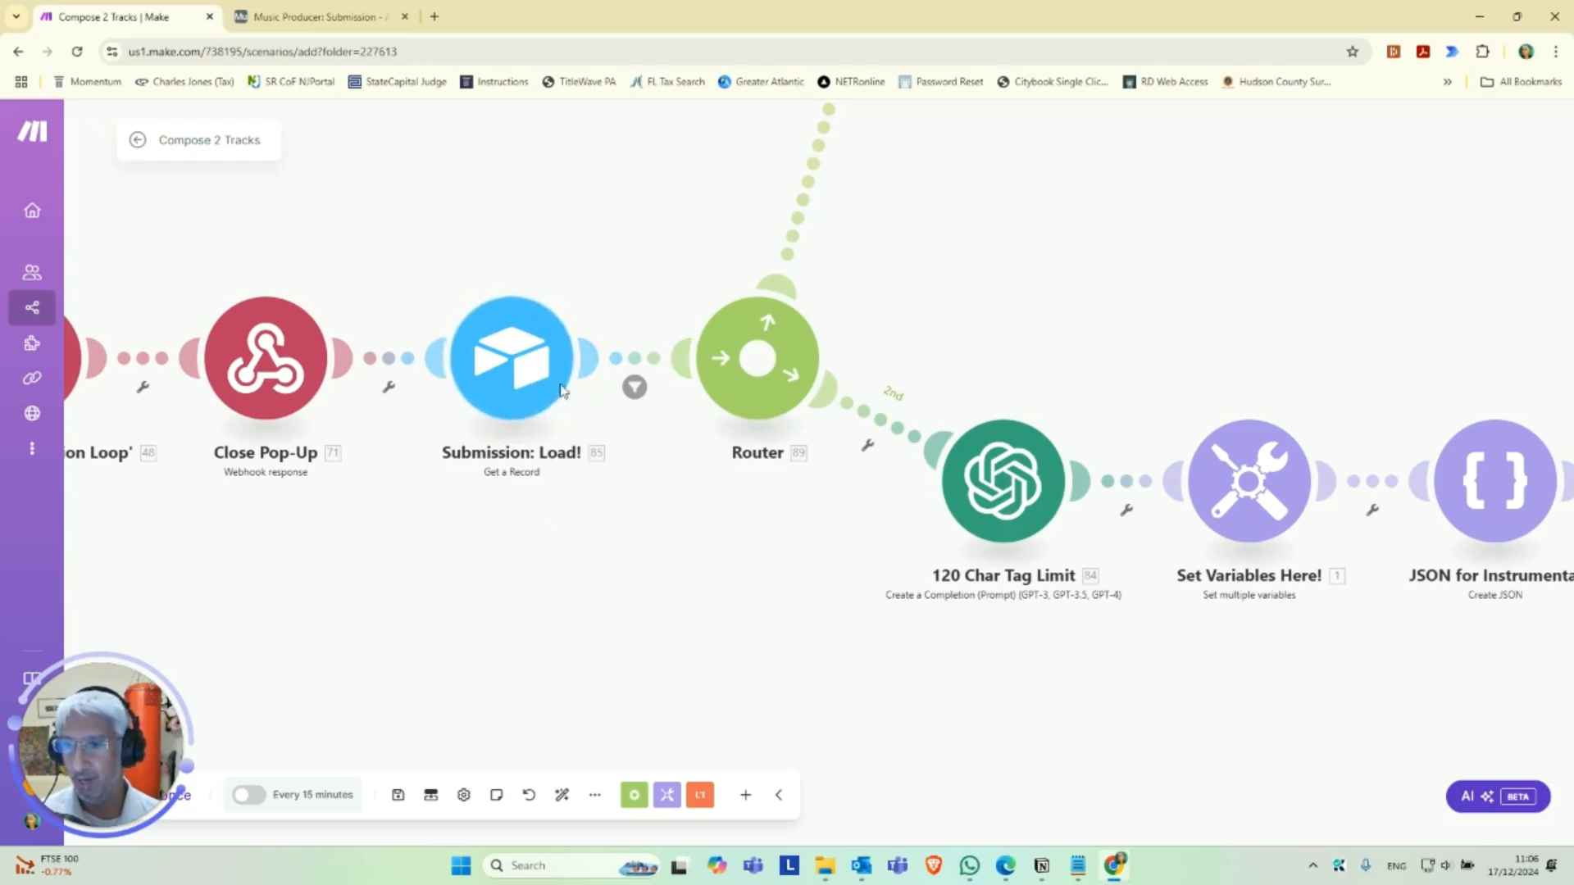
{"action": "mouse_move", "coordinate": [1158, 656]}
{"action": "left_mouse_down"}
{"action": "mouse_move", "coordinate": [952, 619]}
{"action": "mouse_move", "coordinate": [1188, 636]}
{"action": "mouse_move", "coordinate": [906, 576]}
{"action": "mouse_move", "coordinate": [769, 461]}
{"action": "mouse_move", "coordinate": [659, 431]}
{"action": "left_mouse_up"}
{"action": "left_click_drag", "start_coordinate": [1066, 493], "coordinate": [485, 527]}
{"action": "scroll", "coordinate": [718, 531], "scroll_direction": "down", "scroll_amount": 2}
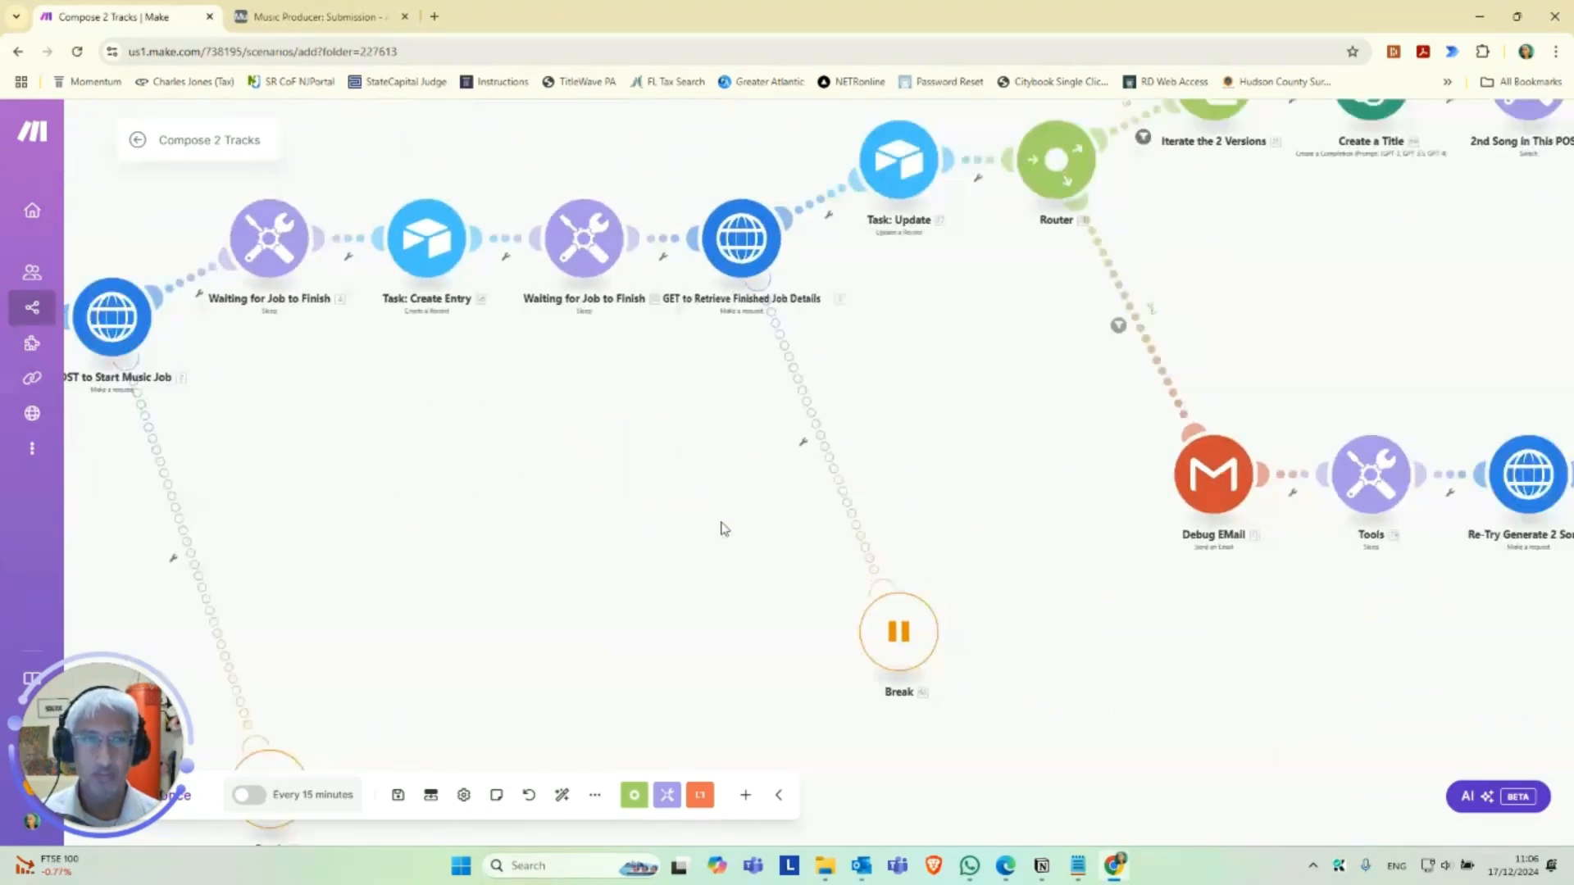
{"action": "left_click_drag", "start_coordinate": [1367, 589], "coordinate": [790, 598]}
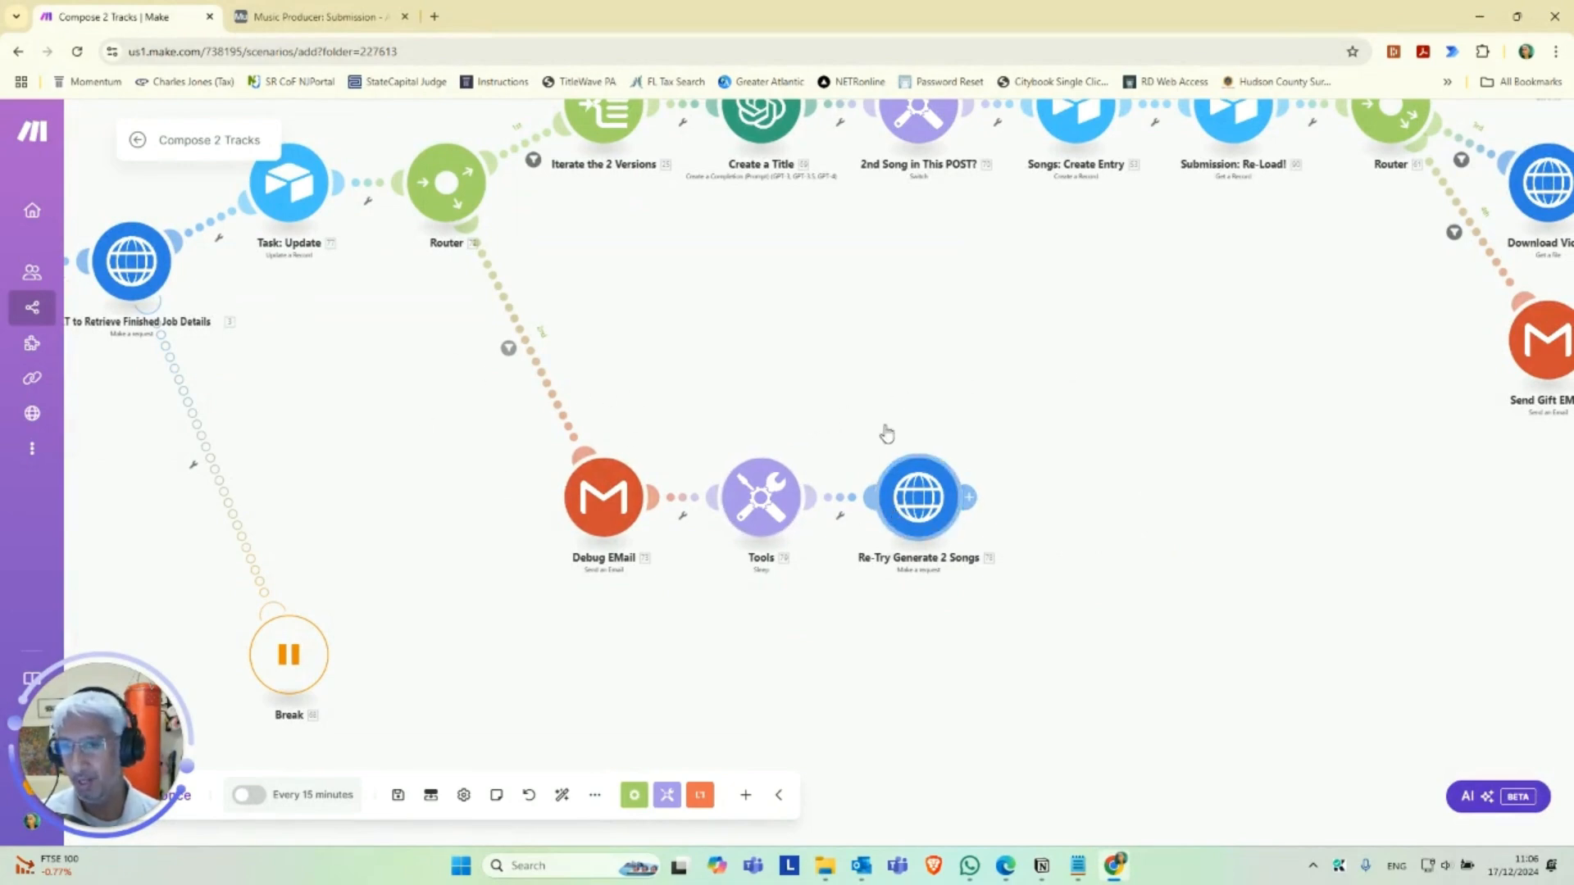
{"action": "left_click_drag", "start_coordinate": [780, 334], "coordinate": [838, 409]}
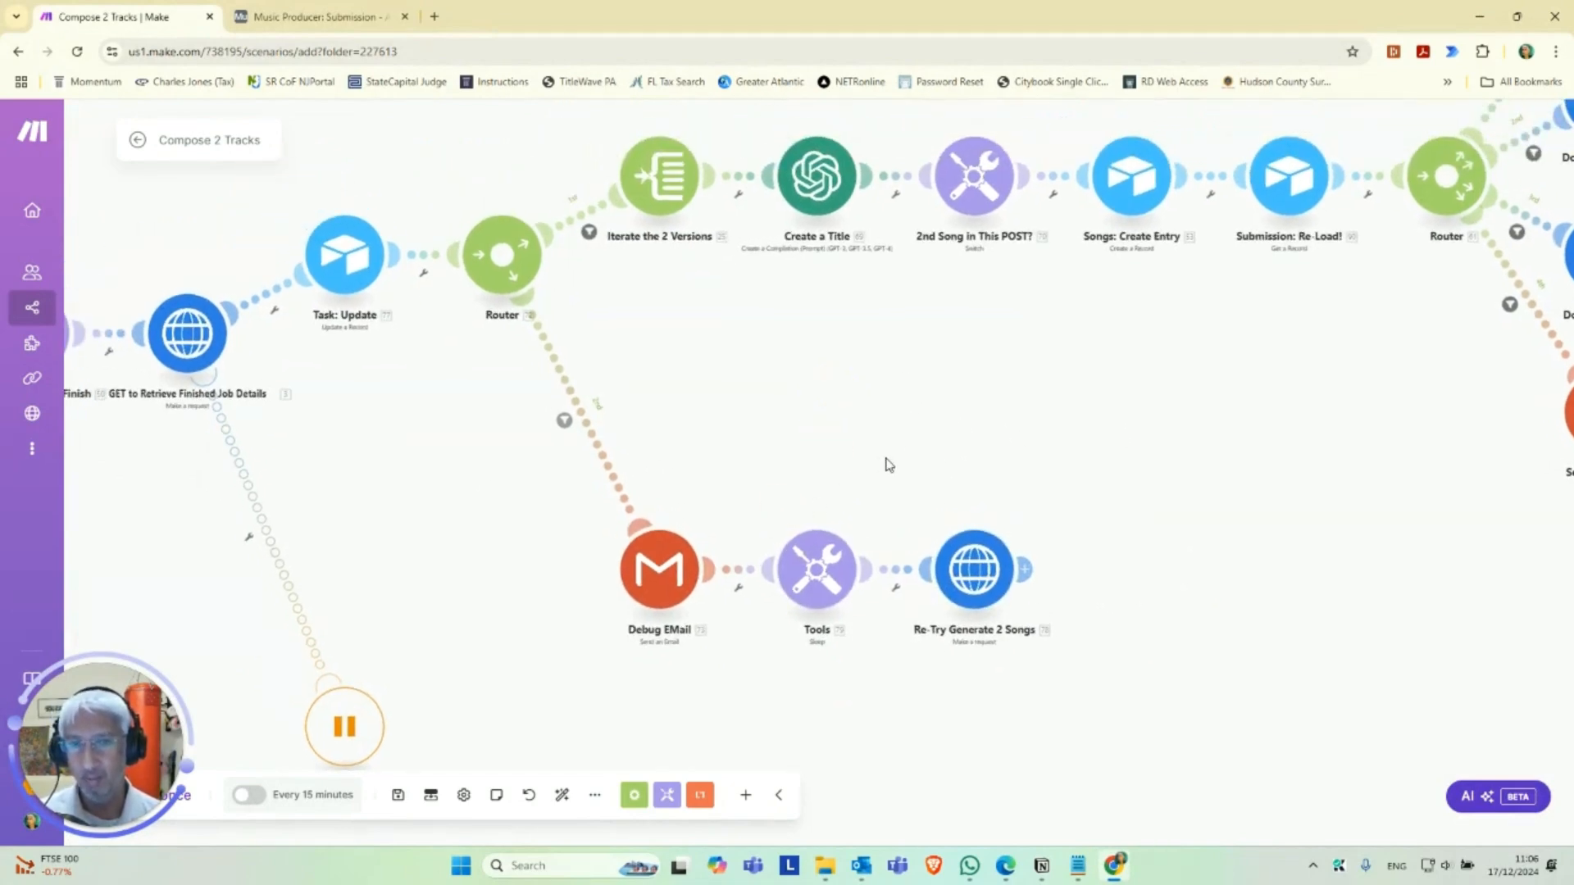
Review the filter condition on the Router's 1st route to Iterate the 2 Versions and close it.
{"action": "scroll", "coordinate": [787, 451], "scroll_direction": "up", "scroll_amount": 2}
{"action": "left_click_drag", "start_coordinate": [707, 337], "coordinate": [719, 467]}
{"action": "left_click_drag", "start_coordinate": [710, 553], "coordinate": [632, 489]}
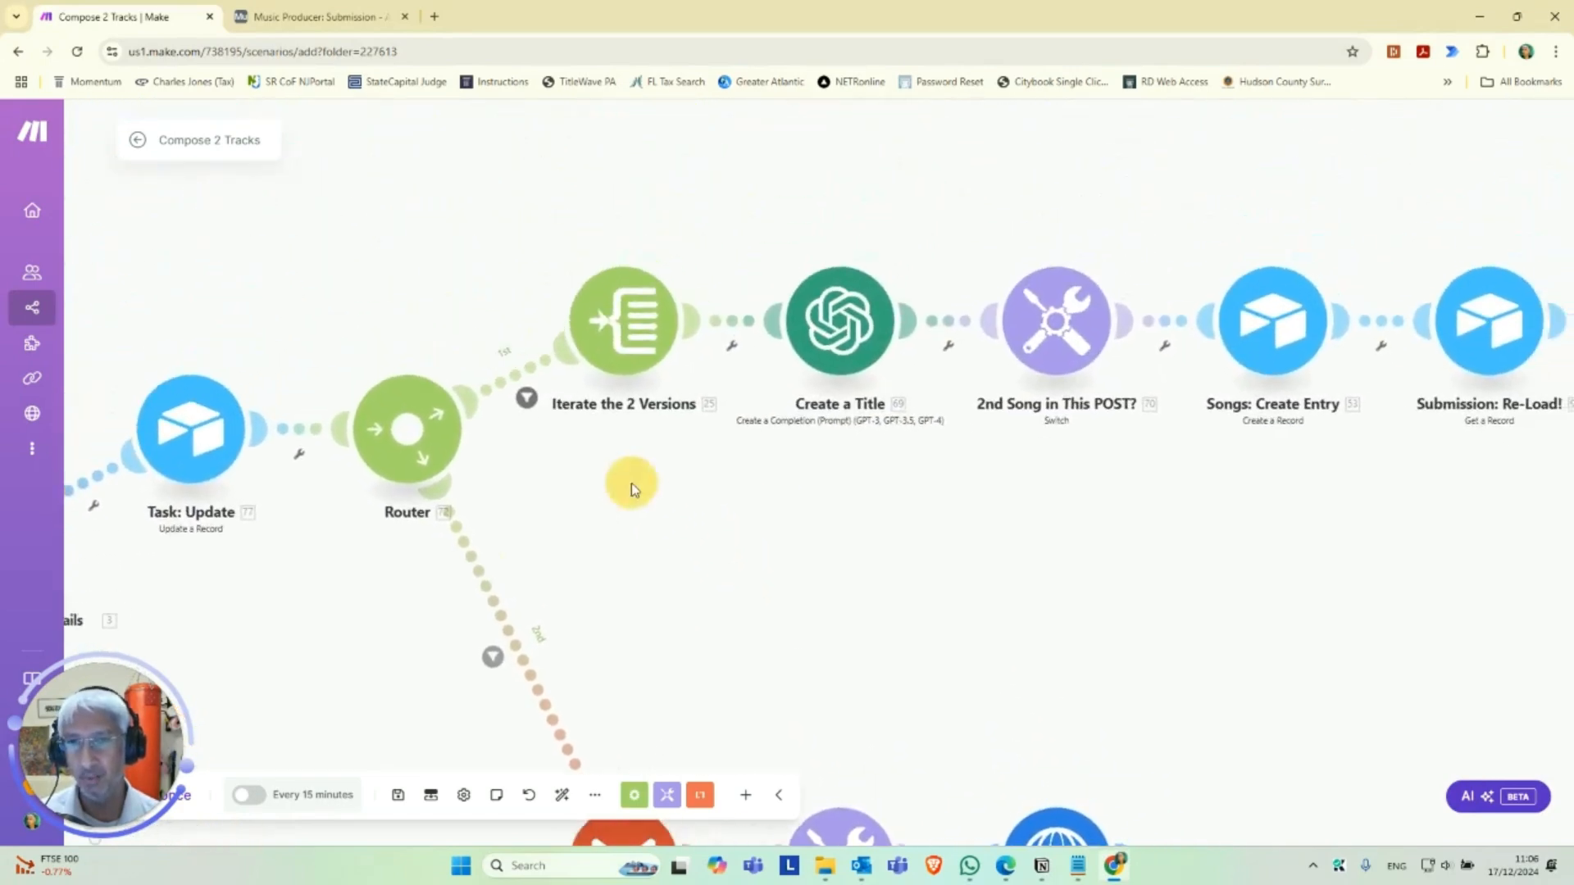
{"action": "scroll", "coordinate": [632, 490], "scroll_direction": "up", "scroll_amount": 2}
{"action": "left_click", "coordinate": [510, 382]}
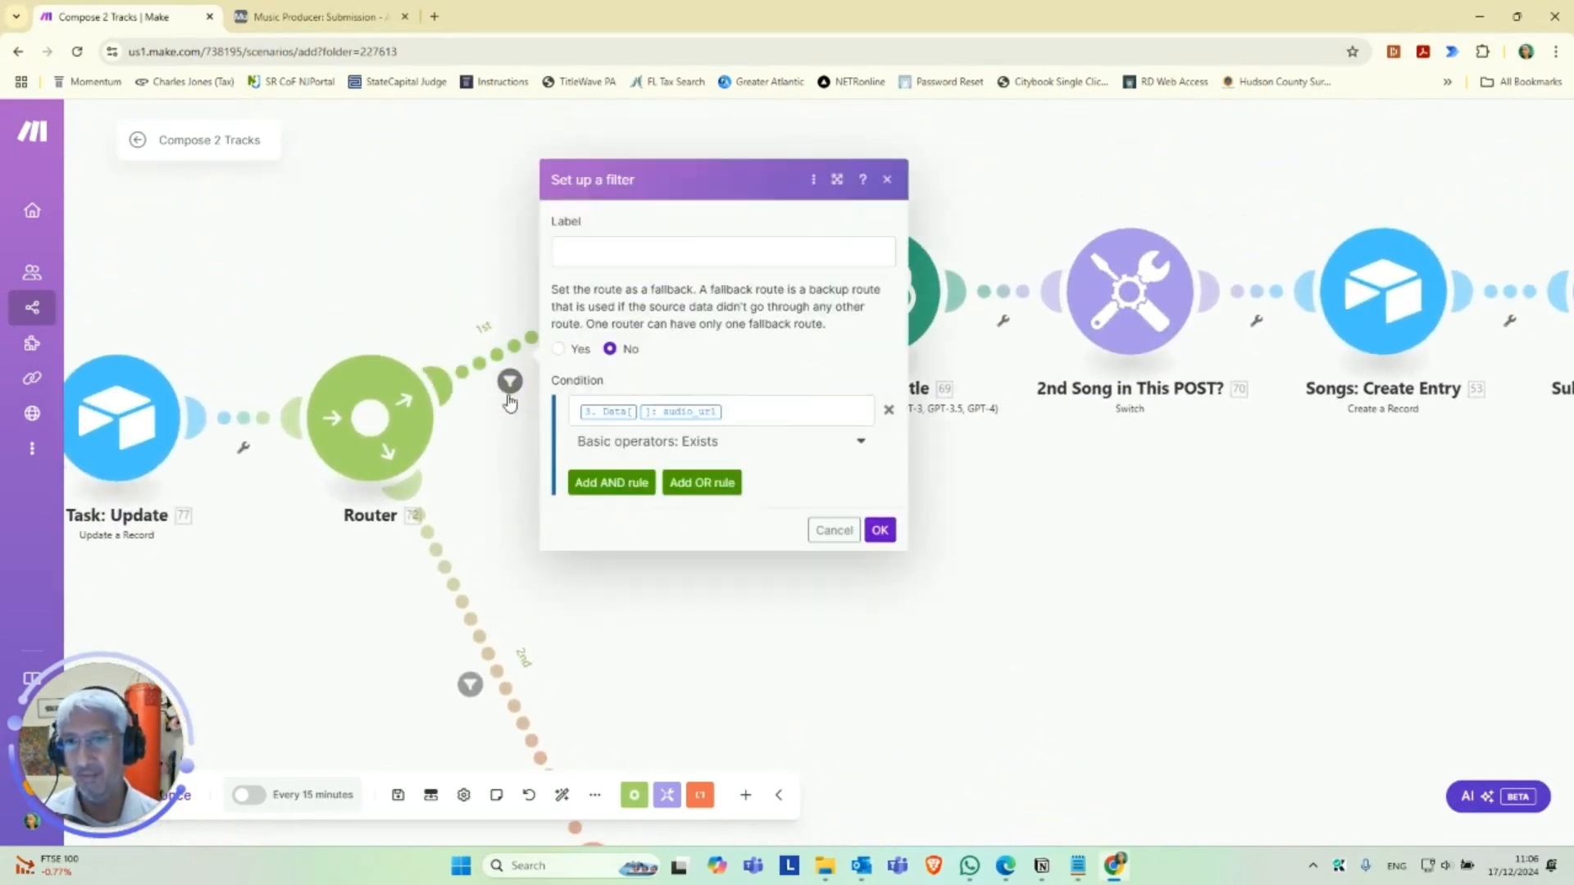
{"action": "left_click_drag", "start_coordinate": [795, 591], "coordinate": [630, 577]}
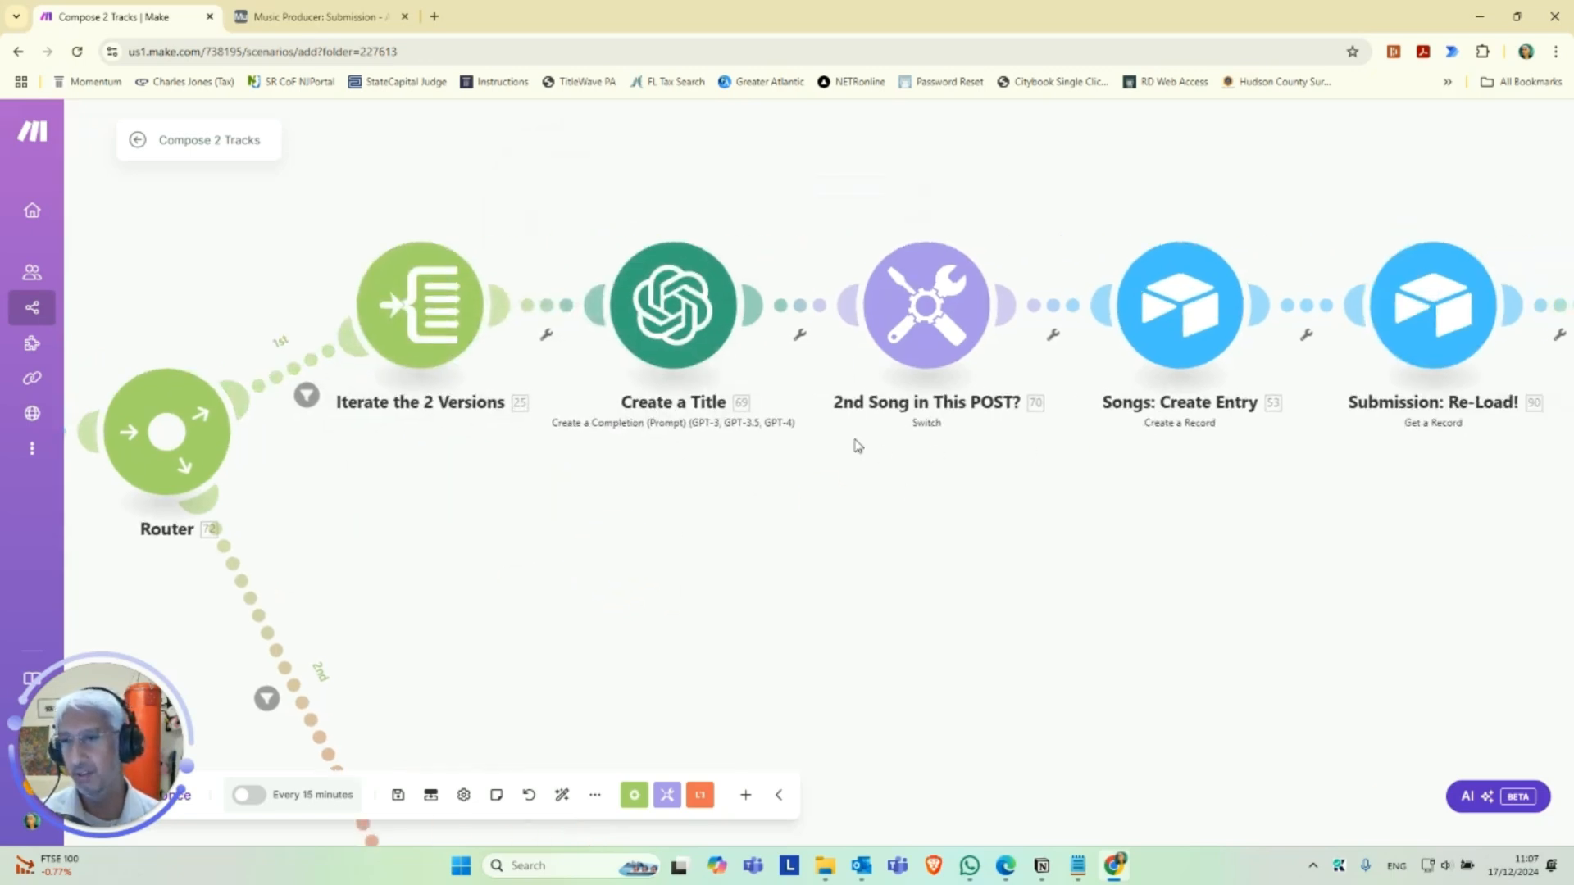
Examine the path from GET to Retrieve Finished Job Details through the Router to Iterate the 2 Versions and its following modules.
{"action": "left_click_drag", "start_coordinate": [634, 490], "coordinate": [536, 507]}
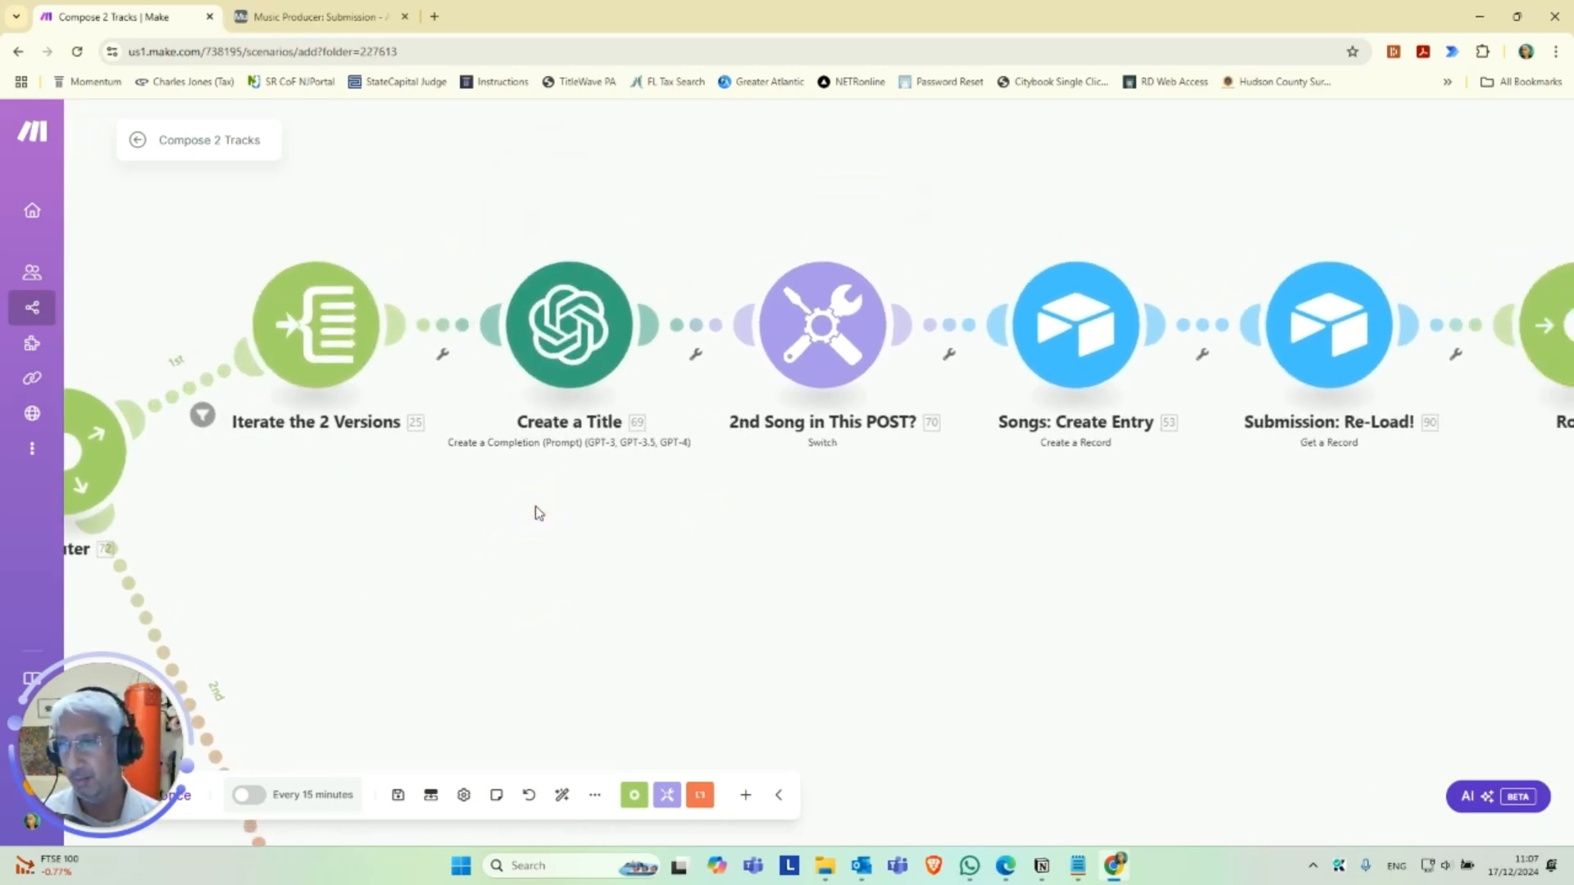
{"action": "left_click_drag", "start_coordinate": [453, 563], "coordinate": [637, 603]}
{"action": "scroll", "coordinate": [574, 596], "scroll_direction": "up", "scroll_amount": 2}
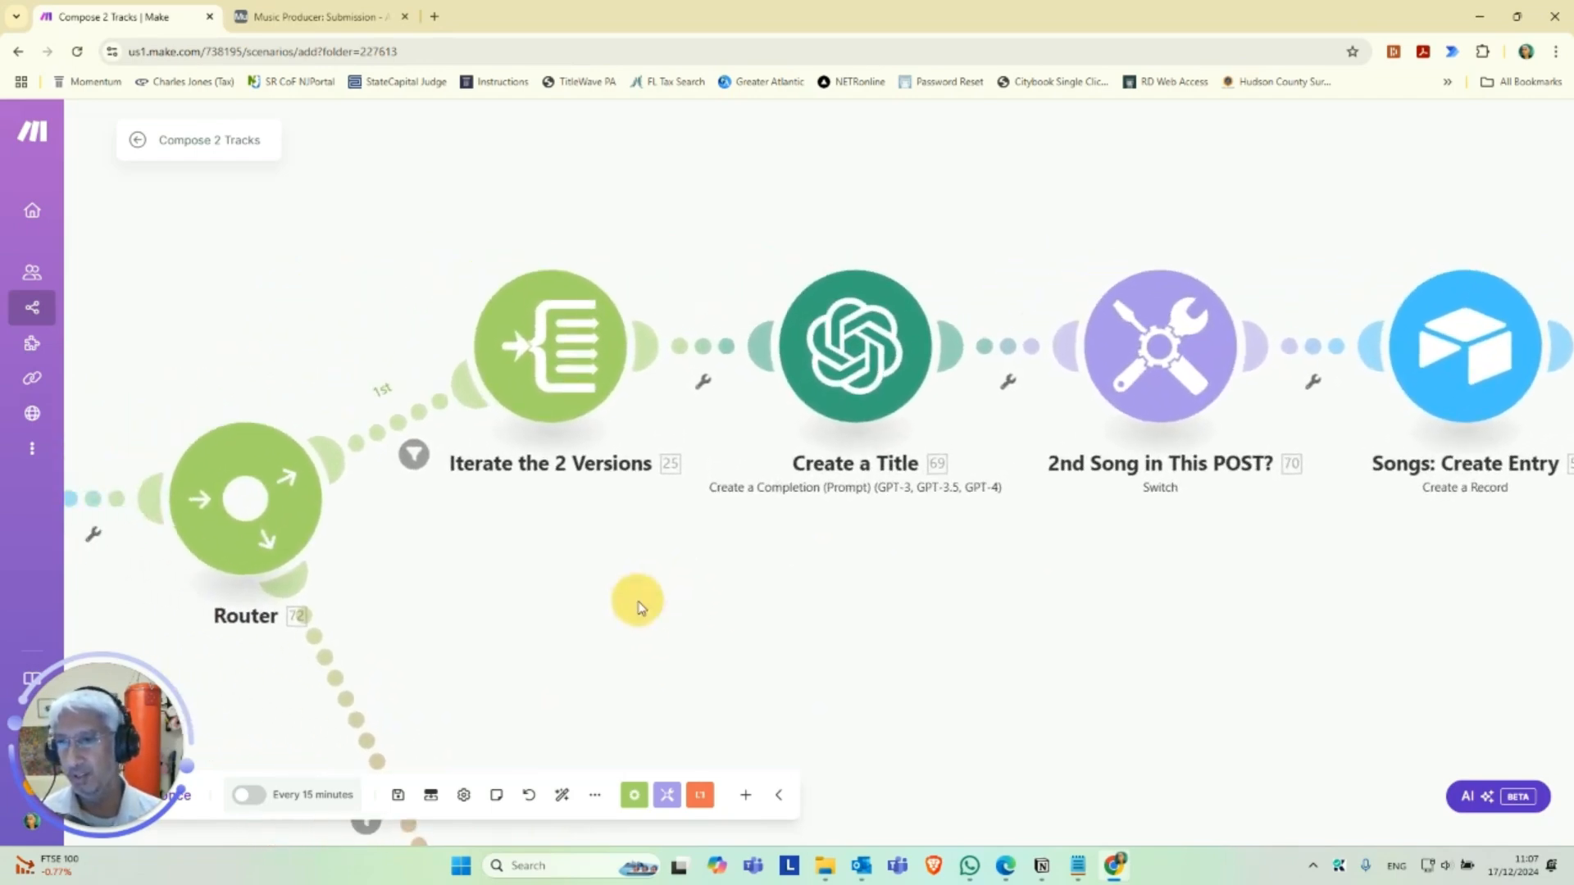
{"action": "left_click_drag", "start_coordinate": [443, 574], "coordinate": [1010, 540]}
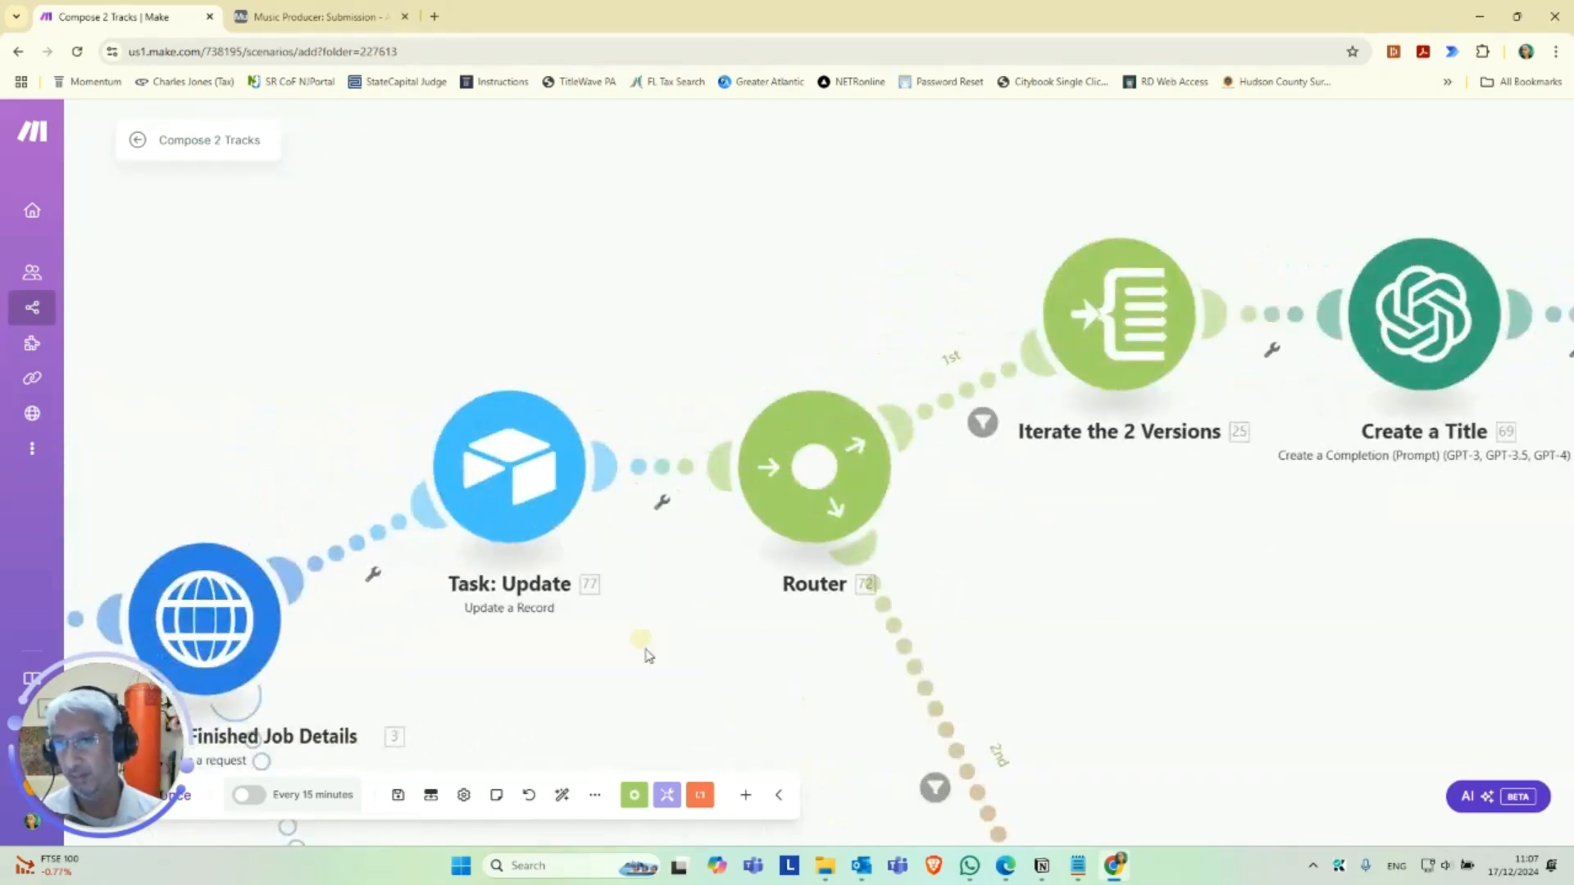
{"action": "left_click_drag", "start_coordinate": [647, 695], "coordinate": [692, 558]}
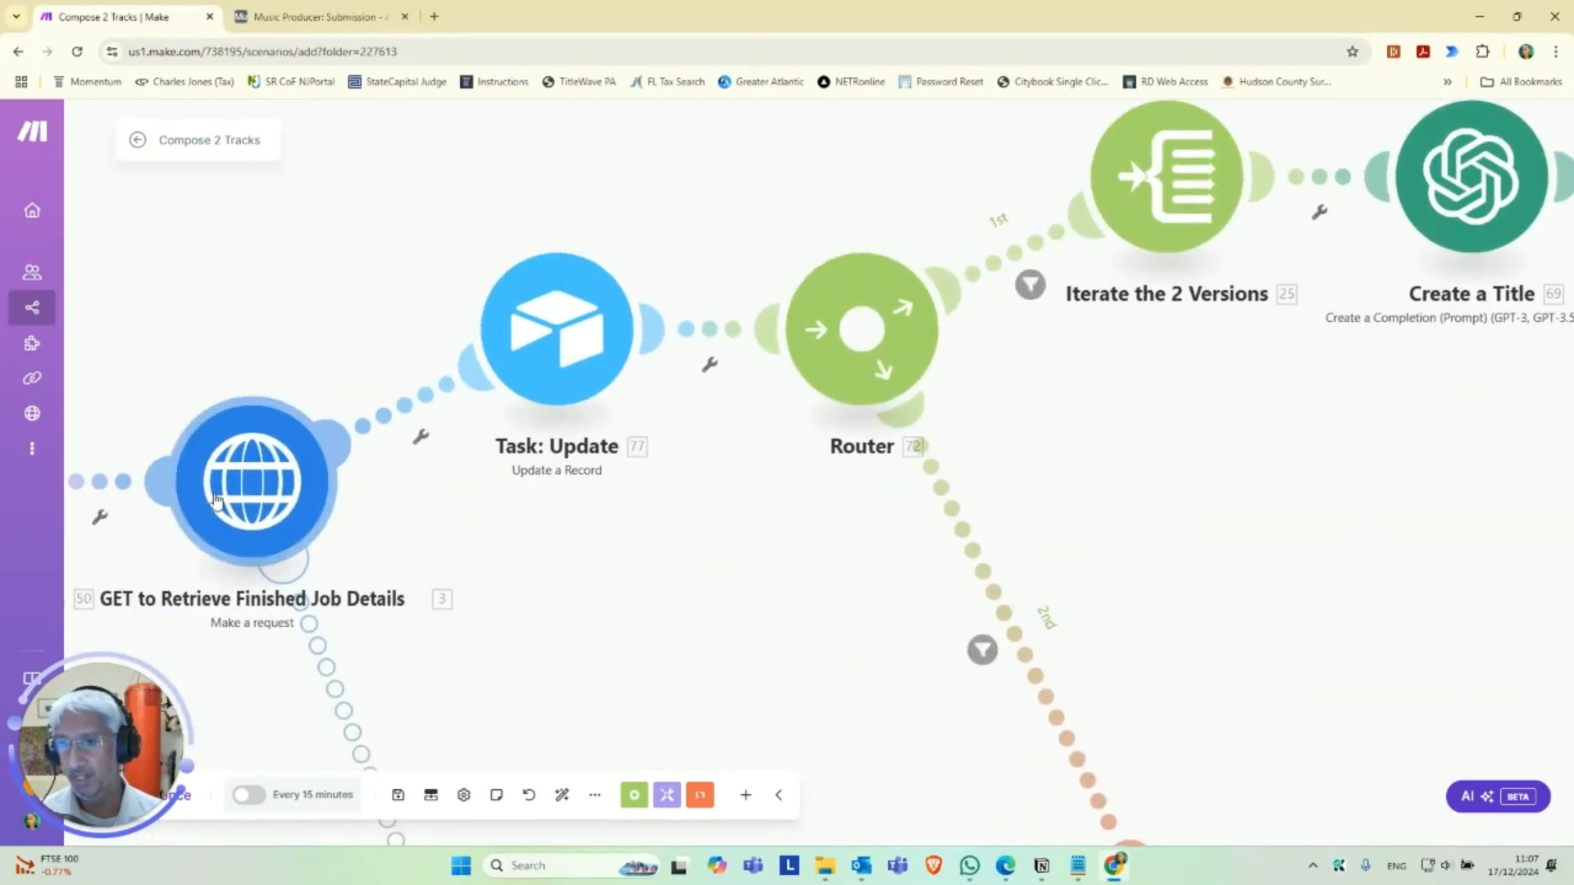
{"action": "left_click_drag", "start_coordinate": [1260, 453], "coordinate": [982, 547]}
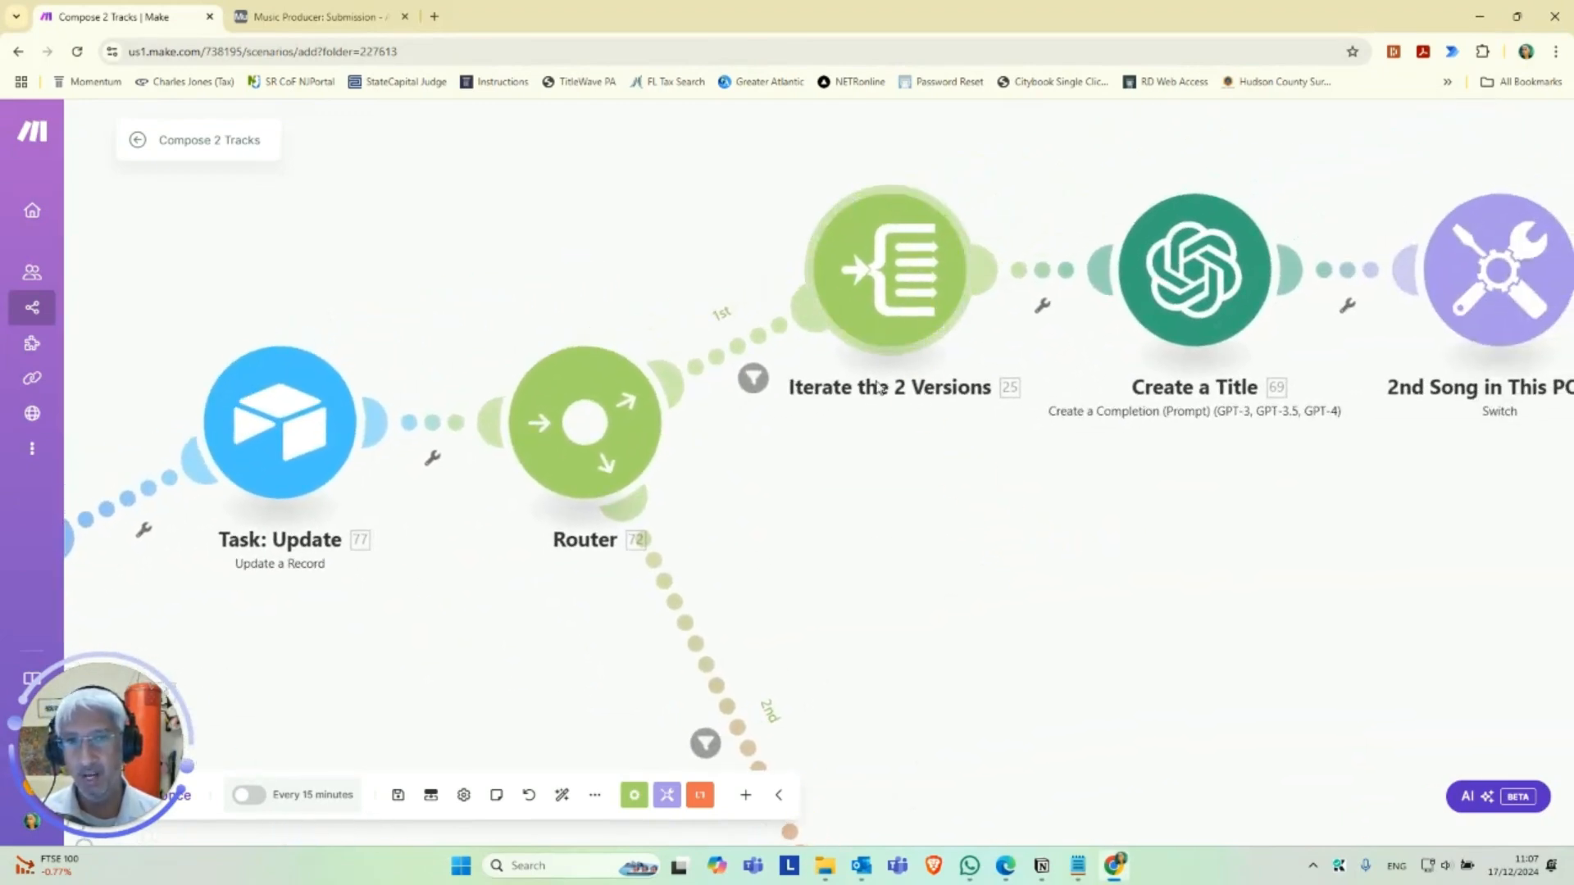
{"action": "left_click_drag", "start_coordinate": [1243, 518], "coordinate": [706, 540]}
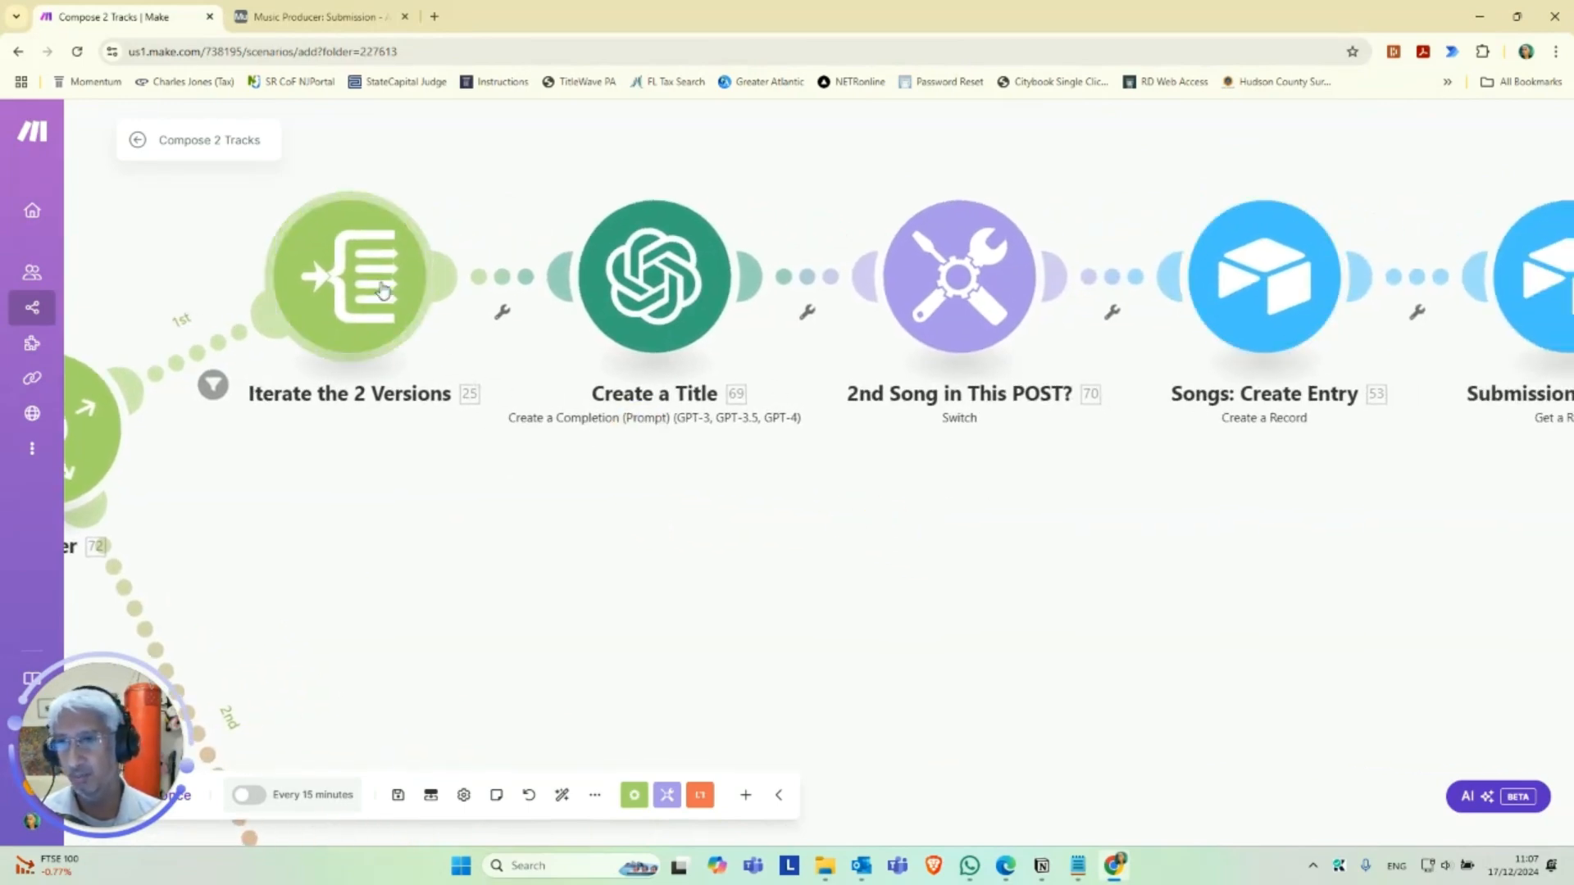
Assign My OpenAI connection to the Create a Title module, review its song title prompt and save the module.
{"action": "left_click_drag", "start_coordinate": [888, 528], "coordinate": [702, 598]}
{"action": "left_click", "coordinate": [537, 330]}
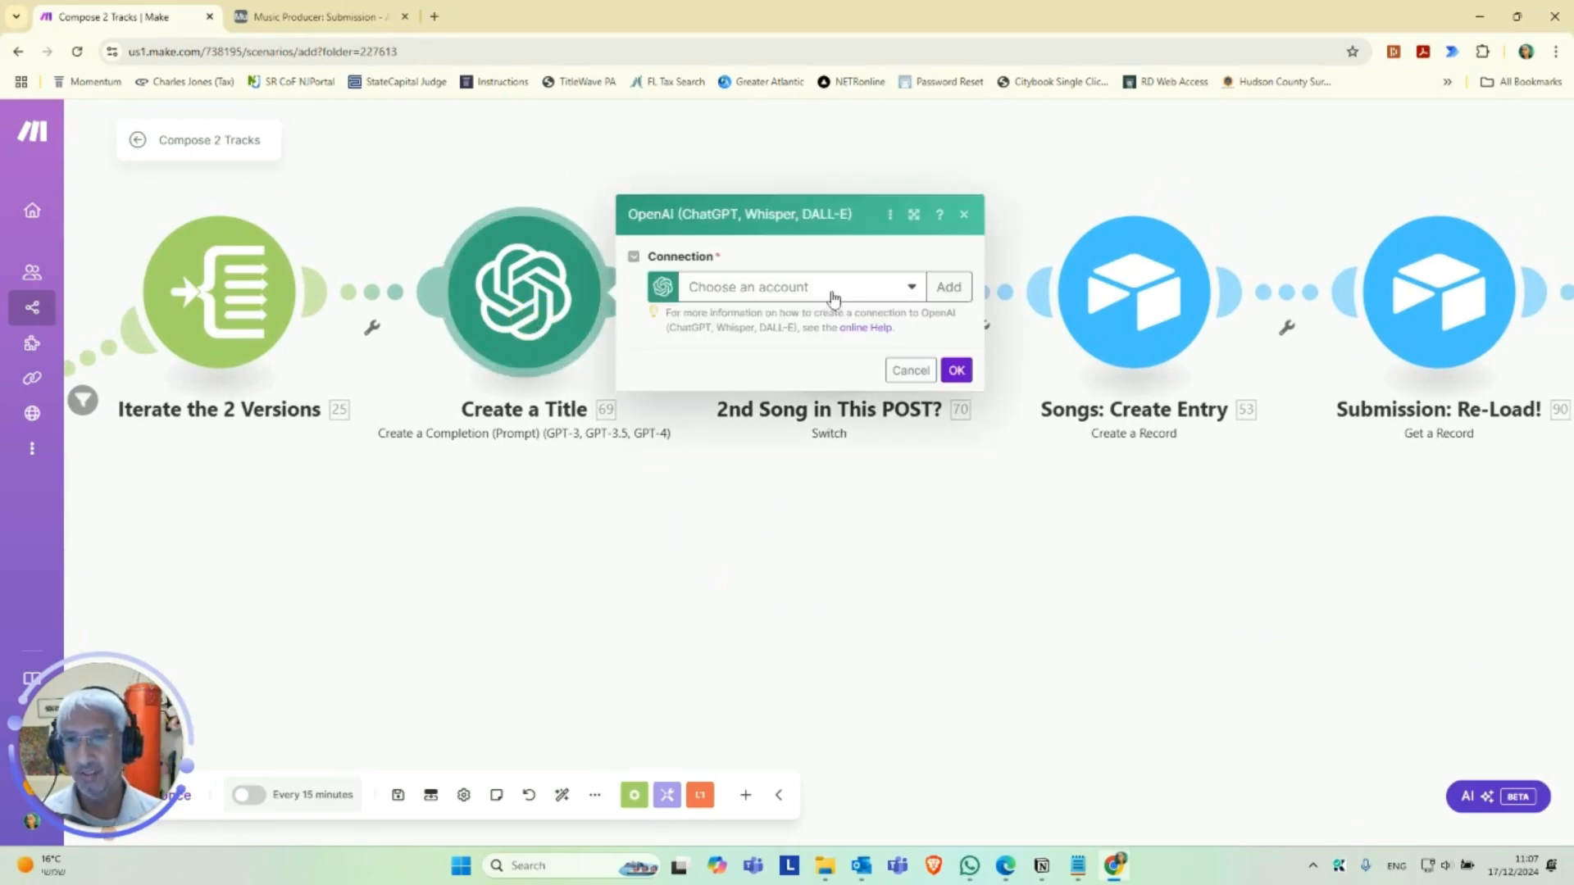
{"action": "left_click", "coordinate": [881, 300]}
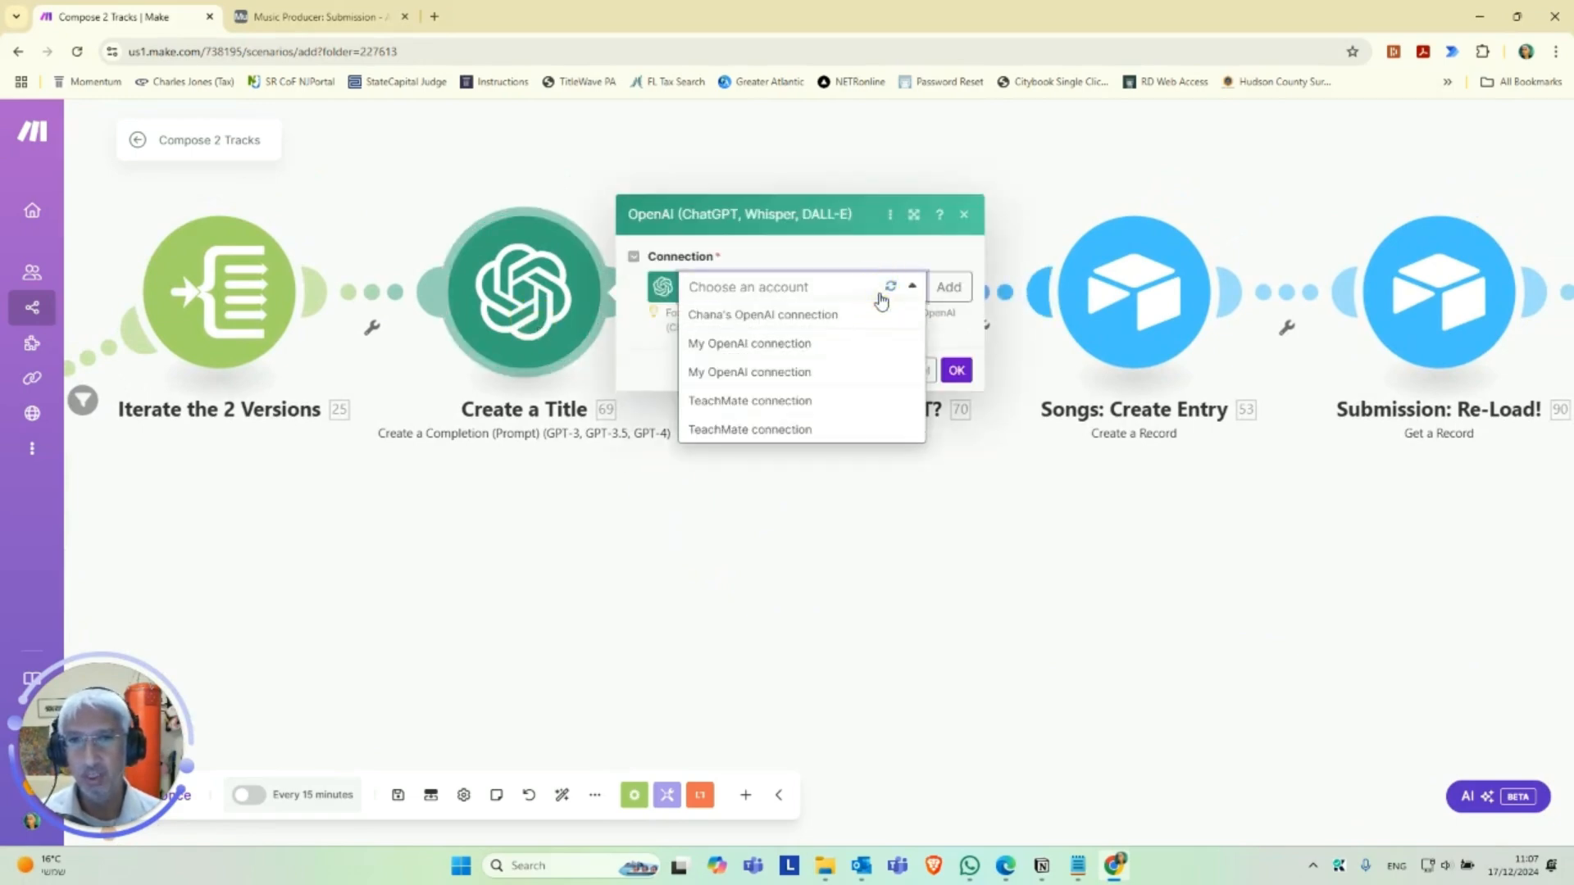
{"action": "left_click", "coordinate": [820, 344]}
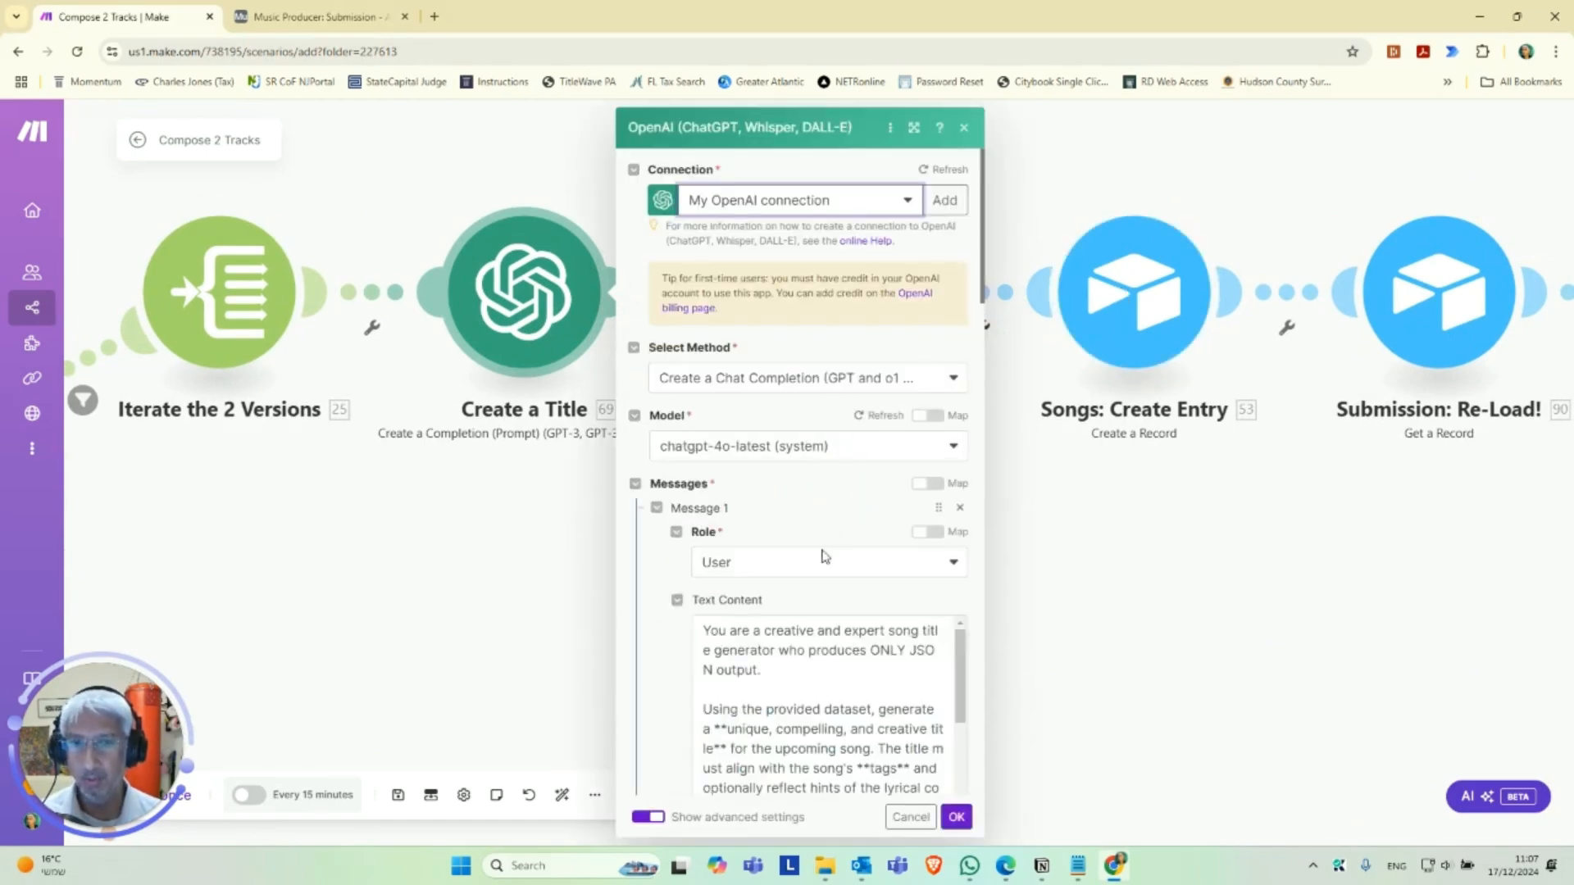
{"action": "scroll", "coordinate": [885, 574], "scroll_direction": "down", "scroll_amount": 5}
{"action": "scroll", "coordinate": [887, 579], "scroll_direction": "down", "scroll_amount": 10}
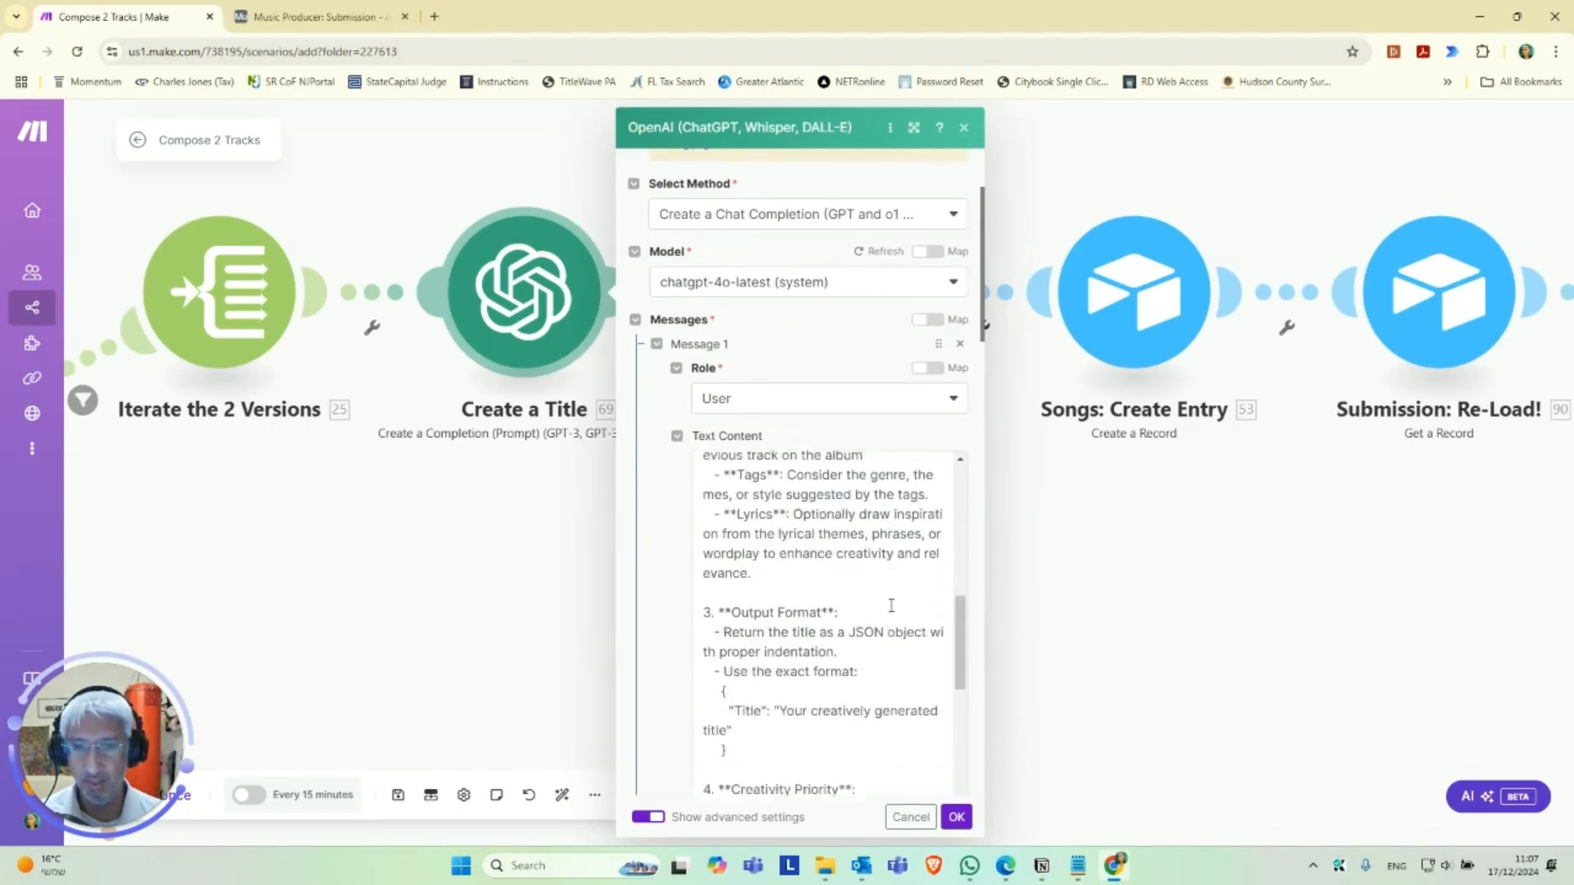
{"action": "scroll", "coordinate": [882, 655], "scroll_direction": "down", "scroll_amount": 5}
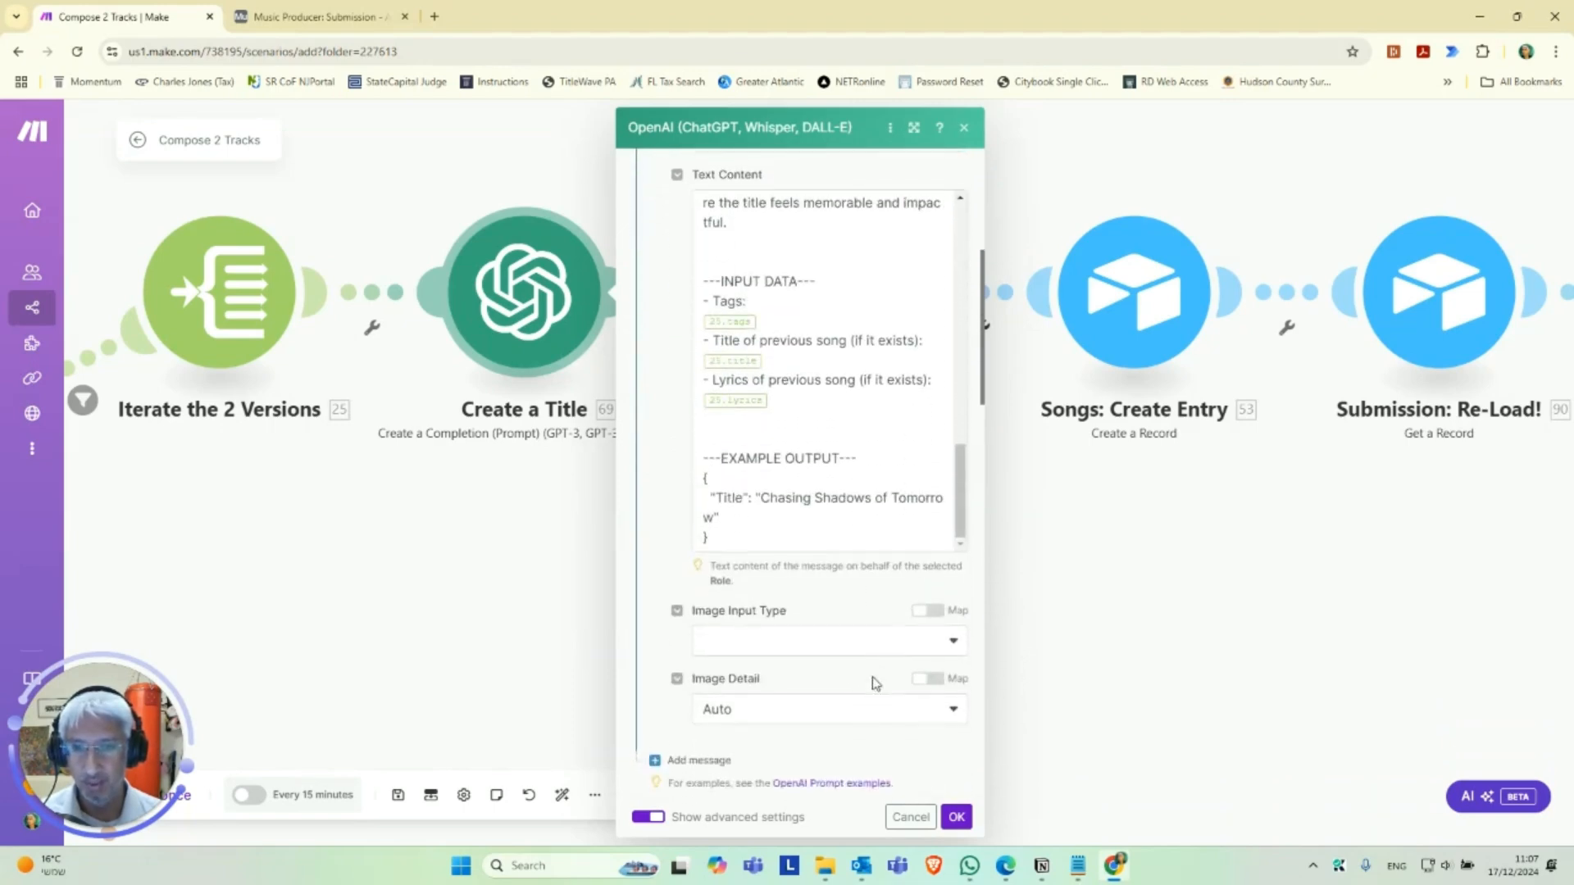
{"action": "left_click", "coordinate": [957, 817]}
Review the input, case pattern and title outputs of the 2nd Song in This POST? switch and close it.
{"action": "left_click_drag", "start_coordinate": [951, 547], "coordinate": [654, 605]}
{"action": "scroll", "coordinate": [638, 608], "scroll_direction": "up", "scroll_amount": 1}
{"action": "left_click_drag", "start_coordinate": [529, 622], "coordinate": [802, 650]}
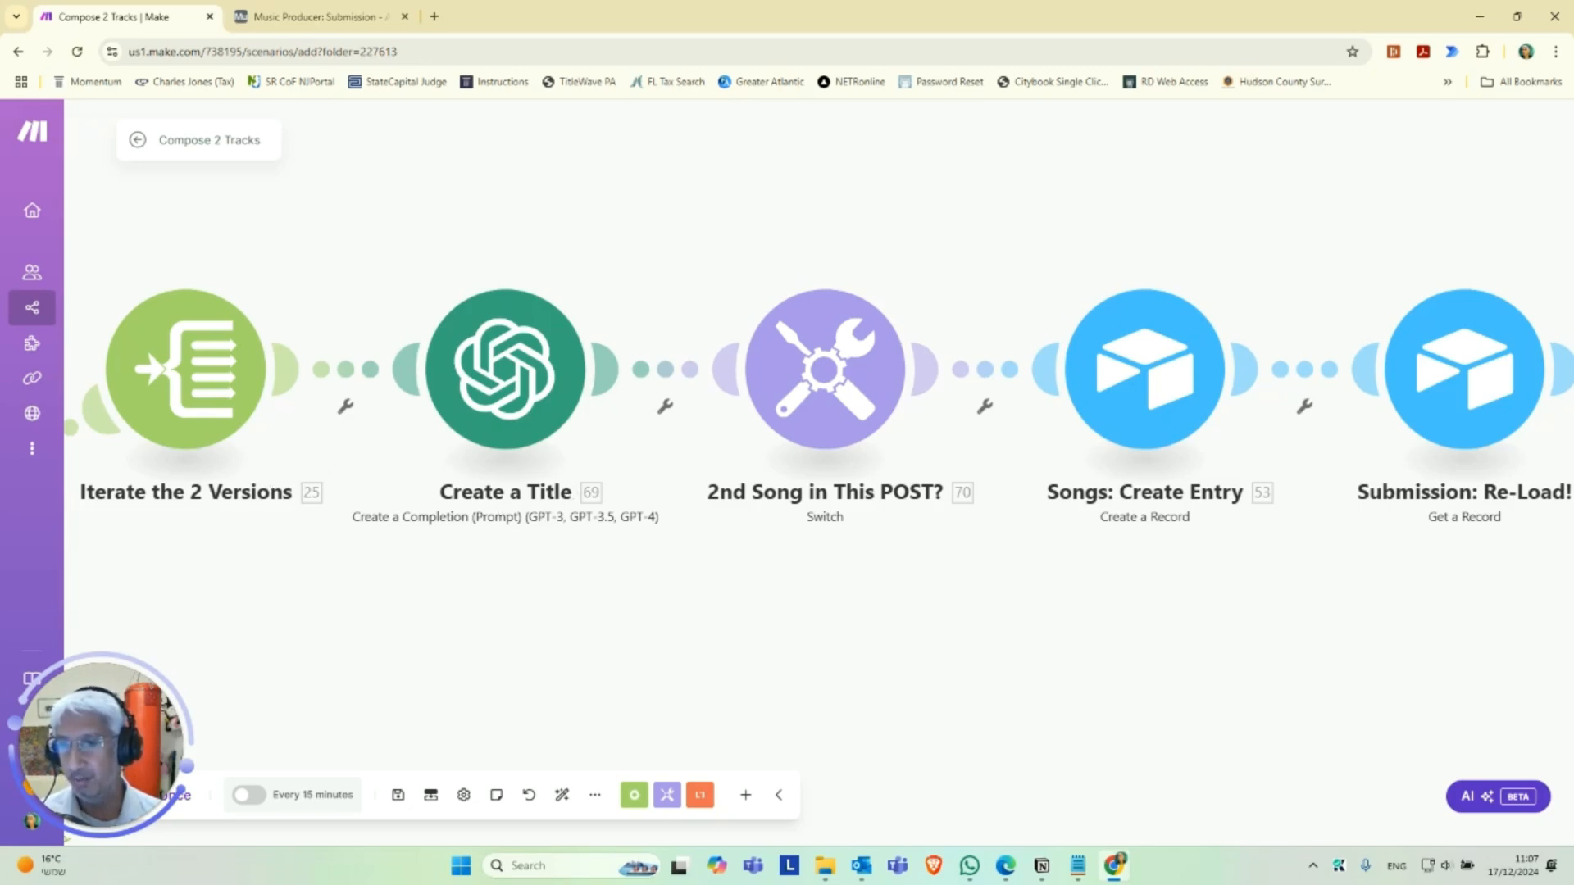
{"action": "left_click_drag", "start_coordinate": [735, 585], "coordinate": [690, 586]}
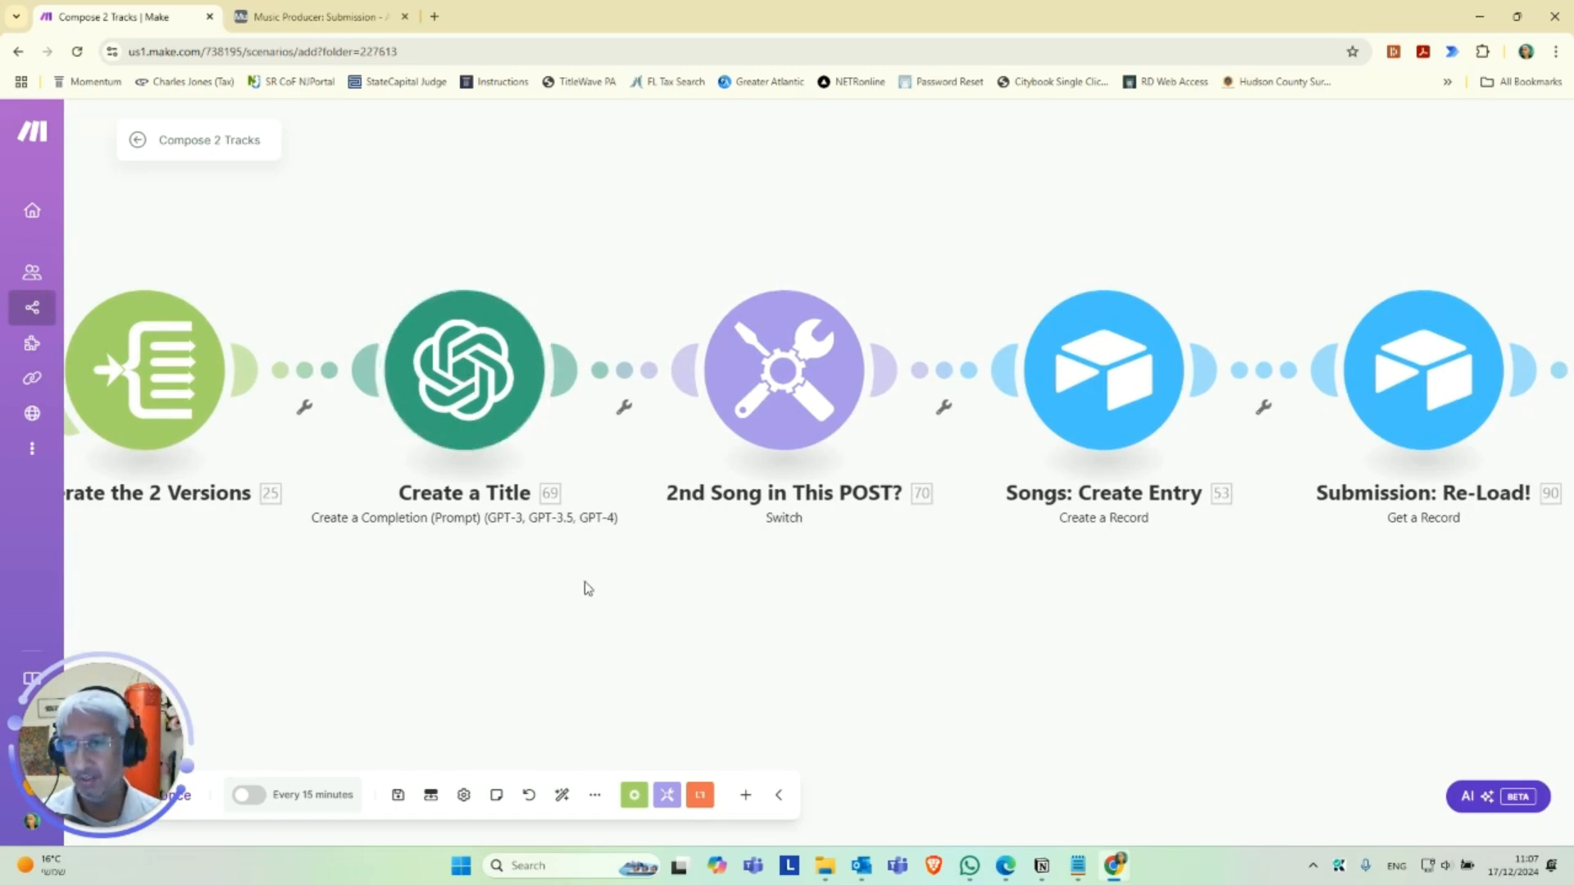
{"action": "left_click", "coordinate": [782, 416]}
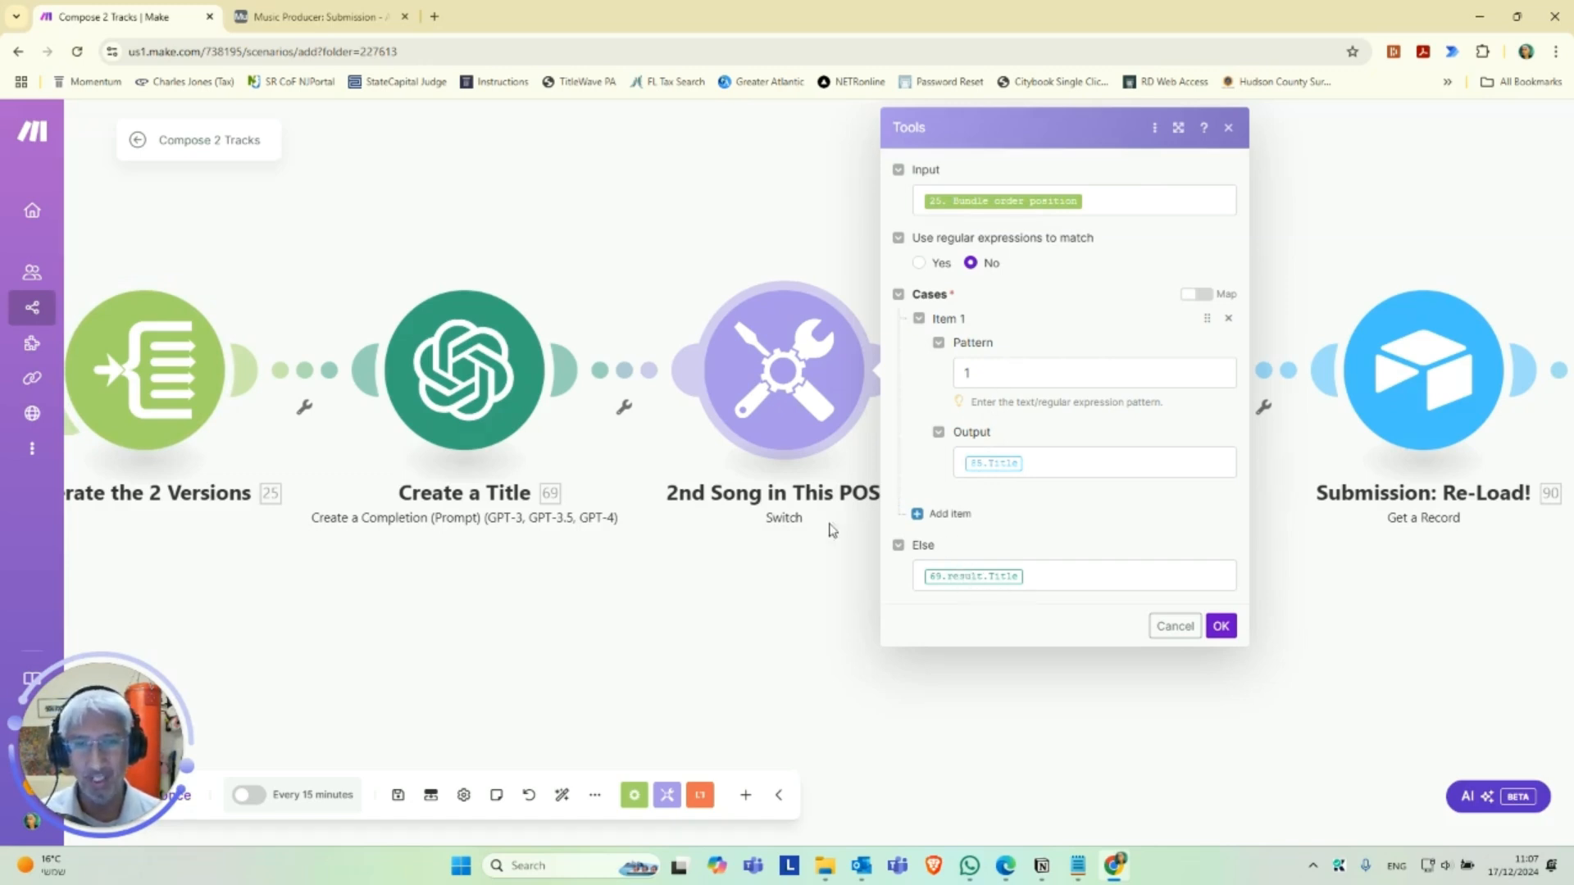
{"action": "left_click", "coordinate": [1221, 627]}
Set the Songs: Create Entry module to the Music Connection Airtable account, the Music Producer base and the Songs table.
{"action": "left_click_drag", "start_coordinate": [975, 577], "coordinate": [685, 581]}
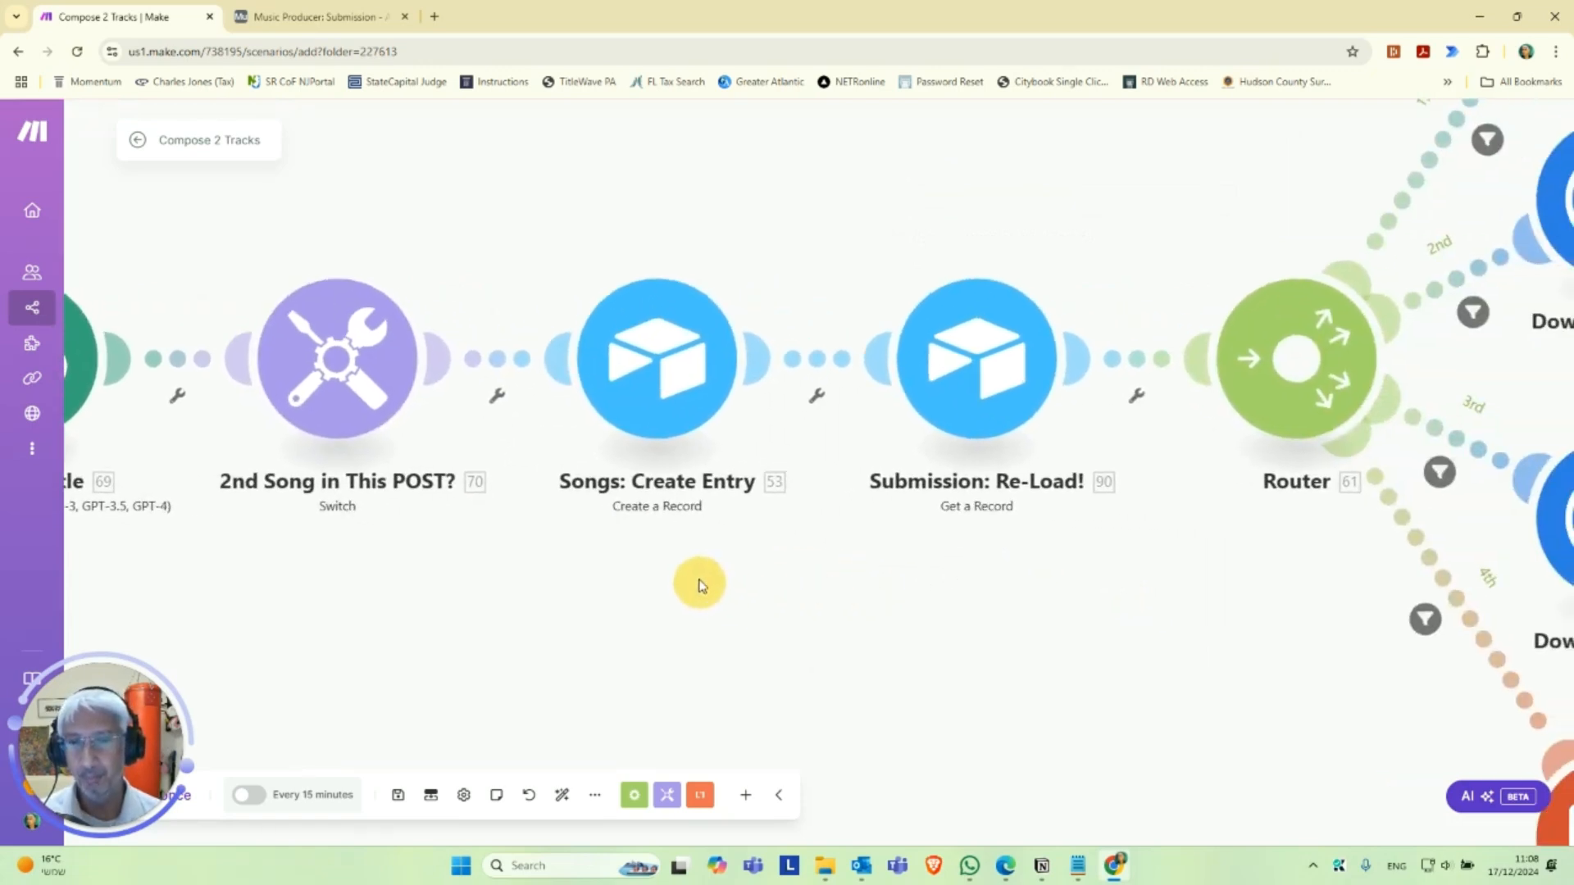
{"action": "left_click", "coordinate": [672, 384]}
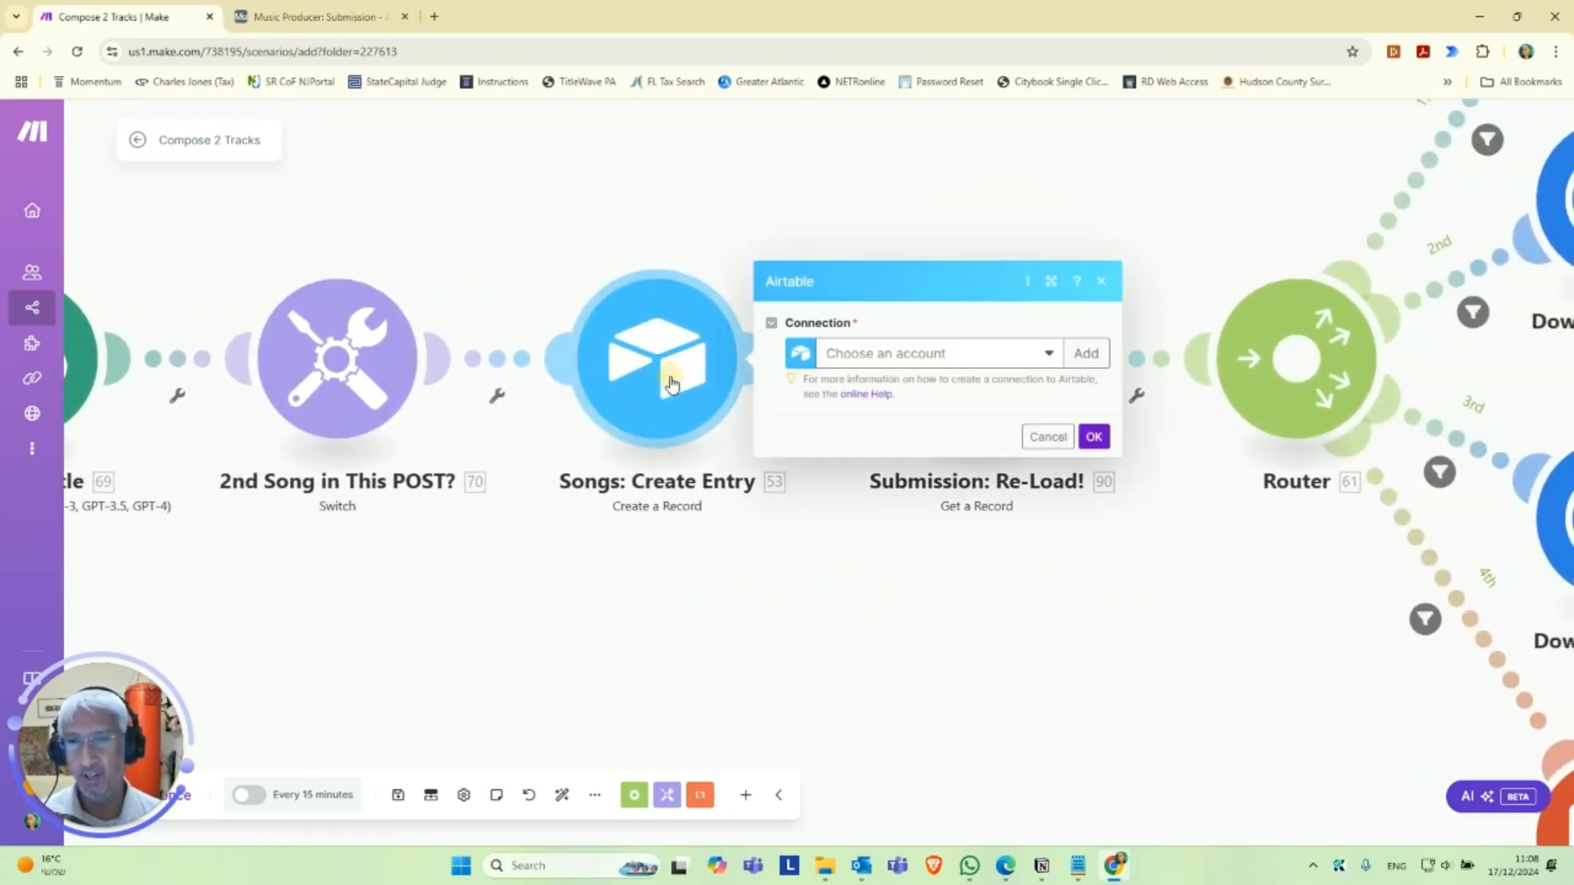
{"action": "left_click", "coordinate": [948, 353]}
{"action": "left_click", "coordinate": [952, 382]}
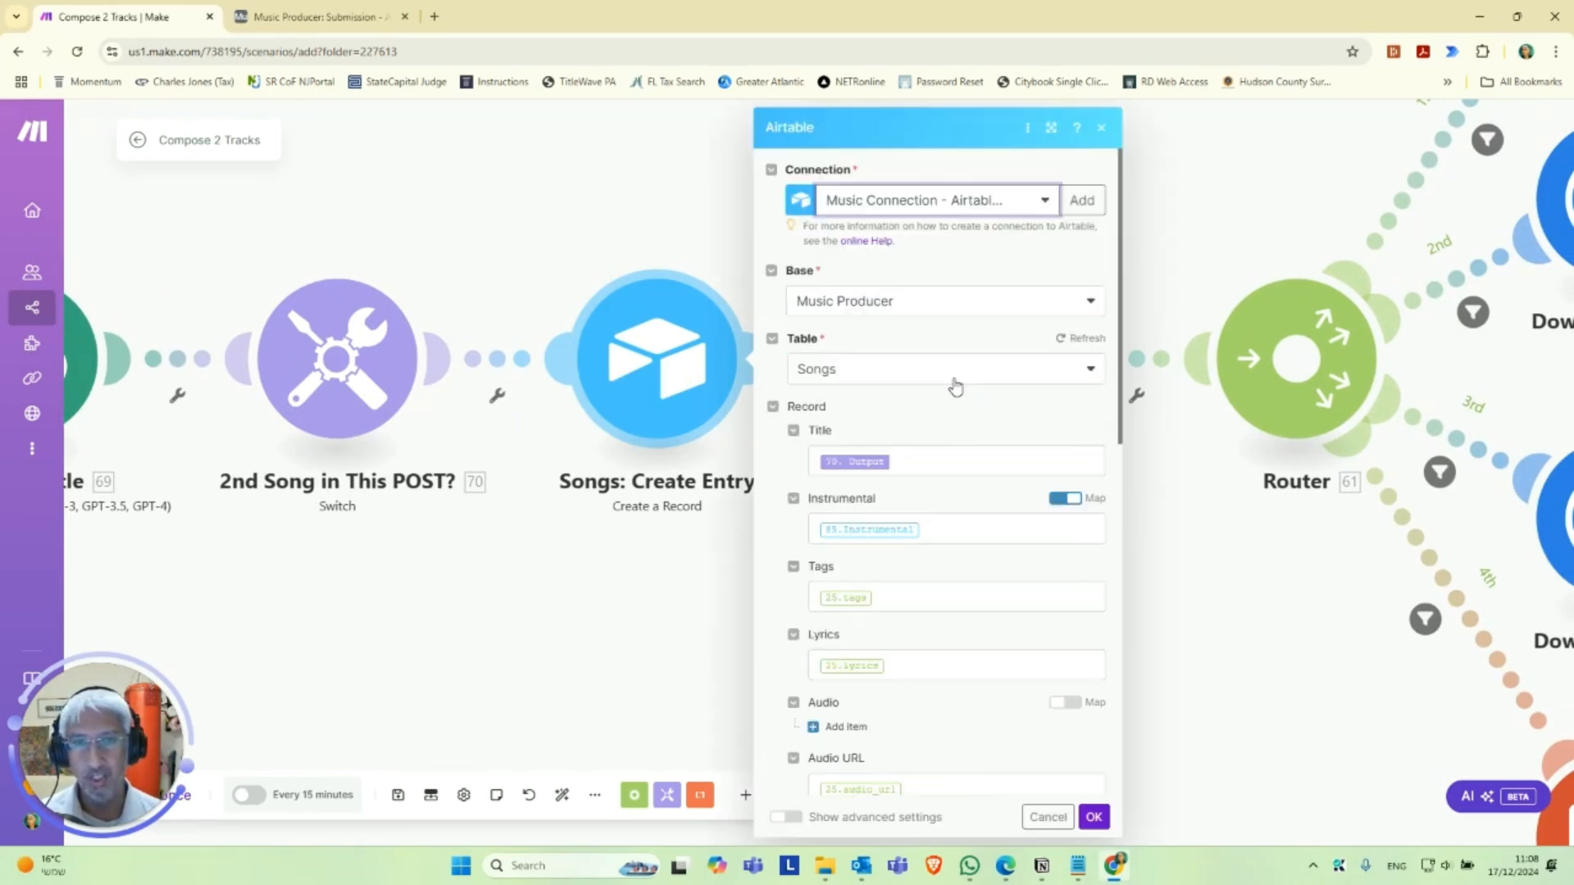
{"action": "left_click", "coordinate": [908, 309]}
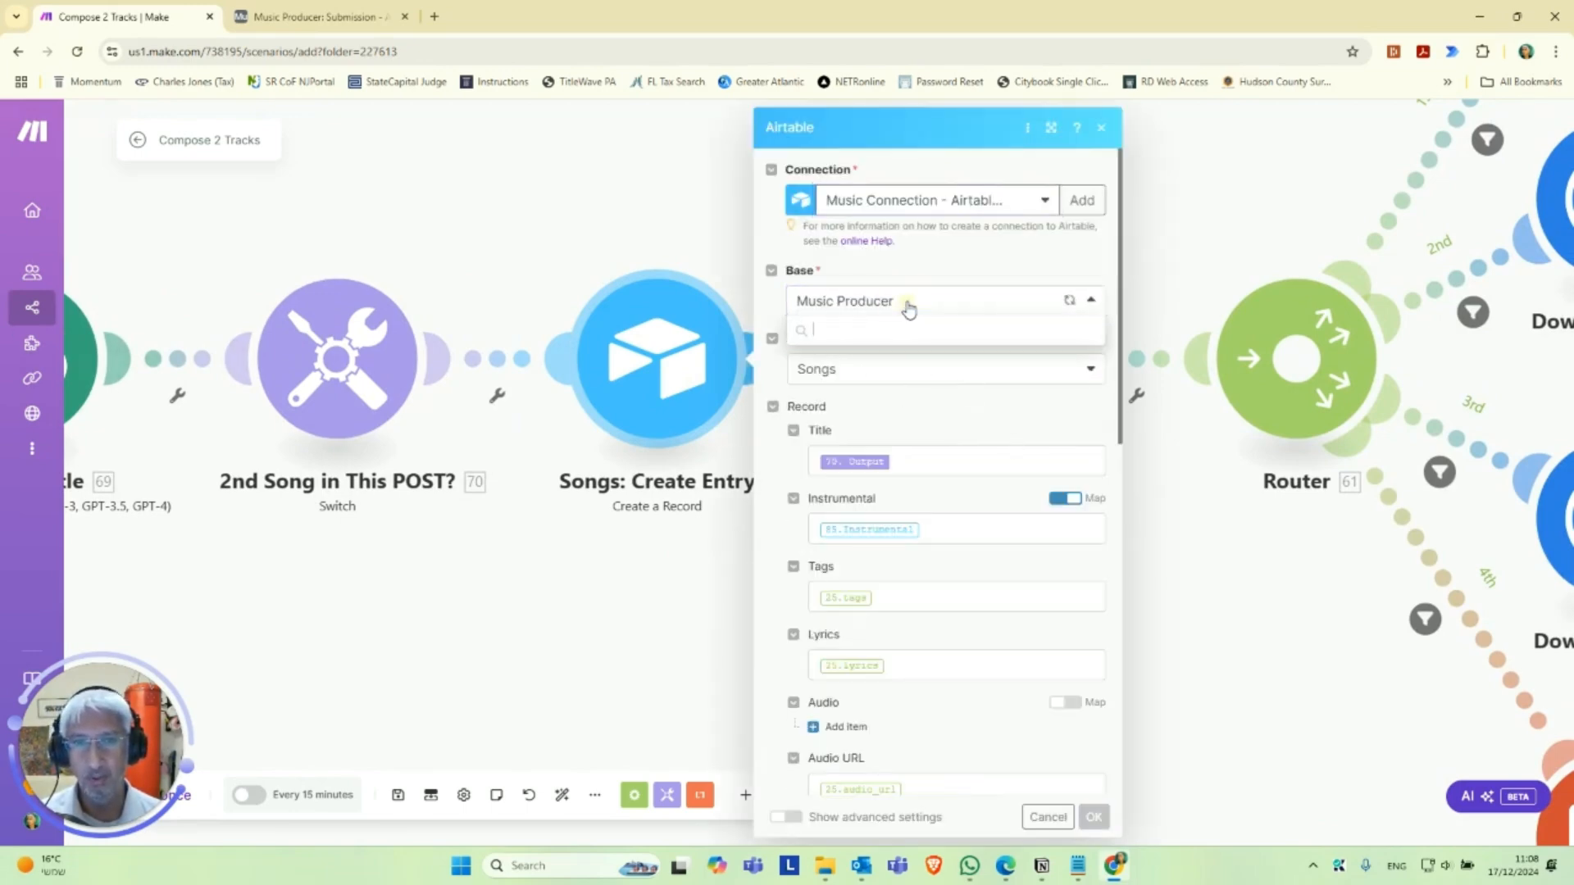
{"action": "left_click", "coordinate": [892, 355]}
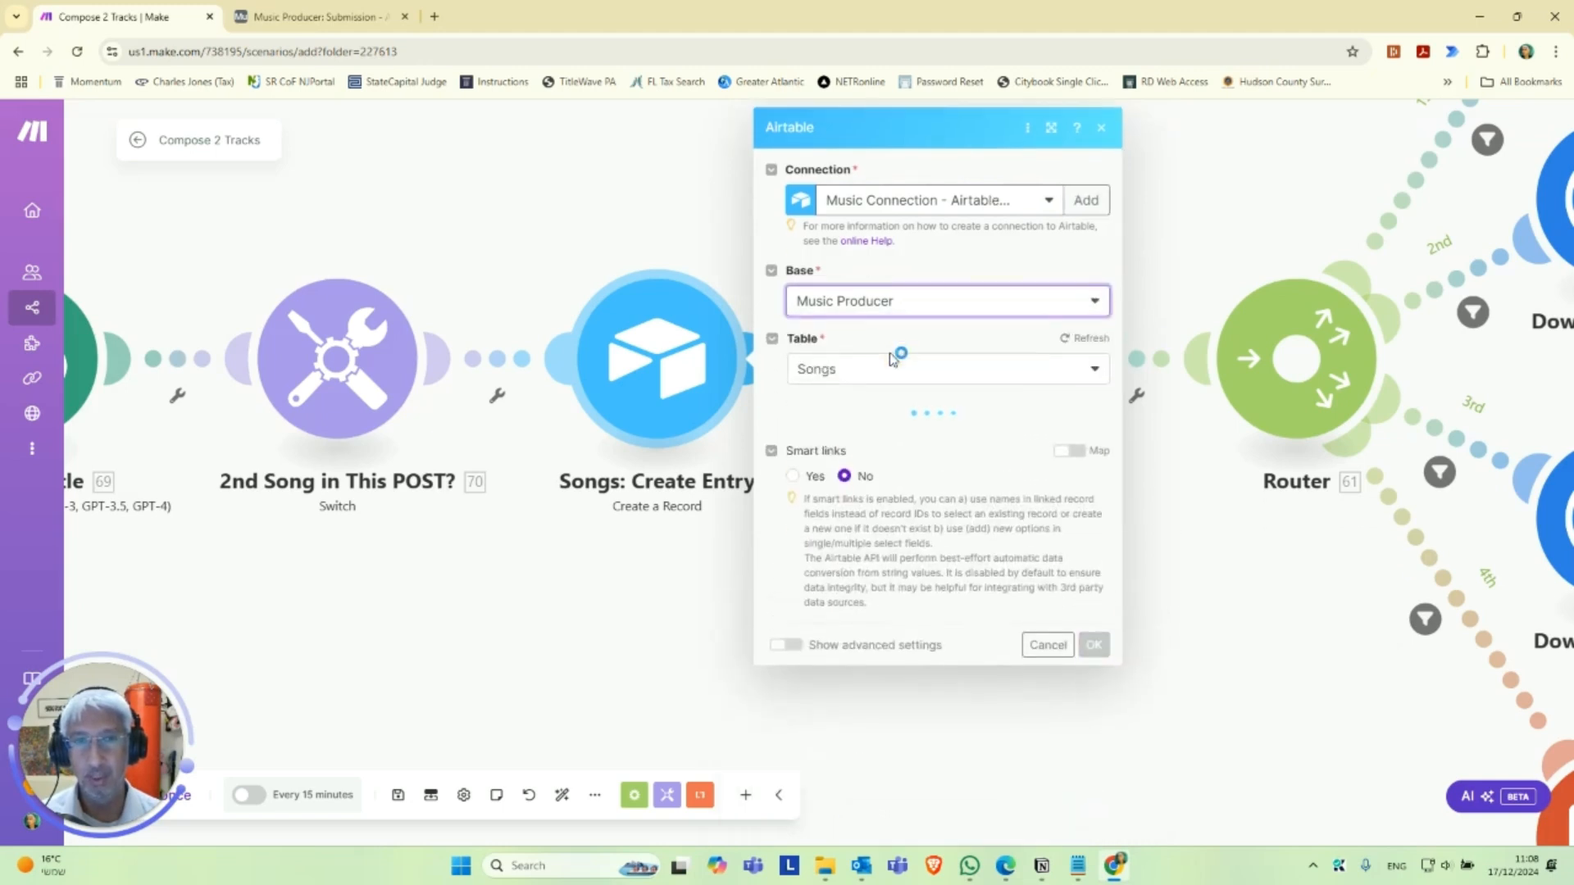
{"action": "left_click", "coordinate": [879, 370]}
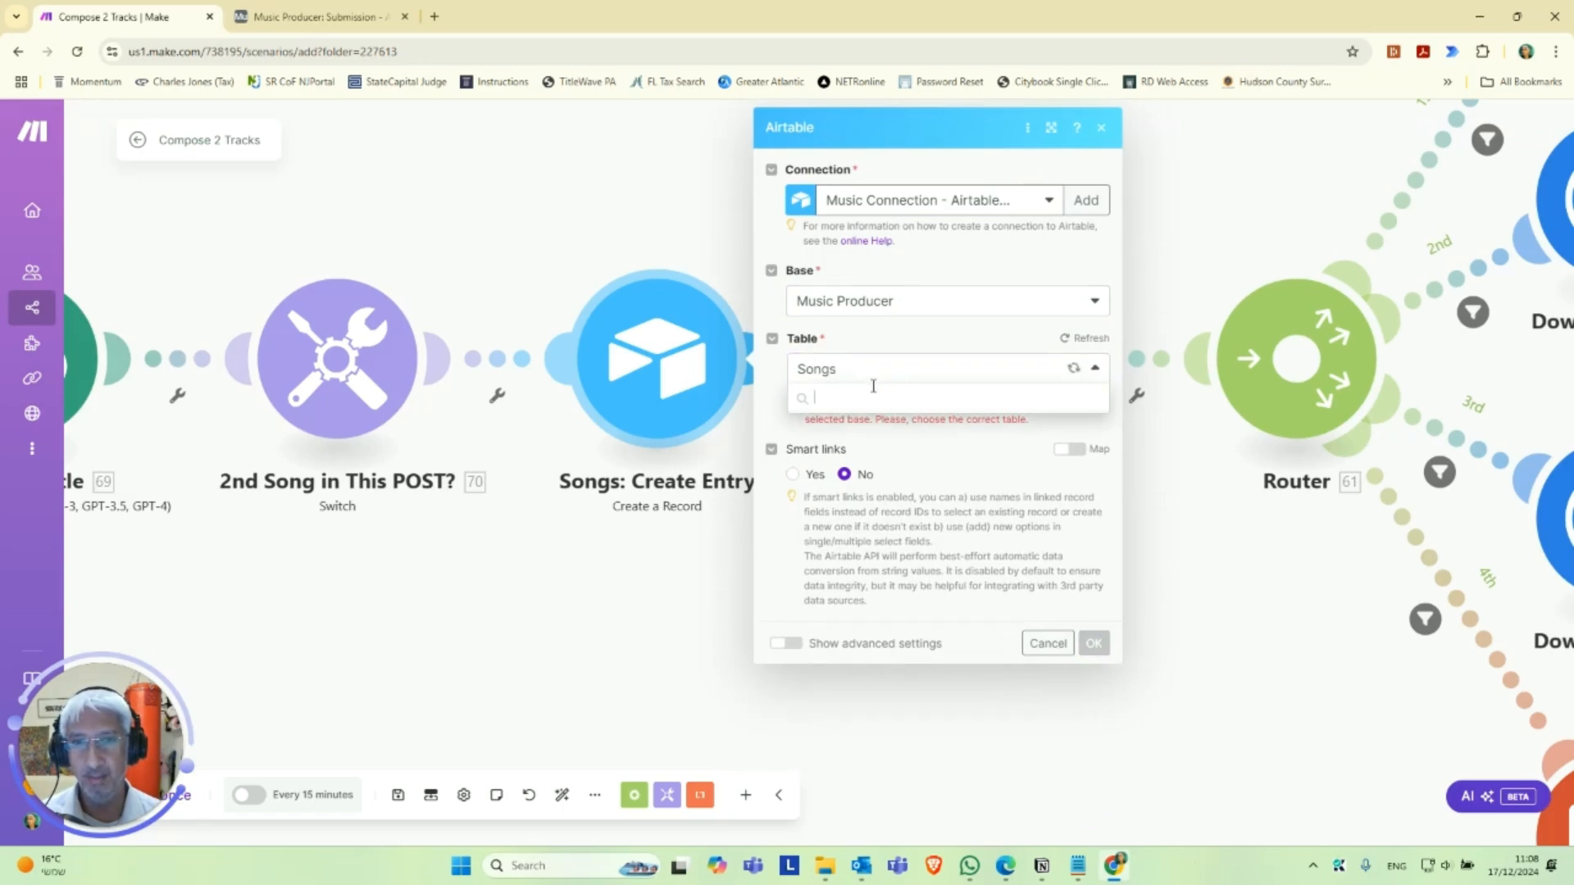
{"action": "left_click", "coordinate": [843, 455]}
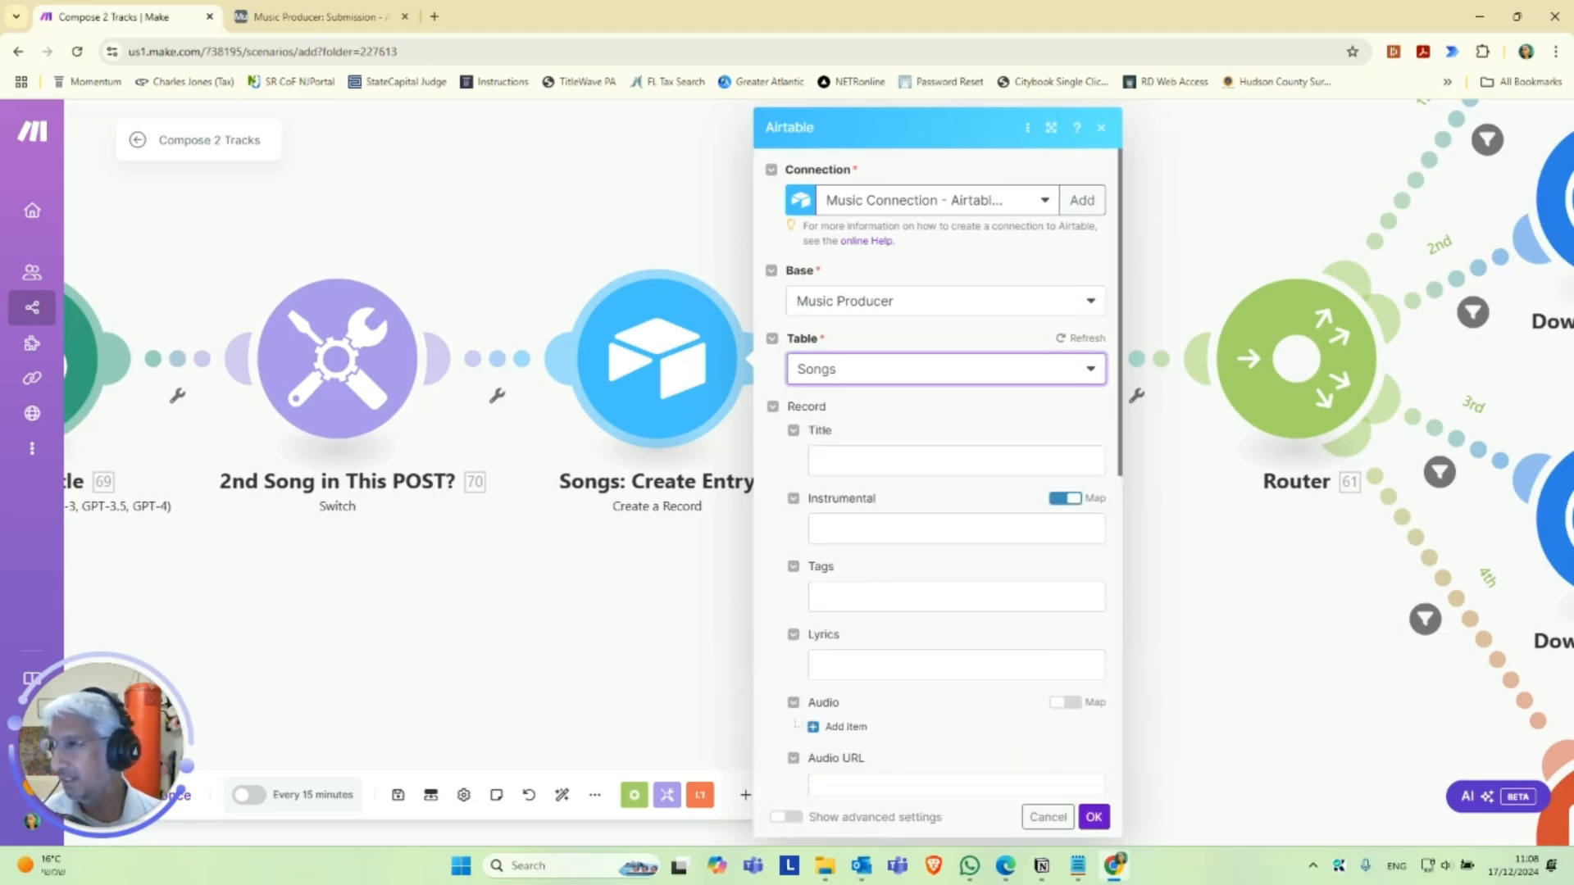
Map the song record's Title to 70. Output and its Instrumental field to the Instrumental value.
{"action": "key", "text": "alt+Tab"}
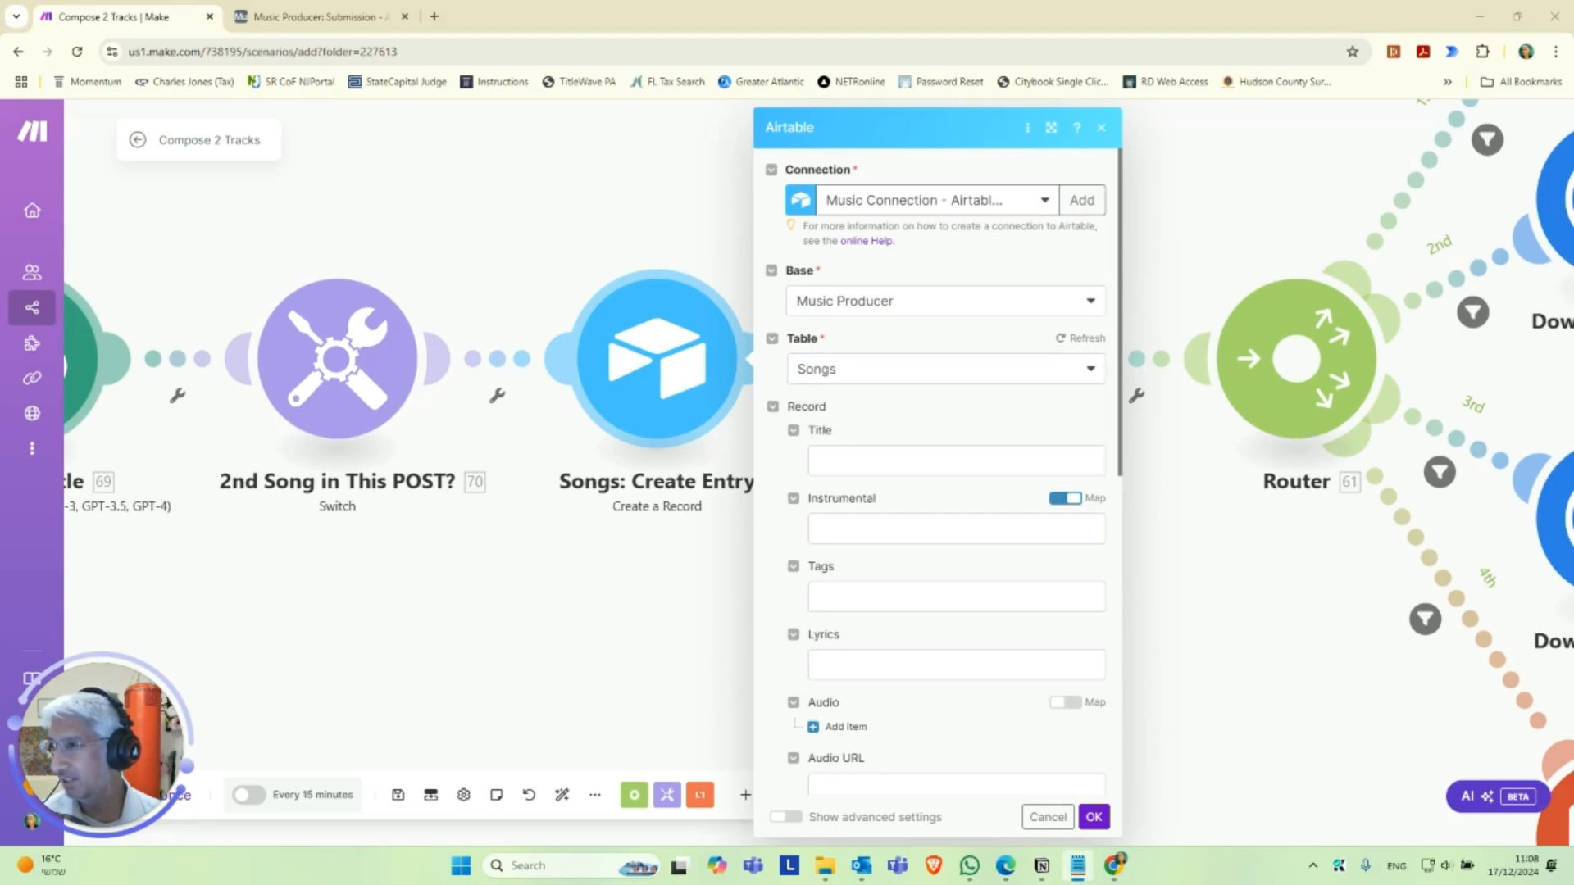
{"action": "left_click", "coordinate": [945, 464]}
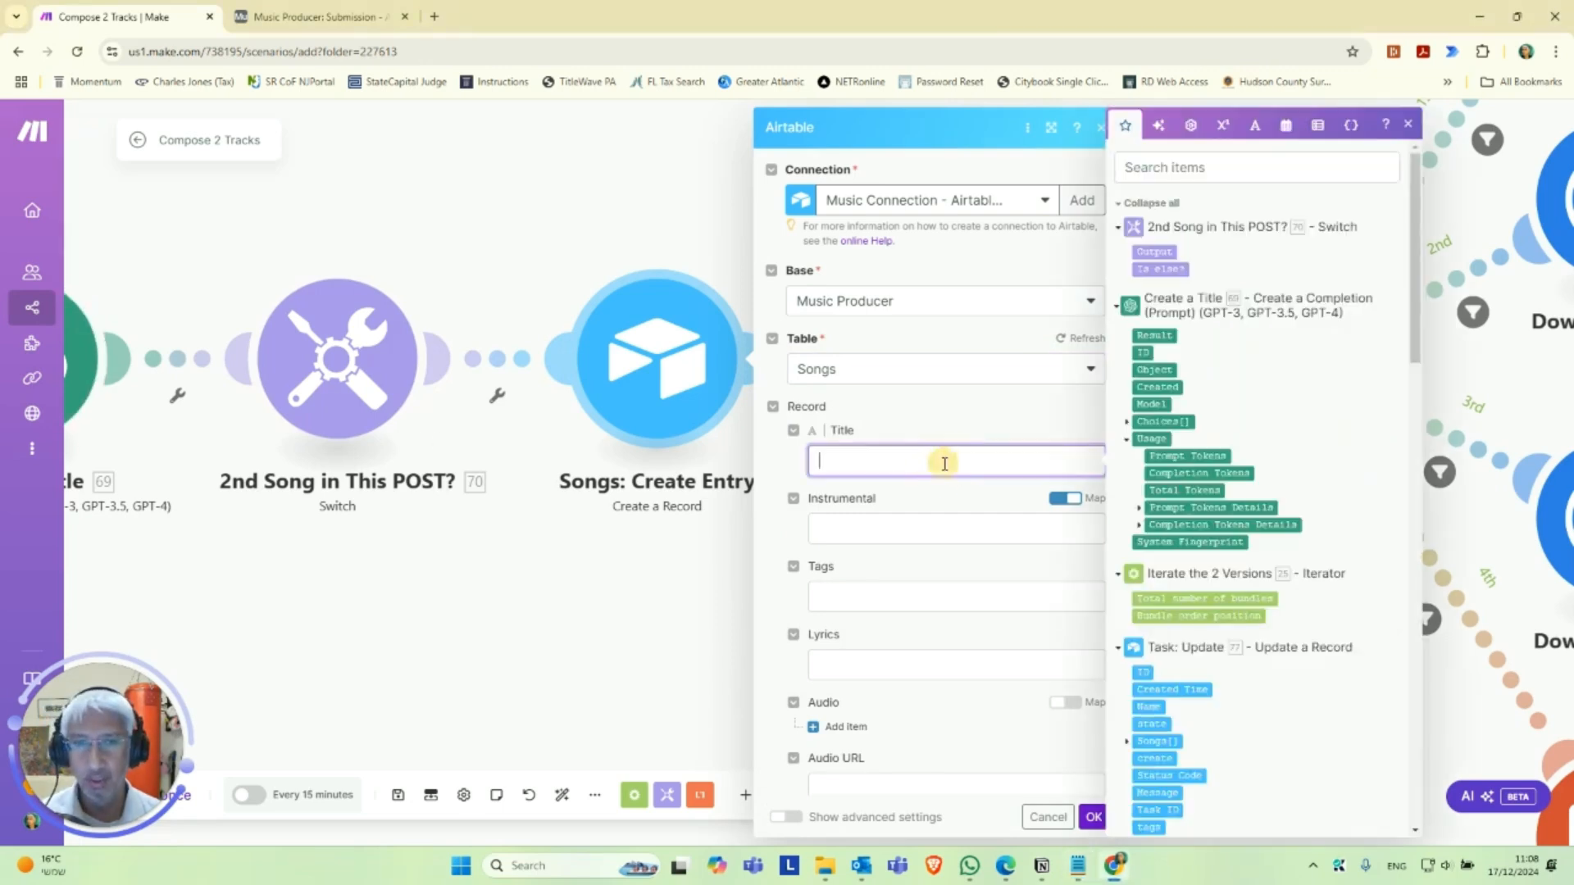
{"action": "key", "text": "ctrl+v"}
{"action": "key", "text": "alt+Tab"}
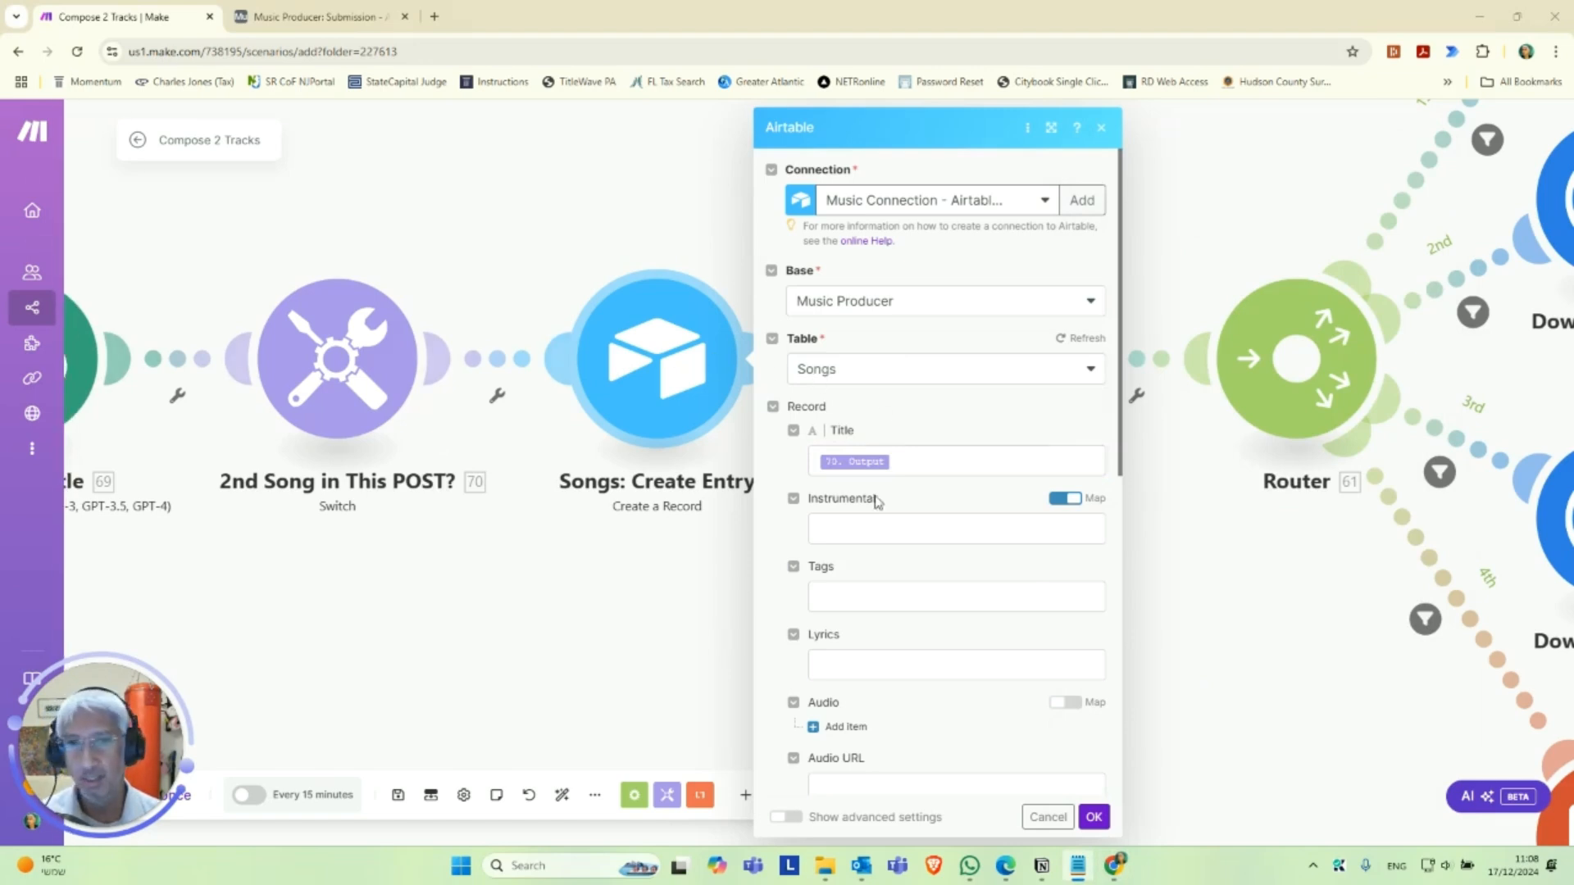
{"action": "left_click", "coordinate": [856, 527]}
{"action": "key", "text": "ctrl+v"}
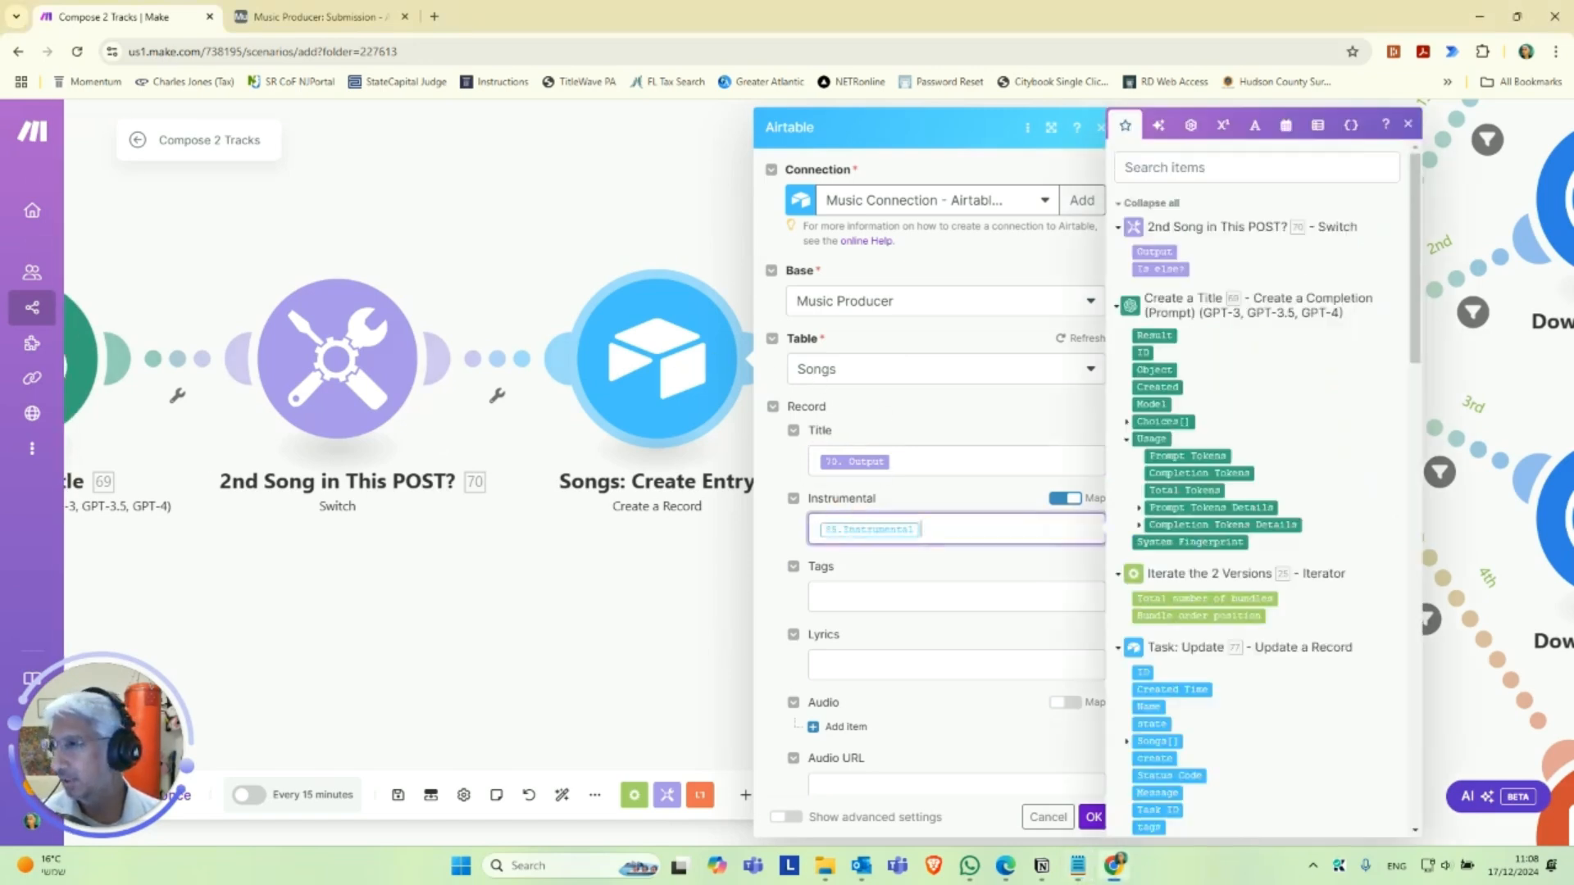
Map the song record's Tags to 25.tags and its Lyrics to 25.lyrics.
{"action": "key", "text": "alt+Tab"}
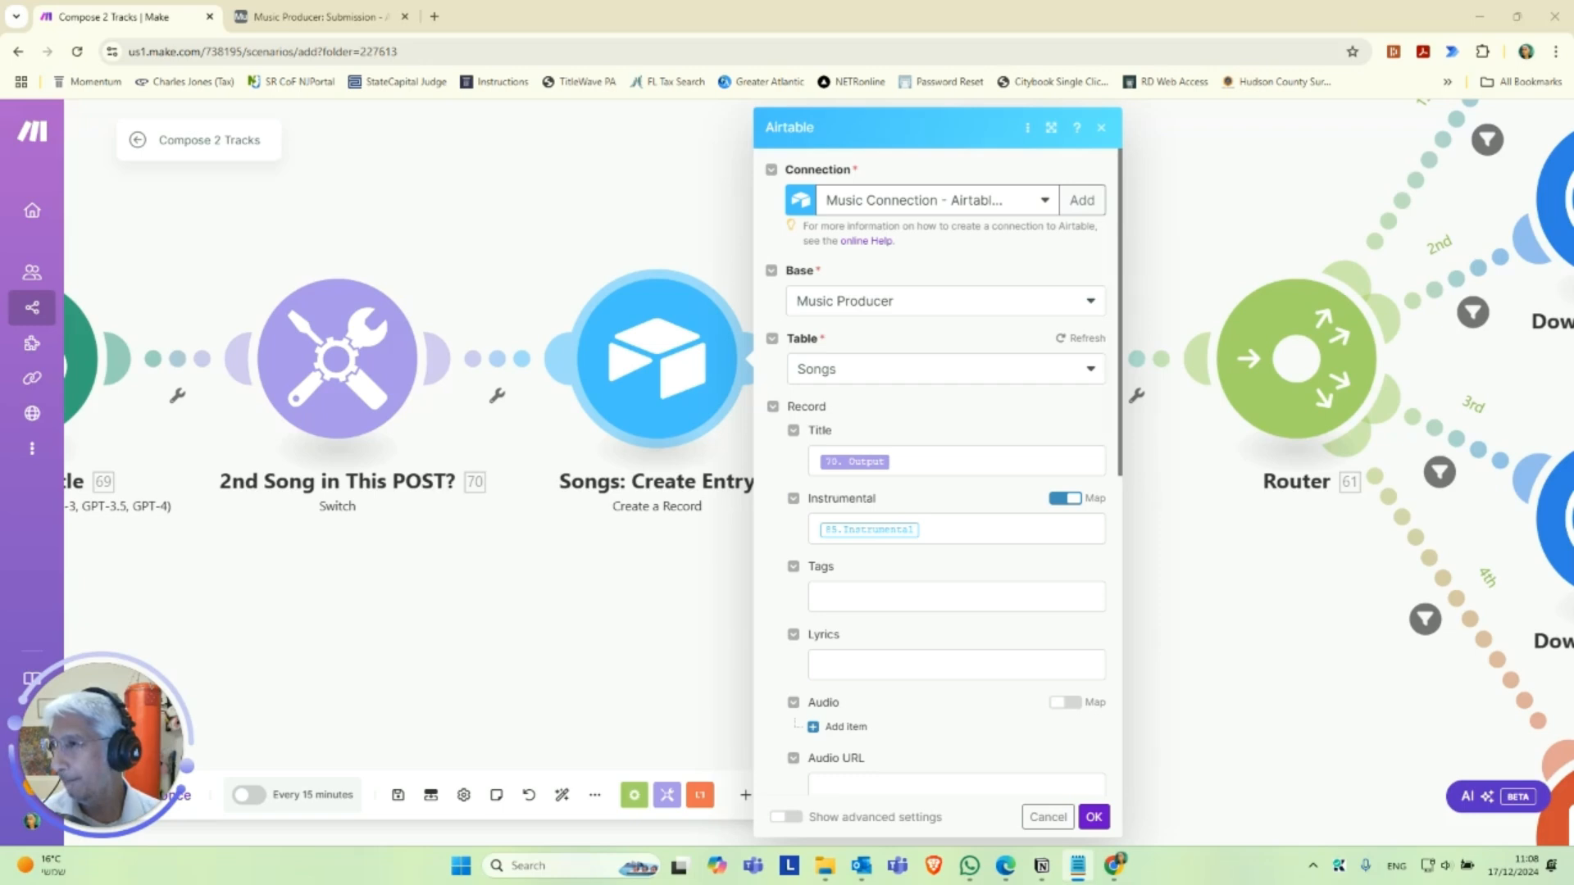
{"action": "left_click", "coordinate": [889, 598]}
{"action": "key", "text": "ctrl+v"}
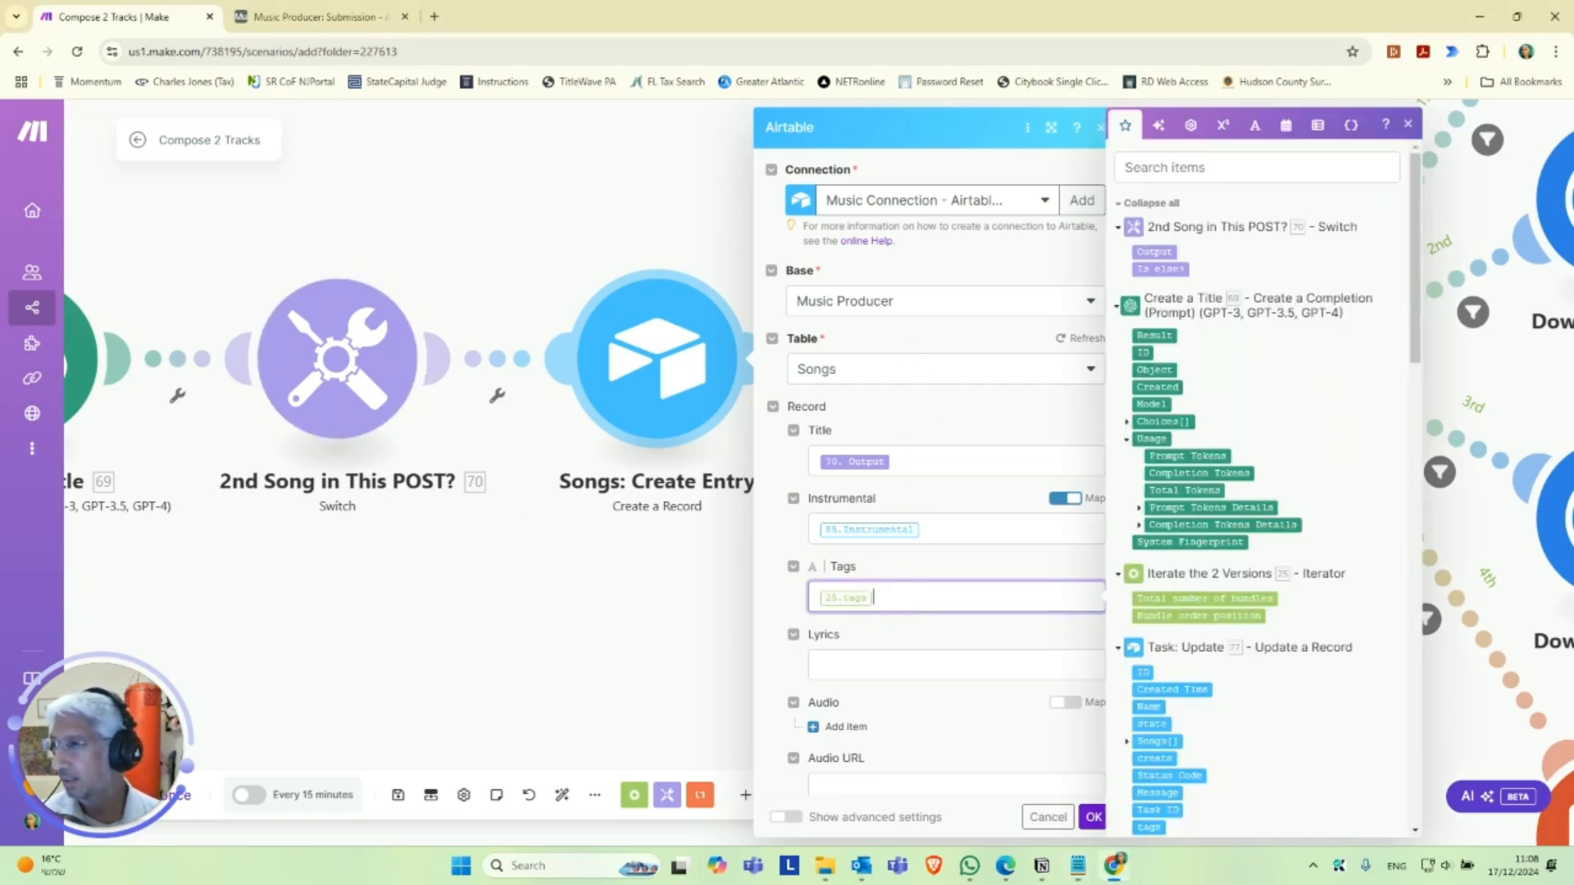
{"action": "key", "text": "alt+Tab"}
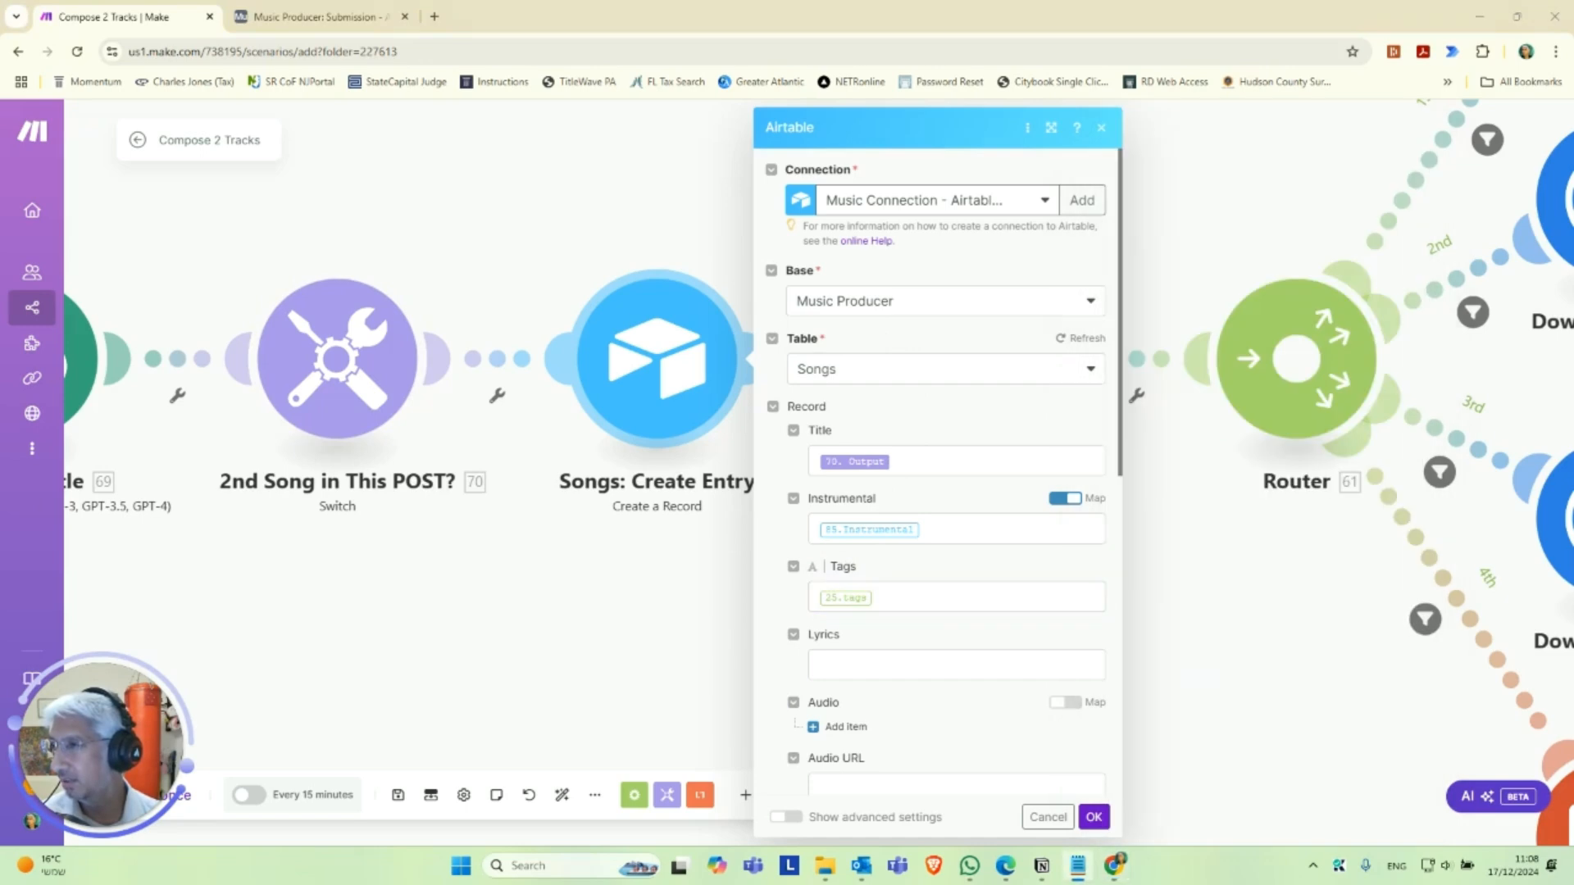
{"action": "left_click", "coordinate": [838, 656]}
{"action": "key", "text": "ctrl+v"}
Add an item to the song record's Audio attachments with 25.audio_url as its file URL.
{"action": "scroll", "coordinate": [936, 562], "scroll_direction": "down", "scroll_amount": 3}
{"action": "left_click", "coordinate": [844, 502]}
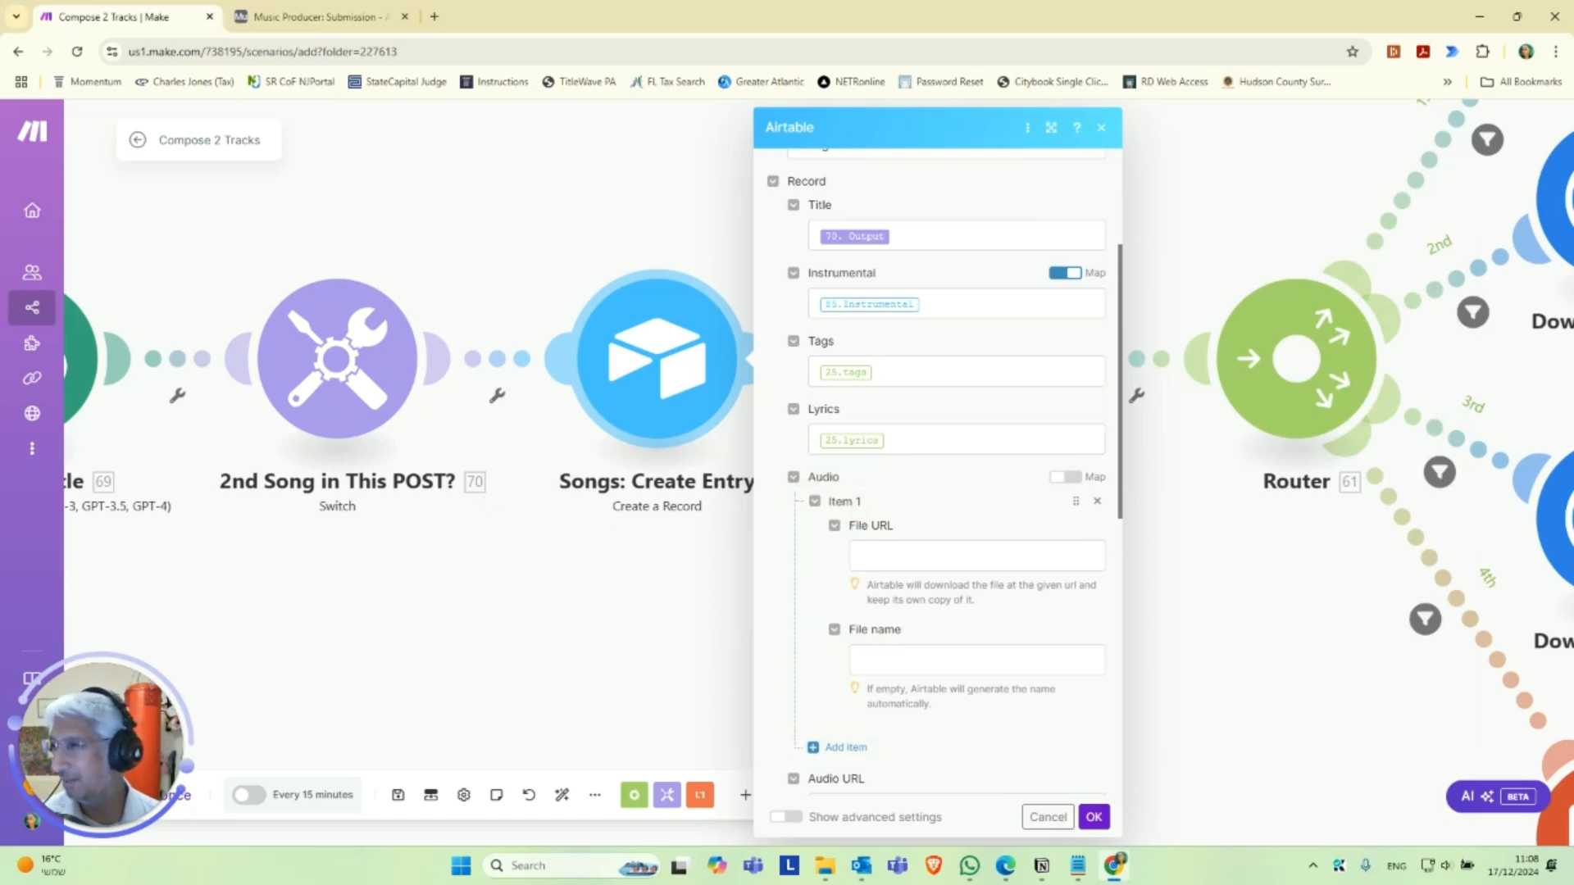
{"action": "key", "text": "alt+Tab"}
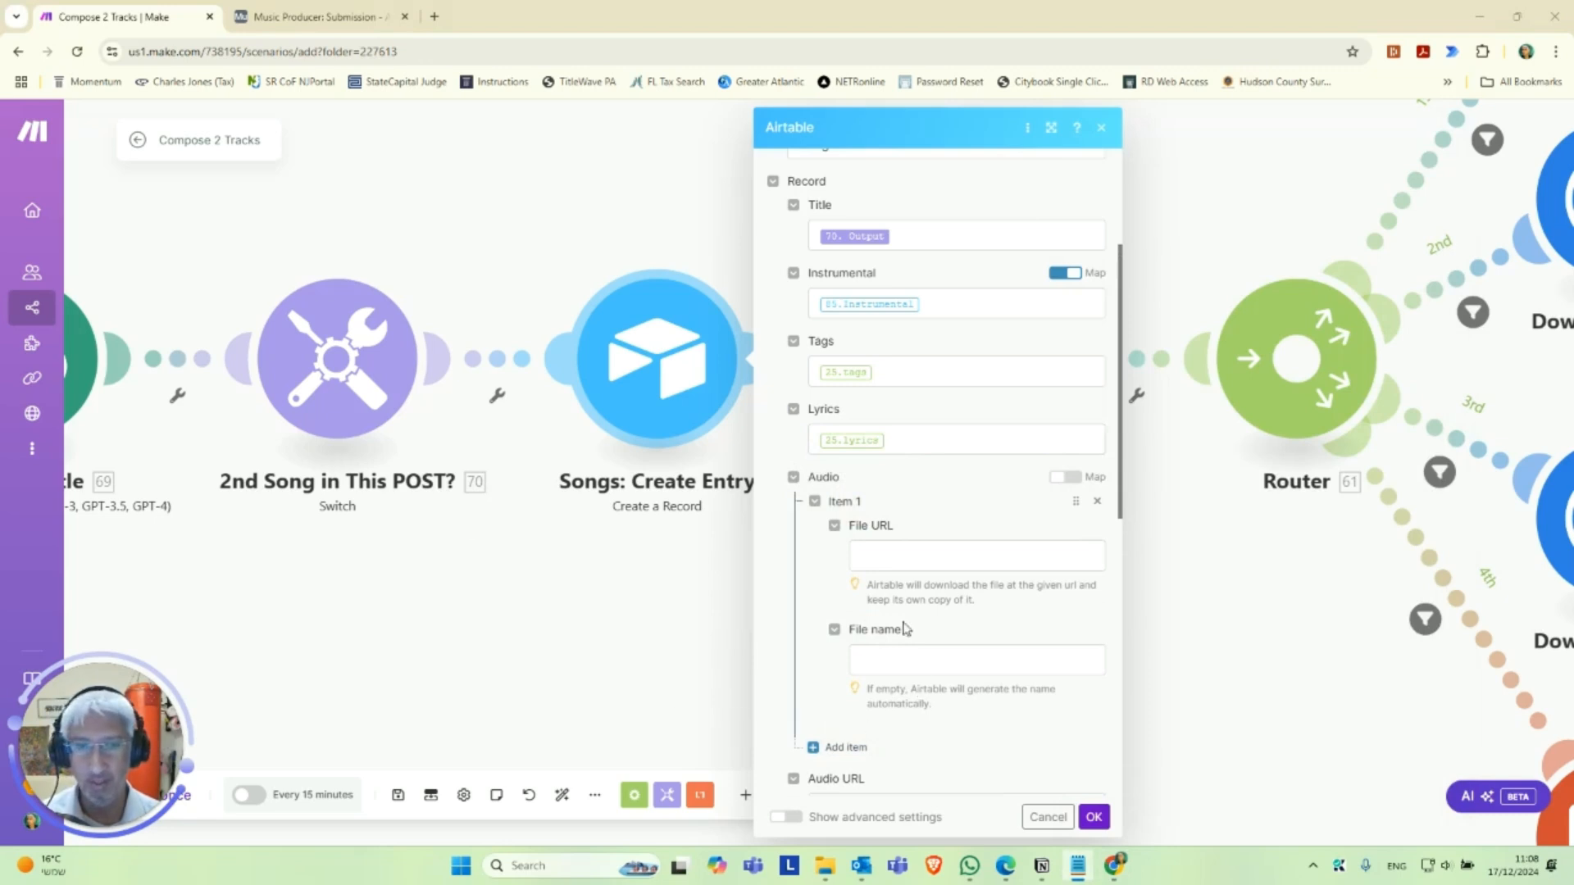
{"action": "left_click", "coordinate": [909, 563]}
{"action": "type", "text": "25.audio url"}
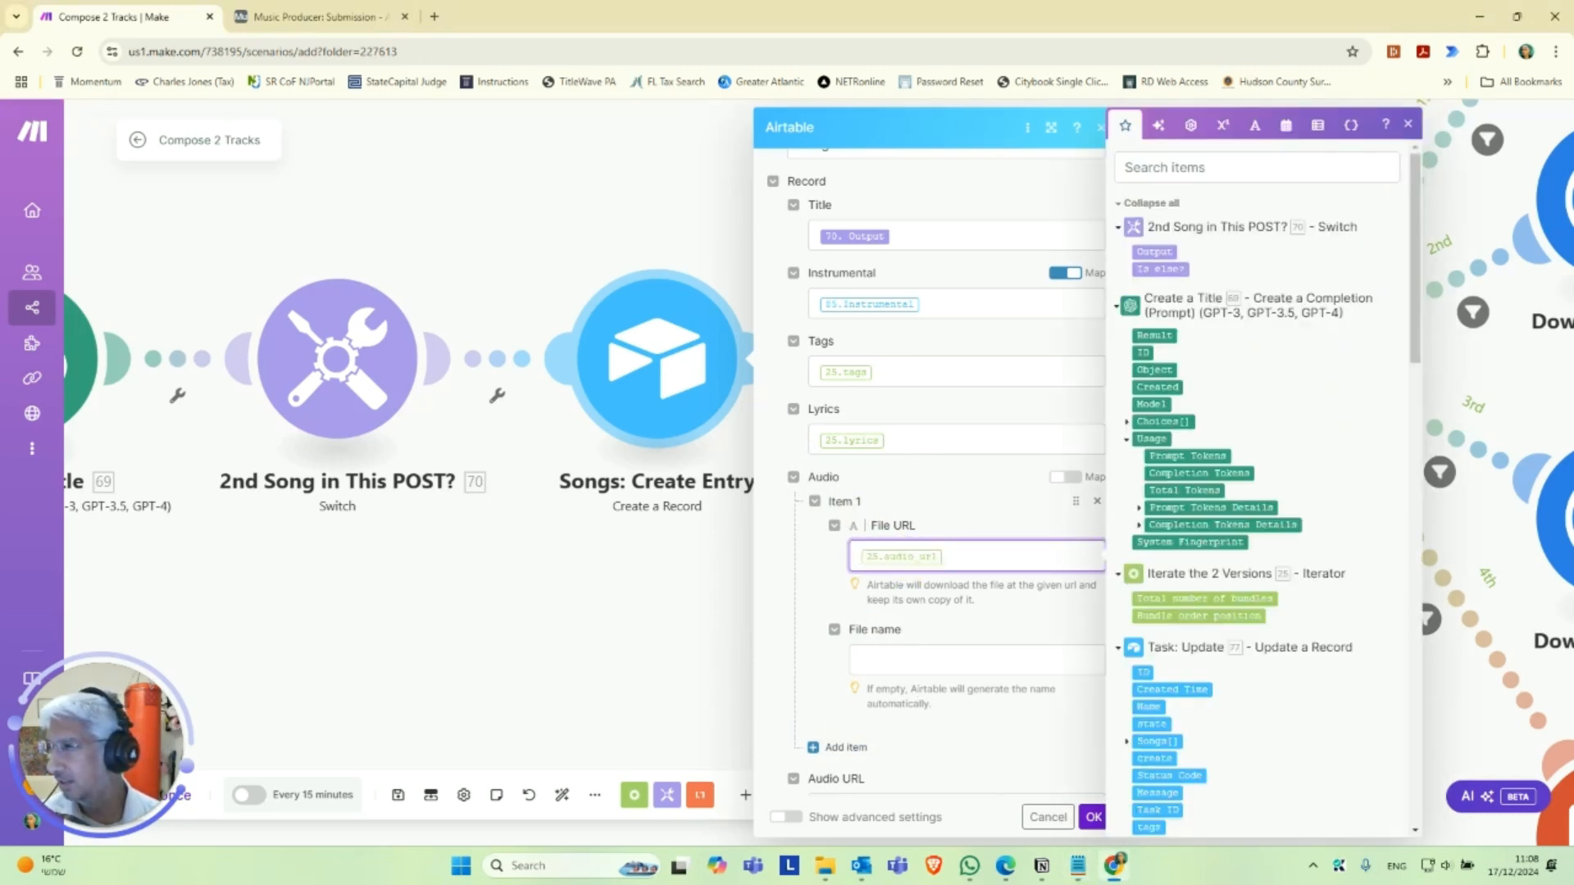
Try naming the audio file with the 2nd Song in This POST? output followed by .mp3, and clear the name again.
{"action": "key", "text": "alt+Tab"}
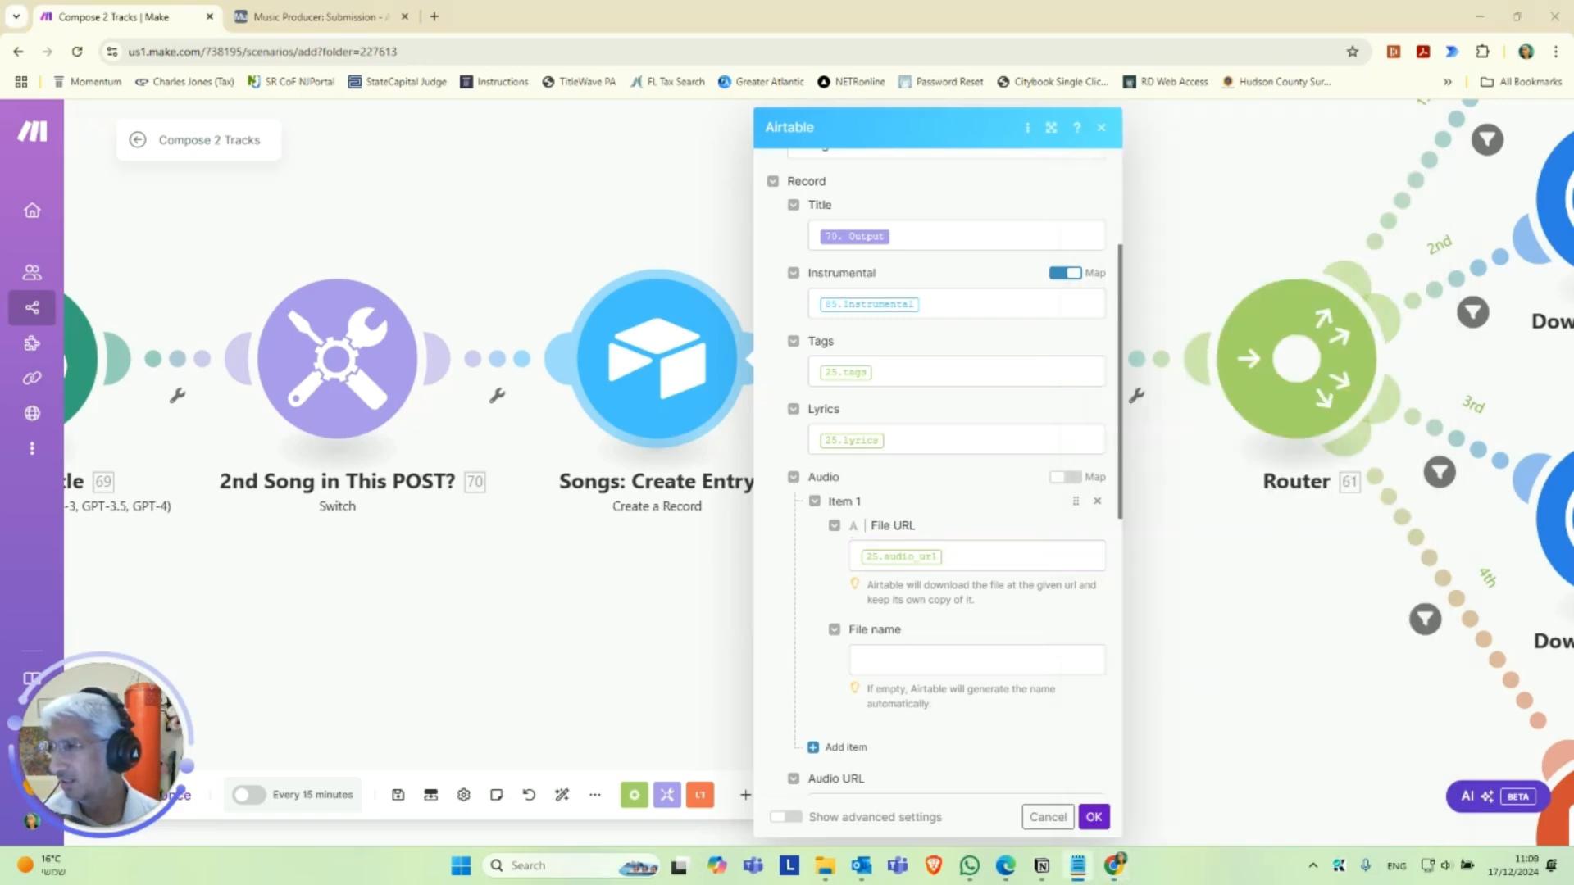
{"action": "scroll", "coordinate": [905, 660], "scroll_direction": "down", "scroll_amount": 3}
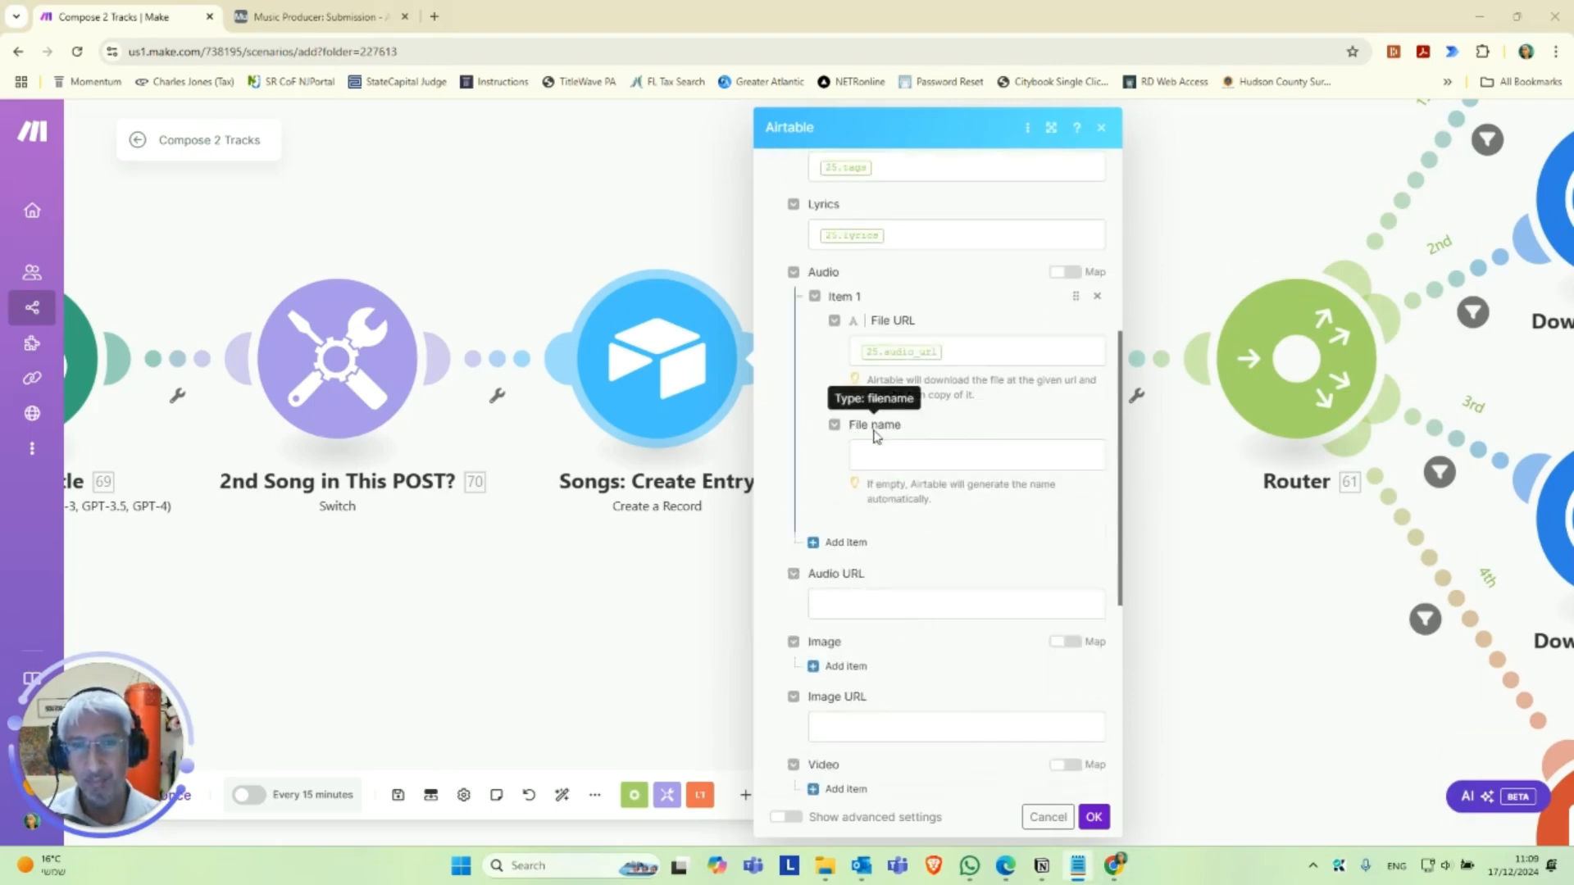
{"action": "left_click", "coordinate": [913, 450]}
{"action": "scroll", "coordinate": [1177, 566], "scroll_direction": "down", "scroll_amount": 3}
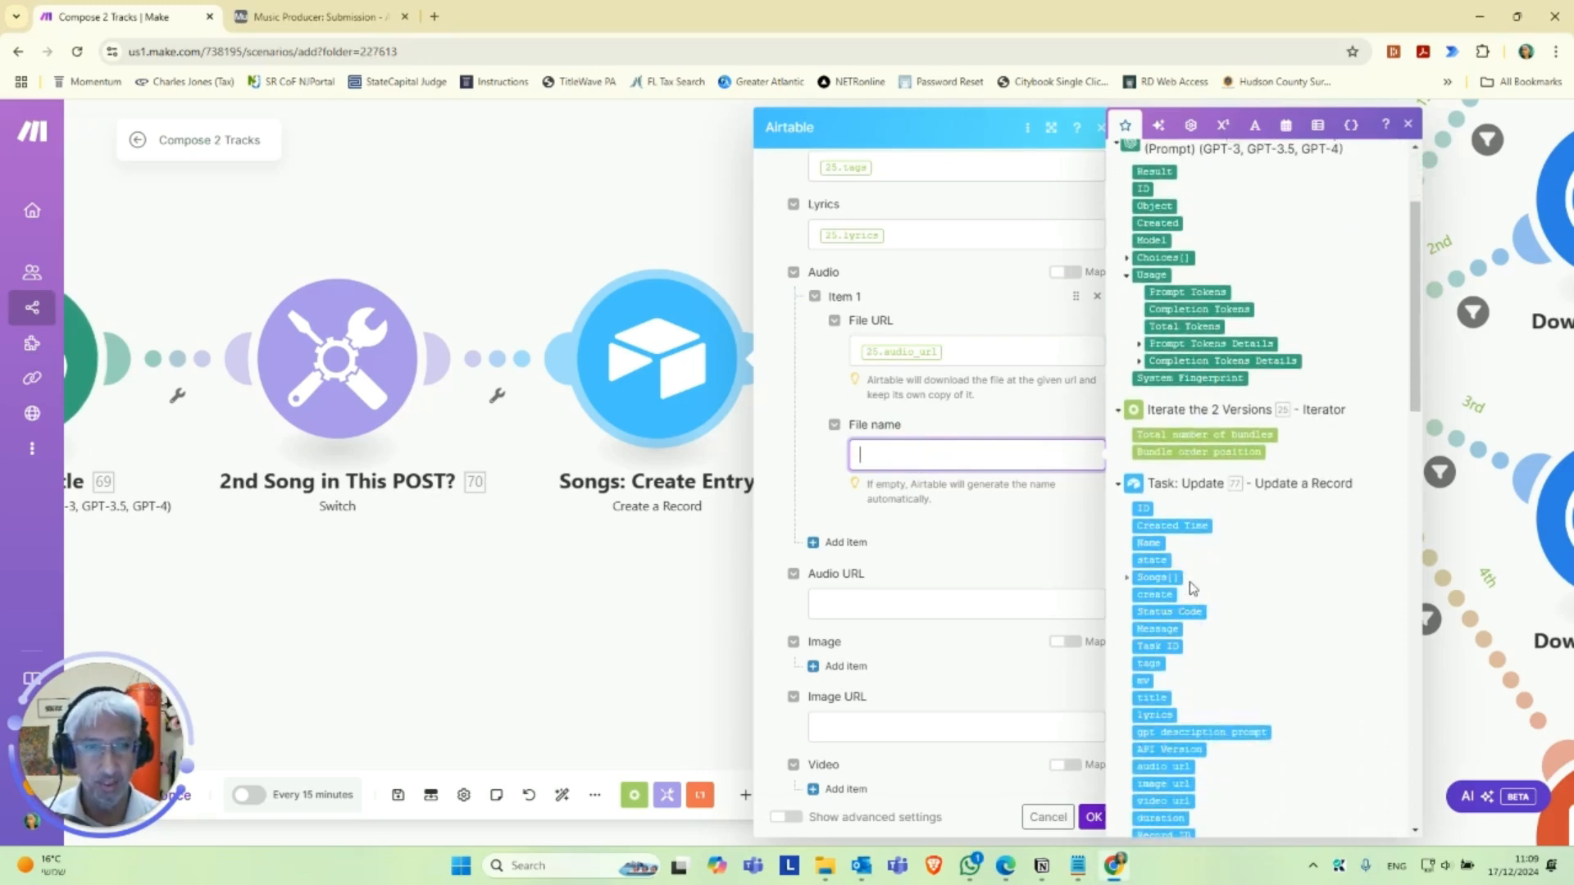
{"action": "scroll", "coordinate": [1193, 584], "scroll_direction": "down", "scroll_amount": 7}
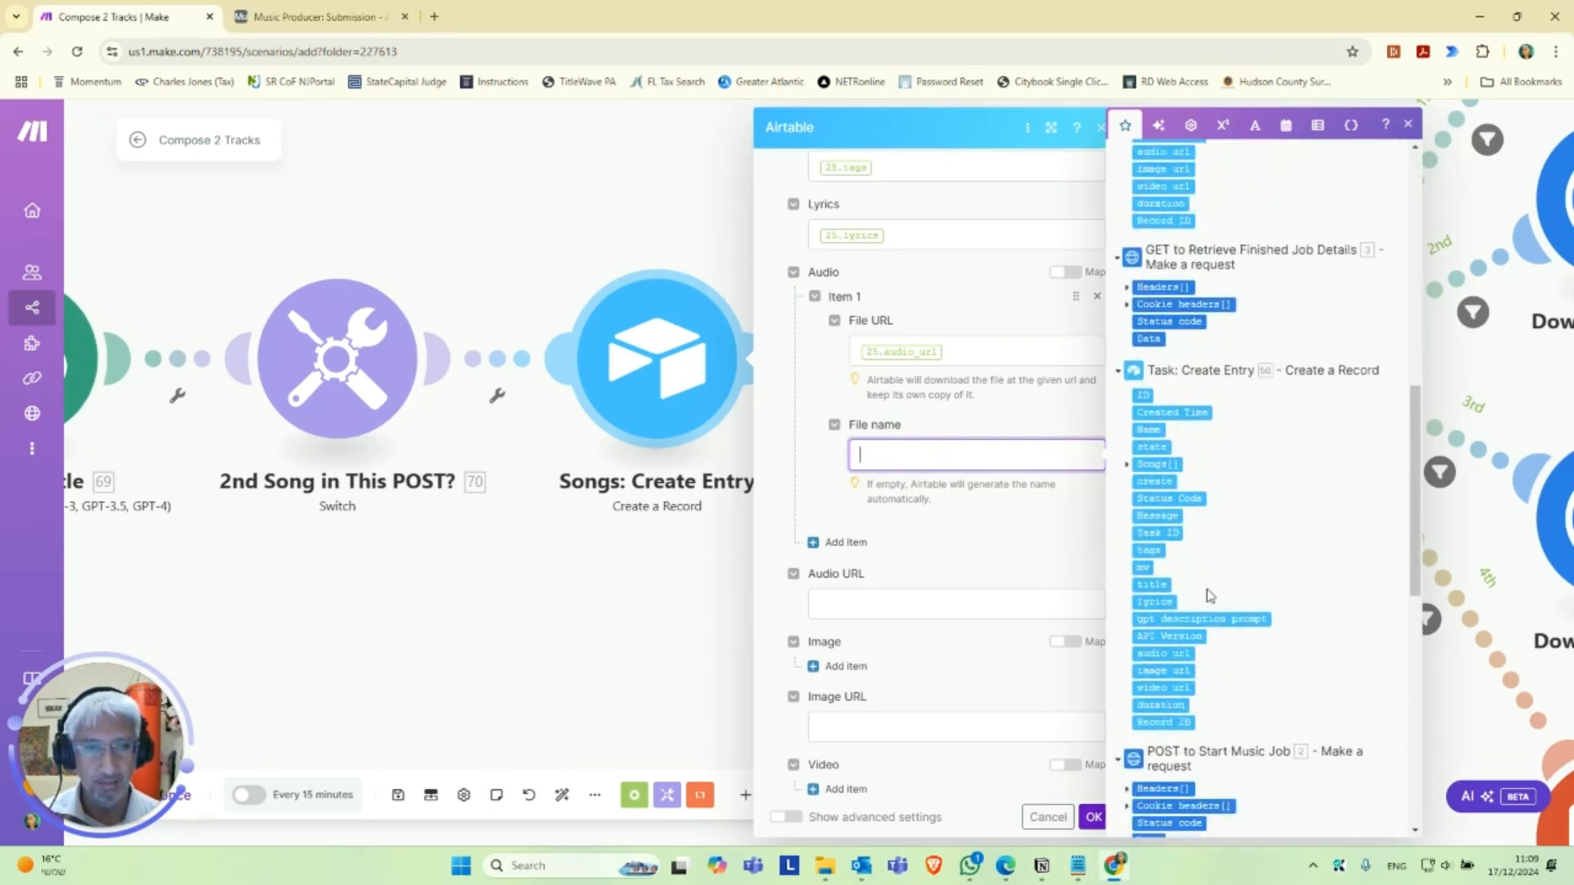
{"action": "scroll", "coordinate": [1210, 596], "scroll_direction": "down", "scroll_amount": 4}
{"action": "scroll", "coordinate": [1212, 596], "scroll_direction": "down", "scroll_amount": 5}
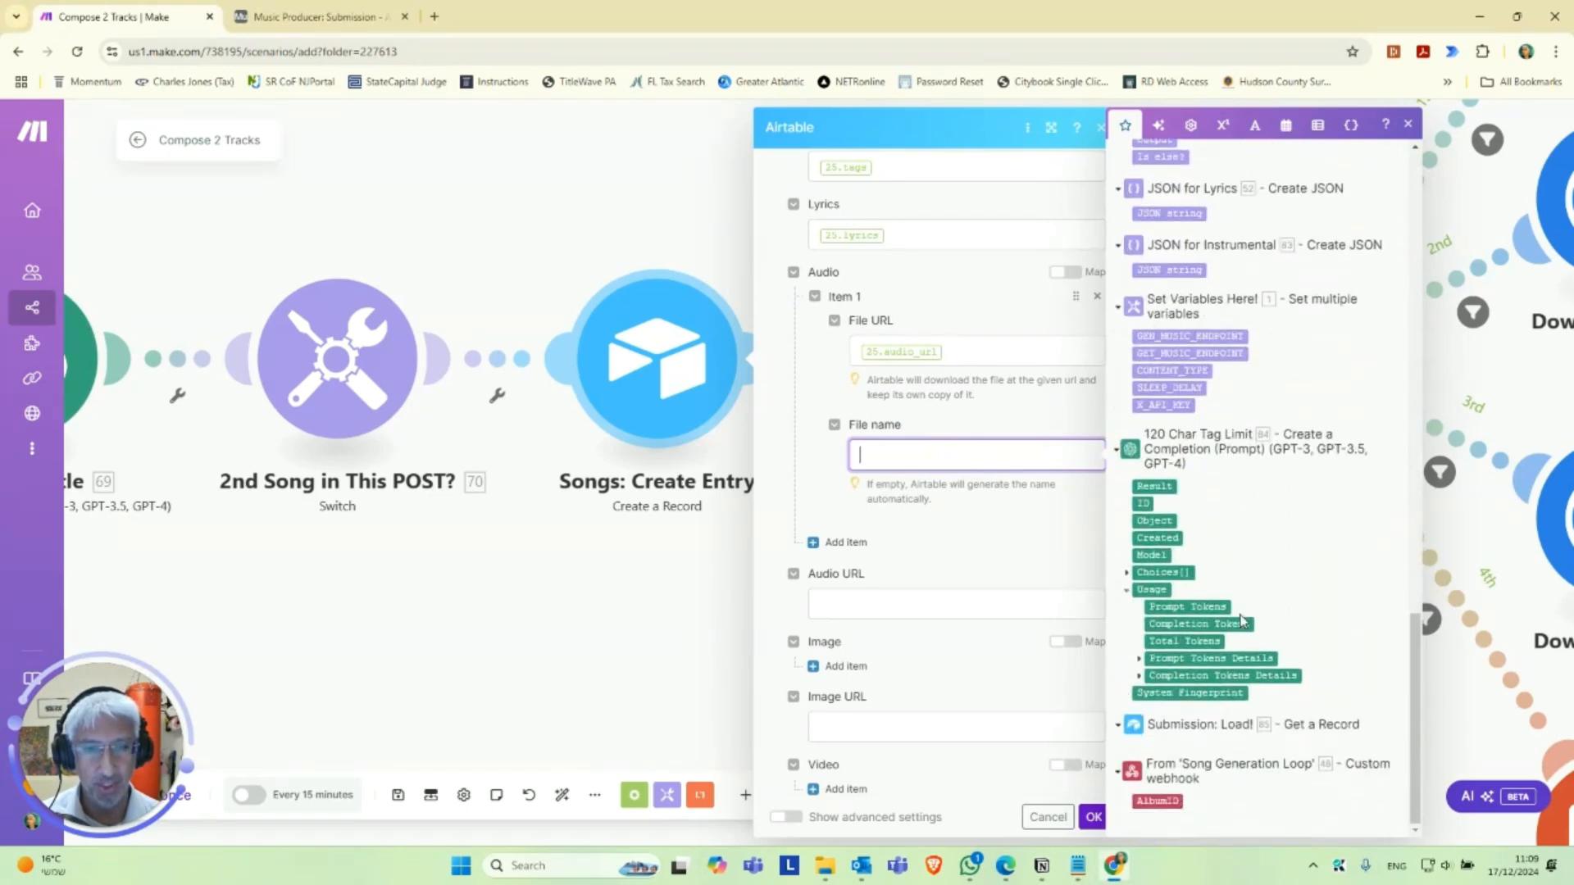
{"action": "scroll", "coordinate": [1242, 623], "scroll_direction": "up", "scroll_amount": 20}
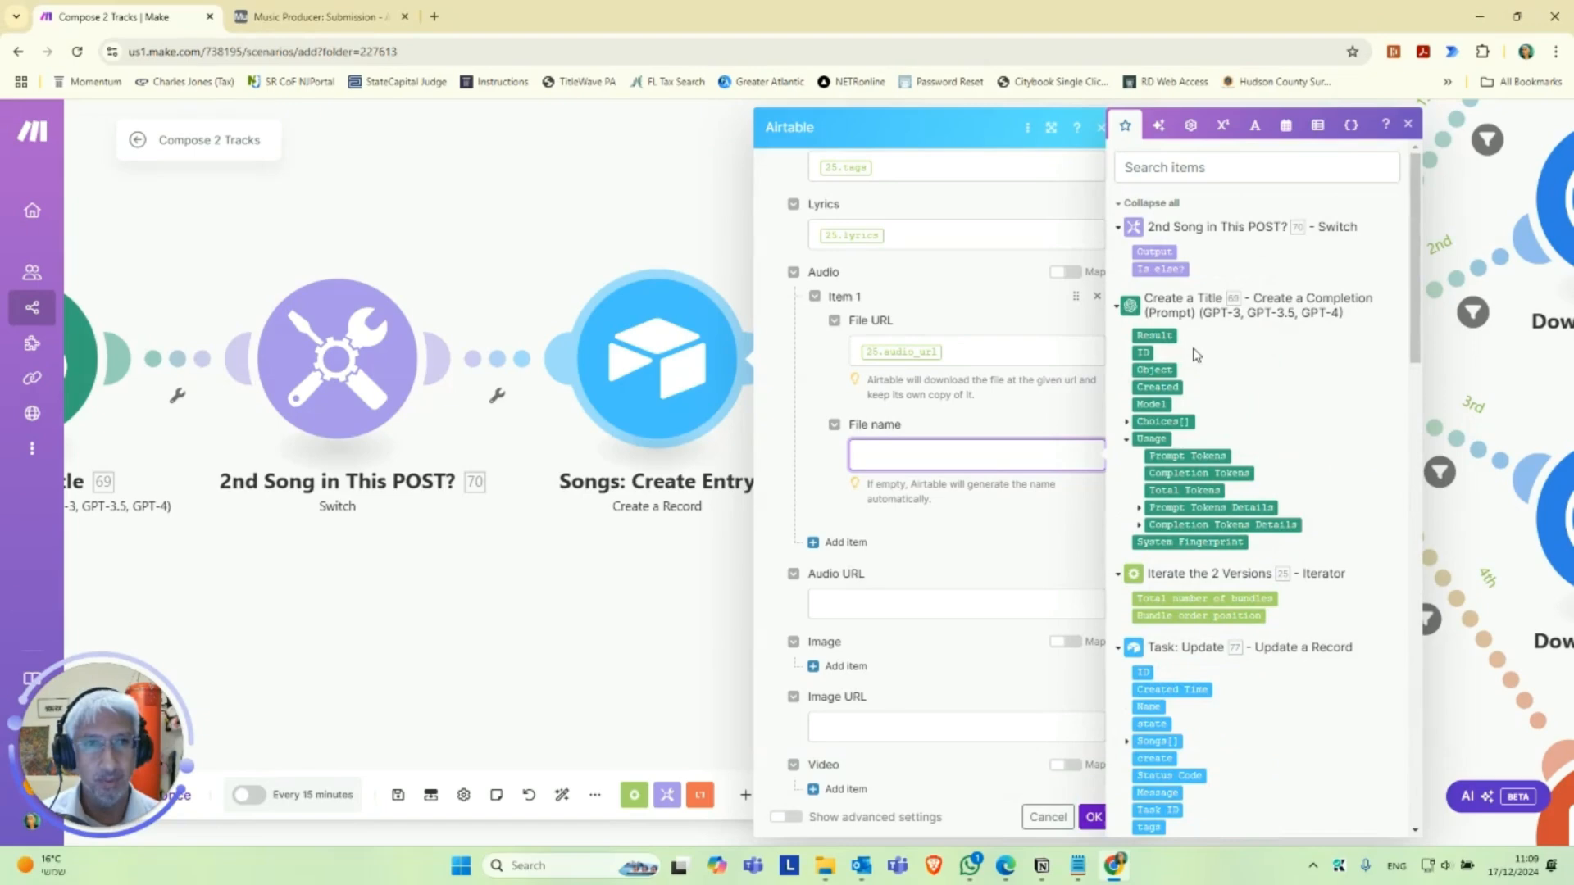
{"action": "left_click", "coordinate": [1153, 251]}
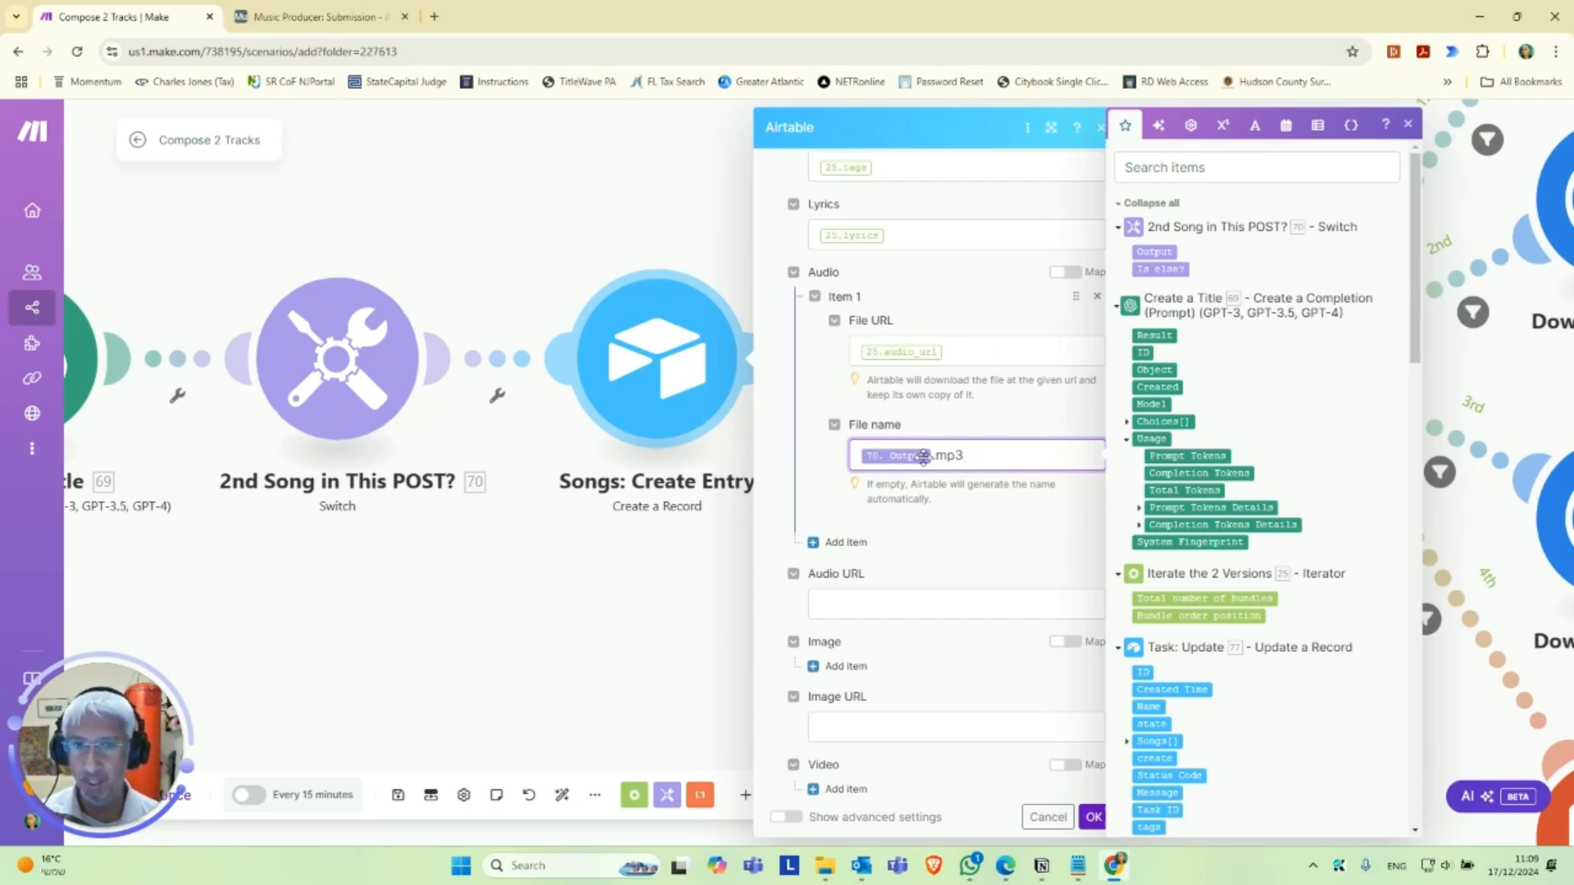
{"action": "key", "text": "ctrl+a"}
{"action": "key", "text": "BackSpace"}
Add an item to the song record's Image attachments with 25.image_url as its file URL.
{"action": "scroll", "coordinate": [853, 606], "scroll_direction": "down", "scroll_amount": 1}
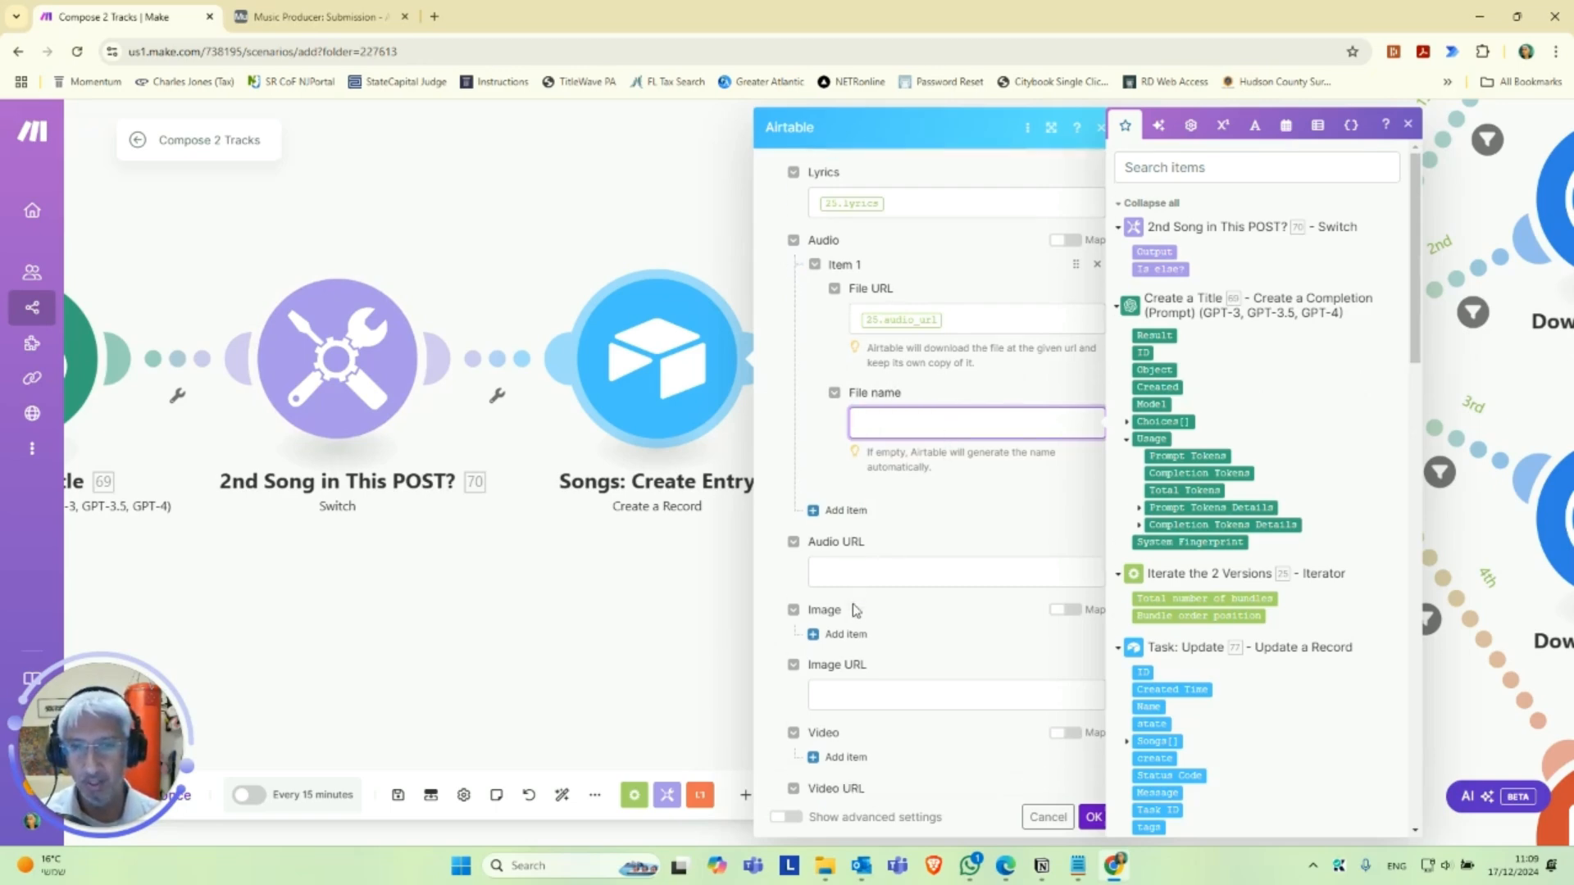
{"action": "scroll", "coordinate": [897, 531], "scroll_direction": "up", "scroll_amount": 2}
{"action": "scroll", "coordinate": [868, 565], "scroll_direction": "down", "scroll_amount": 3}
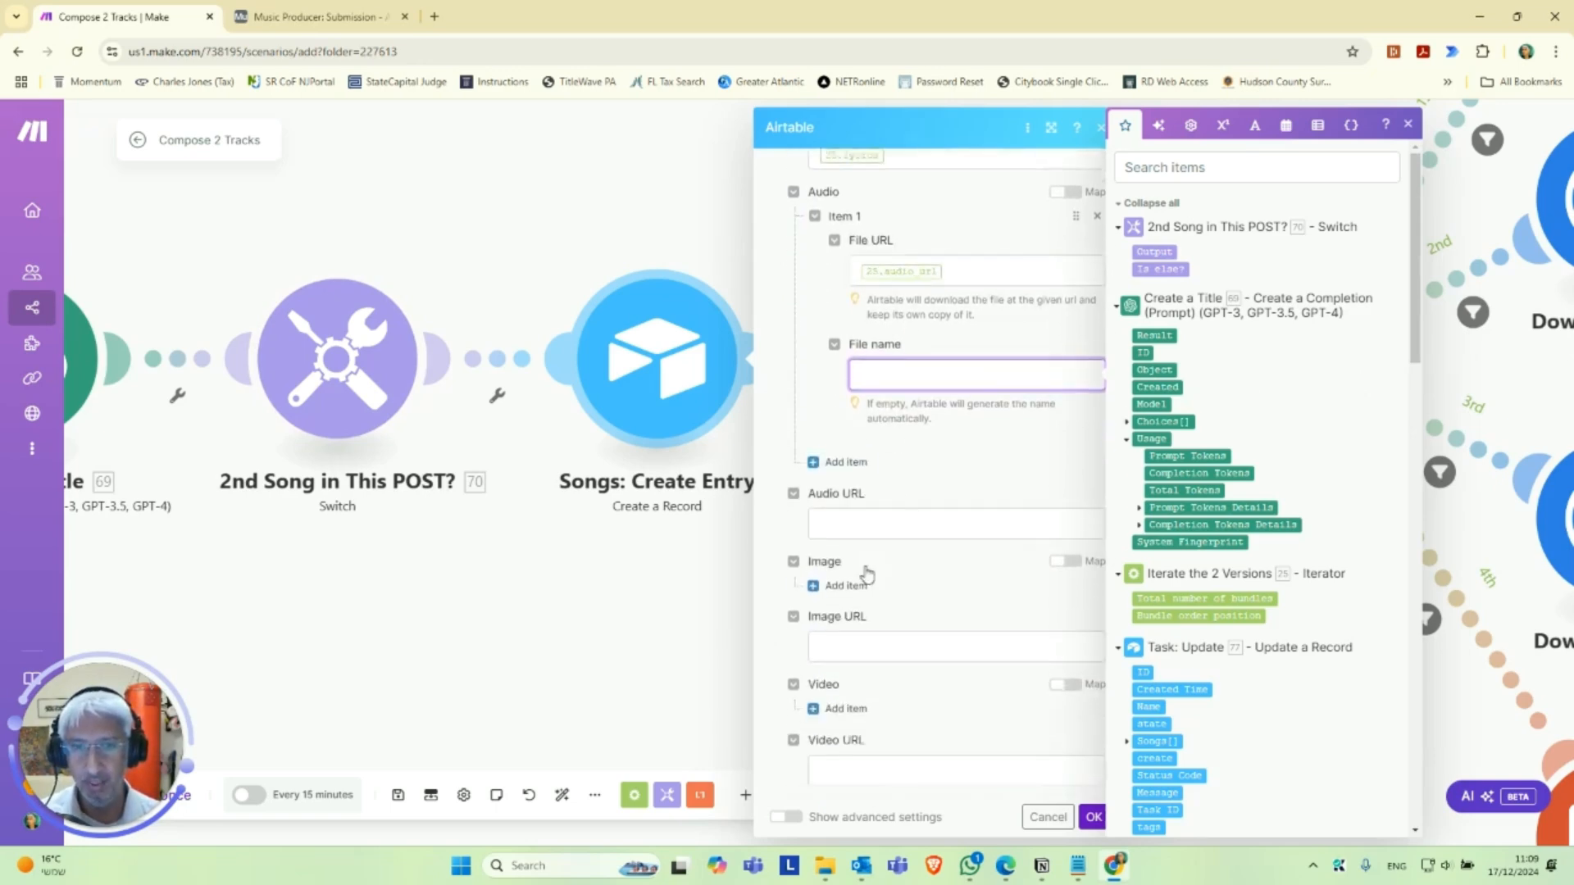
{"action": "left_click", "coordinate": [853, 545]}
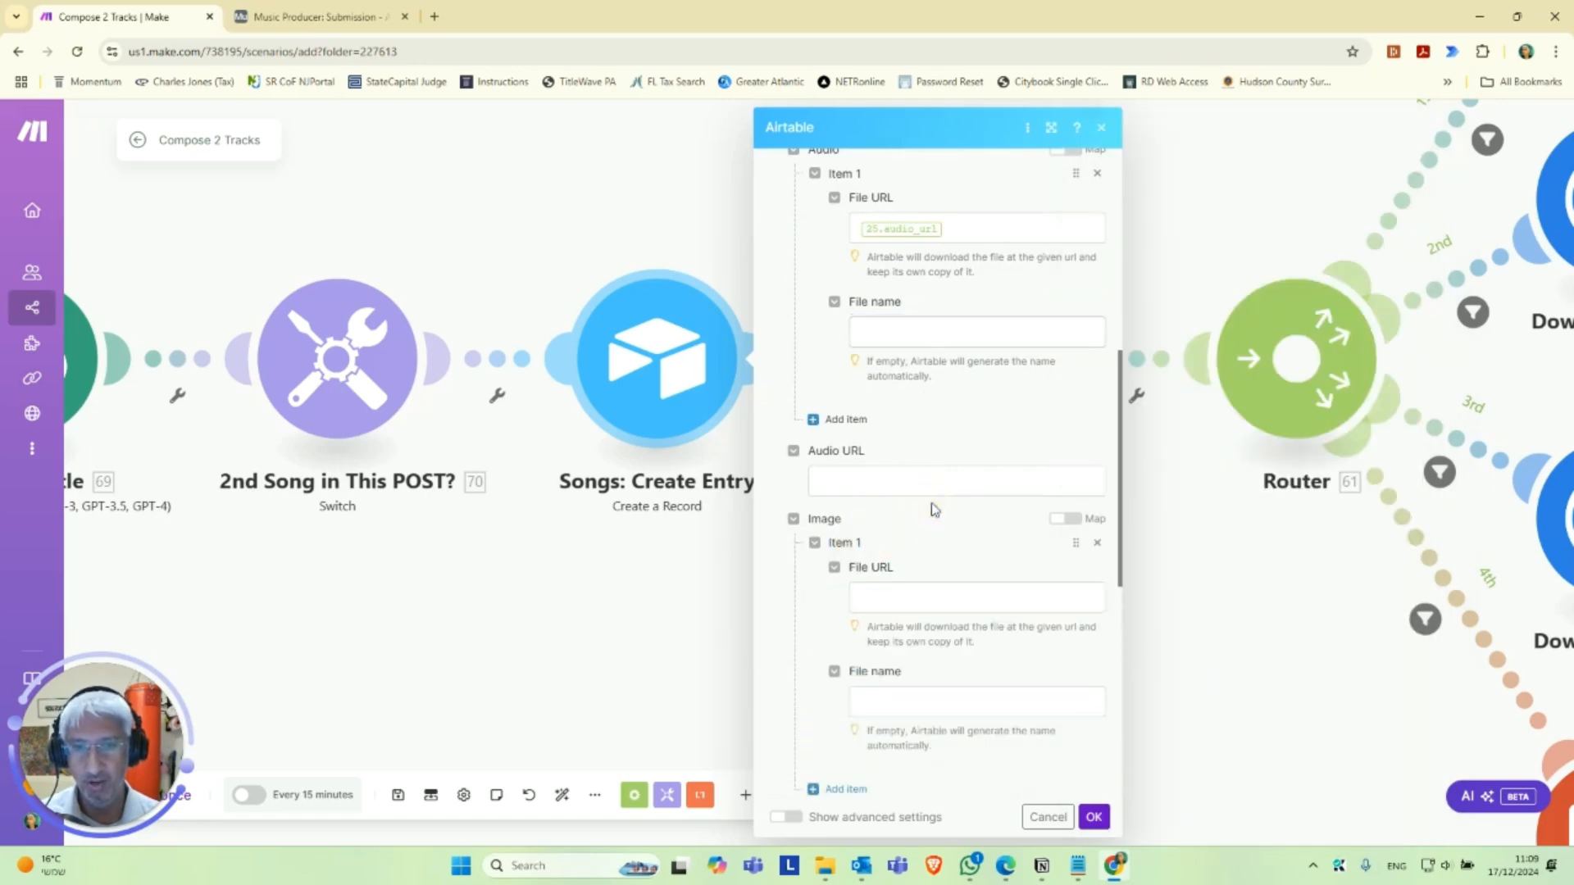
{"action": "left_click", "coordinate": [892, 598]}
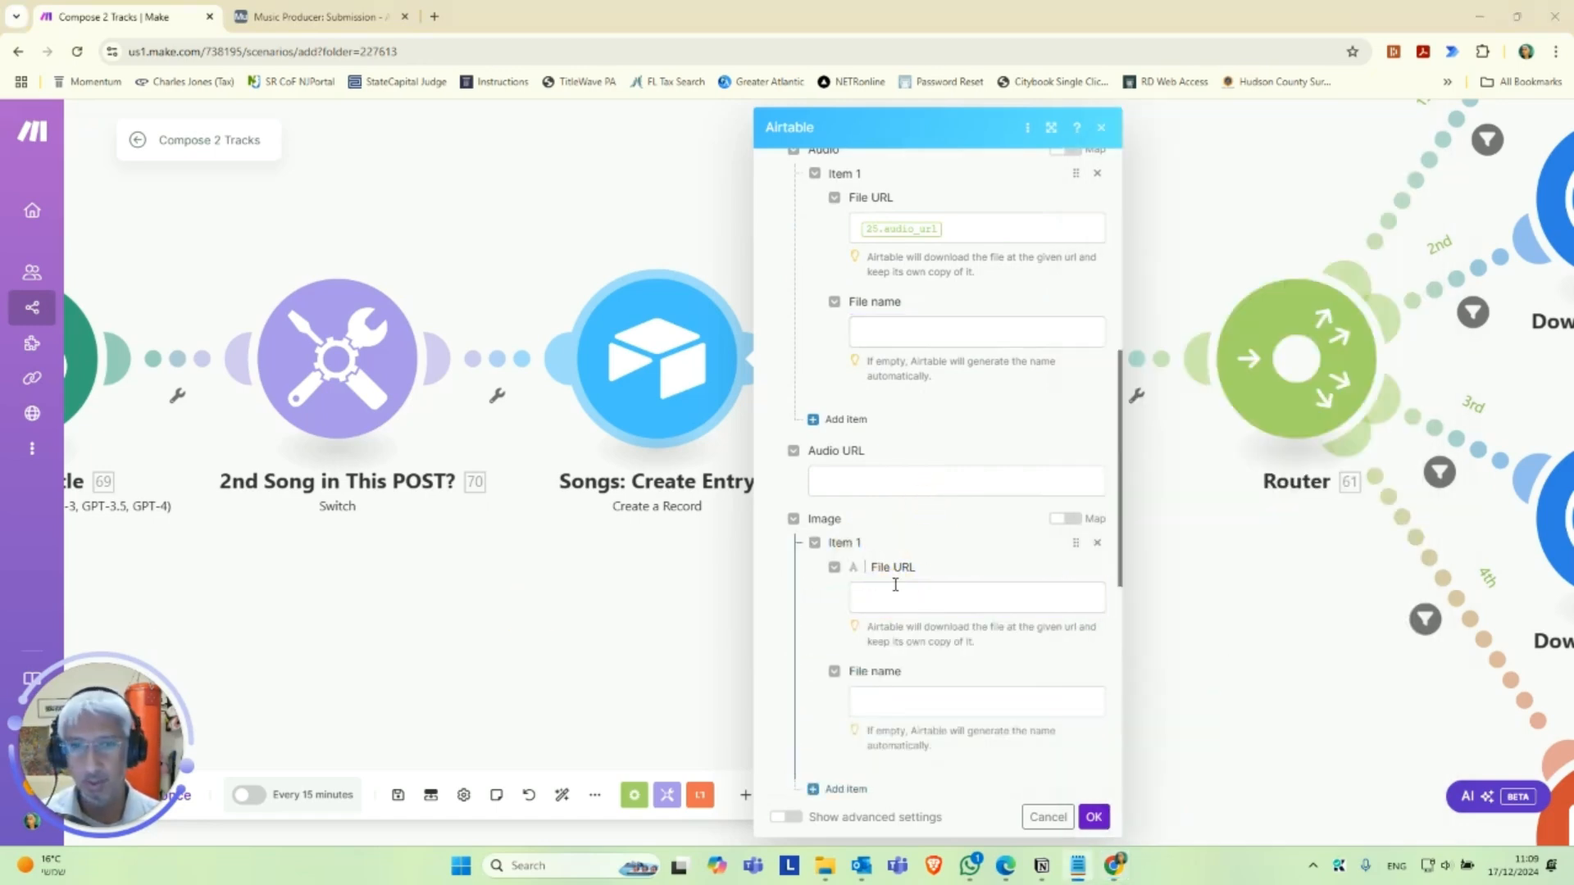
{"action": "left_click", "coordinate": [915, 599]}
{"action": "type", "text": "25.image_url"}
Add an item to the song record's Video attachments with 25.video_url as its file URL.
{"action": "scroll", "coordinate": [921, 587], "scroll_direction": "down", "scroll_amount": 5}
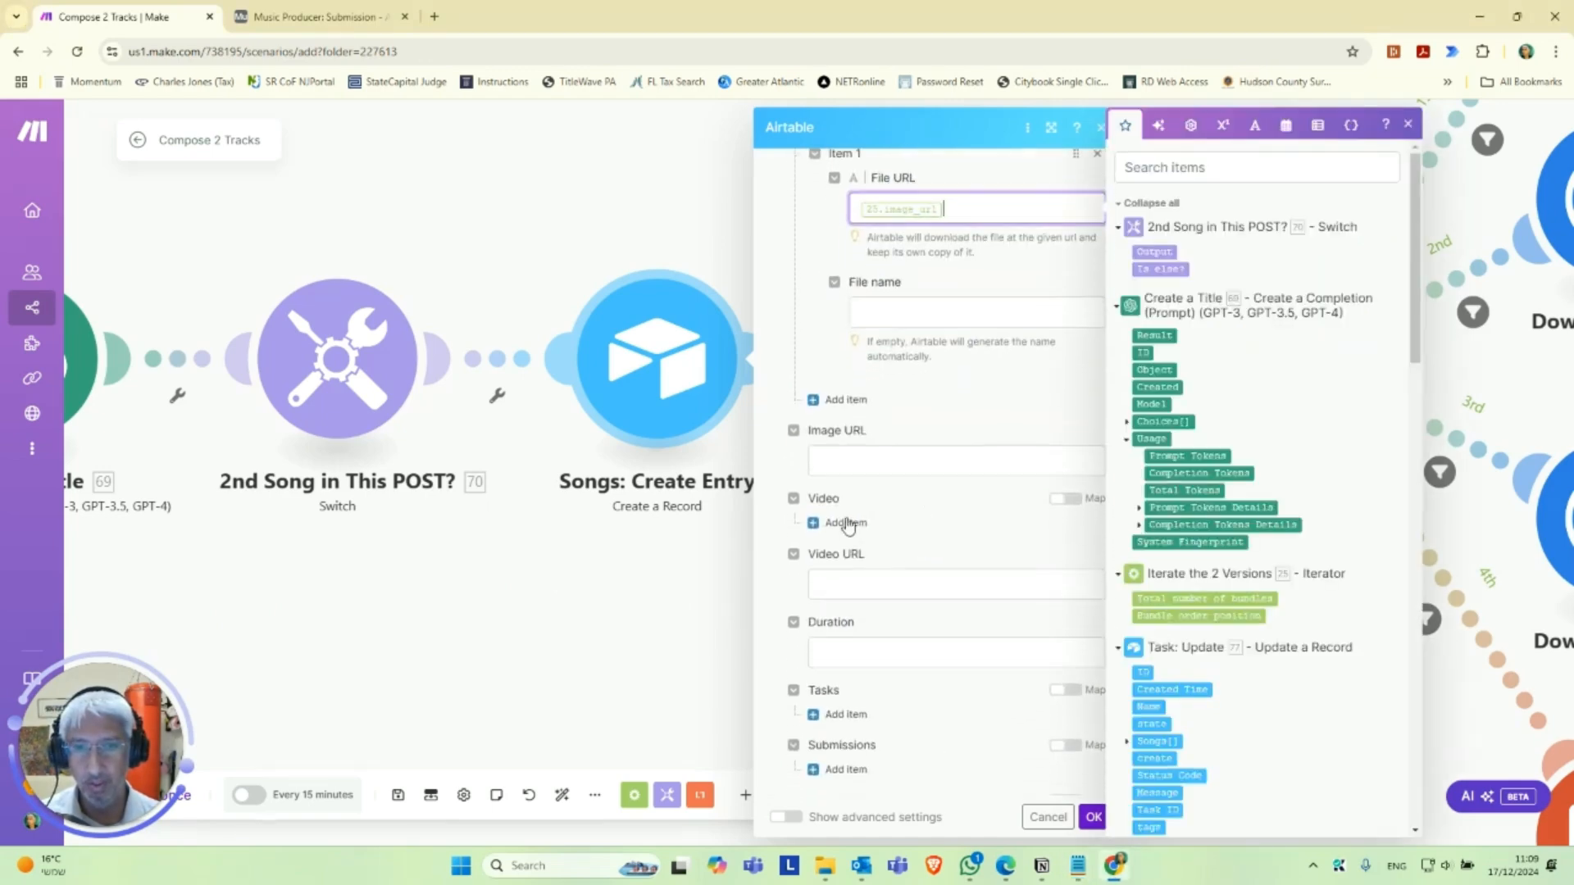
{"action": "left_click", "coordinate": [844, 523]}
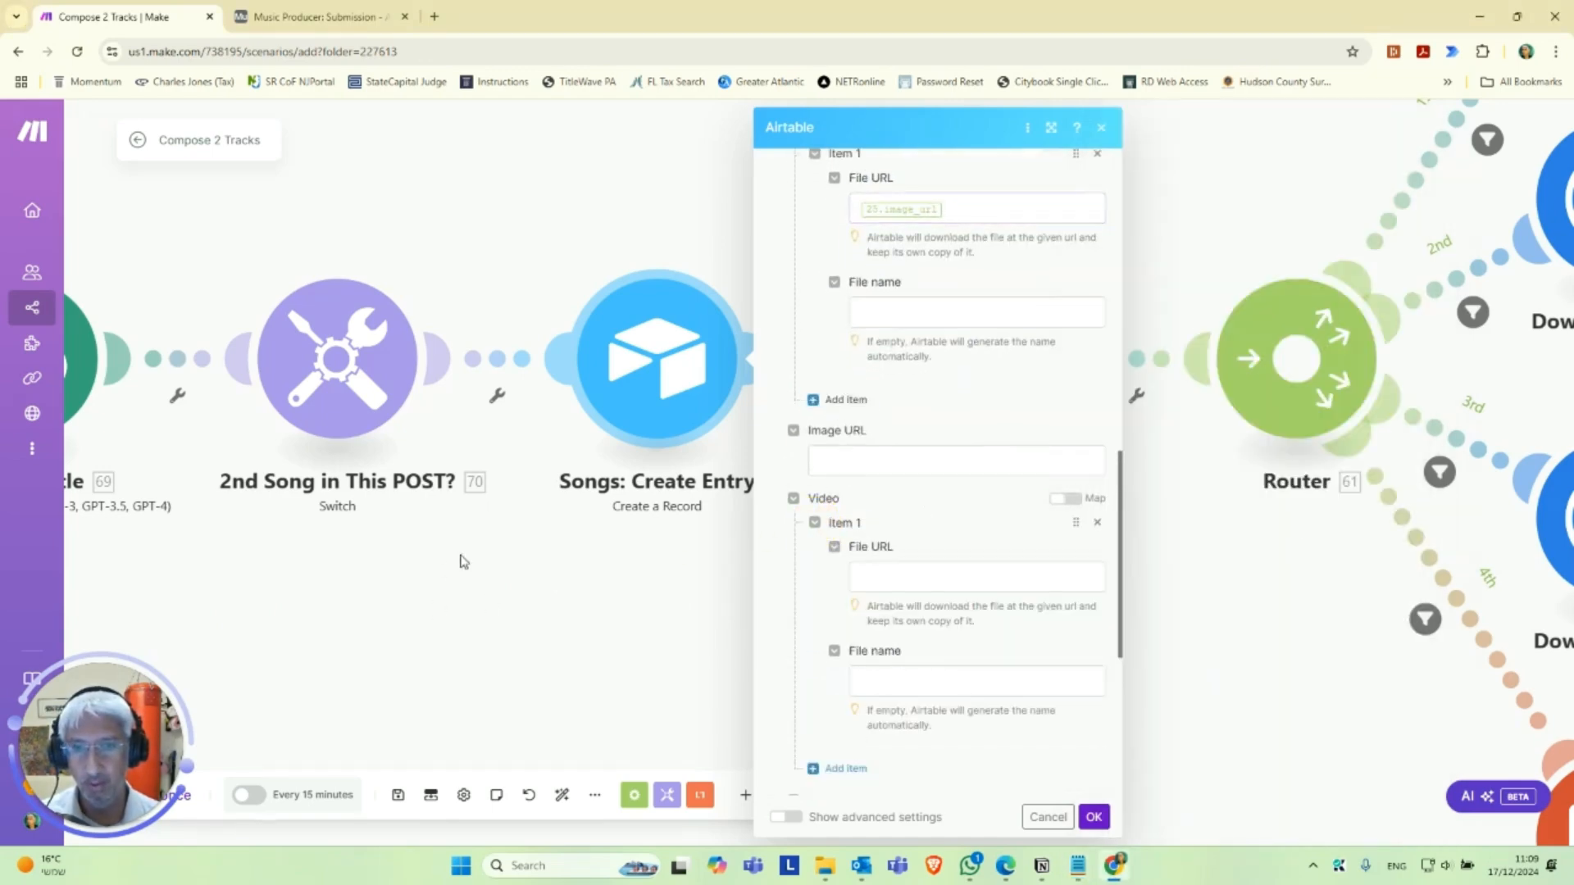
{"action": "key", "text": "alt+Tab"}
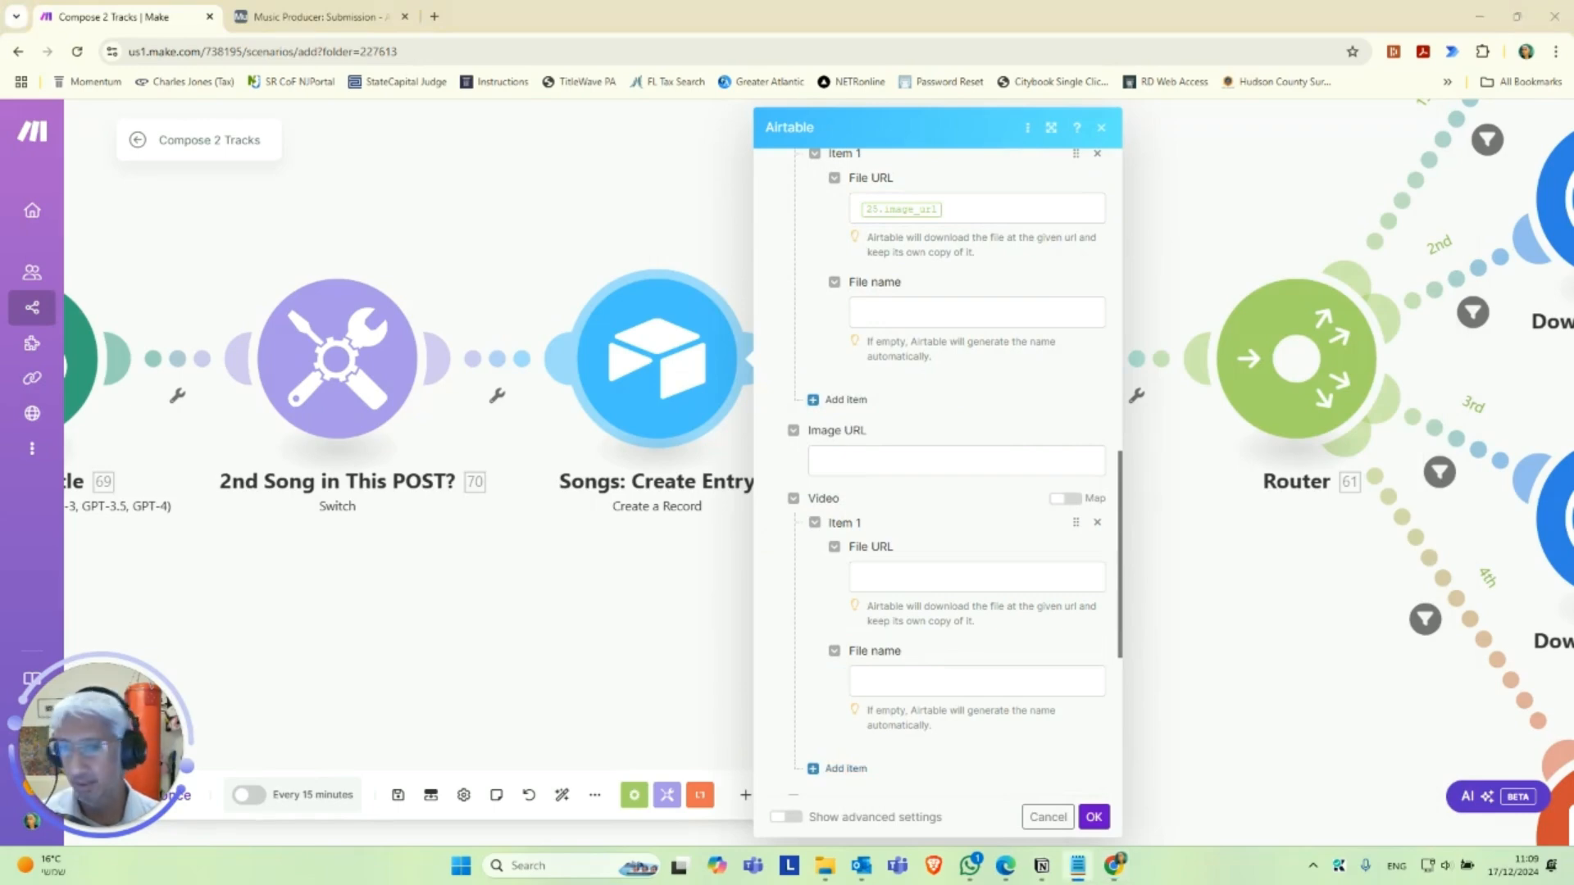
{"action": "left_click", "coordinate": [981, 575]}
{"action": "type", "text": "25.video_url"}
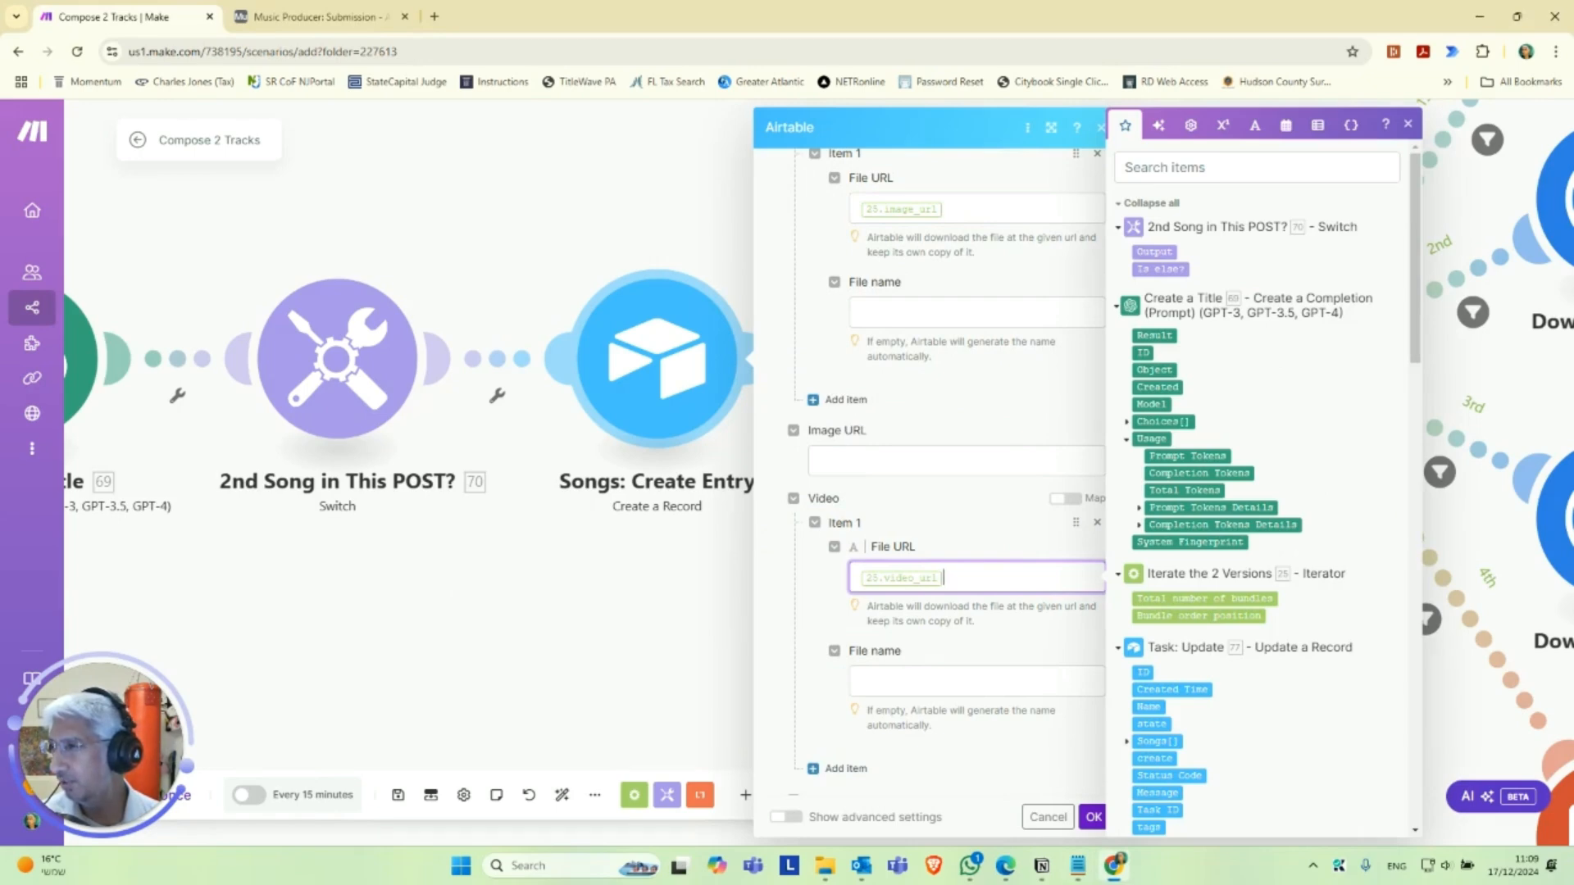
Map the song record's Duration to 77. duration.
{"action": "key", "text": "alt+Tab"}
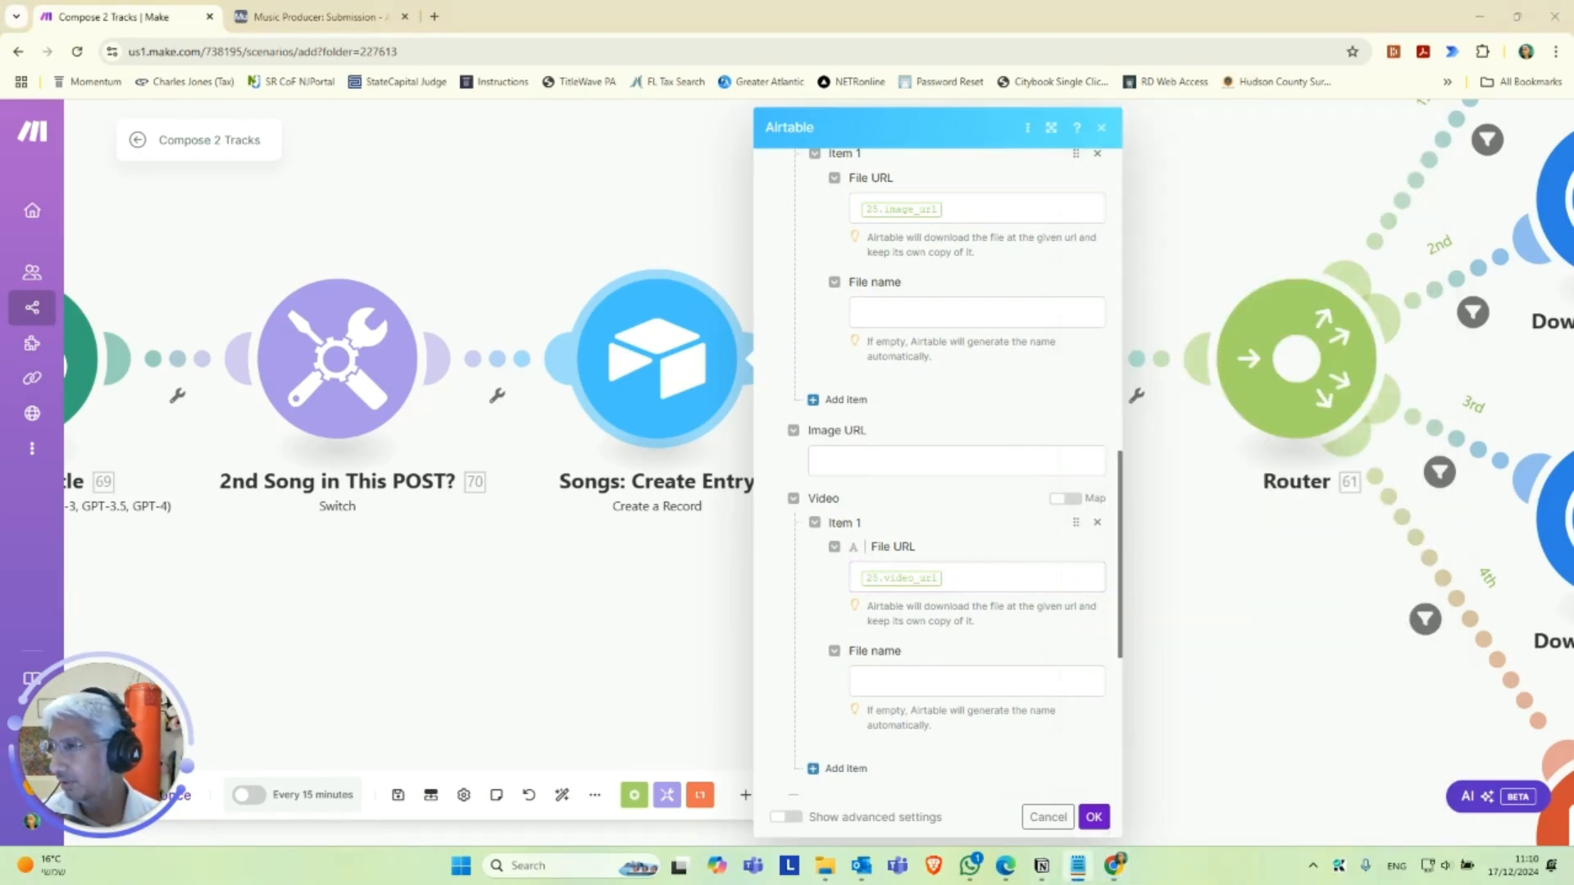
{"action": "scroll", "coordinate": [943, 603], "scroll_direction": "down", "scroll_amount": 3}
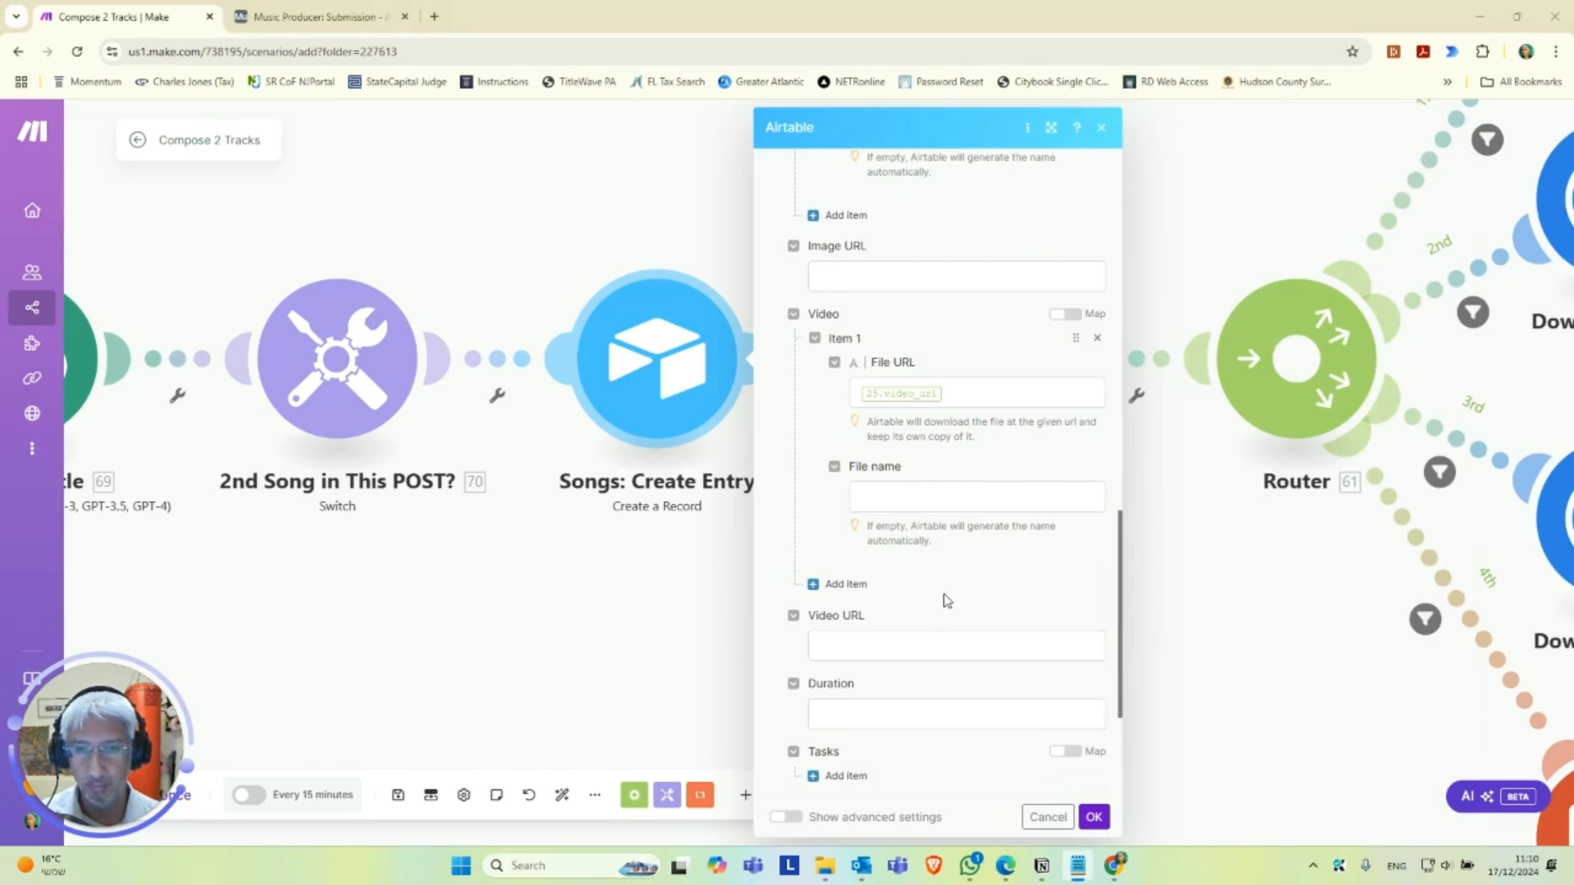
{"action": "left_click", "coordinate": [879, 678]}
{"action": "key", "text": "ctrl+v"}
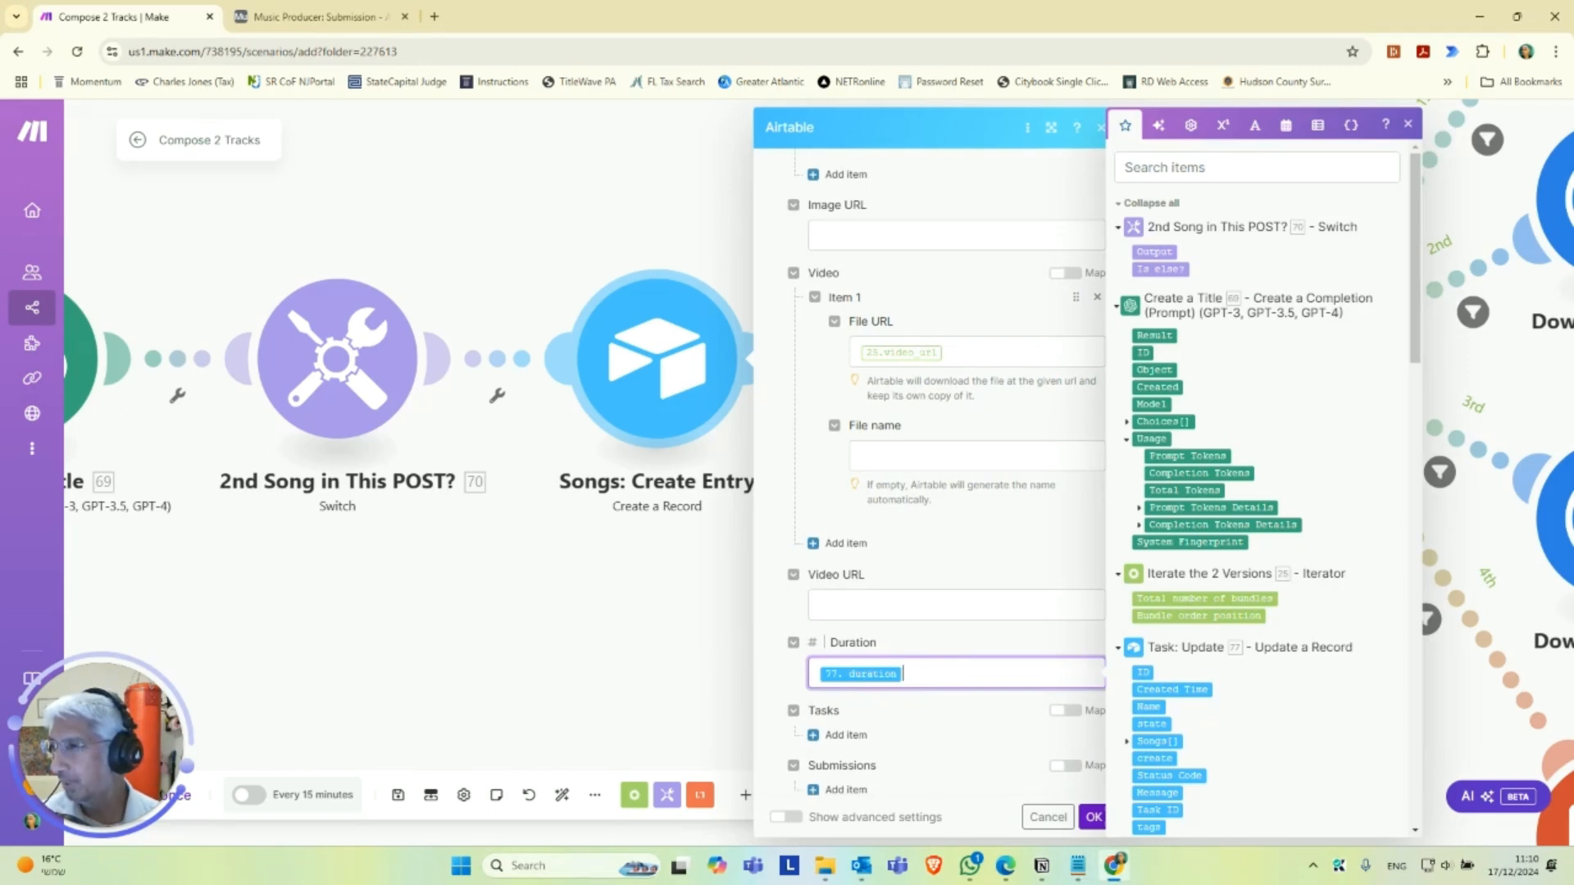
Add a linked record to the song record's Tasks with 77. ID as its record ID.
{"action": "scroll", "coordinate": [907, 614], "scroll_direction": "down", "scroll_amount": 2}
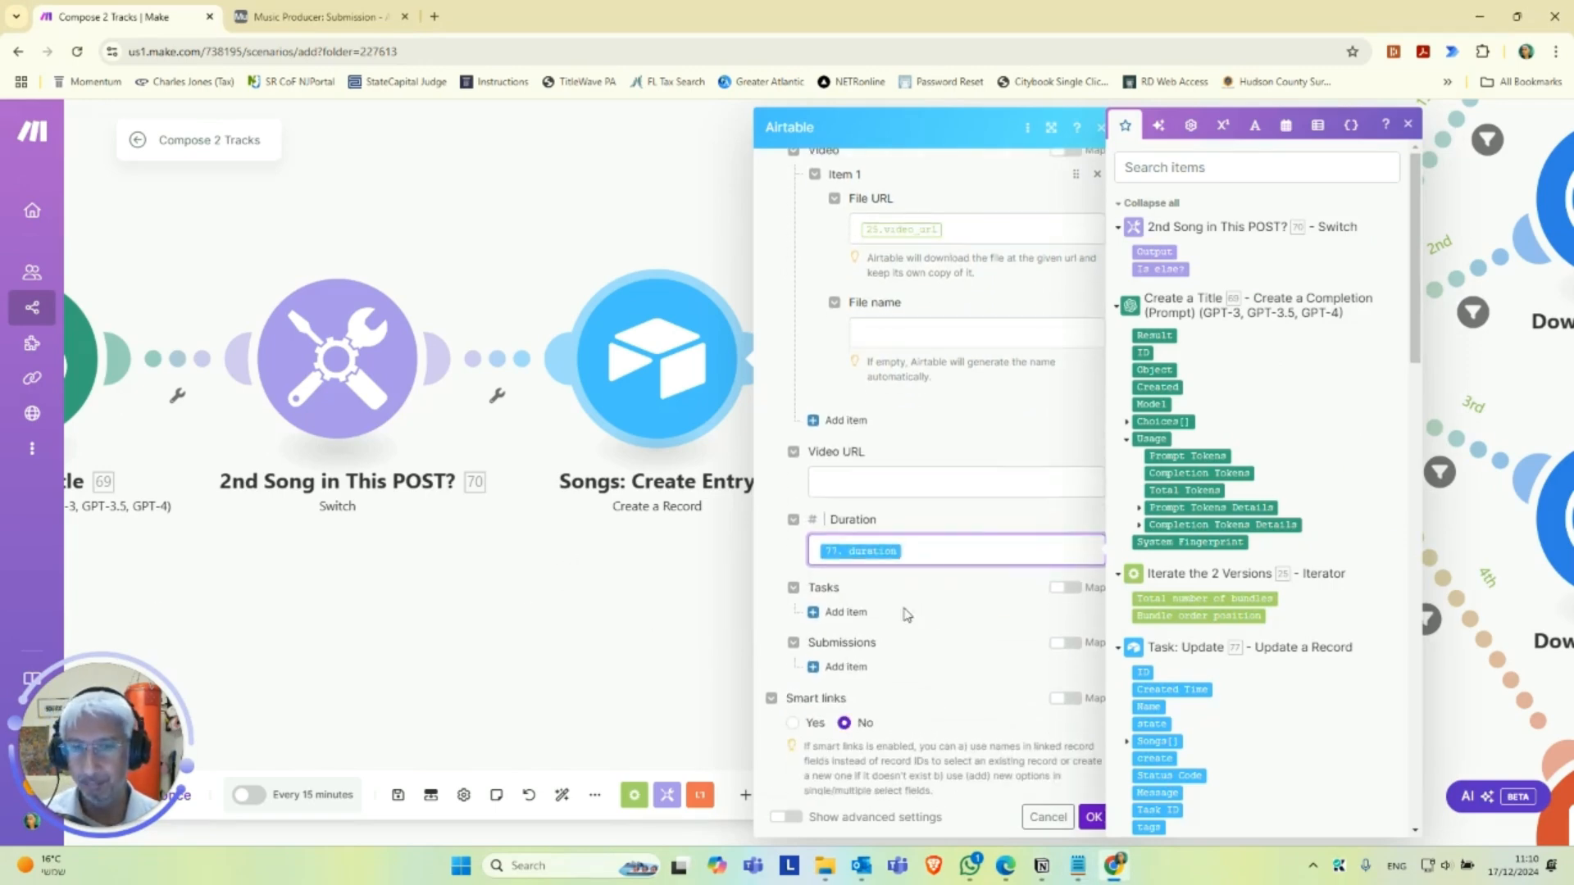
{"action": "left_click", "coordinate": [856, 617]}
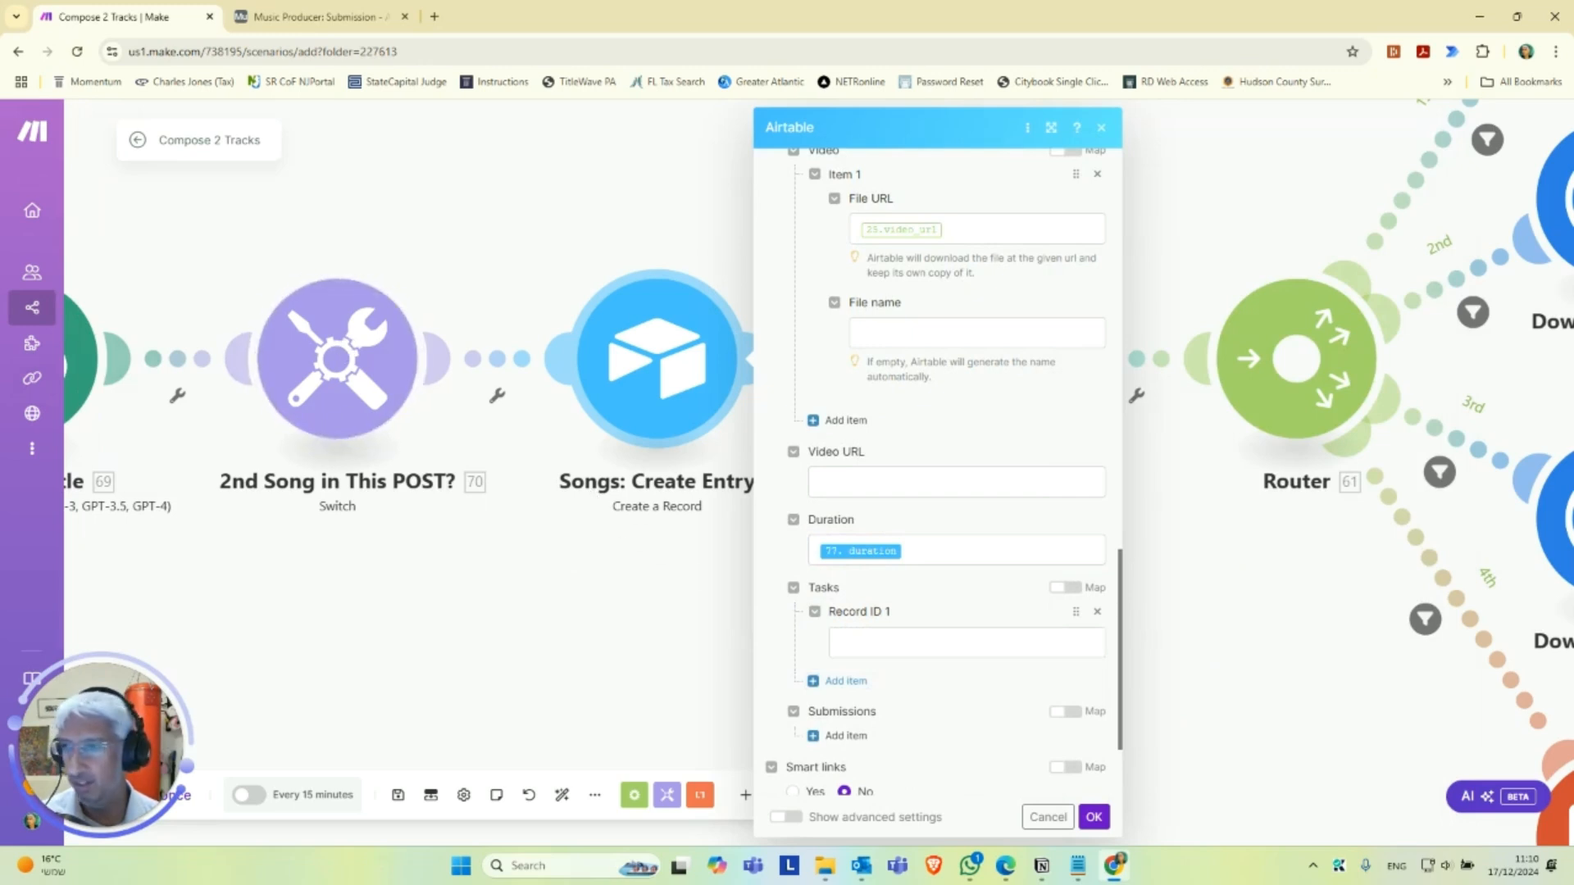
{"action": "key", "text": "alt+Tab"}
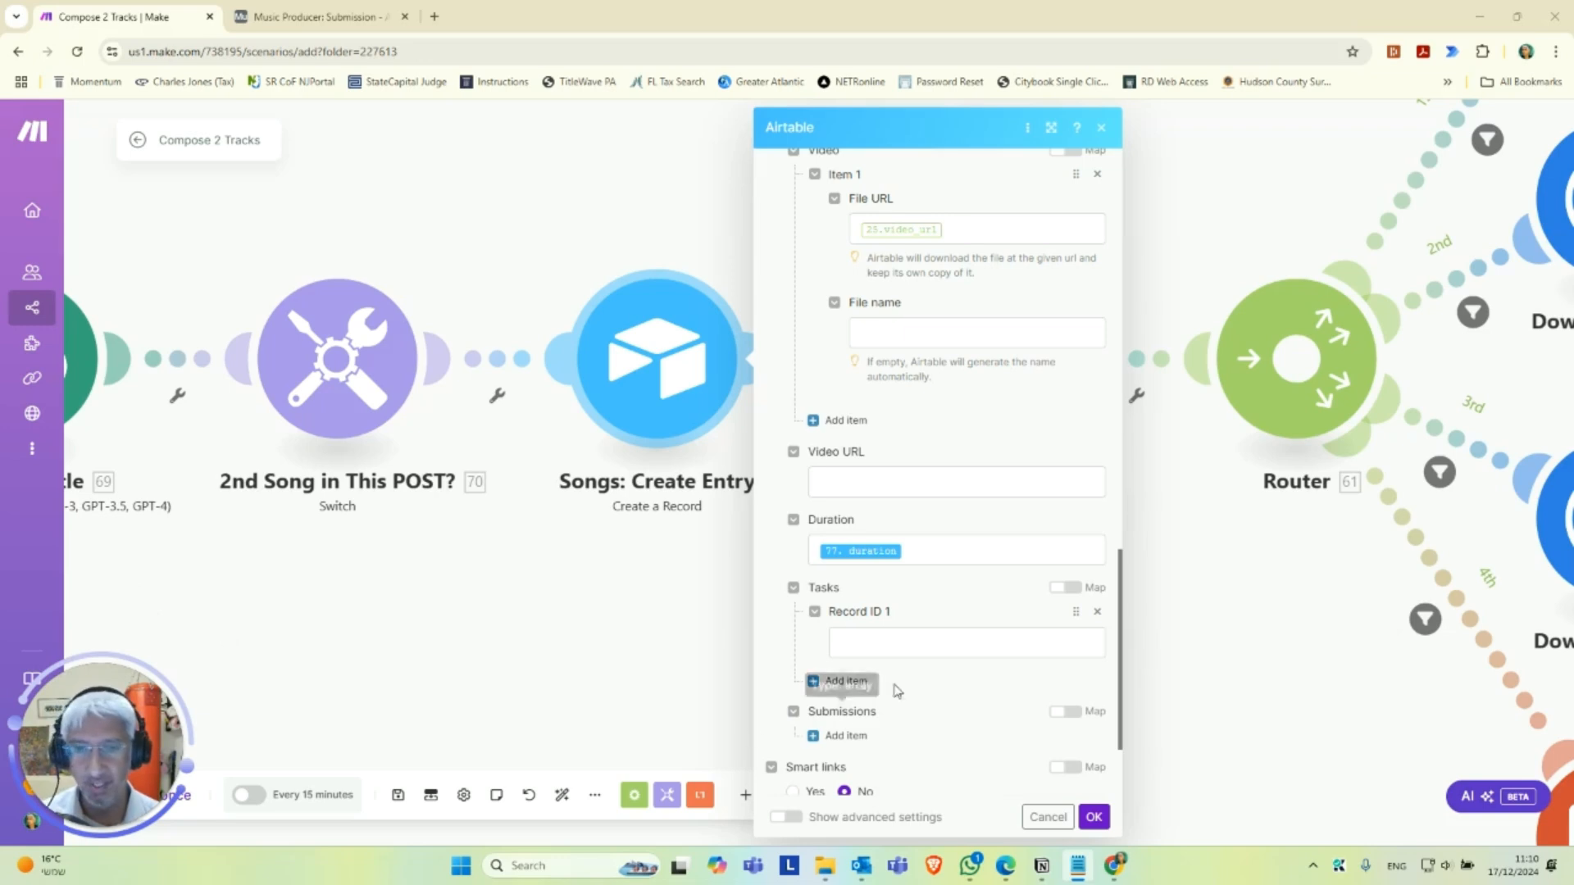
{"action": "left_click", "coordinate": [877, 647]}
{"action": "type", "text": "77. ID"}
Add a linked record to the song record's Submissions using the submission's id, and save the Songs: Create Entry module.
{"action": "scroll", "coordinate": [910, 648], "scroll_direction": "down", "scroll_amount": 2}
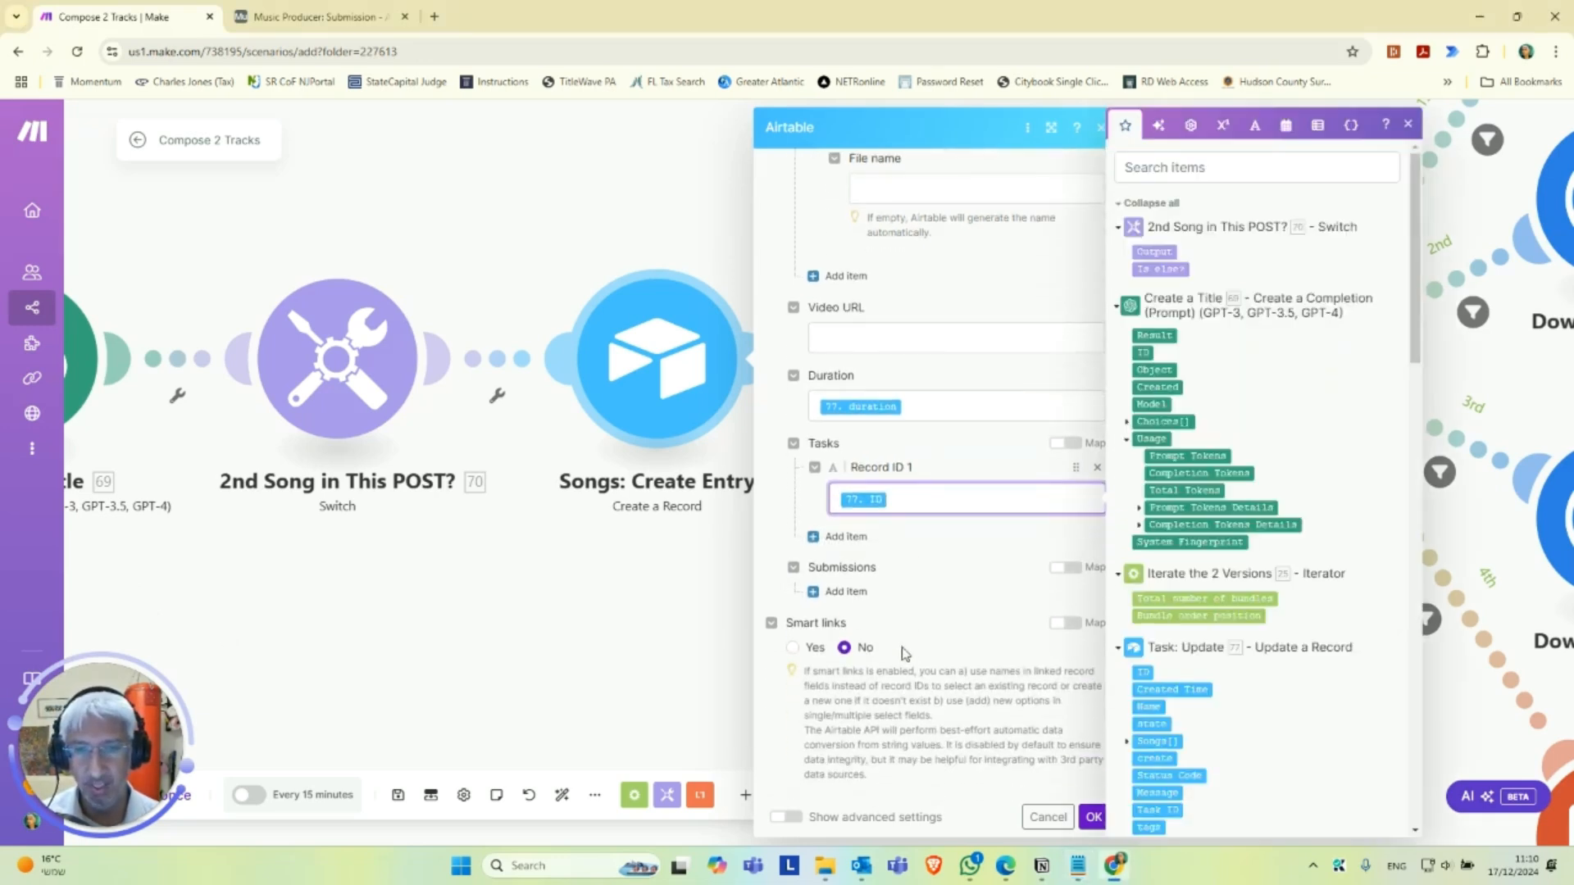
{"action": "left_click", "coordinate": [856, 599]}
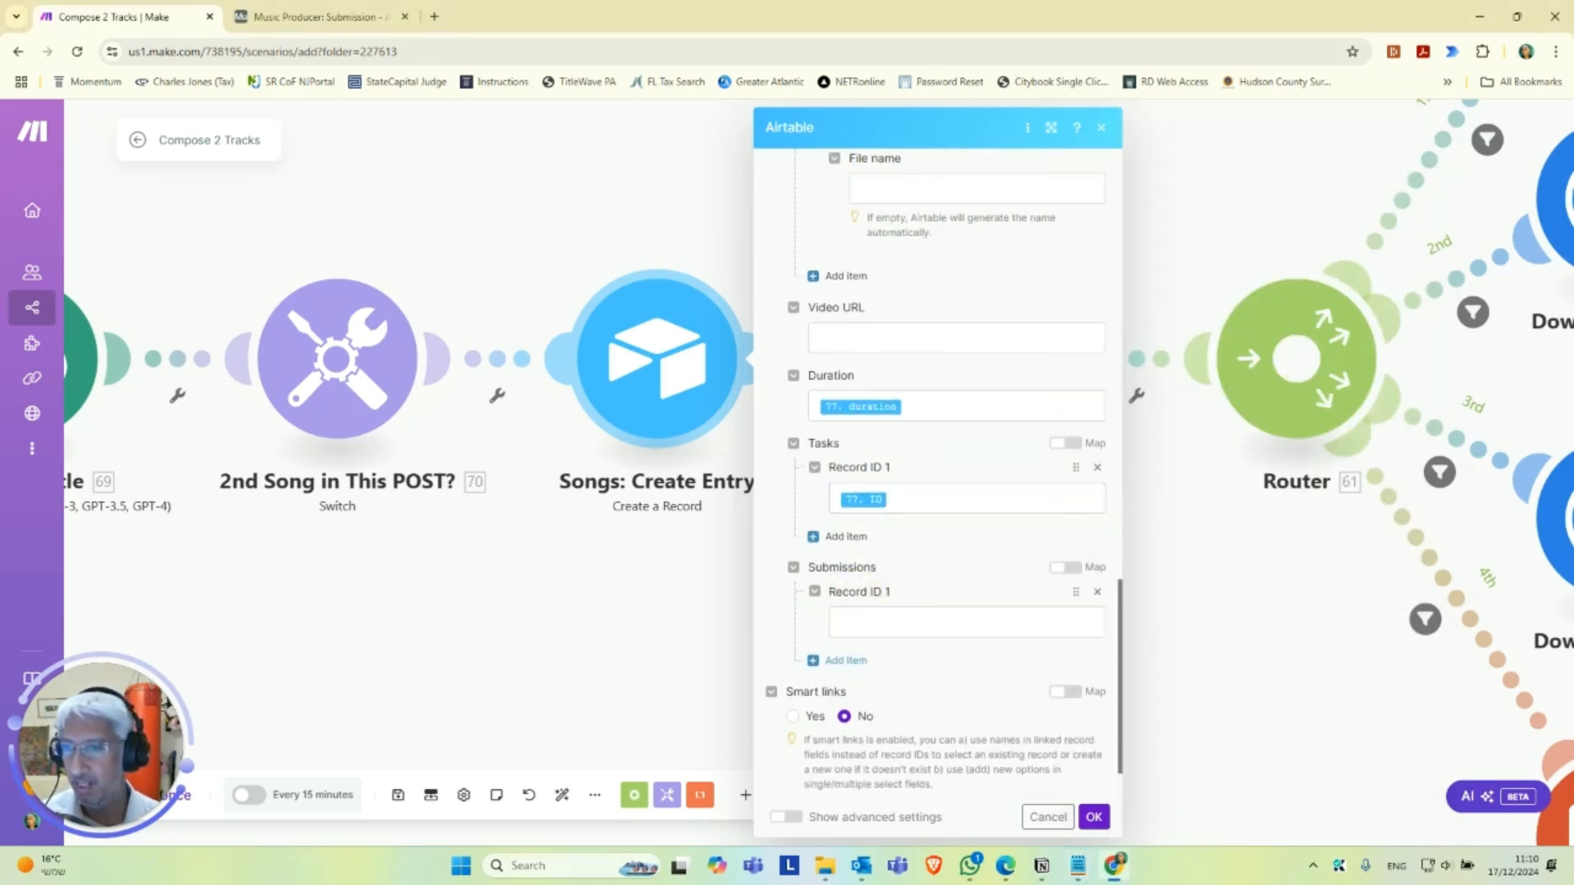
{"action": "key", "text": "alt+Tab"}
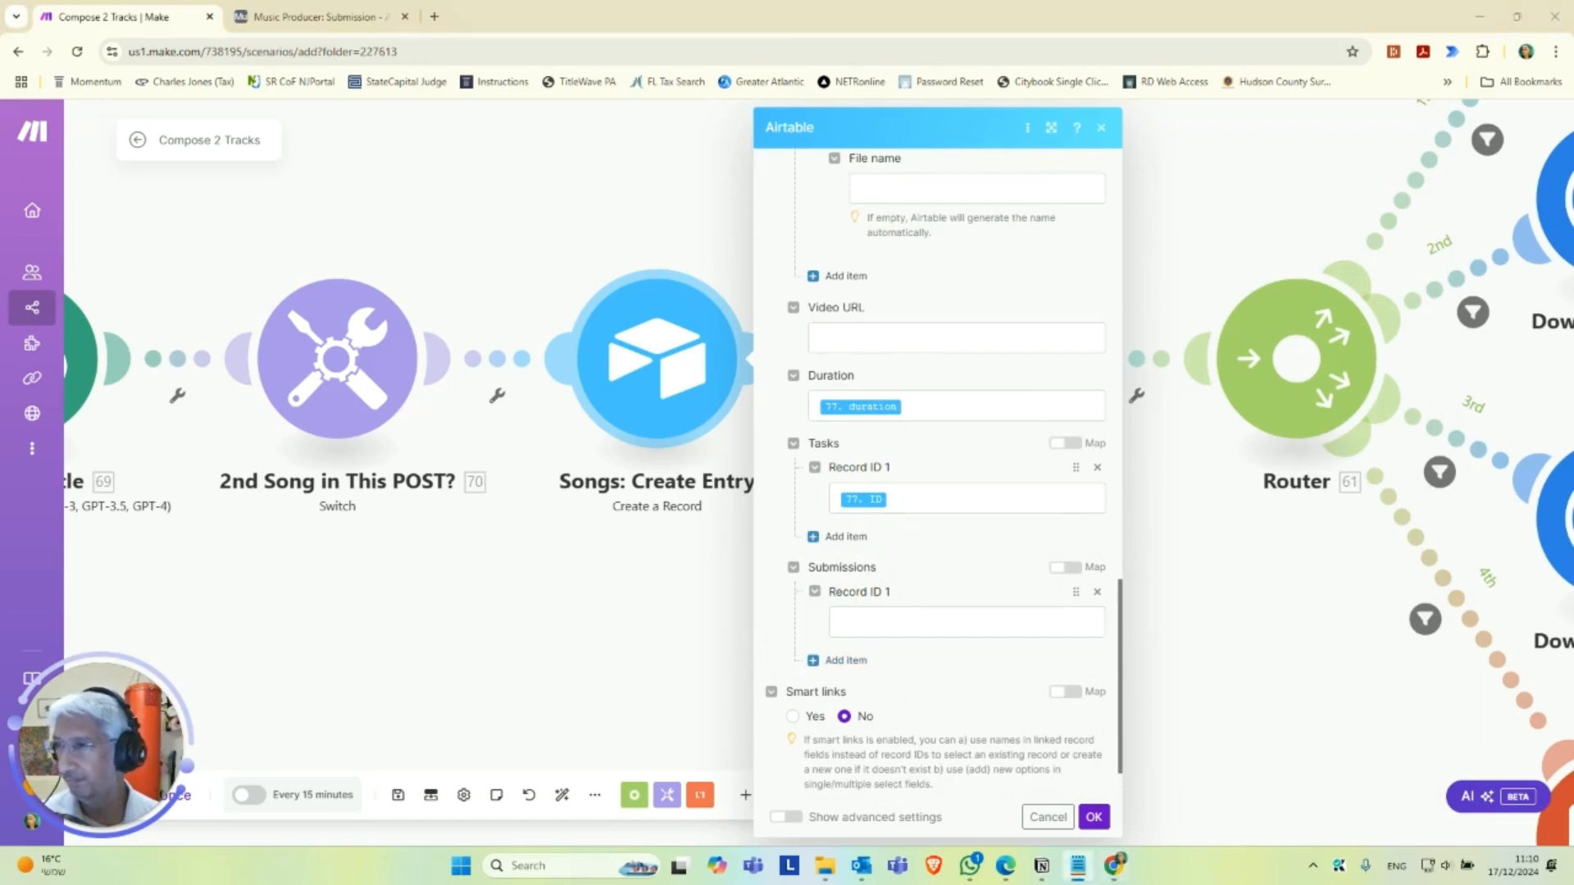
{"action": "left_click", "coordinate": [910, 625]}
{"action": "type", "text": "85.id"}
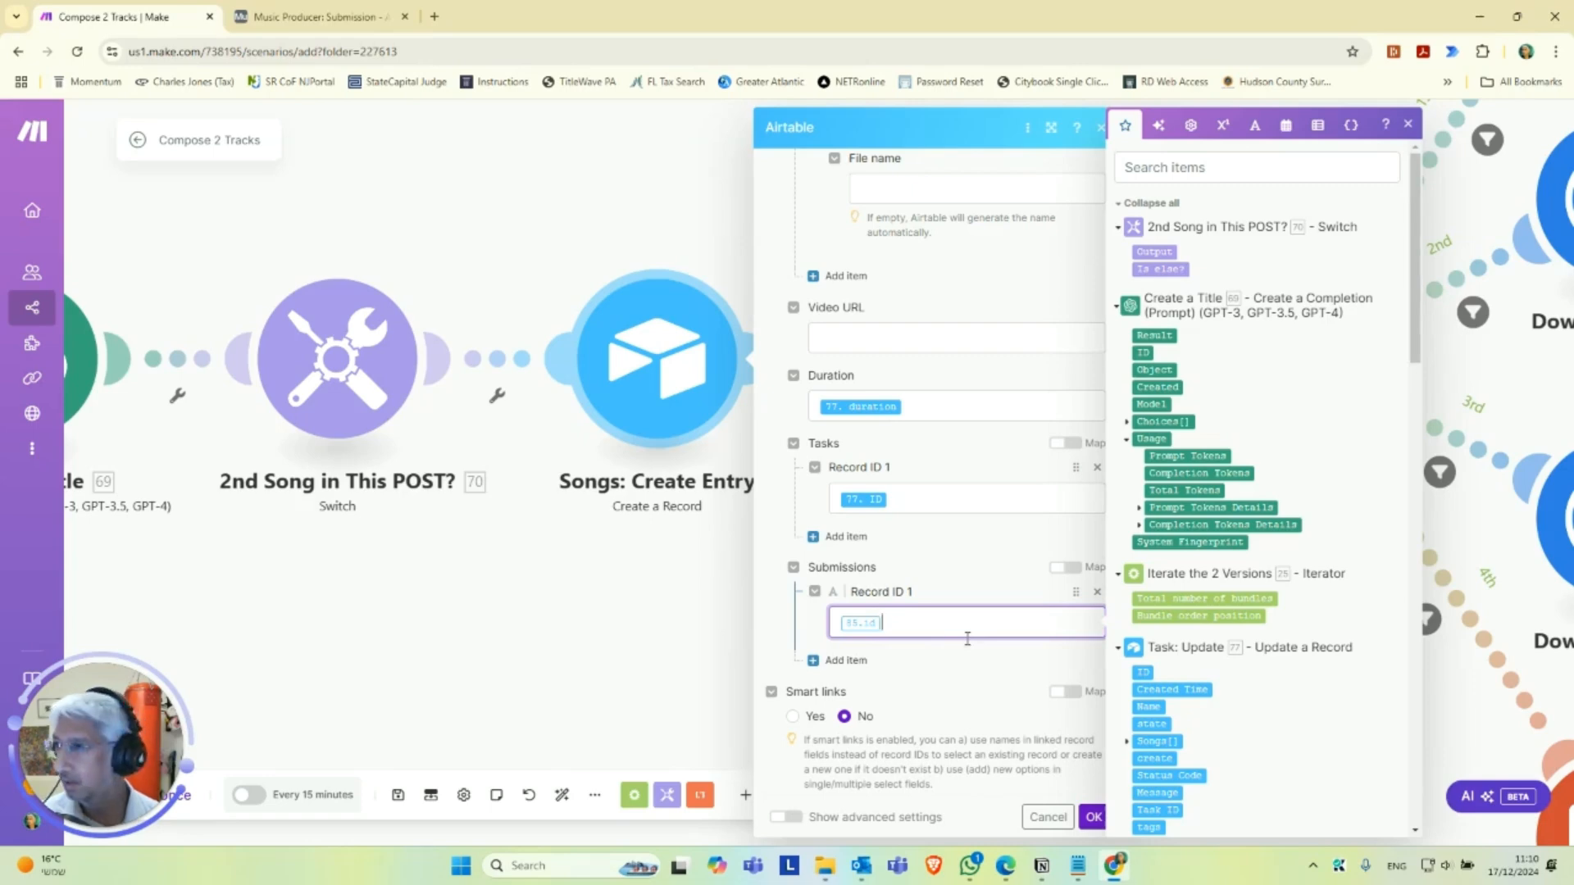
{"action": "left_click", "coordinate": [1094, 817]}
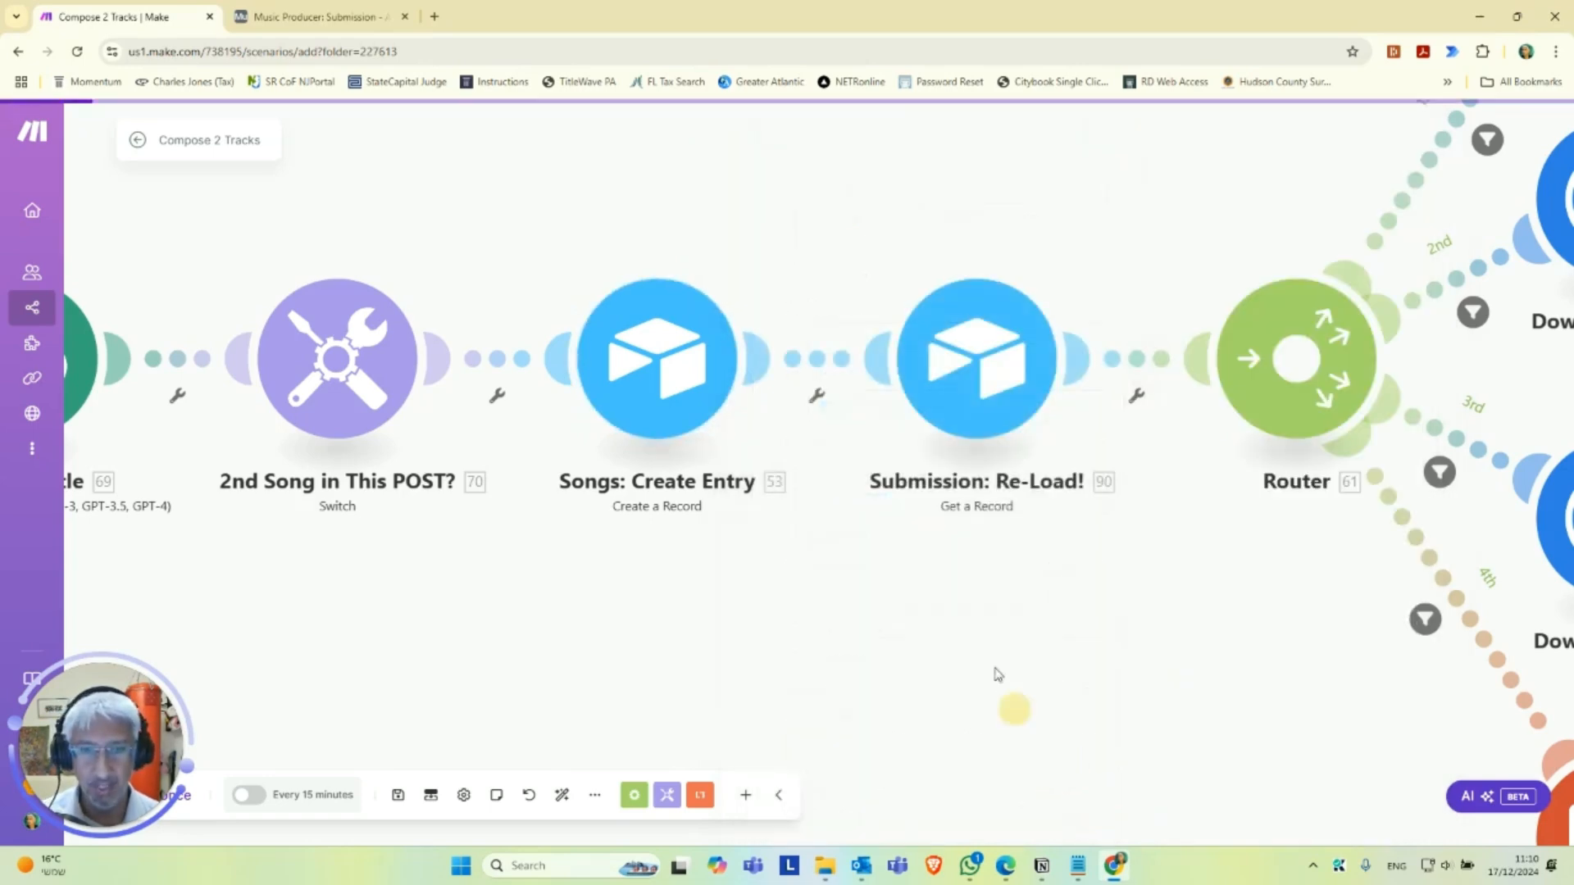
Configure the Submission: Re-Load! module with the Music Connection, the second Music Producer base and the Submission table, and save it.
{"action": "left_click_drag", "start_coordinate": [952, 607], "coordinate": [779, 629]}
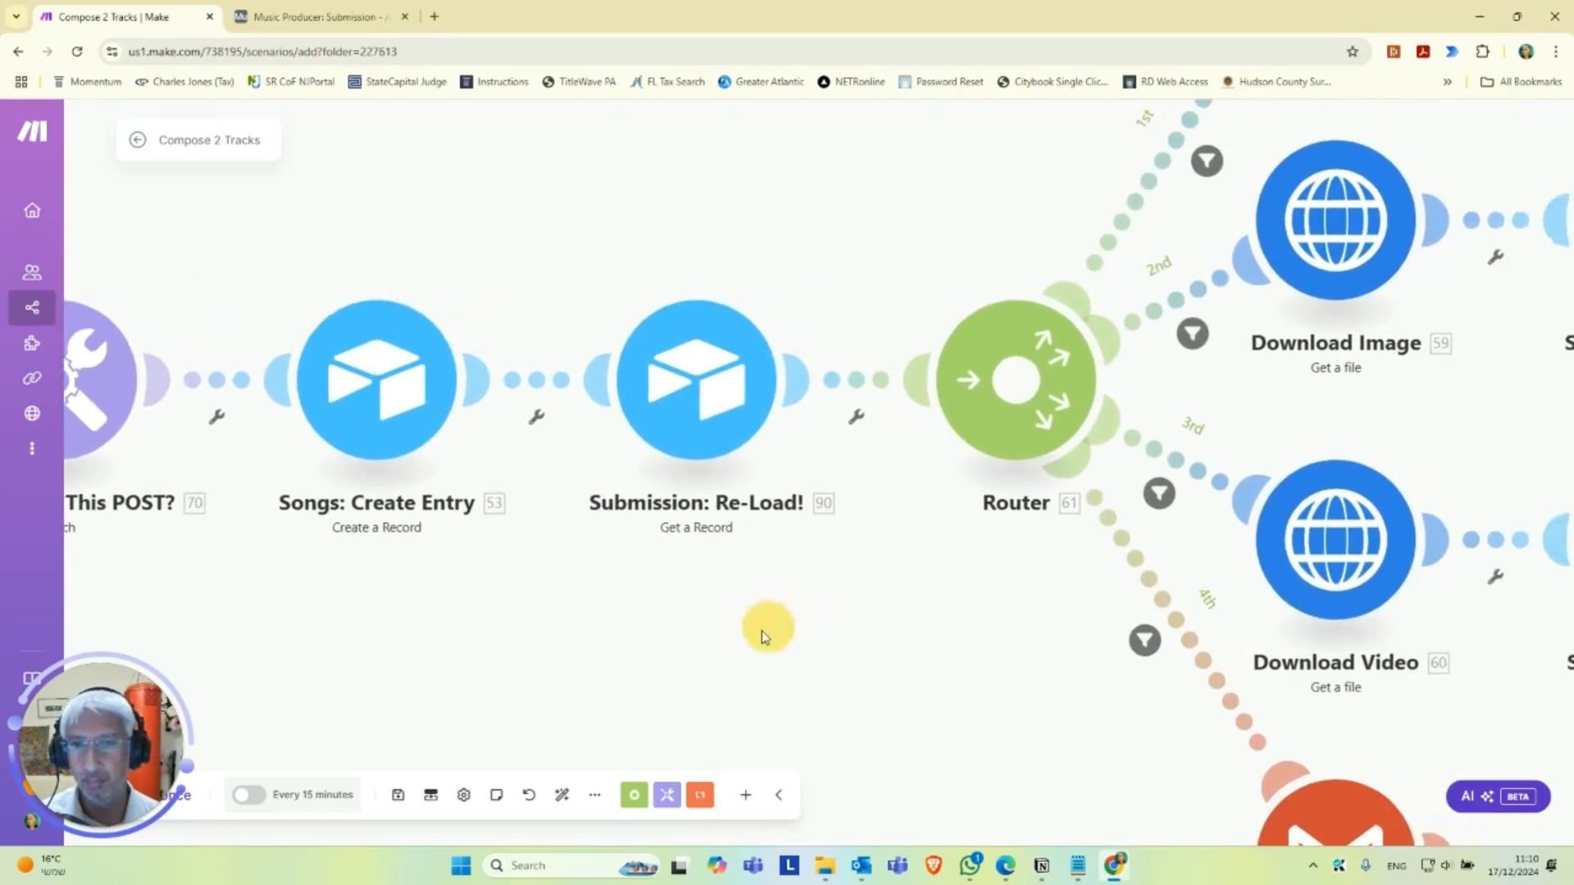
{"action": "left_click", "coordinate": [696, 406]}
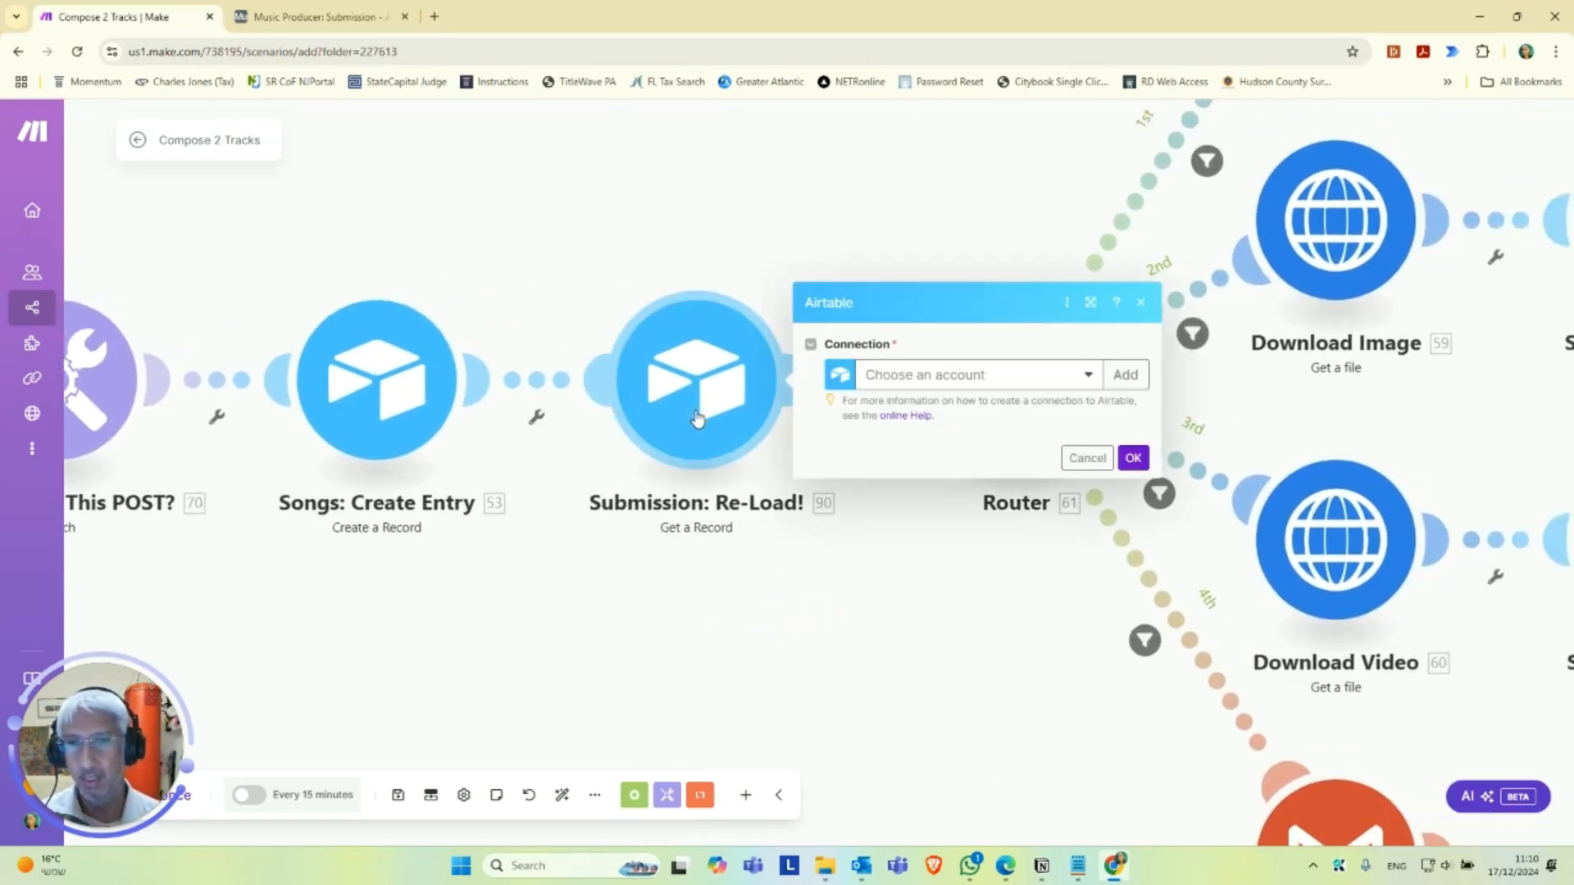
{"action": "left_click", "coordinate": [997, 384]}
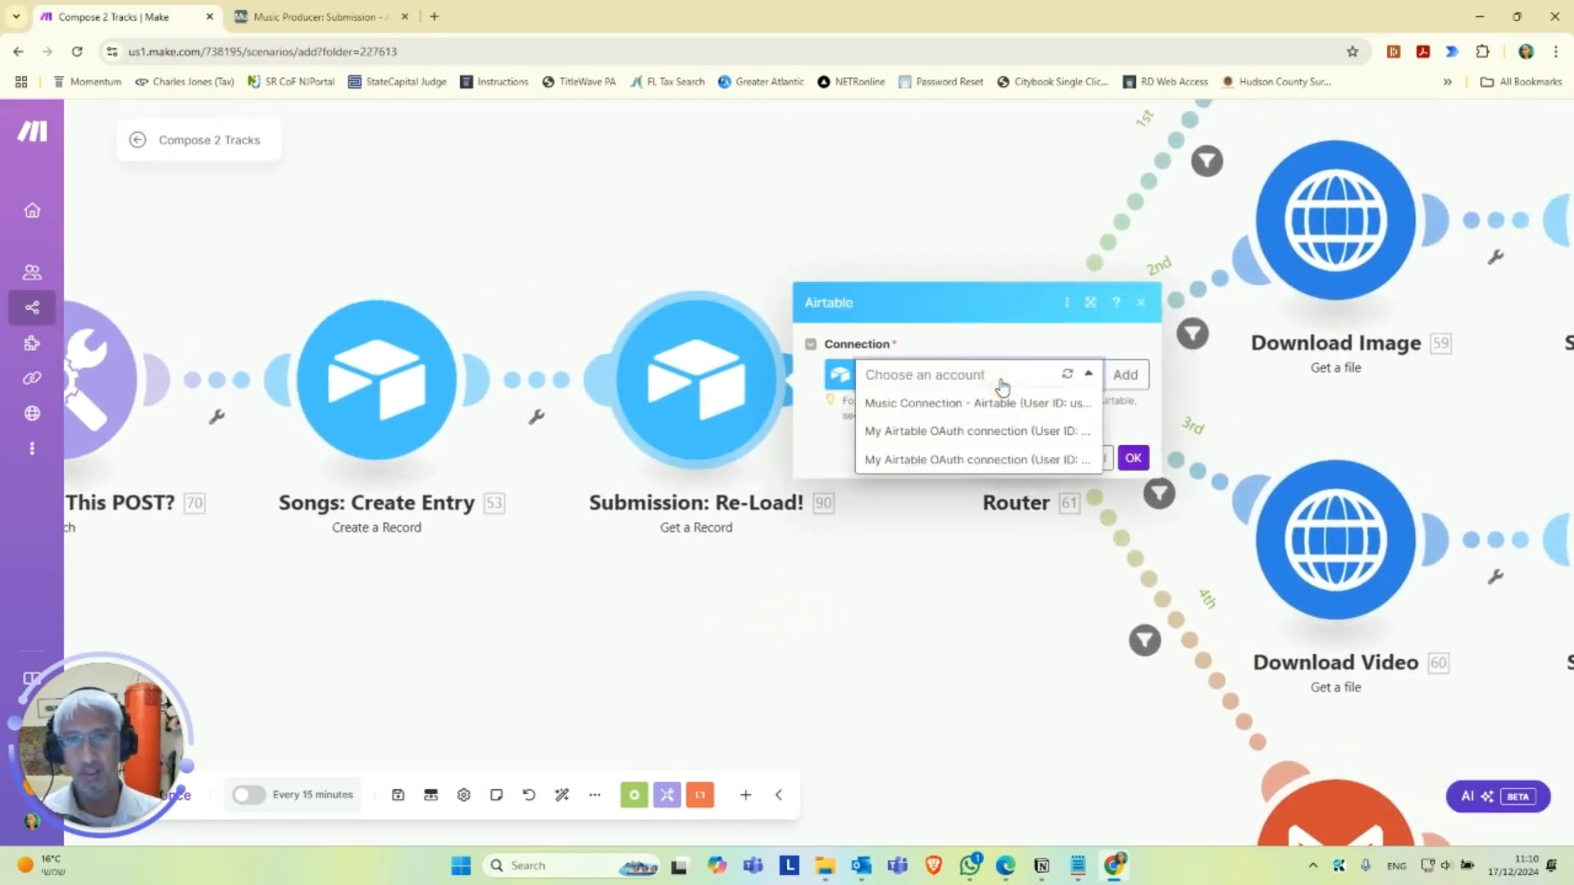
{"action": "left_click", "coordinate": [998, 404]}
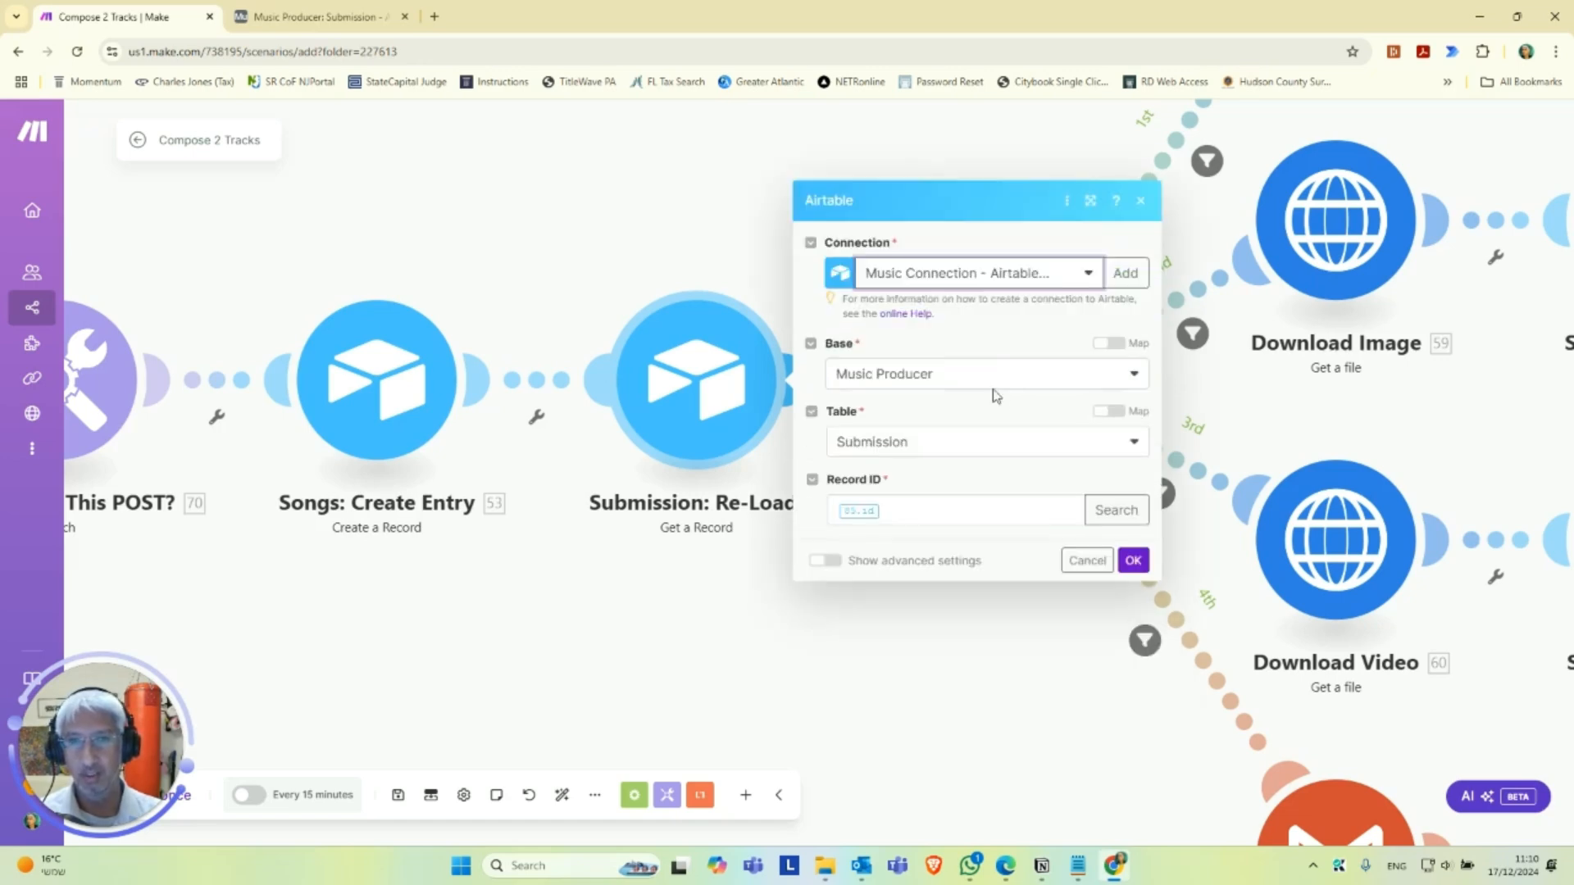
{"action": "left_click", "coordinate": [988, 379]}
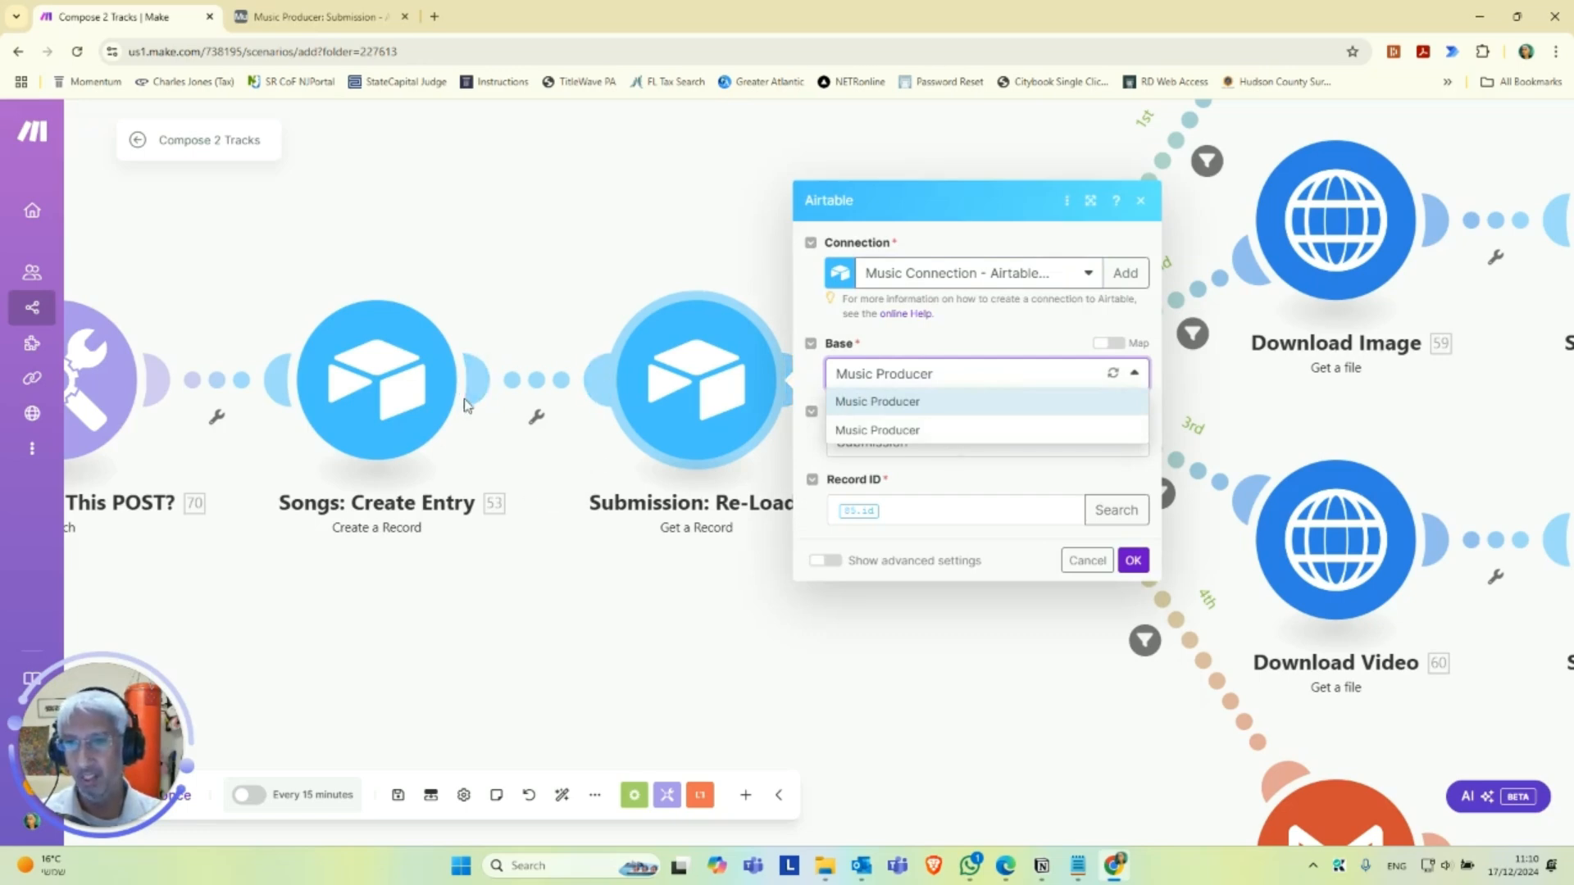
{"action": "left_click", "coordinate": [930, 429]}
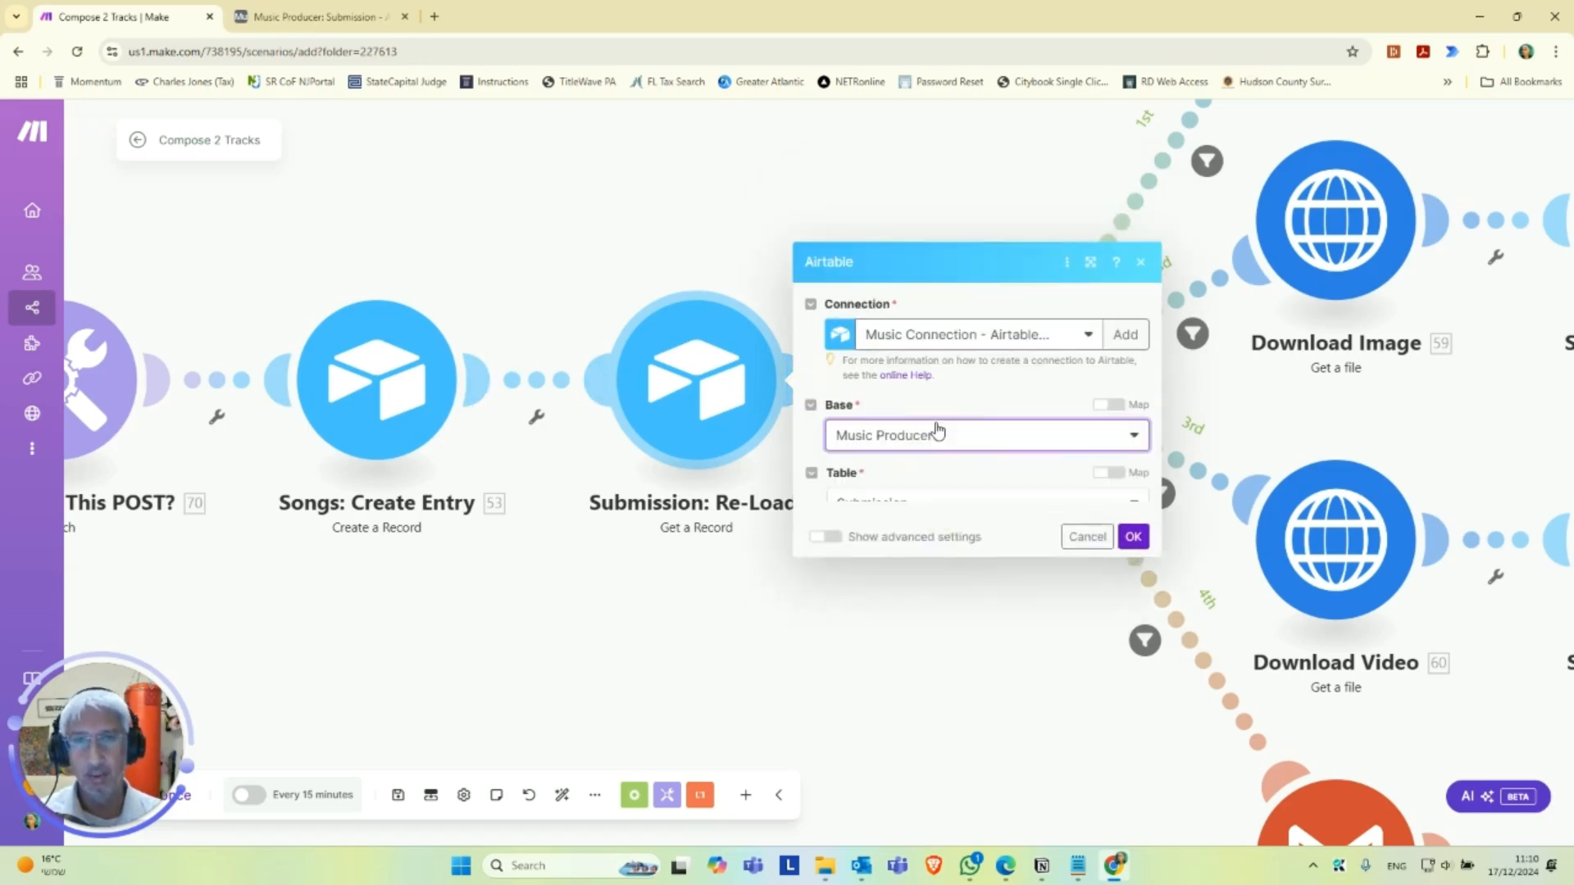
{"action": "left_click", "coordinate": [931, 447]}
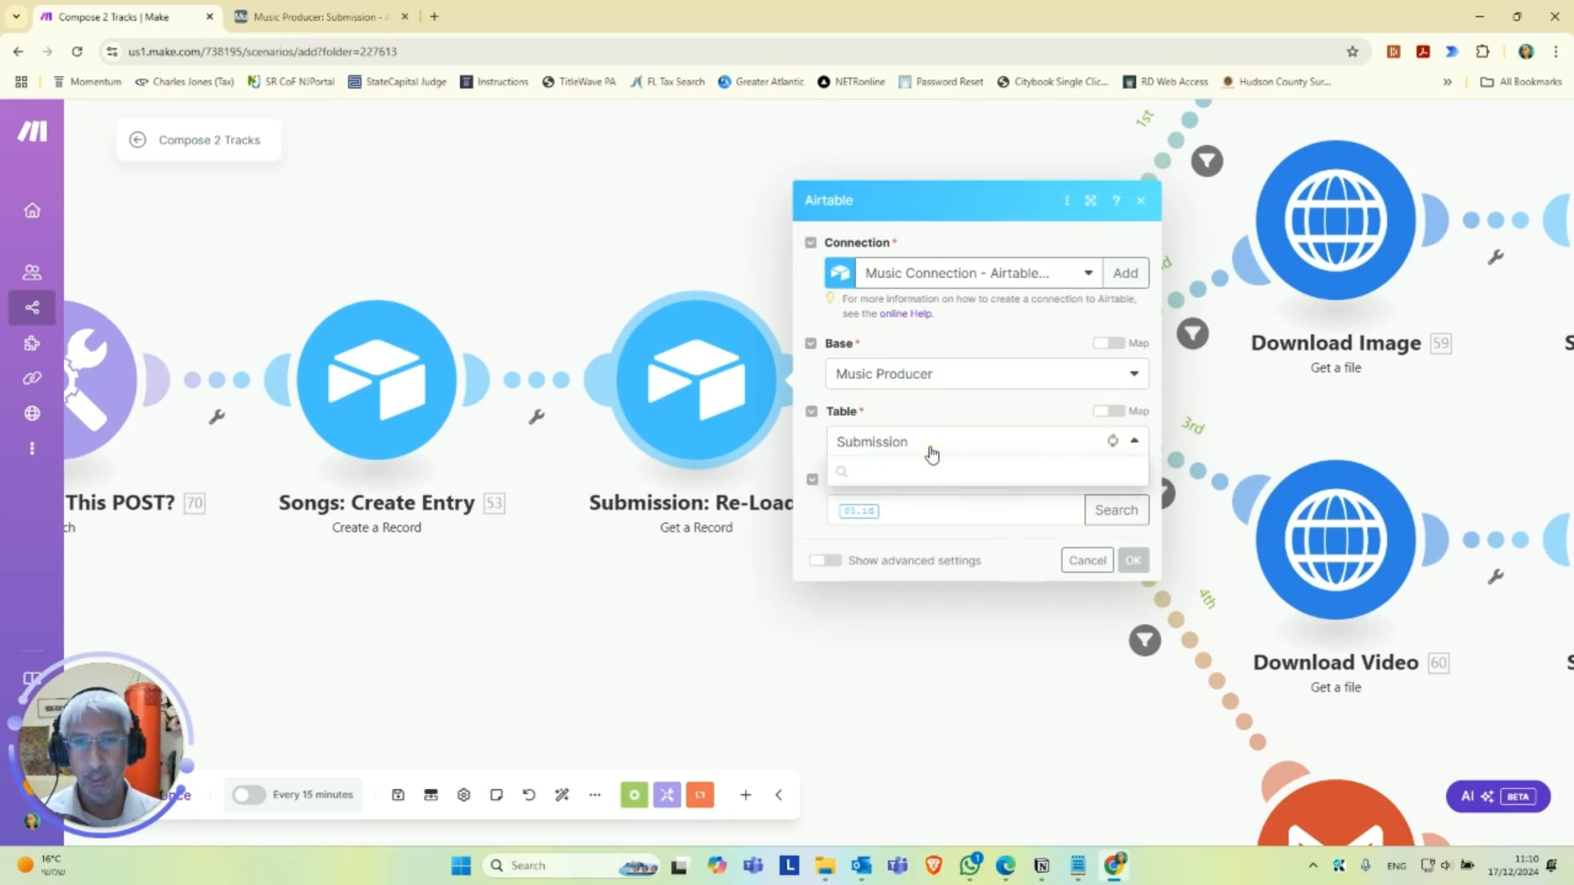
{"action": "left_click", "coordinate": [929, 502]}
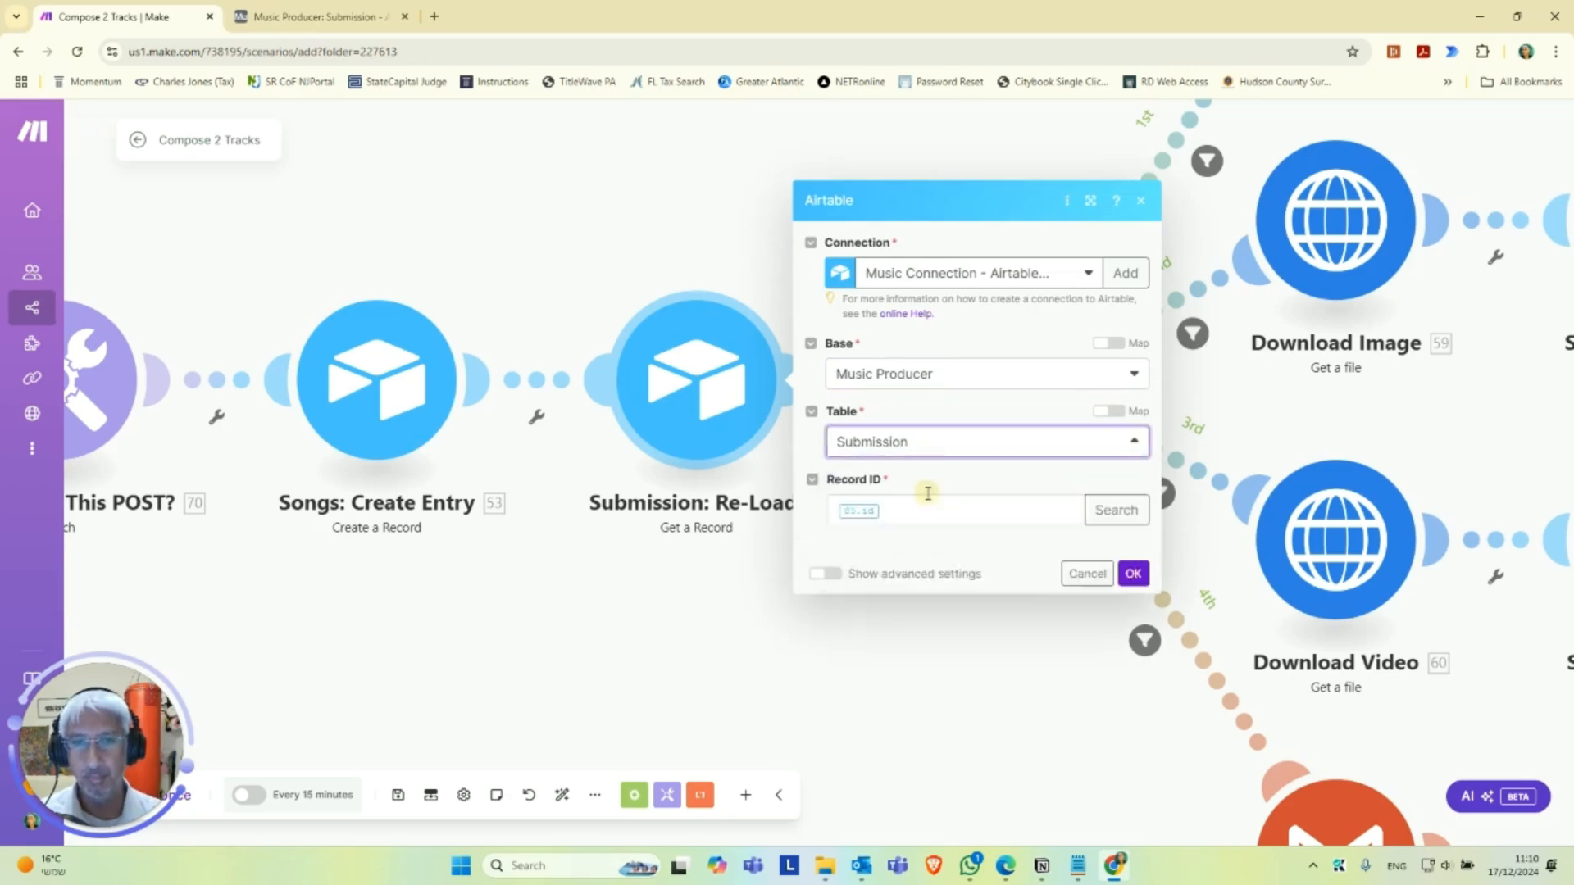
{"action": "left_click", "coordinate": [1133, 561]}
Look over the router's song, image, video and gift email branches and the Download Song module.
{"action": "scroll", "coordinate": [988, 607], "scroll_direction": "down", "scroll_amount": 3}
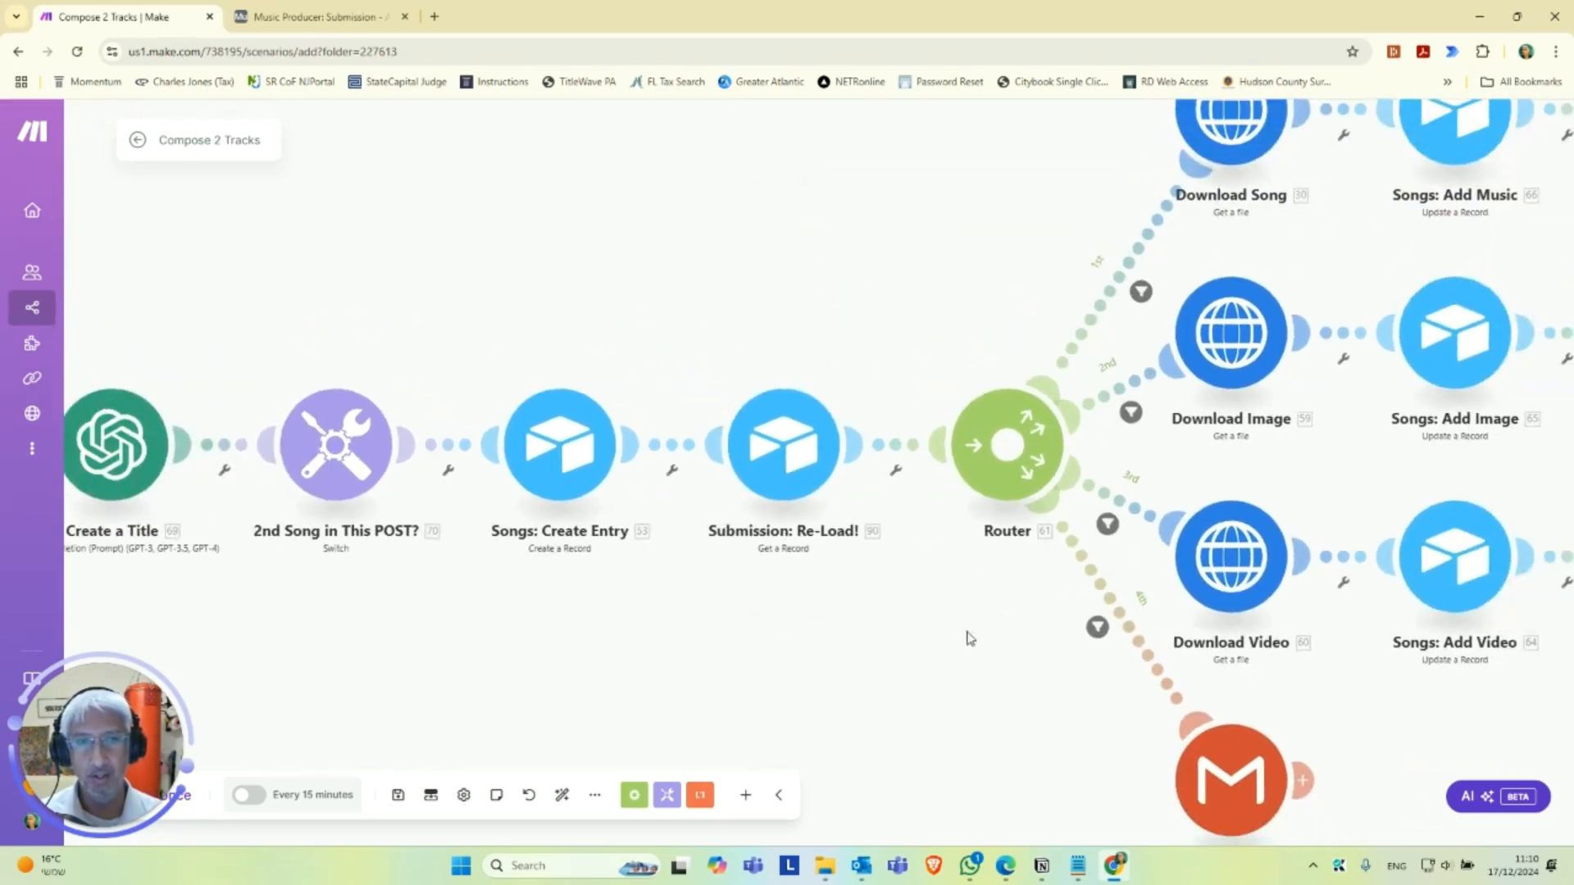
{"action": "scroll", "coordinate": [986, 619], "scroll_direction": "down", "scroll_amount": 2}
{"action": "left_click_drag", "start_coordinate": [967, 643], "coordinate": [767, 705]}
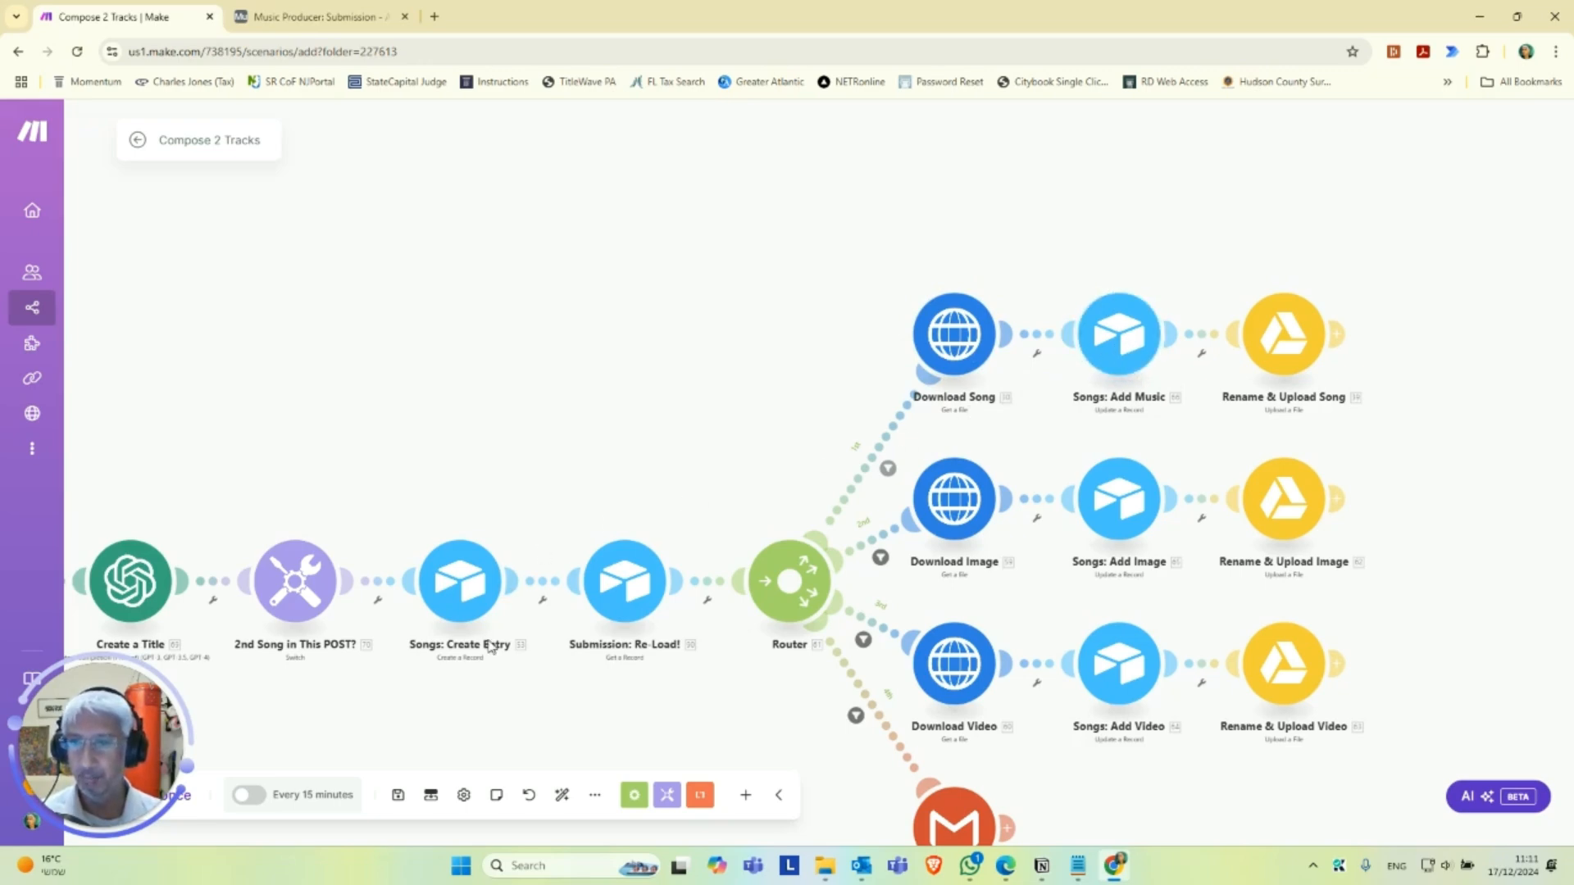
{"action": "scroll", "coordinate": [492, 648], "scroll_direction": "up", "scroll_amount": 1}
{"action": "scroll", "coordinate": [780, 303], "scroll_direction": "down", "scroll_amount": 2}
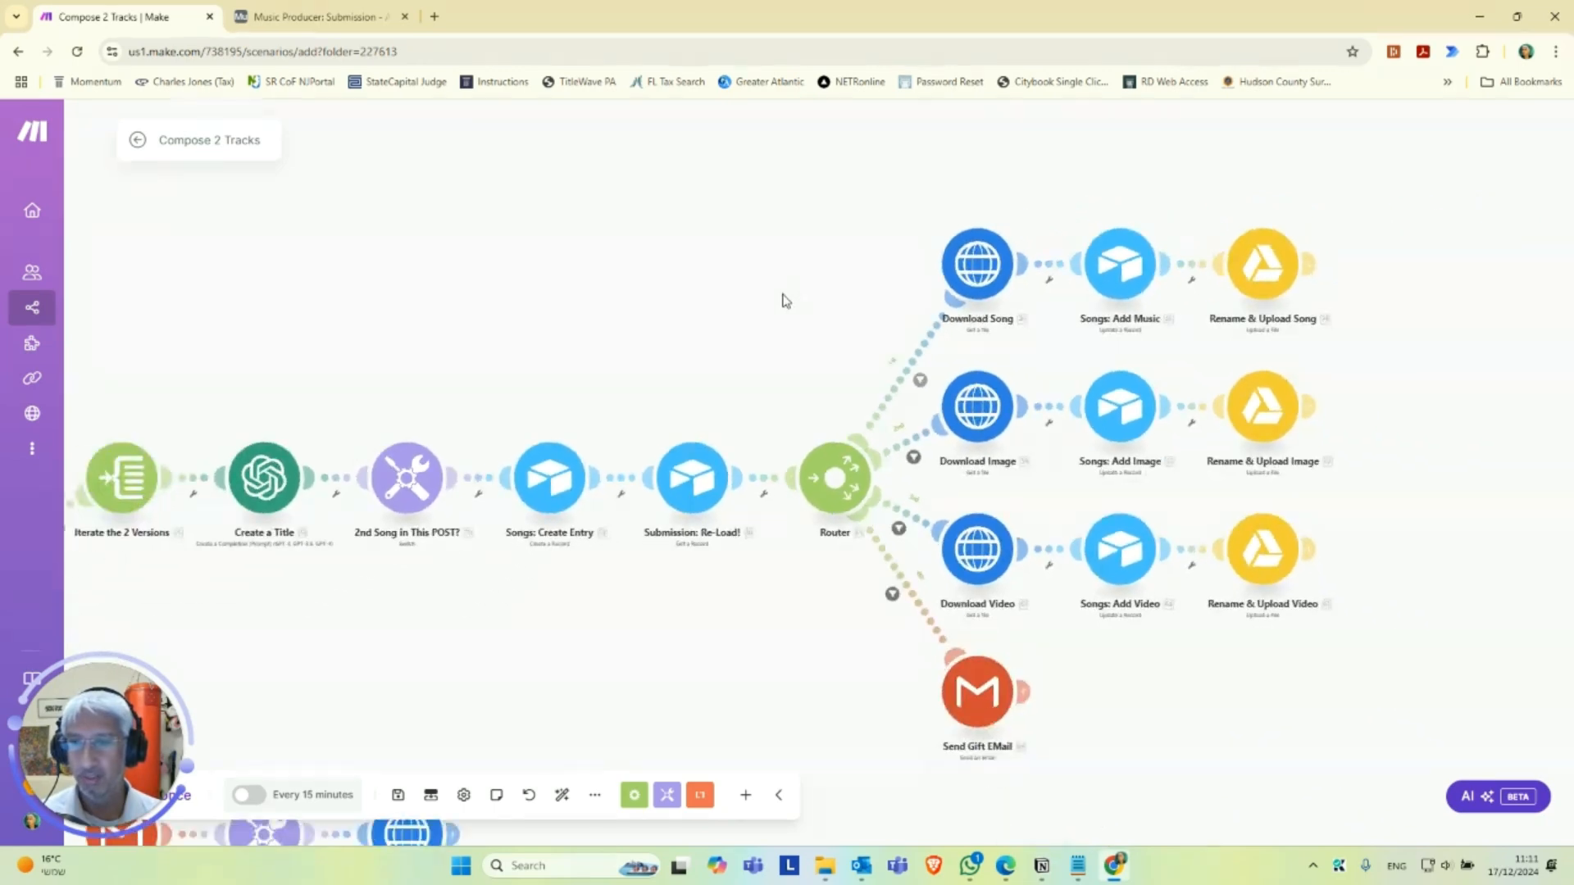
{"action": "left_click_drag", "start_coordinate": [820, 254], "coordinate": [640, 315]}
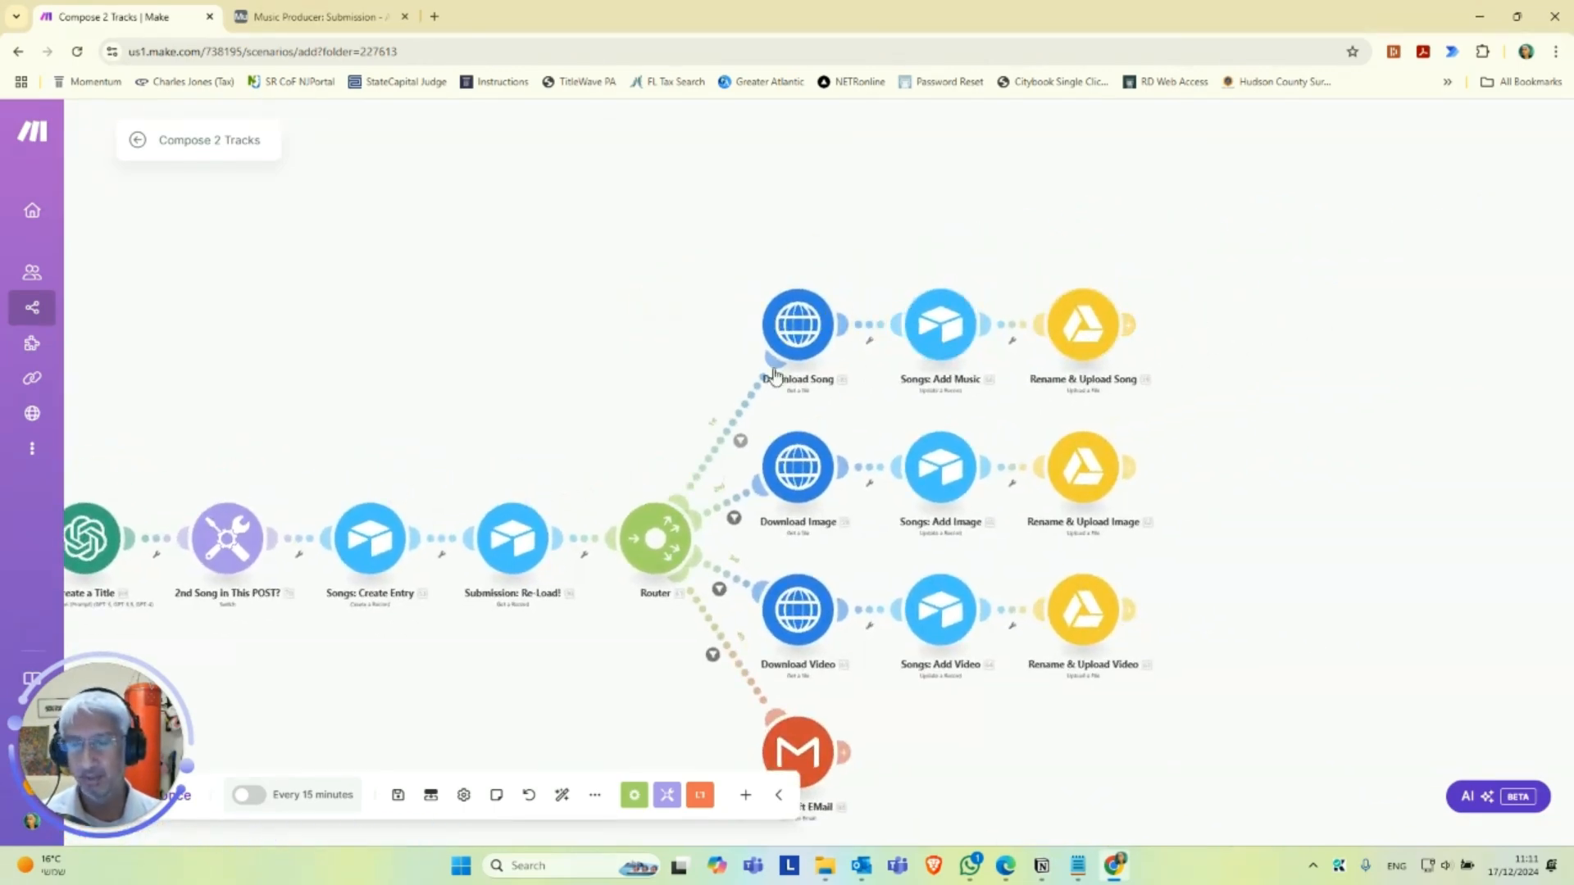
{"action": "scroll", "coordinate": [697, 373], "scroll_direction": "up", "scroll_amount": 1}
{"action": "scroll", "coordinate": [647, 402], "scroll_direction": "up", "scroll_amount": 1}
{"action": "left_click", "coordinate": [631, 415]}
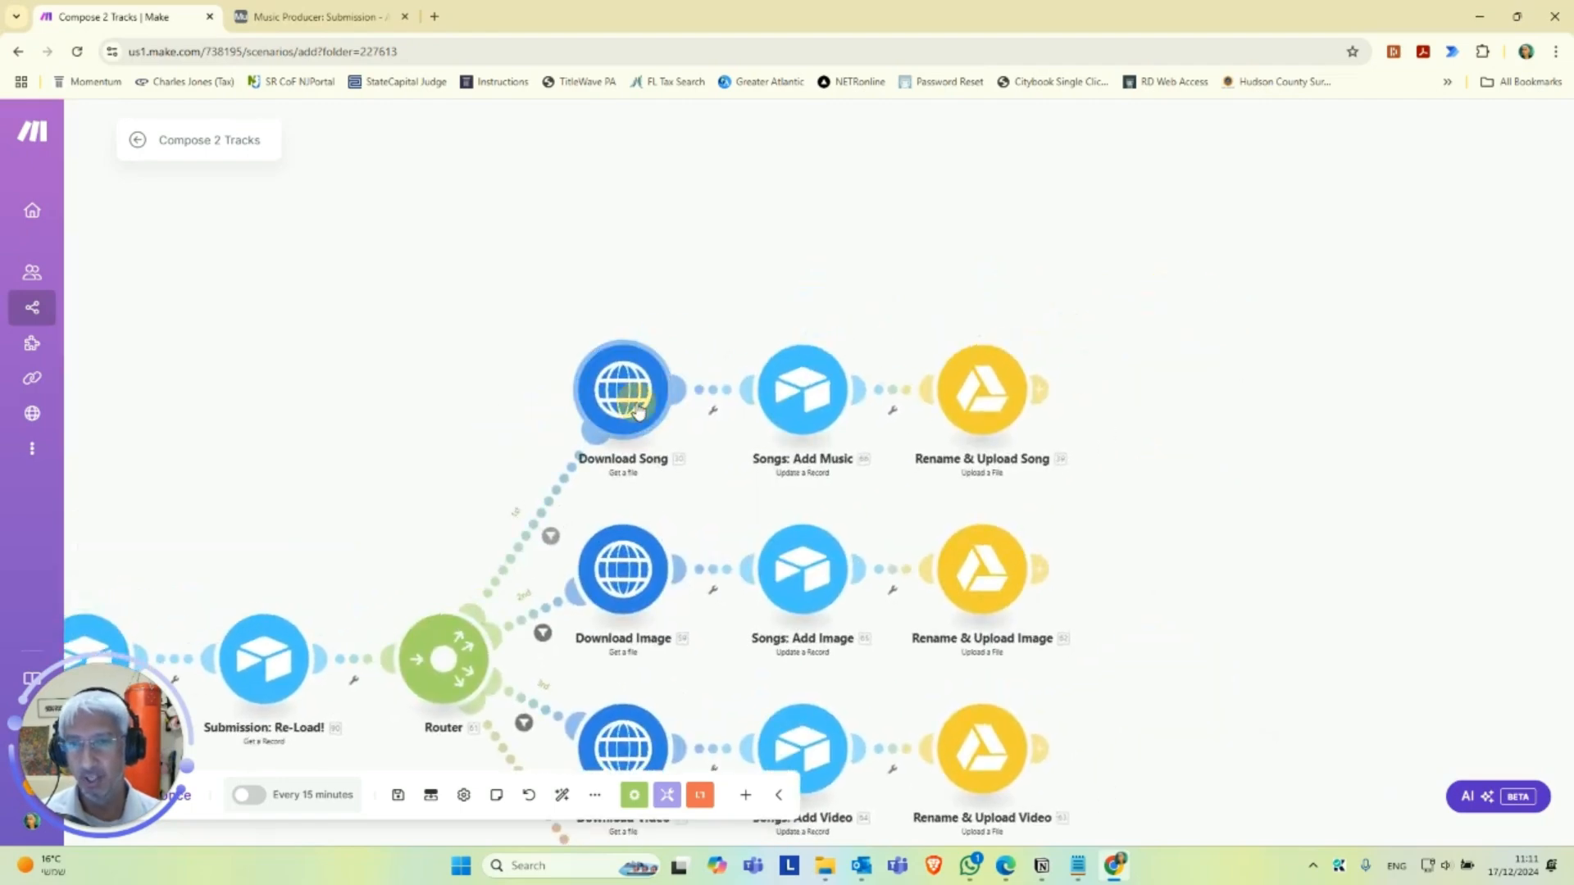
{"action": "left_click", "coordinate": [401, 394]}
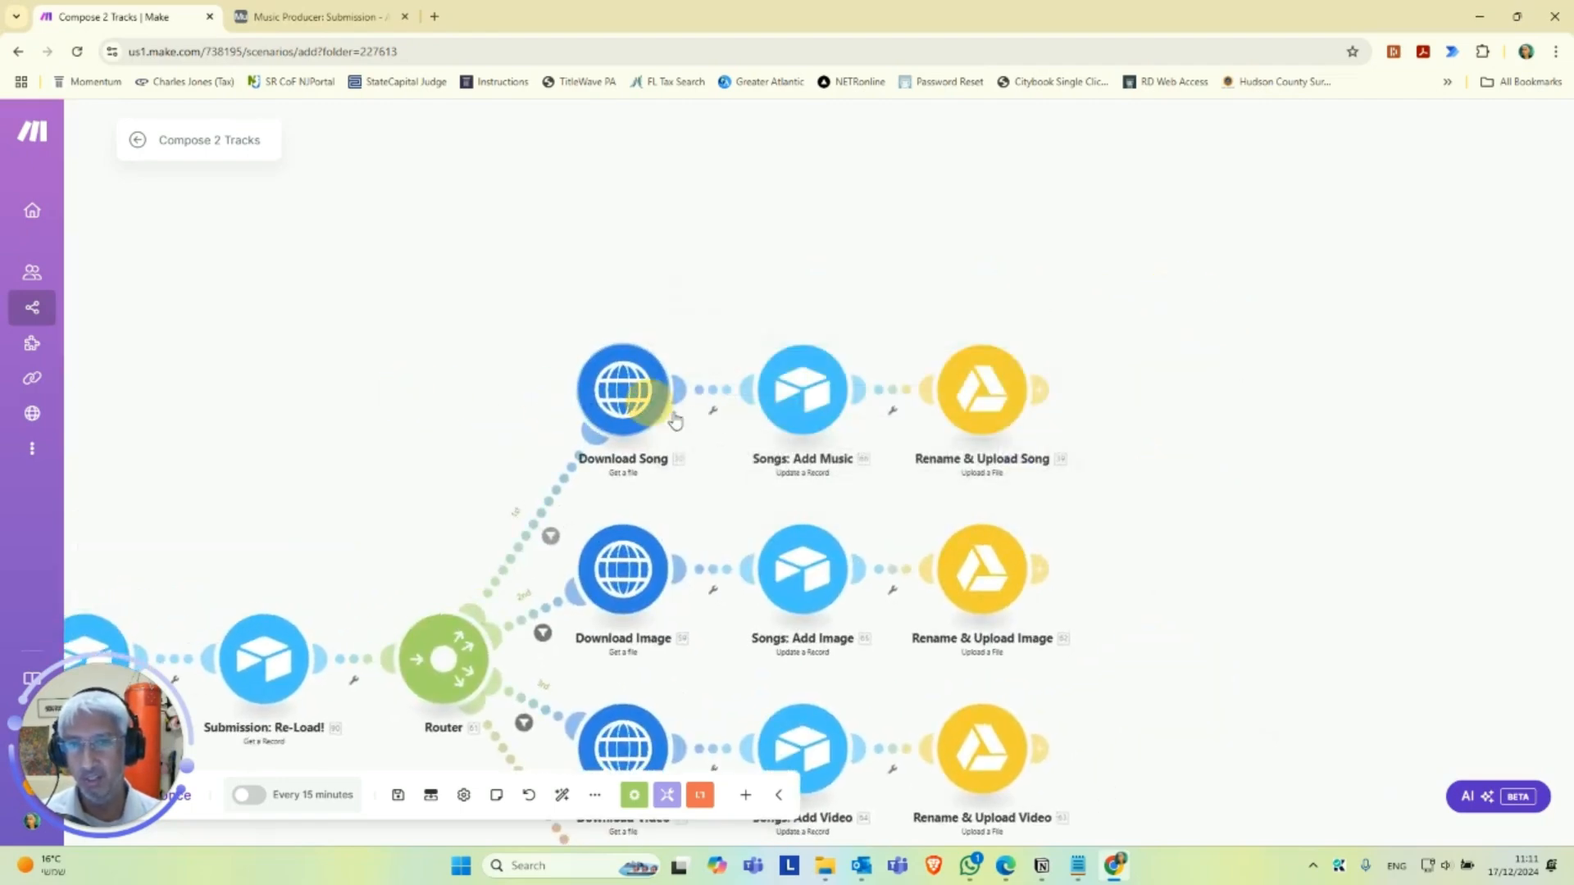
Configure the Songs: Add Music module with the Music Connection, the second Music Producer base and the Songs table.
{"action": "left_click", "coordinate": [833, 417]}
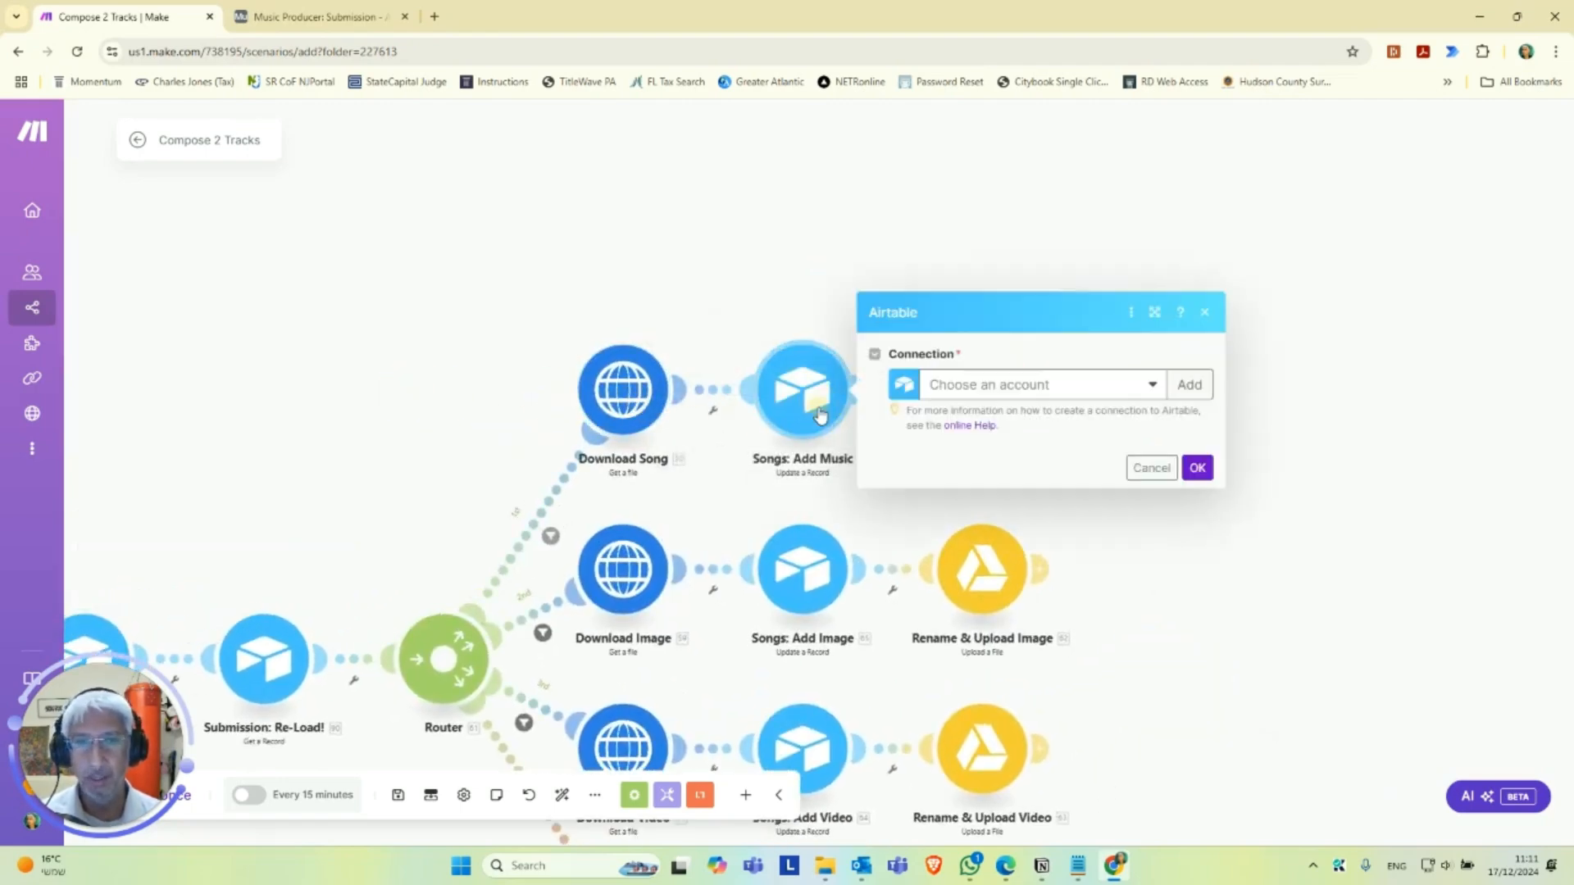
{"action": "left_click", "coordinate": [975, 395]}
{"action": "left_click", "coordinate": [1014, 414]}
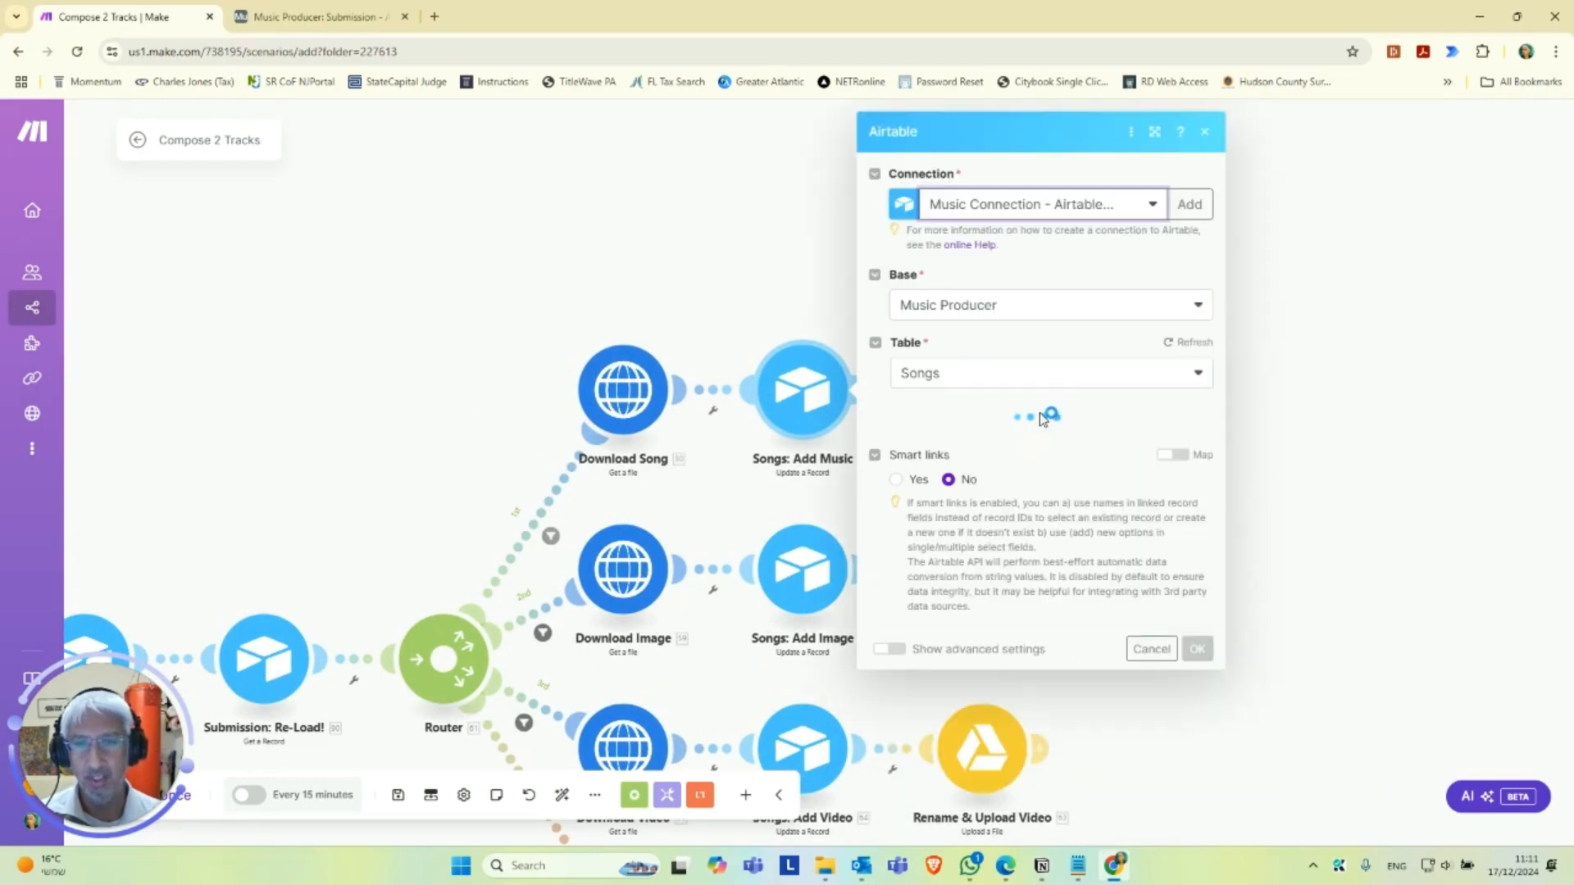
{"action": "left_click", "coordinate": [1040, 305]}
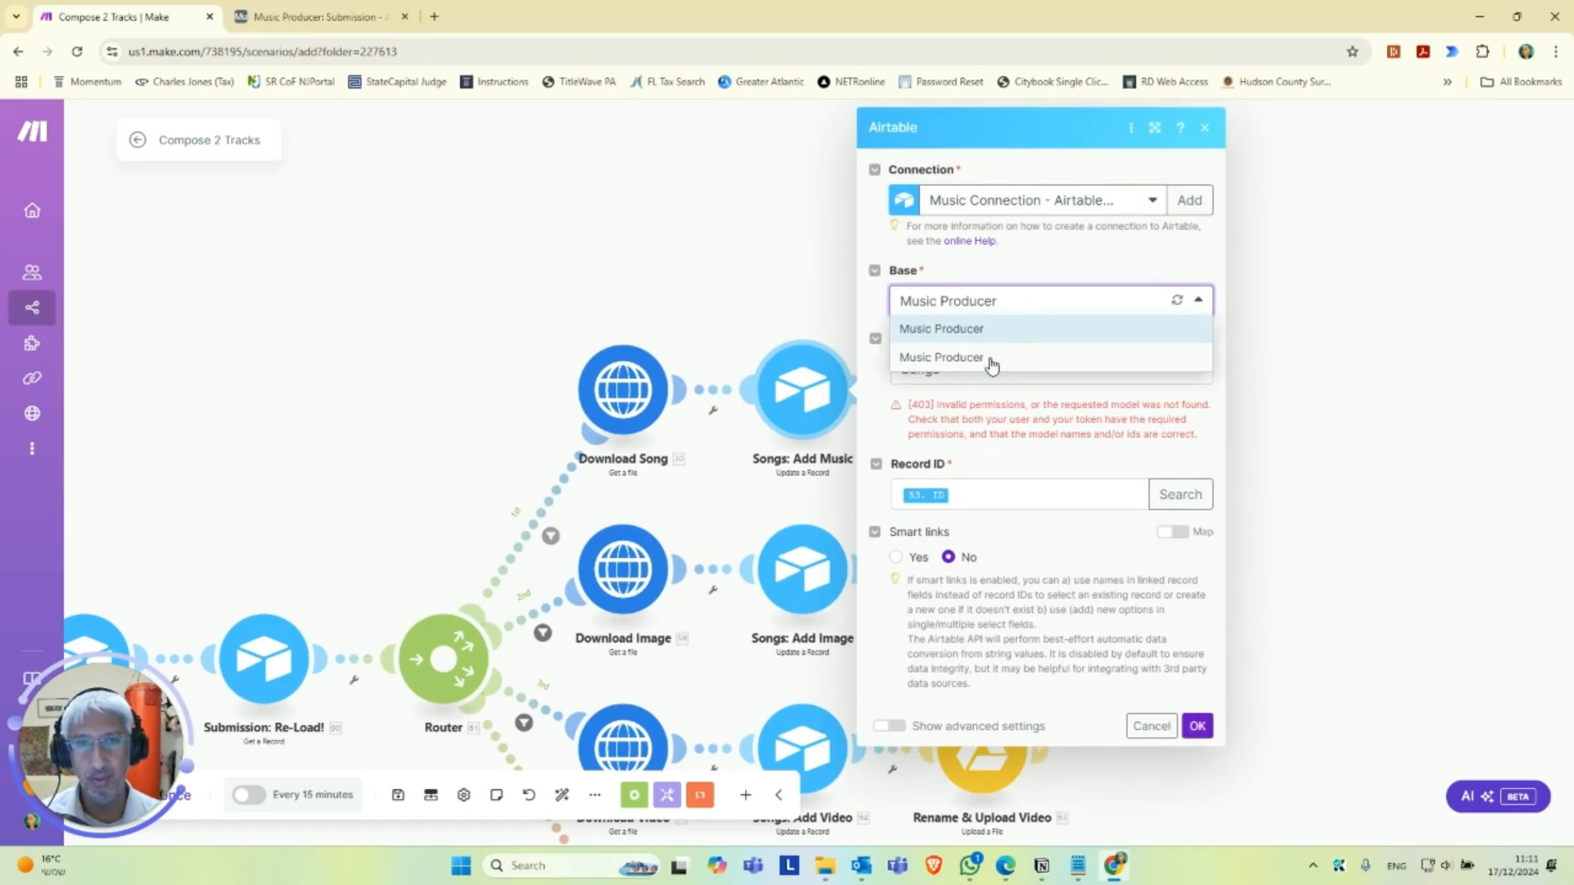
{"action": "left_click", "coordinate": [989, 358]}
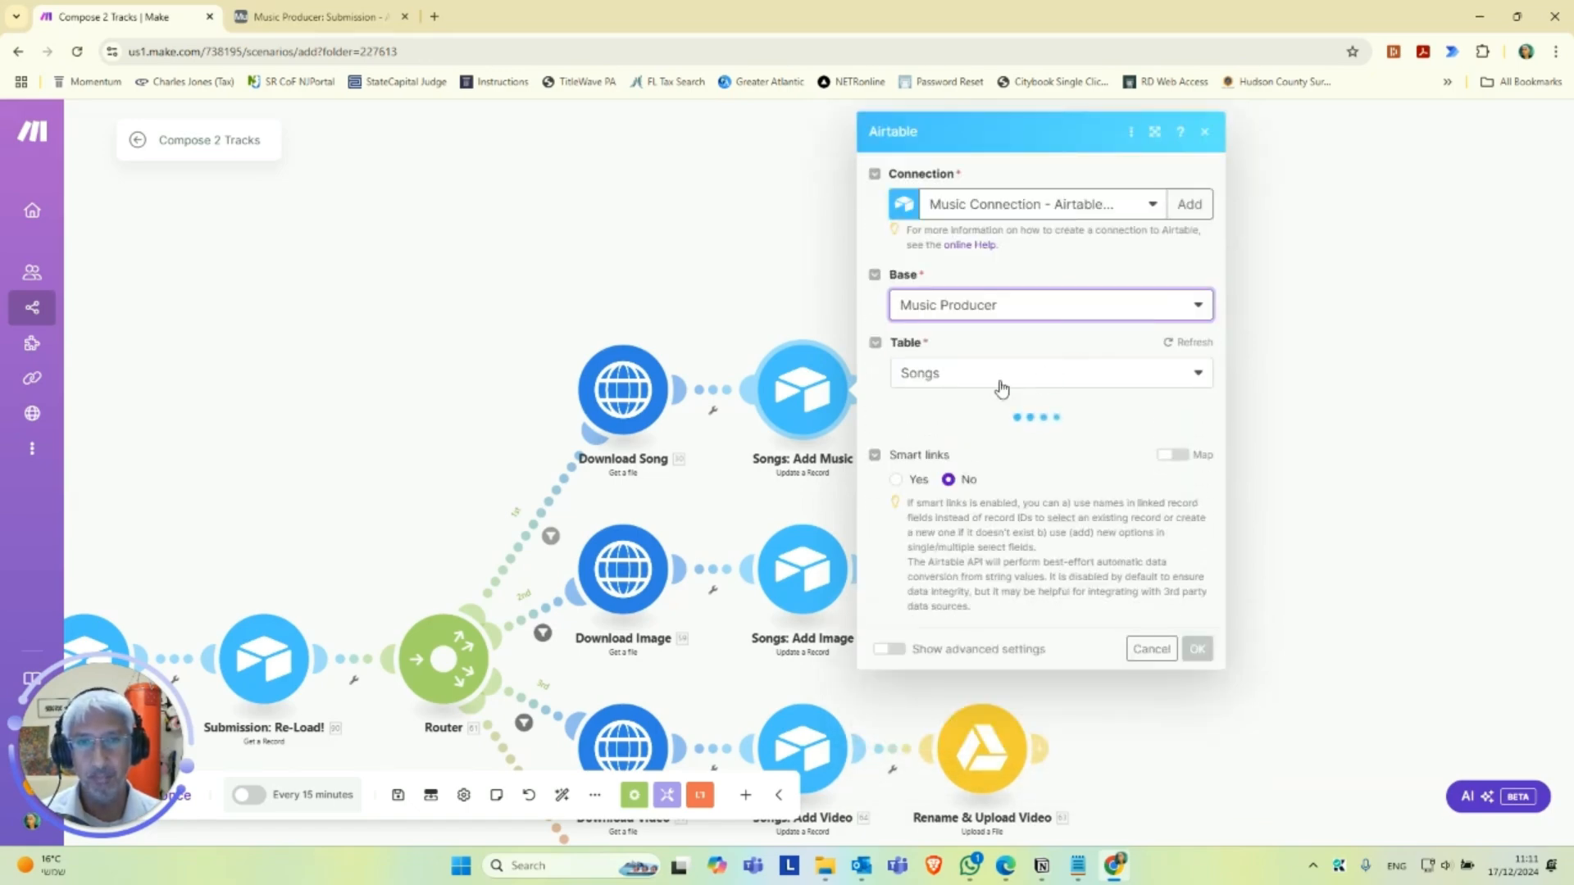
{"action": "left_click", "coordinate": [995, 379]}
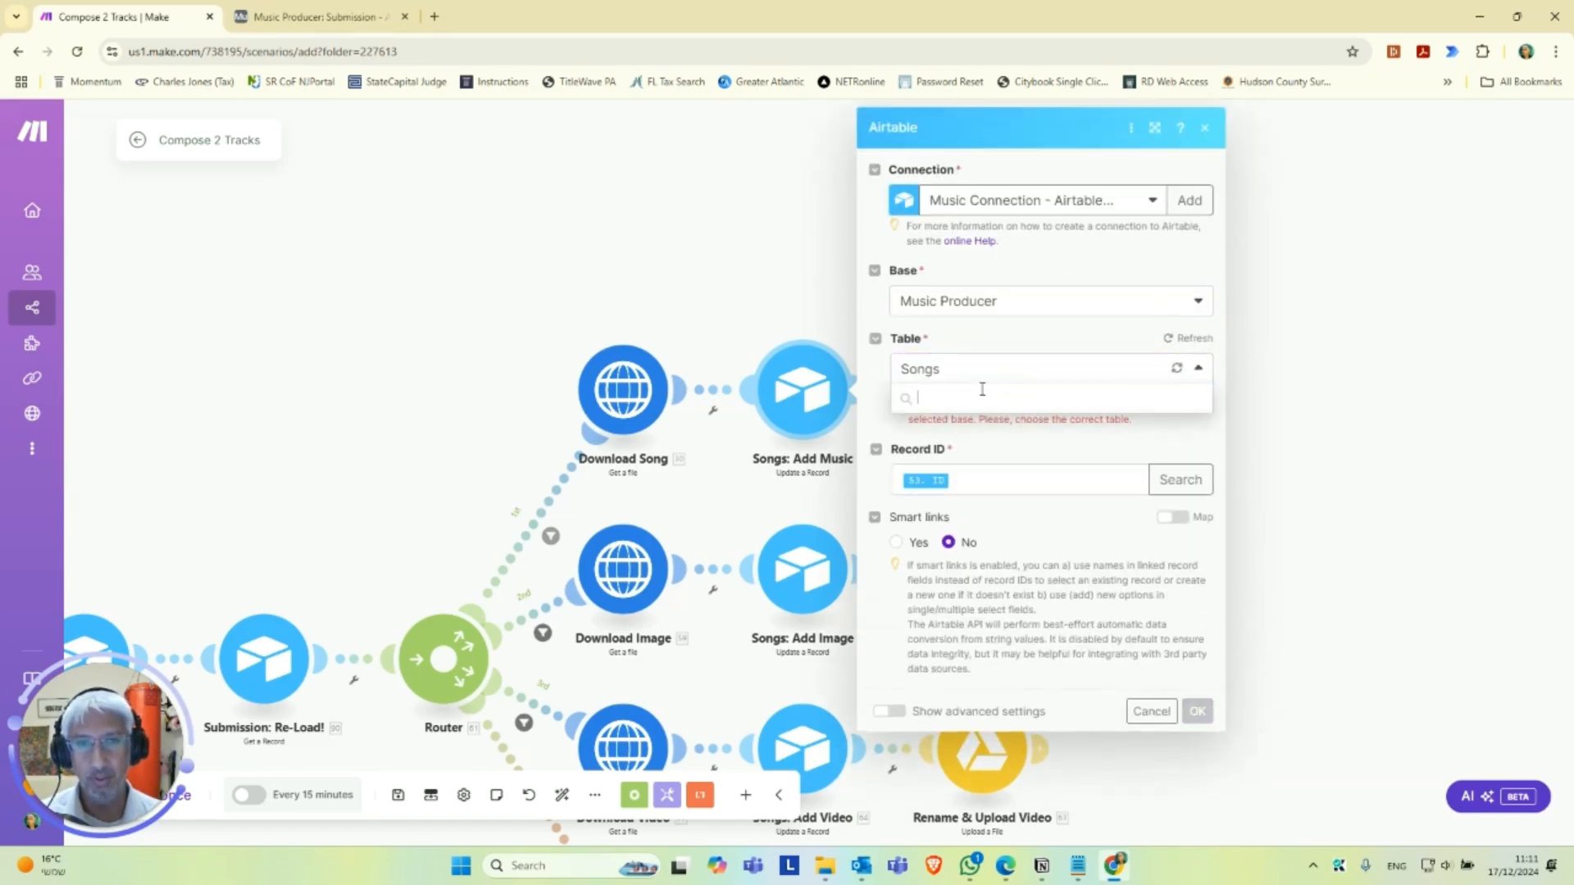
{"action": "left_click", "coordinate": [959, 453]}
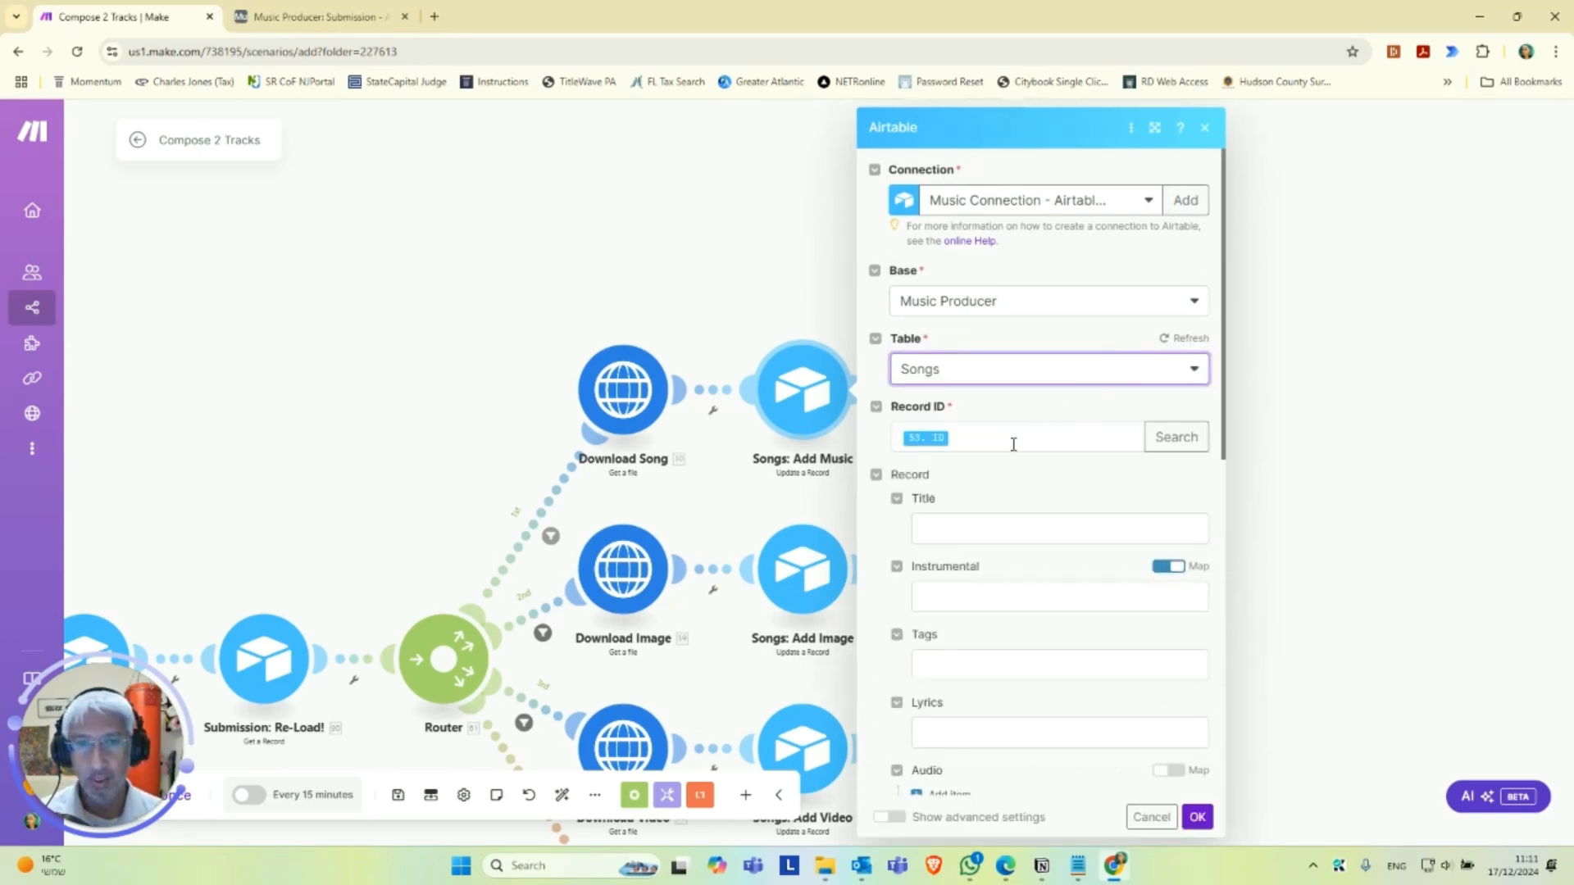
{"action": "scroll", "coordinate": [1013, 443], "scroll_direction": "down", "scroll_amount": 1}
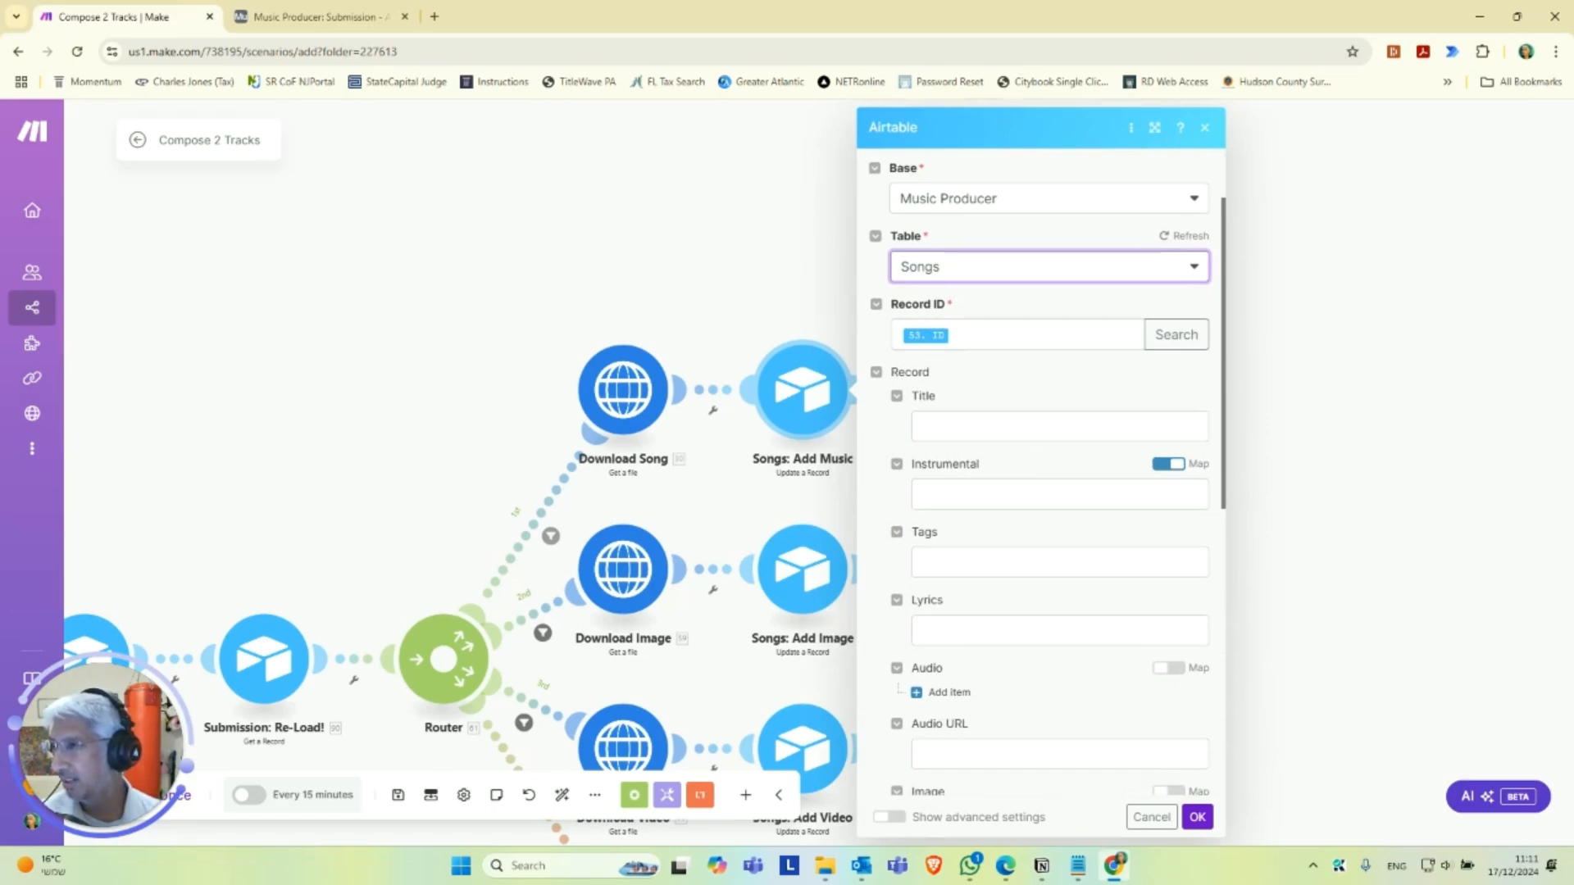
{"action": "key", "text": "alt+Tab"}
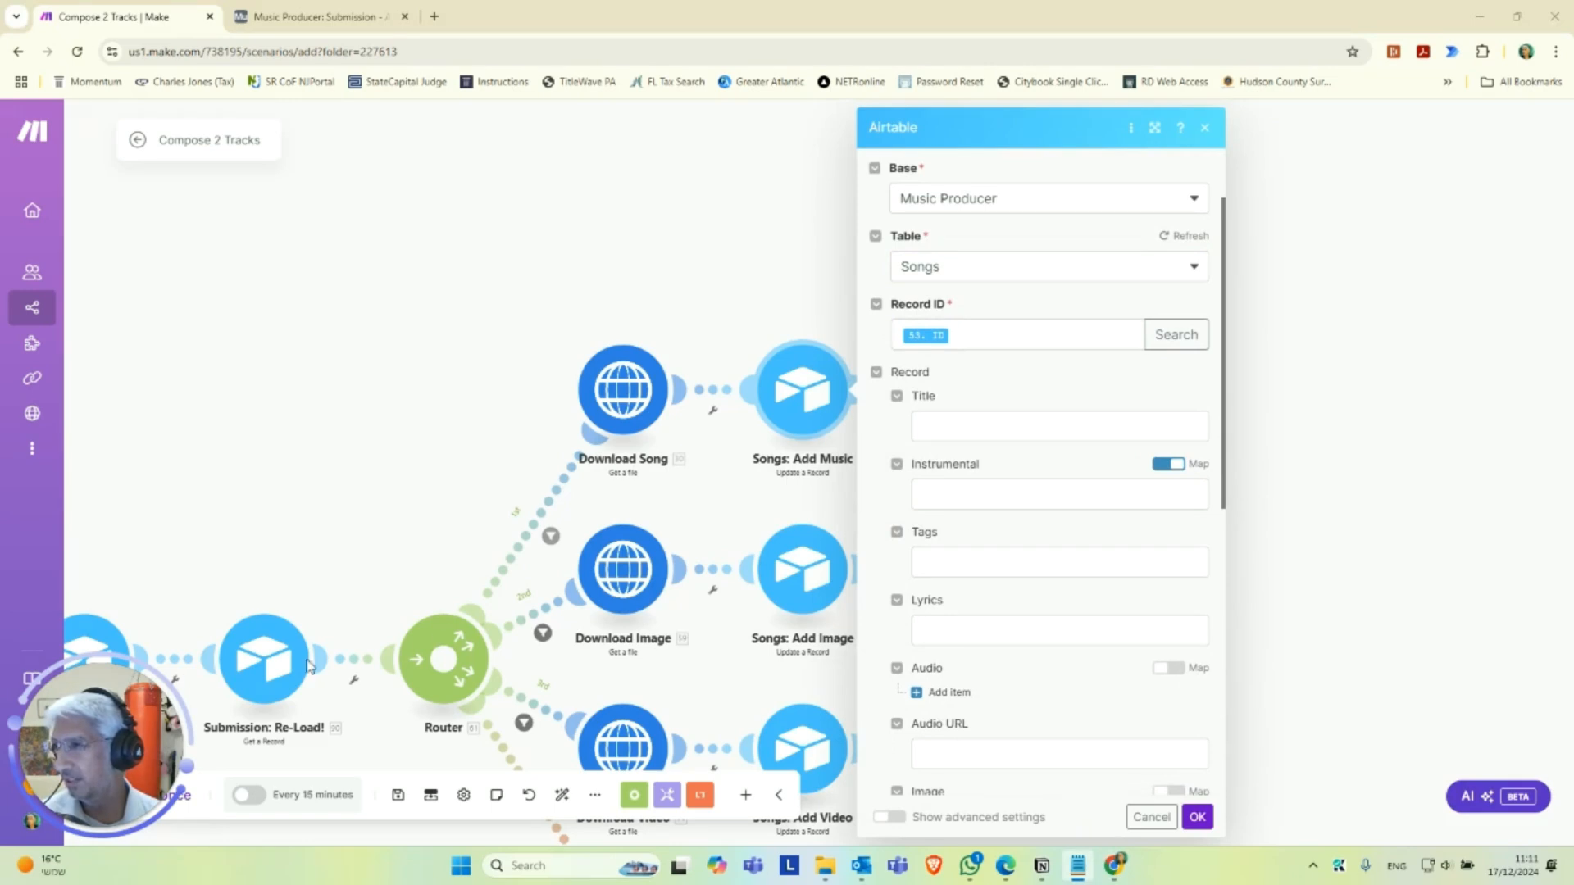
{"action": "scroll", "coordinate": [1075, 503], "scroll_direction": "down", "scroll_amount": 2}
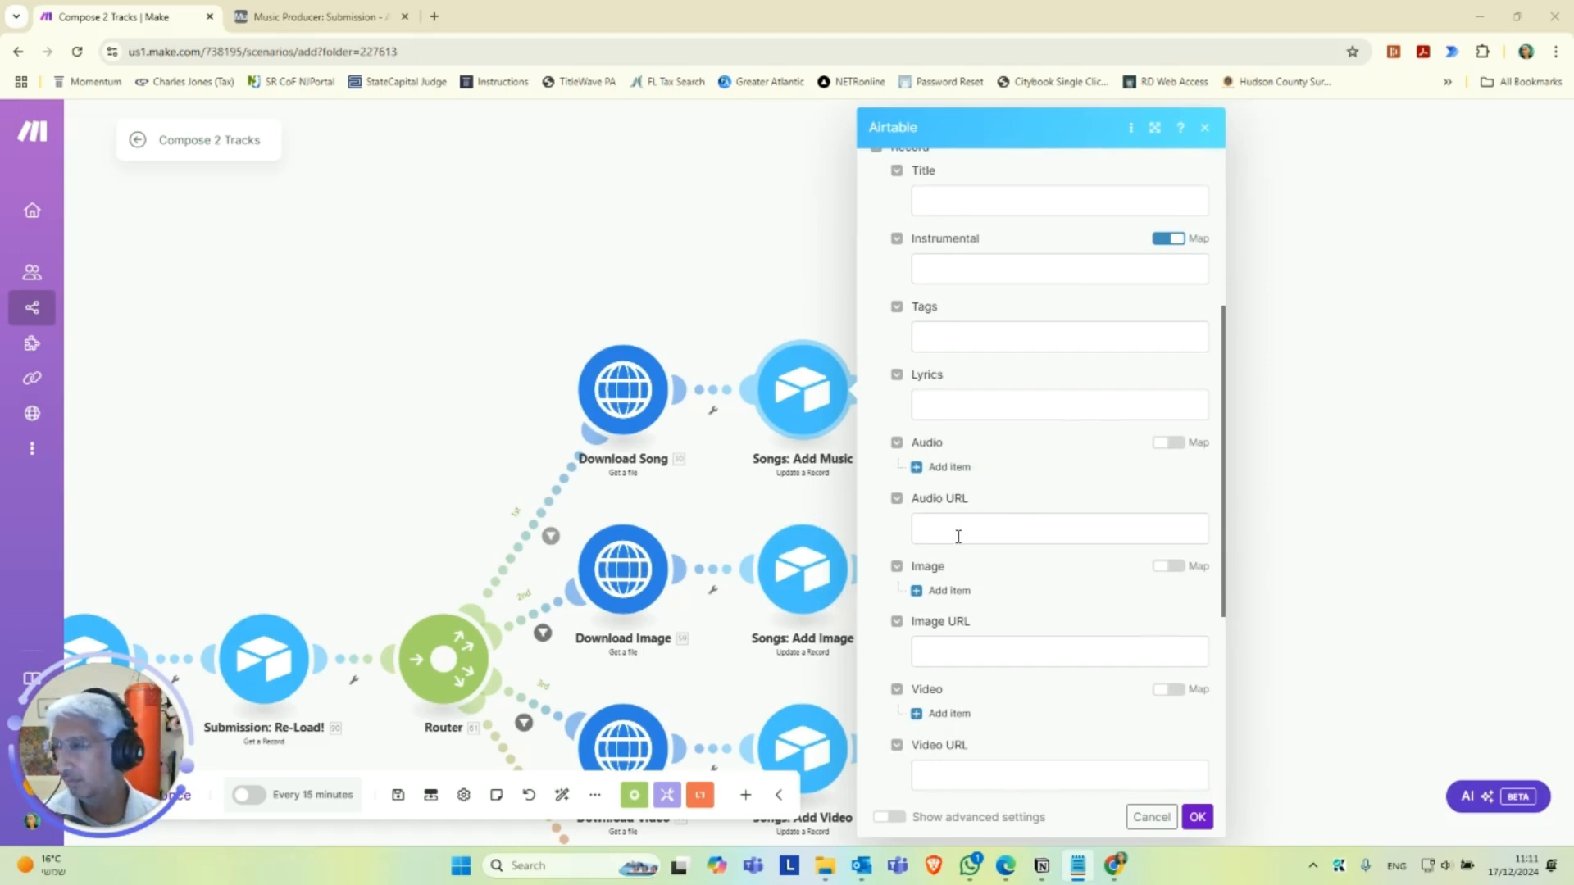
In Songs: Create Entry, move the 25.audio_url value from the Audio attachment to the Audio URL field and remove the attachment item.
{"action": "left_click_drag", "start_coordinate": [258, 497], "coordinate": [434, 446]}
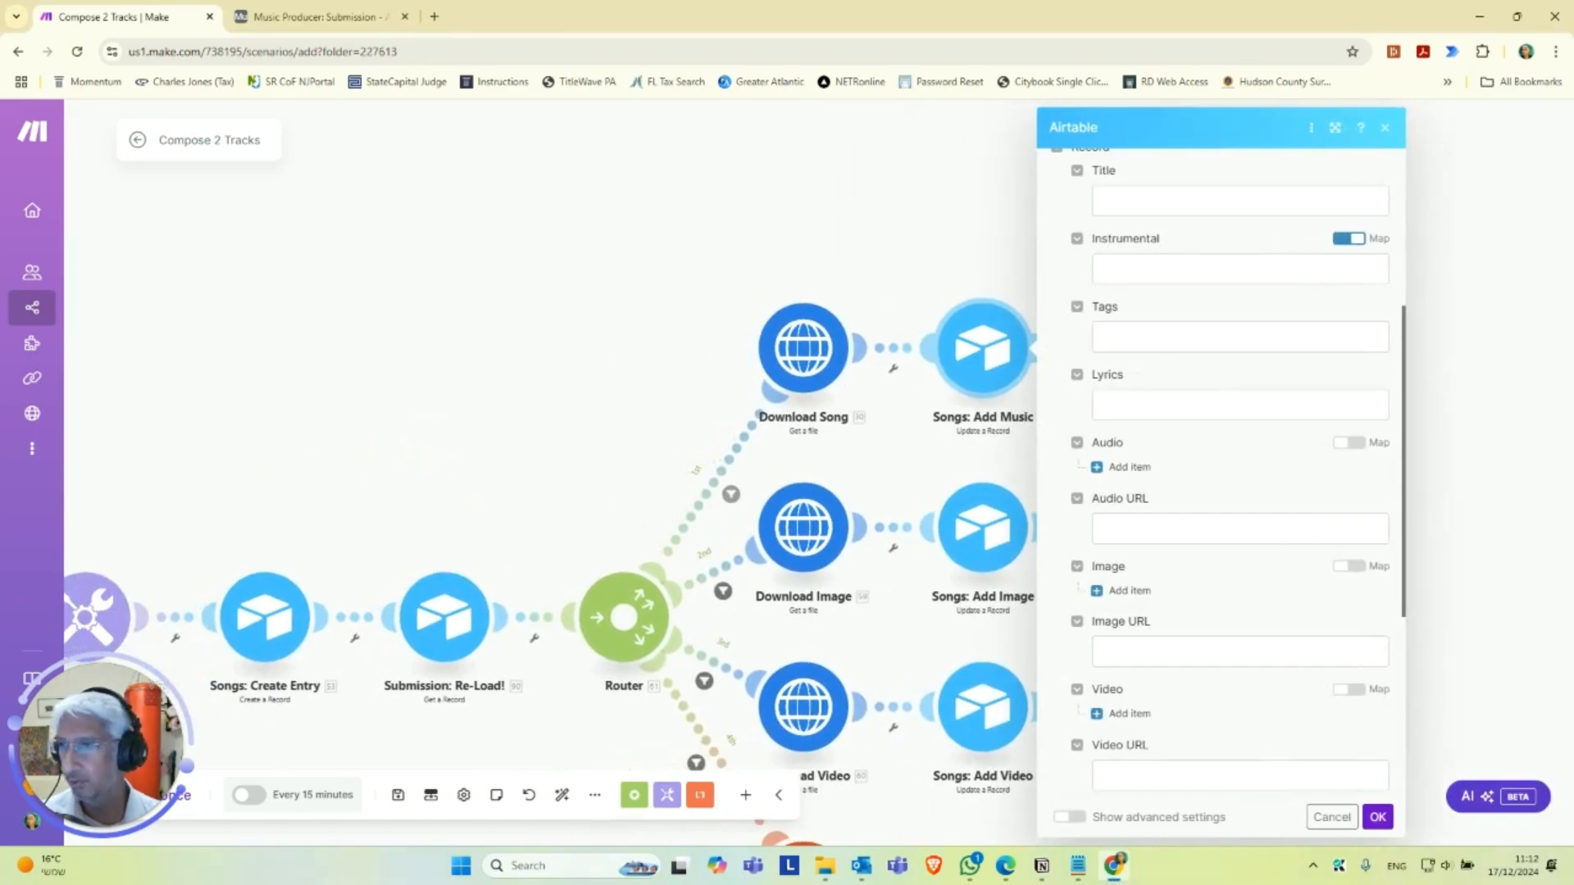
{"action": "left_click_drag", "start_coordinate": [648, 399], "coordinate": [785, 305]}
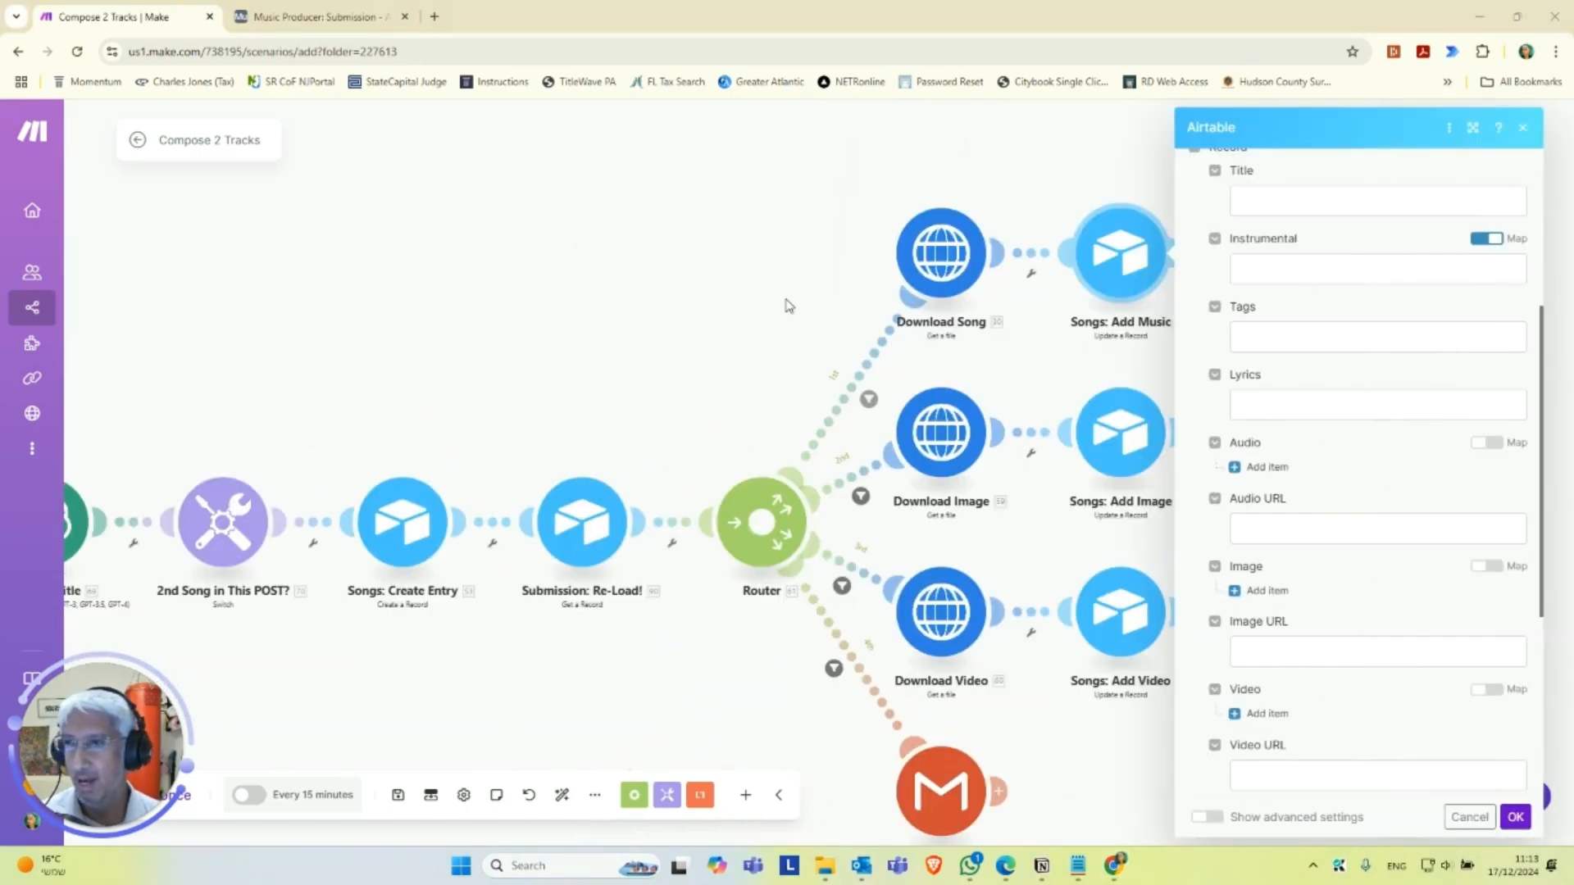
{"action": "scroll", "coordinate": [709, 354], "scroll_direction": "up", "scroll_amount": 2}
{"action": "left_click_drag", "start_coordinate": [514, 501], "coordinate": [667, 359]}
{"action": "left_click_drag", "start_coordinate": [462, 608], "coordinate": [502, 561]}
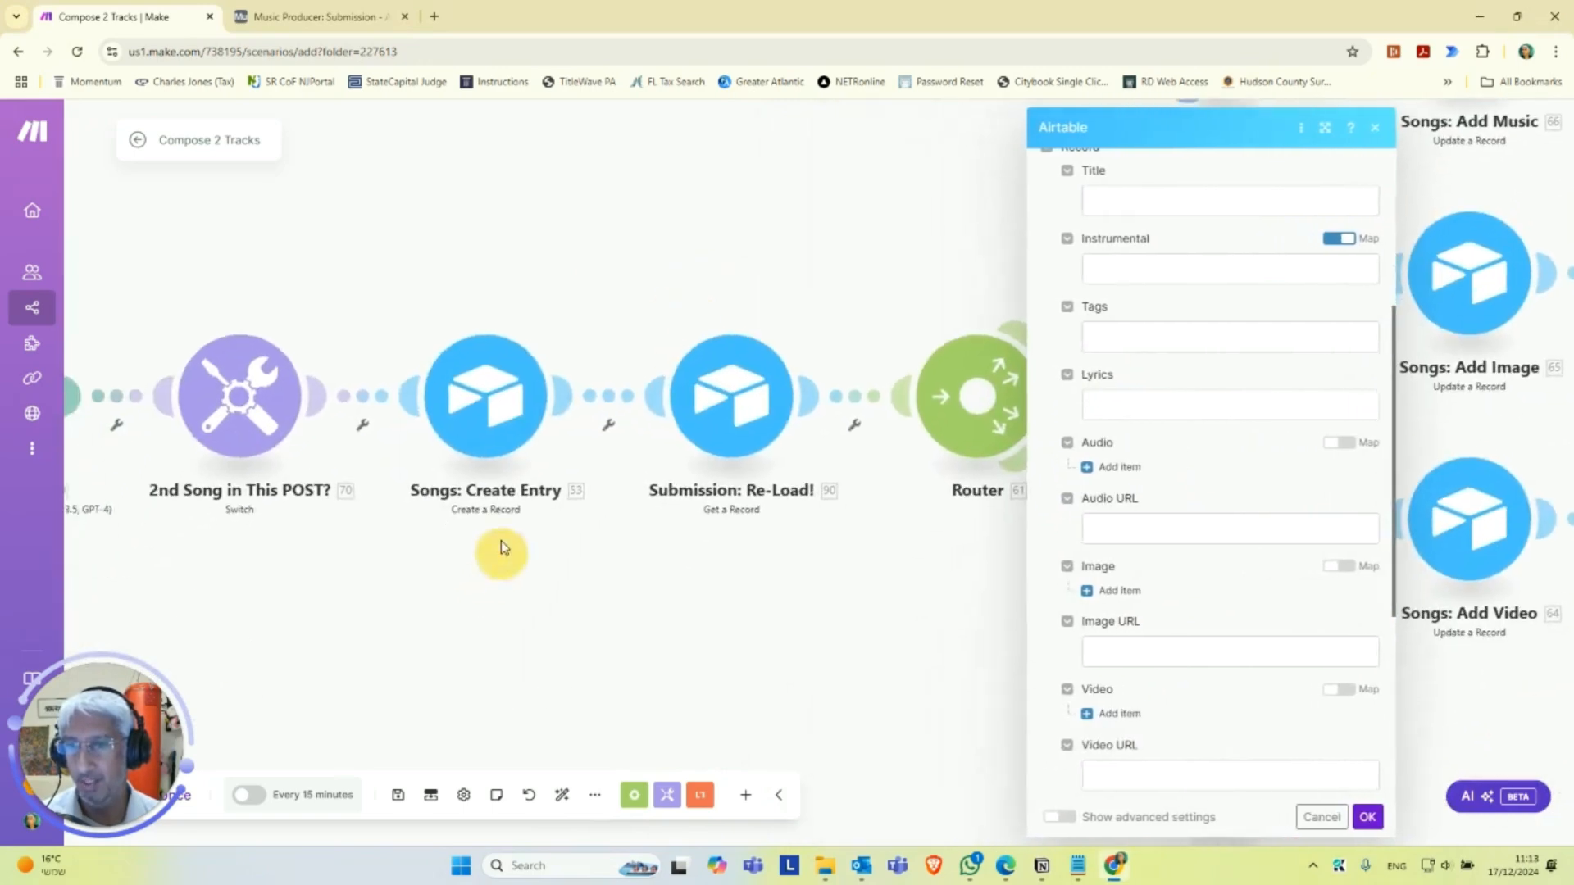
{"action": "left_click", "coordinate": [502, 401]}
{"action": "scroll", "coordinate": [713, 510], "scroll_direction": "down", "scroll_amount": 1}
{"action": "scroll", "coordinate": [714, 510], "scroll_direction": "down", "scroll_amount": 4}
{"action": "left_click", "coordinate": [767, 457]}
{"action": "key", "text": "BackSpace"}
{"action": "scroll", "coordinate": [689, 600], "scroll_direction": "down", "scroll_amount": 1}
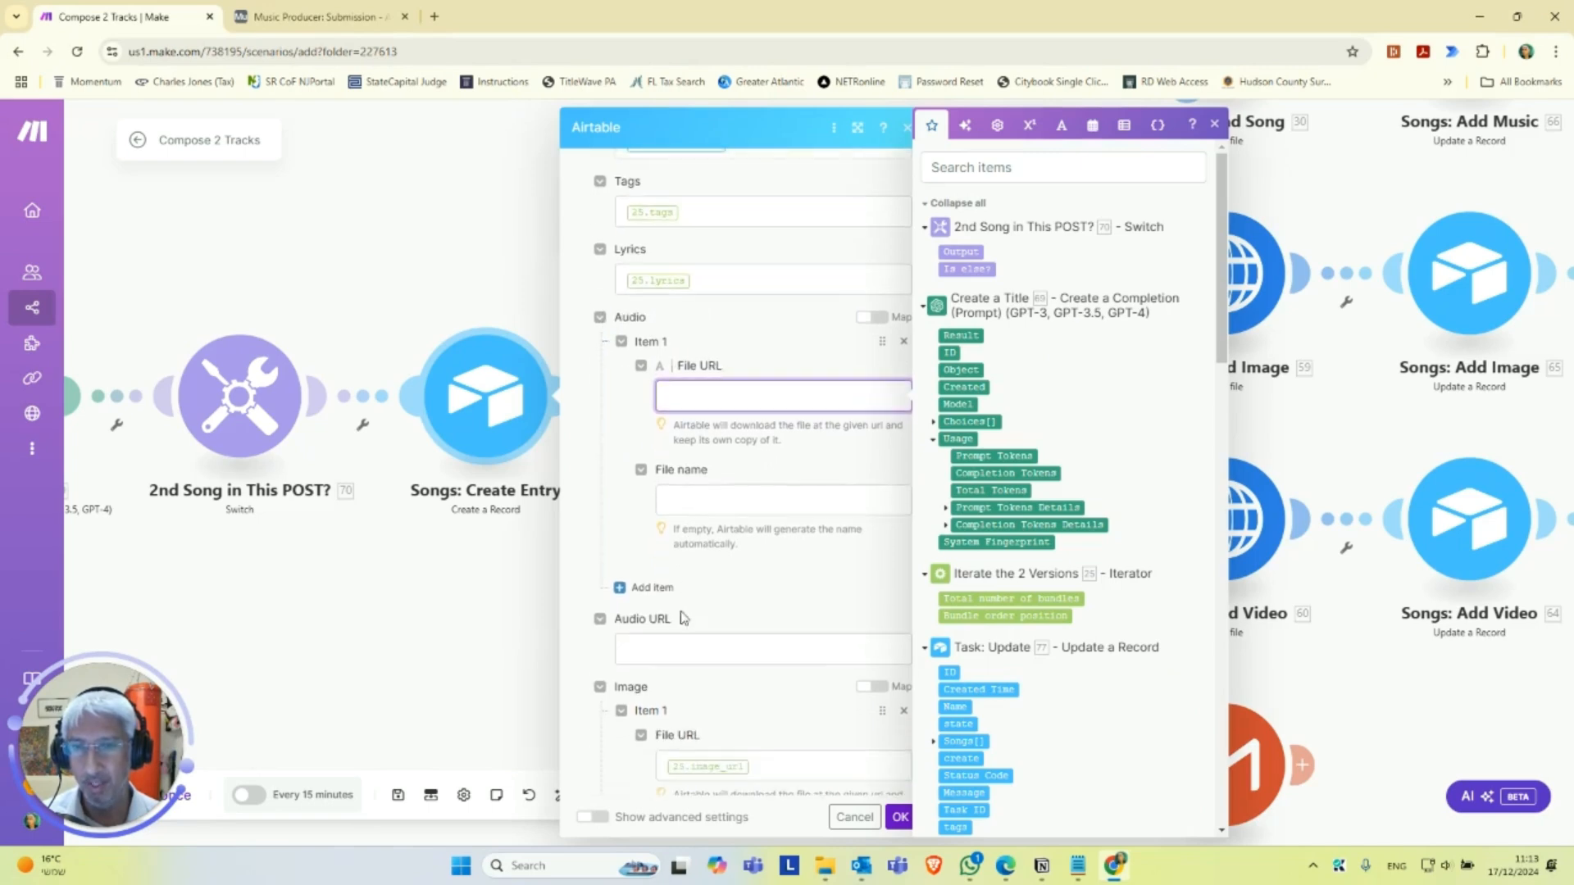
{"action": "left_click", "coordinate": [669, 644]}
{"action": "type", "text": "25.audio_url"}
{"action": "left_click", "coordinate": [760, 329]}
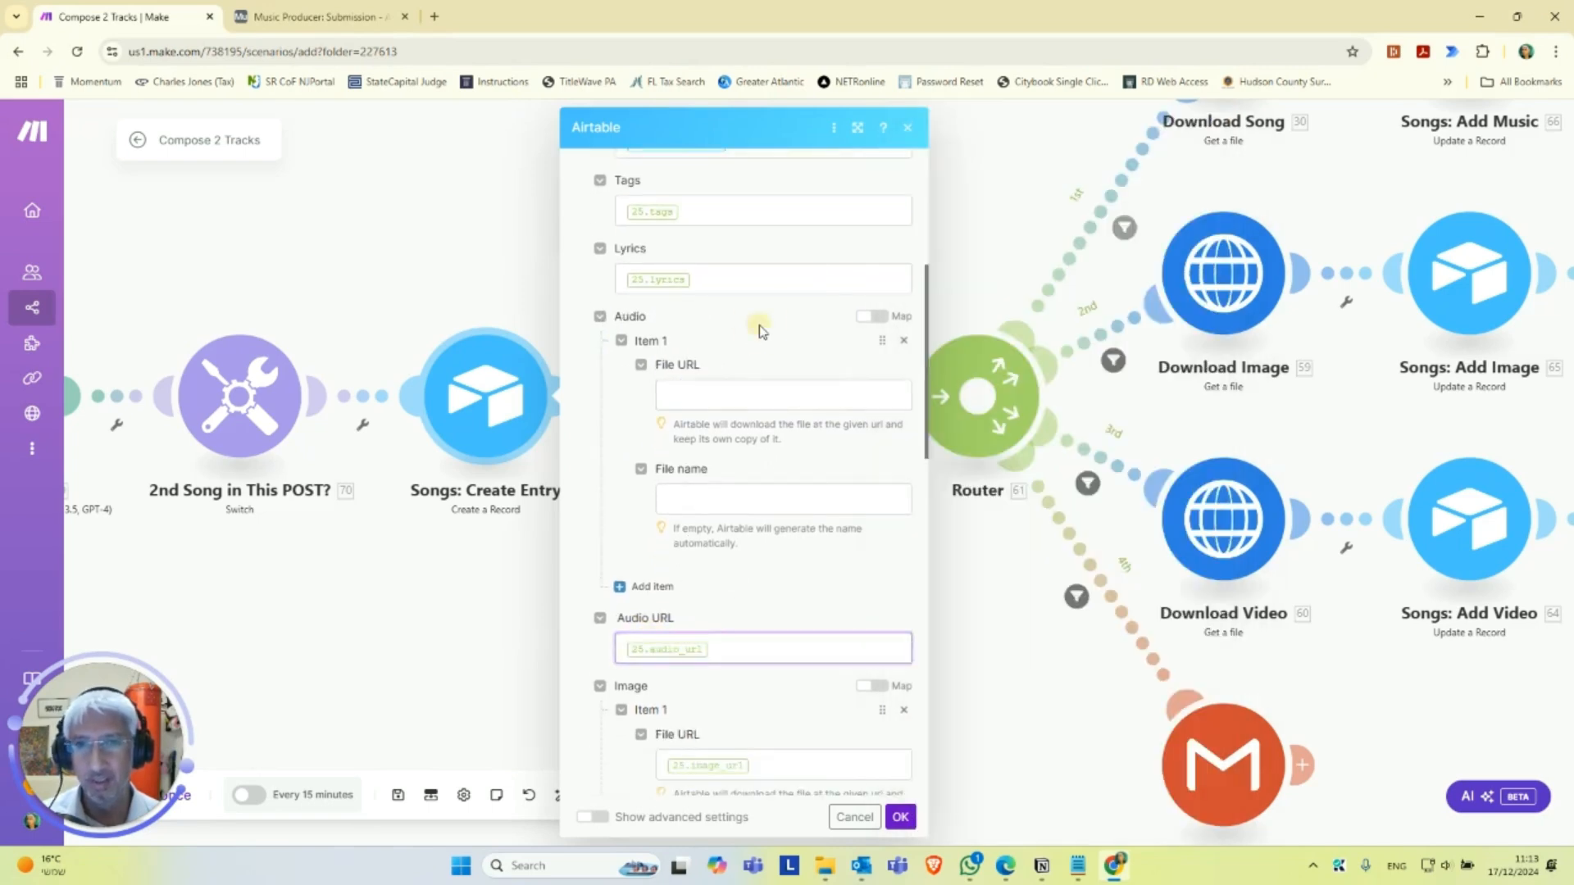
{"action": "left_click", "coordinate": [904, 340]}
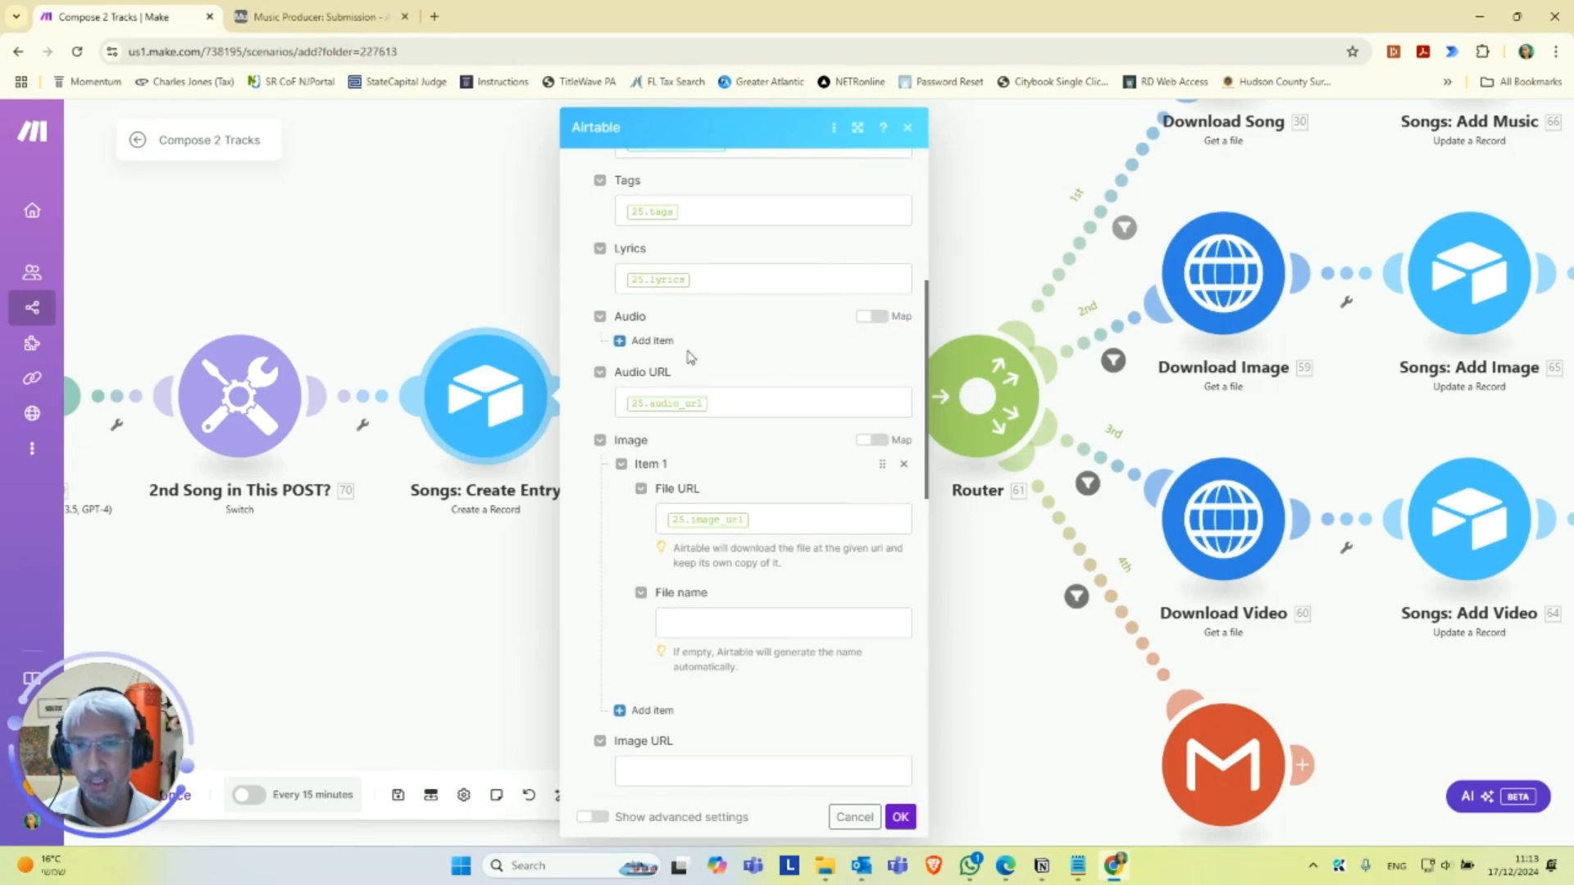
Move the 25.image_url value from the Image attachment to the Image URL field and remove the attachment item.
{"action": "scroll", "coordinate": [722, 407], "scroll_direction": "down", "scroll_amount": 2}
{"action": "left_click", "coordinate": [721, 414]}
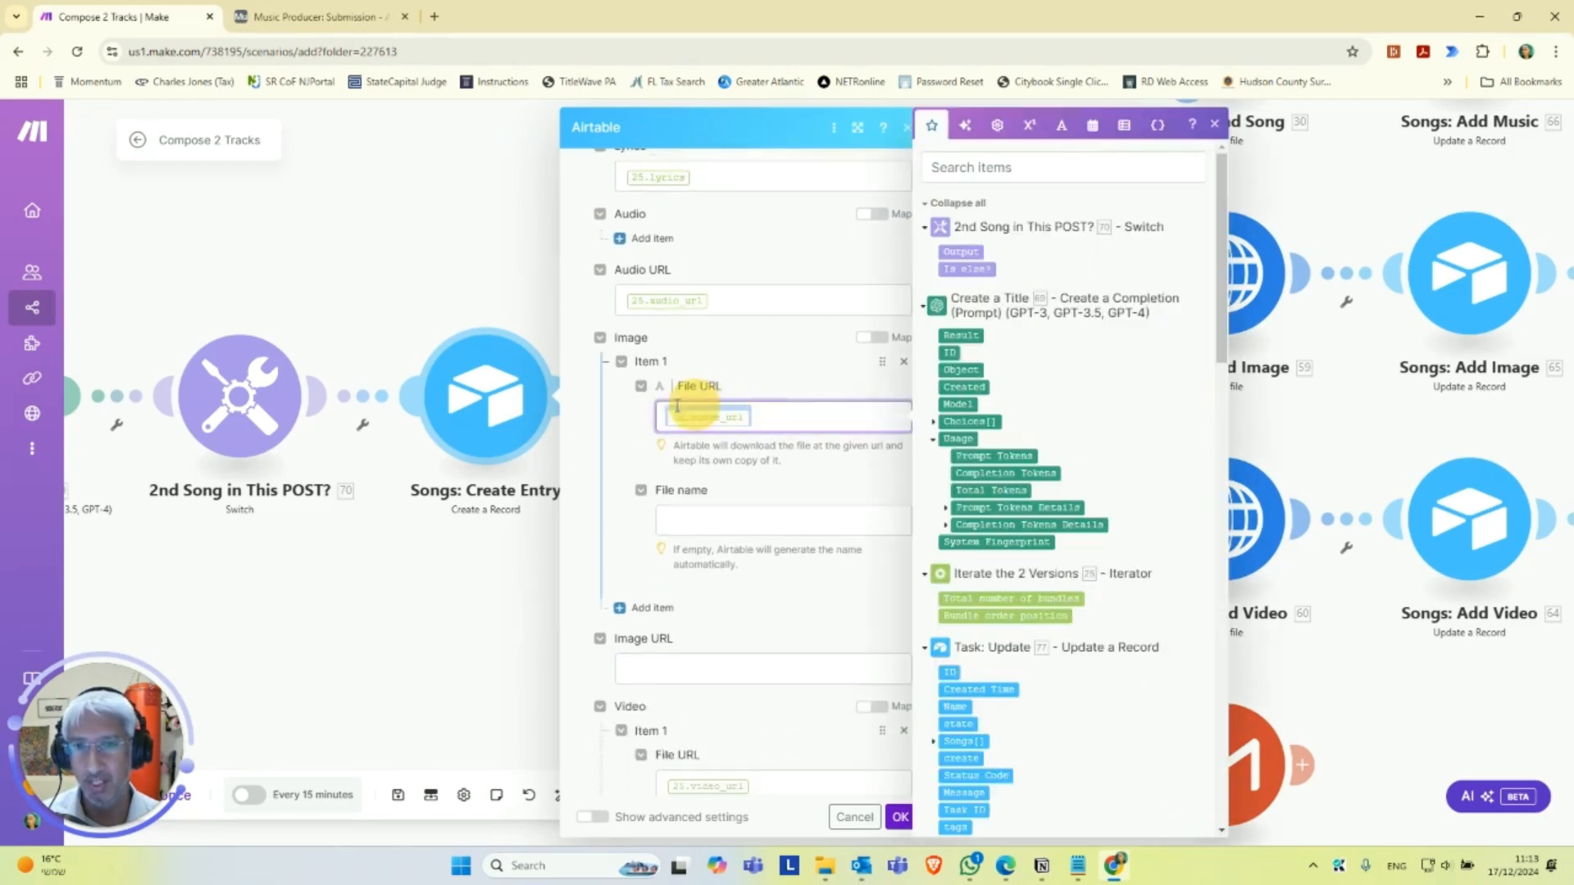
{"action": "key", "text": "BackSpace"}
{"action": "left_click", "coordinate": [657, 666]}
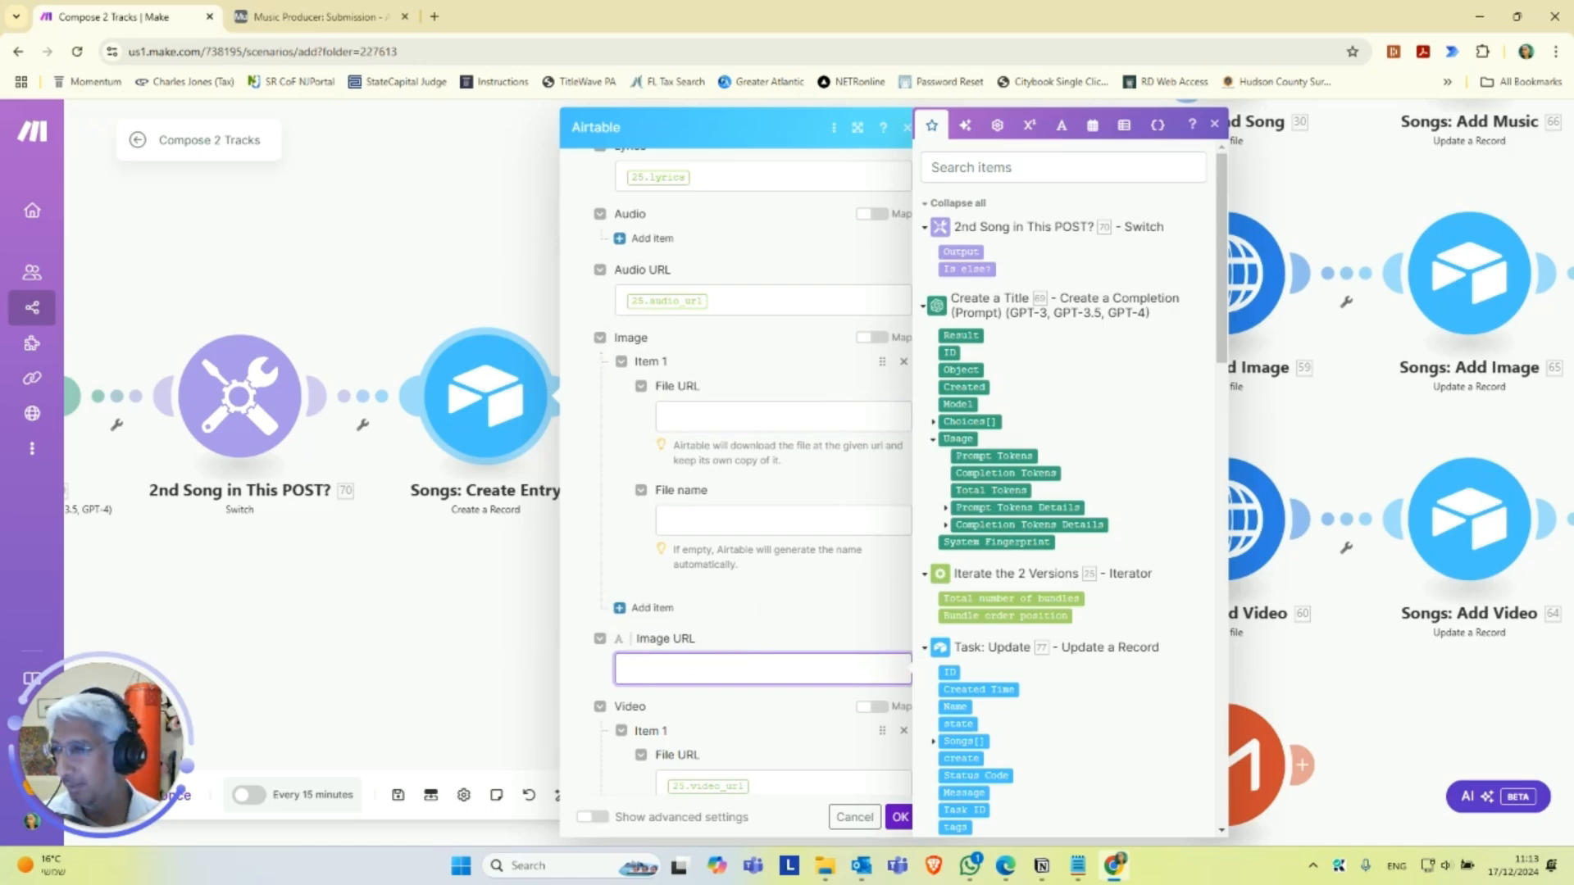
{"action": "key", "text": "alt+Tab"}
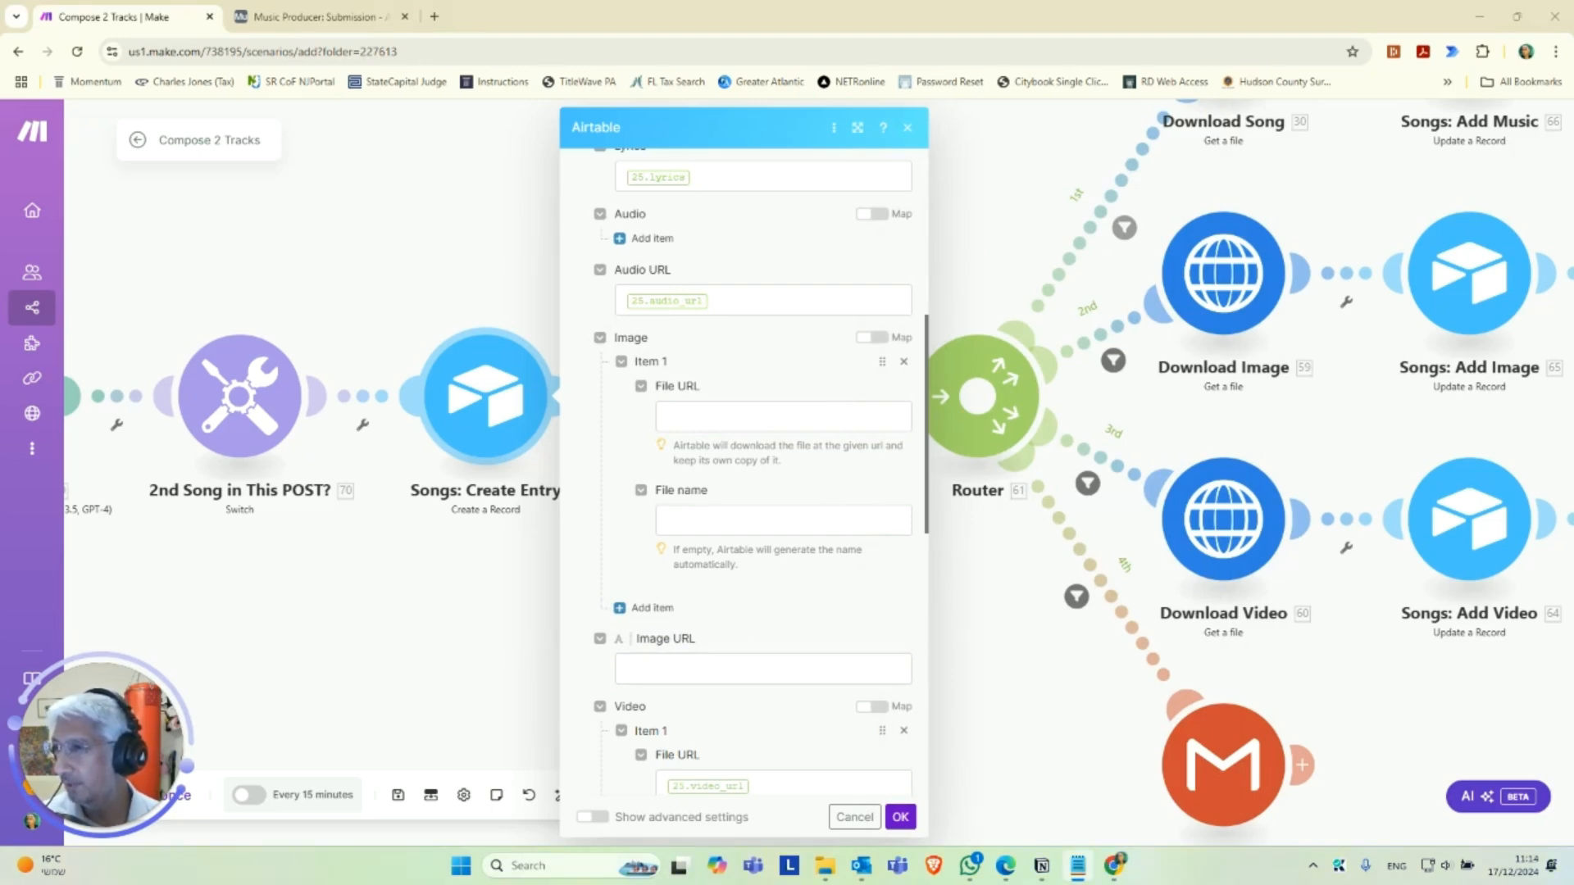
{"action": "left_click", "coordinate": [697, 668]}
{"action": "key", "text": "ctrl+v"}
{"action": "left_click", "coordinate": [904, 362]}
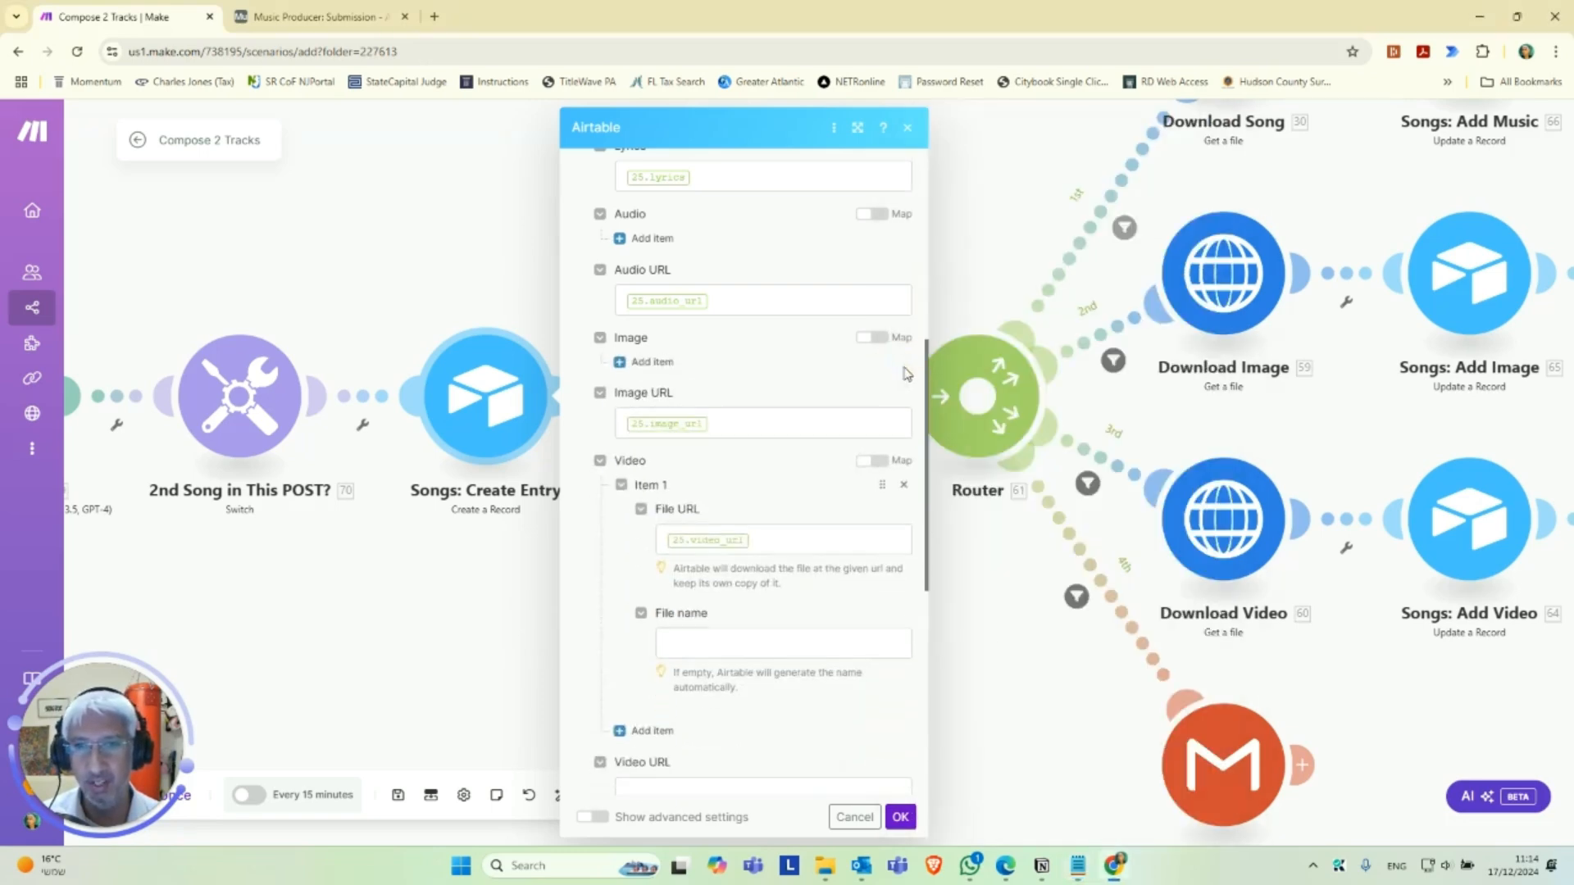
Move the 25.video_url value to the Video URL field, remove the Video attachment item, and save the Songs: Create Entry module.
{"action": "scroll", "coordinate": [801, 454], "scroll_direction": "down", "scroll_amount": 1}
{"action": "left_click_drag", "start_coordinate": [773, 398], "coordinate": [615, 397]}
{"action": "key", "text": "ctrl+x"}
{"action": "left_click", "coordinate": [692, 654]}
{"action": "key", "text": "ctrl+v"}
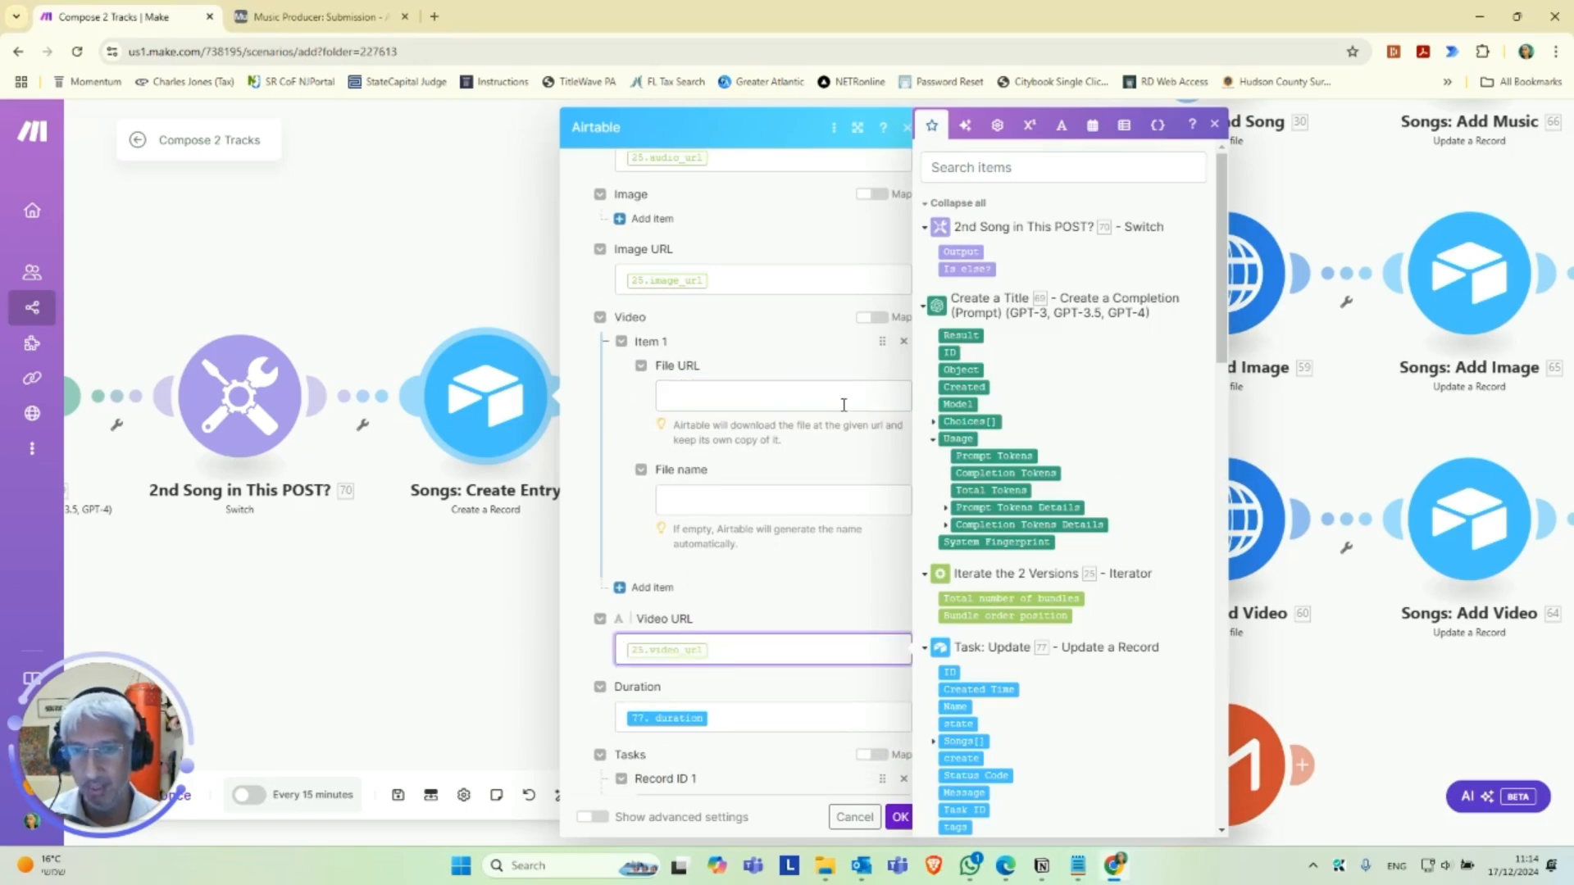
{"action": "left_click", "coordinate": [904, 342]}
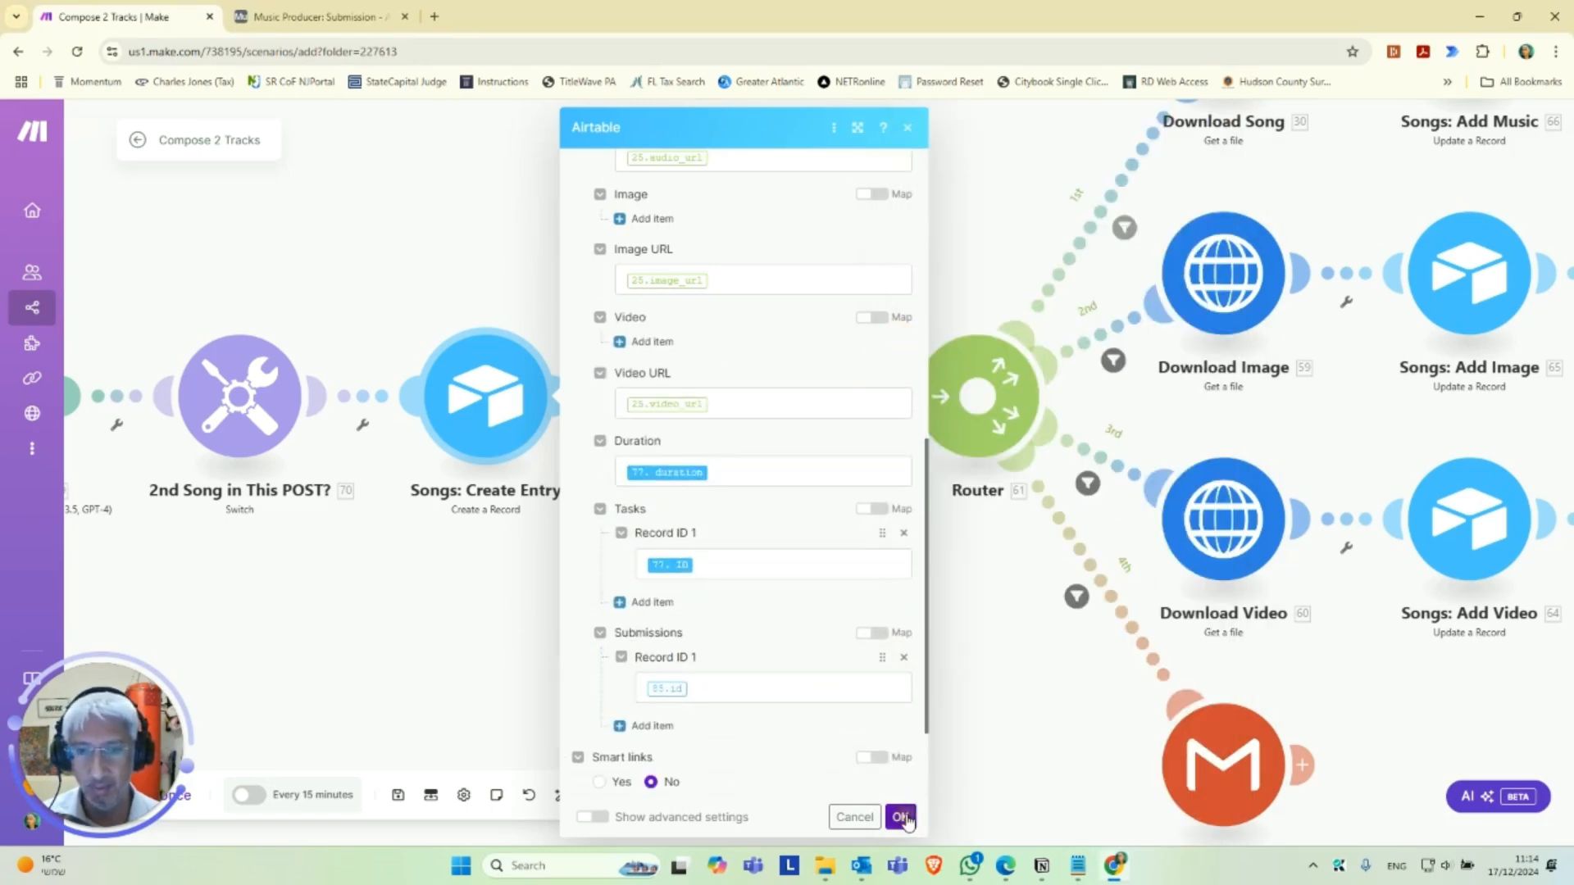
{"action": "left_click", "coordinate": [901, 817]}
In the Songs: Add Music module, add an Audio attachment item with 53. Audio URL as its file URL.
{"action": "left_click_drag", "start_coordinate": [928, 569], "coordinate": [689, 668]}
{"action": "left_click_drag", "start_coordinate": [705, 230], "coordinate": [511, 405]}
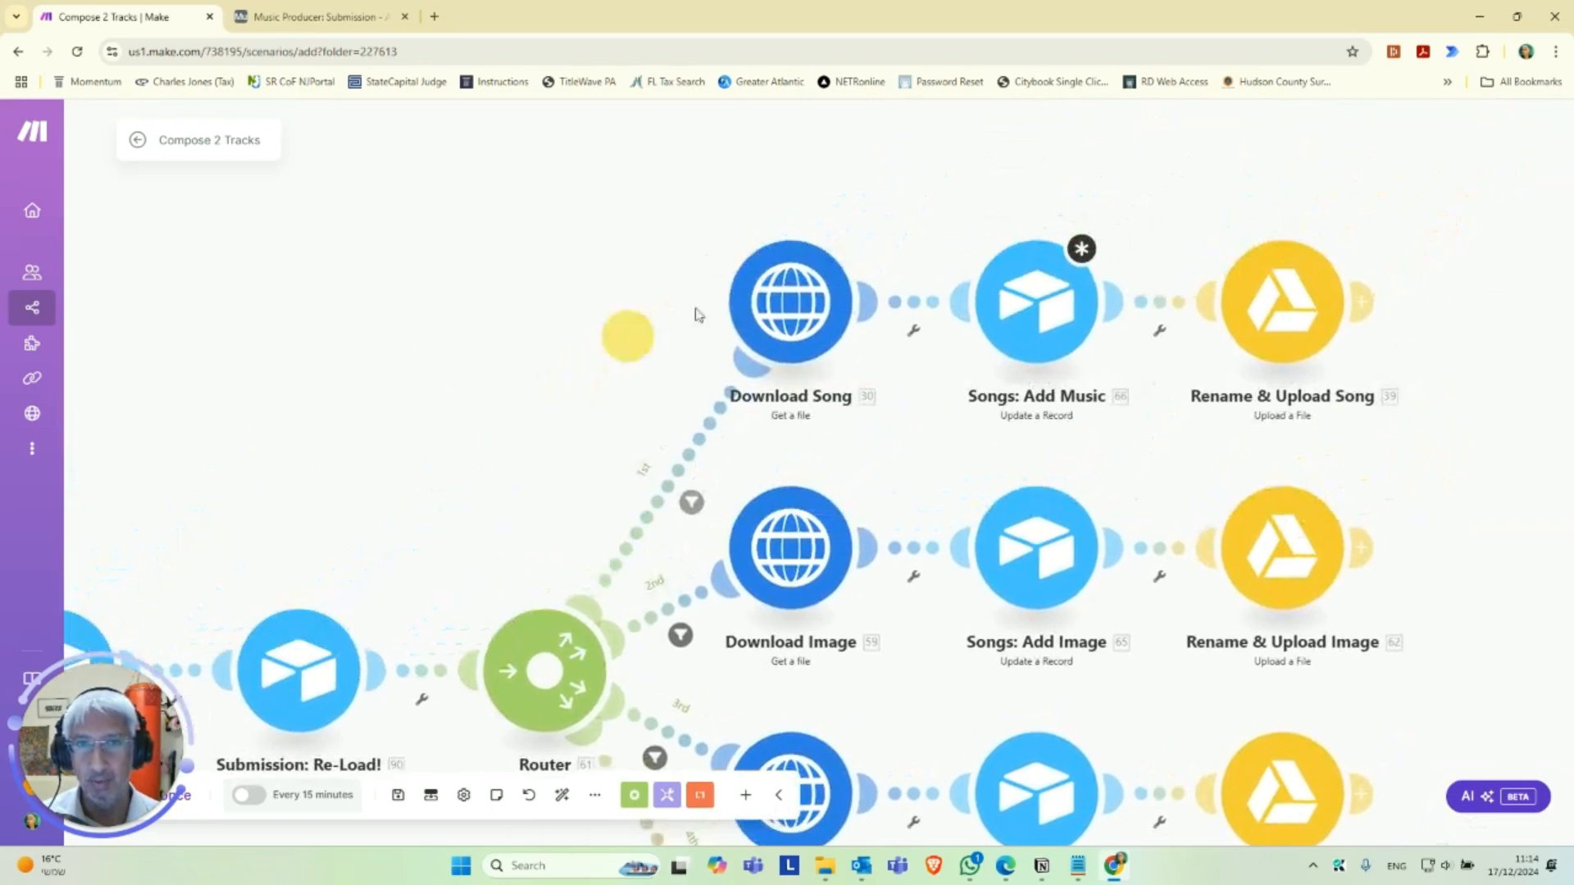
{"action": "left_click", "coordinate": [1058, 317]}
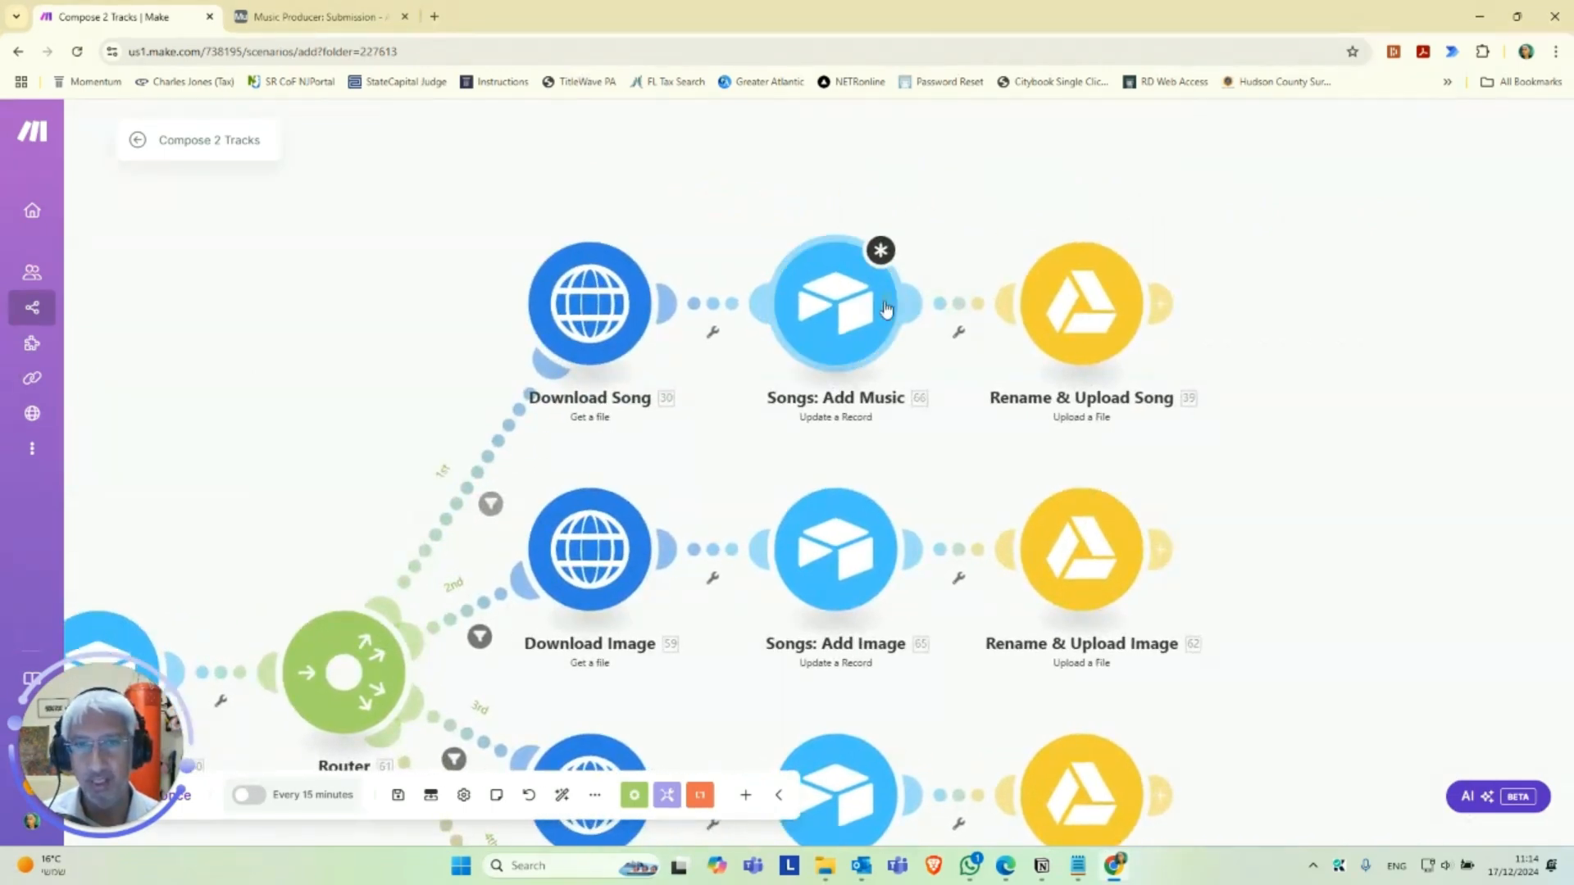
{"action": "scroll", "coordinate": [1082, 498], "scroll_direction": "down", "scroll_amount": 5}
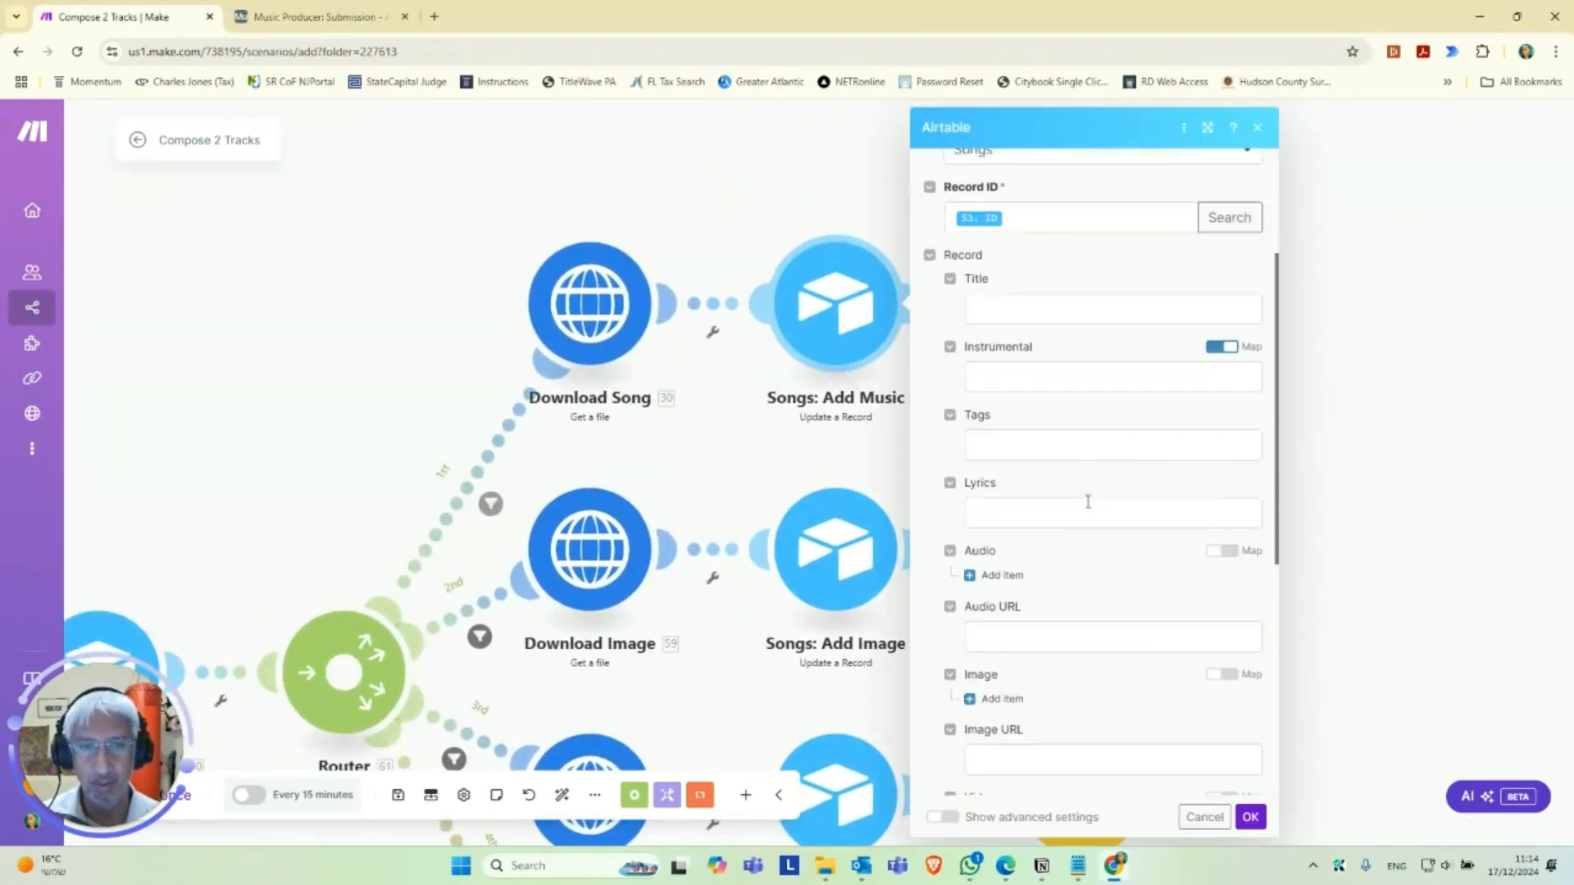
{"action": "scroll", "coordinate": [1103, 496], "scroll_direction": "down", "scroll_amount": 1}
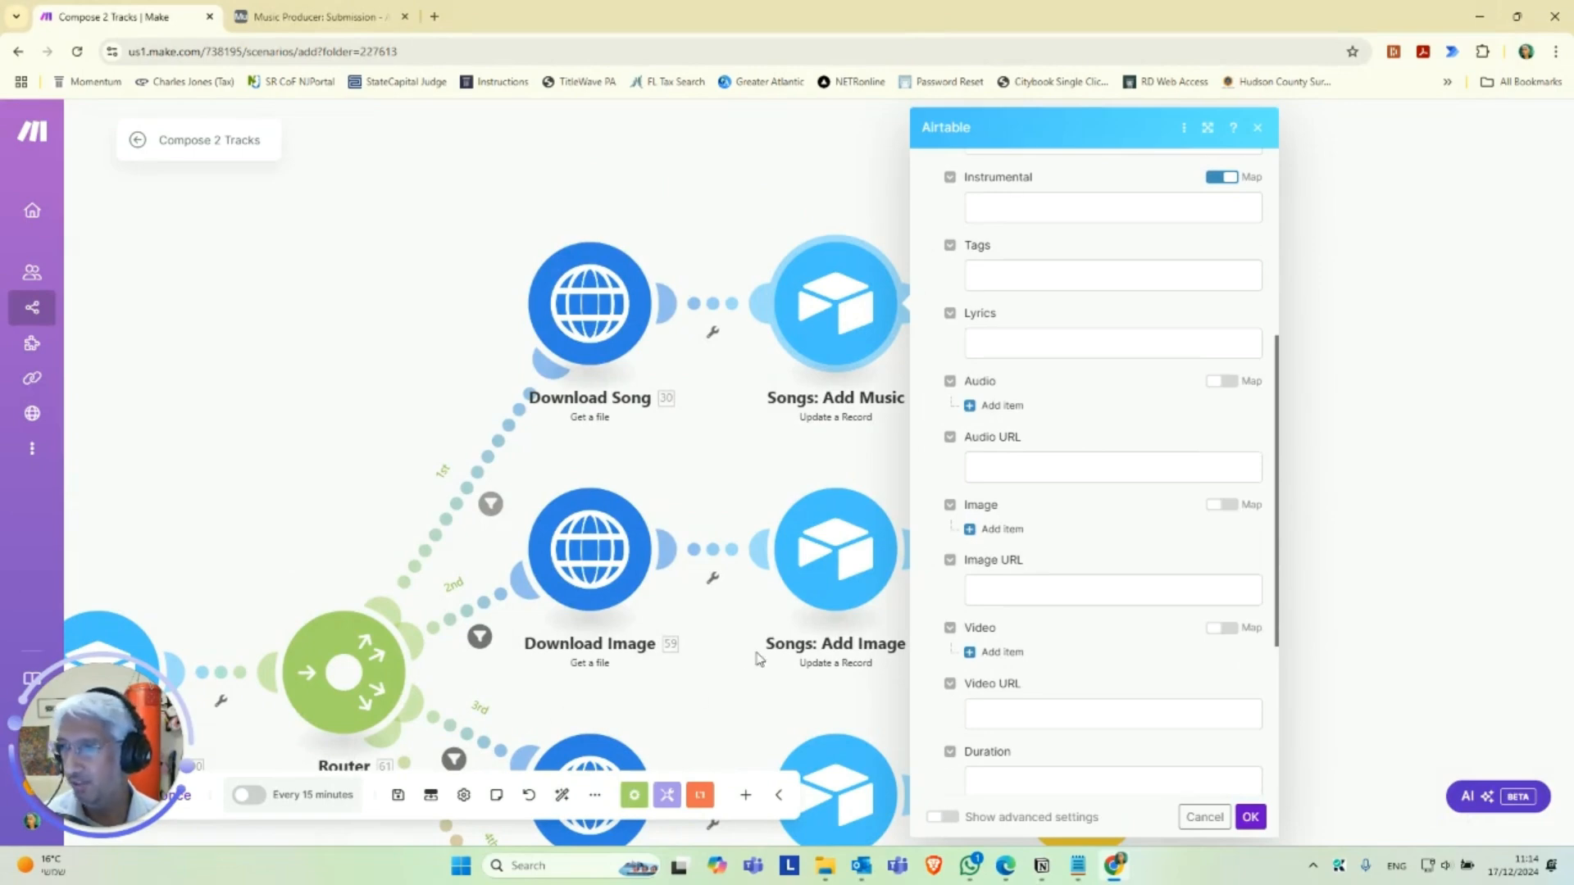
{"action": "left_click", "coordinate": [1002, 406]}
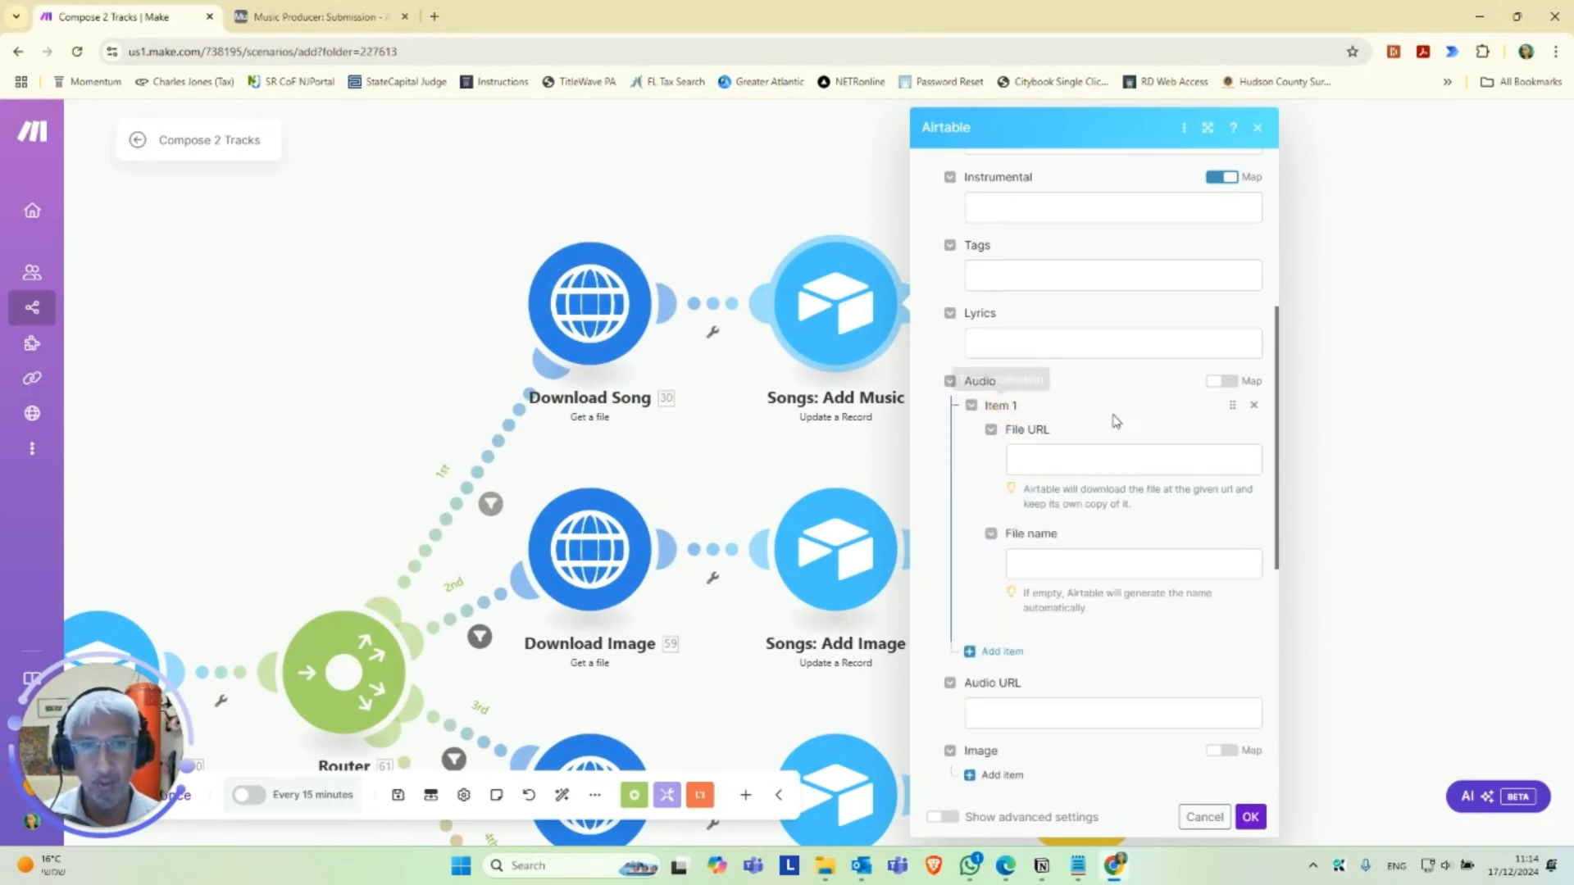
{"action": "left_click", "coordinate": [1033, 465]}
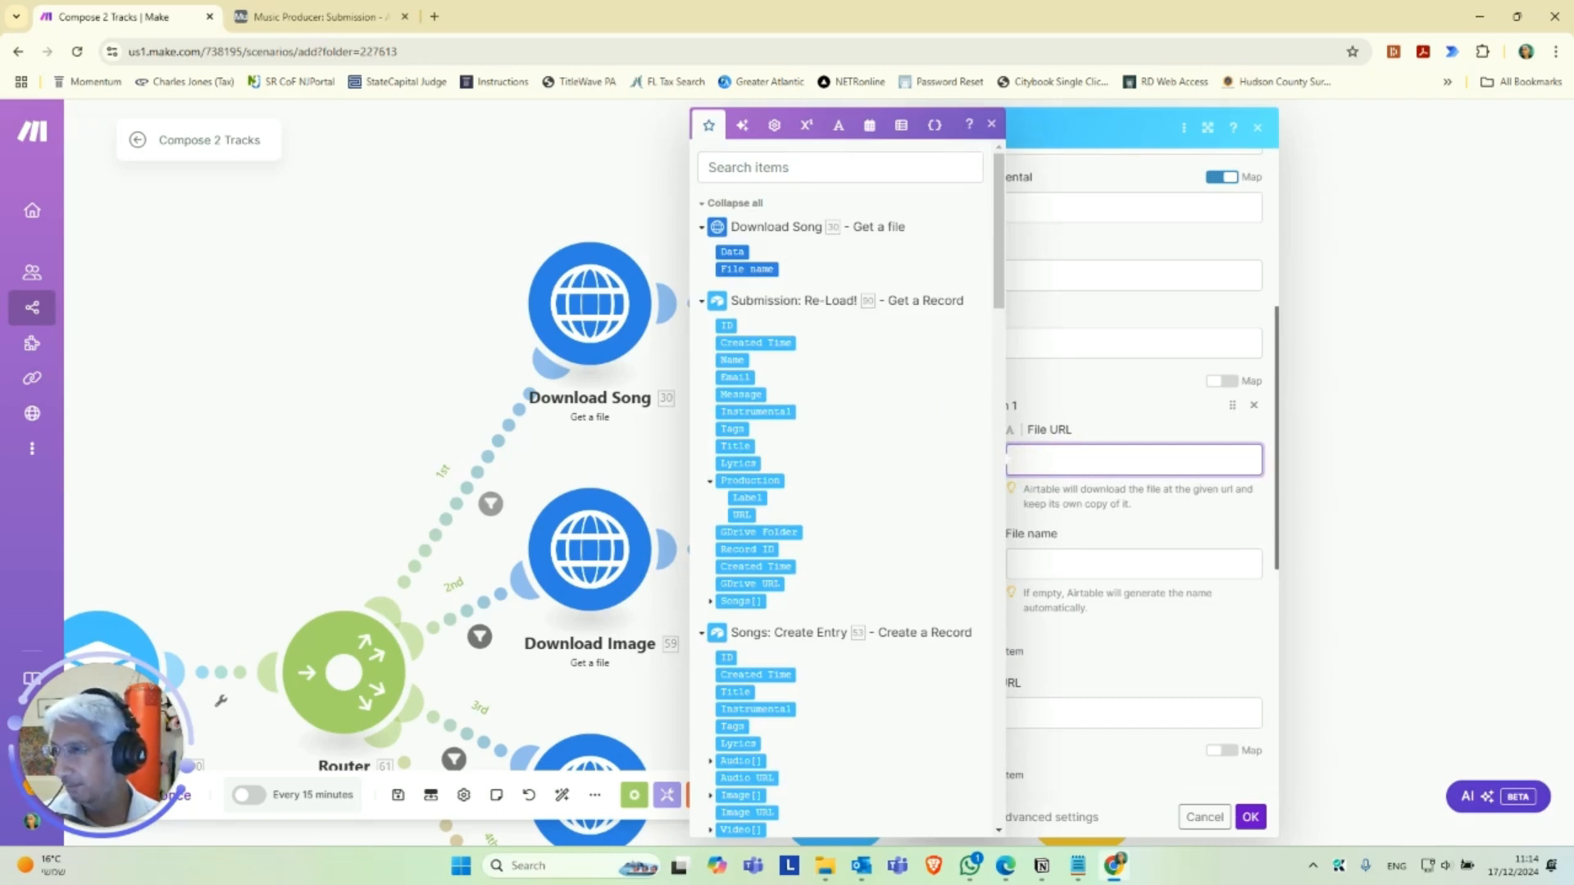
{"action": "key", "text": "alt+Tab"}
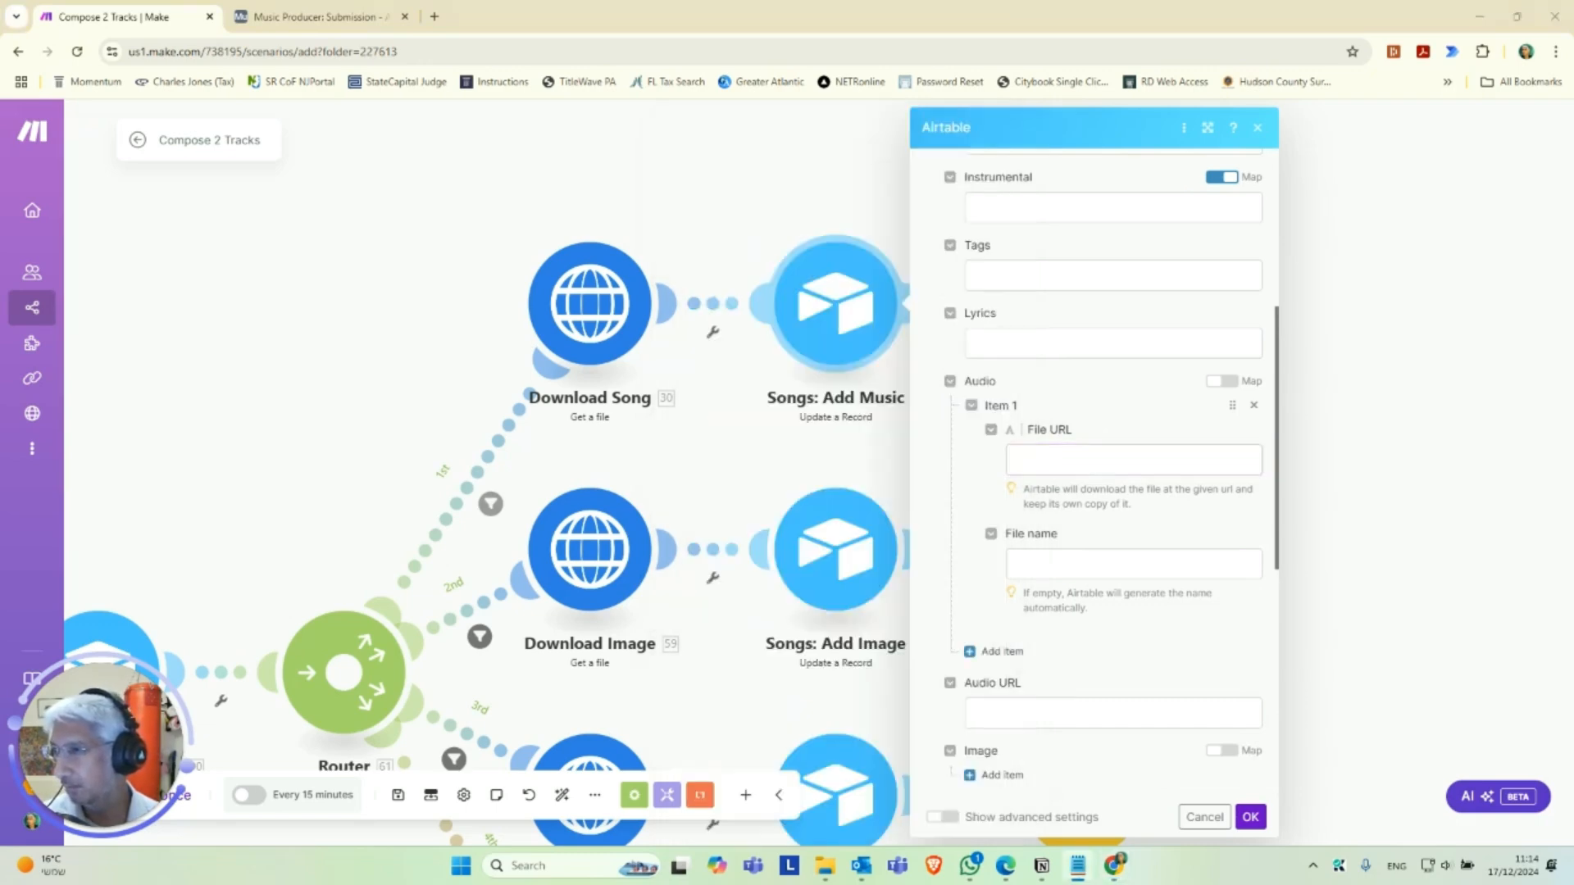
{"action": "left_click", "coordinate": [1034, 460]}
{"action": "key", "text": "ctrl+v"}
Set the Audio attachment's file name to 53. Title followed by .mp3, and save the Songs: Add Music module.
{"action": "left_click", "coordinate": [1064, 564]}
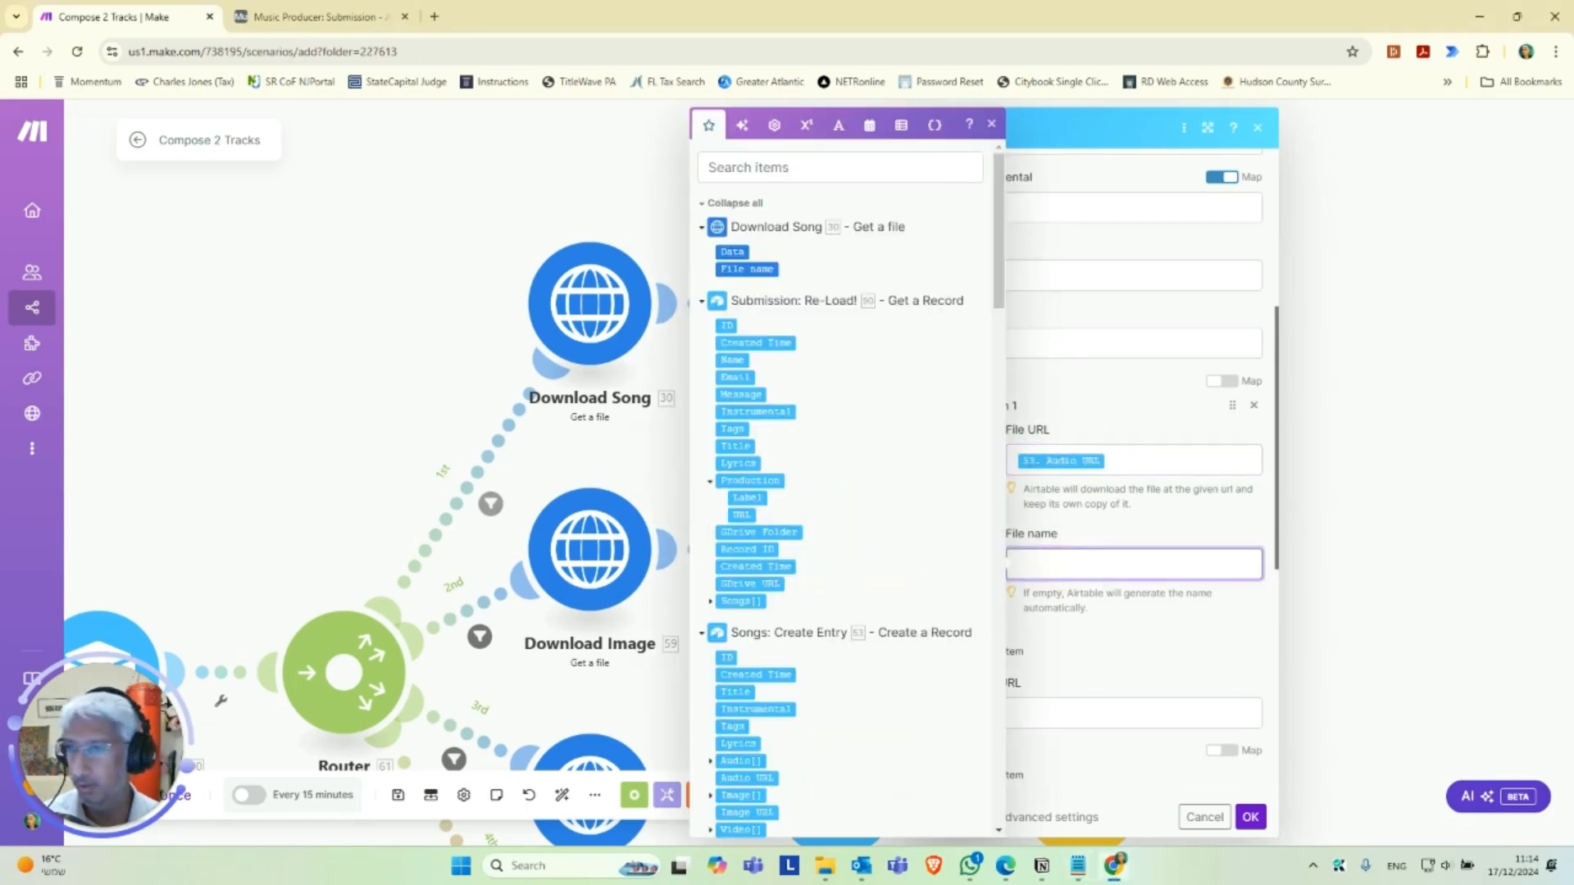
{"action": "key", "text": "alt+Tab"}
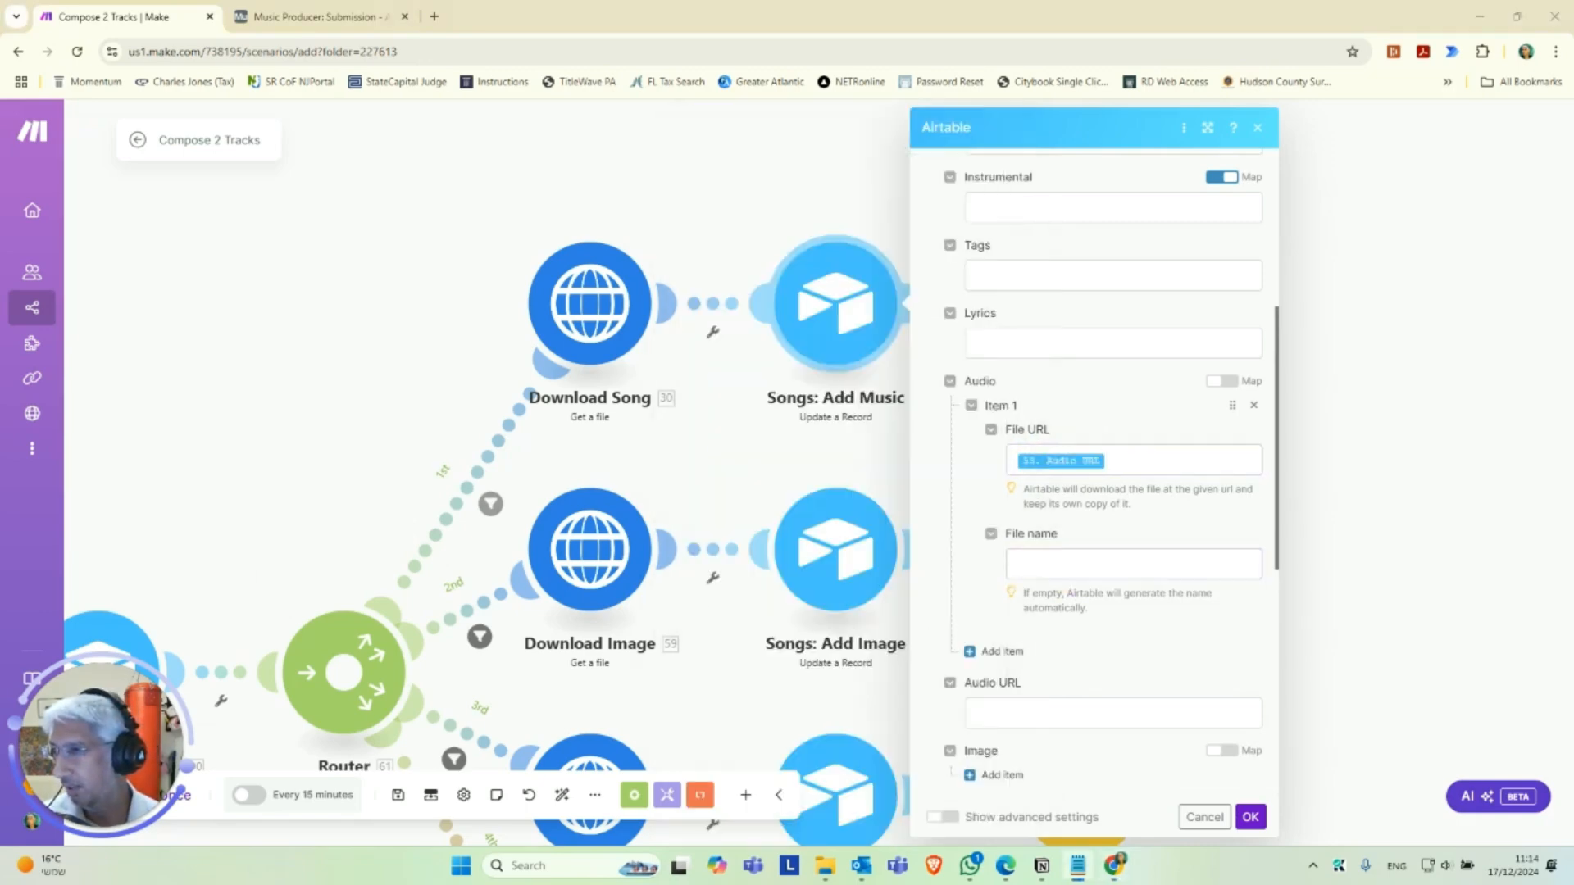
{"action": "left_click", "coordinate": [1074, 564]}
{"action": "key", "text": "ctrl+v"}
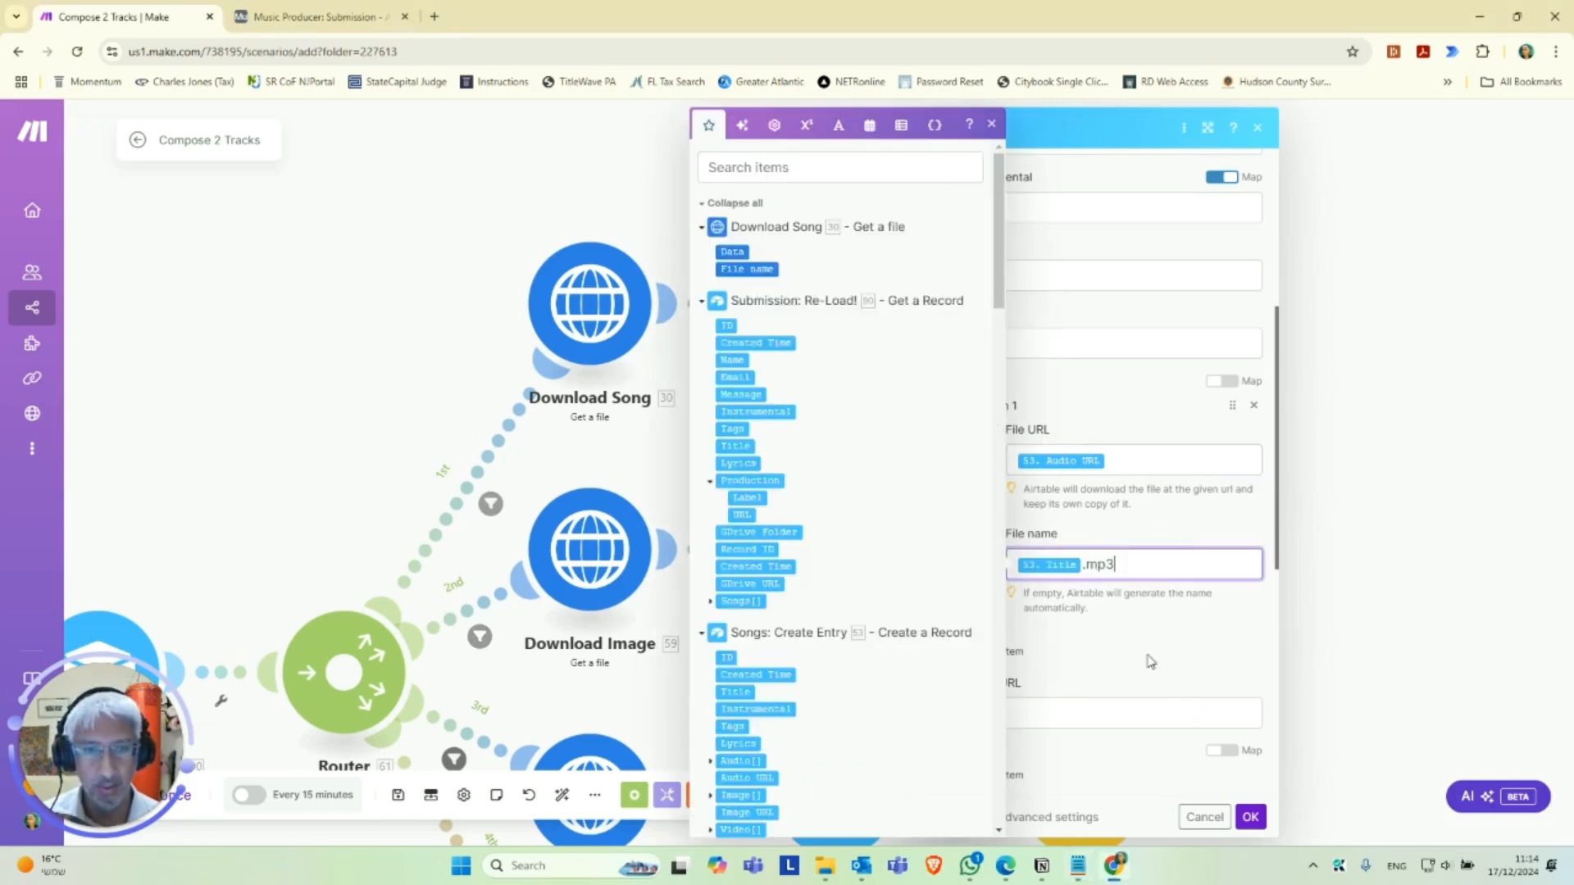
{"action": "left_click", "coordinate": [1250, 816]}
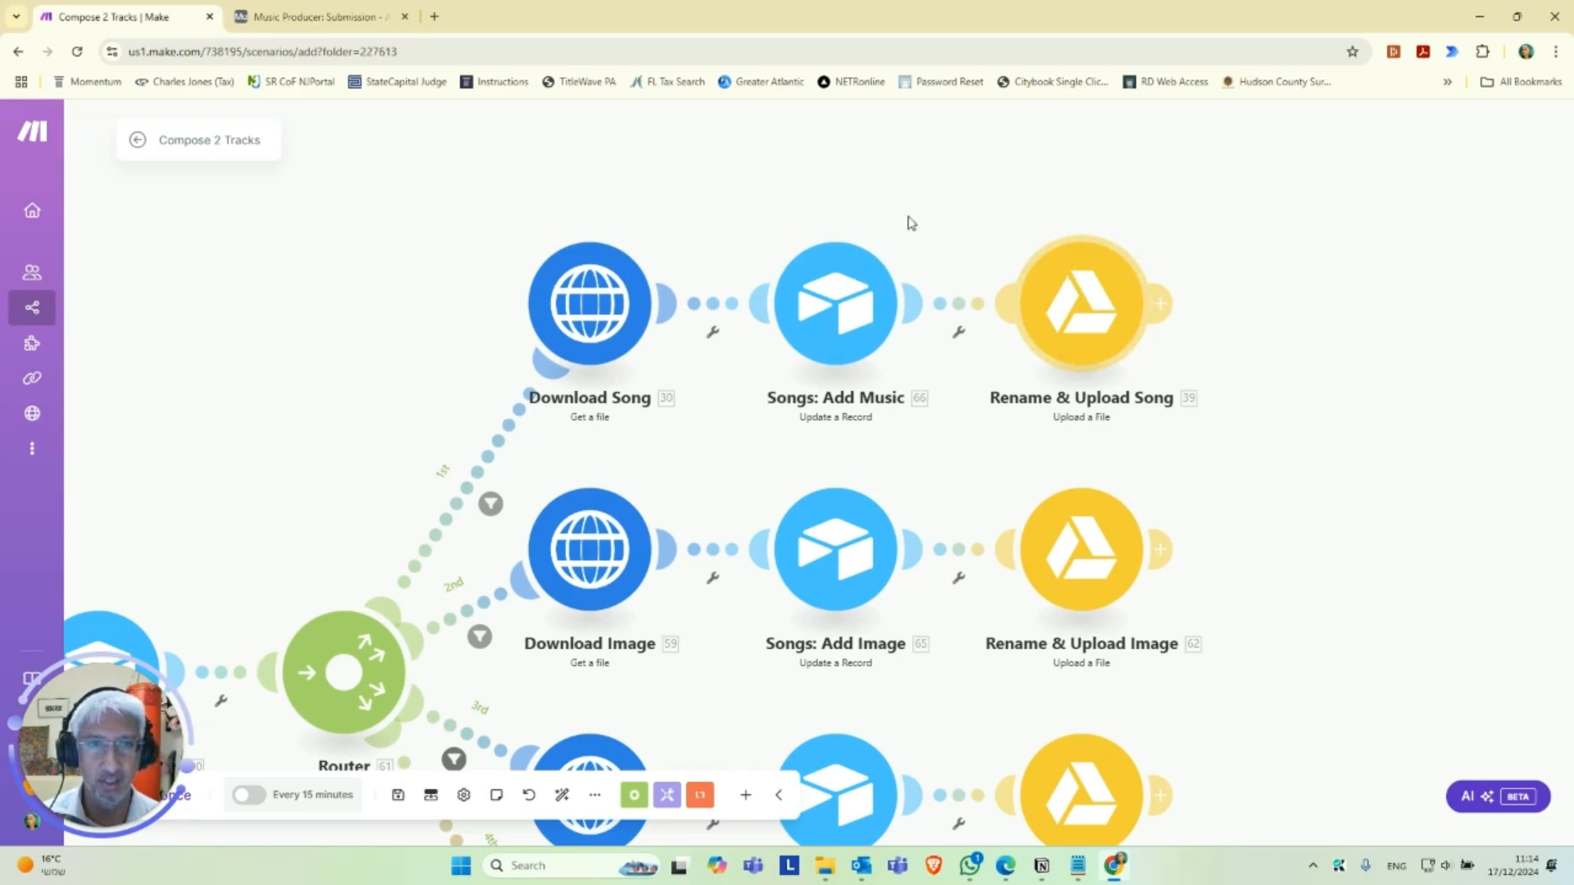
Open the Rename & Upload Song module and select the Google Drive for Music connection.
{"action": "left_click_drag", "start_coordinate": [604, 197], "coordinate": [779, 154]}
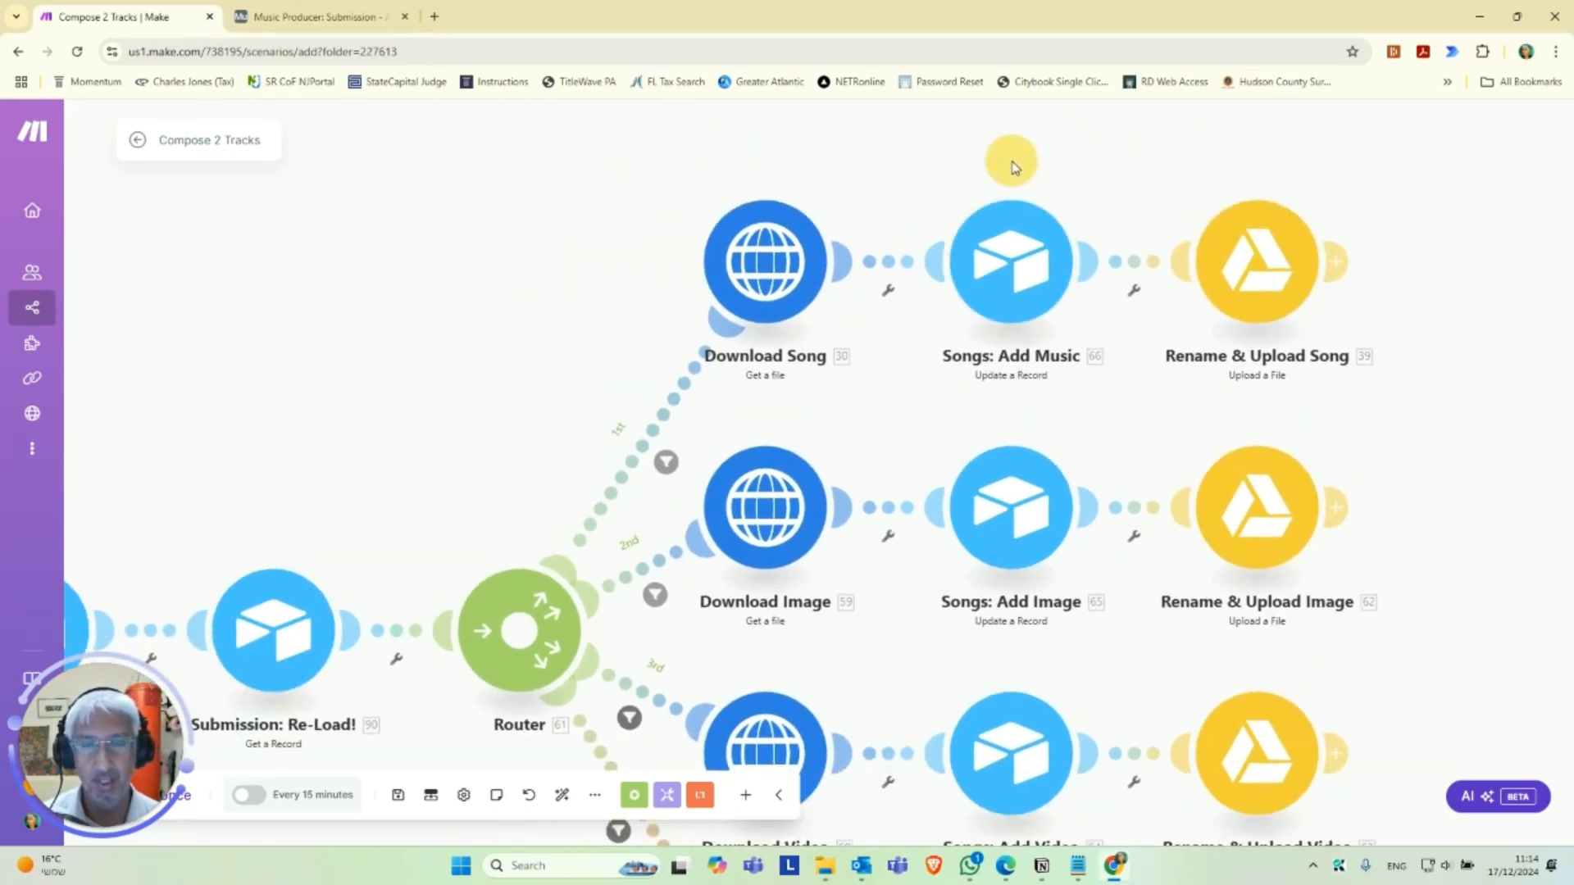
{"action": "left_click_drag", "start_coordinate": [1122, 167], "coordinate": [809, 212]}
{"action": "left_click", "coordinate": [894, 338]}
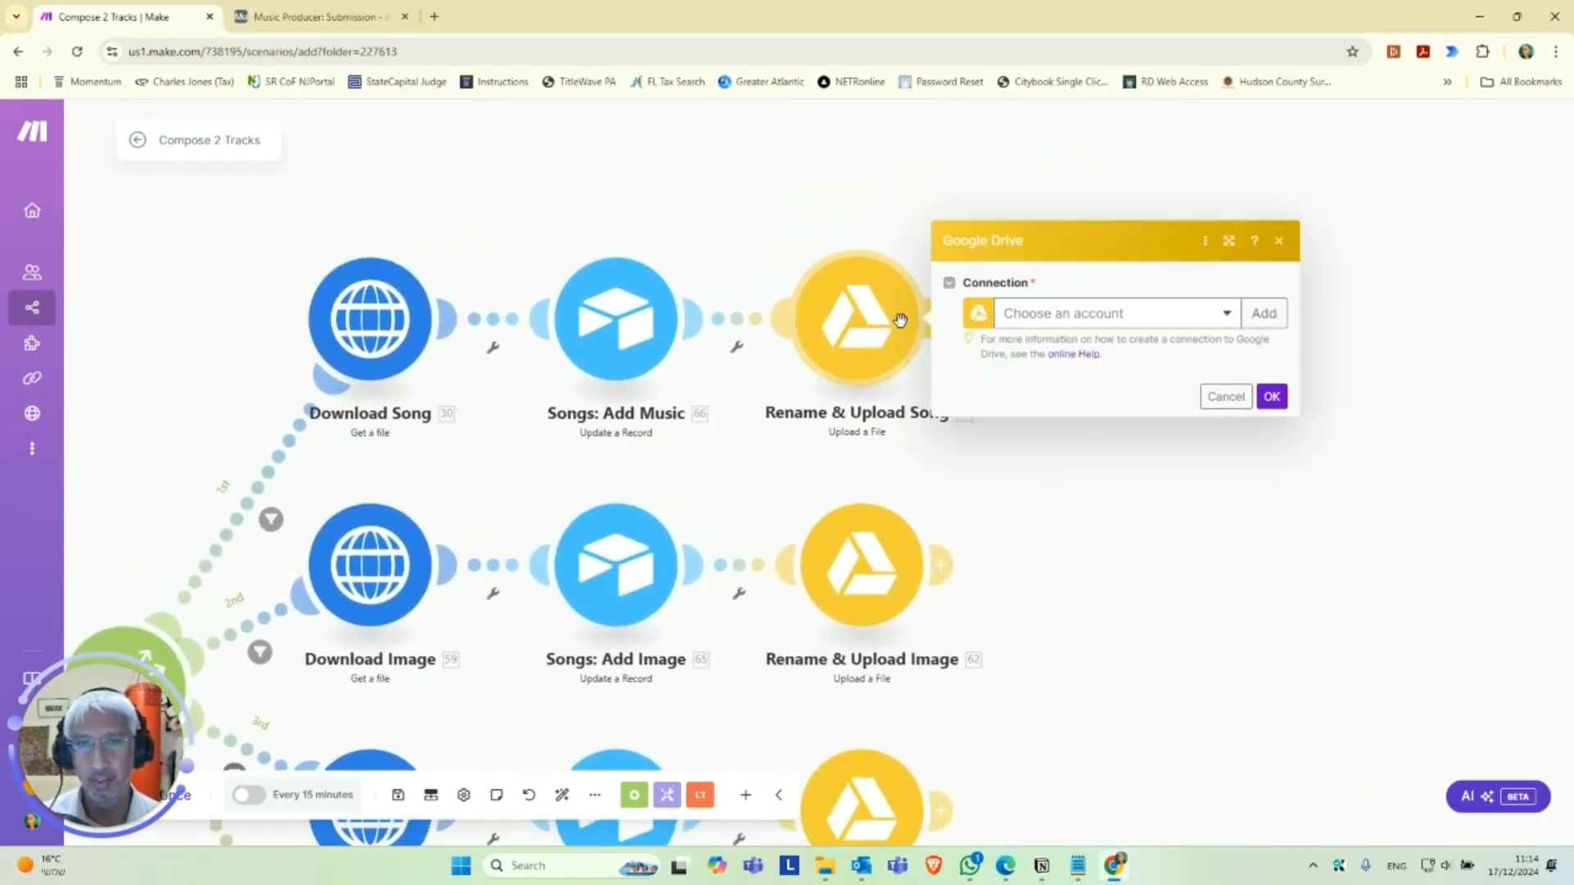
{"action": "left_click", "coordinate": [1148, 317]}
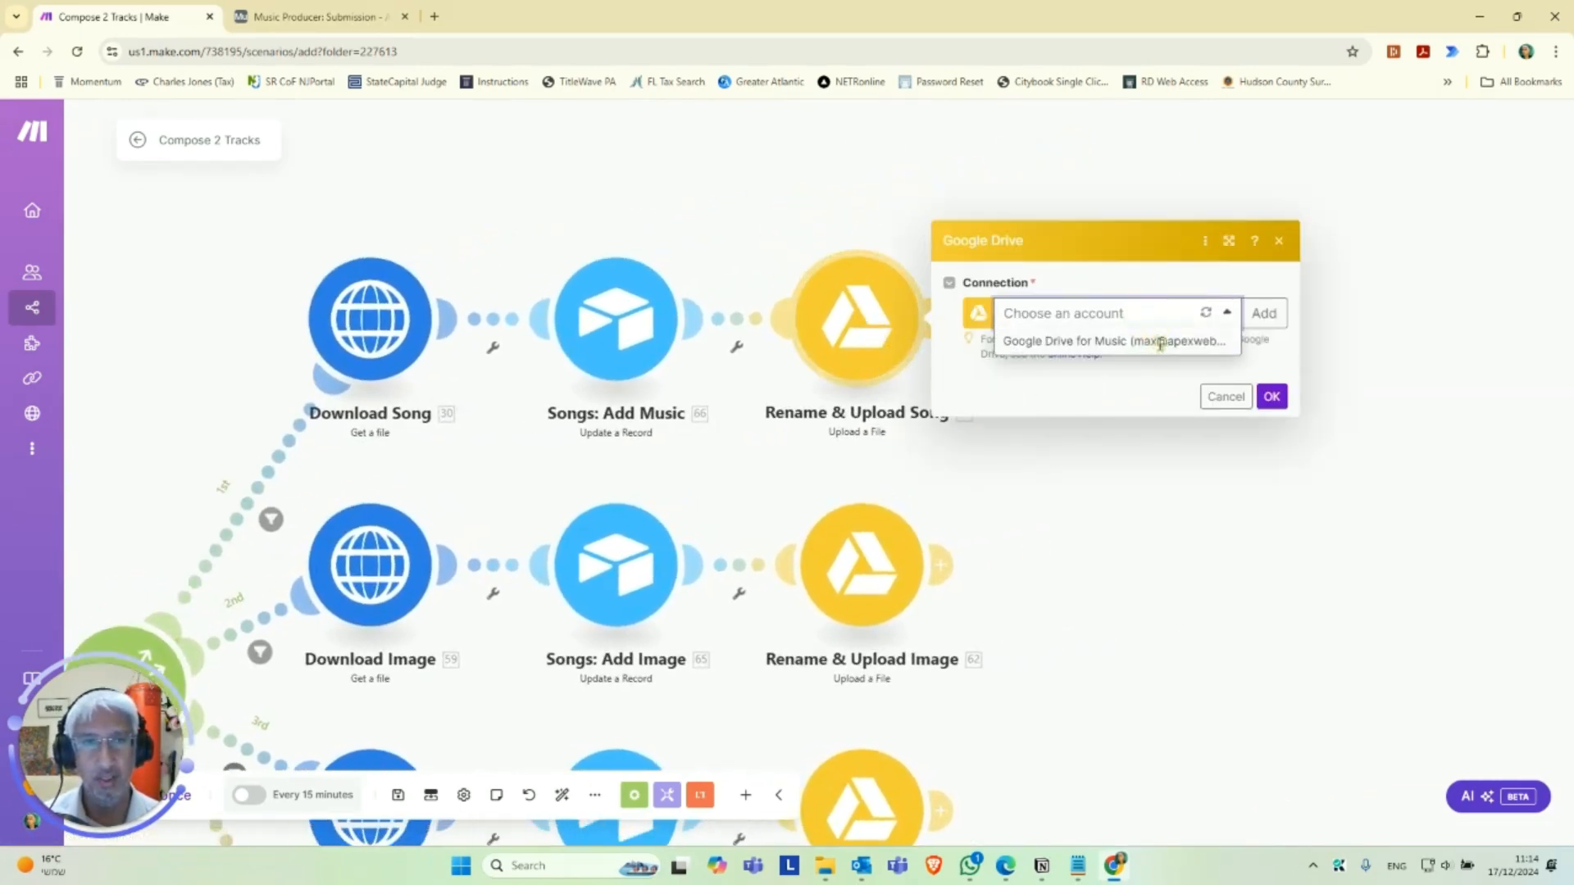
{"action": "left_click", "coordinate": [1159, 342]}
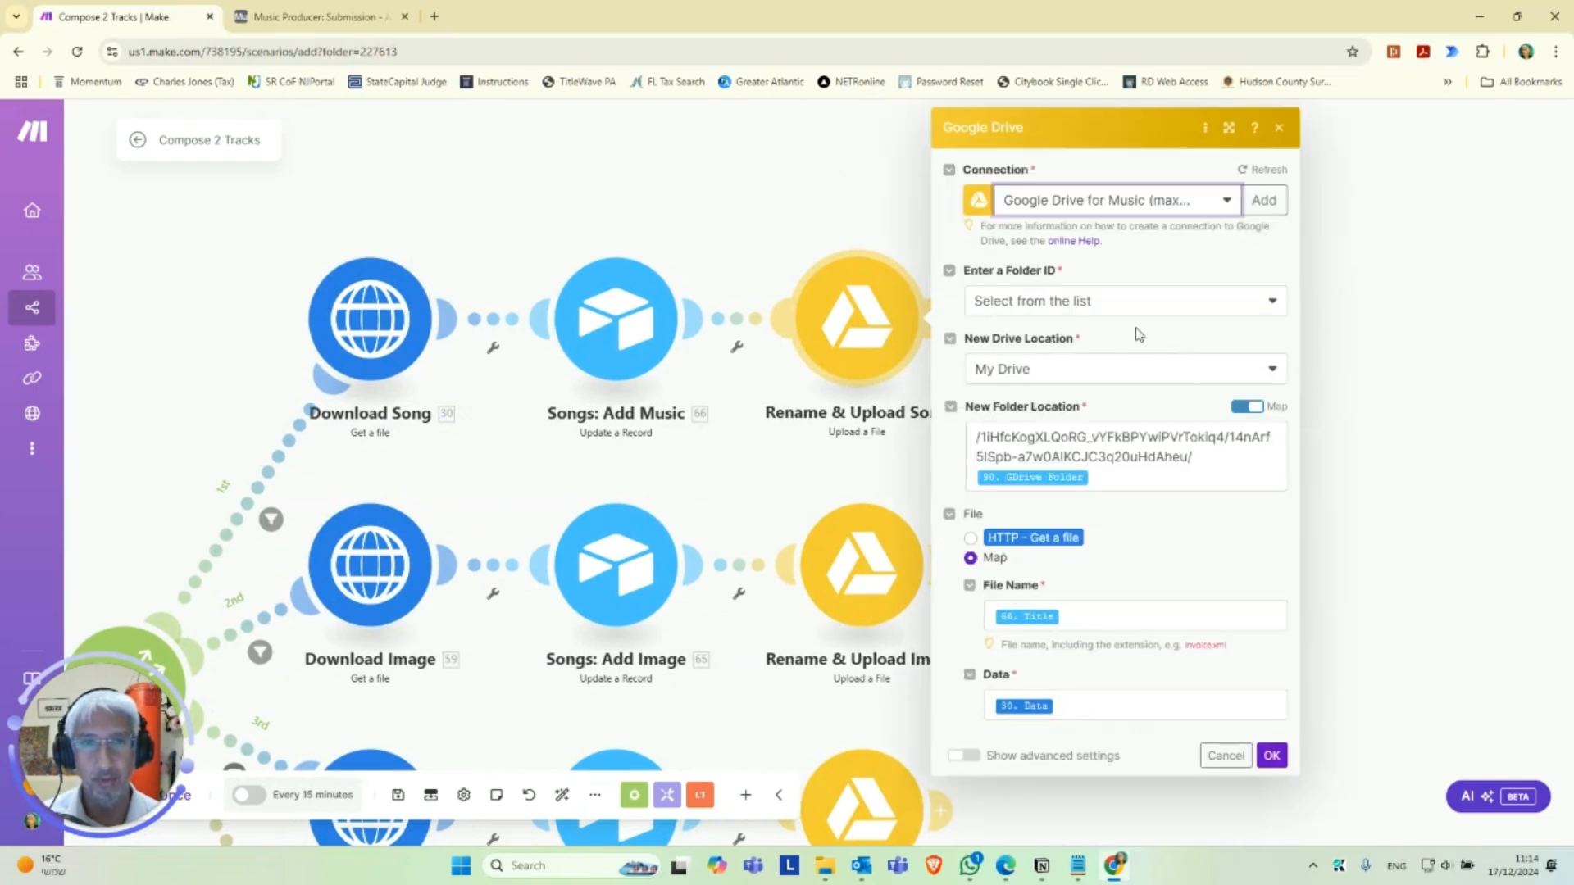
Disable mapping for the New Folder Location and choose the folder Uploaded Audio Files / The Song Generator.
{"action": "left_click", "coordinate": [1247, 406]}
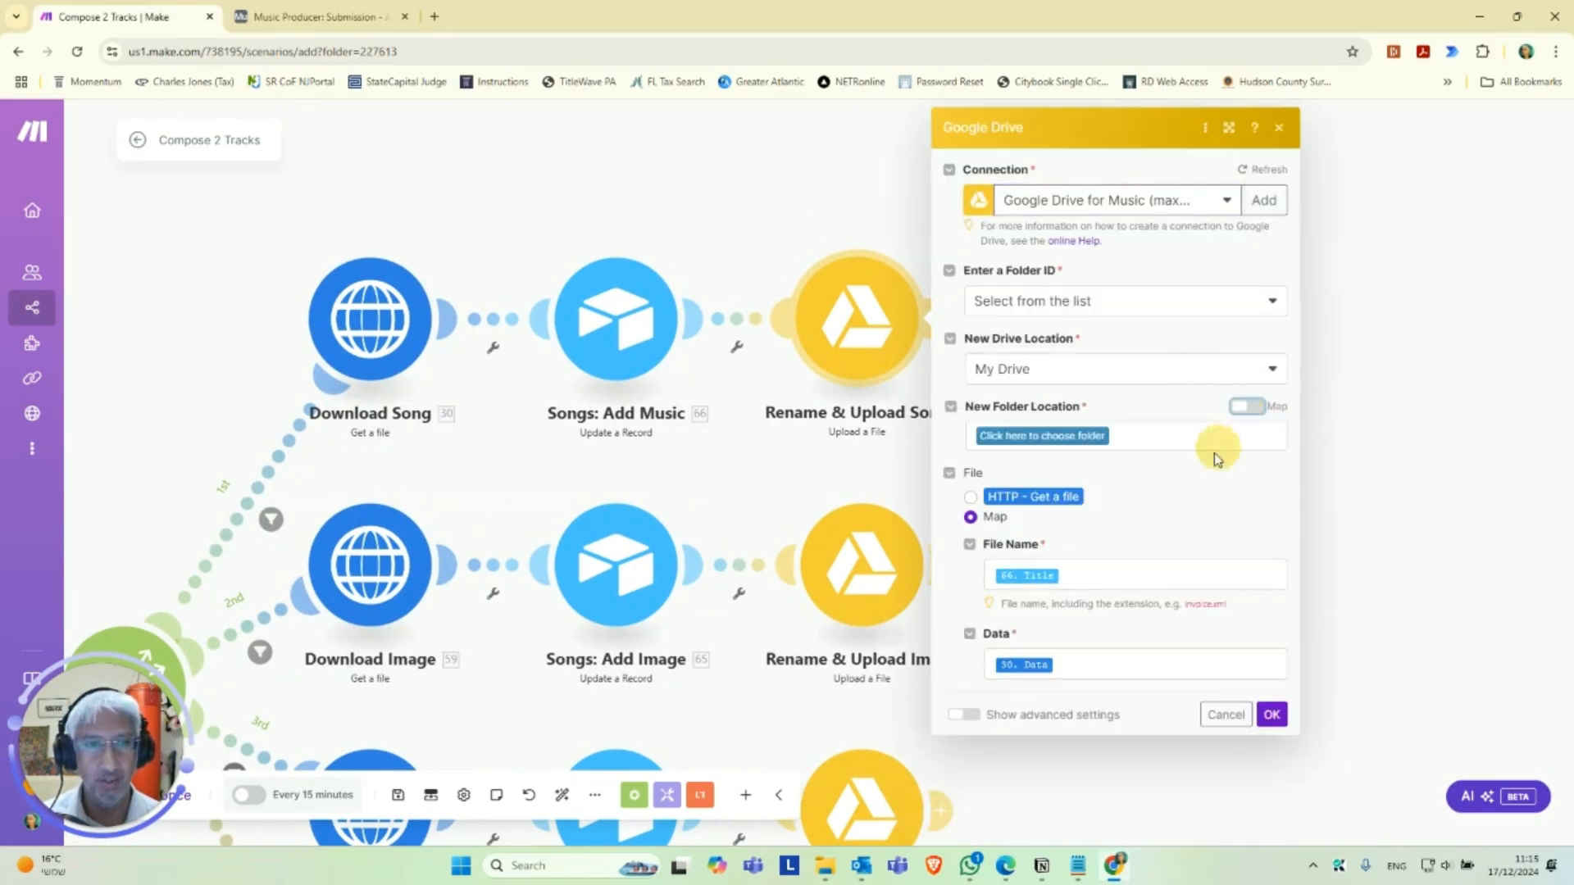
{"action": "left_click", "coordinate": [1063, 436]}
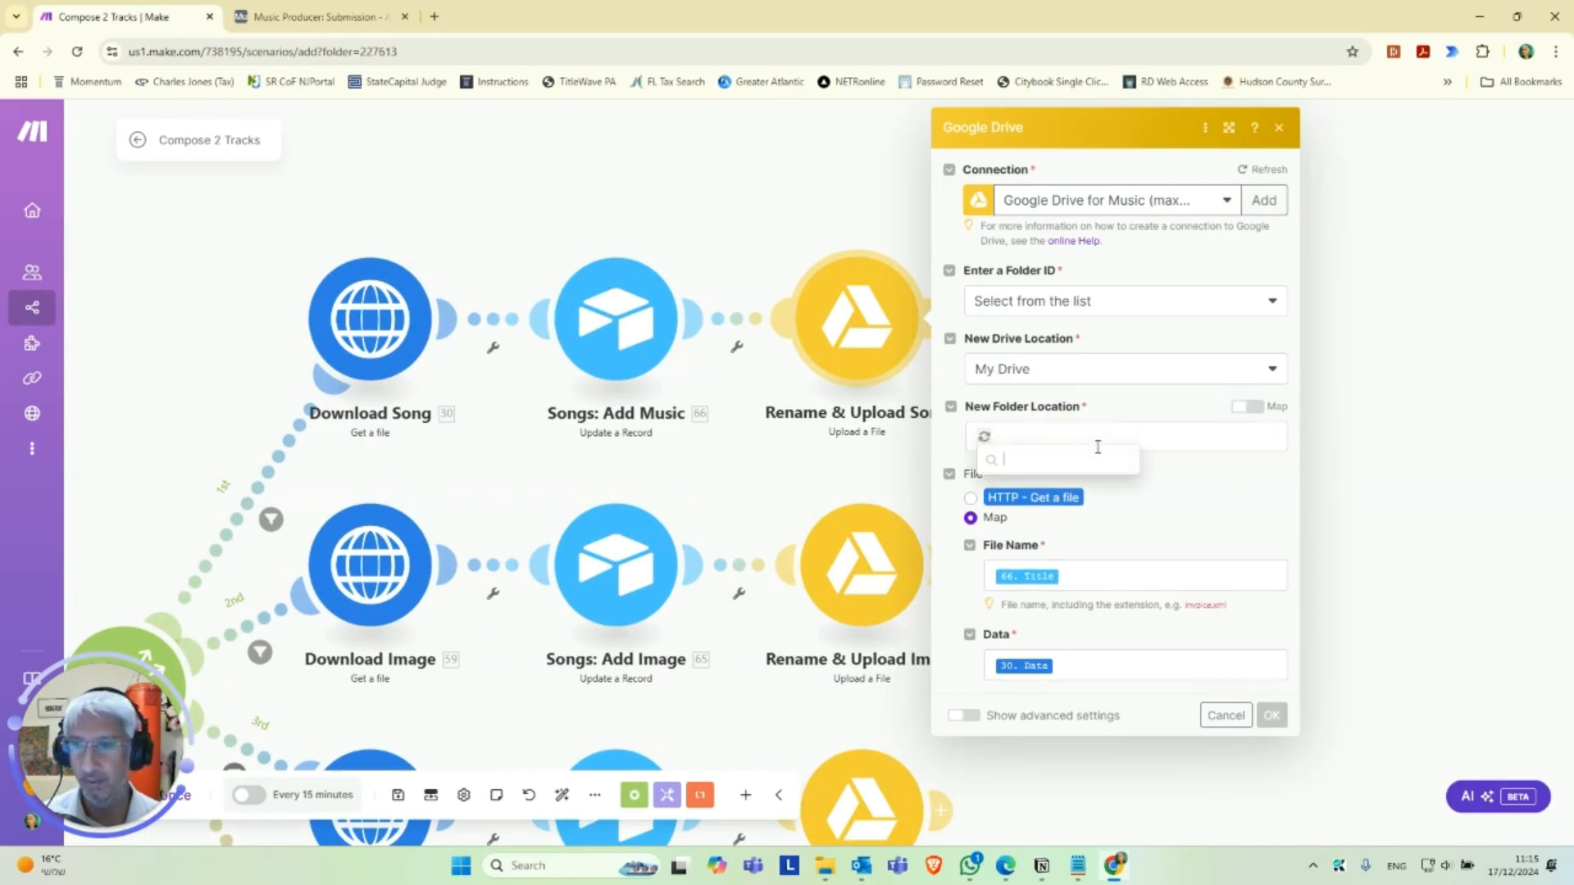
{"action": "left_click", "coordinate": [1084, 748]}
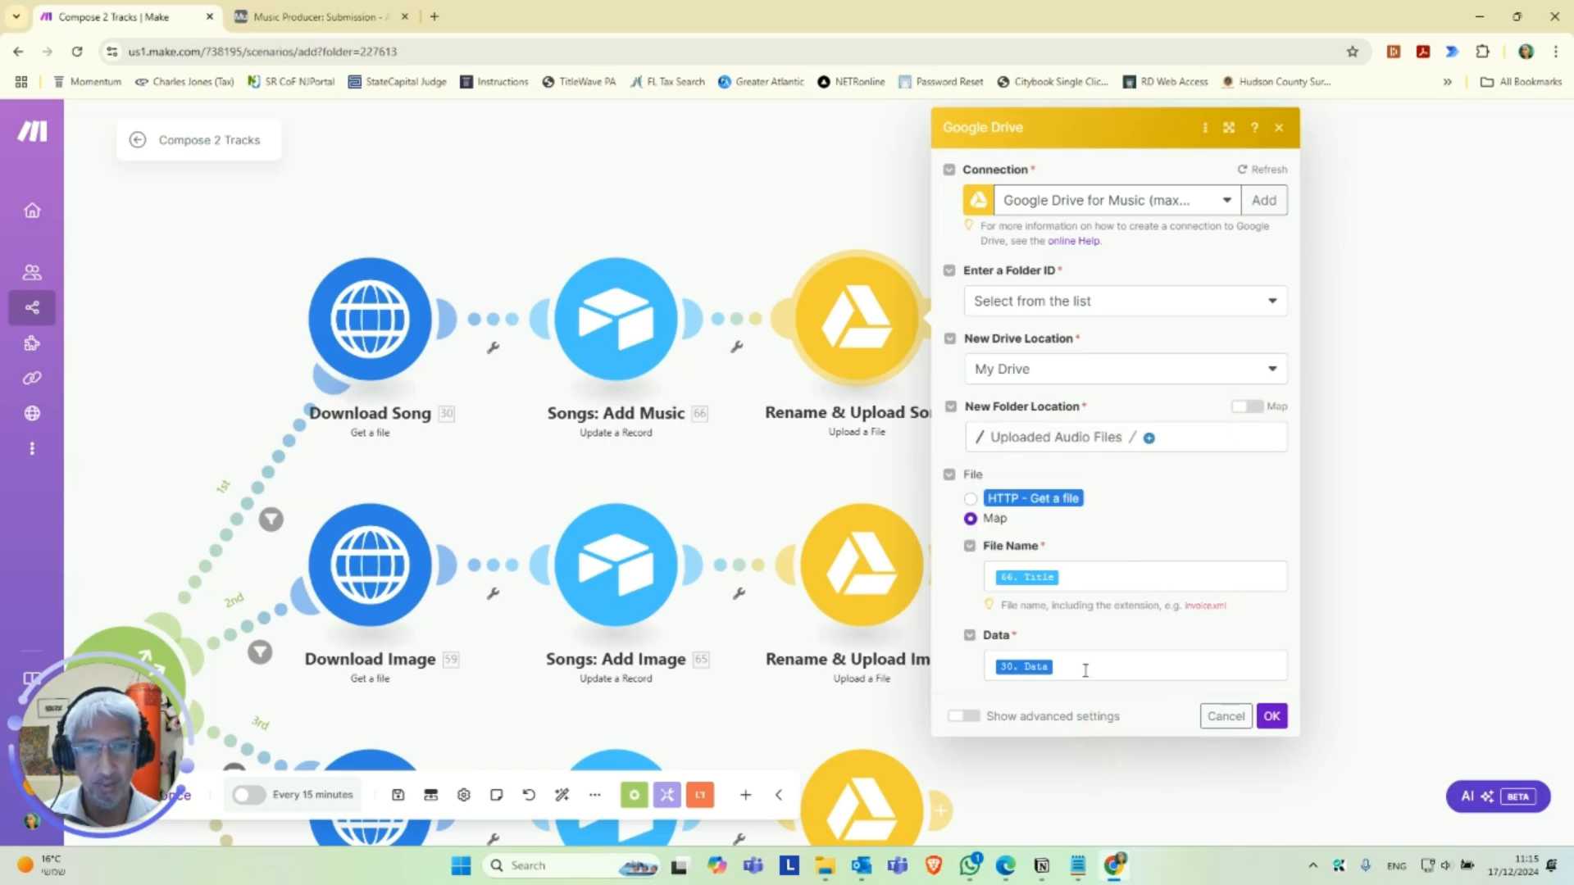
{"action": "left_click", "coordinate": [1149, 438]}
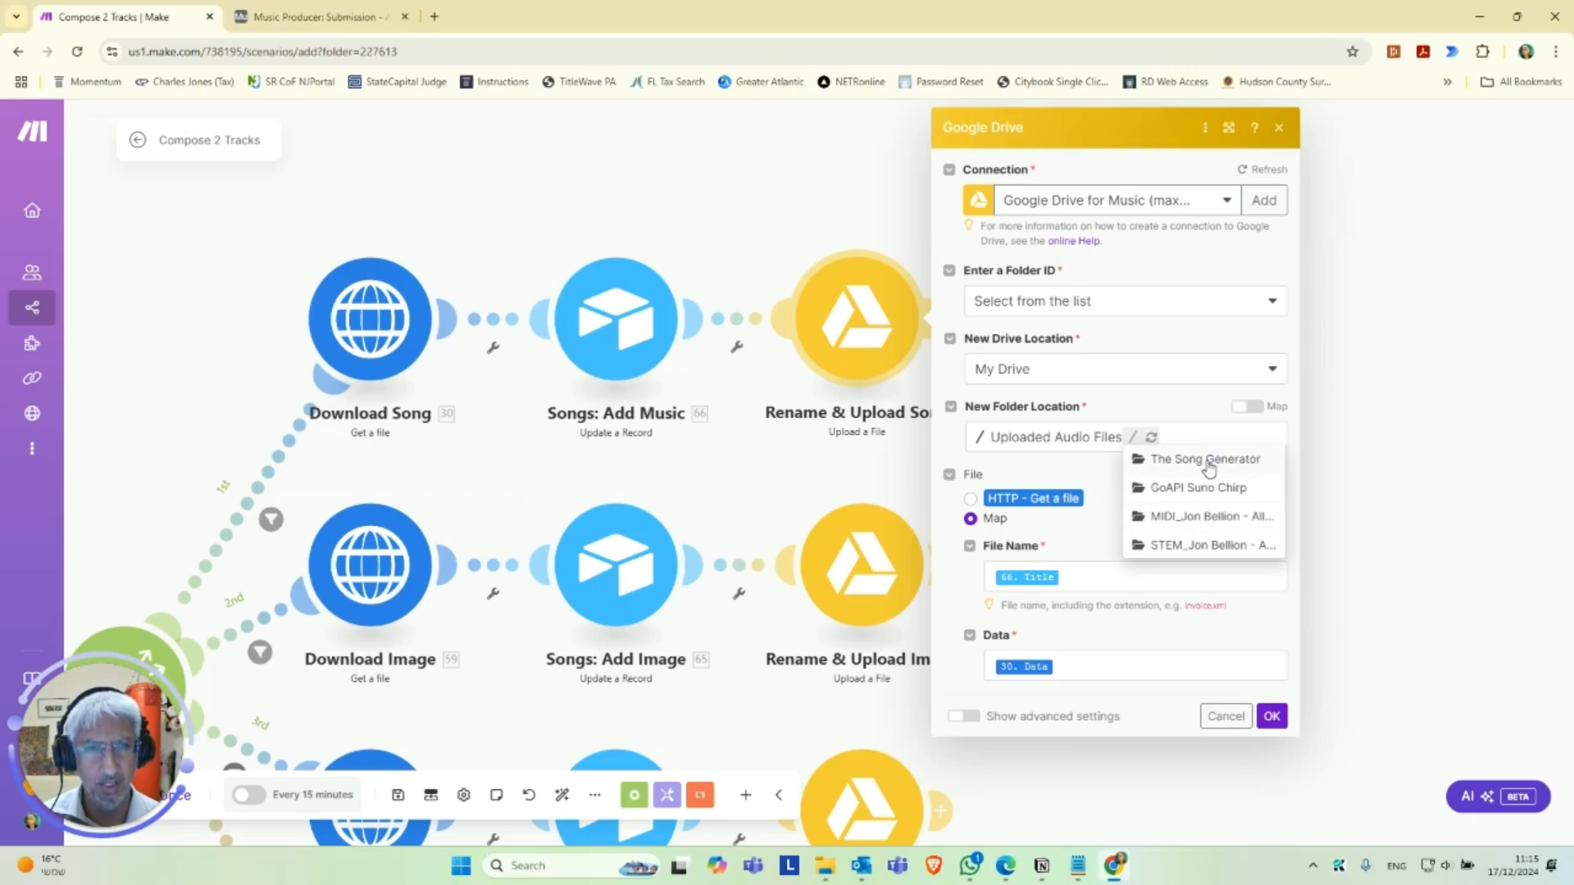
{"action": "left_click", "coordinate": [1209, 460]}
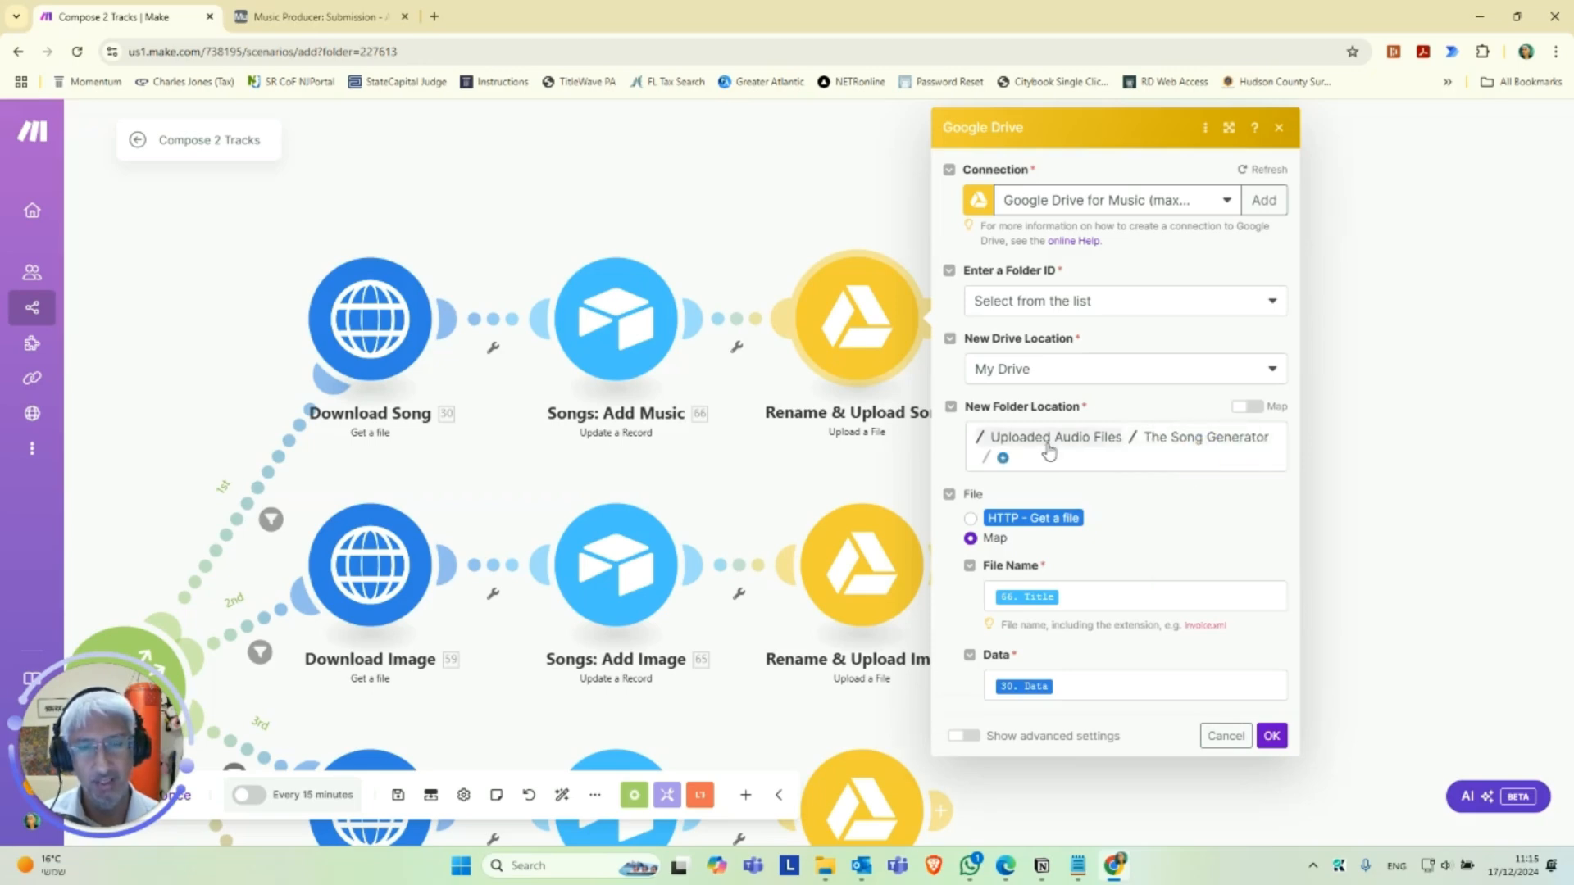
Re-enable mapping for the New Folder Location, append 90. GDrive Folder to the path, and save the Rename & Upload Song module.
{"action": "left_click", "coordinate": [1243, 405]}
{"action": "left_click", "coordinate": [1228, 459]}
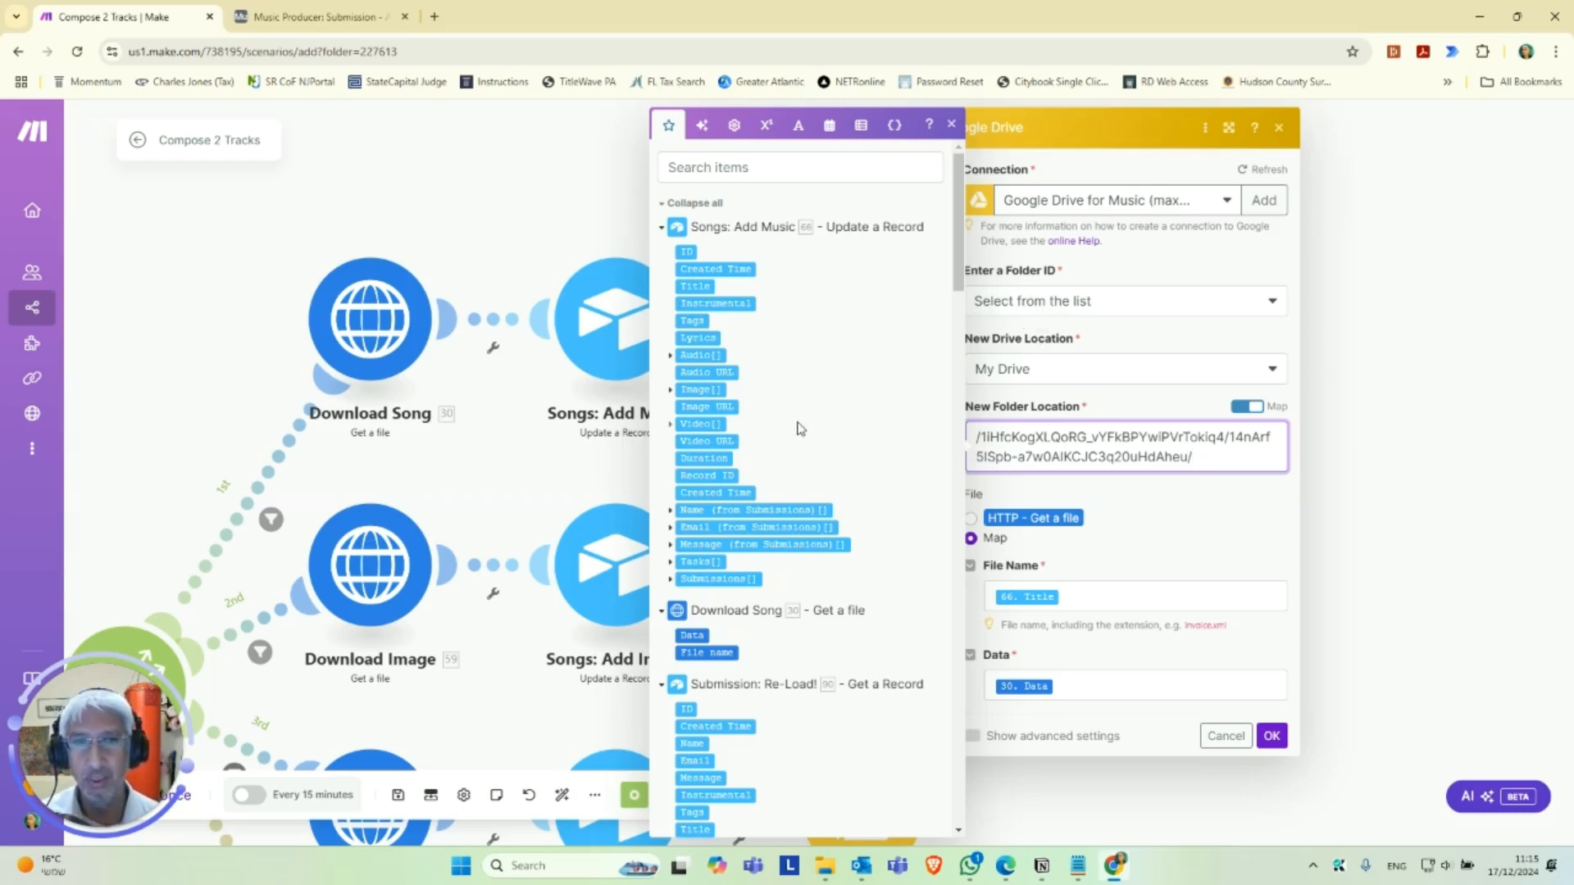
{"action": "scroll", "coordinate": [782, 447], "scroll_direction": "down", "scroll_amount": 4}
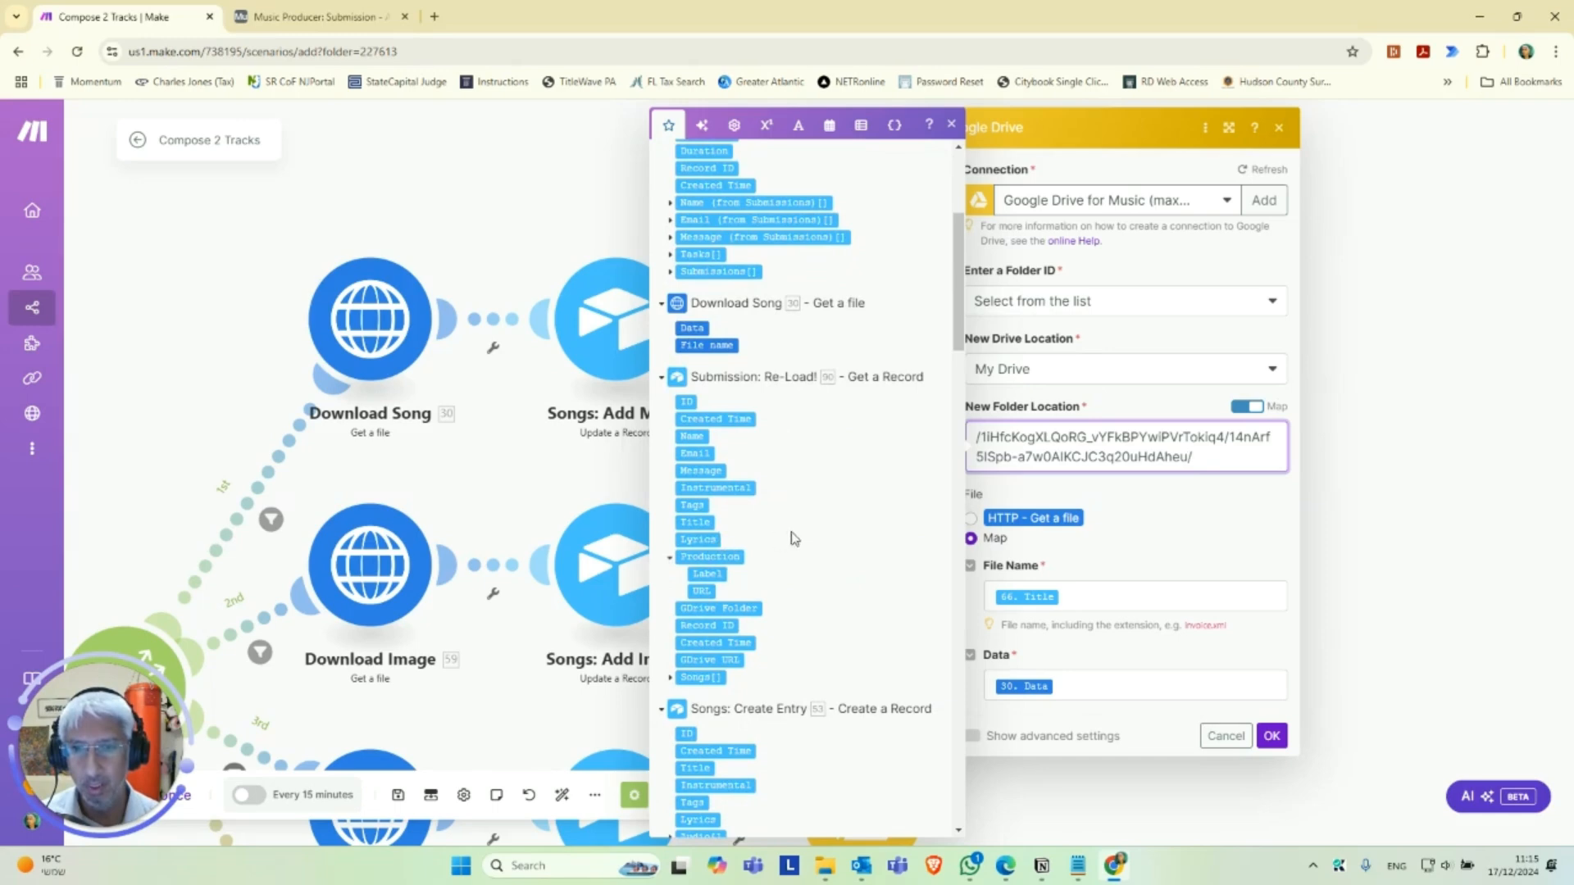
{"action": "scroll", "coordinate": [779, 541], "scroll_direction": "down", "scroll_amount": 1}
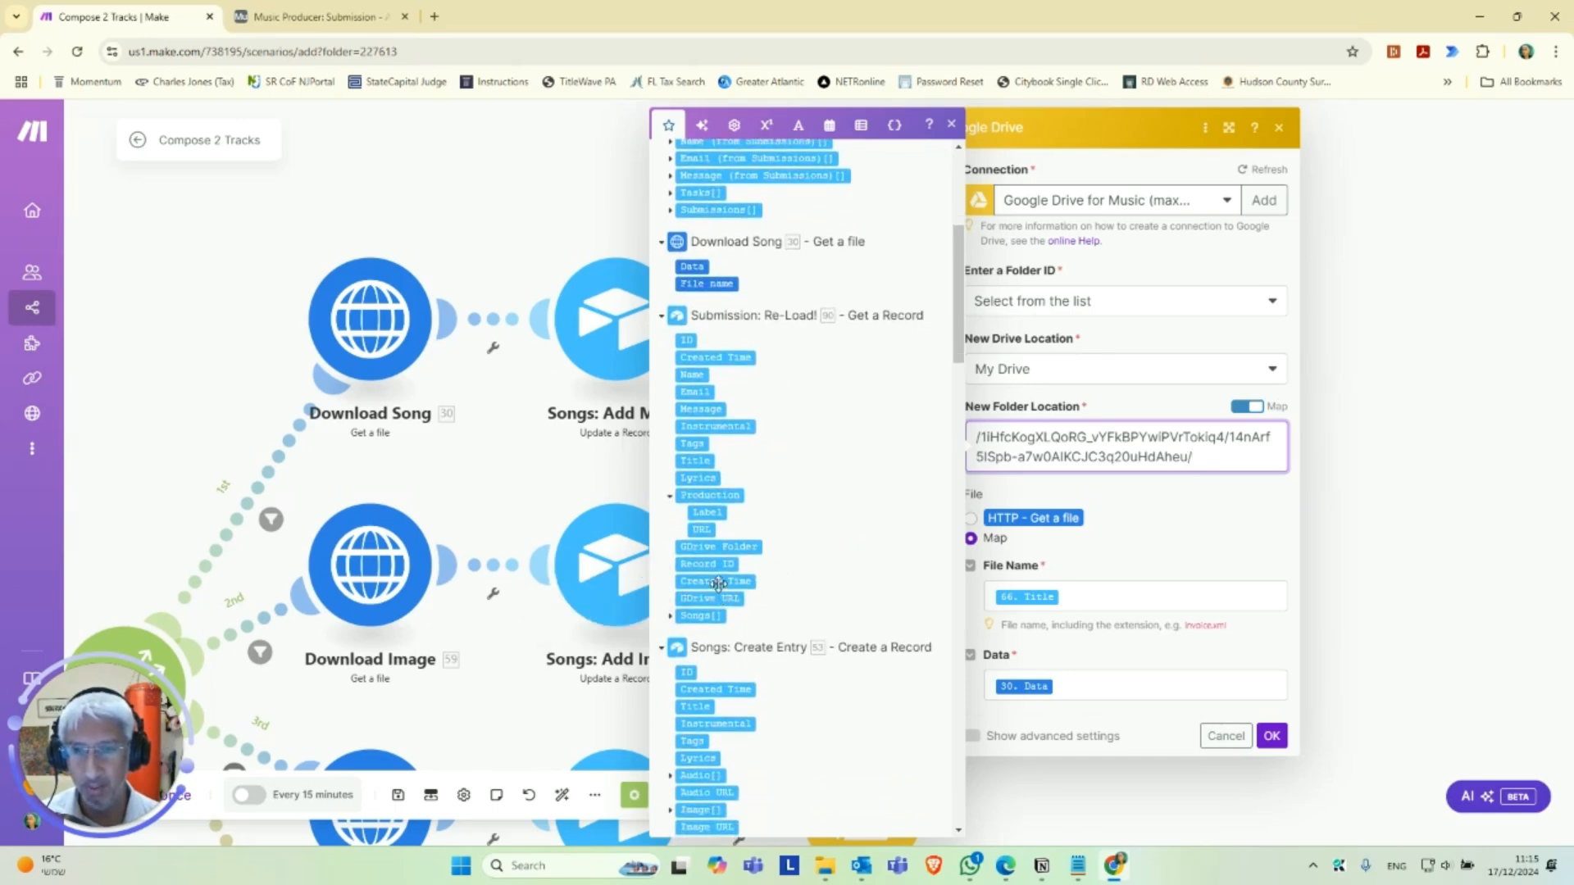
{"action": "left_click", "coordinate": [740, 545]}
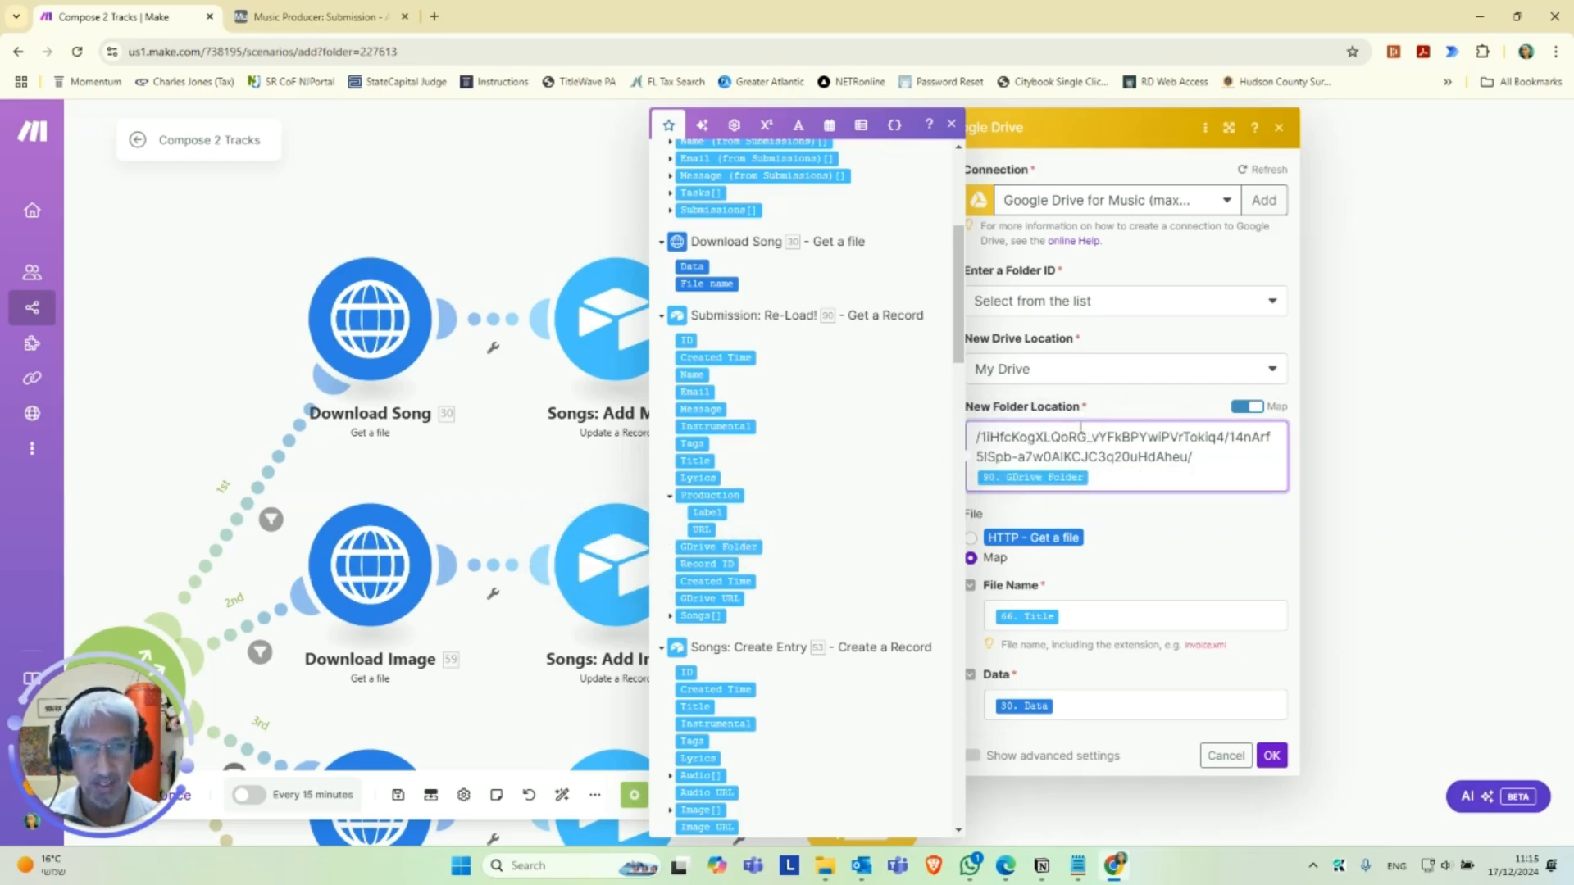
{"action": "left_click", "coordinate": [1128, 615]}
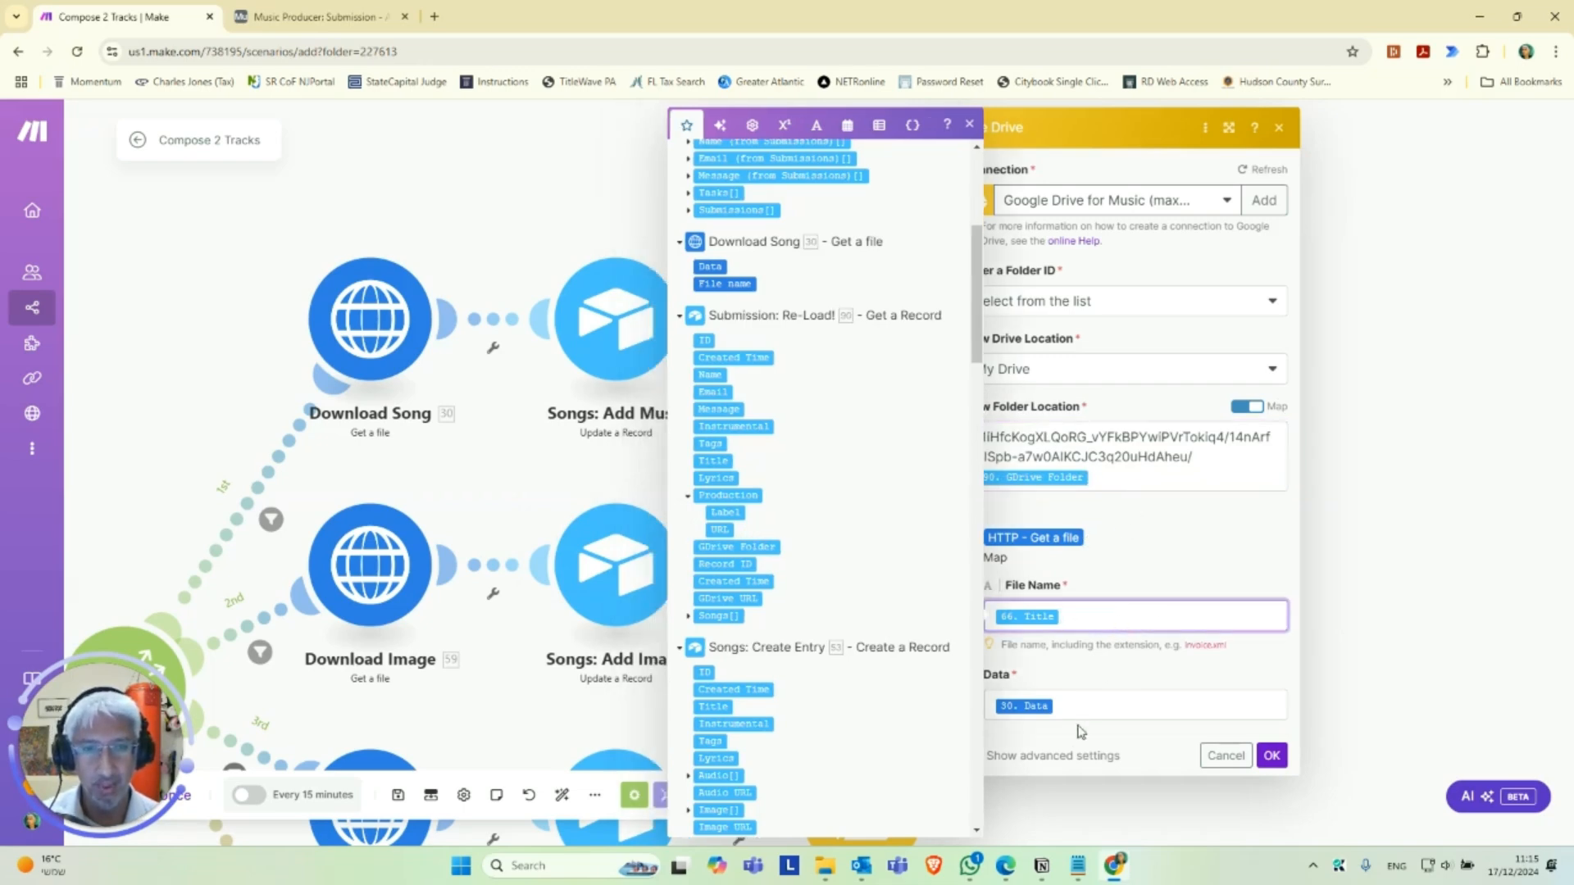
{"action": "left_click", "coordinate": [1273, 759]}
Check the URL mapped in the Download Image module and close its settings.
{"action": "left_click_drag", "start_coordinate": [1044, 443], "coordinate": [1263, 277]}
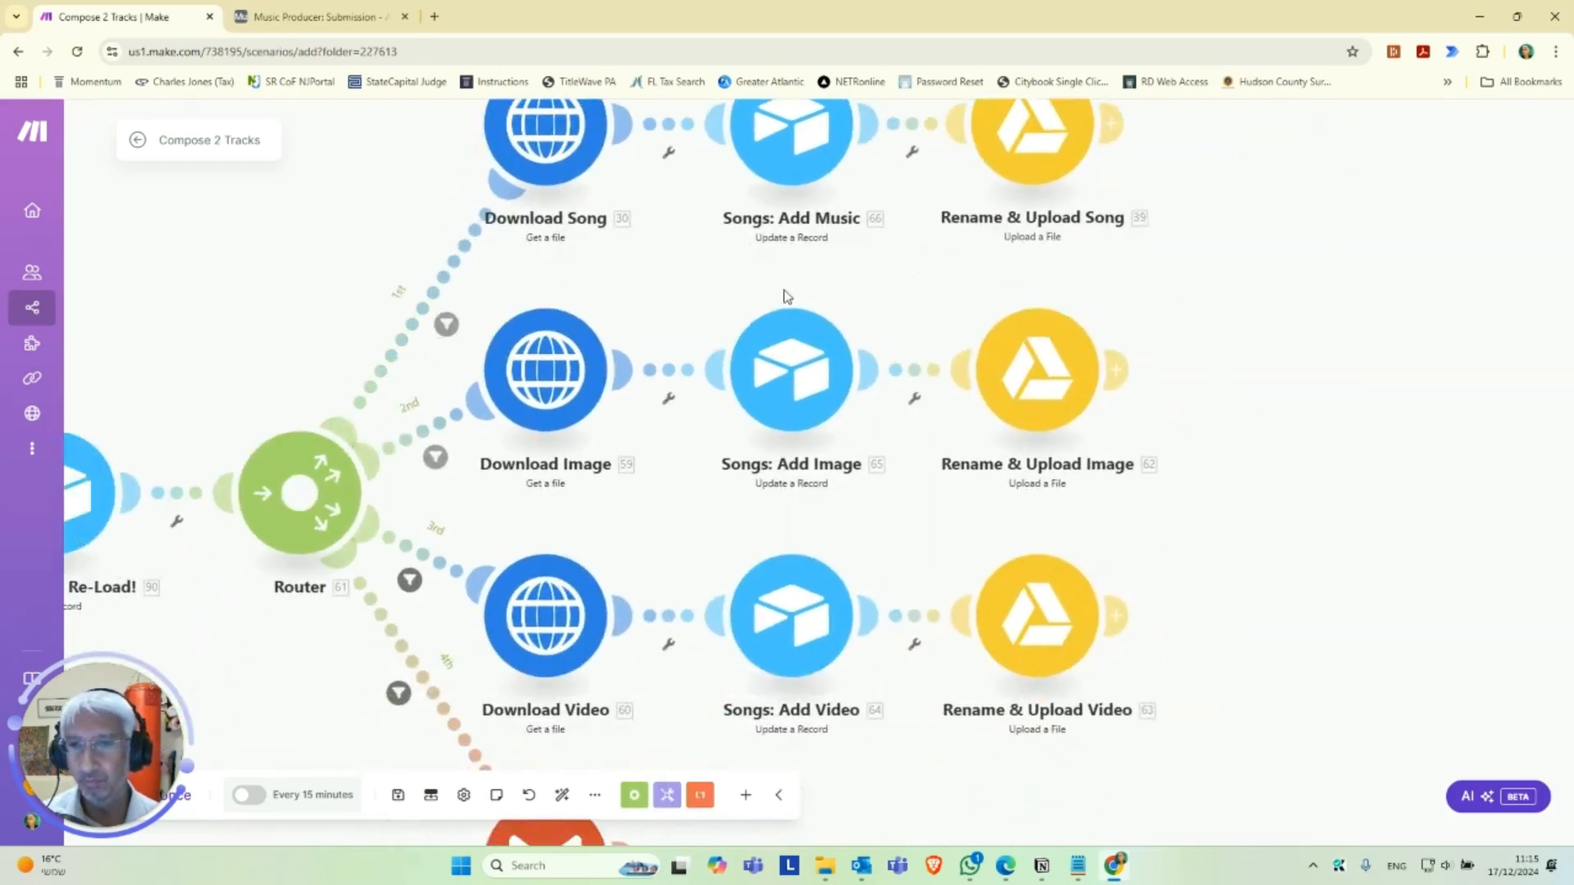
{"action": "left_click_drag", "start_coordinate": [339, 263], "coordinate": [405, 221]}
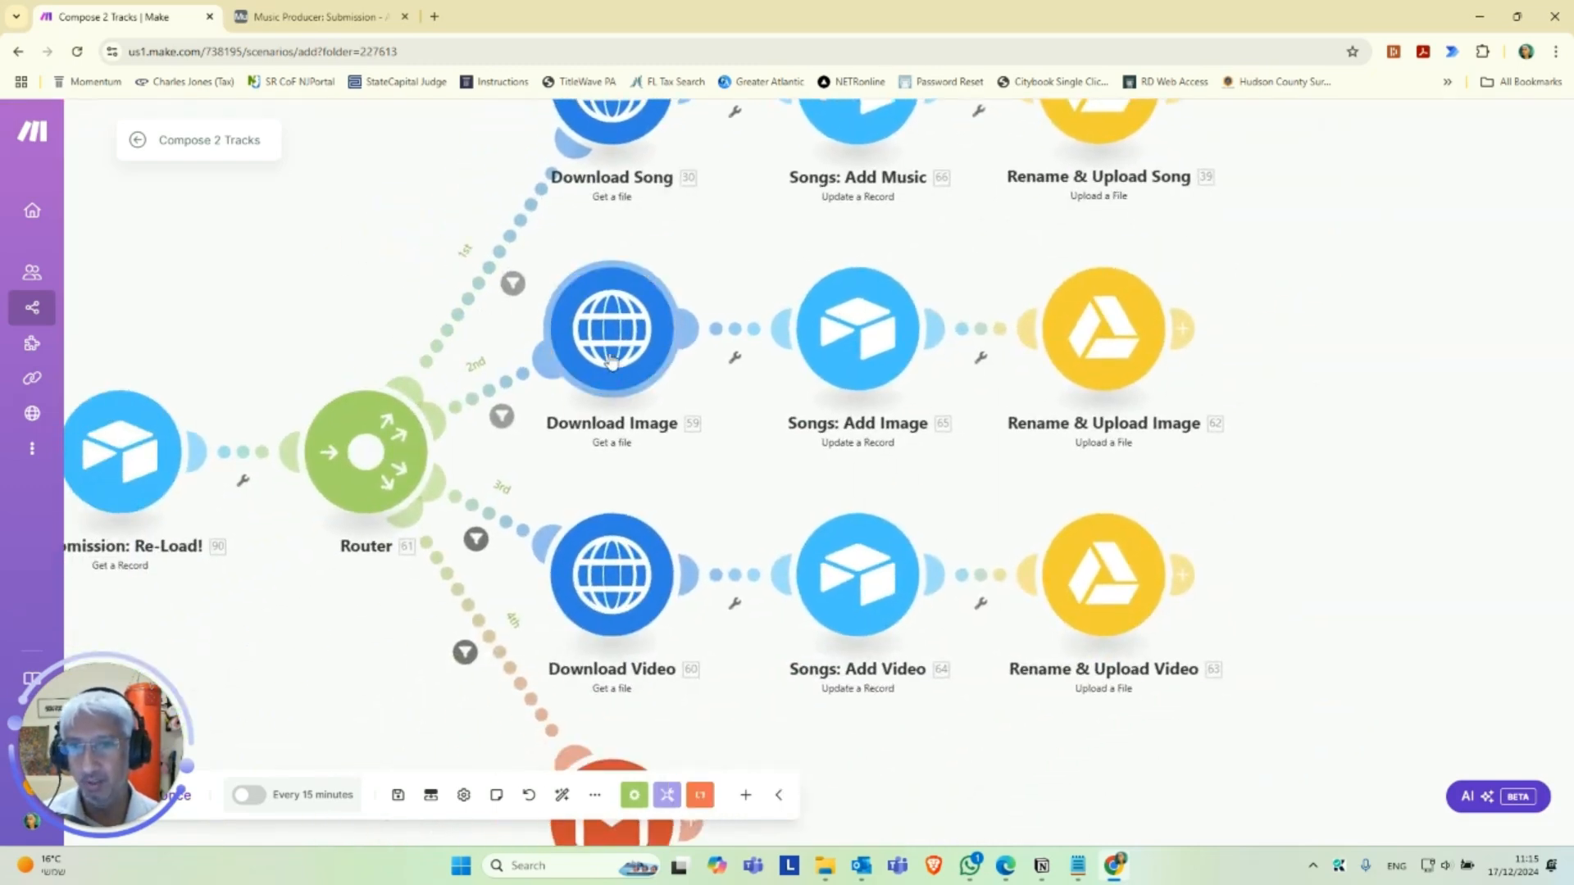
{"action": "left_click", "coordinate": [613, 361]}
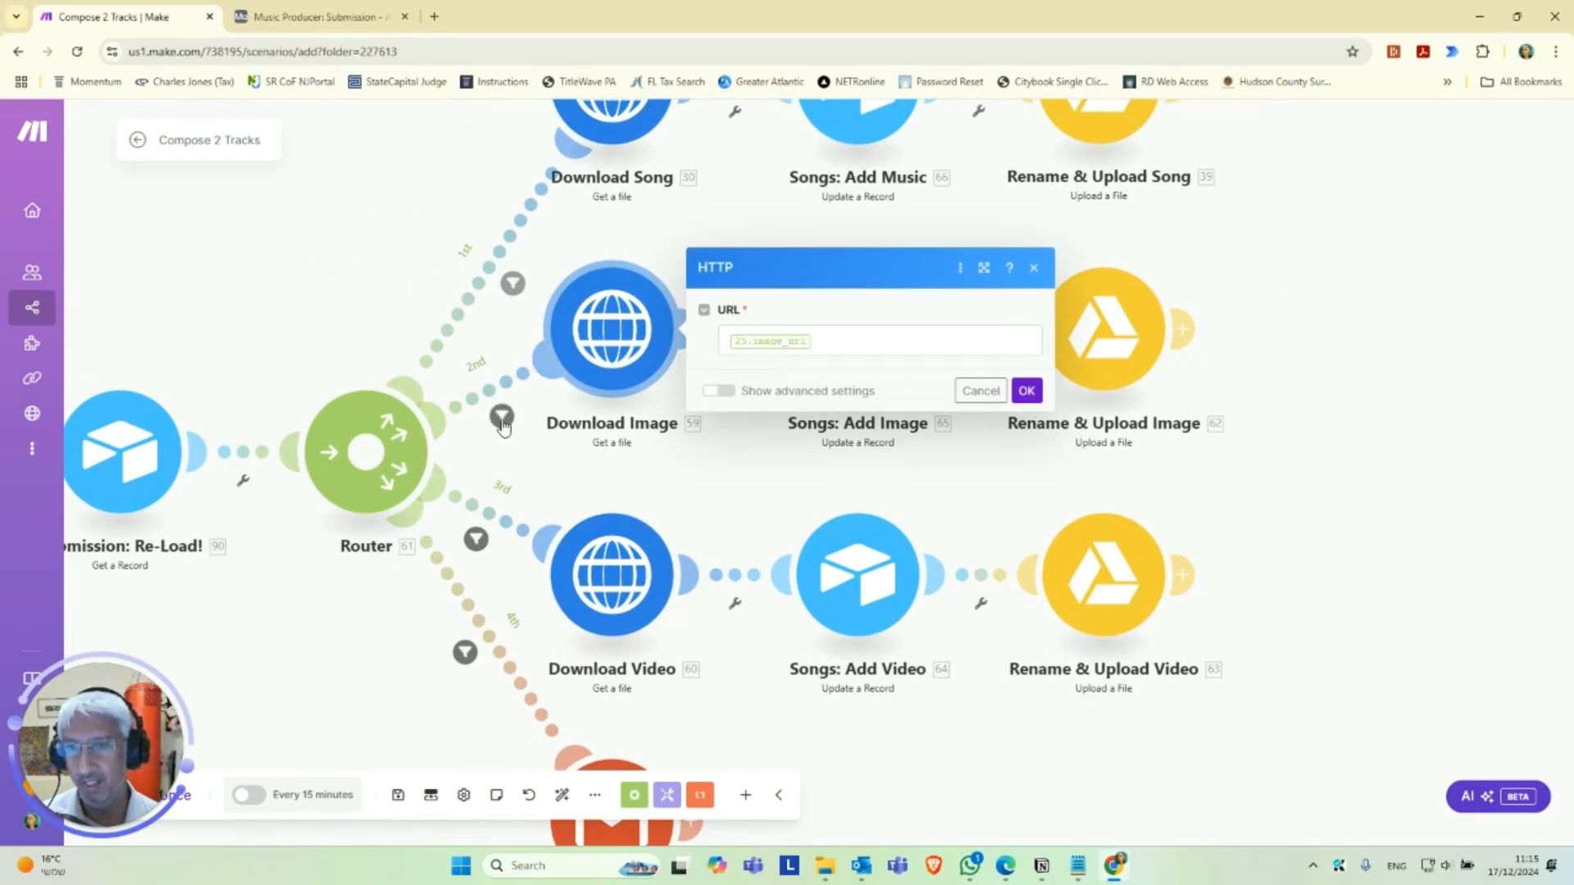
{"action": "left_click", "coordinate": [623, 441]}
Open the Songs: Add Image module and select the Music Connection - Airtable connection.
{"action": "left_click_drag", "start_coordinate": [781, 460], "coordinate": [595, 461]}
{"action": "left_click", "coordinate": [683, 341]}
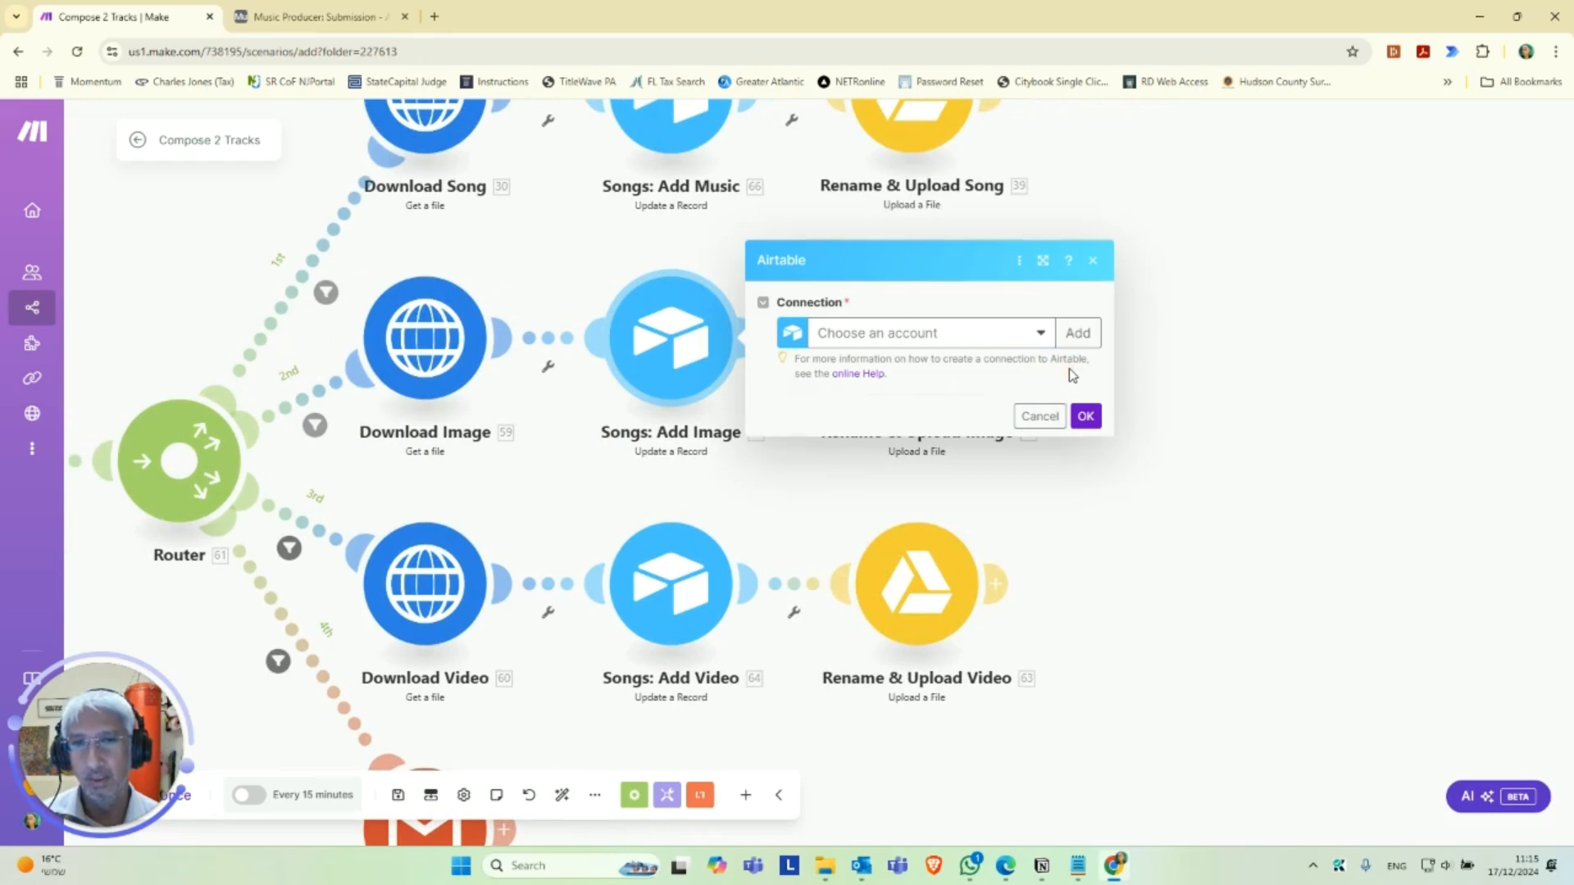
{"action": "left_click", "coordinate": [982, 331]}
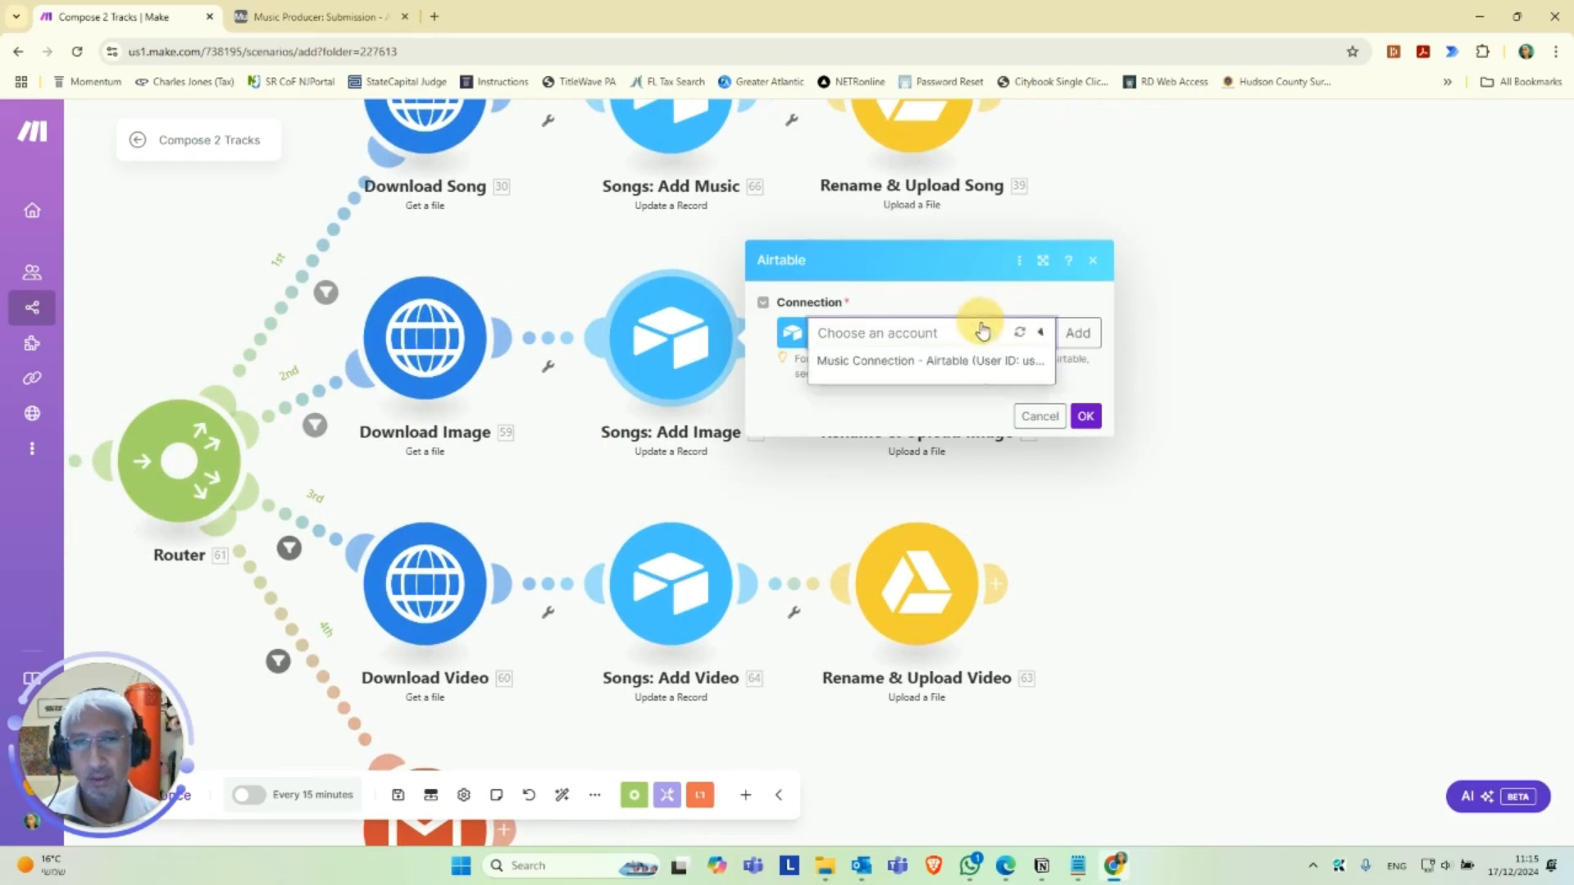
{"action": "left_click", "coordinate": [900, 363]}
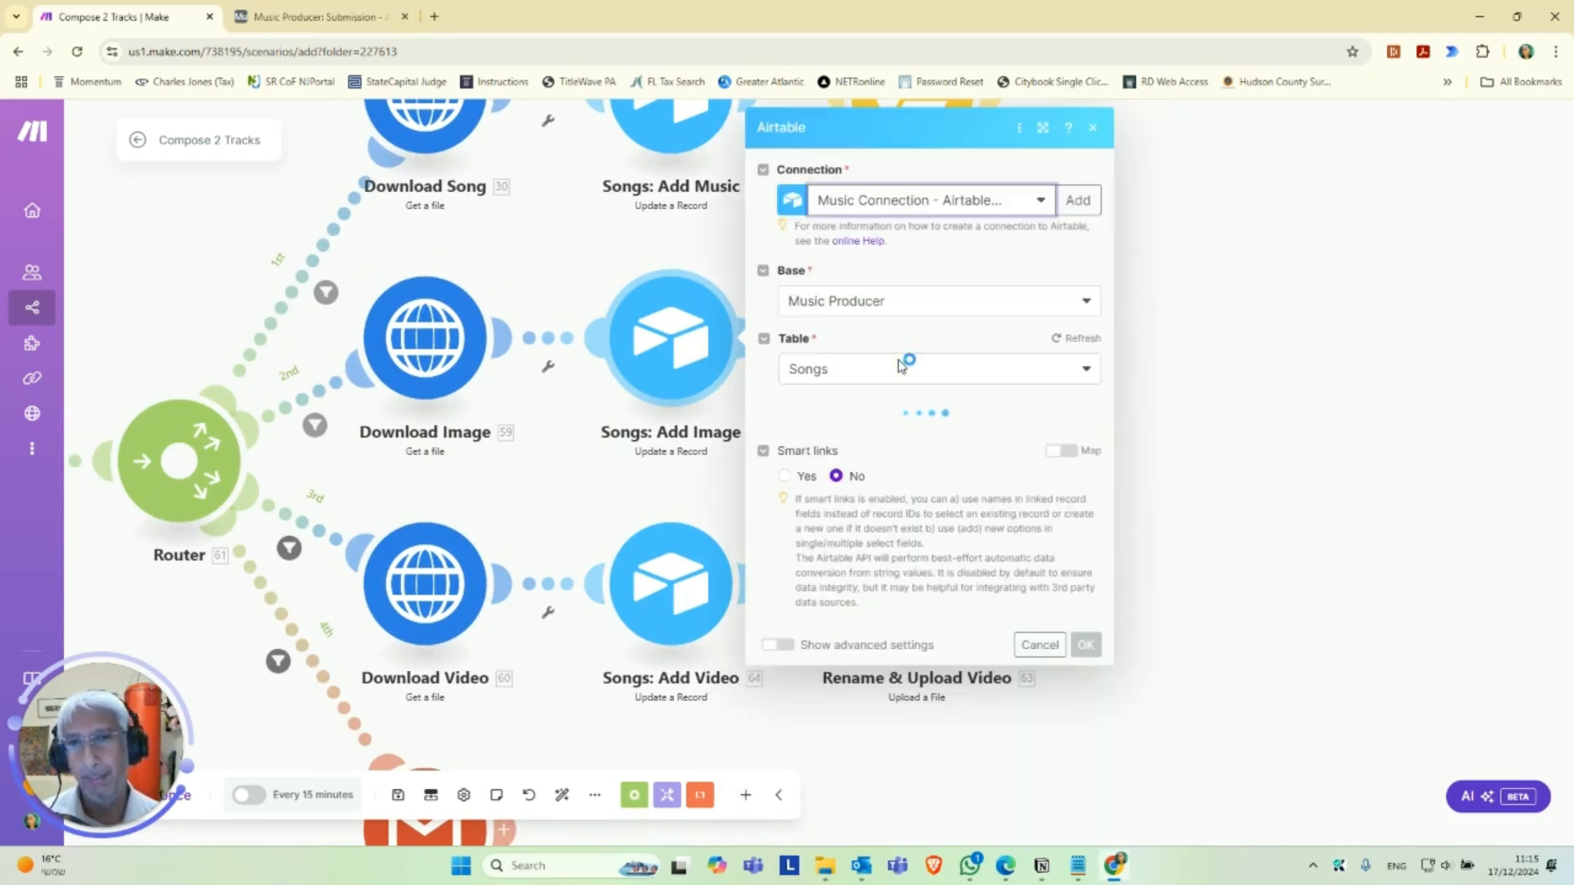
Set the Songs: Add Image module's base to the second Music Producer entry and its table to that base's Songs.
{"action": "left_click", "coordinate": [955, 307]}
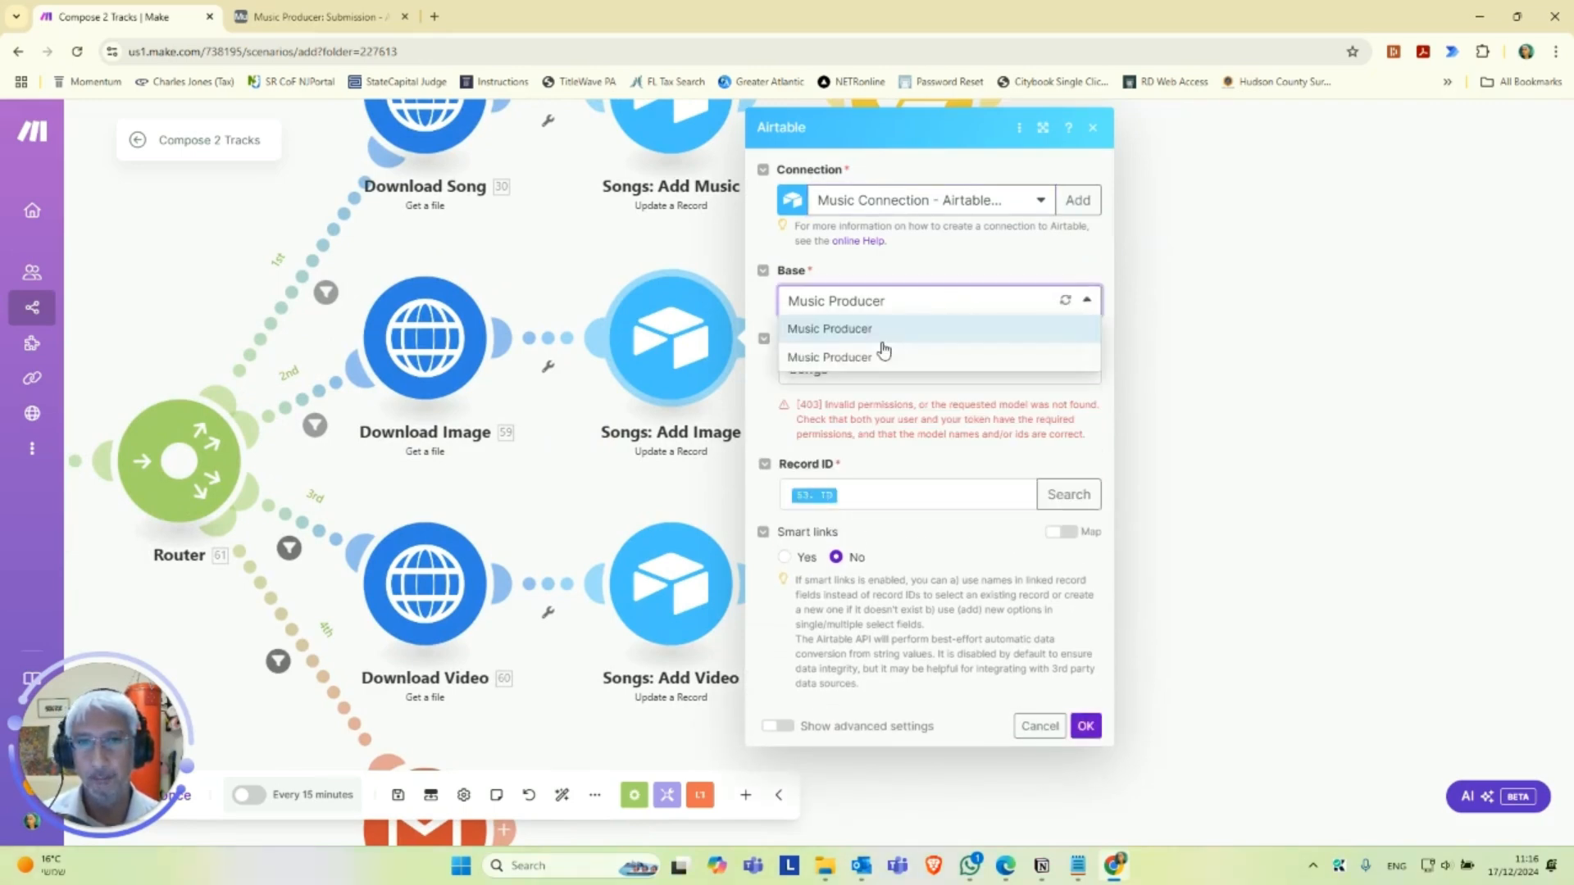
{"action": "left_click", "coordinate": [885, 356]}
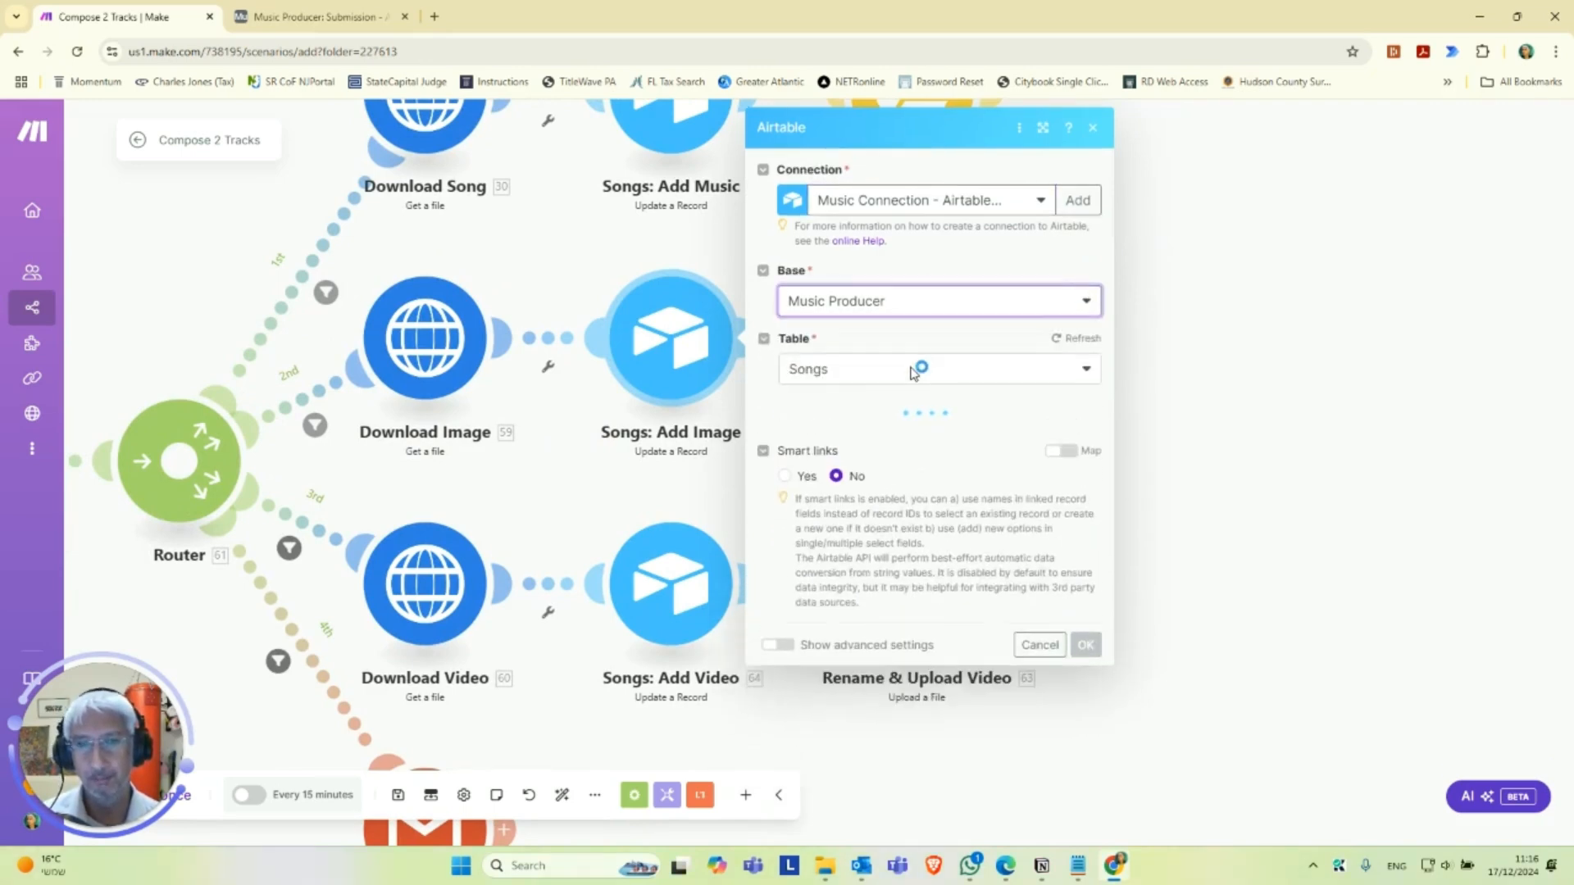
{"action": "left_click", "coordinate": [903, 379]}
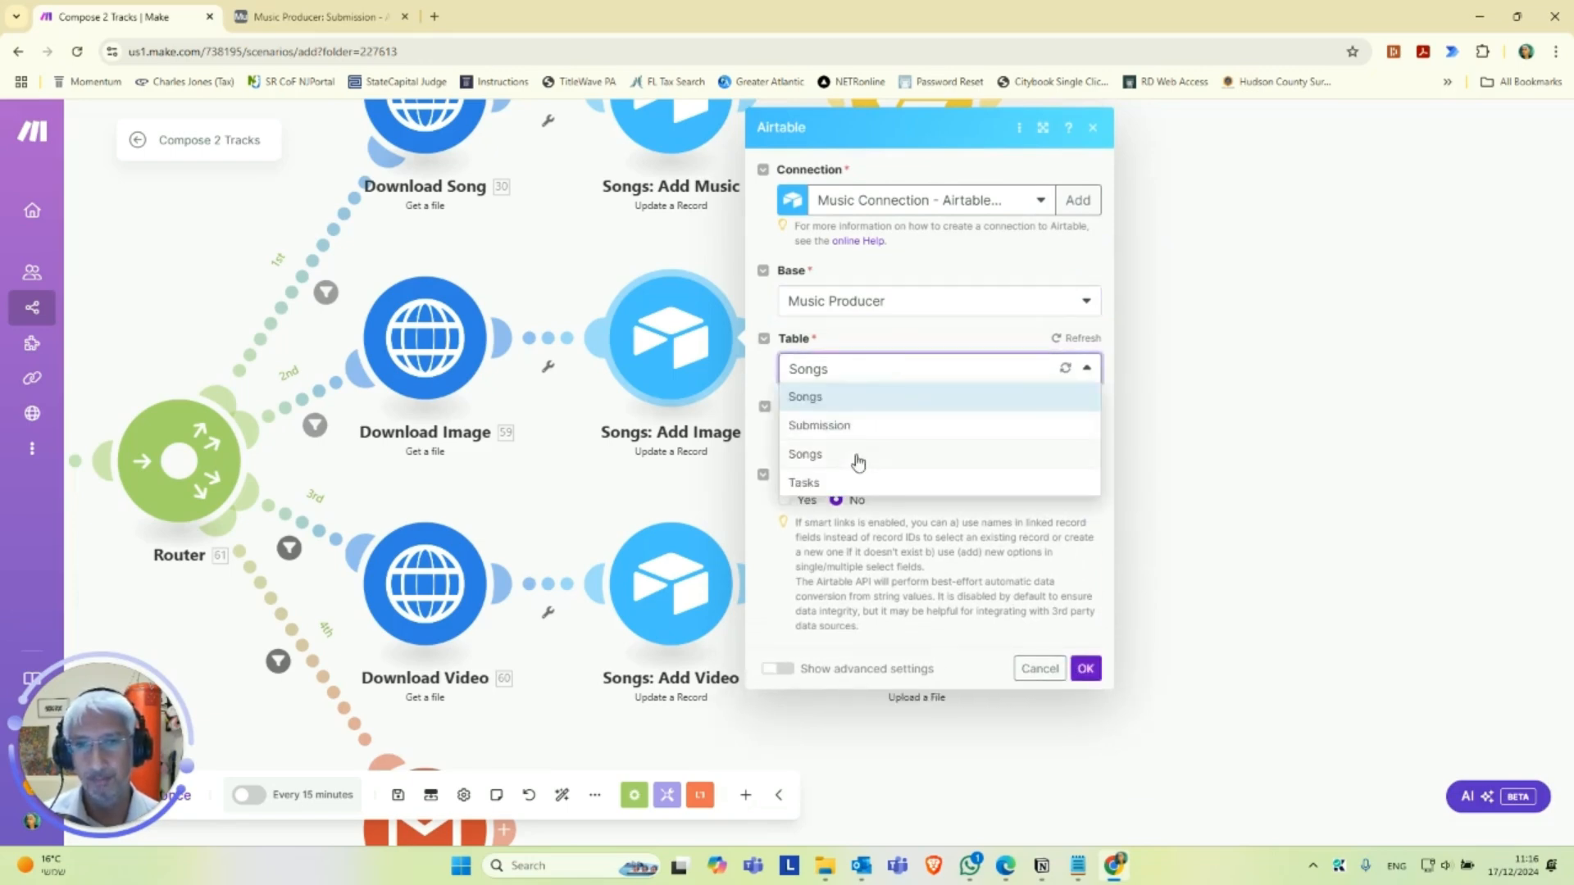
{"action": "left_click", "coordinate": [854, 452]}
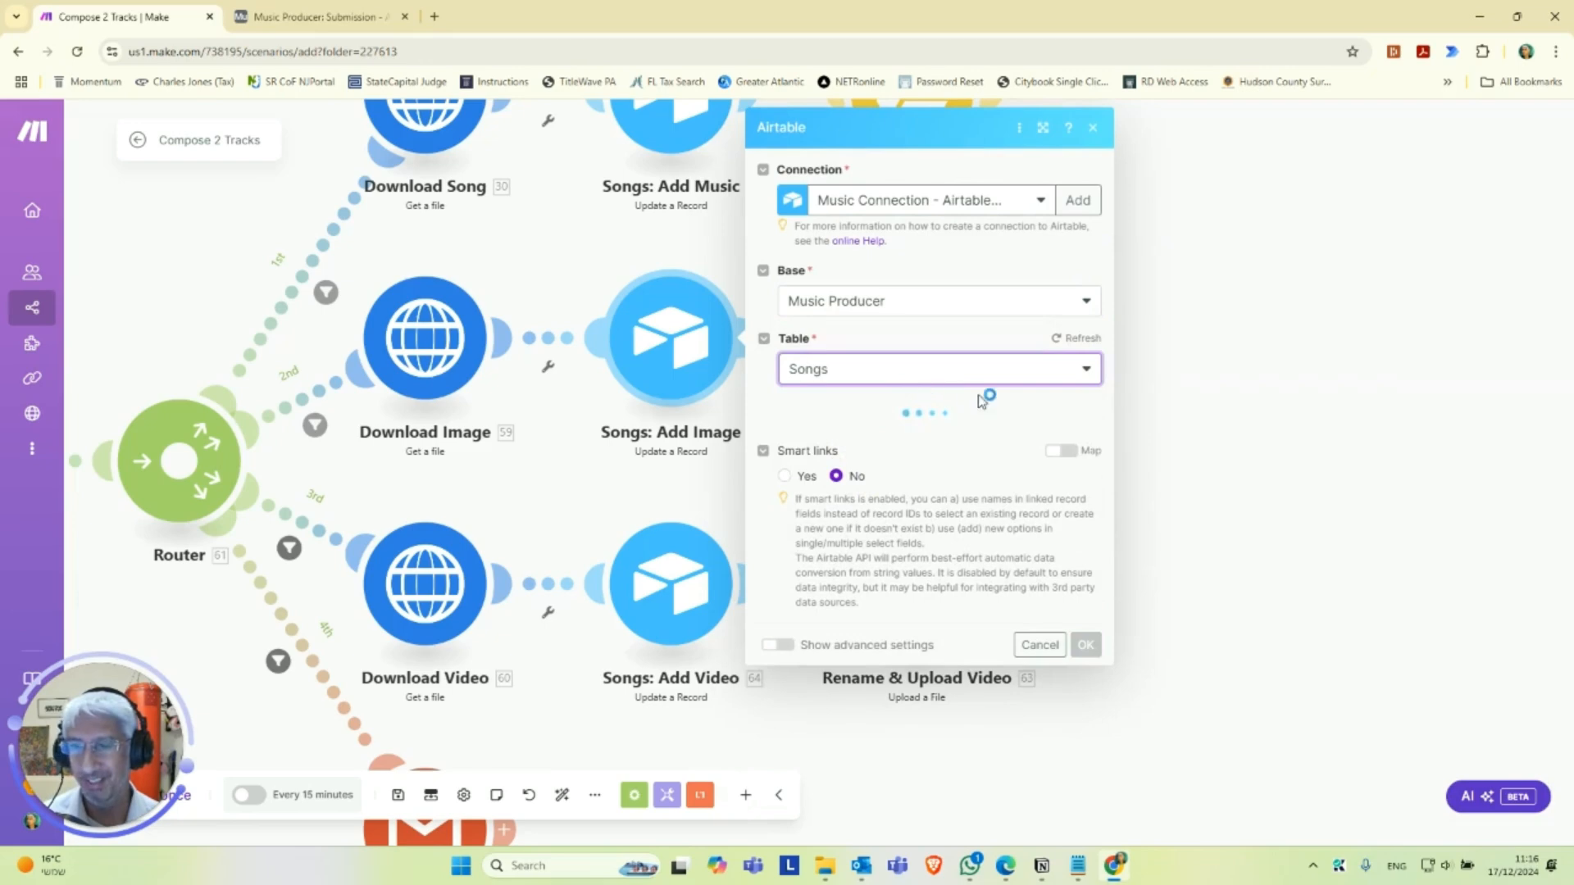
Add an Image attachment item to the Songs: Add Image record with 53. Image URL as its file URL.
{"action": "scroll", "coordinate": [991, 467], "scroll_direction": "down", "scroll_amount": 3}
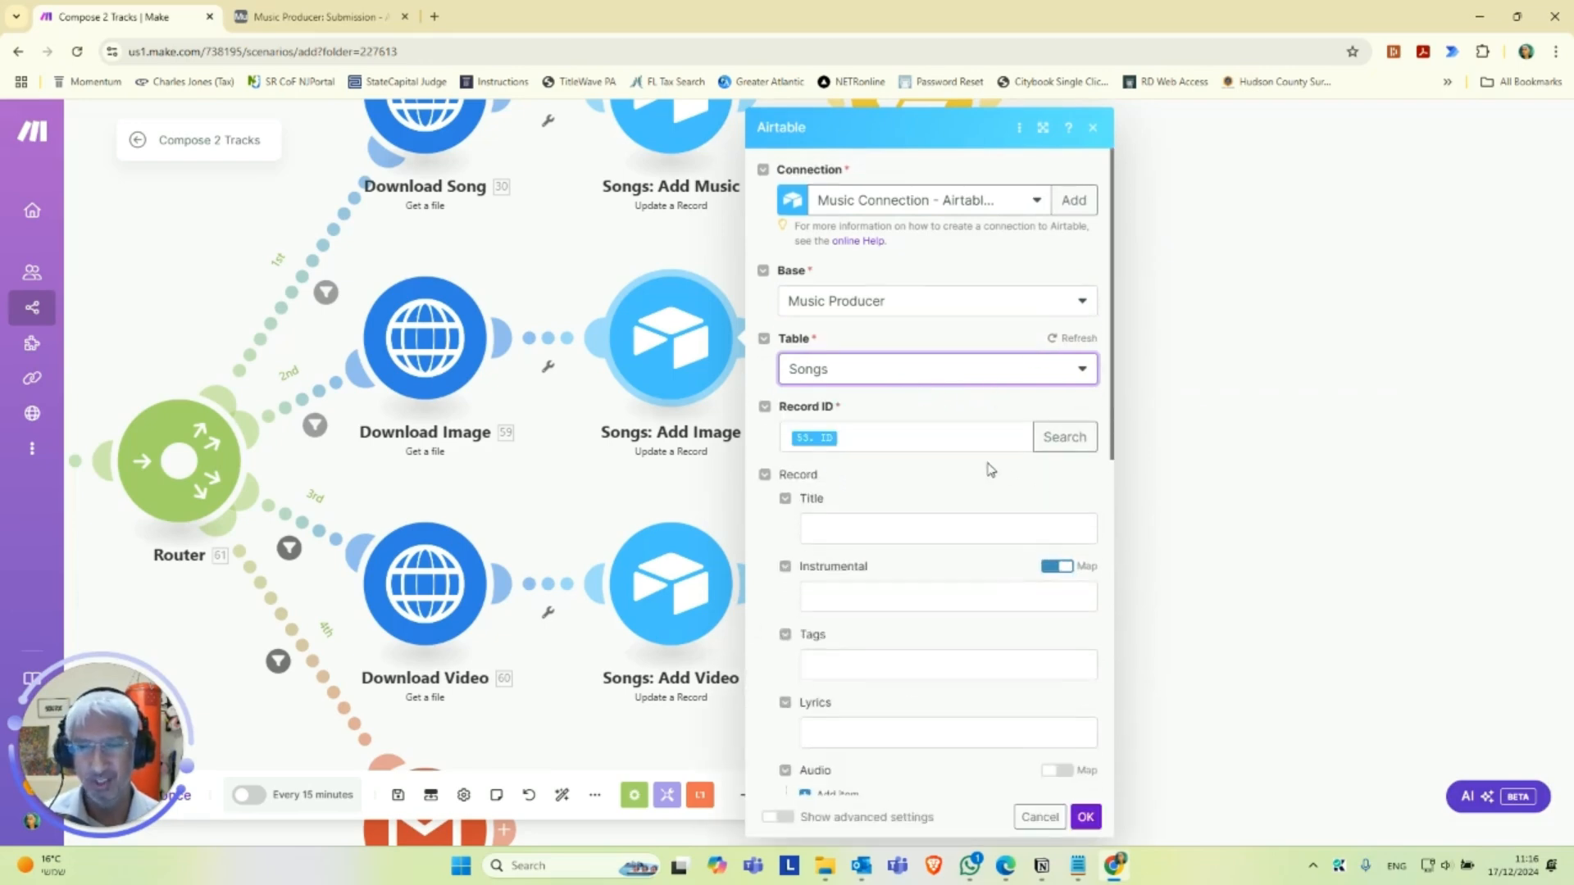
{"action": "scroll", "coordinate": [942, 426], "scroll_direction": "down", "scroll_amount": 3}
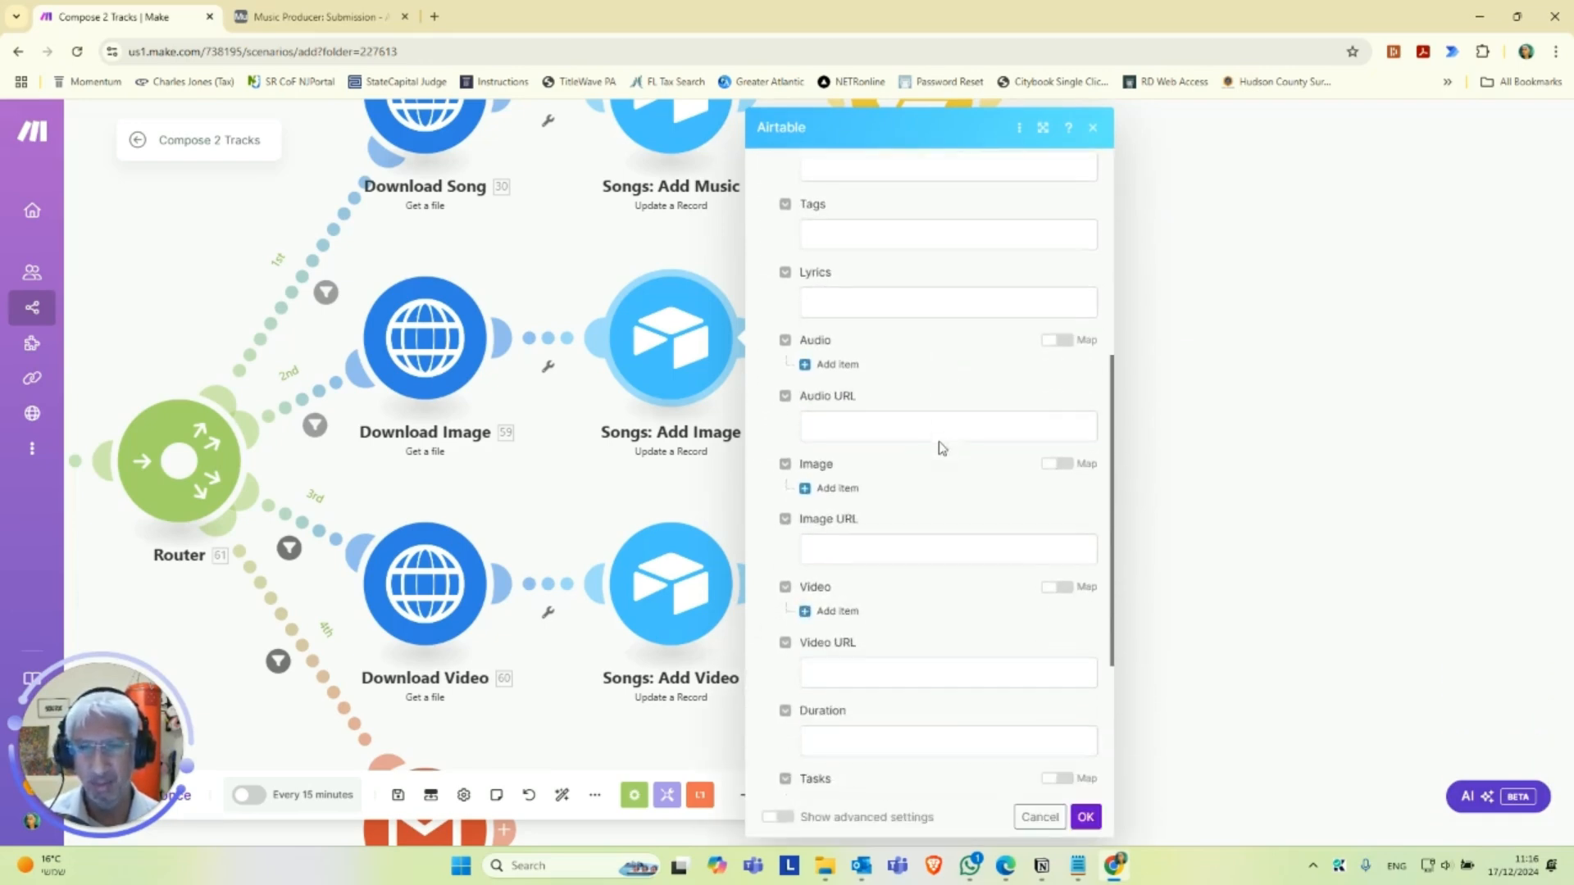
{"action": "scroll", "coordinate": [890, 479], "scroll_direction": "down", "scroll_amount": 2}
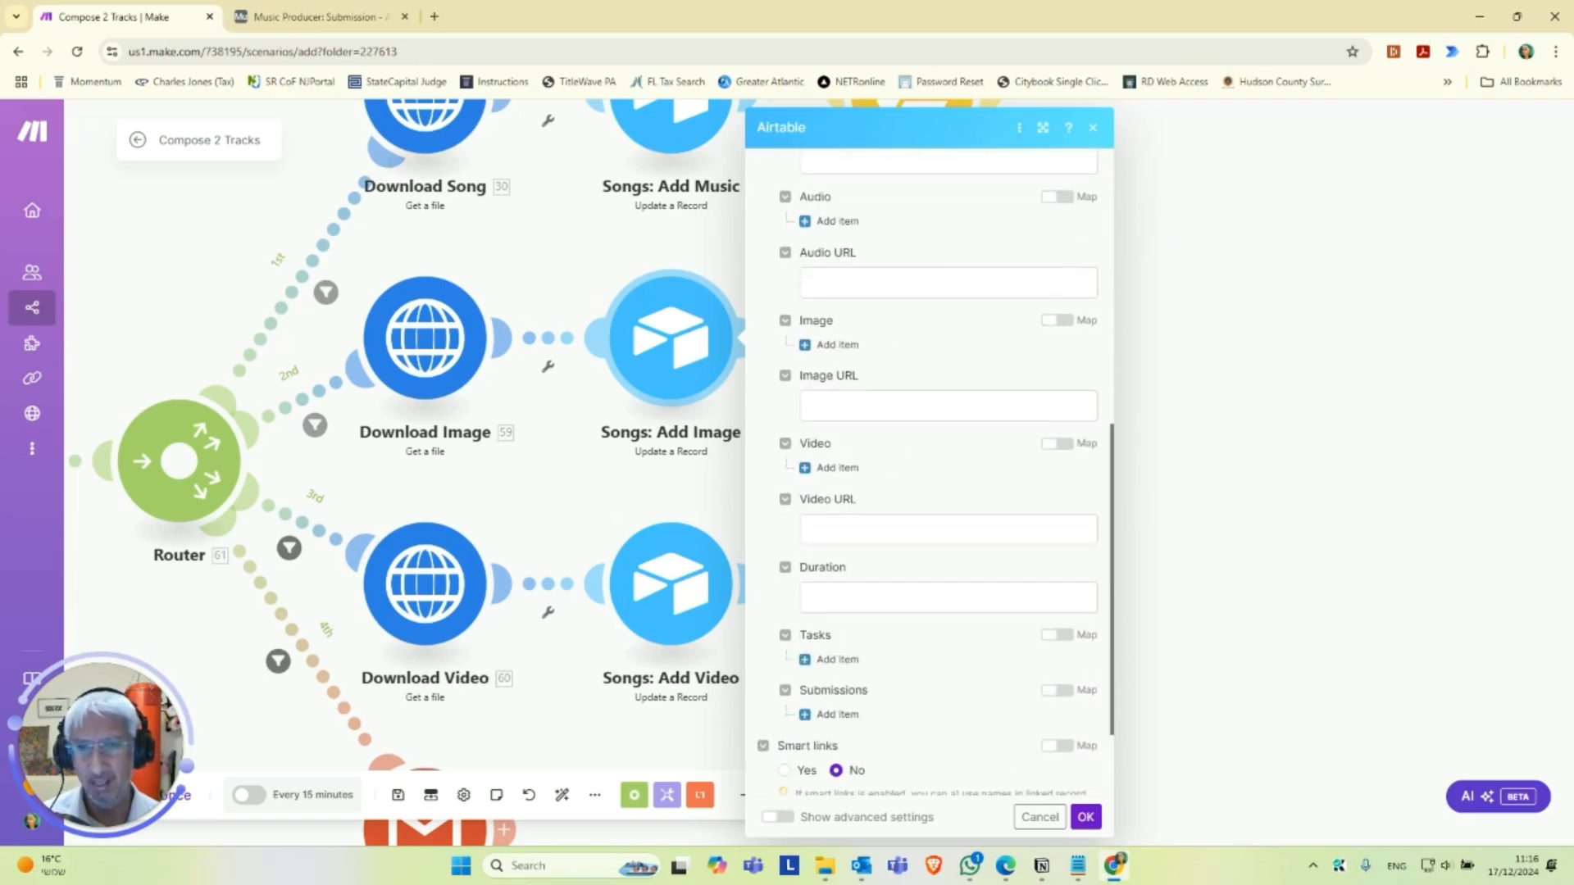
{"action": "key", "text": "alt+Tab"}
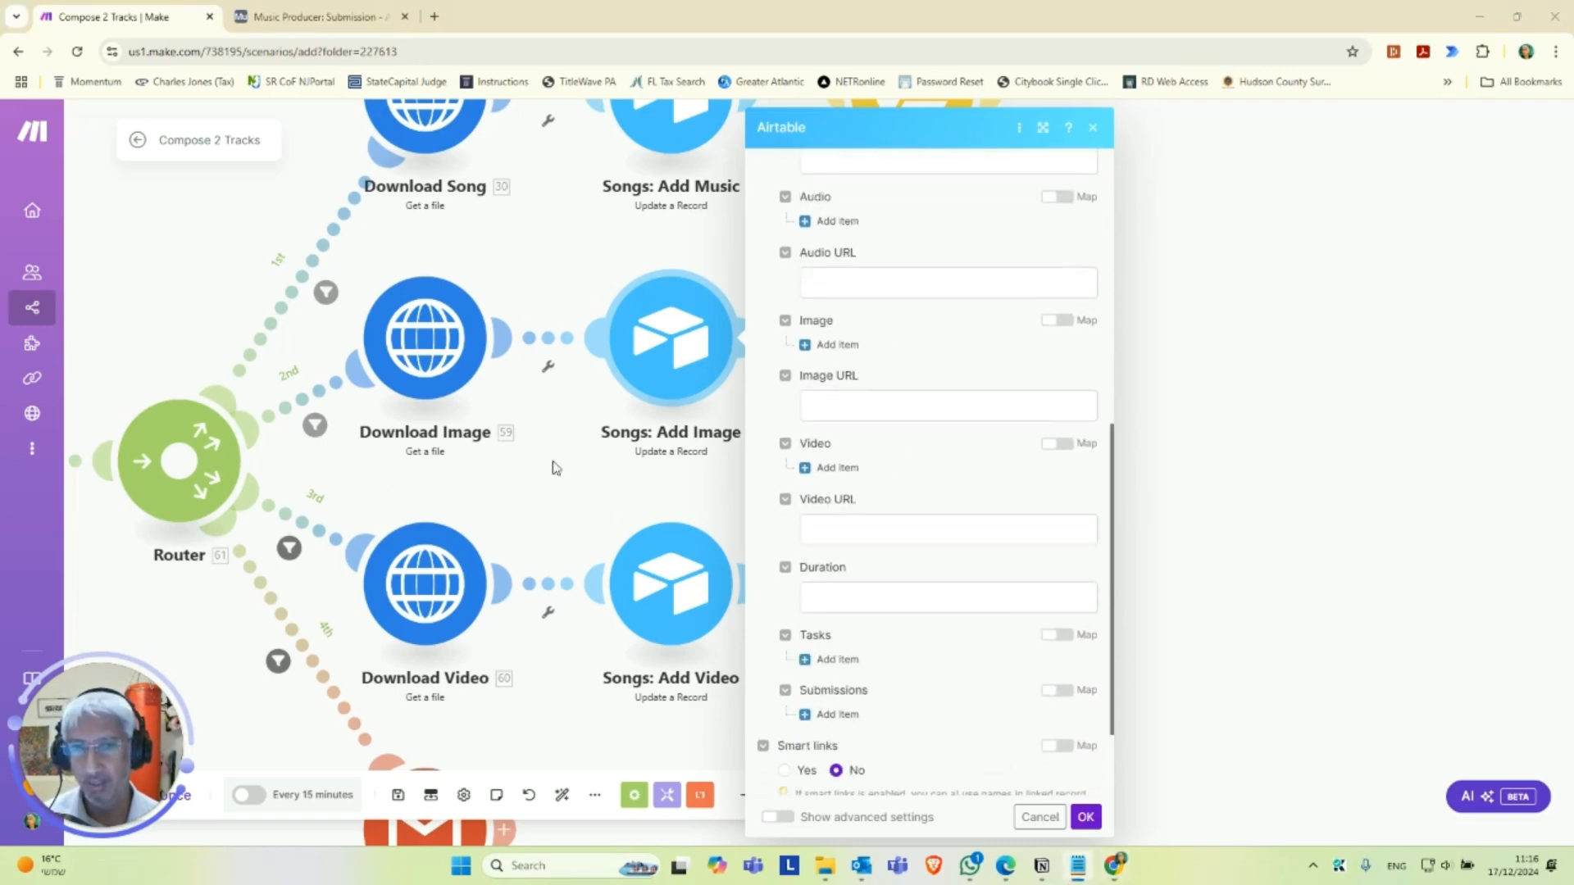
{"action": "left_click", "coordinate": [836, 344]}
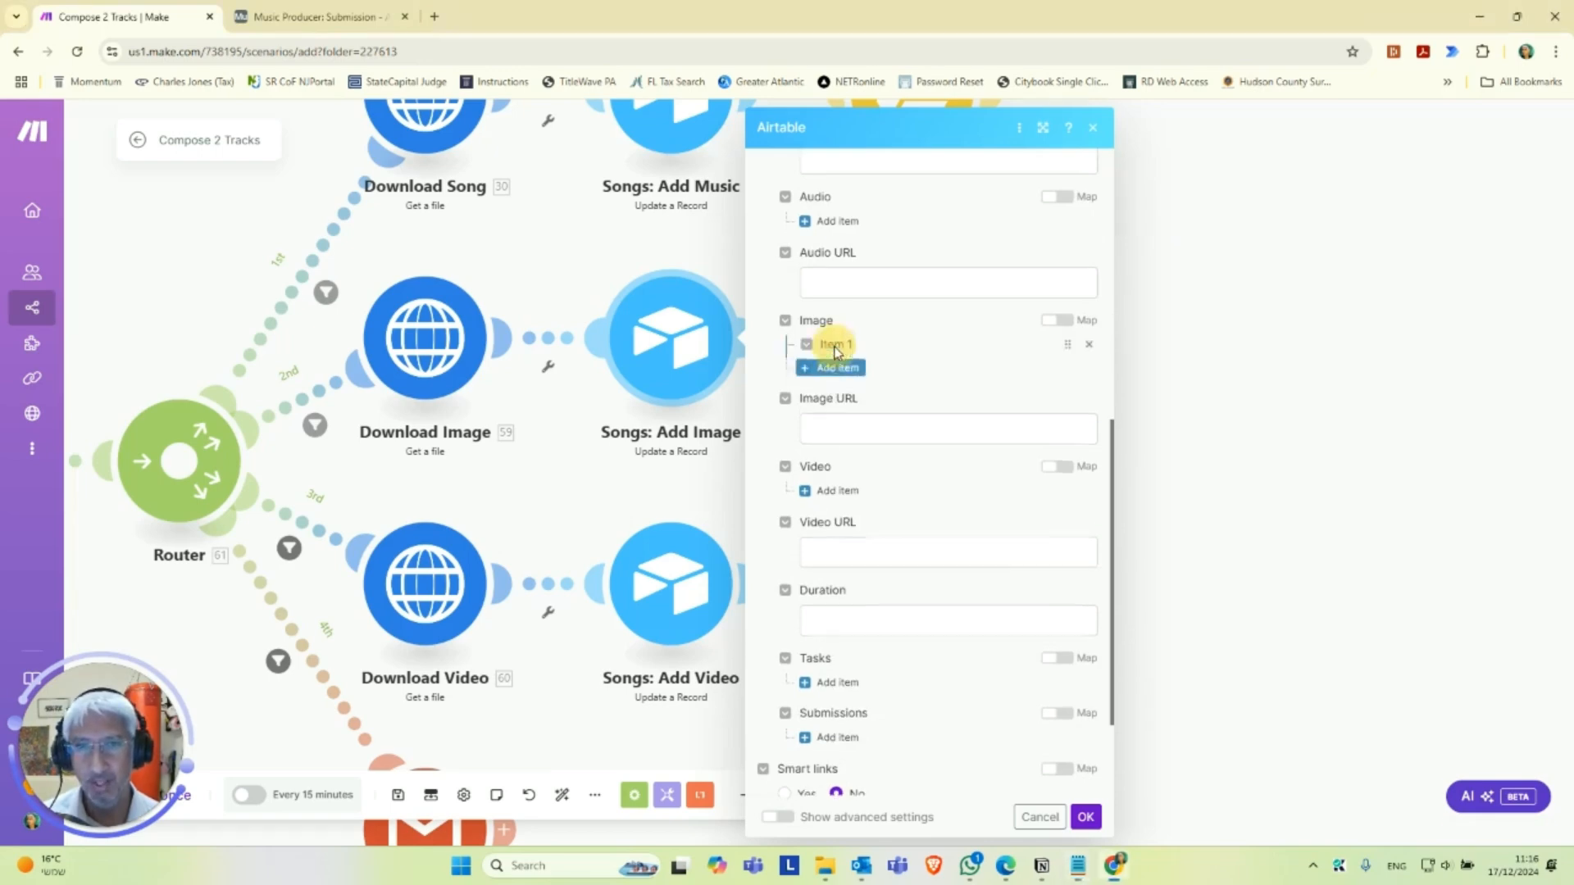
{"action": "left_click", "coordinate": [882, 399]}
{"action": "type", "text": "53. Image URL"}
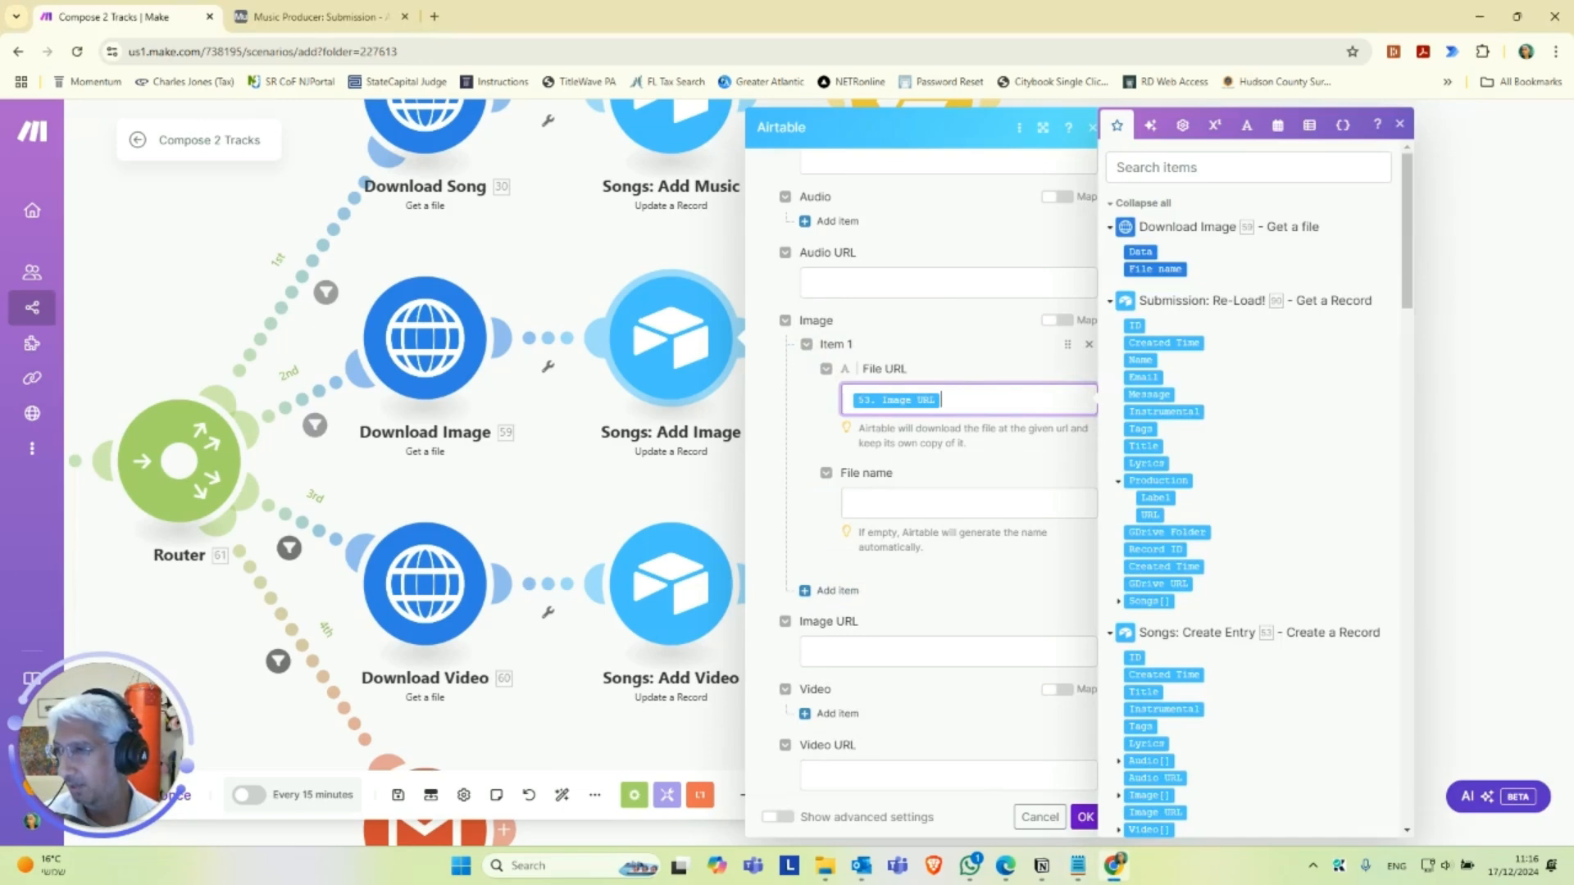
Set the Image attachment's file name to "Image - " followed by 53. Title and .jpg, and save the Songs: Add Image module.
{"action": "key", "text": "alt+Tab"}
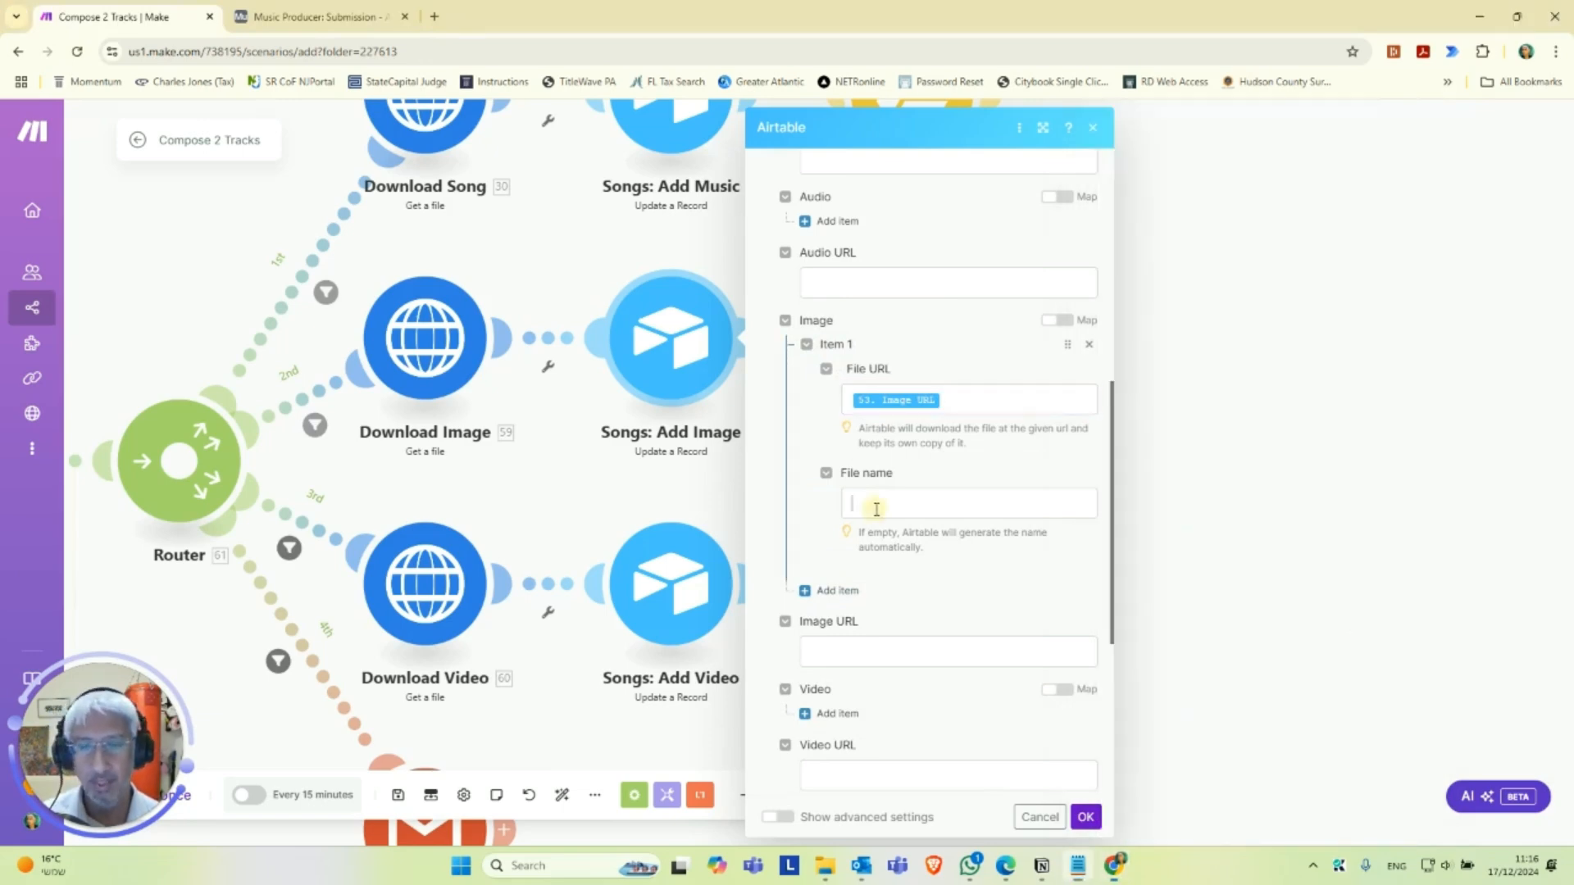
{"action": "left_click", "coordinate": [889, 505]}
{"action": "type", "text": "Image-53. Title.jpg"}
{"action": "scroll", "coordinate": [951, 541], "scroll_direction": "down", "scroll_amount": 2}
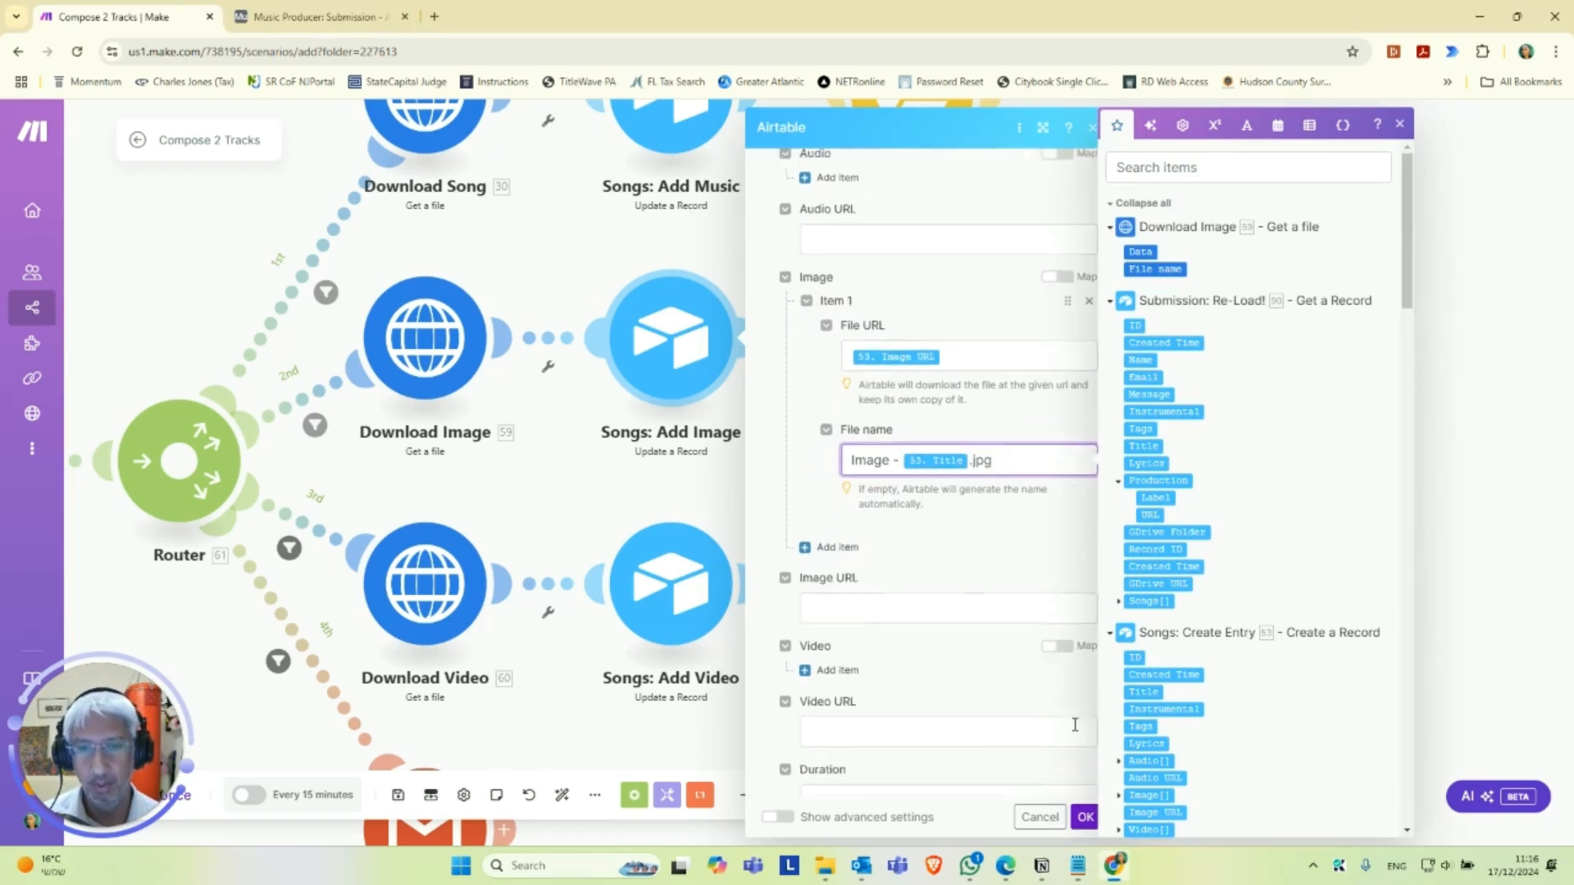
{"action": "left_click", "coordinate": [1084, 816]}
Open the Rename & Upload Image module and select the Google Drive for Music connection.
{"action": "left_click_drag", "start_coordinate": [1215, 405], "coordinate": [1038, 437]}
{"action": "scroll", "coordinate": [1022, 458], "scroll_direction": "up", "scroll_amount": 1}
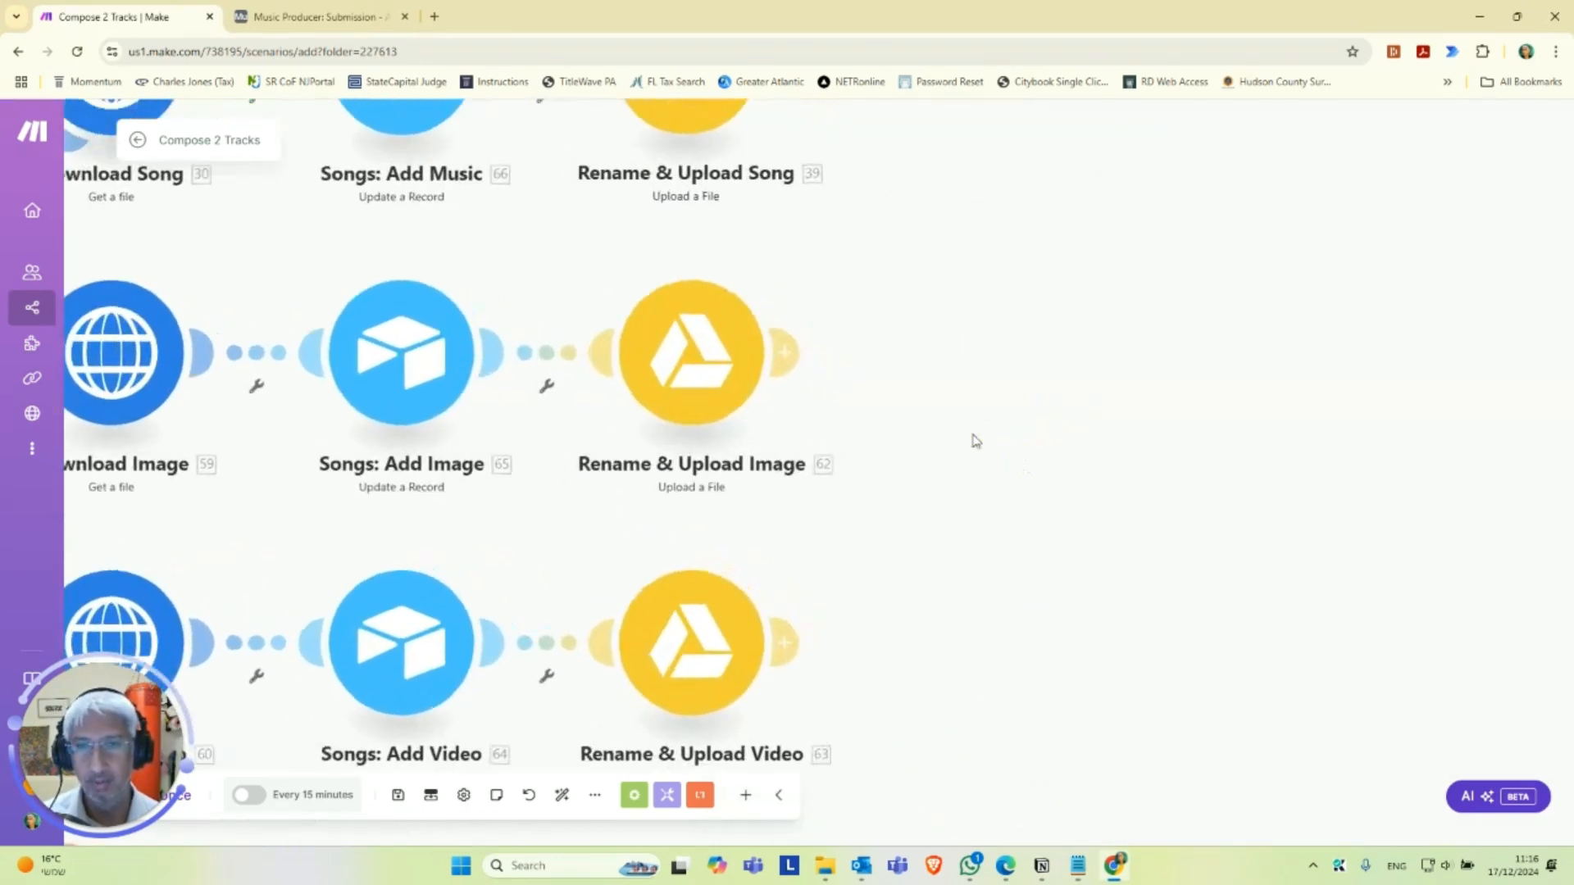
{"action": "left_click", "coordinate": [658, 369]}
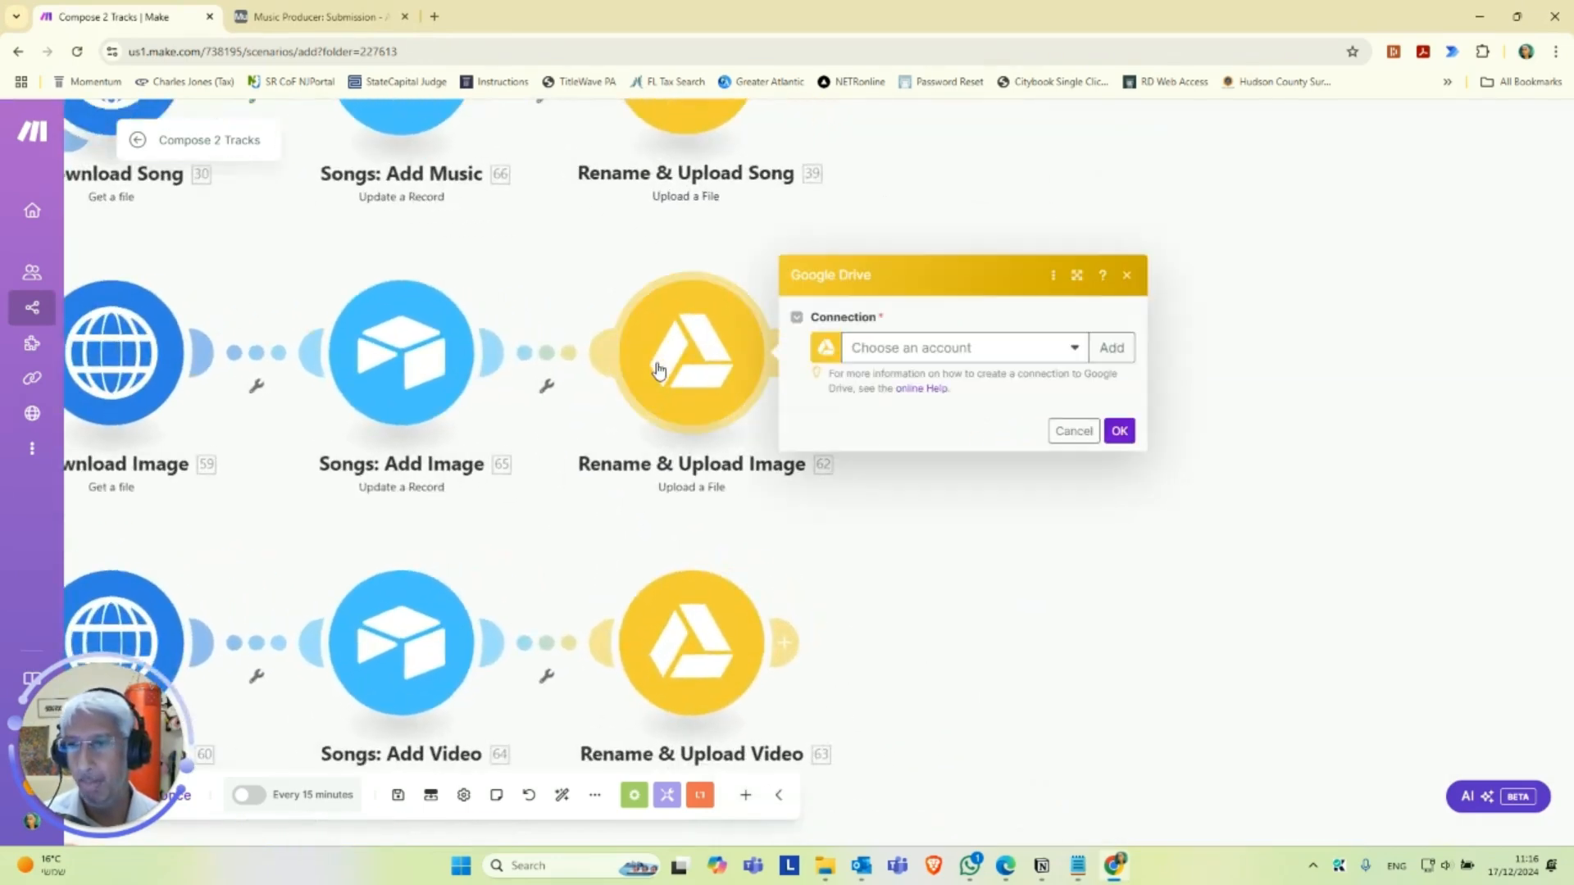
{"action": "left_click", "coordinate": [1024, 362]}
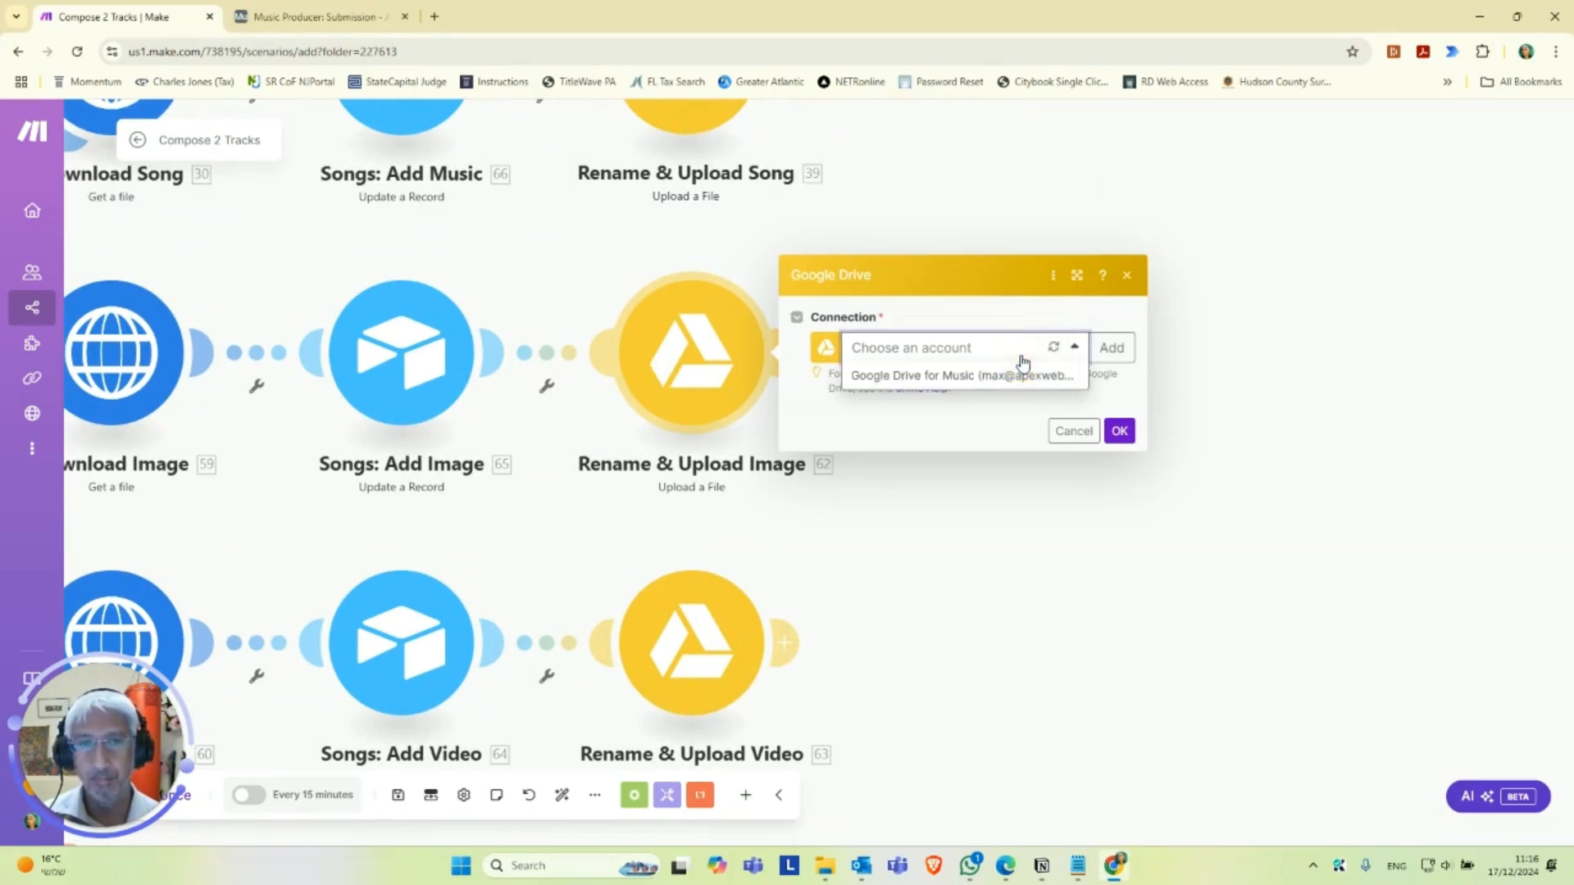
{"action": "left_click", "coordinate": [1034, 373]}
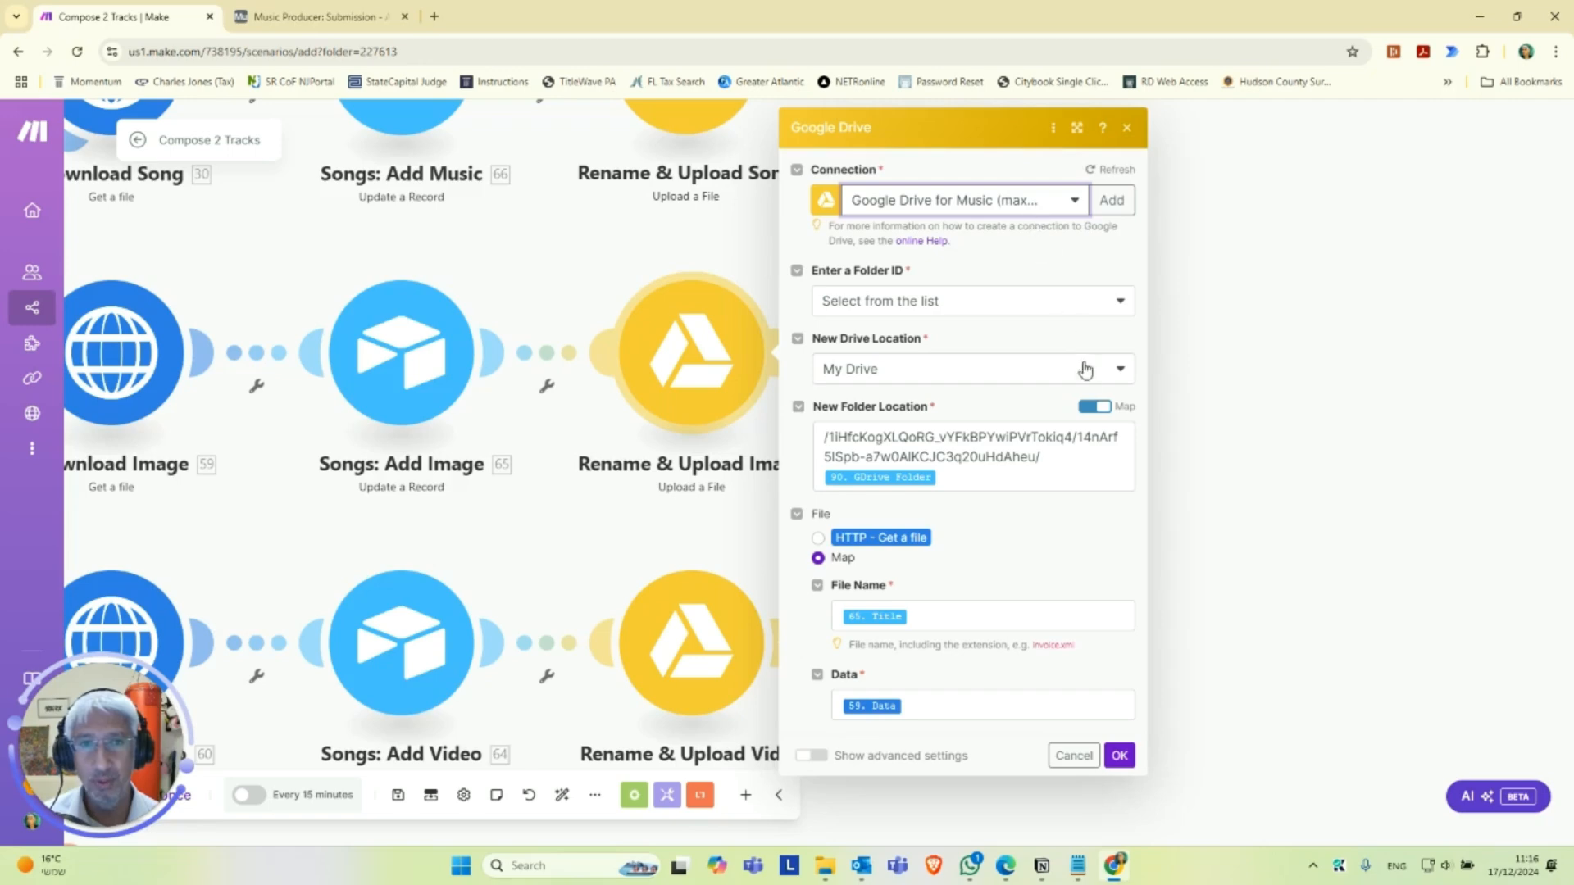
Turn off mapping for the image upload's new folder location and choose the folder Uploaded Audio Files / The Song Generator.
{"action": "left_click", "coordinate": [1100, 406]}
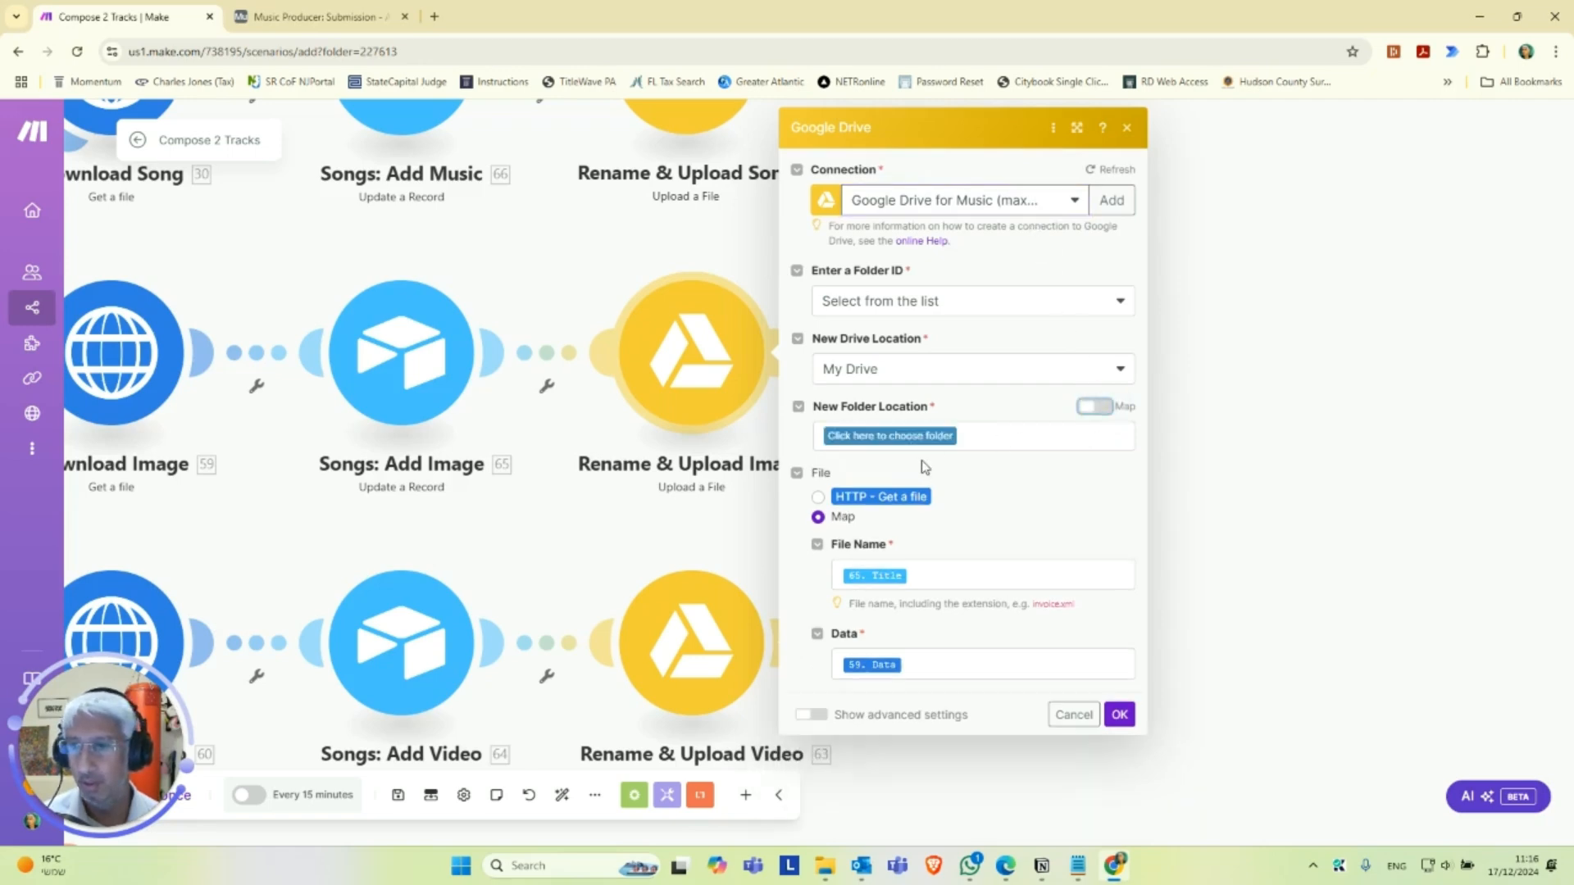
{"action": "left_click", "coordinate": [906, 437]}
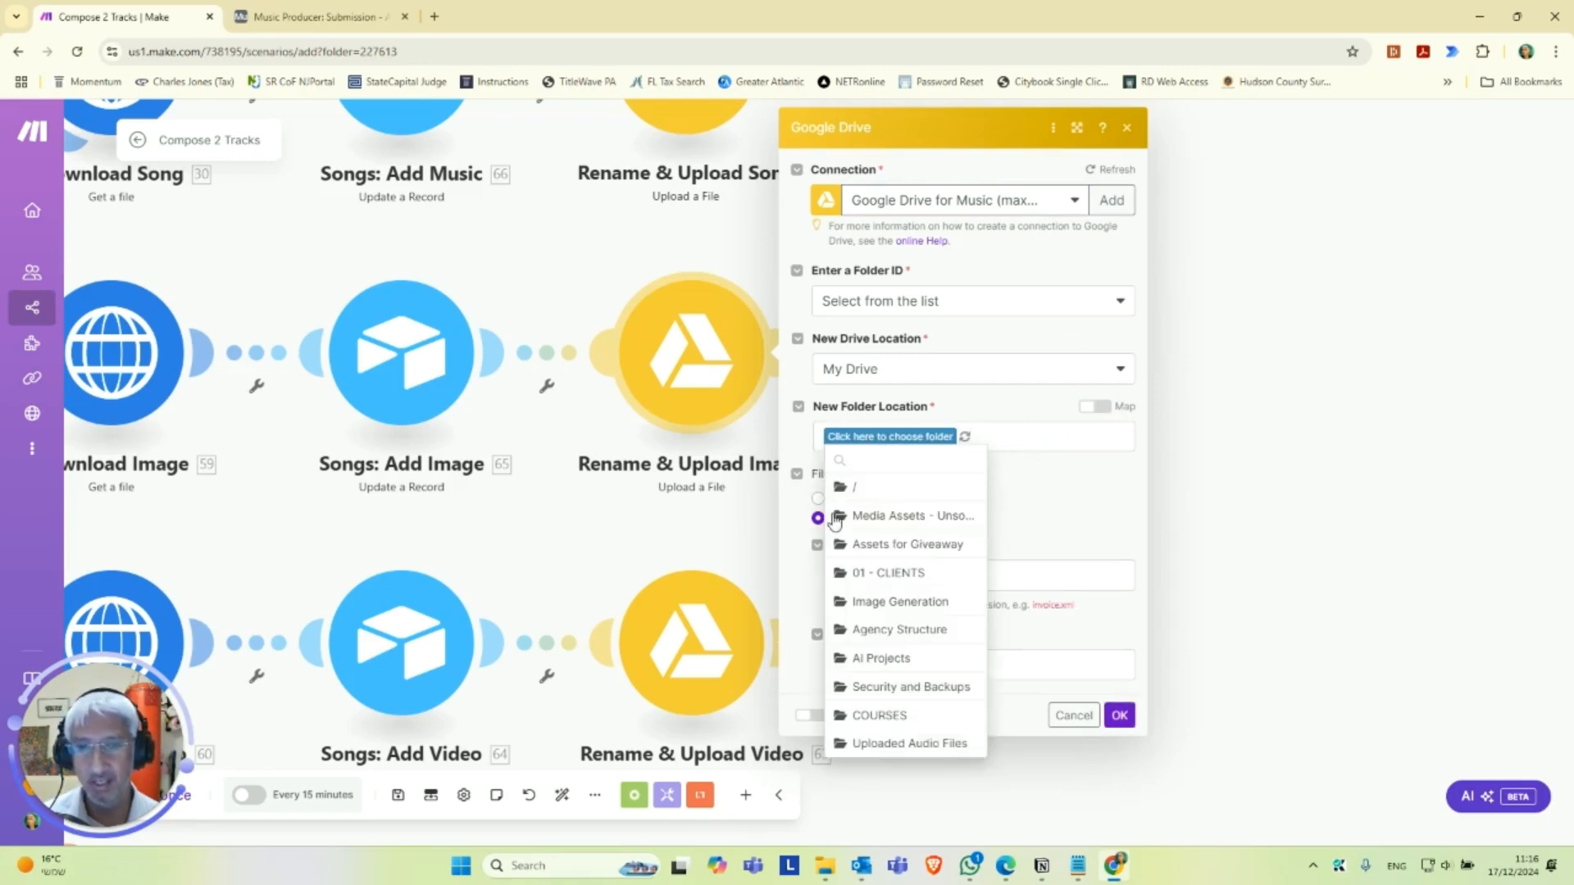
{"action": "left_click", "coordinate": [912, 744]}
{"action": "left_click", "coordinate": [998, 440]}
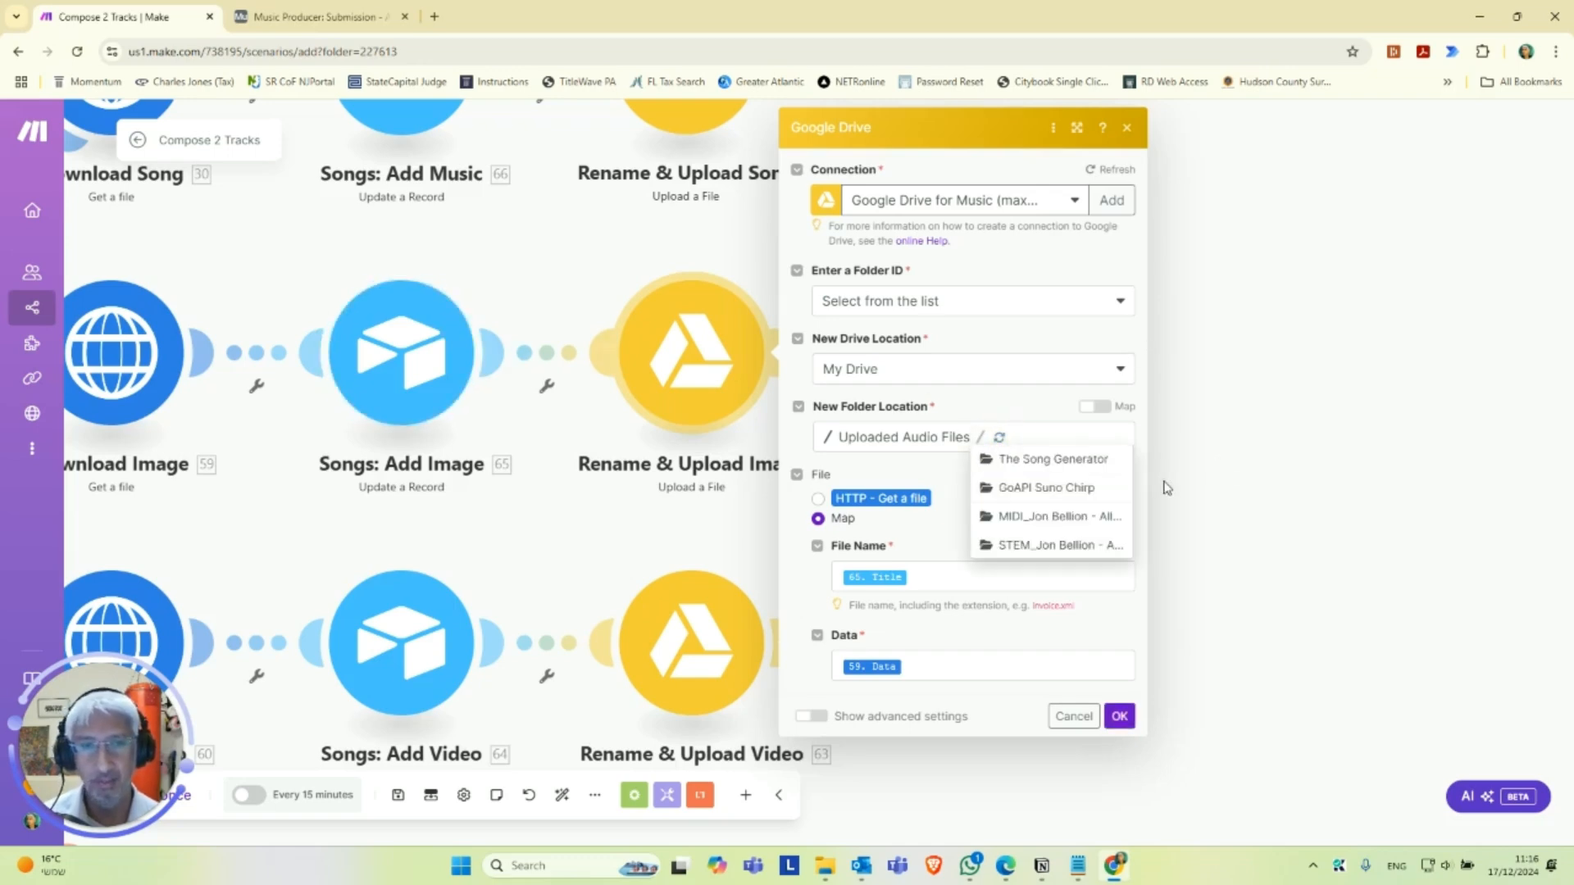
{"action": "left_click", "coordinate": [1062, 459]}
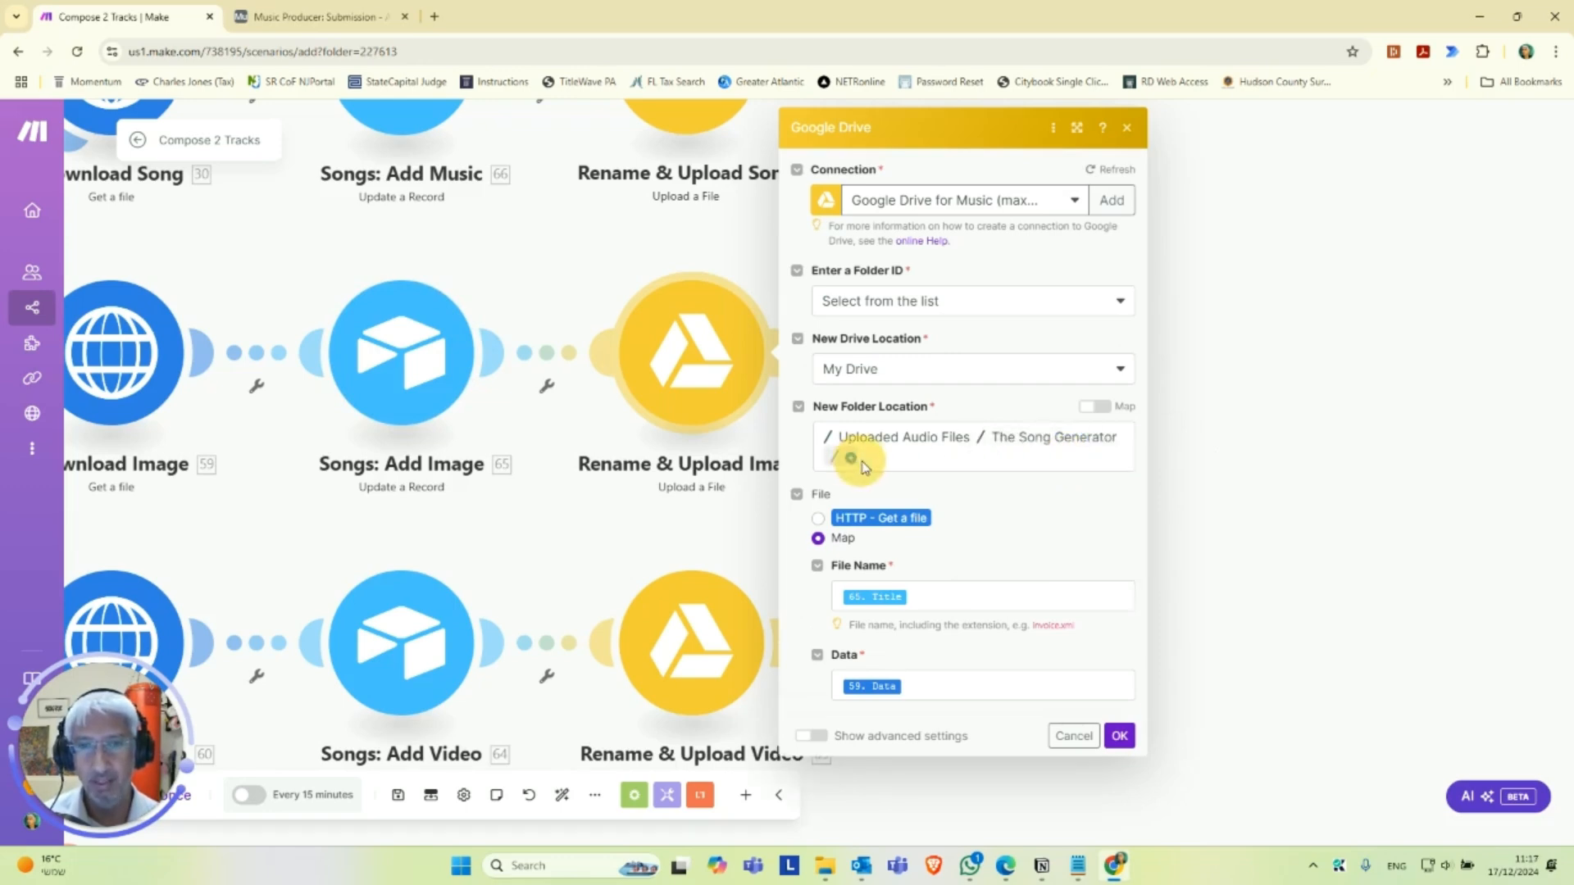
Map the image upload's folder location, append a slash and 90. GDrive Folder to the path, and save the module.
{"action": "left_click", "coordinate": [1099, 406]}
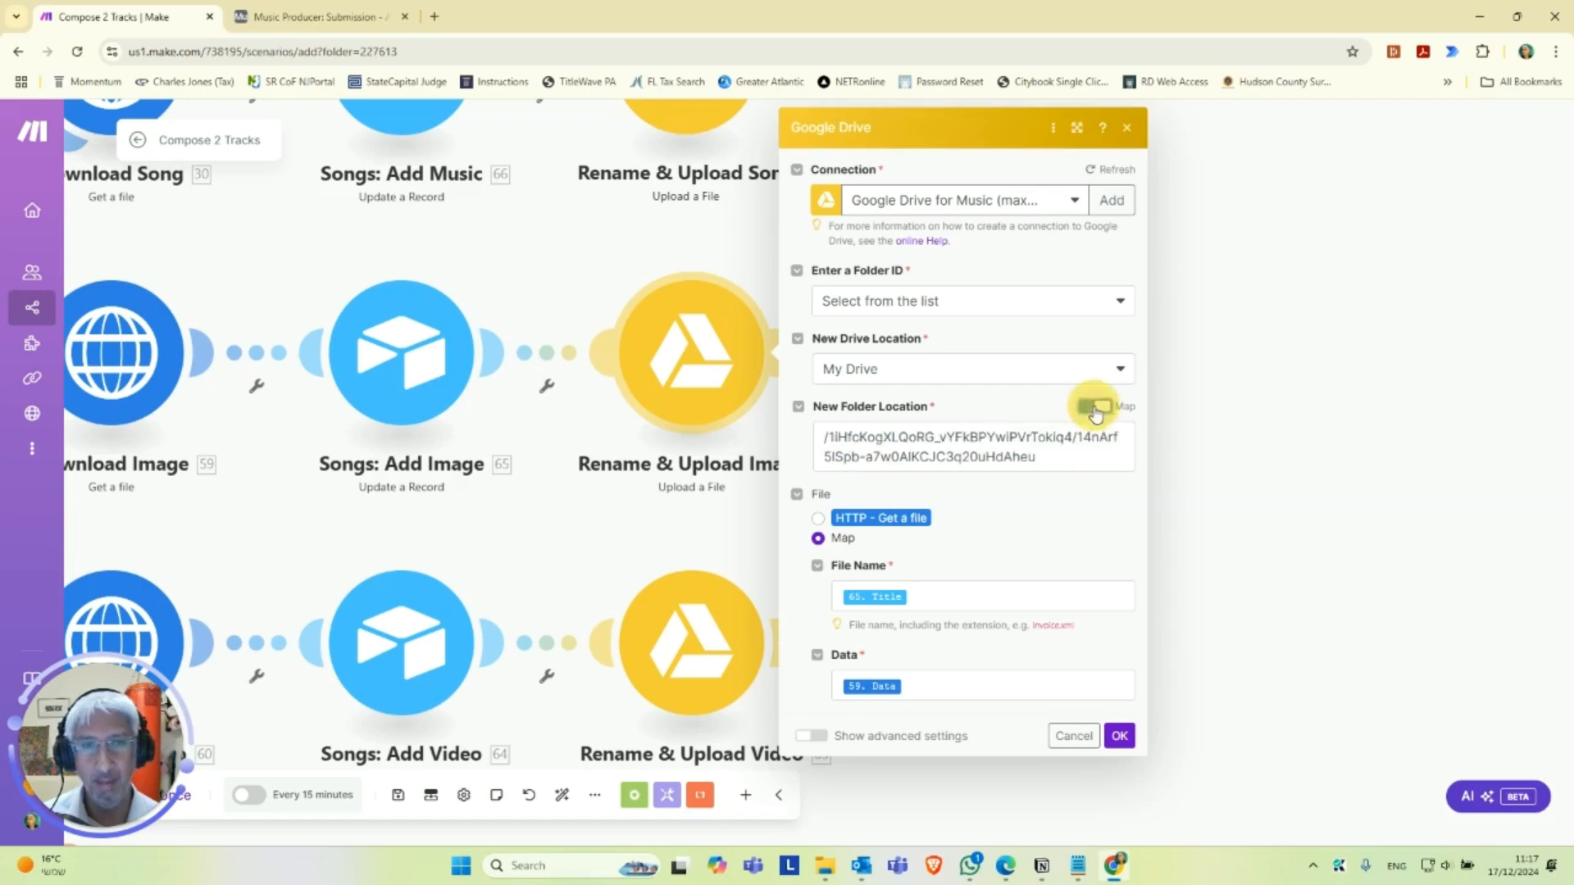
{"action": "left_click", "coordinate": [1069, 462]}
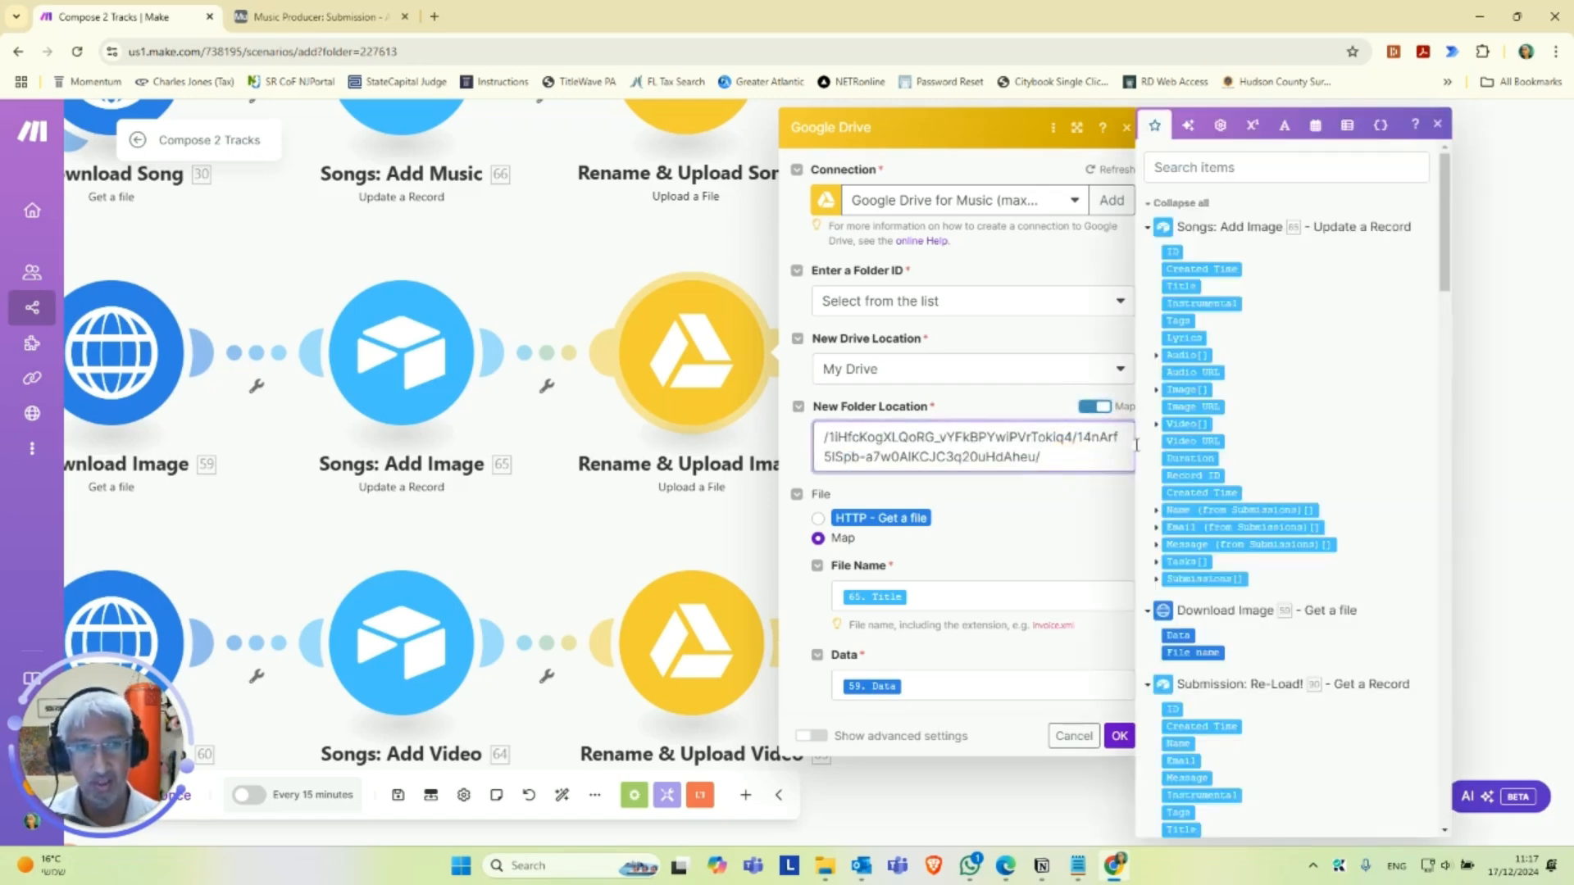
{"action": "scroll", "coordinate": [1299, 492], "scroll_direction": "down", "scroll_amount": 5}
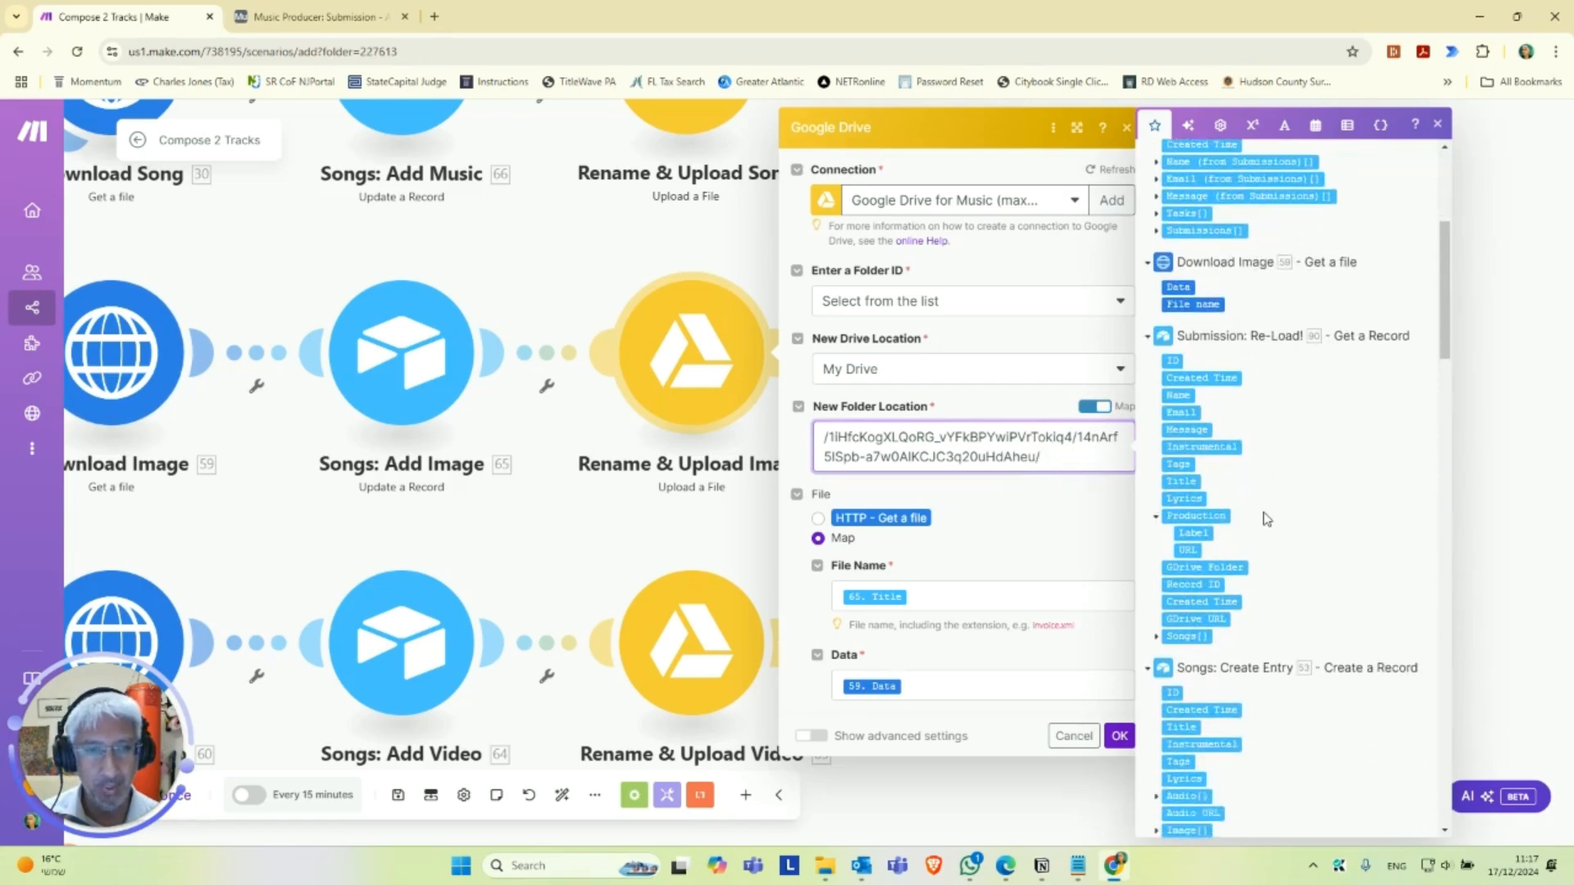
{"action": "left_click", "coordinate": [1206, 568]}
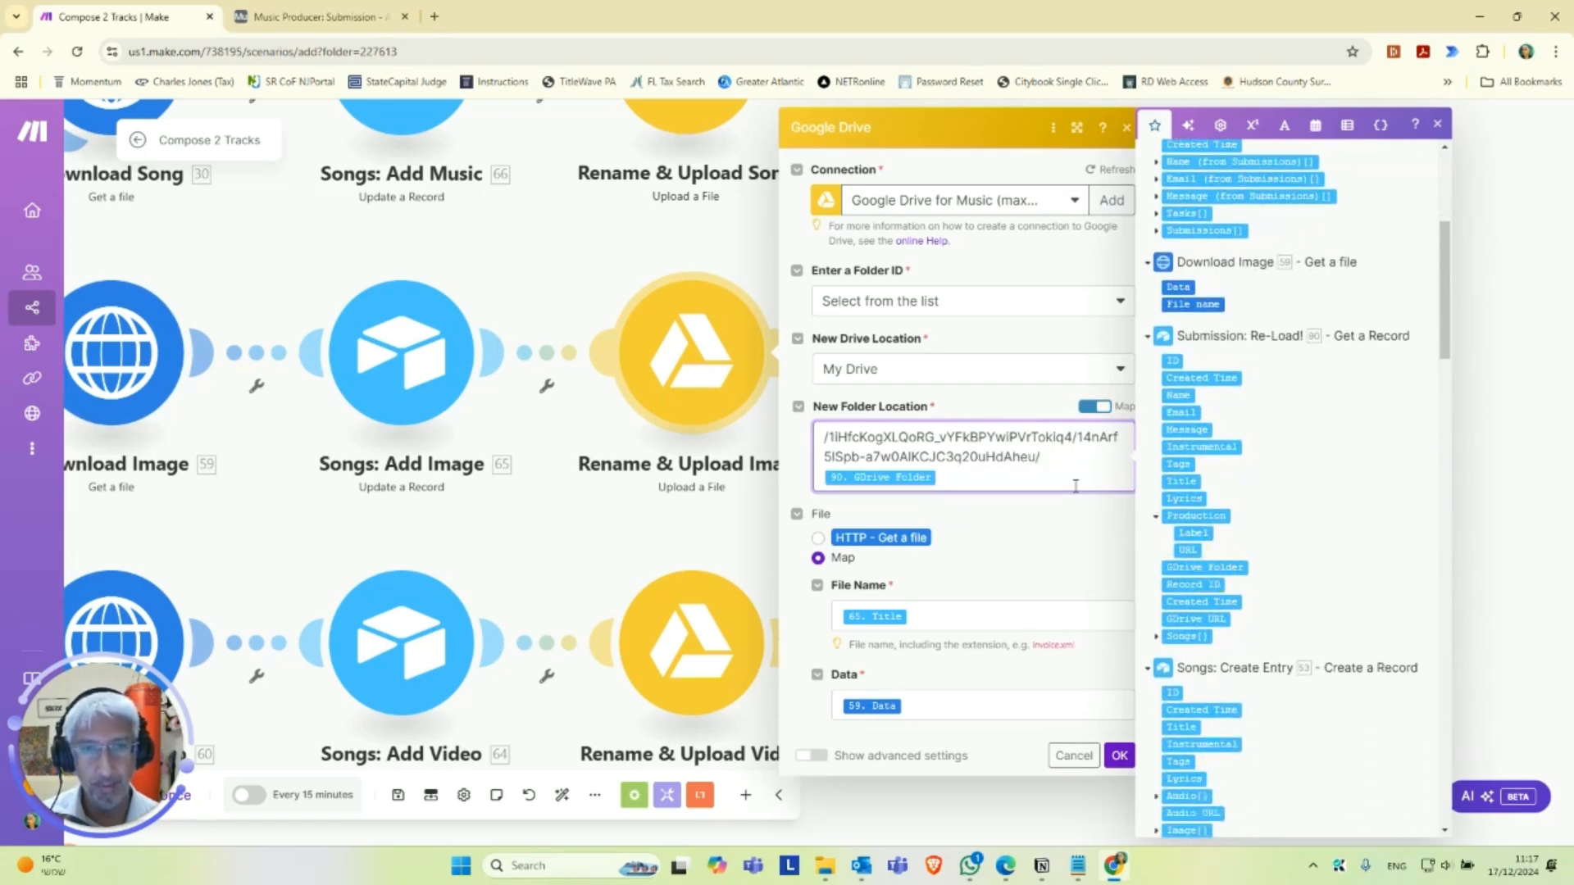
{"action": "left_click", "coordinate": [1120, 755]}
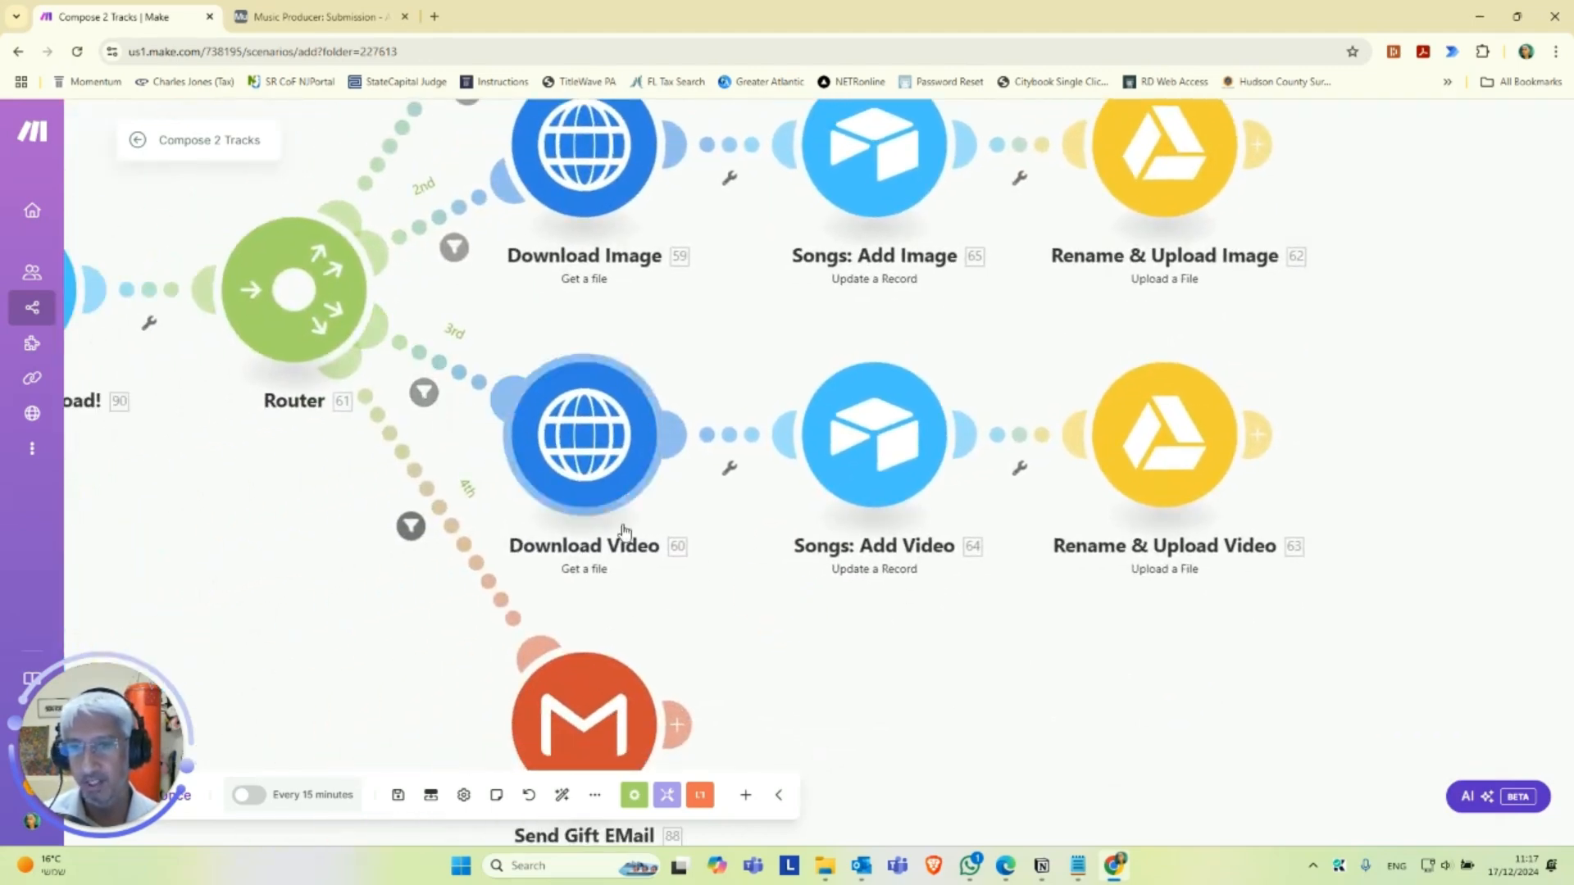
Open the Songs: Add Video module and select the Music Connection - Airtable connection.
{"action": "left_click_drag", "start_coordinate": [1040, 658], "coordinate": [872, 653]}
{"action": "left_click", "coordinate": [716, 461]}
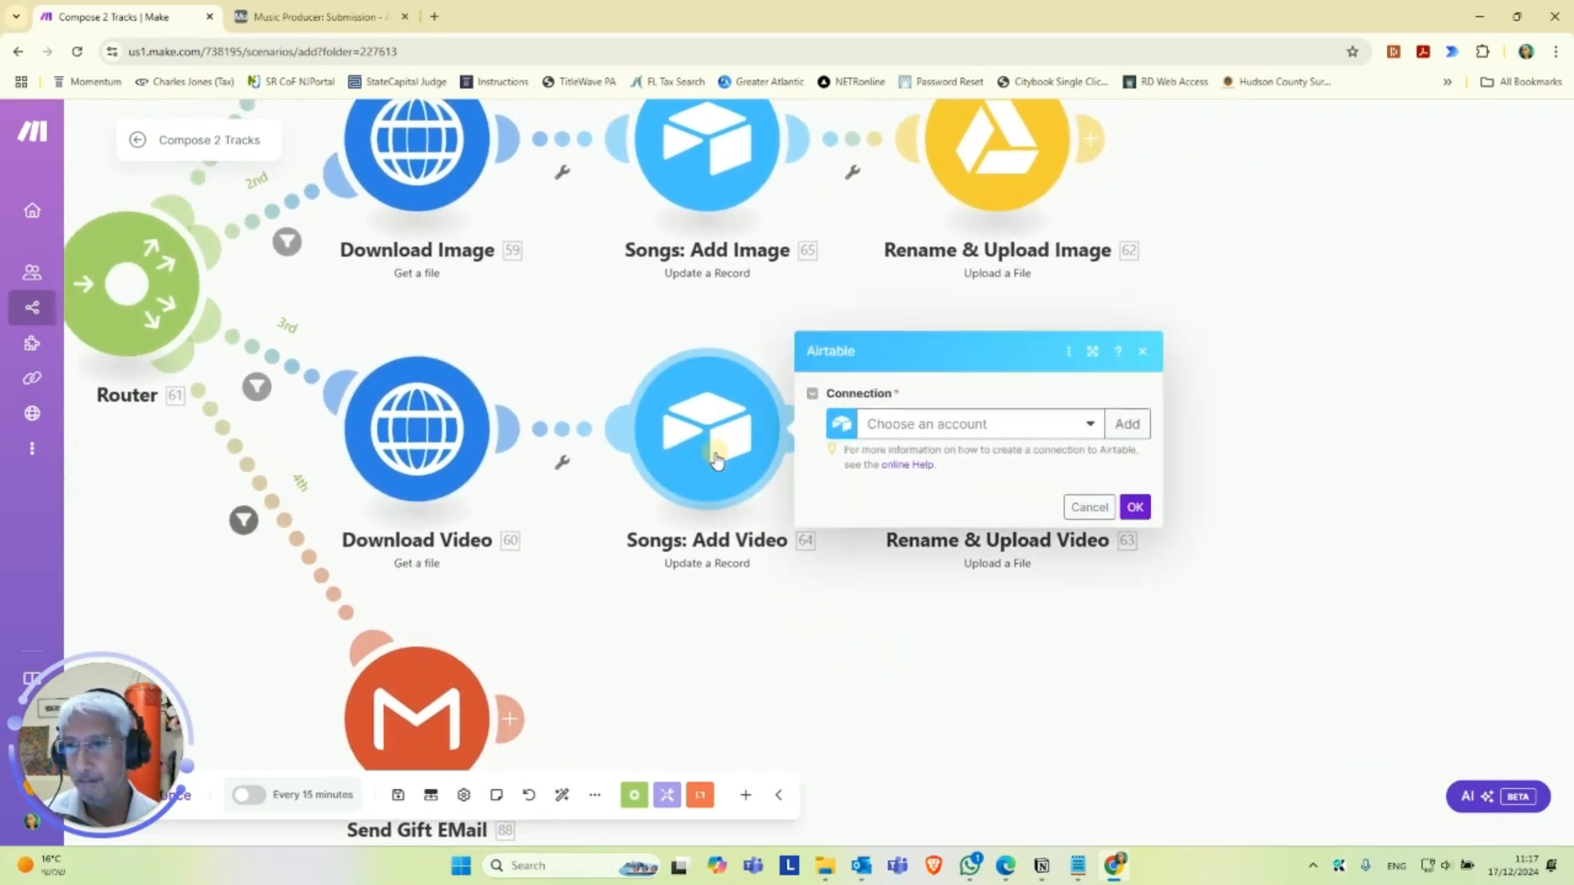
{"action": "left_click", "coordinate": [932, 418]}
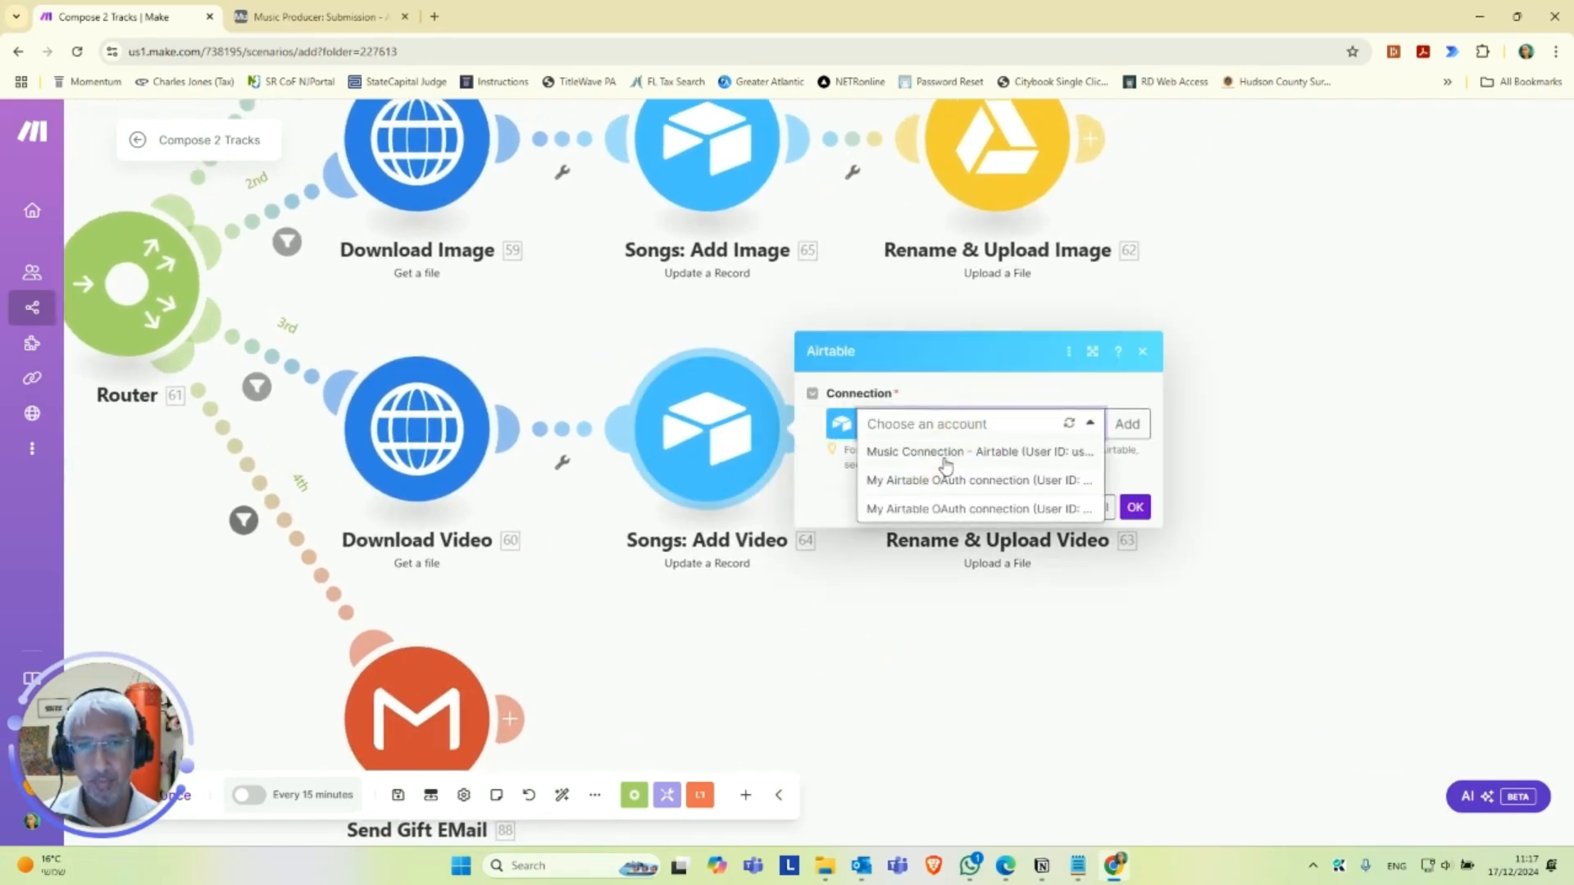
{"action": "left_click", "coordinate": [945, 454]}
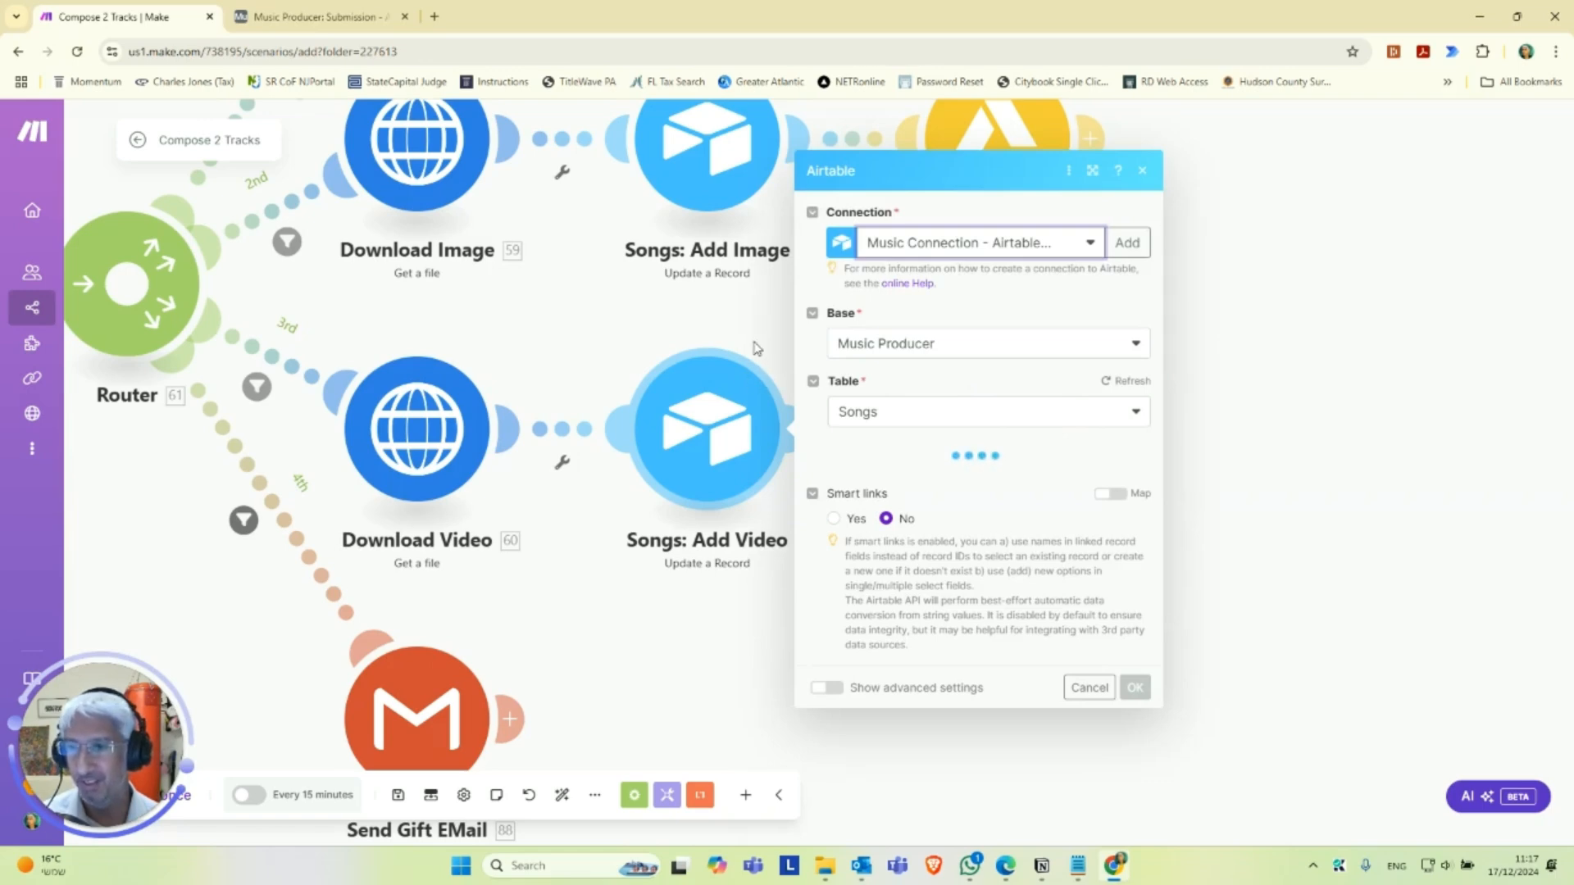
Set the Songs: Add Video module's base to the second Music Producer entry and its table to that base's Songs.
{"action": "left_click", "coordinate": [1045, 305]}
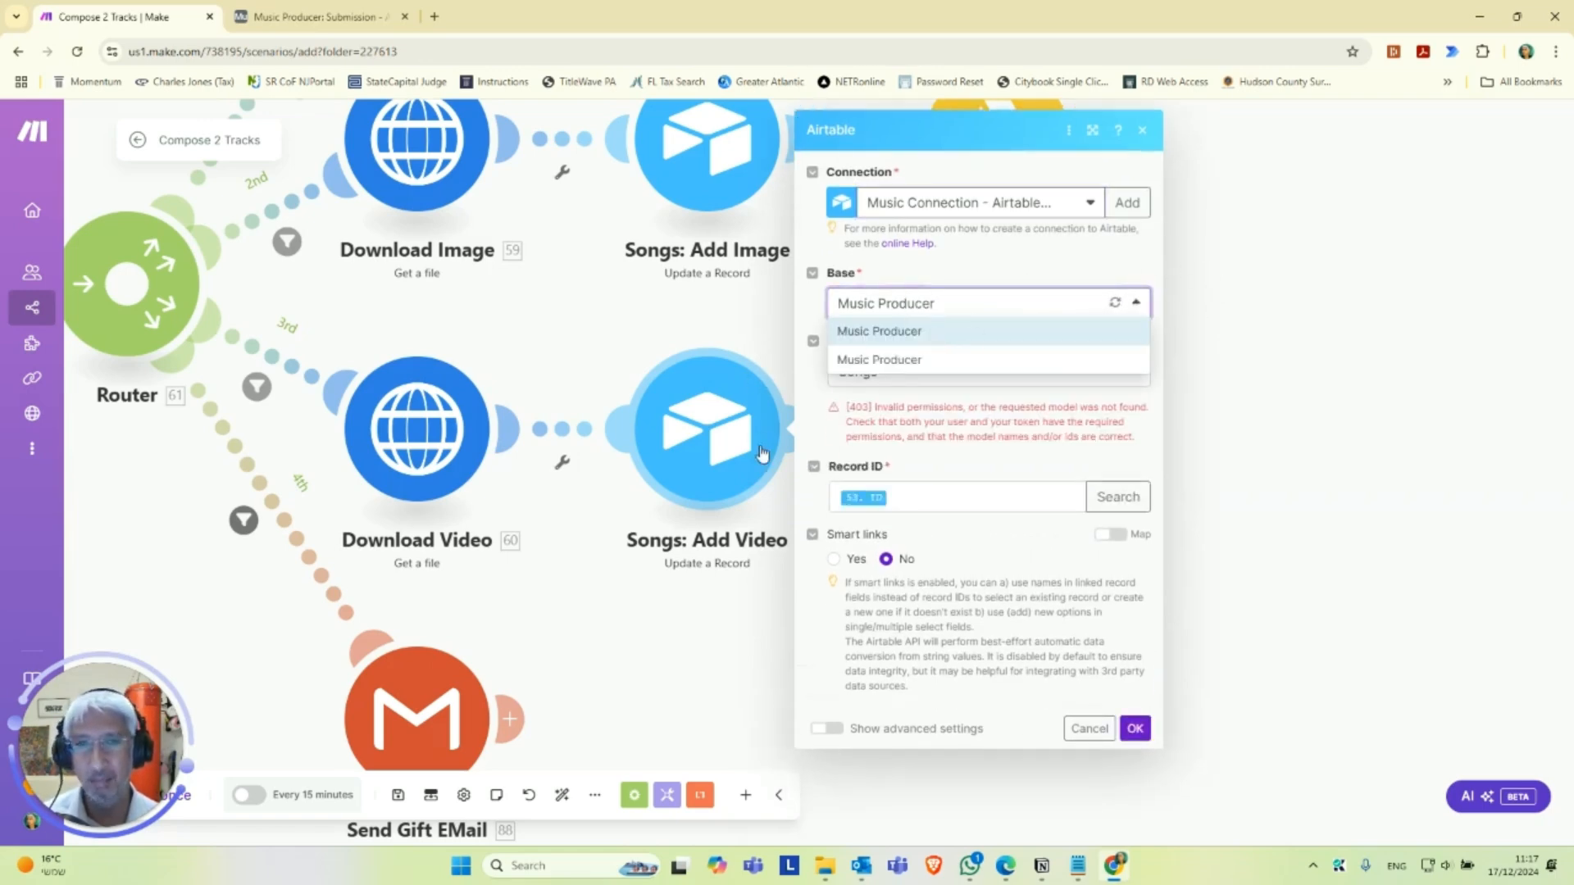
{"action": "left_click", "coordinate": [902, 368]}
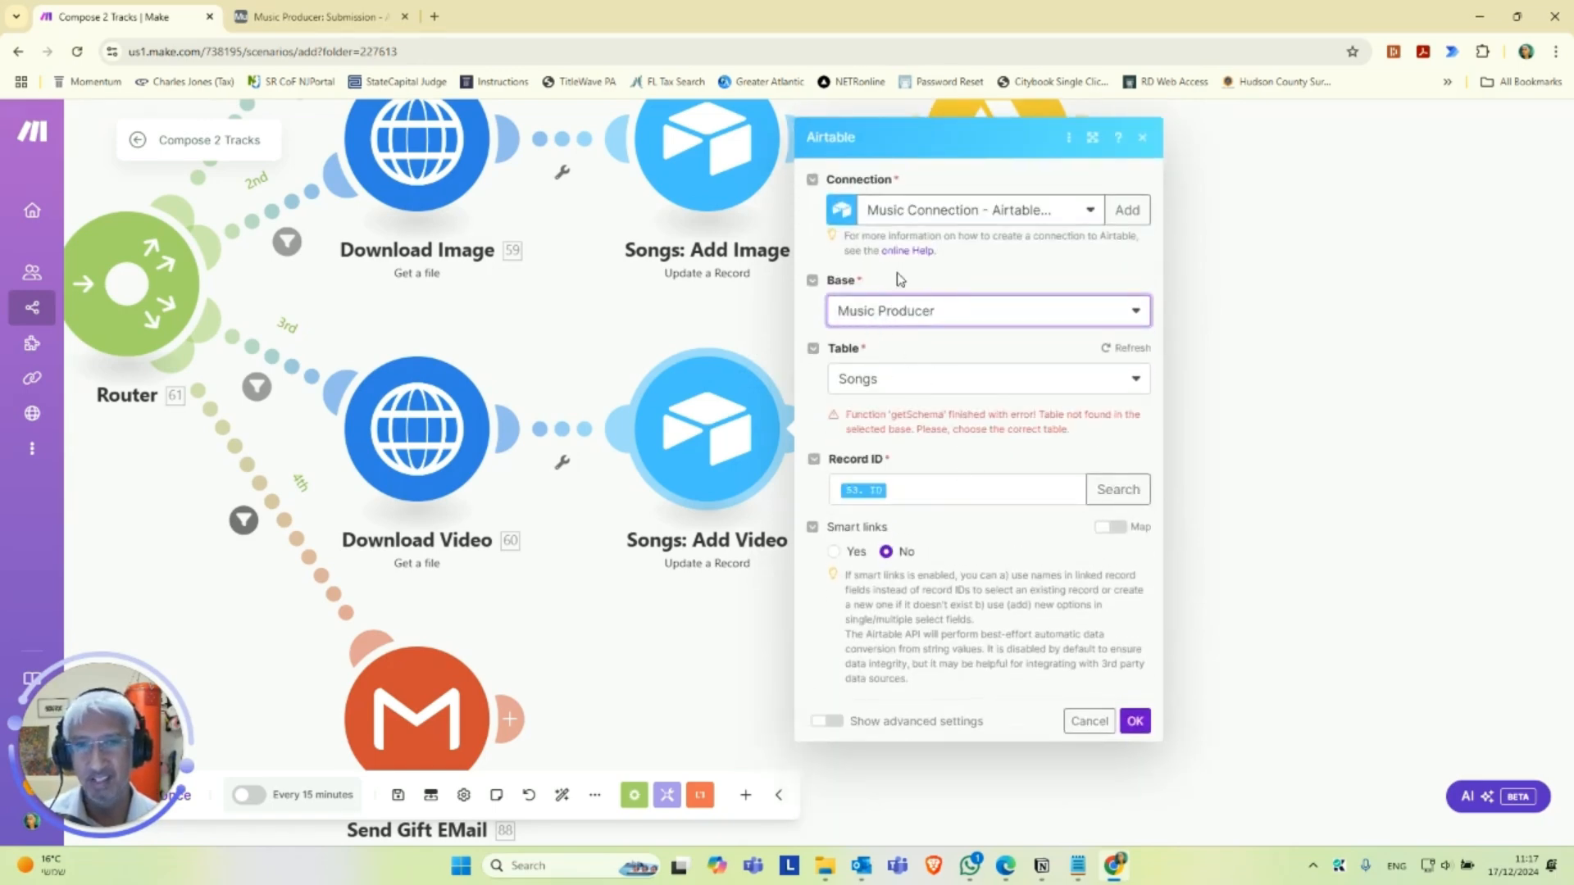
{"action": "left_click", "coordinate": [932, 385]}
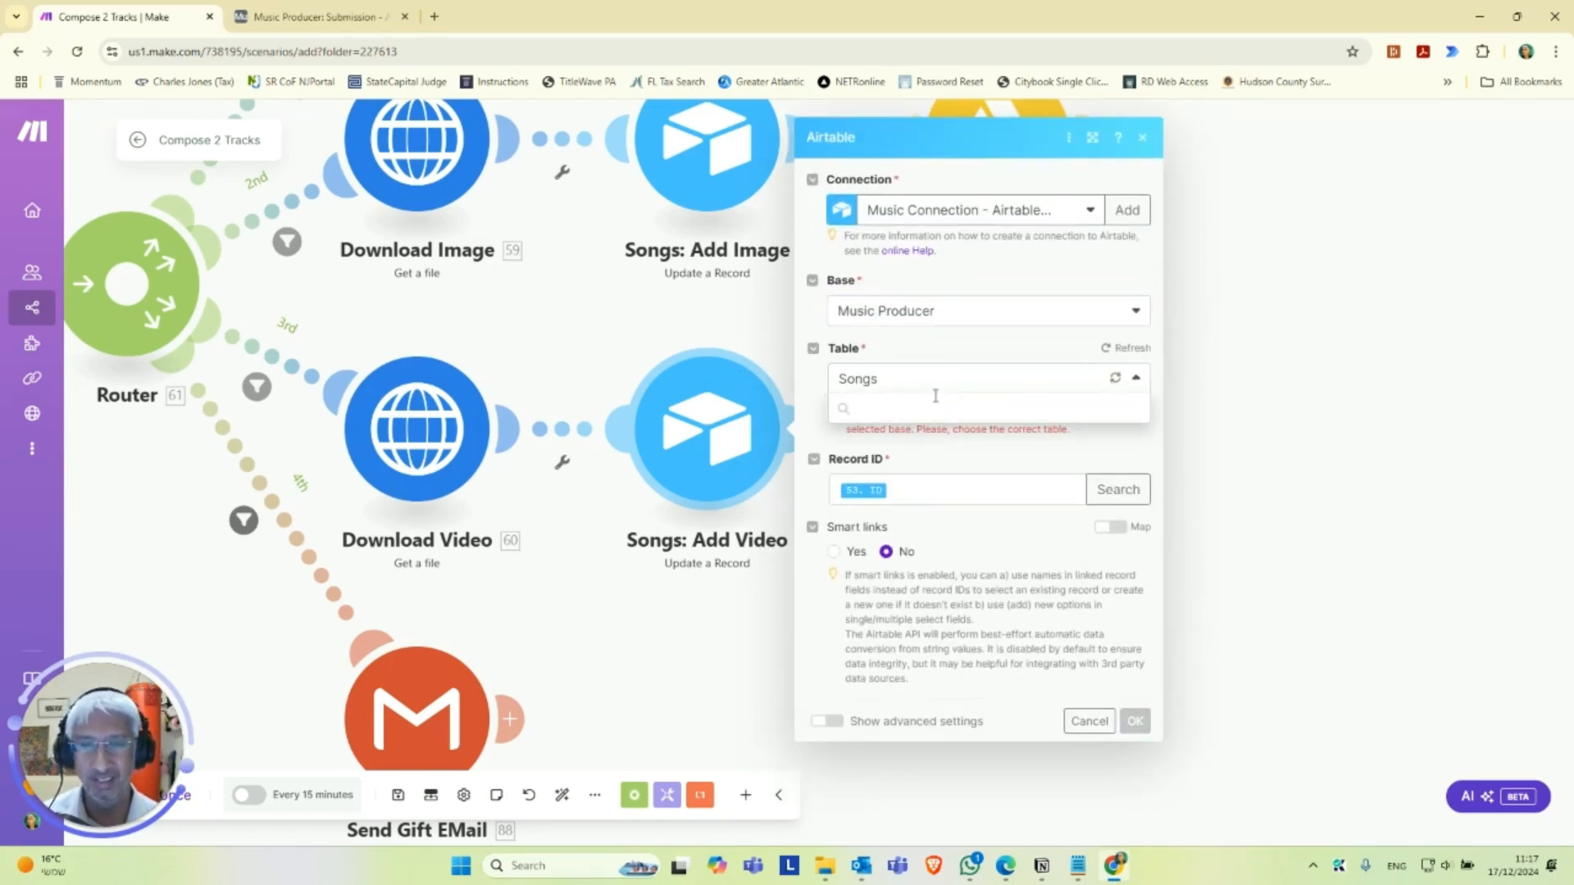
{"action": "left_click", "coordinate": [881, 485]}
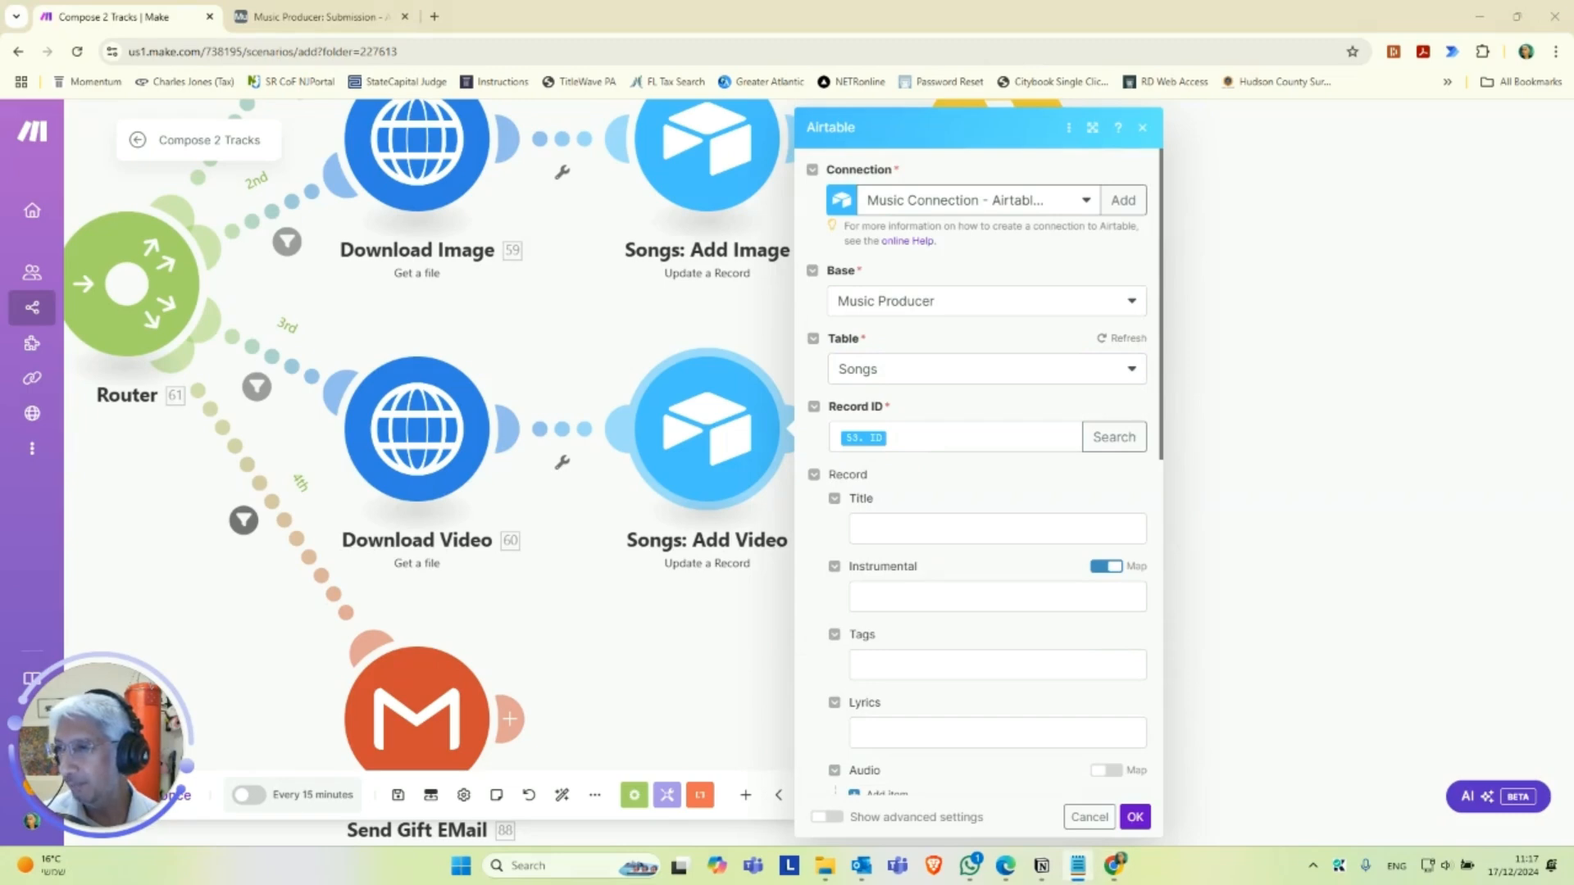
Add a Video attachment item to the Songs: Add Video record with 53. Video URL as its file URL.
{"action": "scroll", "coordinate": [976, 556], "scroll_direction": "down", "scroll_amount": 6}
{"action": "left_click", "coordinate": [886, 550]}
{"action": "left_click", "coordinate": [919, 602]}
{"action": "type", "text": "53. Video URL"}
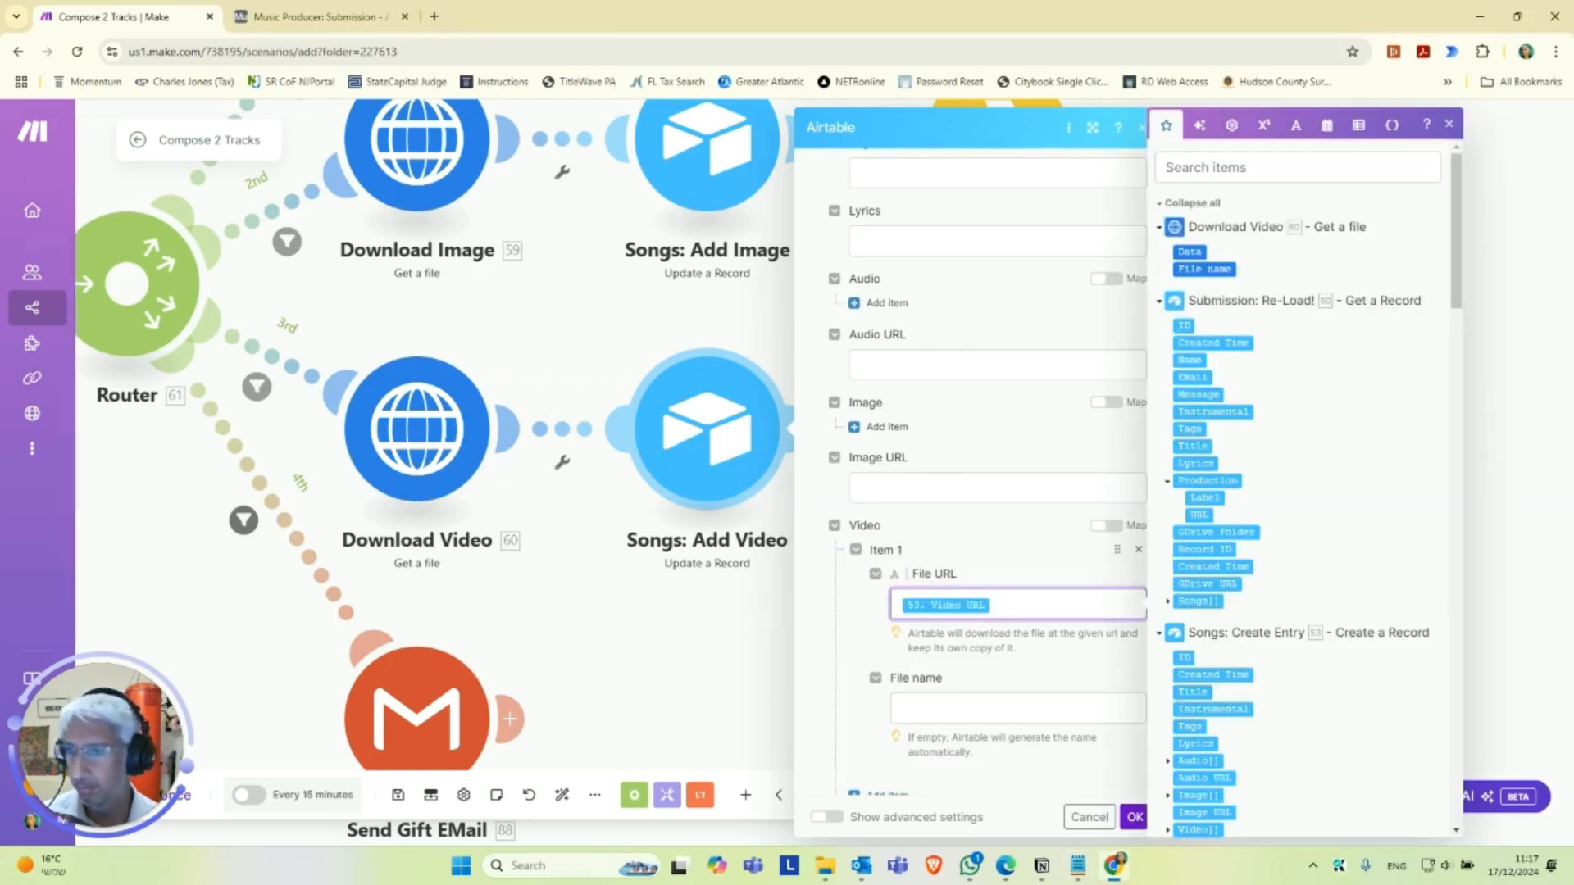
Set the Video attachment's file name to 53. Title followed by .mp4, and save the Songs: Add Video module.
{"action": "key", "text": "alt+Tab"}
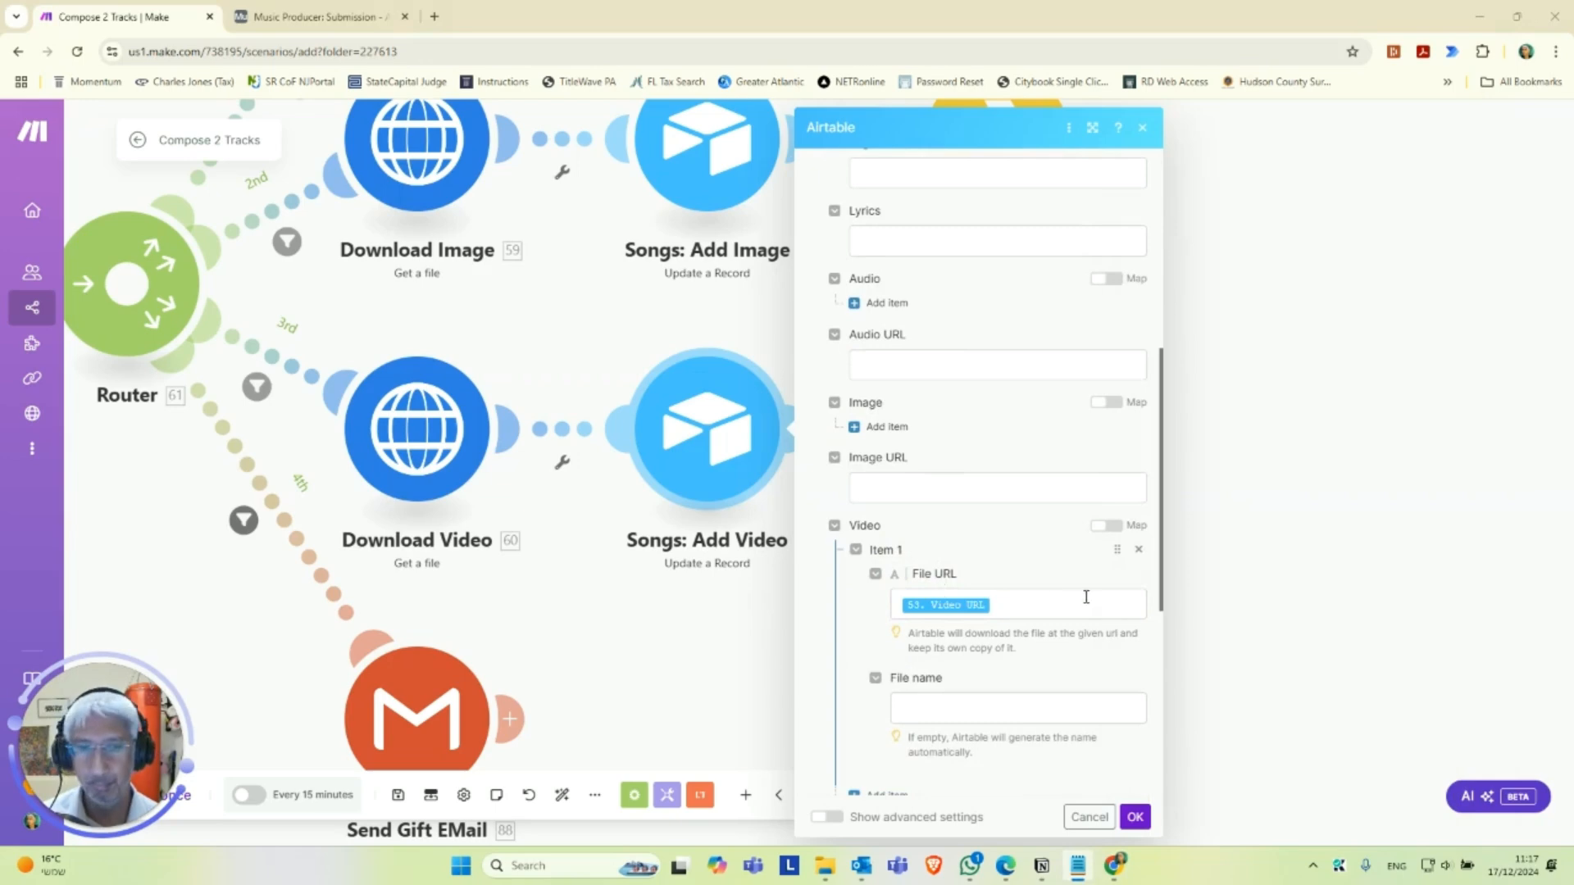
{"action": "scroll", "coordinate": [1058, 597], "scroll_direction": "down", "scroll_amount": 2}
{"action": "left_click", "coordinate": [928, 571]}
{"action": "type", "text": "53. Title.mp4"}
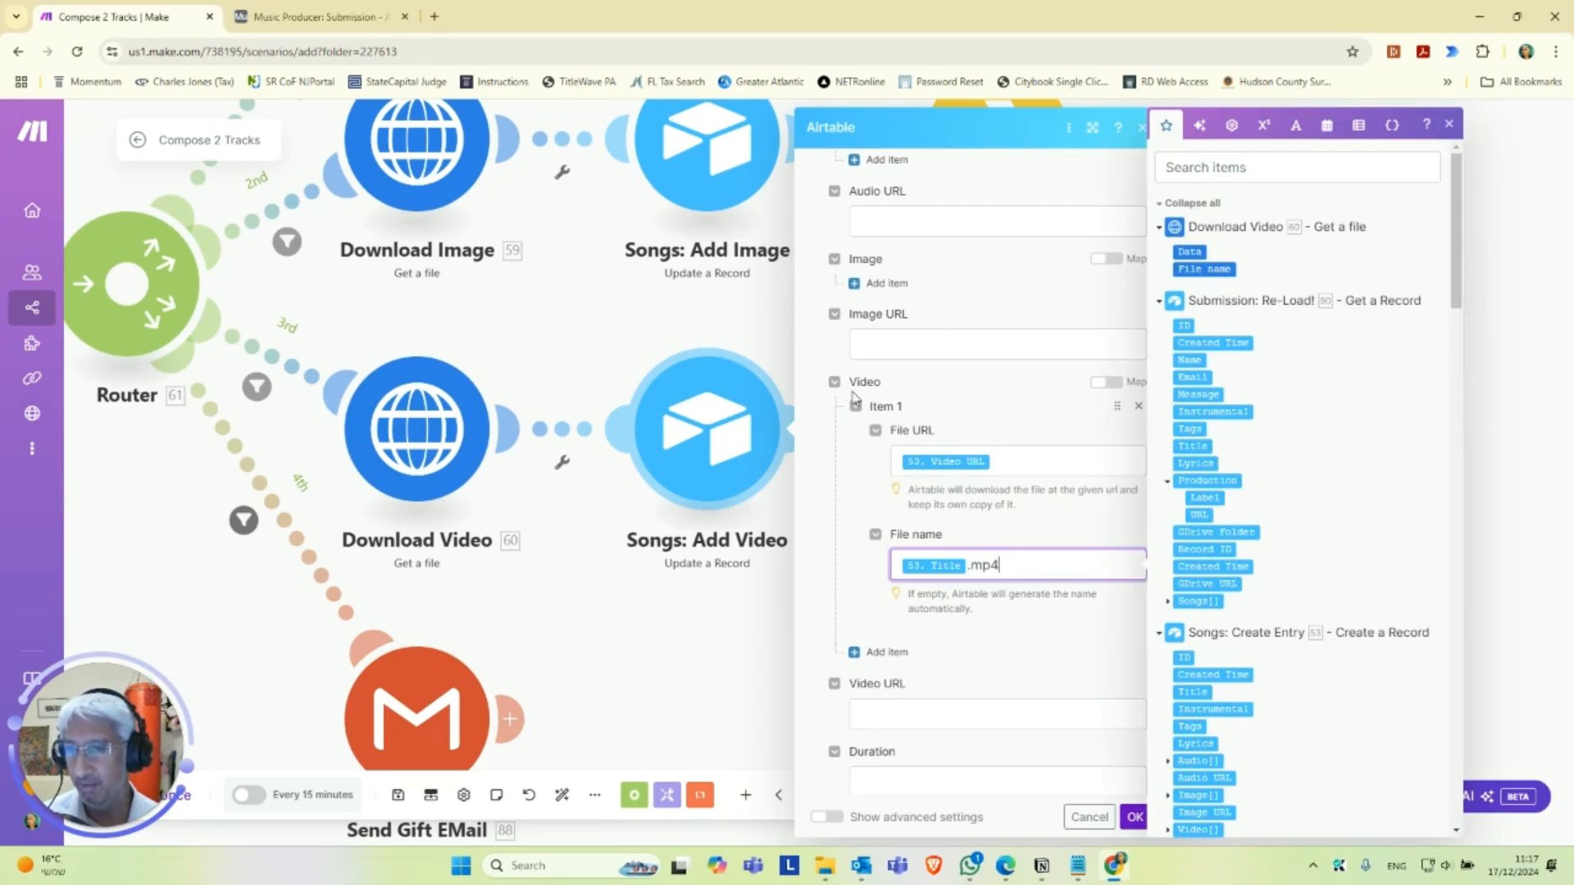
{"action": "scroll", "coordinate": [1045, 625], "scroll_direction": "down", "scroll_amount": 3}
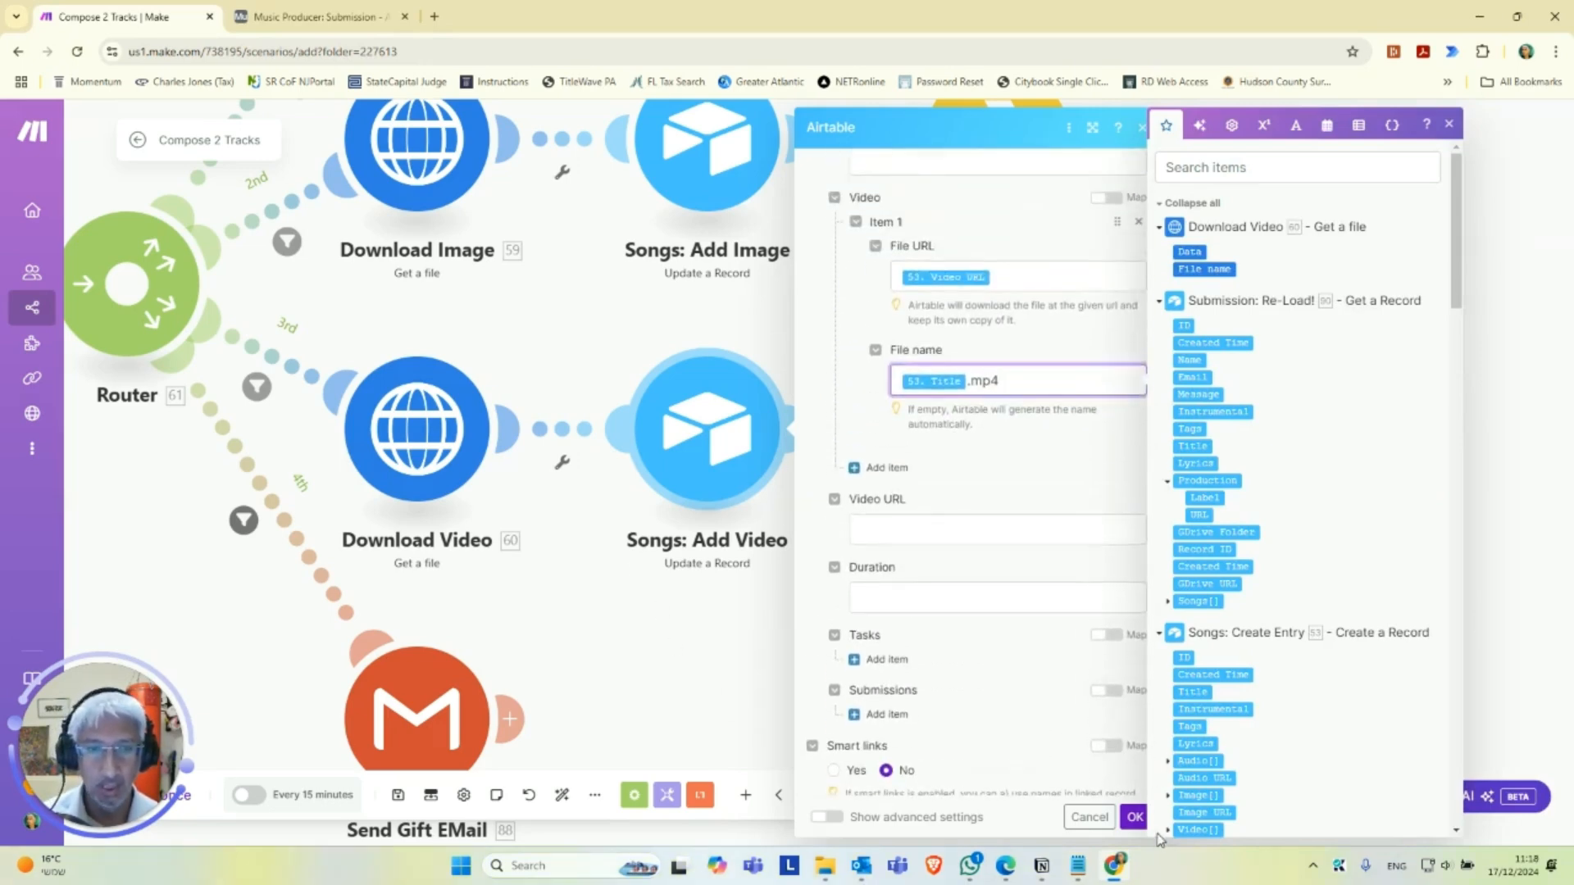
{"action": "left_click", "coordinate": [1135, 818]}
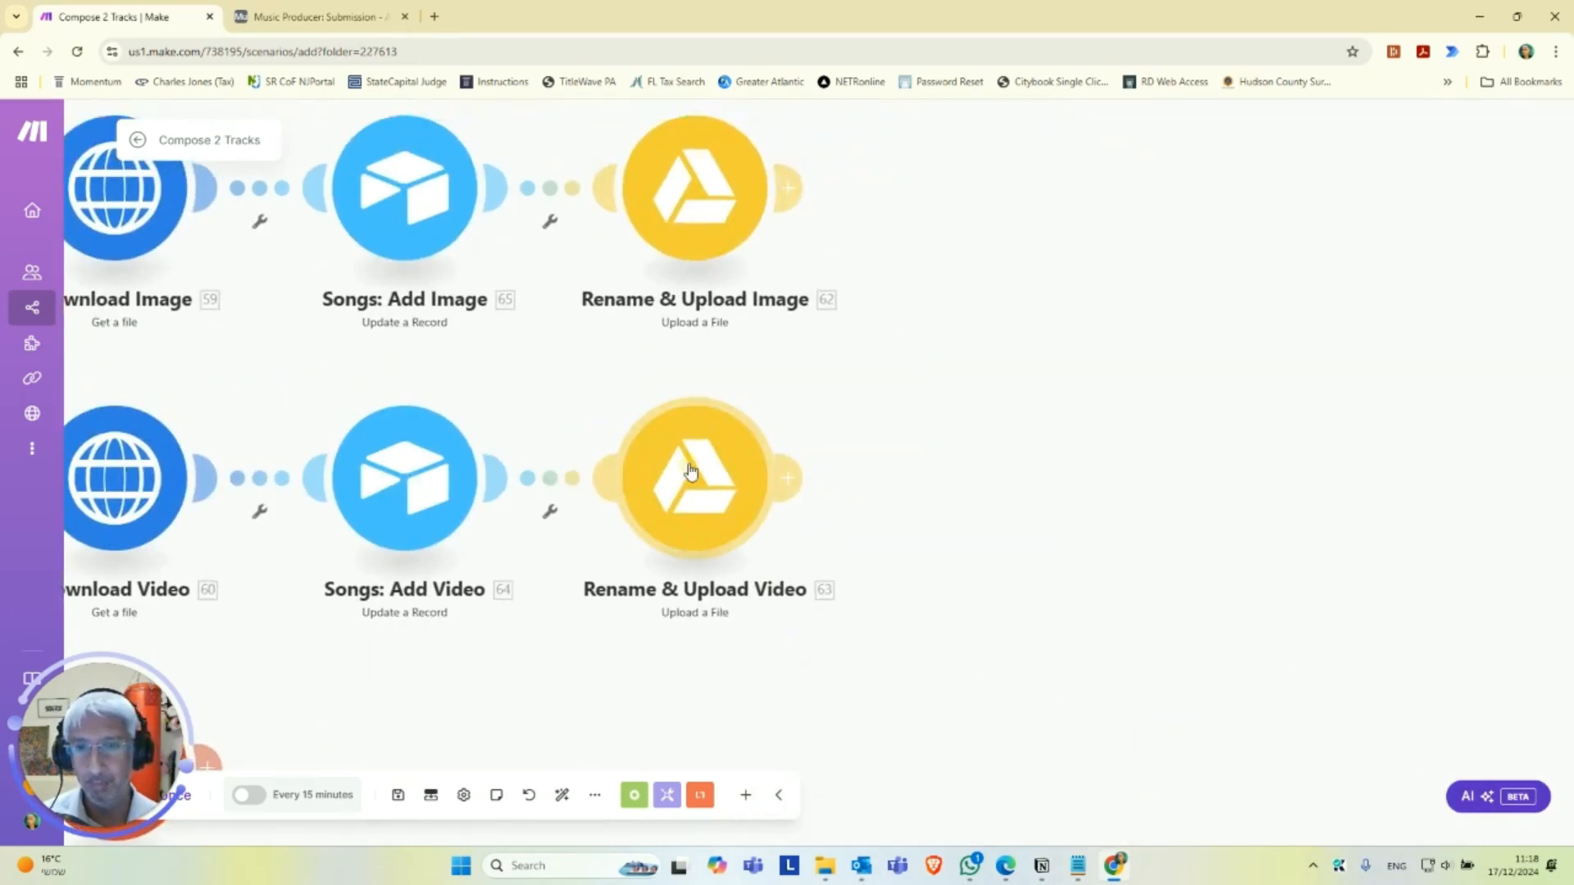
Open the Rename & Upload Video module and select the Google Drive for Music connection.
{"action": "left_click", "coordinate": [720, 495]}
{"action": "left_click", "coordinate": [977, 484]}
{"action": "left_click", "coordinate": [988, 502]}
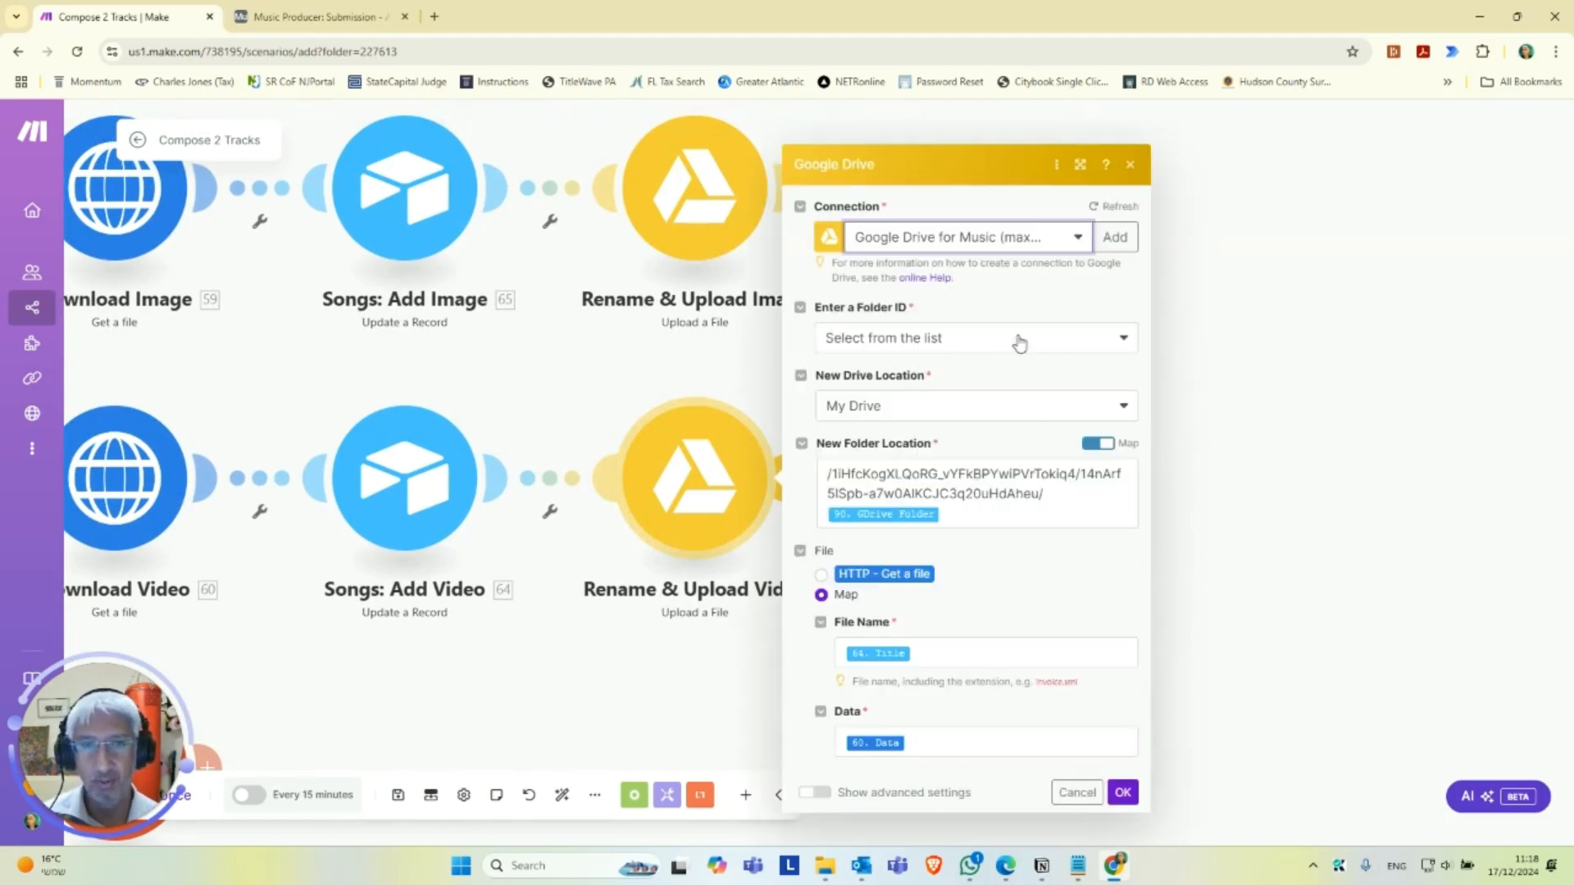
Turn off mapping for the video upload's new folder location and choose the folder Uploaded Audio Files / The Song Generator.
{"action": "left_click", "coordinate": [1107, 444]}
{"action": "left_click", "coordinate": [914, 493]}
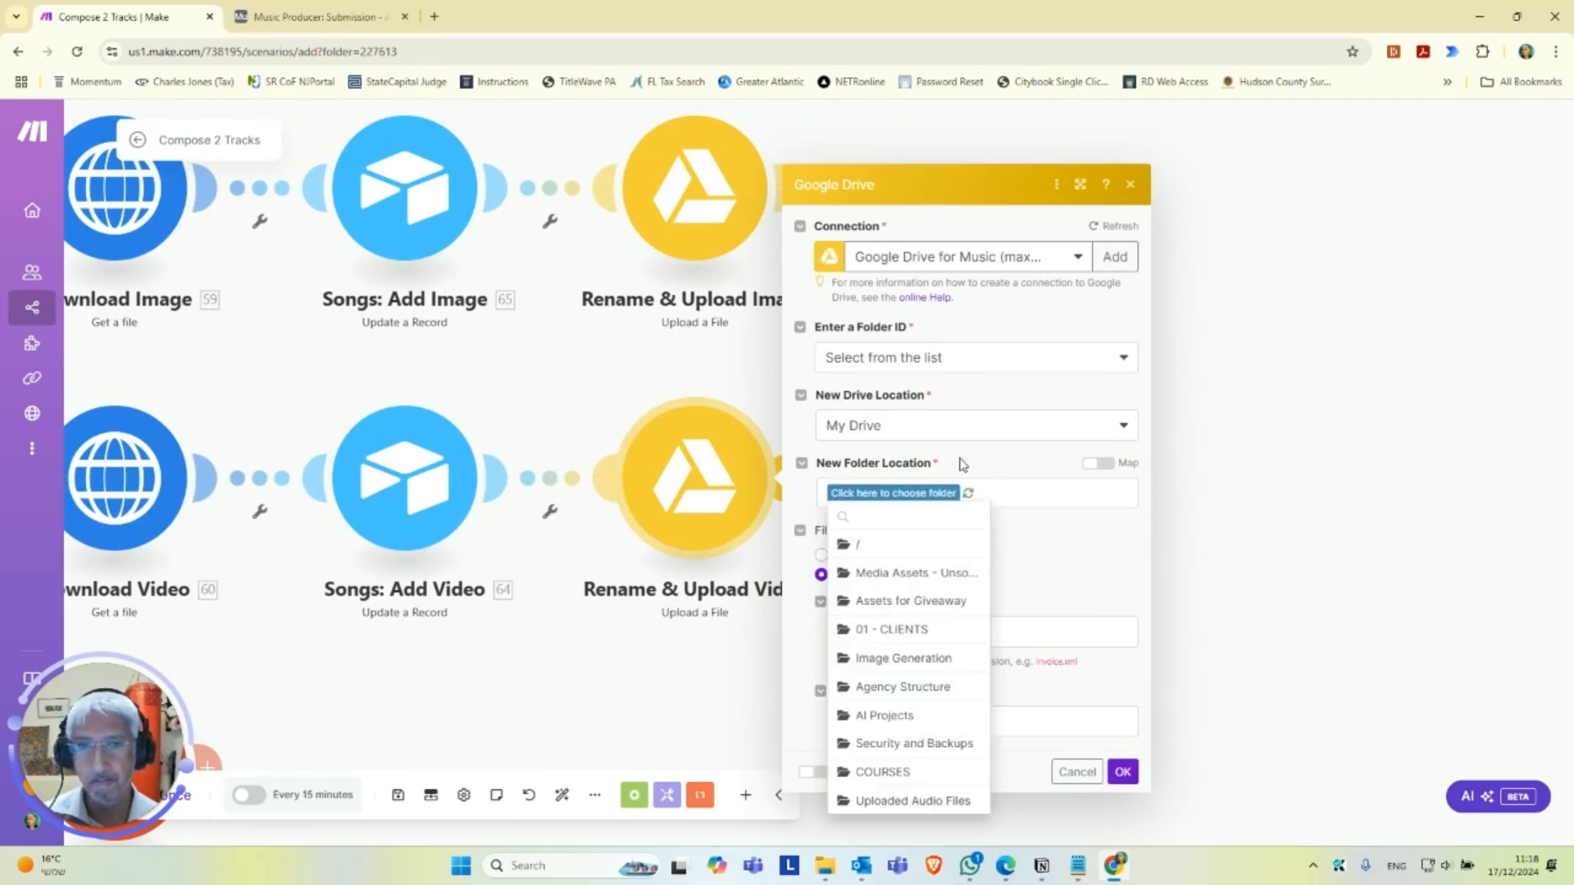
{"action": "left_click", "coordinate": [902, 800]}
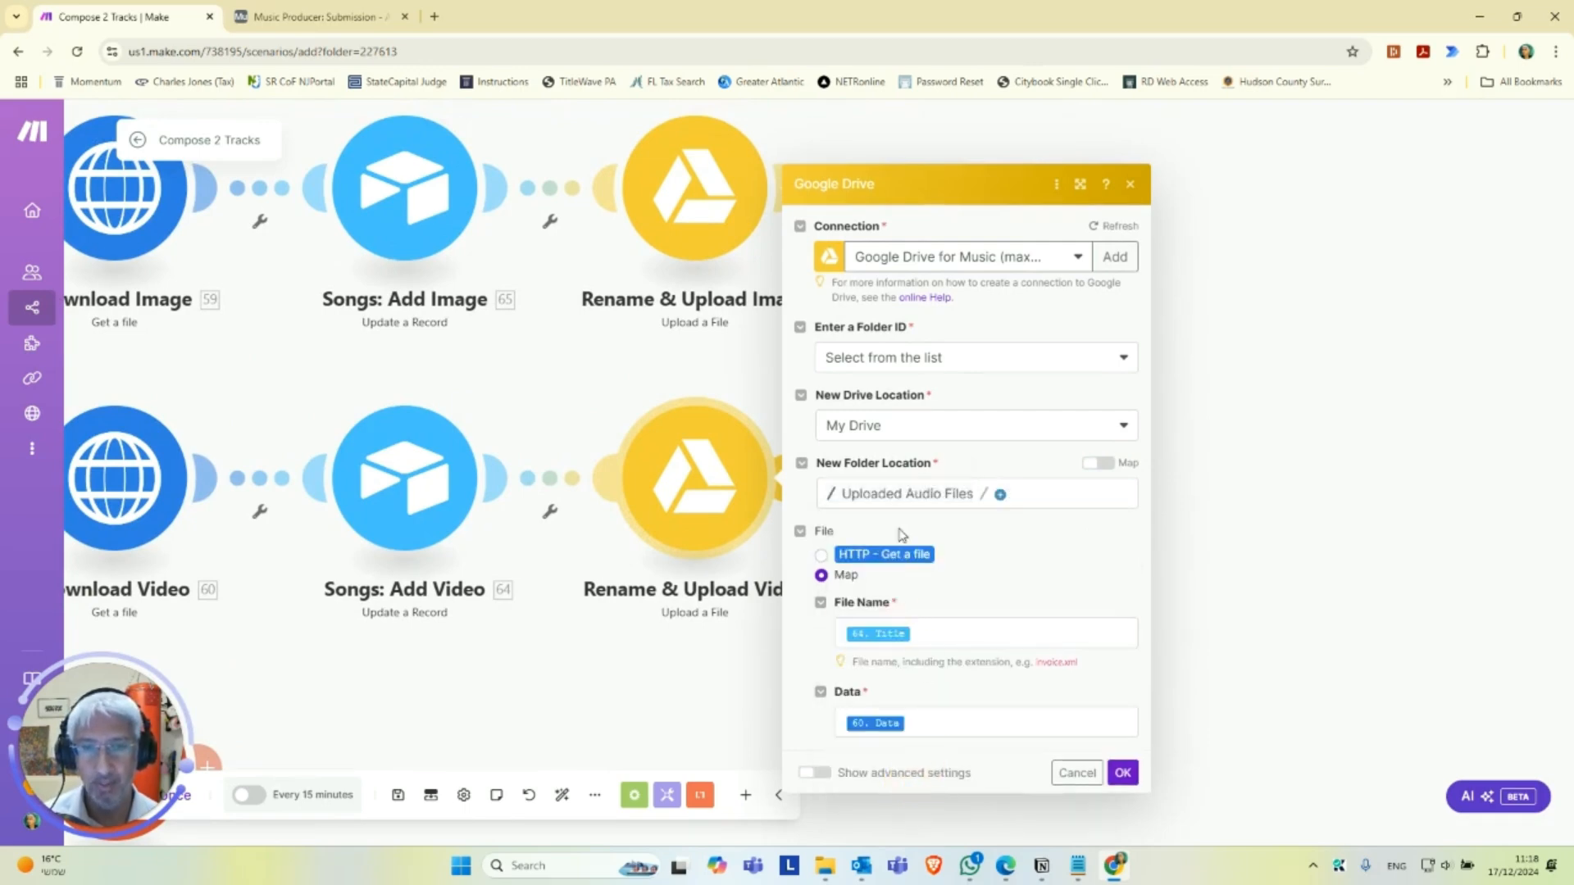
{"action": "left_click", "coordinate": [1001, 495]}
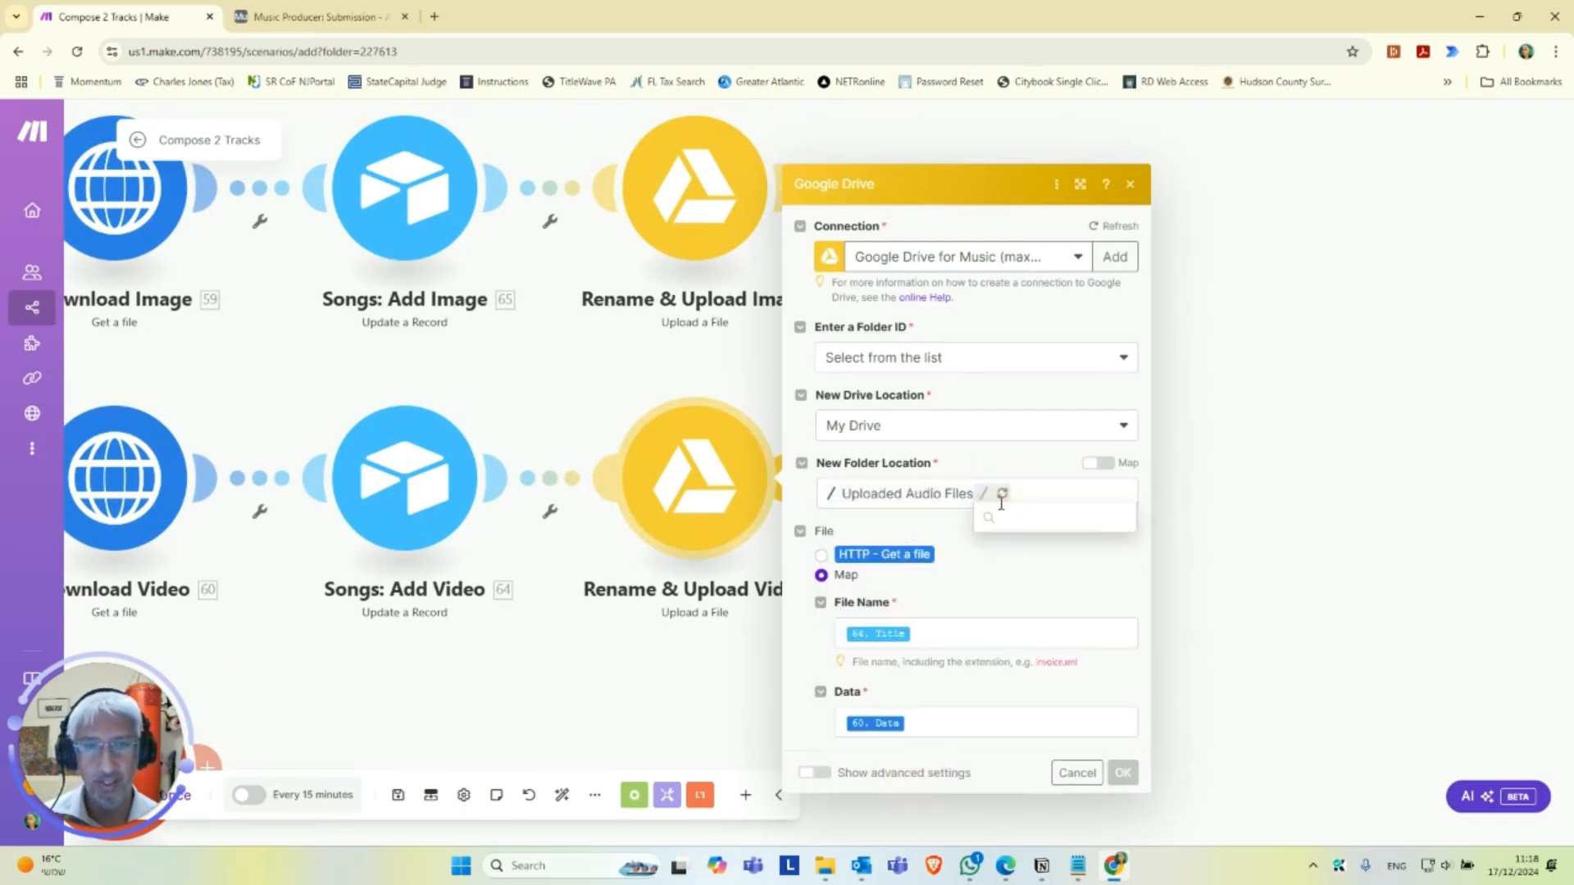
{"action": "left_click", "coordinate": [1064, 513]}
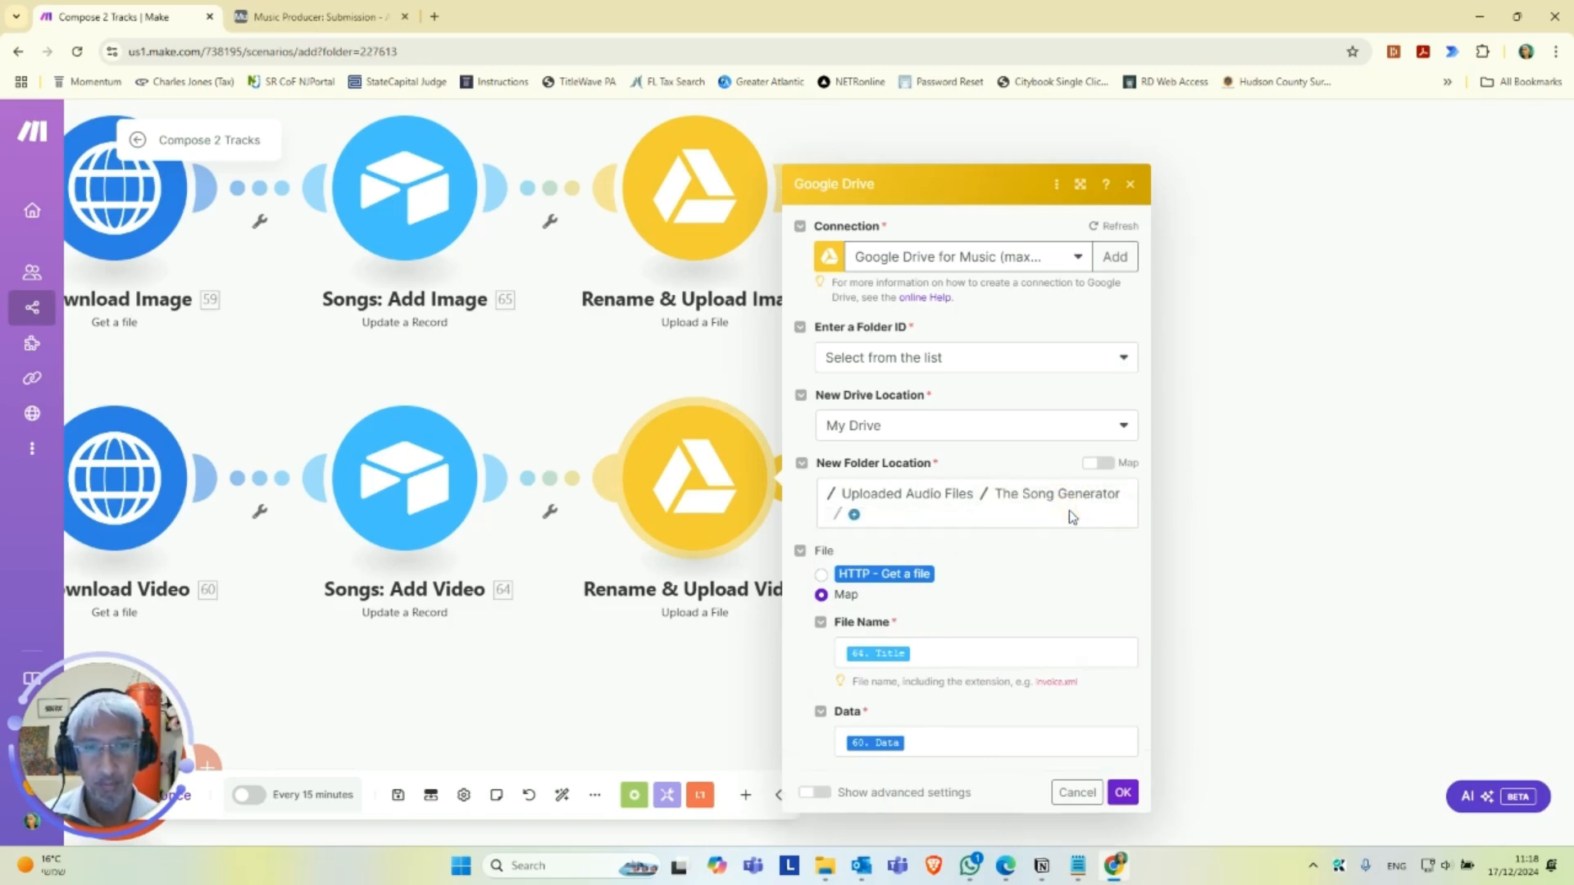
Map the video upload's folder location, append a slash and 90. GDrive Folder to the path, and save the module.
{"action": "left_click", "coordinate": [1094, 466]}
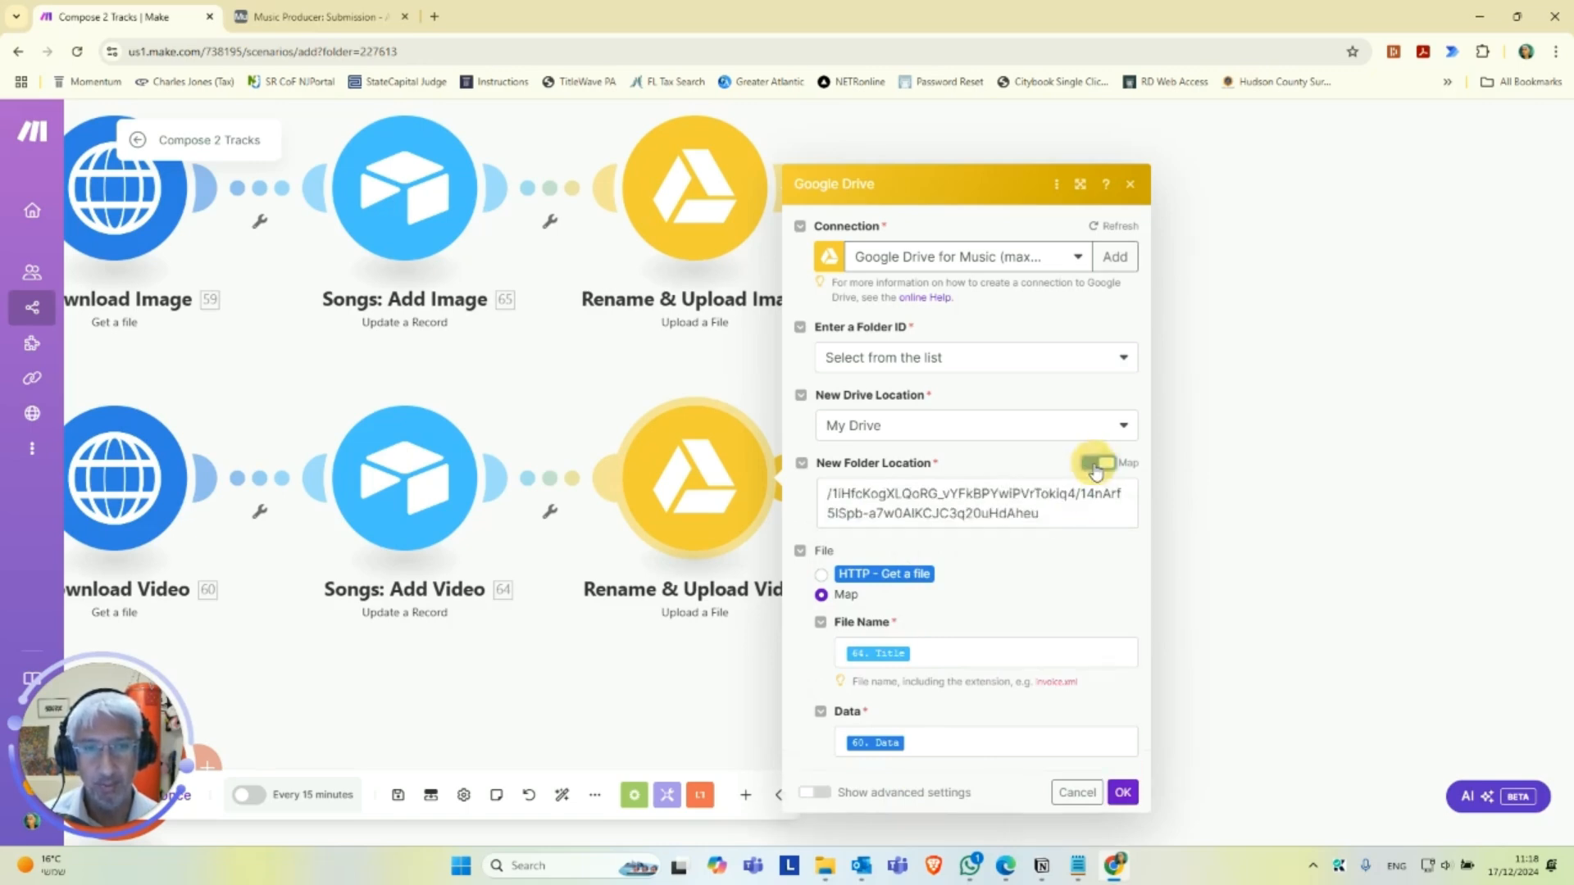
{"action": "left_click", "coordinate": [1080, 515]}
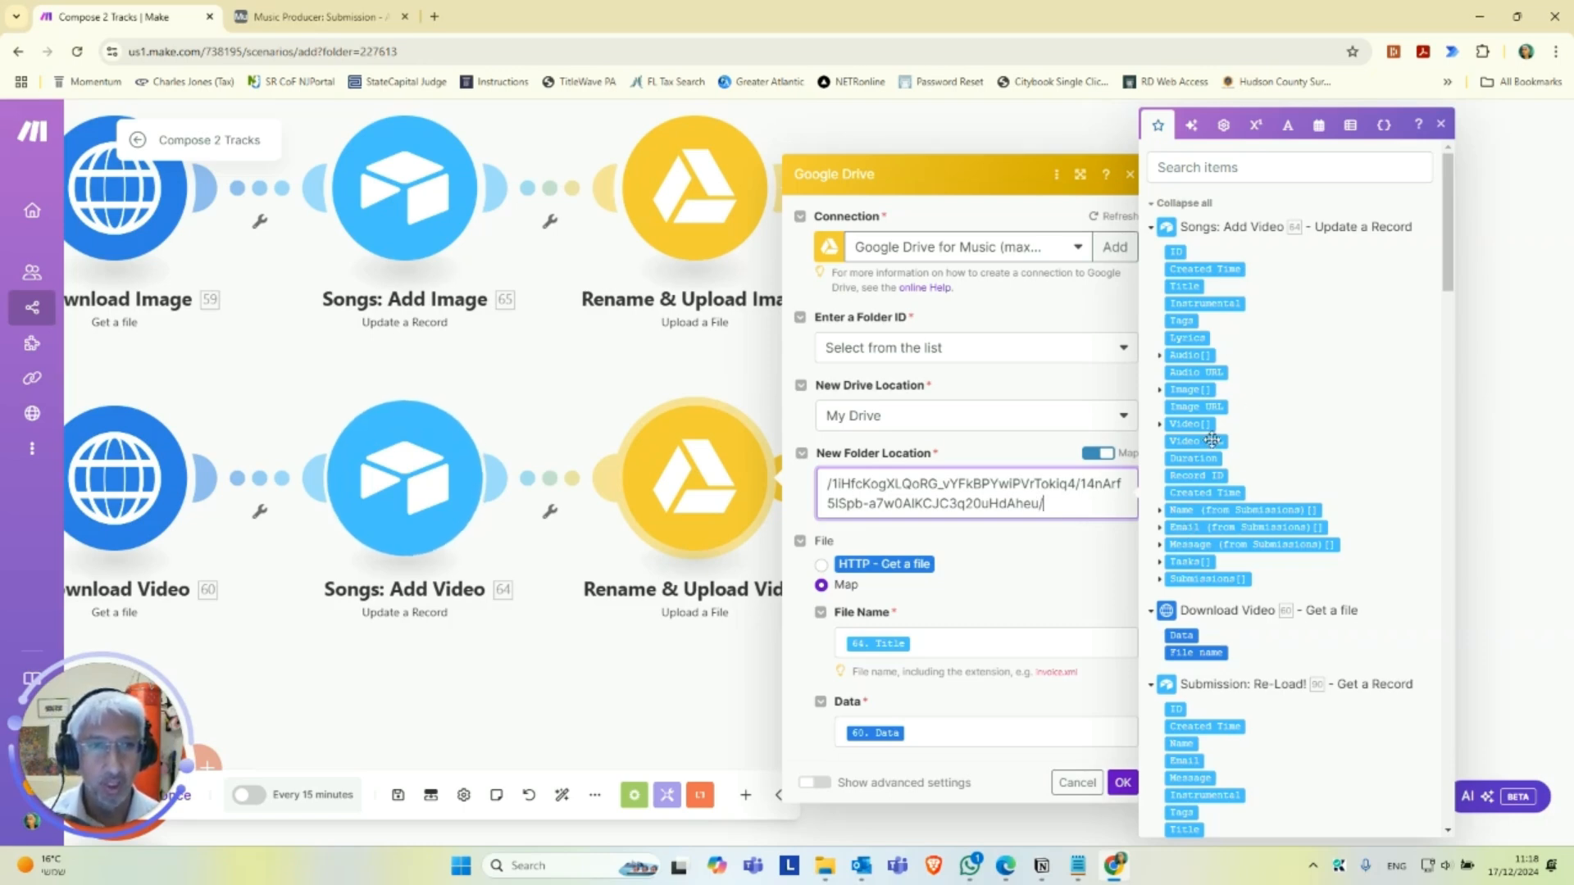
{"action": "scroll", "coordinate": [1222, 459], "scroll_direction": "down", "scroll_amount": 5}
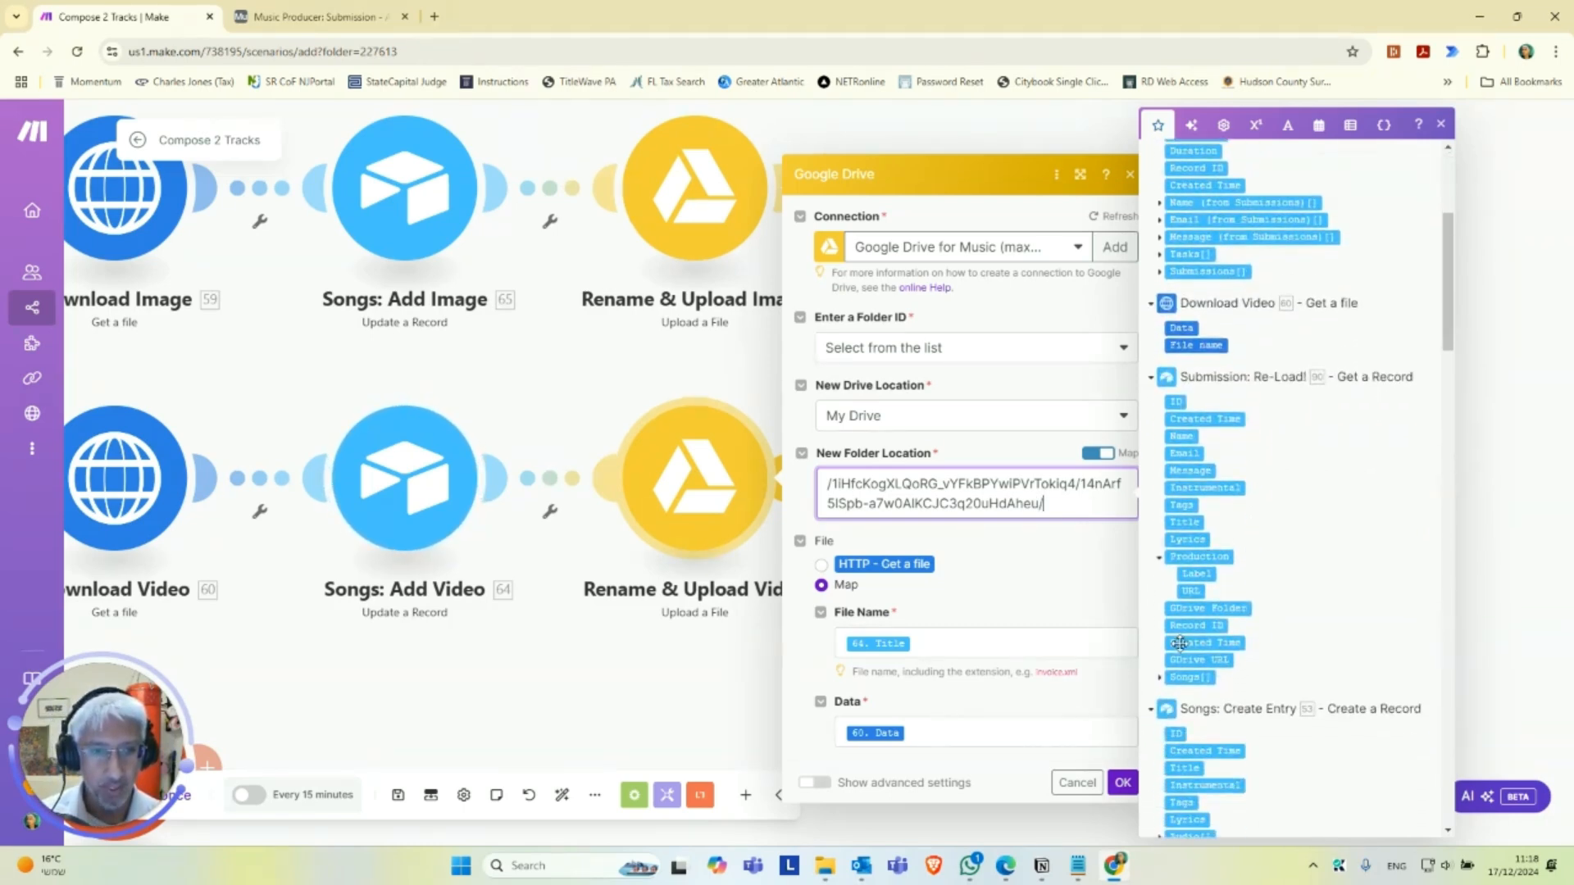
{"action": "left_click", "coordinate": [1205, 608]}
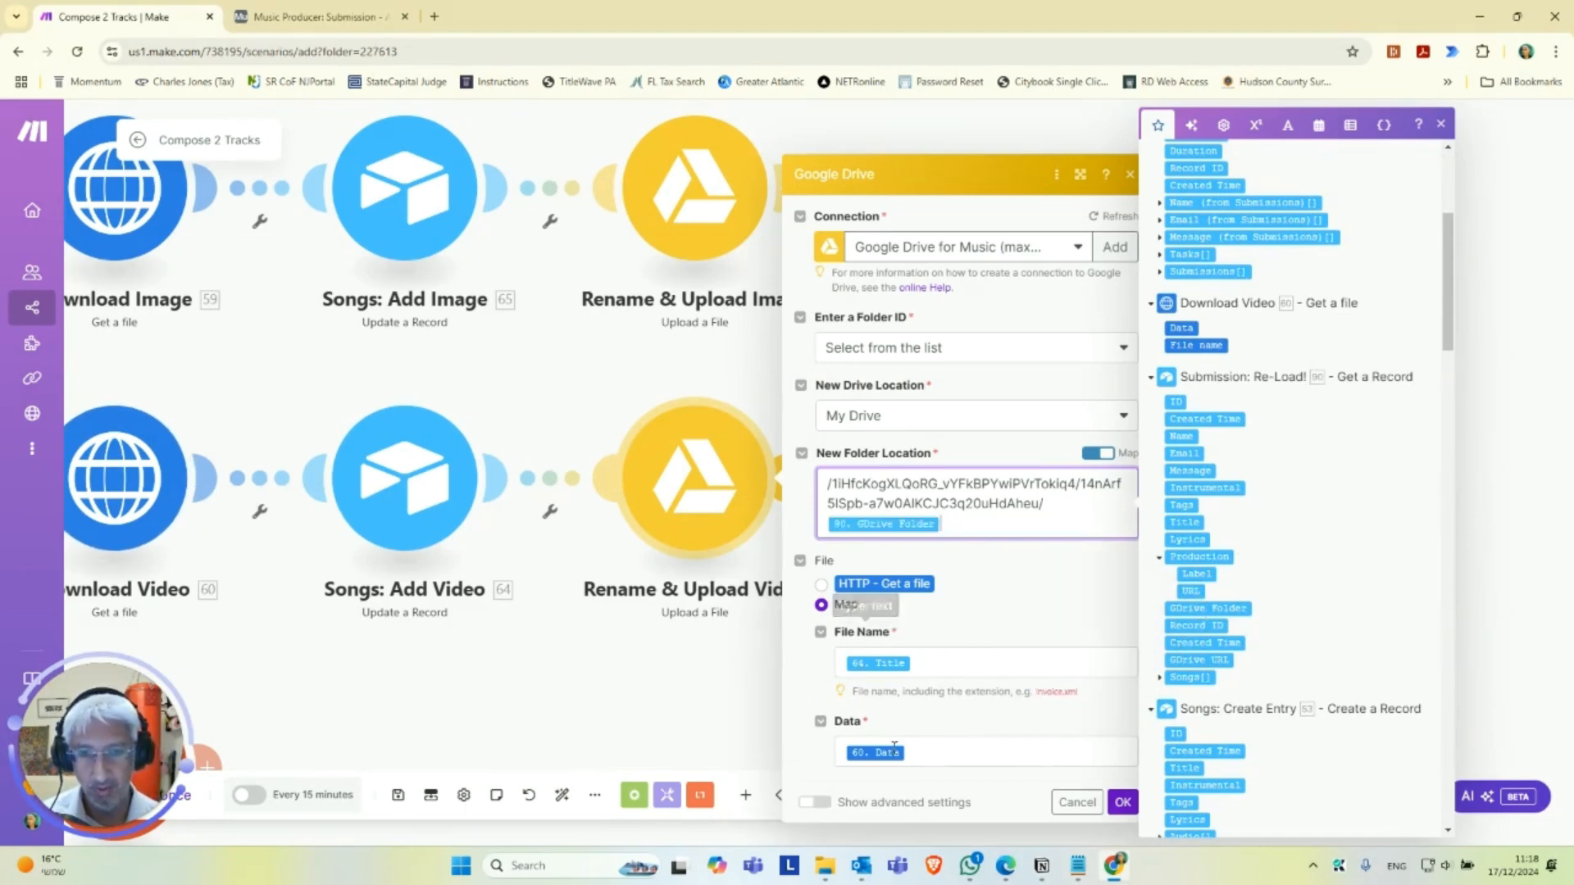
{"action": "left_click", "coordinate": [1120, 807]}
{"action": "left_click_drag", "start_coordinate": [777, 681], "coordinate": [1166, 590]}
{"action": "scroll", "coordinate": [1070, 635], "scroll_direction": "up", "scroll_amount": 1}
{"action": "left_click_drag", "start_coordinate": [843, 685], "coordinate": [998, 618]}
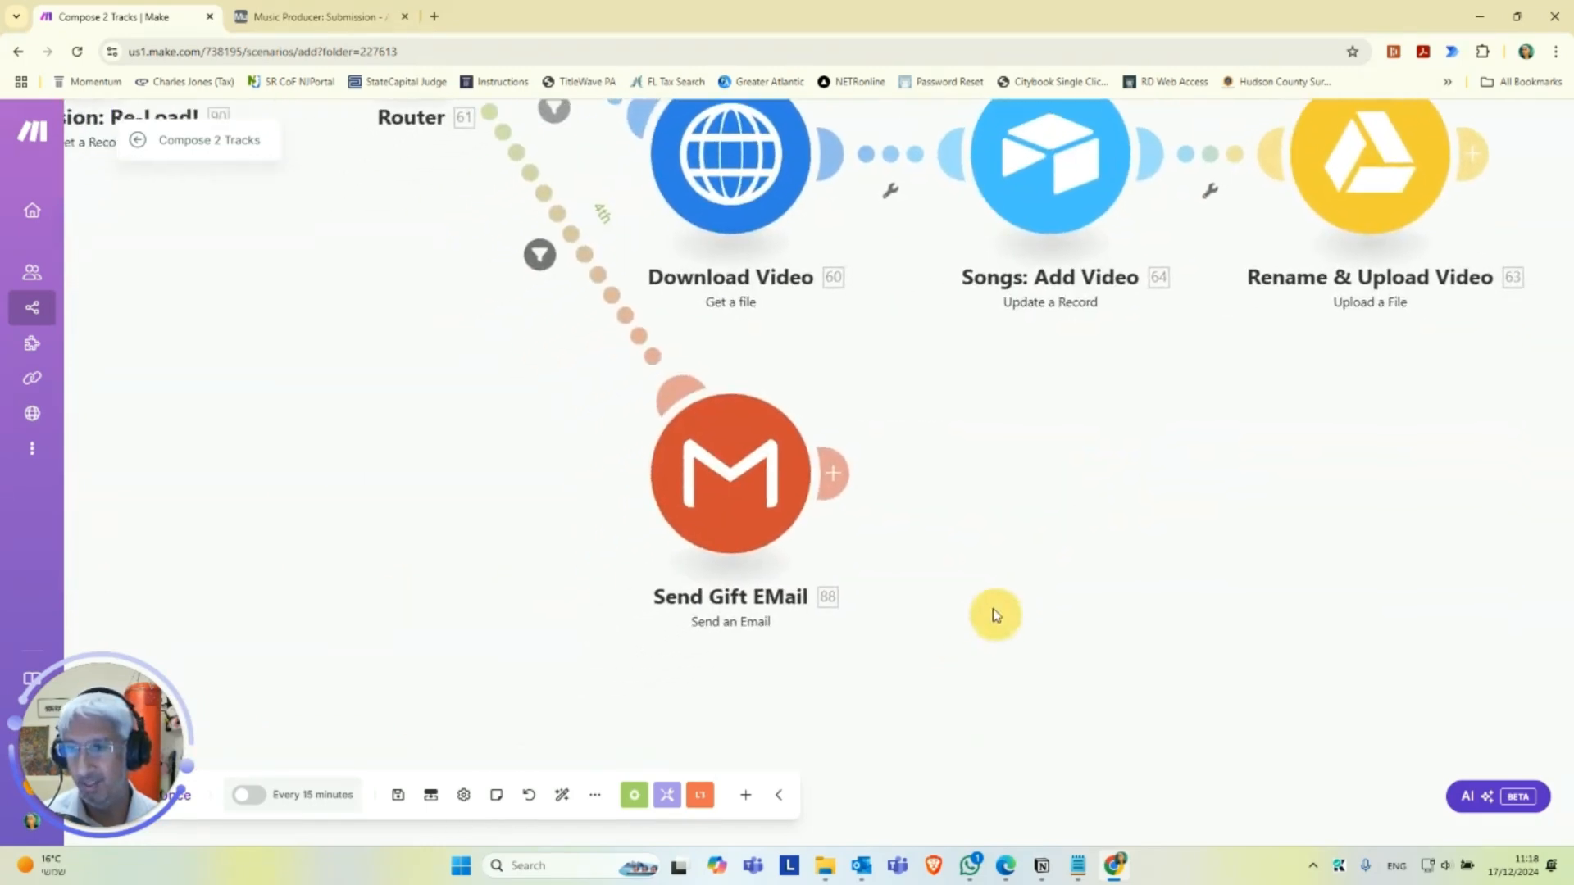
Open the Send Gift EMail module and select the Google Drive for Music connection.
{"action": "left_click", "coordinate": [718, 487]}
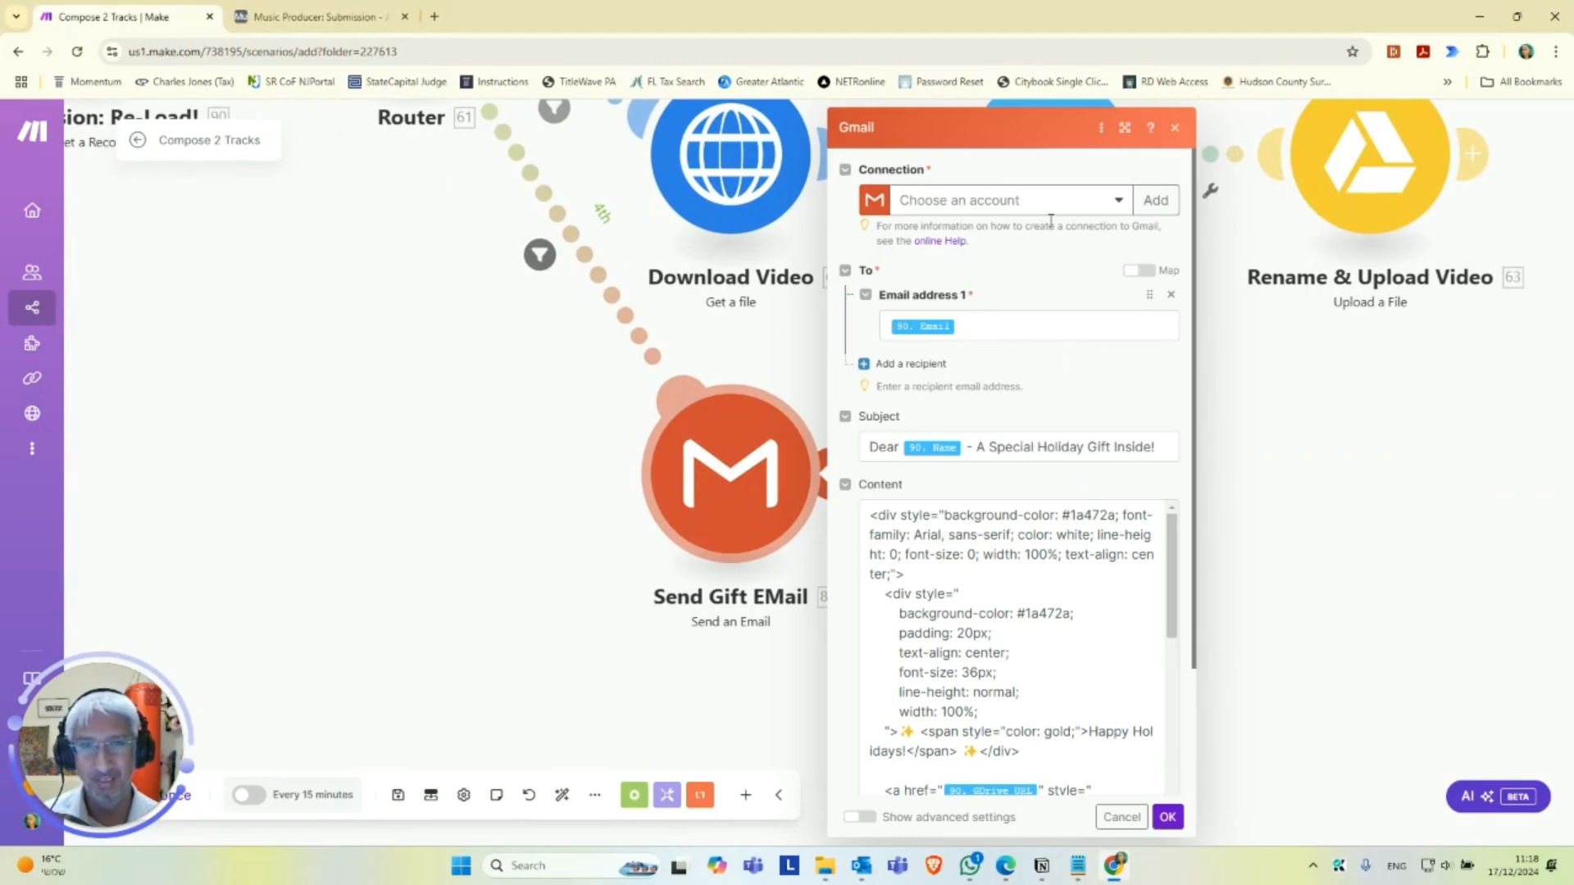
{"action": "left_click", "coordinate": [1118, 200]}
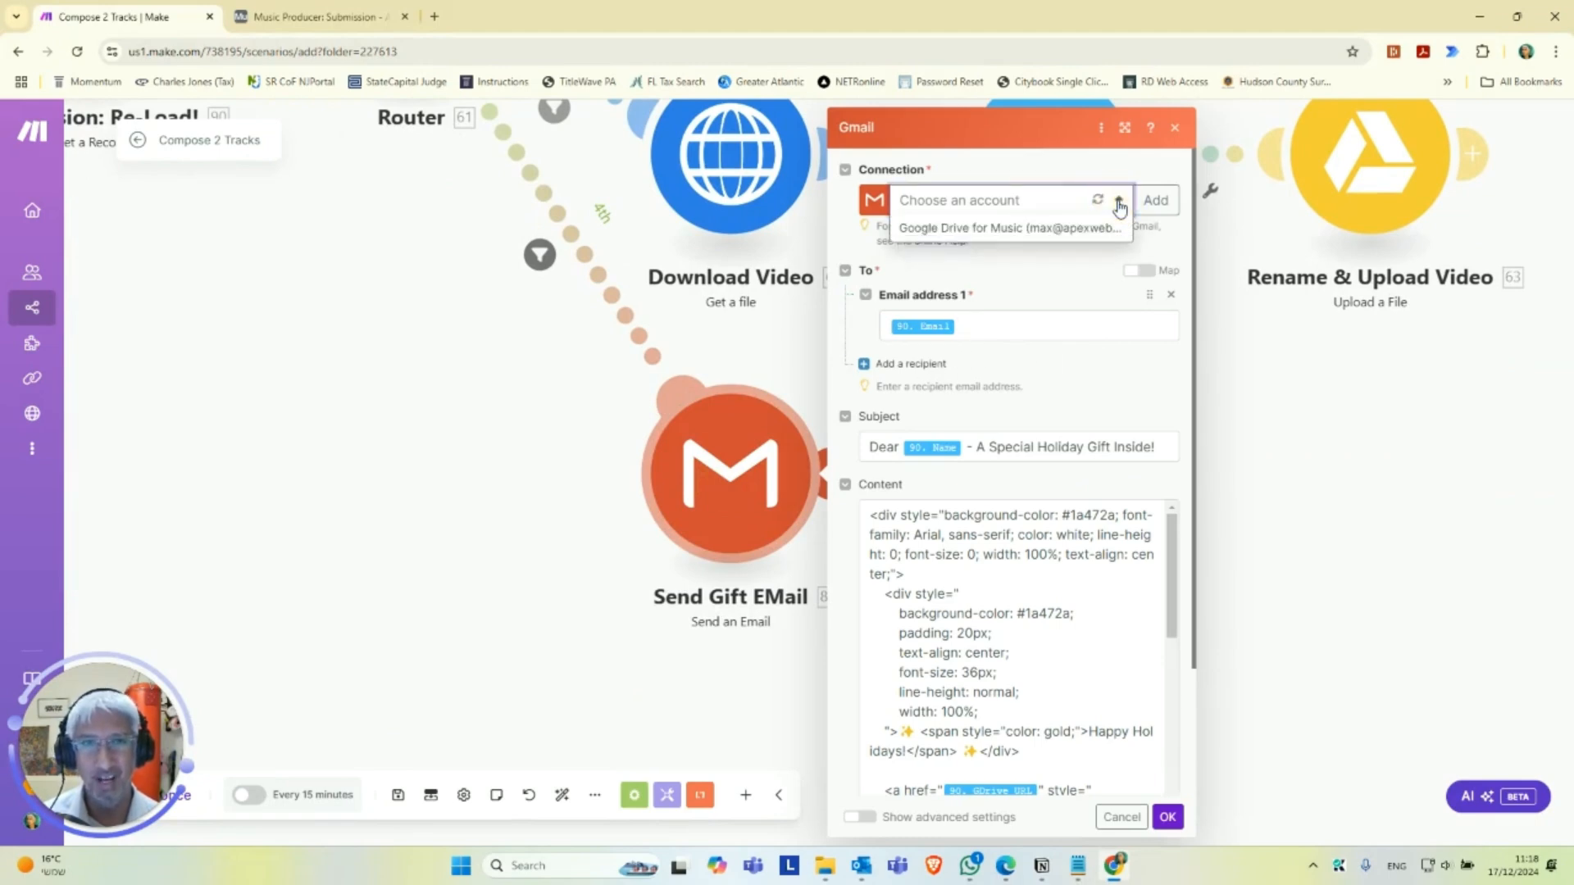
{"action": "left_click", "coordinate": [1040, 230]}
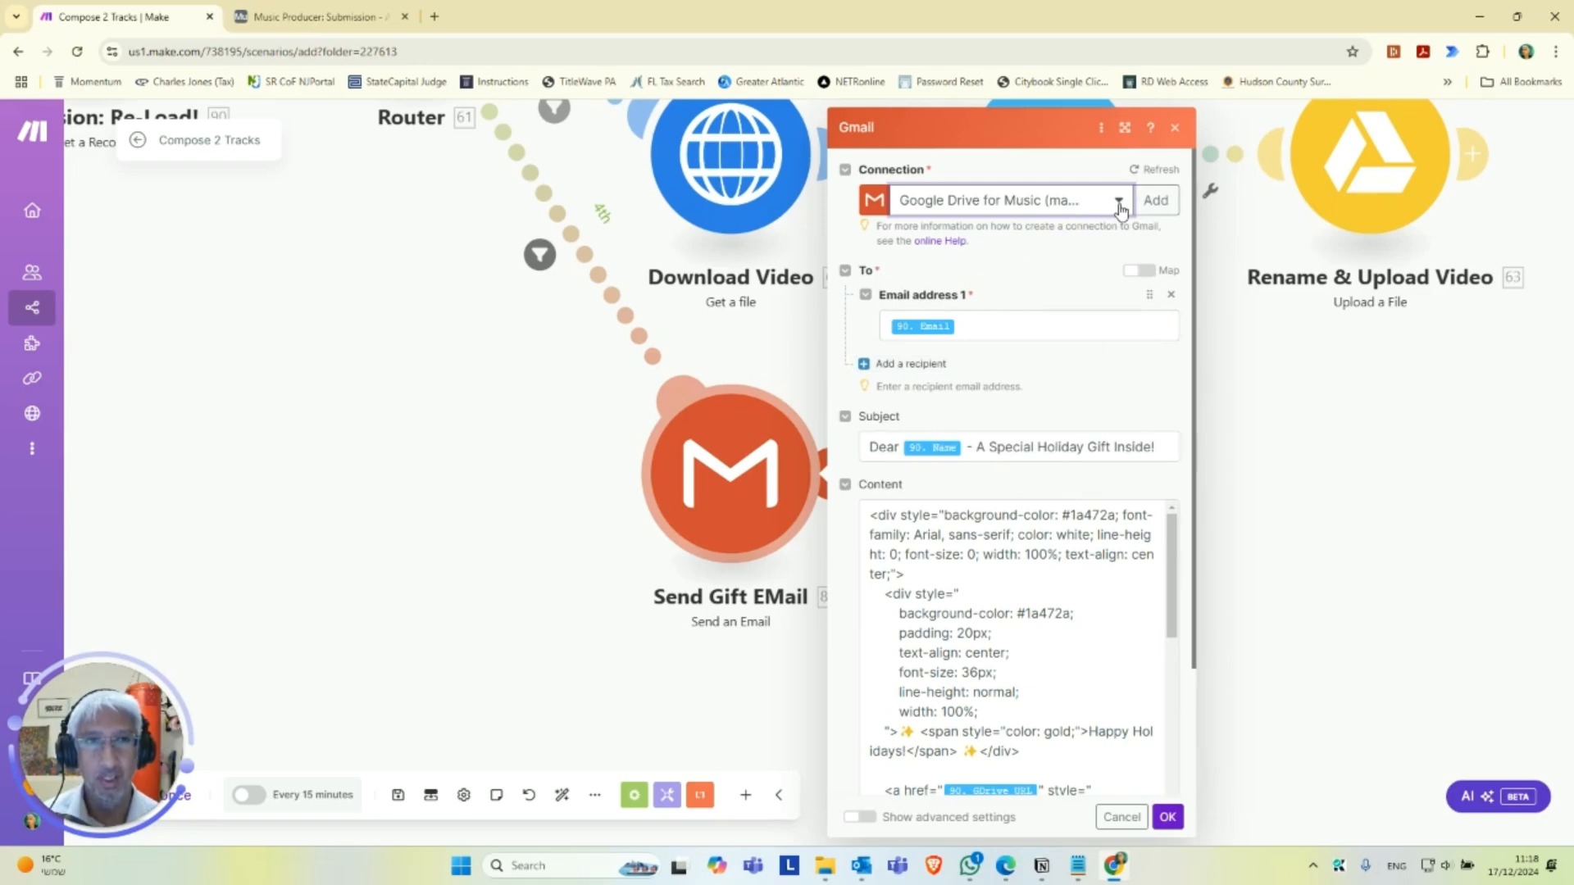
Review the gift email's recipient, subject and HTML content, then save the Send Gift EMail module and the scenario.
{"action": "scroll", "coordinate": [1009, 319], "scroll_direction": "down", "scroll_amount": 1}
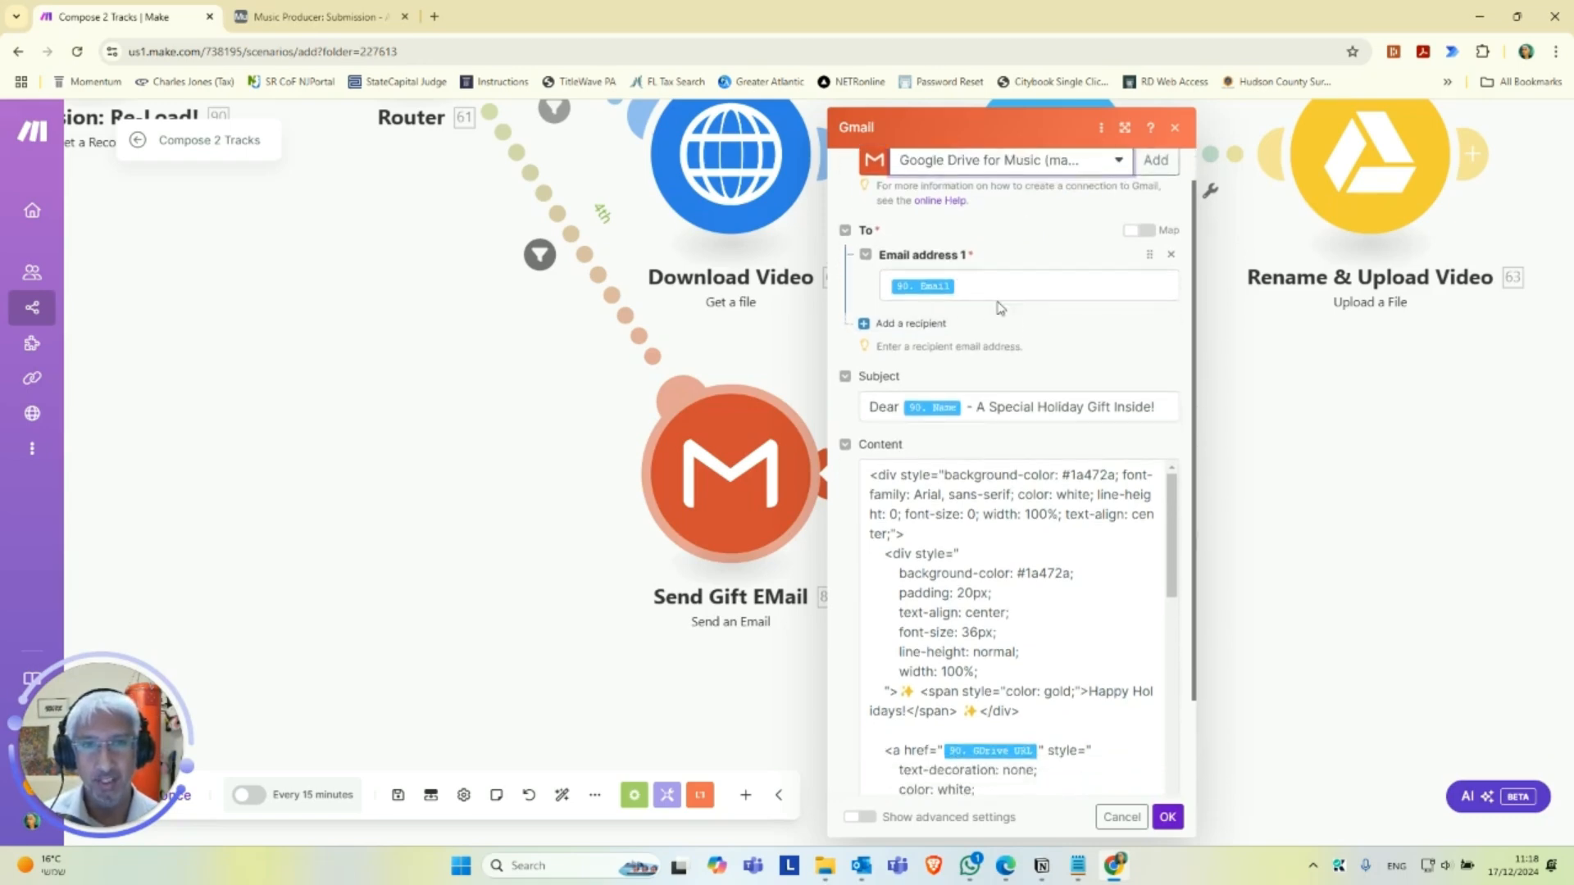
{"action": "scroll", "coordinate": [993, 298], "scroll_direction": "up", "scroll_amount": 1}
{"action": "scroll", "coordinate": [1015, 328], "scroll_direction": "down", "scroll_amount": 4}
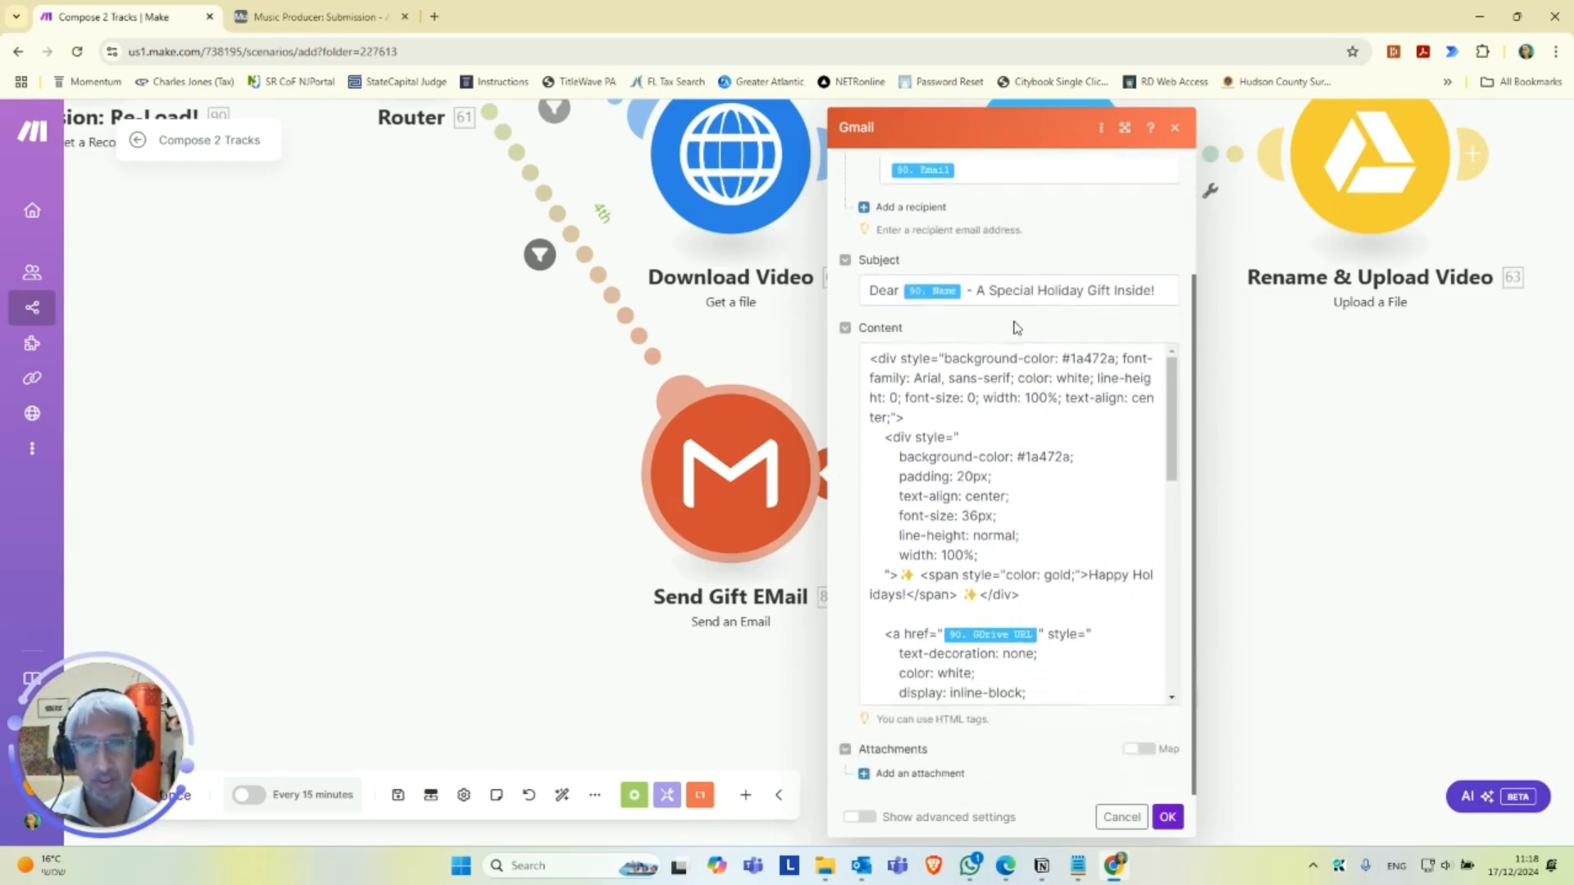
{"action": "scroll", "coordinate": [1020, 386], "scroll_direction": "down", "scroll_amount": 1}
{"action": "scroll", "coordinate": [976, 422], "scroll_direction": "up", "scroll_amount": 1}
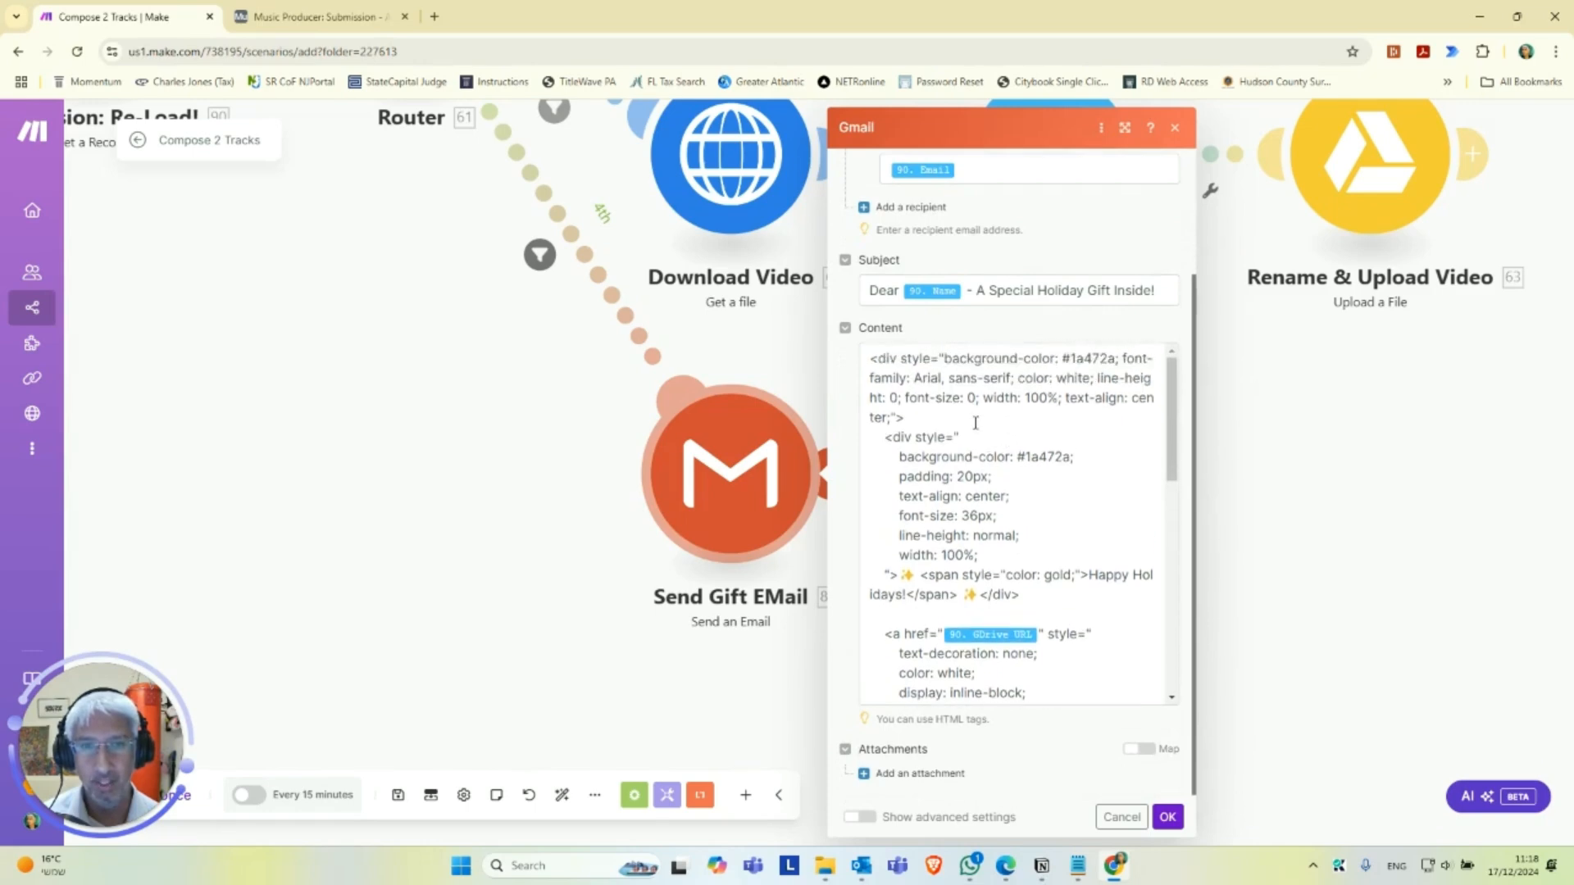
{"action": "scroll", "coordinate": [976, 422], "scroll_direction": "down", "scroll_amount": 10}
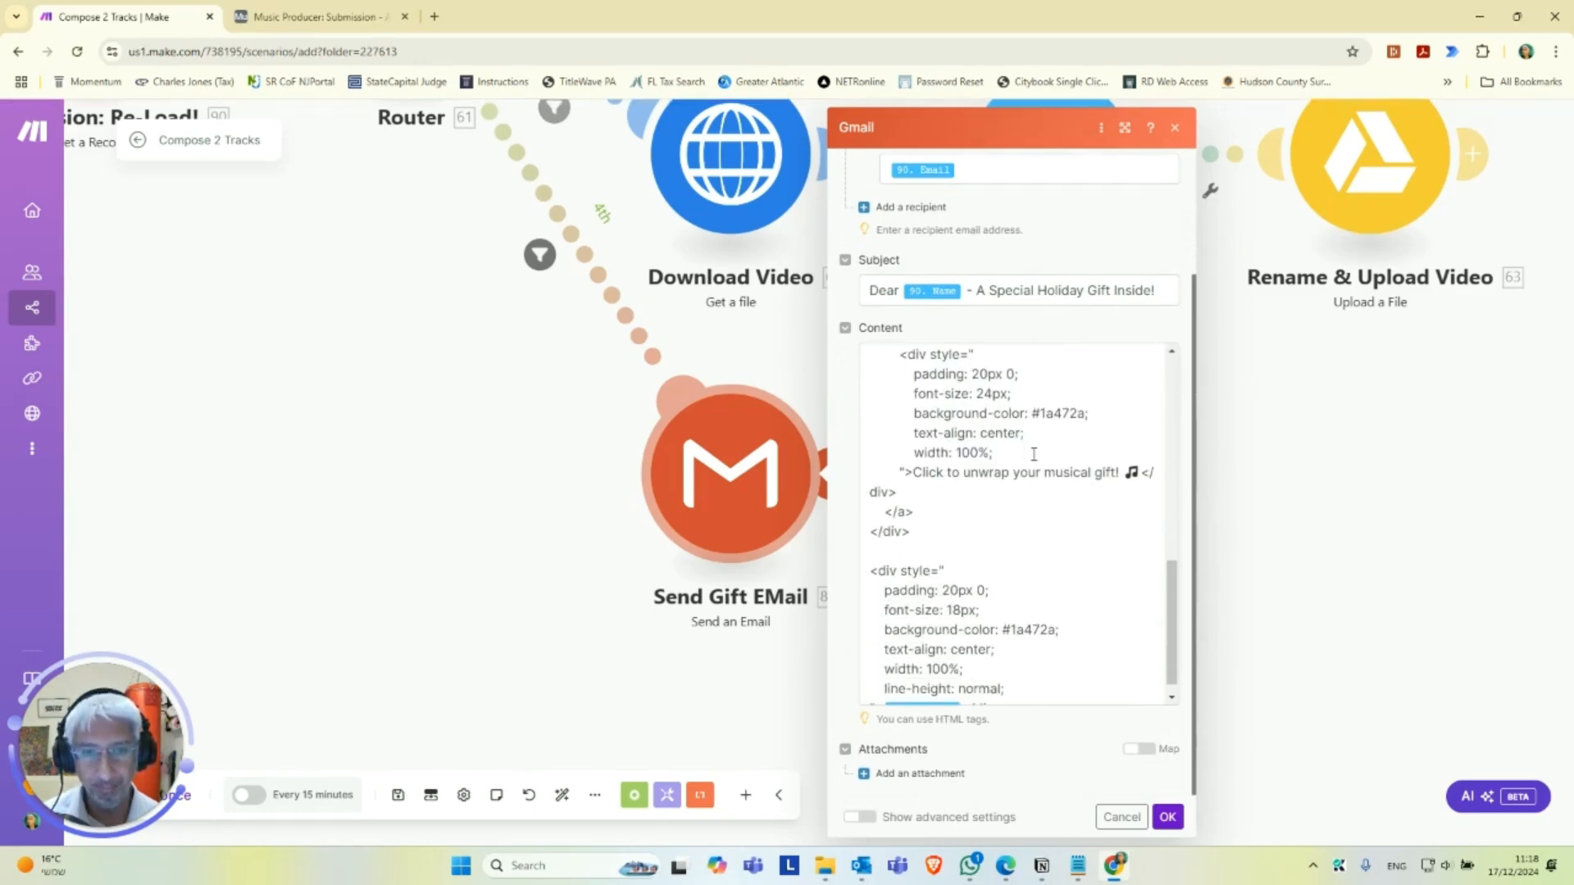
{"action": "scroll", "coordinate": [1034, 452], "scroll_direction": "down", "scroll_amount": 1}
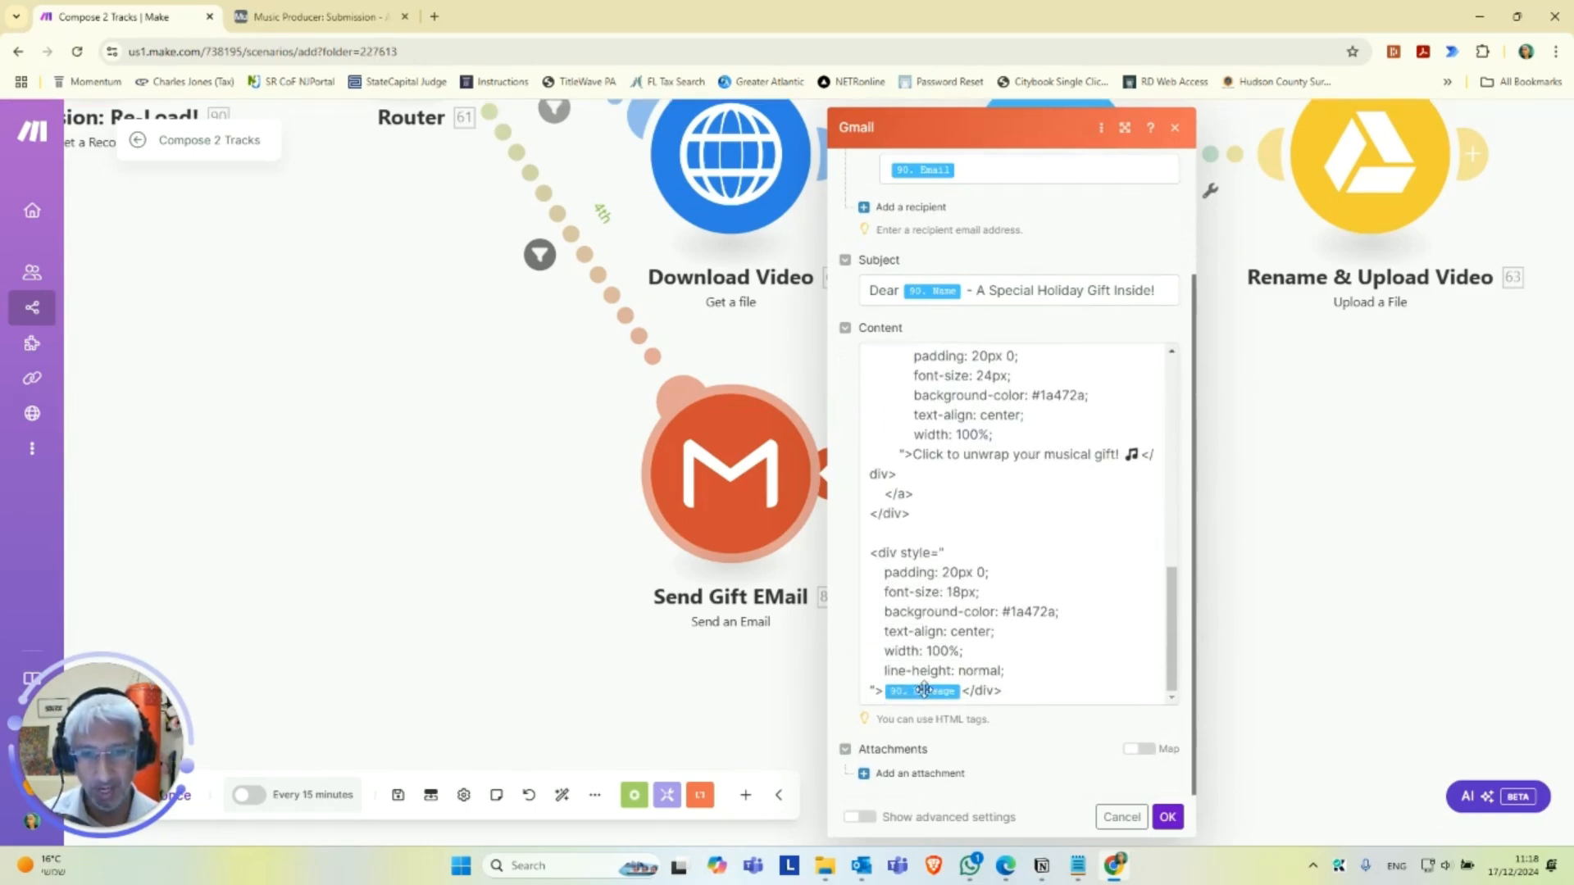
{"action": "left_click", "coordinate": [1166, 818]}
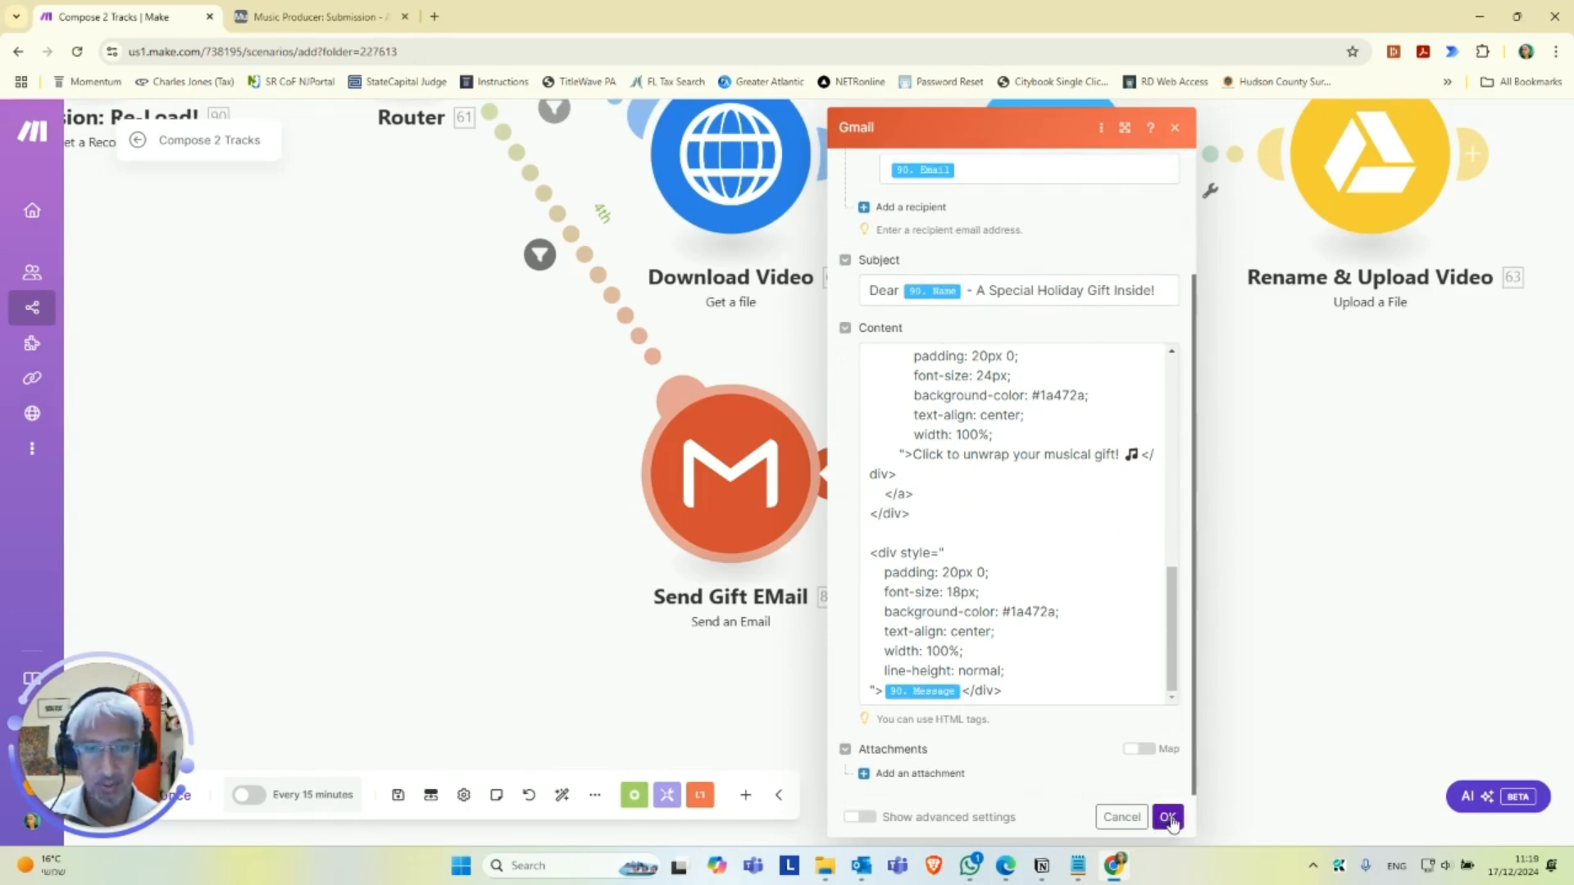
{"action": "left_click", "coordinate": [395, 797]}
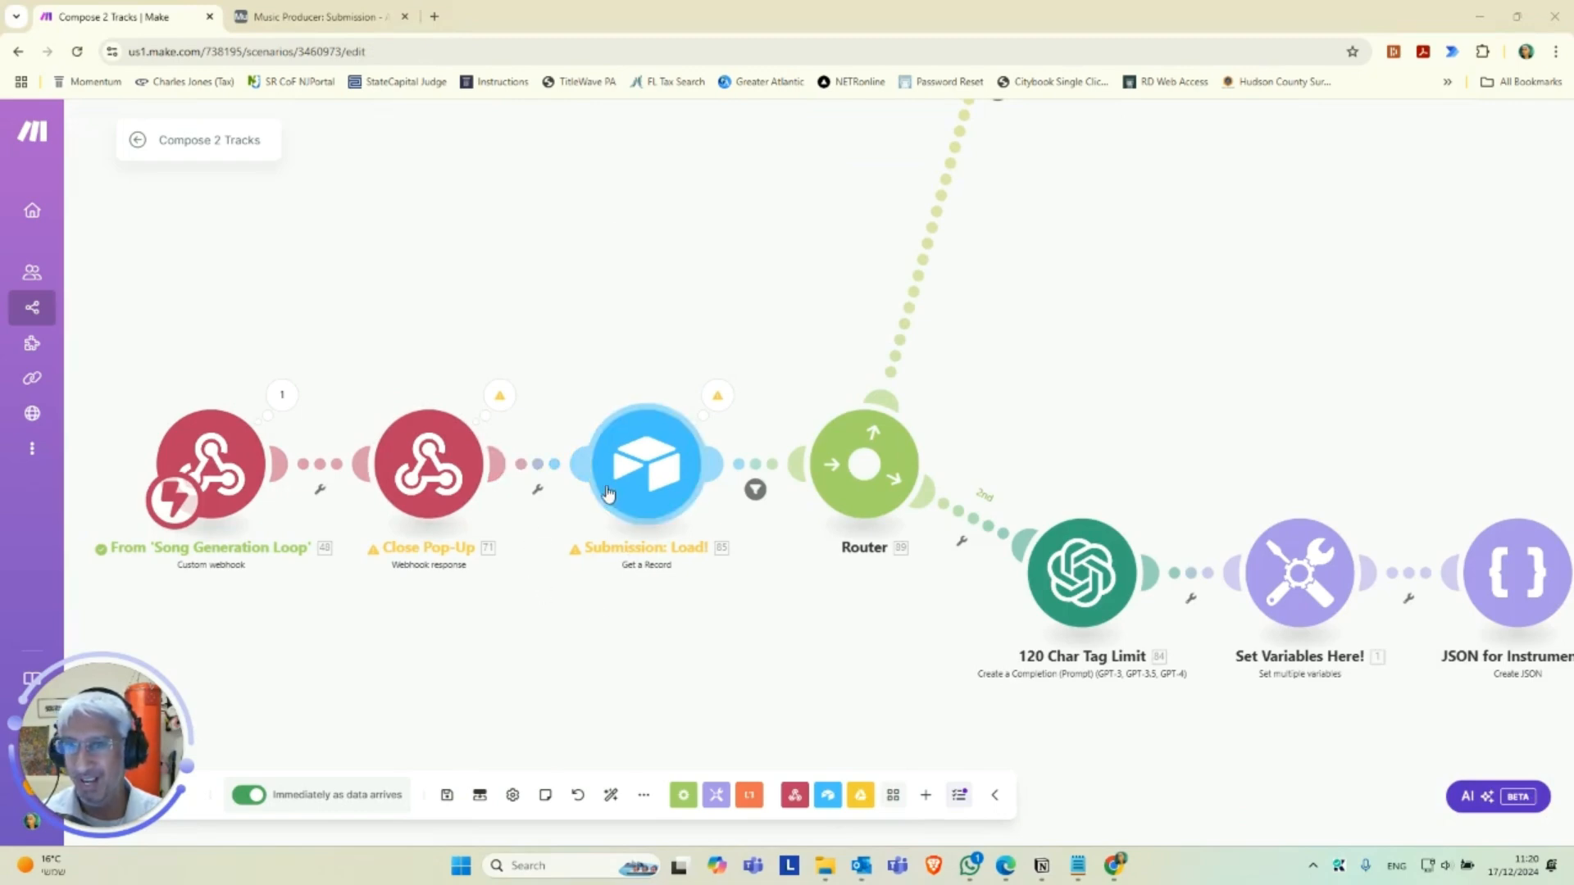
In the Submission: Load! module, choose the second Music Producer base and the Submission table, and save the module.
{"action": "left_click", "coordinate": [641, 498]}
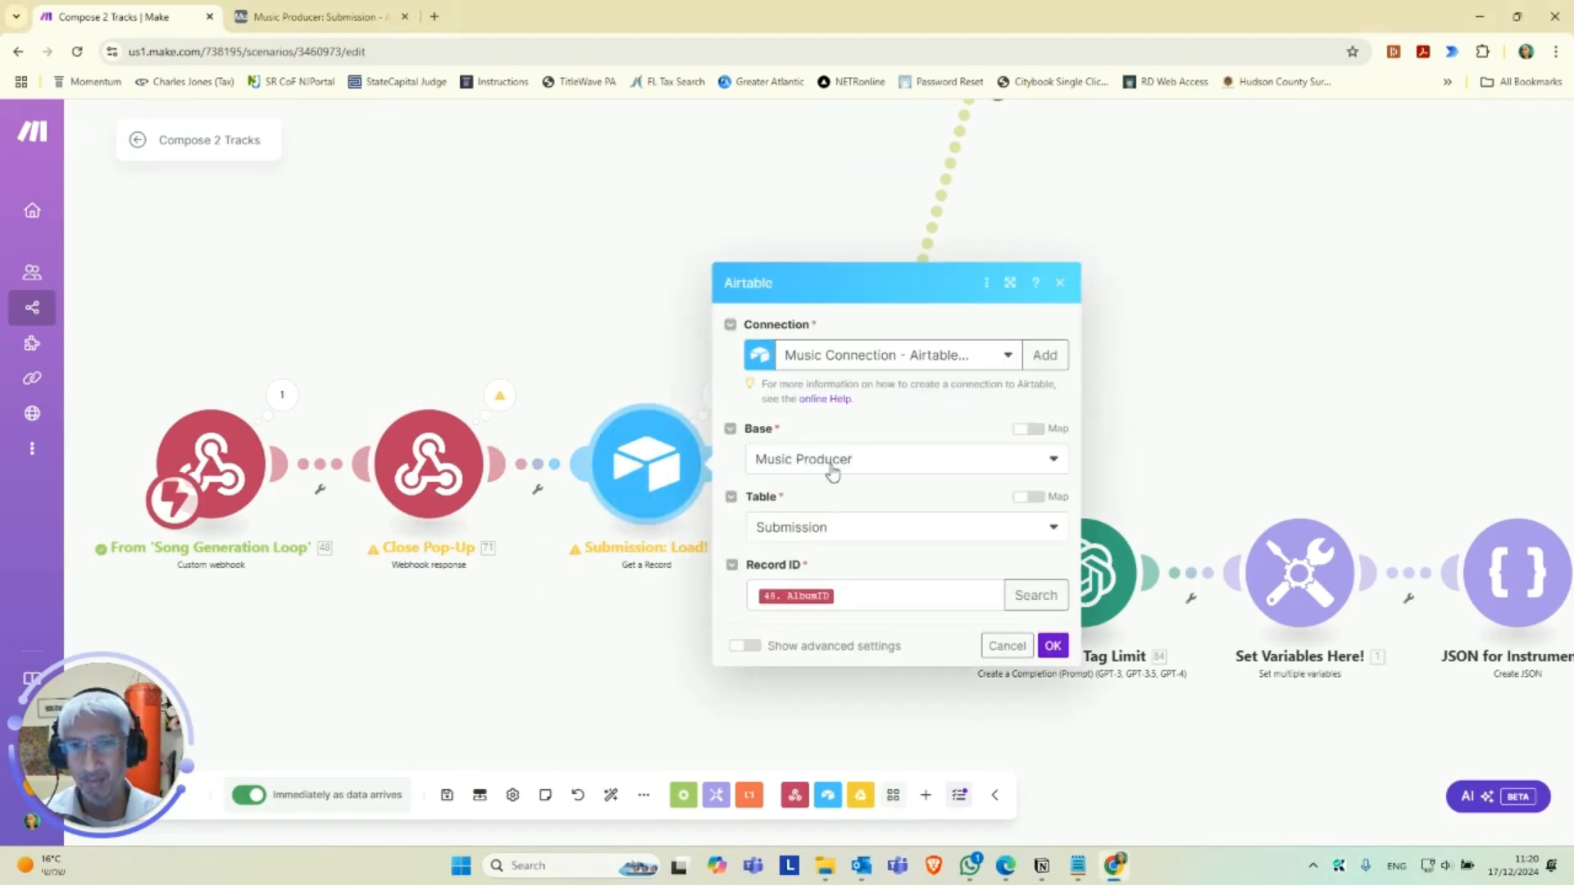
{"action": "left_click", "coordinate": [834, 472]}
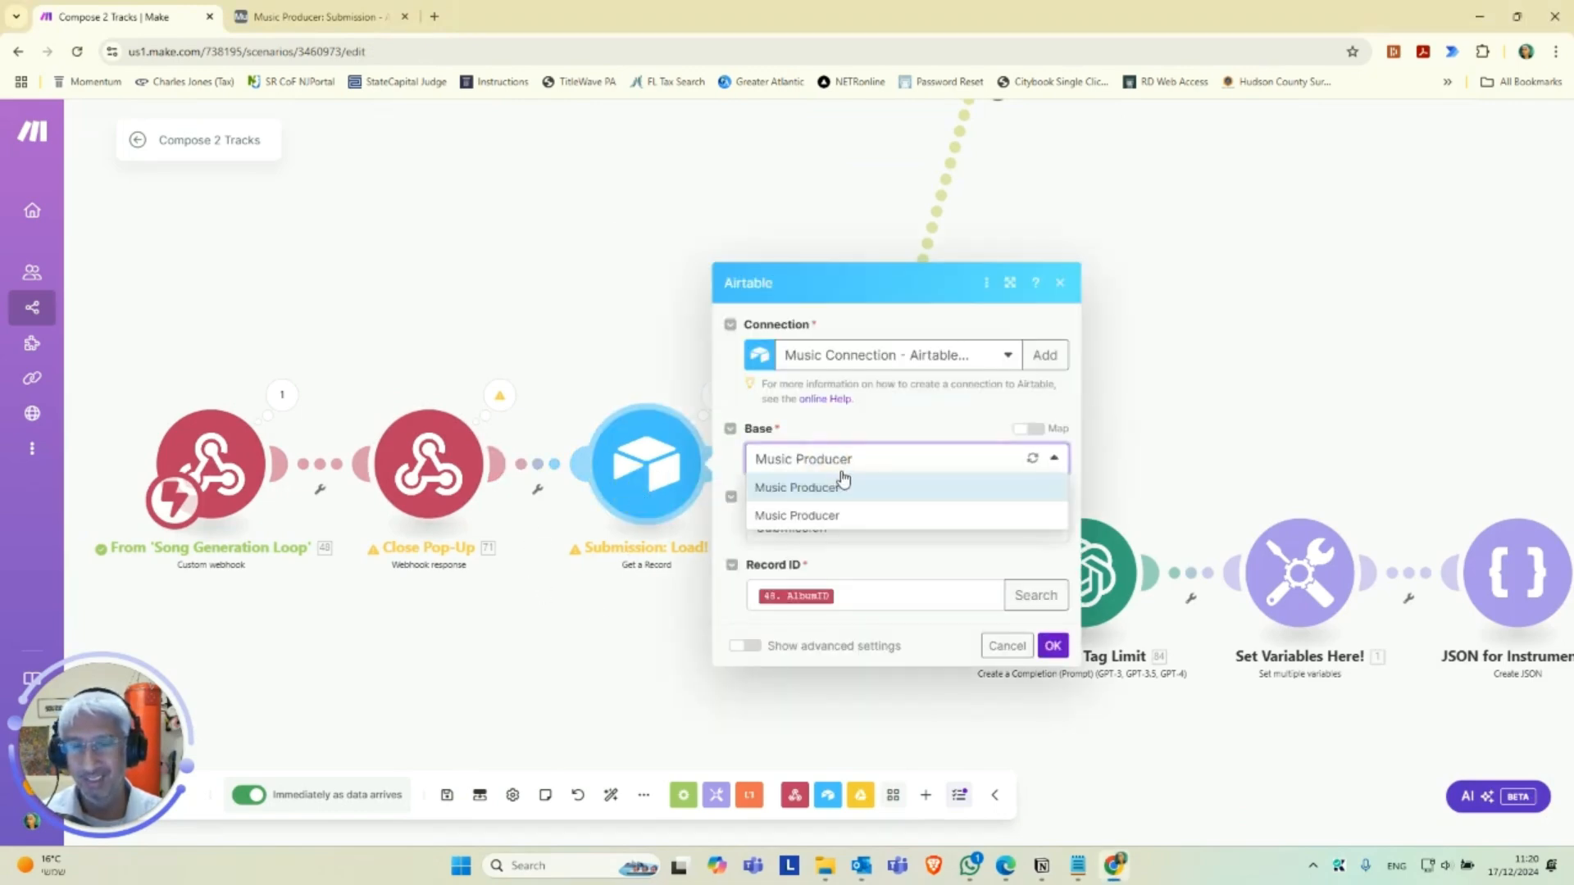
{"action": "left_click", "coordinate": [844, 513]}
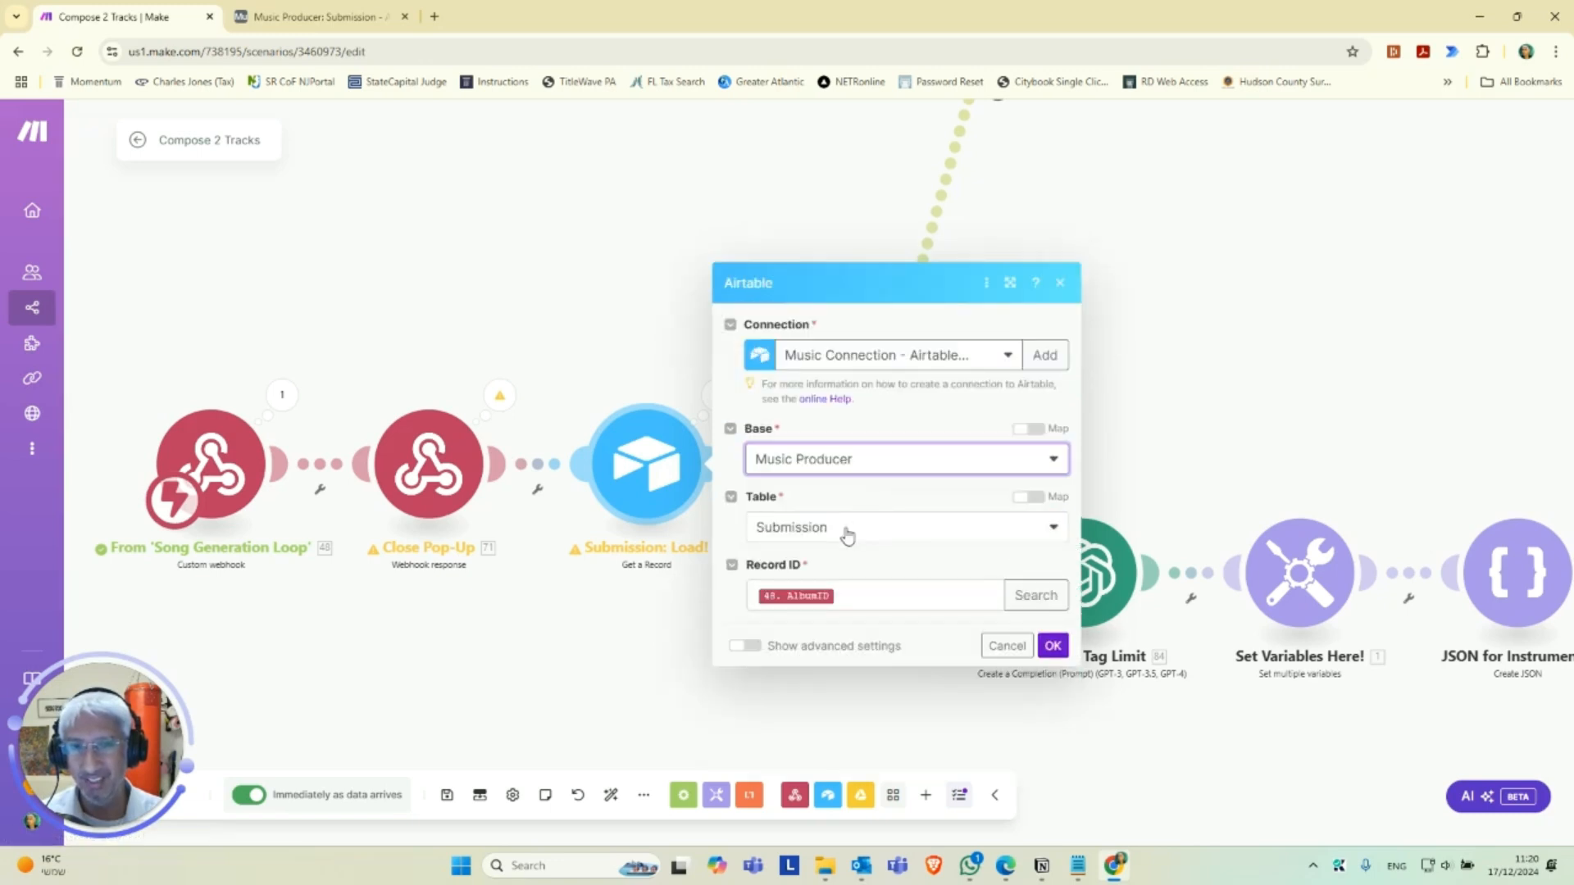
{"action": "left_click", "coordinate": [847, 531]}
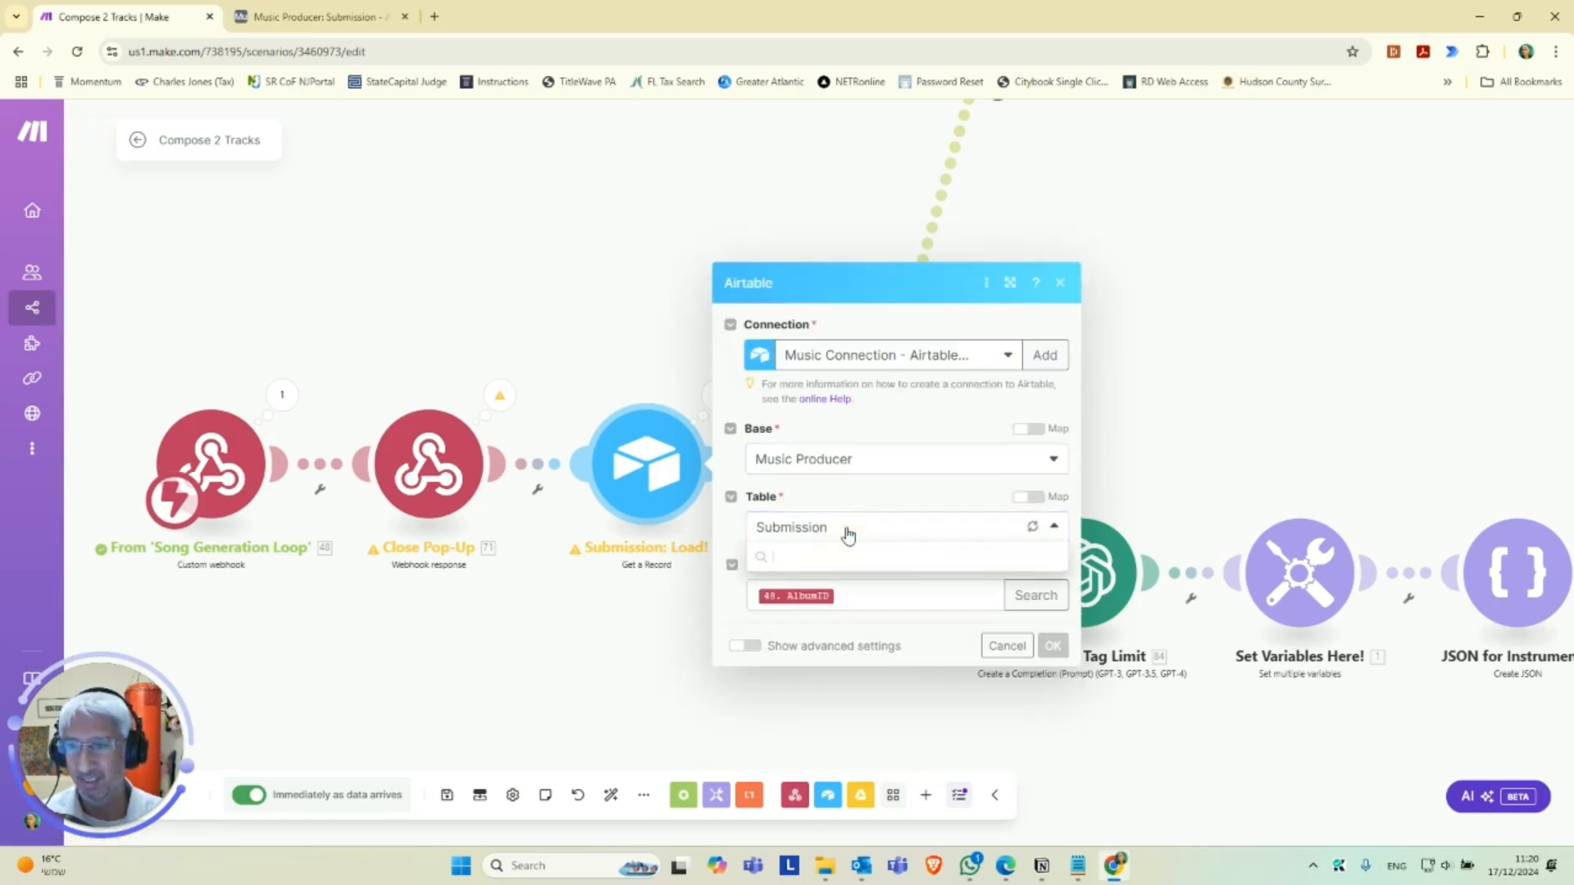
{"action": "left_click", "coordinate": [820, 583]}
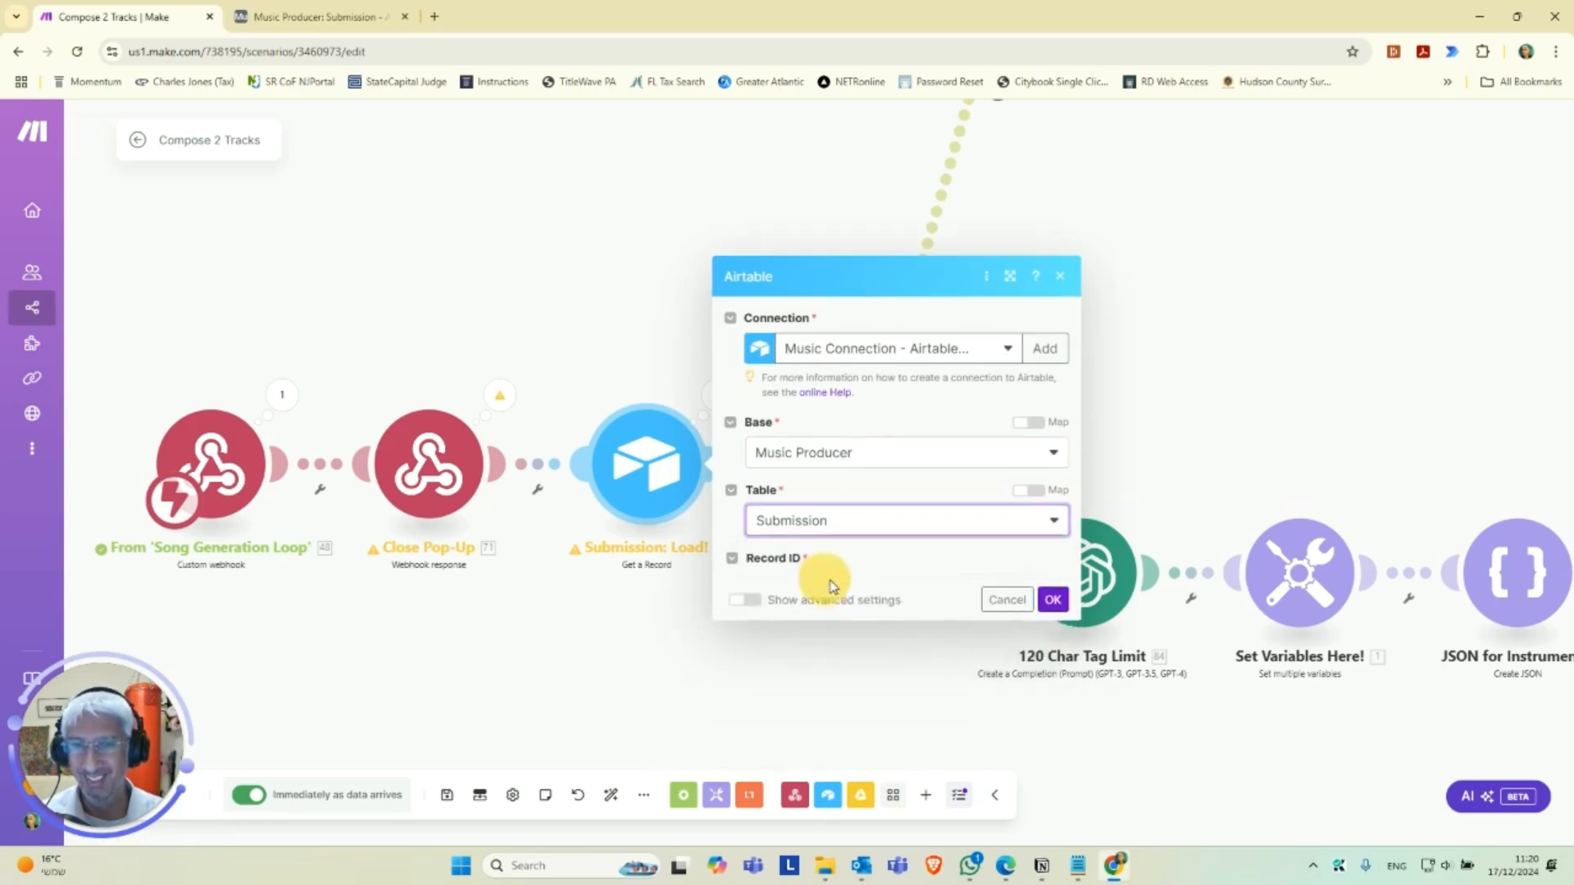
{"action": "left_click", "coordinate": [1053, 646]}
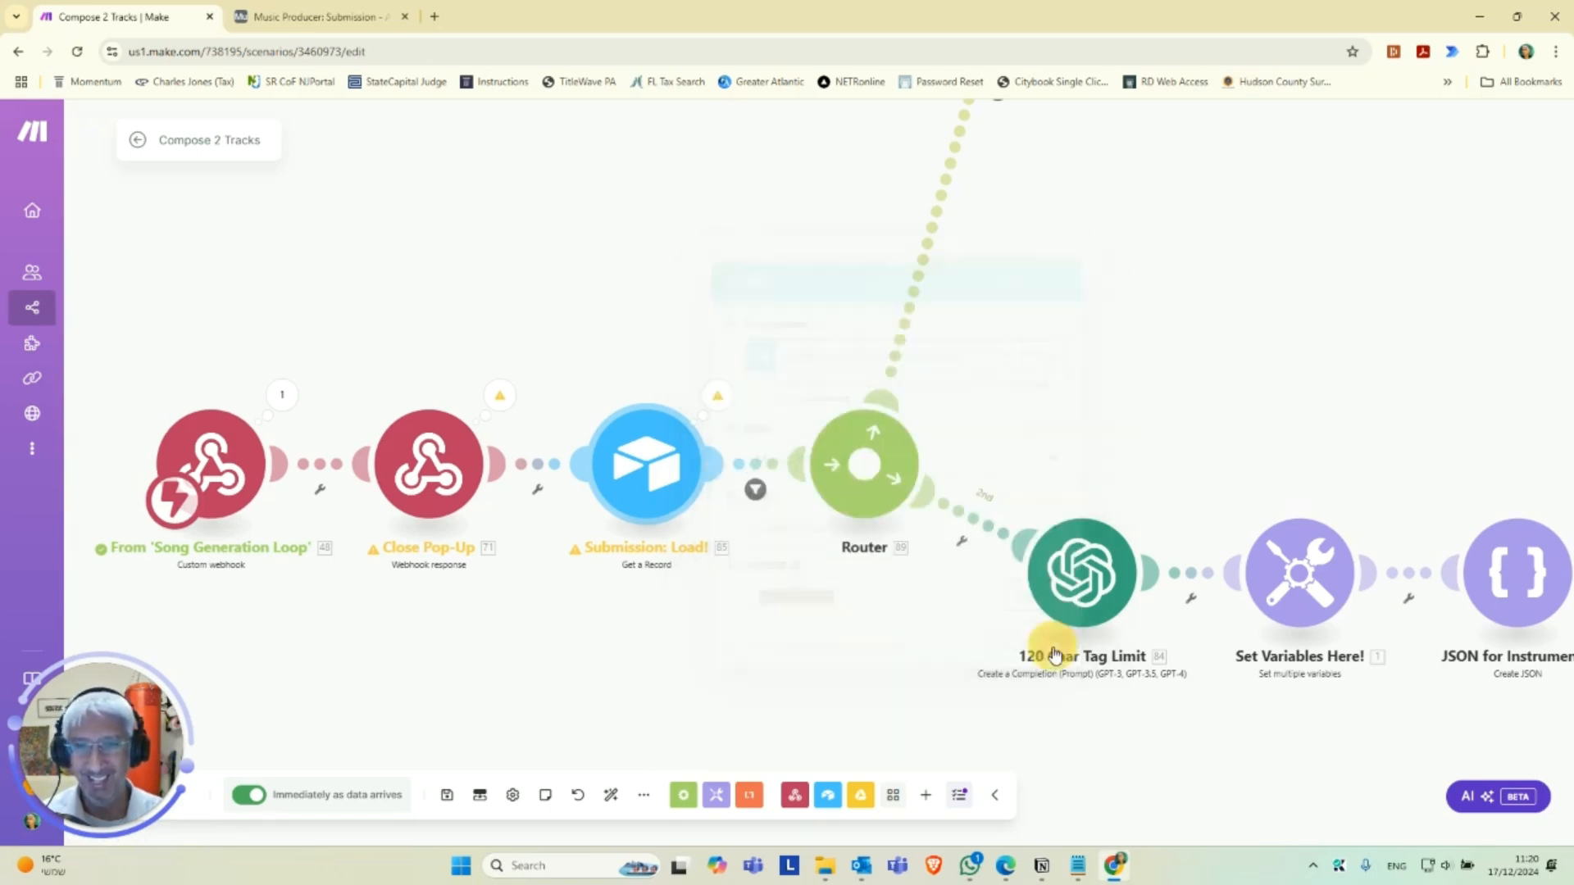
Save the Compose 2 Tracks scenario, stop its current run and leave the scenario editor.
{"action": "left_click", "coordinate": [443, 800]}
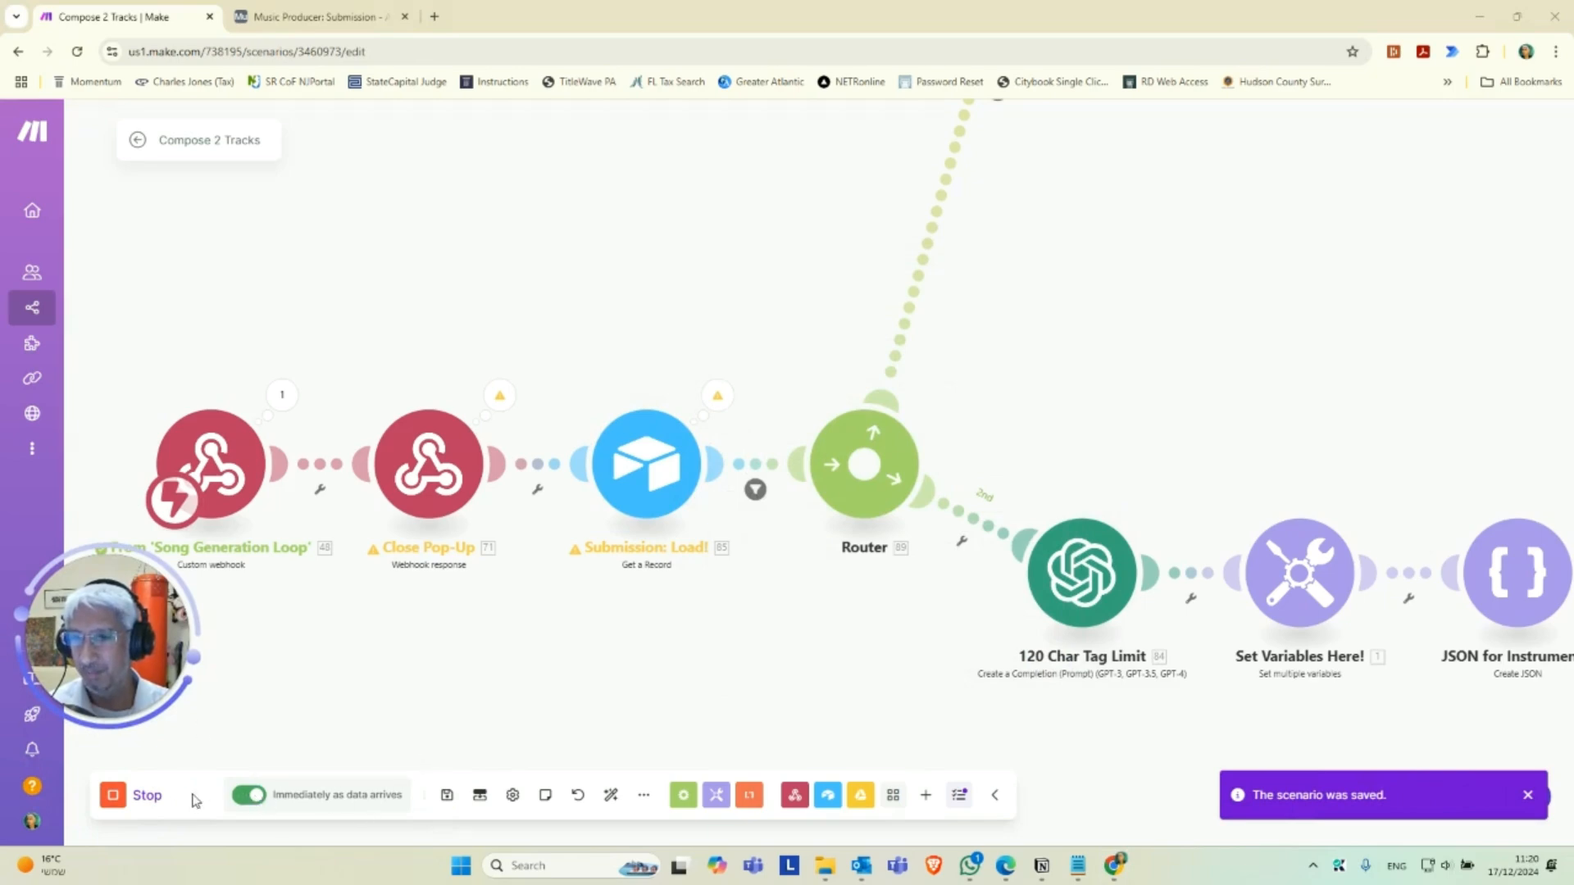
{"action": "left_click", "coordinate": [114, 798]}
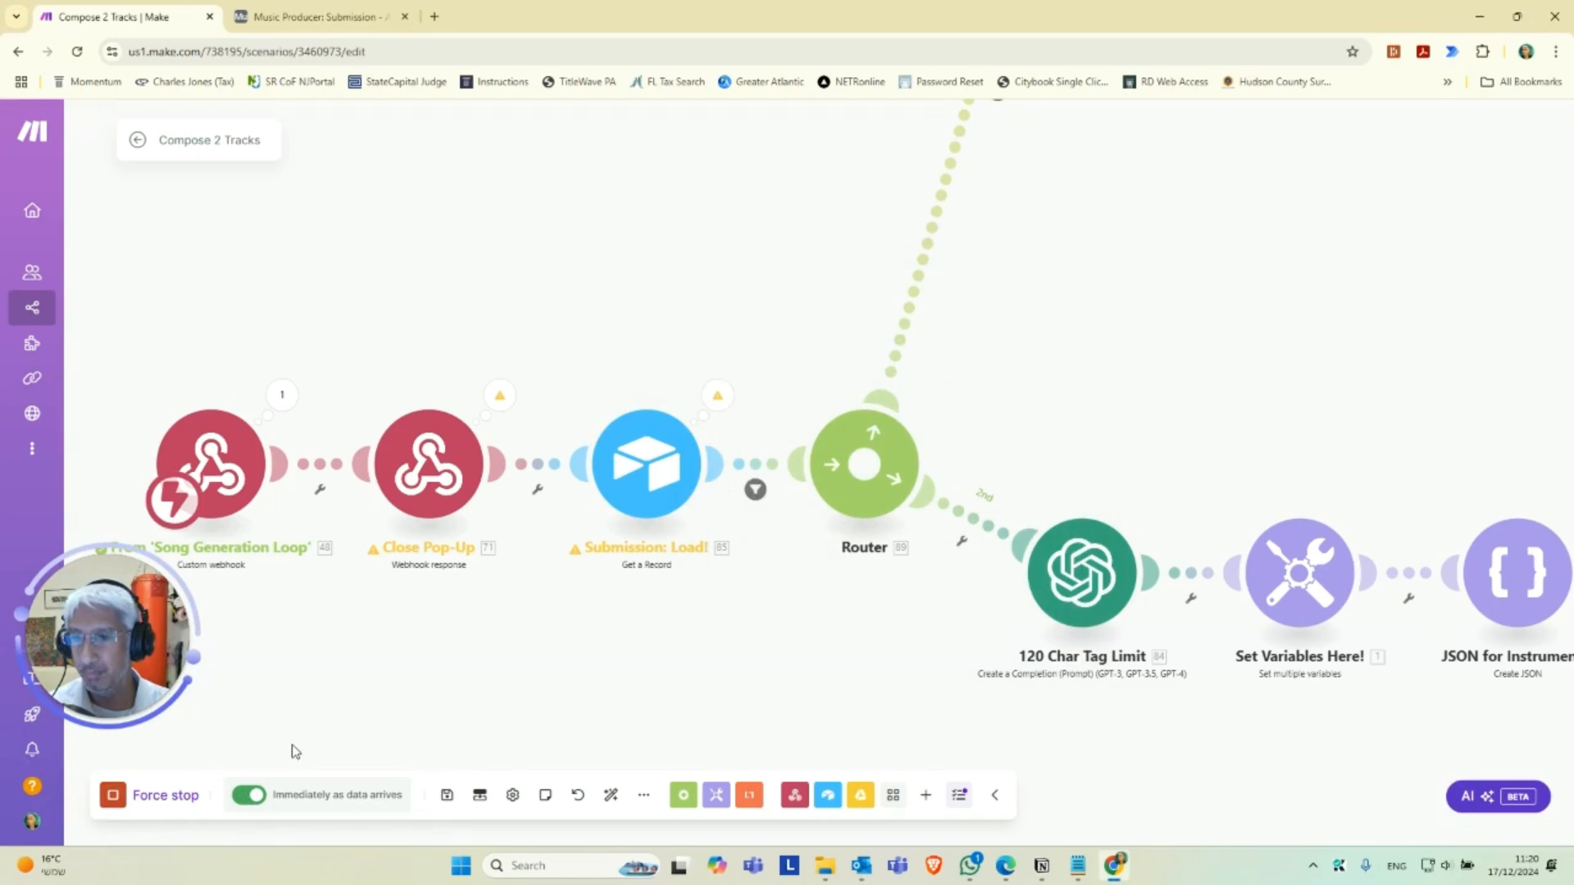
{"action": "left_click", "coordinate": [447, 795]}
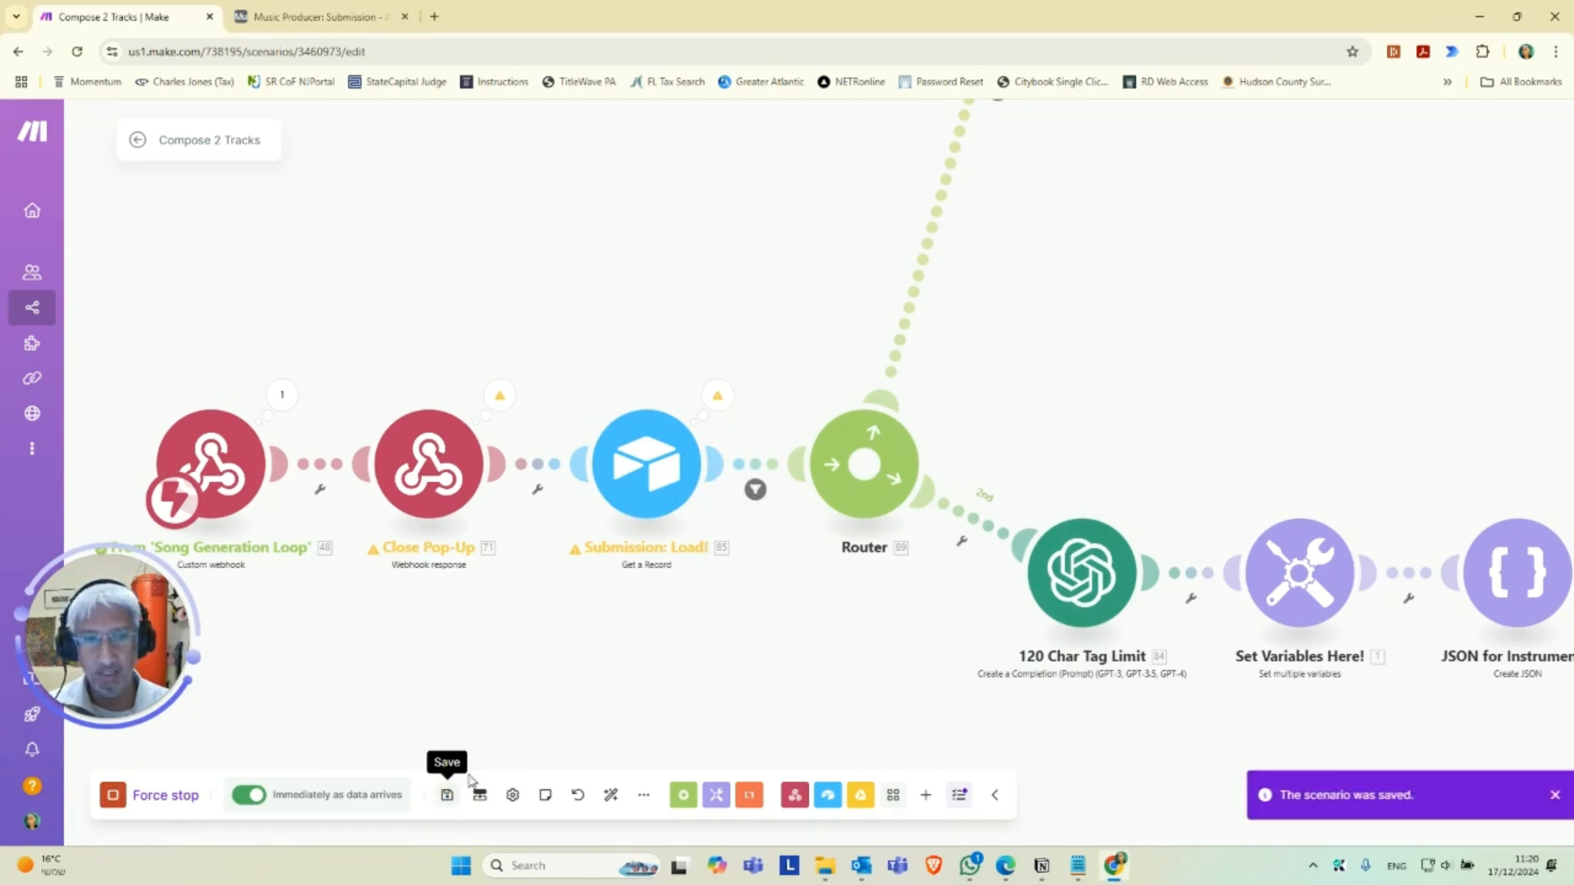
{"action": "left_click", "coordinate": [137, 140]}
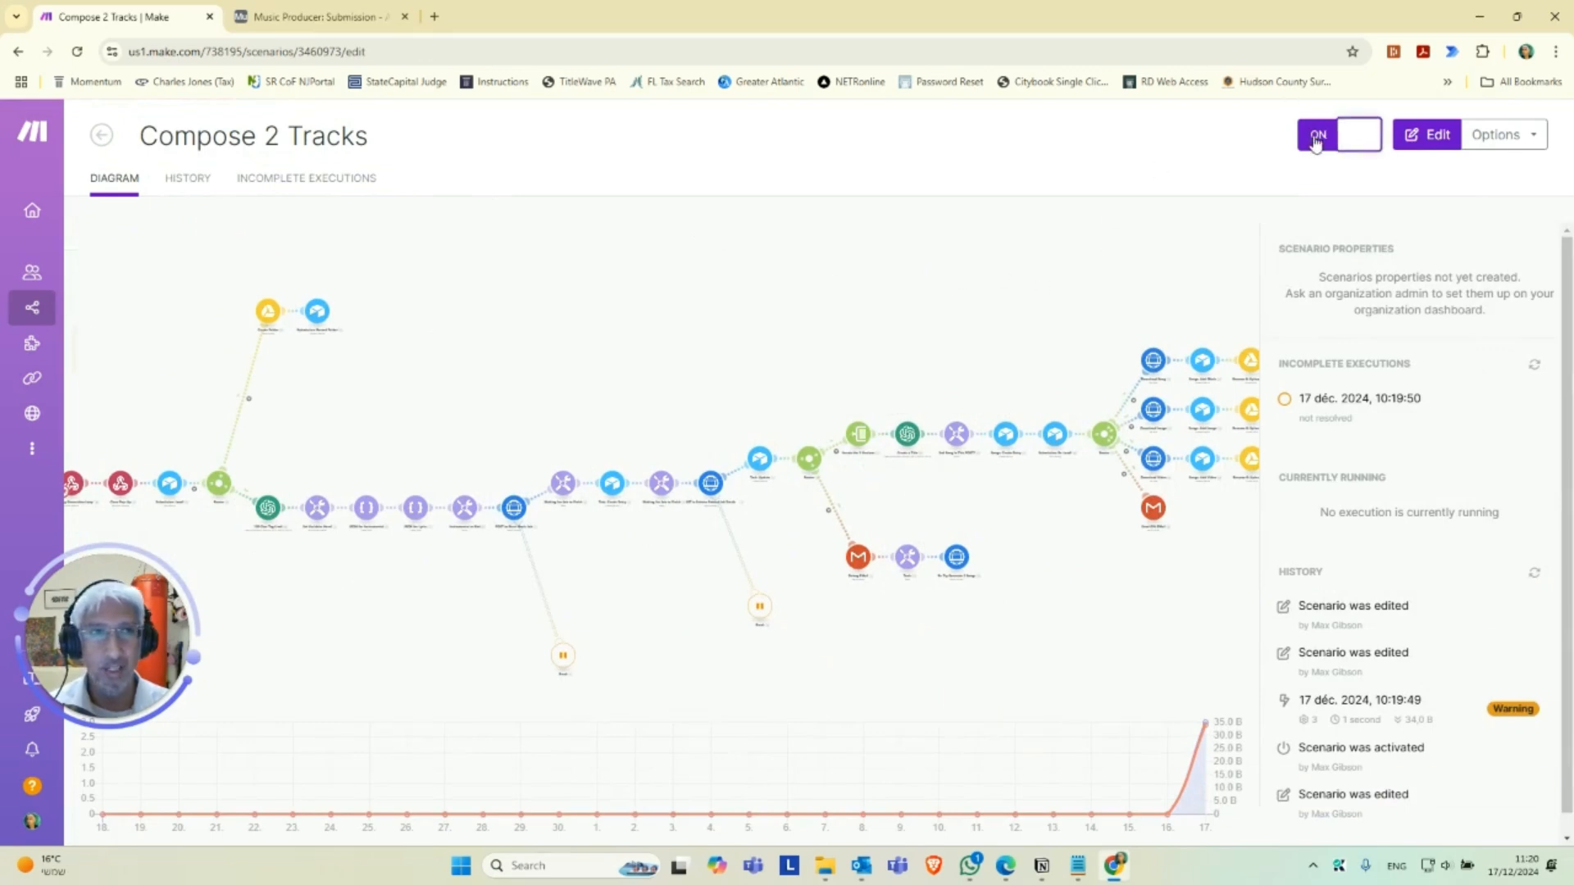
Switch to the Airtable Submission table, run Create! for the Study study study record, and return to the Make scenario.
{"action": "left_click", "coordinate": [288, 13]}
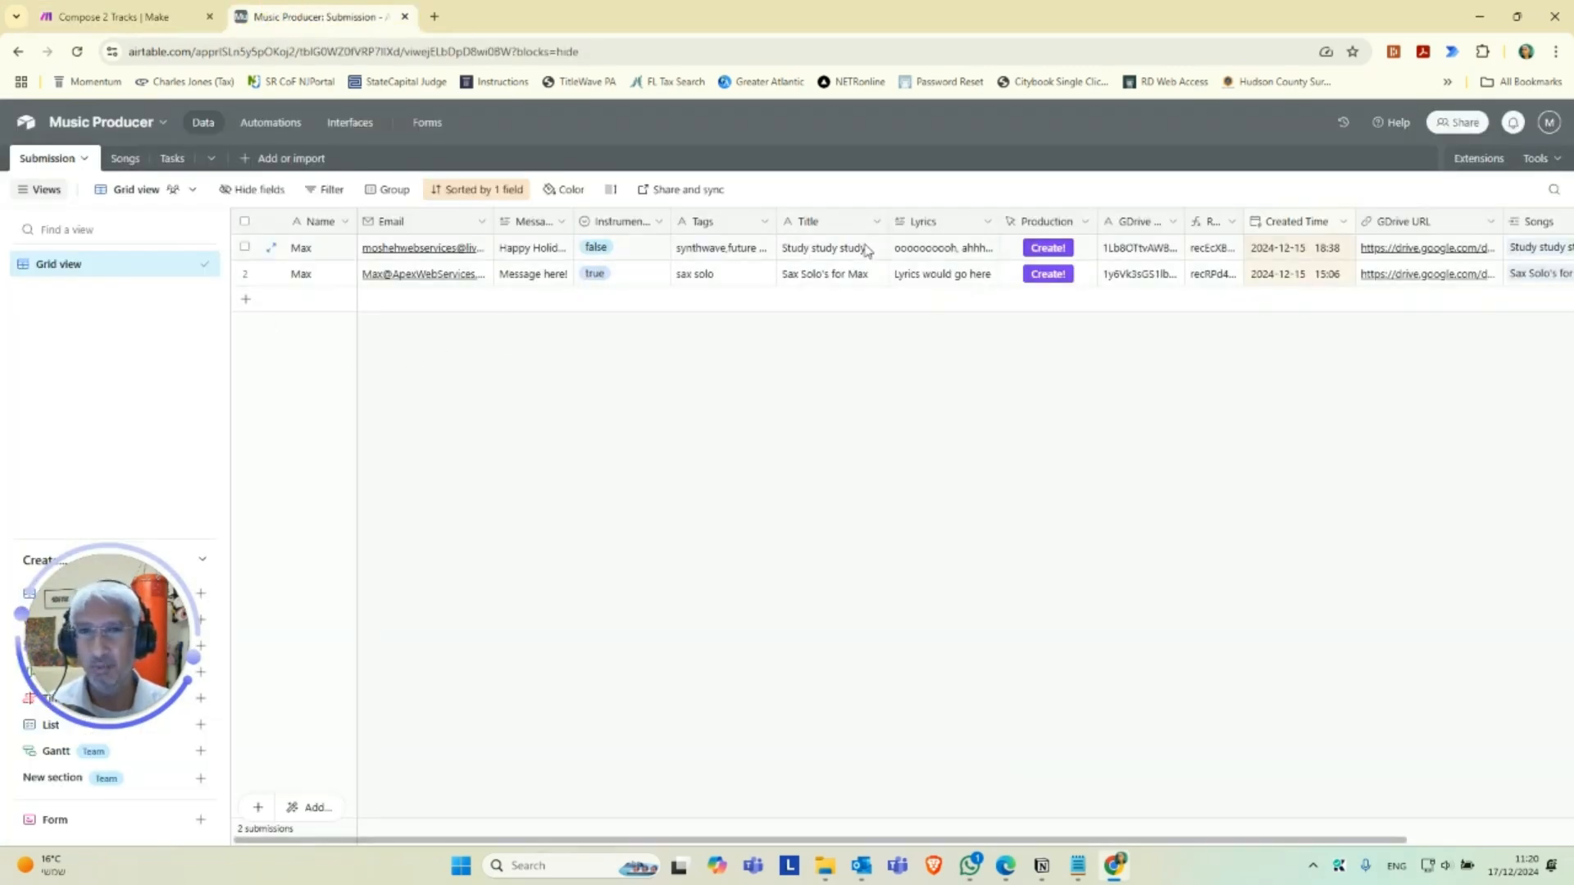
{"action": "left_click", "coordinate": [1047, 248]}
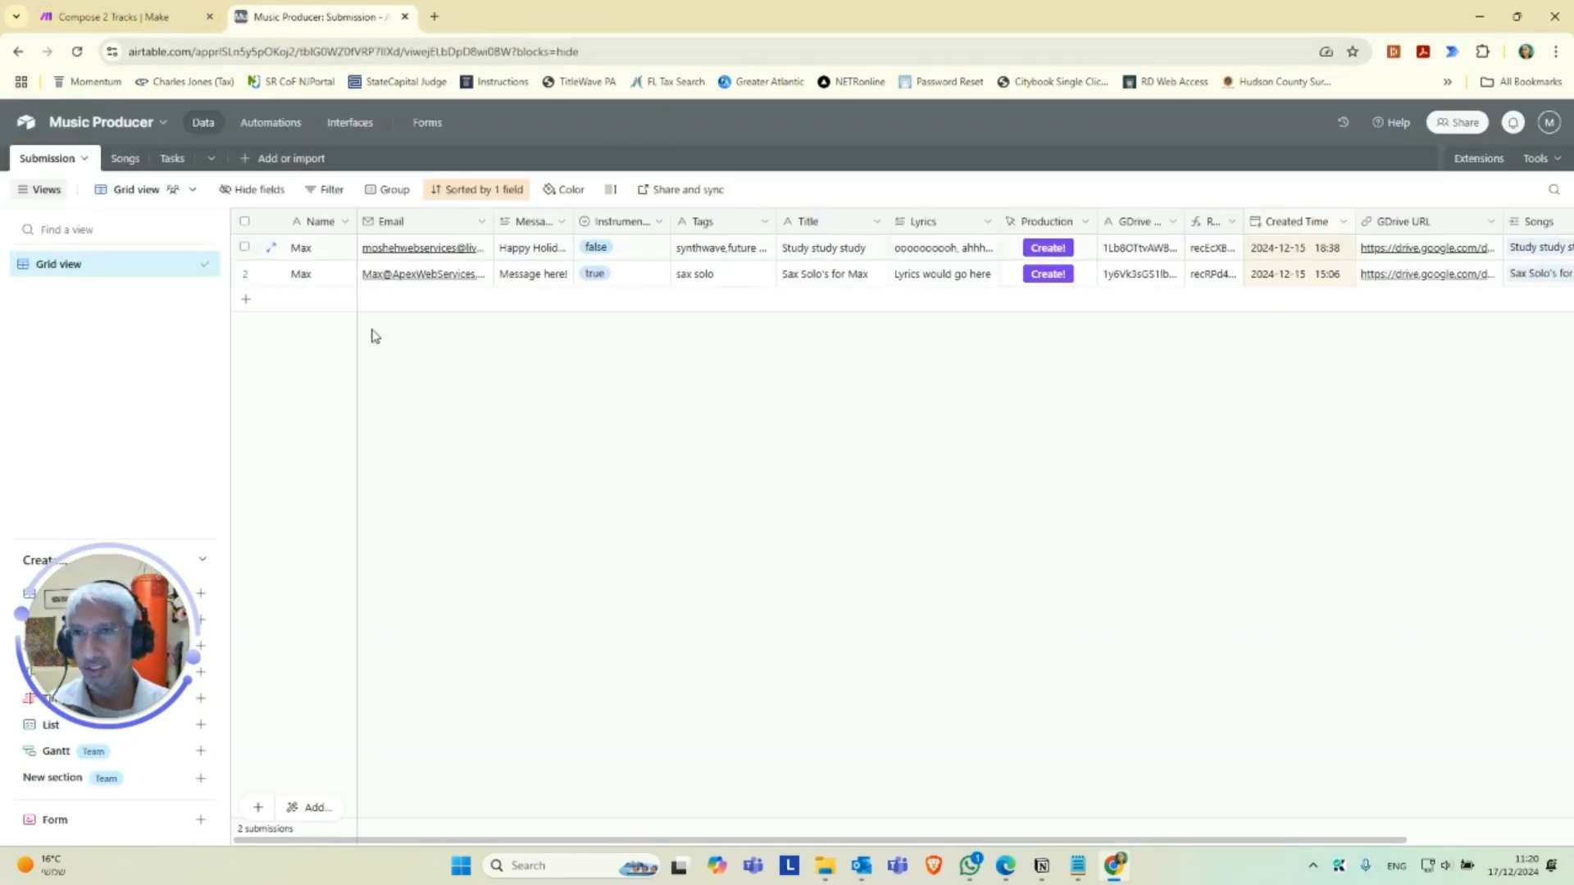
{"action": "left_click", "coordinate": [156, 15]}
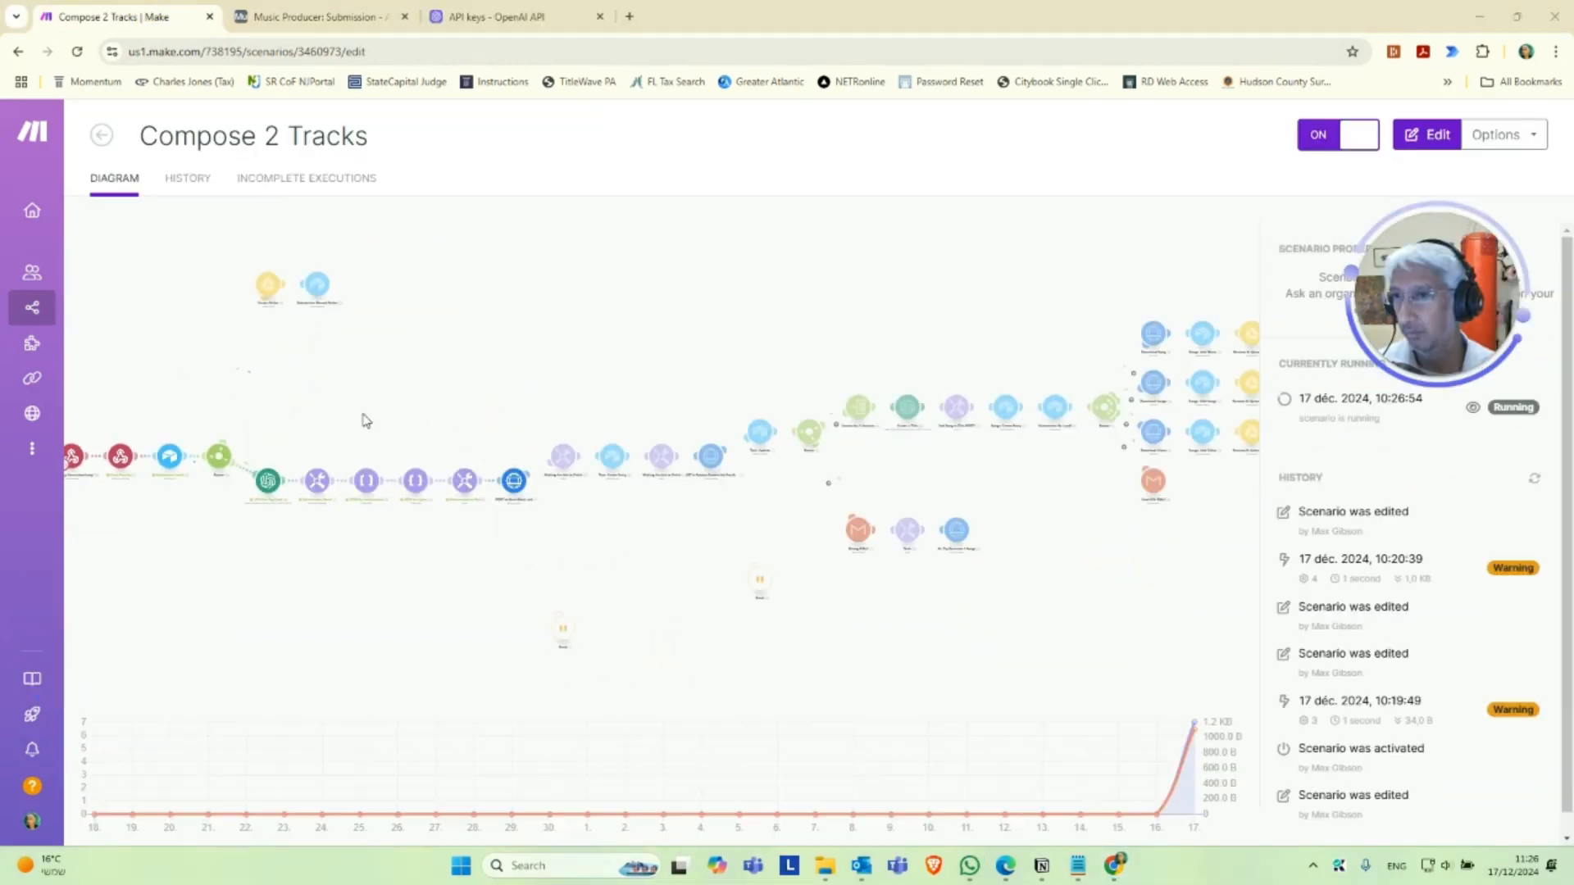
Open the running scenario's editor and follow the run from the 120 Char Tag Limit module through the music job modules.
{"action": "left_click", "coordinate": [283, 555]}
{"action": "scroll", "coordinate": [419, 601], "scroll_direction": "up", "scroll_amount": 5}
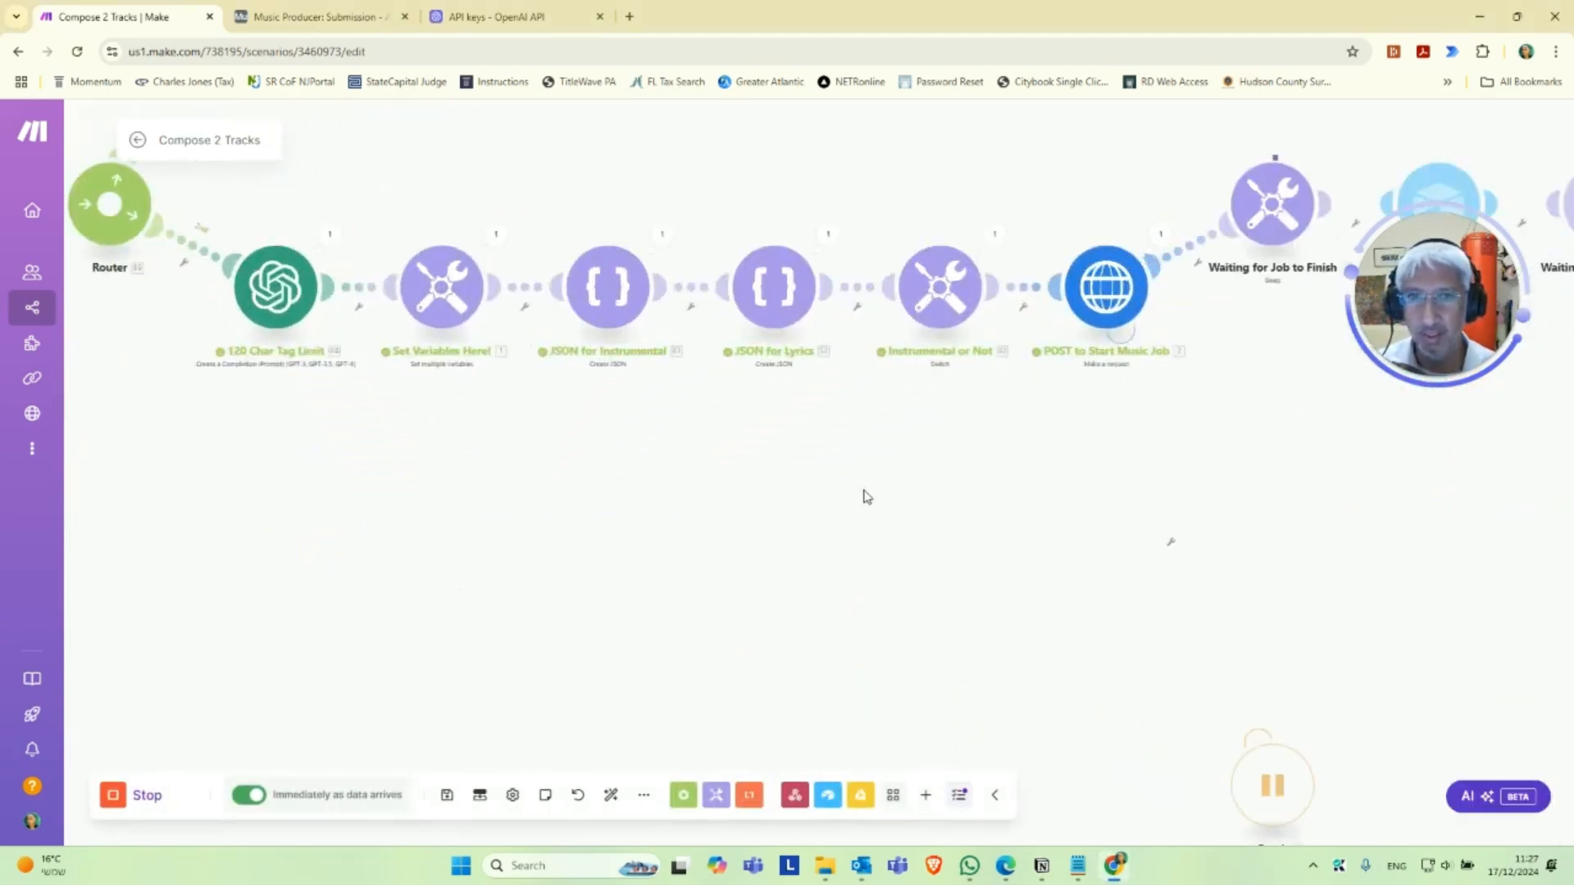
{"action": "left_click_drag", "start_coordinate": [843, 492], "coordinate": [459, 607]}
{"action": "left_click_drag", "start_coordinate": [888, 492], "coordinate": [793, 514]}
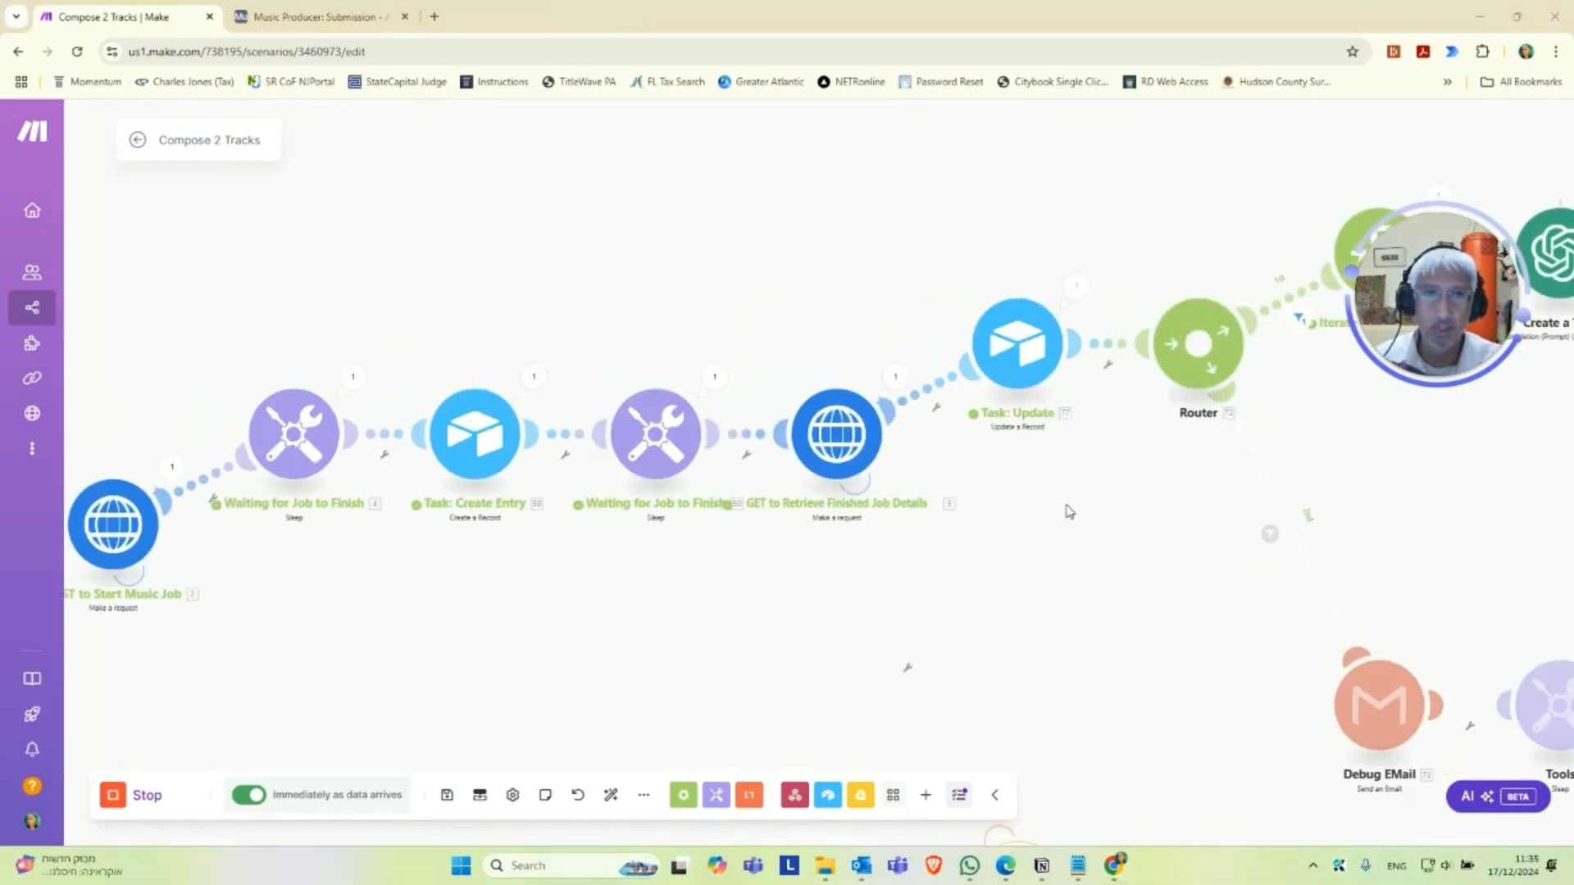
{"action": "left_click_drag", "start_coordinate": [1104, 506], "coordinate": [836, 563]}
{"action": "left_click_drag", "start_coordinate": [1265, 530], "coordinate": [842, 581]}
{"action": "left_click_drag", "start_coordinate": [1195, 551], "coordinate": [896, 608]}
{"action": "left_click_drag", "start_coordinate": [1008, 607], "coordinate": [668, 641]}
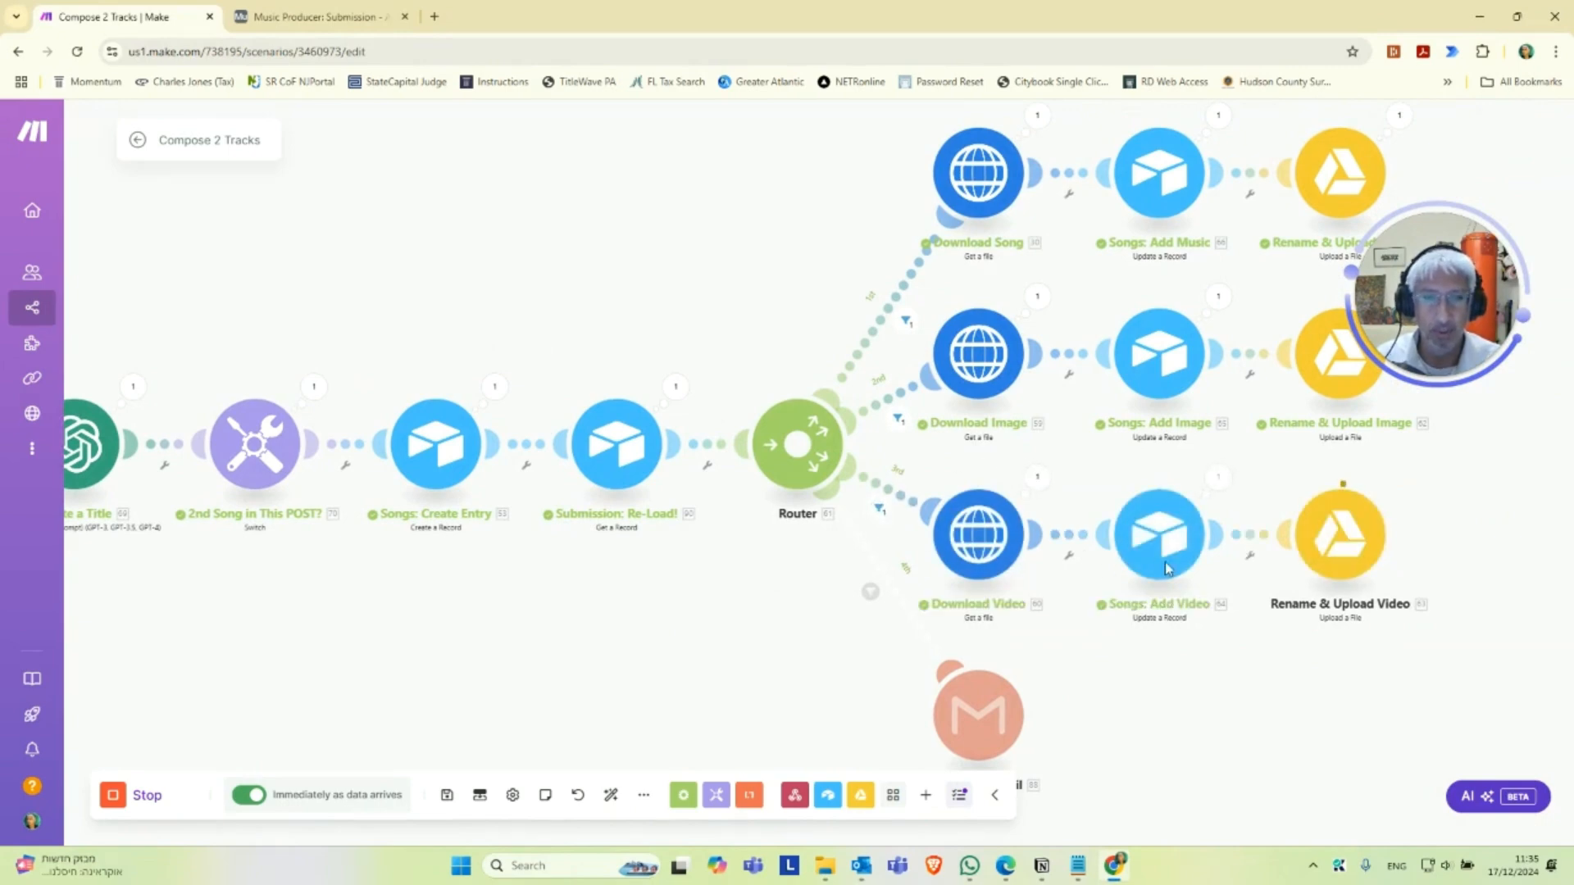
Examine the run across the title, song entry, download and upload modules and the Send Gift EMail branch.
{"action": "left_click_drag", "start_coordinate": [689, 656], "coordinate": [676, 537]}
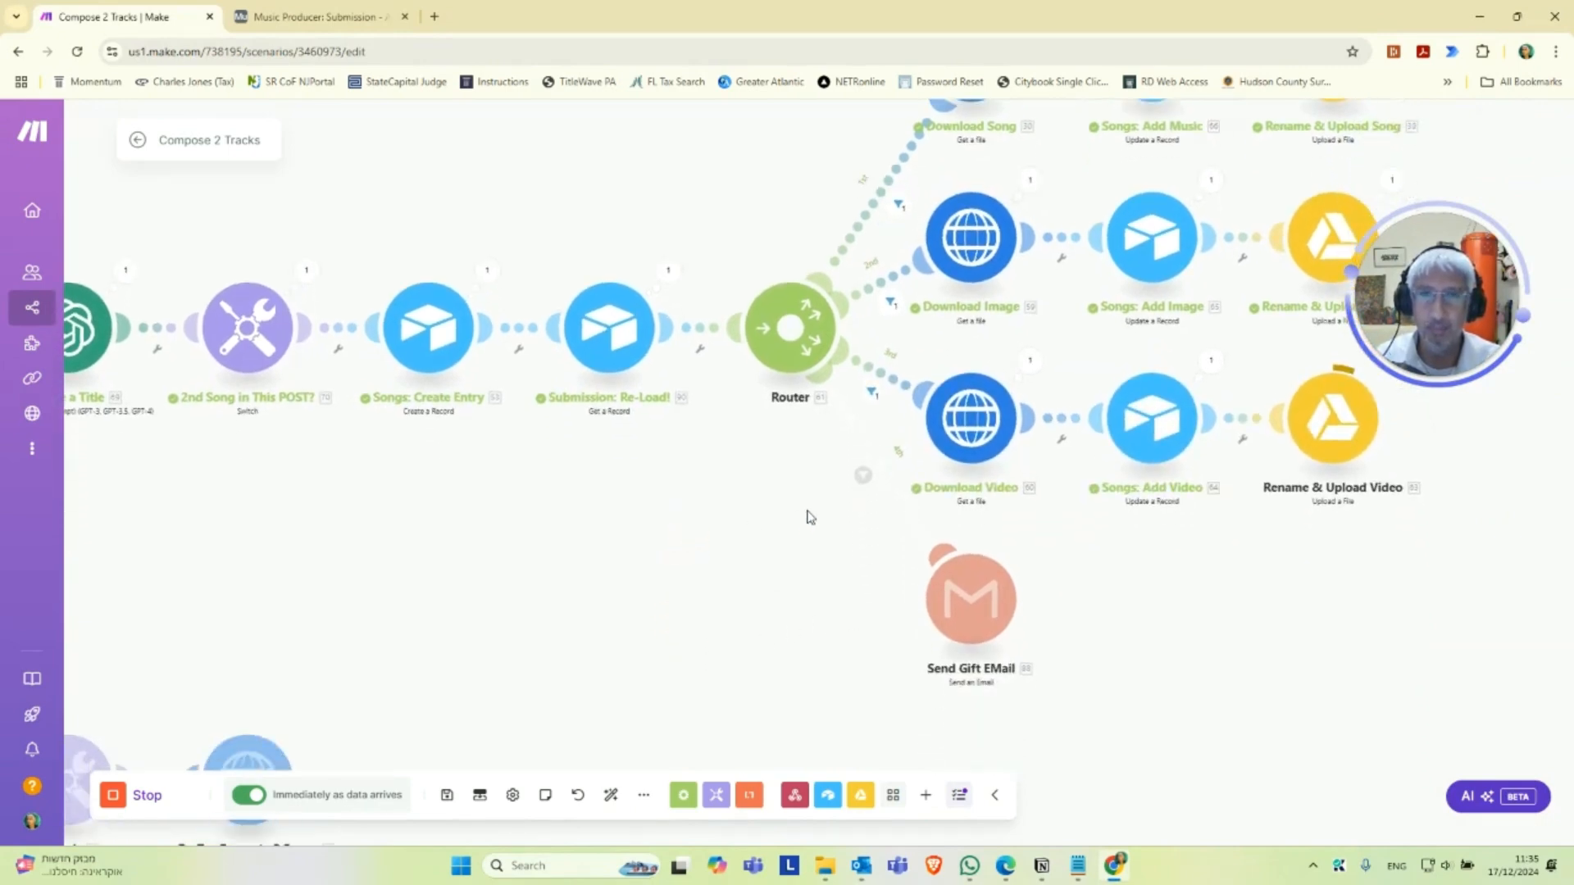
{"action": "left_click_drag", "start_coordinate": [539, 527], "coordinate": [882, 523]}
{"action": "left_click_drag", "start_coordinate": [574, 549], "coordinate": [672, 542]}
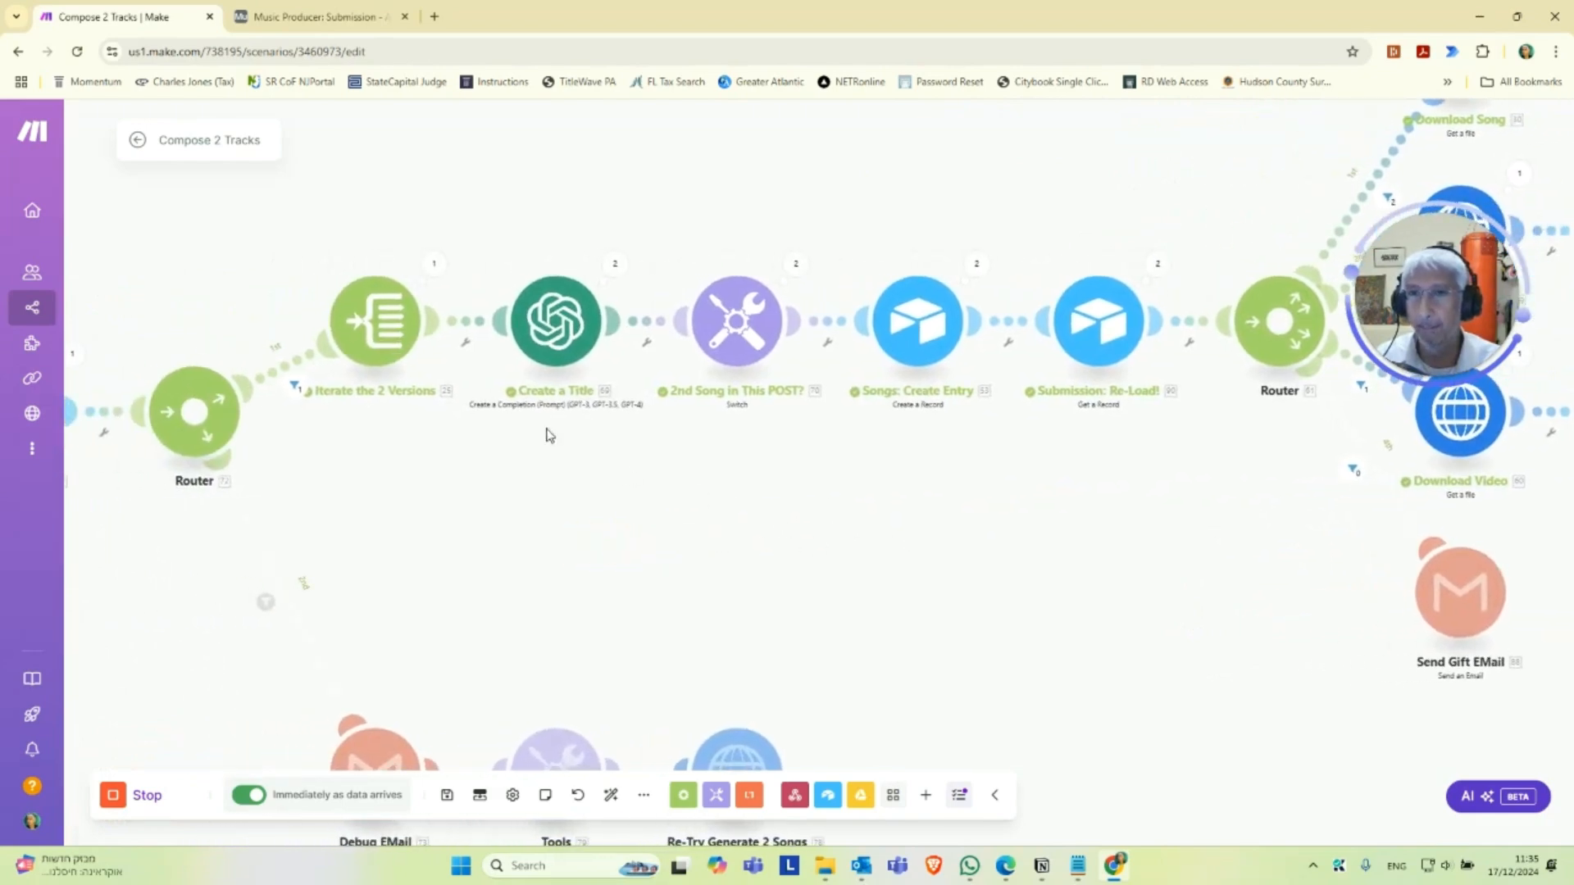
{"action": "left_click_drag", "start_coordinate": [994, 492], "coordinate": [661, 538]}
{"action": "left_click_drag", "start_coordinate": [860, 548], "coordinate": [627, 525]}
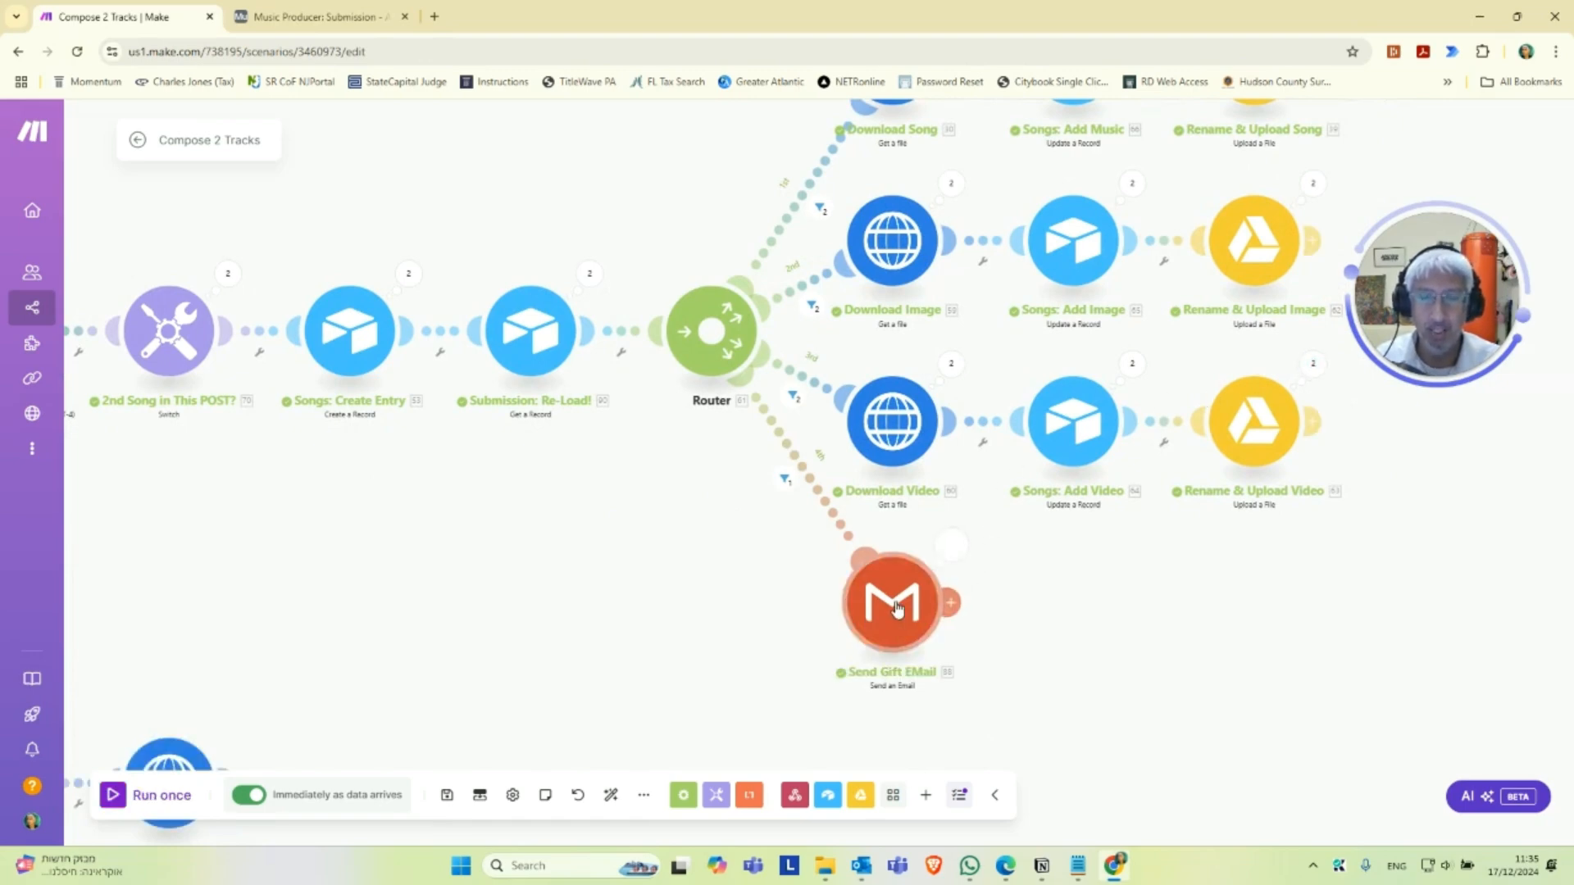
Switch to Outlook, maximize it, and open the musical gift link in the Special Holiday Gift email in a maximized browser.
{"action": "left_click", "coordinate": [859, 866]}
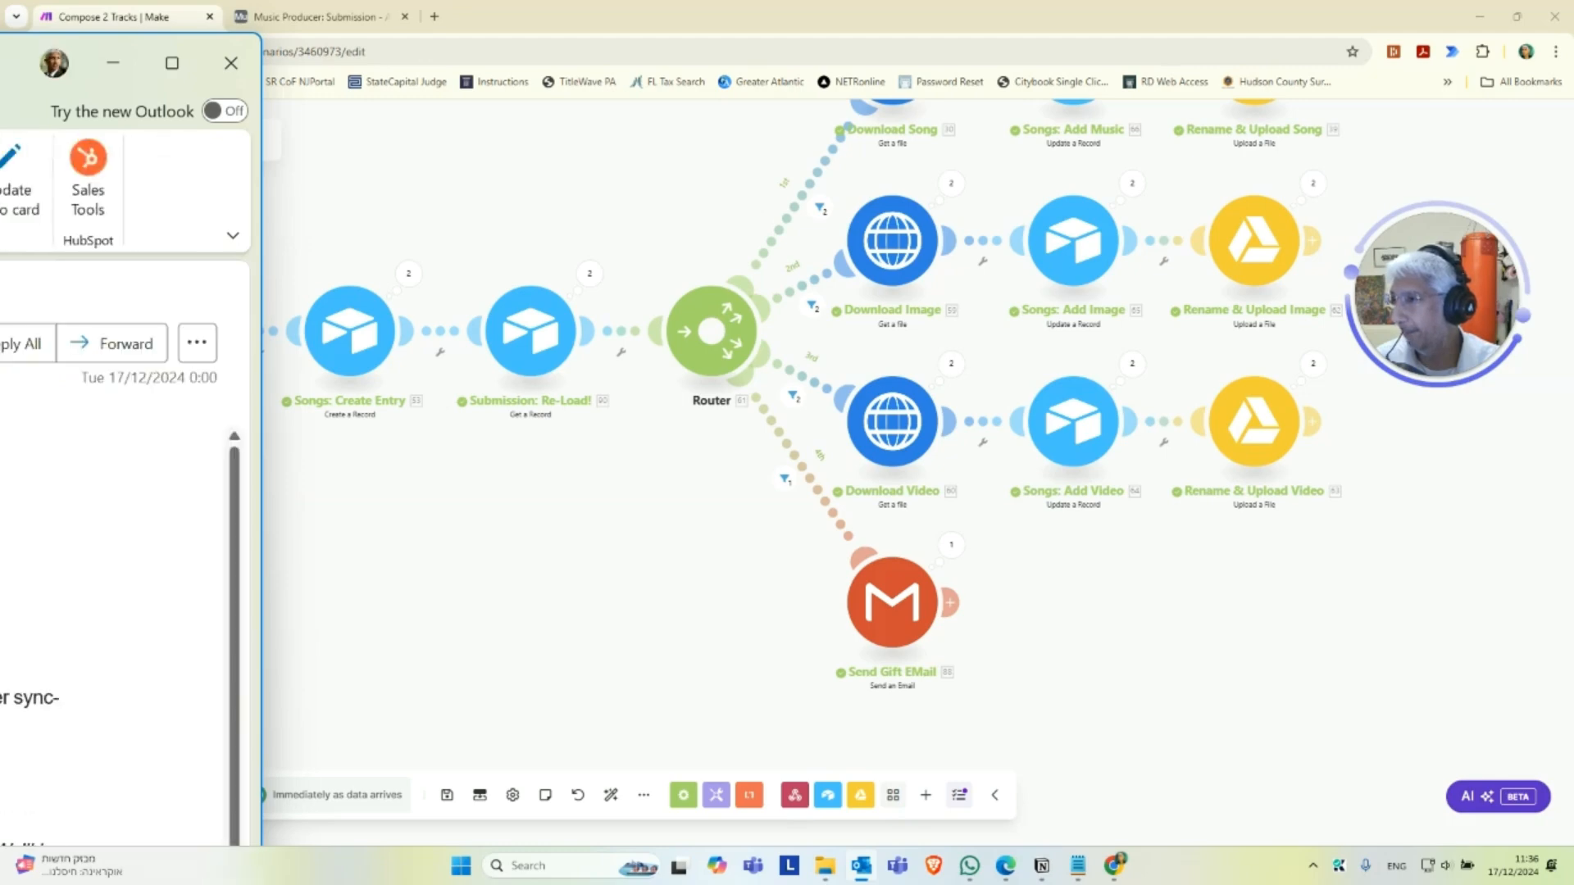
{"action": "left_click_drag", "start_coordinate": [0, 74], "coordinate": [692, 151]}
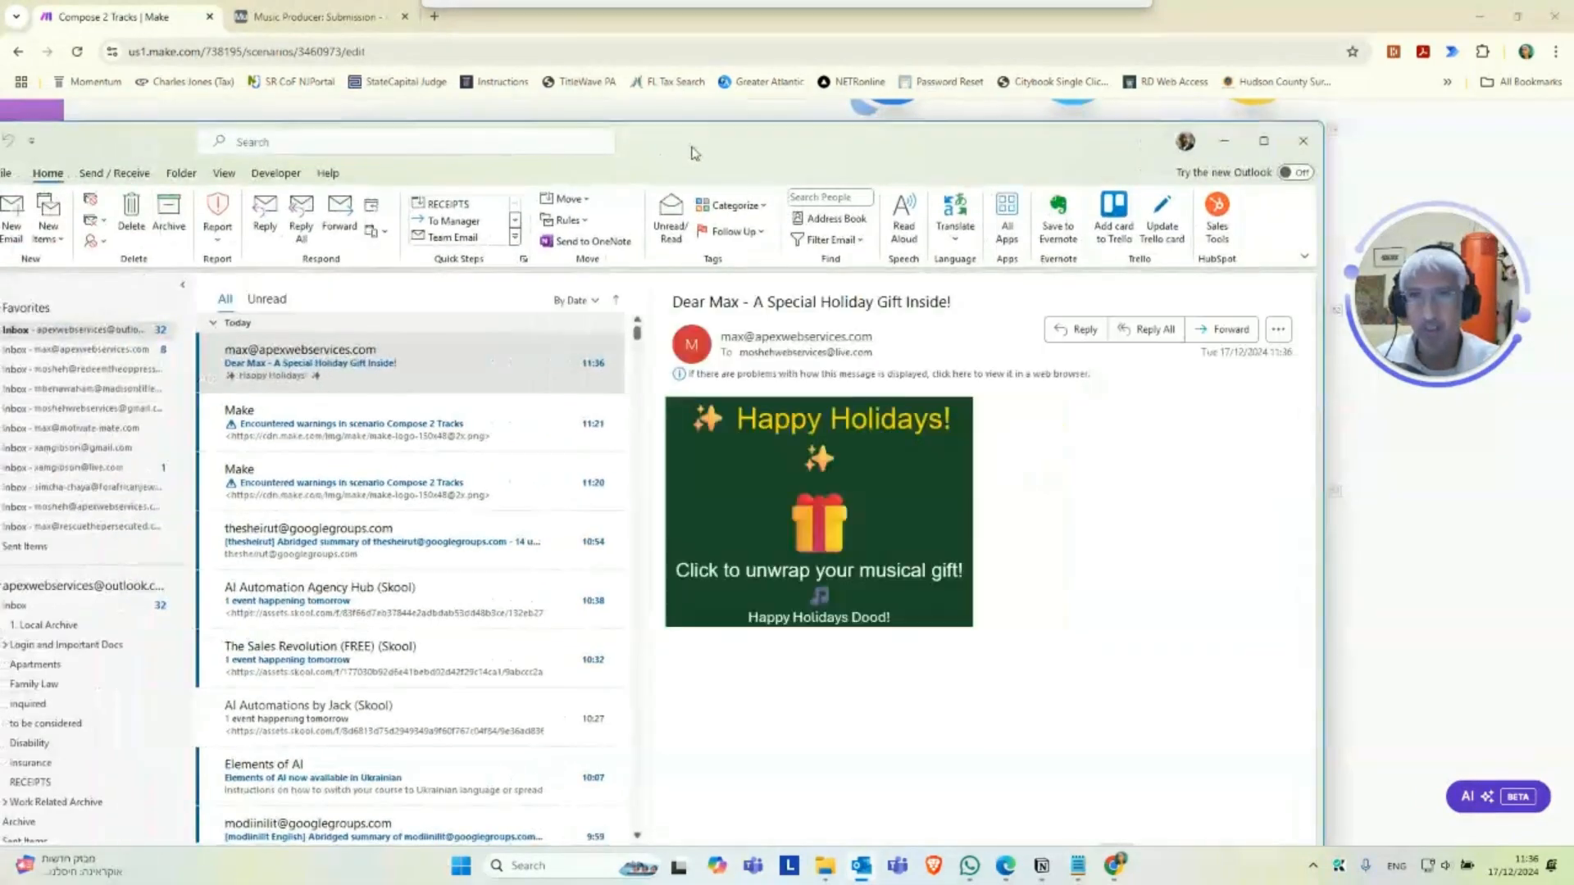
{"action": "double_click", "coordinate": [692, 149]}
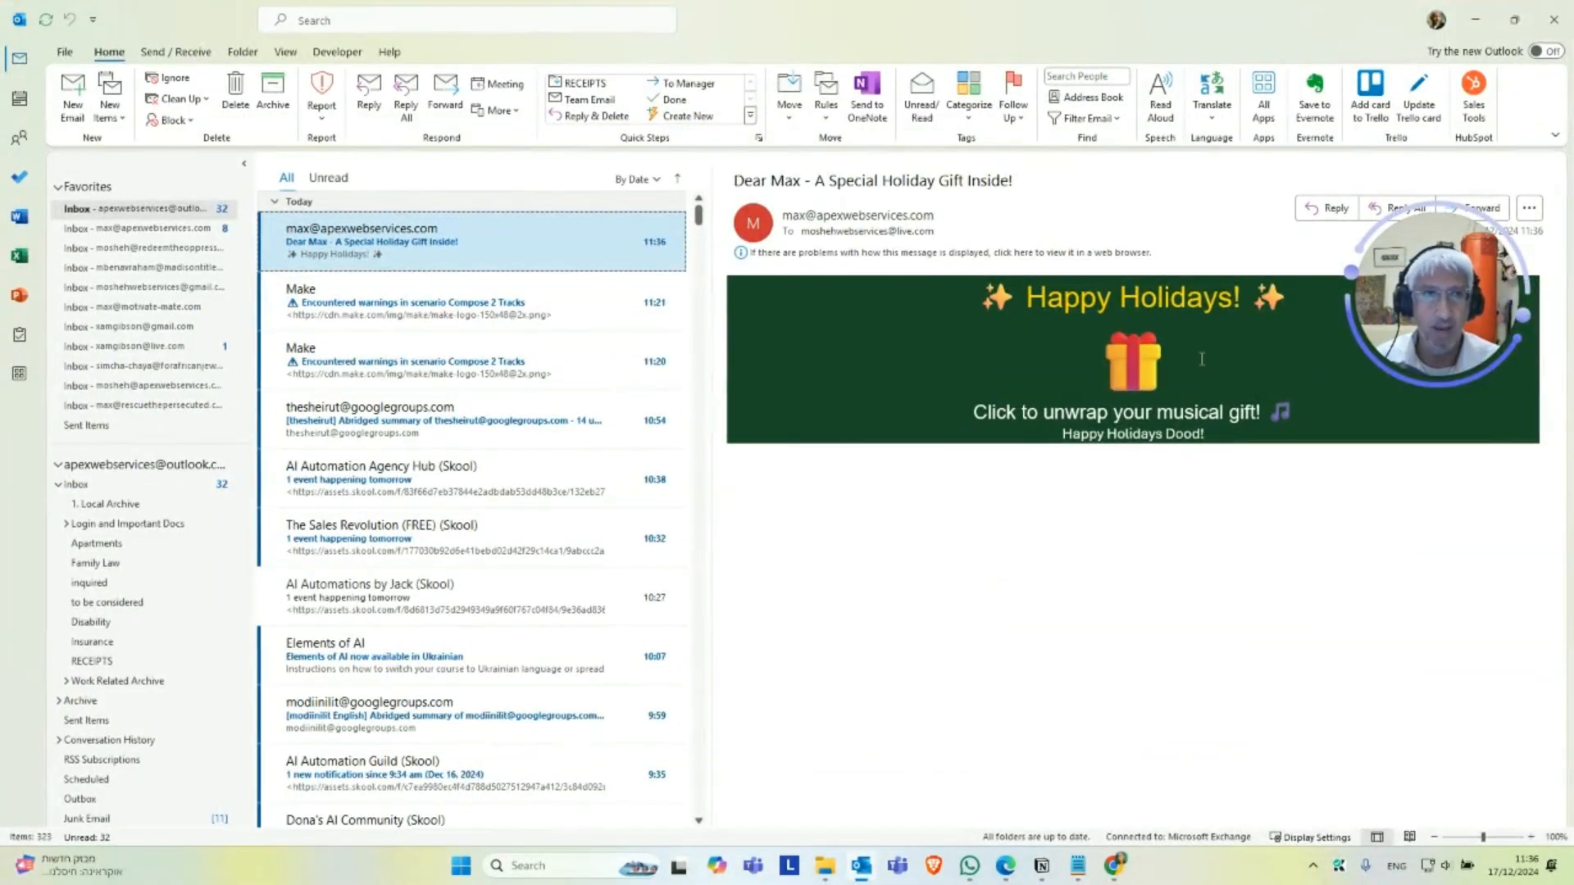
{"action": "left_click", "coordinate": [1135, 399]}
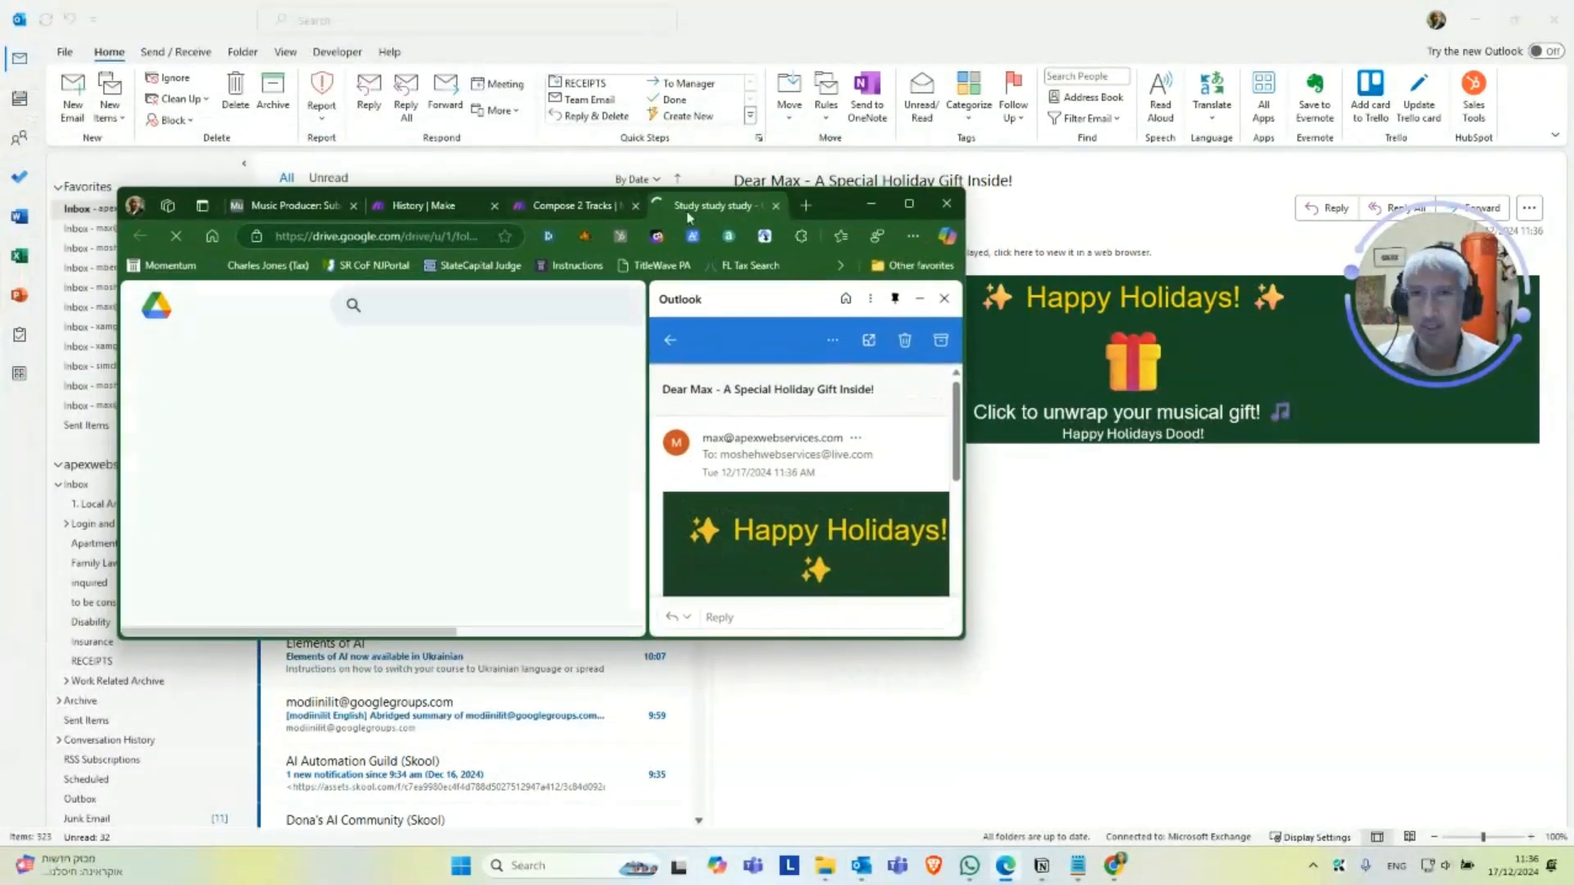
{"action": "double_click", "coordinate": [835, 200]}
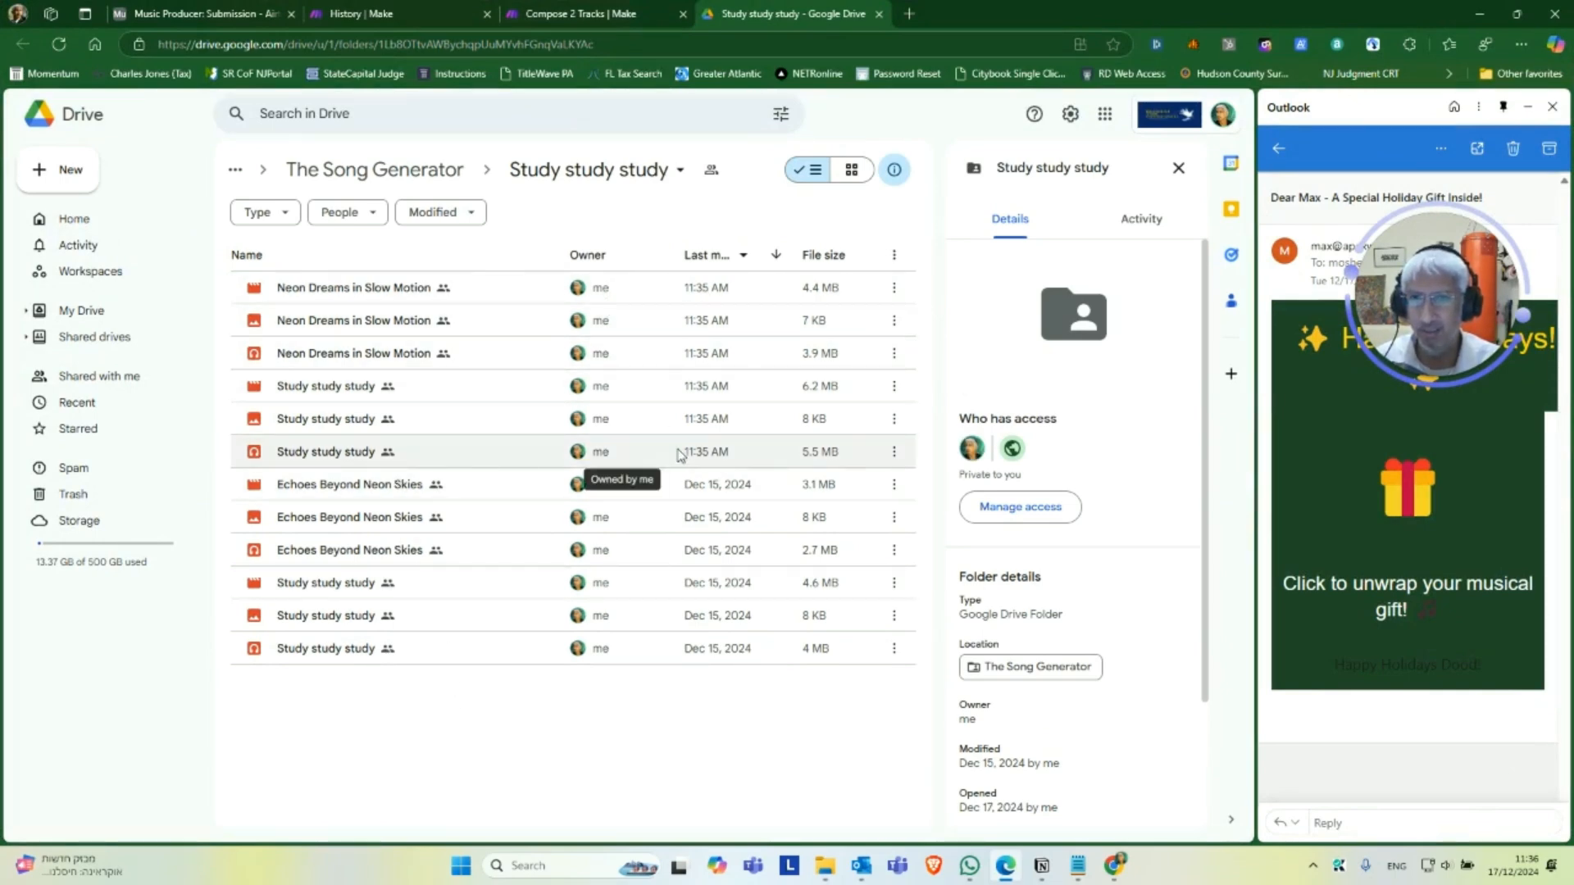
Check the newly uploaded Study study study audio, image and video files in the Google Drive folder.
{"action": "left_click", "coordinate": [357, 454]}
{"action": "left_click", "coordinate": [348, 421]}
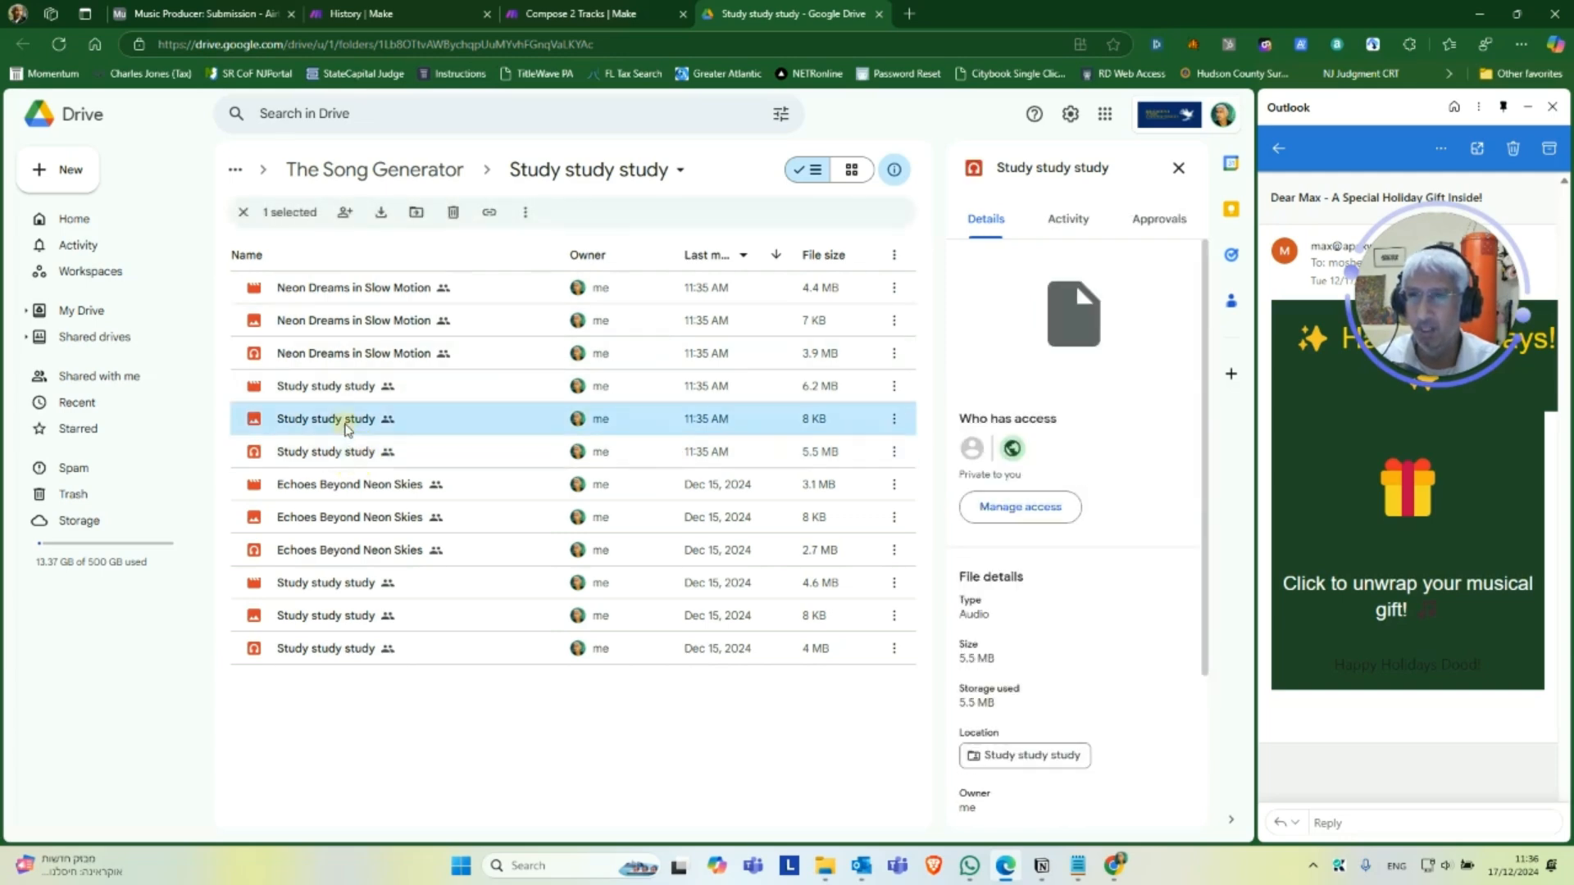
{"action": "left_click", "coordinate": [325, 397]}
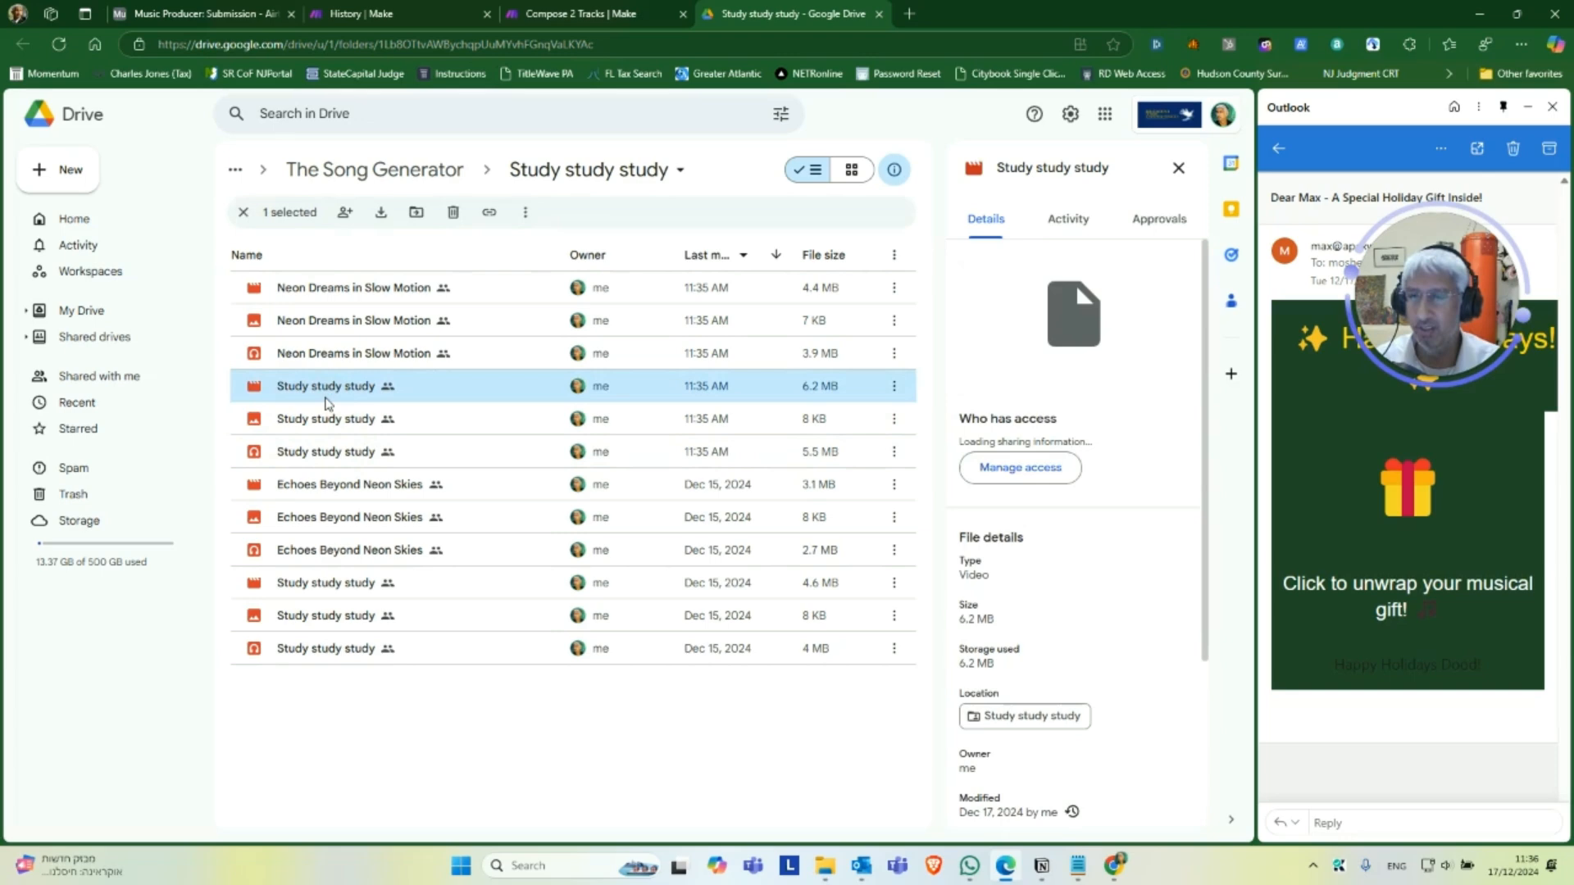
{"action": "left_click", "coordinate": [330, 453]}
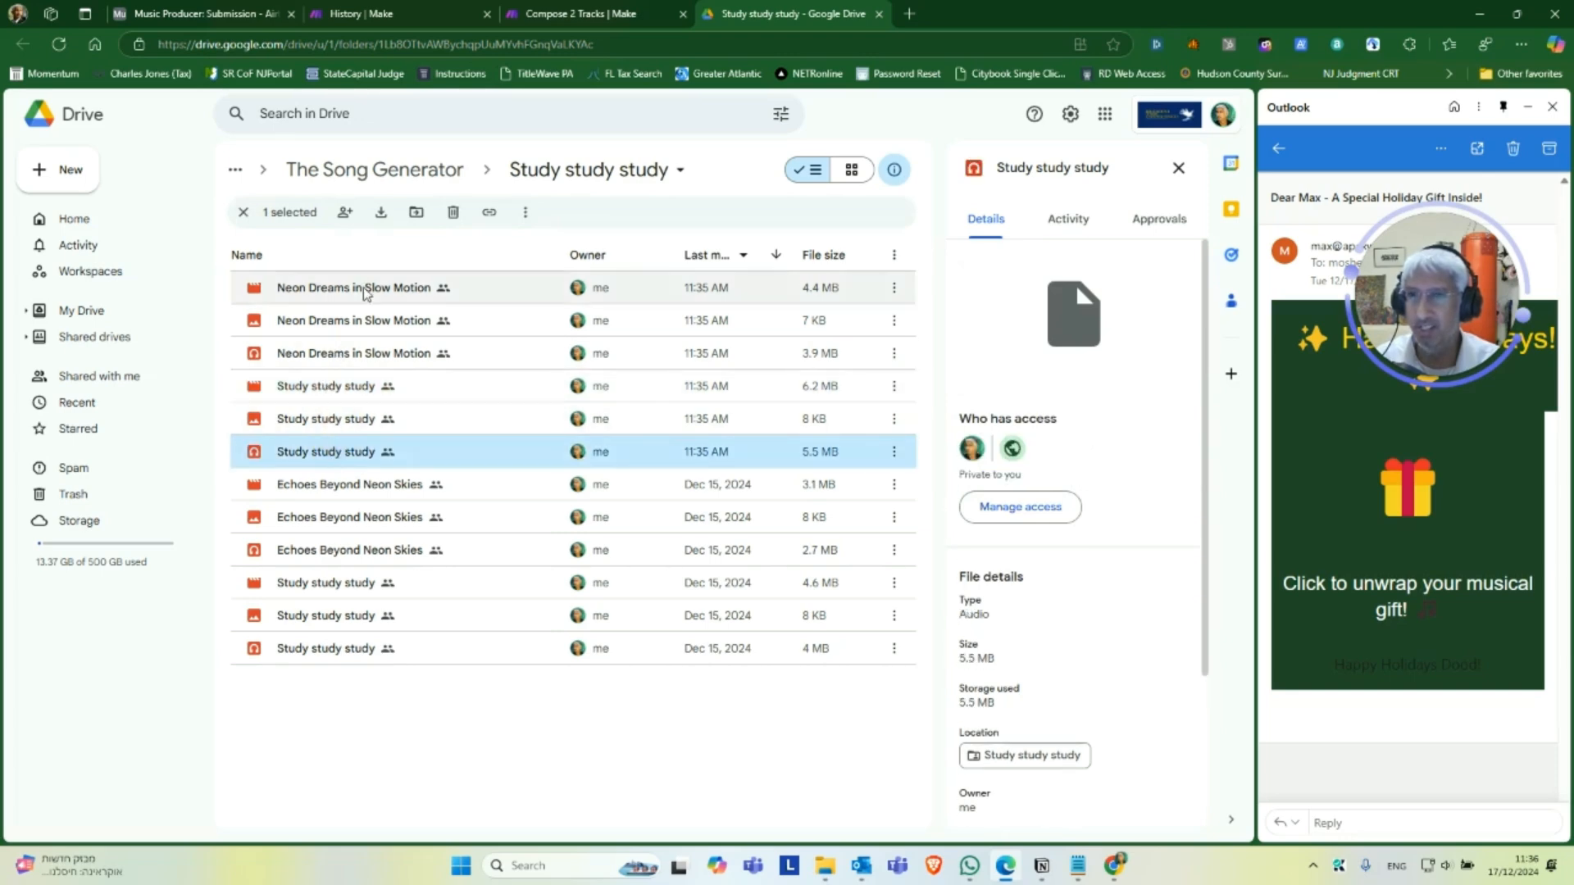
Play the Neon Dreams in Slow Motion audio file, skip ahead to about the middle of the track, and pause playback.
{"action": "double_click", "coordinate": [375, 355]}
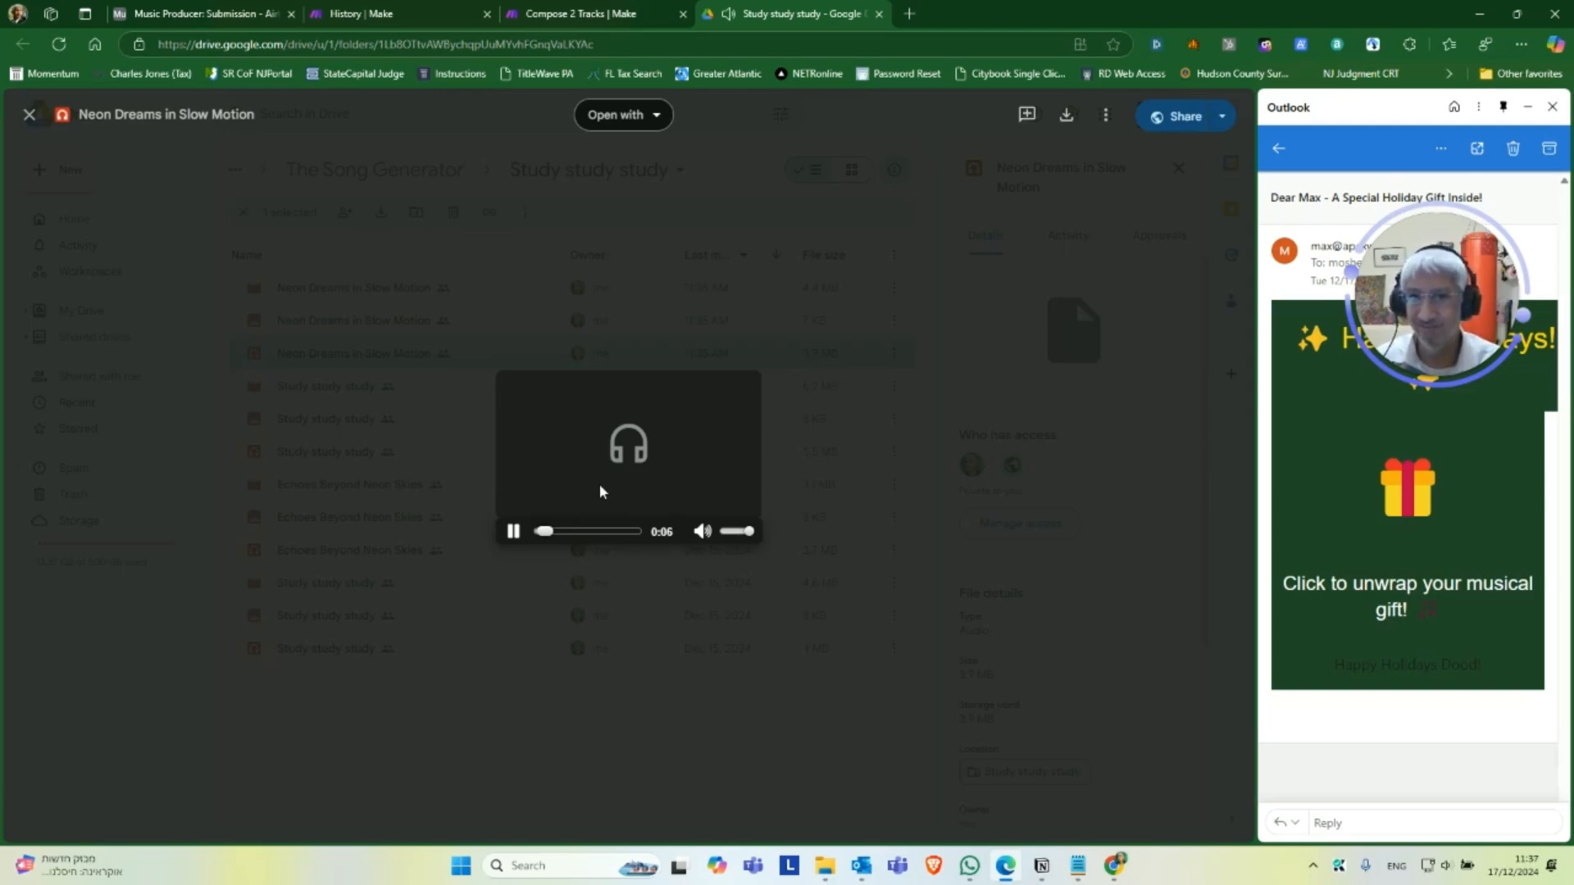
{"action": "left_click_drag", "start_coordinate": [560, 531], "coordinate": [592, 533]}
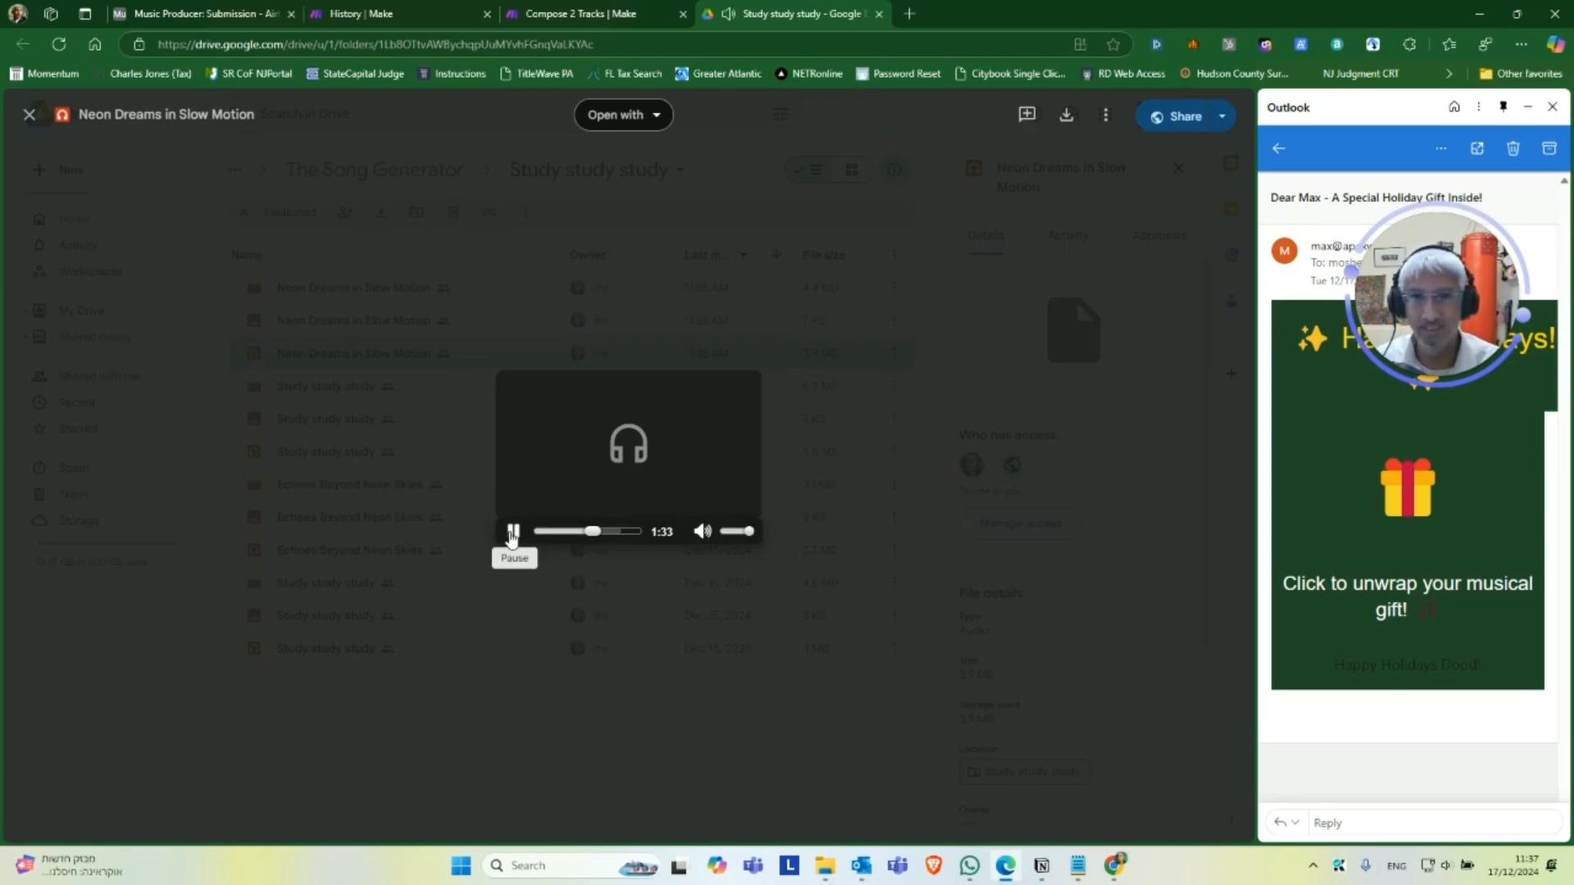
{"action": "left_click", "coordinate": [511, 533]}
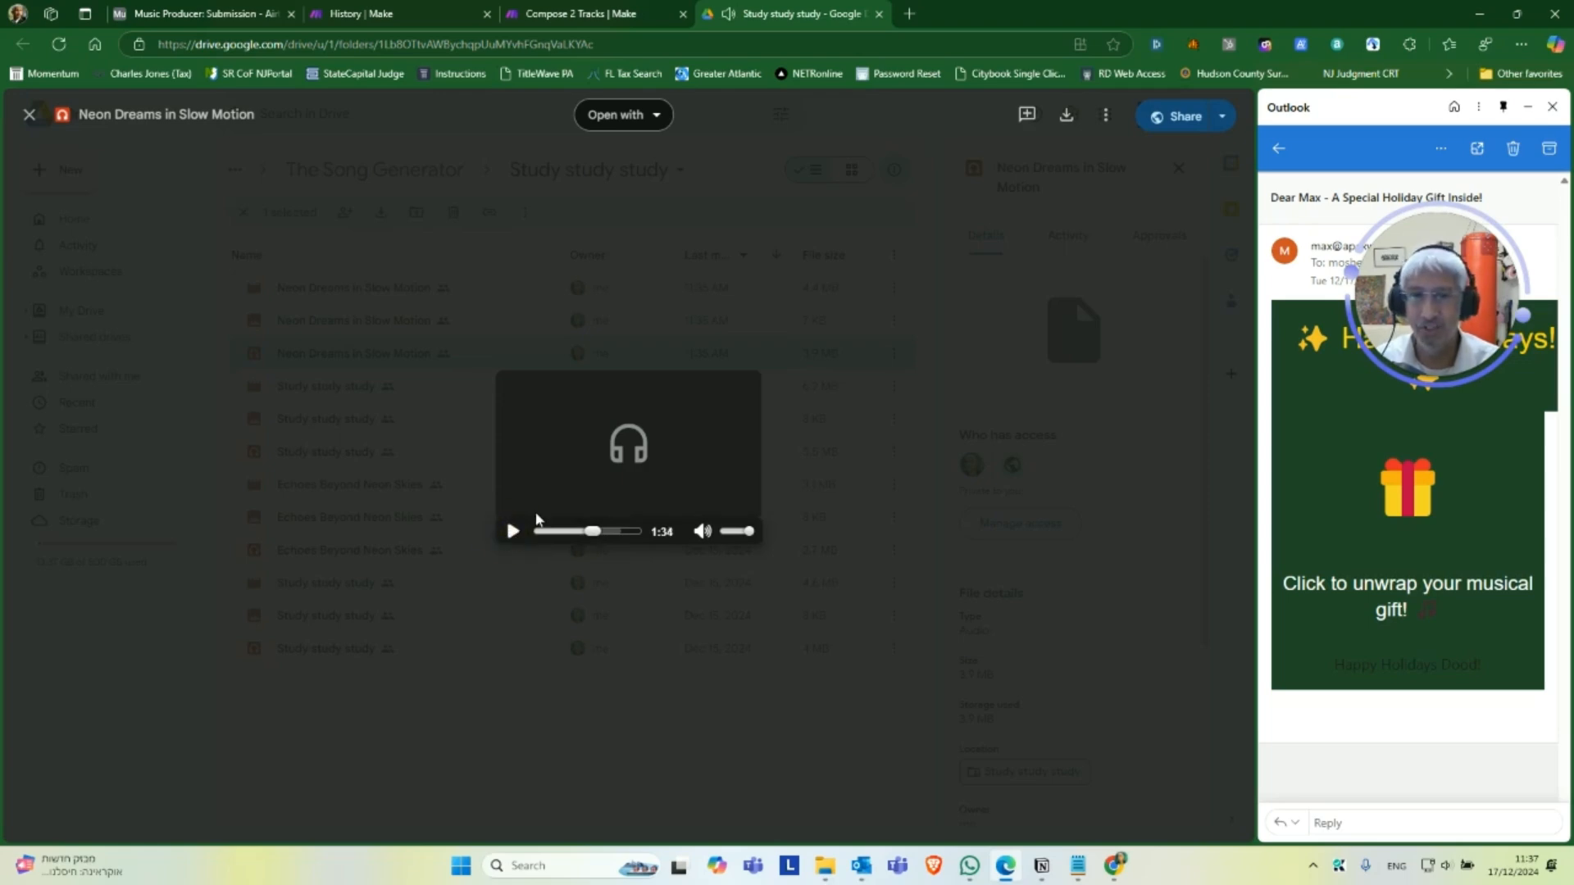